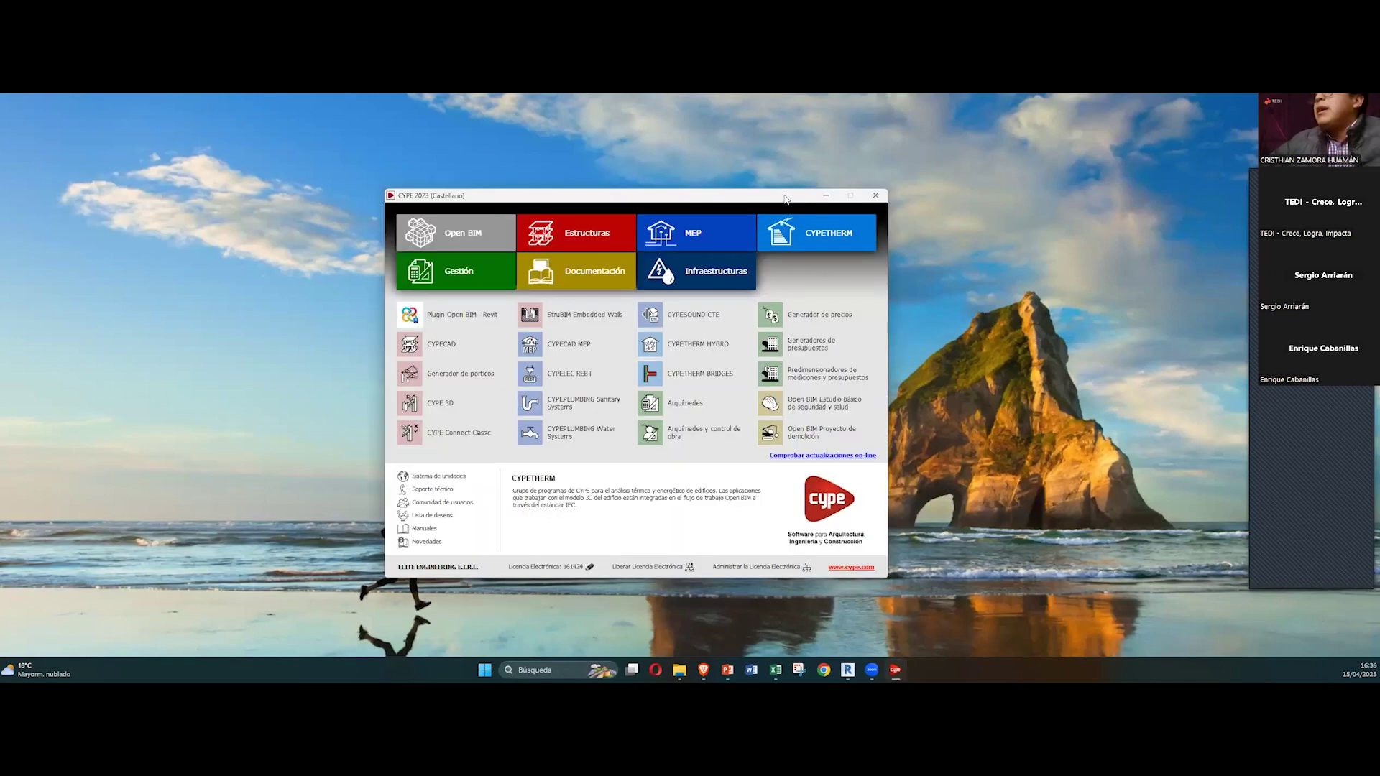
# Step: Launch Arquímedes from the Gestión group of the CYPE 2023 launcher
pyautogui.moveTo(784, 200); pyautogui.dragTo(728, 177)
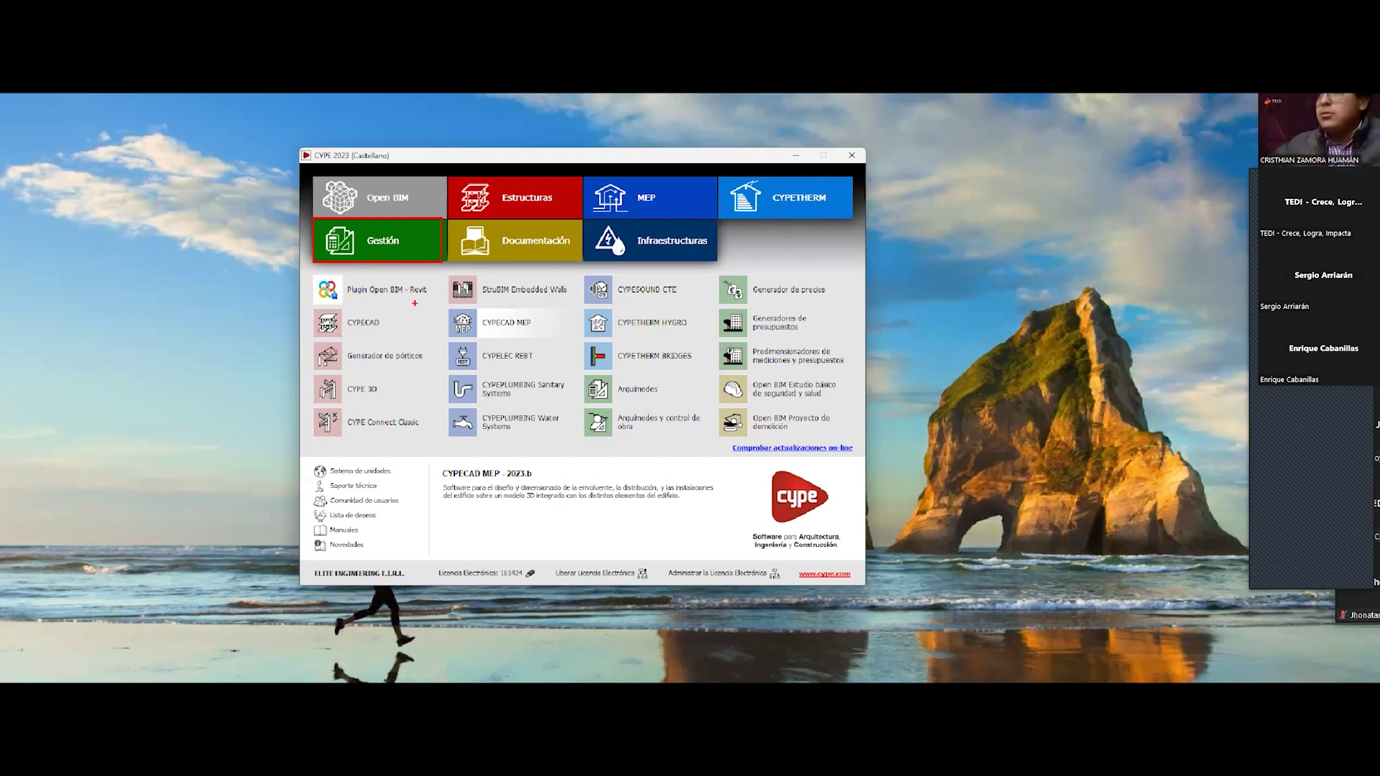
pyautogui.moveTo(328, 243); pyautogui.dragTo(243, 282)
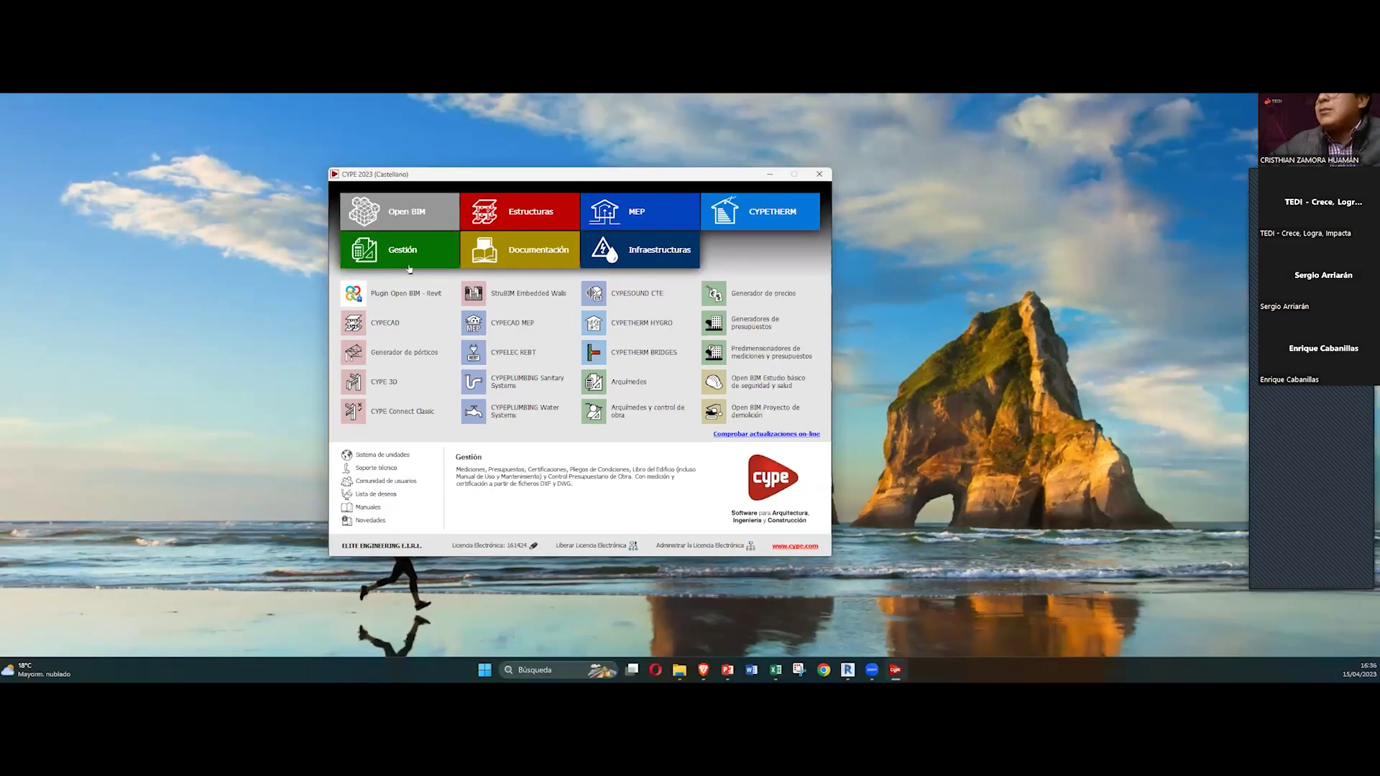
pyautogui.click(387, 256)
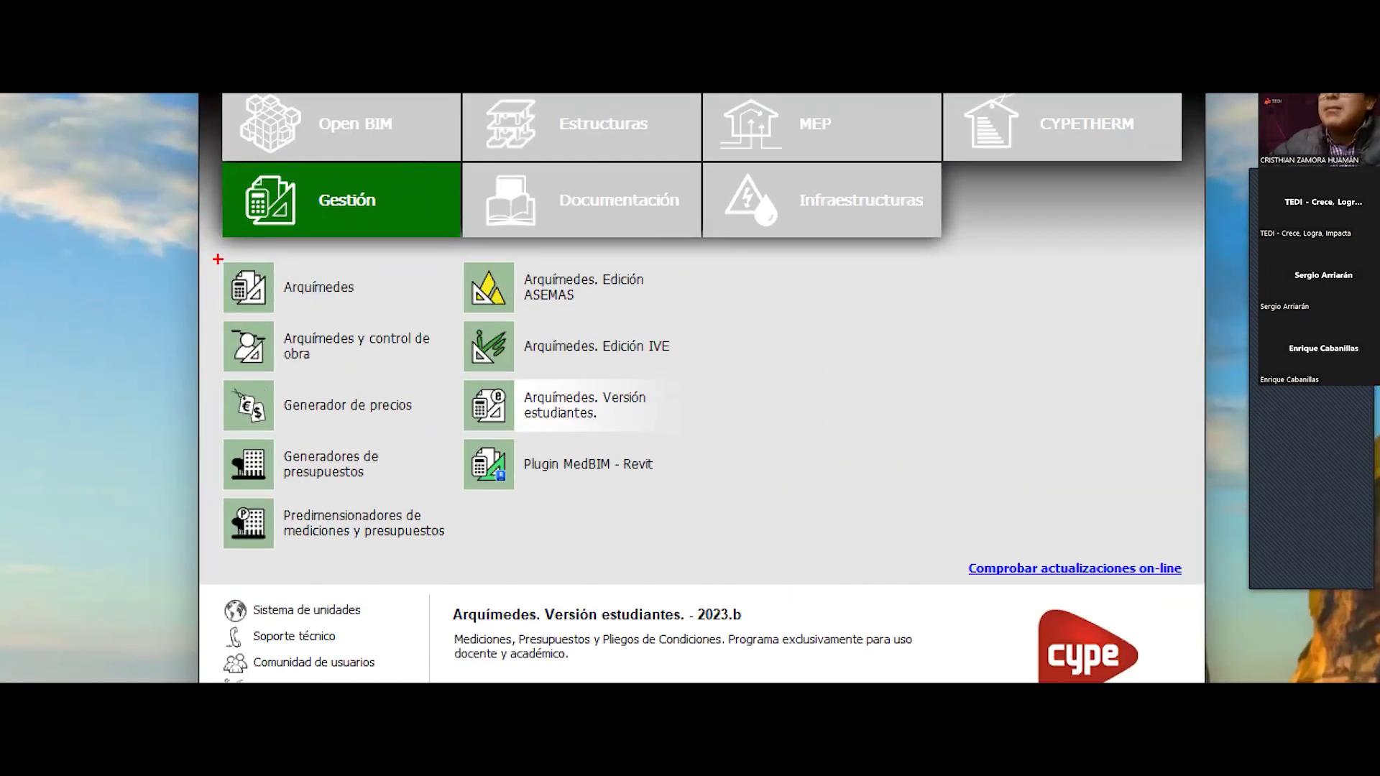
pyautogui.moveTo(218, 259)
pyautogui.mouseDown()
pyautogui.moveTo(385, 316)
pyautogui.moveTo(427, 288)
pyautogui.mouseUp()
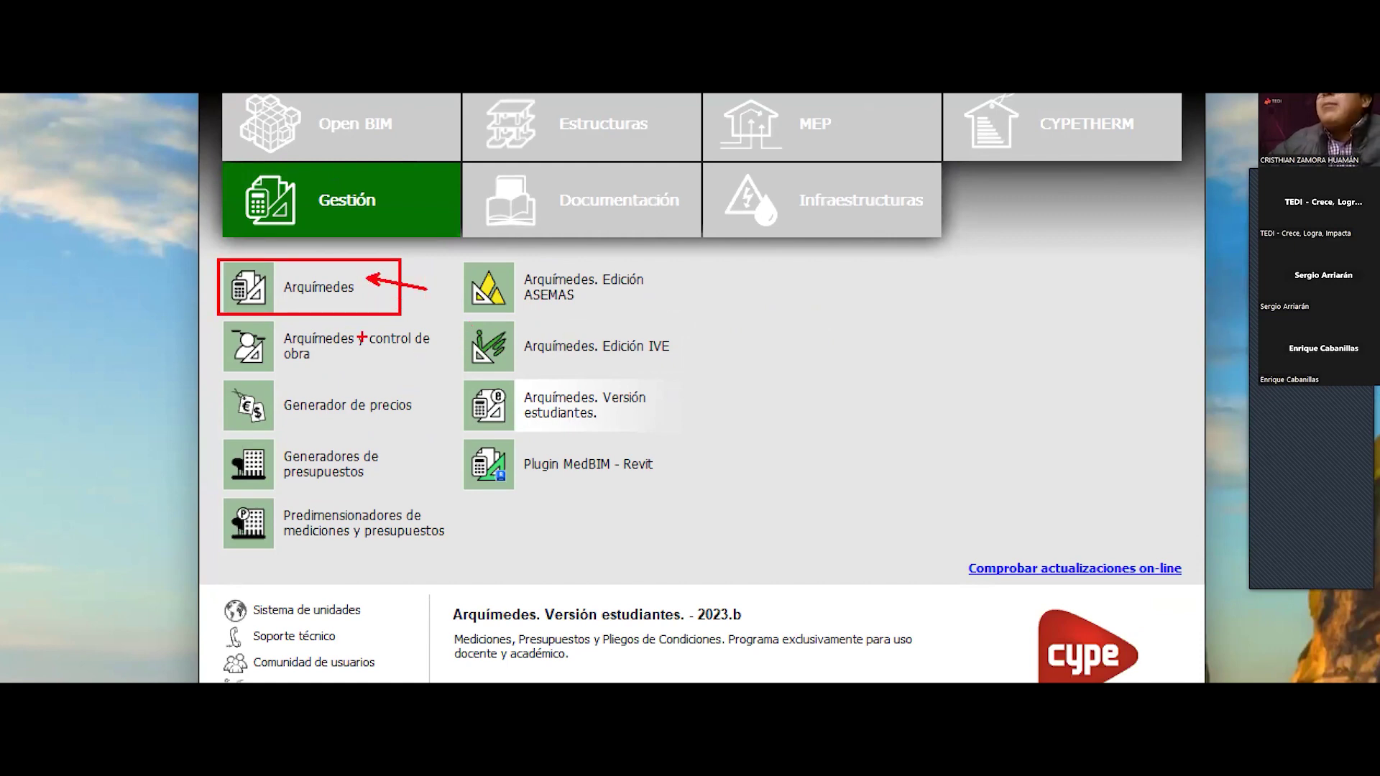
pyautogui.moveTo(214, 434)
pyautogui.mouseDown()
pyautogui.moveTo(393, 376)
pyautogui.moveTo(437, 376)
pyautogui.moveTo(384, 411)
pyautogui.moveTo(493, 555)
pyautogui.mouseUp()
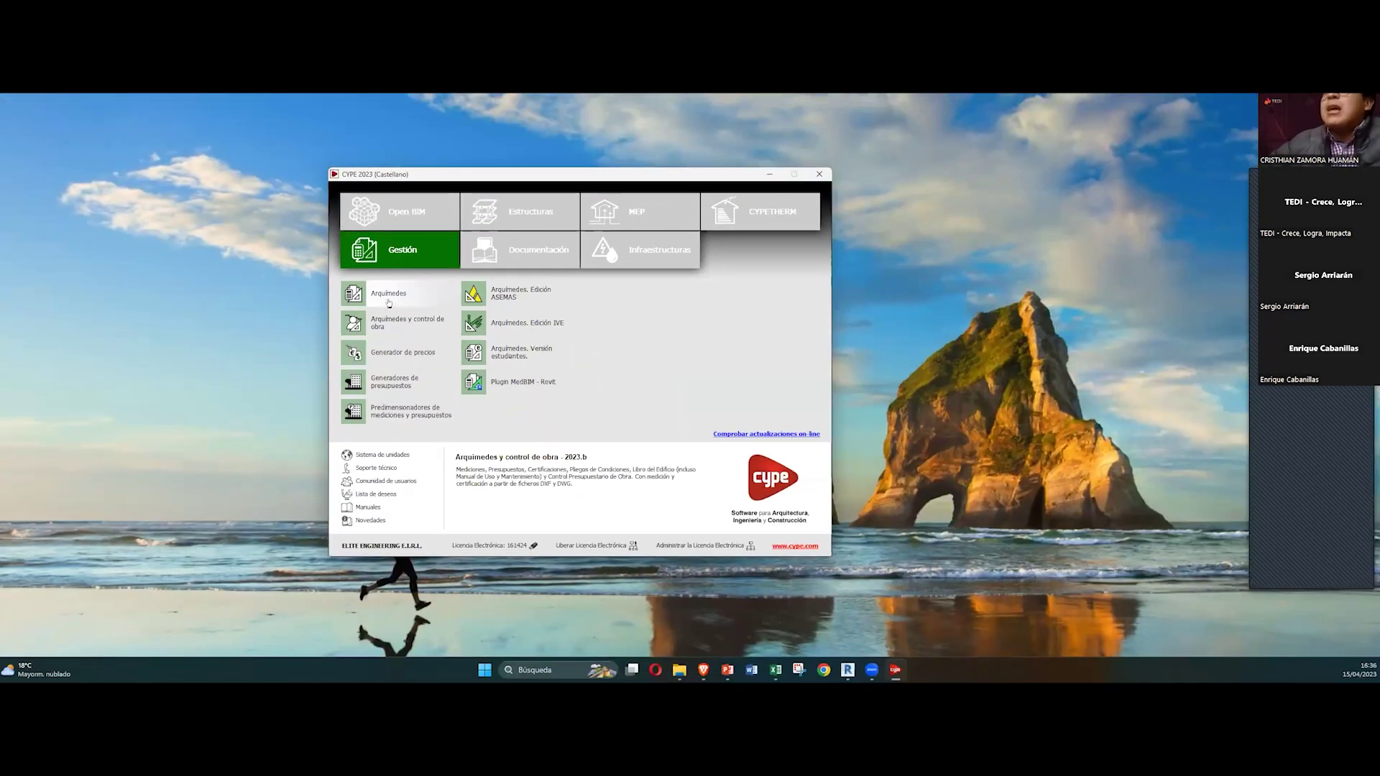
pyautogui.click(390, 299)
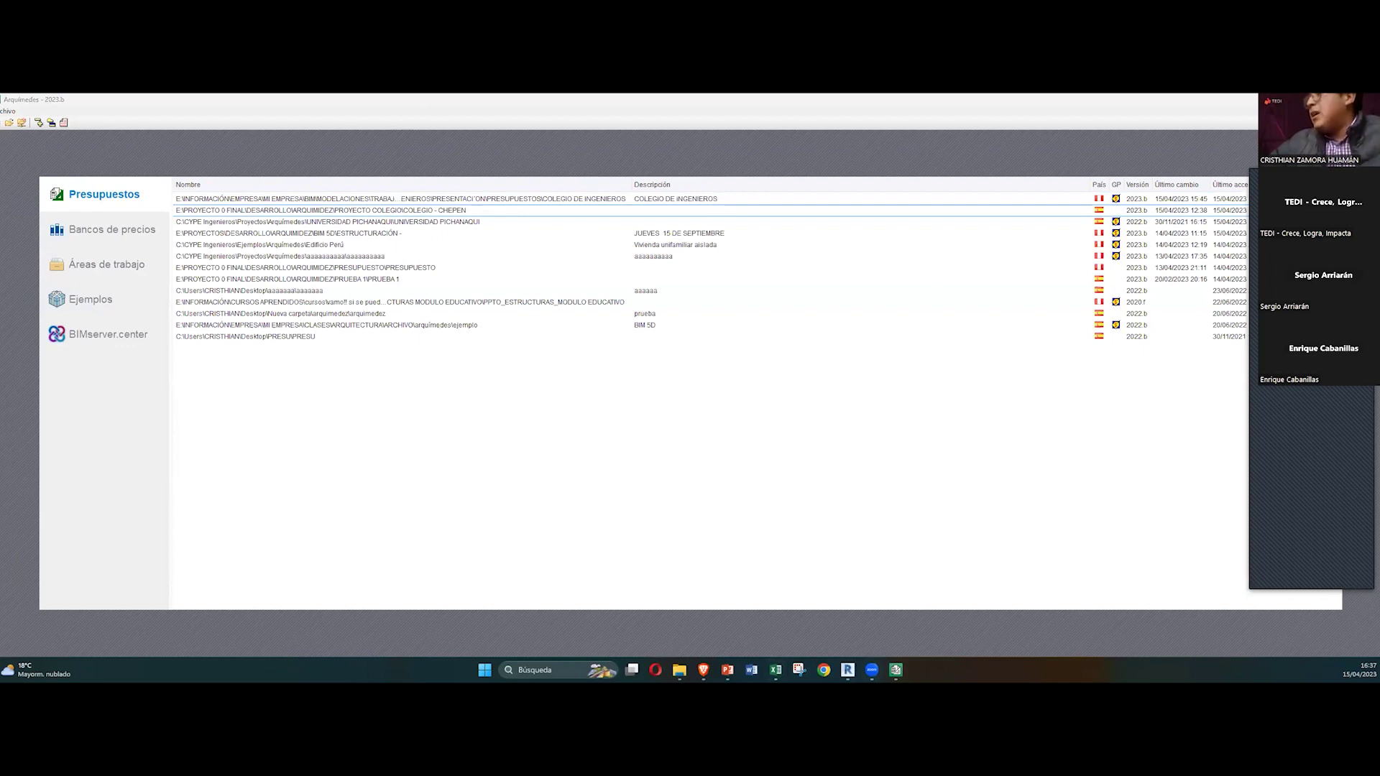
# Step: Switch to the budget workbook in Excel, cancel the pending copy and review the structures item list from its beginning
pyautogui.click(776, 670)
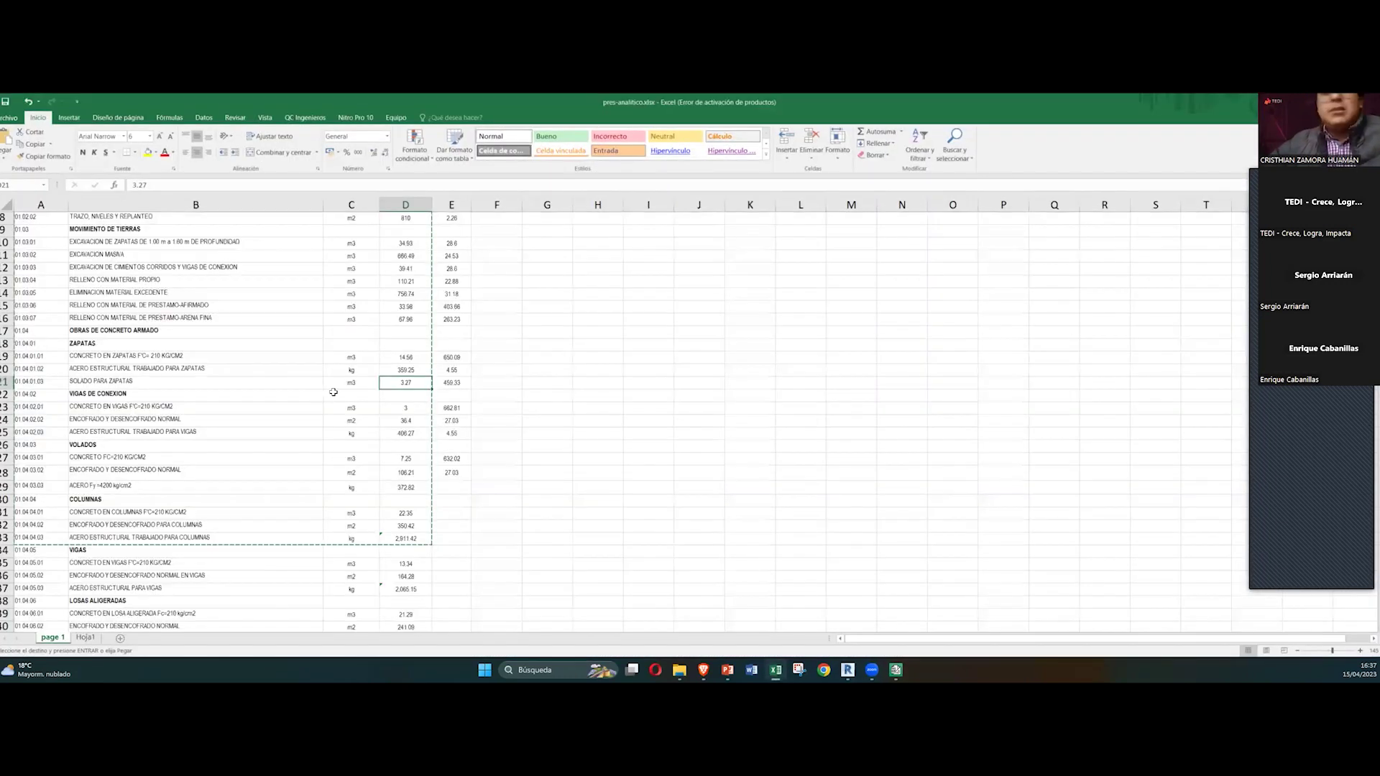
pyautogui.click(333, 392)
pyautogui.press('Escape')
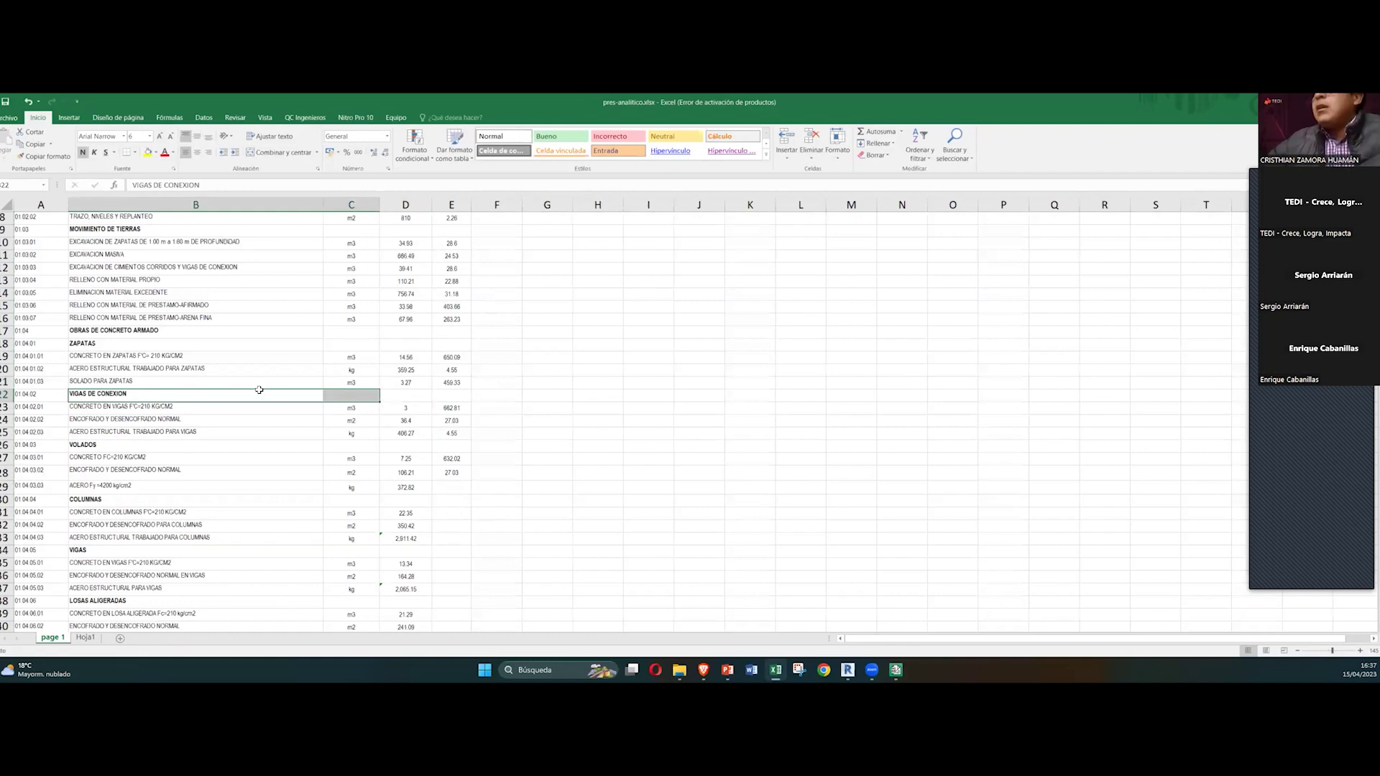
pyautogui.scroll(3, 238, 387)
pyautogui.click(115, 309)
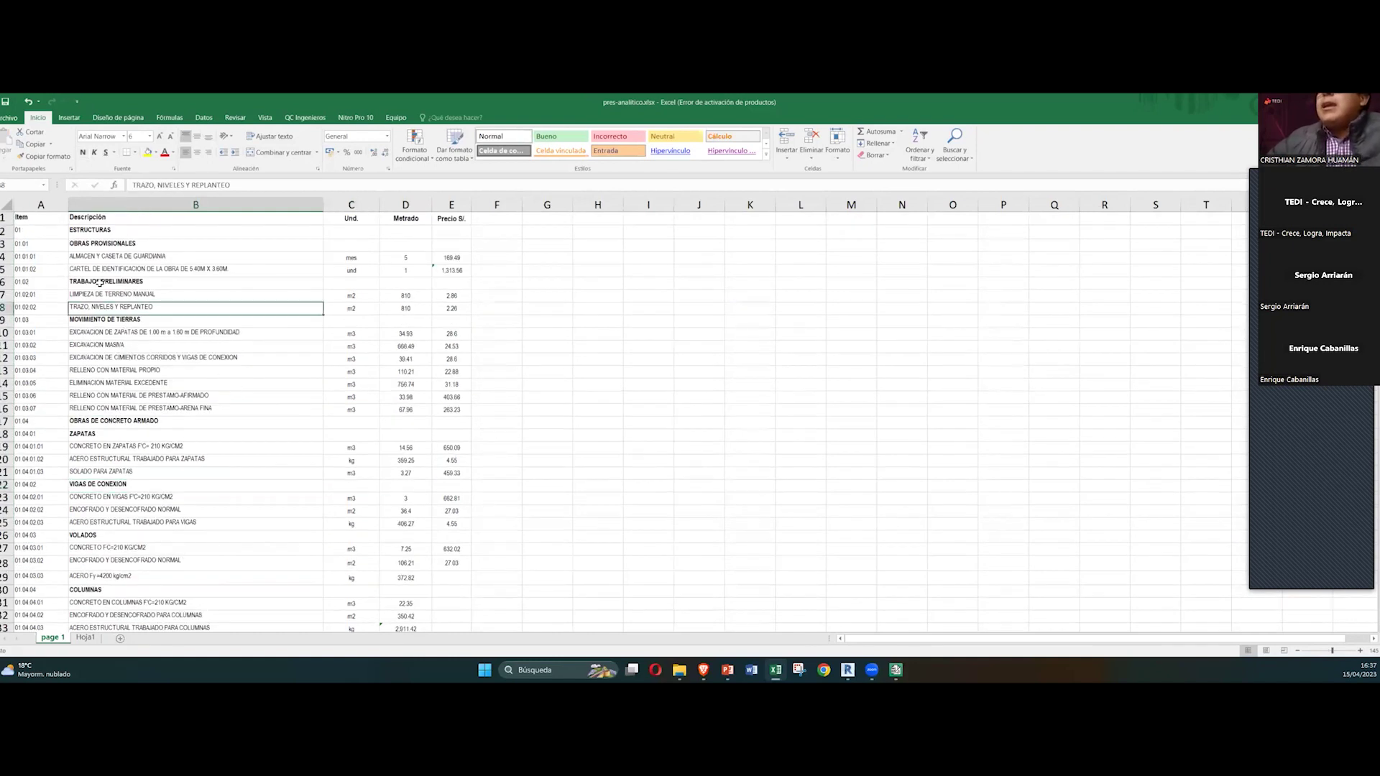
pyautogui.click(455, 310)
pyautogui.click(543, 320)
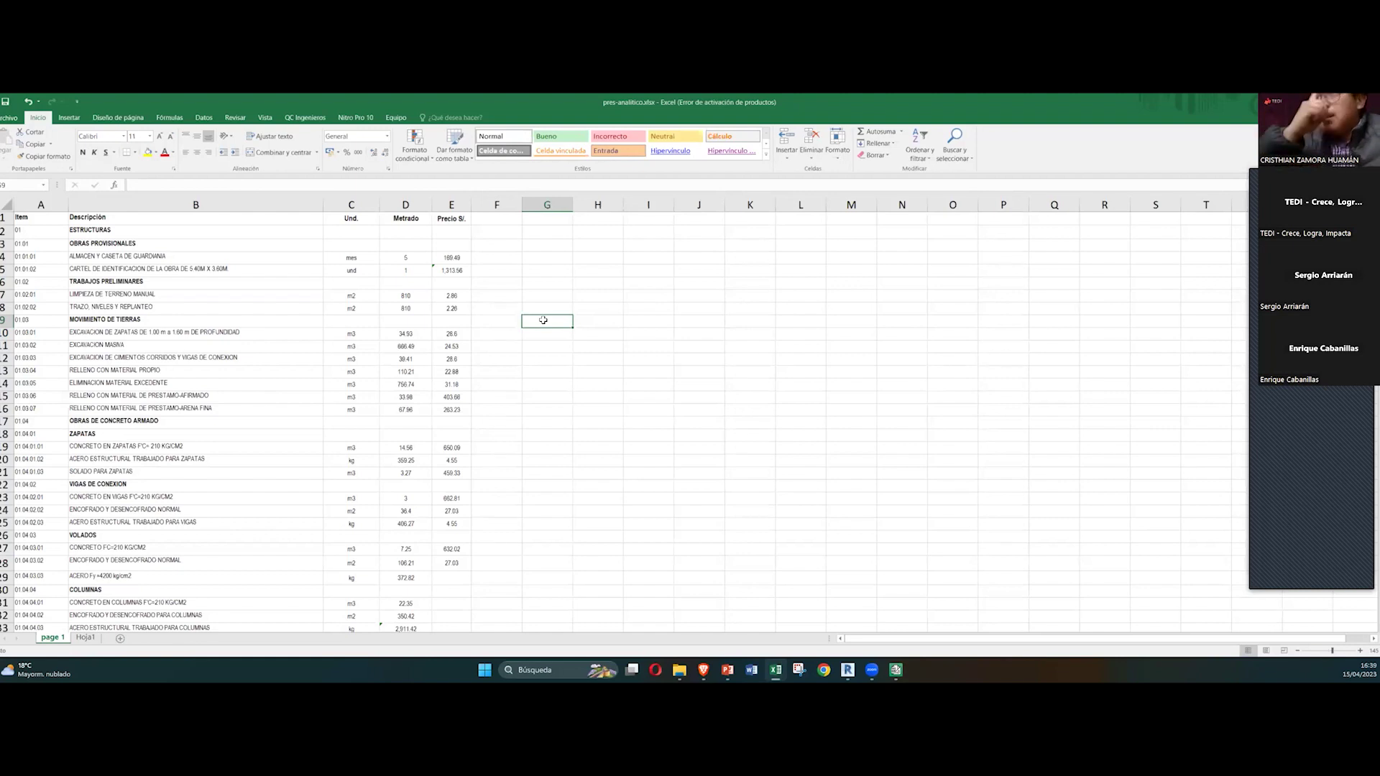
pyautogui.click(496, 295)
pyautogui.click(478, 278)
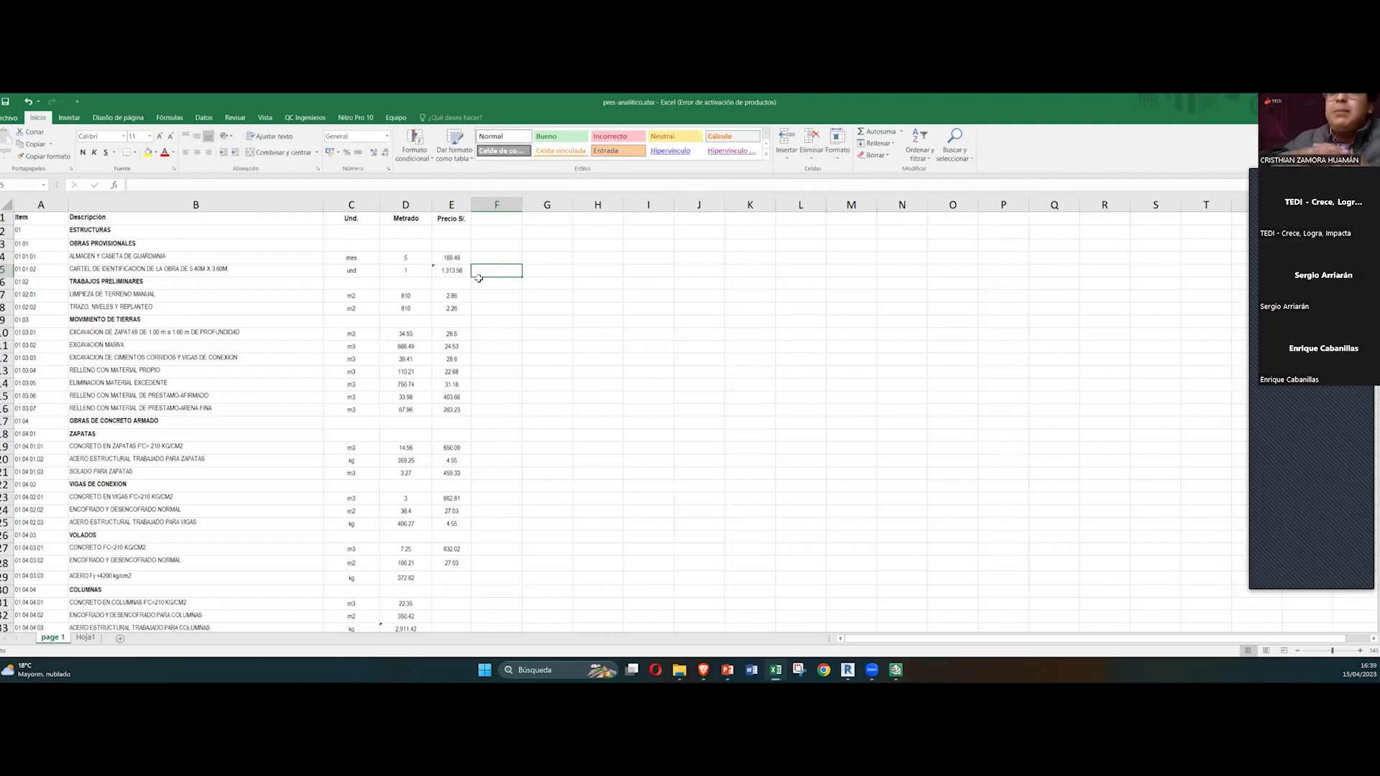
# Step: Examine the Item, Descripción, Und., Metrado and Precio columns of the structures budget table
pyautogui.moveTo(28, 219); pyautogui.dragTo(460, 523)
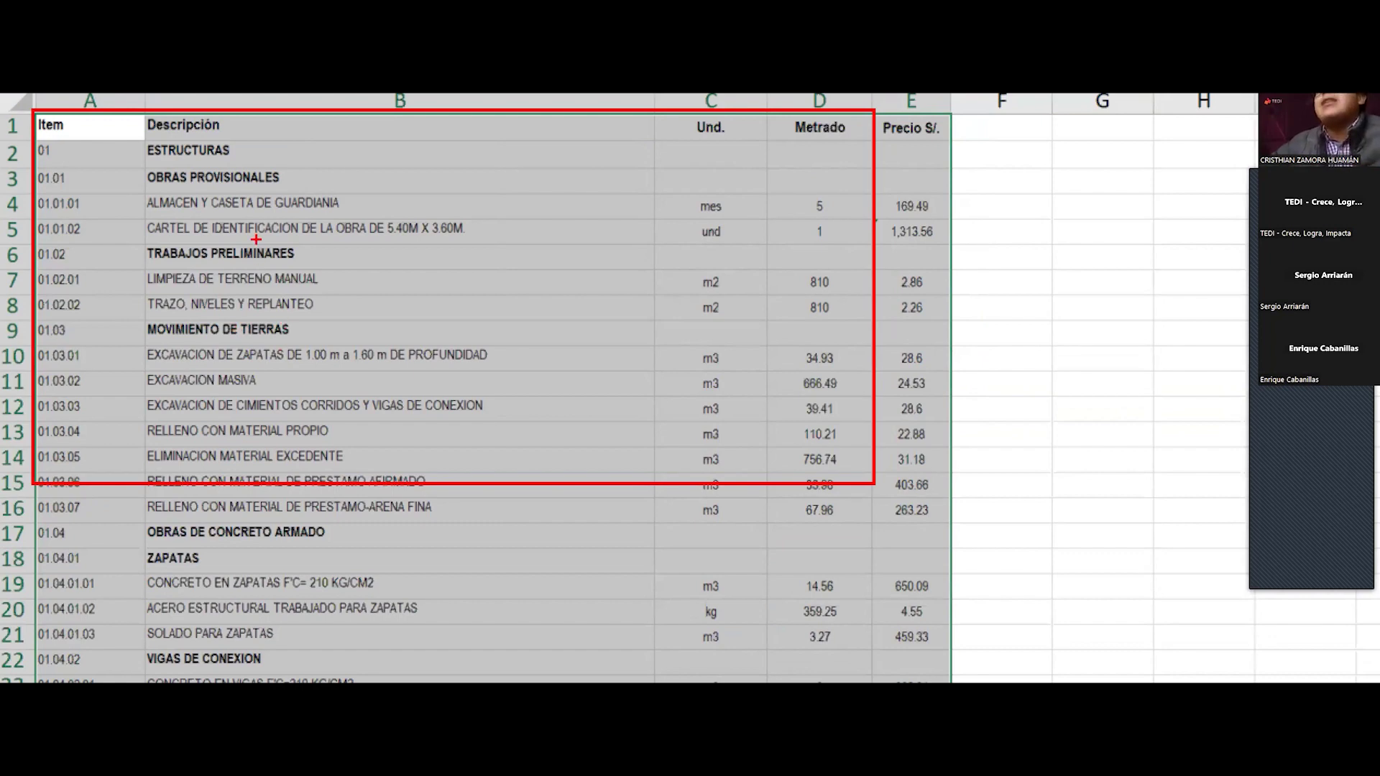
pyautogui.moveTo(274, 173); pyautogui.dragTo(536, 93)
pyautogui.moveTo(715, 178)
pyautogui.mouseDown()
pyautogui.moveTo(824, 142)
pyautogui.moveTo(841, 155)
pyautogui.mouseUp()
pyautogui.moveTo(65, 126); pyautogui.dragTo(113, 107)
pyautogui.moveTo(213, 122); pyautogui.dragTo(320, 93)
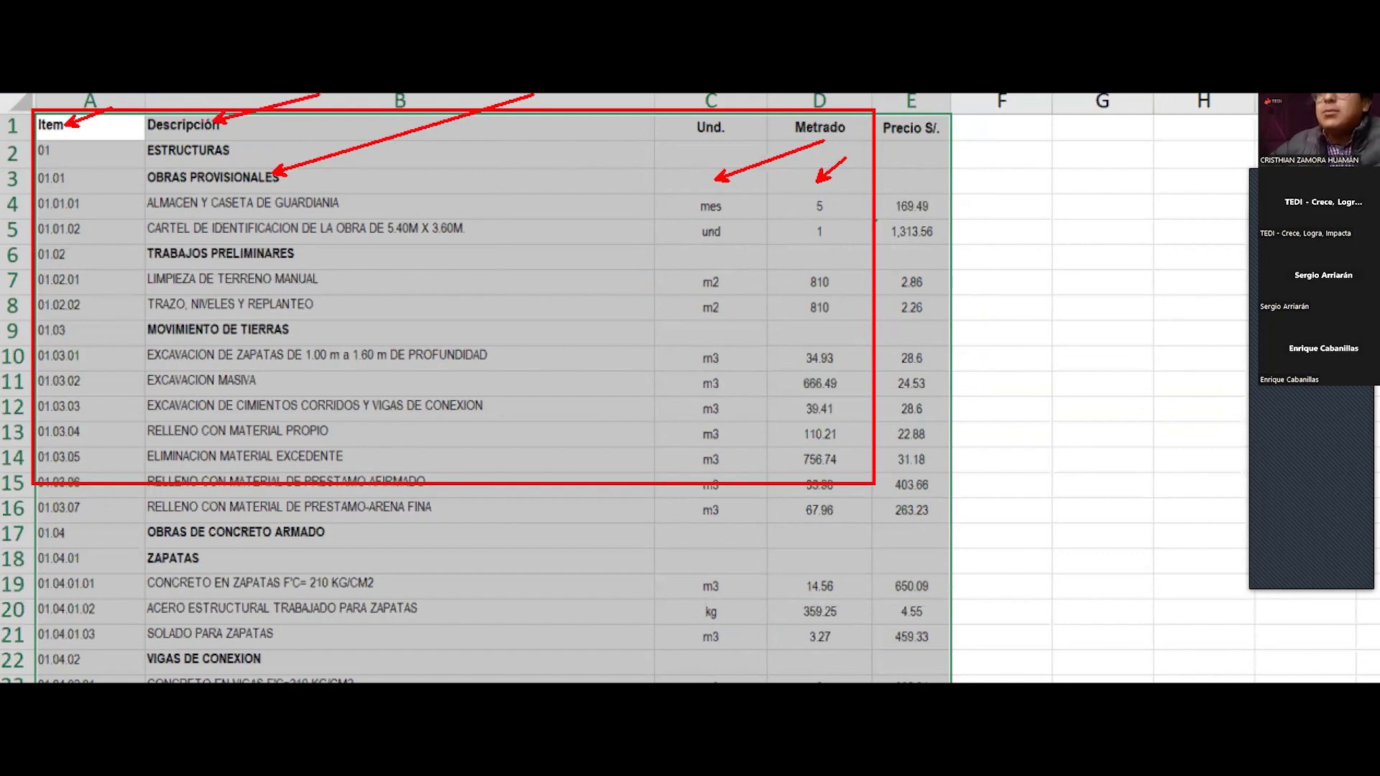
pyautogui.moveTo(693, 125)
pyautogui.mouseDown()
pyautogui.moveTo(717, 101)
pyautogui.moveTo(795, 112)
pyautogui.moveTo(810, 100)
pyautogui.moveTo(958, 145)
pyautogui.mouseUp()
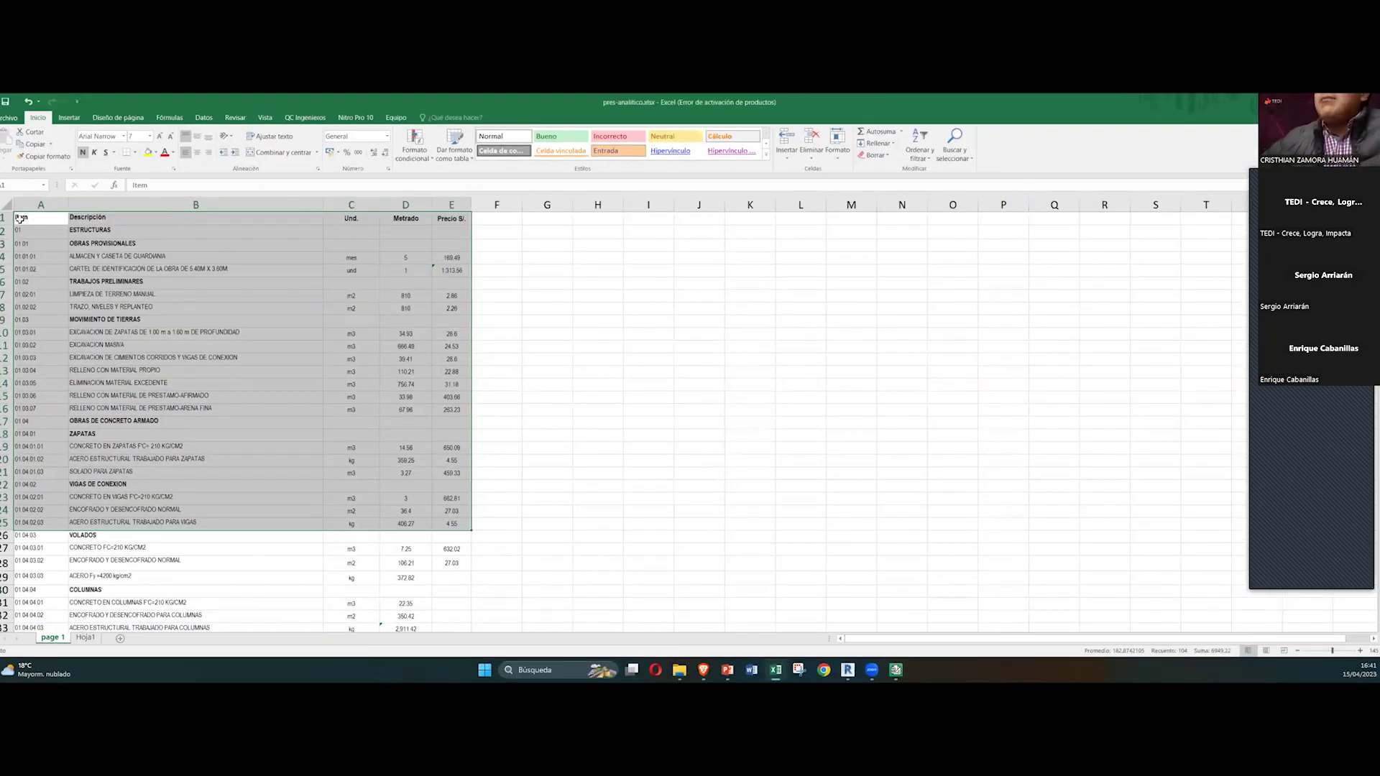
# Step: Copy the Item to Metrado data from the ESTRUCTURAS row through the structural steel for columns row (A2:D33)
pyautogui.click(177, 273)
pyautogui.moveTo(20, 218); pyautogui.dragTo(327, 331)
pyautogui.click(58, 234)
pyautogui.moveTo(87, 247); pyautogui.dragTo(191, 279)
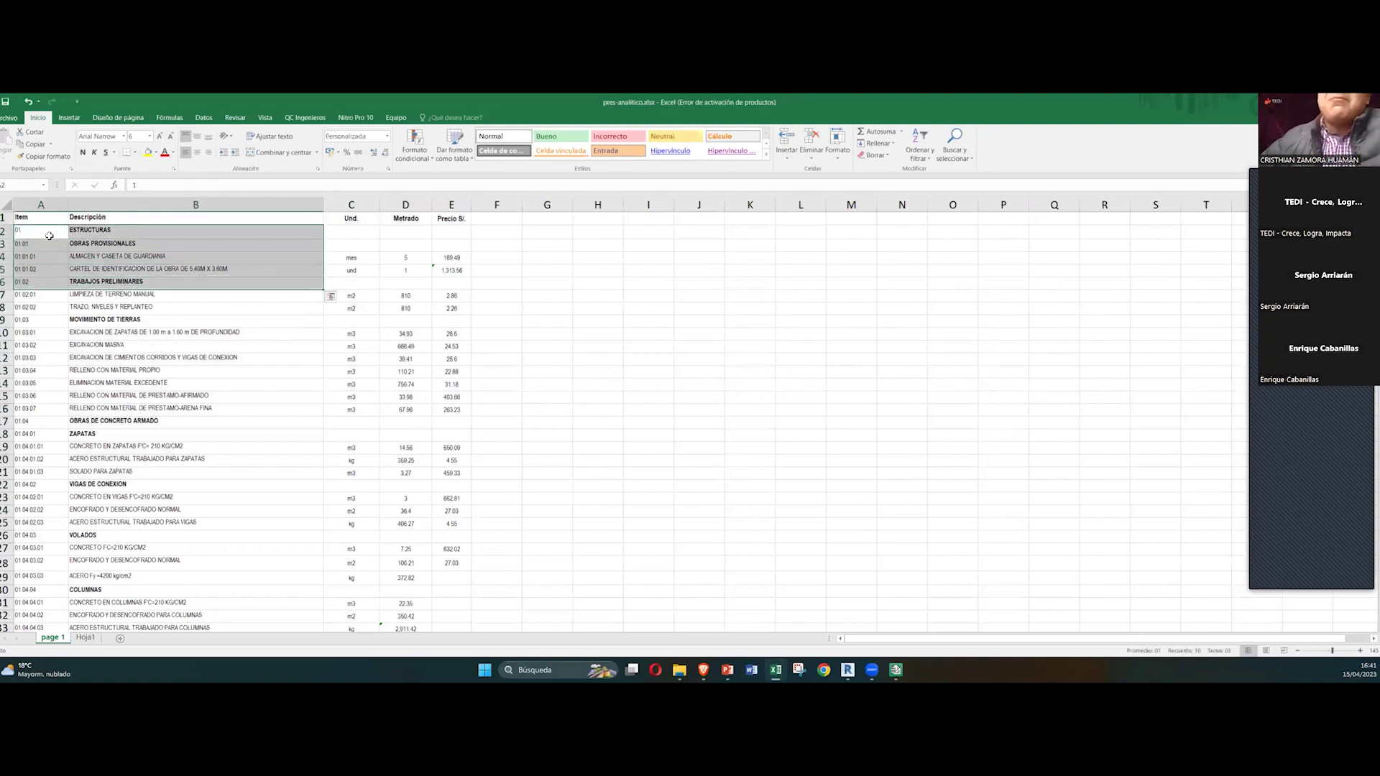
pyautogui.moveTo(49, 236); pyautogui.dragTo(337, 552)
pyautogui.scroll(2, 335, 536)
pyautogui.moveTo(61, 235); pyautogui.dragTo(392, 543)
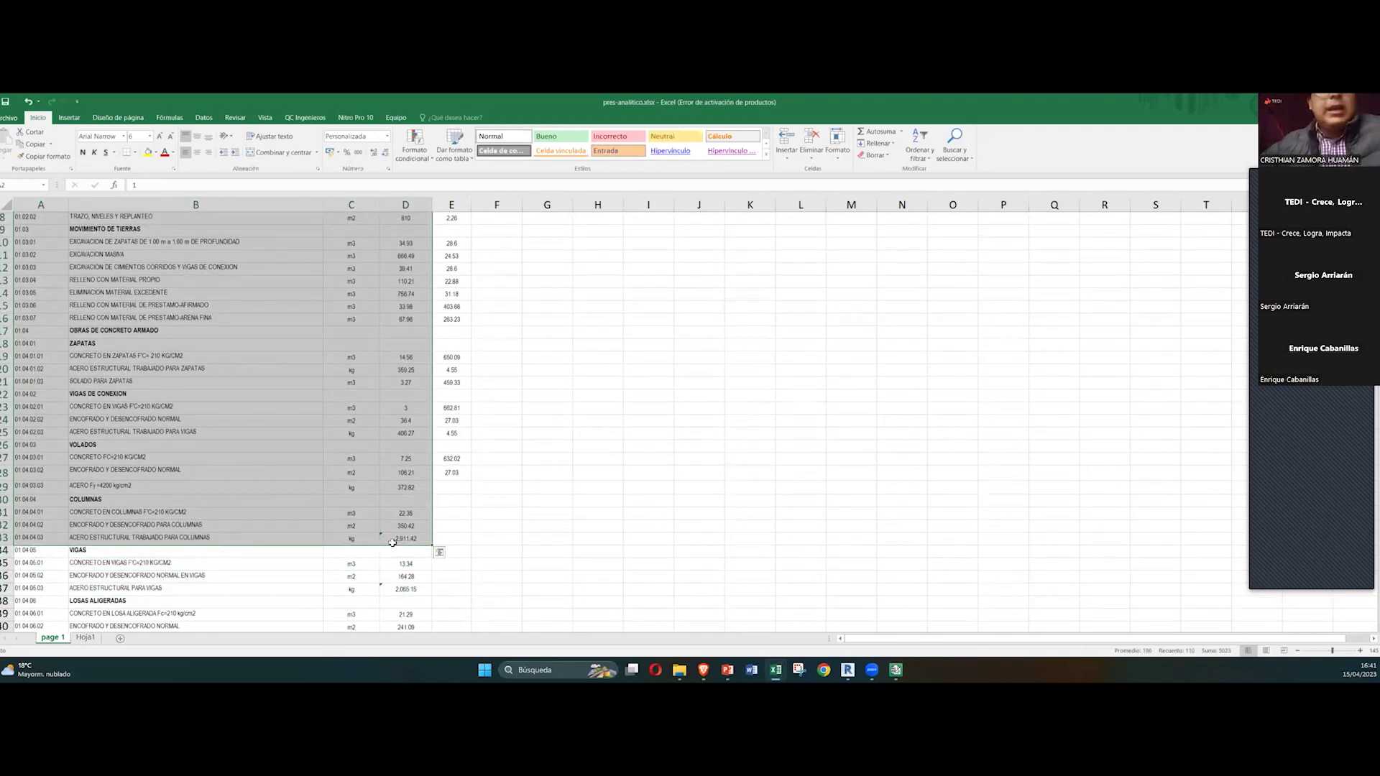
pyautogui.hotkey('ctrl', 'c')
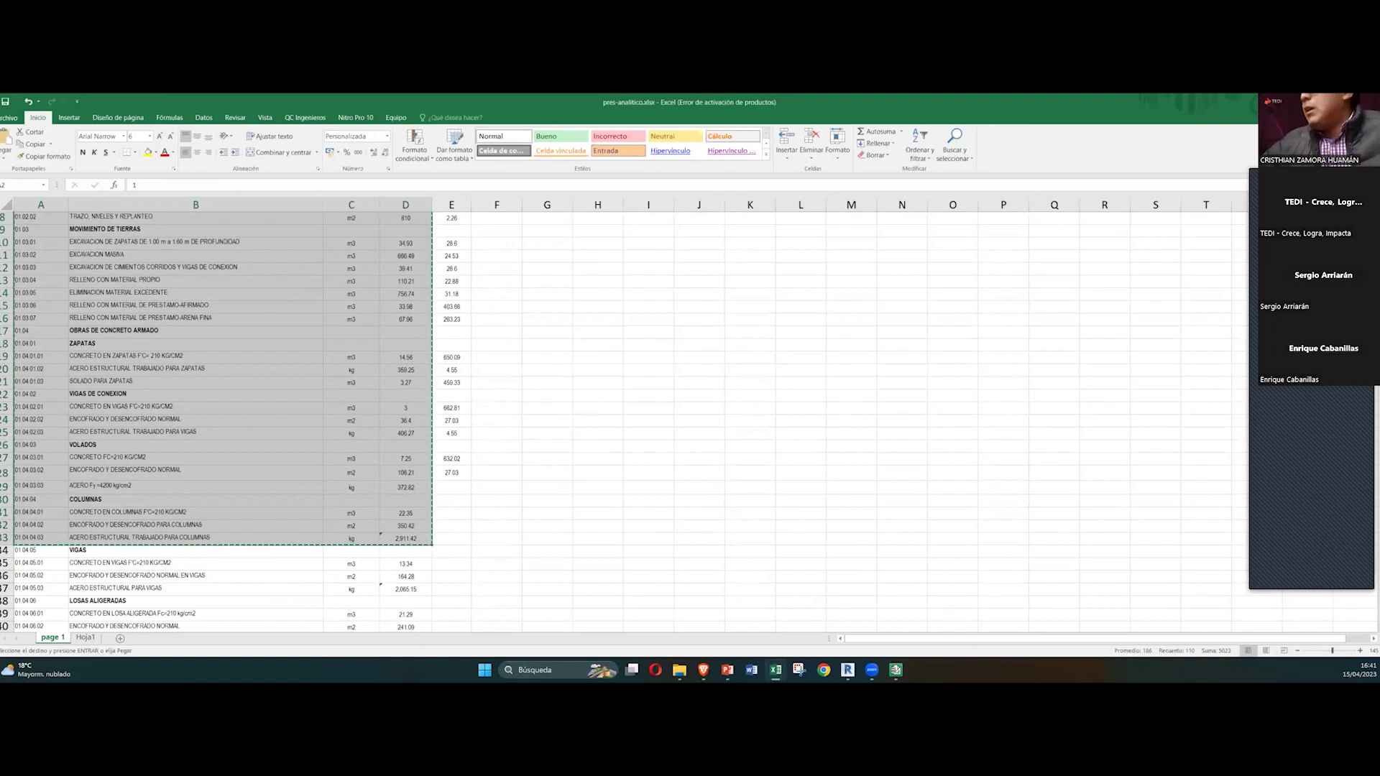
# Step: Switch back to Arquímedes and create a new database of type Presupuesto
pyautogui.click(896, 670)
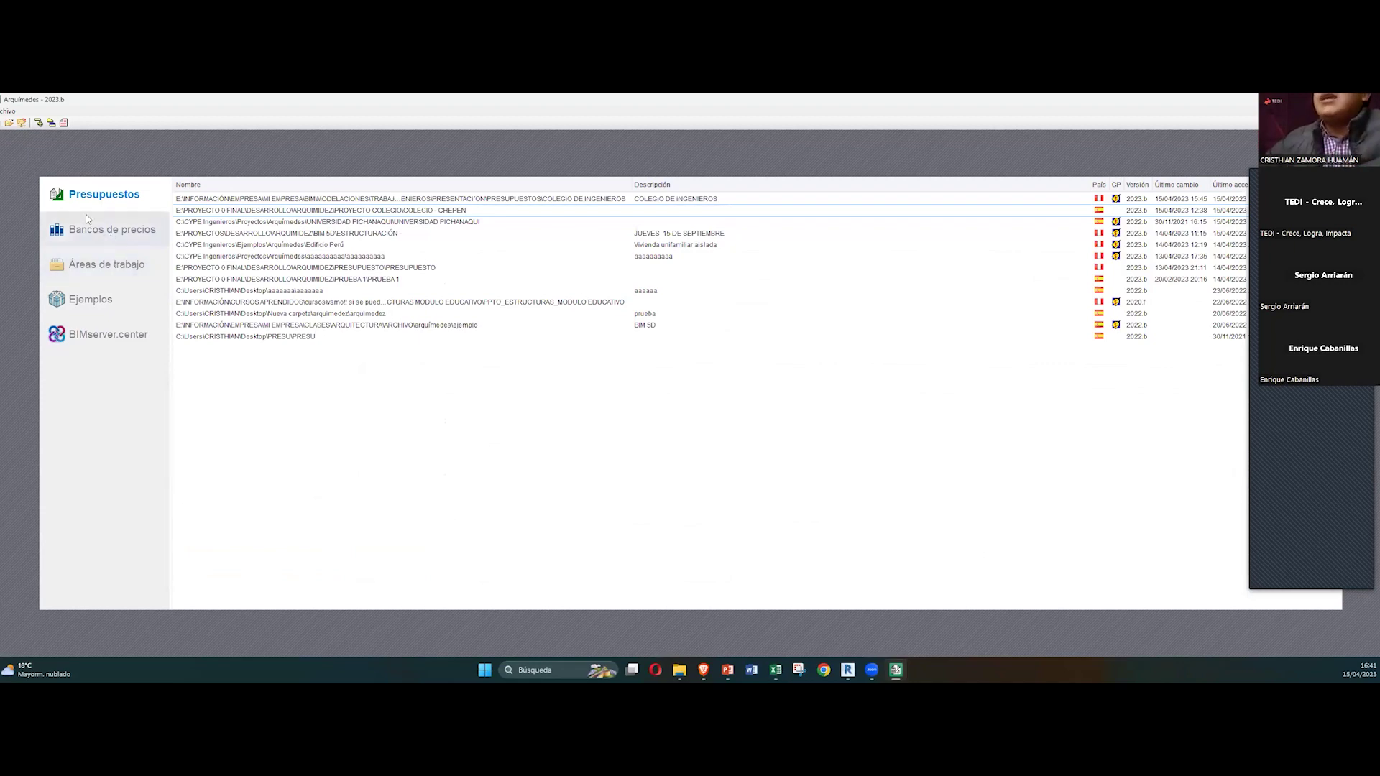
pyautogui.click(9, 123)
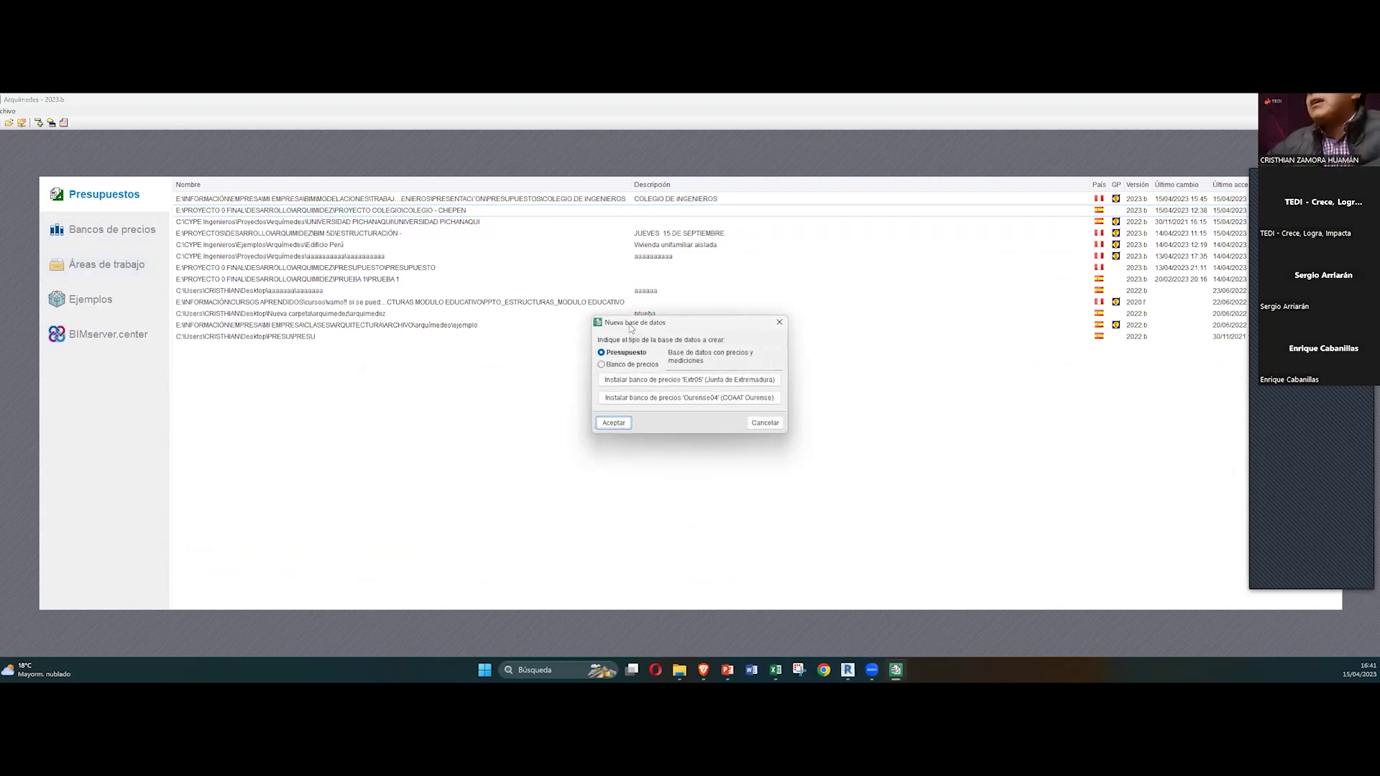
pyautogui.moveTo(630, 329); pyautogui.dragTo(212, 229)
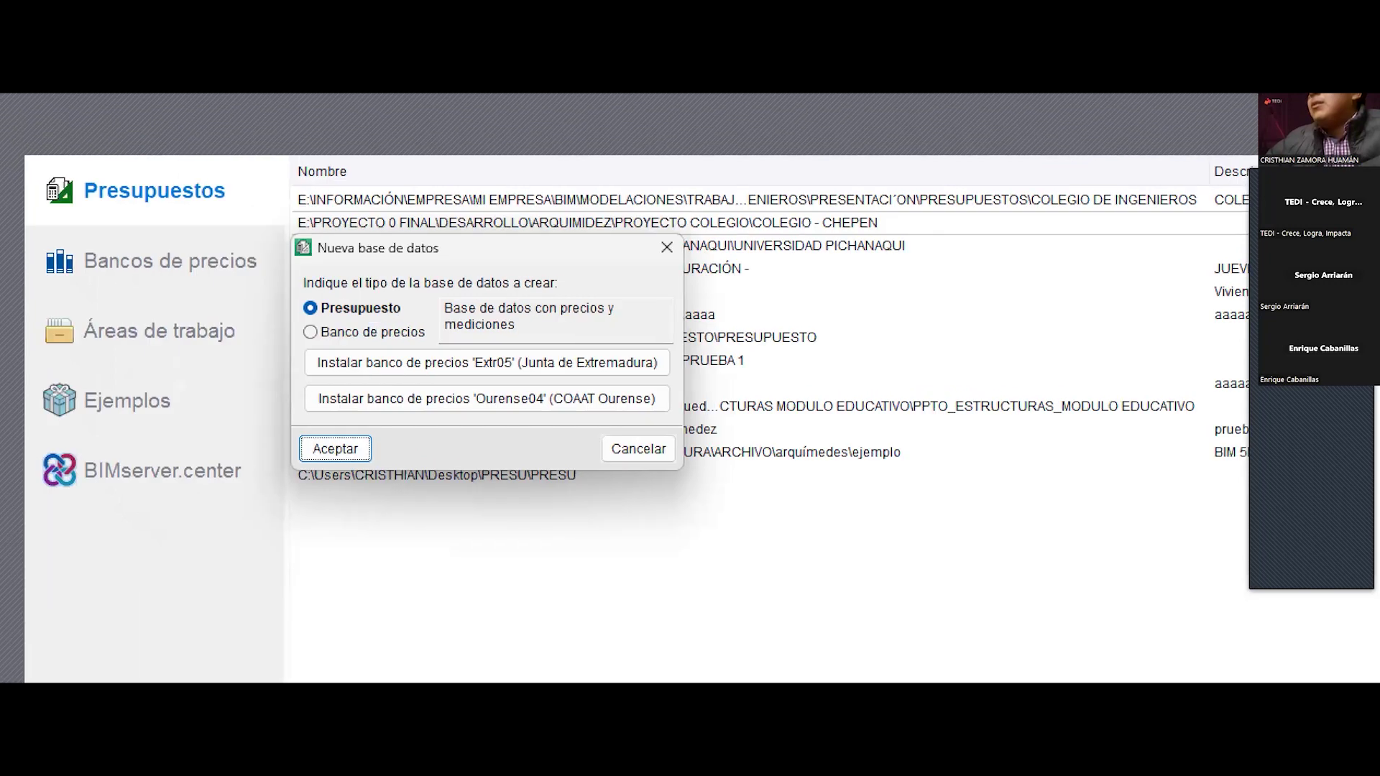
pyautogui.moveTo(303, 295); pyautogui.dragTo(415, 319)
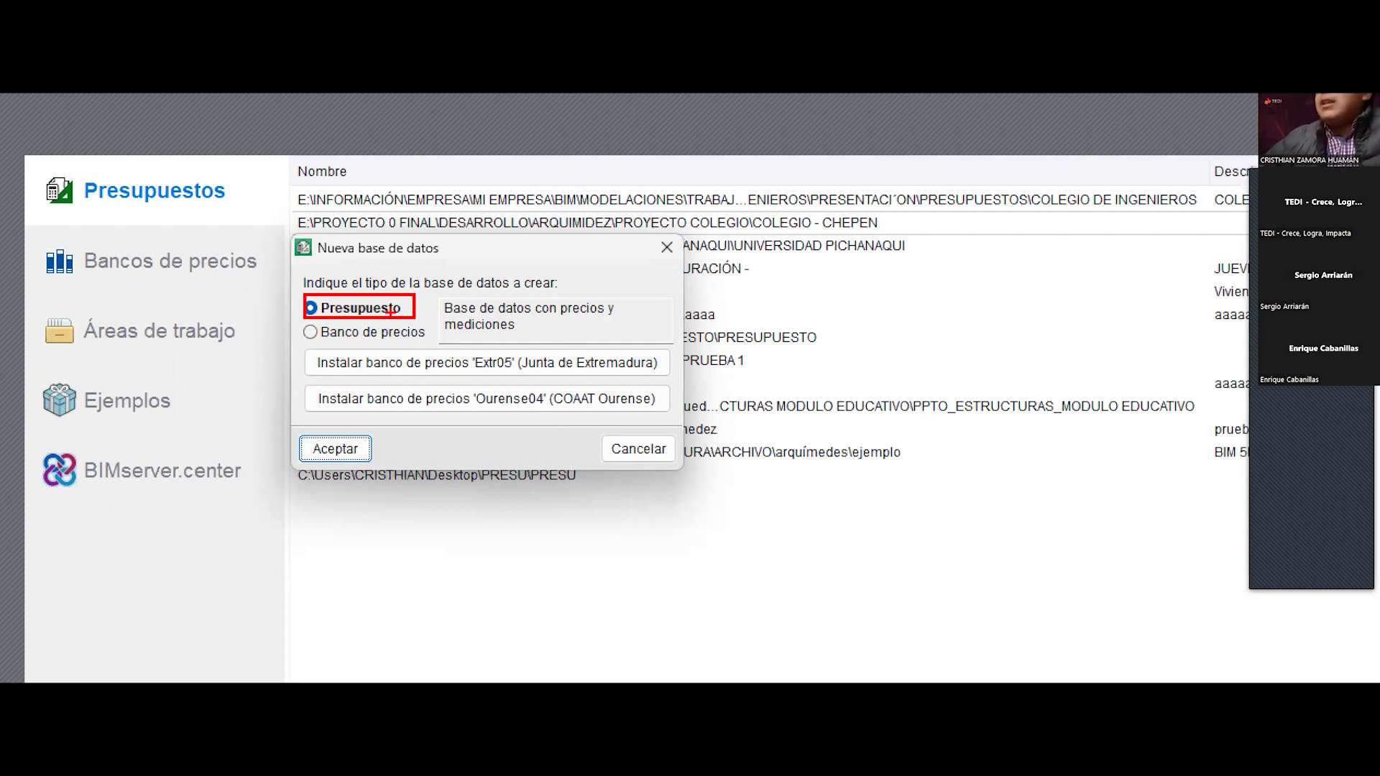
pyautogui.moveTo(364, 302); pyautogui.dragTo(439, 243)
pyautogui.moveTo(299, 325); pyautogui.dragTo(430, 350)
pyautogui.moveTo(304, 345); pyautogui.dragTo(299, 382)
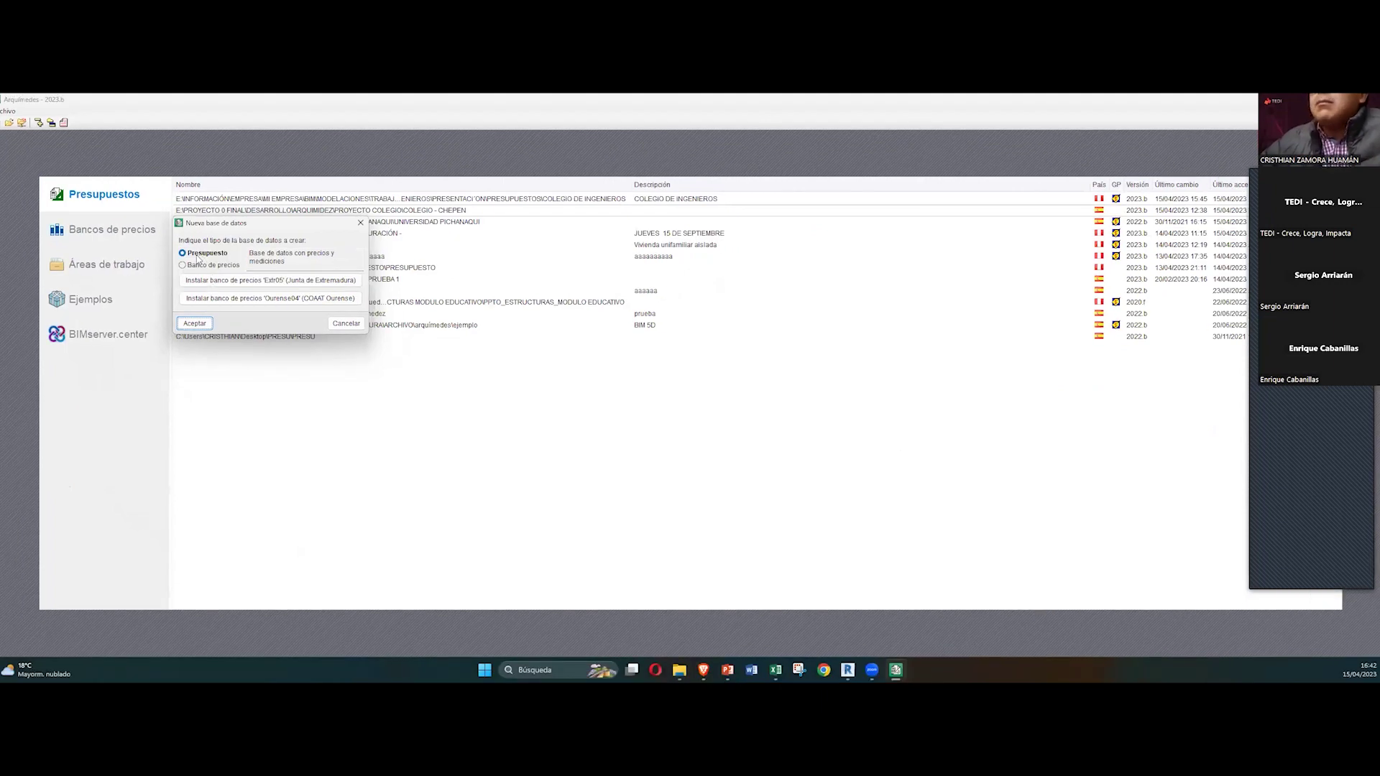
pyautogui.click(194, 323)
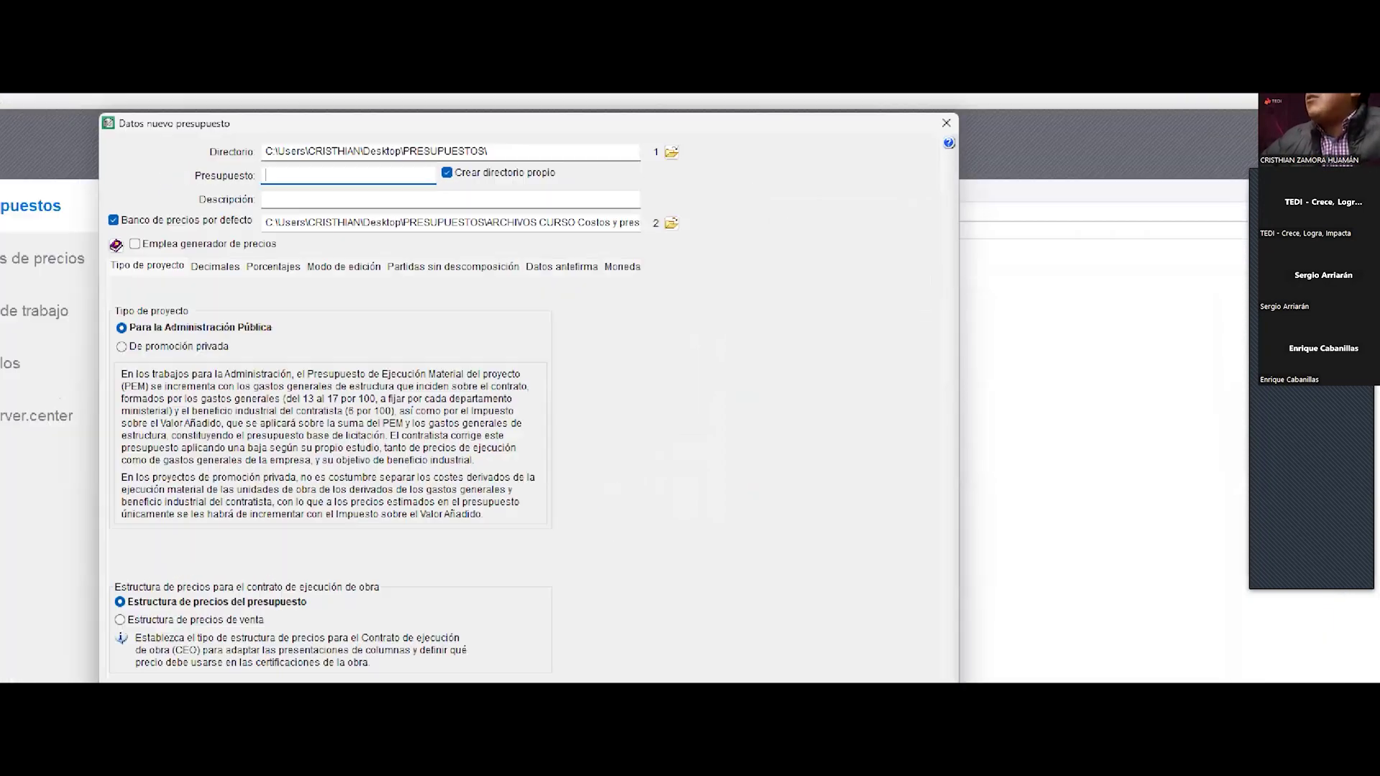
# Step: Browse for the new budget's directory and go to the Documentos folder
pyautogui.moveTo(758, 138); pyautogui.dragTo(682, 151)
pyautogui.press('Escape')
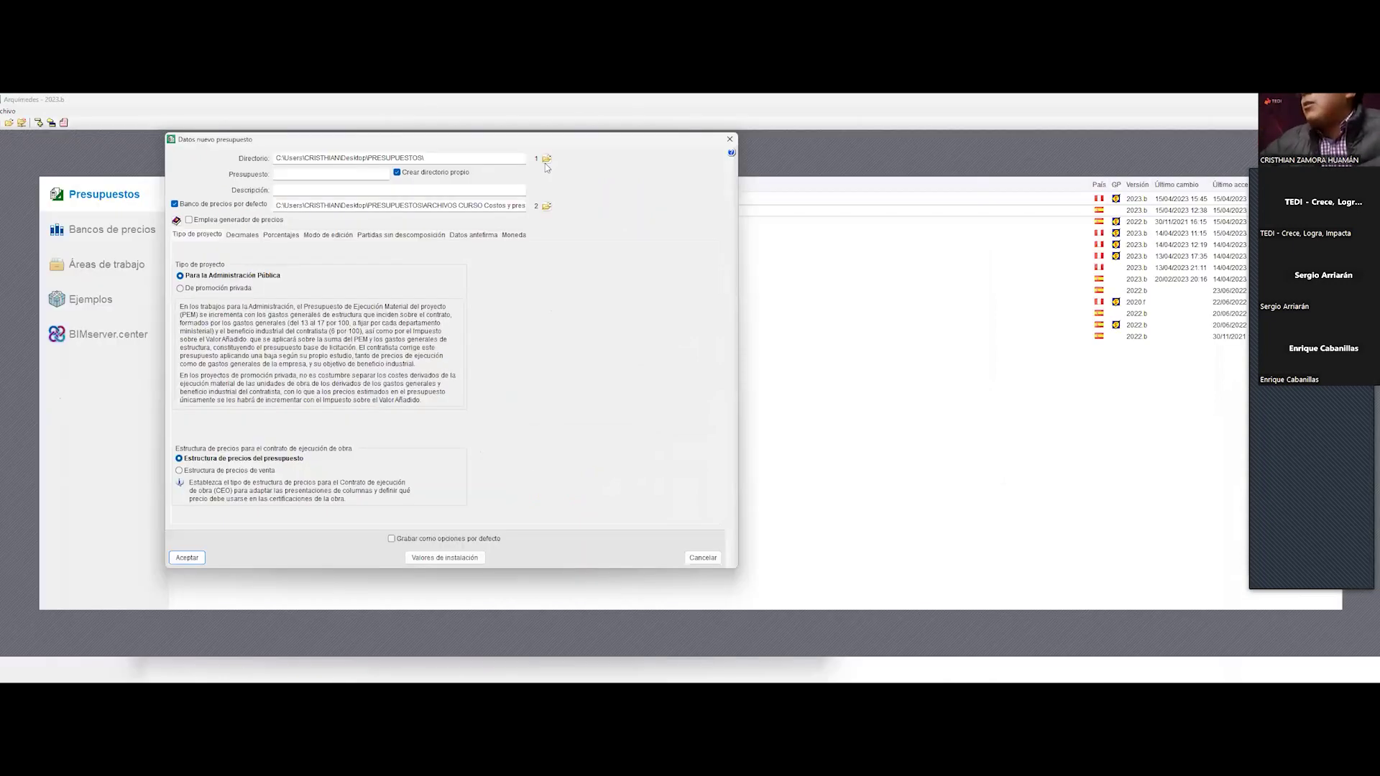
pyautogui.click(547, 158)
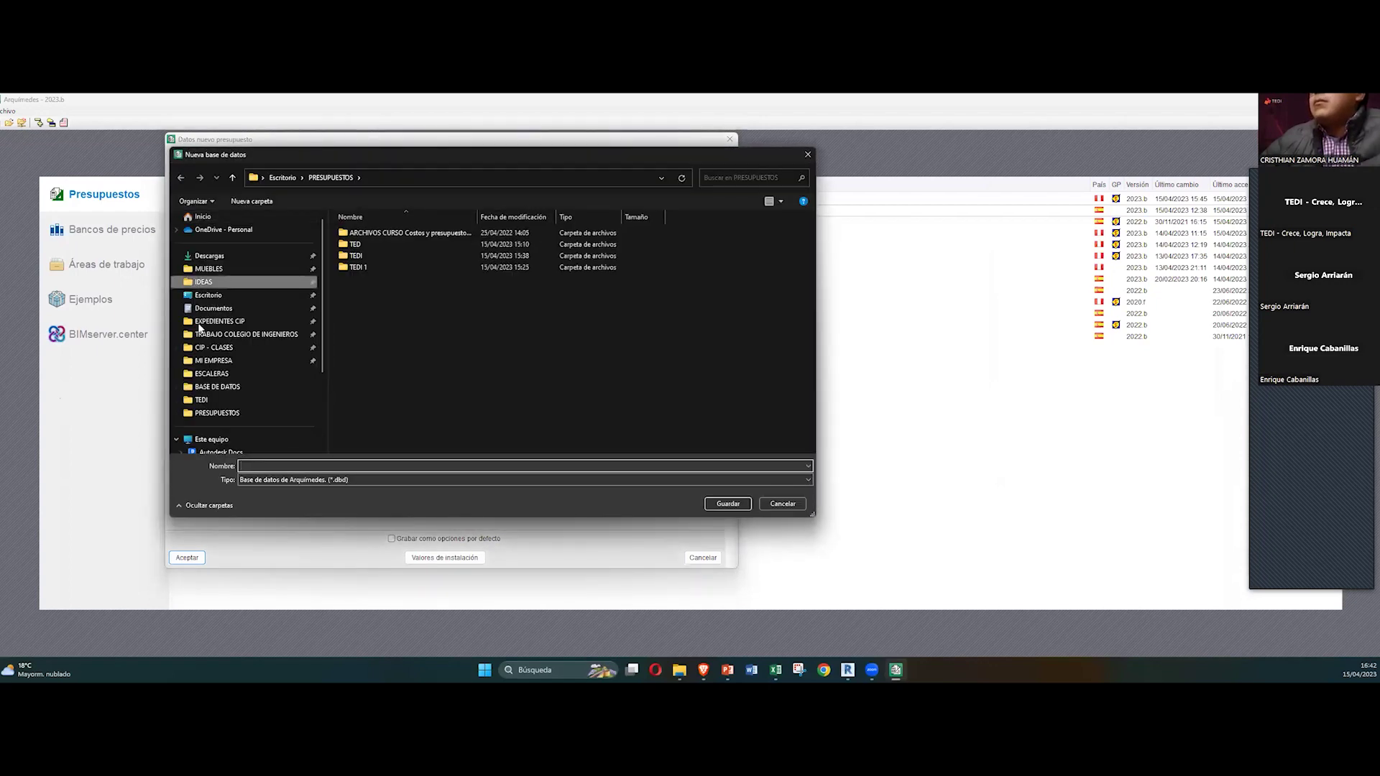
pyautogui.click(224, 349)
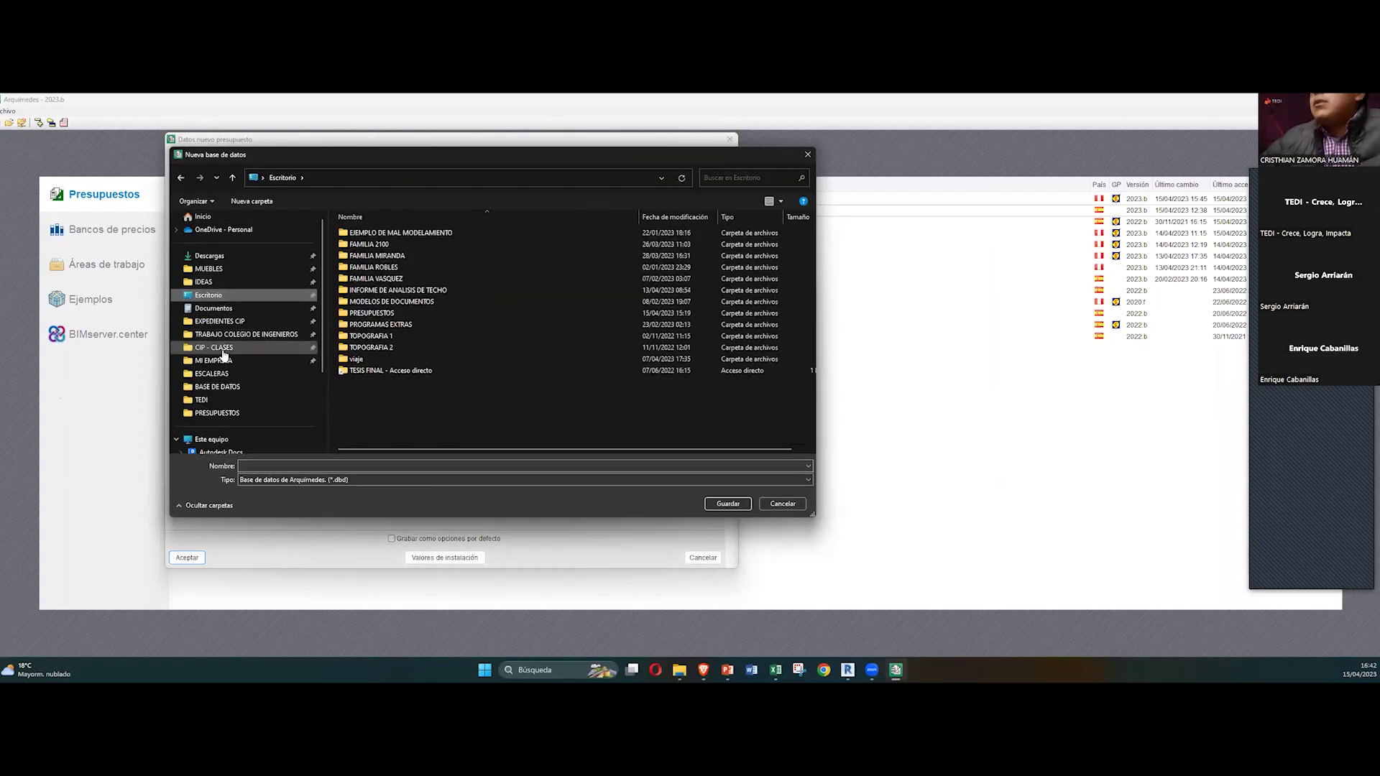
pyautogui.click(216, 309)
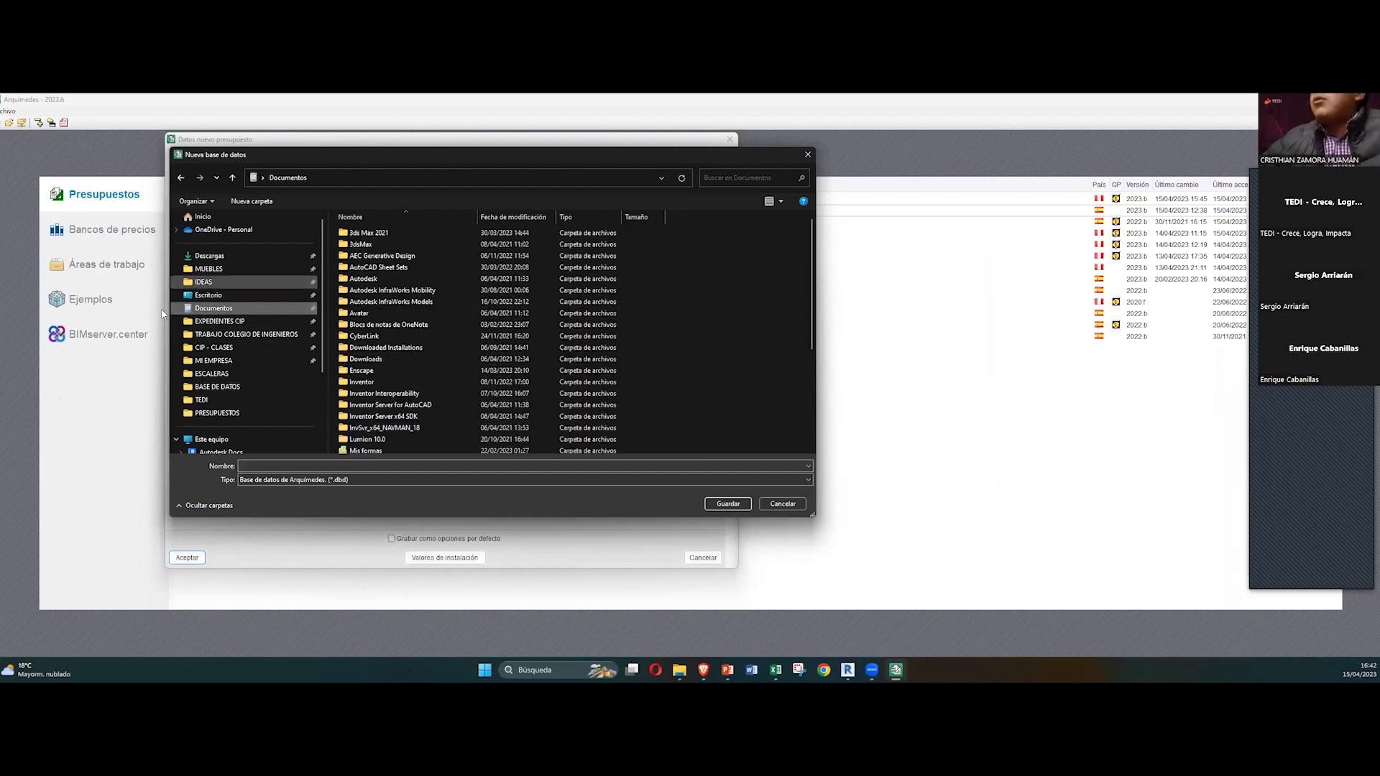
# Step: Create a folder named CLASE TEDI in Documentos and open it
pyautogui.click(252, 201)
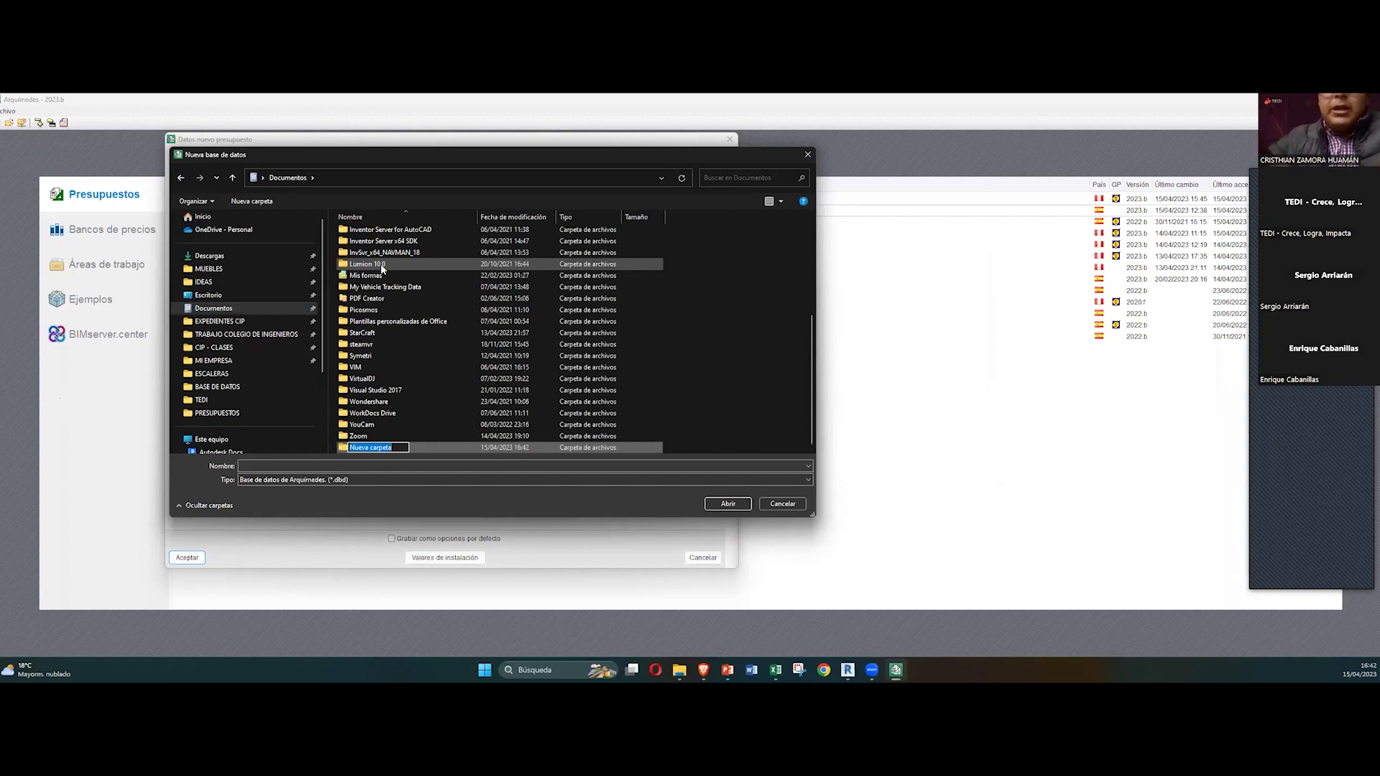
pyautogui.write('clase - ')
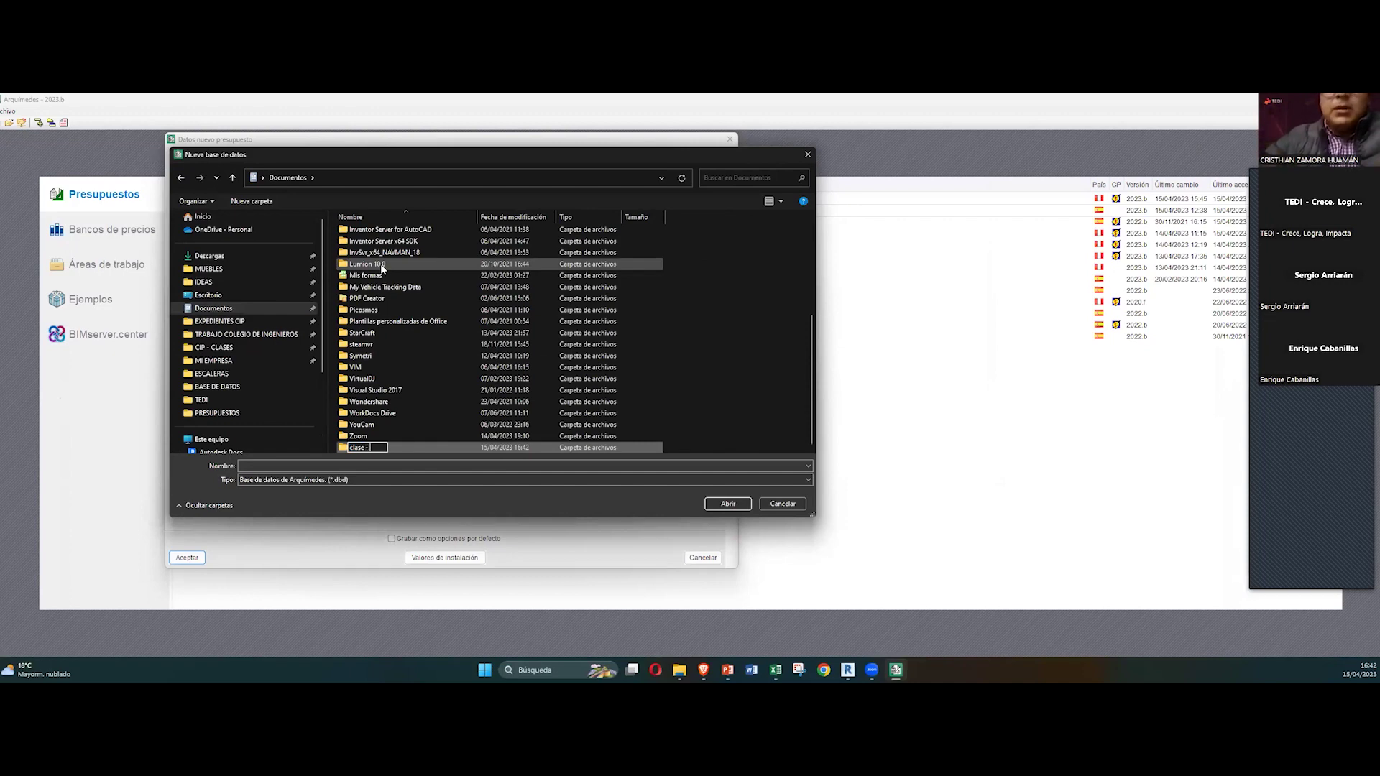
pyautogui.write('t')
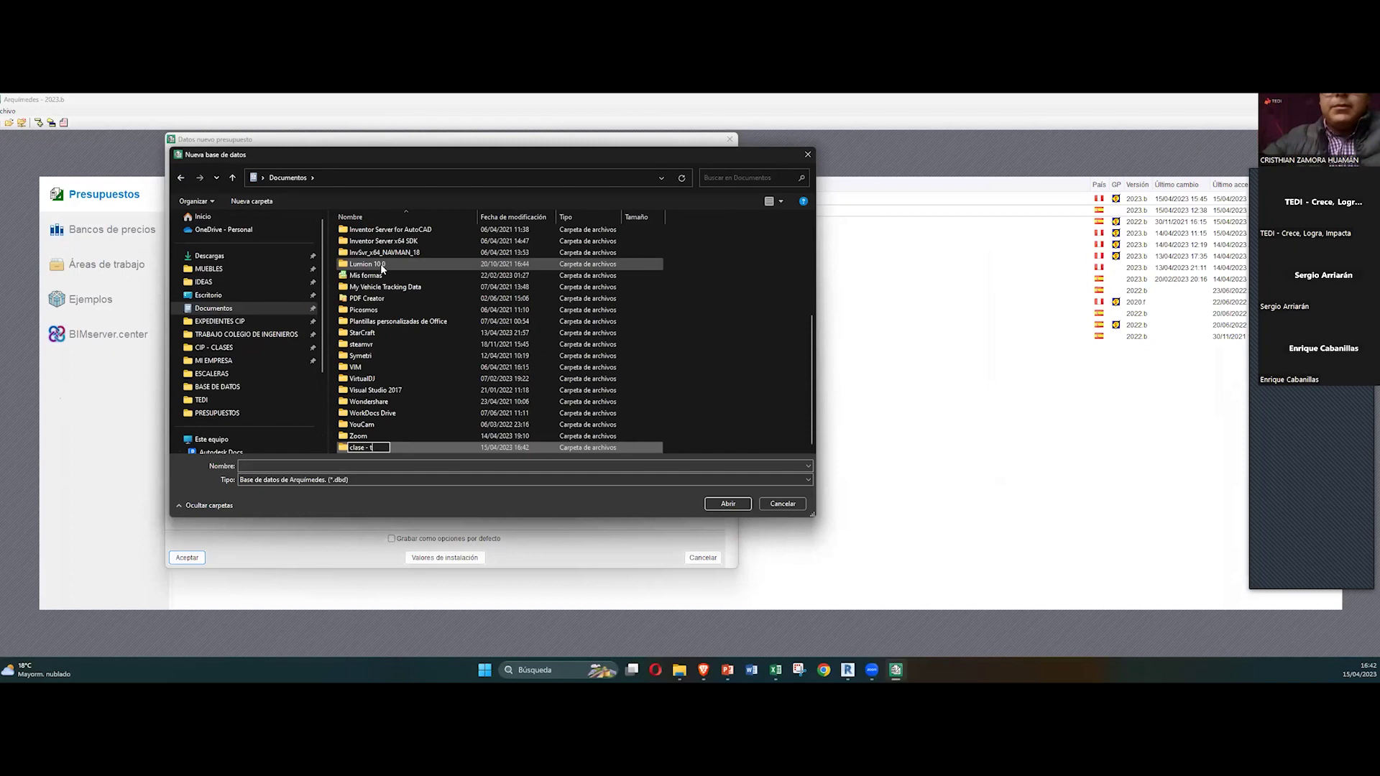
pyautogui.press('BackSpace')
pyautogui.press('BackSpace')
pyautogui.press('BackSpace')
pyautogui.press('BackSpace')
pyautogui.press('BackSpace')
pyautogui.press('BackSpace')
pyautogui.press('BackSpace')
pyautogui.press('BackSpace')
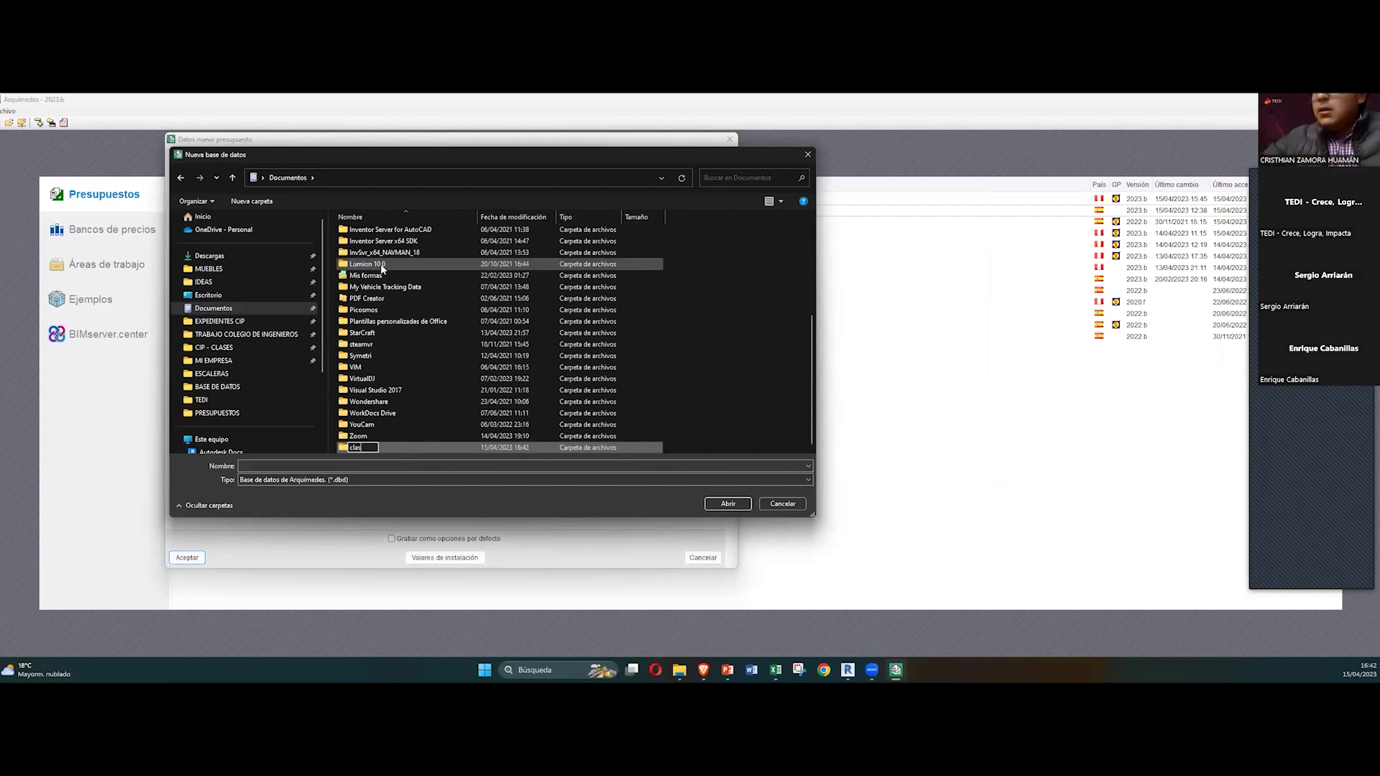
pyautogui.write('CLASE TEDI')
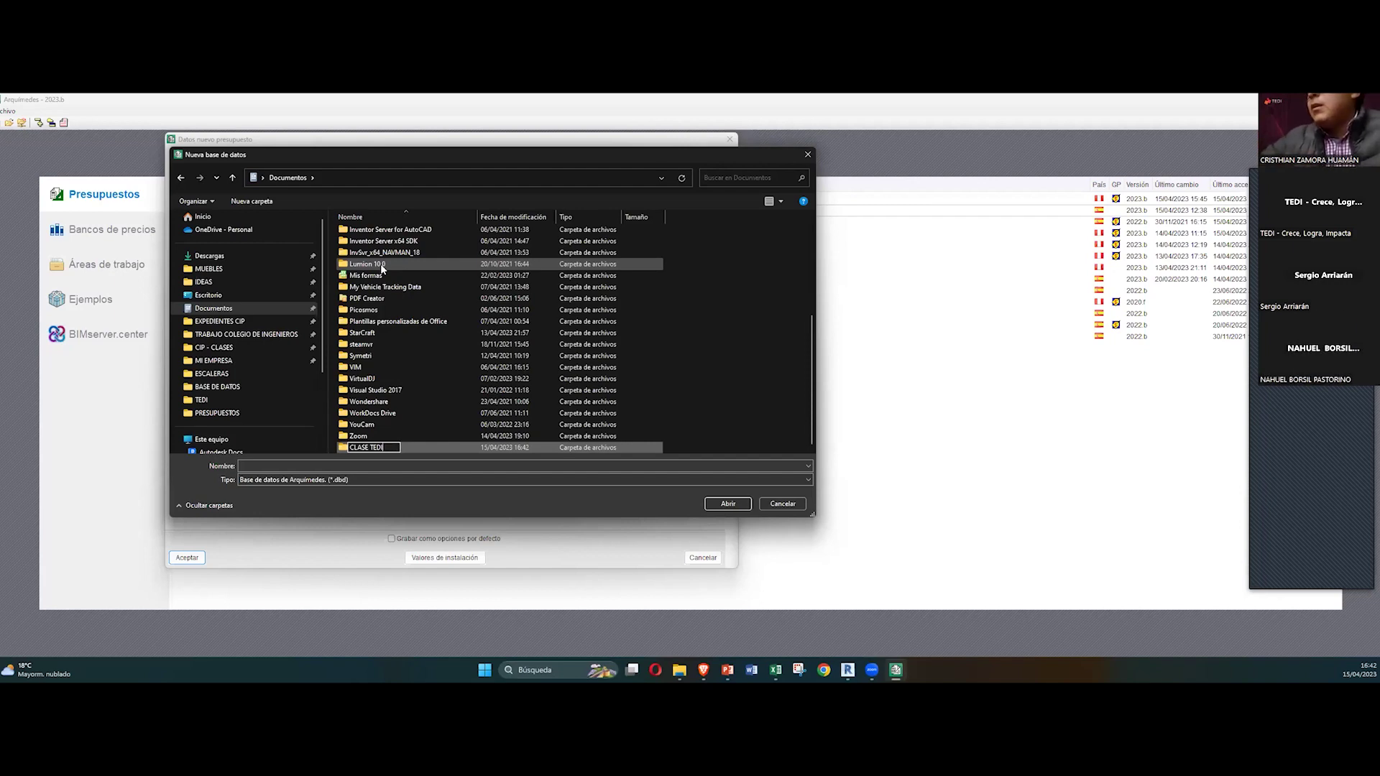
pyautogui.press('Return')
pyautogui.press('Return')
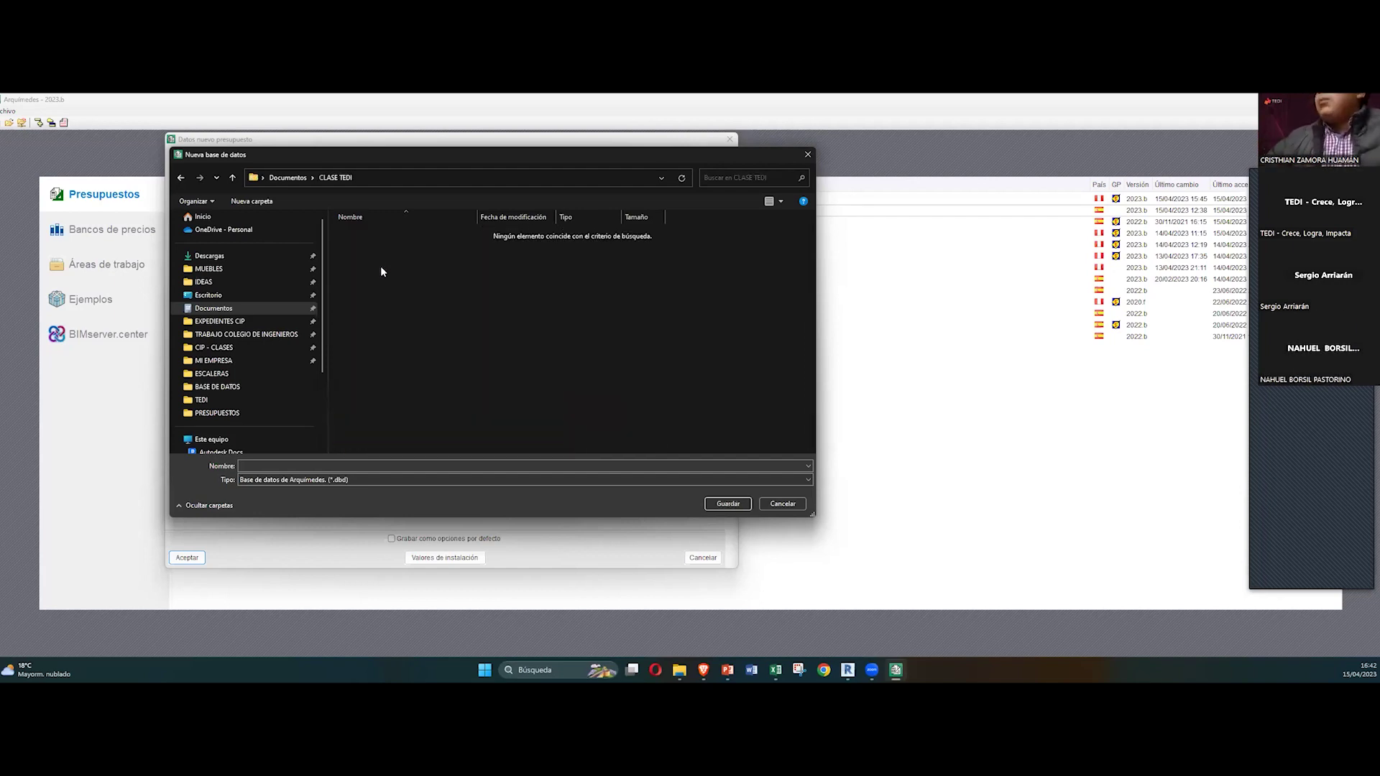
# Step: Name the new database PRESUPUESTO - TEDI and save it in the CLASE TEDI folder
pyautogui.click(340, 466)
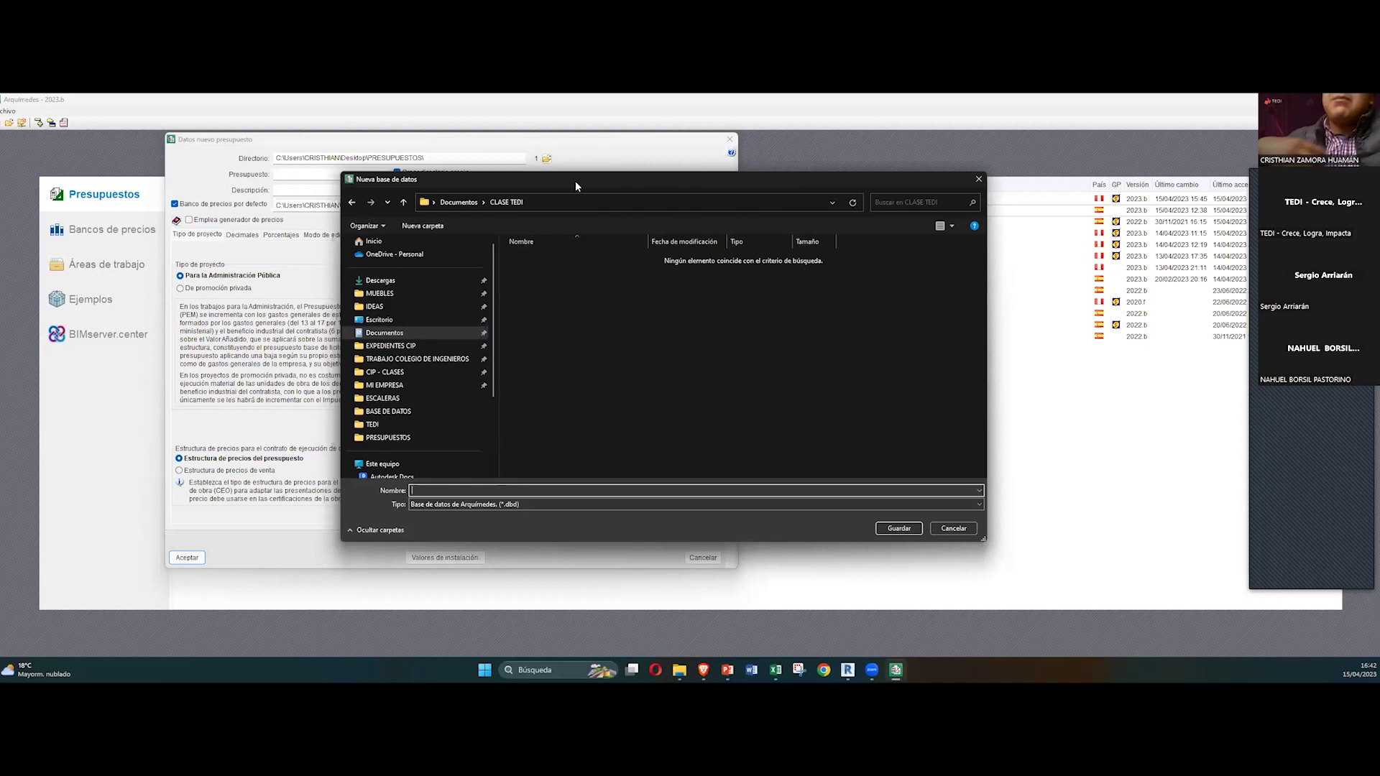
pyautogui.click(472, 489)
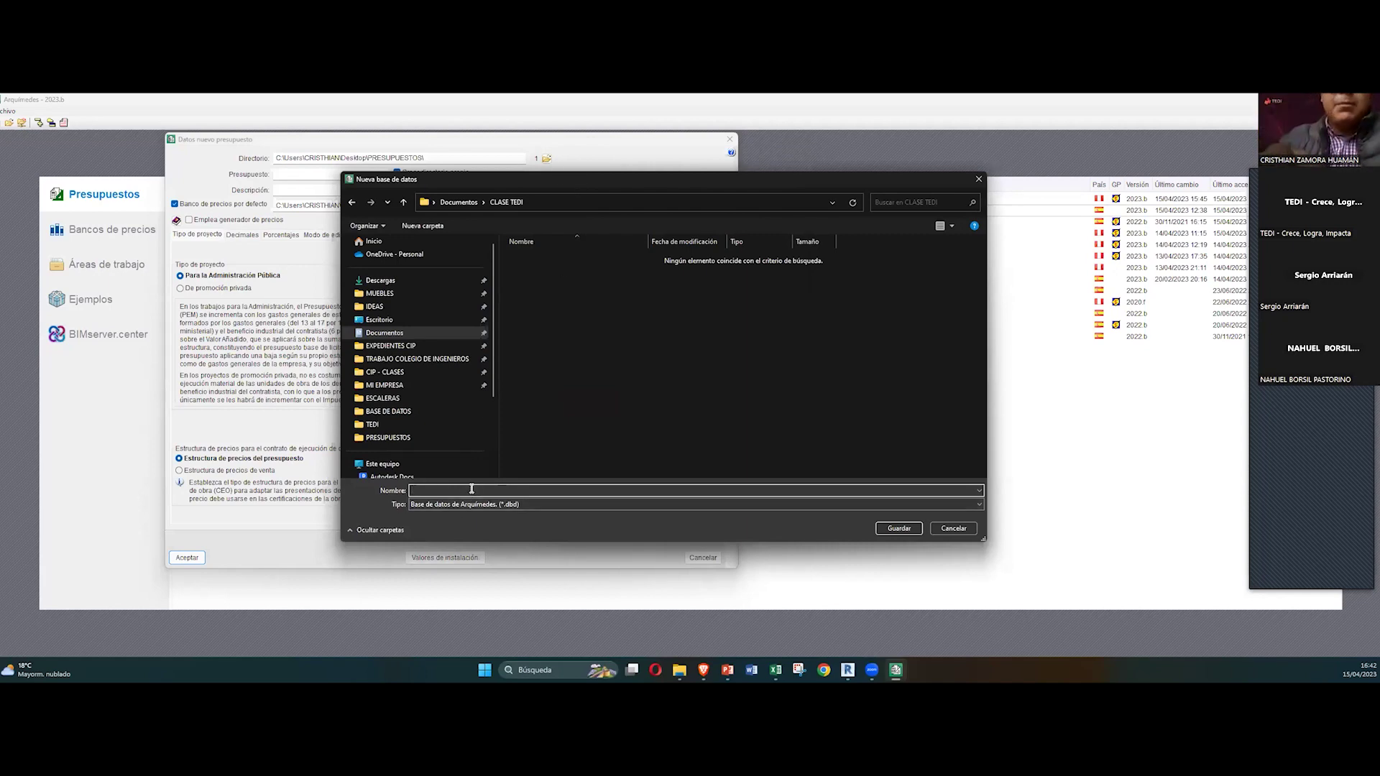
pyautogui.write('PRESUPUESTO')
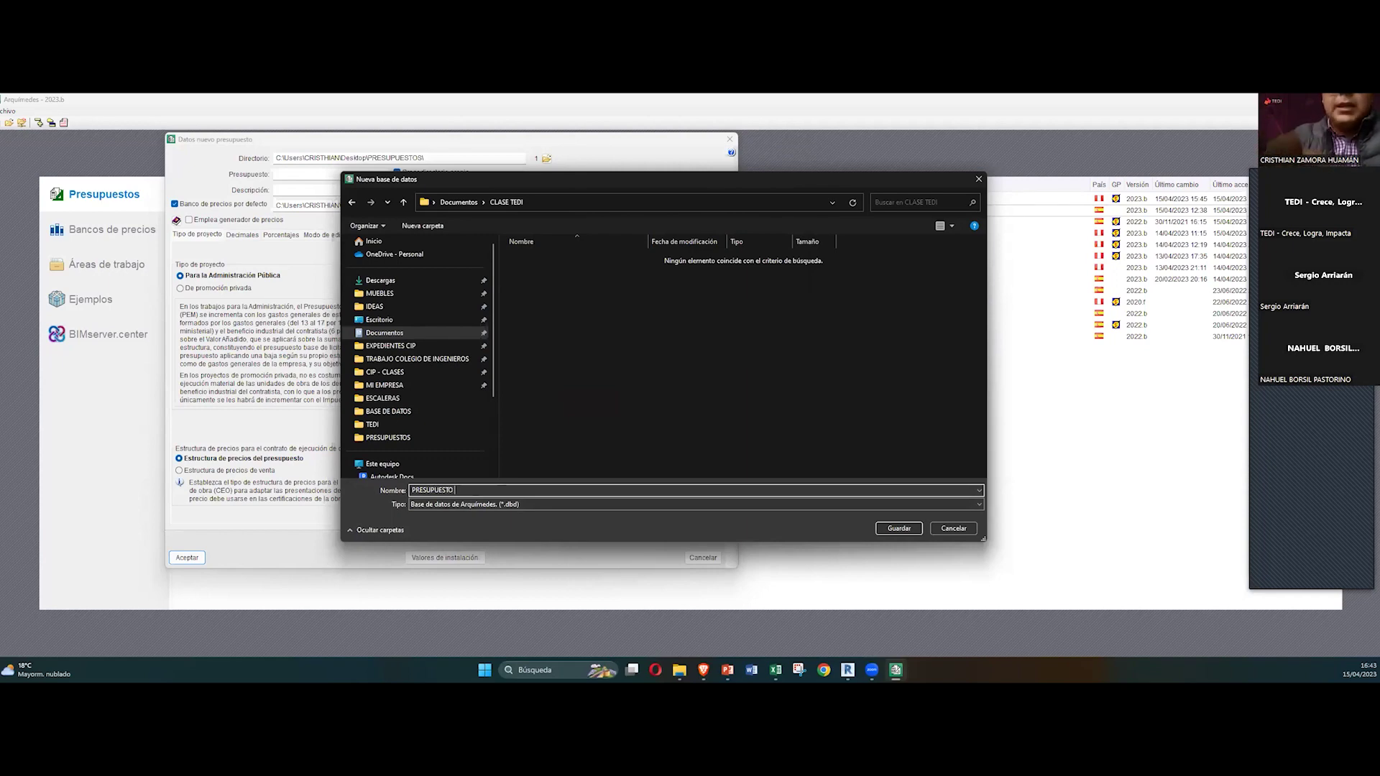
pyautogui.write('- TEDI')
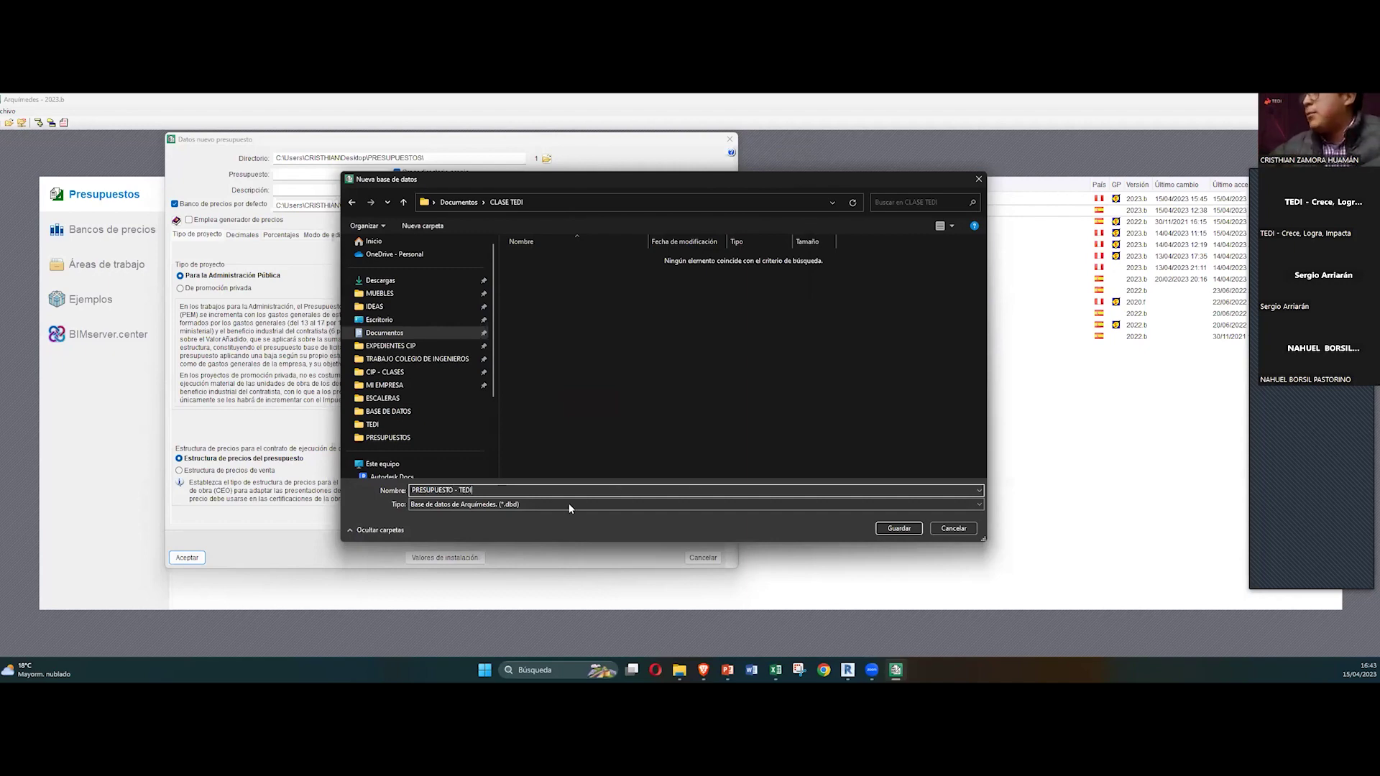
pyautogui.click(899, 529)
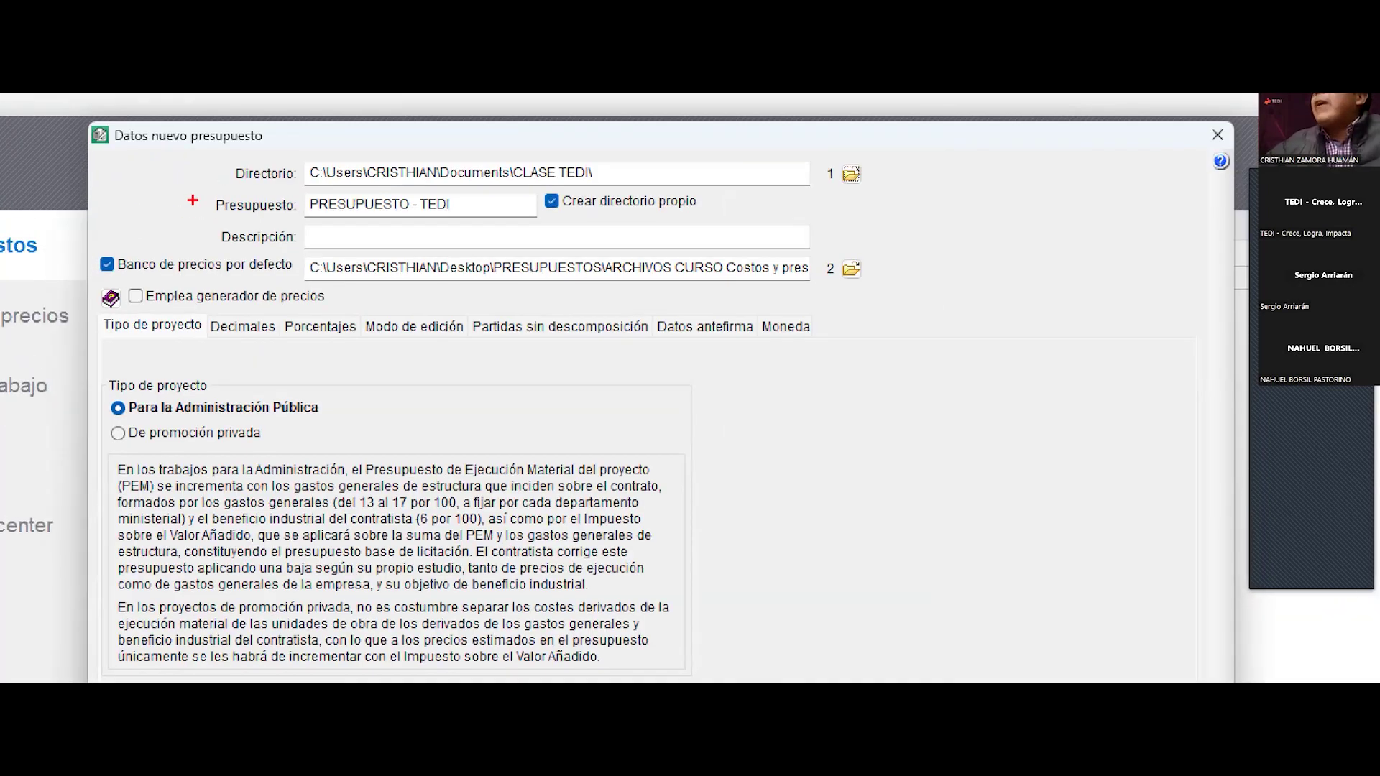
# Step: Enter PRESUPUESTO TEDI as the new budget's description
pyautogui.moveTo(205, 167); pyautogui.dragTo(453, 192)
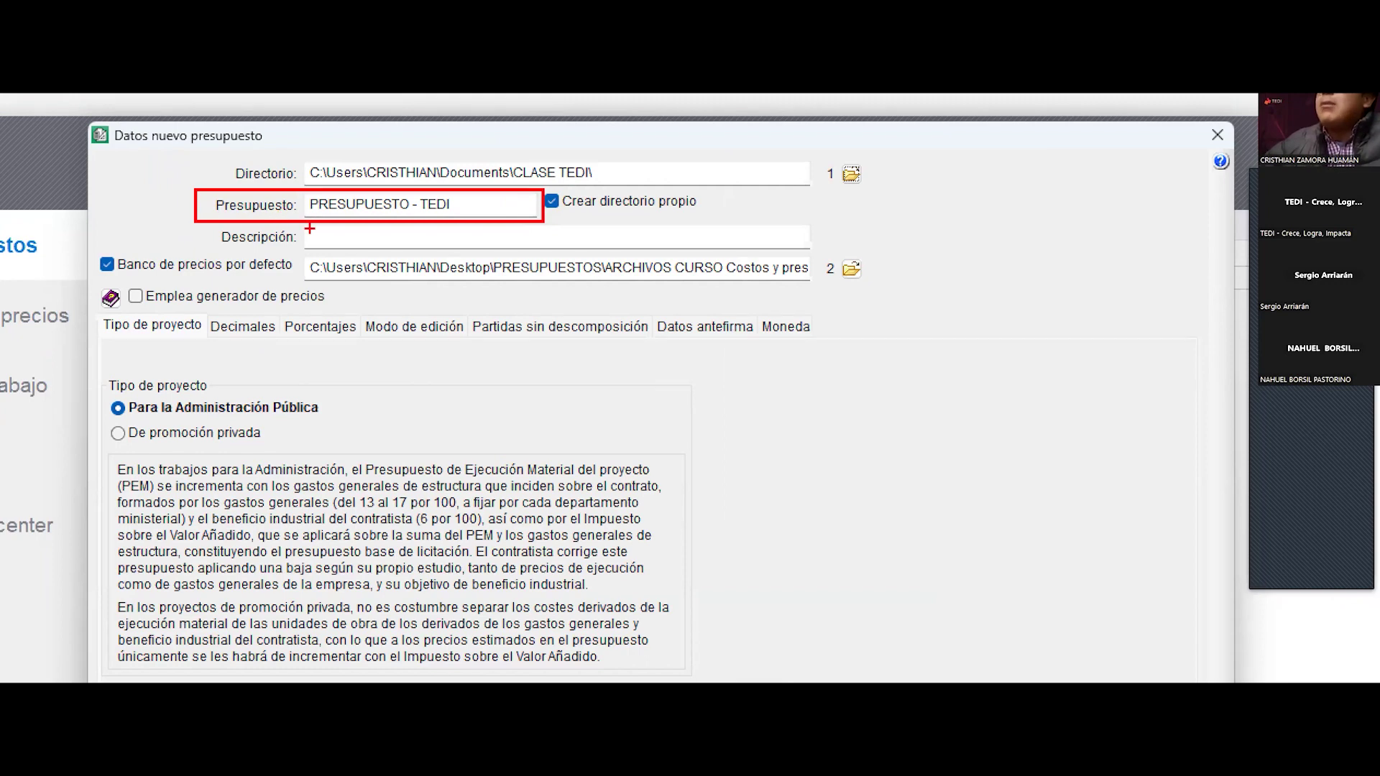
pyautogui.moveTo(362, 214); pyautogui.dragTo(394, 251)
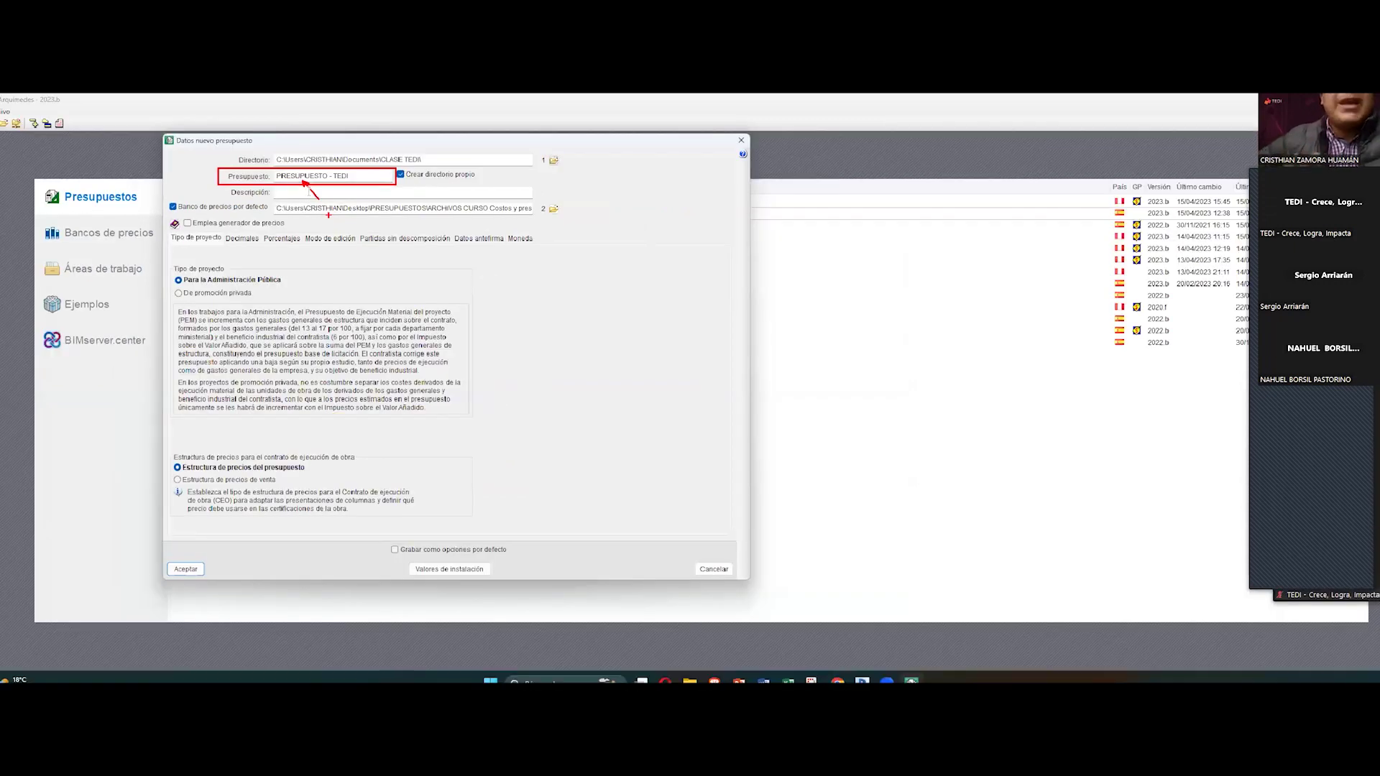
pyautogui.click(311, 193)
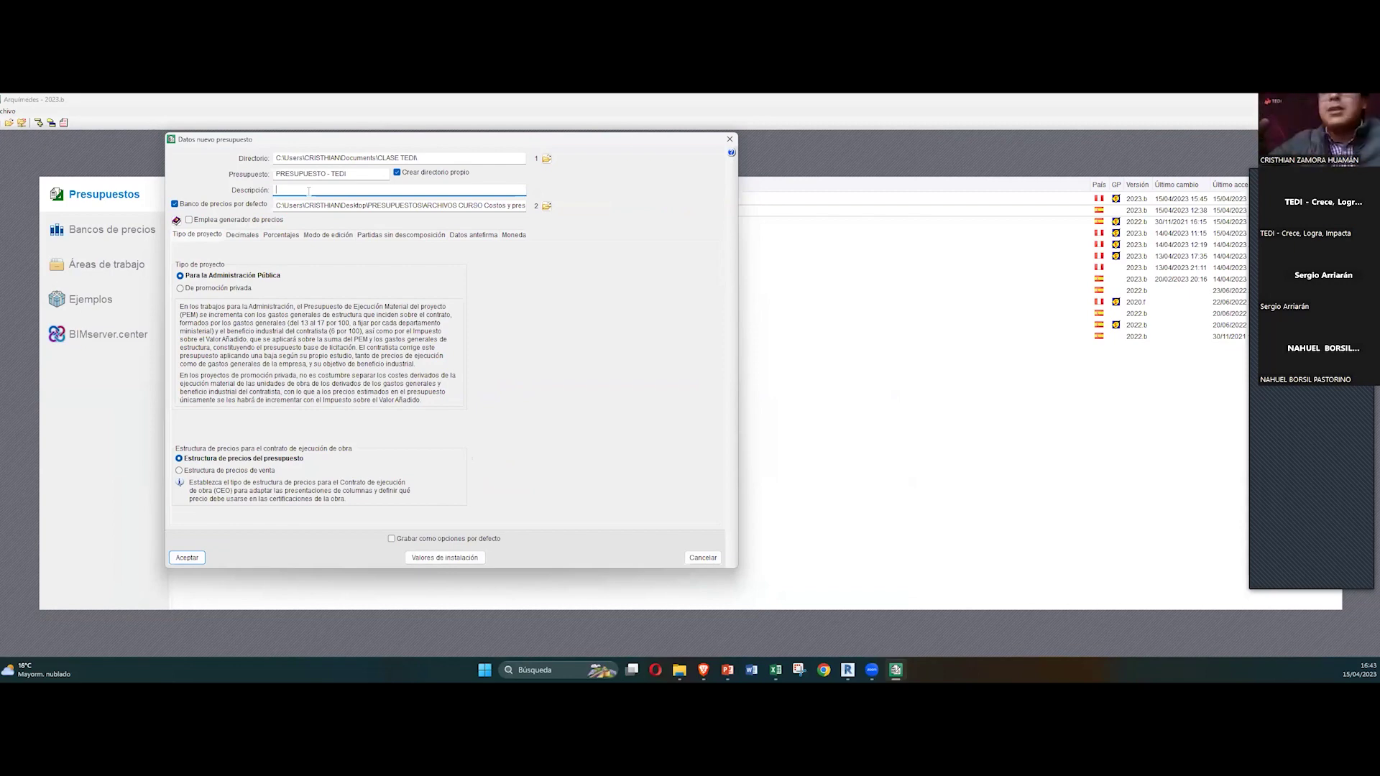
pyautogui.write('PRESUPUESTO TEDI')
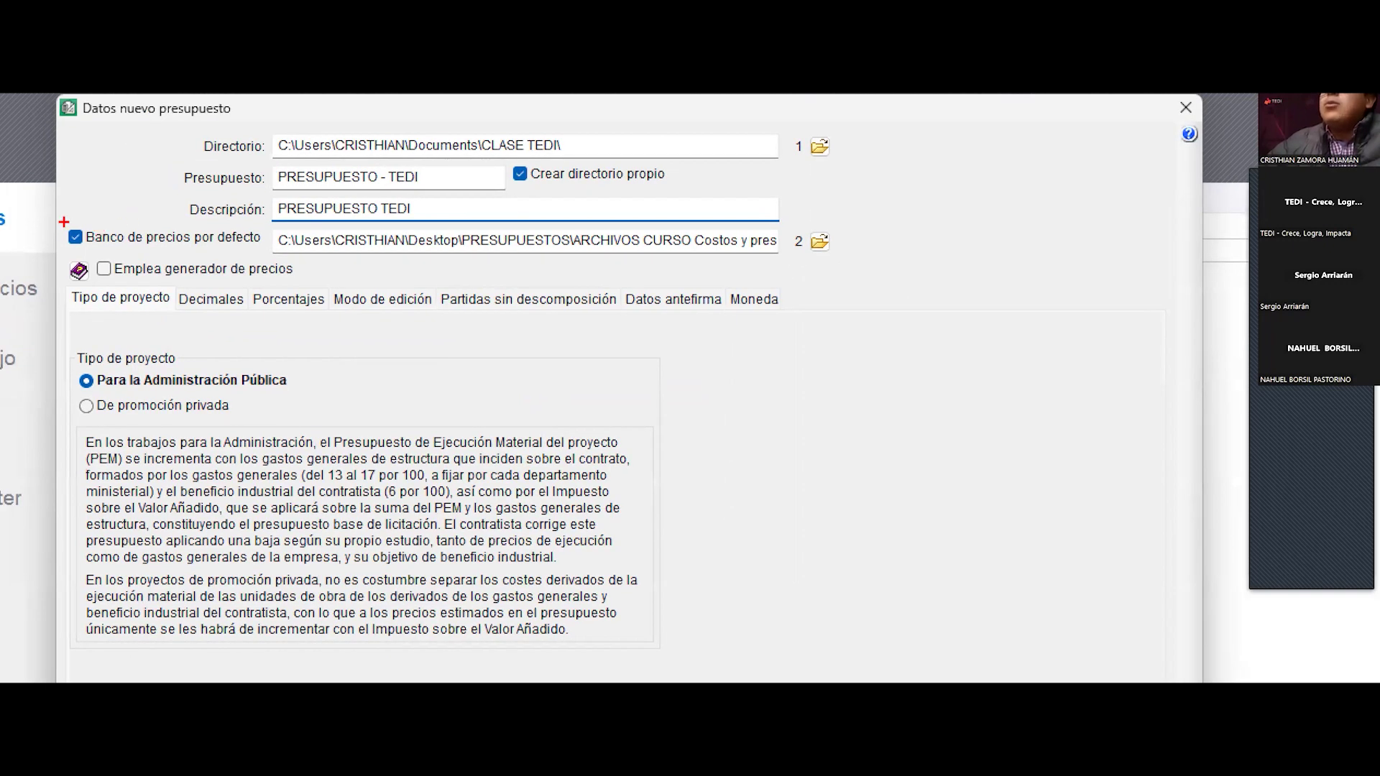
pyautogui.moveTo(69, 214); pyautogui.dragTo(269, 257)
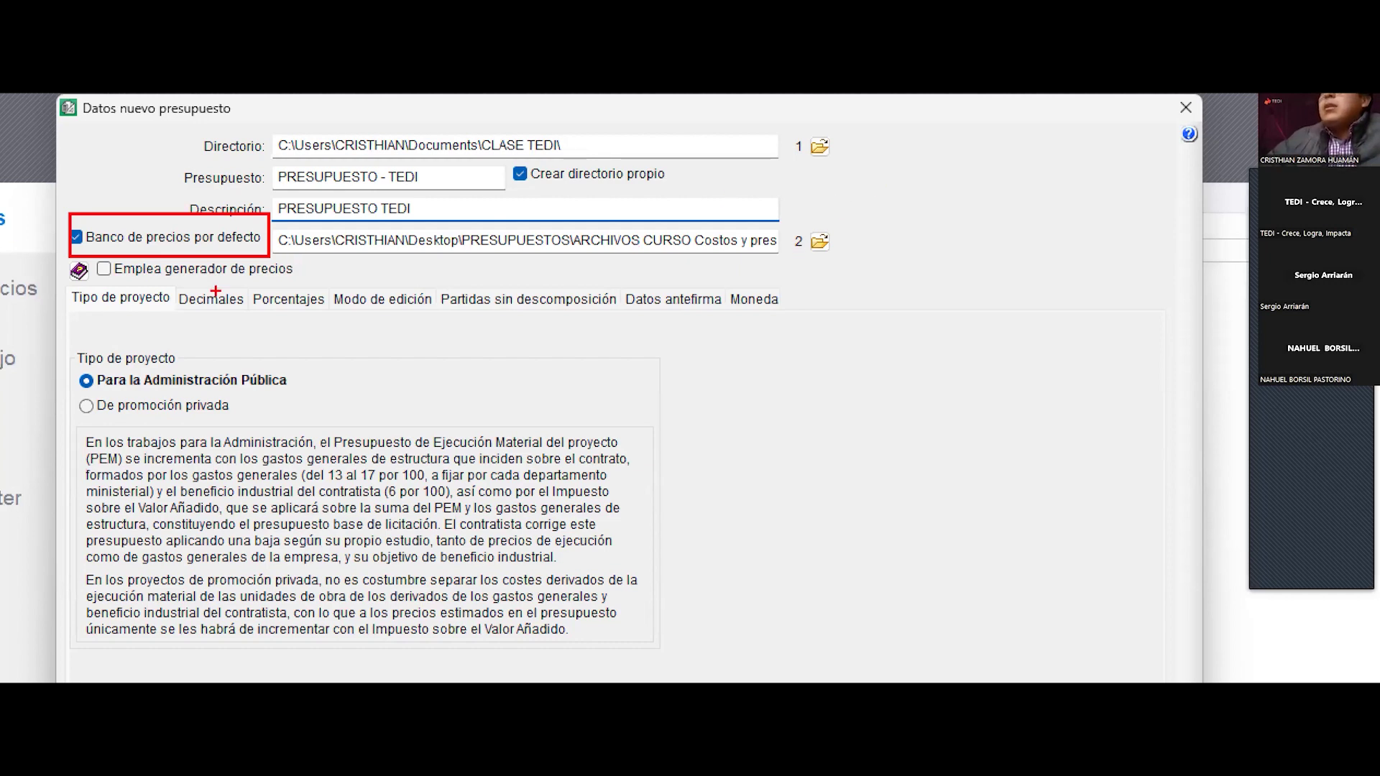
pyautogui.moveTo(77, 227); pyautogui.dragTo(151, 148)
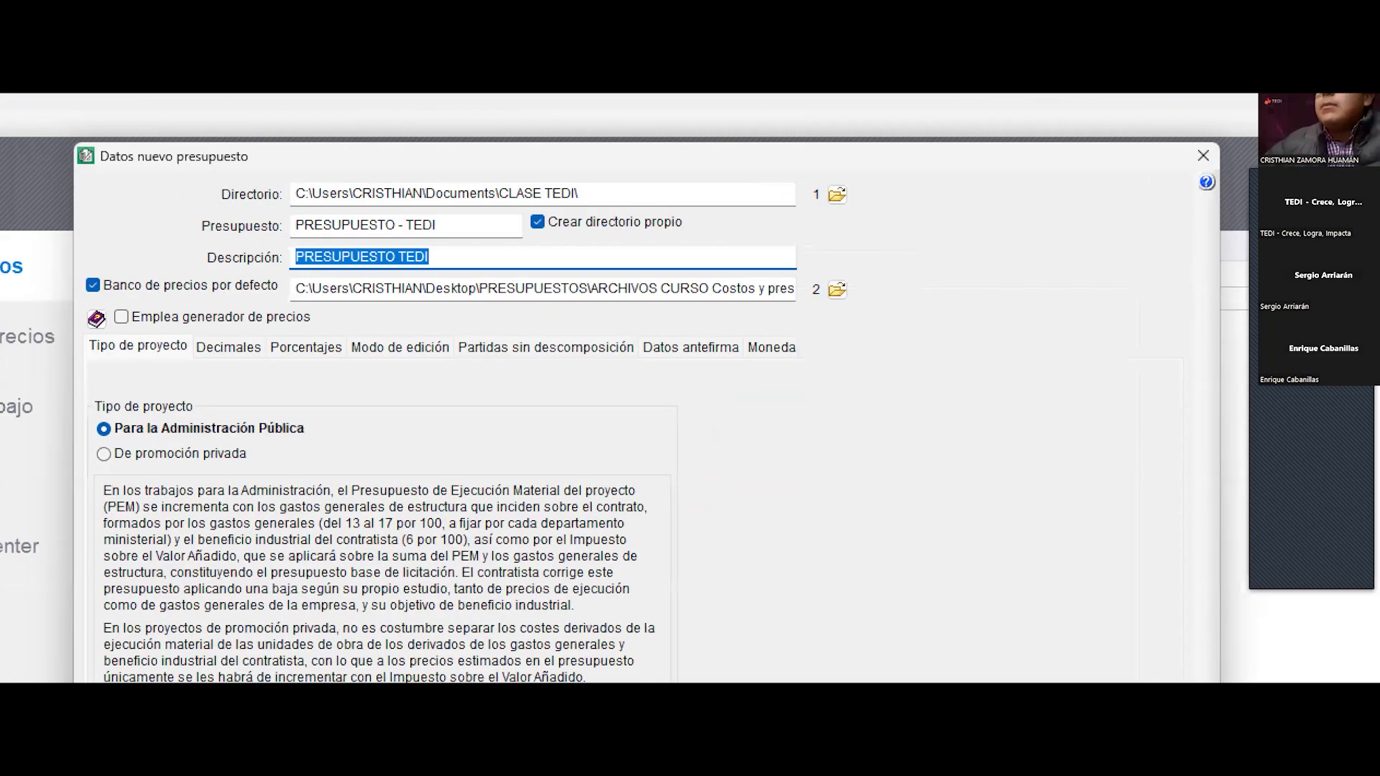
pyautogui.moveTo(168, 149)
pyautogui.mouseDown()
pyautogui.moveTo(222, 184)
pyautogui.moveTo(205, 255)
pyautogui.mouseUp()
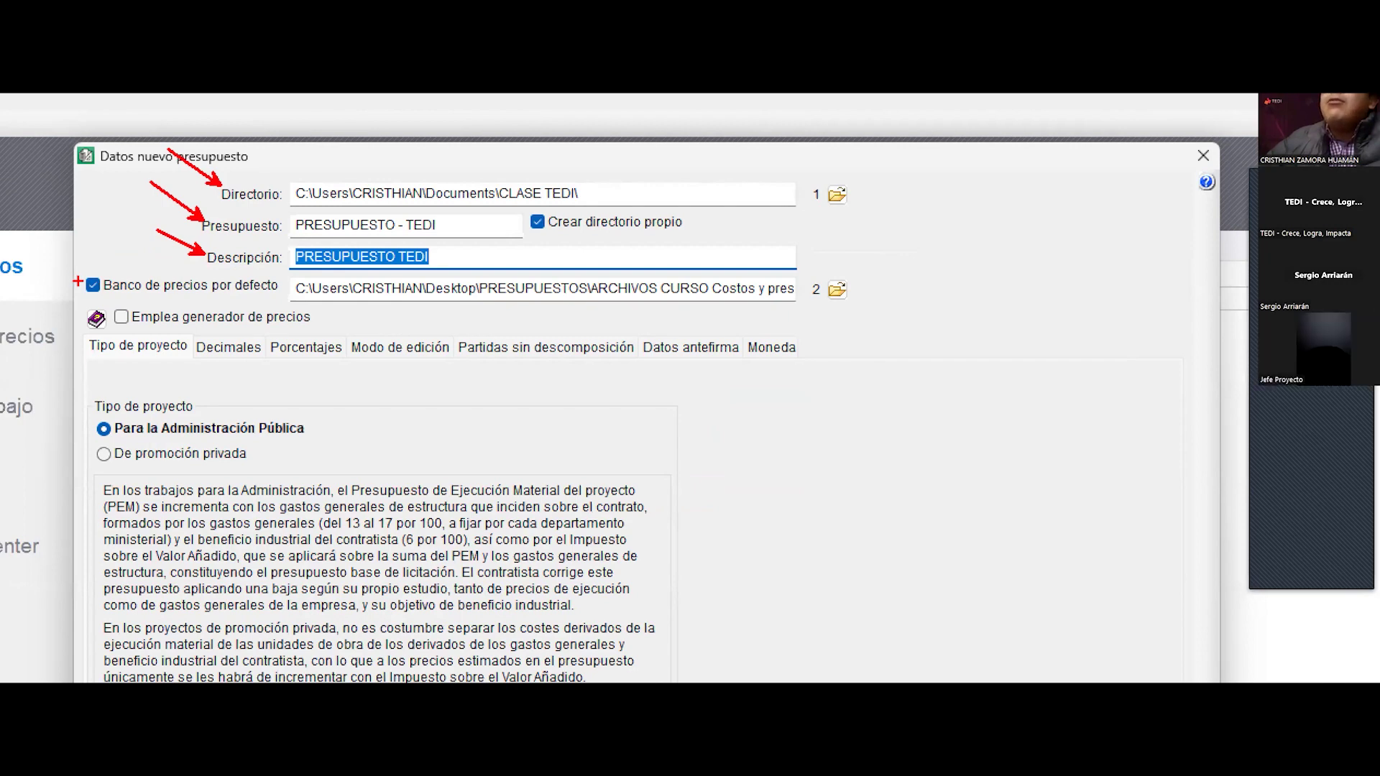
pyautogui.moveTo(10, 232); pyautogui.dragTo(81, 281)
pyautogui.press('Escape')
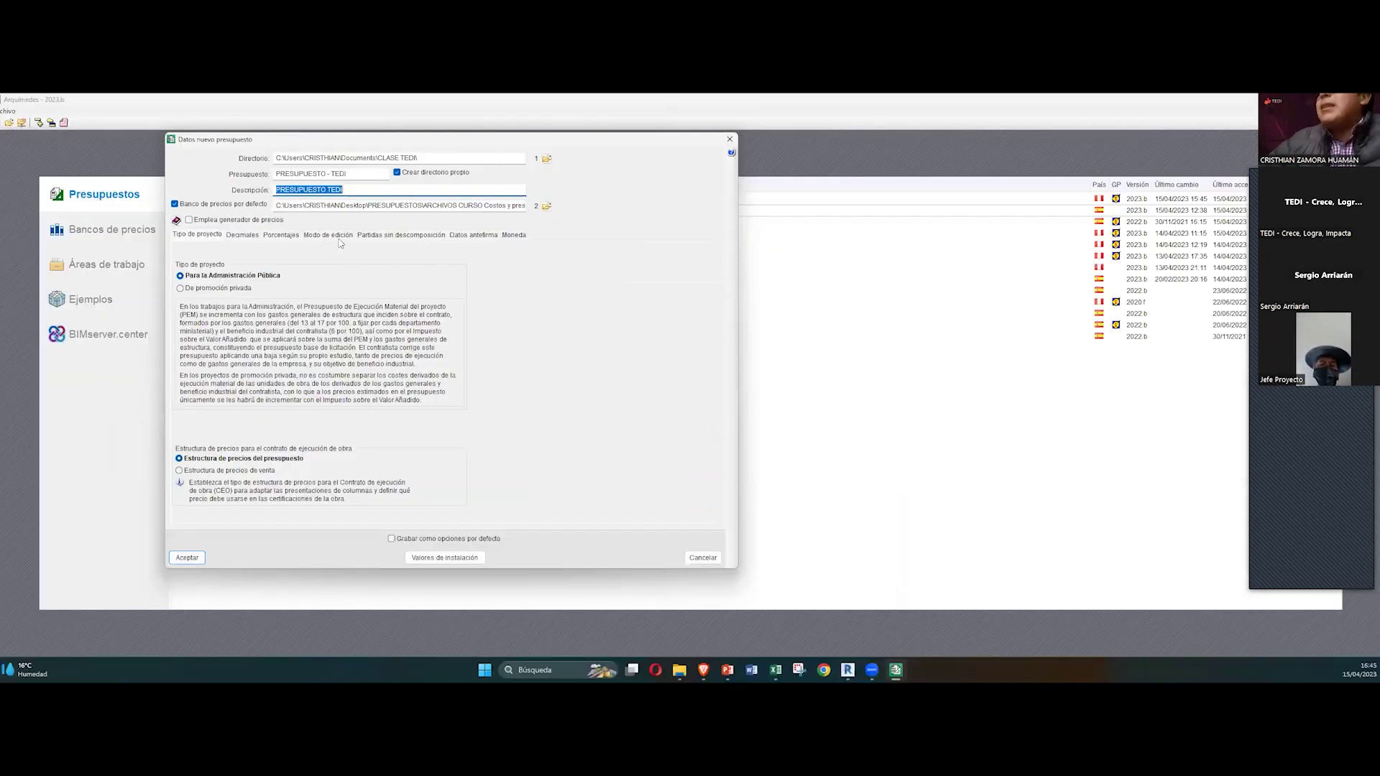
# Step: Choose CYPE_Peru.dbd from the BASE DE DATOS folder as the budget's default price bank
pyautogui.click(546, 205)
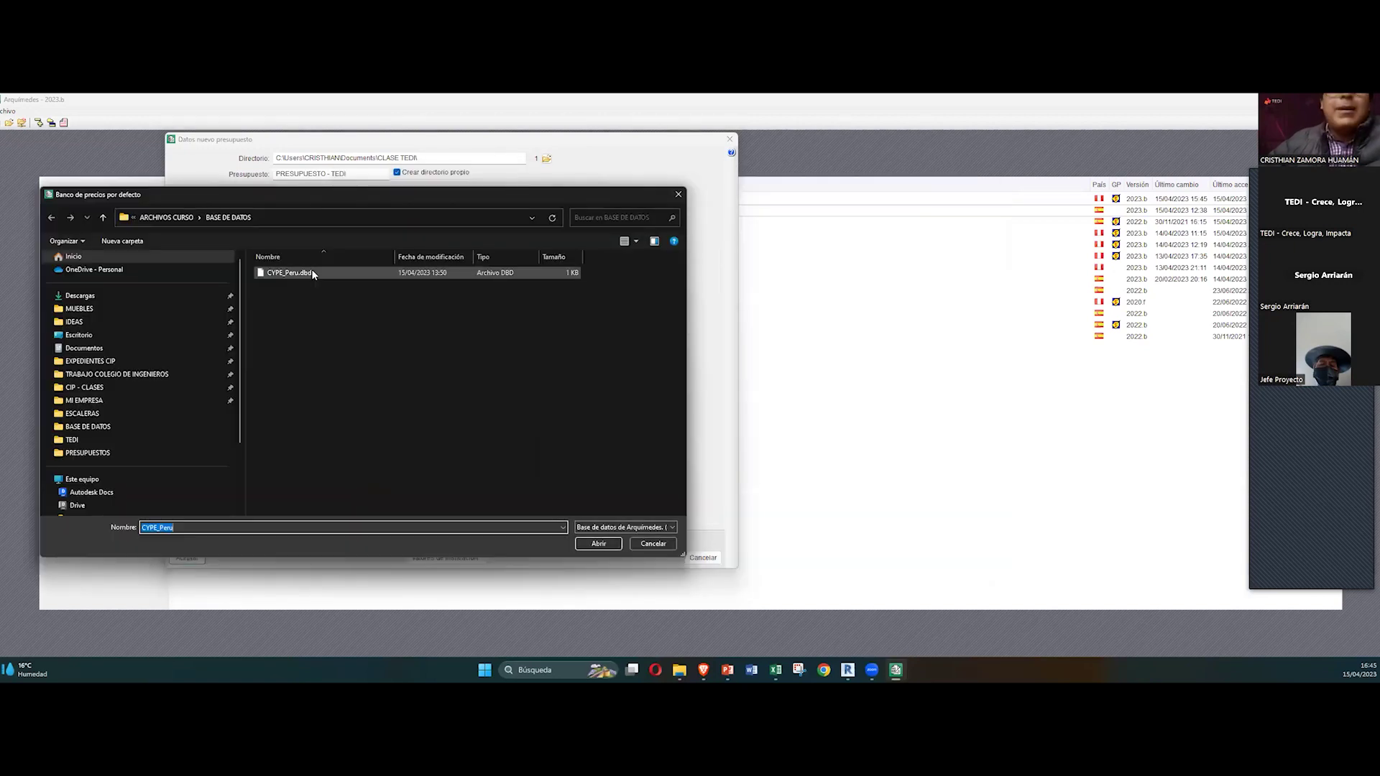
pyautogui.hotkey('ctrl', '1')
pyautogui.moveTo(287, 281); pyautogui.dragTo(310, 350)
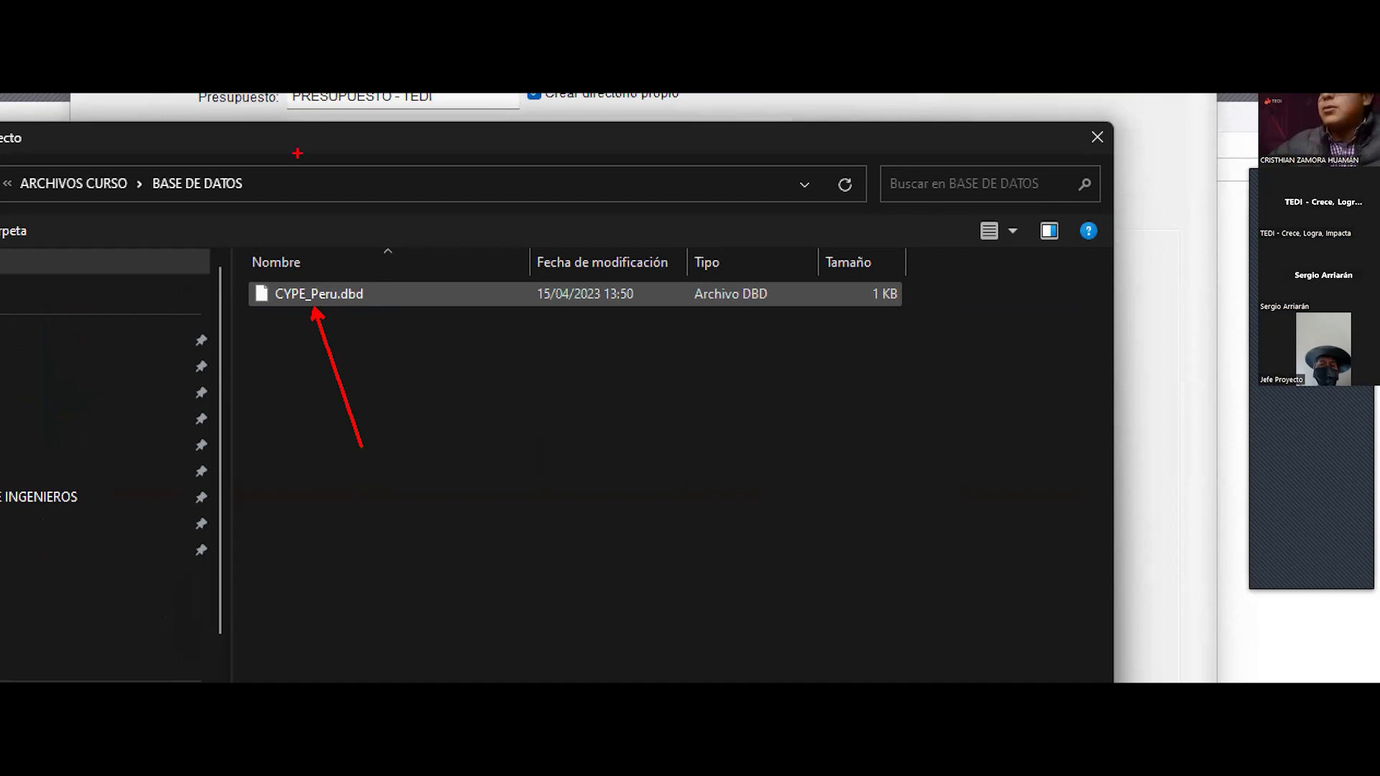
pyautogui.press('Escape')
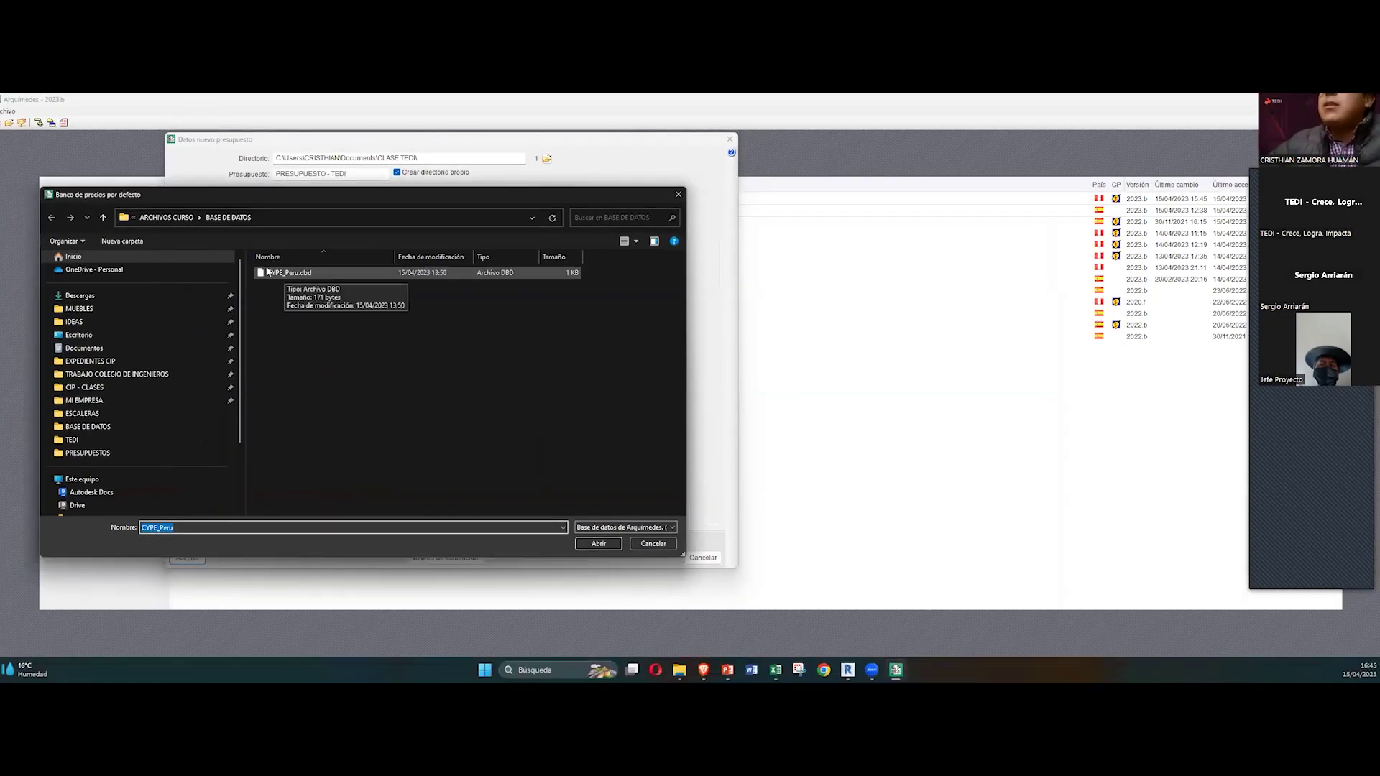
pyautogui.click(275, 273)
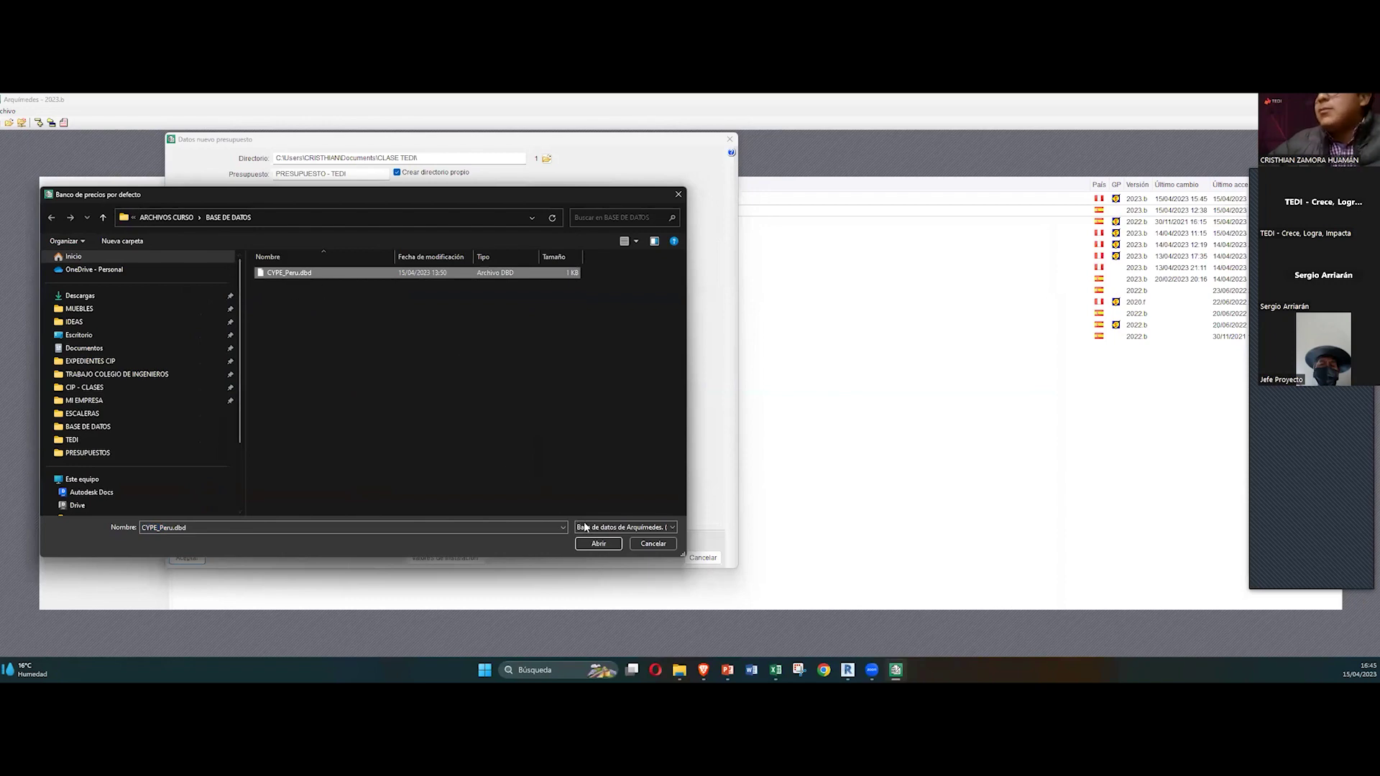
pyautogui.click(596, 544)
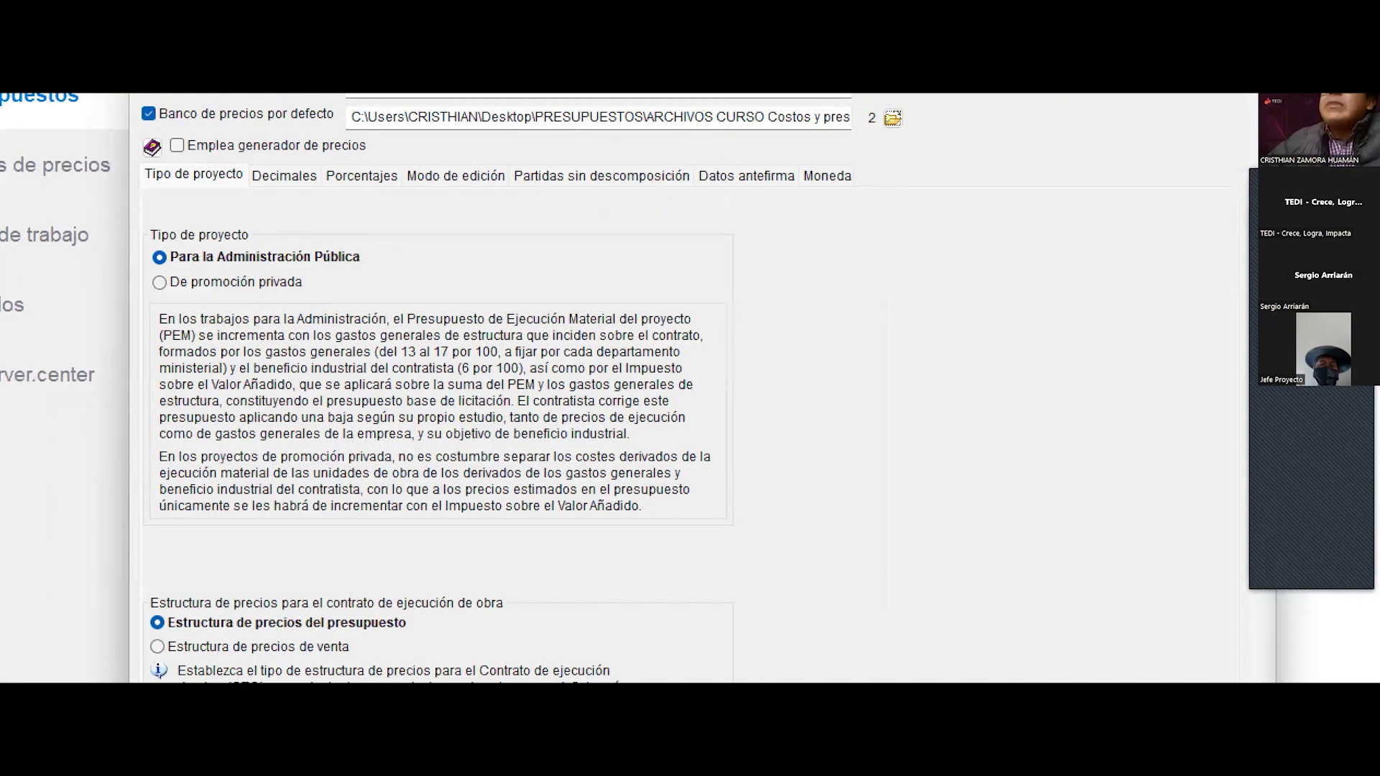
# Step: Set the budget's project type to De promoción privada
pyautogui.moveTo(176, 181); pyautogui.dragTo(127, 220)
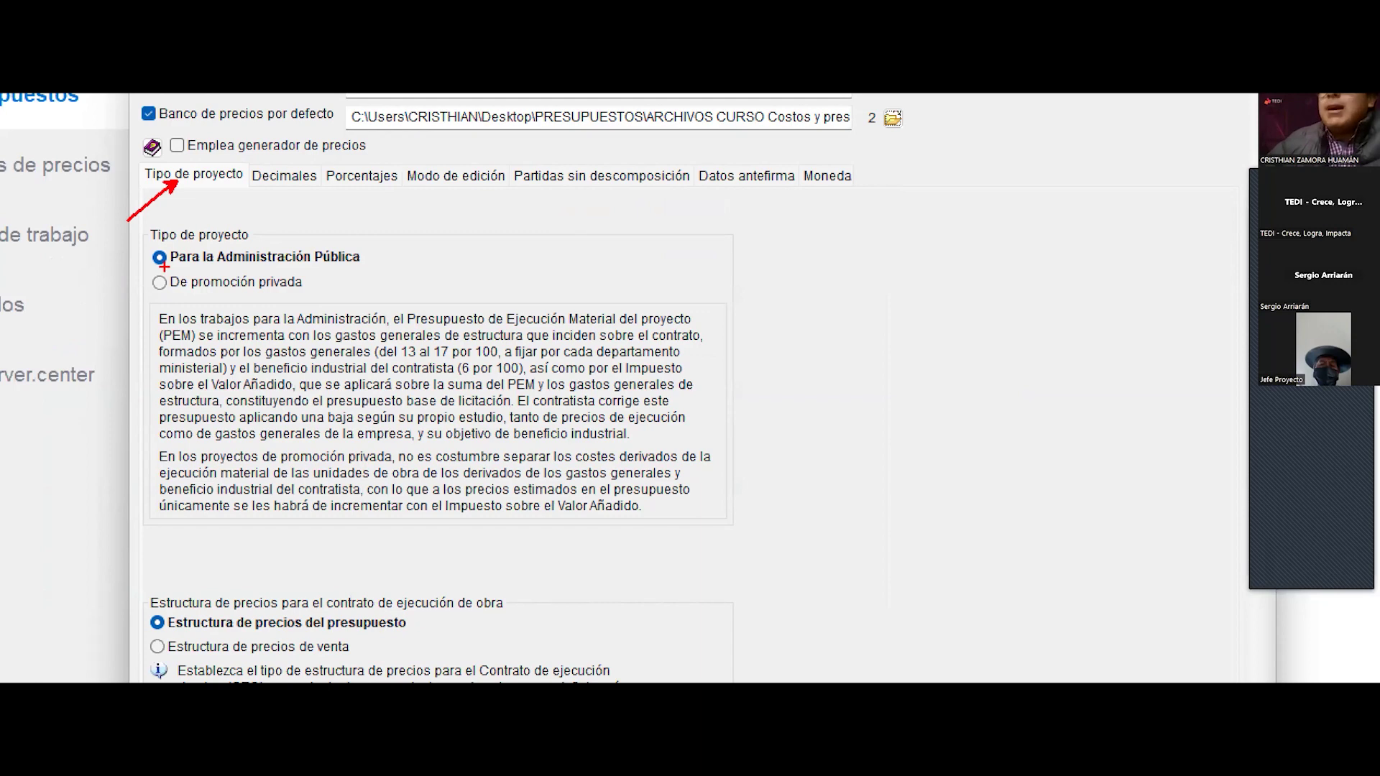
pyautogui.moveTo(147, 222); pyautogui.dragTo(410, 268)
pyautogui.moveTo(147, 272)
pyautogui.mouseDown()
pyautogui.moveTo(215, 299)
pyautogui.moveTo(311, 301)
pyautogui.mouseUp()
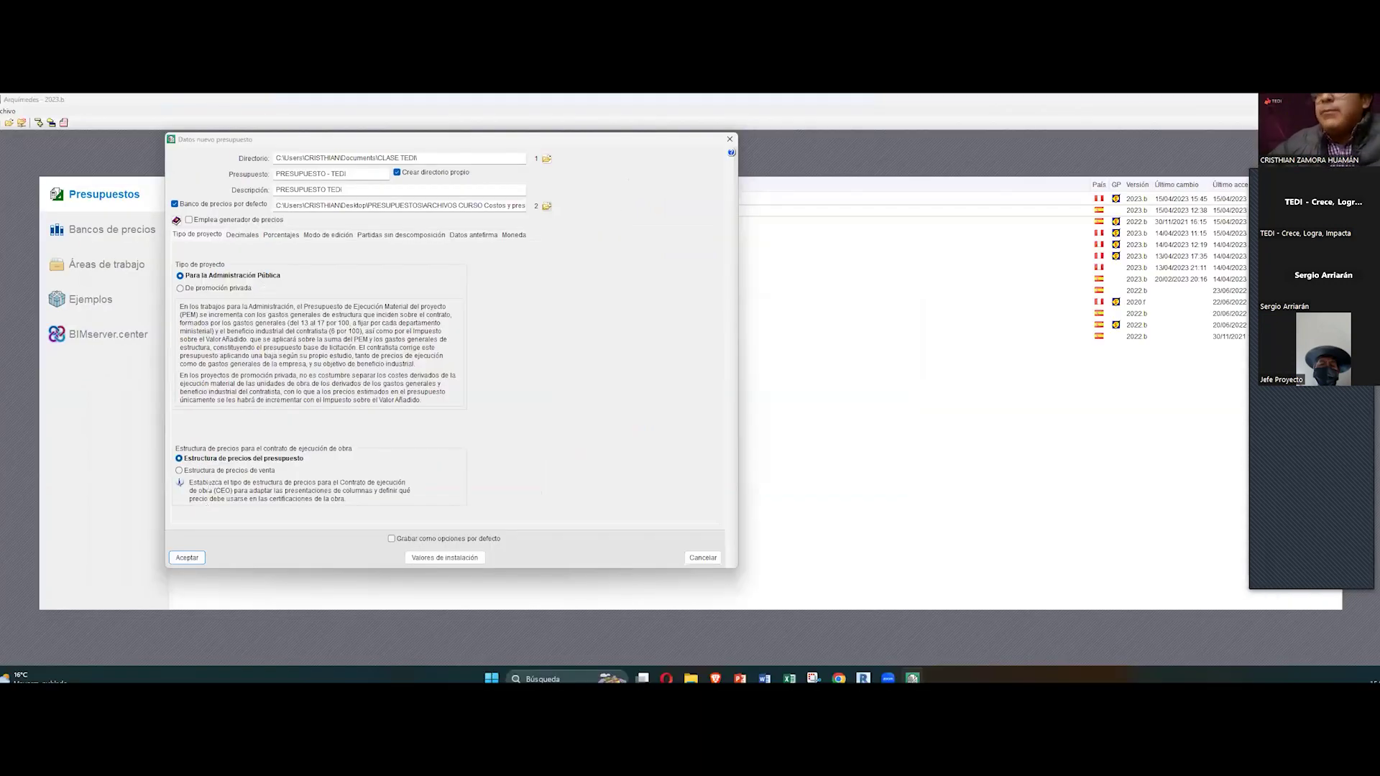
pyautogui.click(180, 287)
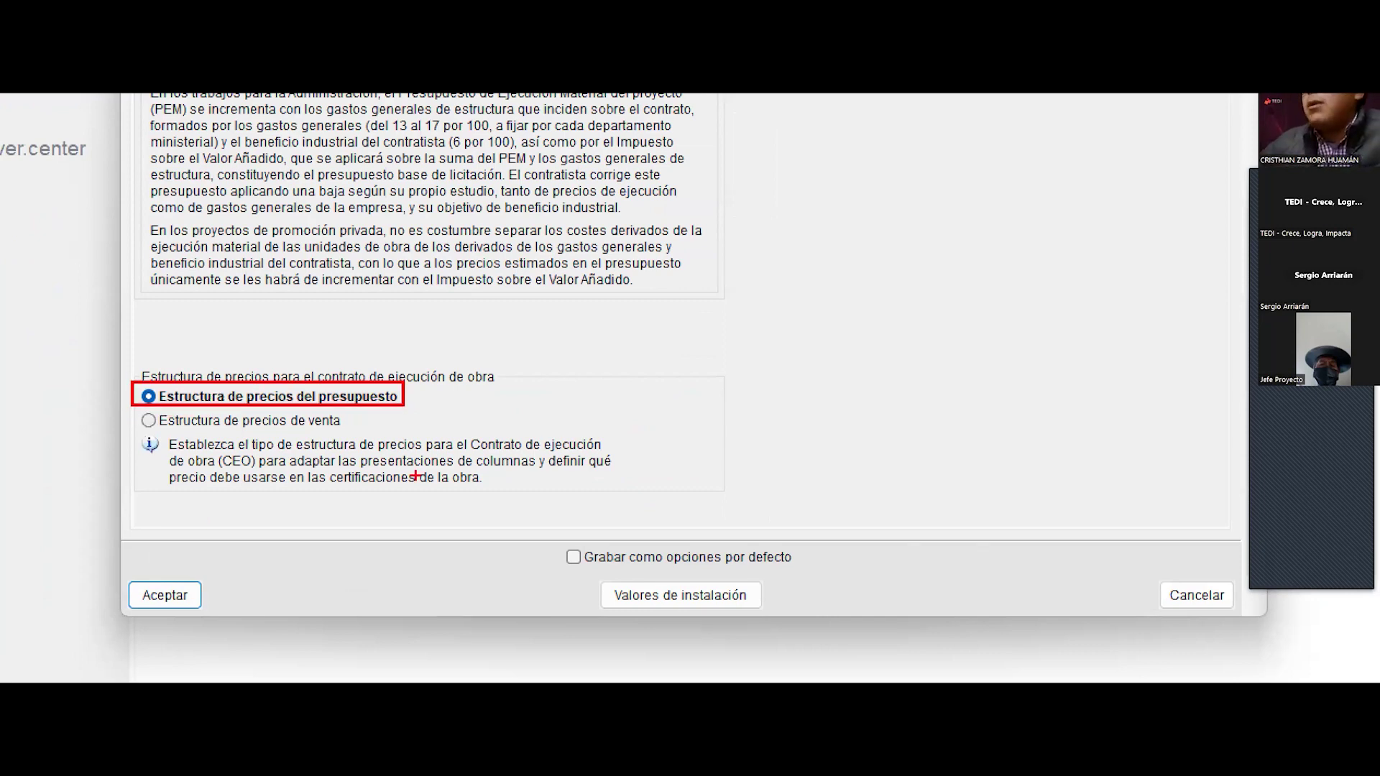
pyautogui.moveTo(136, 410); pyautogui.dragTo(346, 436)
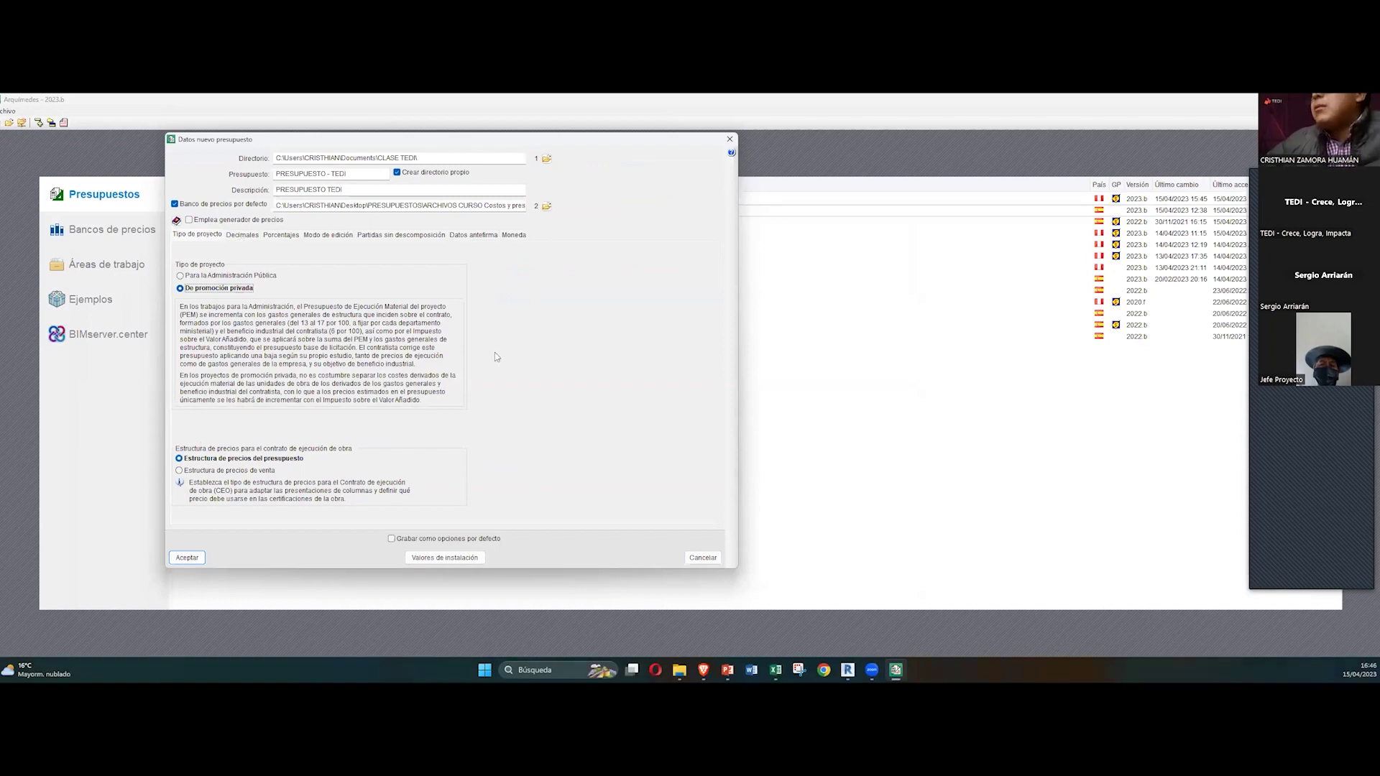
# Step: Review the new budget's decimals, percentages, editing mode and settings for items without breakdown
pyautogui.hotkey('ctrl', 'Tab')
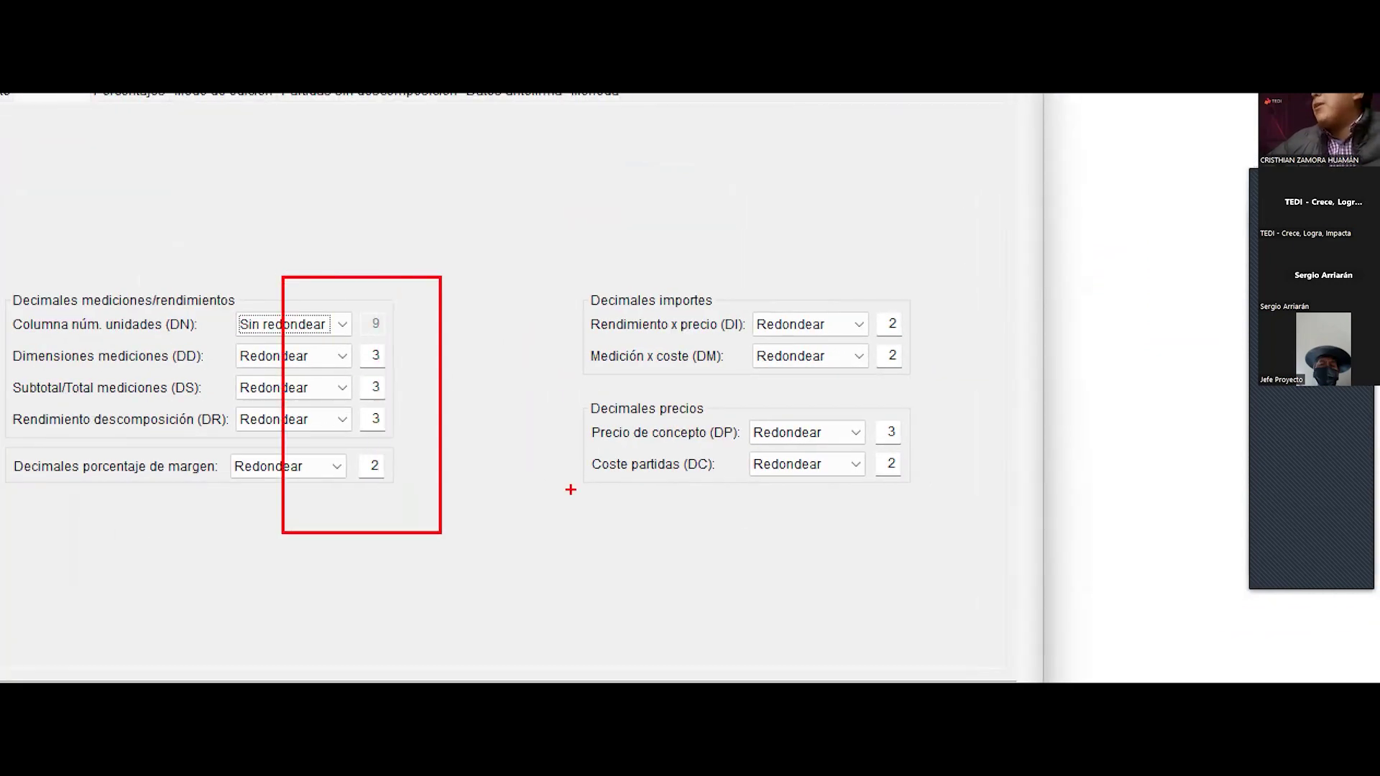
pyautogui.moveTo(793, 261)
pyautogui.mouseDown()
pyautogui.moveTo(927, 623)
pyautogui.moveTo(926, 566)
pyautogui.mouseUp()
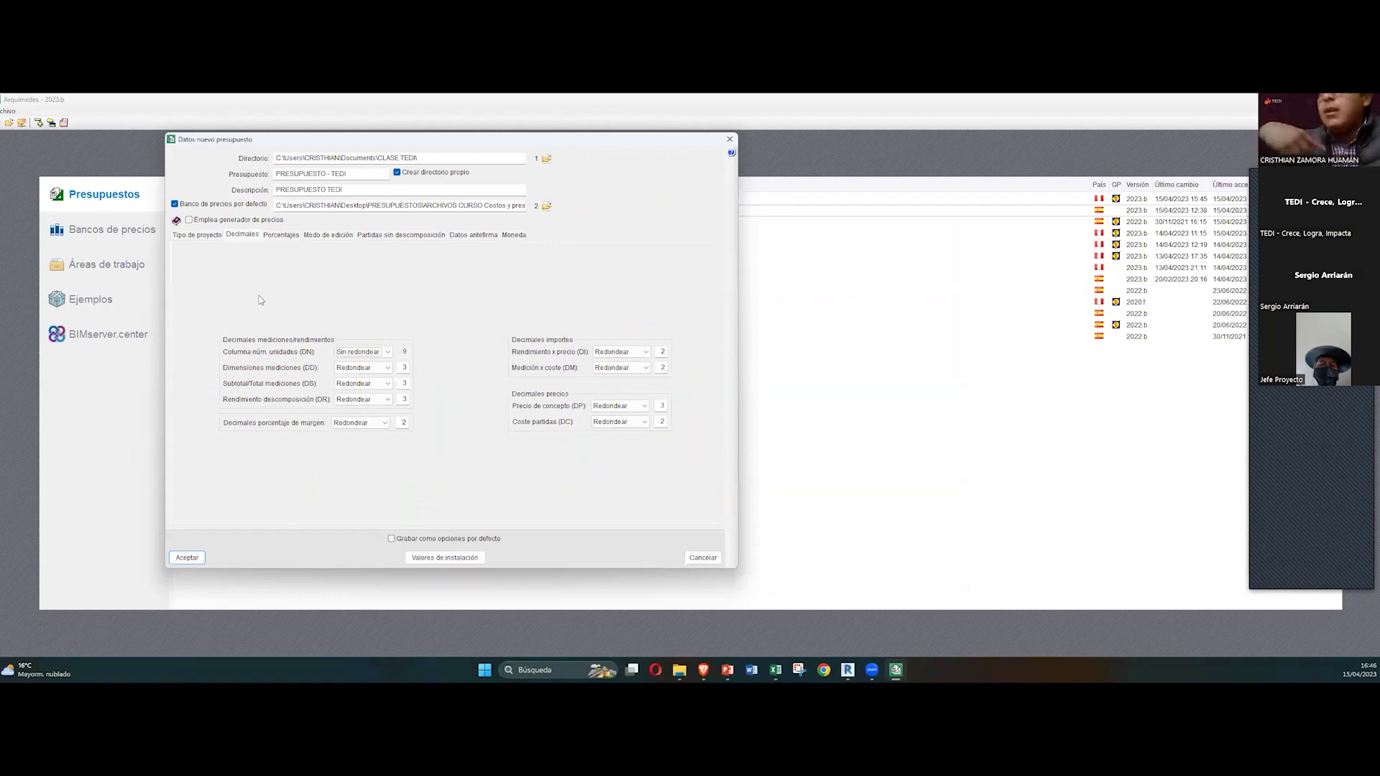
pyautogui.click(276, 235)
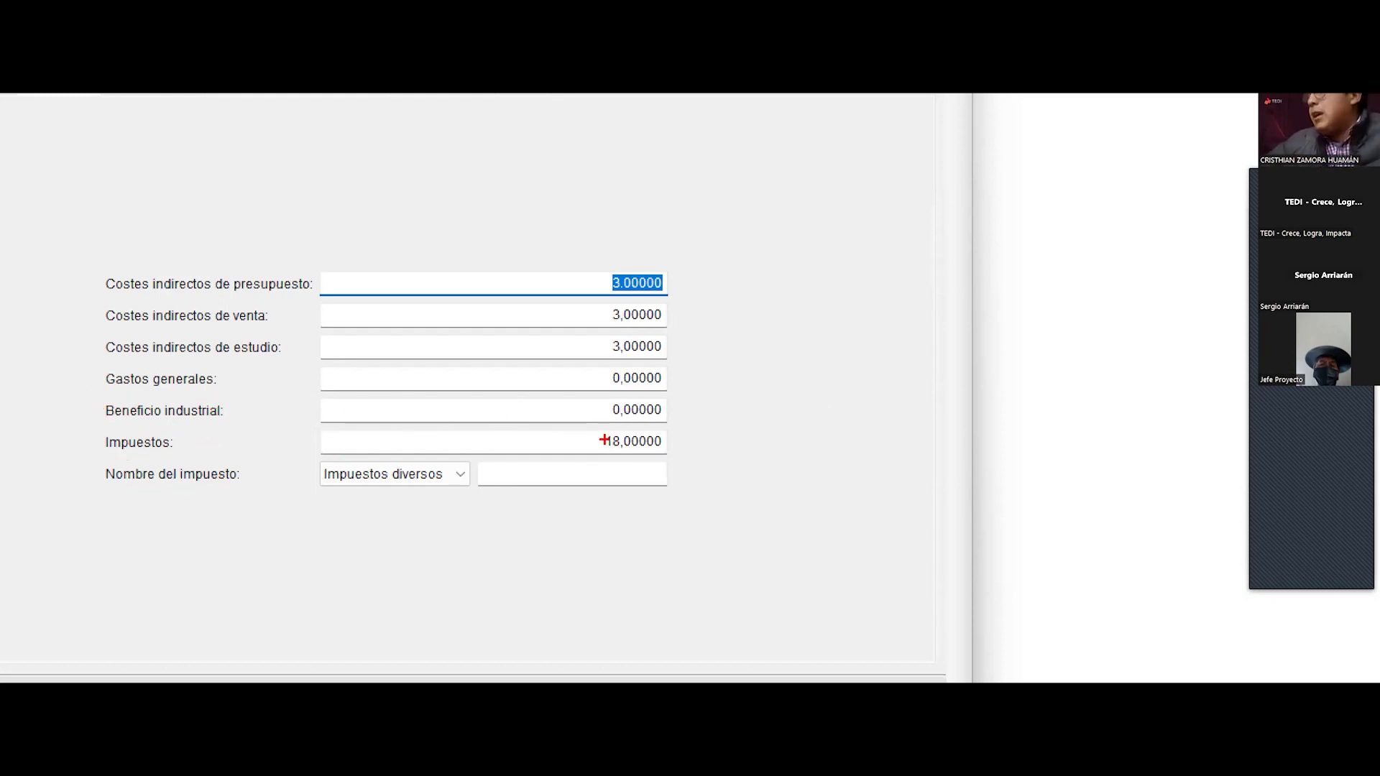
pyautogui.moveTo(592, 431); pyautogui.dragTo(666, 455)
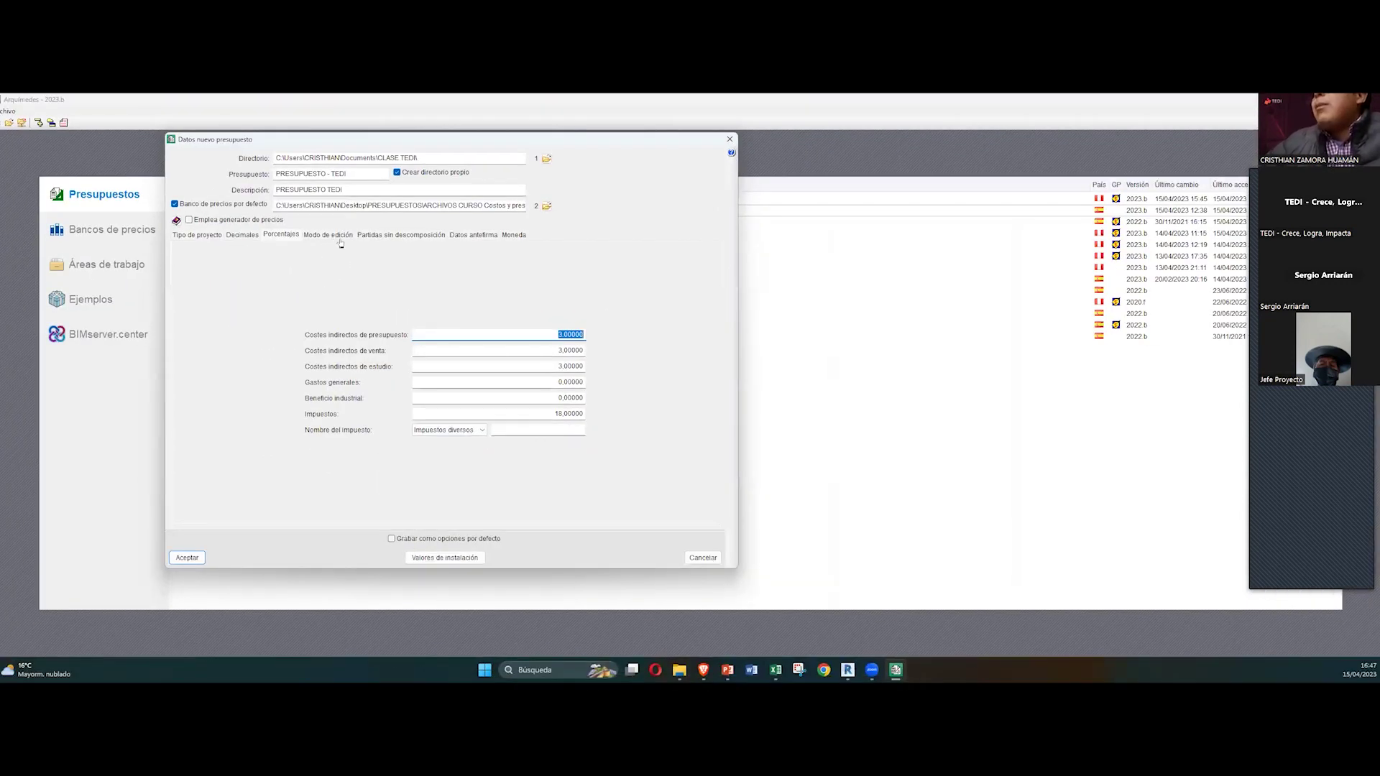
pyautogui.click(341, 240)
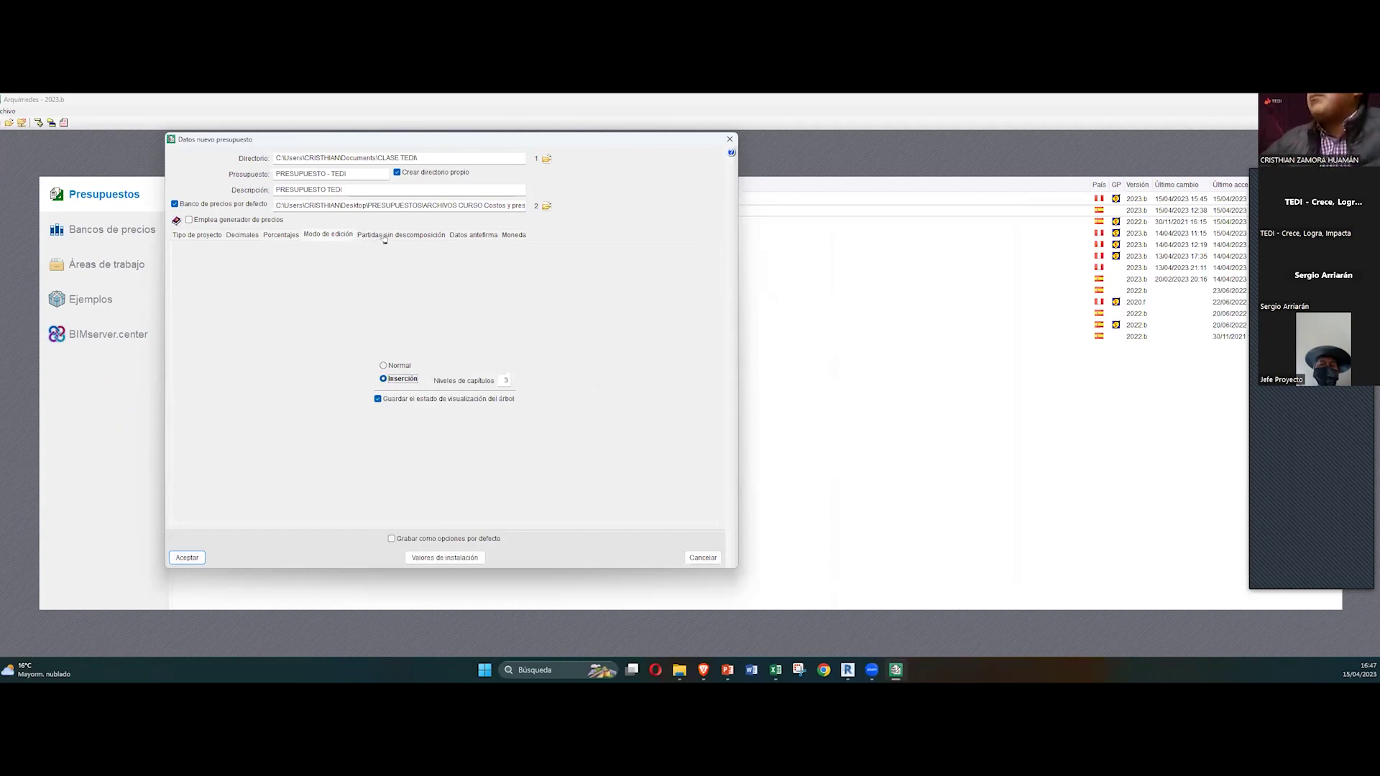
pyautogui.click(410, 237)
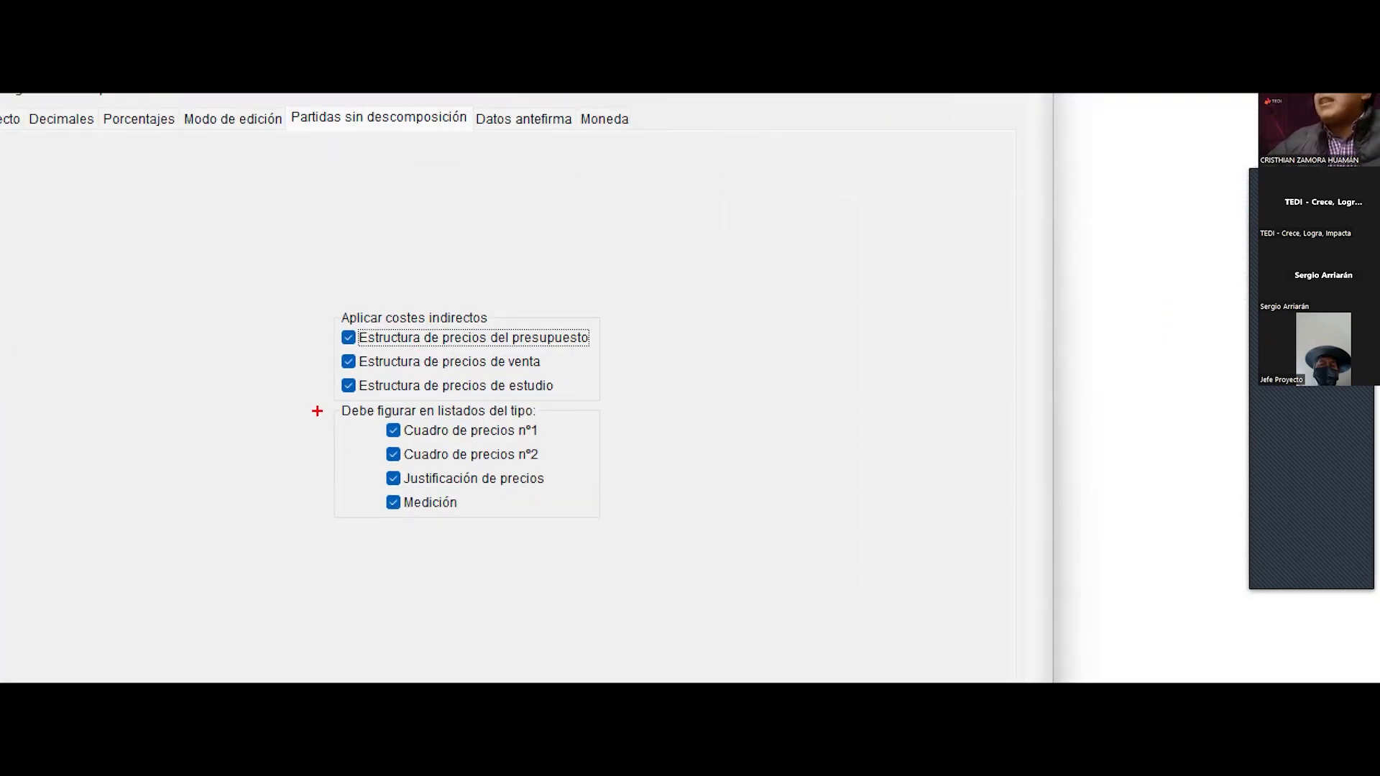
pyautogui.moveTo(317, 402)
pyautogui.mouseDown()
pyautogui.moveTo(580, 502)
pyautogui.moveTo(610, 529)
pyautogui.mouseUp()
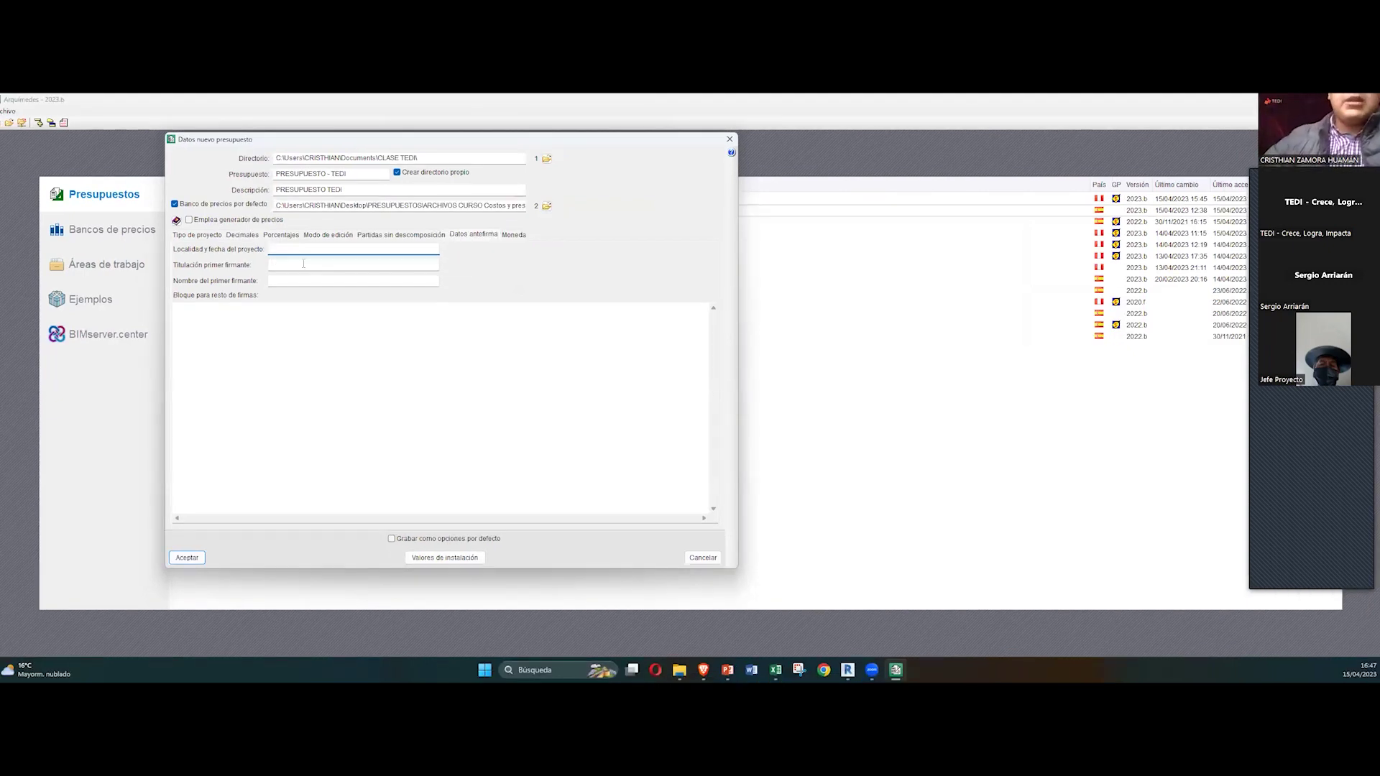
# Step: Enter CAJAMARCA as the project's locality in the signature data, leaving the first signatory's title and name blank
pyautogui.write('CAJAMARCA')
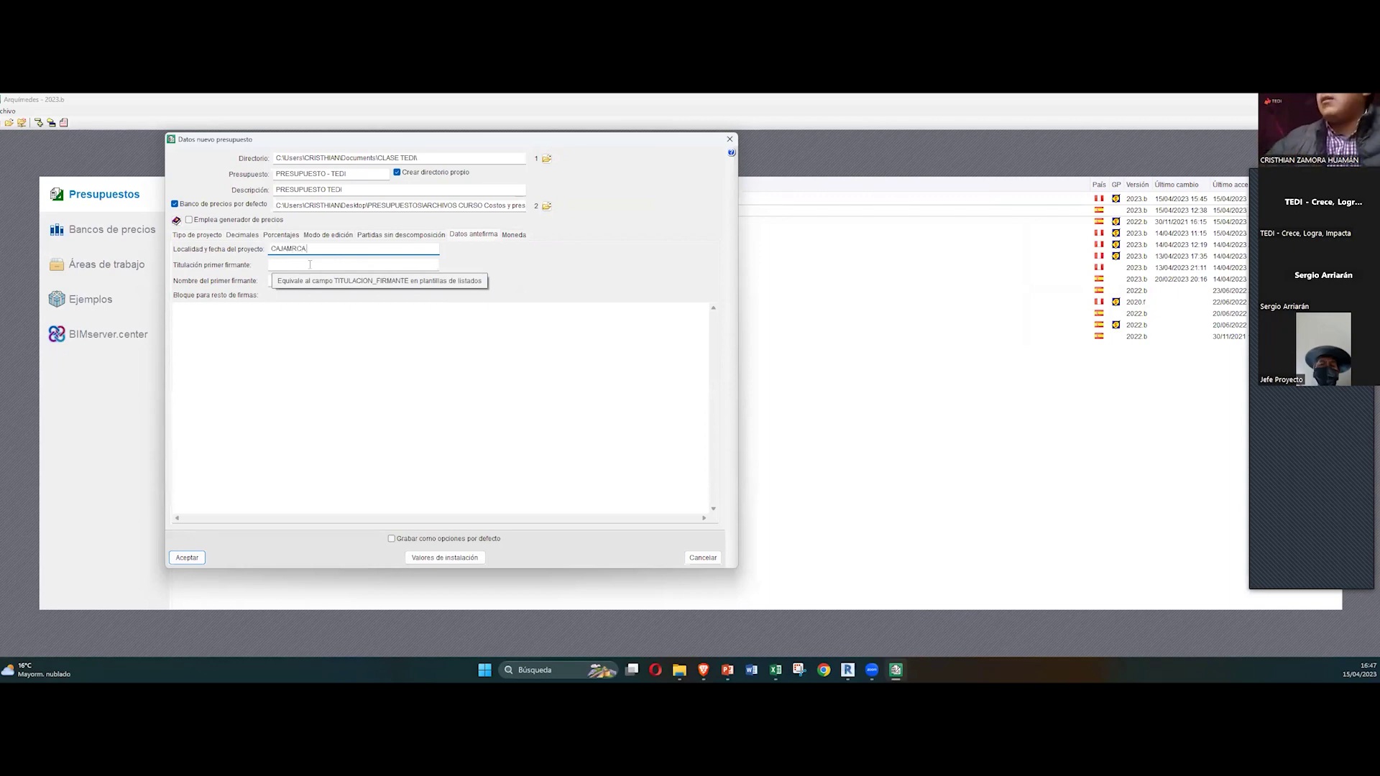
pyautogui.click(291, 249)
pyautogui.write('A')
pyautogui.click(284, 264)
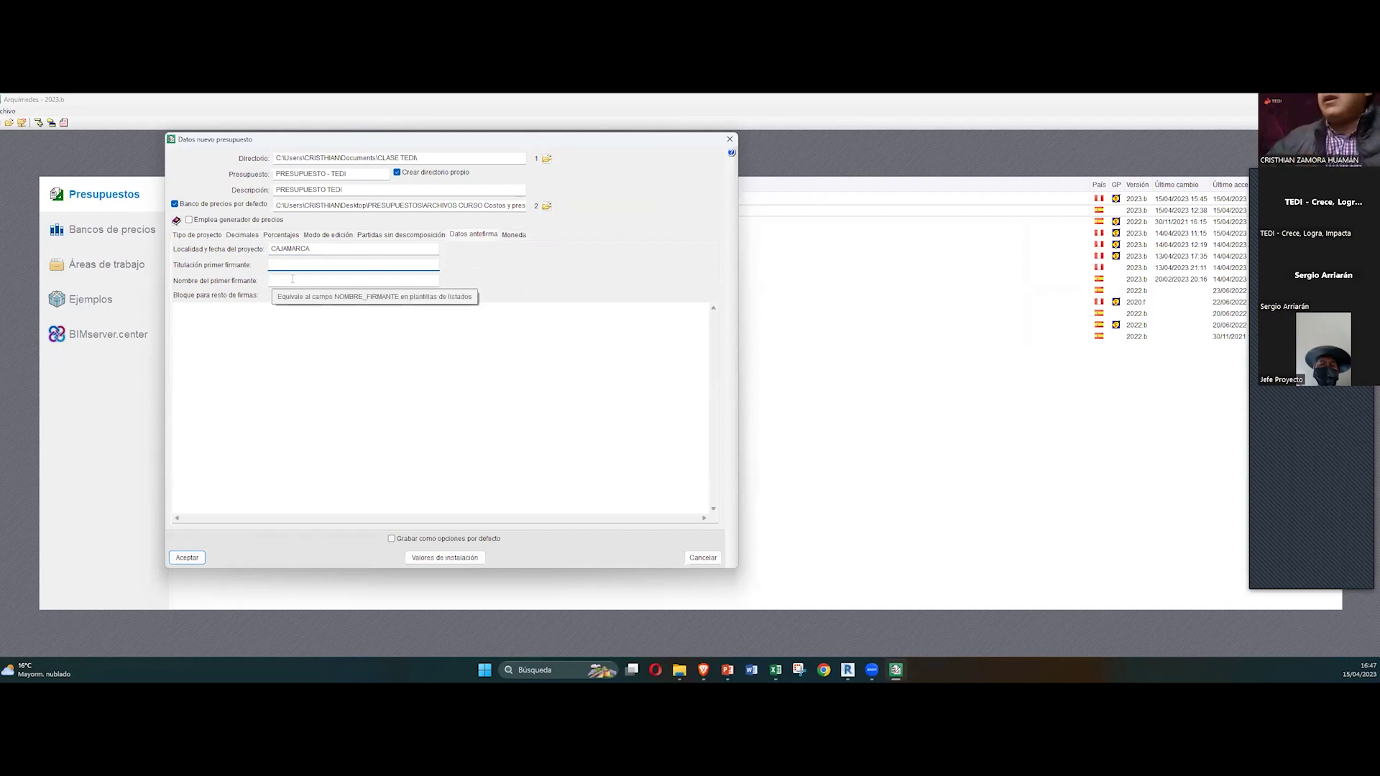
pyautogui.click(293, 279)
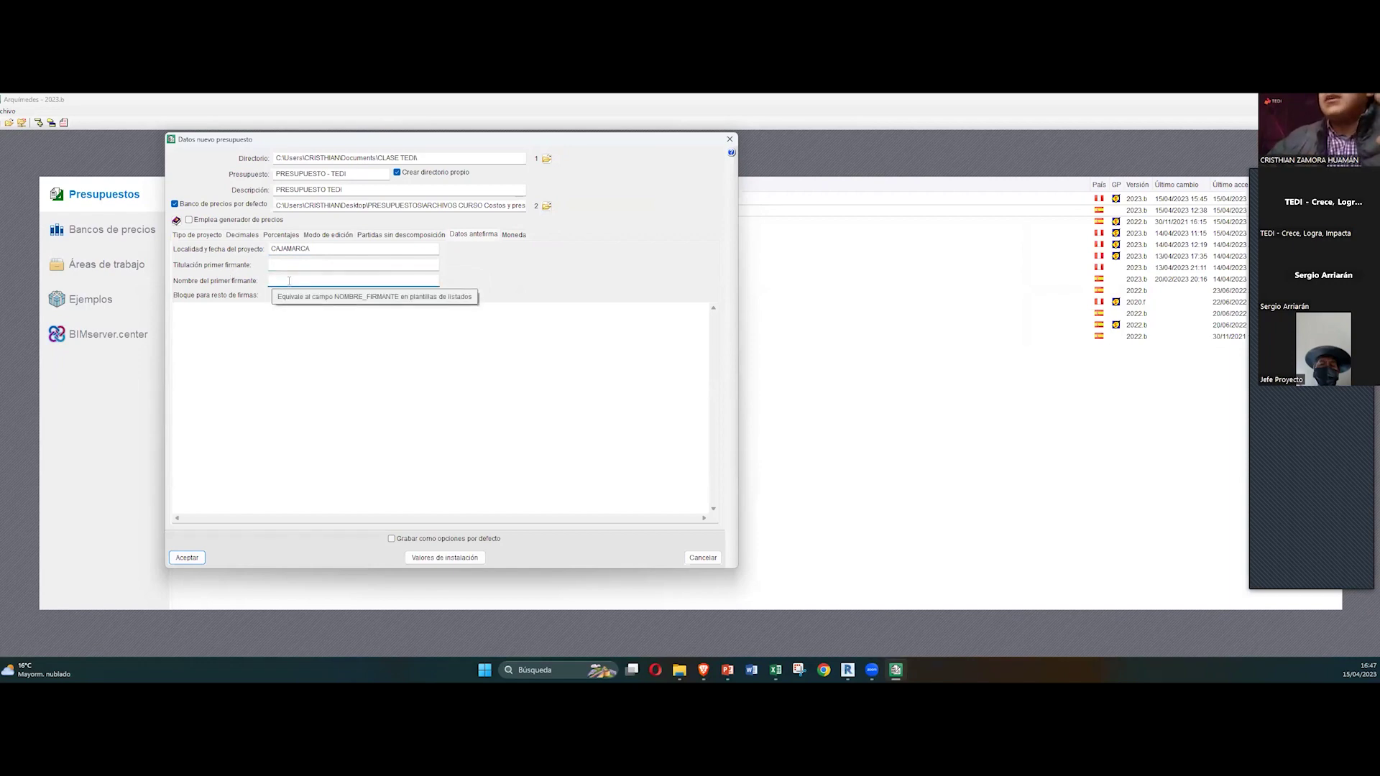
pyautogui.click(420, 248)
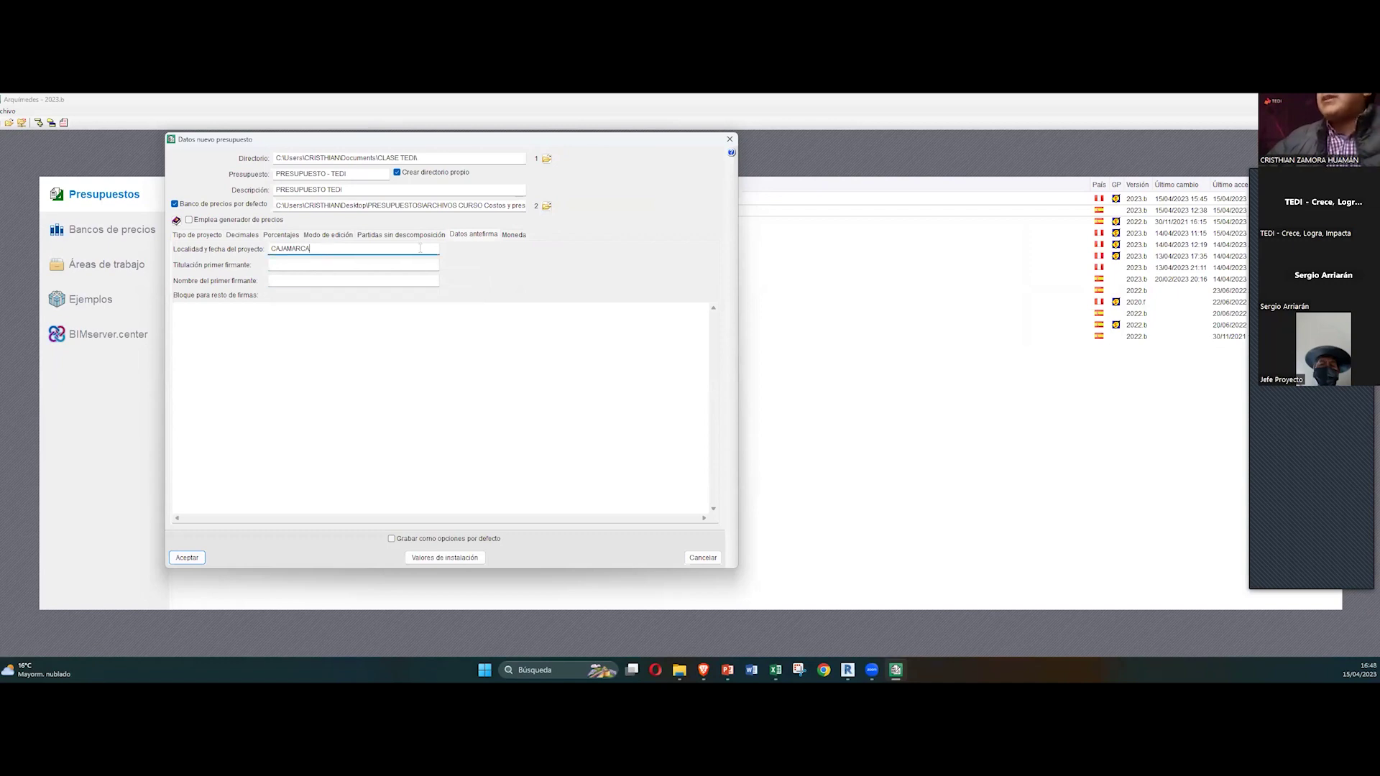
# Step: Set the budget's country to Perú with Nuevo Sol peruano (PEN) as currency, and accept the new budget's data as the default options
pyautogui.click(512, 239)
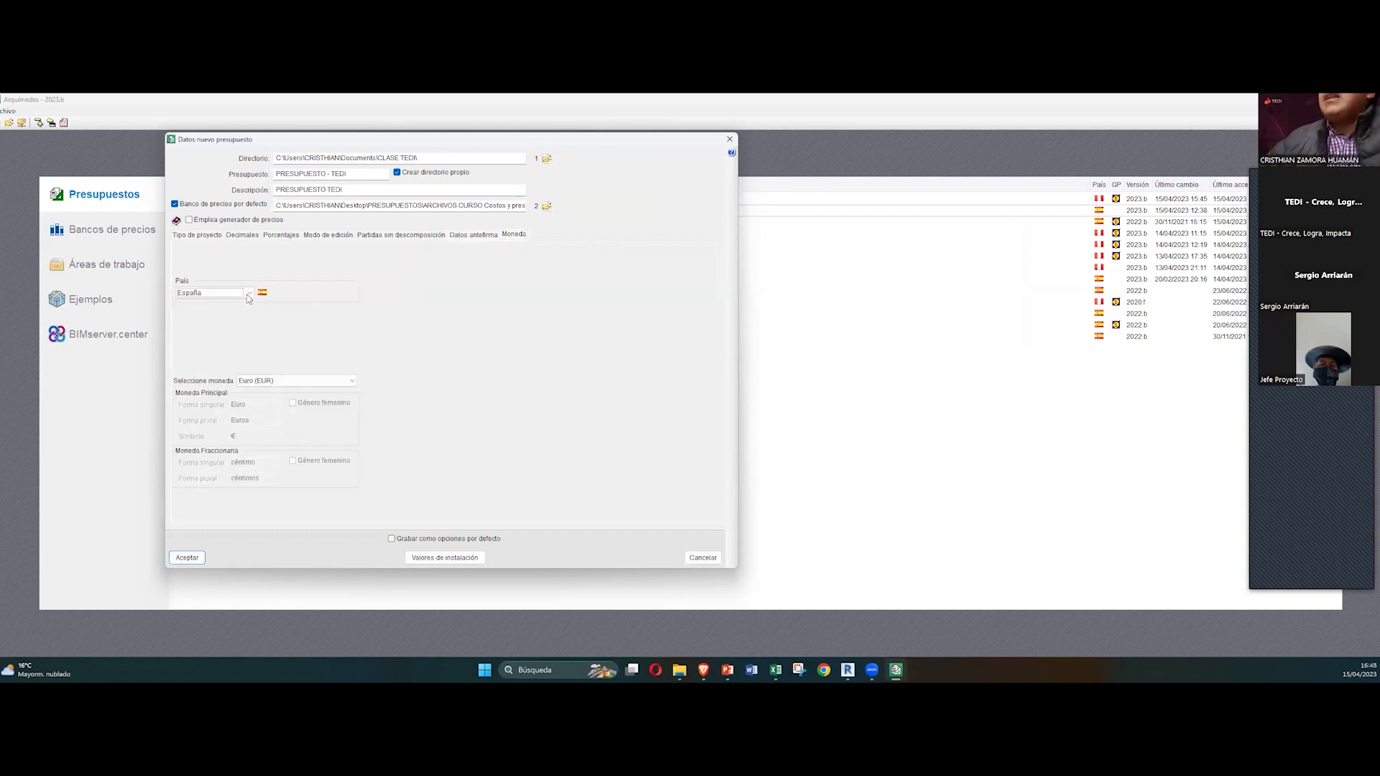
pyautogui.click(216, 293)
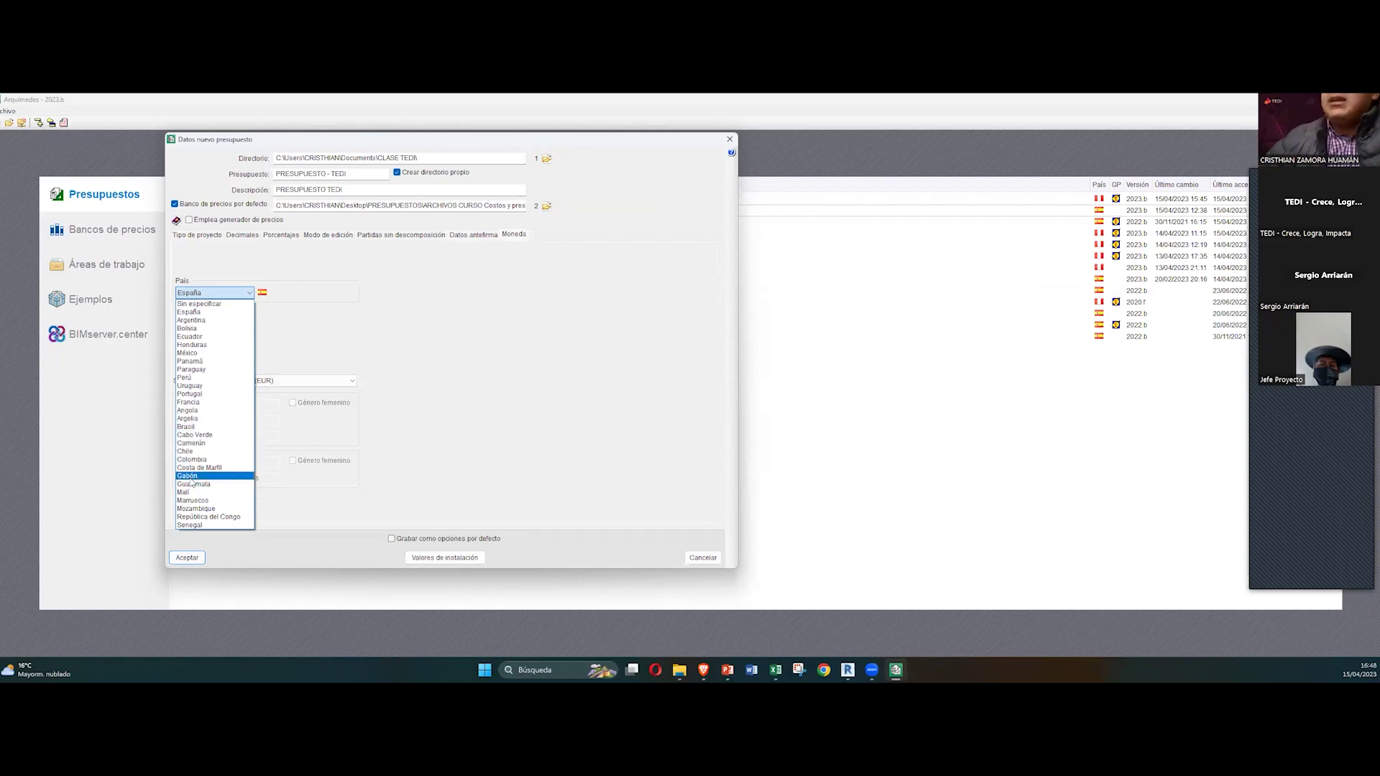
pyautogui.click(196, 378)
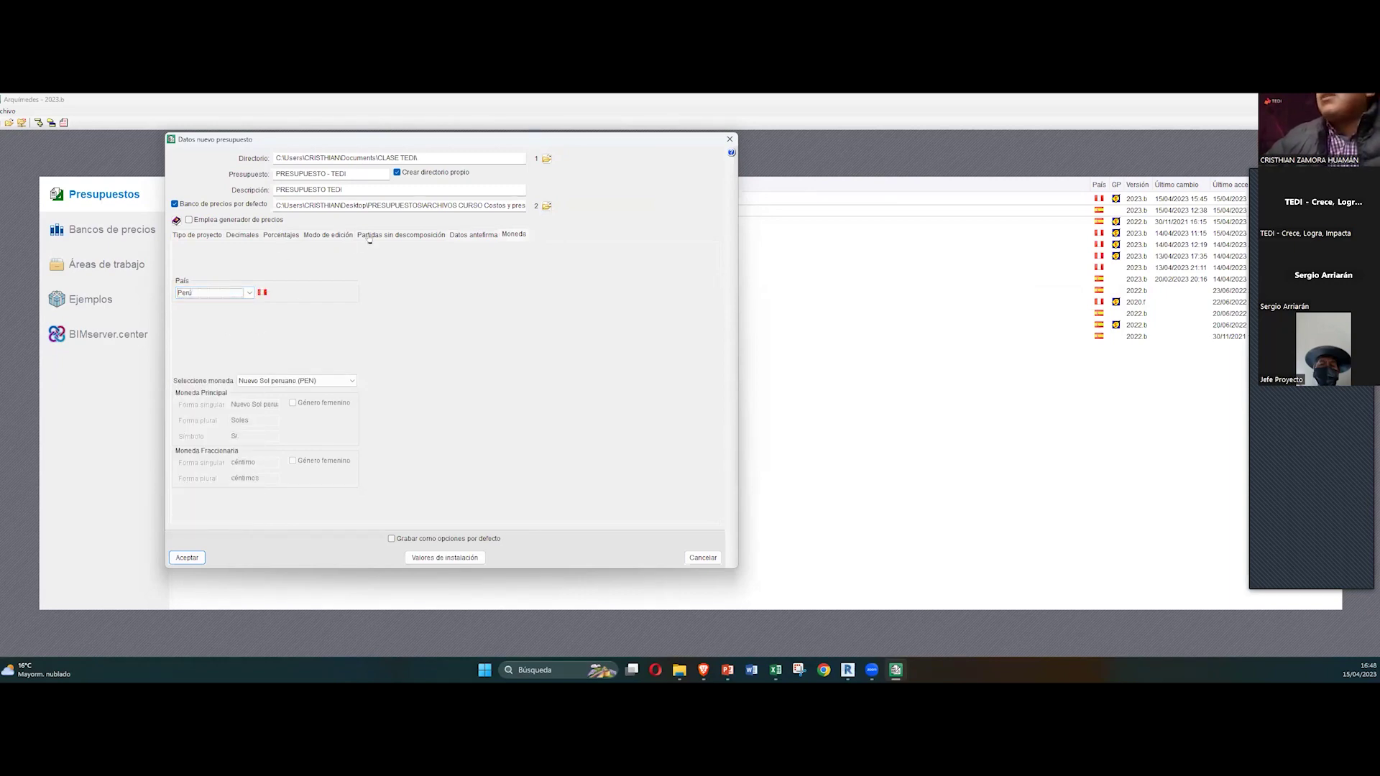
pyautogui.click(400, 236)
pyautogui.click(513, 235)
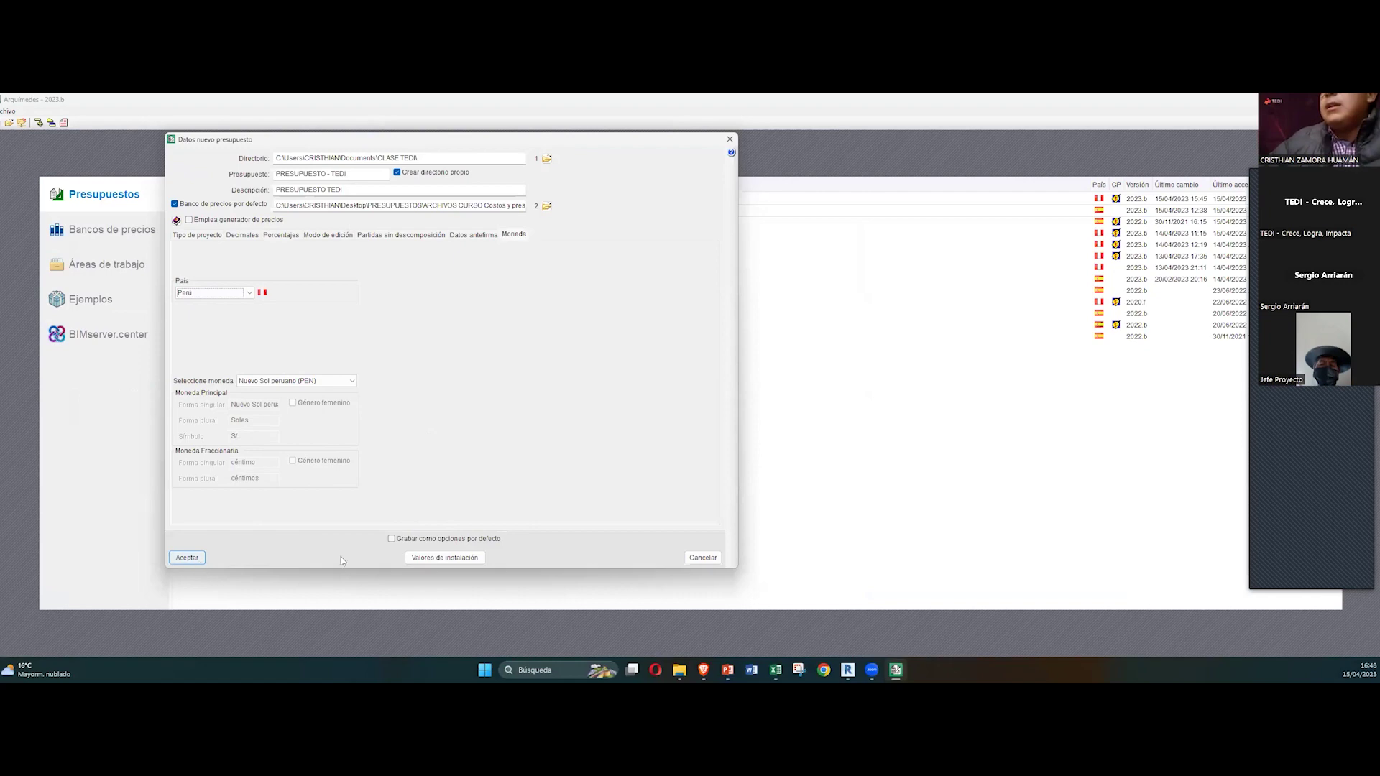
pyautogui.click(391, 539)
pyautogui.click(188, 558)
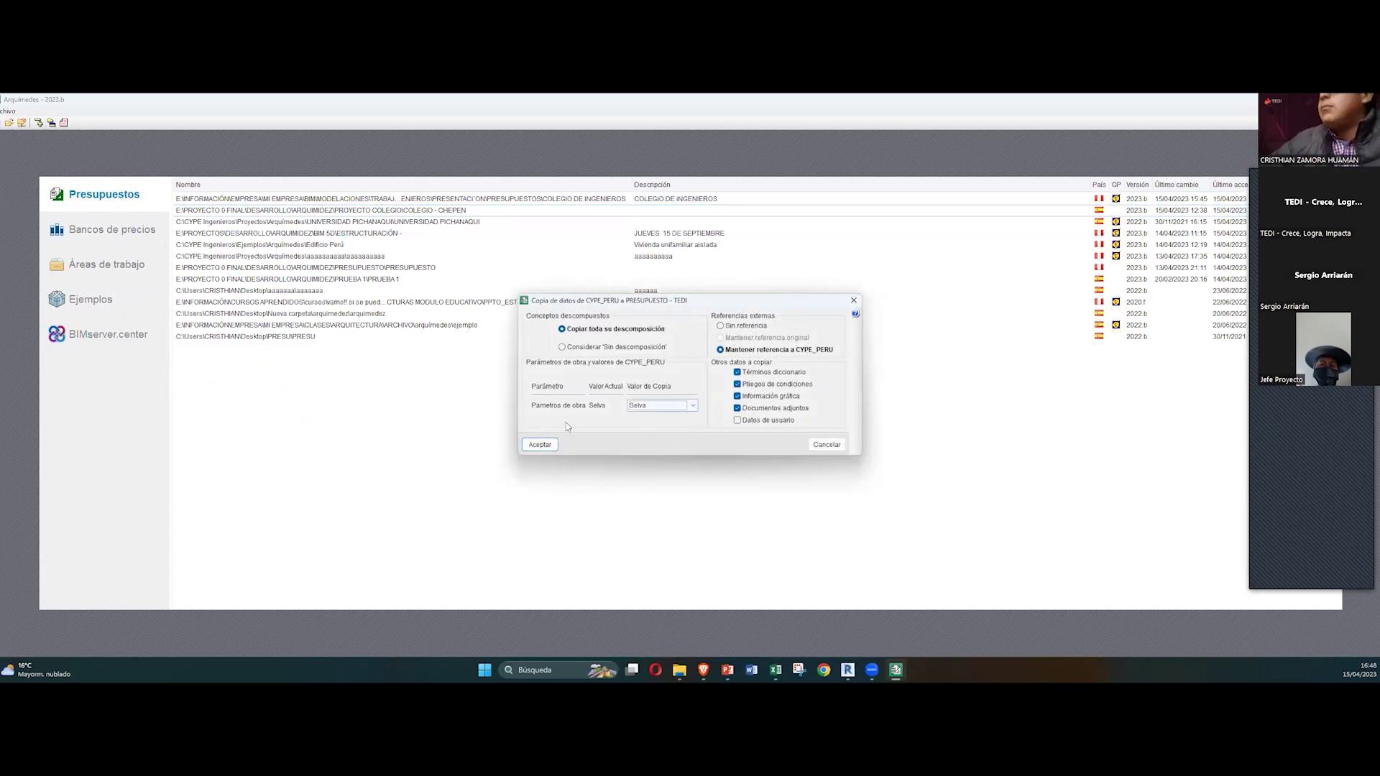
# Step: Accept the CYPE_PERU data copy with Considerar 'Sin descomposición', Sin referencia and the work parameter set to Costa (Provincias)
pyautogui.moveTo(636, 302); pyautogui.dragTo(268, 199)
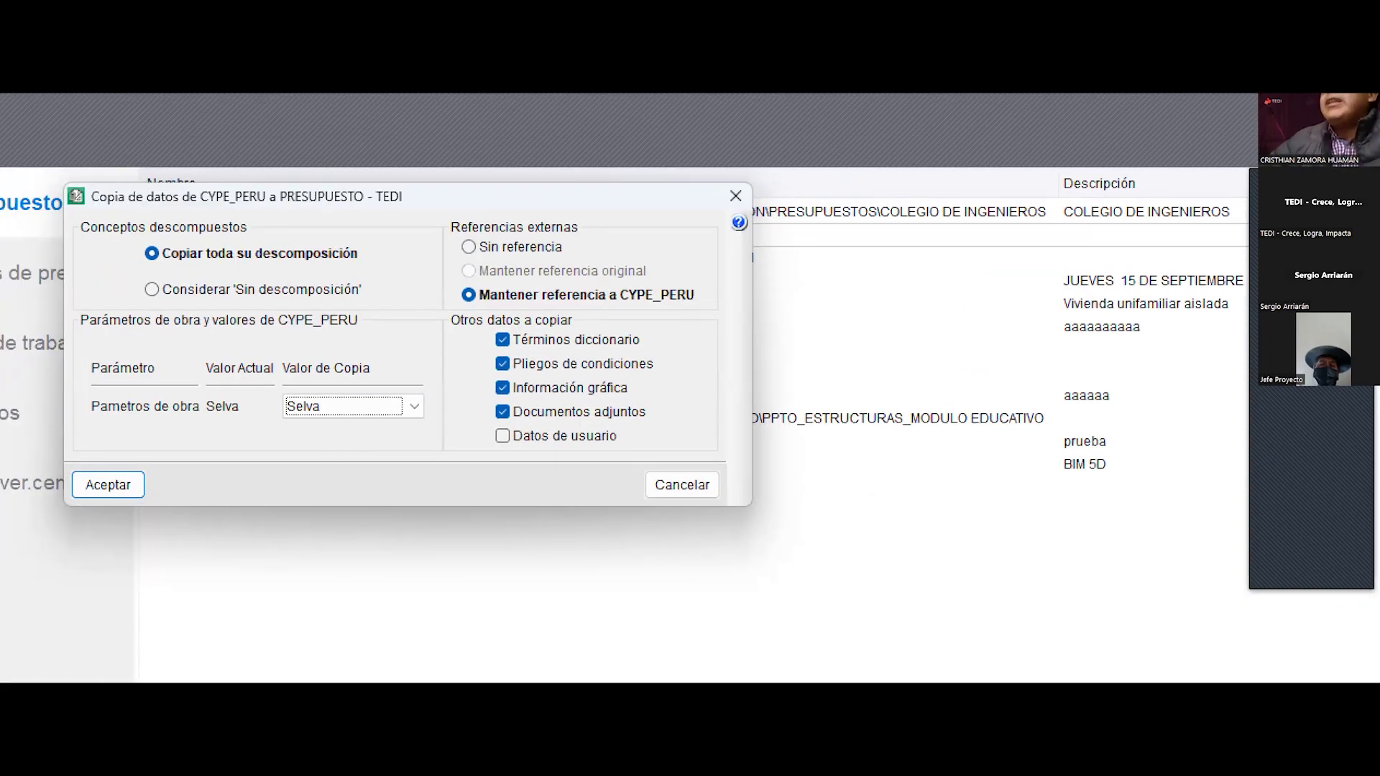
pyautogui.moveTo(102, 189)
pyautogui.mouseDown()
pyautogui.moveTo(136, 215)
pyautogui.moveTo(415, 214)
pyautogui.moveTo(280, 209)
pyautogui.mouseUp()
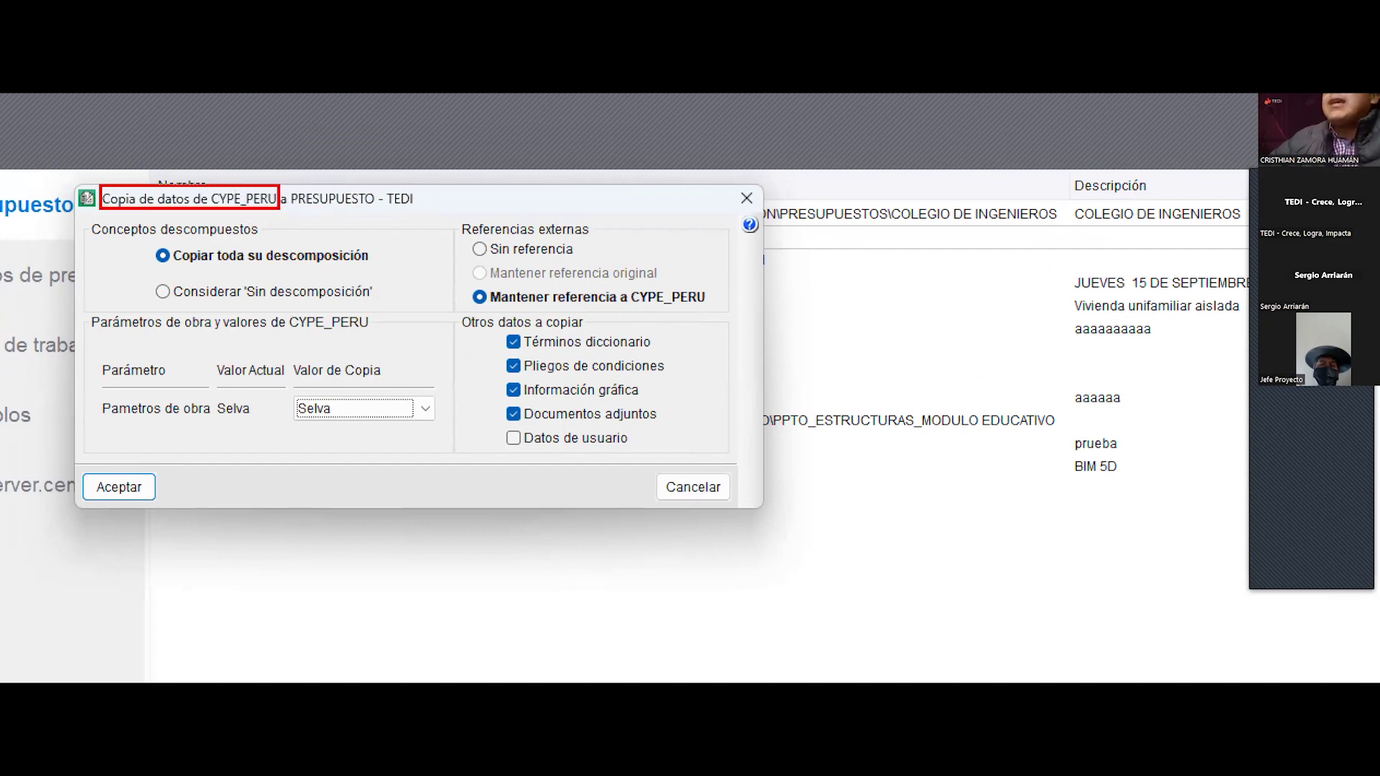
pyautogui.moveTo(367, 94)
pyautogui.mouseDown()
pyautogui.moveTo(245, 185)
pyautogui.moveTo(290, 217)
pyautogui.moveTo(319, 201)
pyautogui.moveTo(423, 212)
pyautogui.mouseUp()
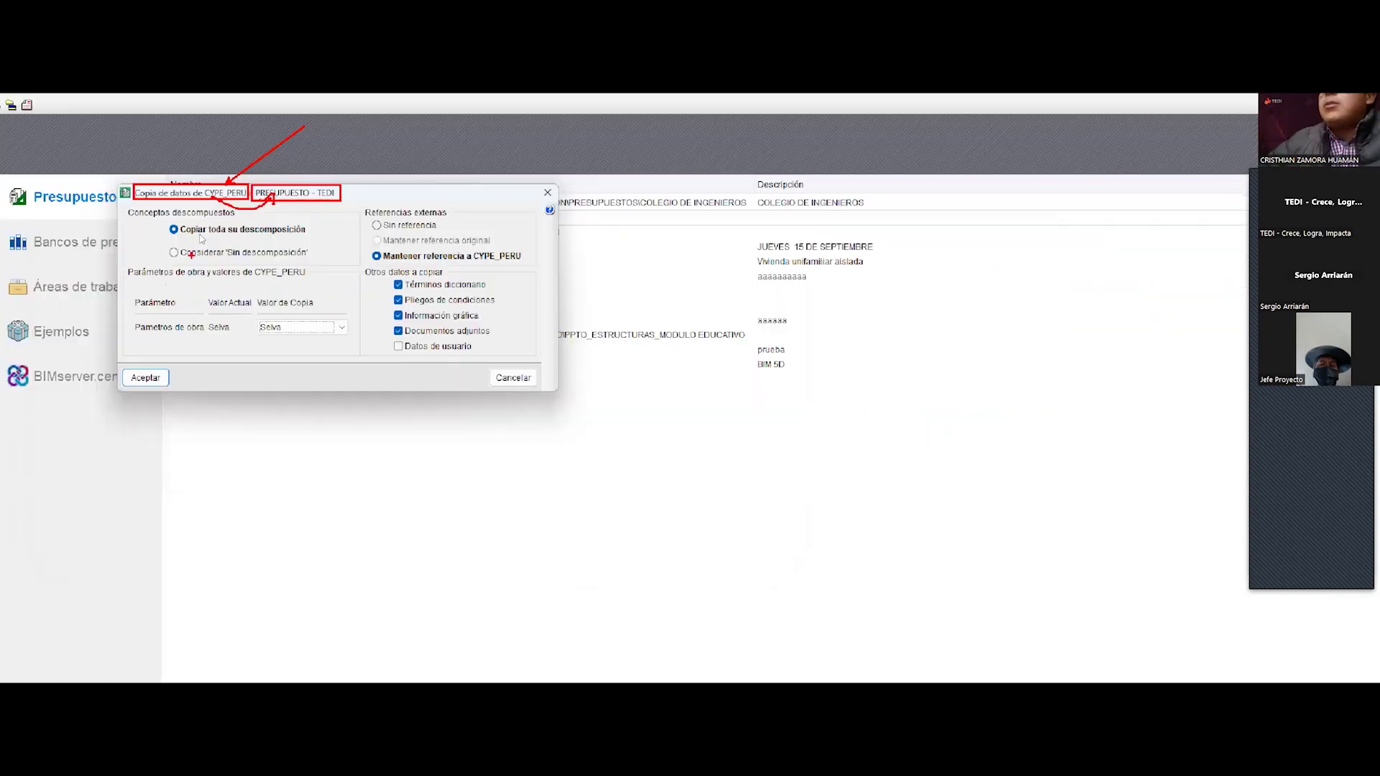
pyautogui.click(187, 252)
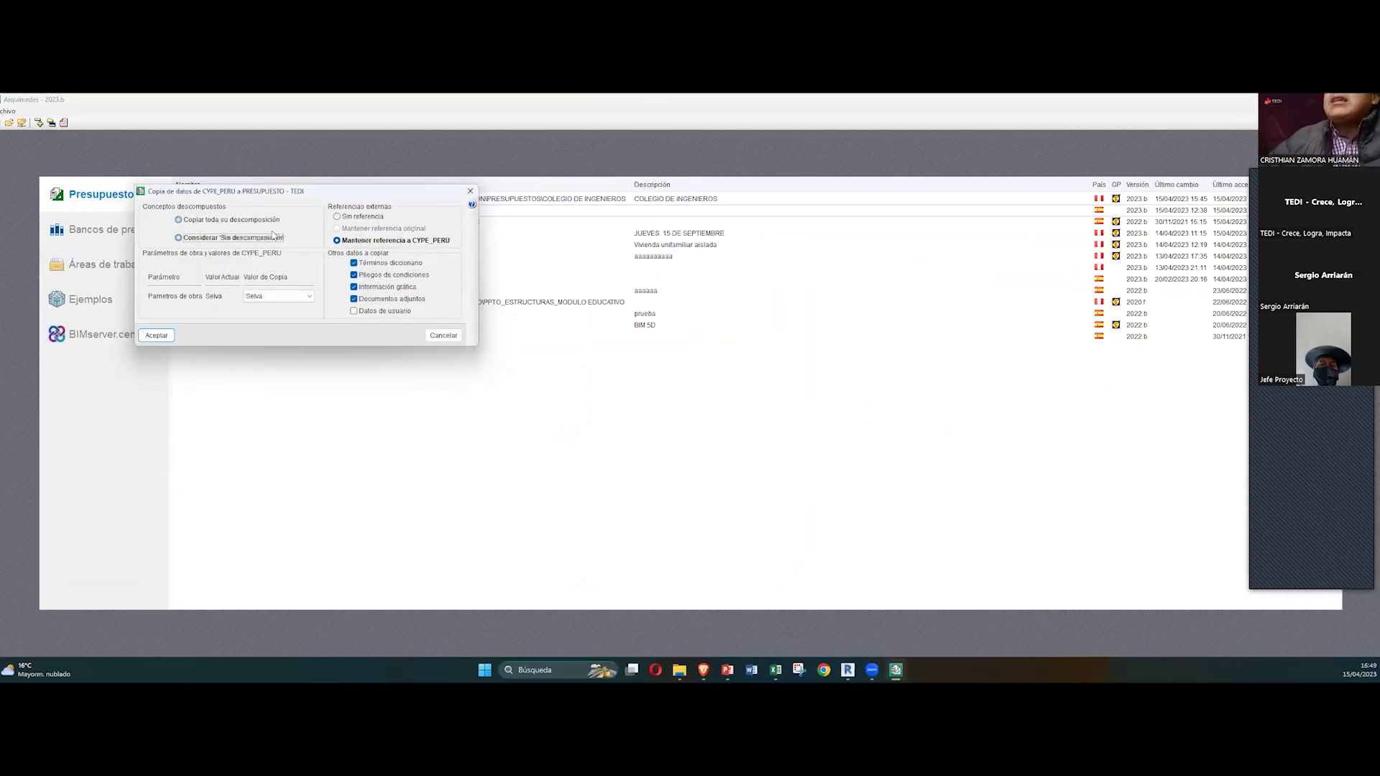
pyautogui.click(346, 218)
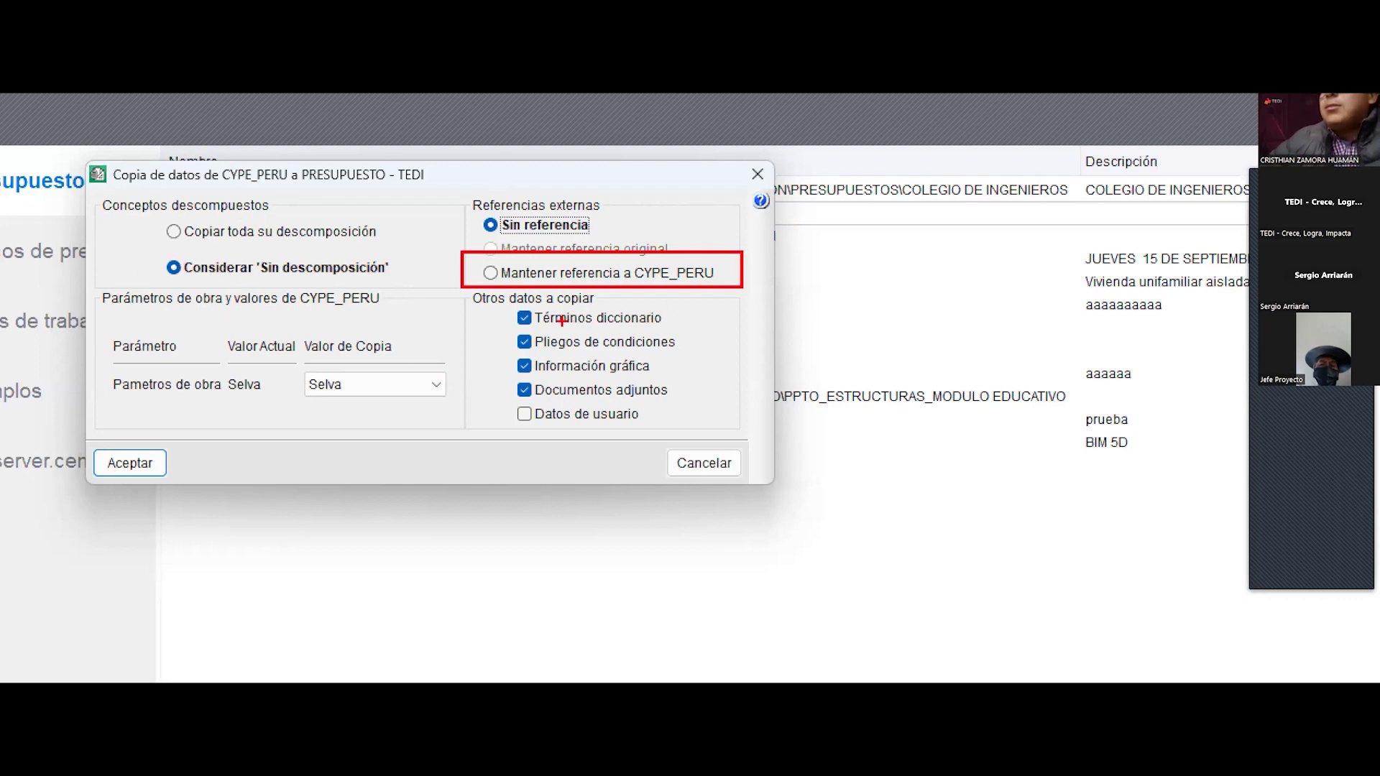
pyautogui.click(351, 381)
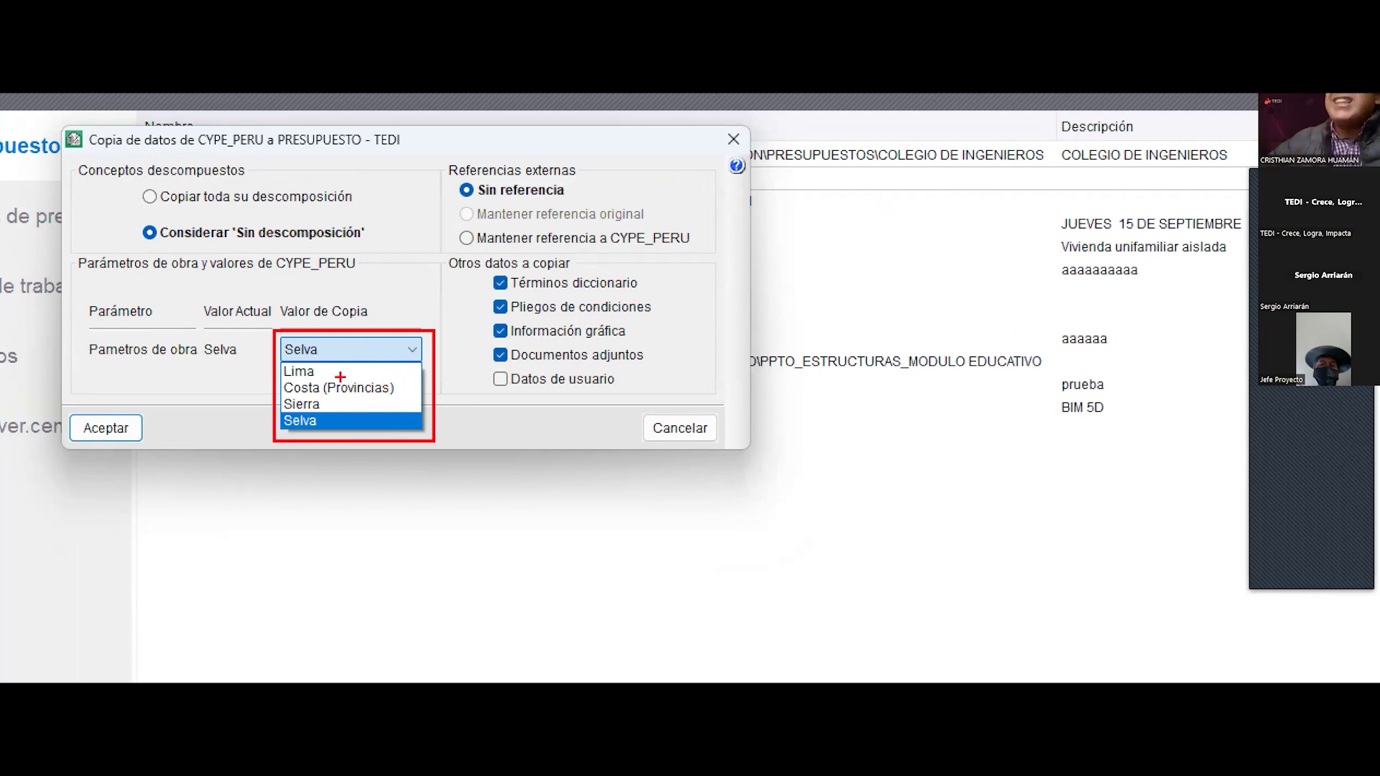
pyautogui.keyDown('ctrl'); pyautogui.keyDown('shift'); pyautogui.moveTo(401, 386); pyautogui.dragTo(468, 372); pyautogui.keyUp('shift'); pyautogui.keyUp('ctrl')
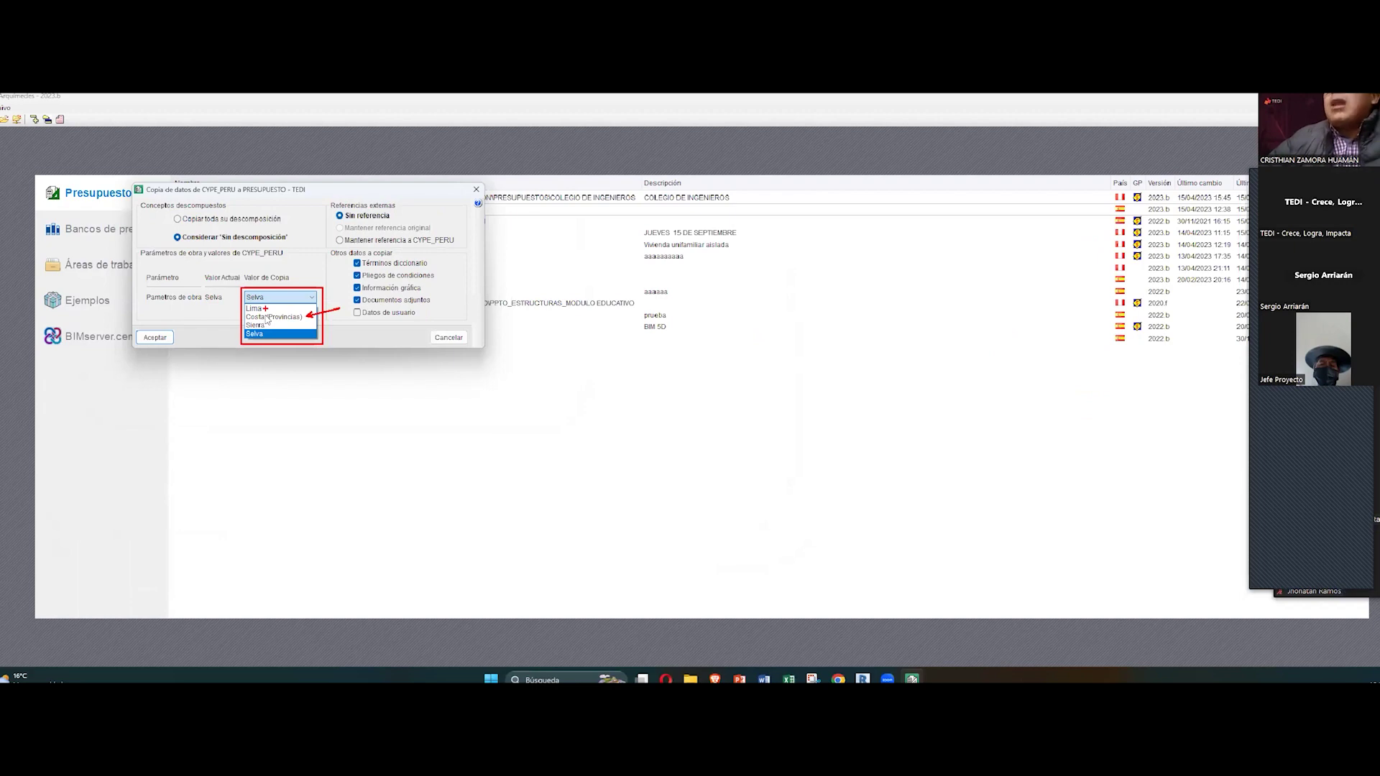
pyautogui.click(271, 317)
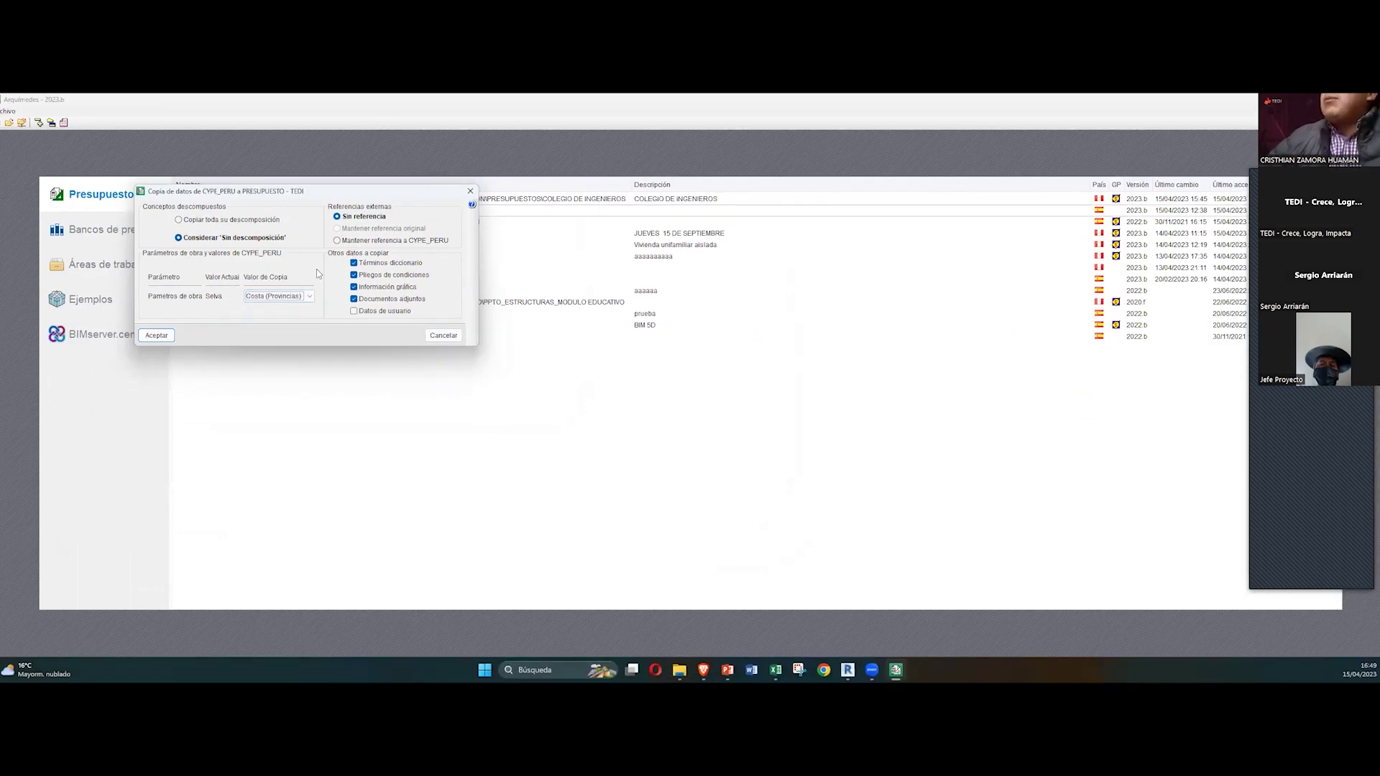
pyautogui.click(170, 336)
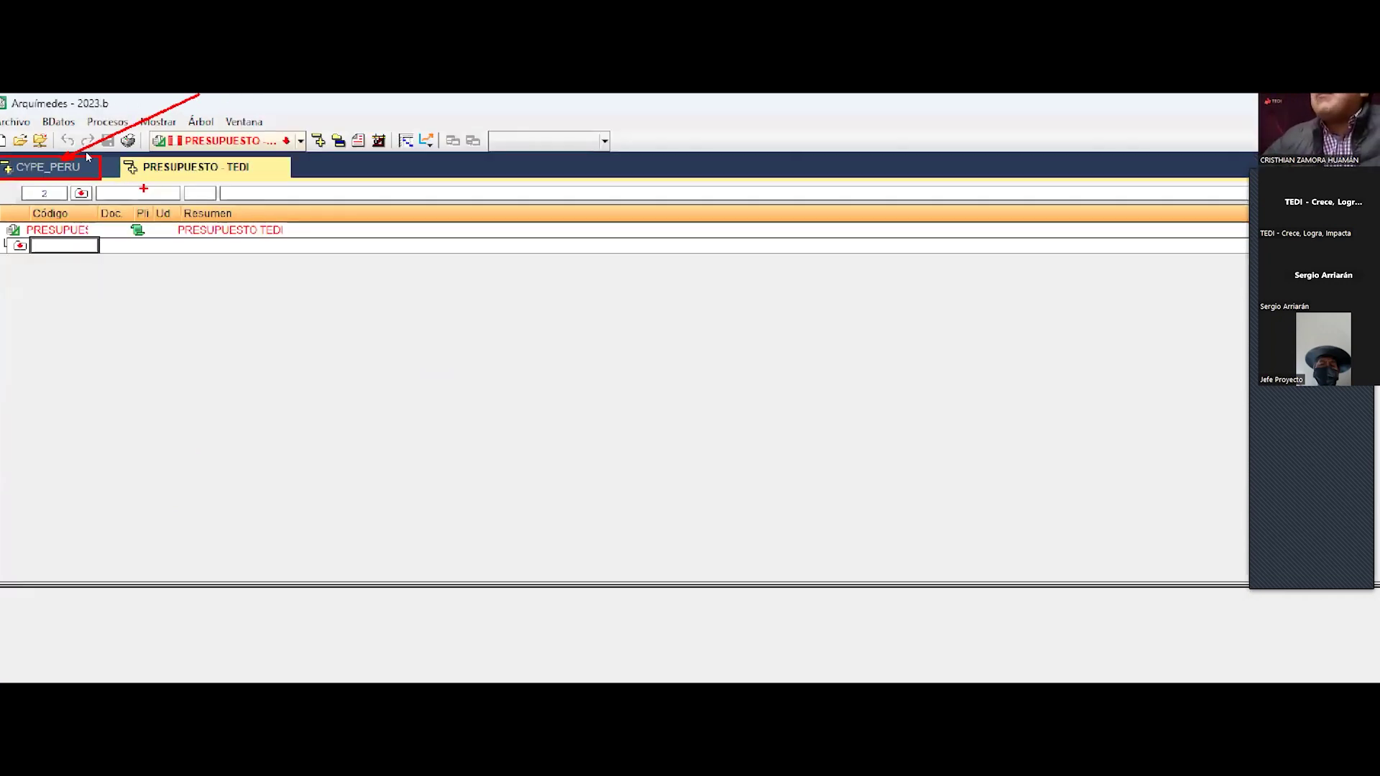
# Step: Examine the subchapters of COLUMNAS under OBRAS DE CONCRETO ARMADO in the ESTRUCTURAS chapter of the CYPE_PERU price bank
pyautogui.click(41, 141)
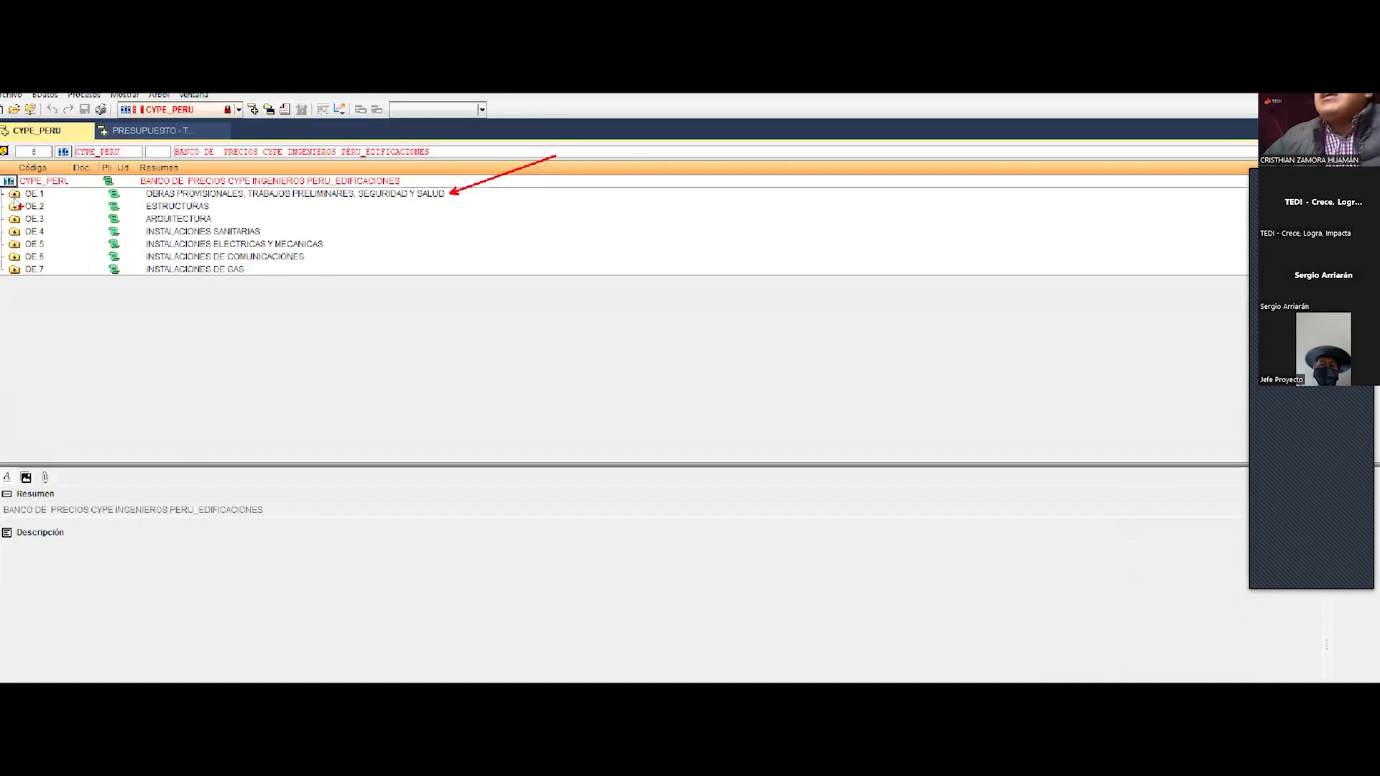
pyautogui.click(14, 207)
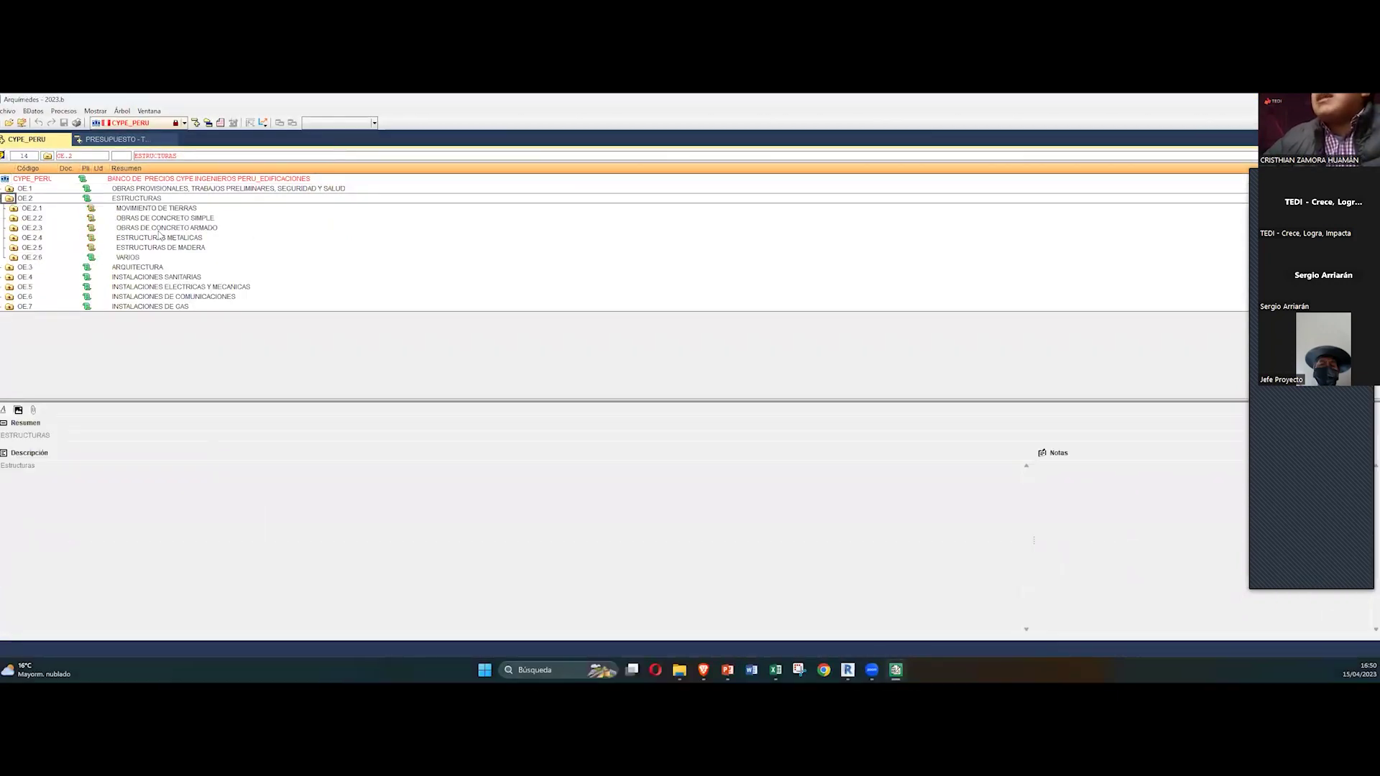
pyautogui.click(13, 228)
pyautogui.scroll(-1, 88, 298)
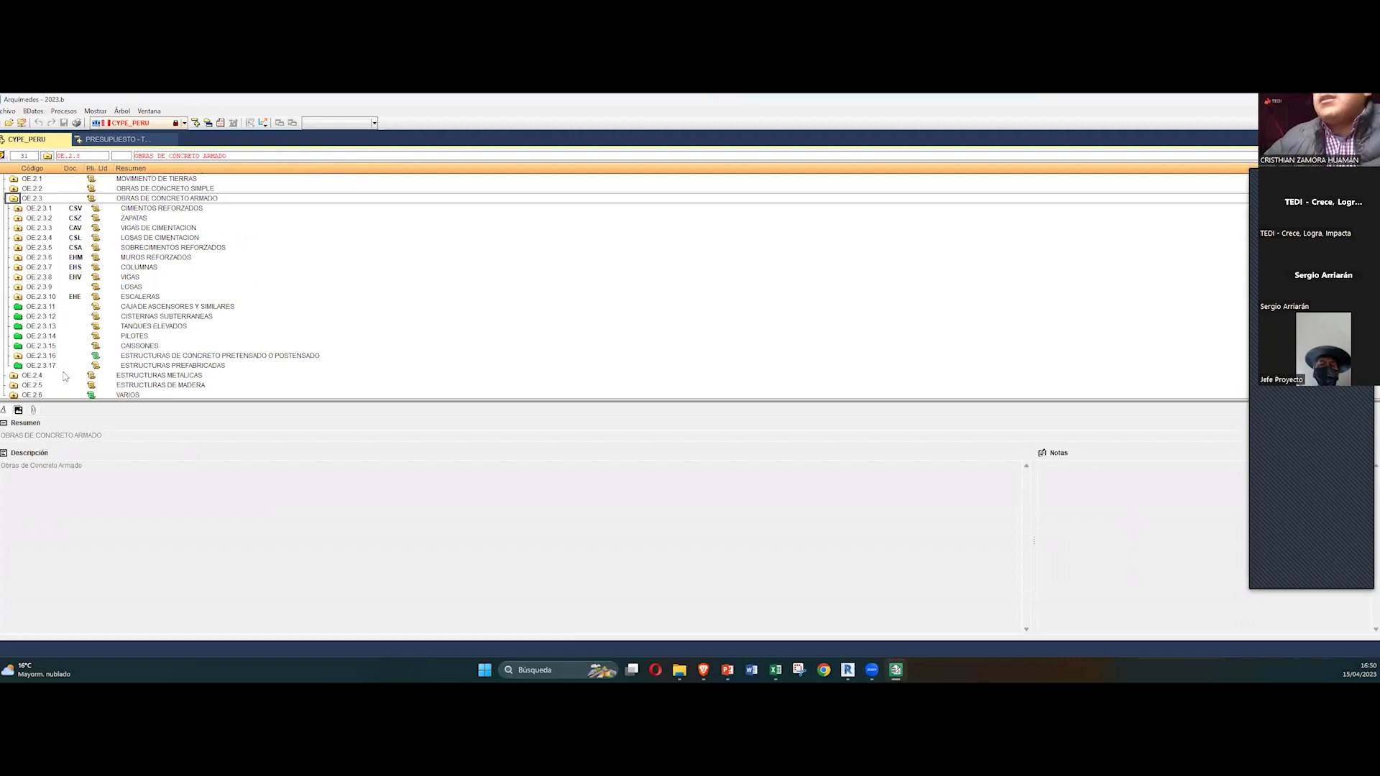
pyautogui.click(18, 268)
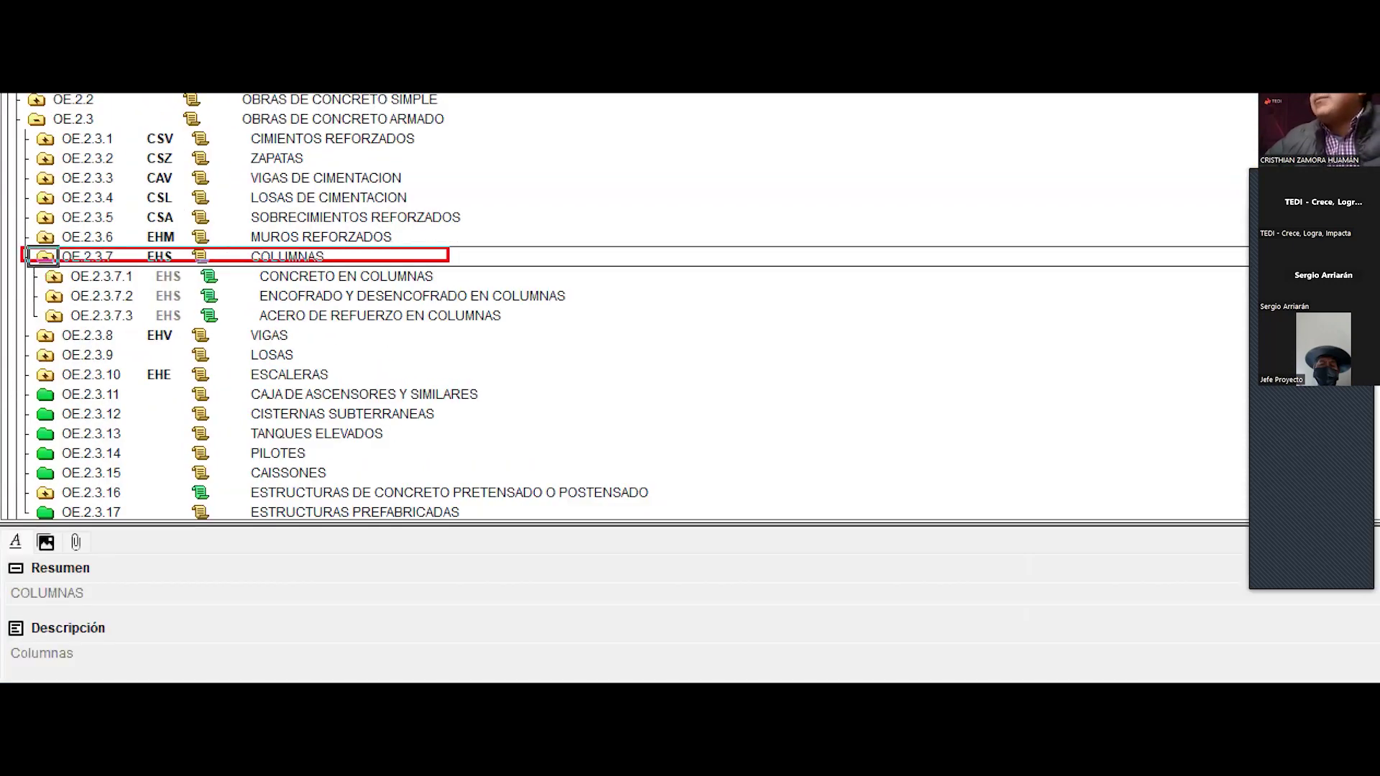
pyautogui.moveTo(451, 274); pyautogui.dragTo(716, 229)
pyautogui.moveTo(562, 295); pyautogui.dragTo(709, 280)
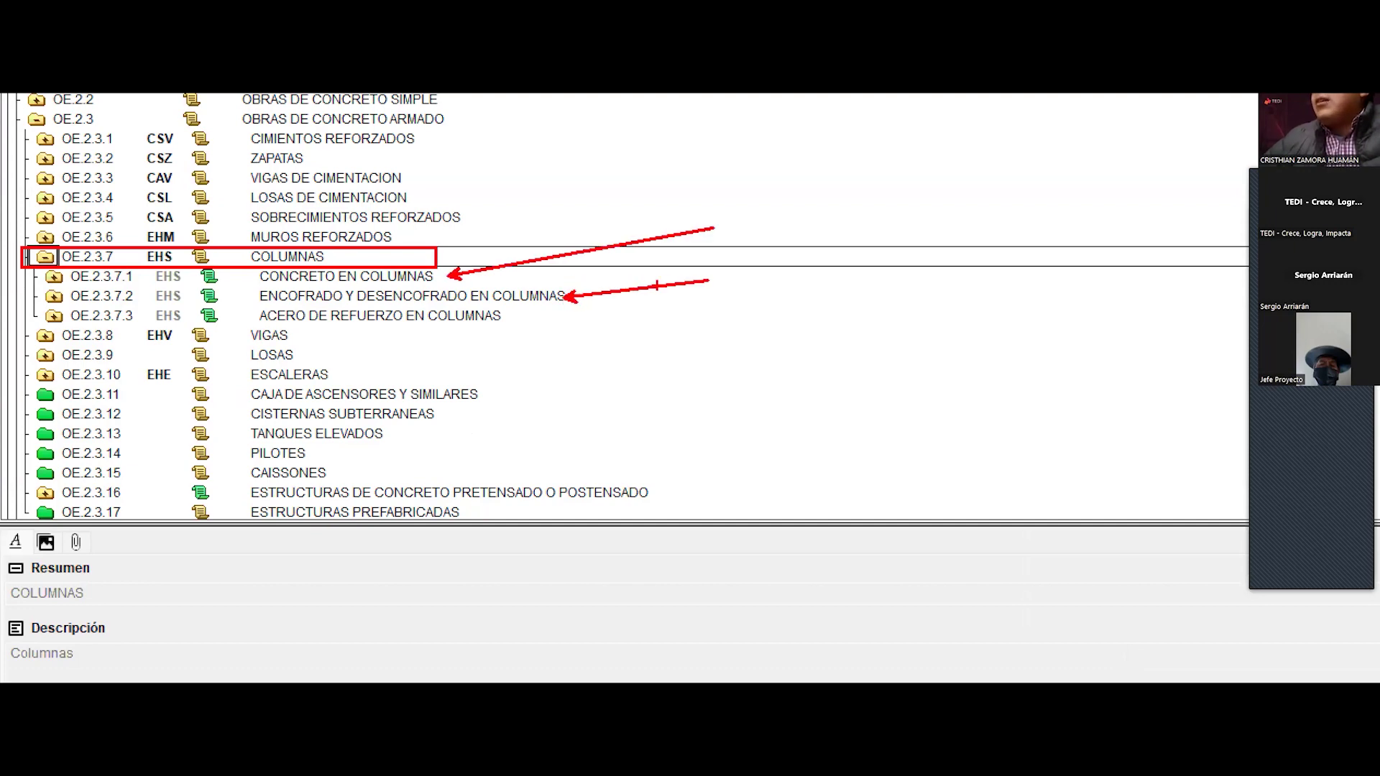
pyautogui.moveTo(483, 322); pyautogui.dragTo(563, 361)
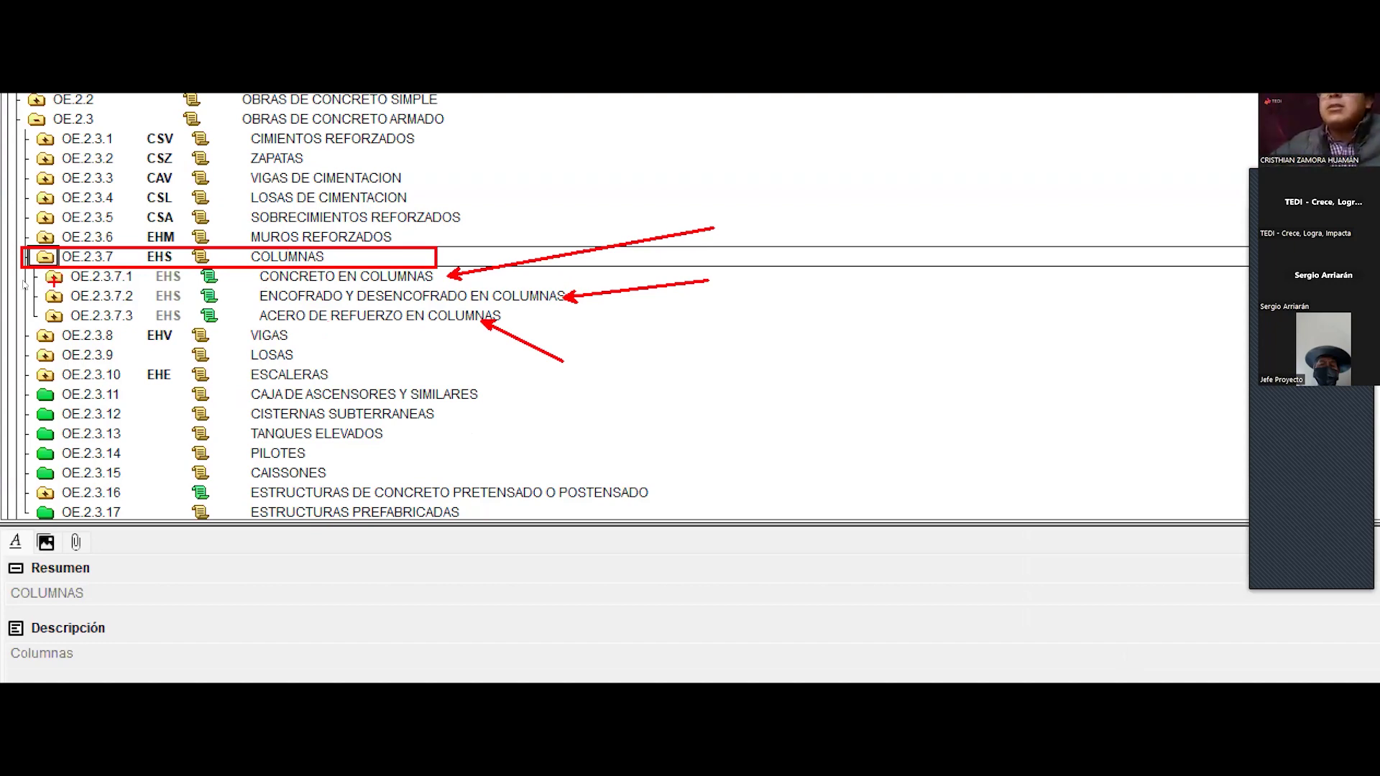
# Step: Expand the concrete, formwork and reinforcement subchapters of COLUMNAS, plus the breakdowns of items OE237101 and OE237102
pyautogui.doubleClick(54, 277)
pyautogui.click(53, 375)
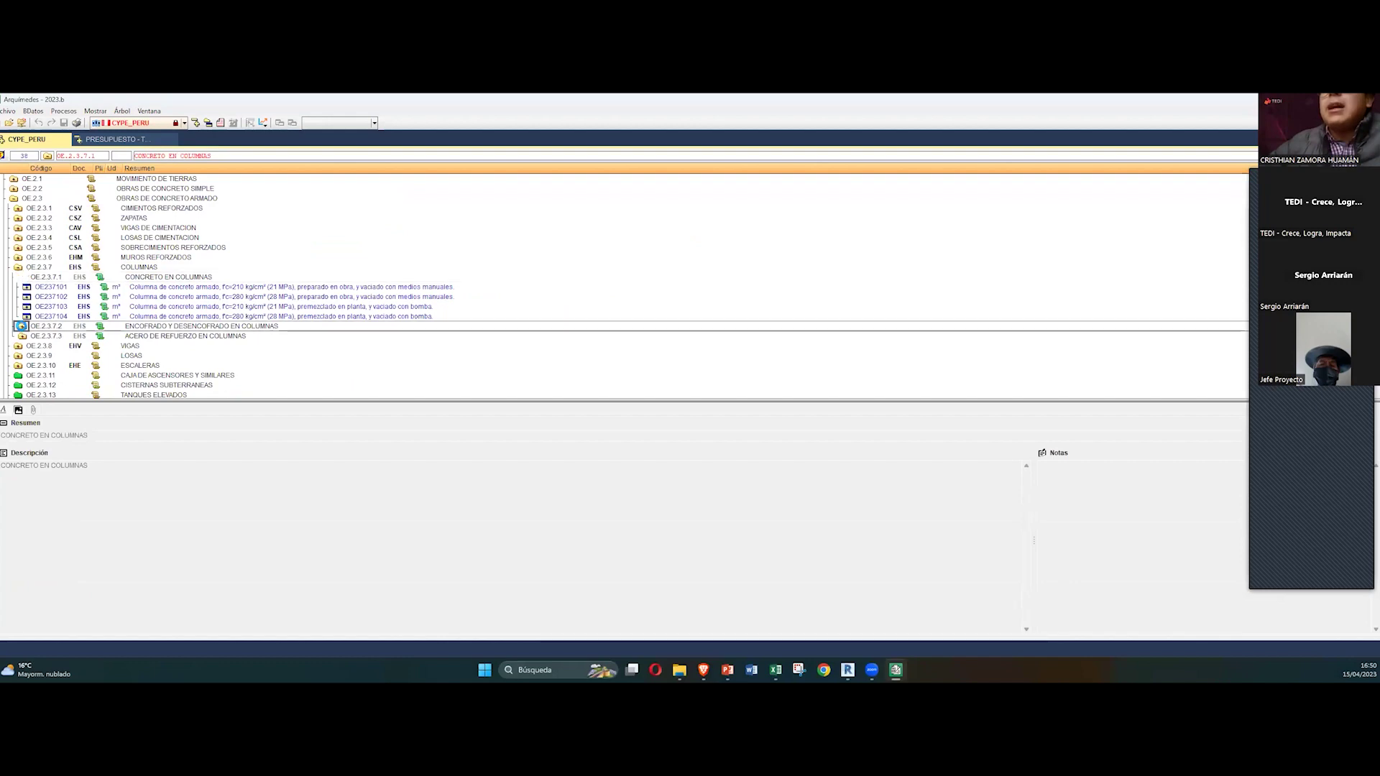
pyautogui.doubleClick(22, 326)
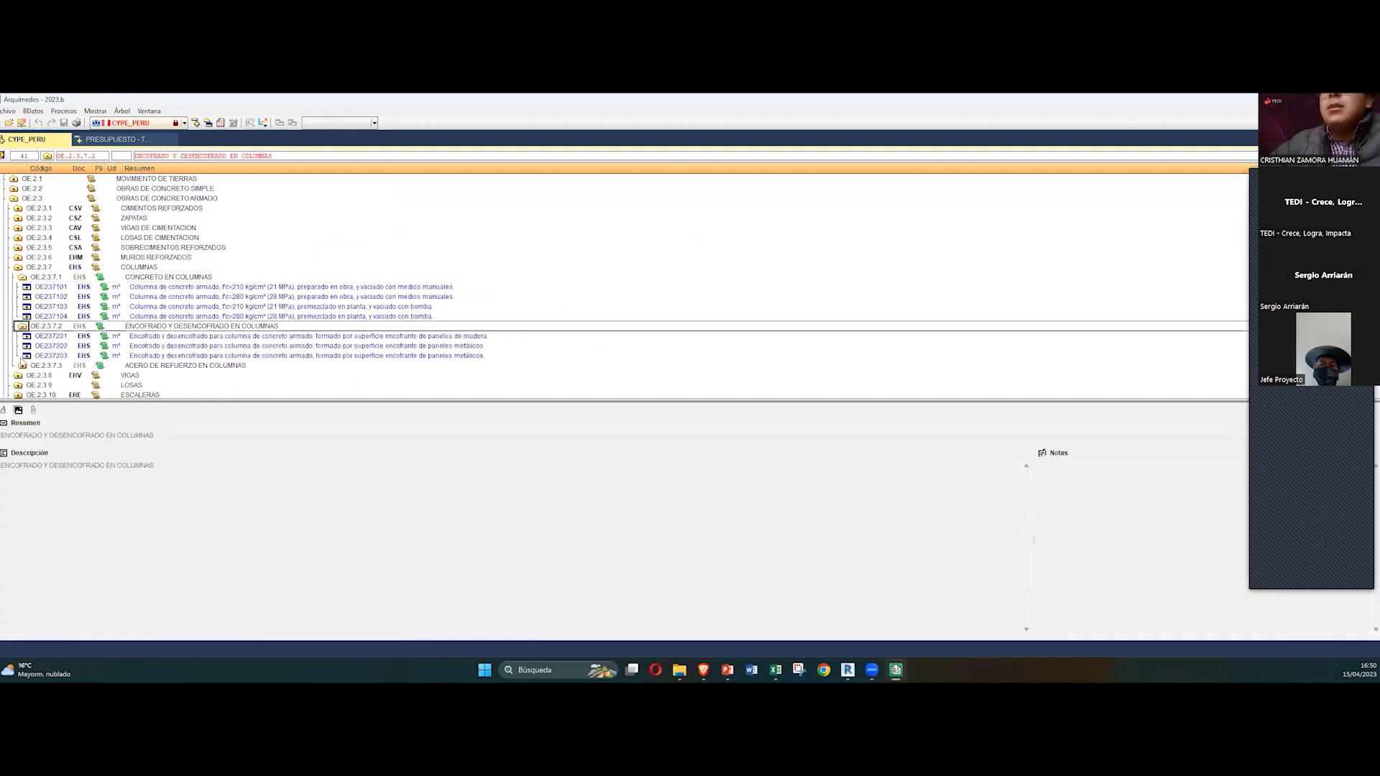
pyautogui.doubleClick(22, 375)
pyautogui.doubleClick(22, 375)
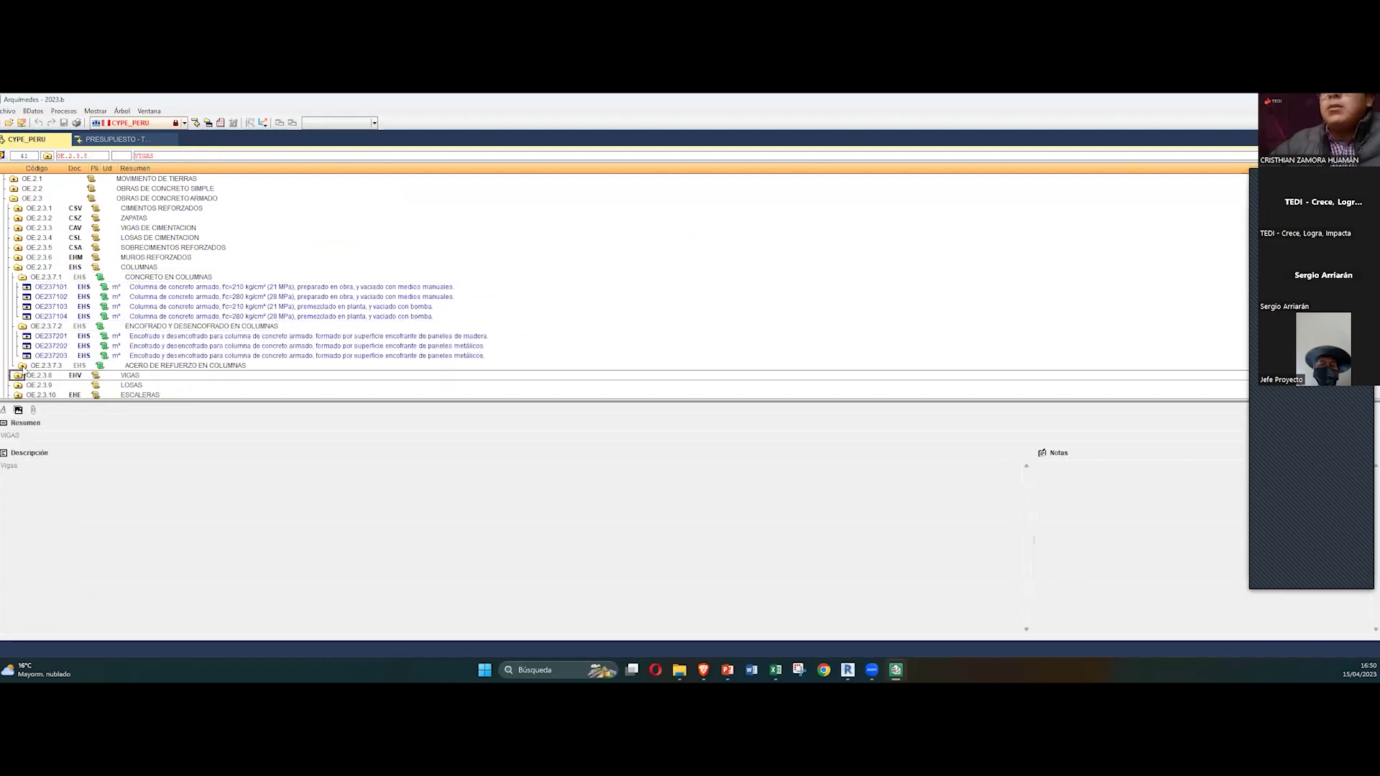
pyautogui.doubleClick(22, 365)
pyautogui.doubleClick(26, 287)
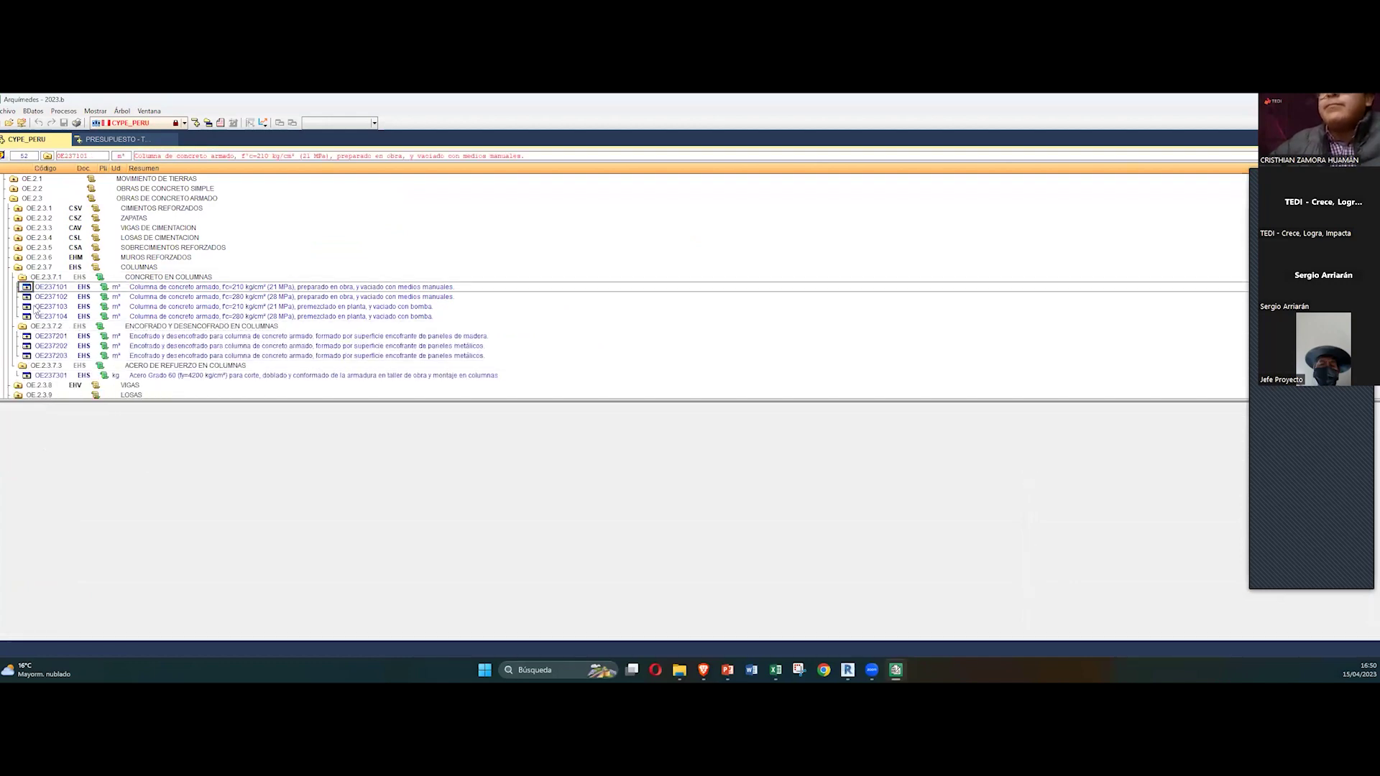
pyautogui.scroll(-2, 35, 335)
pyautogui.doubleClick(27, 336)
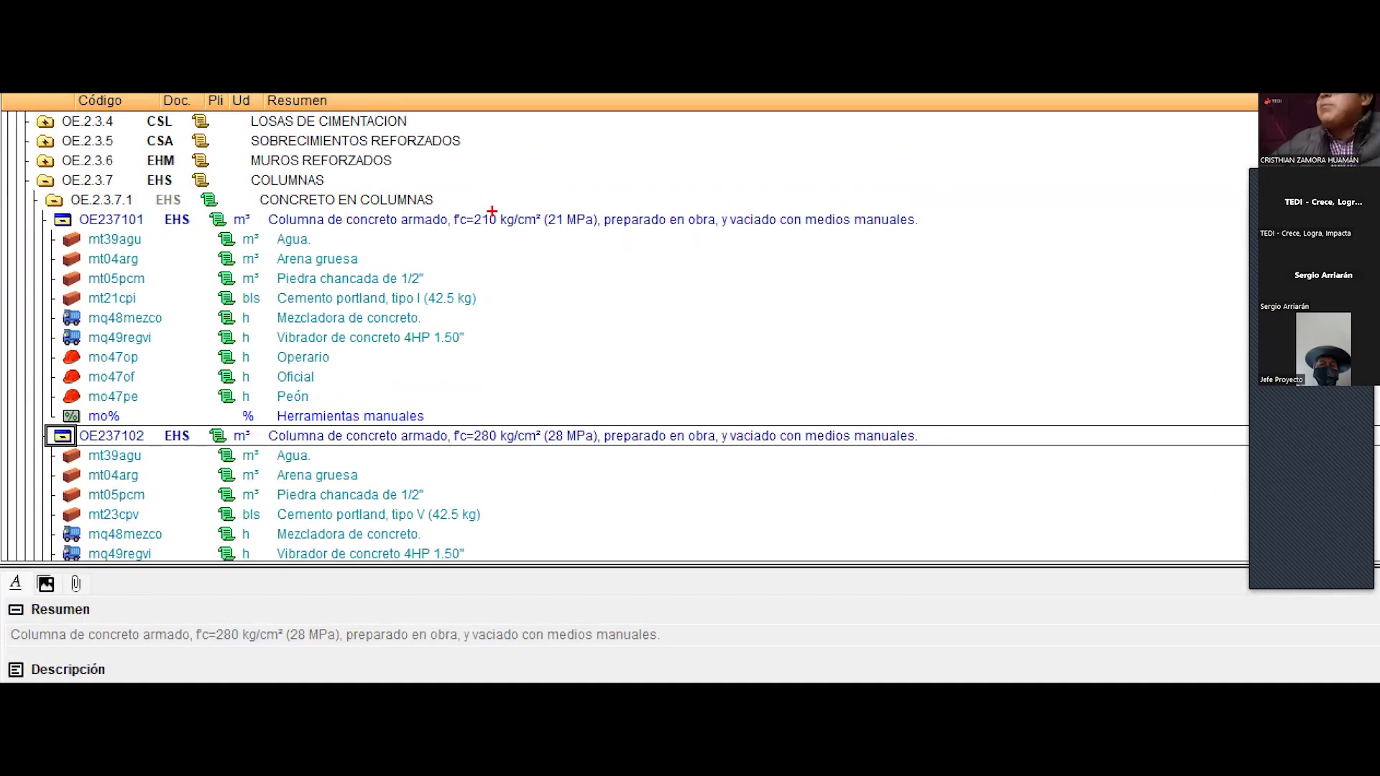
# Step: Compare the concrete strength, materials, machinery and labour of column items OE237101 and OE237102, and collapse both breakdowns
pyautogui.keyDown('ctrl'); pyautogui.keyDown('shift'); pyautogui.moveTo(492, 211); pyautogui.dragTo(578, 164); pyautogui.keyUp('shift'); pyautogui.keyUp('ctrl')
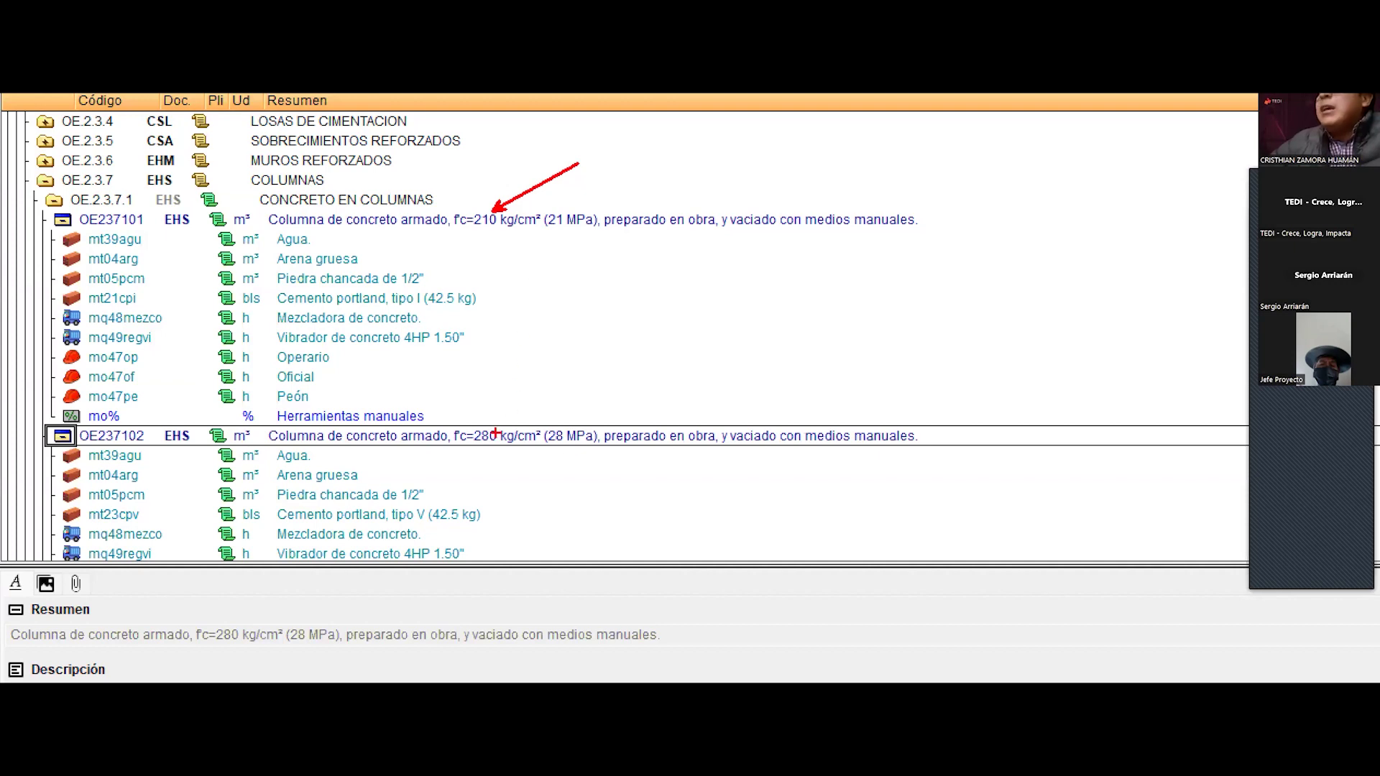
pyautogui.keyDown('ctrl'); pyautogui.keyDown('shift'); pyautogui.moveTo(489, 424); pyautogui.dragTo(573, 324); pyautogui.keyUp('shift'); pyautogui.keyUp('ctrl')
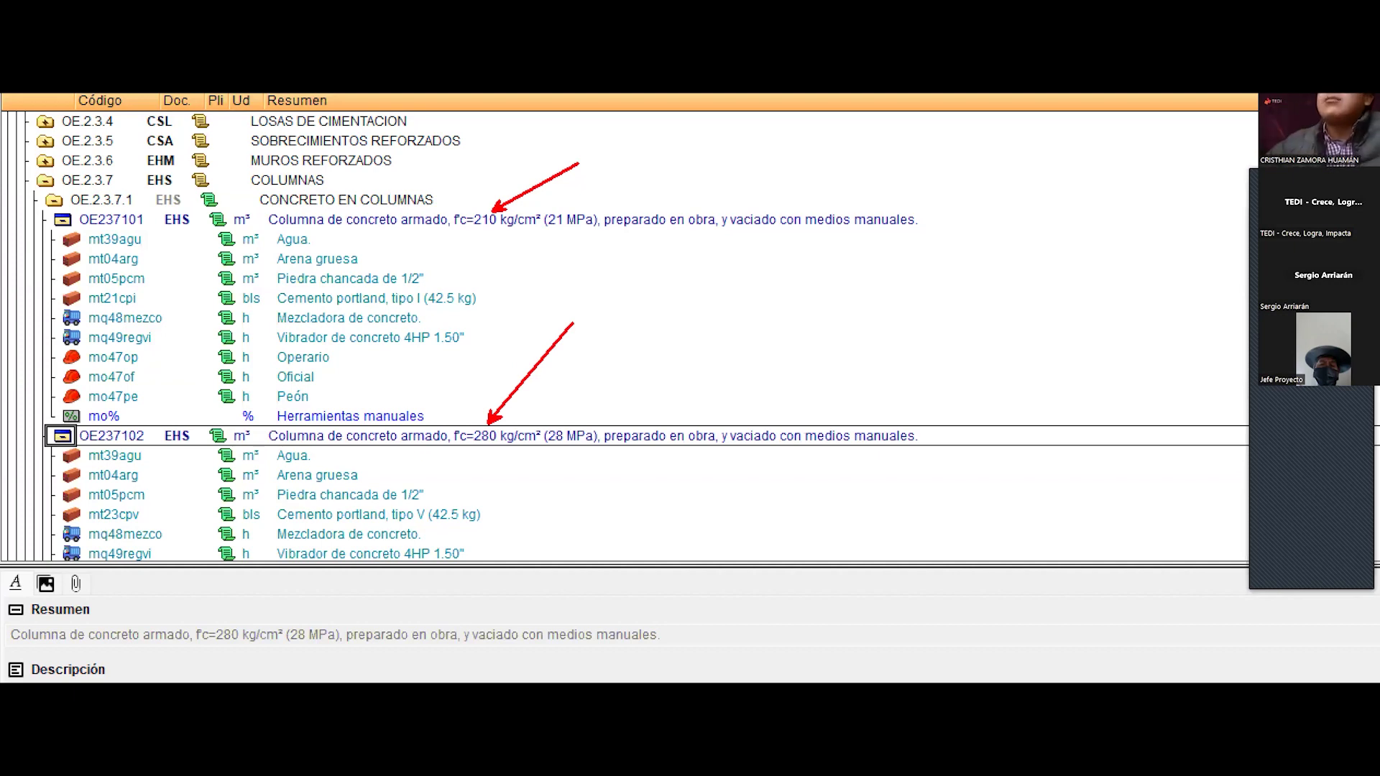
pyautogui.moveTo(60, 233); pyautogui.dragTo(85, 251)
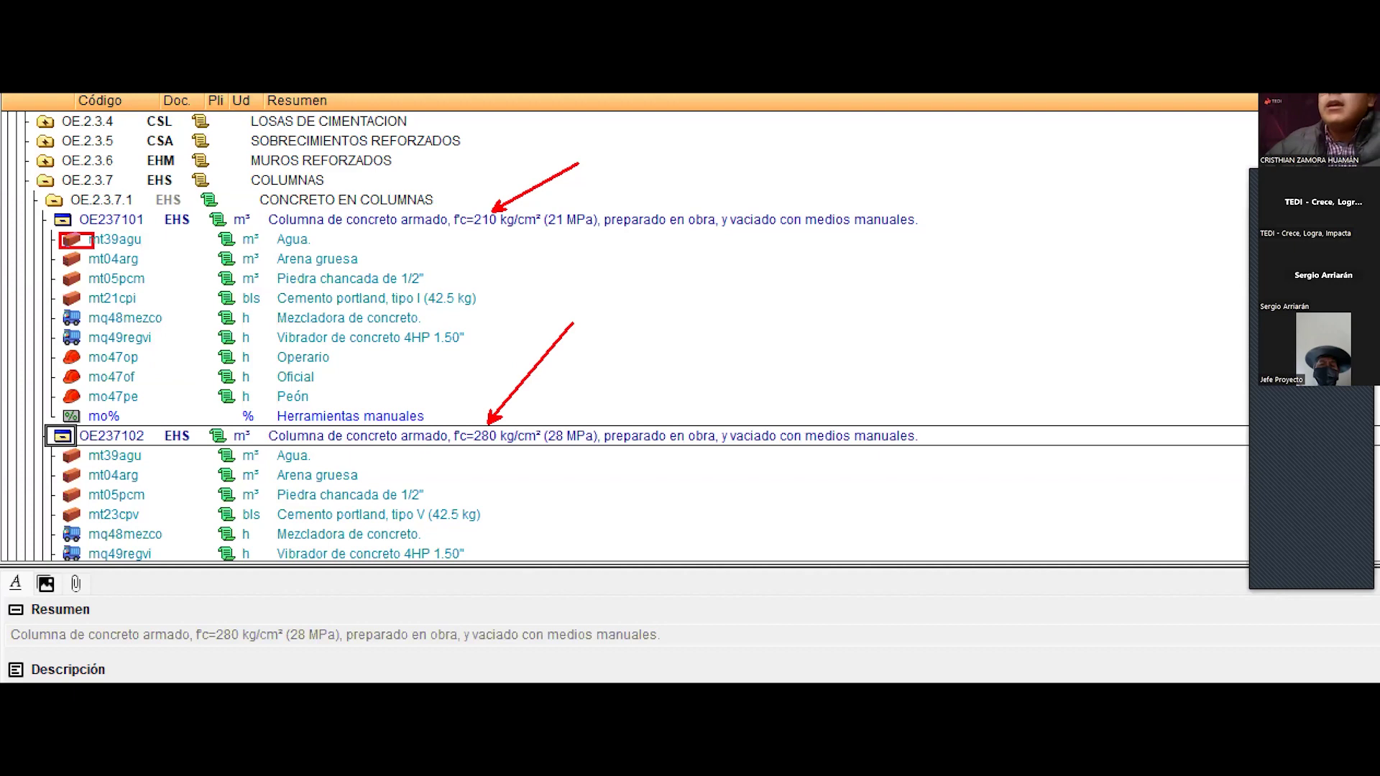
pyautogui.moveTo(62, 309); pyautogui.dragTo(82, 368)
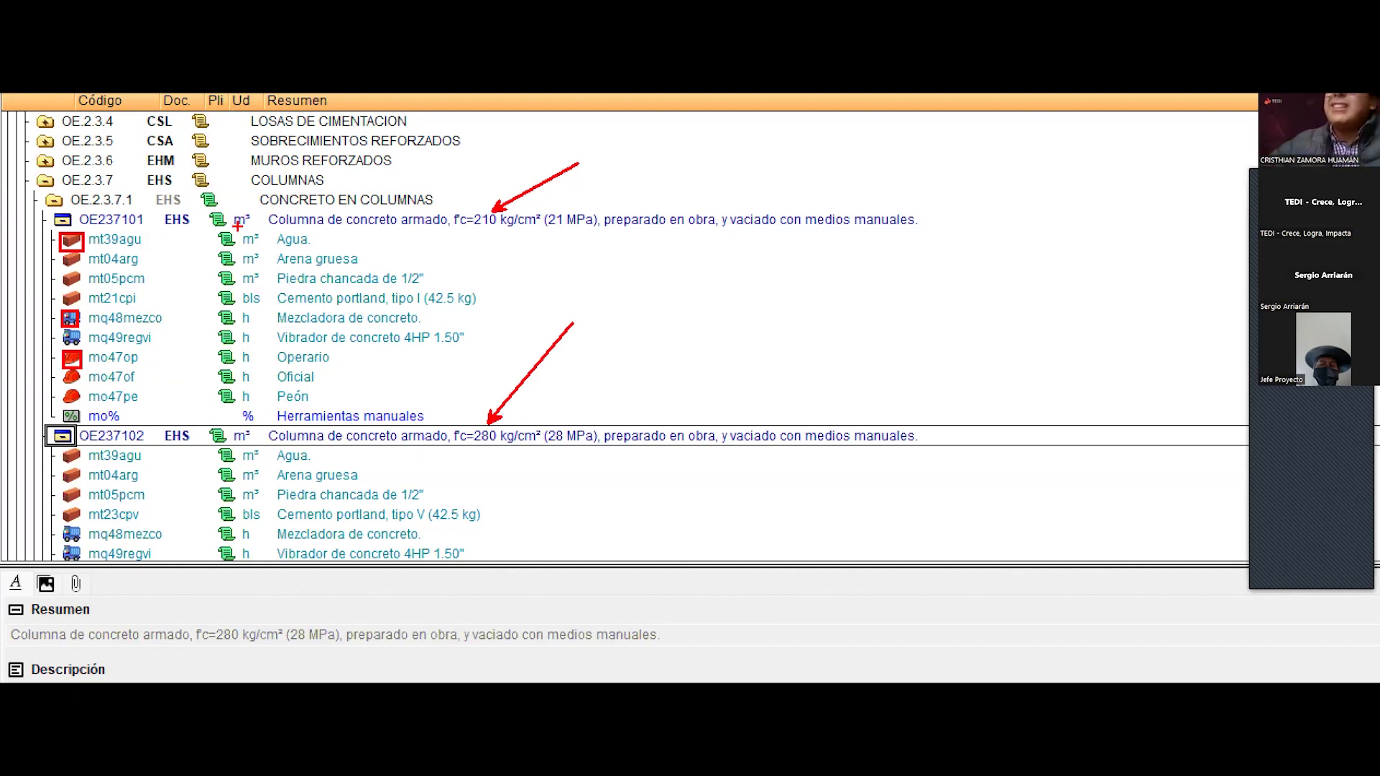
pyautogui.press('Escape')
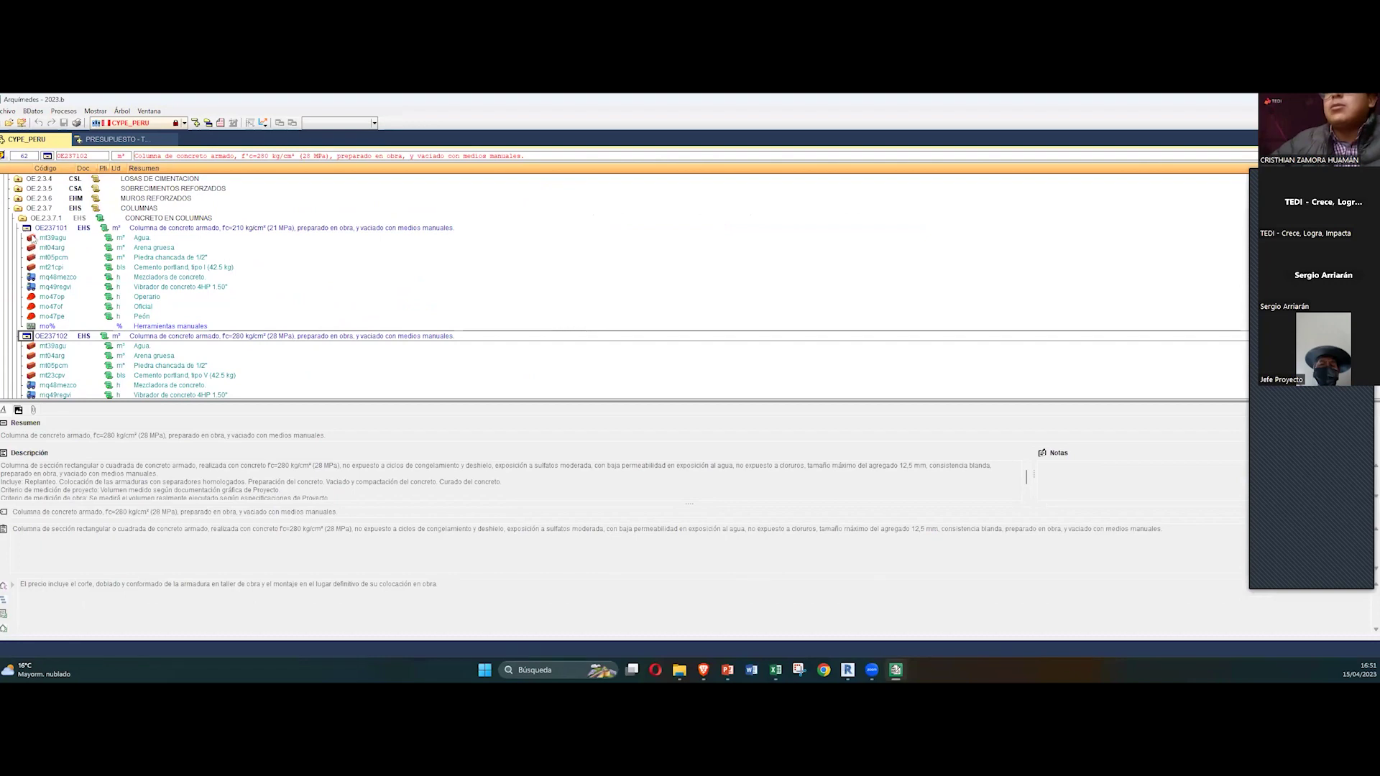
pyautogui.click(29, 229)
pyautogui.click(27, 229)
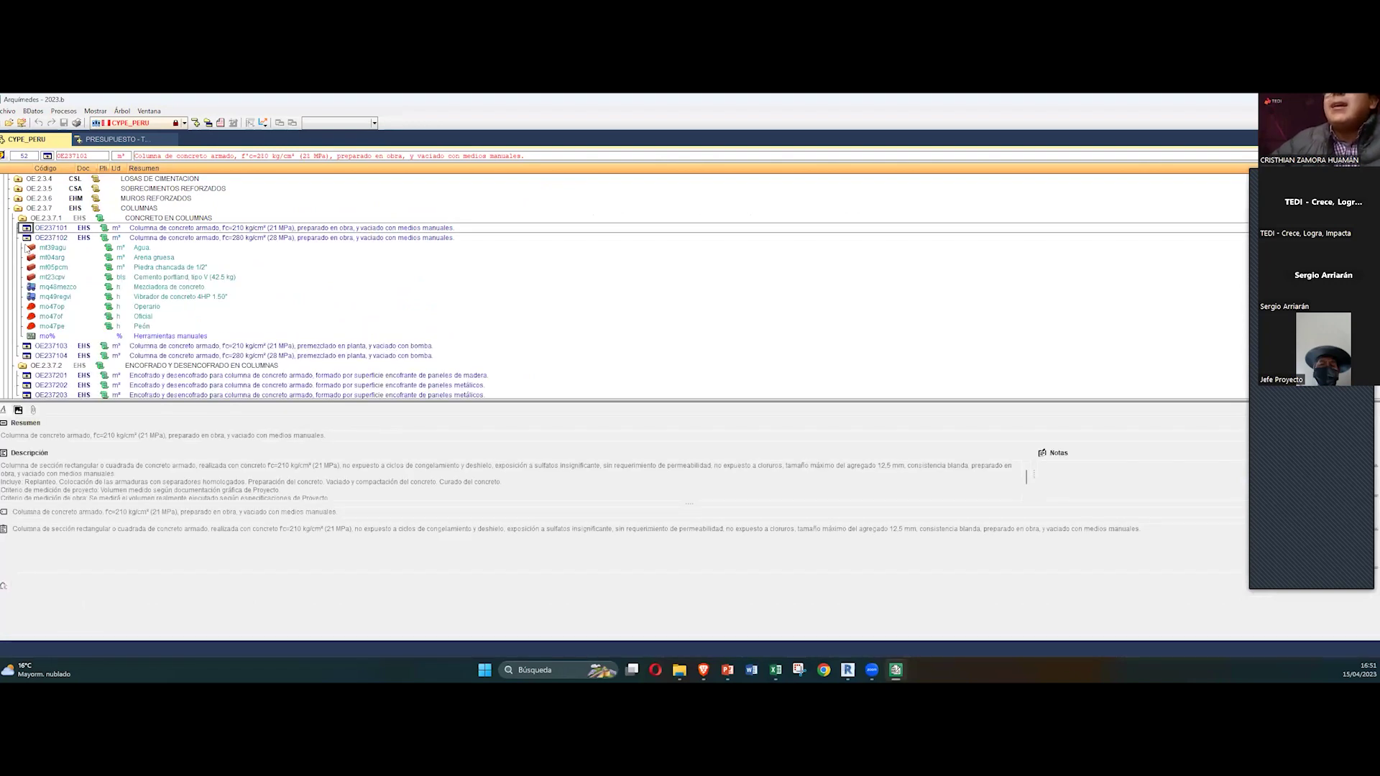
pyautogui.click(26, 238)
# Step: Return to the PRESUPUESTO - TEDI budget and place it side by side with the pres-analitico.xlsx workbook in Excel, showing the start of its item list
pyautogui.click(115, 139)
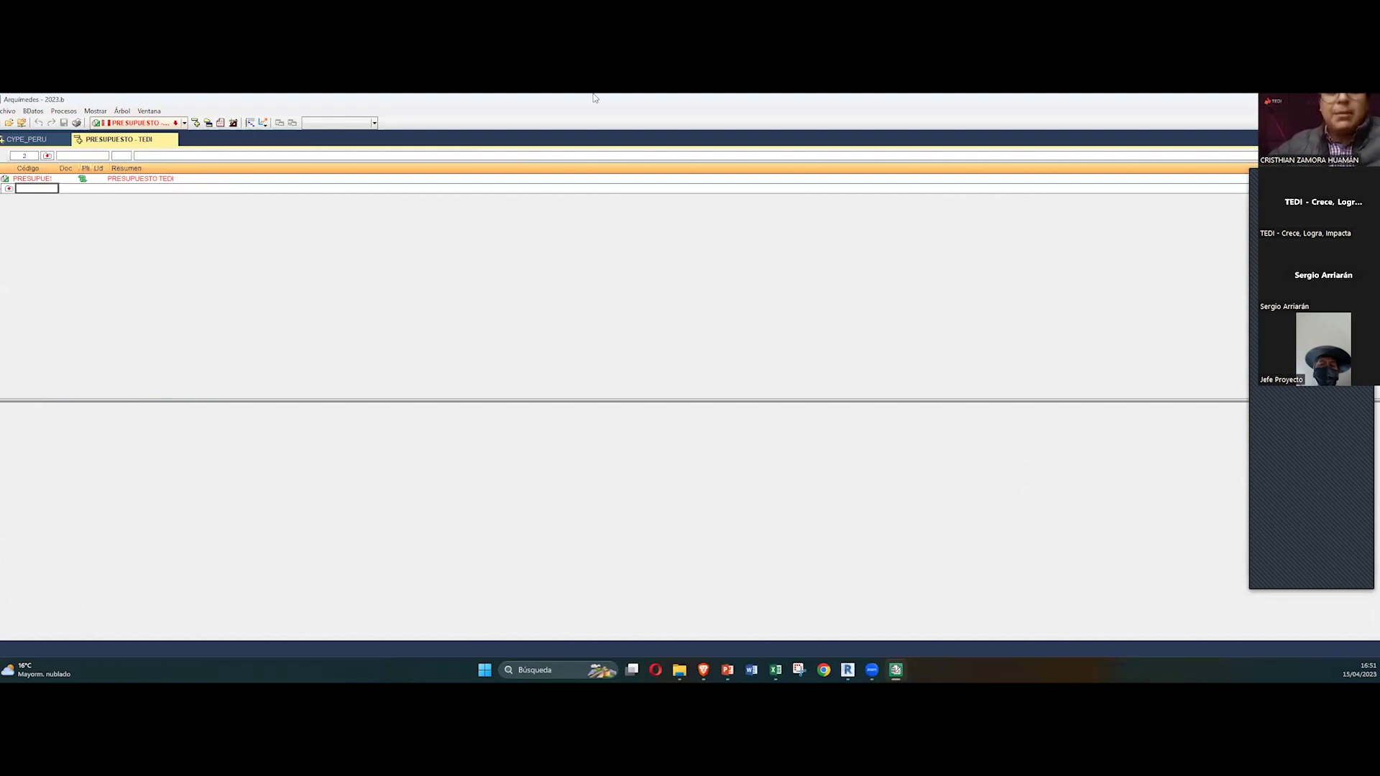
pyautogui.press('super+Left')
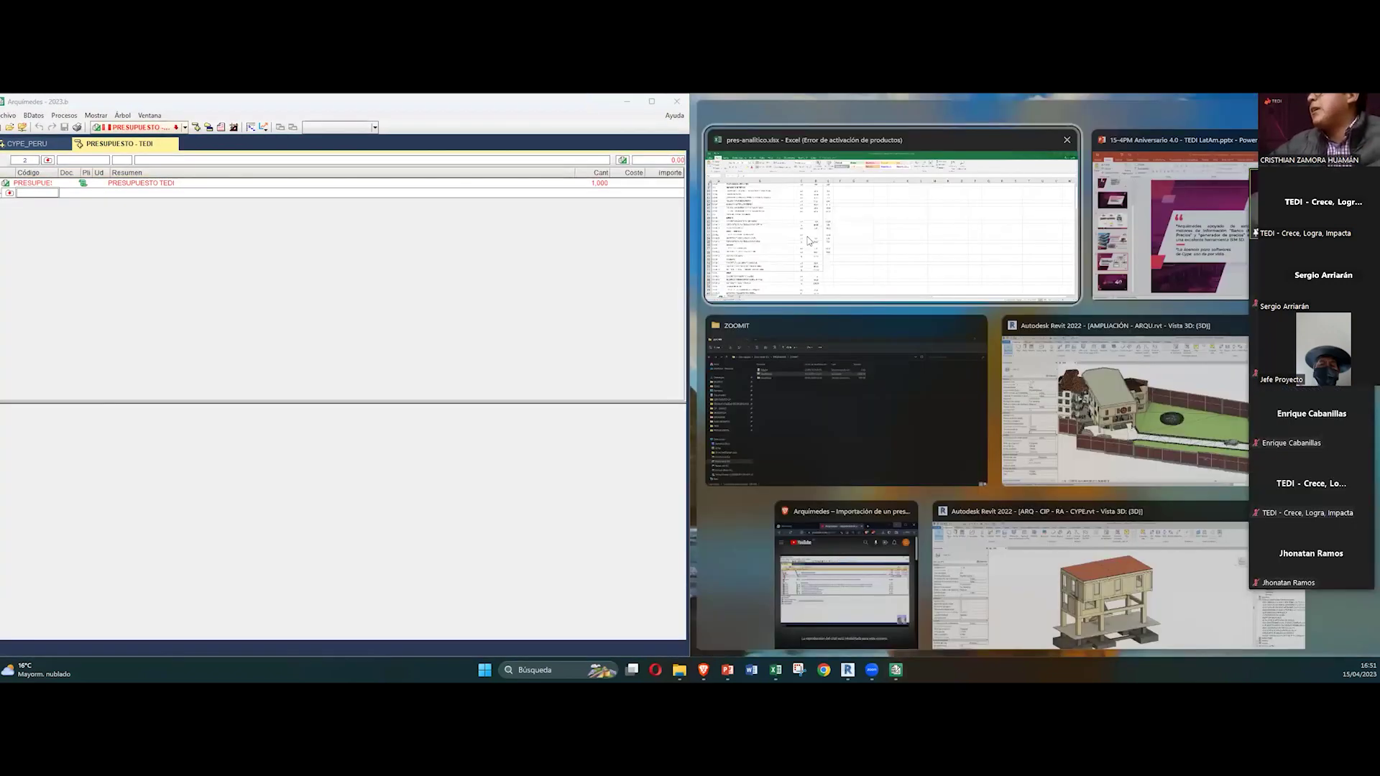
pyautogui.click(811, 242)
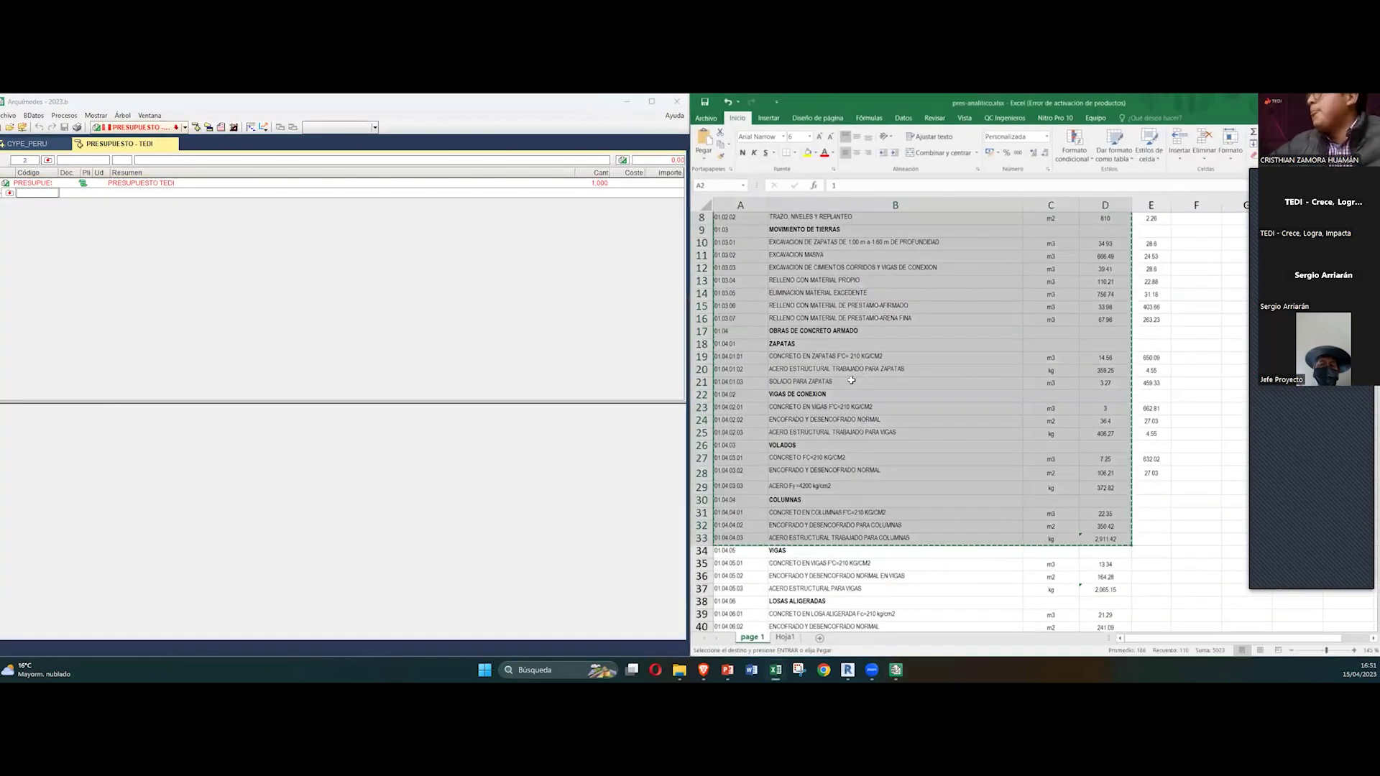
pyautogui.click(848, 394)
pyautogui.scroll(3, 838, 373)
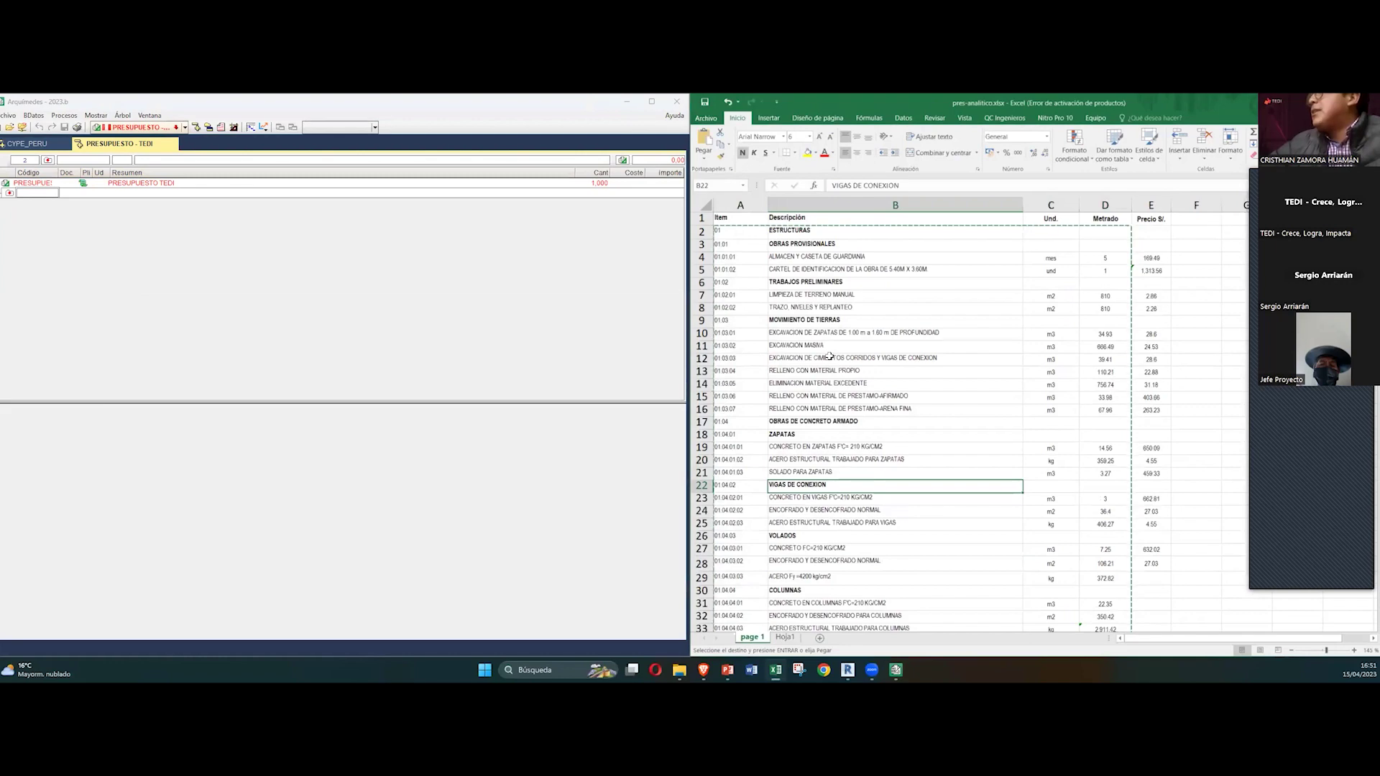
# Step: Copy the ESTRUCTURAS items with their units and quantities, cells A2:D33, from Excel and select the empty code cell of PRESUPUESTO - TEDI
pyautogui.moveTo(741, 230); pyautogui.dragTo(895, 358)
pyautogui.moveTo(1091, 519); pyautogui.dragTo(1106, 325)
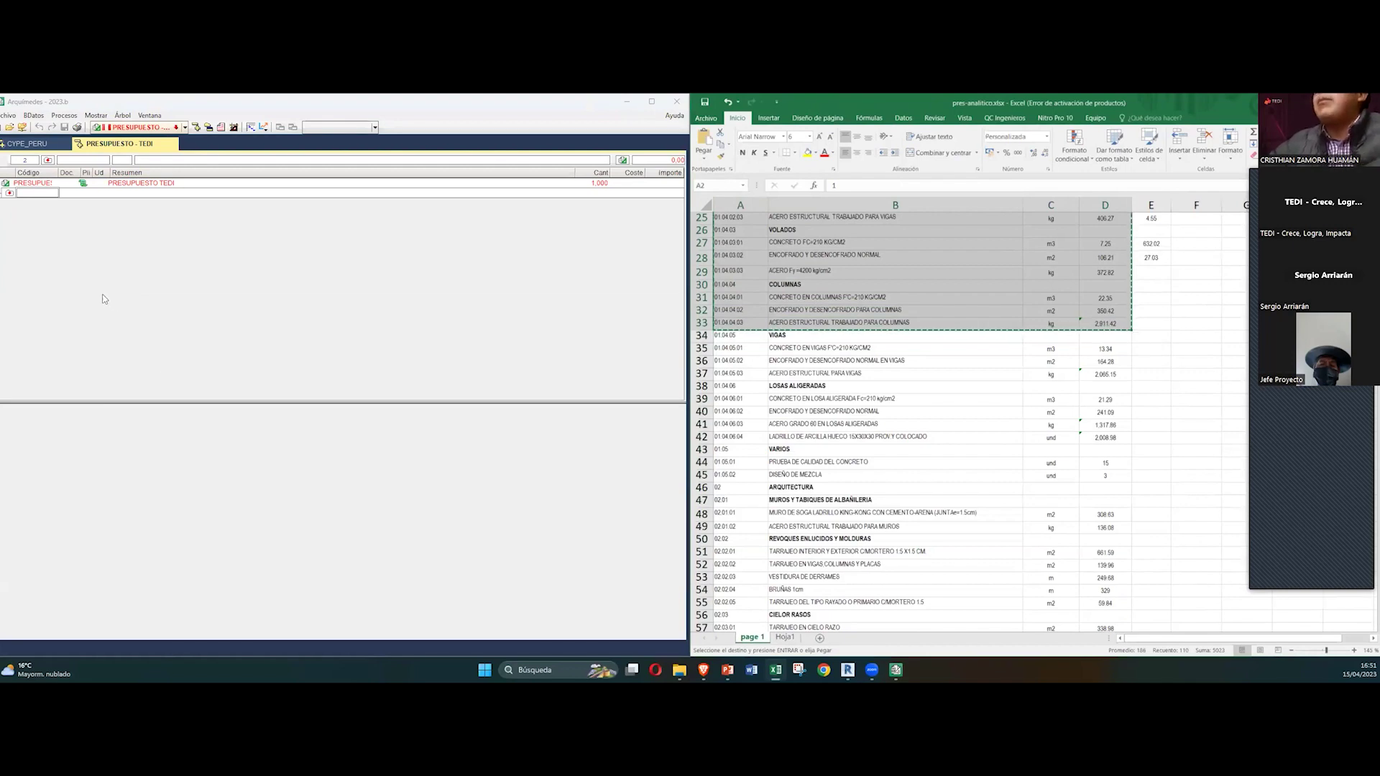
pyautogui.click(36, 194)
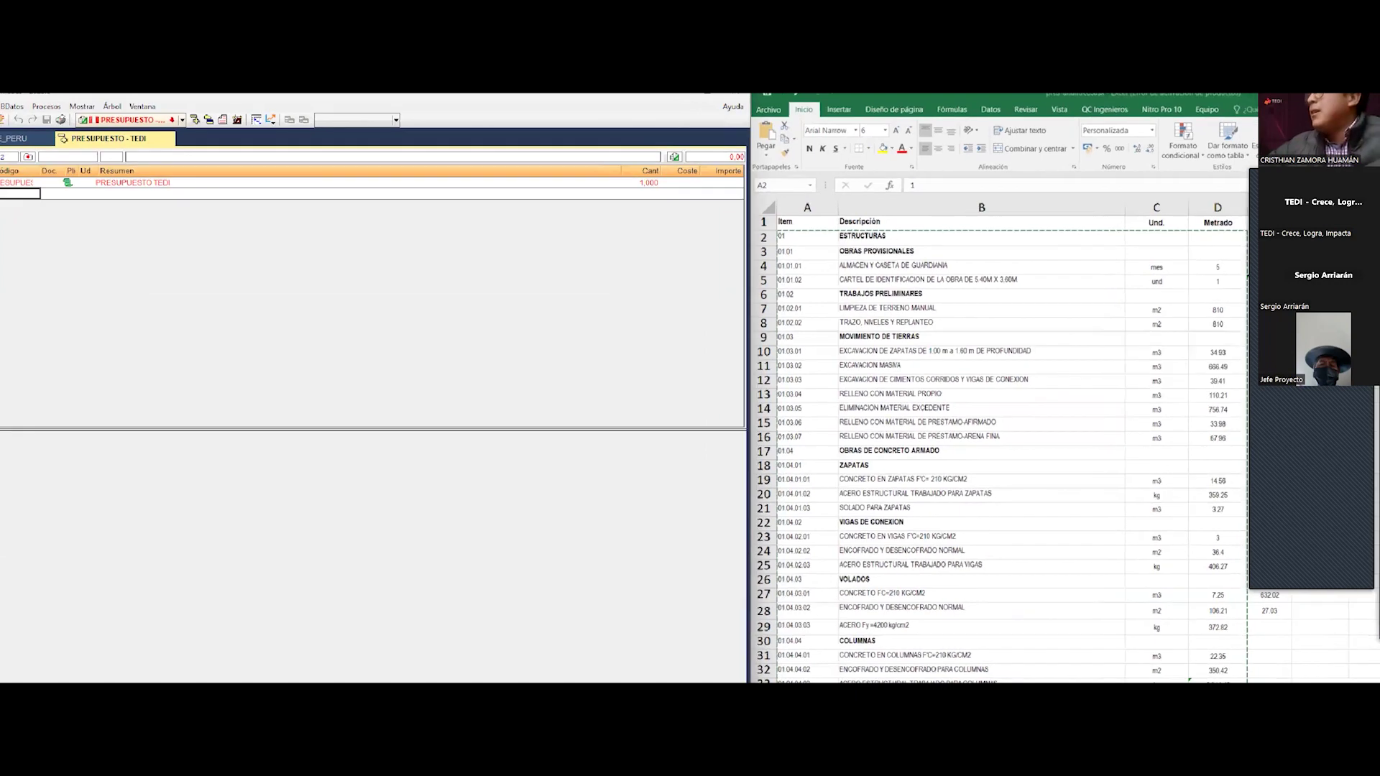
pyautogui.moveTo(804, 231)
pyautogui.mouseDown()
pyautogui.moveTo(1028, 495)
pyautogui.moveTo(1227, 582)
pyautogui.moveTo(1276, 670)
pyautogui.mouseUp()
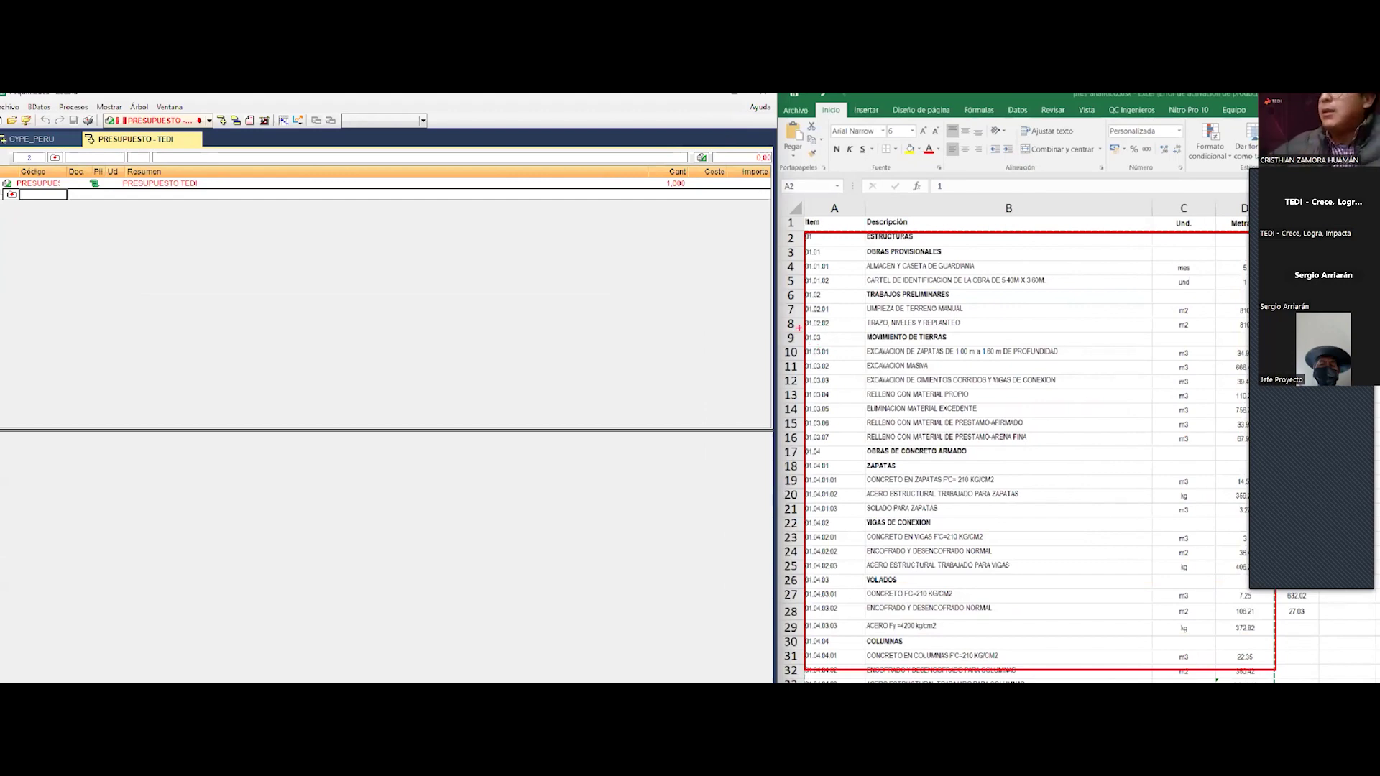
pyautogui.moveTo(876, 196); pyautogui.dragTo(884, 217)
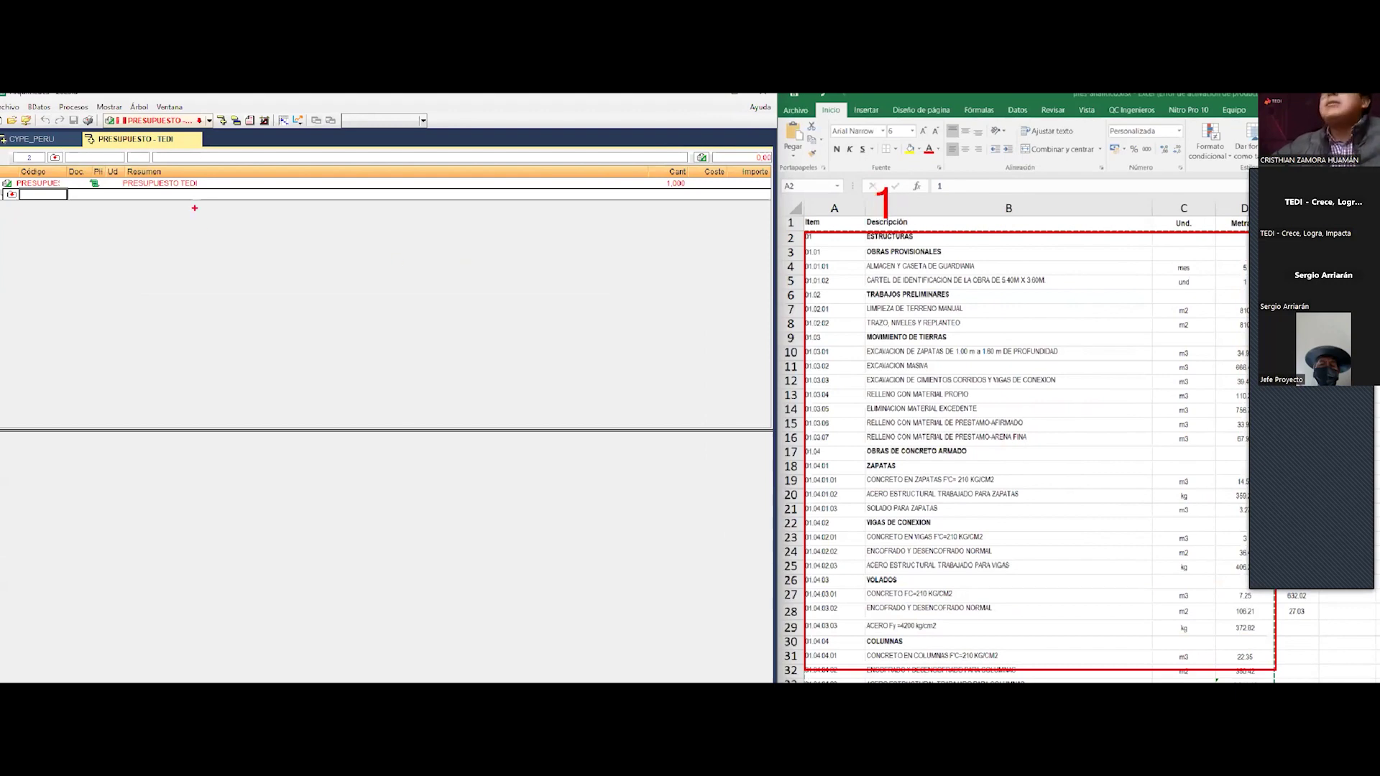
pyautogui.moveTo(253, 100); pyautogui.dragTo(183, 137)
pyautogui.moveTo(282, 131); pyautogui.dragTo(283, 170)
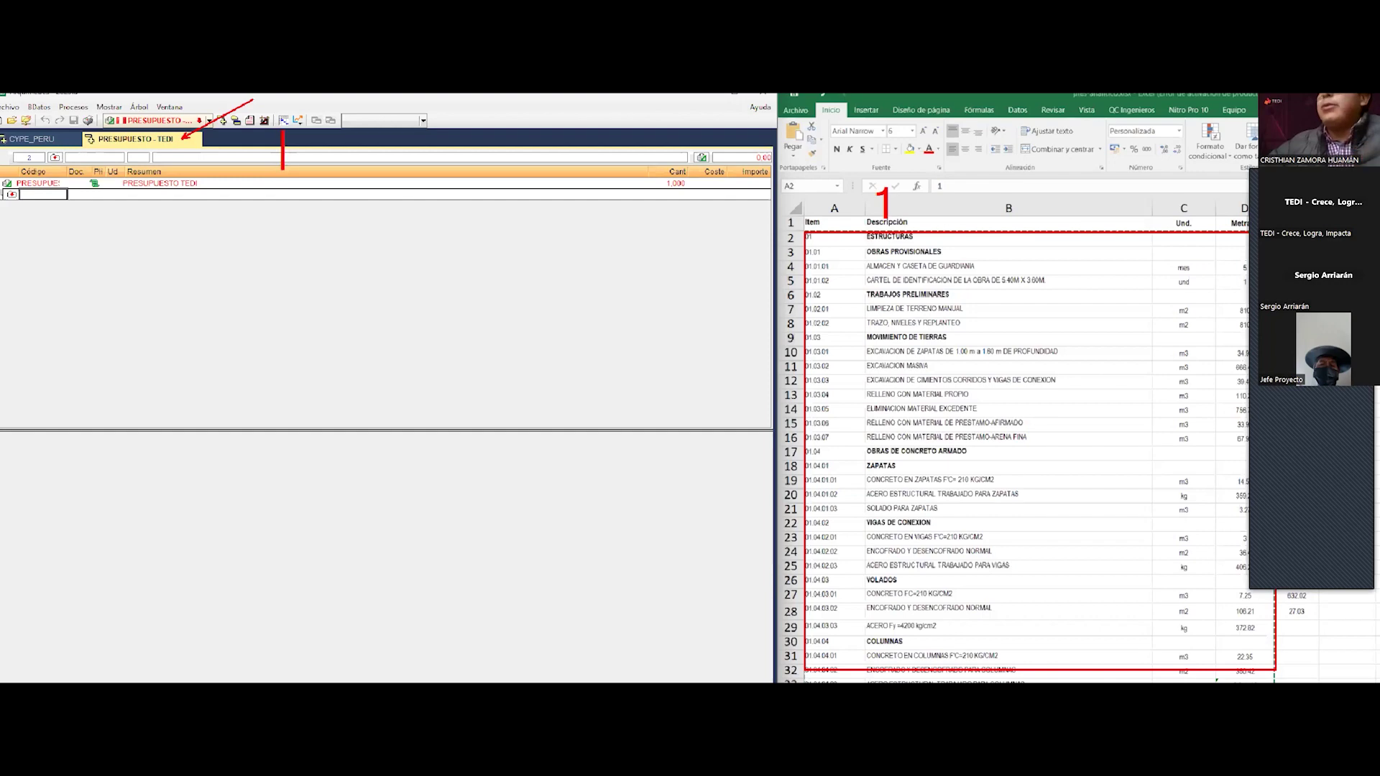
pyautogui.moveTo(268, 107)
pyautogui.mouseDown()
pyautogui.moveTo(268, 148)
pyautogui.moveTo(285, 138)
pyautogui.mouseUp()
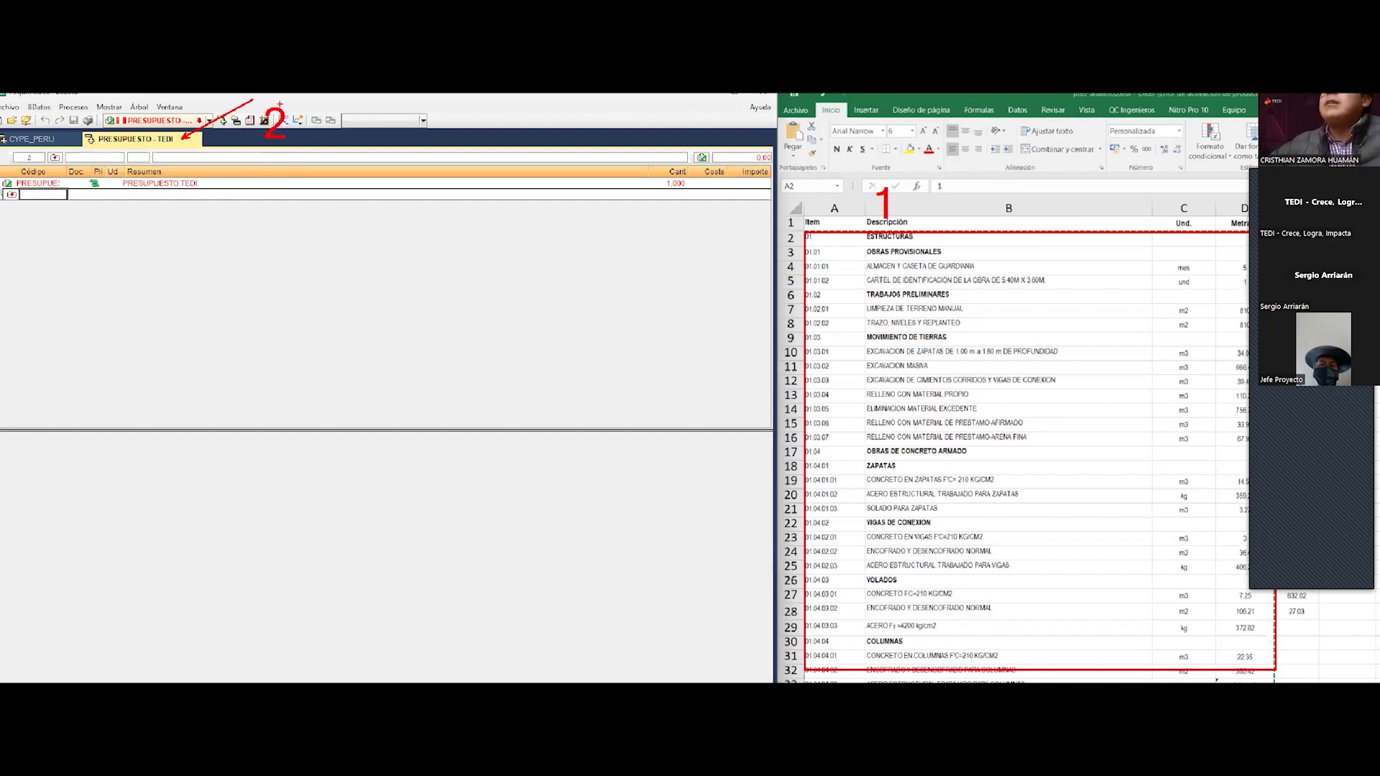
pyautogui.moveTo(39, 200); pyautogui.dragTo(54, 255)
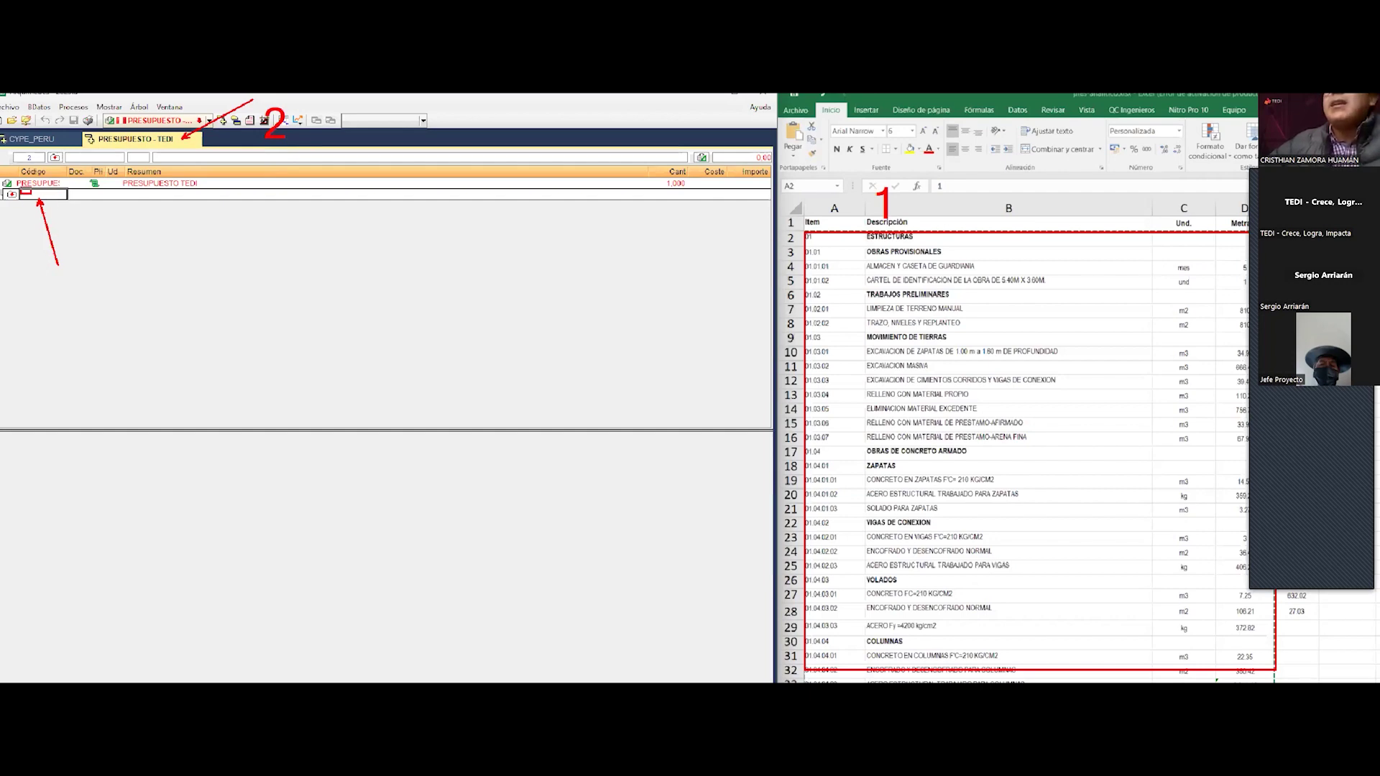
pyautogui.moveTo(20, 189); pyautogui.dragTo(68, 199)
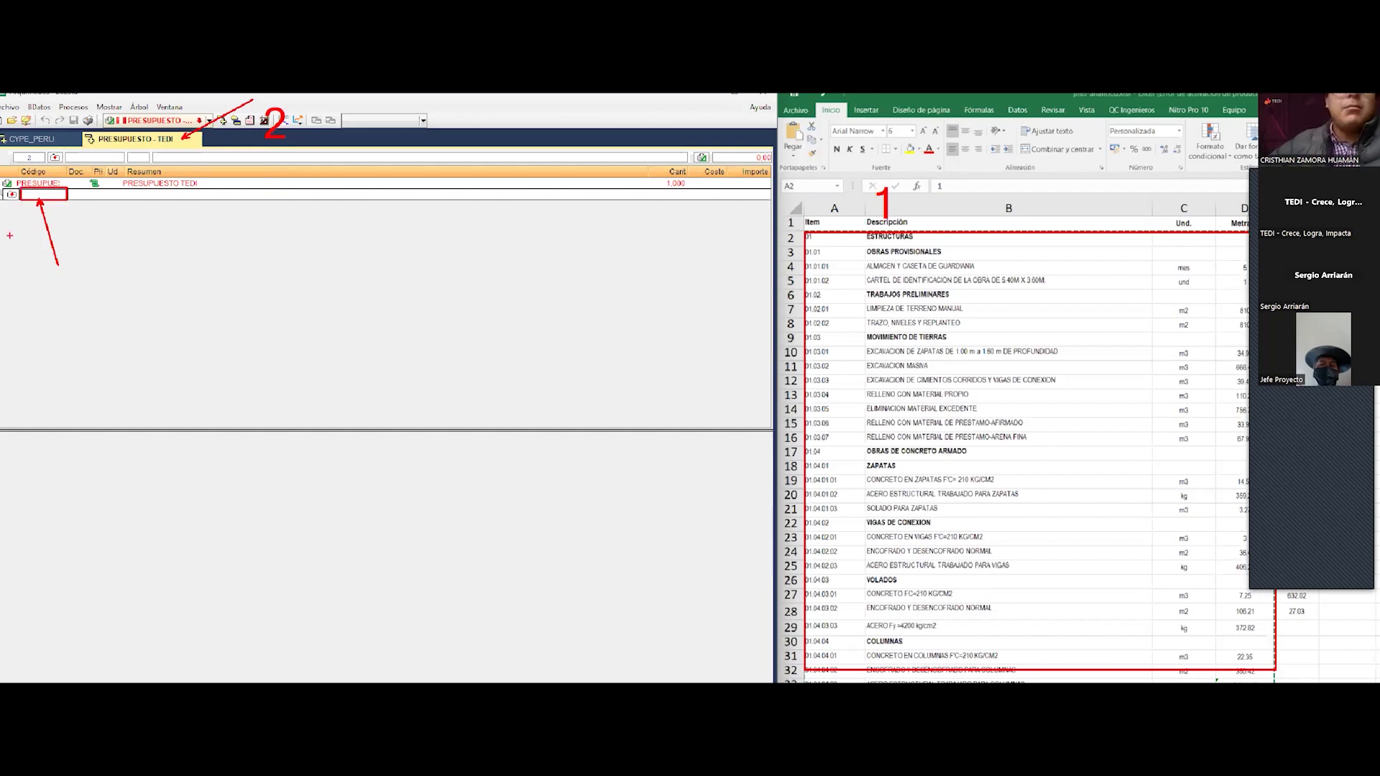
pyautogui.click(46, 252)
pyautogui.write('3')
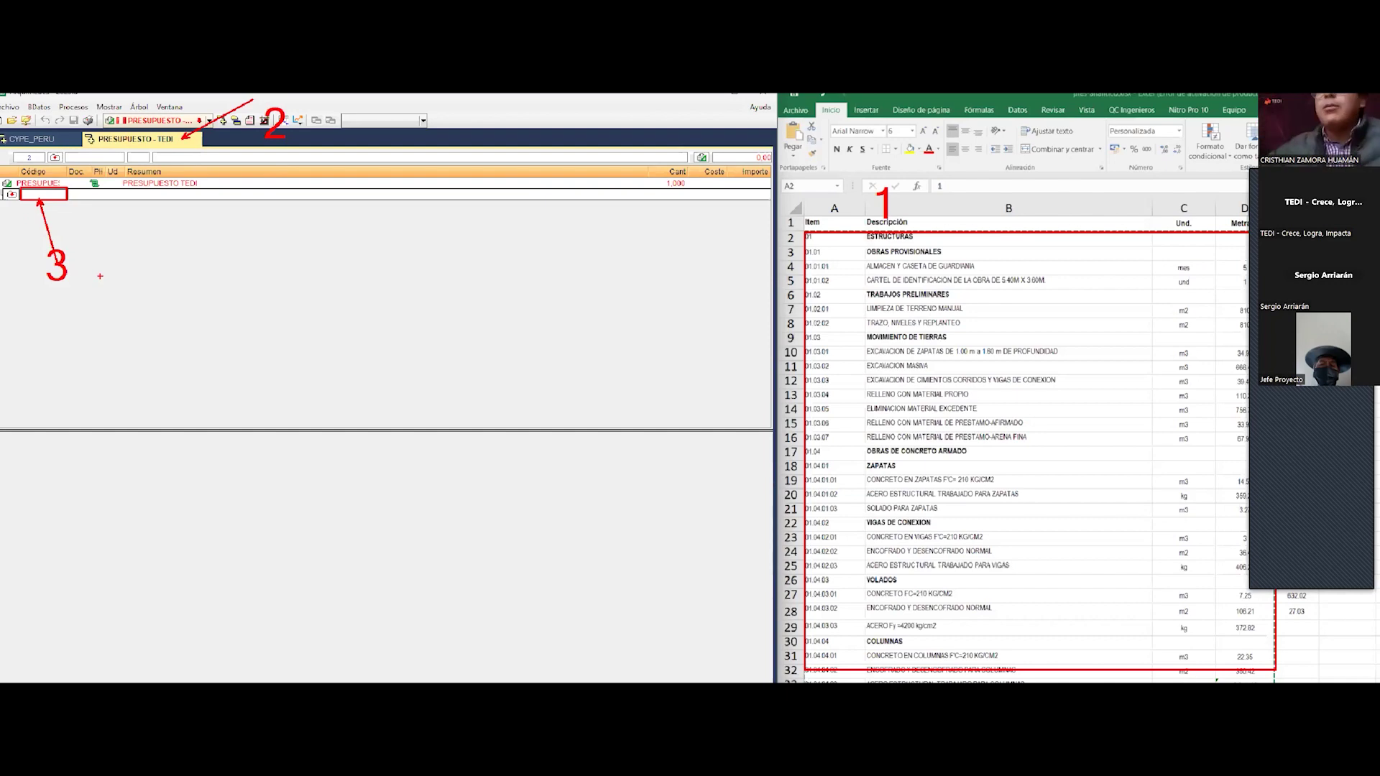
pyautogui.press('Escape')
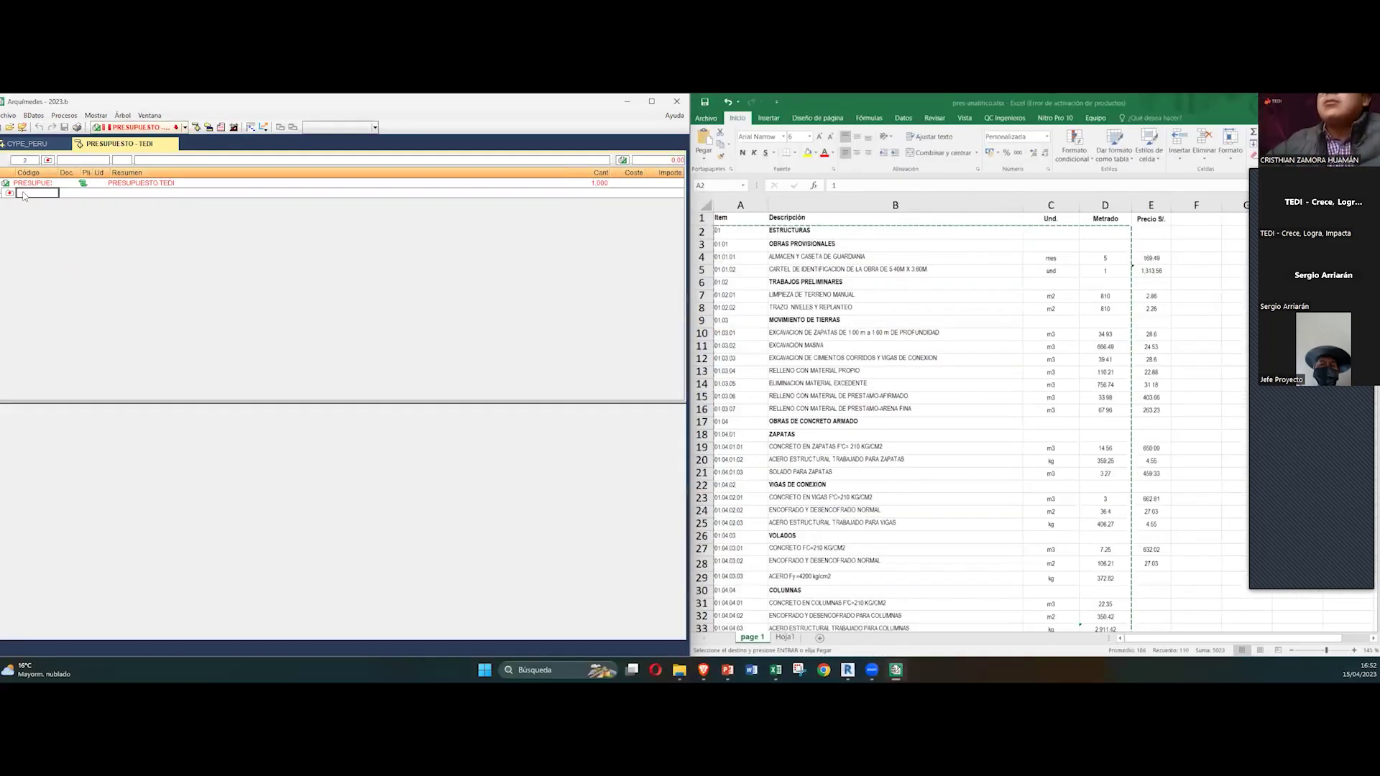
# Step: Try to start a CSV import on the empty budget line, checking the CYPE_PERU price bank and returning to PRESUPUESTO - TEDI
pyautogui.rightClick(24, 196)
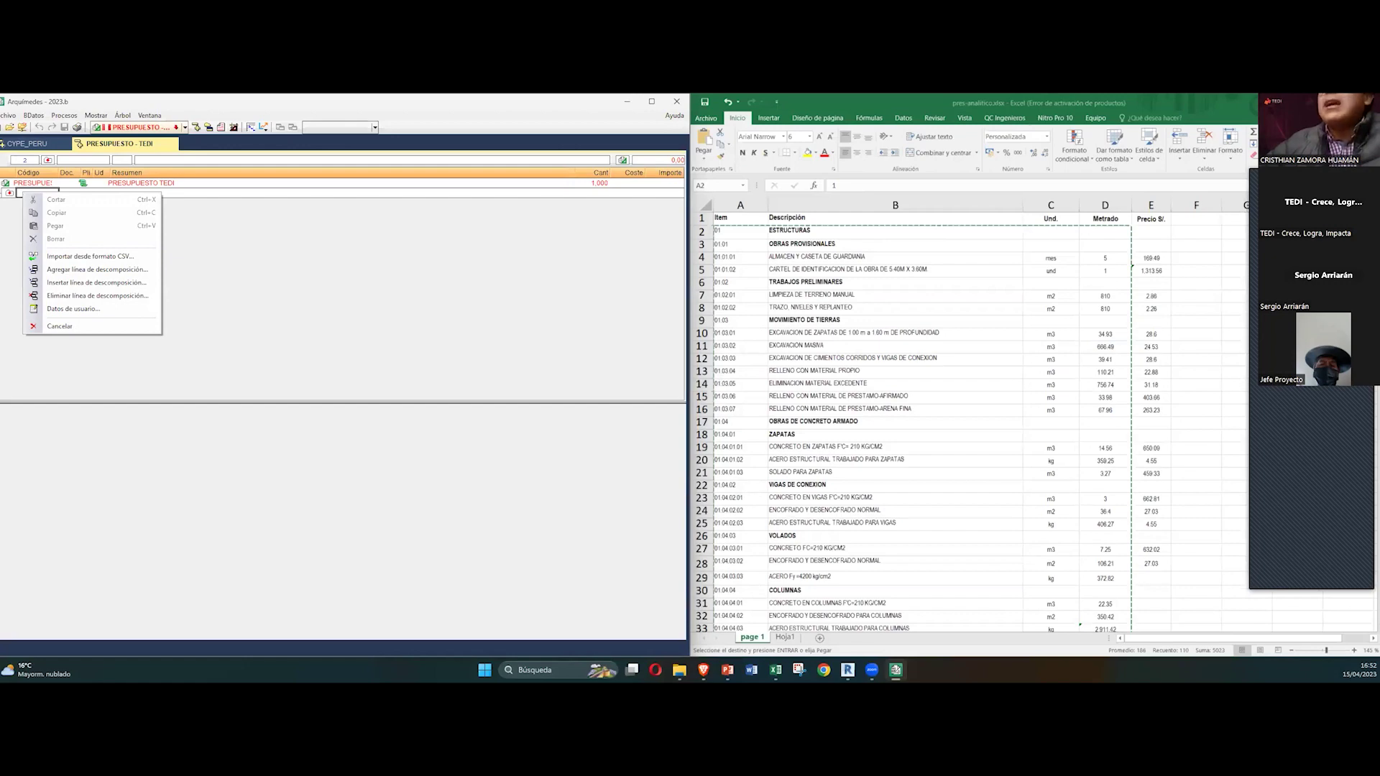
pyautogui.press('Escape')
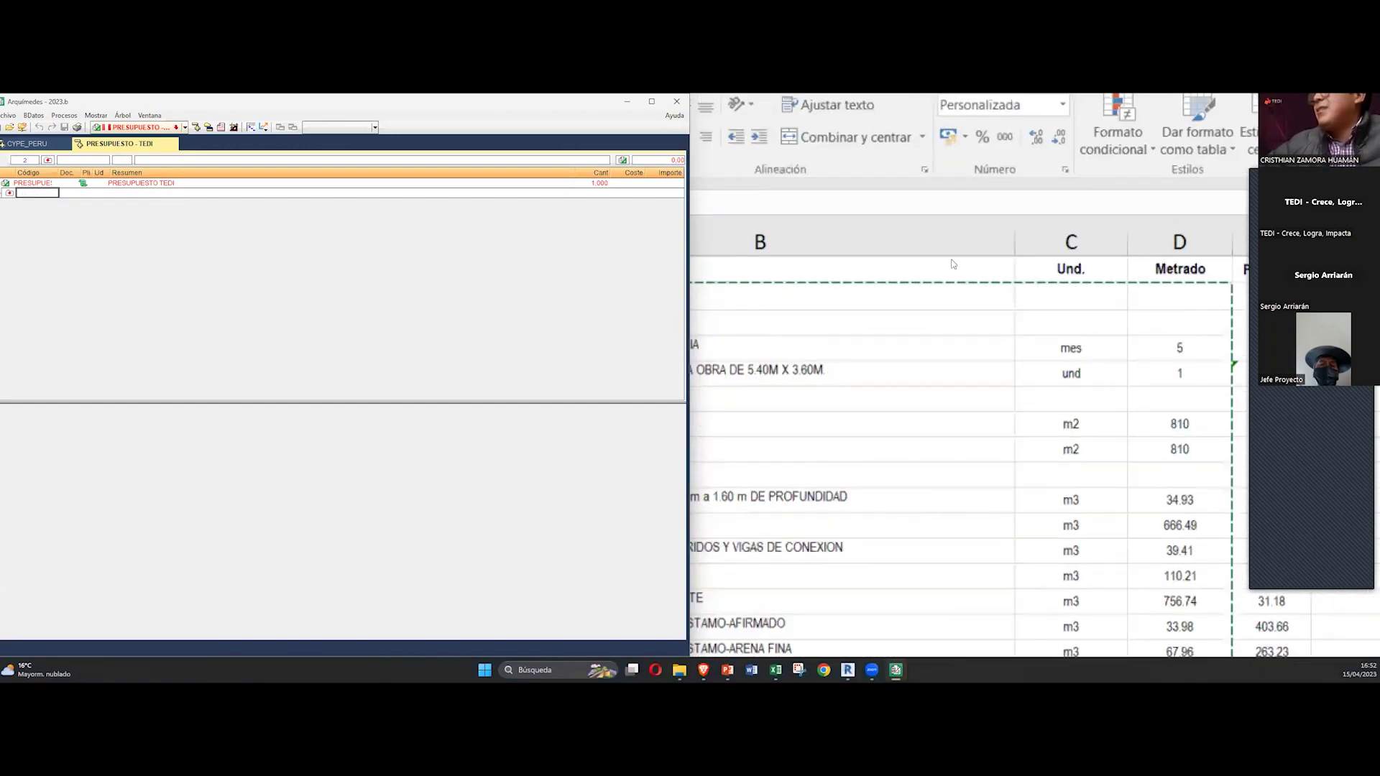
pyautogui.rightClick(31, 196)
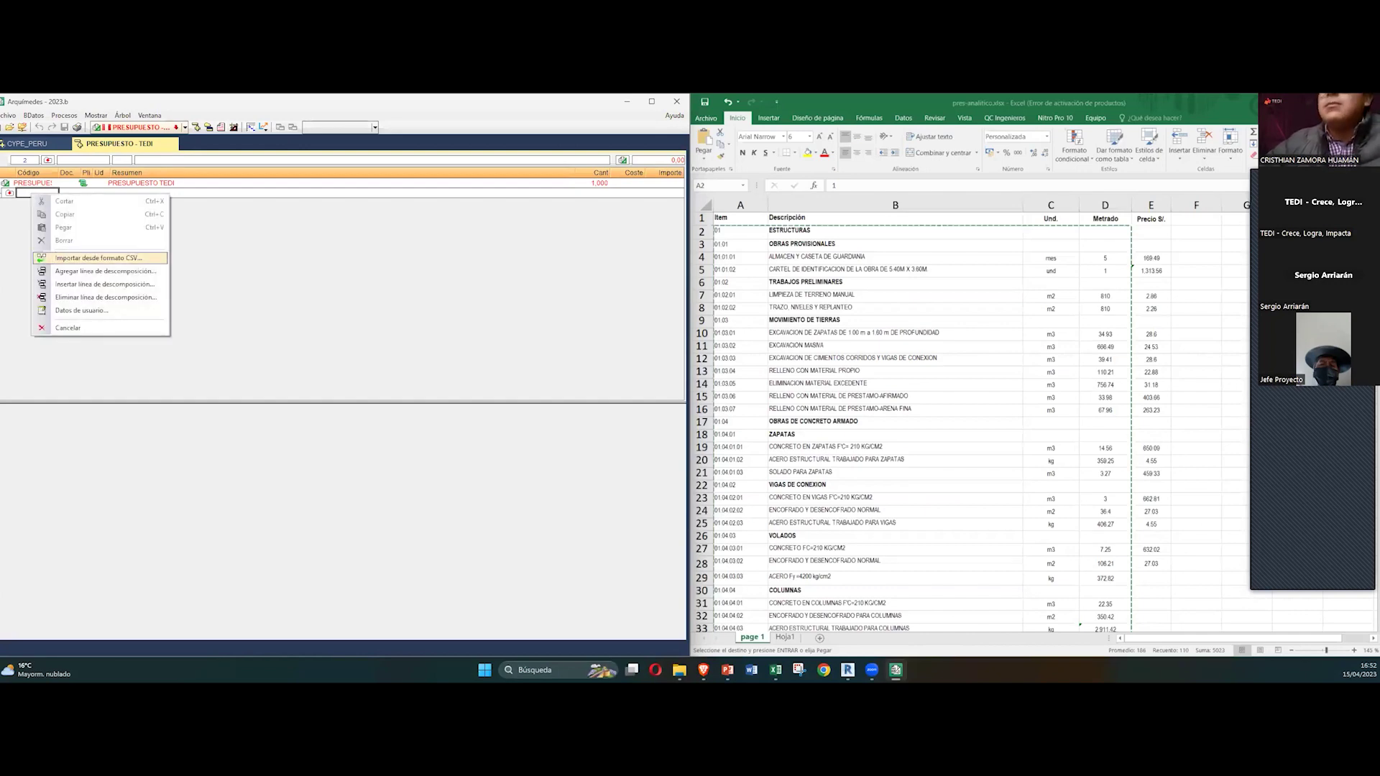
pyautogui.click(99, 258)
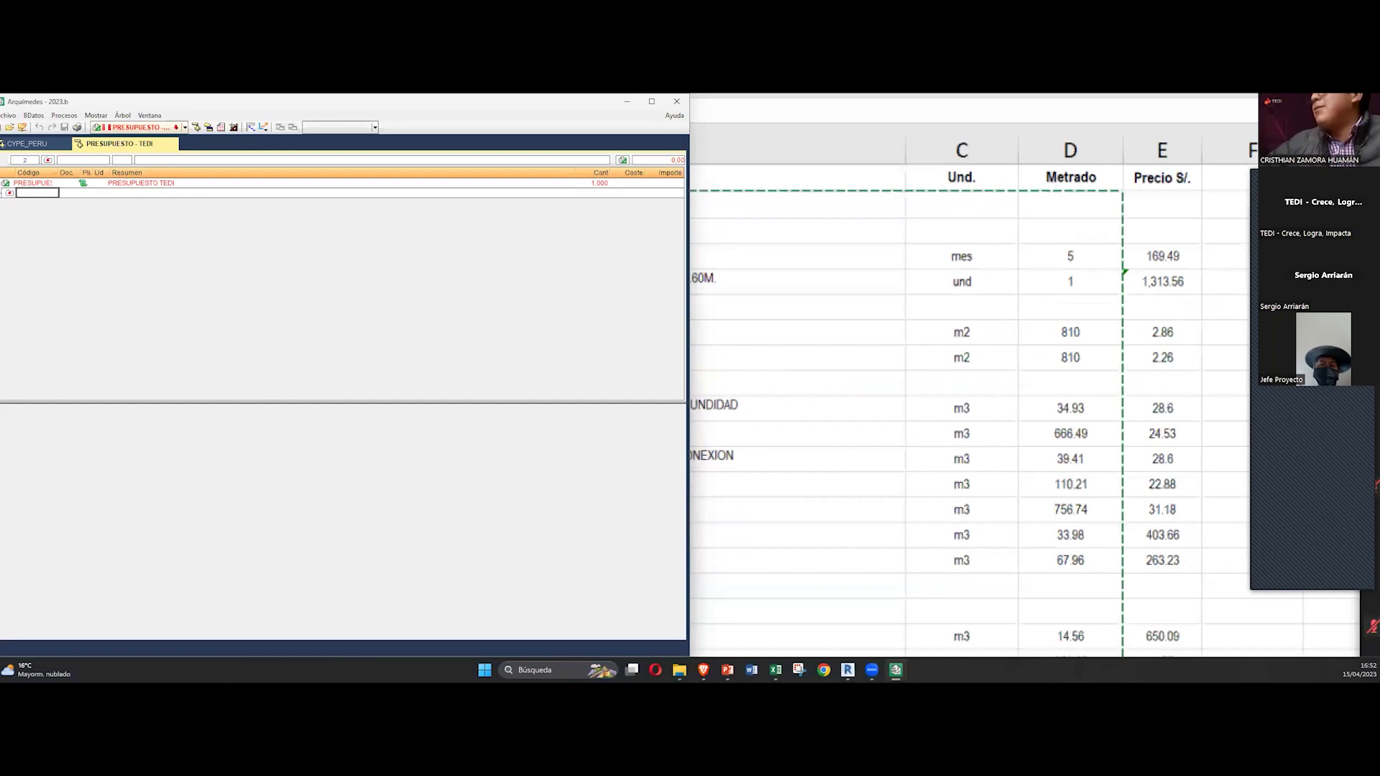
pyautogui.click(27, 144)
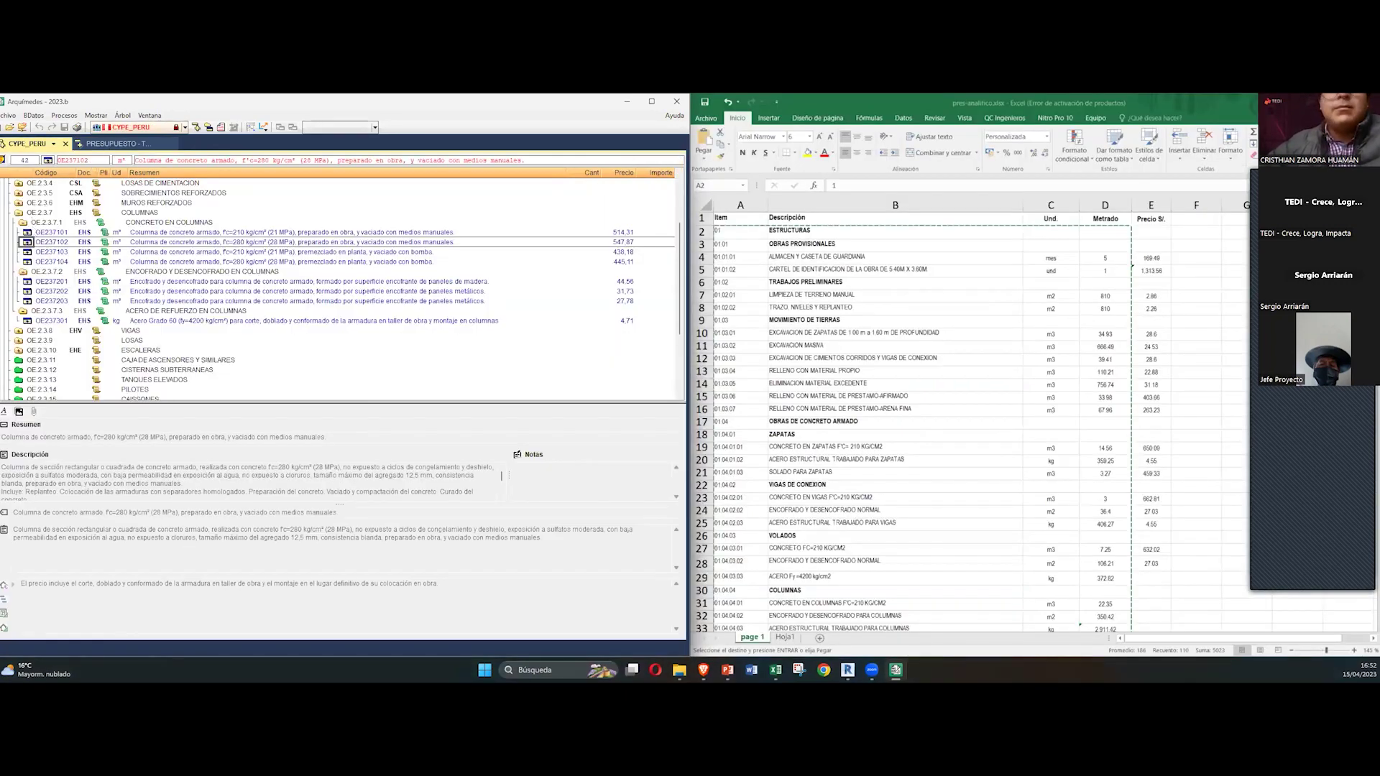
pyautogui.click(66, 144)
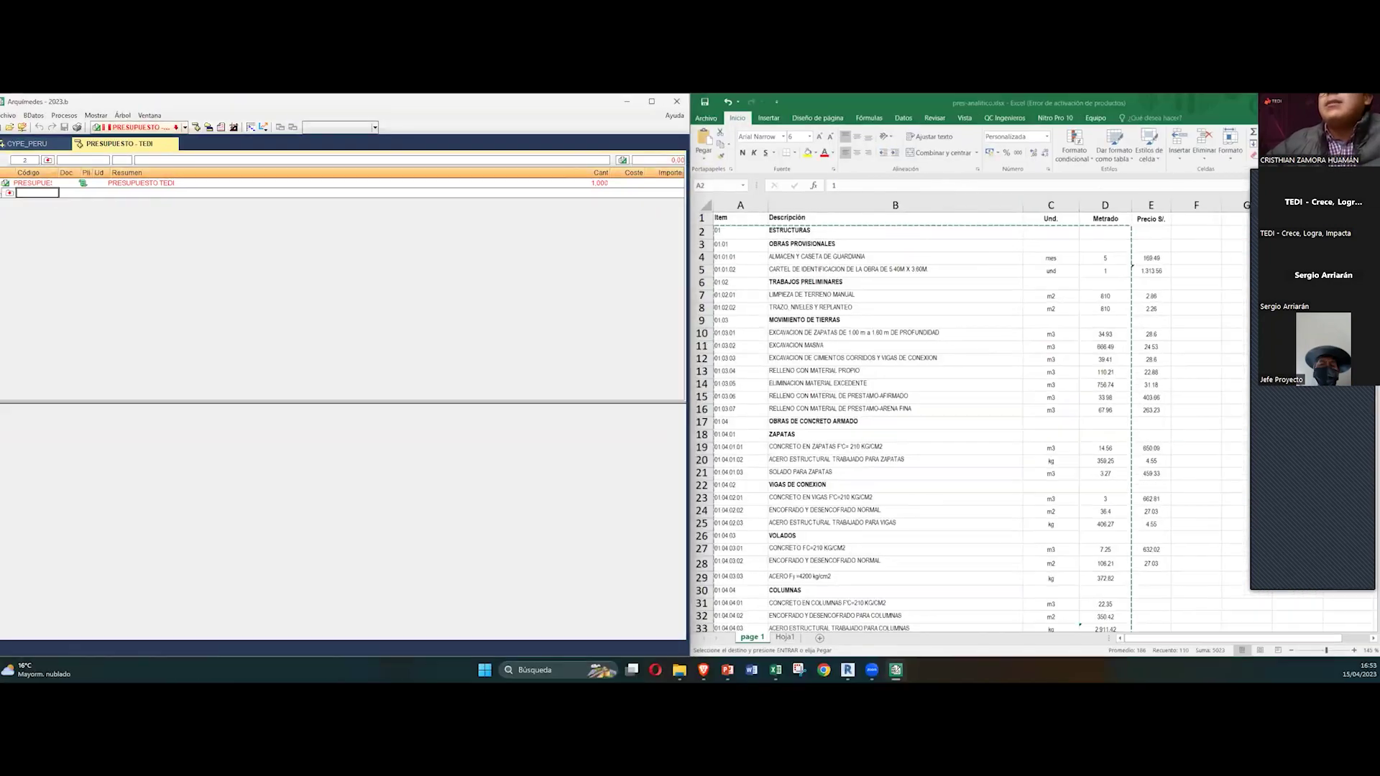
pyautogui.rightClick(29, 192)
pyautogui.press('Escape')
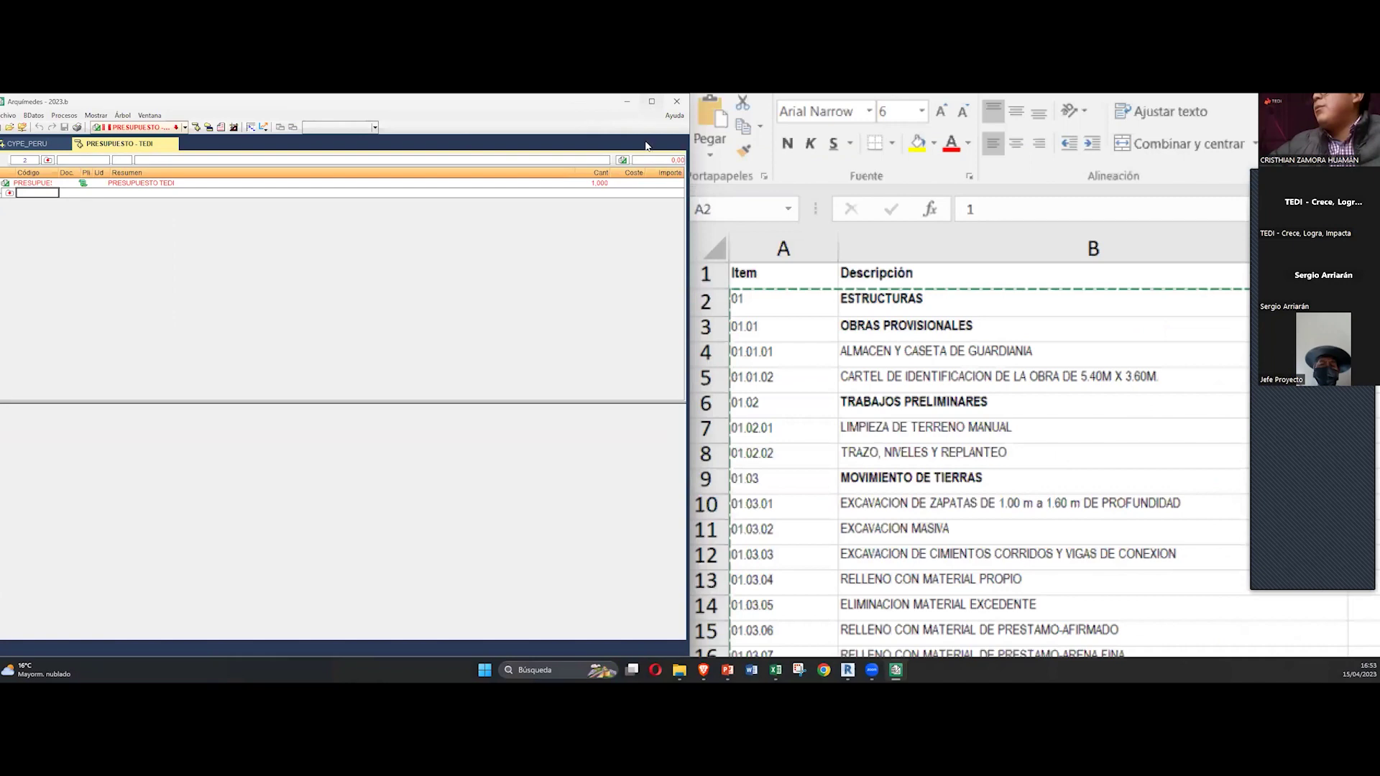
# Step: Maximize the Arquímedes window and start the import from CSV format on the empty line of the budget
pyautogui.click(651, 102)
pyautogui.rightClick(21, 189)
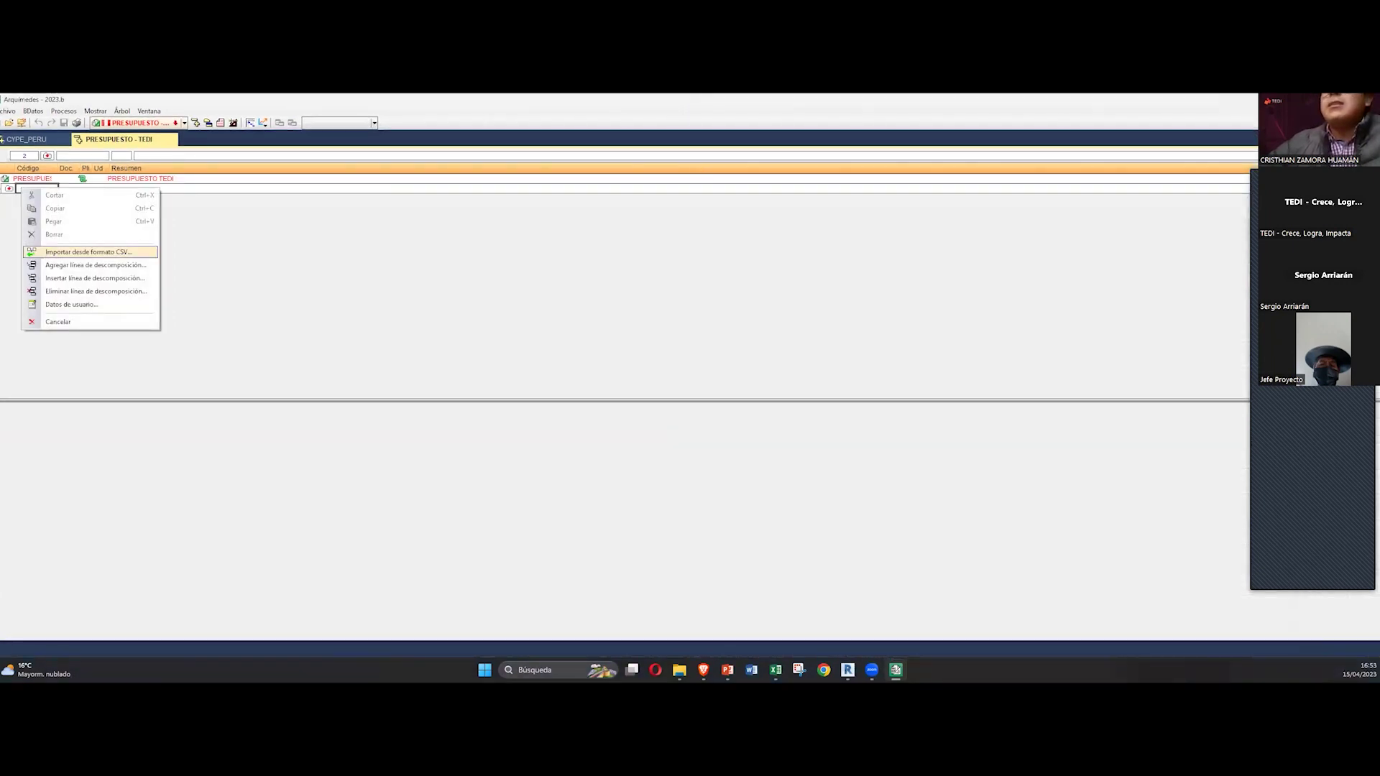
pyautogui.click(87, 251)
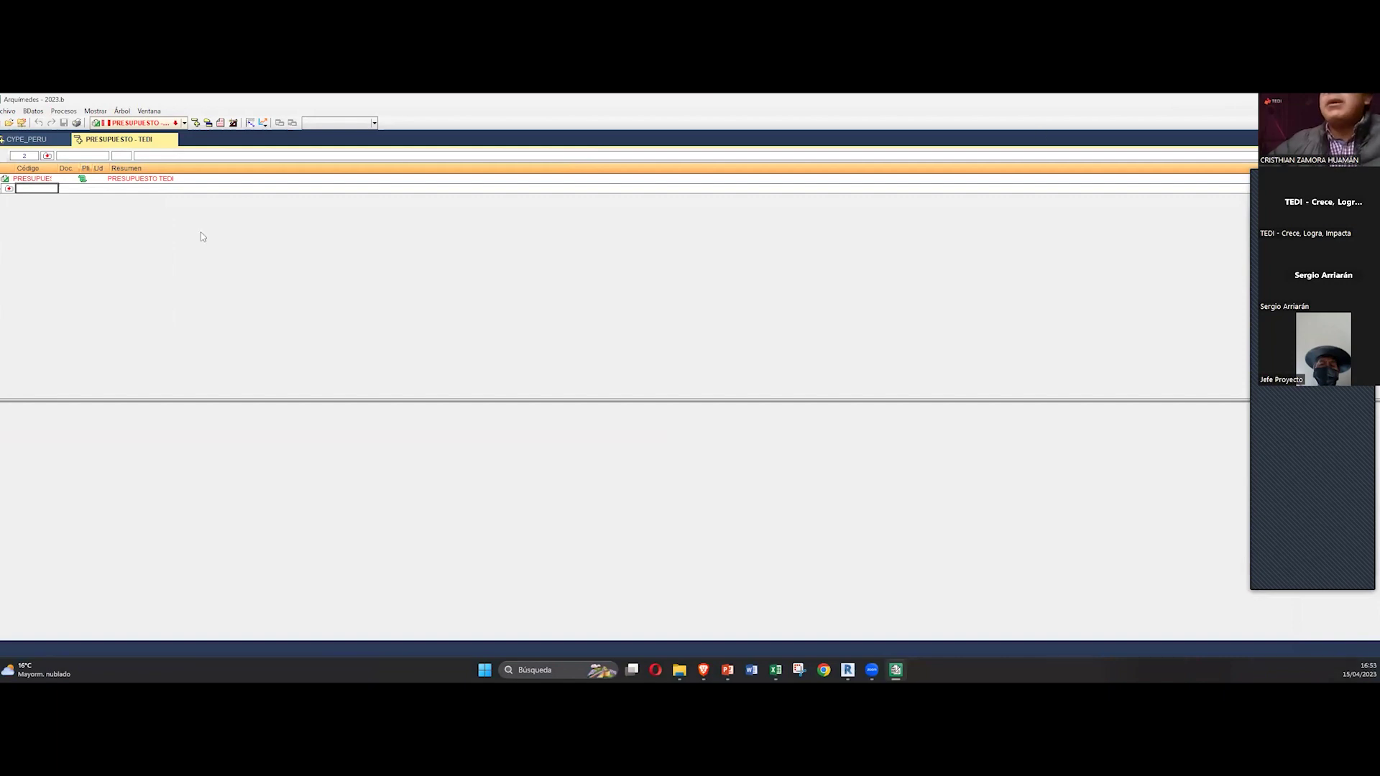
pyautogui.rightClick(48, 188)
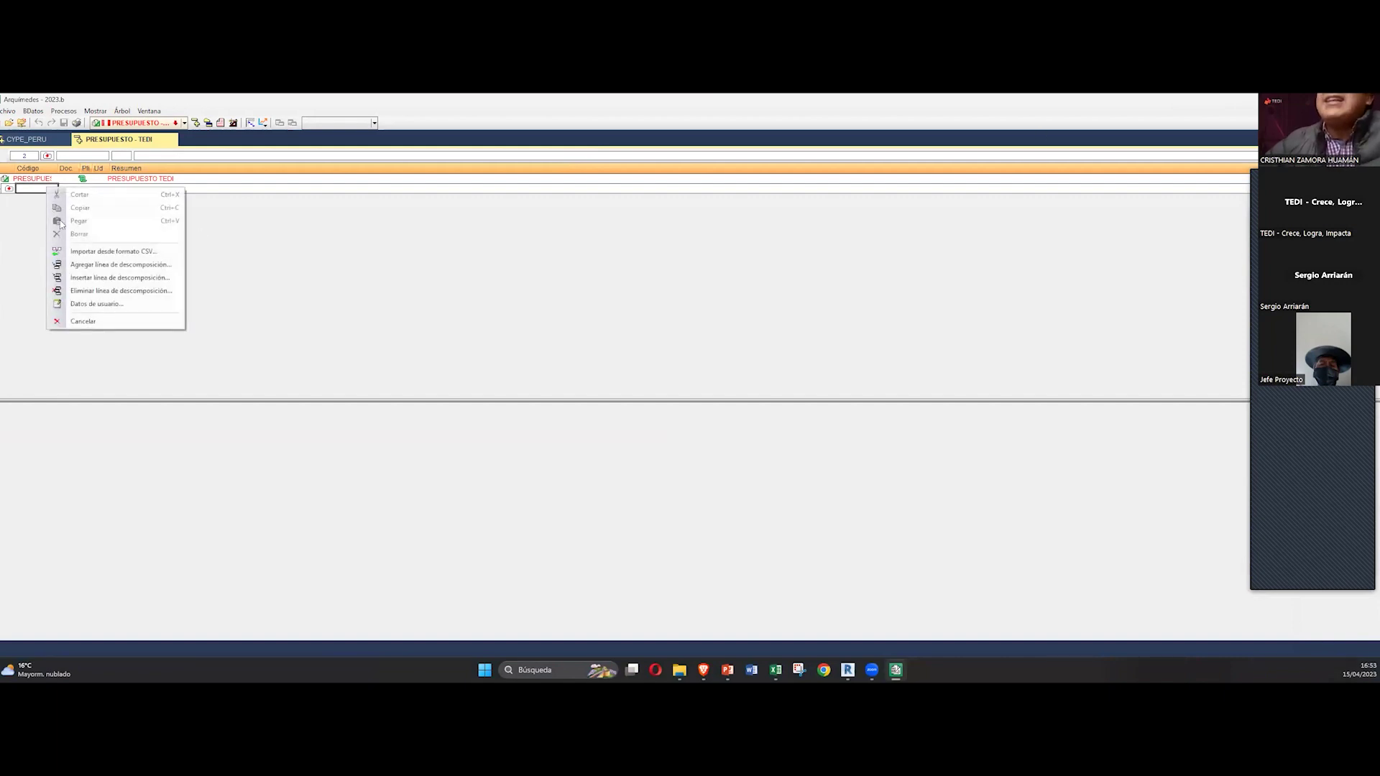
pyautogui.click(173, 253)
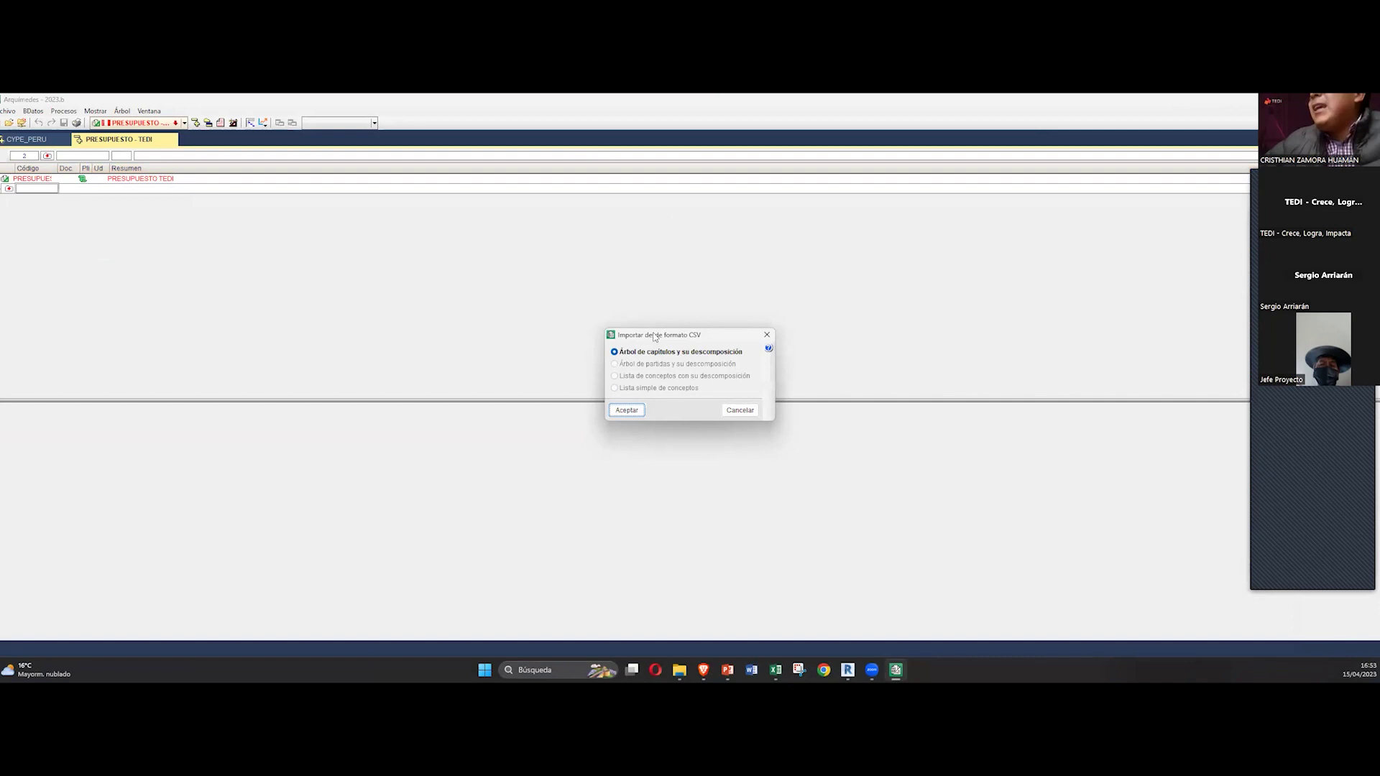
# Step: Import as Árbol de capítulos y su descomposición, using the clipboard in spreadsheet format as the data source
pyautogui.moveTo(655, 338); pyautogui.dragTo(399, 255)
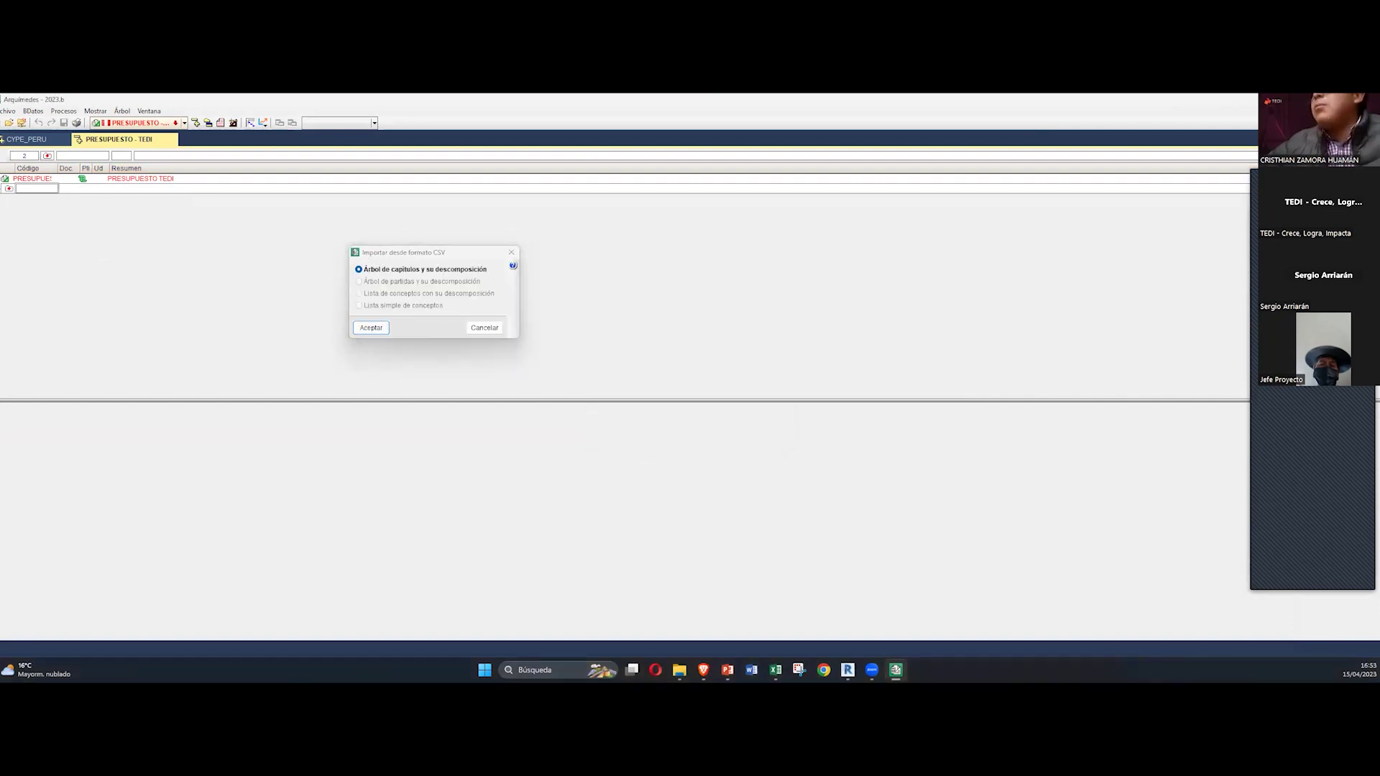
pyautogui.click(422, 281)
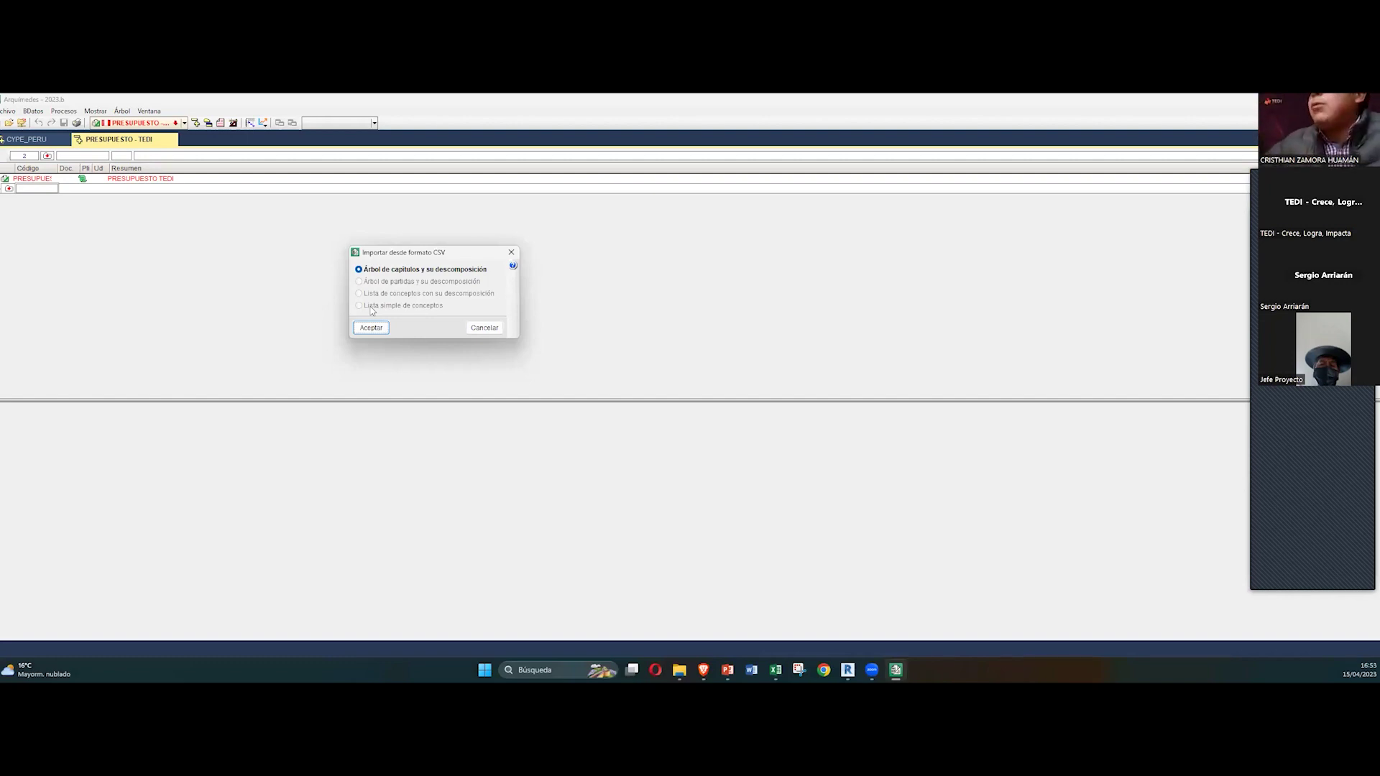
pyautogui.click(368, 328)
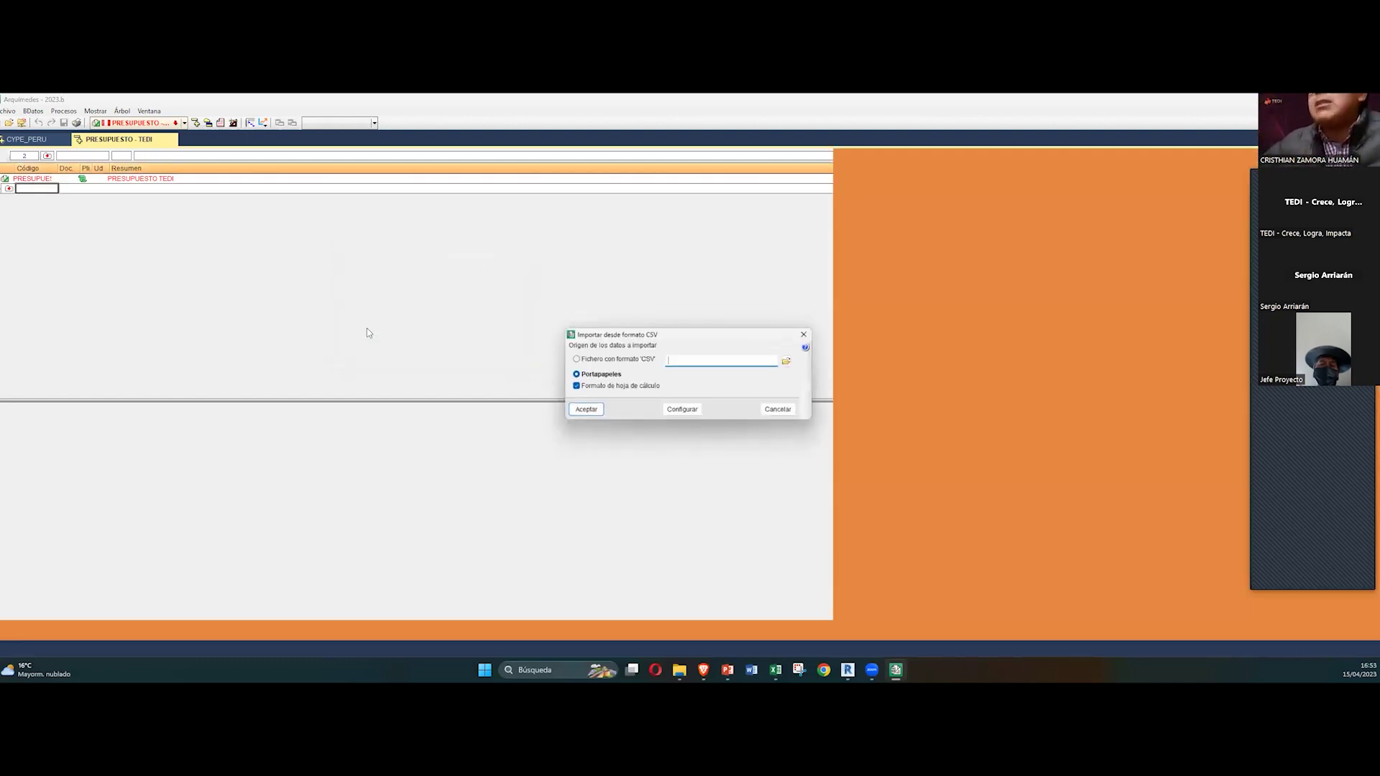
pyautogui.moveTo(686, 338); pyautogui.dragTo(393, 277)
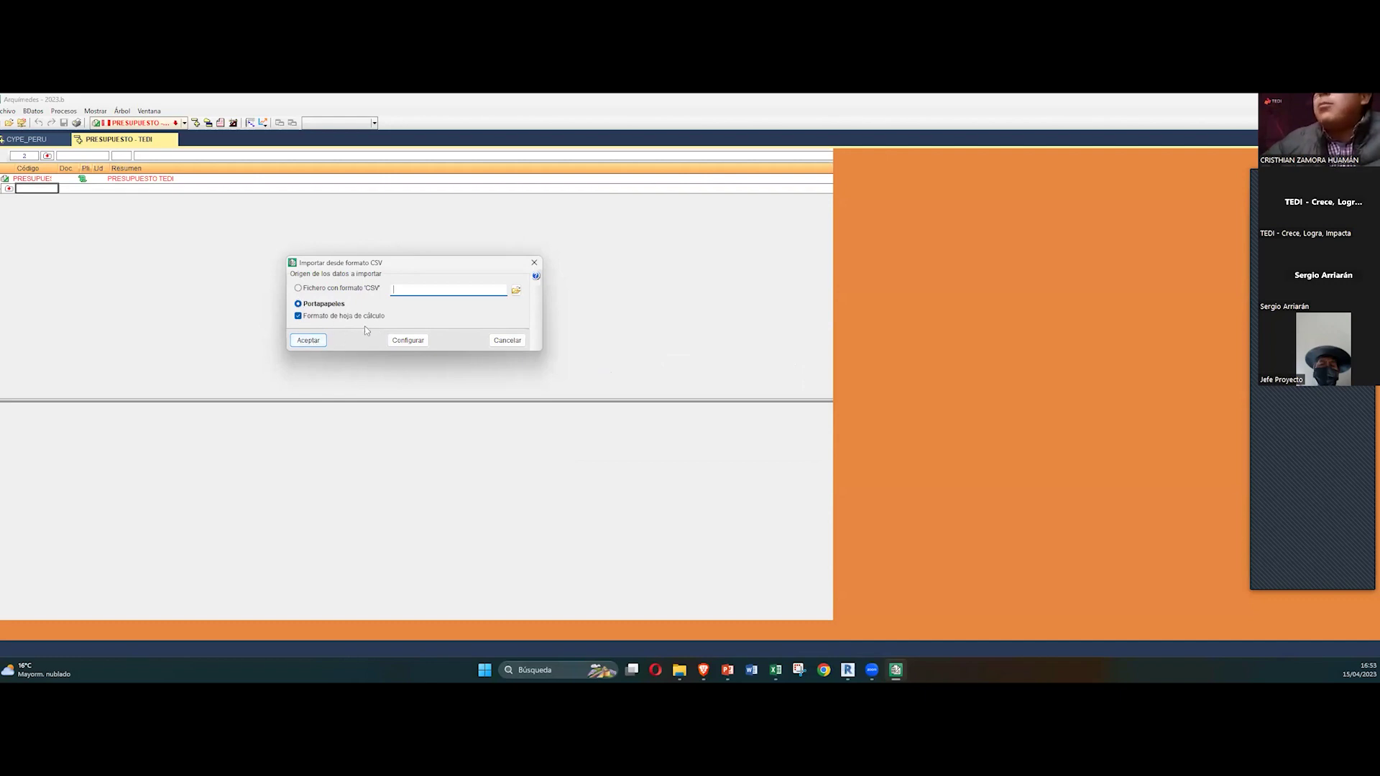
pyautogui.click(317, 344)
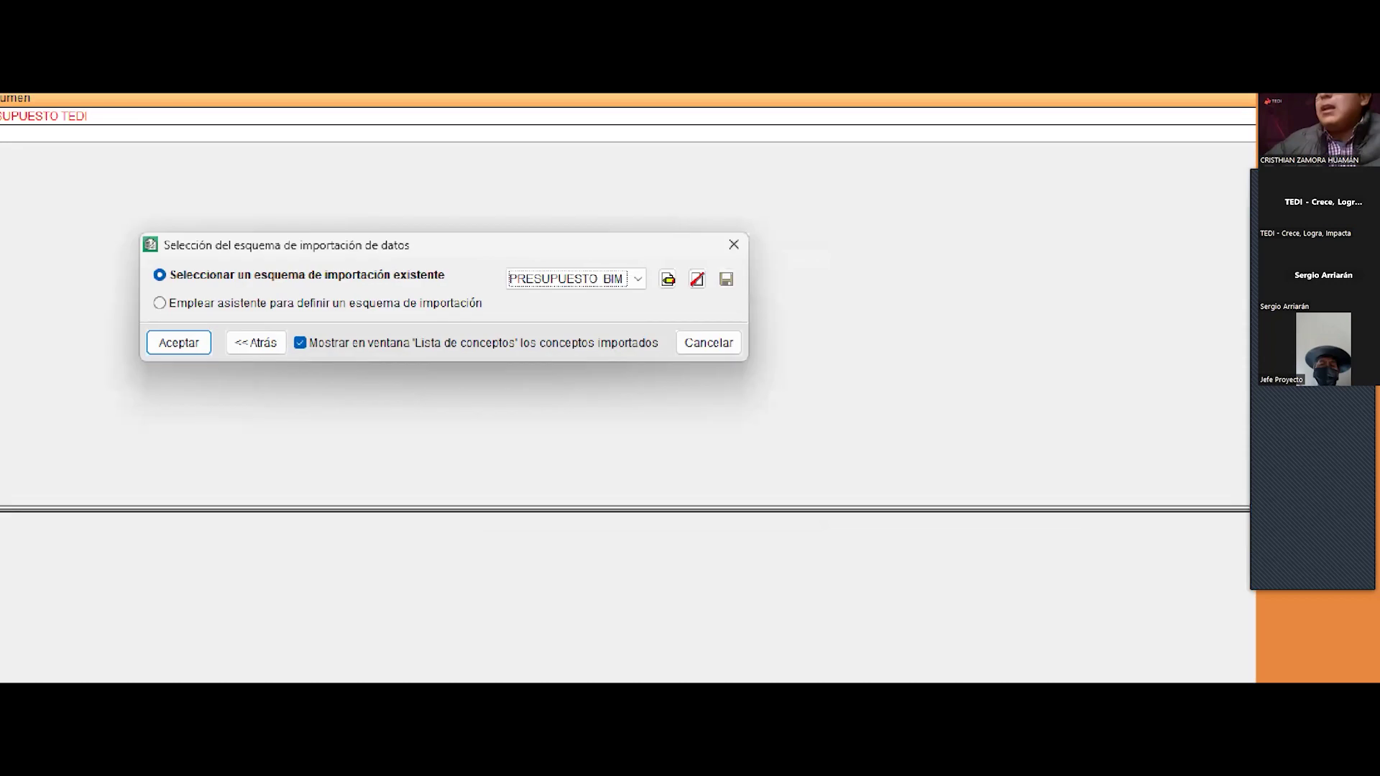
pyautogui.moveTo(207, 256)
pyautogui.mouseDown()
pyautogui.moveTo(189, 148)
pyautogui.moveTo(227, 158)
pyautogui.mouseUp()
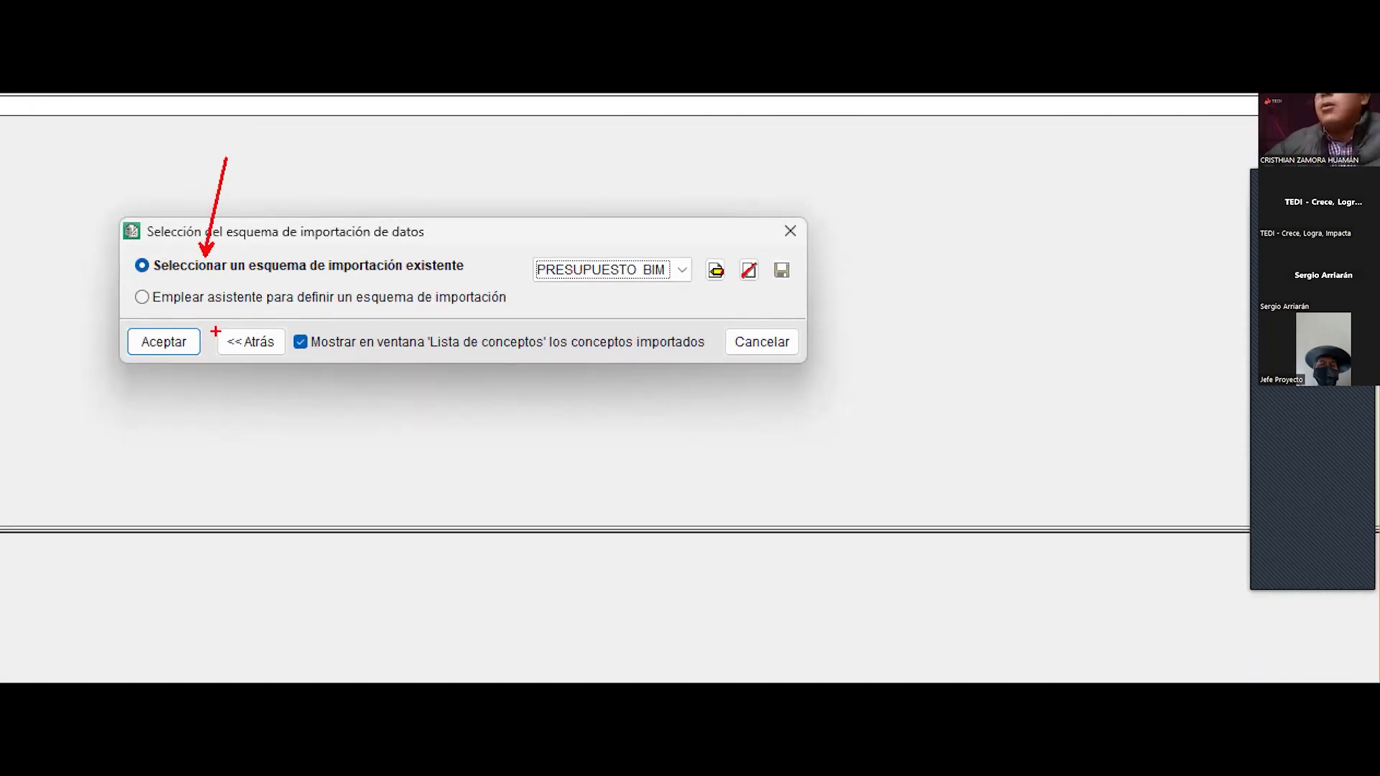
pyautogui.moveTo(167, 308); pyautogui.dragTo(194, 449)
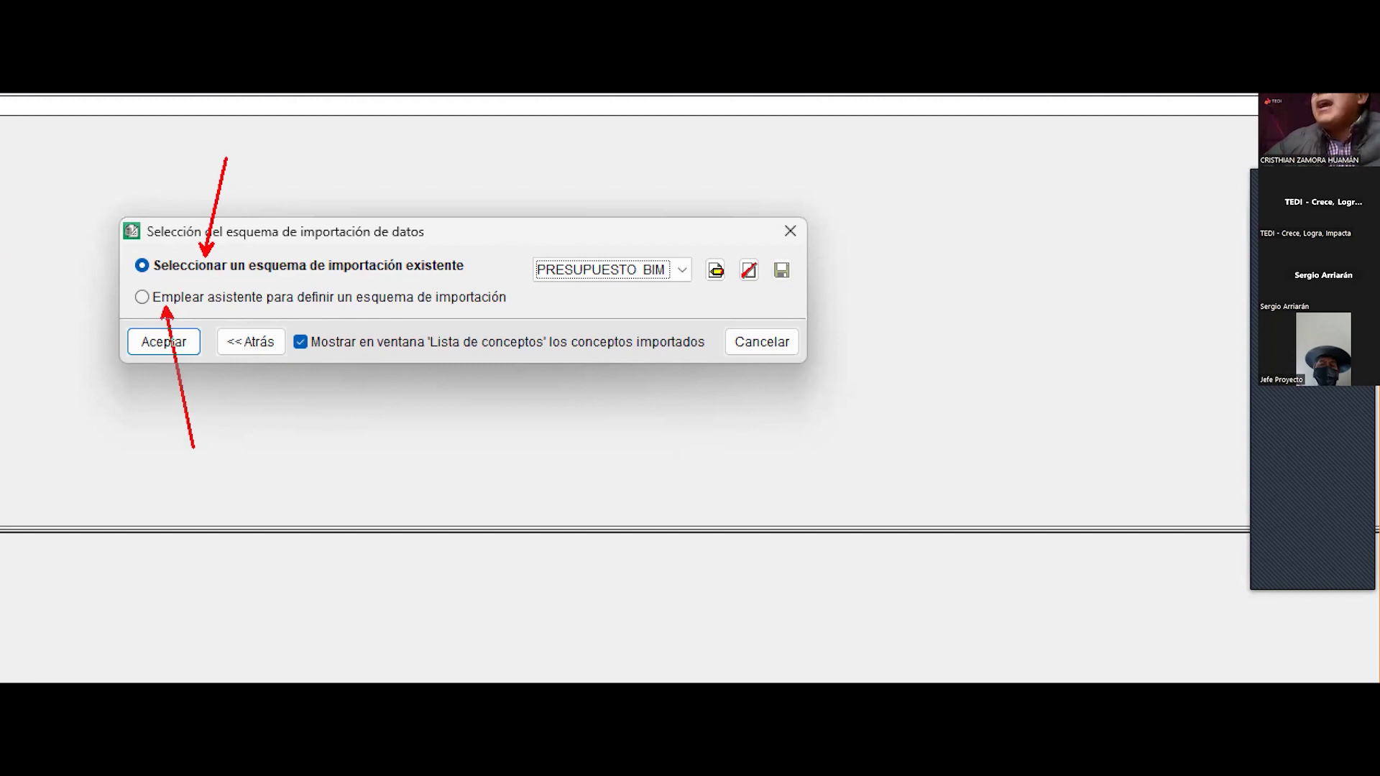
pyautogui.moveTo(128, 284); pyautogui.dragTo(446, 340)
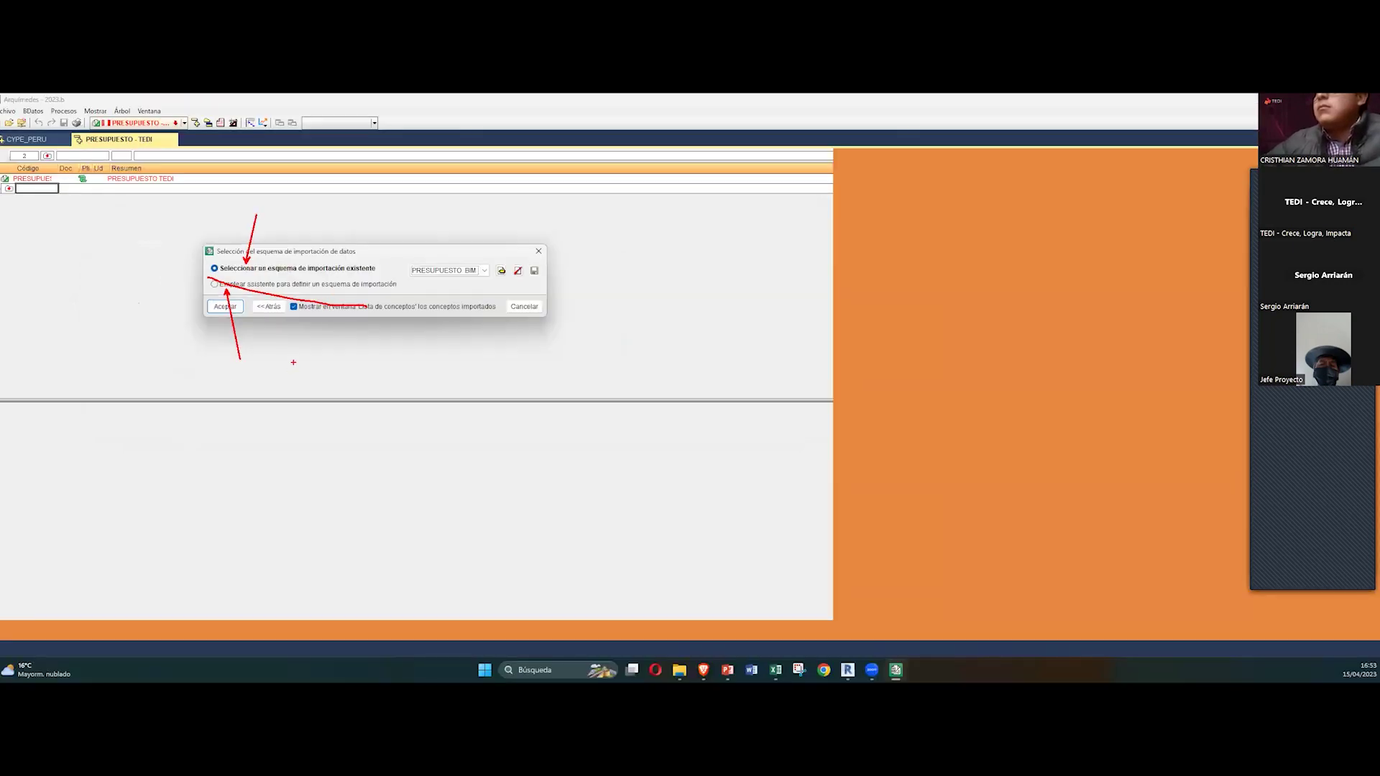
pyautogui.moveTo(276, 317); pyautogui.dragTo(278, 336)
pyautogui.moveTo(215, 274); pyautogui.dragTo(298, 274)
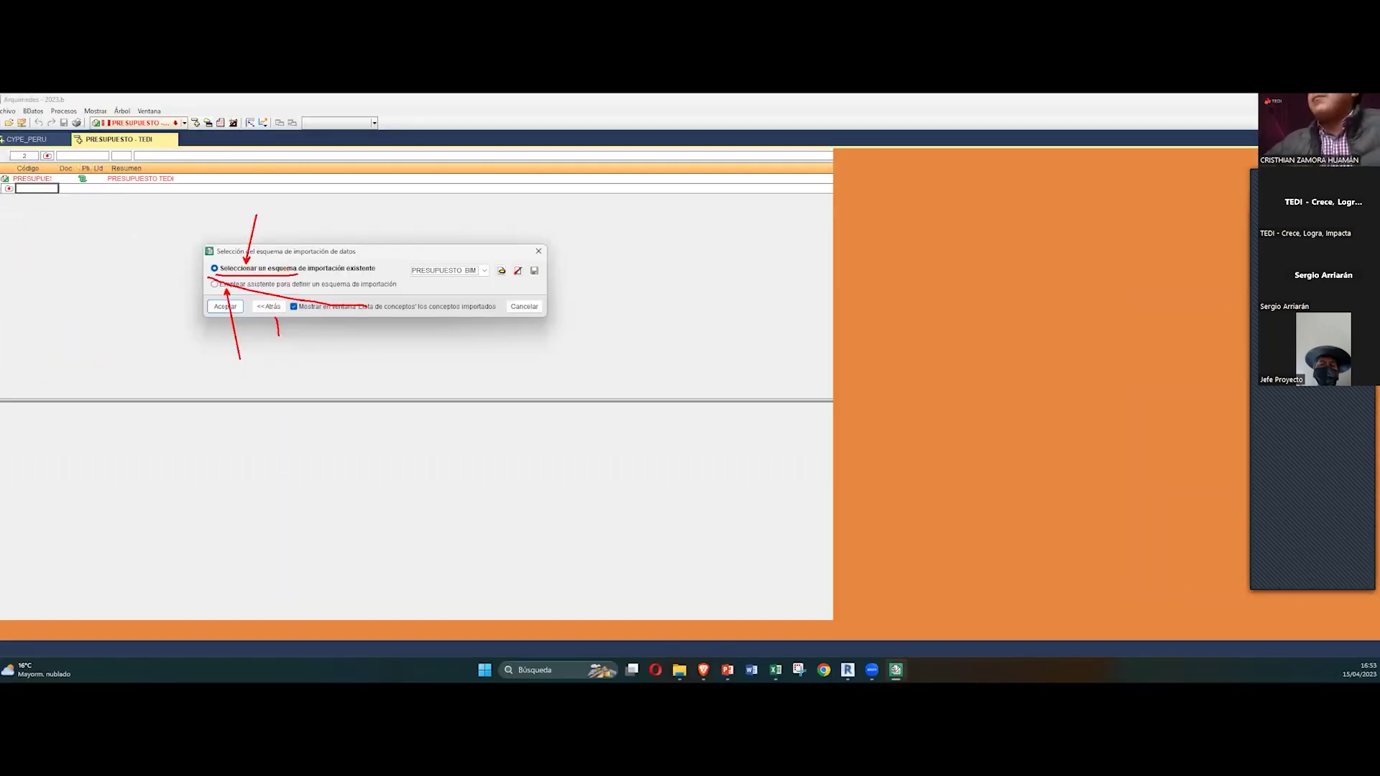
pyautogui.moveTo(111, 241)
pyautogui.mouseDown()
pyautogui.moveTo(168, 240)
pyautogui.moveTo(421, 374)
pyautogui.mouseUp()
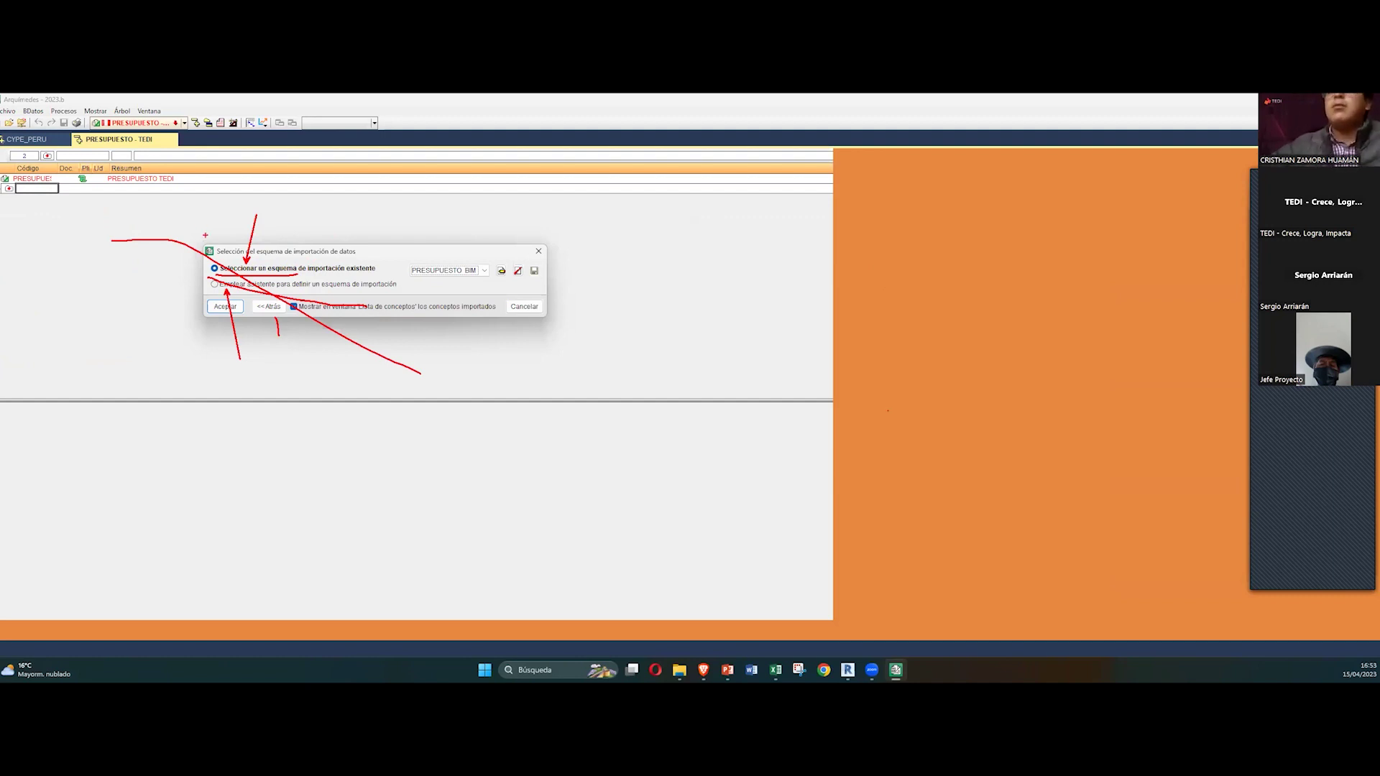
pyautogui.moveTo(127, 288); pyautogui.dragTo(167, 275)
pyautogui.moveTo(200, 213); pyautogui.dragTo(238, 278)
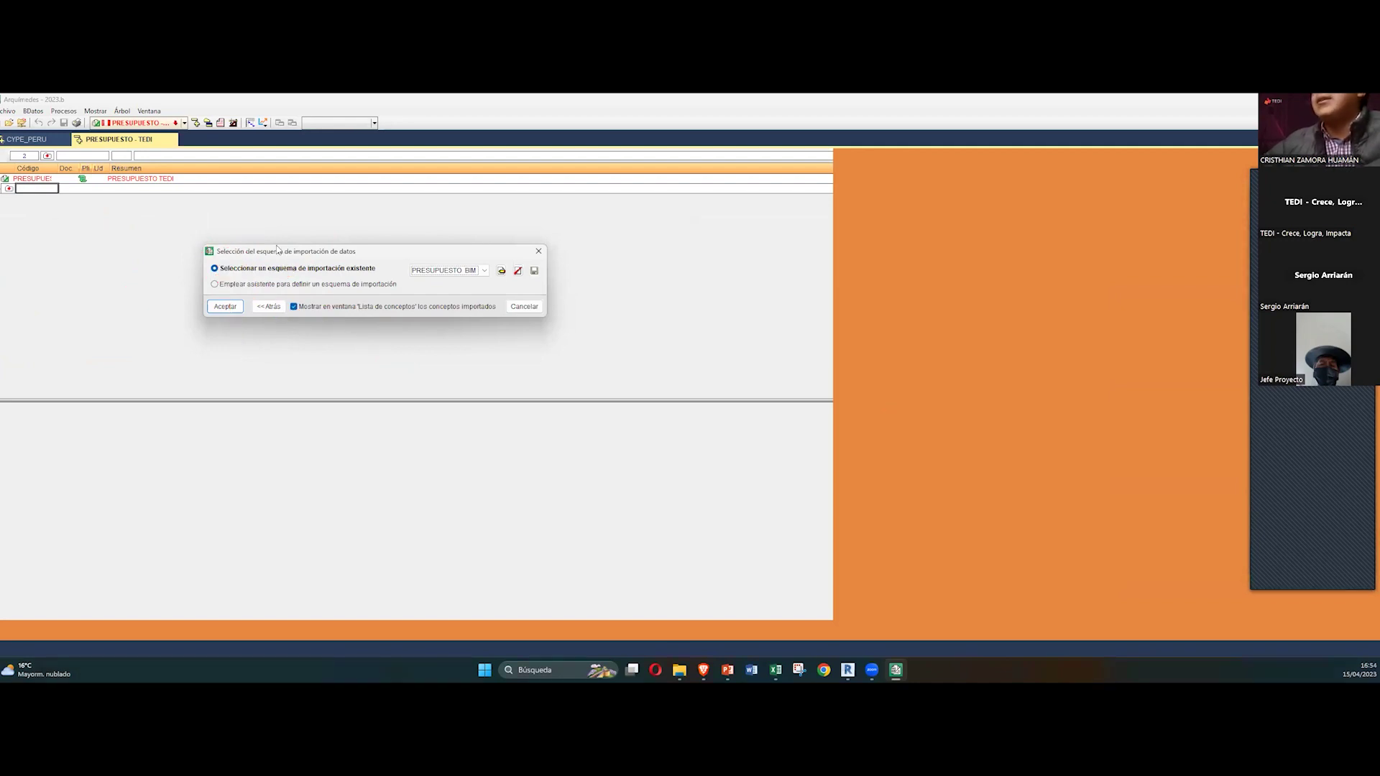
# Step: Choose to define the import scheme with the assistant instead of the existing PRESUPUESTO BIM scheme, and accept
pyautogui.moveTo(282, 251); pyautogui.dragTo(208, 228)
pyautogui.hotkey('ctrl', '1')
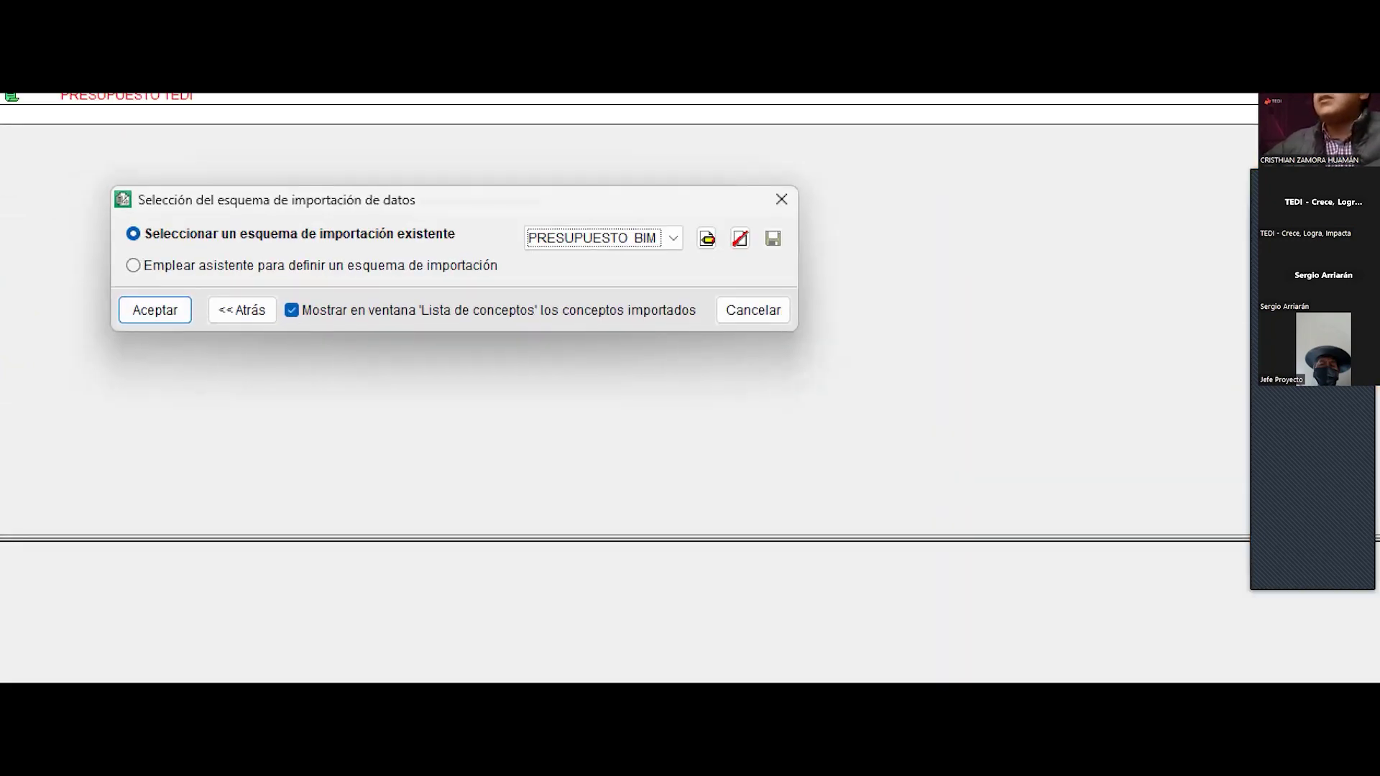
pyautogui.moveTo(130, 250)
pyautogui.keyDown('ctrl'); pyautogui.mouseDown()
pyautogui.moveTo(152, 273)
pyautogui.moveTo(349, 273)
pyautogui.mouseUp(); pyautogui.keyUp('ctrl')
pyautogui.keyDown('ctrl'); pyautogui.moveTo(508, 291); pyautogui.dragTo(526, 294); pyautogui.keyUp('ctrl')
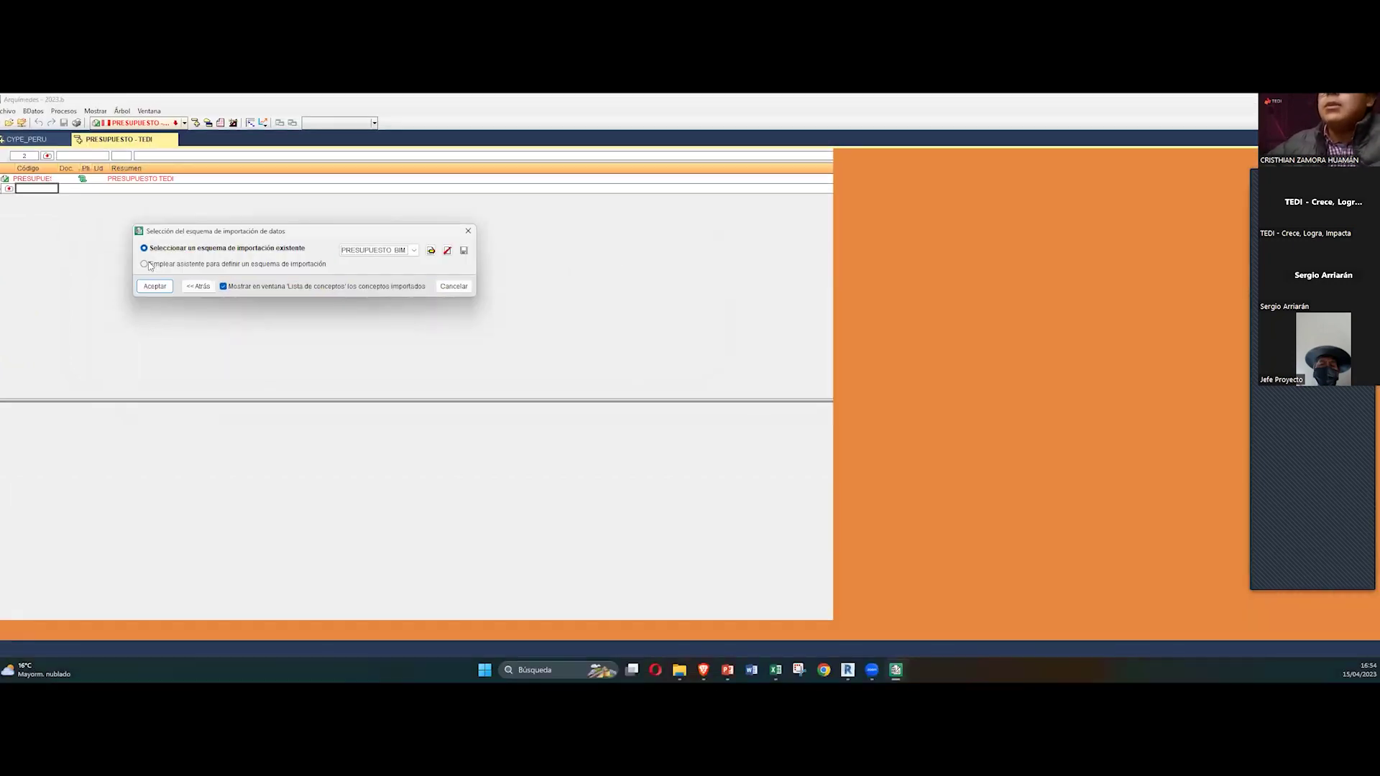
pyautogui.click(157, 274)
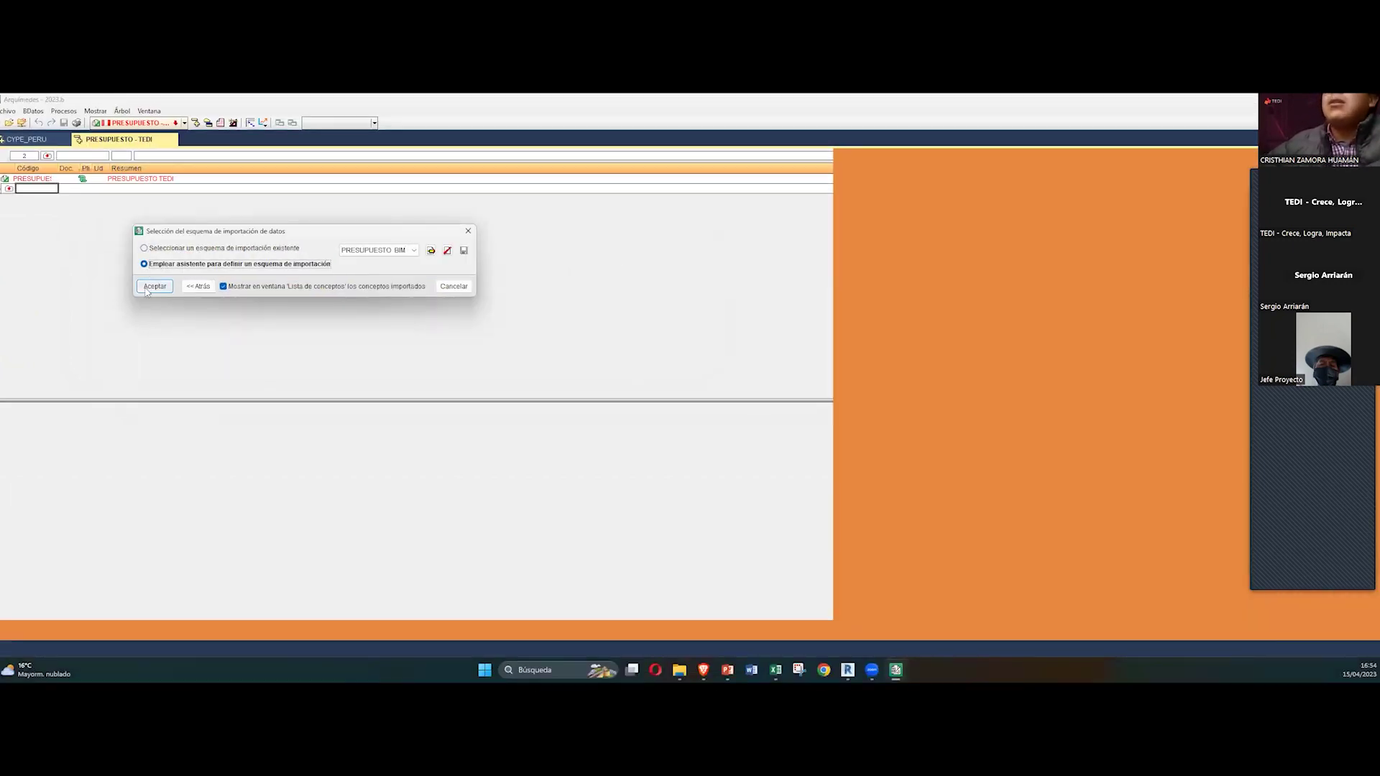
pyautogui.click(154, 286)
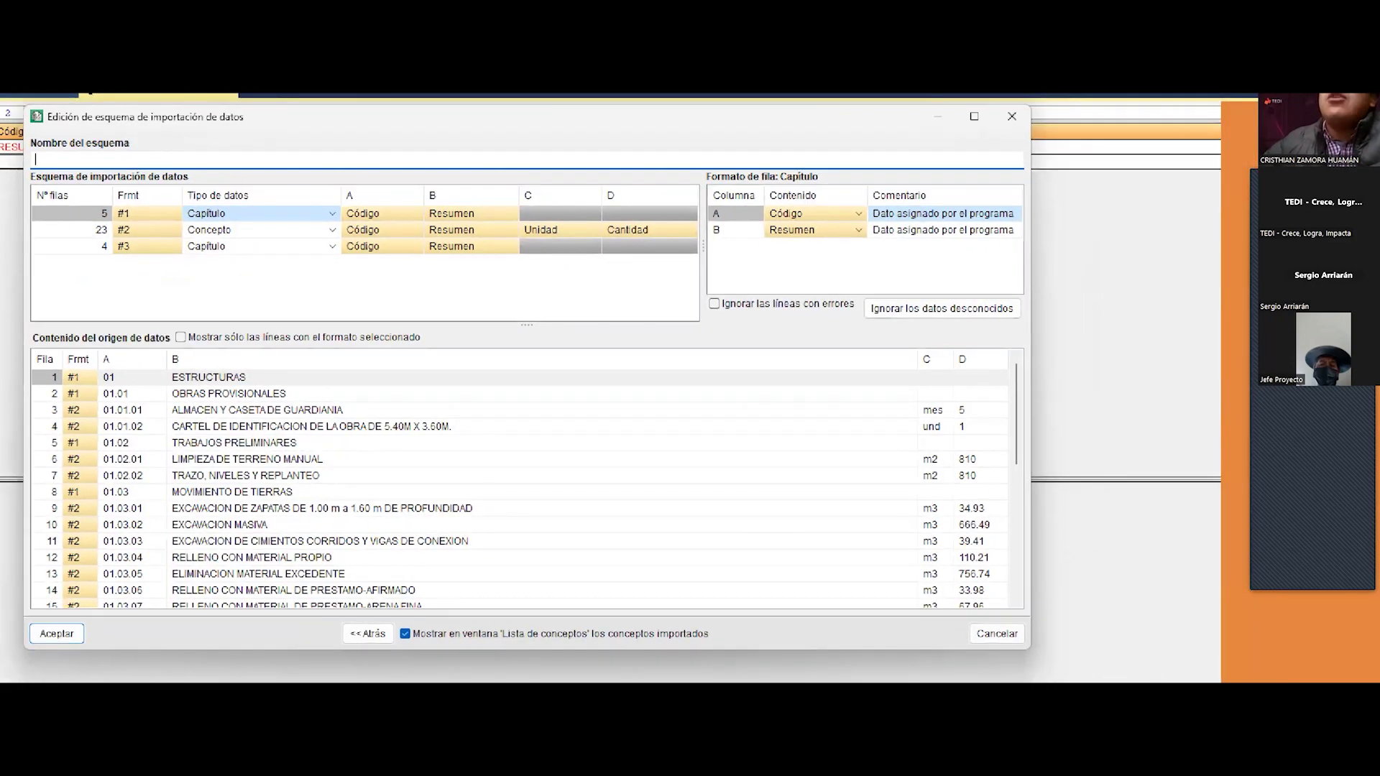
# Step: Examine the scheme name field, the data type assigned to formats #1, #2 and #3, and the option to filter lines by format
pyautogui.moveTo(72, 150); pyautogui.dragTo(138, 104)
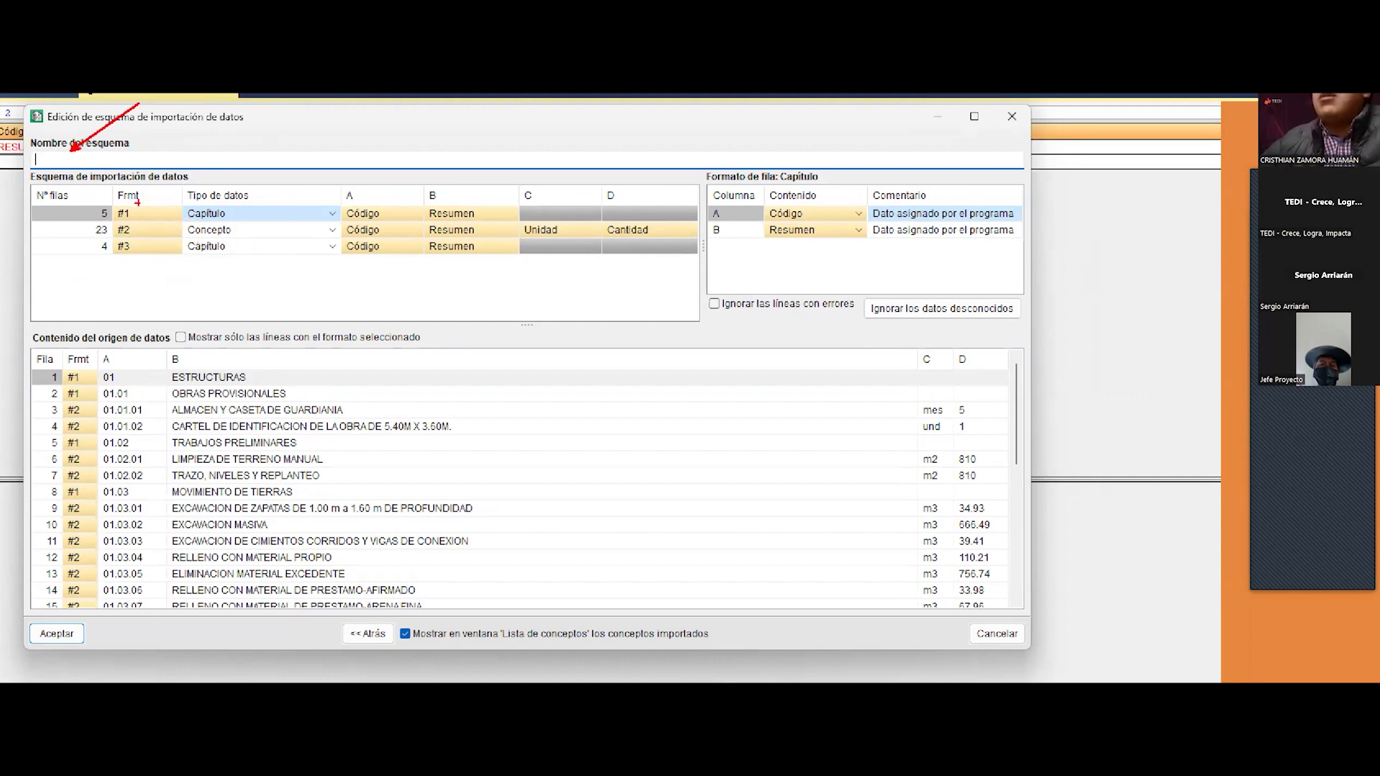
pyautogui.moveTo(222, 212); pyautogui.dragTo(290, 156)
pyautogui.moveTo(242, 232)
pyautogui.mouseDown()
pyautogui.moveTo(281, 235)
pyautogui.moveTo(237, 263)
pyautogui.moveTo(300, 330)
pyautogui.mouseUp()
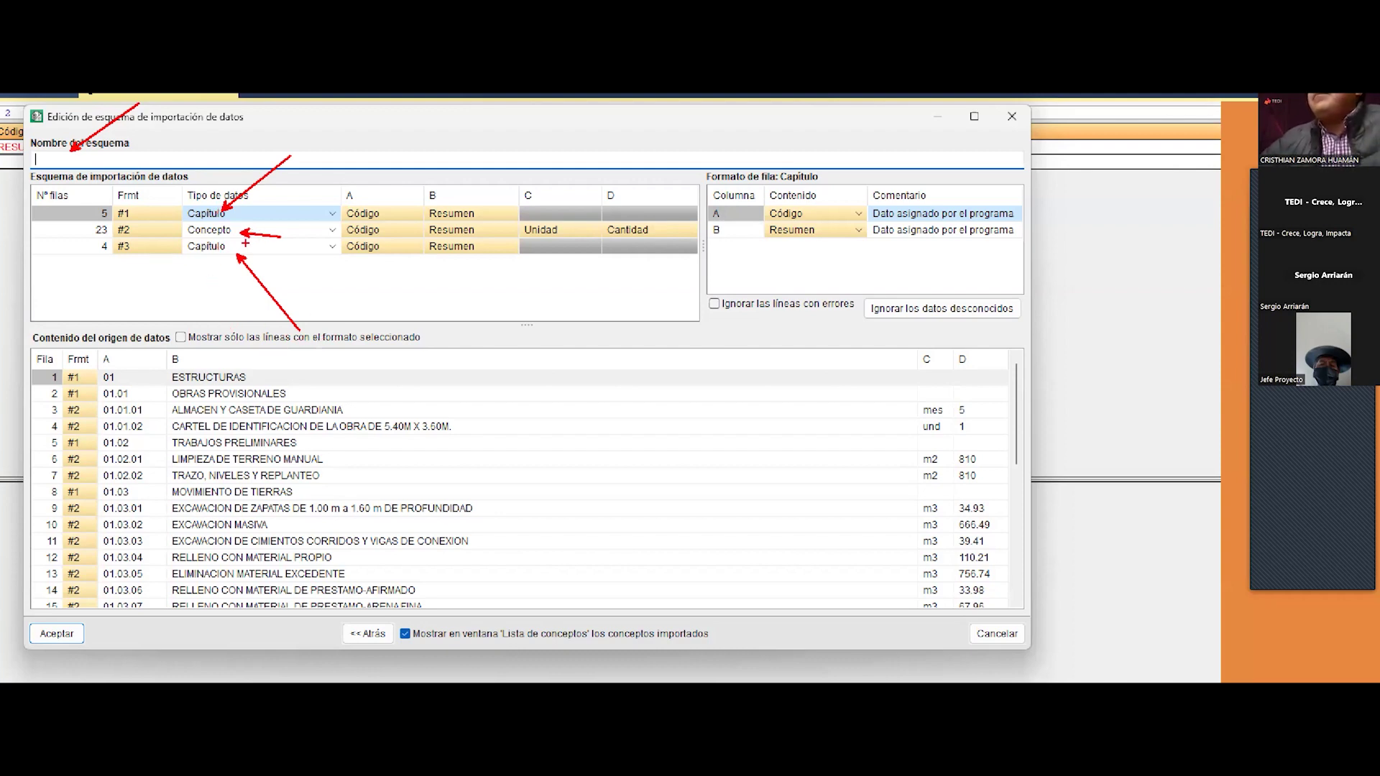
pyautogui.press('Escape')
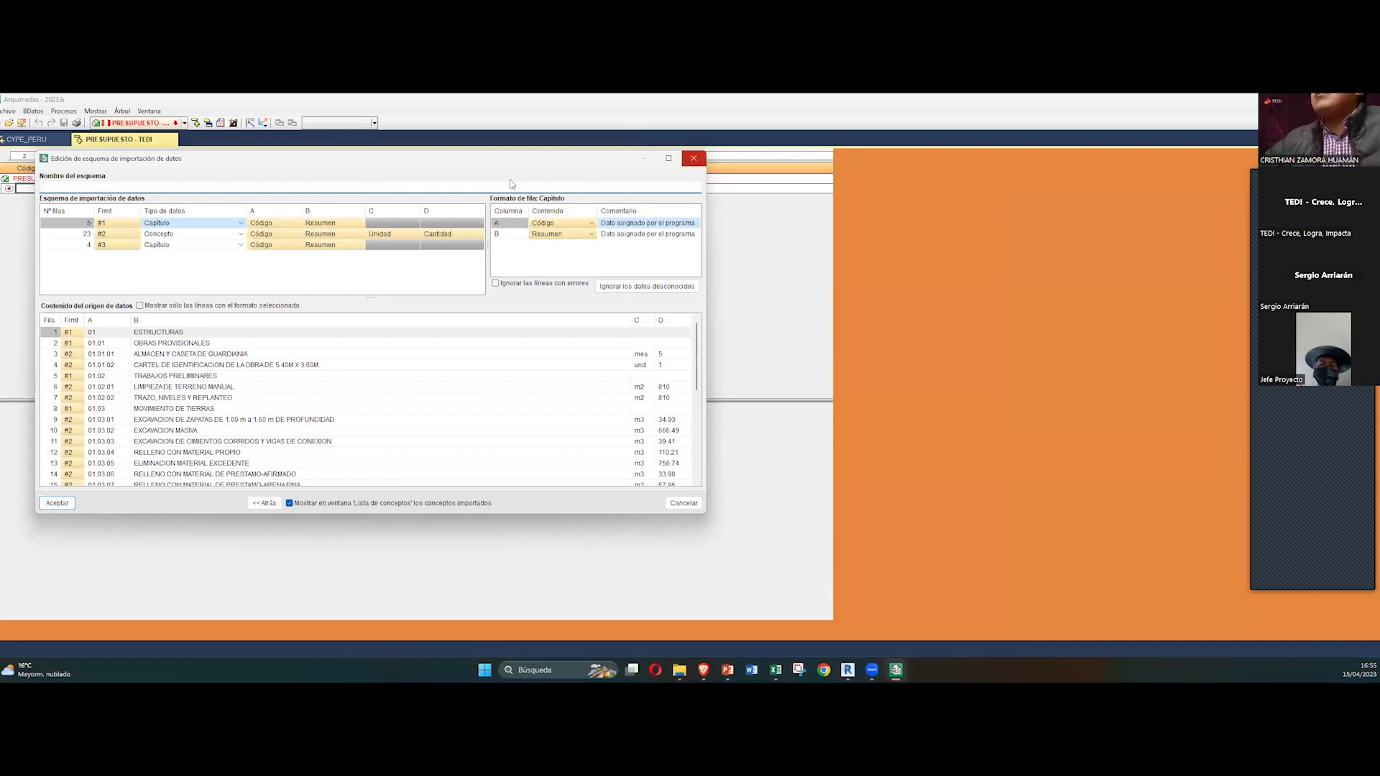
pyautogui.click(144, 225)
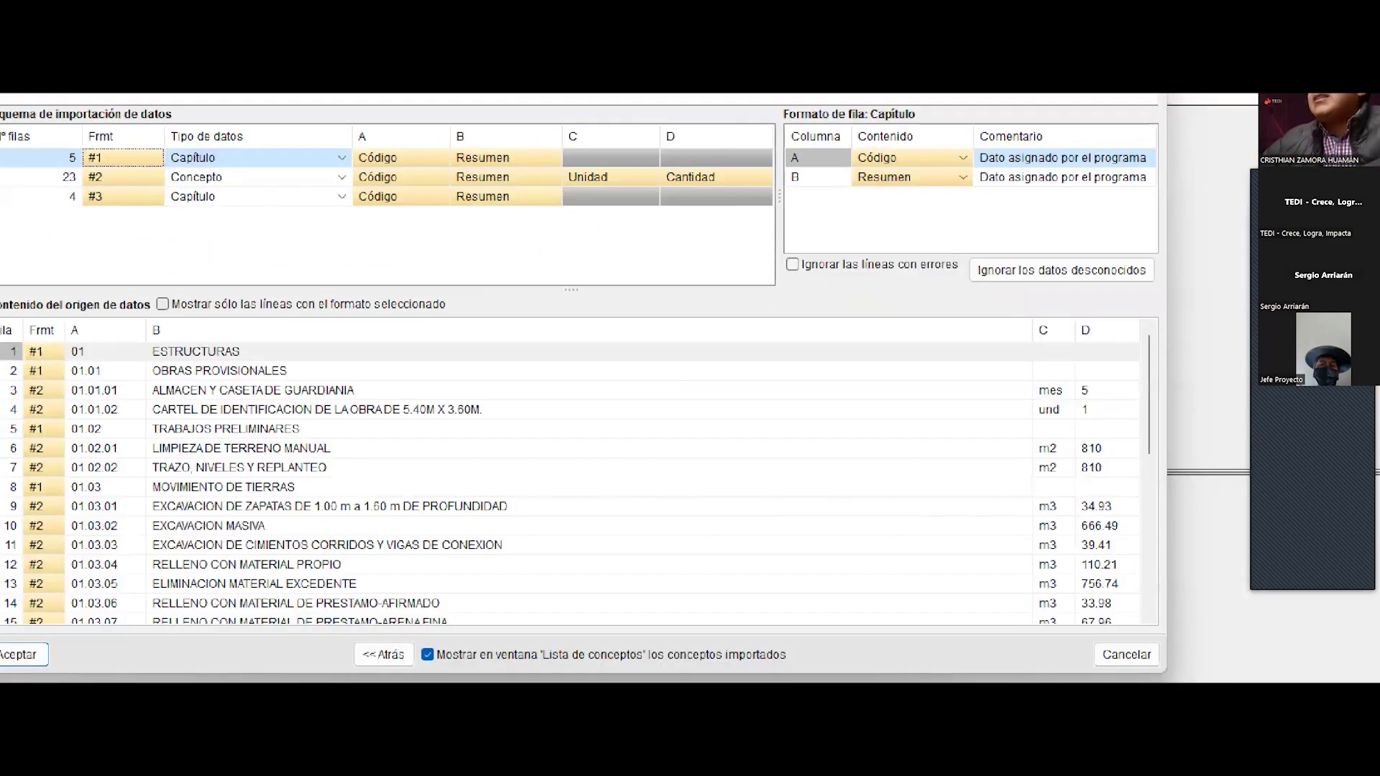
pyautogui.moveTo(147, 284)
pyautogui.keyDown('ctrl'); pyautogui.mouseDown()
pyautogui.moveTo(516, 305)
pyautogui.moveTo(522, 323)
pyautogui.mouseUp(); pyautogui.keyUp('ctrl')
pyautogui.keyDown('ctrl'); pyautogui.keyDown('shift'); pyautogui.moveTo(224, 136); pyautogui.dragTo(341, 103); pyautogui.keyUp('shift'); pyautogui.keyUp('ctrl')
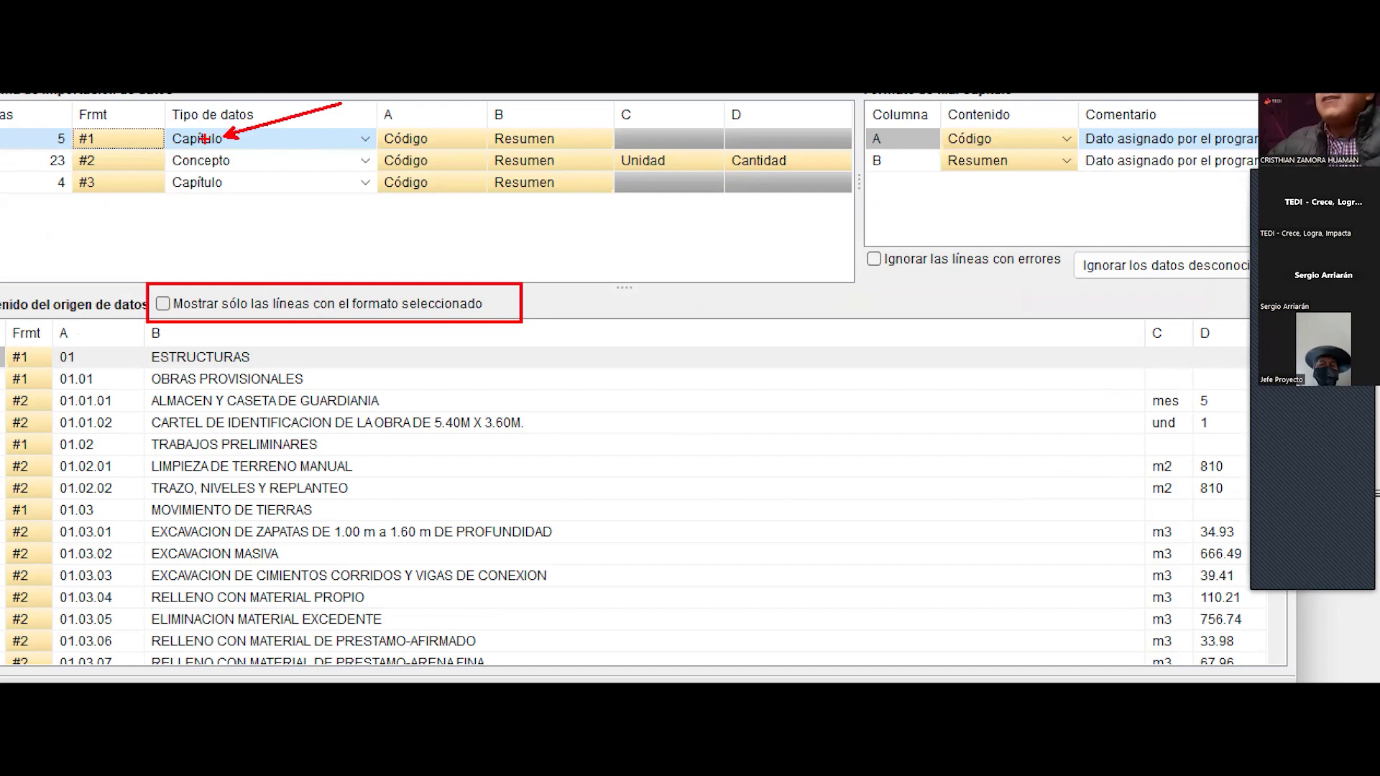
pyautogui.keyDown('ctrl'); pyautogui.keyDown('shift'); pyautogui.moveTo(234, 159); pyautogui.dragTo(305, 142); pyautogui.keyUp('shift'); pyautogui.keyUp('ctrl')
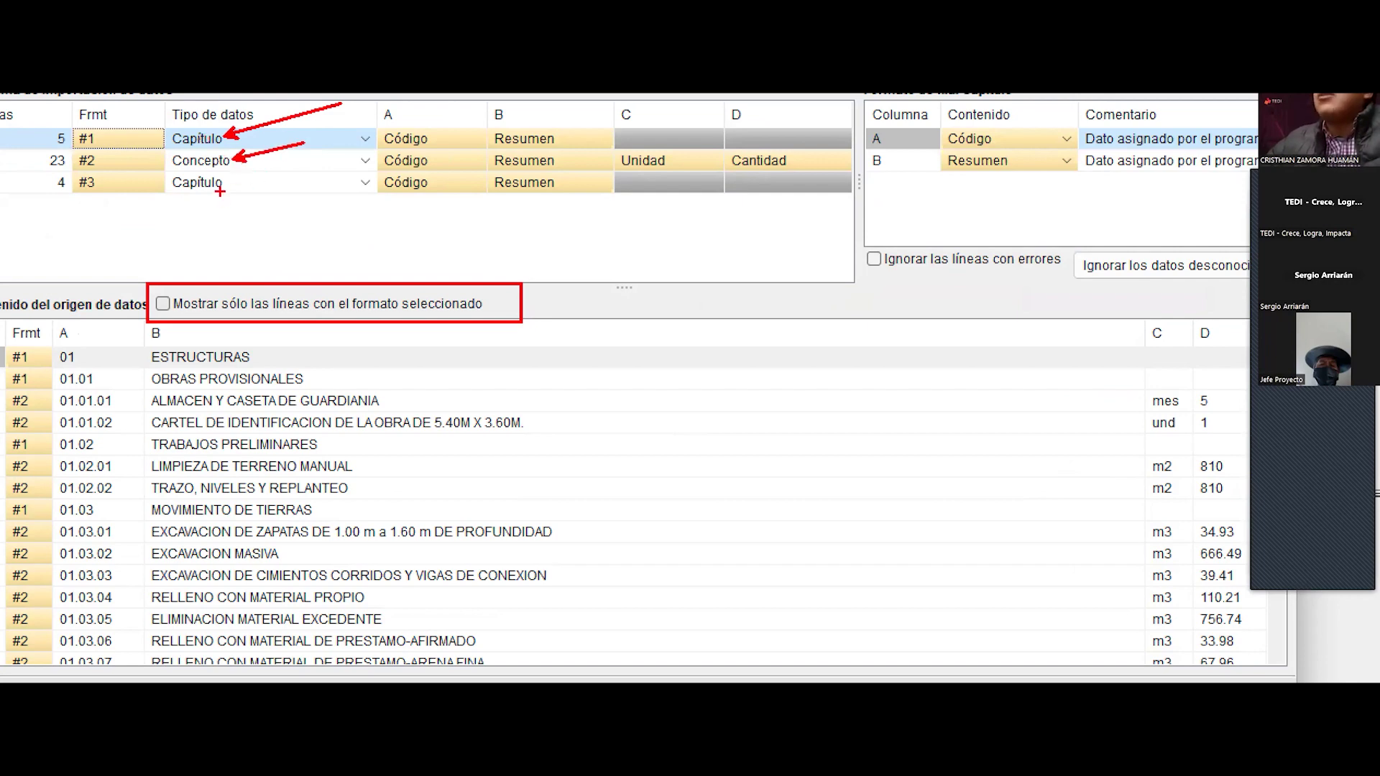
pyautogui.keyDown('ctrl'); pyautogui.keyDown('shift'); pyautogui.moveTo(225, 185); pyautogui.dragTo(286, 213); pyautogui.keyUp('shift'); pyautogui.keyUp('ctrl')
pyautogui.keyDown('ctrl'); pyautogui.keyDown('shift'); pyautogui.moveTo(84, 188); pyautogui.dragTo(84, 250); pyautogui.keyUp('shift'); pyautogui.keyUp('ctrl')
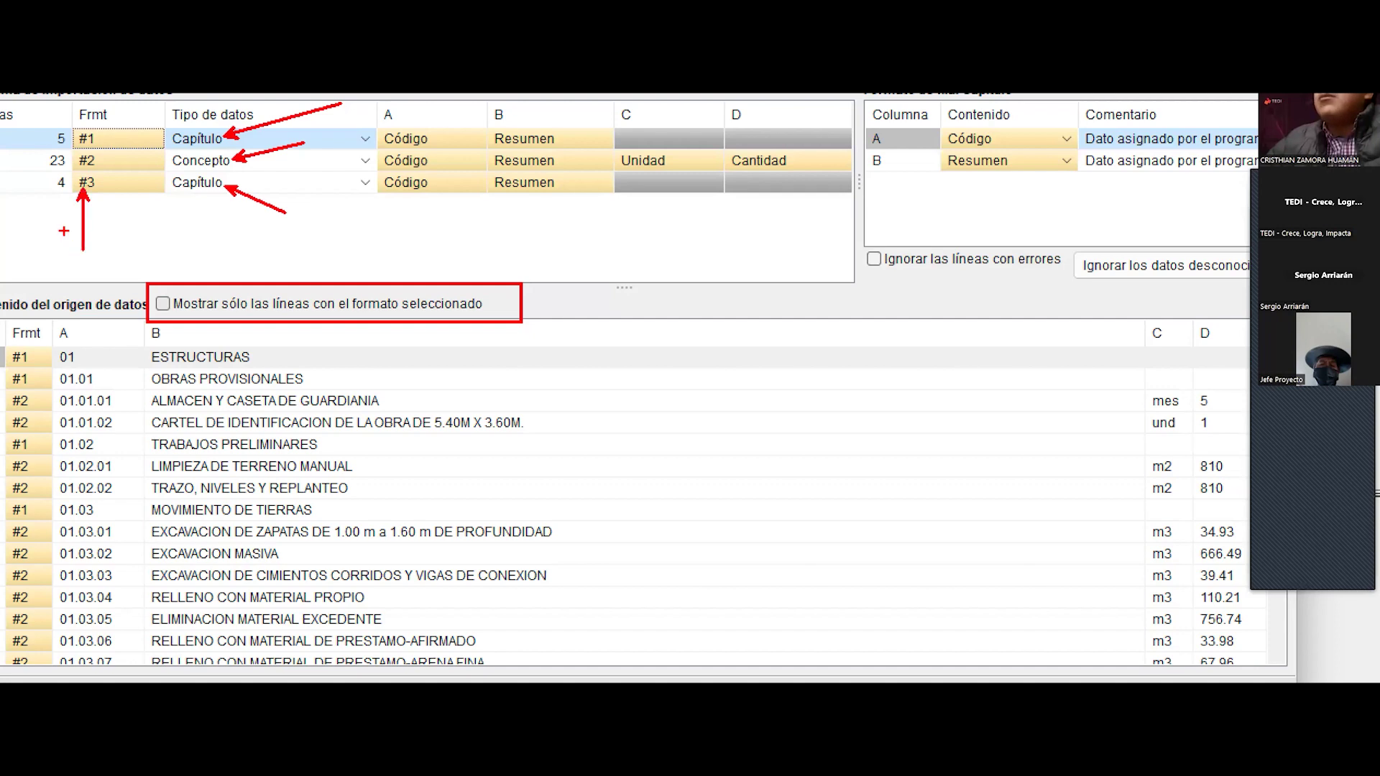
pyautogui.press('Escape')
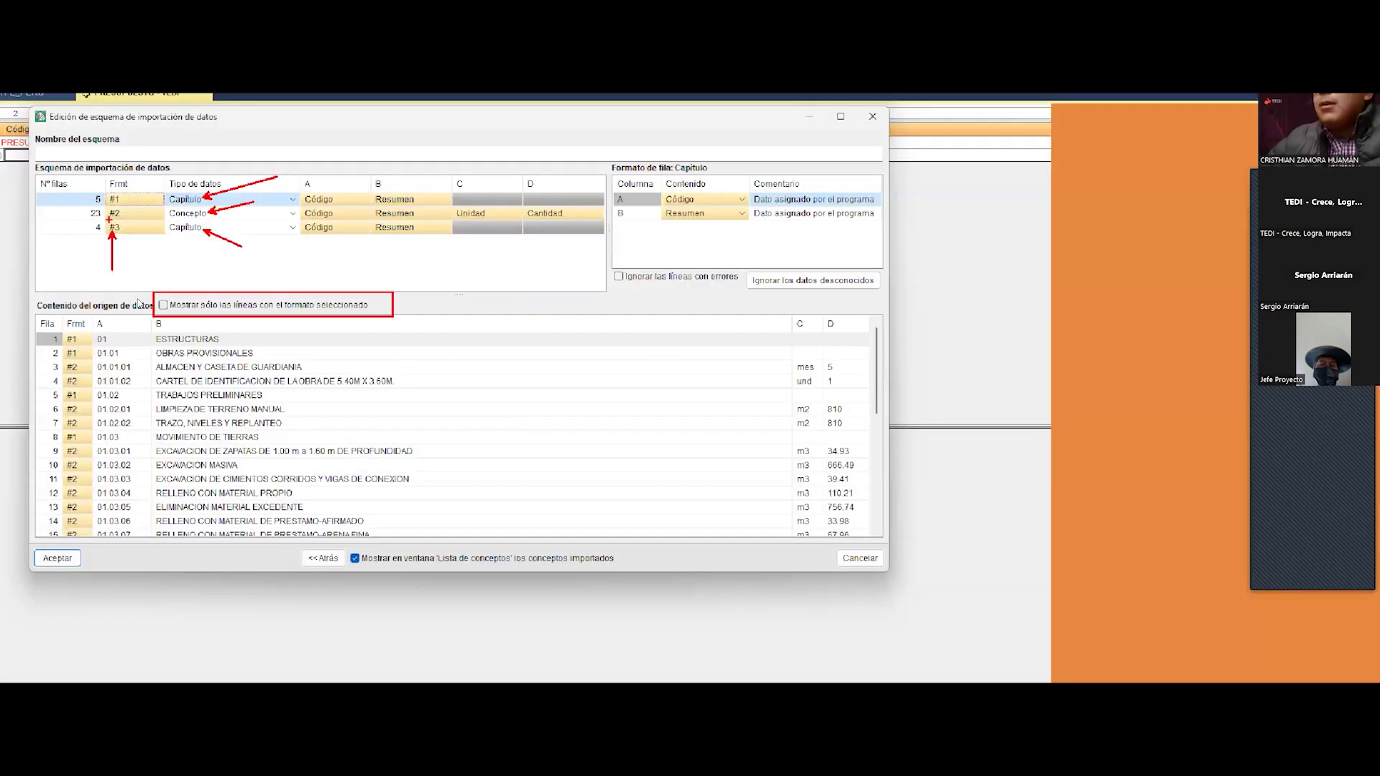
# Step: Show only the source lines with the selected format and check the code and summary columns of Capítulo format #1
pyautogui.click(139, 306)
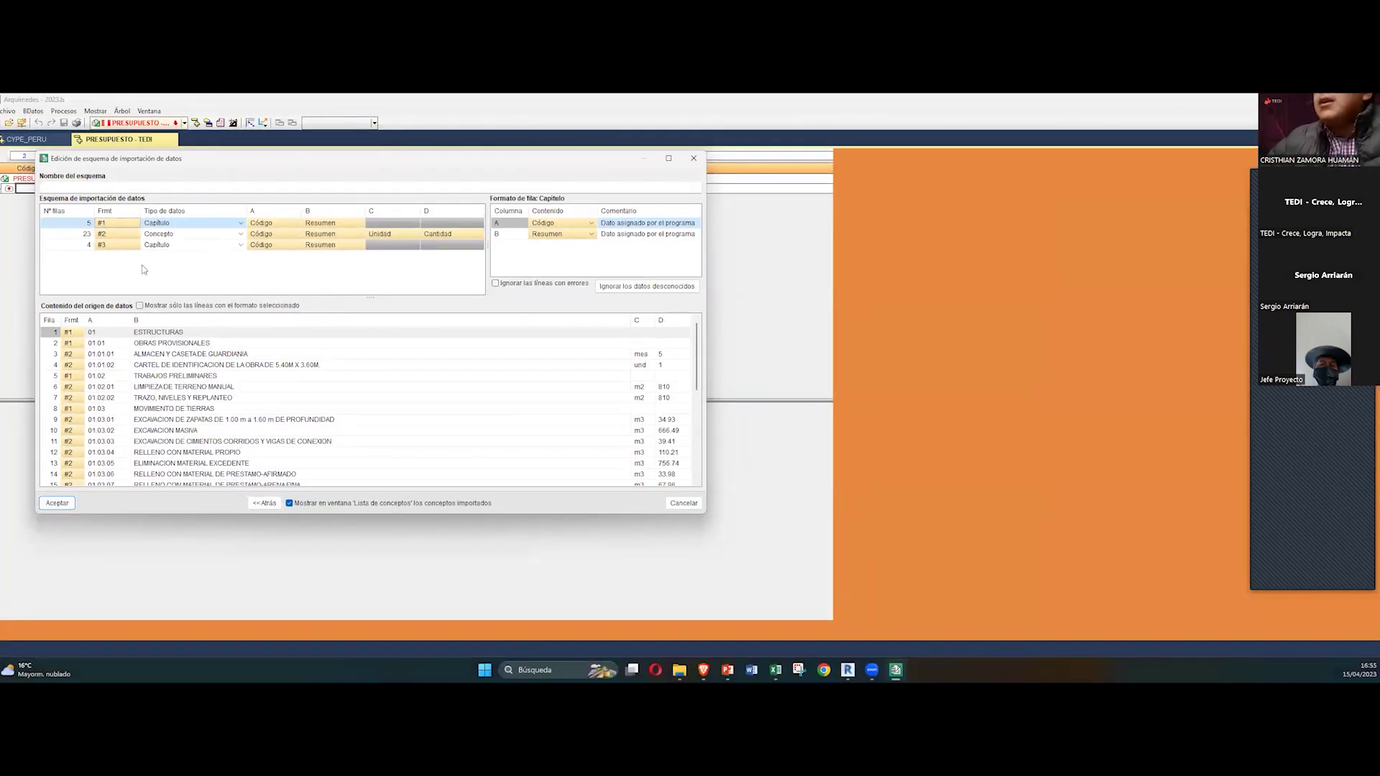
pyautogui.click(169, 226)
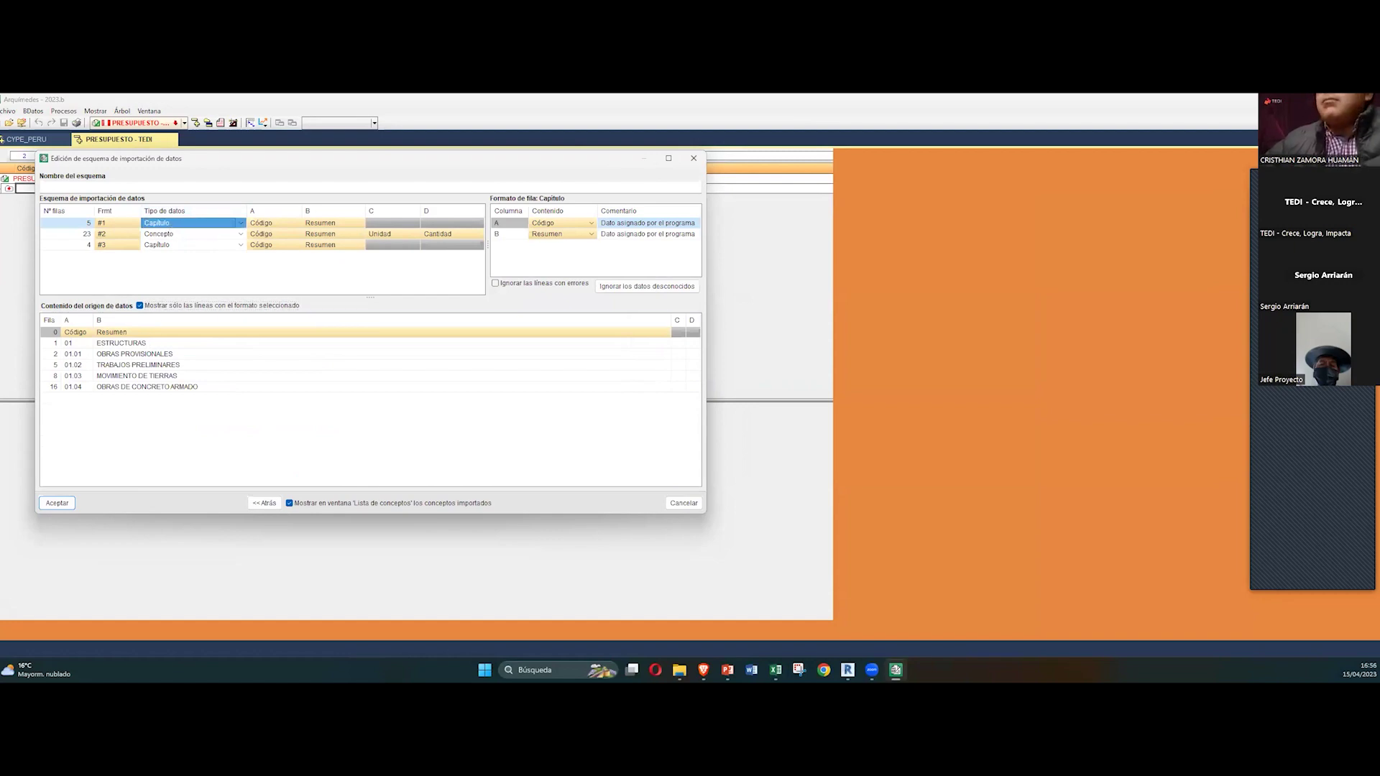
pyautogui.hotkey('ctrl', '1')
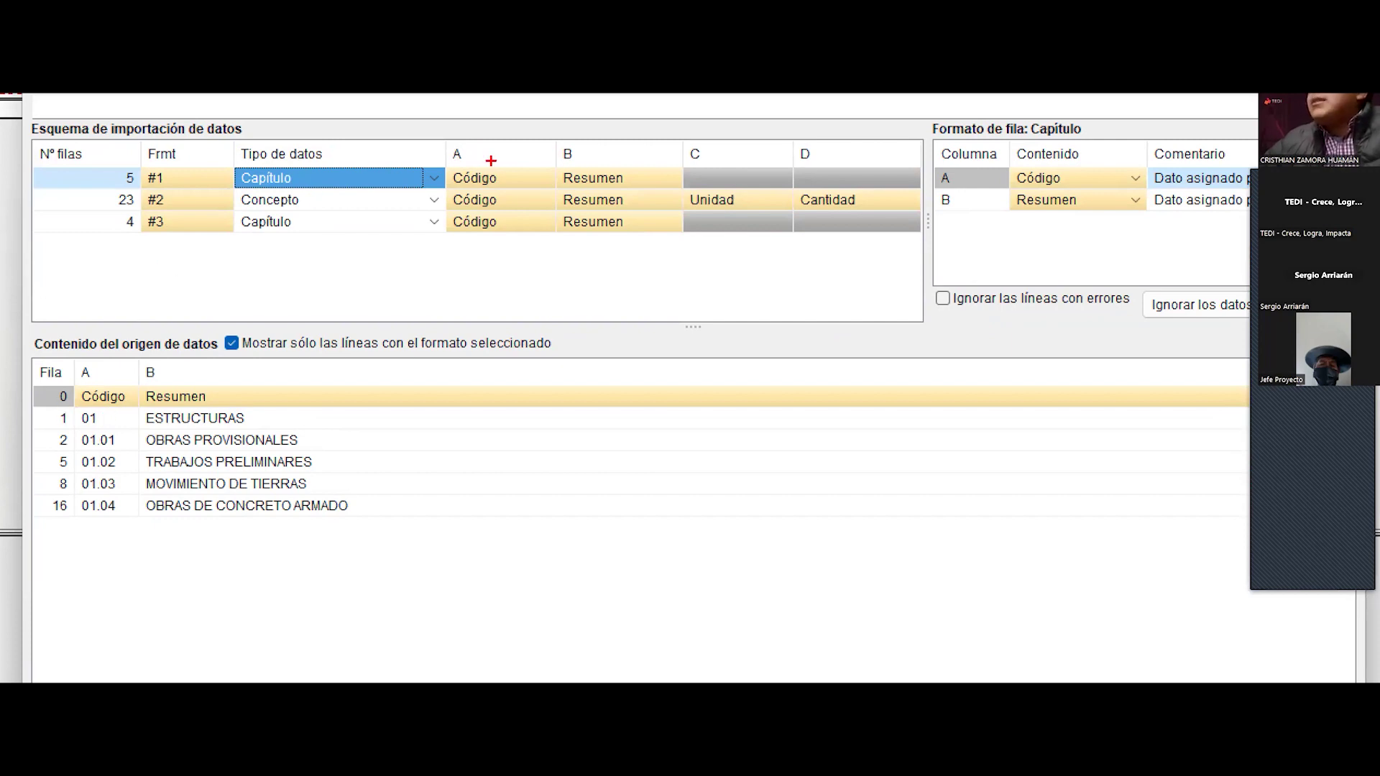
pyautogui.keyDown('ctrl'); pyautogui.keyDown('shift'); pyautogui.moveTo(496, 167); pyautogui.dragTo(589, 110); pyautogui.keyUp('shift'); pyautogui.keyUp('ctrl')
pyautogui.keyDown('ctrl'); pyautogui.keyDown('shift'); pyautogui.moveTo(600, 169); pyautogui.dragTo(660, 114); pyautogui.keyUp('shift'); pyautogui.keyUp('ctrl')
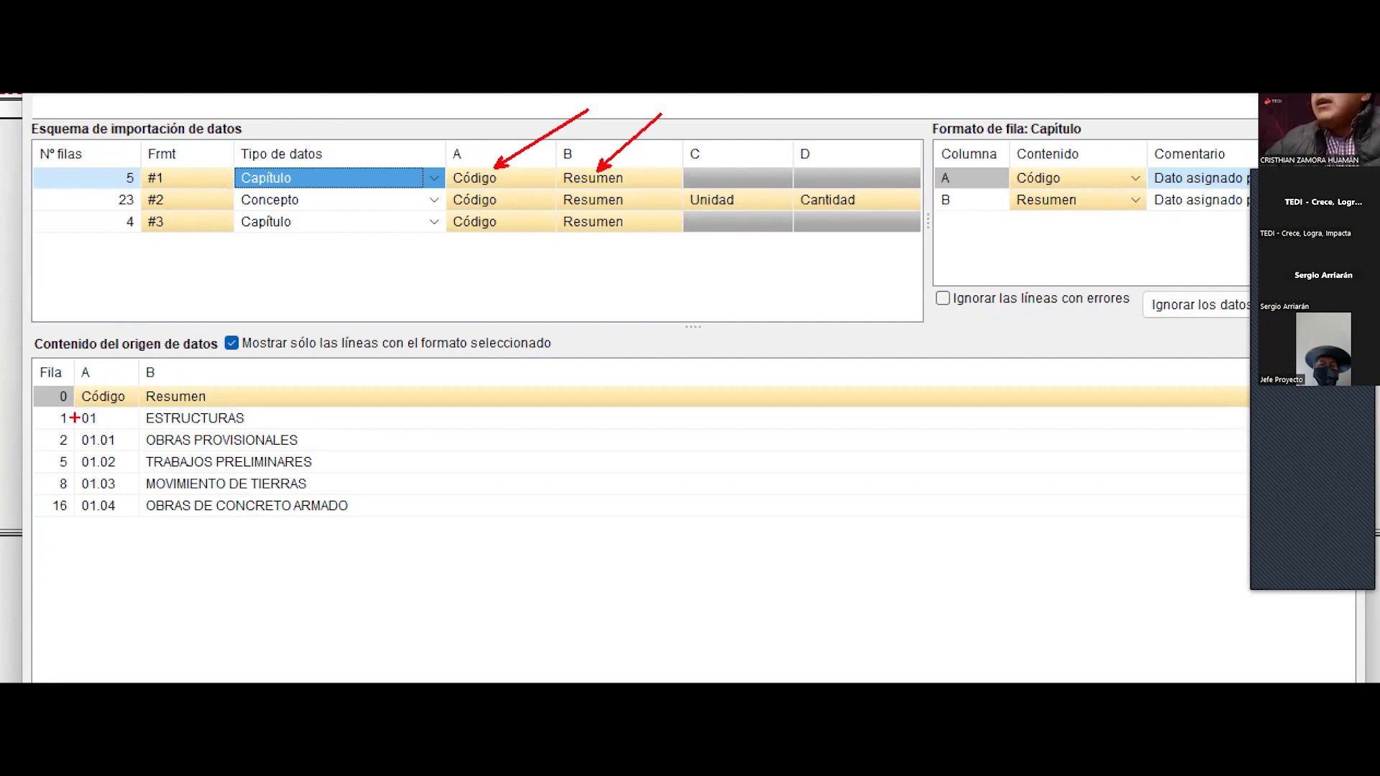
pyautogui.moveTo(247, 416)
pyautogui.keyDown('ctrl'); pyautogui.keyDown('shift'); pyautogui.mouseDown()
pyautogui.moveTo(327, 392)
pyautogui.moveTo(394, 420)
pyautogui.mouseUp(); pyautogui.keyUp('shift'); pyautogui.keyUp('ctrl')
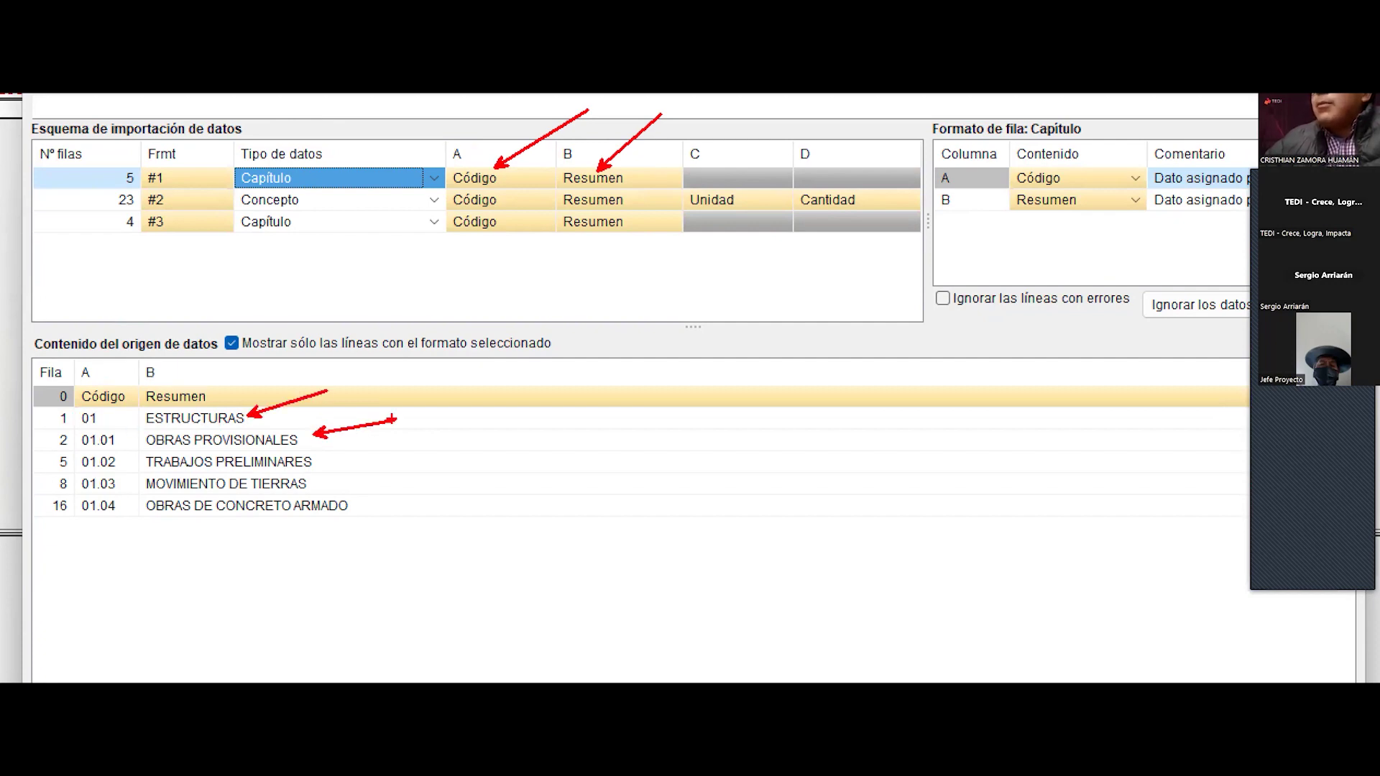
pyautogui.keyDown('ctrl'); pyautogui.keyDown('shift'); pyautogui.moveTo(320, 458); pyautogui.dragTo(414, 447); pyautogui.keyUp('shift'); pyautogui.keyUp('ctrl')
pyautogui.moveTo(315, 486); pyautogui.dragTo(477, 492)
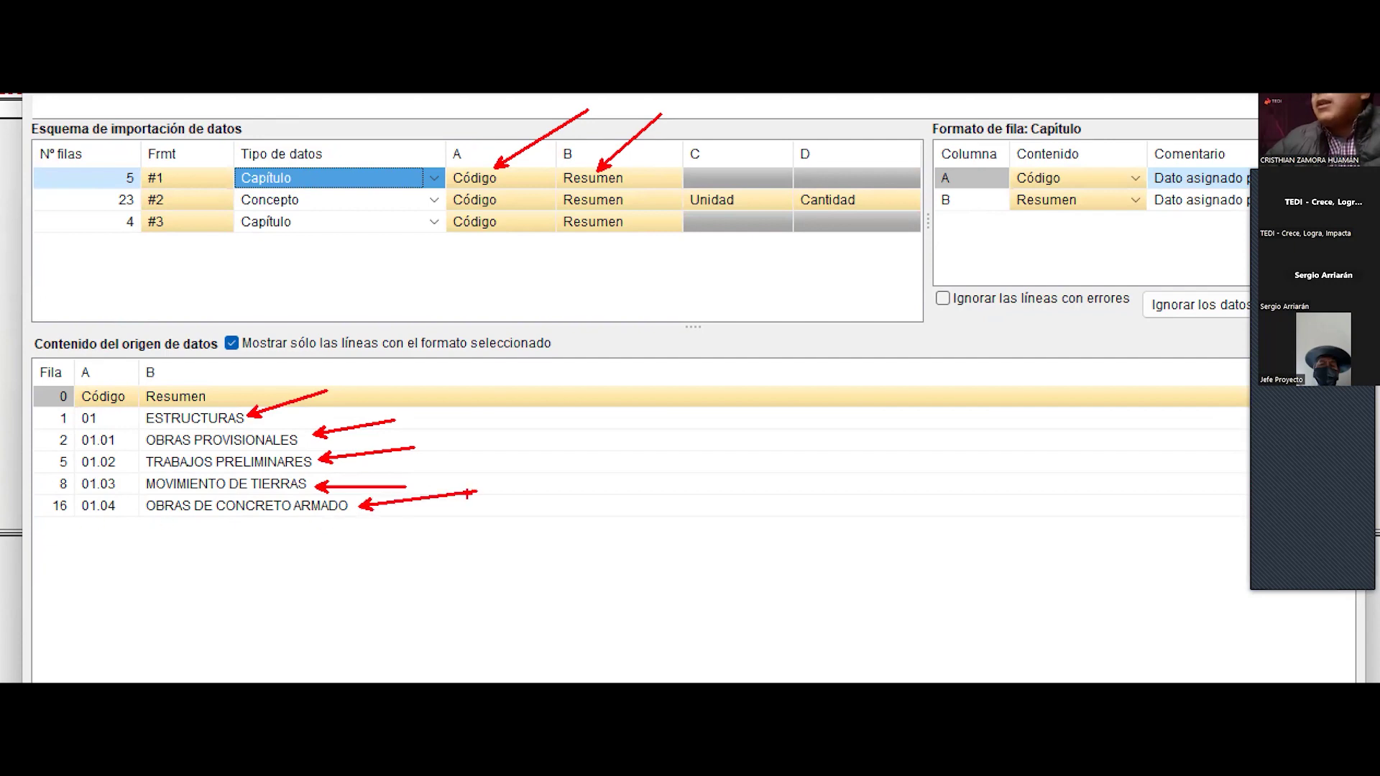
pyautogui.press('Escape')
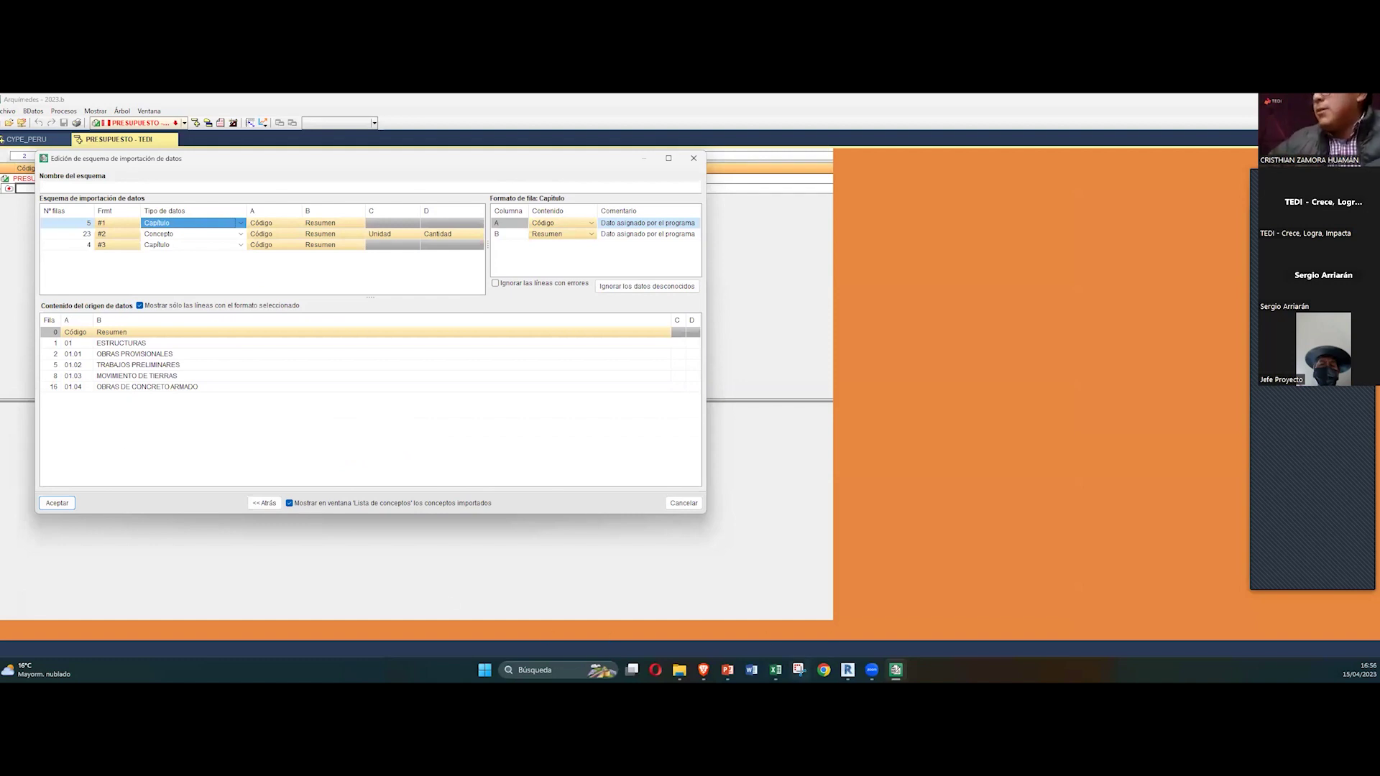
# Step: Compare the Capítulo lines of format #1 with the bold headings in the Excel sheet, from ESTRUCTURAS to OBRAS DE CONCRETO ARMADO
pyautogui.click(776, 670)
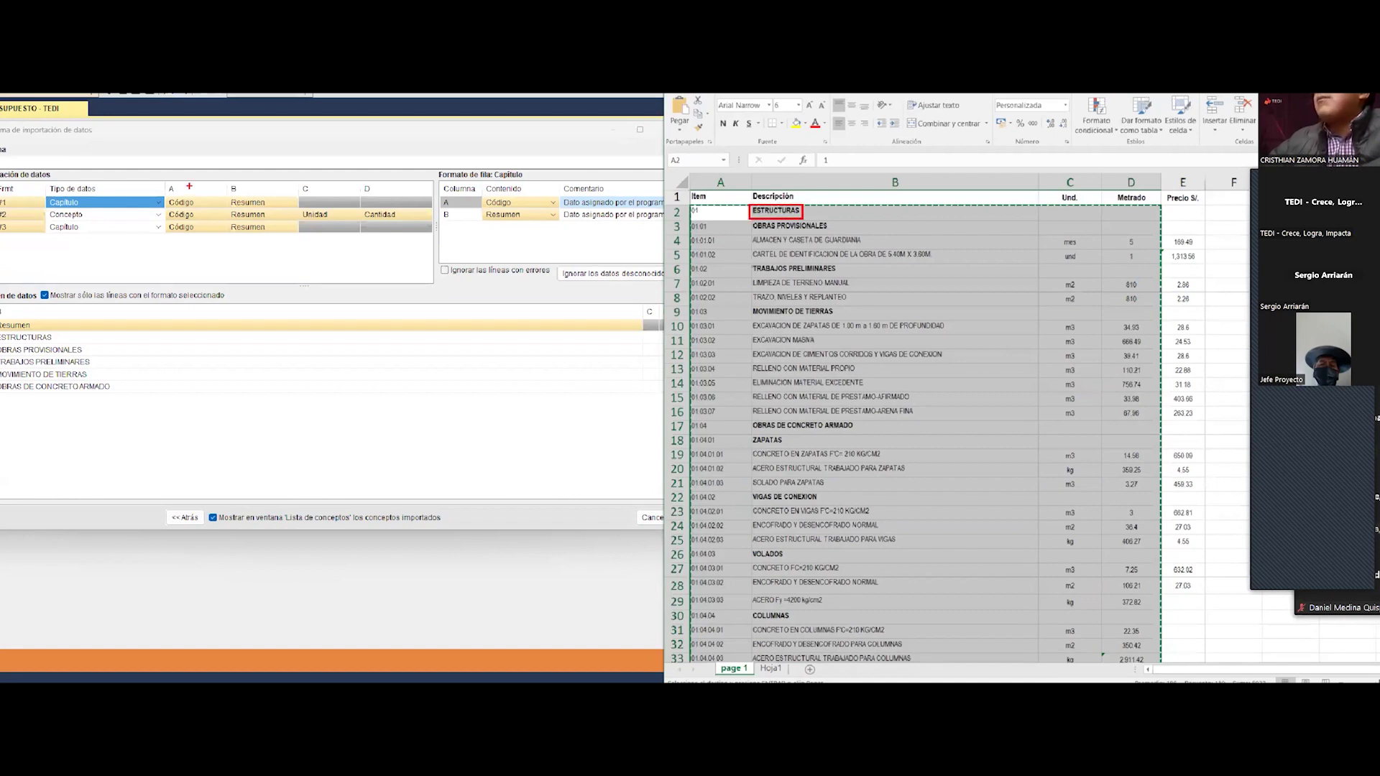
pyautogui.moveTo(168, 198); pyautogui.dragTo(299, 209)
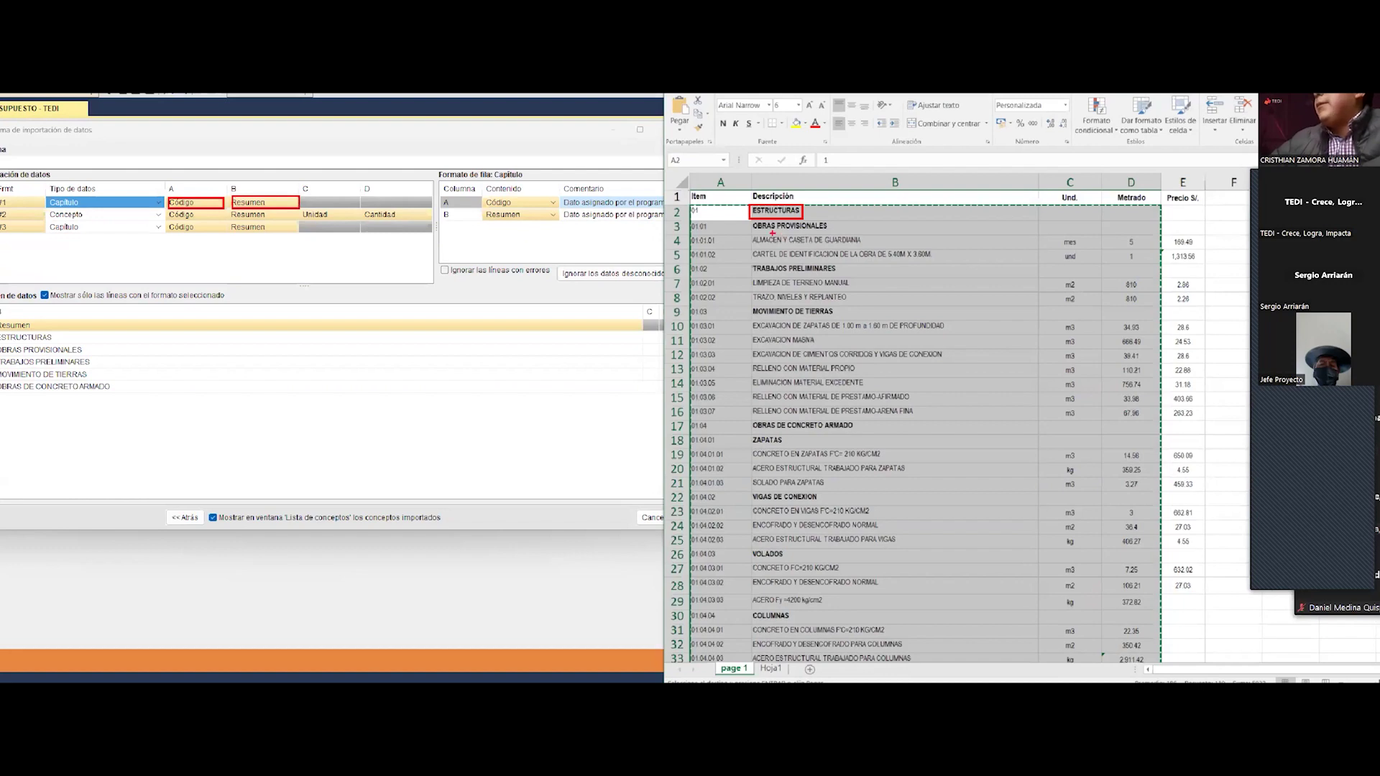
pyautogui.moveTo(47, 335); pyautogui.dragTo(136, 298)
pyautogui.moveTo(85, 350); pyautogui.dragTo(194, 329)
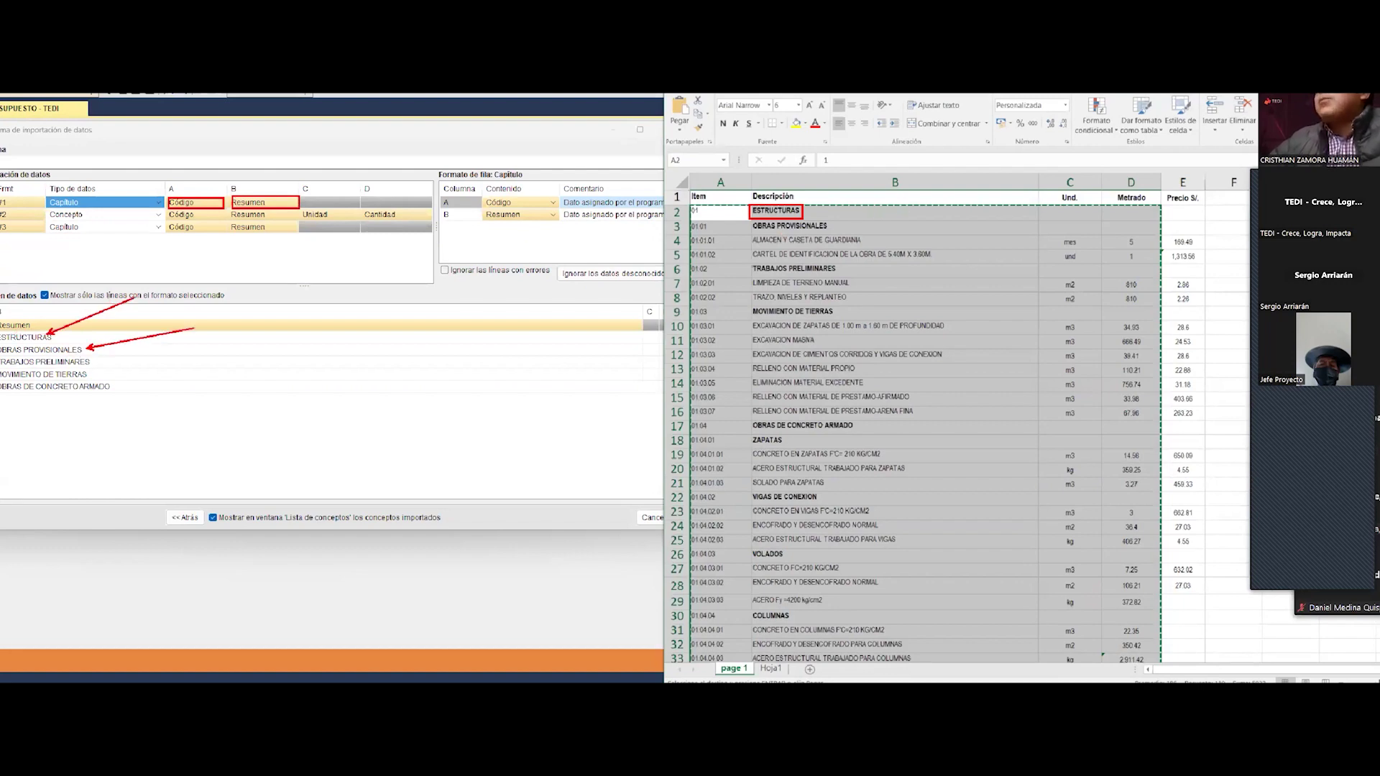
pyautogui.moveTo(836, 228); pyautogui.dragTo(877, 208)
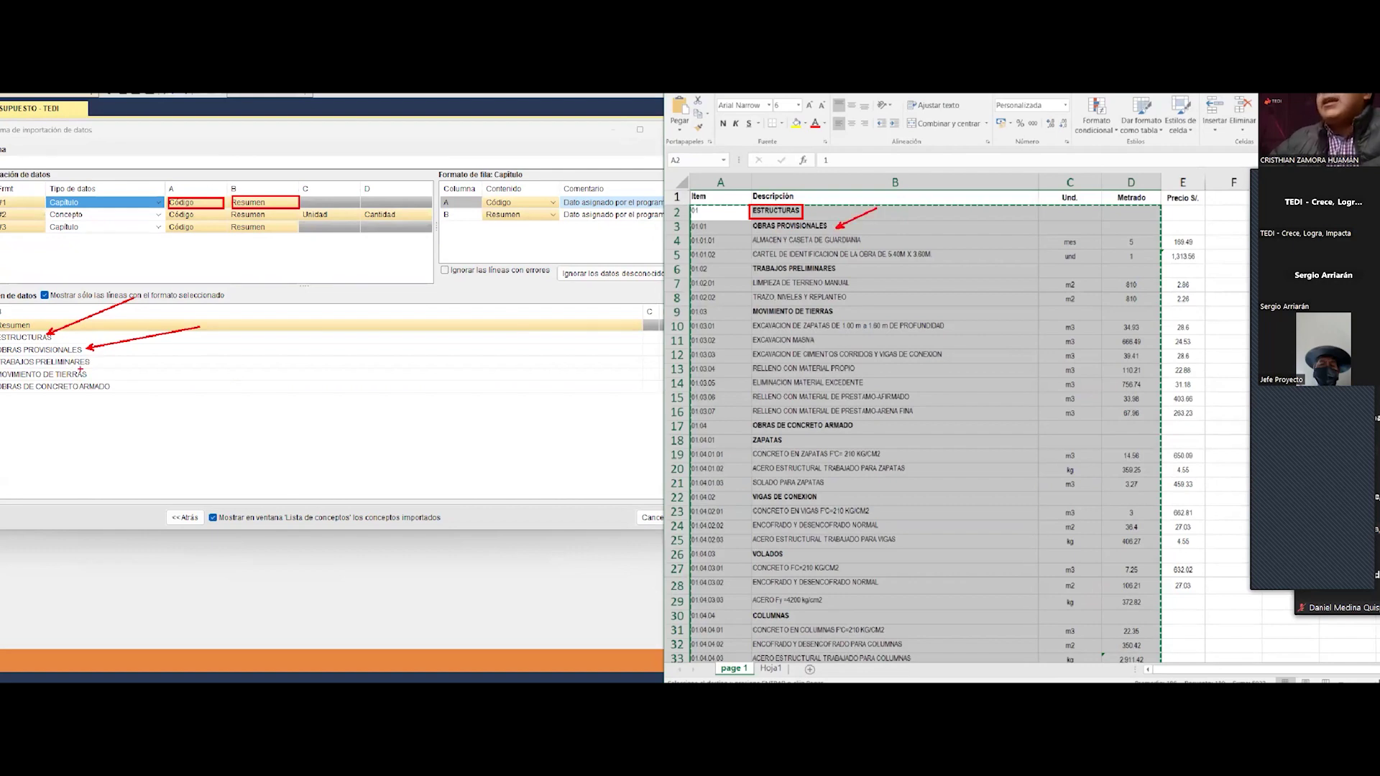
pyautogui.moveTo(93, 363); pyautogui.dragTo(244, 363)
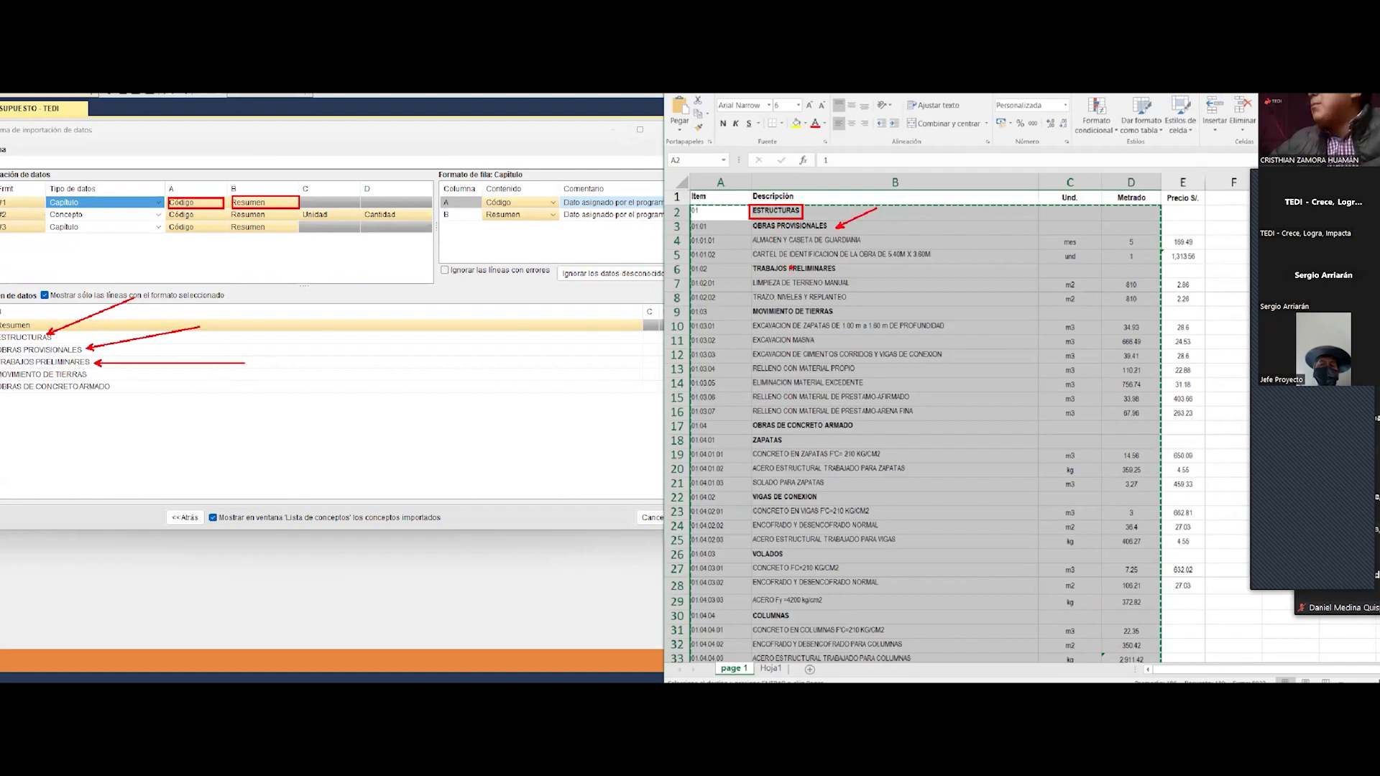
pyautogui.moveTo(836, 268); pyautogui.dragTo(869, 260)
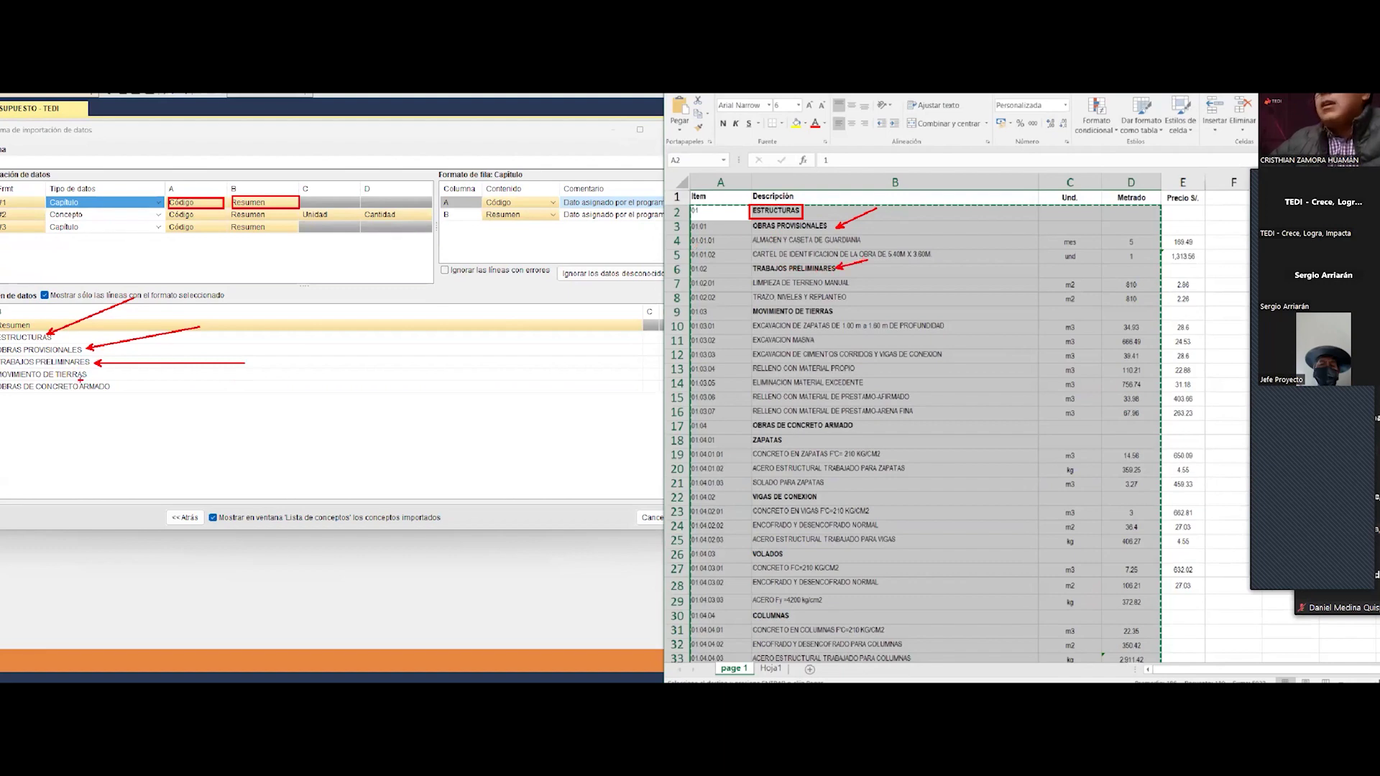
pyautogui.moveTo(100, 374); pyautogui.dragTo(198, 374)
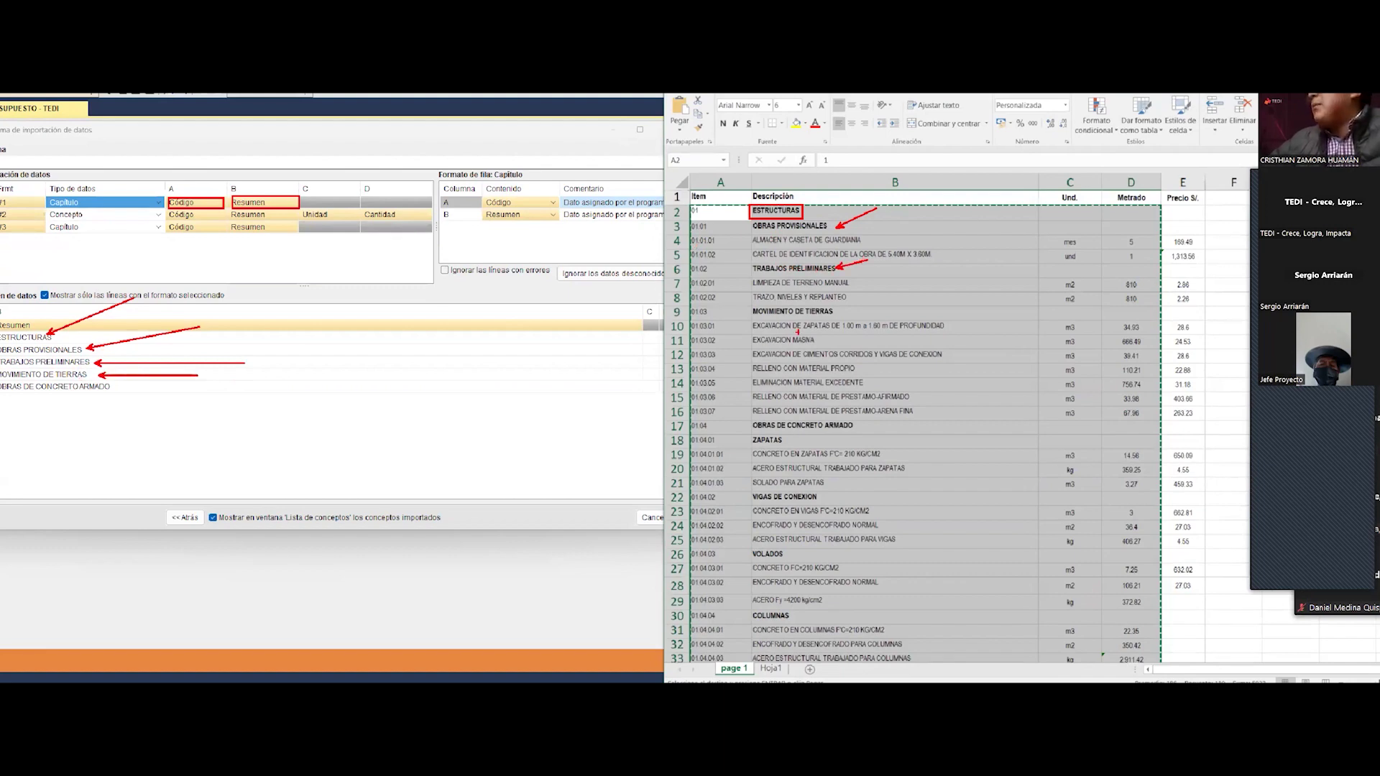
pyautogui.moveTo(833, 312); pyautogui.dragTo(878, 296)
pyautogui.moveTo(83, 398); pyautogui.dragTo(132, 438)
pyautogui.moveTo(858, 427); pyautogui.dragTo(913, 410)
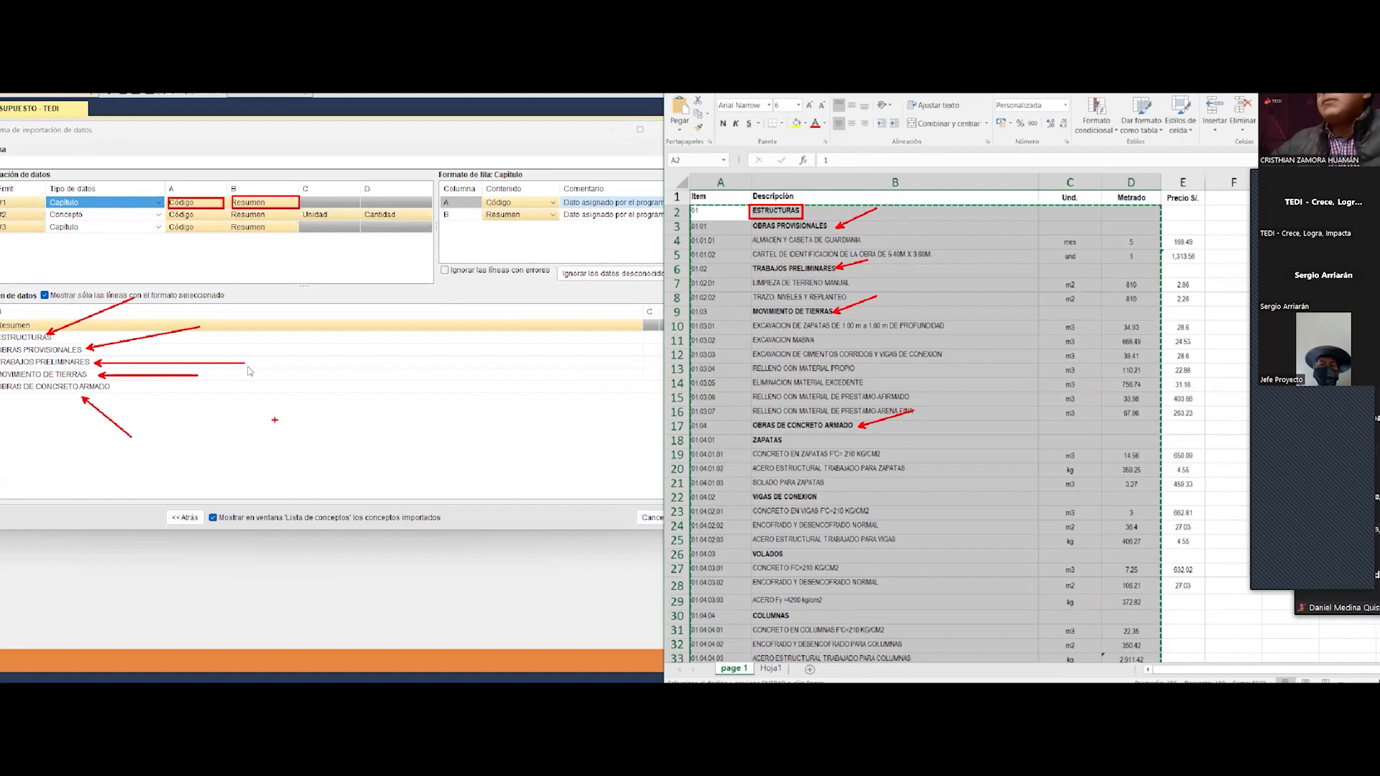
pyautogui.click(43, 374)
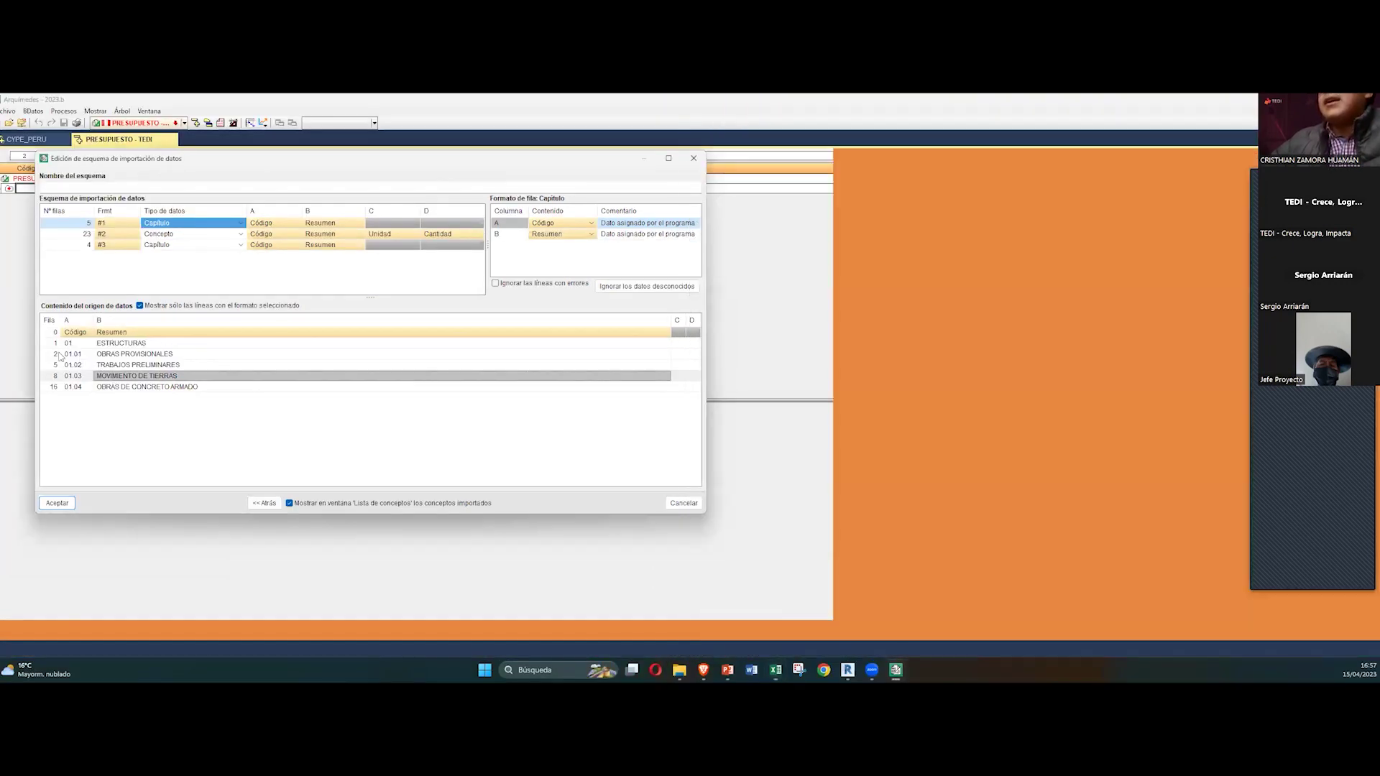
# Step: Show the source lines of Concepto format #2 and compare them with the non-bold item rows in the Excel sheet
pyautogui.click(151, 234)
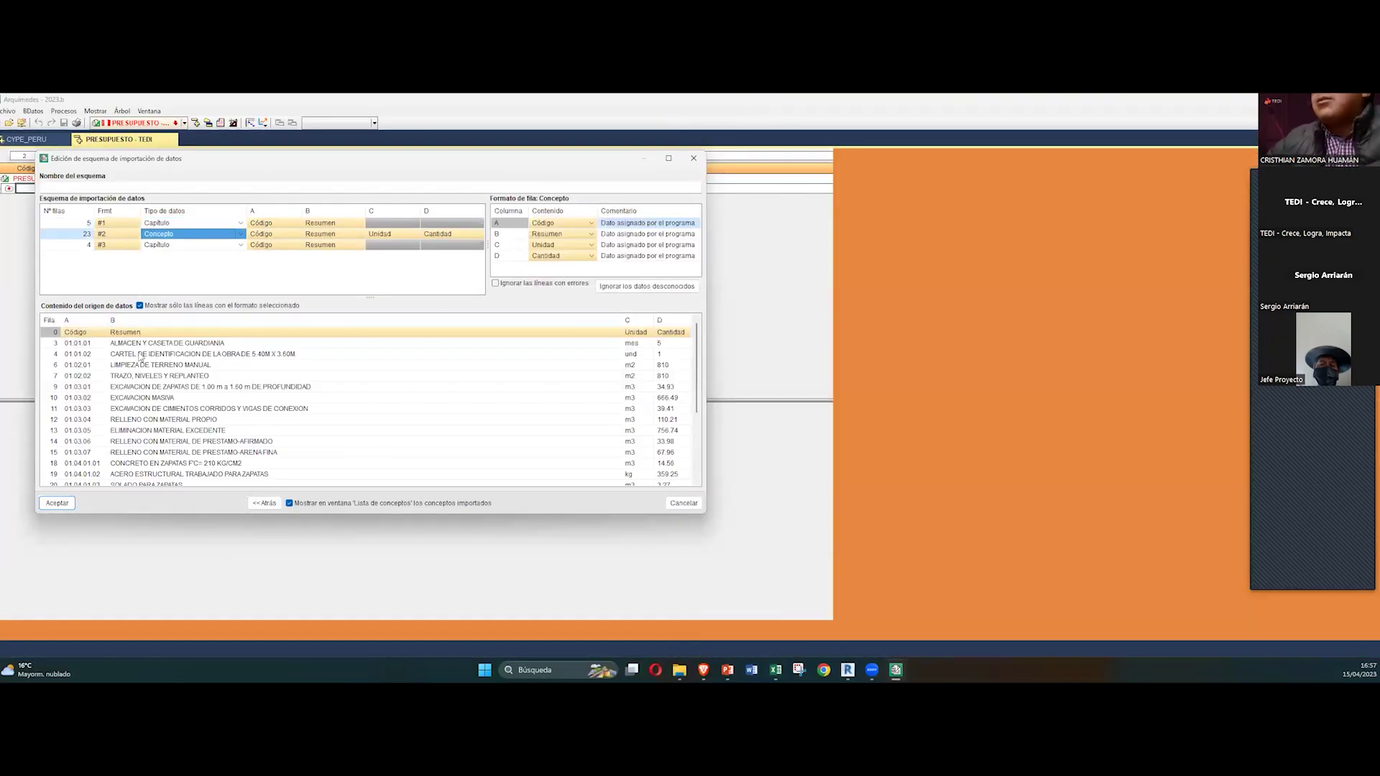
pyautogui.click(776, 670)
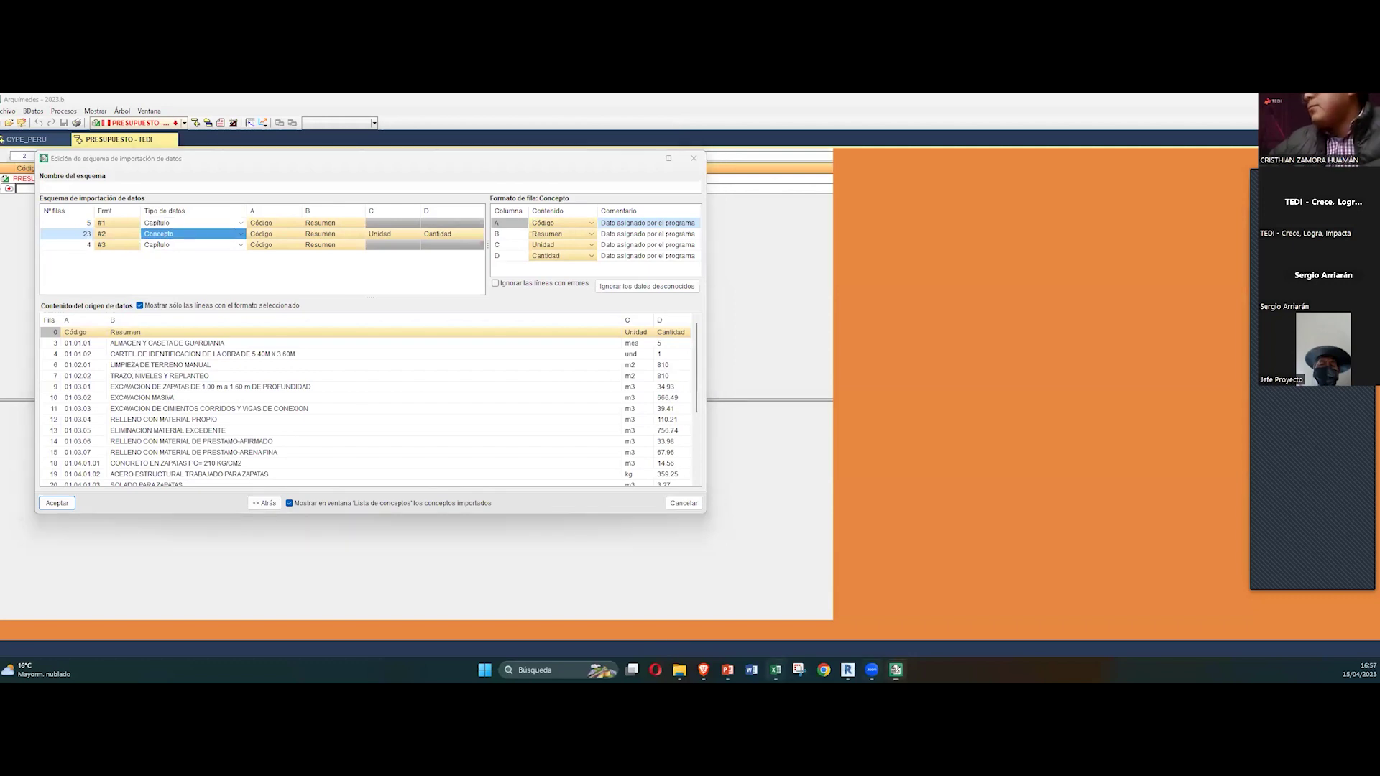
pyautogui.click(784, 346)
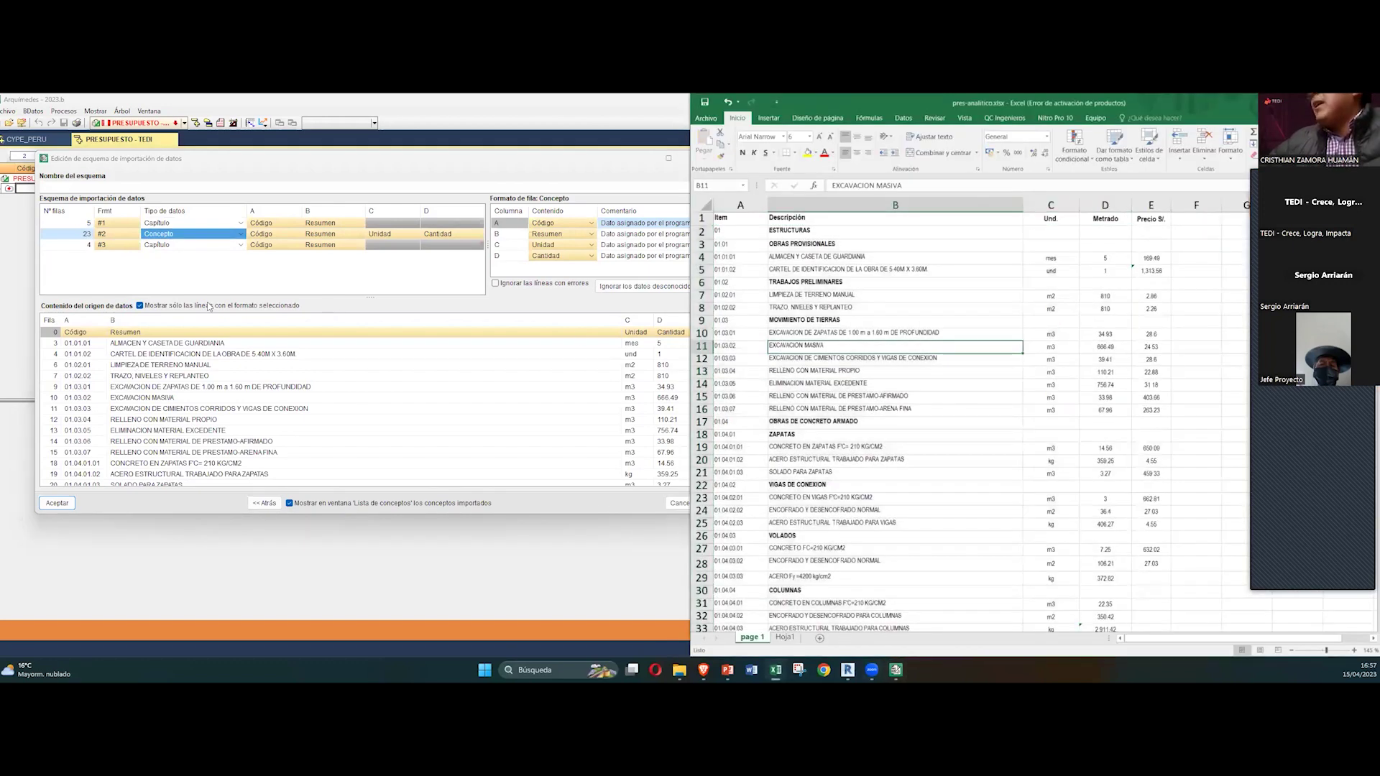
pyautogui.click(178, 345)
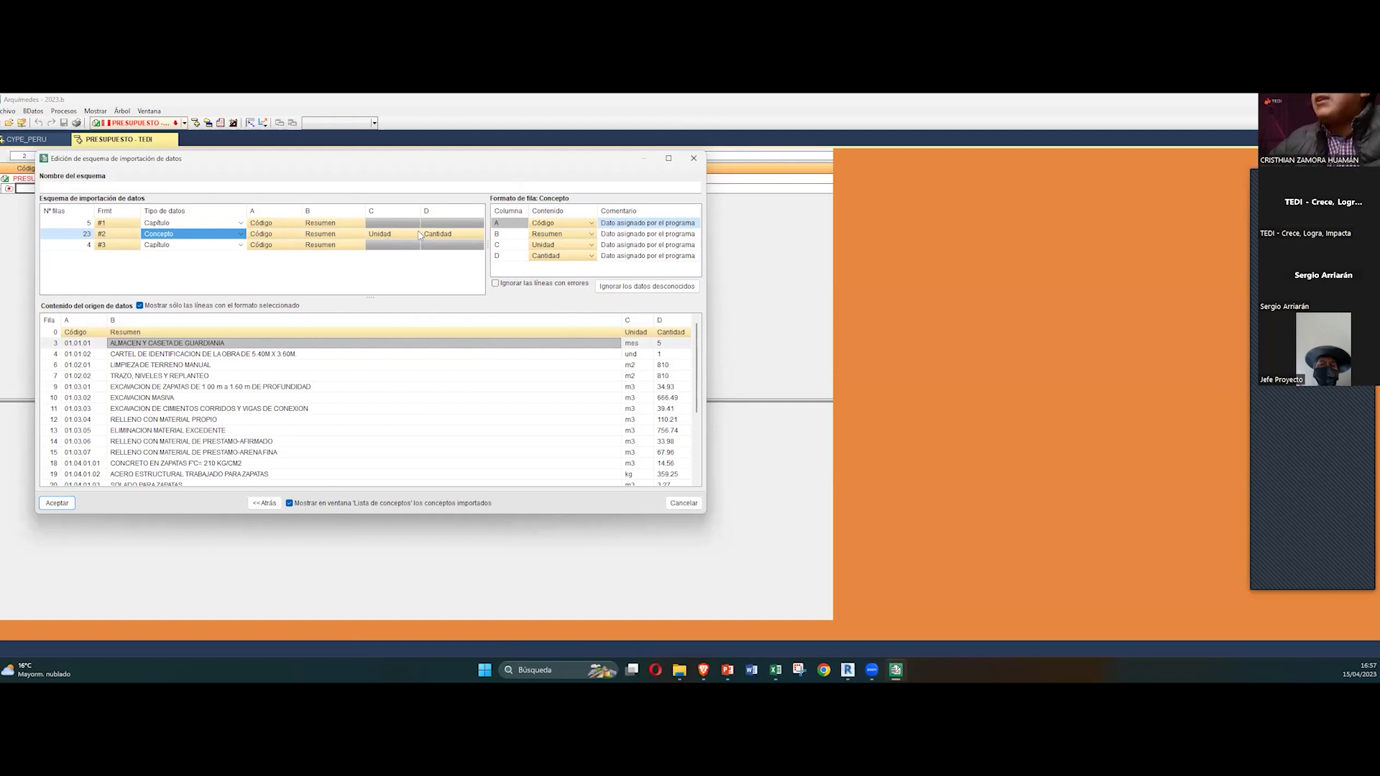
pyautogui.click(776, 670)
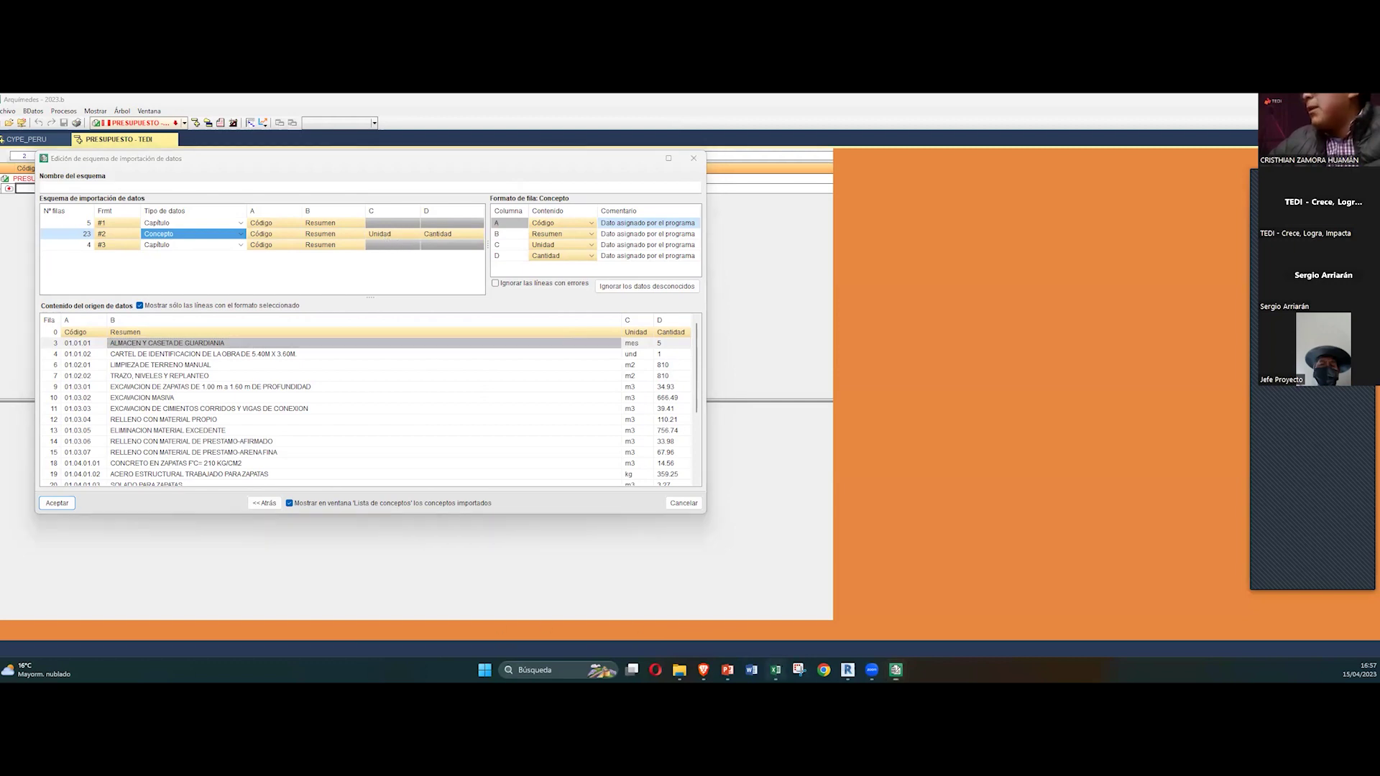
pyautogui.click(875, 310)
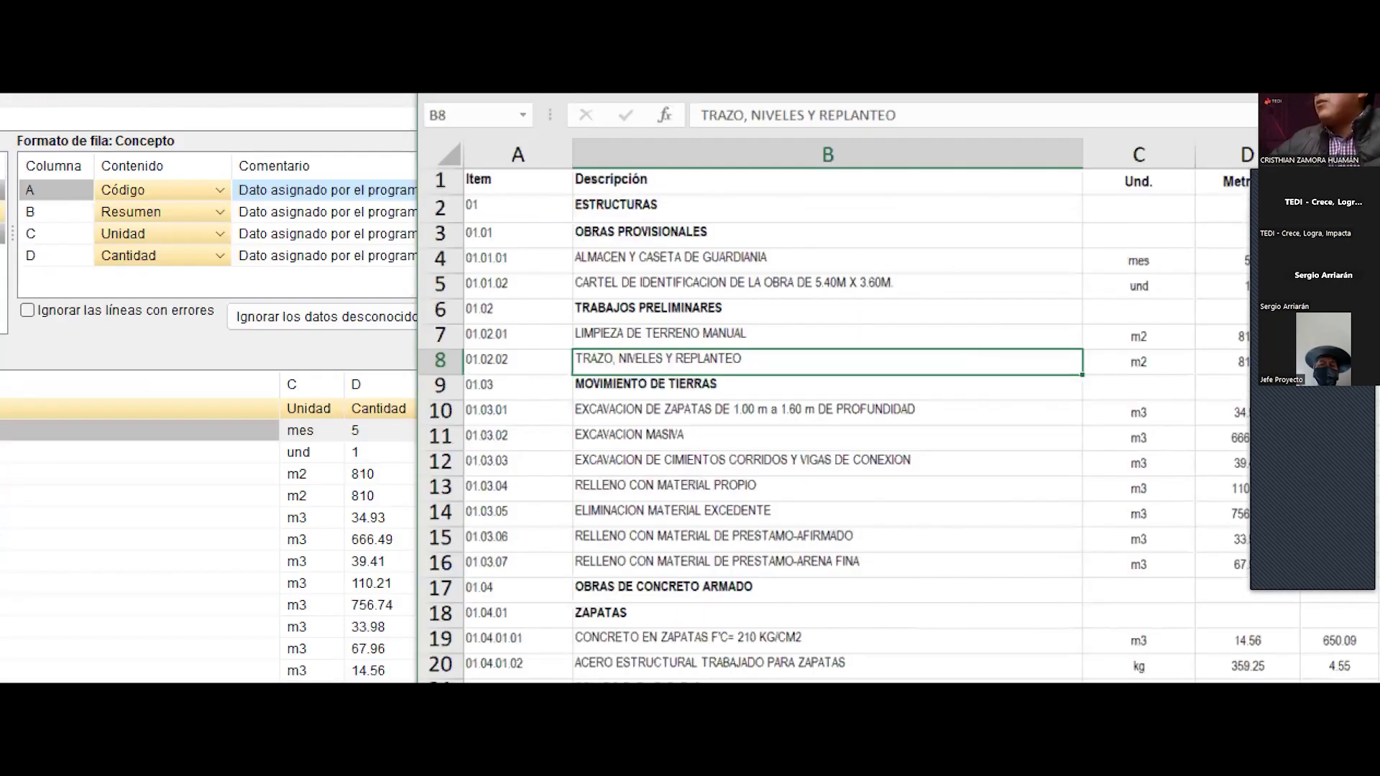
# Step: Check the code, description, unit and quantity of ALMACEN Y CASETA DE GUARDIANIA in Excel against the format #2 lines
pyautogui.moveTo(332, 239); pyautogui.dragTo(315, 249)
pyautogui.moveTo(710, 225); pyautogui.dragTo(581, 246)
pyautogui.moveTo(1003, 250); pyautogui.dragTo(1076, 194)
pyautogui.moveTo(1090, 248); pyautogui.dragTo(1134, 215)
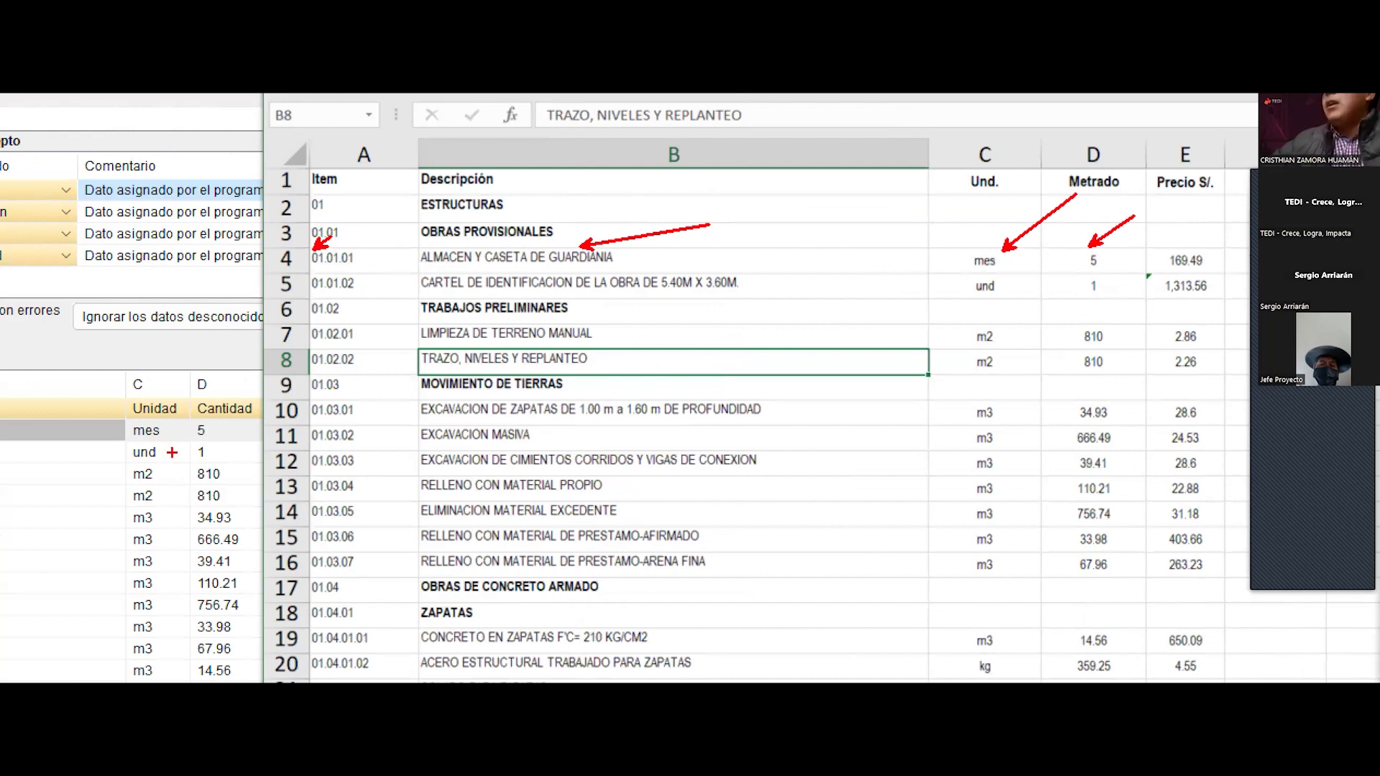
pyautogui.moveTo(127, 422); pyautogui.dragTo(248, 445)
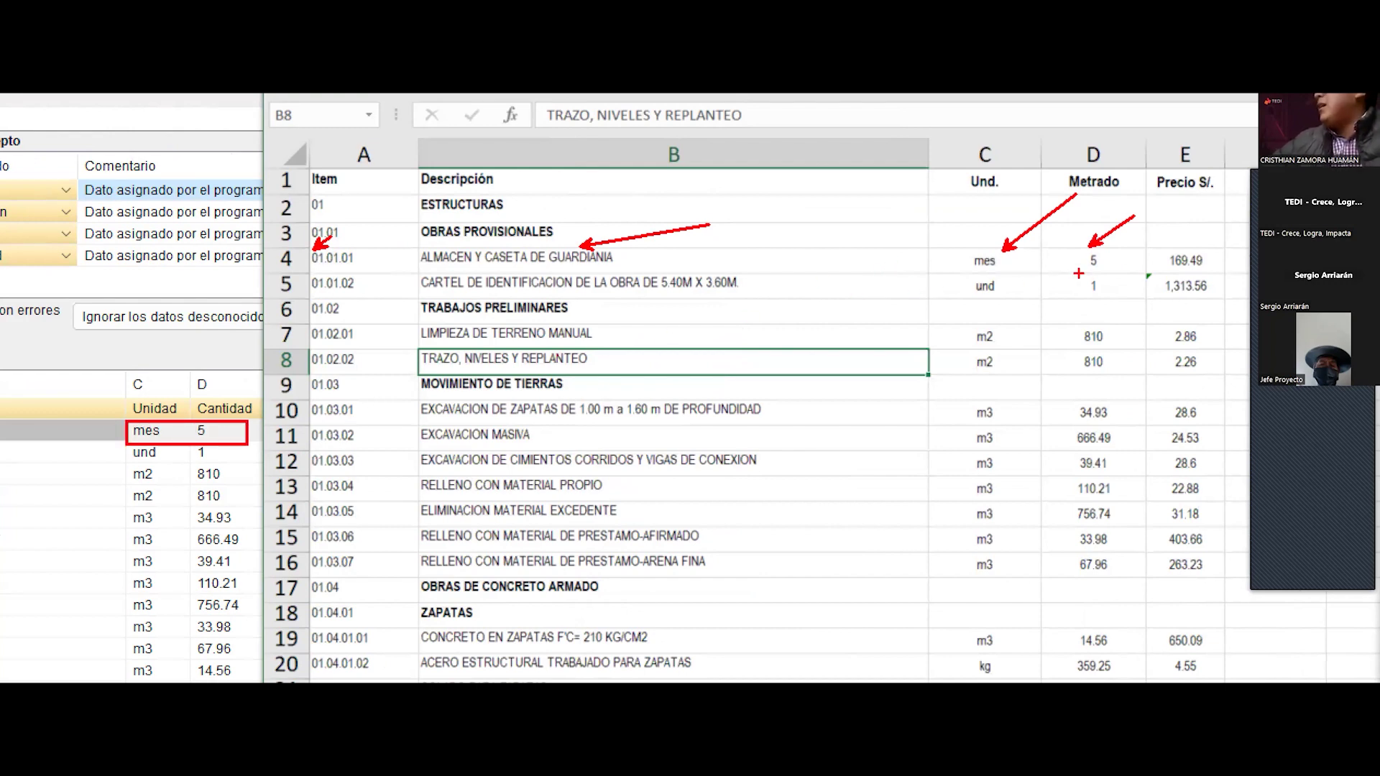
pyautogui.moveTo(965, 253)
pyautogui.mouseDown()
pyautogui.moveTo(1007, 274)
pyautogui.moveTo(1066, 256)
pyautogui.moveTo(1121, 271)
pyautogui.mouseUp()
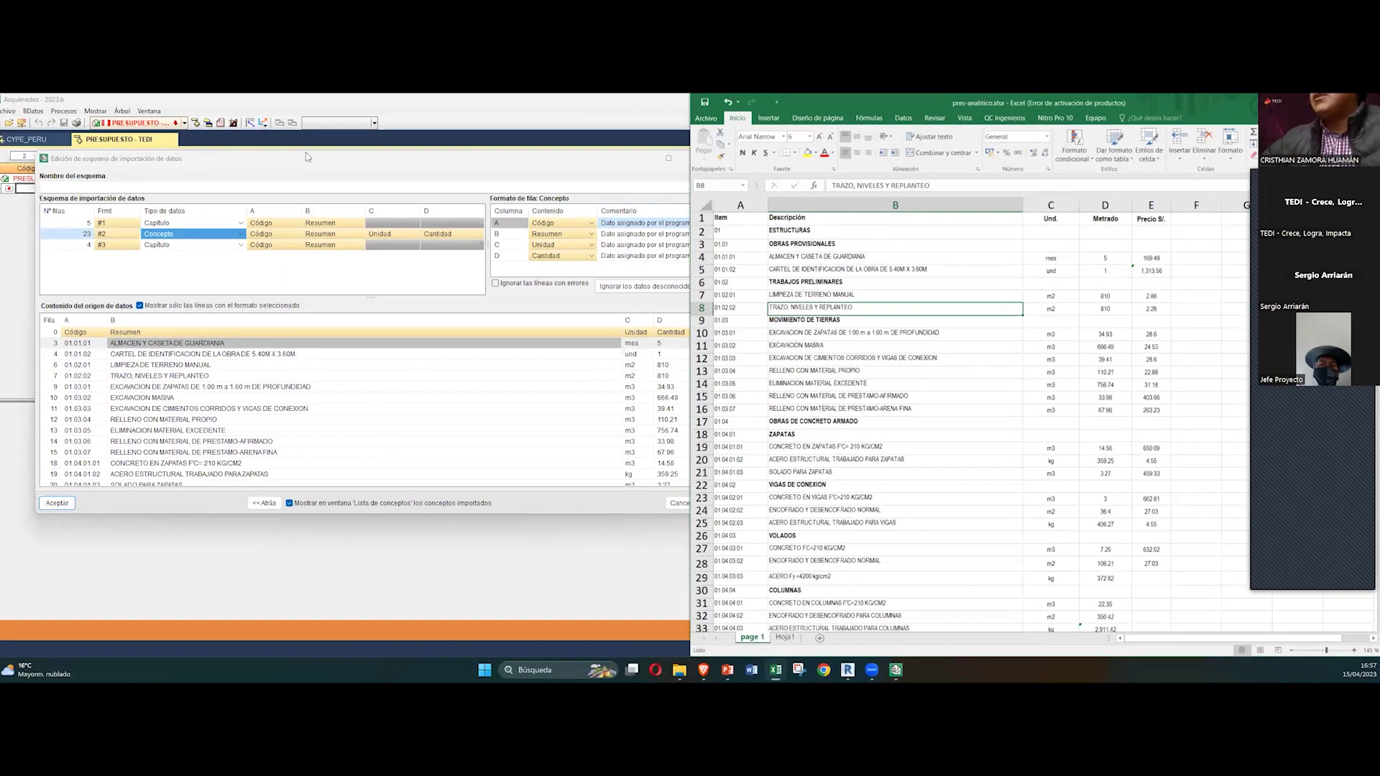
pyautogui.click(316, 157)
pyautogui.scroll(-1, 153, 314)
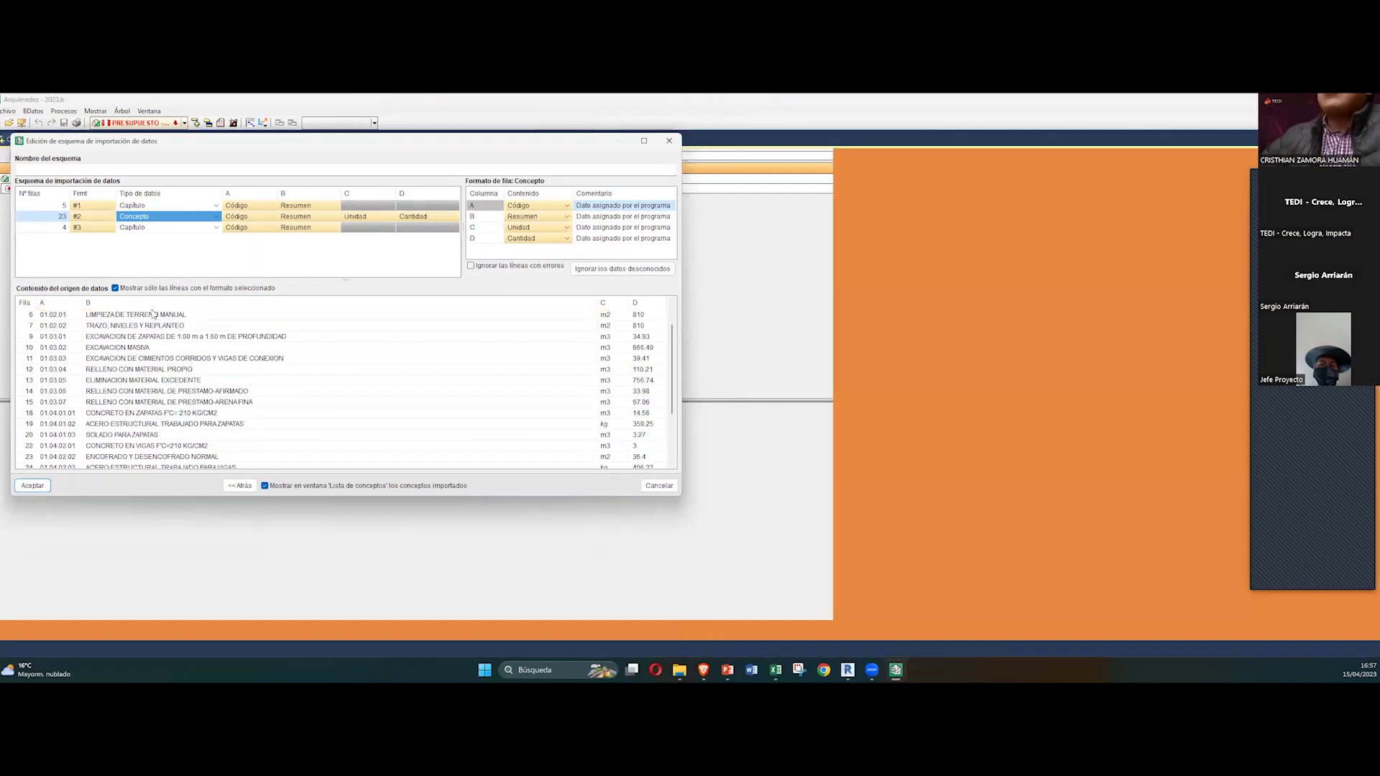
# Step: Show the Capítulo format #3 lines and compare them with the Excel subheadings ZAPATAS, VIGAS DE CONEXION, VOLADOS and COLUMNAS
pyautogui.click(155, 227)
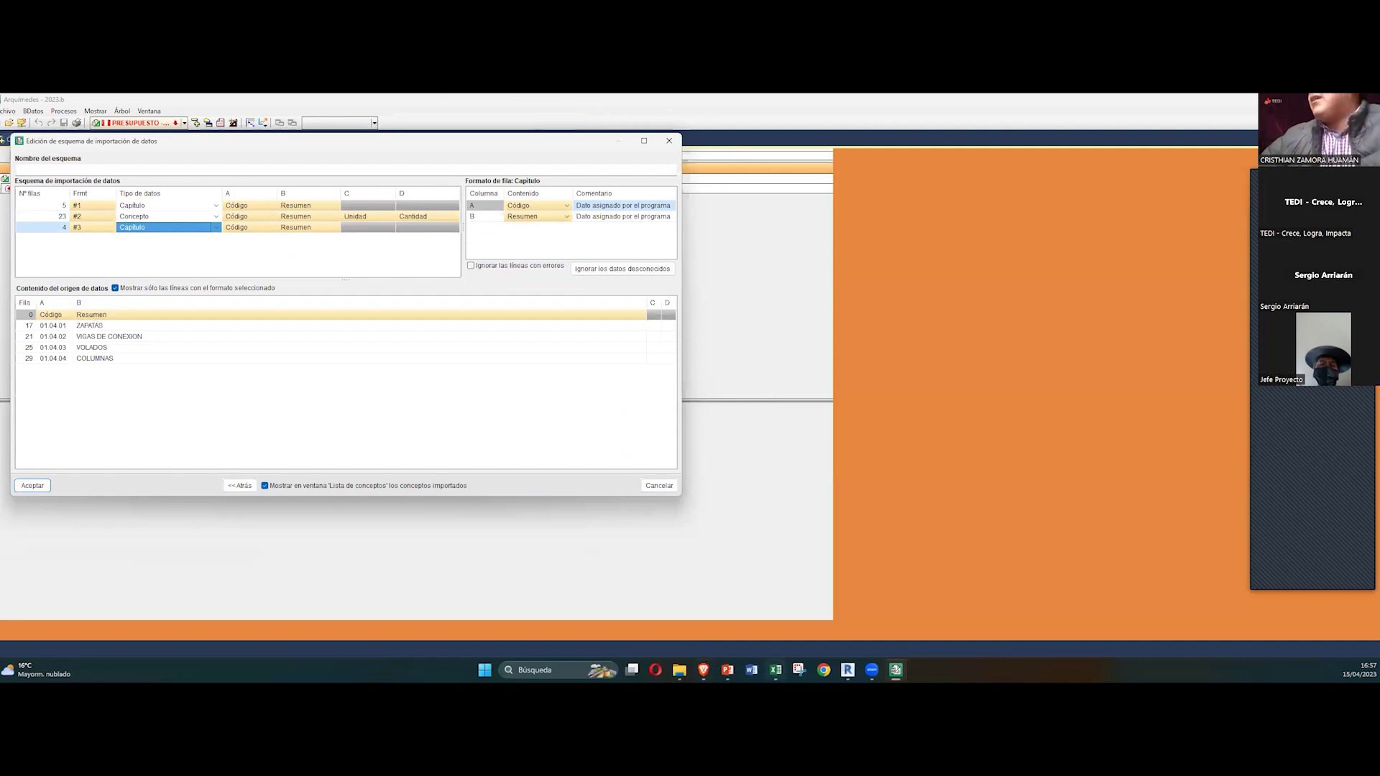
pyautogui.click(776, 670)
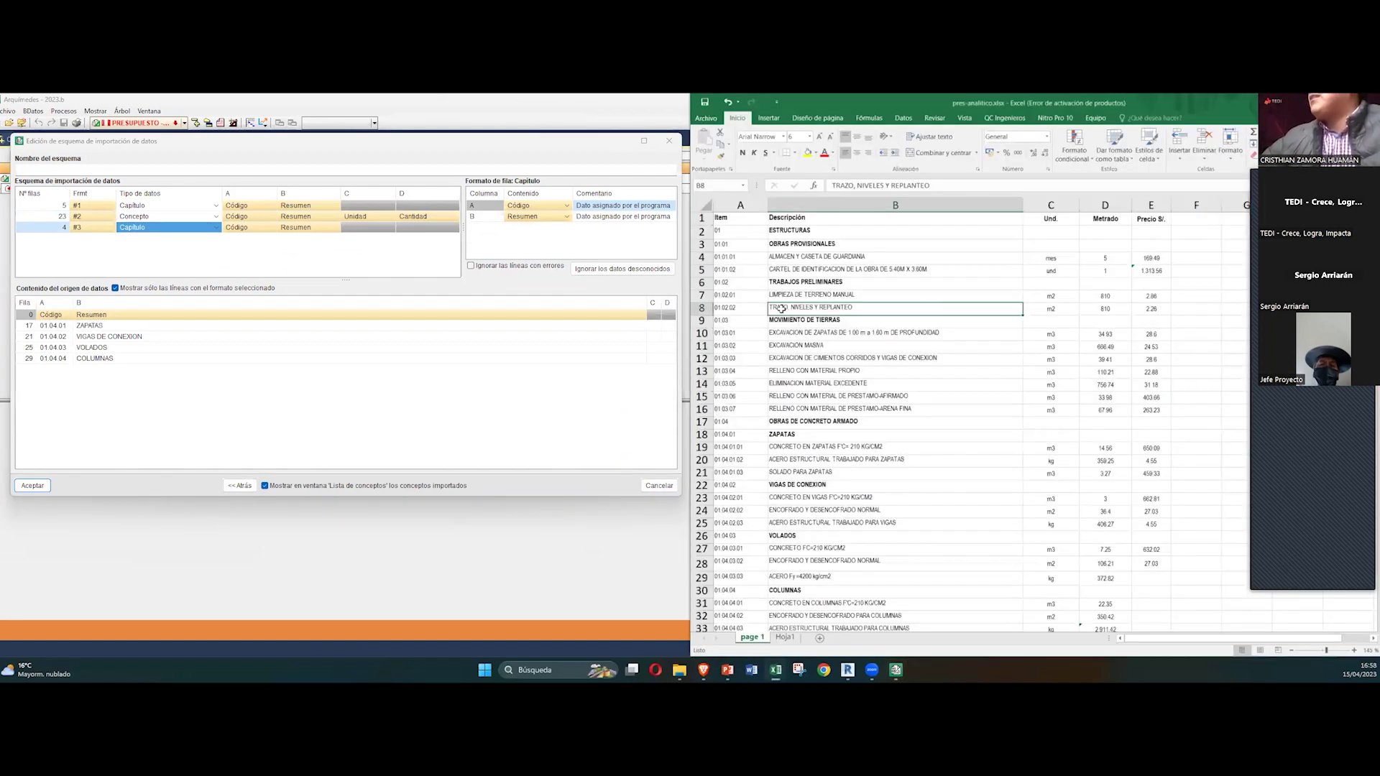
pyautogui.scroll(-2, 785, 413)
pyautogui.click(784, 359)
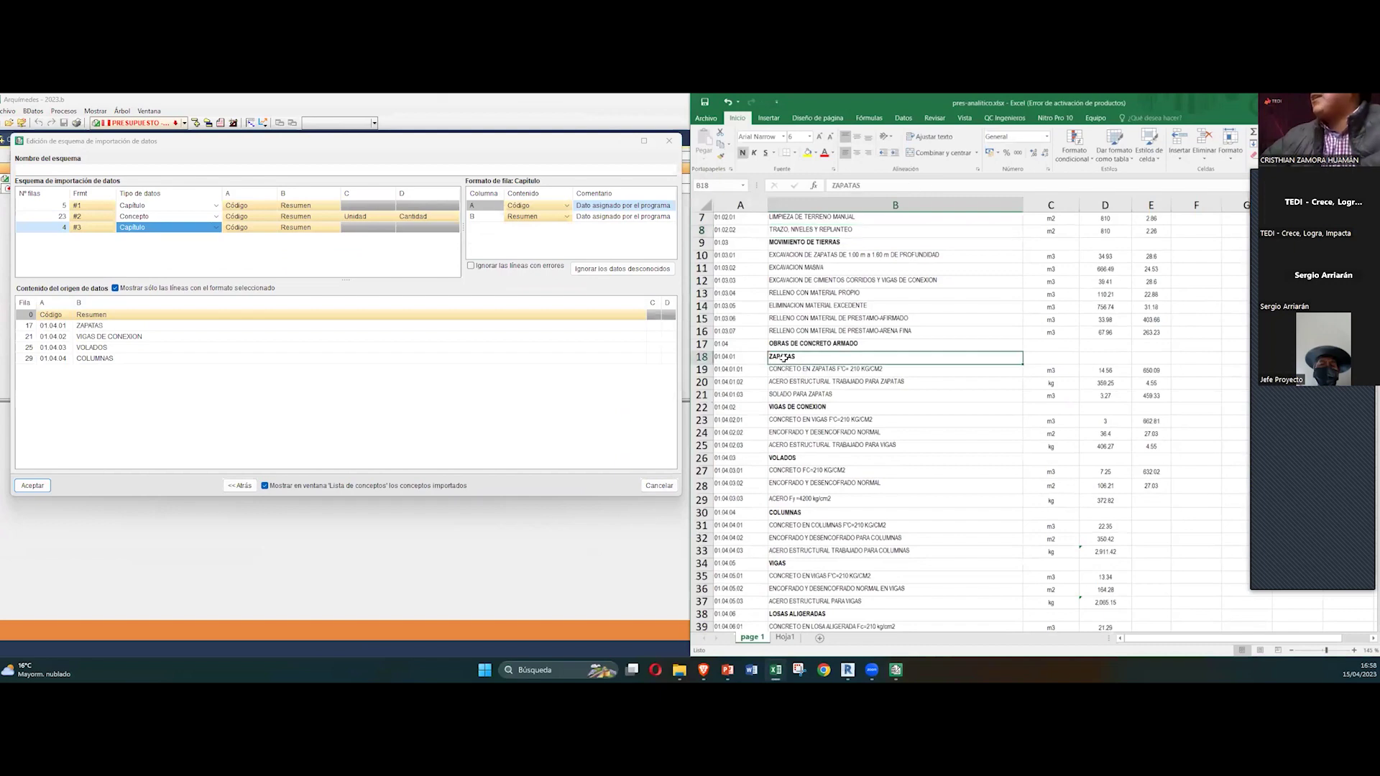
pyautogui.click(793, 409)
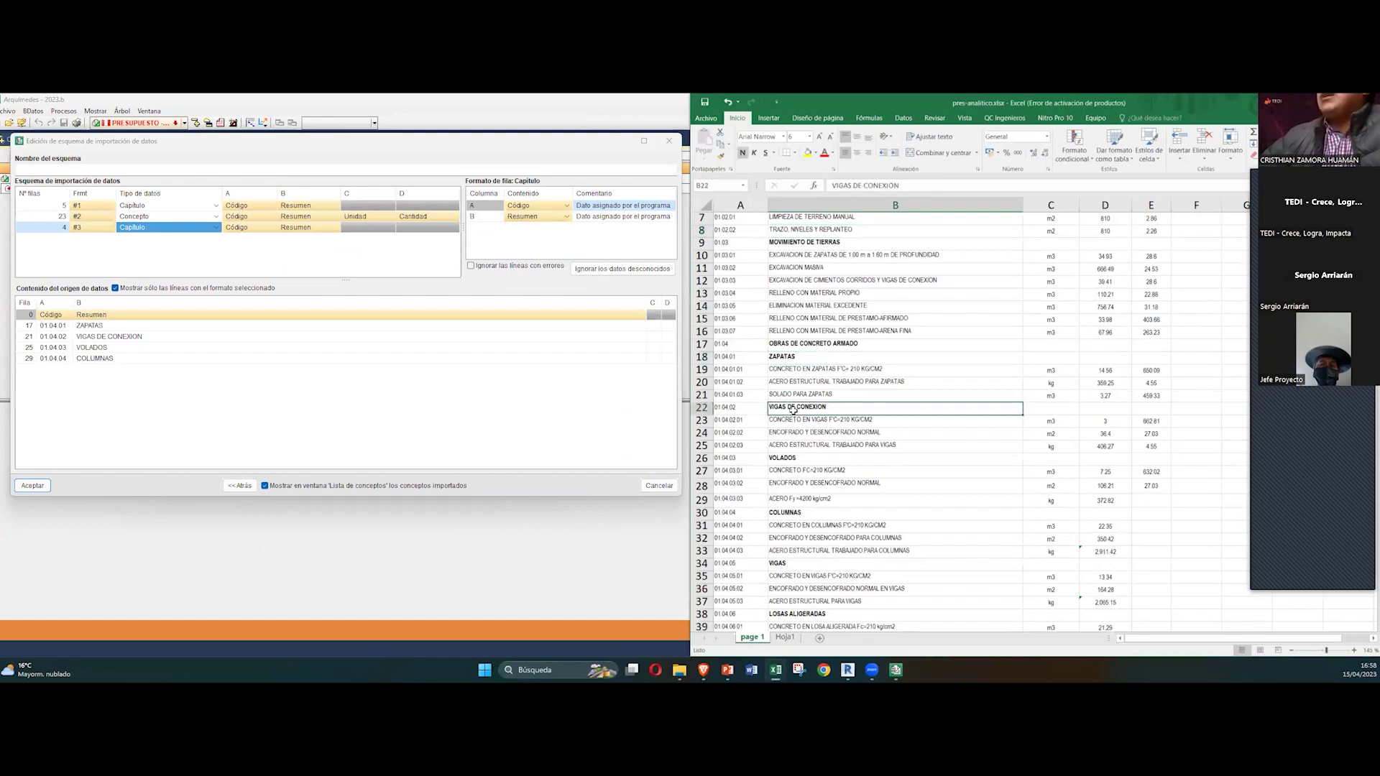
pyautogui.click(796, 458)
pyautogui.scroll(-2, 795, 463)
pyautogui.click(795, 488)
pyautogui.click(274, 396)
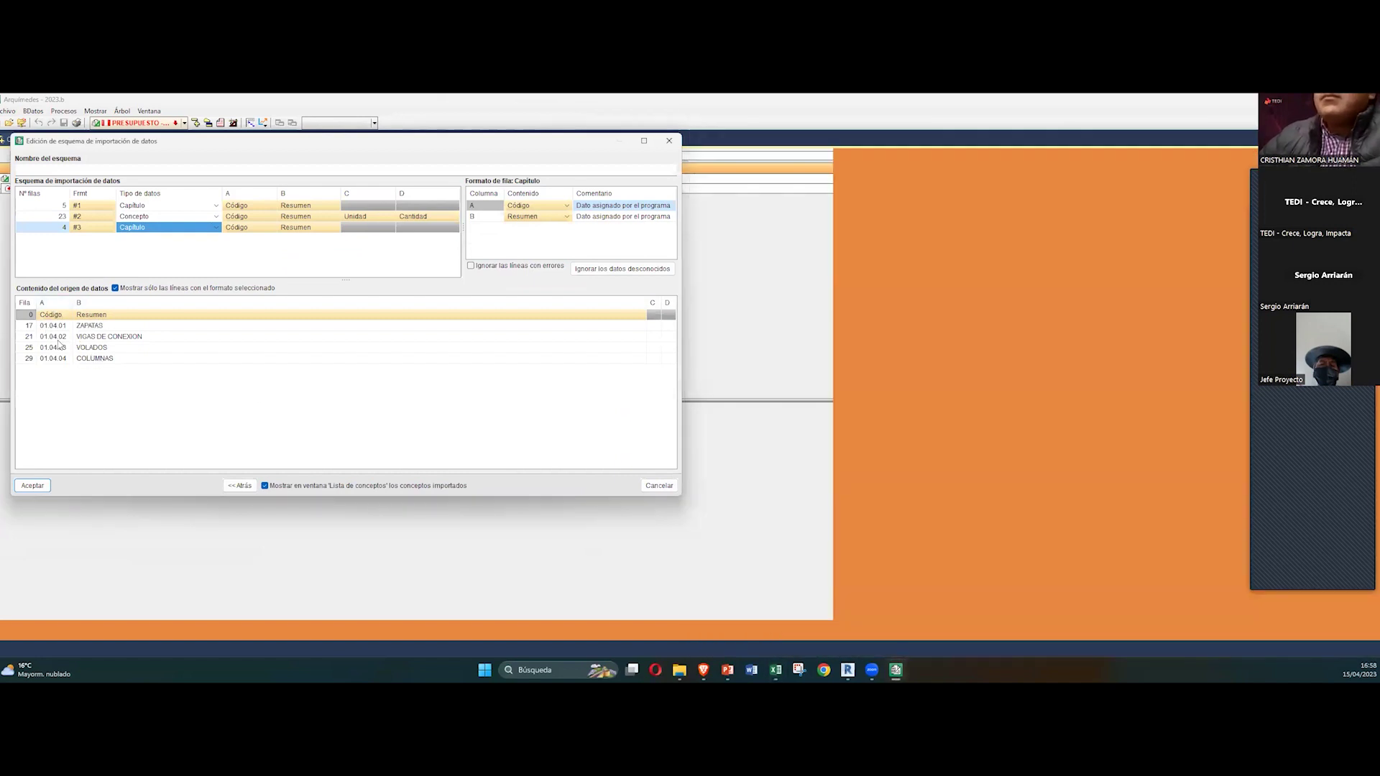
# Step: Accept the import scheme without assigning it a name, and close the list of imported concepts to return to the budget tree
pyautogui.click(44, 488)
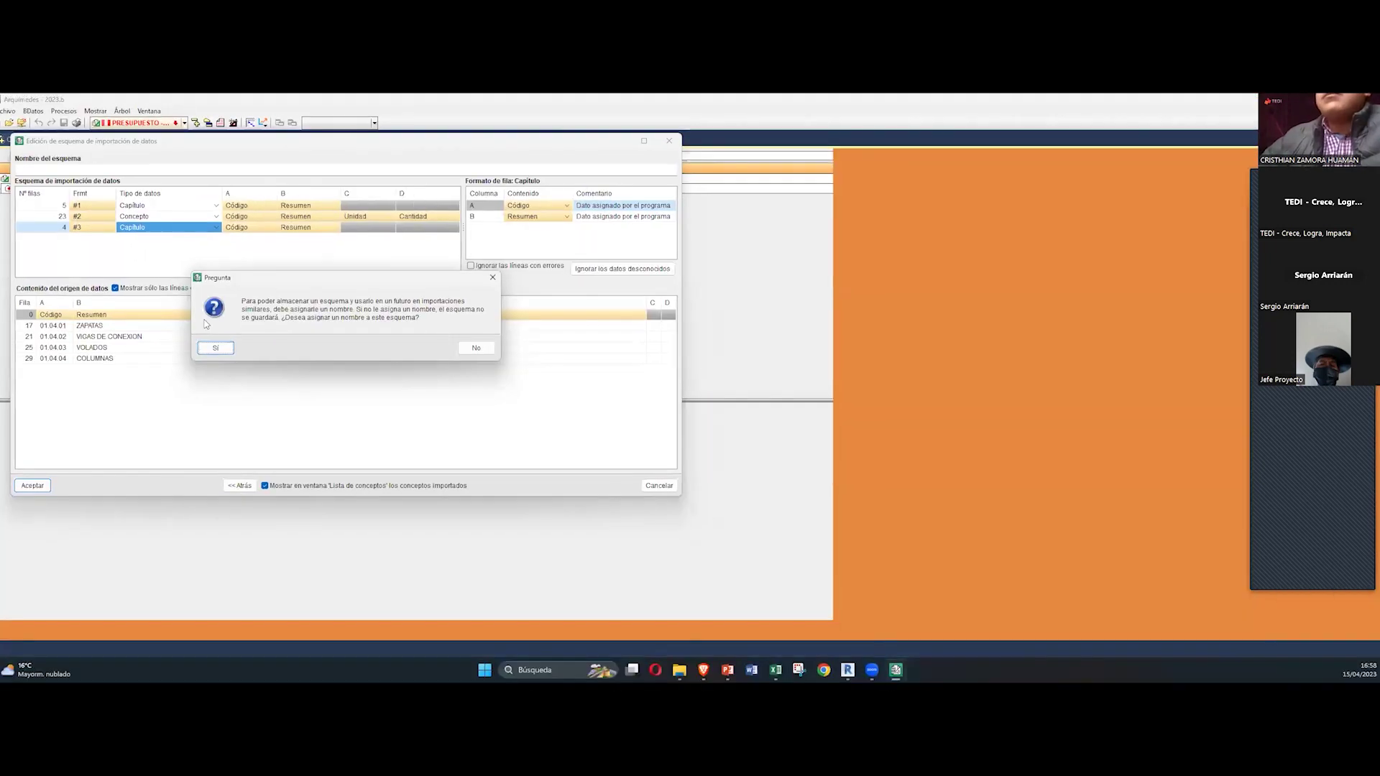
pyautogui.click(962, 514)
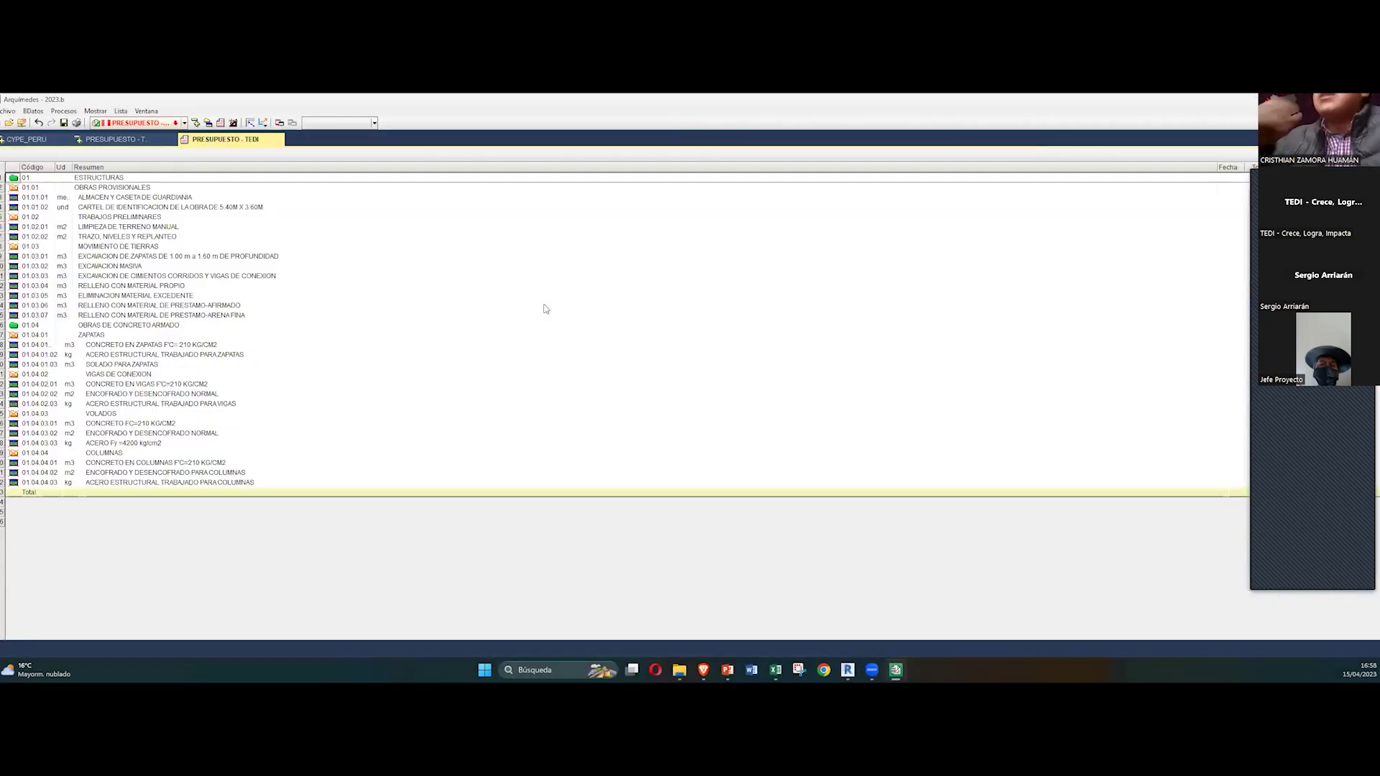
pyautogui.click(278, 140)
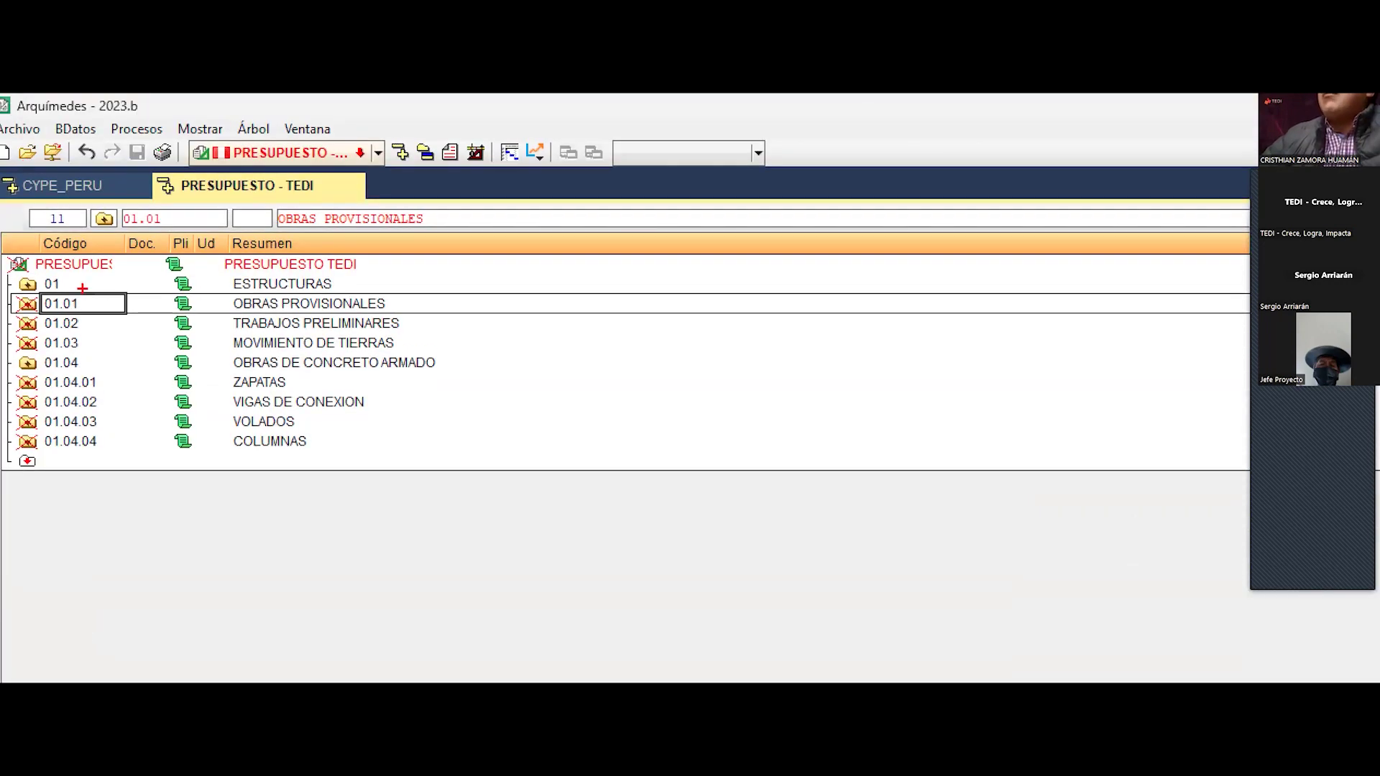
pyautogui.moveTo(483, 246)
pyautogui.mouseDown()
pyautogui.moveTo(369, 277)
pyautogui.moveTo(395, 304)
pyautogui.mouseUp()
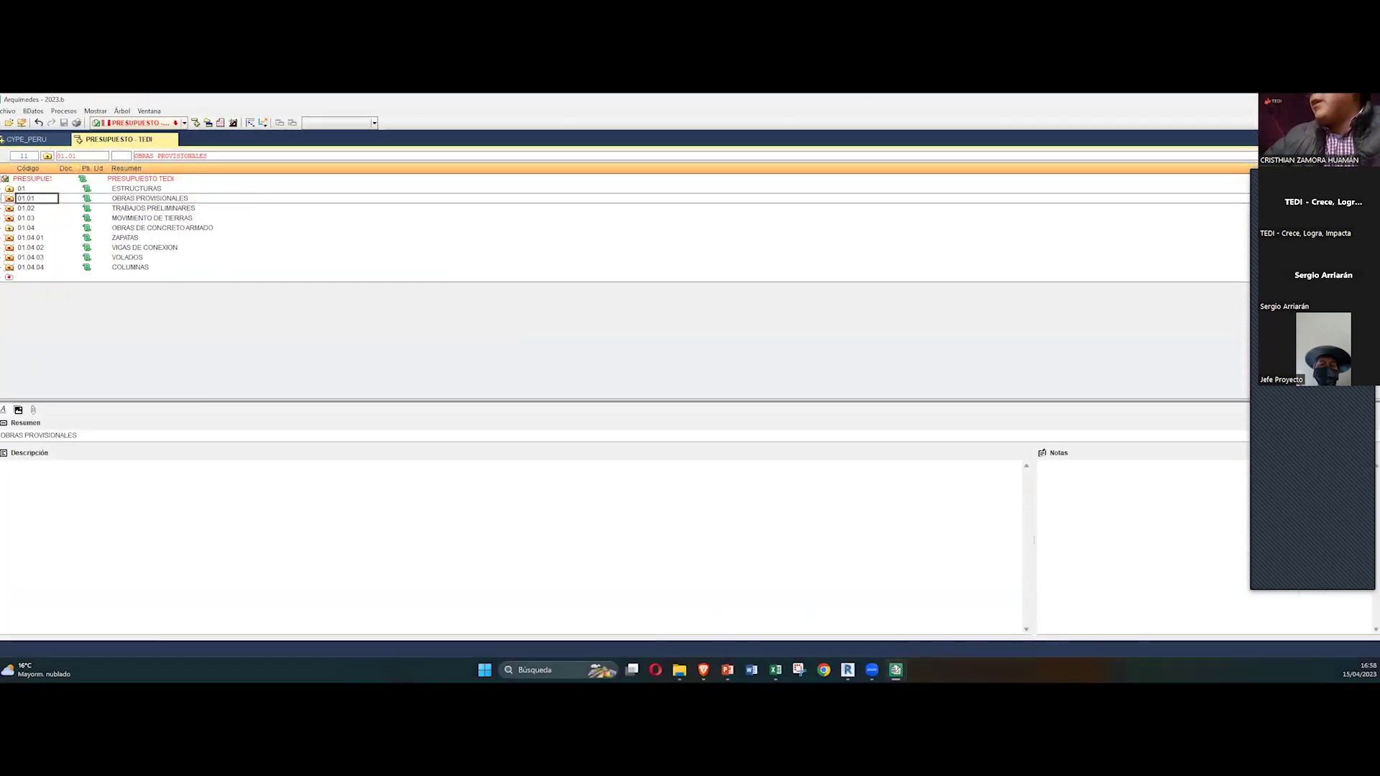
# Step: Unfold the chapters OBRAS PROVISIONALES and TRABAJOS PRELIMINARES, and expand the whole PRESUPUESTO TEDI branch to its maximum depth
pyautogui.moveTo(896, 670)
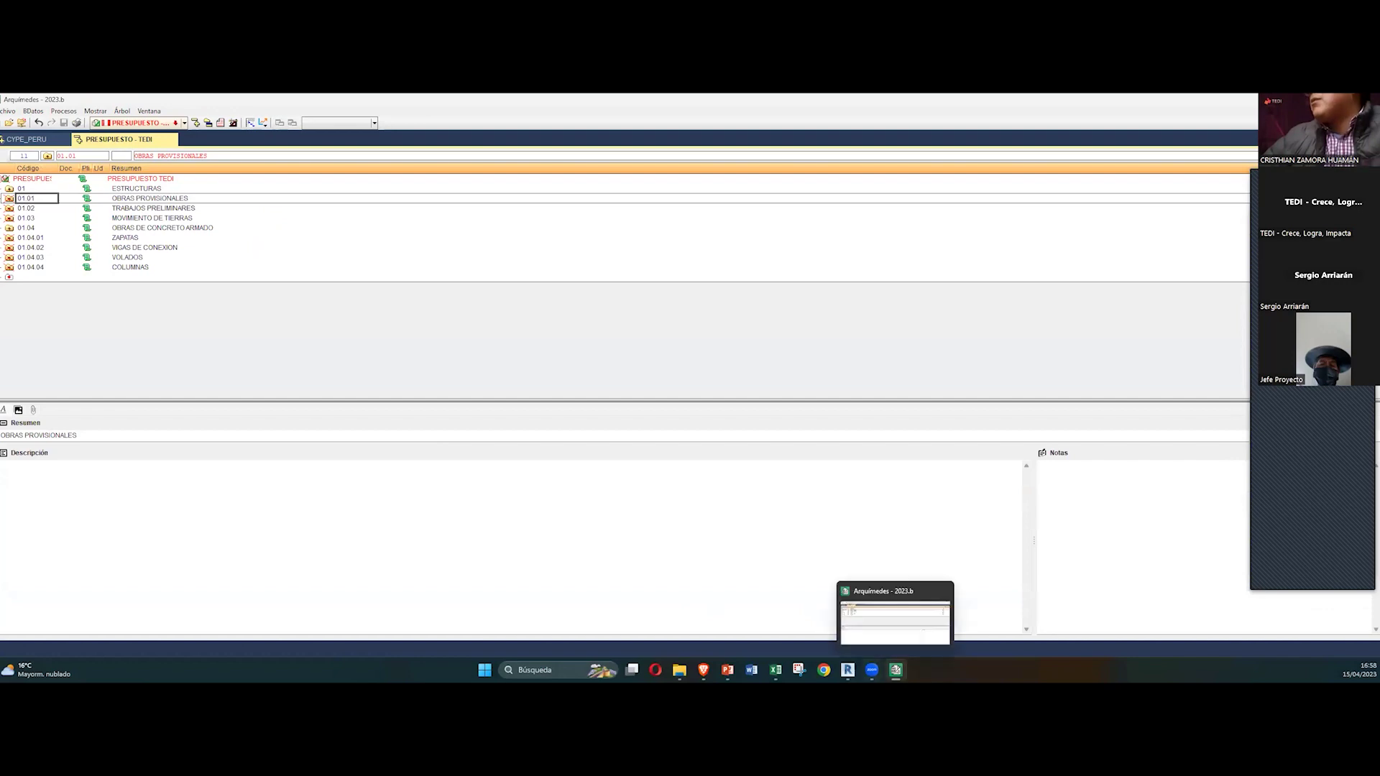
pyautogui.click(776, 670)
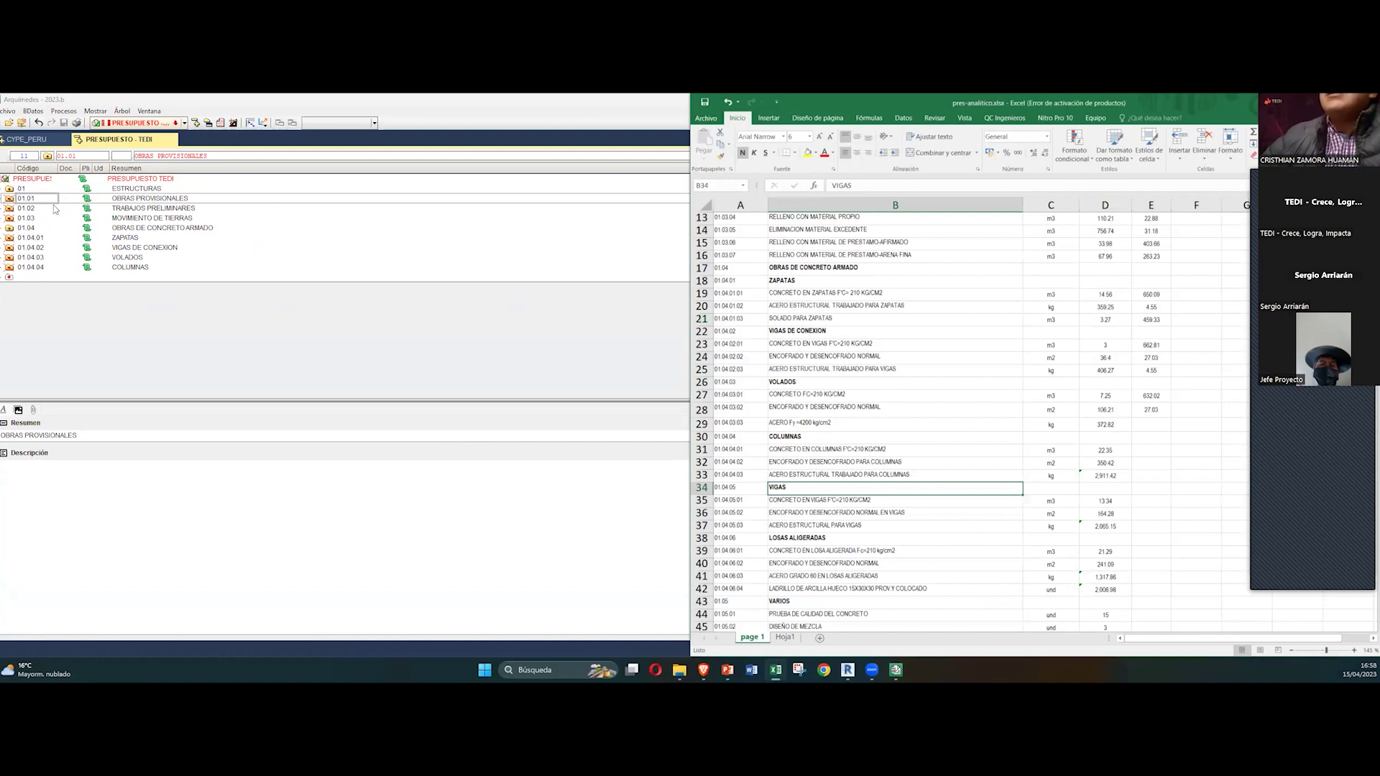
pyautogui.click(9, 200)
pyautogui.click(9, 199)
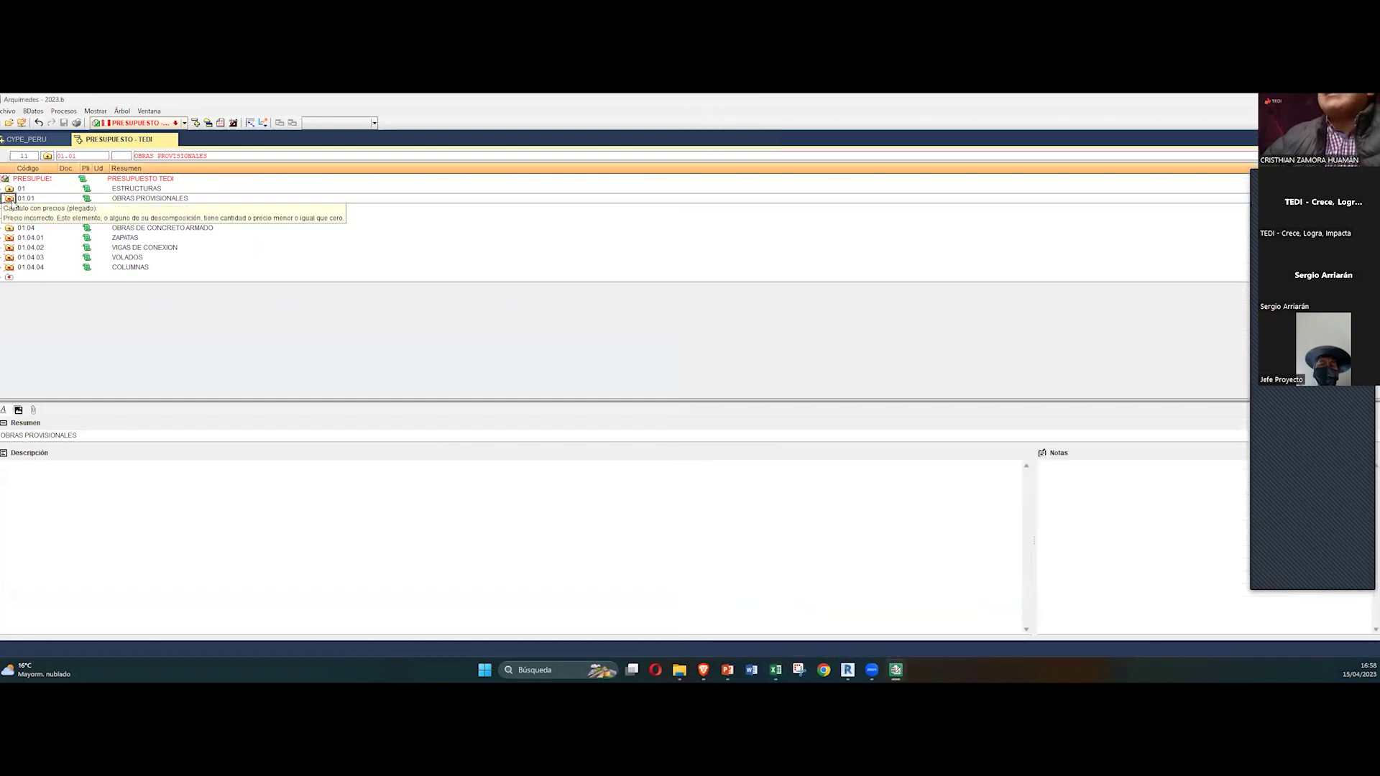
pyautogui.click(9, 239)
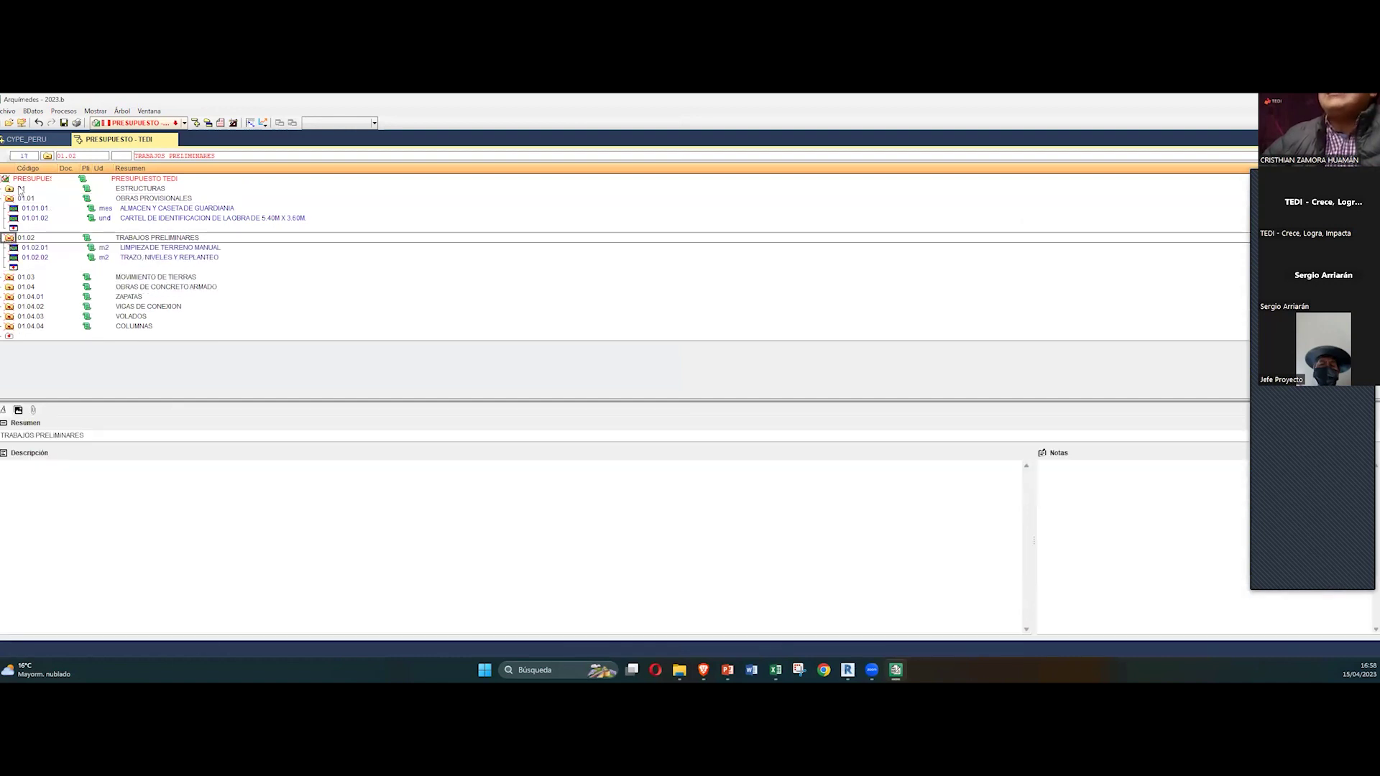
pyautogui.click(27, 179)
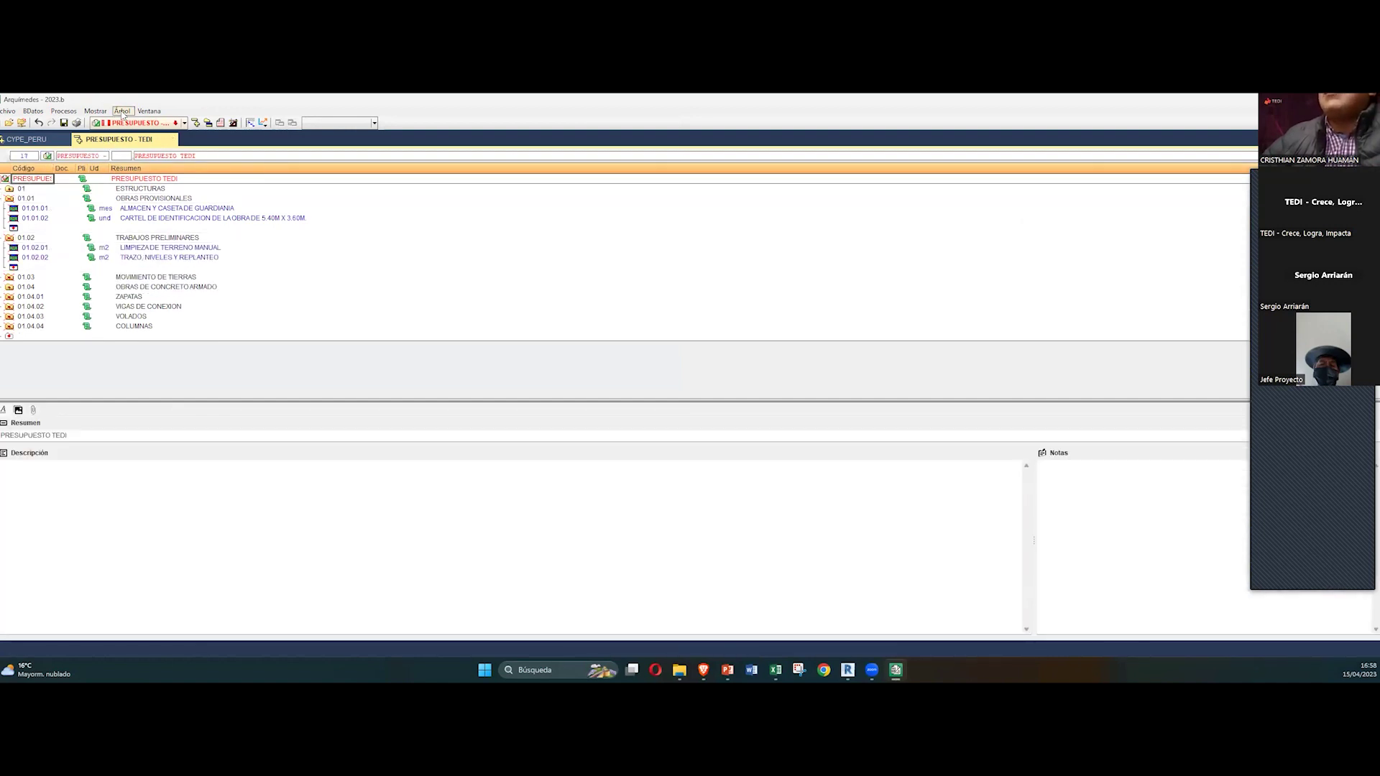
pyautogui.click(122, 112)
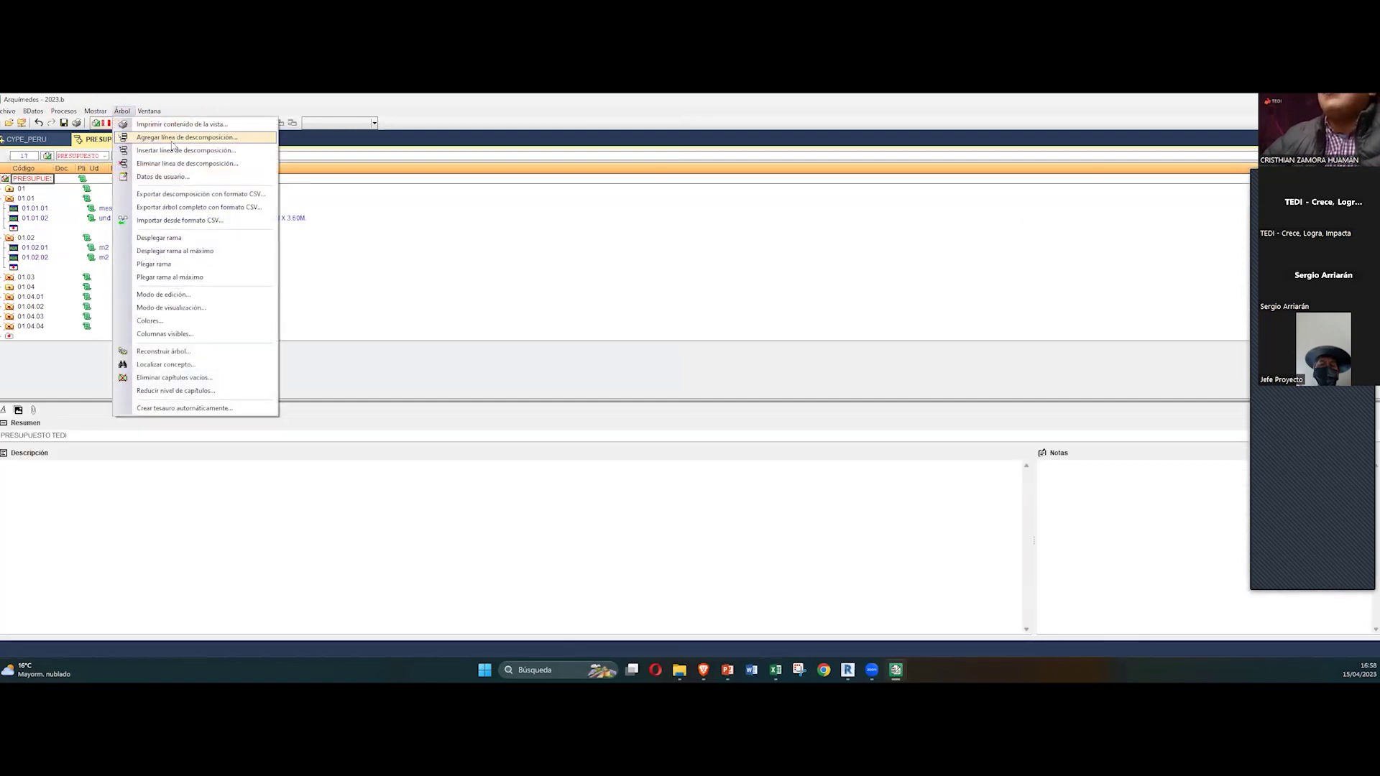
pyautogui.click(191, 251)
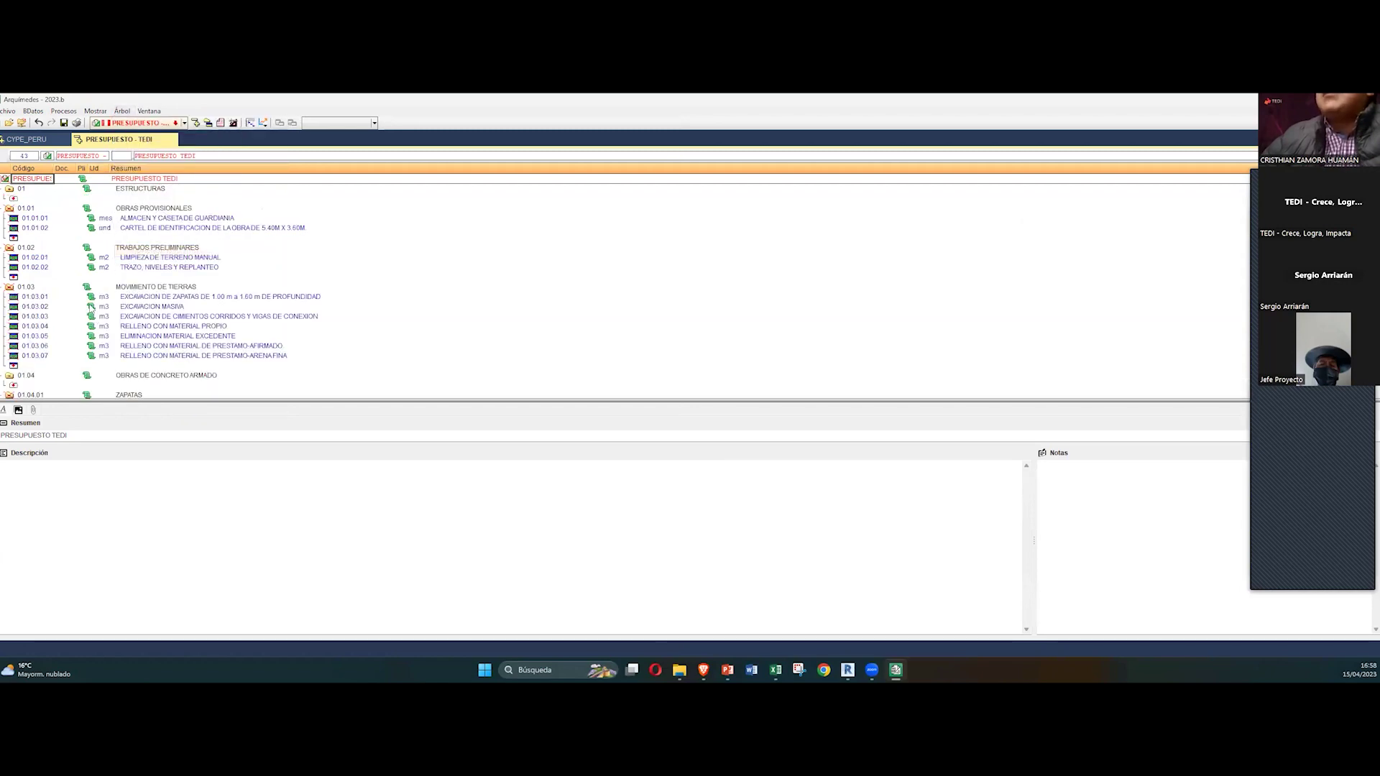
# Step: Look through the expanded budget tree and arrange the Arquímedes window side by side with the Excel sheet
pyautogui.click(36, 268)
pyautogui.scroll(-3, 36, 279)
pyautogui.scroll(5, 36, 279)
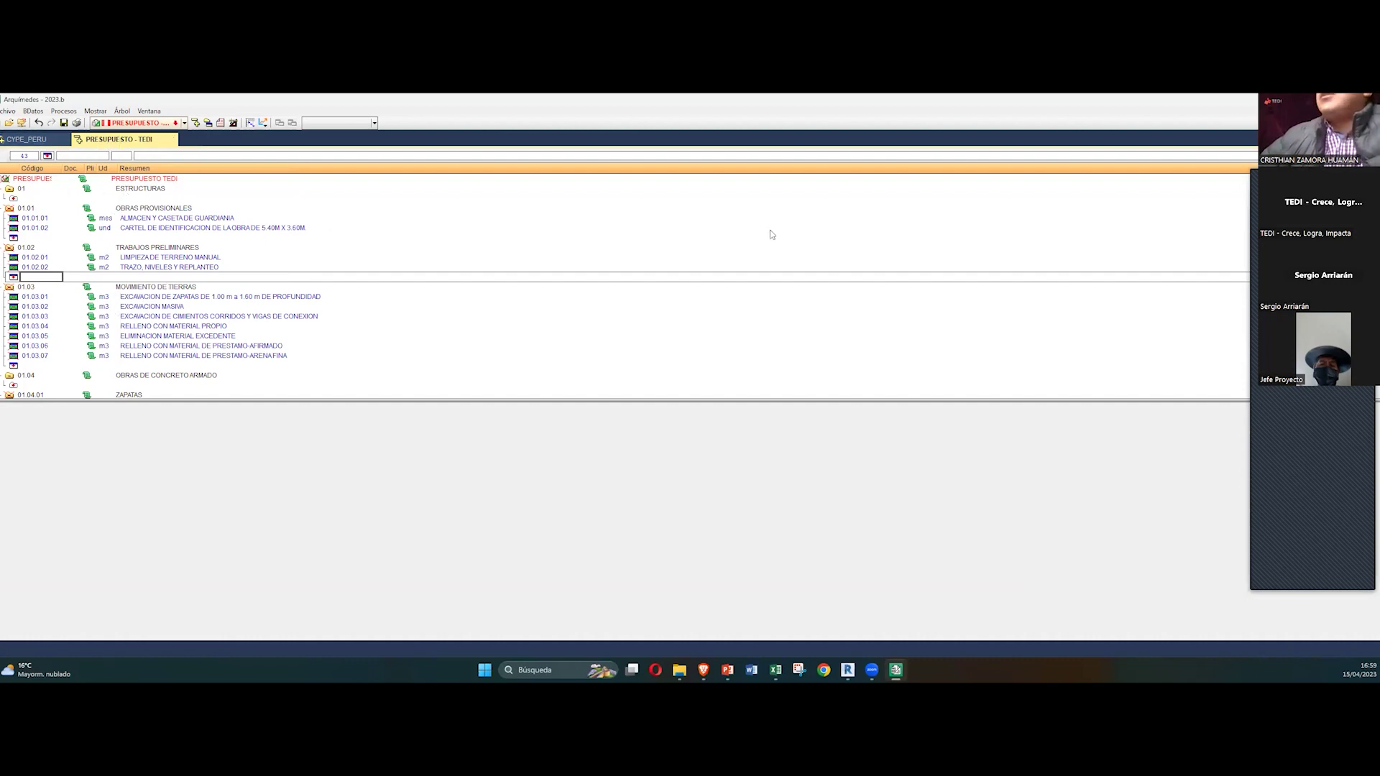
pyautogui.doubleClick(822, 106)
pyautogui.press('super+Left')
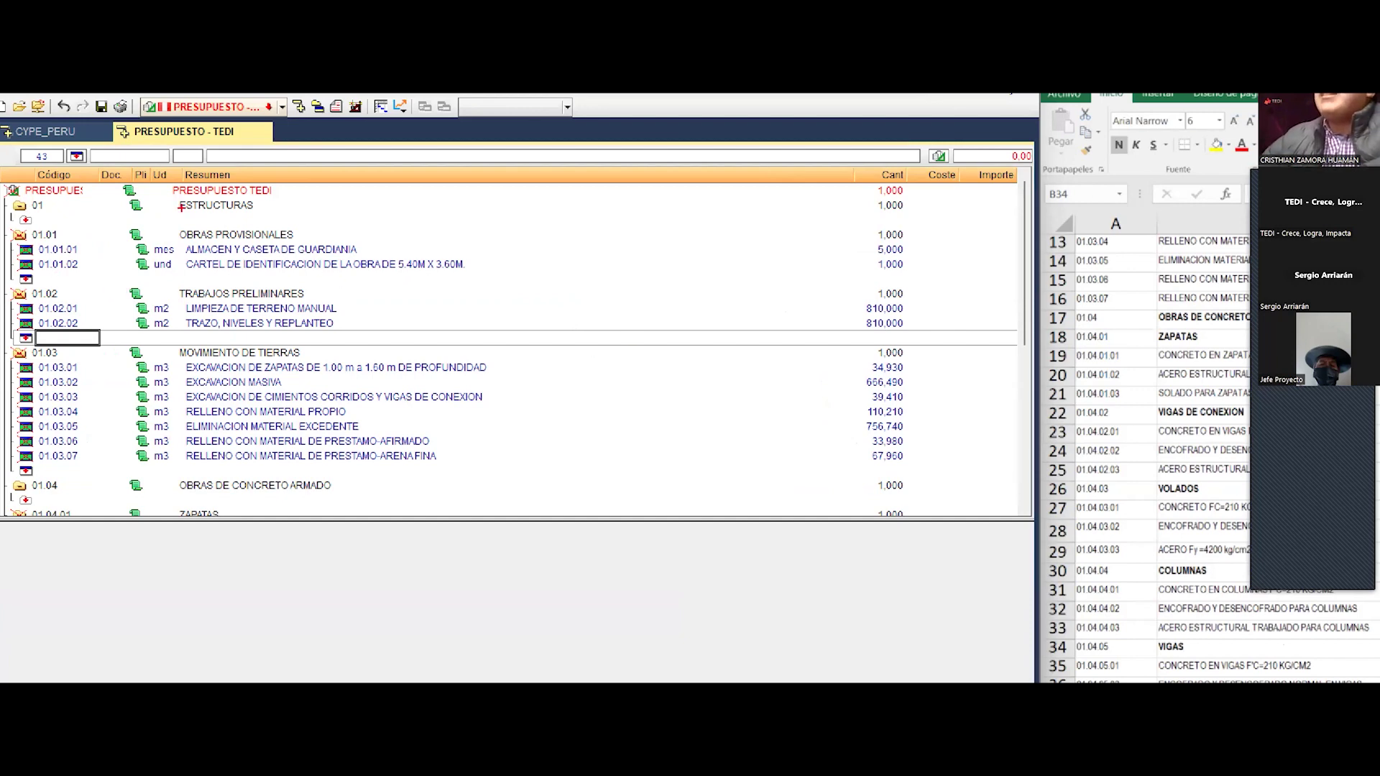
# Step: Examine the imported code, unit and summary columns and the Cant column of the budget tree
pyautogui.moveTo(2, 160)
pyautogui.mouseDown()
pyautogui.moveTo(555, 501)
pyautogui.moveTo(891, 522)
pyautogui.moveTo(807, 511)
pyautogui.mouseUp()
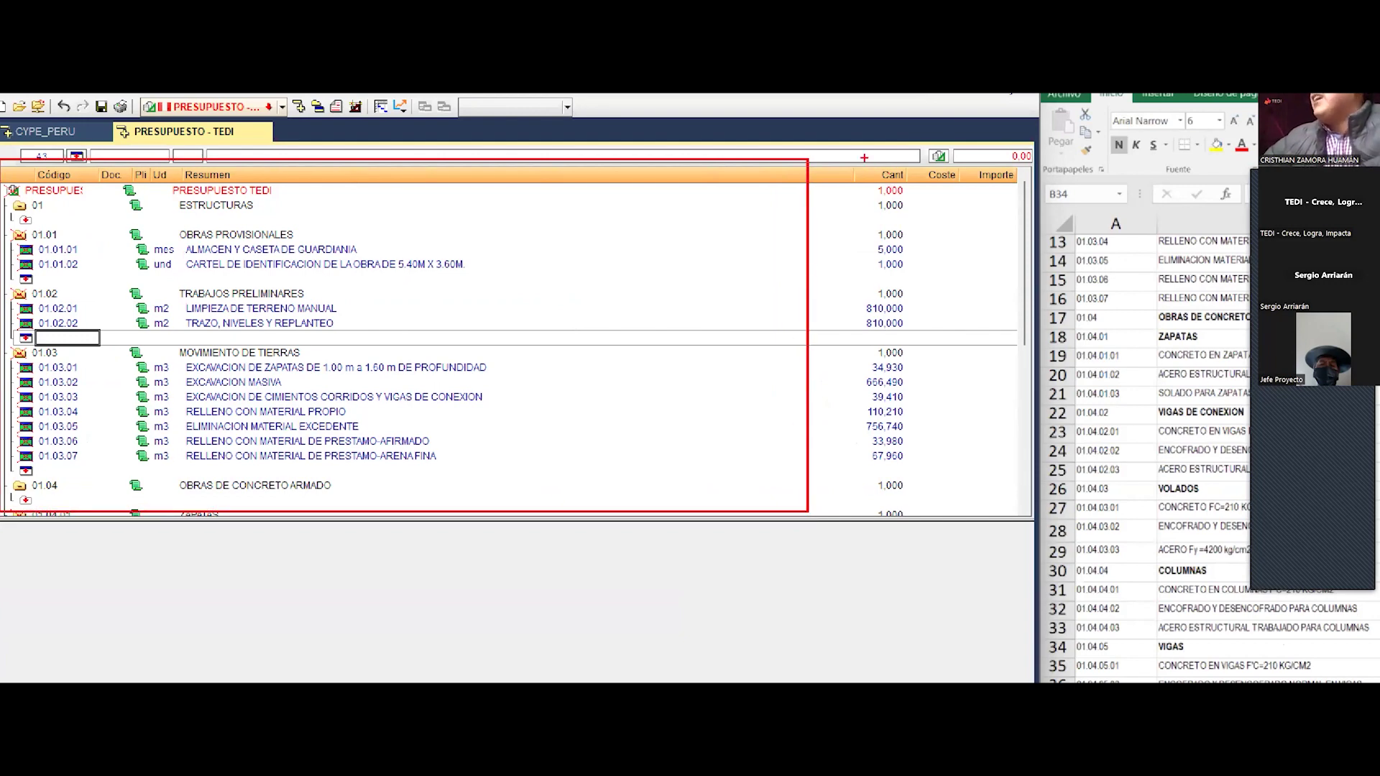
pyautogui.moveTo(893, 127); pyautogui.dragTo(874, 171)
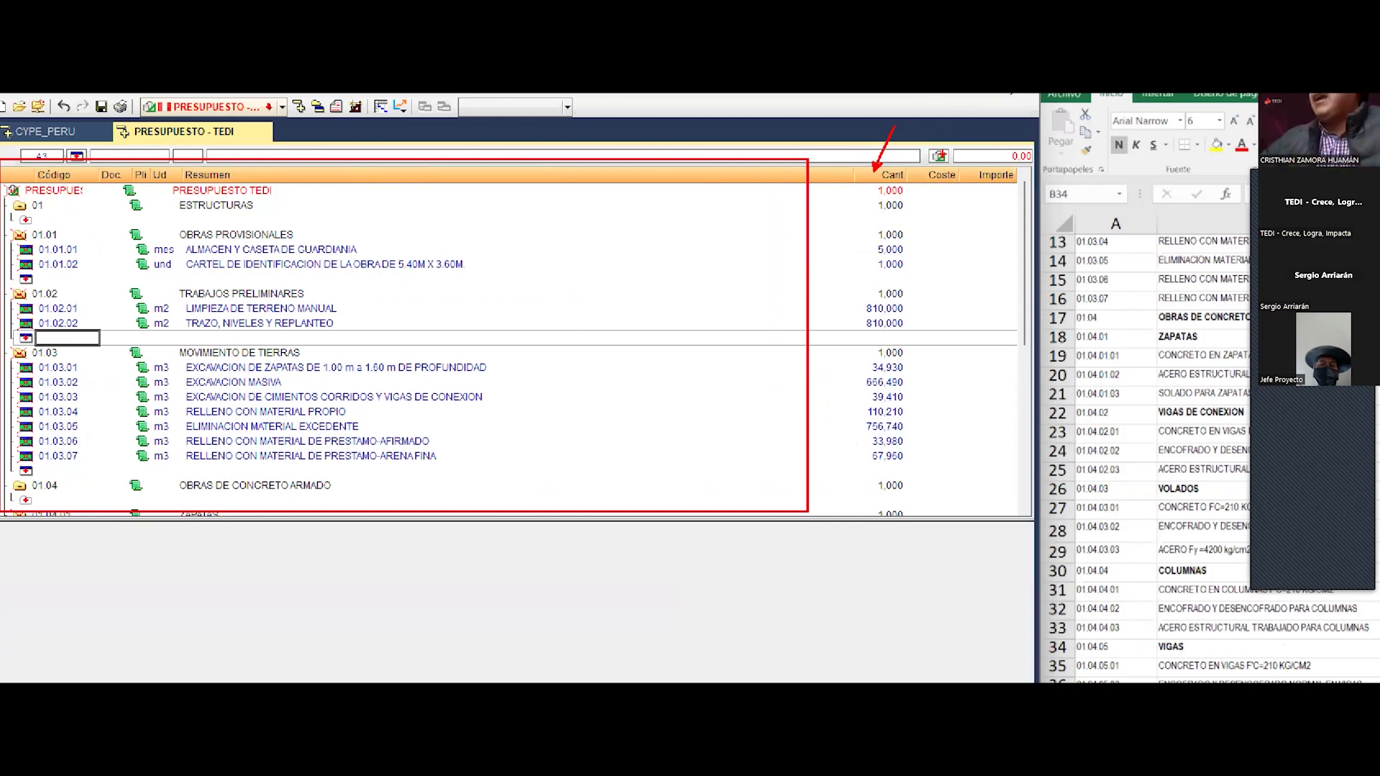
pyautogui.moveTo(856, 164); pyautogui.dragTo(910, 516)
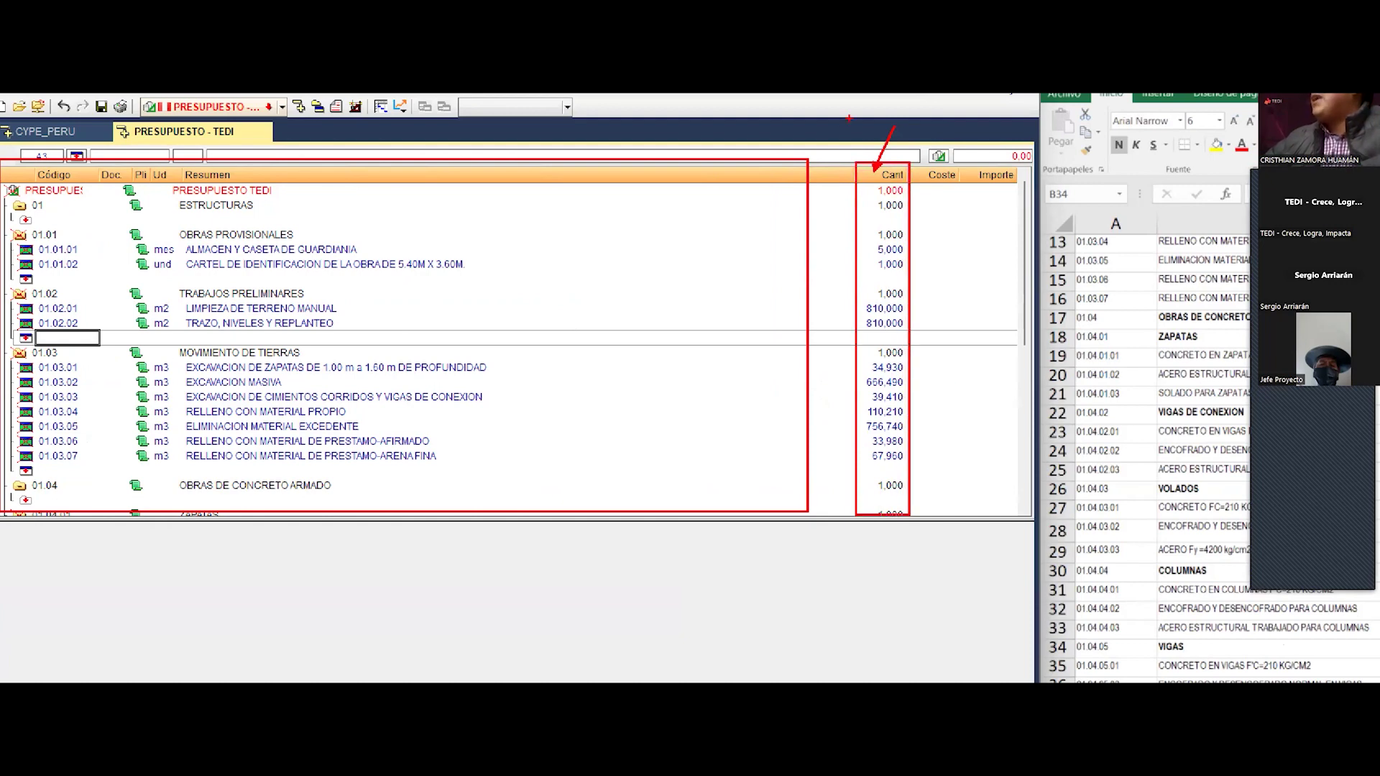
pyautogui.moveTo(921, 132)
pyautogui.mouseDown()
pyautogui.moveTo(959, 176)
pyautogui.moveTo(949, 142)
pyautogui.moveTo(967, 101)
pyautogui.mouseUp()
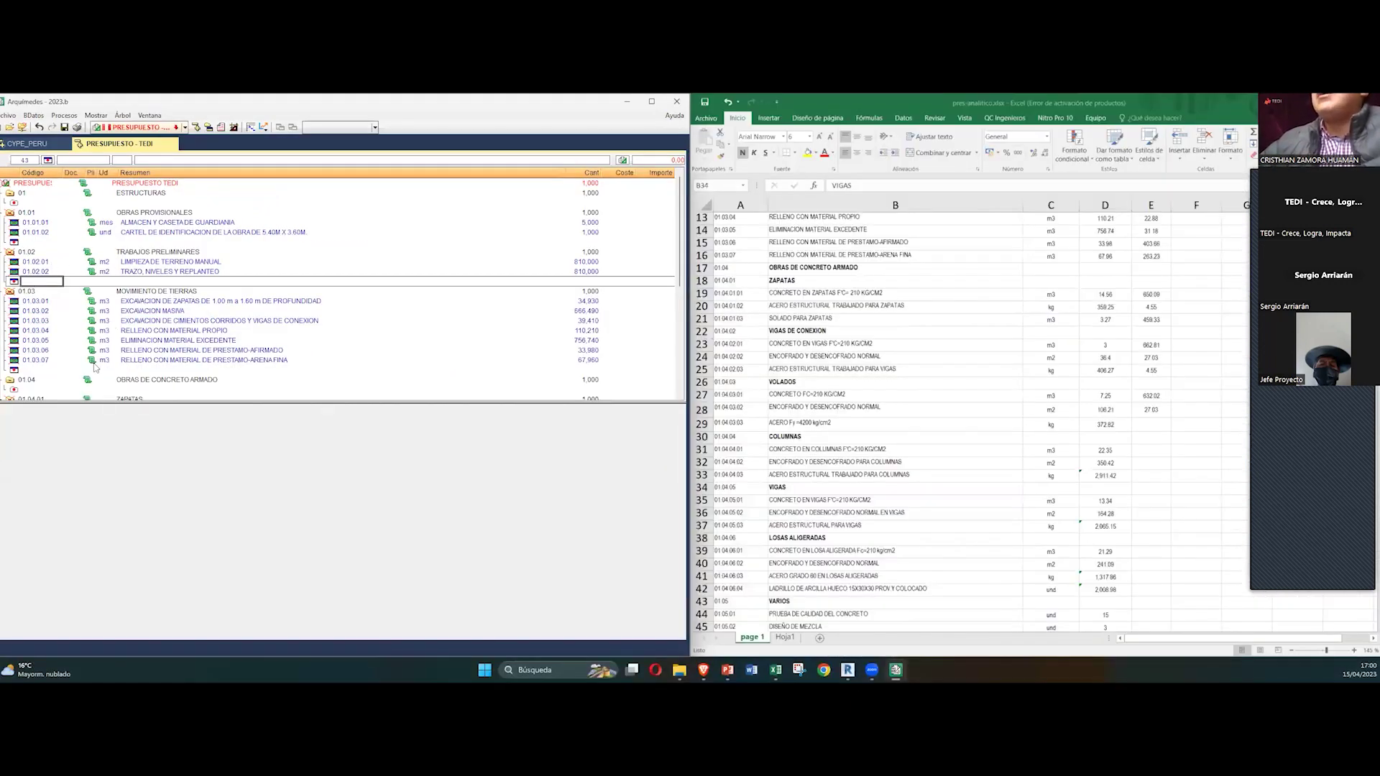
# Step: Review the concrete works chapters from ZAPATAS to COLUMNAS, and inspect the COLUMNAS chapter and its item 01.04.04.01
pyautogui.scroll(-3, 79, 352)
pyautogui.scroll(-4, 29, 353)
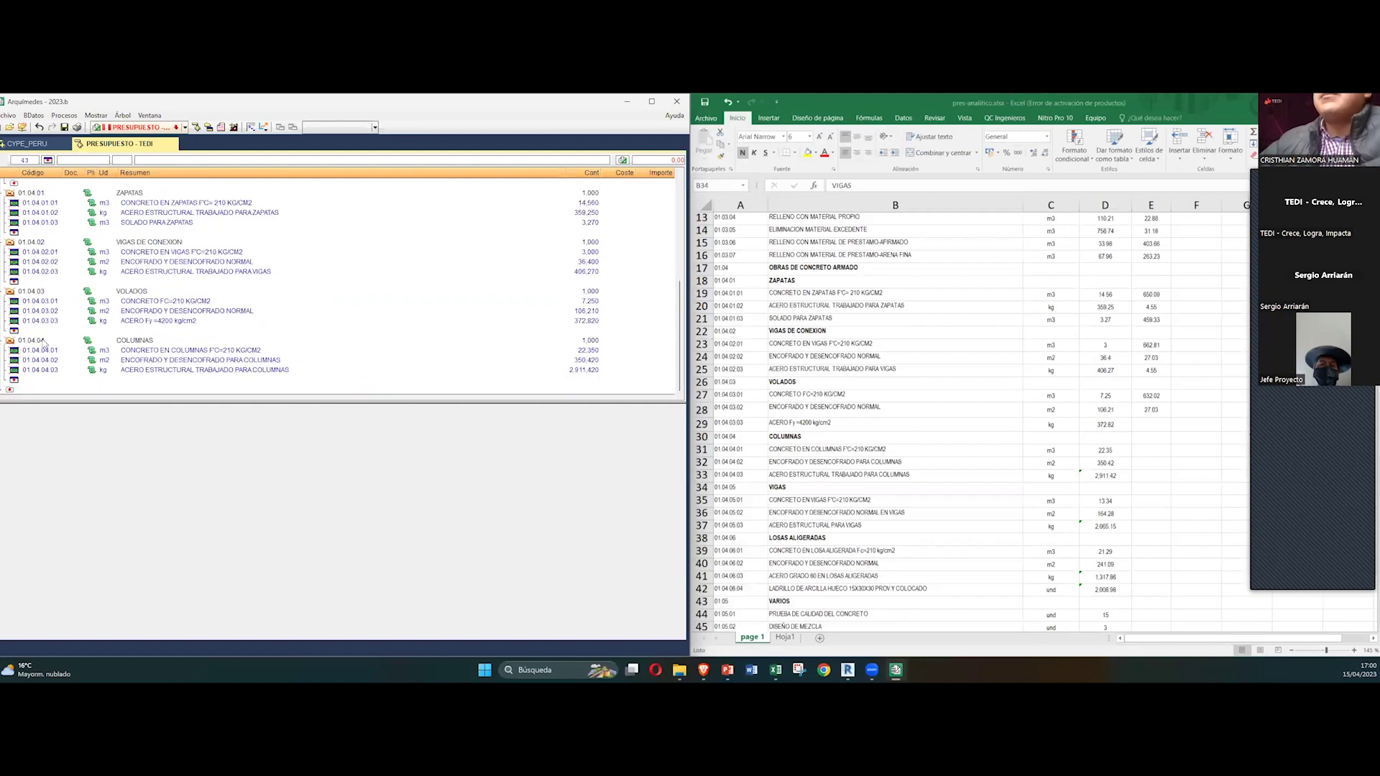
pyautogui.click(11, 340)
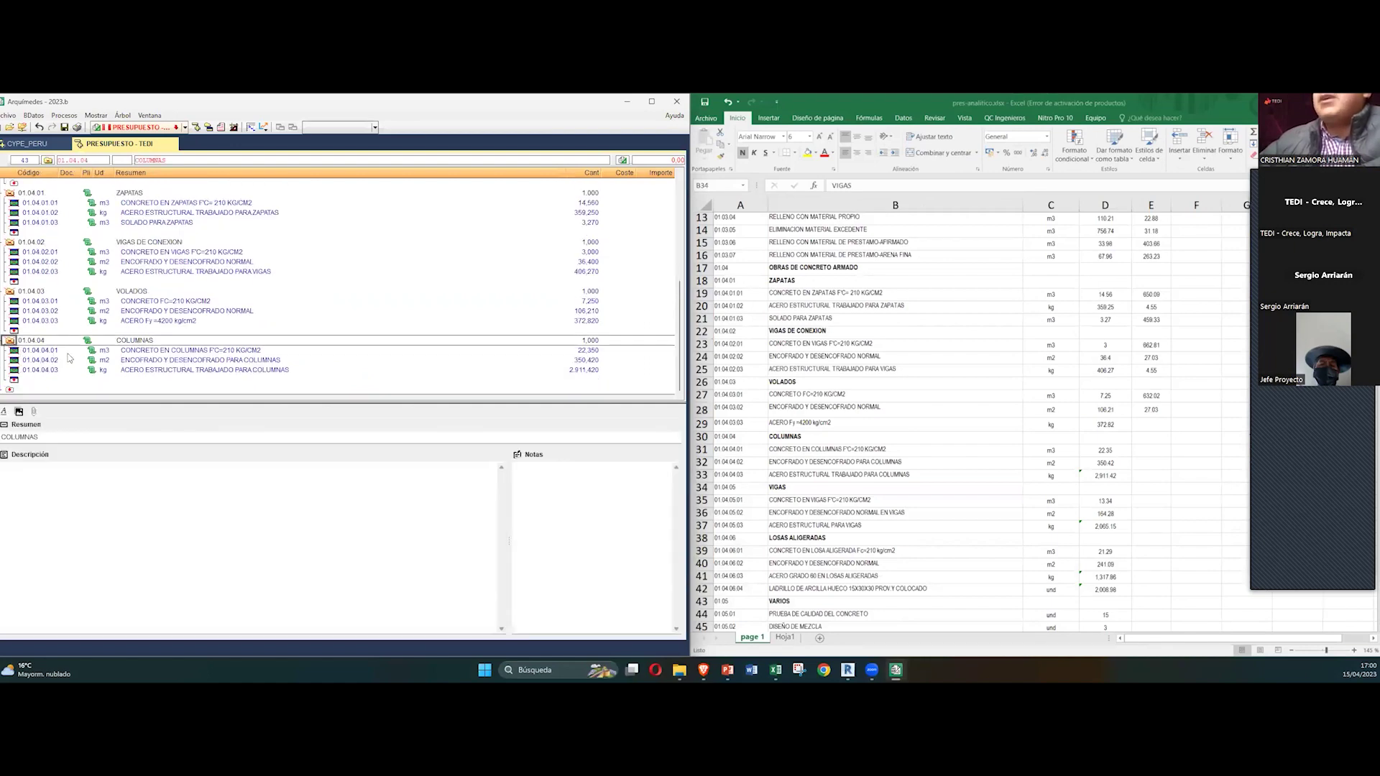
pyautogui.click(18, 350)
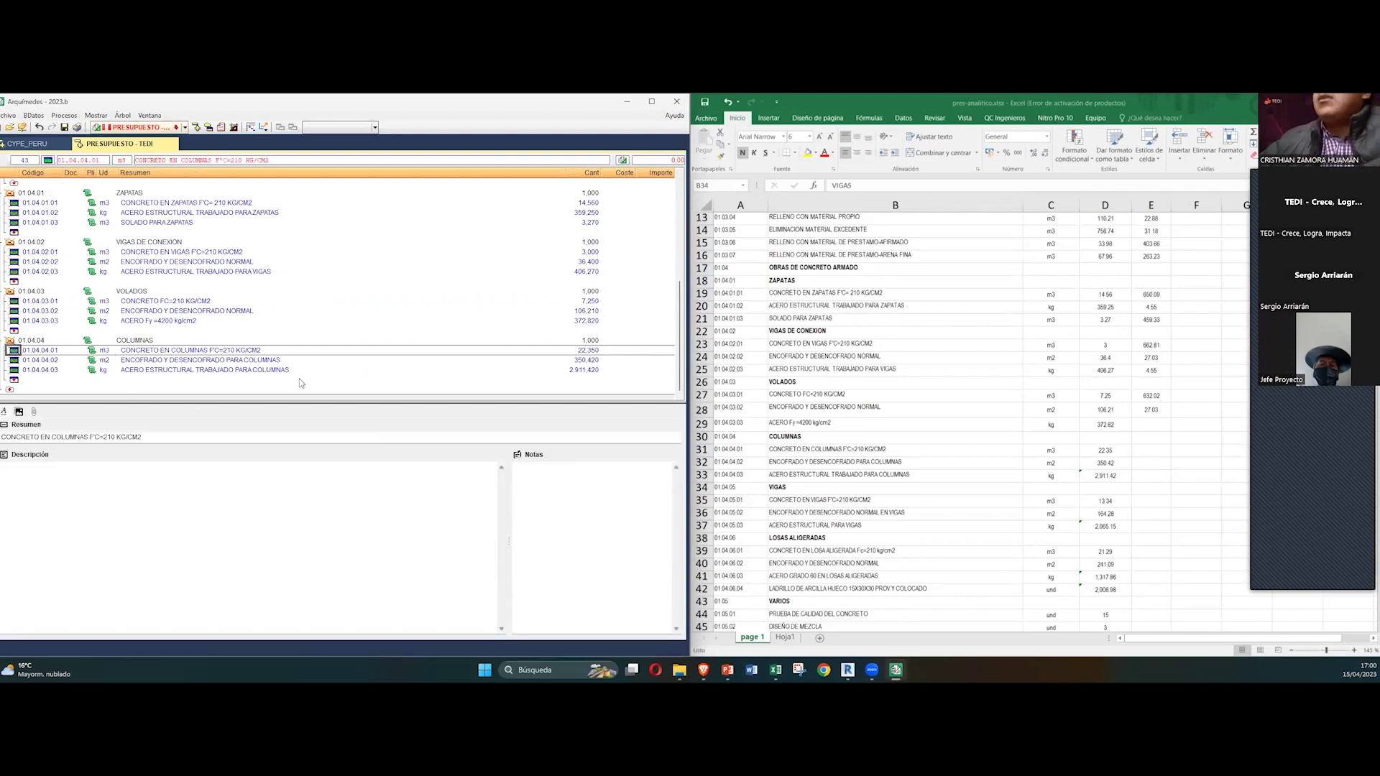
# Step: Display the CYPE_PERU and PRESUPUESTO - TEDI trees side by side in a new vertical group, and maximize the Arquímedes window
pyautogui.click(624, 352)
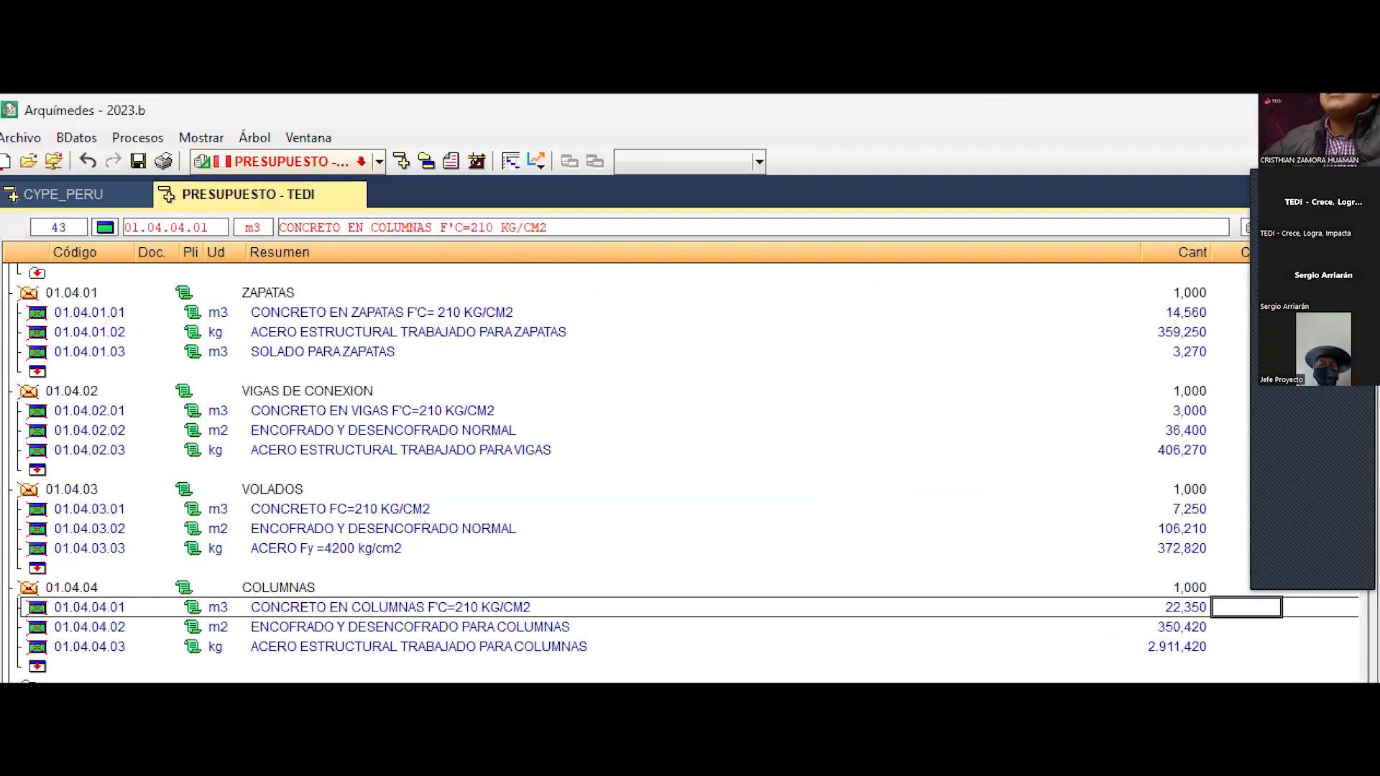
pyautogui.moveTo(158, 178)
pyautogui.mouseDown()
pyautogui.moveTo(220, 211)
pyautogui.moveTo(376, 212)
pyautogui.mouseUp()
pyautogui.moveTo(281, 122)
pyautogui.mouseDown()
pyautogui.moveTo(340, 155)
pyautogui.moveTo(414, 96)
pyautogui.mouseUp()
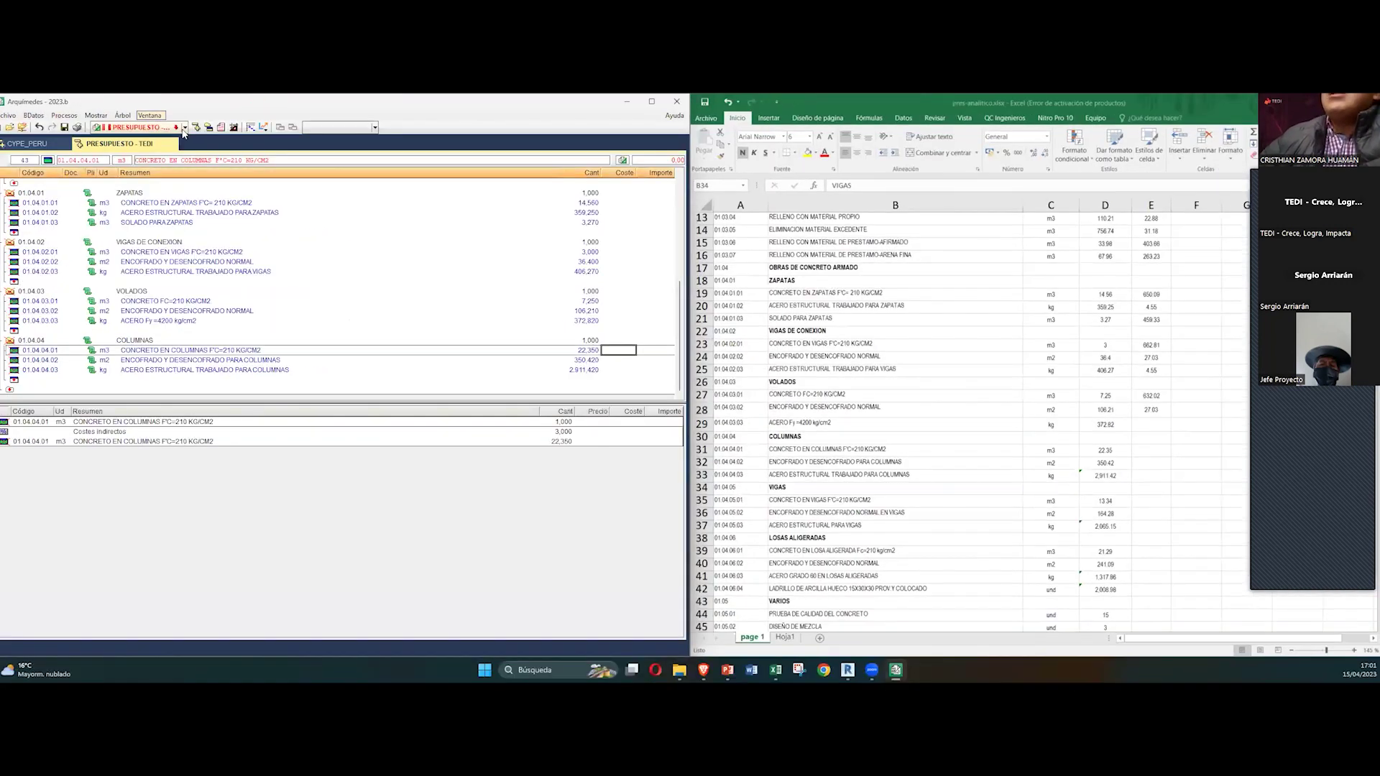
pyautogui.click(193, 121)
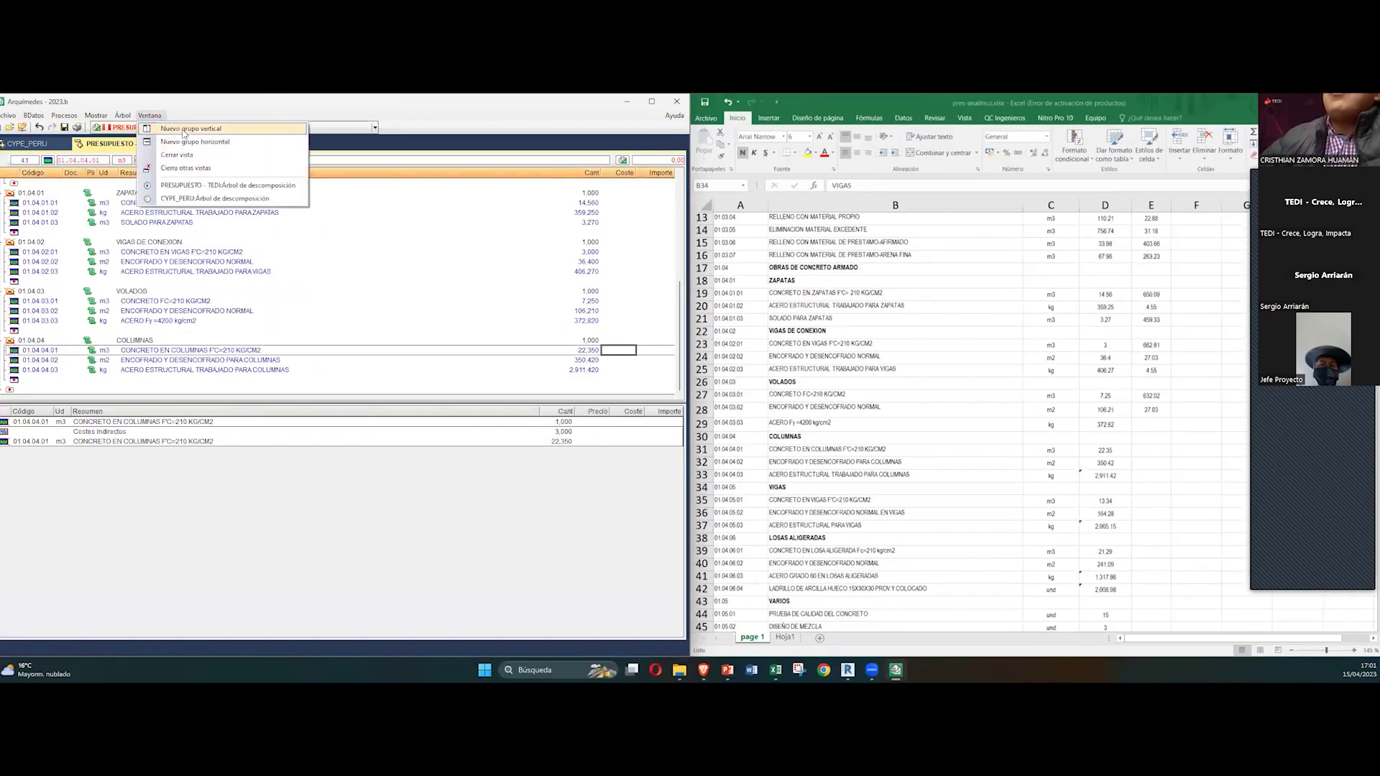
pyautogui.click(188, 129)
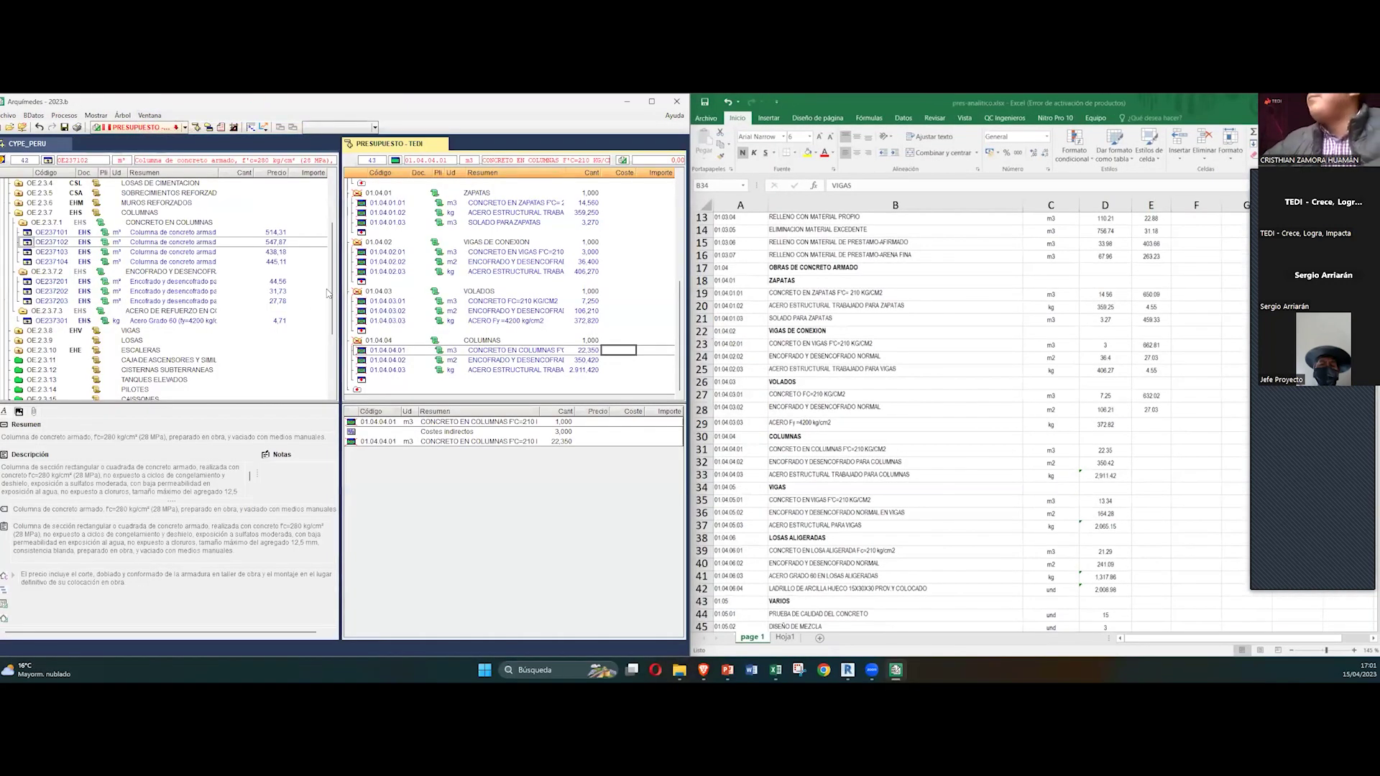
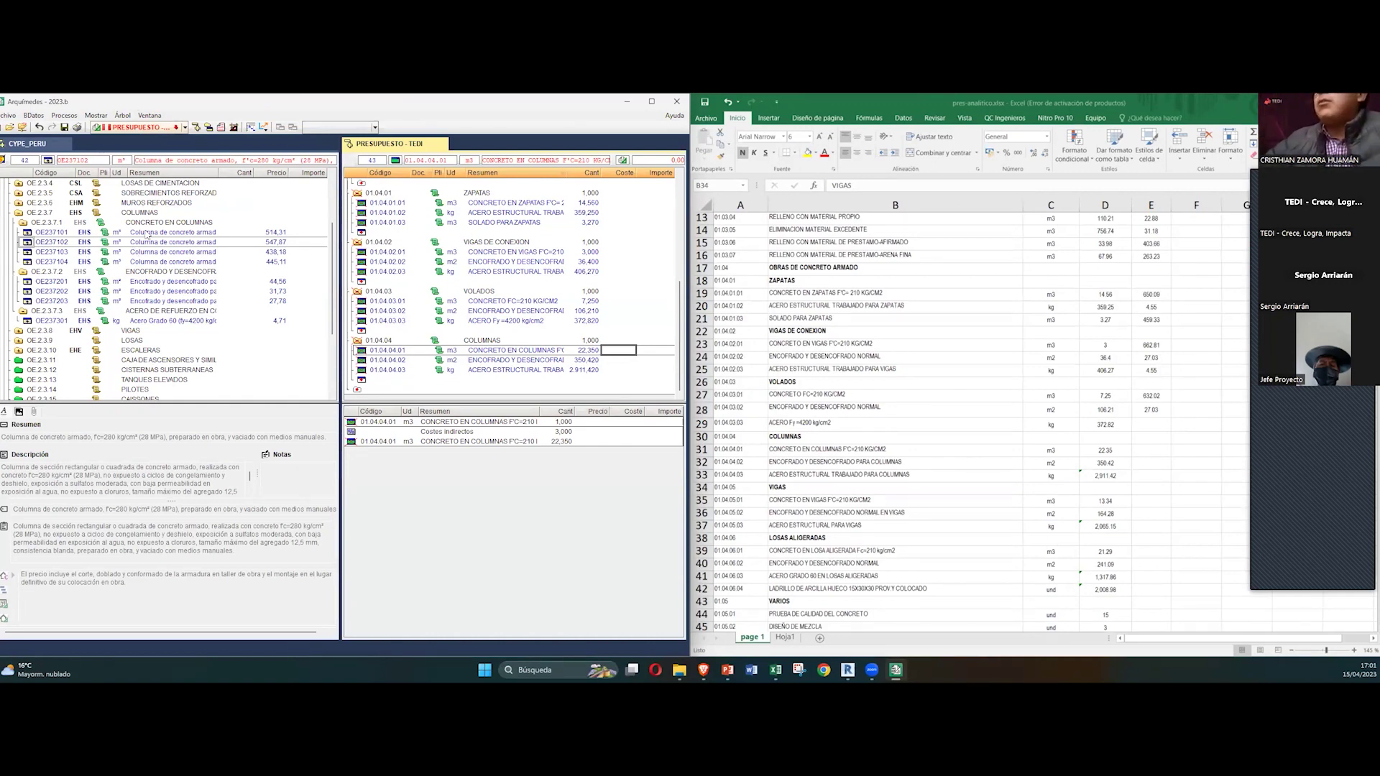
pyautogui.click(495, 353)
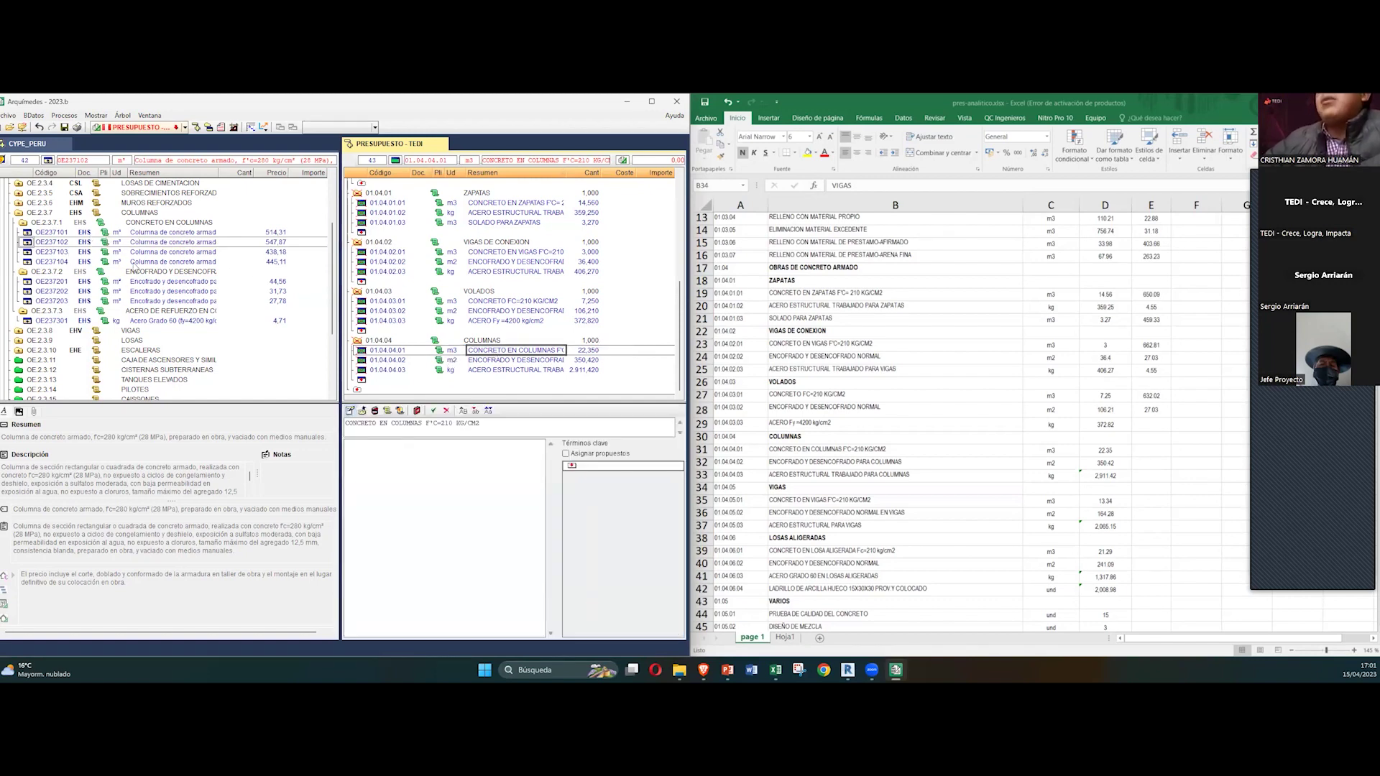
pyautogui.click(219, 177)
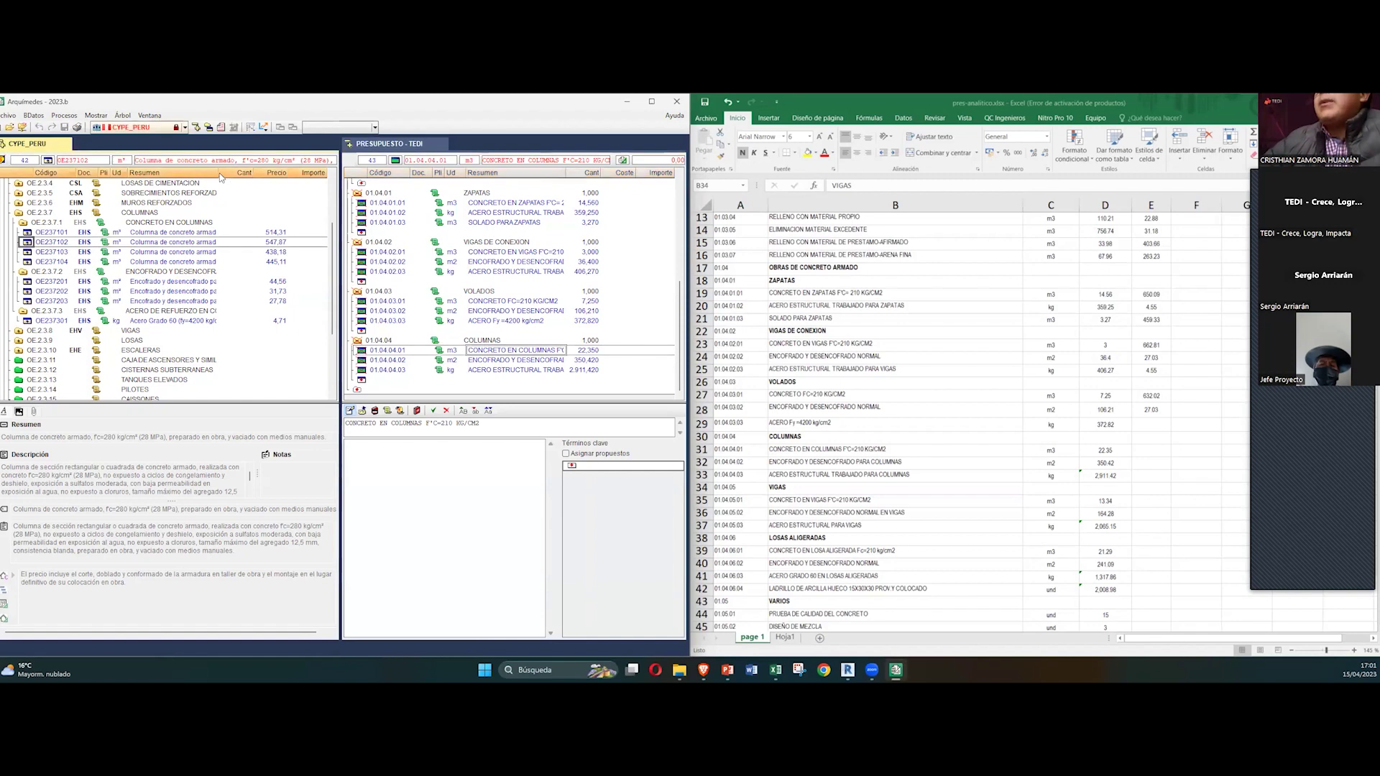
pyautogui.click(651, 105)
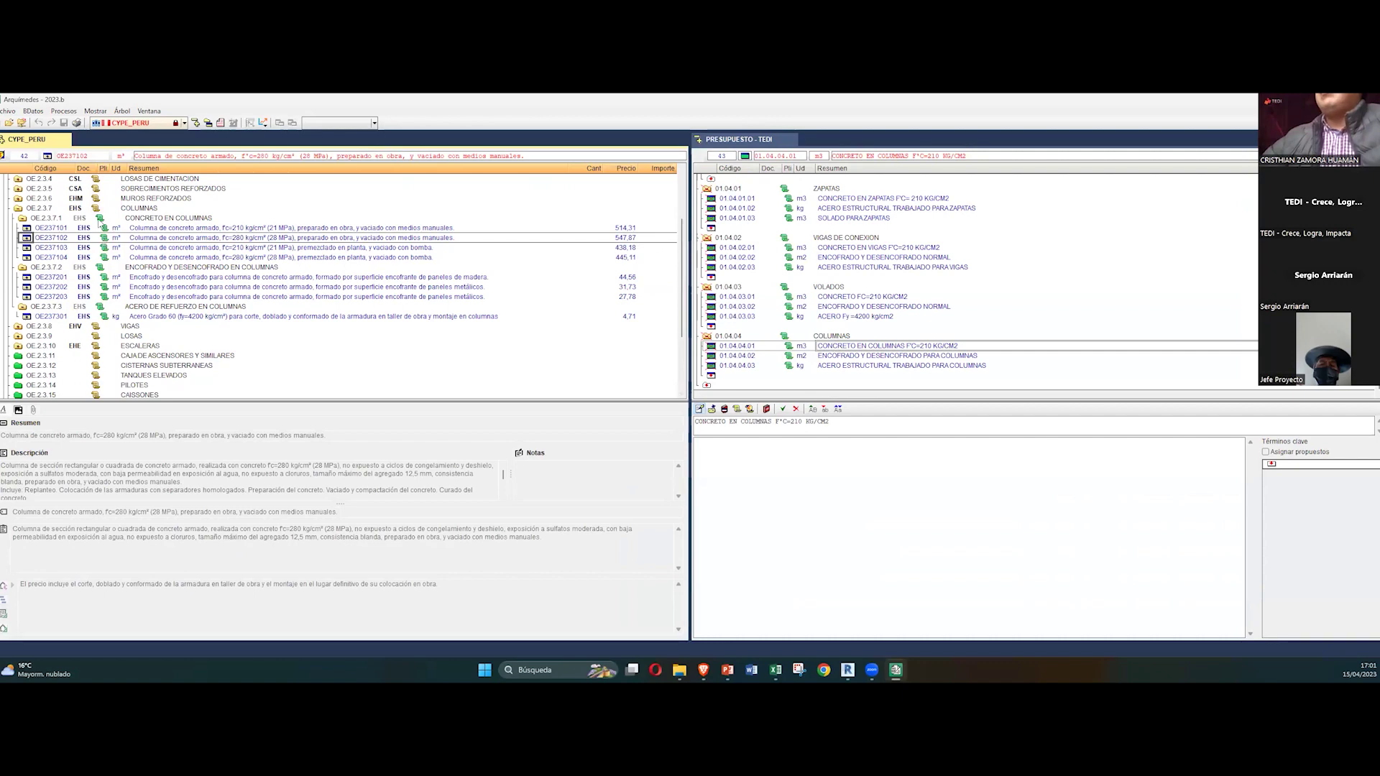
# Step: Examine the concrete items in the CYPE_PERU COLUMNAS chapter, comparing their f'c strengths and site-prepared versus plant-premixed concrete
pyautogui.click(121, 210)
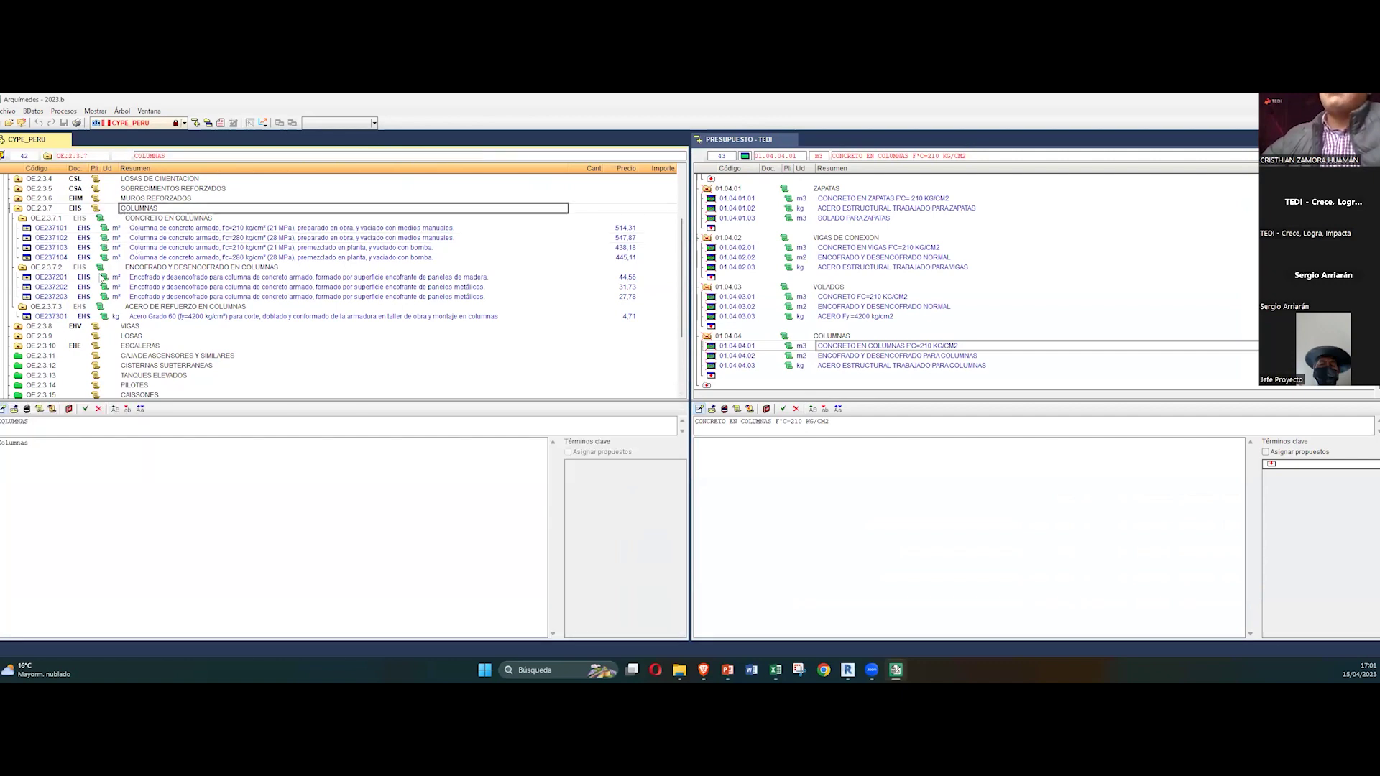
pyautogui.click(166, 227)
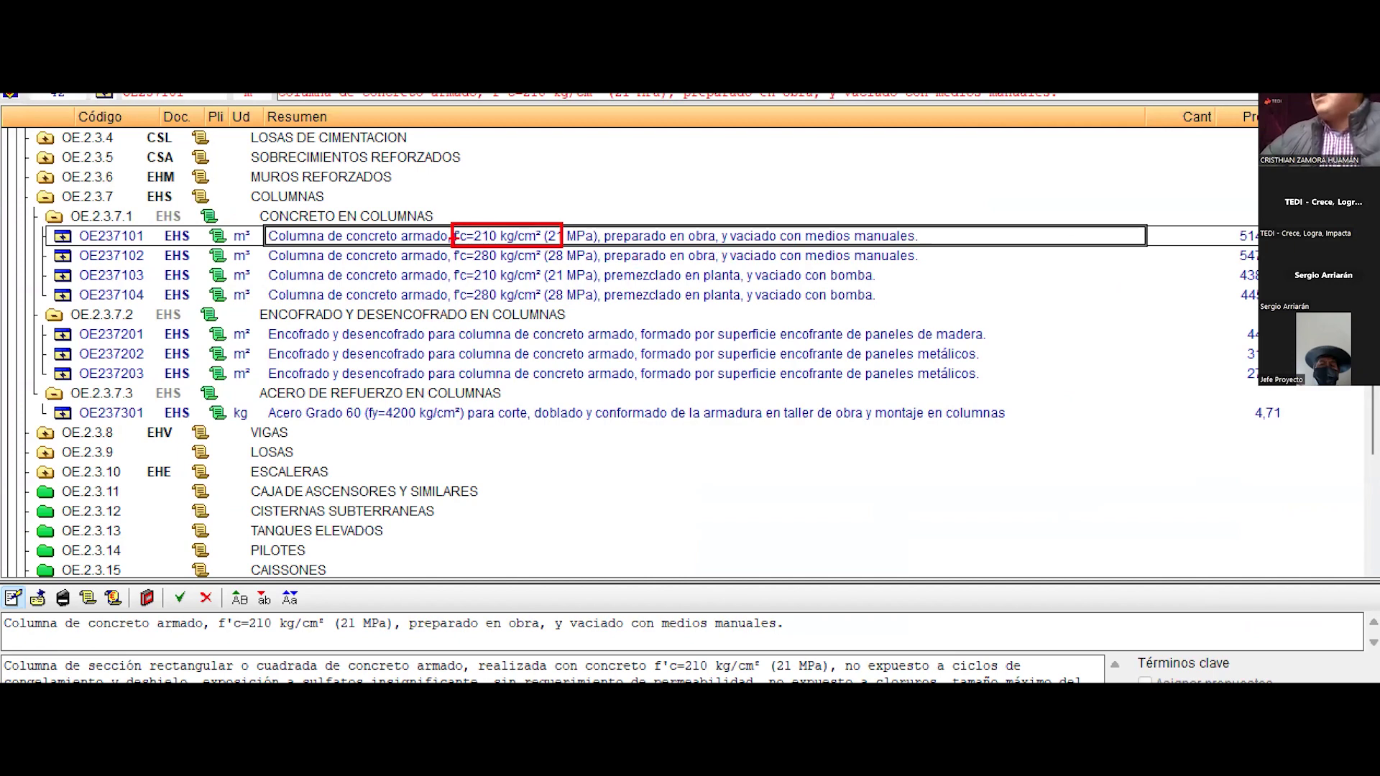
pyautogui.moveTo(494, 220); pyautogui.dragTo(557, 183)
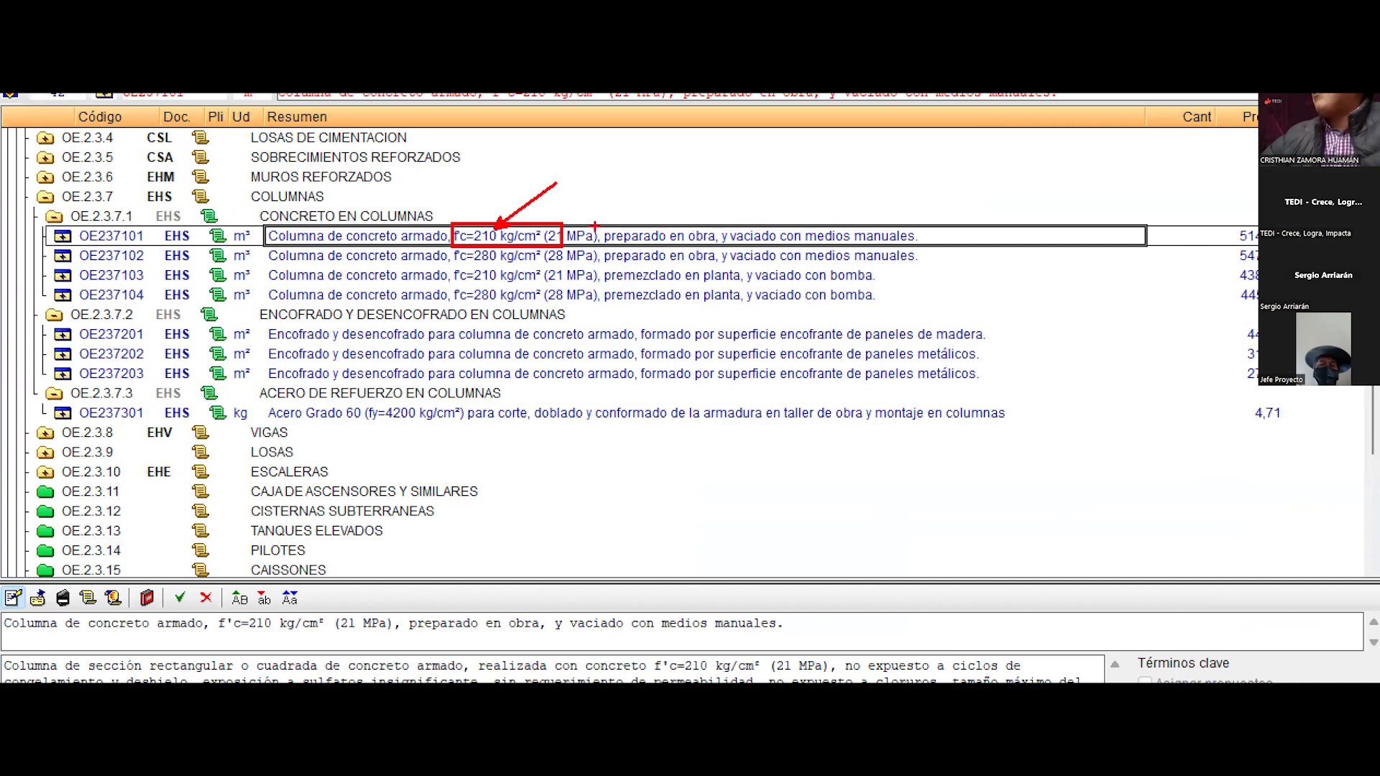
pyautogui.moveTo(598, 223); pyautogui.dragTo(718, 248)
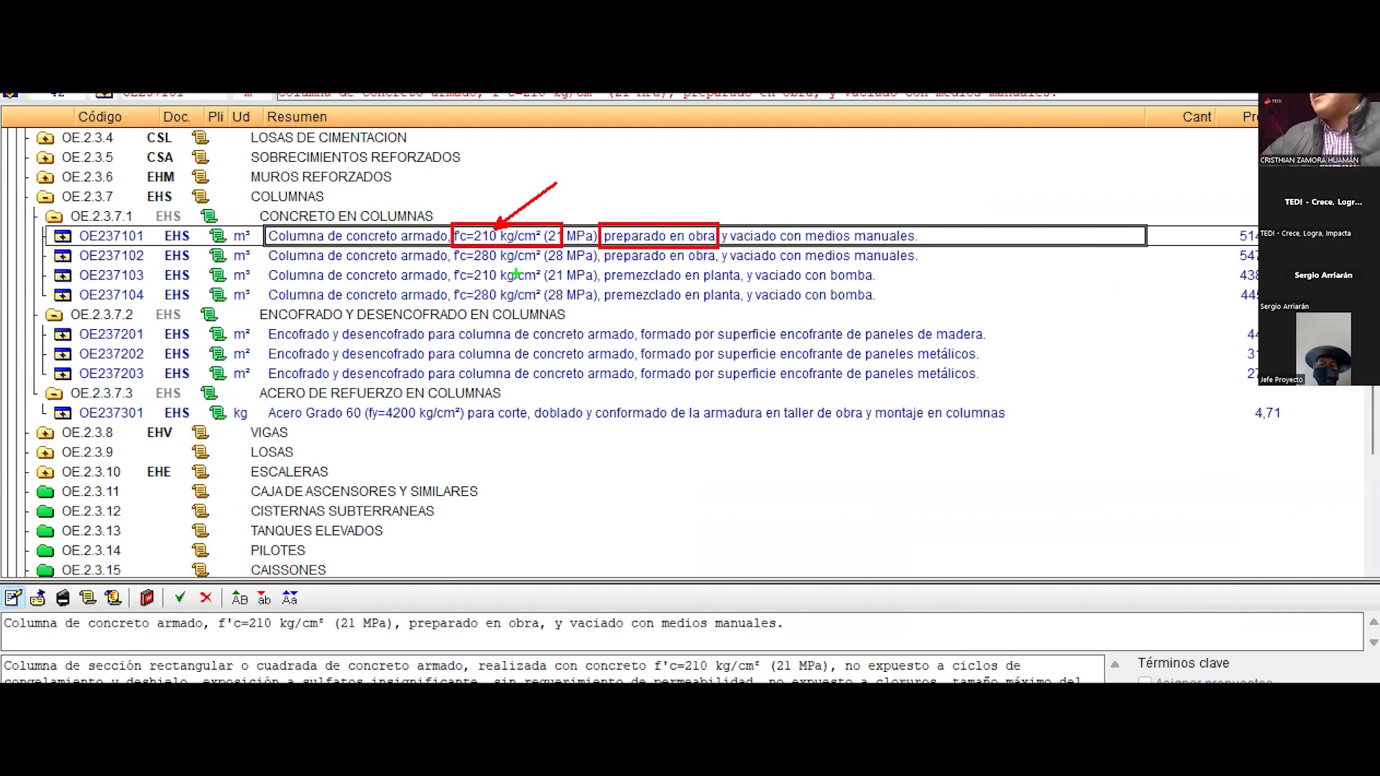
pyautogui.moveTo(452, 265); pyautogui.dragTo(508, 269)
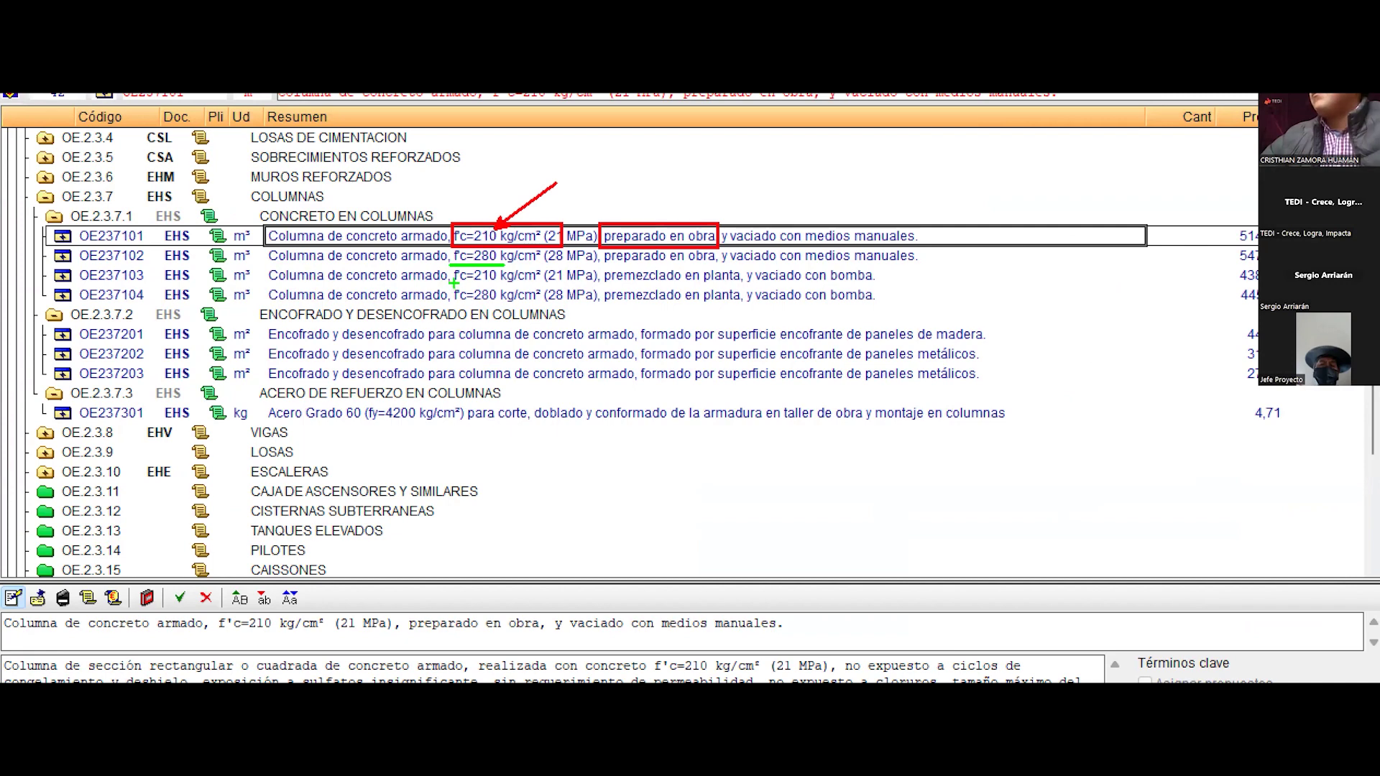
pyautogui.moveTo(453, 282); pyautogui.dragTo(504, 263)
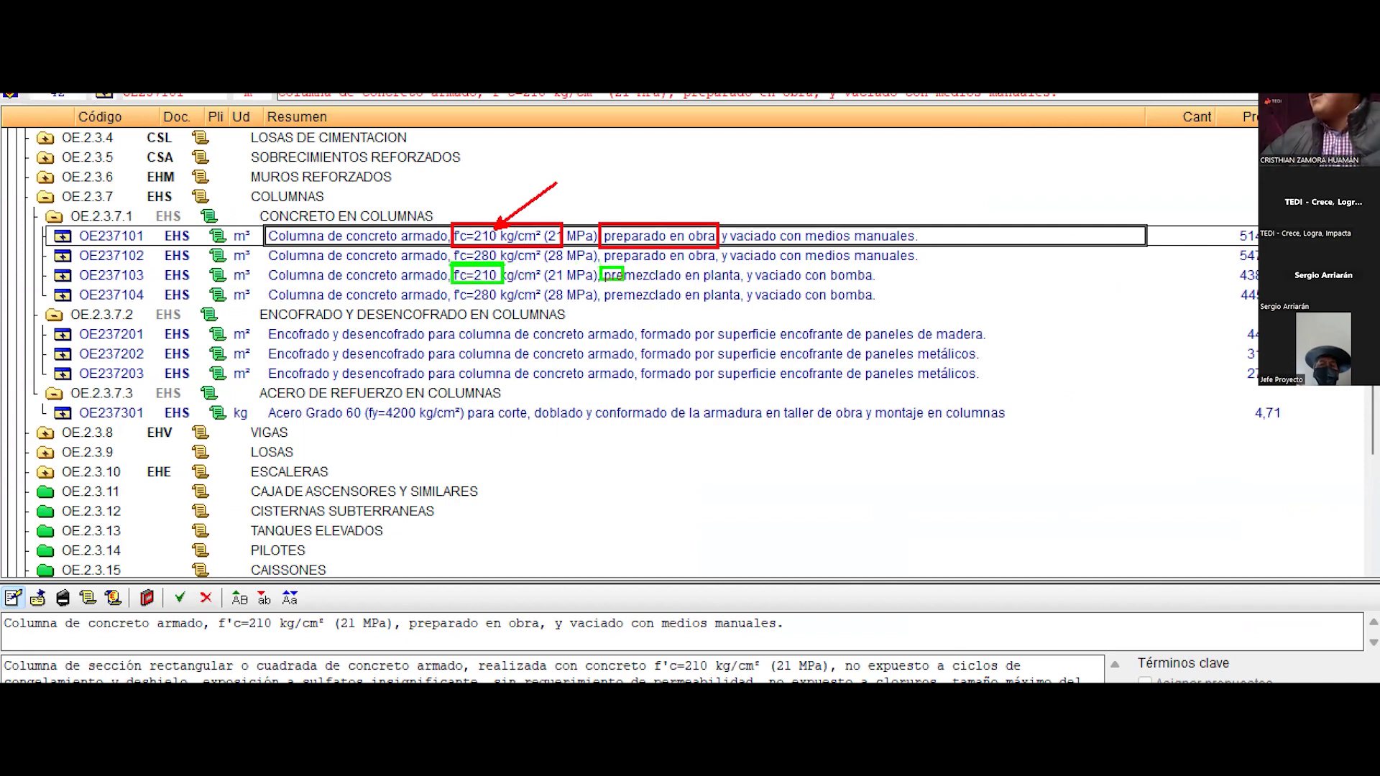
pyautogui.moveTo(600, 267); pyautogui.dragTo(744, 287)
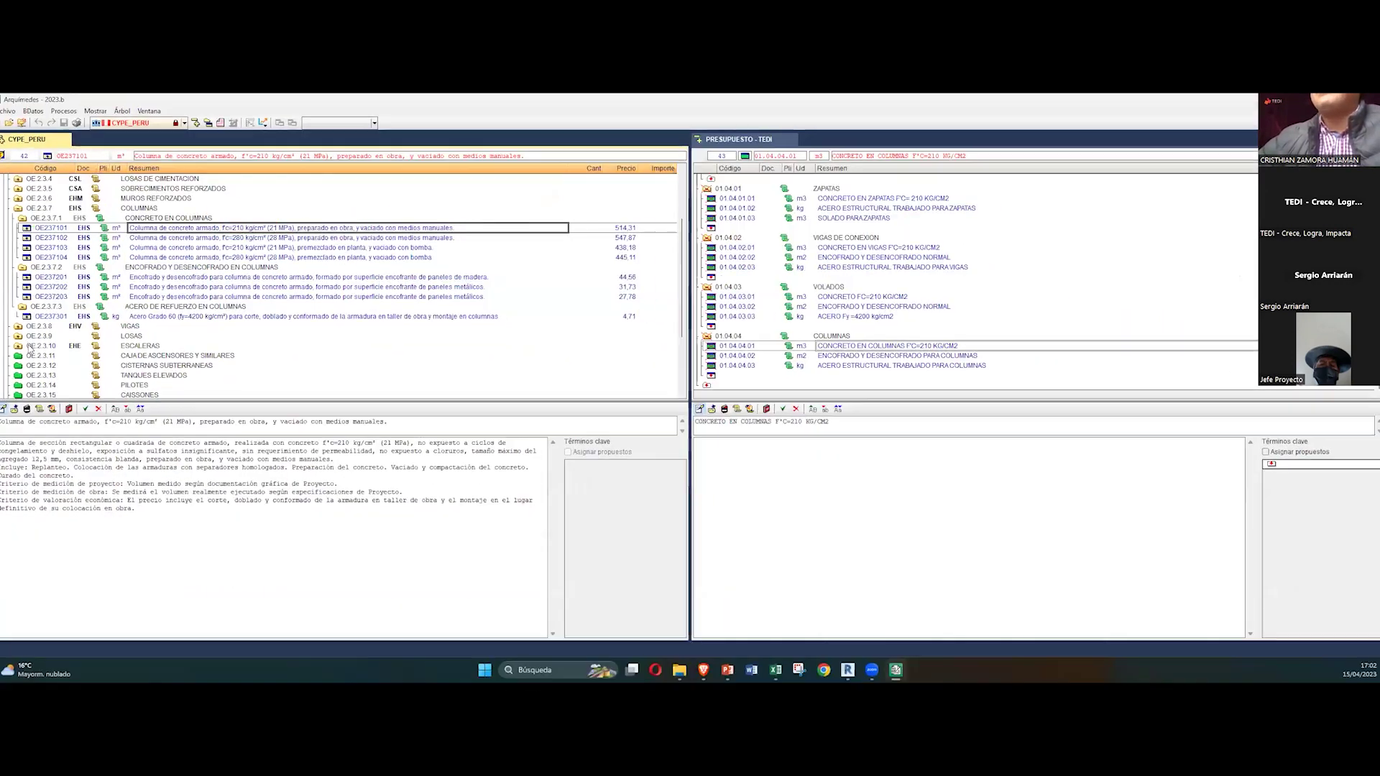
# Step: Unfold items OE237101 and OE237103 to compare their materials, equipment and labour, and fold both again
pyautogui.click(26, 228)
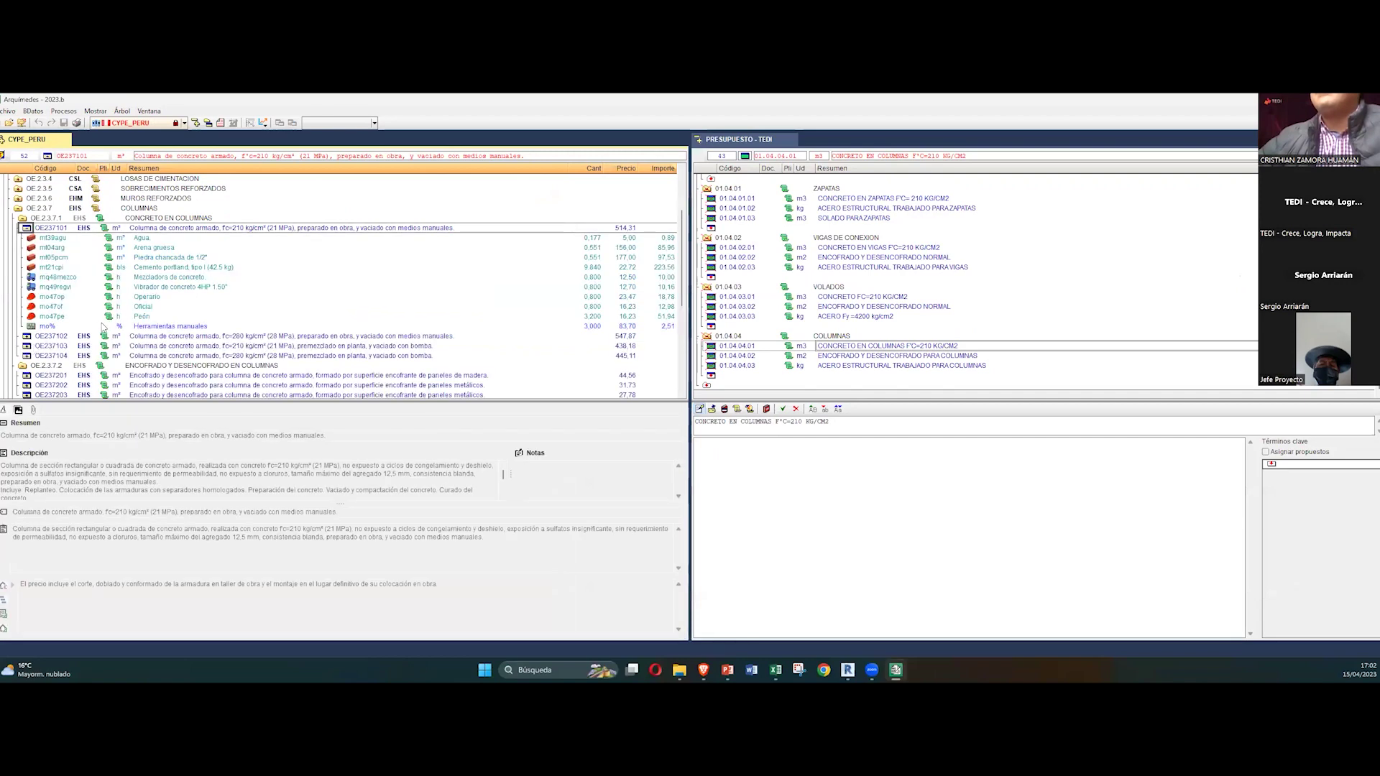
pyautogui.click(27, 346)
pyautogui.scroll(-1, 40, 378)
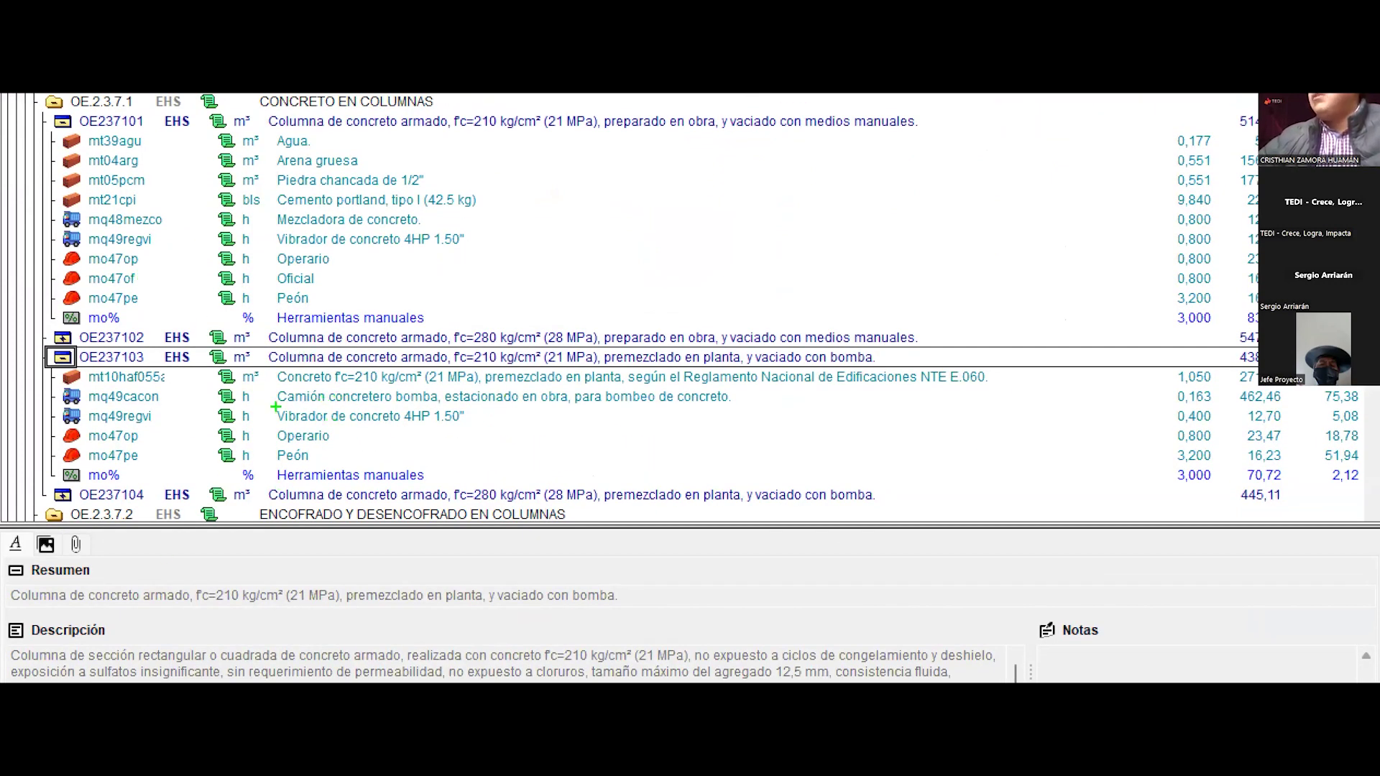
pyautogui.moveTo(273, 406)
pyautogui.mouseDown()
pyautogui.moveTo(456, 388)
pyautogui.moveTo(748, 388)
pyautogui.mouseUp()
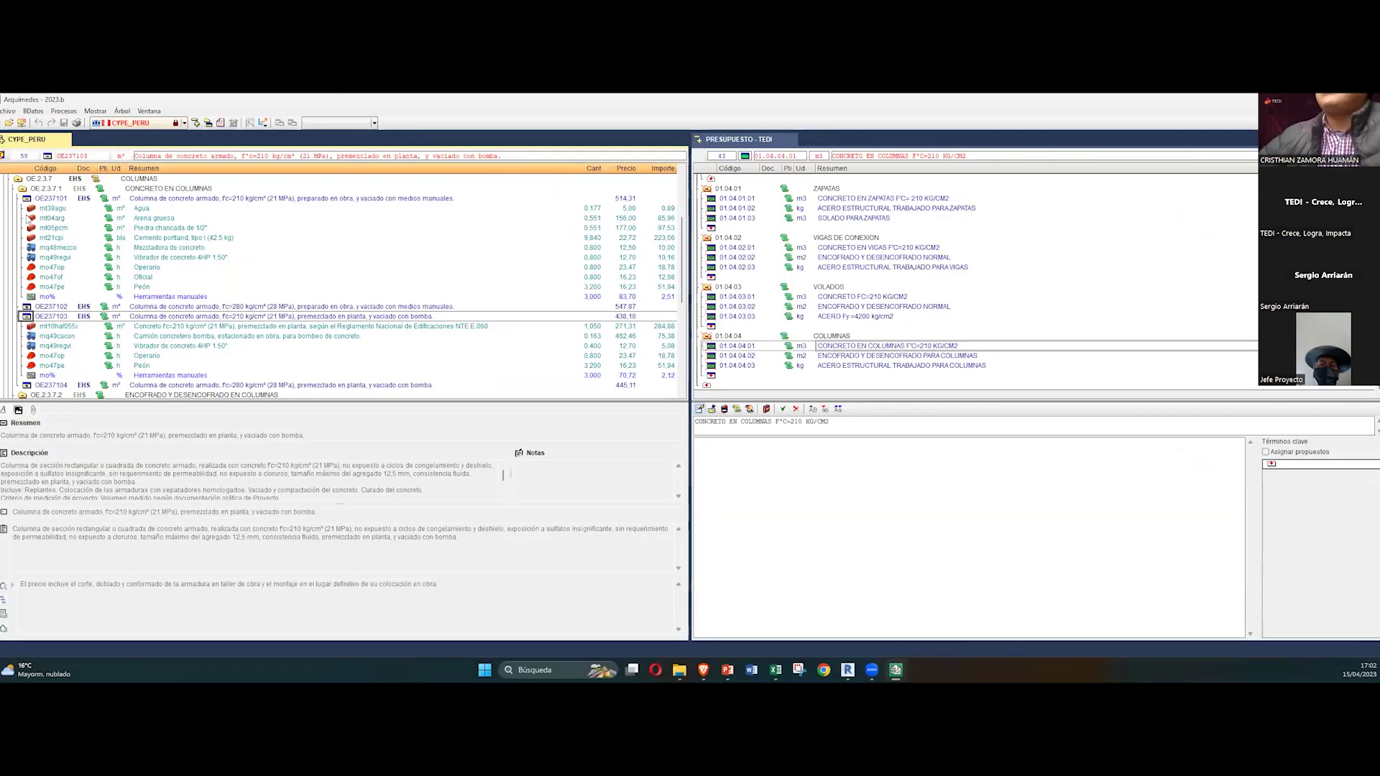
pyautogui.doubleClick(30, 198)
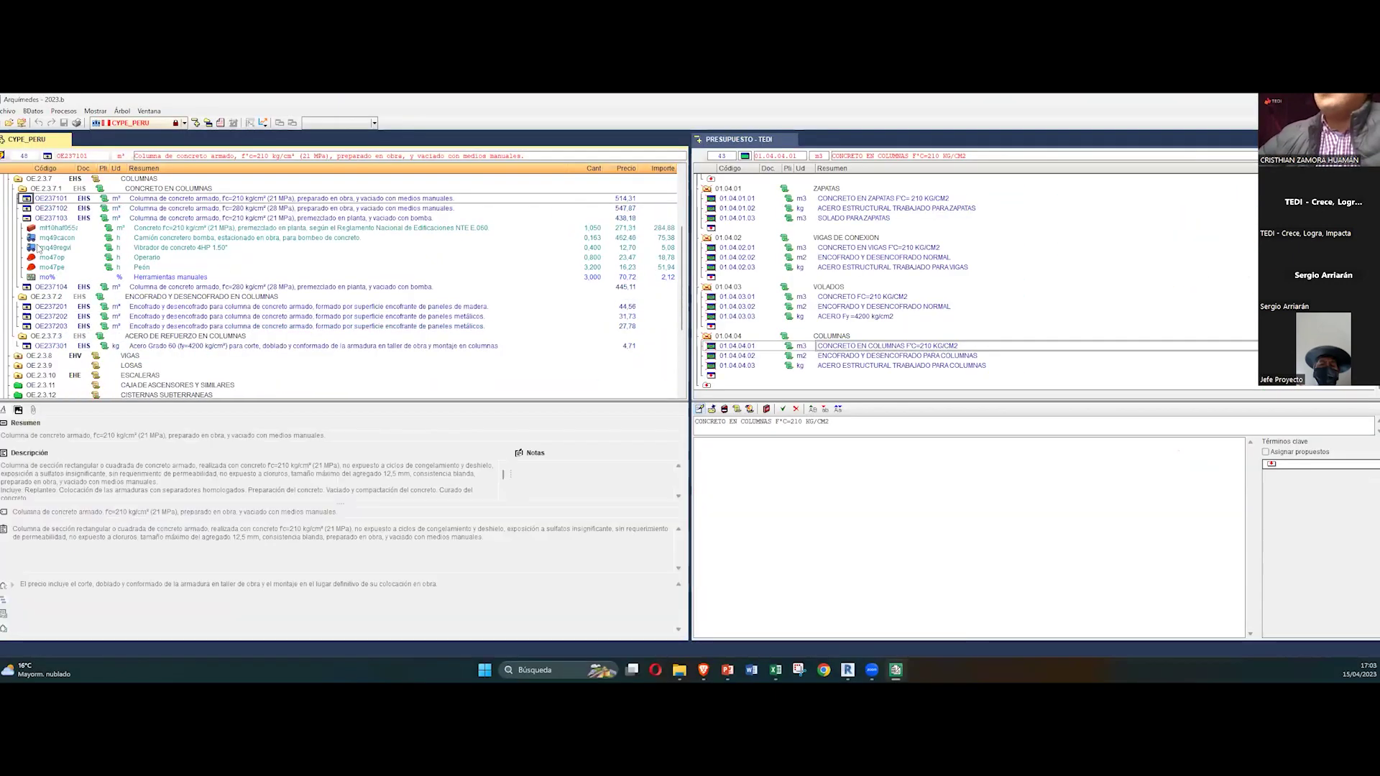
pyautogui.doubleClick(29, 218)
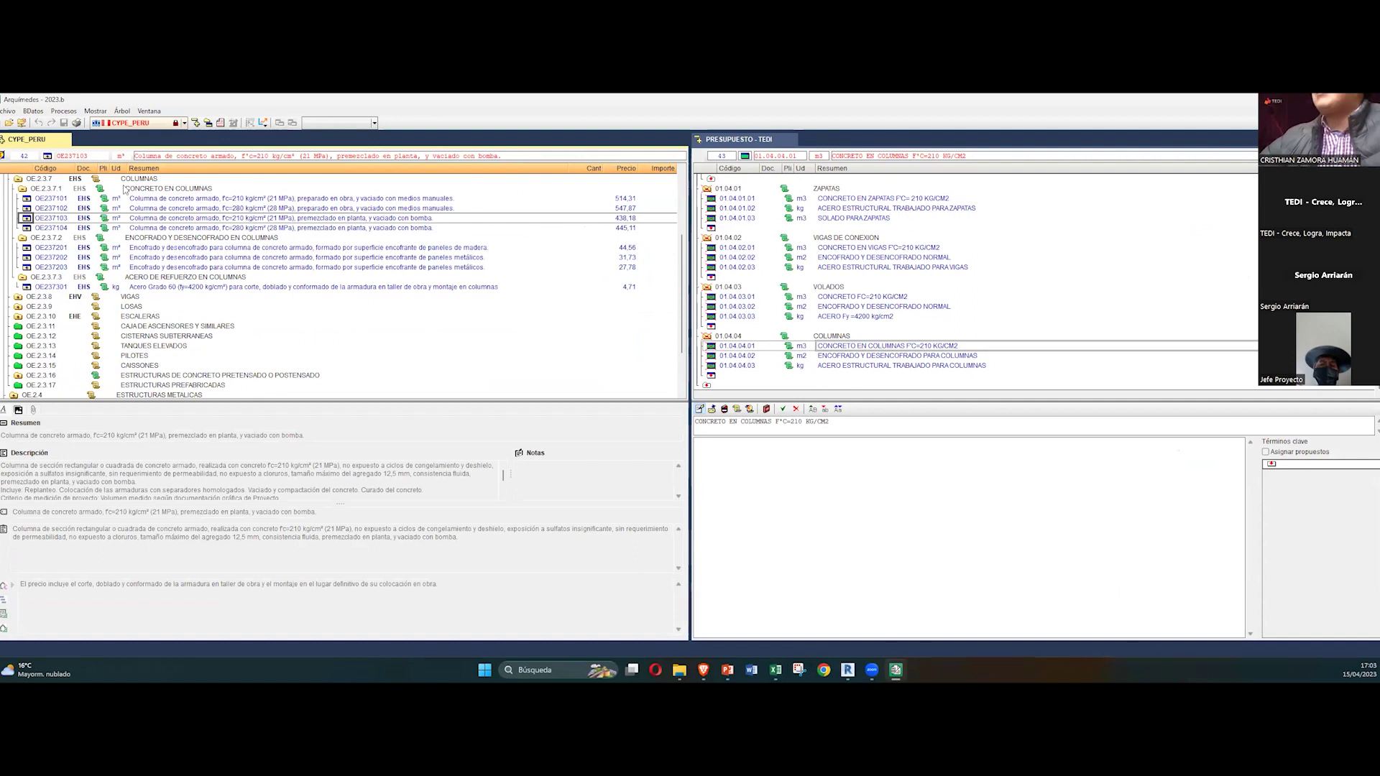
# Step: Copy item OE237101 from CYPE_PERU into the budget's chapter 01.04.04 COLUMNAS, and delete the copy together with its concept
pyautogui.click(41, 200)
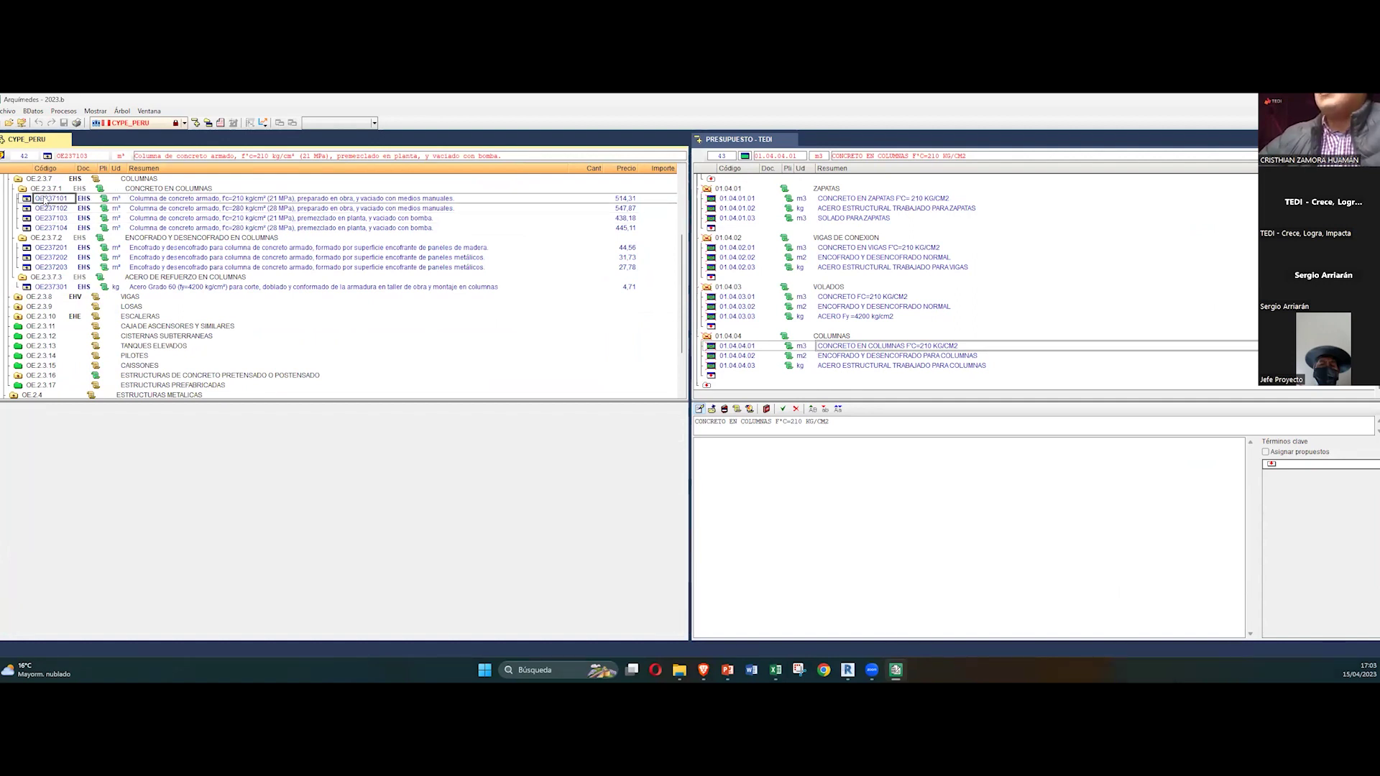
pyautogui.moveTo(26, 198); pyautogui.dragTo(723, 353)
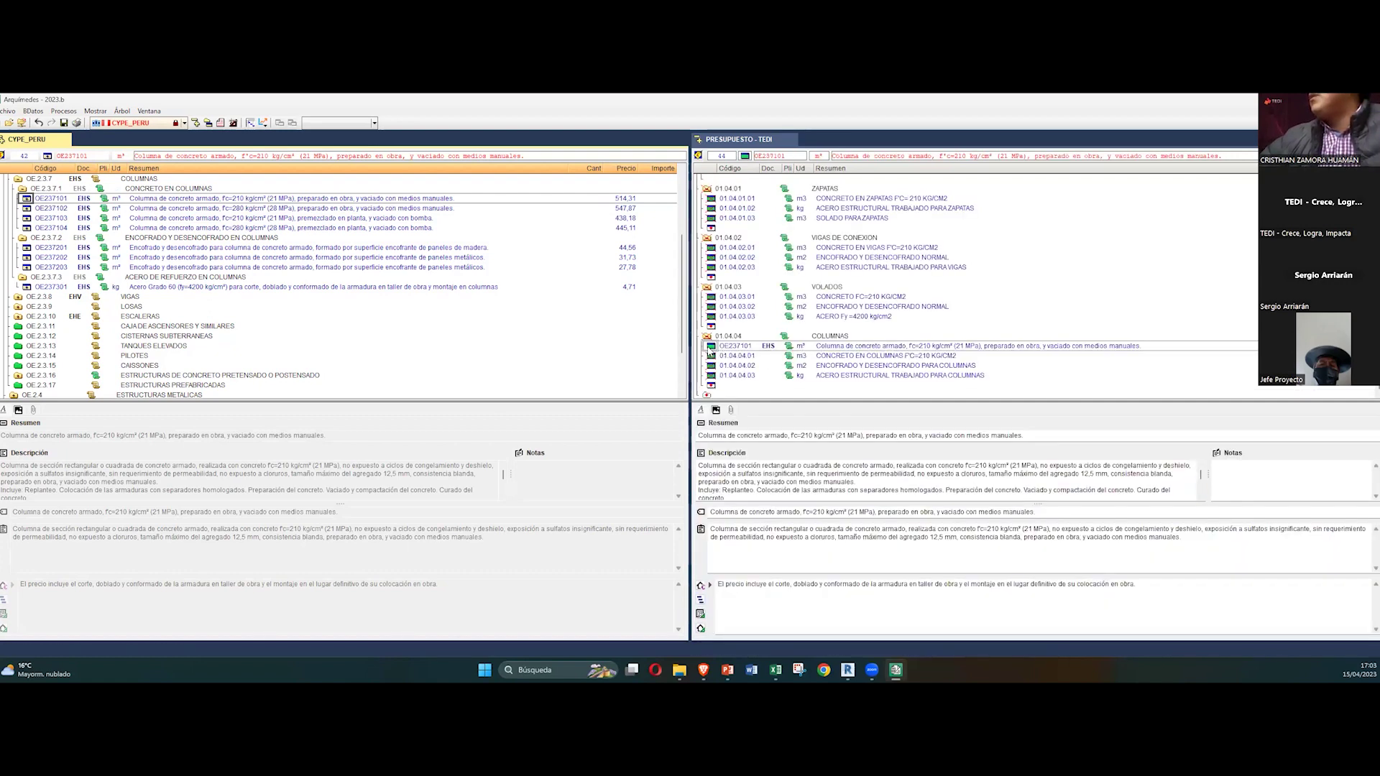
pyautogui.click(710, 350)
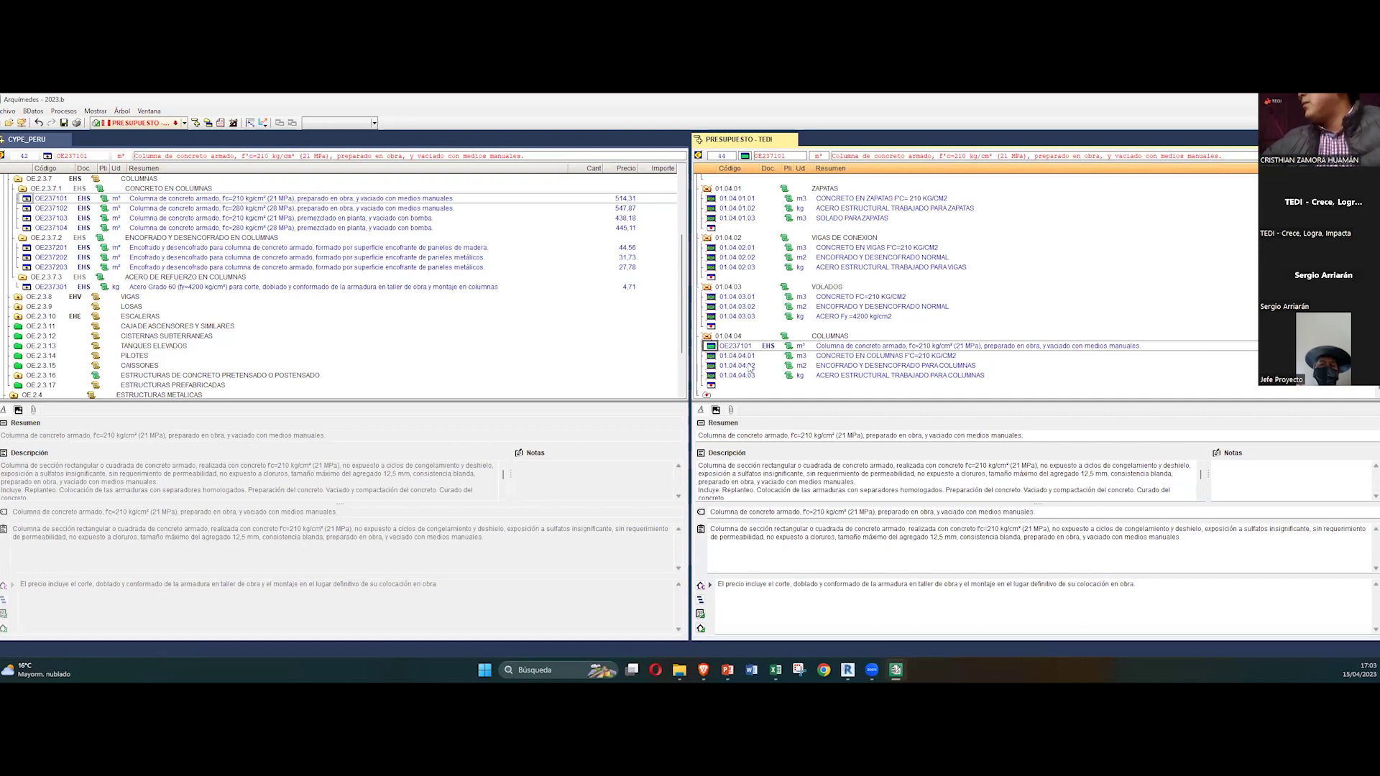
pyautogui.press('Delete')
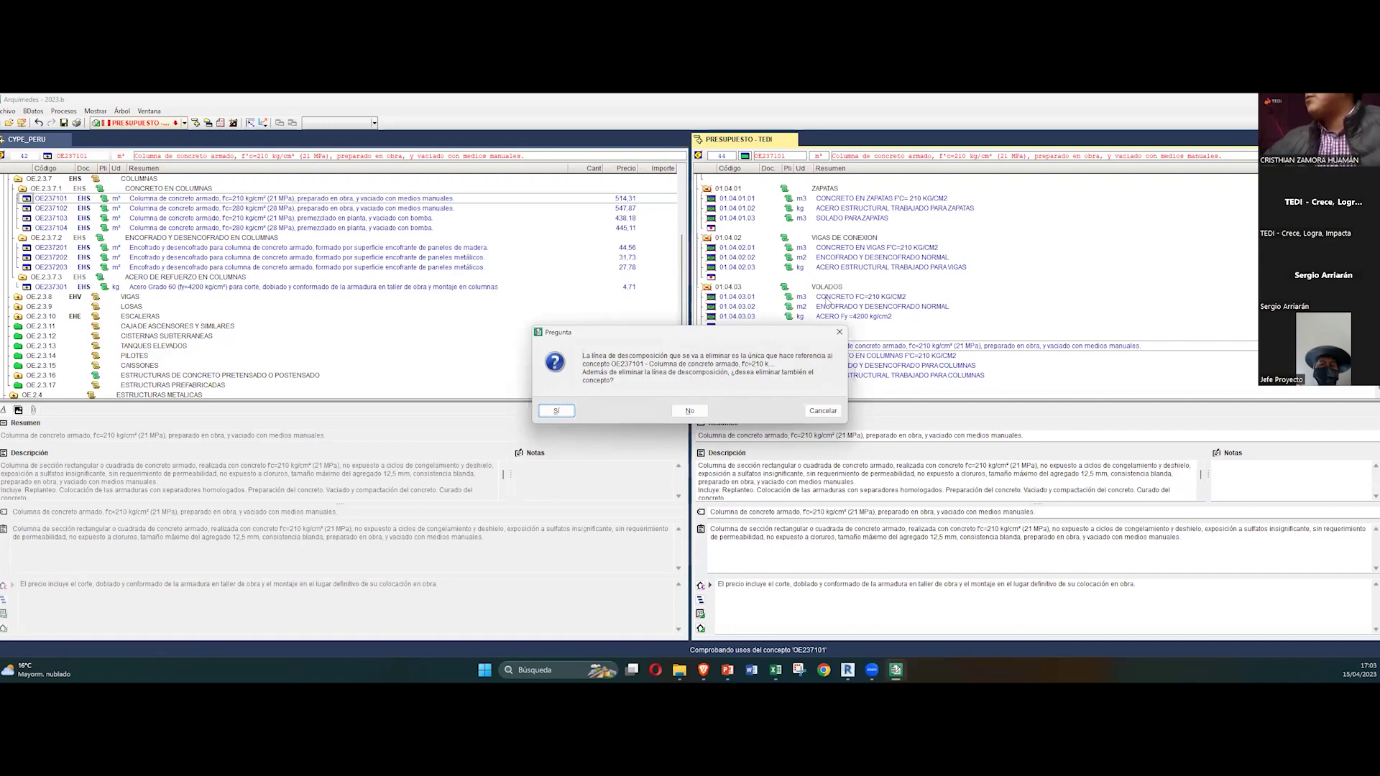
pyautogui.click(556, 411)
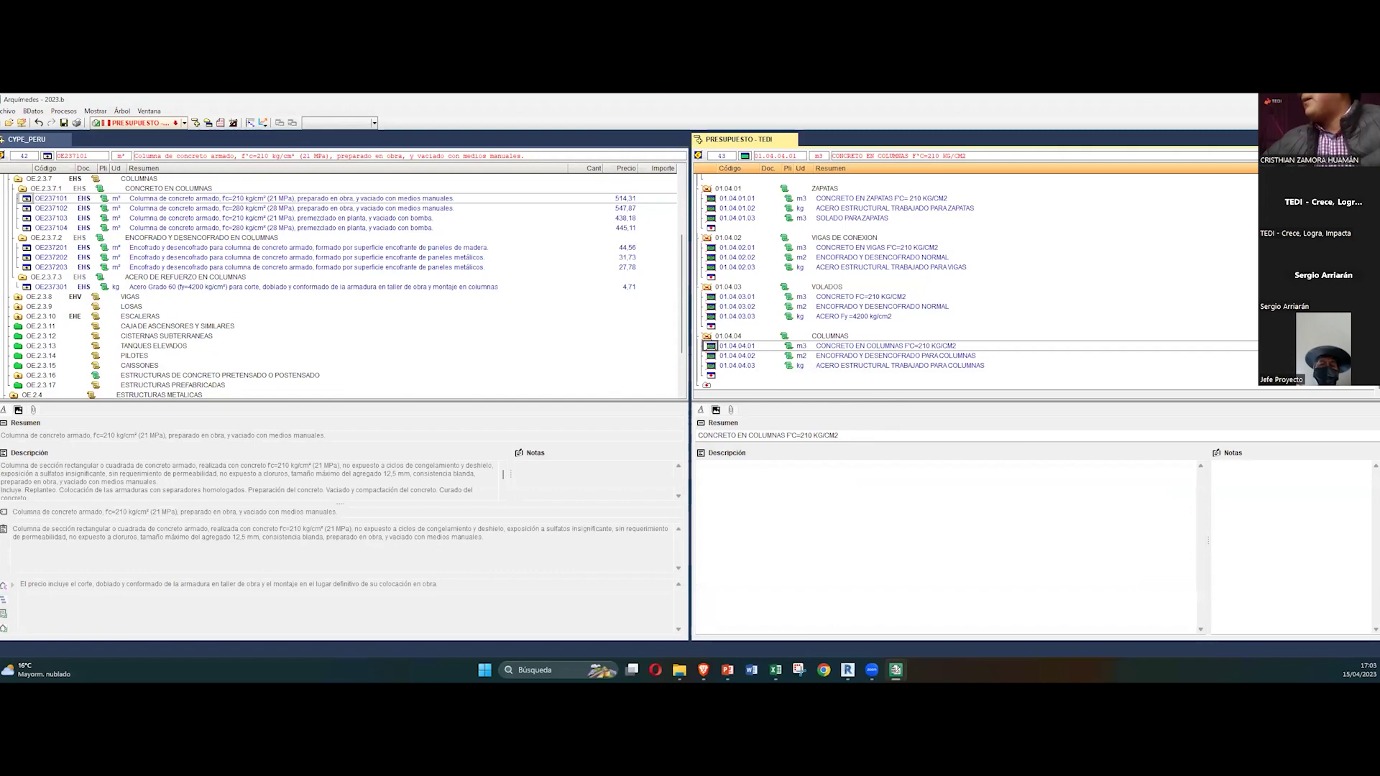
# Step: Unfold item OE237101 in CYPE_PERU and insert it again above item 01.04.04.01 in the budget's COLUMNAS chapter
pyautogui.doubleClick(33, 198)
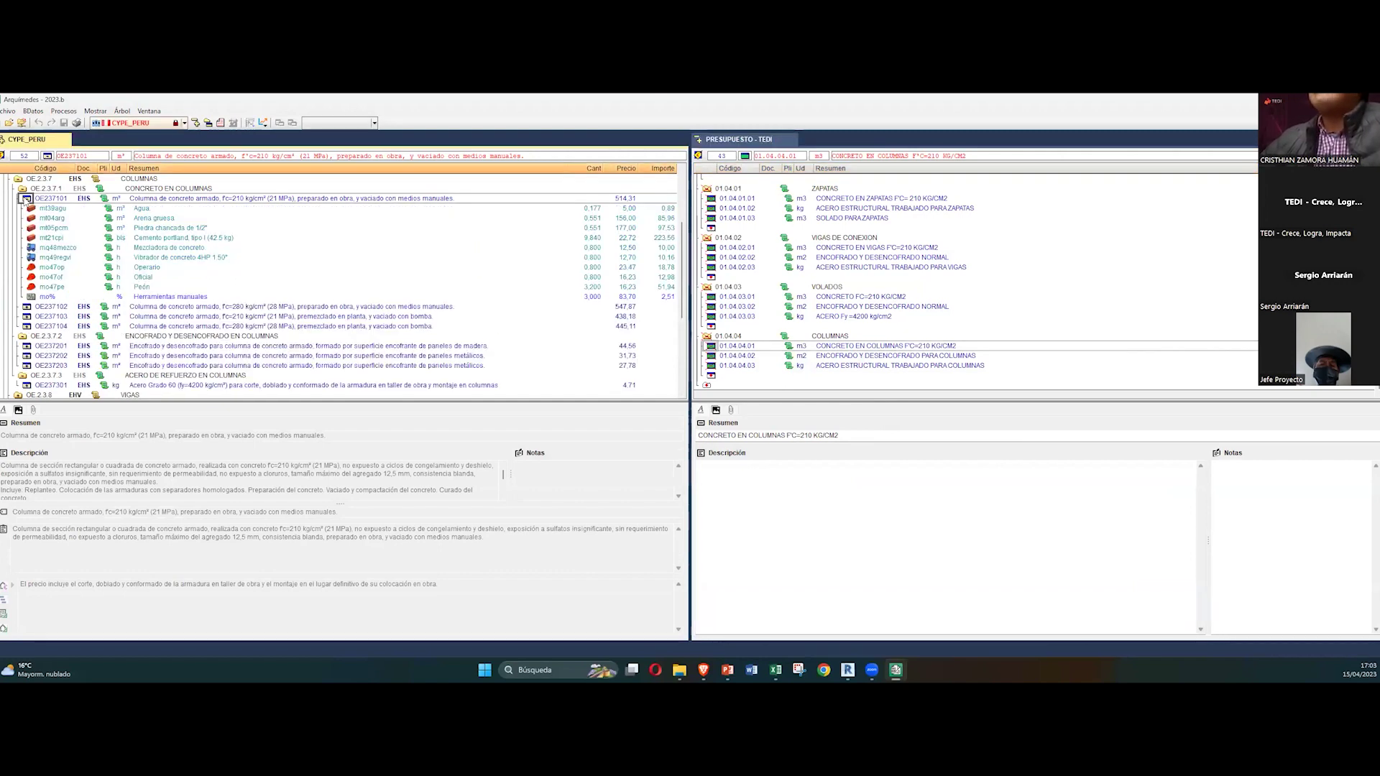
pyautogui.doubleClick(29, 198)
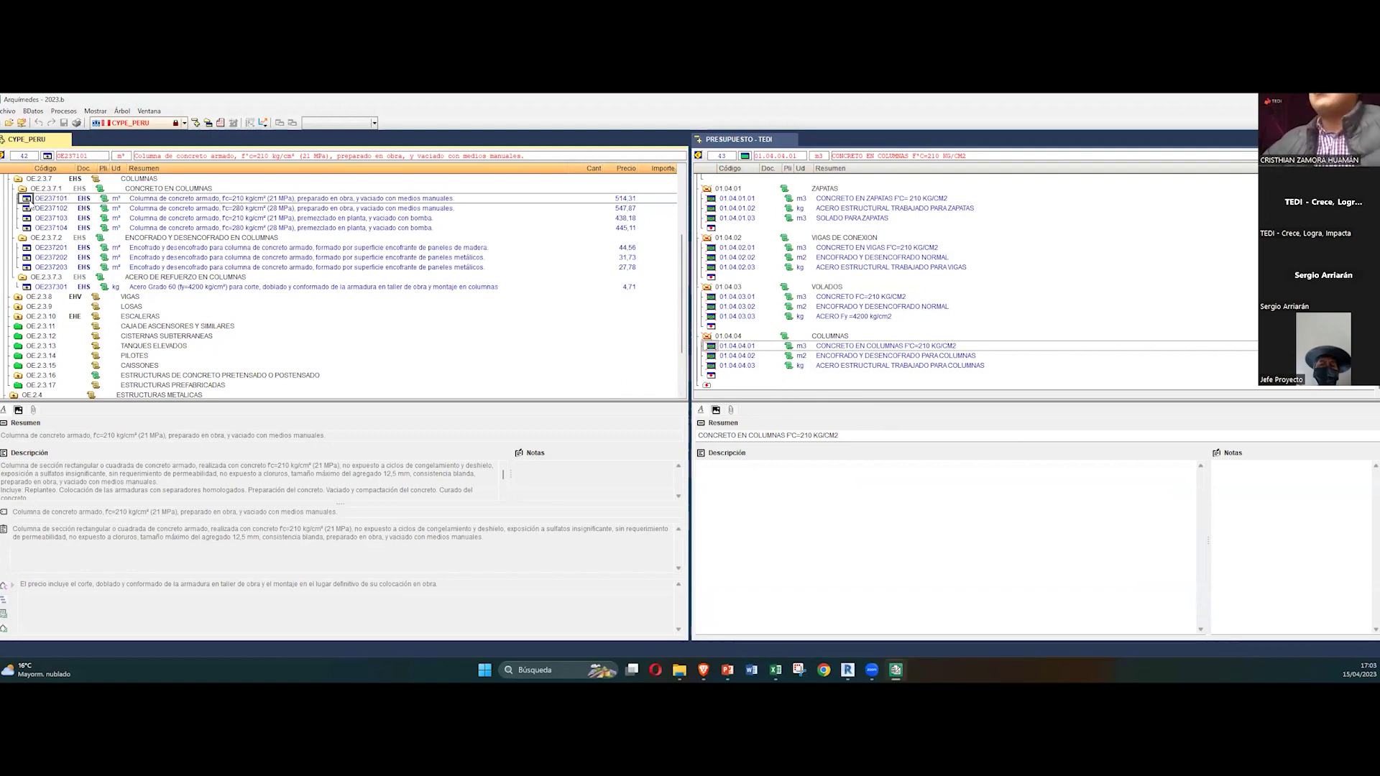
pyautogui.doubleClick(28, 201)
pyautogui.moveTo(28, 200); pyautogui.dragTo(715, 348)
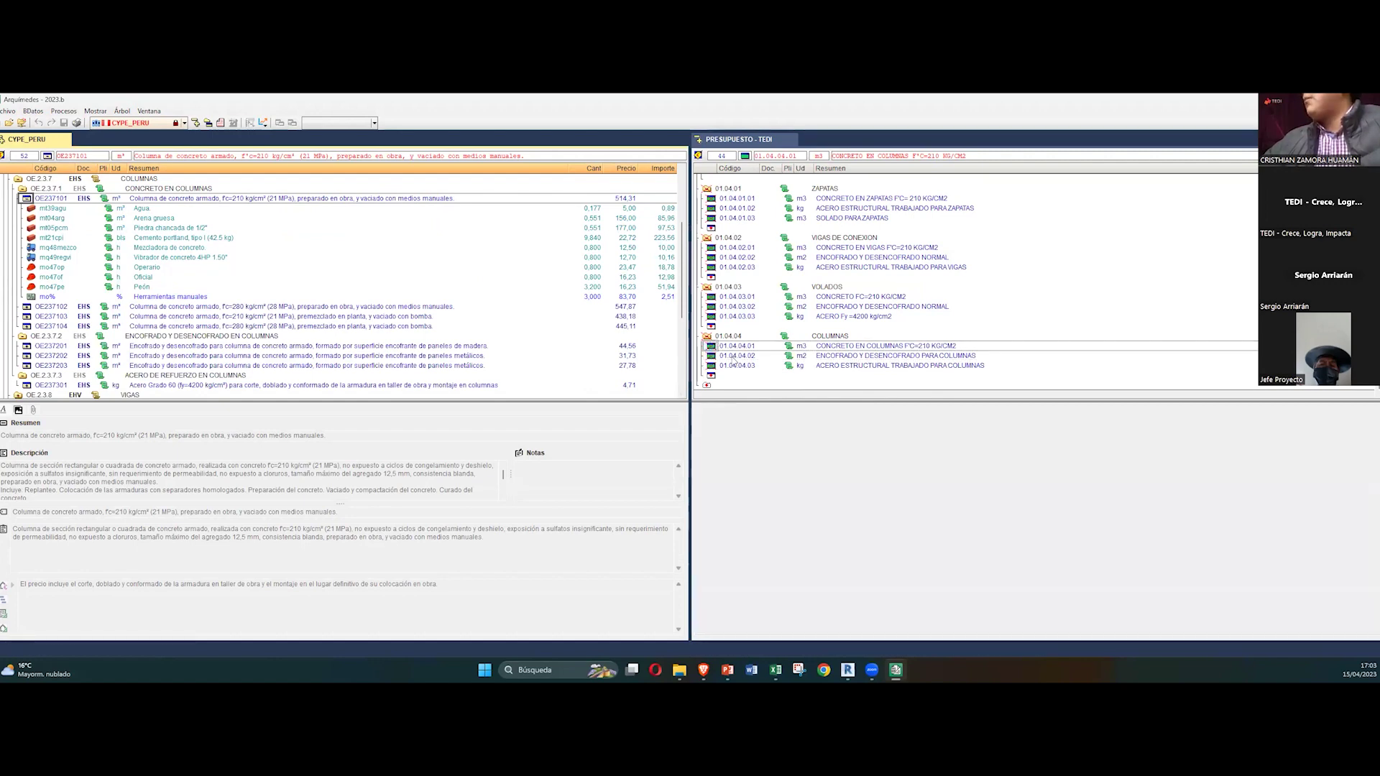
pyautogui.click(735, 350)
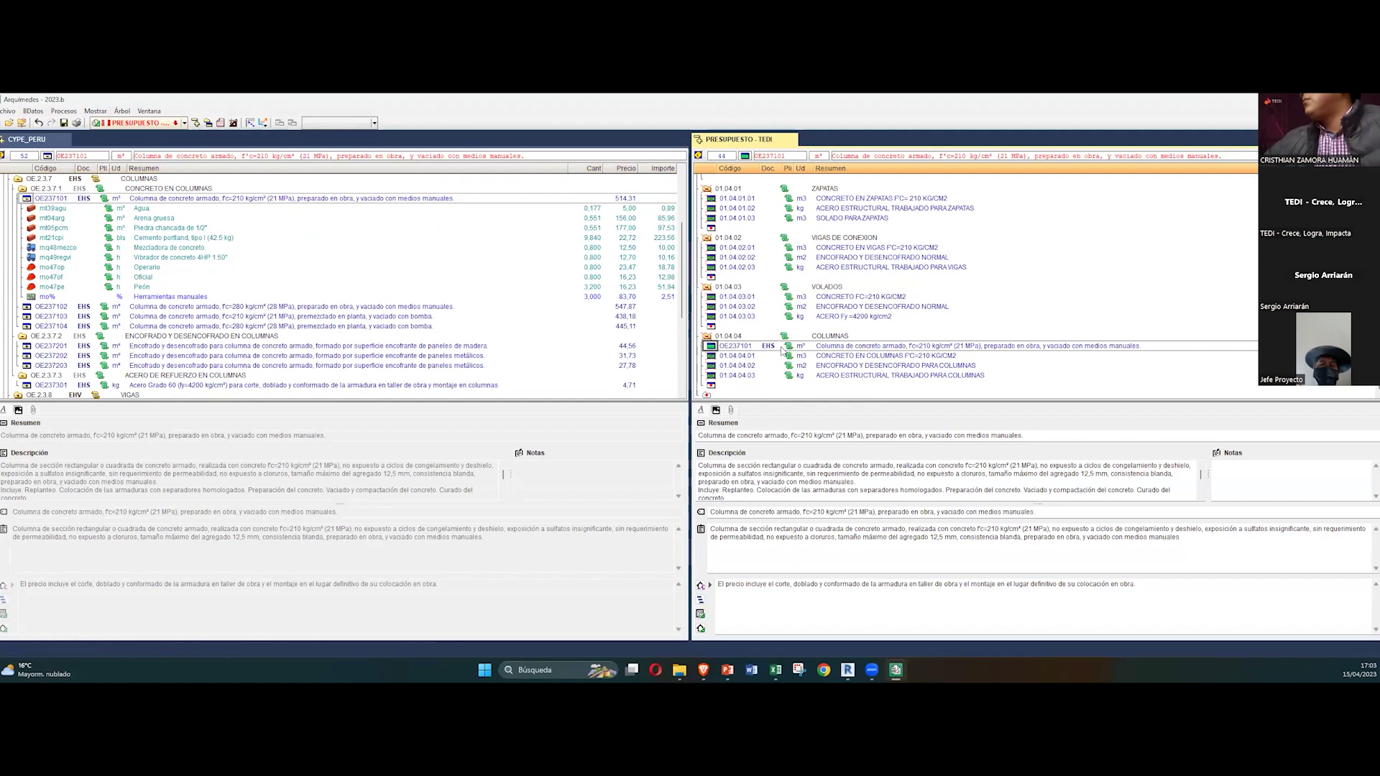
pyautogui.moveTo(43, 208); pyautogui.dragTo(719, 351)
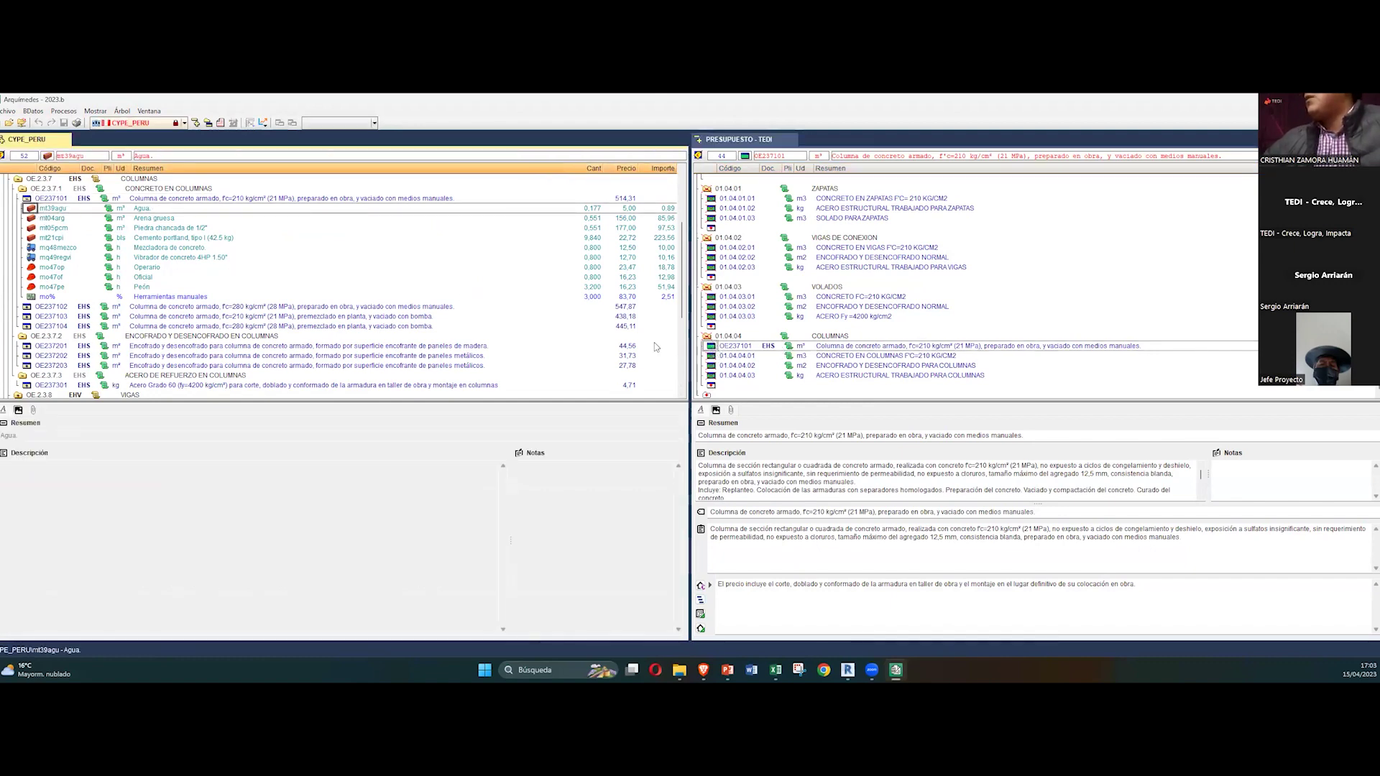
# Step: Copy the plant-premixed column concrete item OE237103 from CYPE_PERU into the budget's chapter 01.04.04 COLUMNAS
pyautogui.click(27, 316)
pyautogui.scroll(-2, 27, 316)
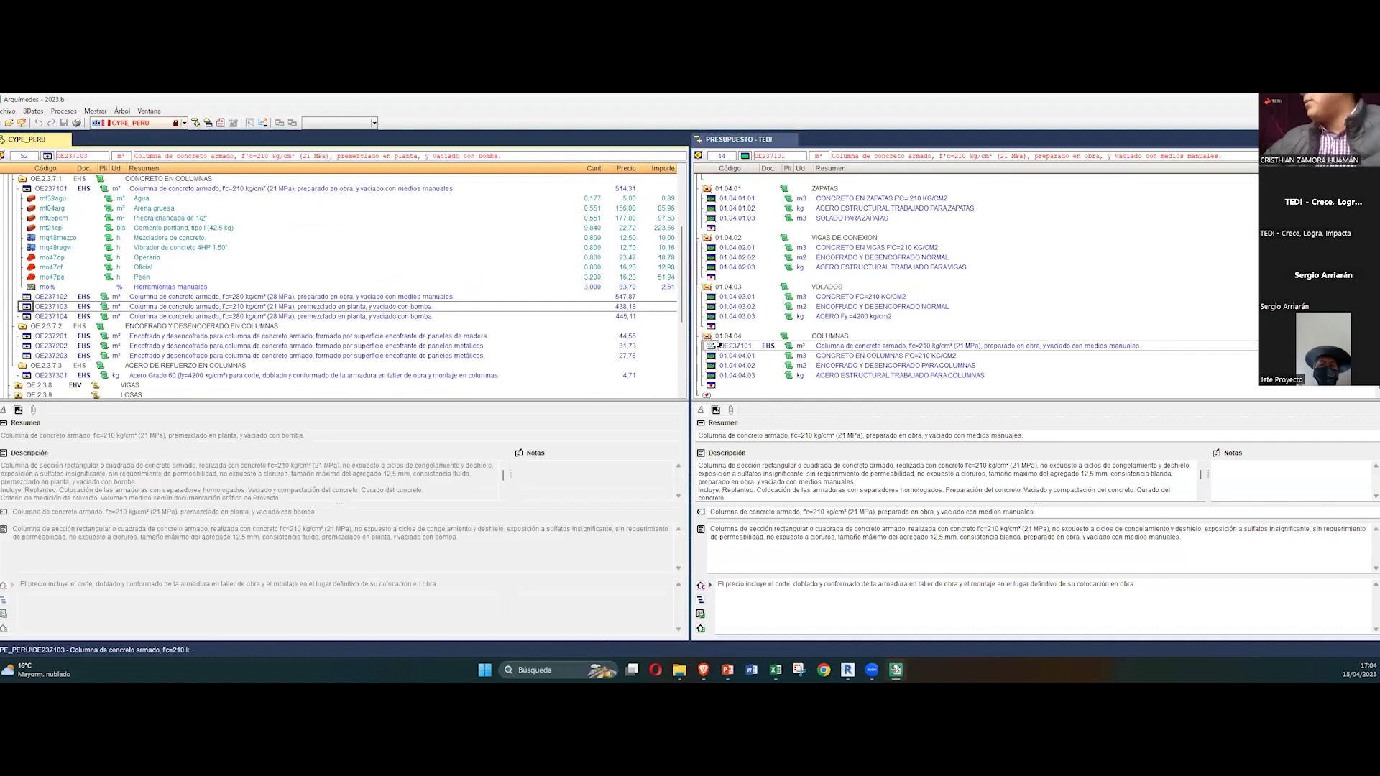
pyautogui.moveTo(711, 357); pyautogui.dragTo(711, 358)
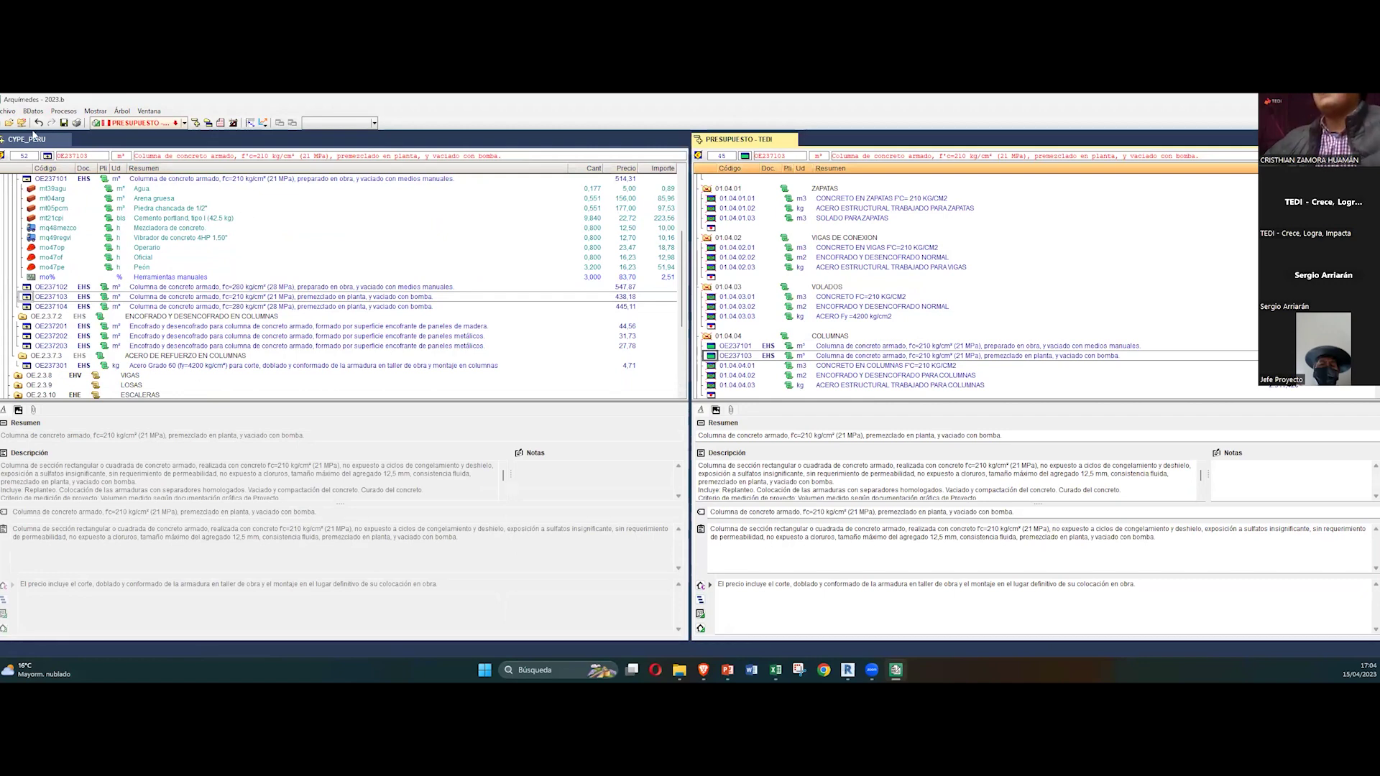
# Step: Delete item OE237101 and its concept from the budget's COLUMNAS chapter
pyautogui.click(723, 348)
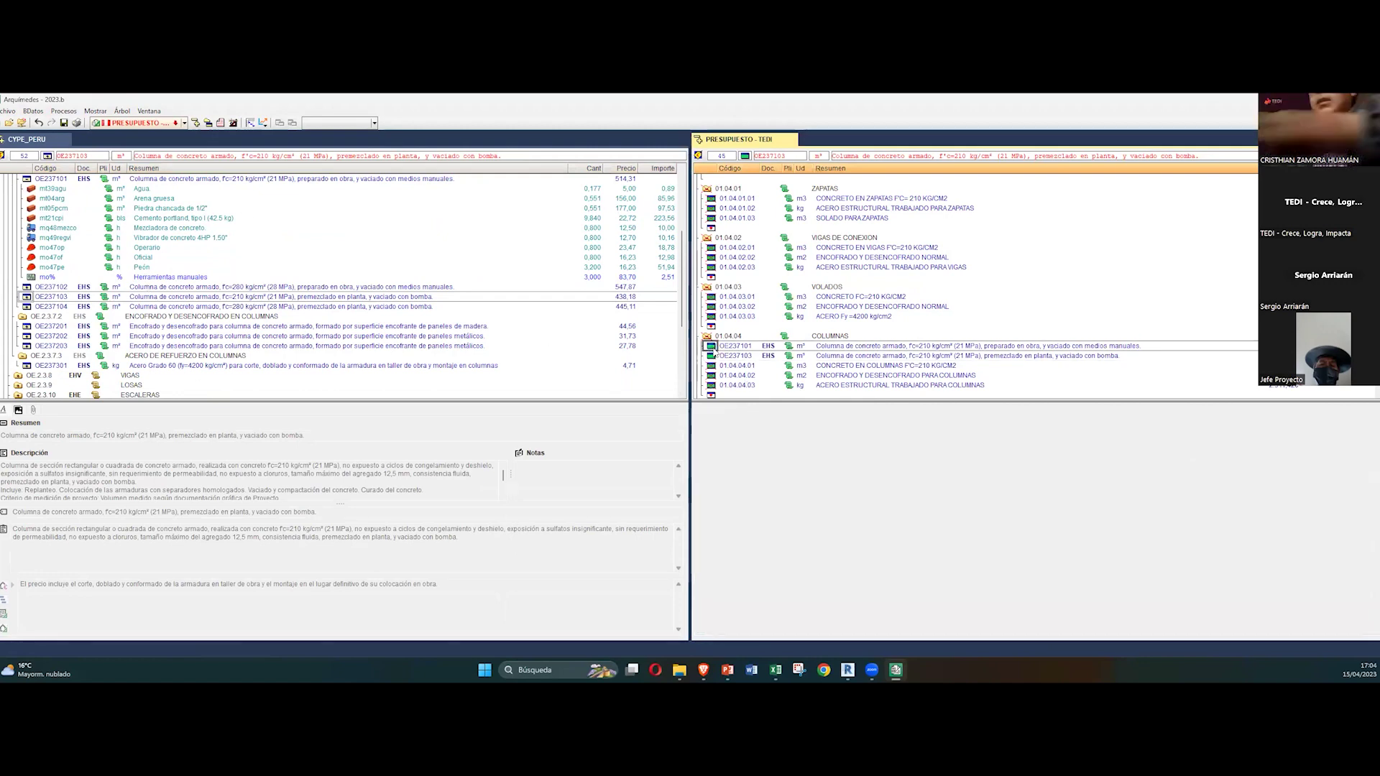
pyautogui.press('Delete')
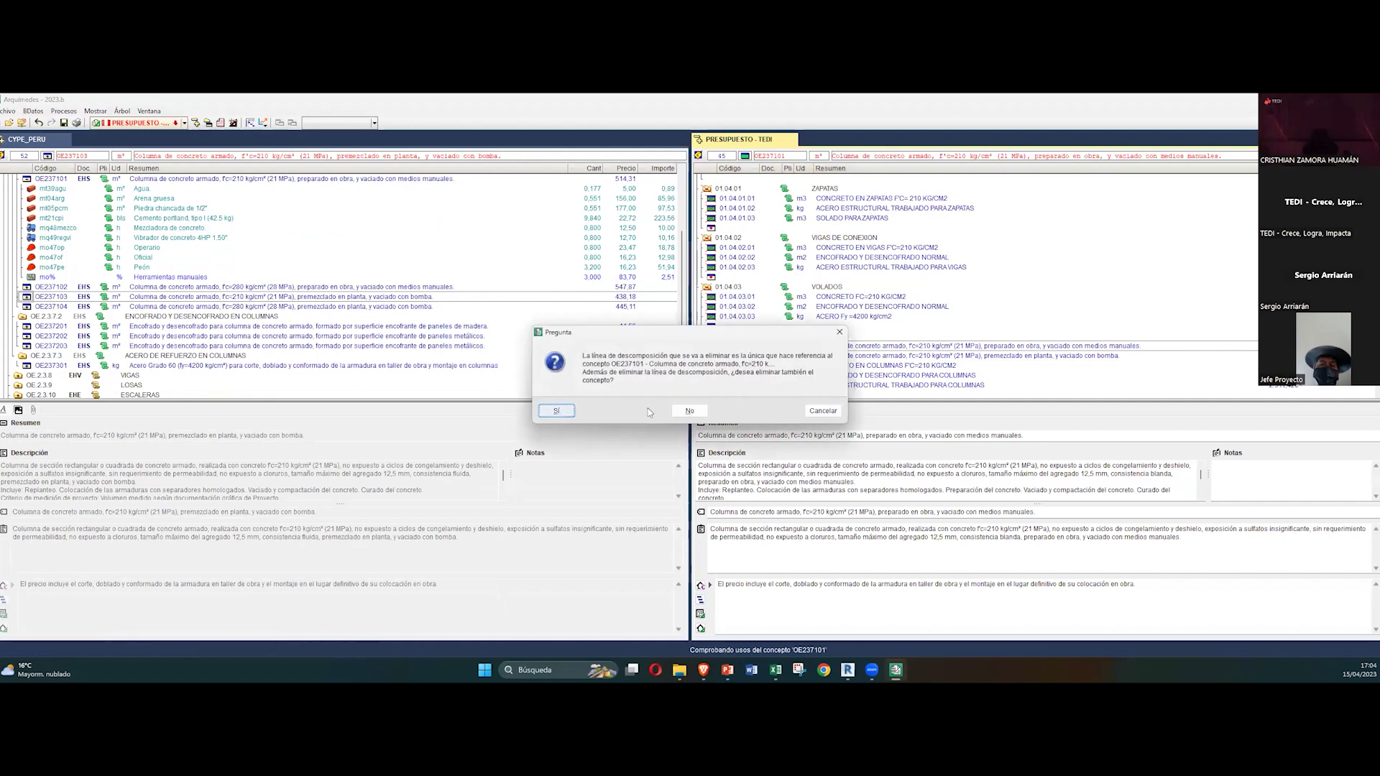
pyautogui.click(568, 412)
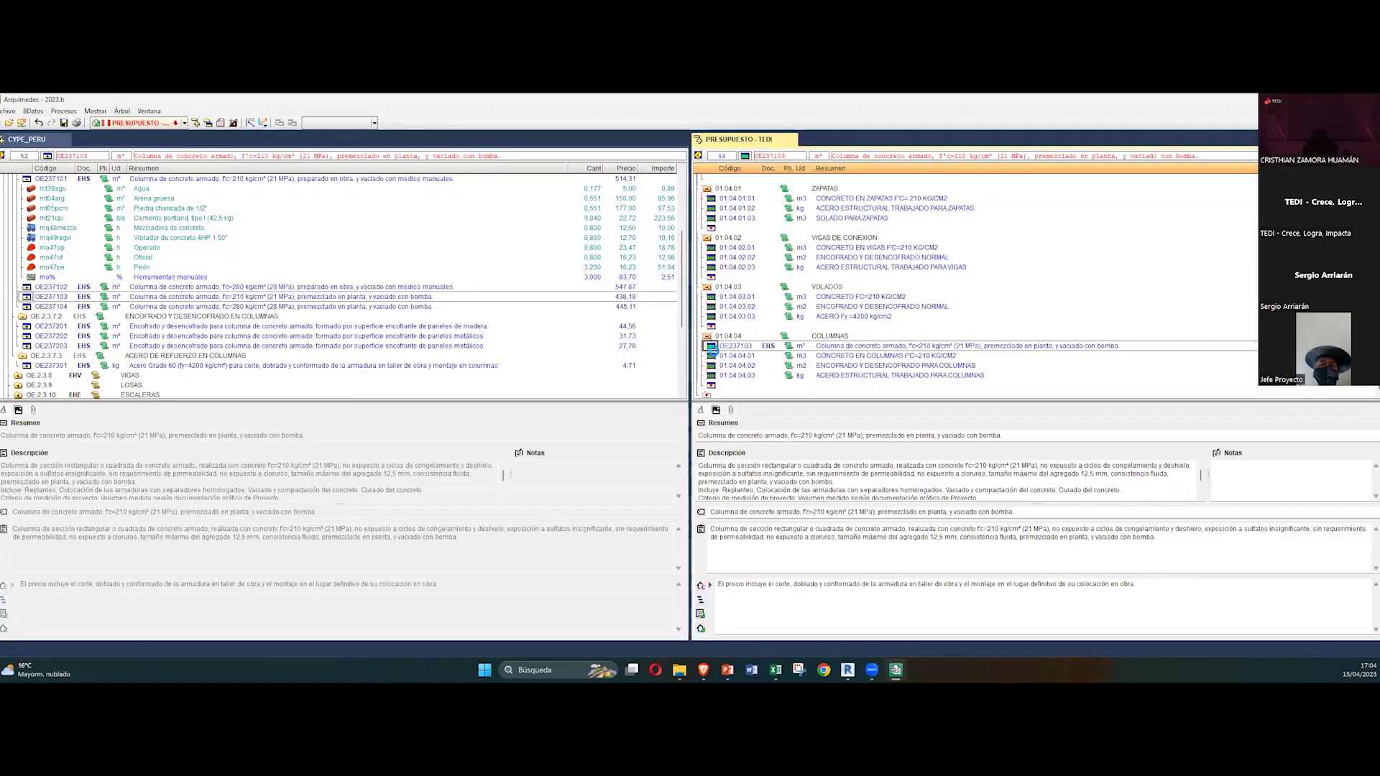
# Step: Delete item OE237103 together with its concept from the budget's chapter 01.04.04 COLUMNAS
pyautogui.click(714, 346)
pyautogui.press('Delete')
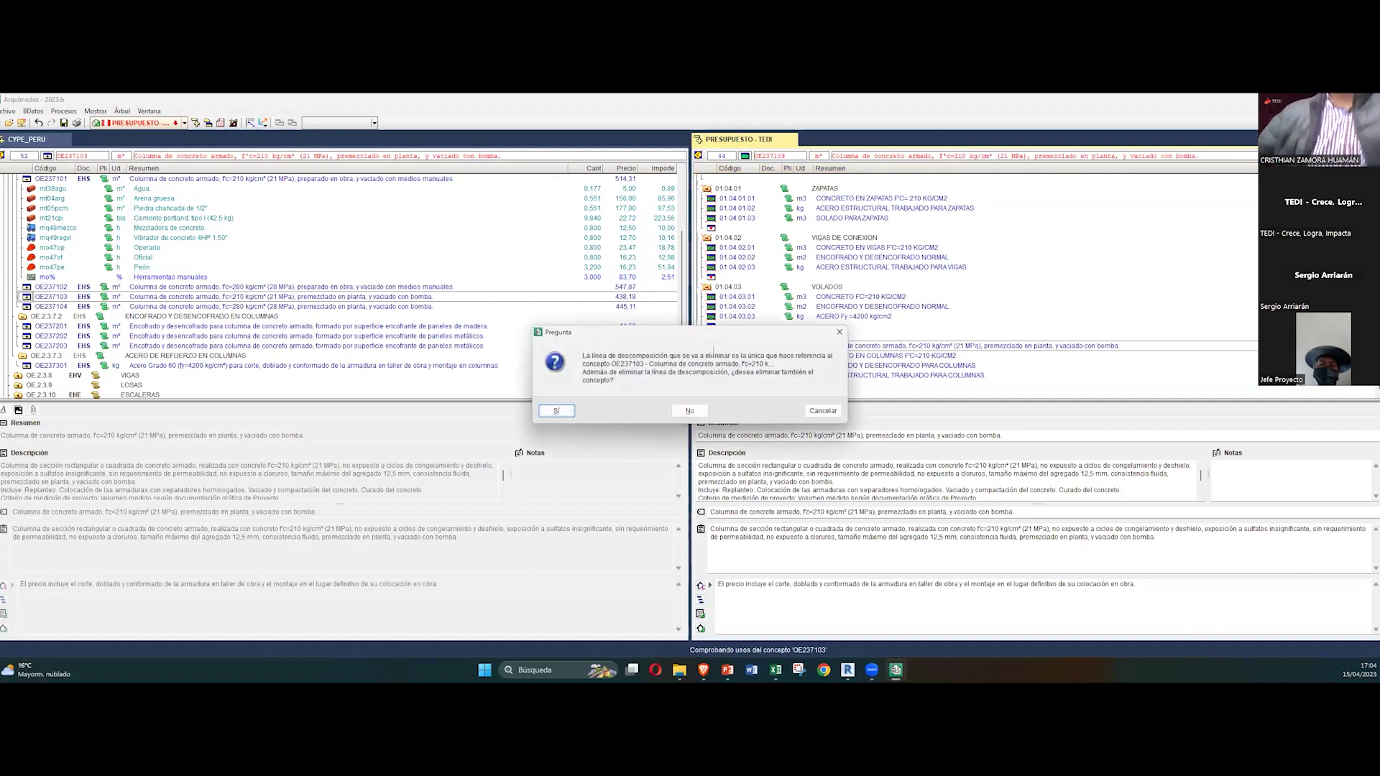
pyautogui.click(564, 413)
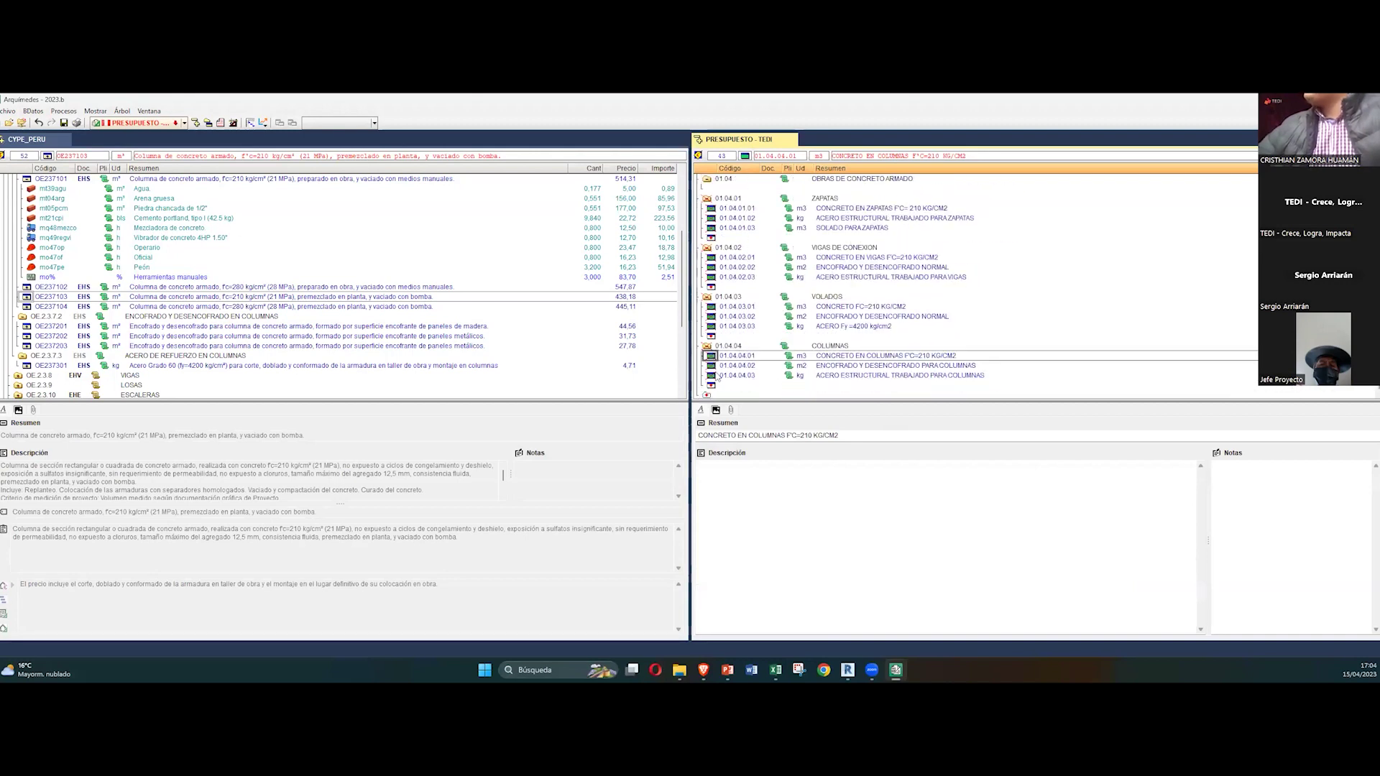
# Step: Fold item OE237101 in CYPE_PERU and copy the wood-panel column formwork item OE237201 above item 01.04.04.02 in the budget
pyautogui.scroll(3, 5, 290)
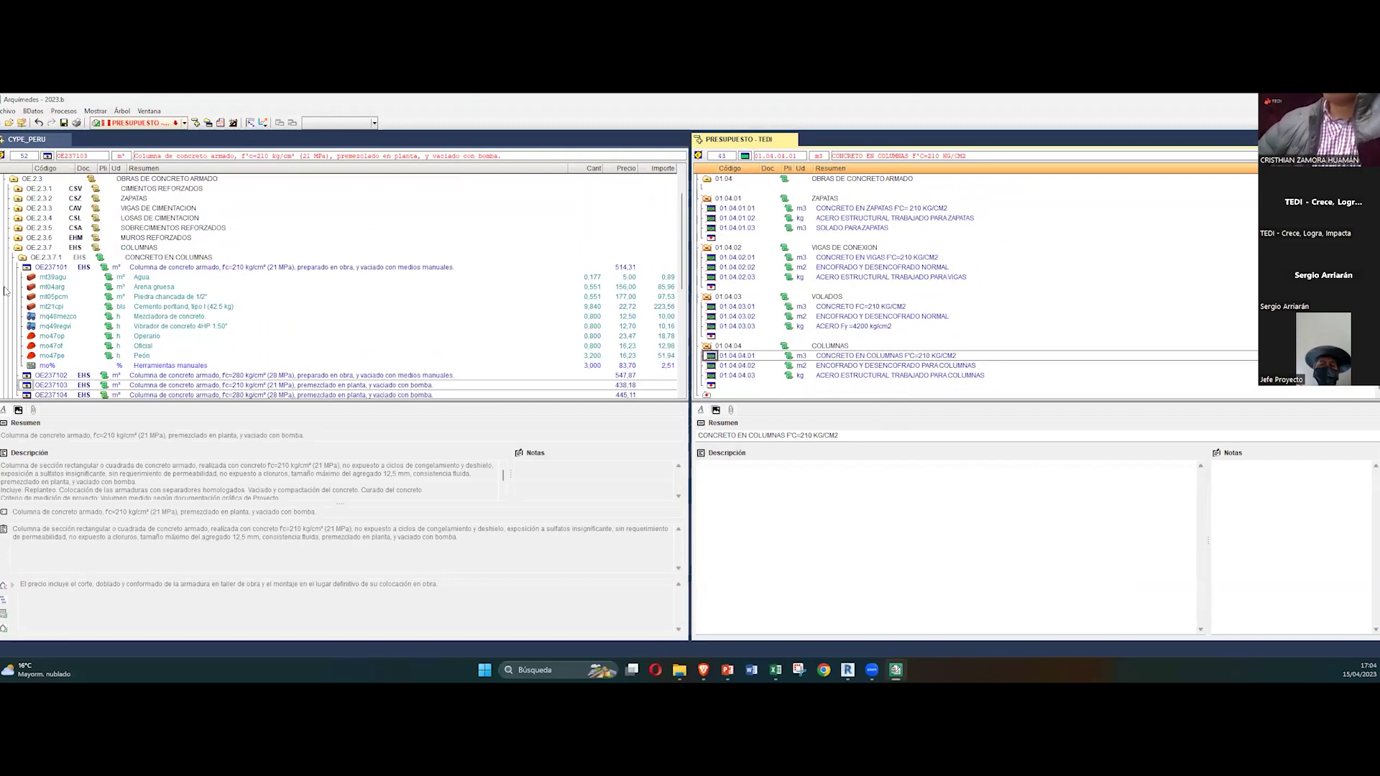
pyautogui.click(21, 268)
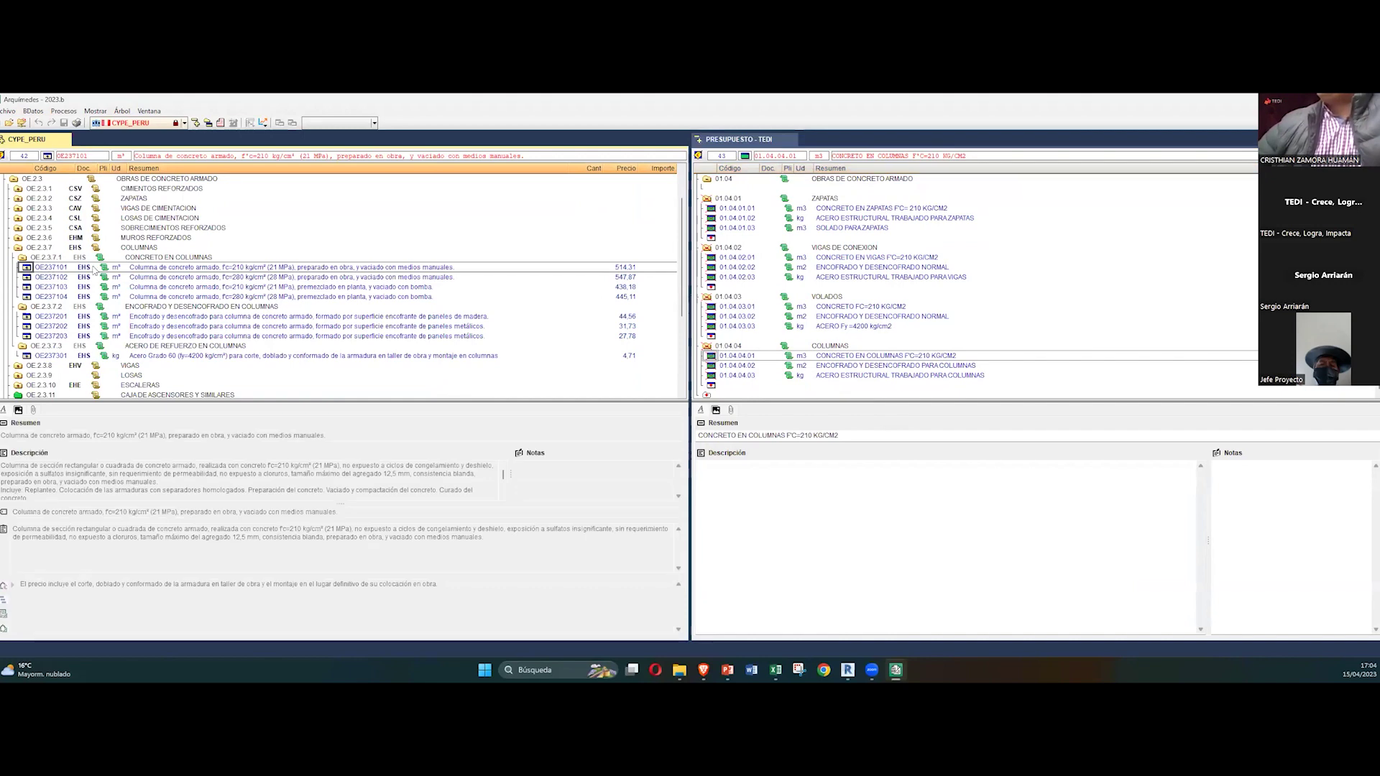
pyautogui.scroll(-2, 147, 307)
pyautogui.scroll(1, 146, 308)
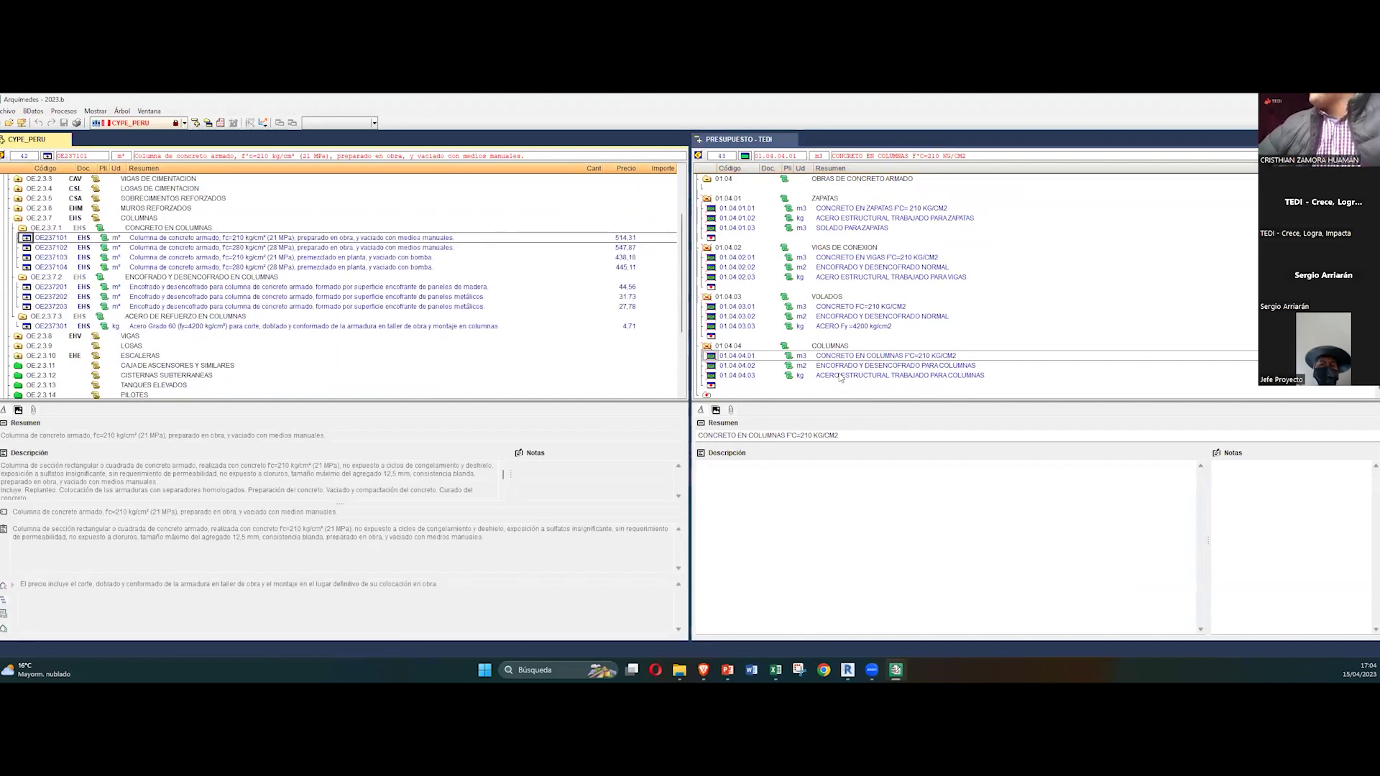
pyautogui.moveTo(25, 288); pyautogui.dragTo(737, 365)
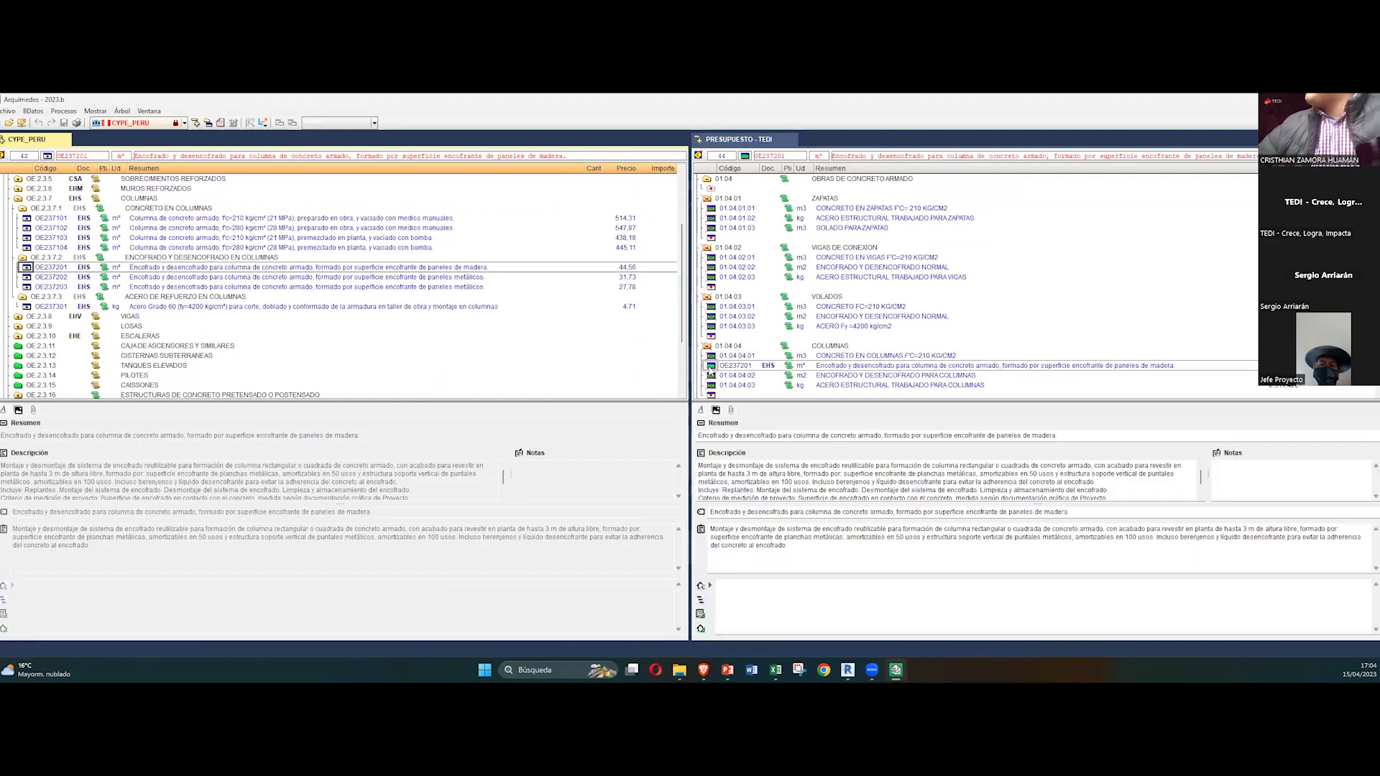
# Step: Examine the price and indirect cost breakdown of the copied formwork item OE237201 in the budget
pyautogui.click(718, 369)
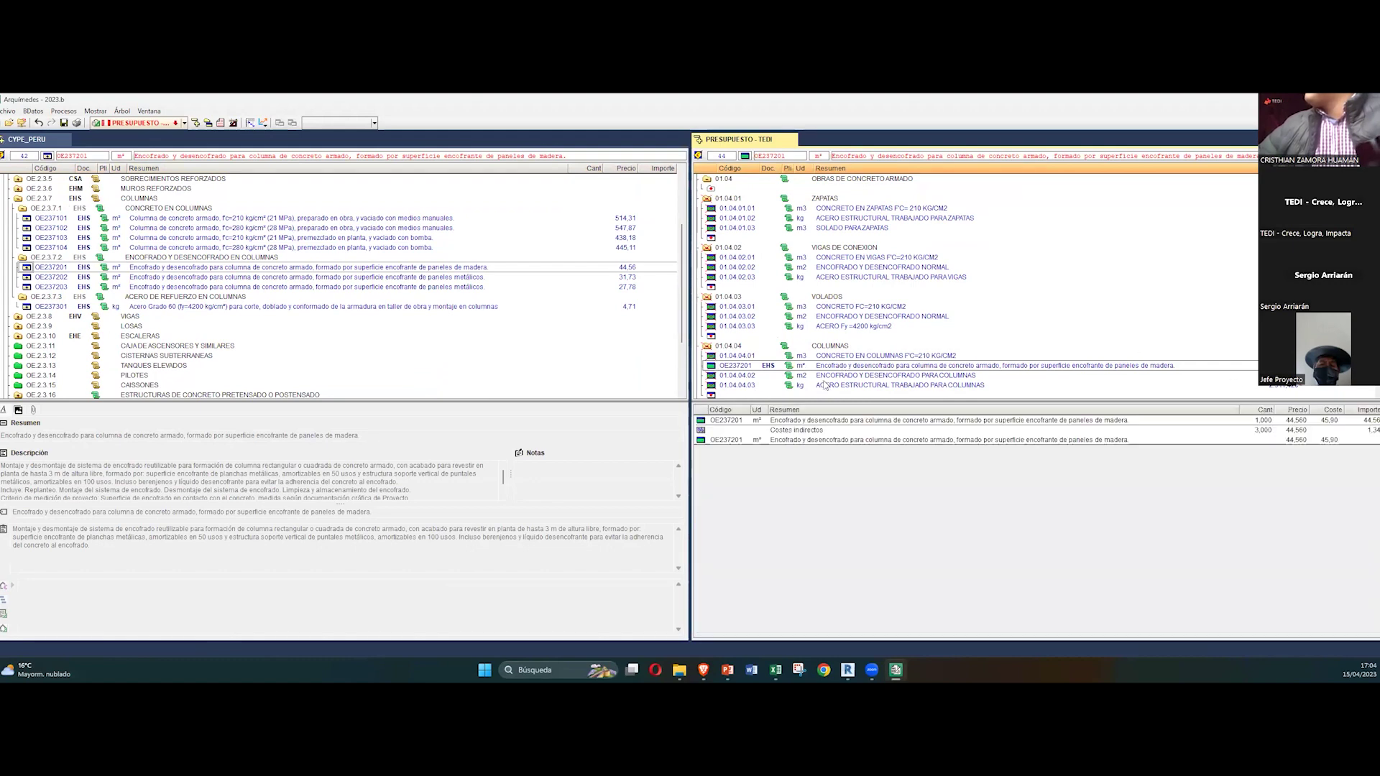
pyautogui.click(730, 366)
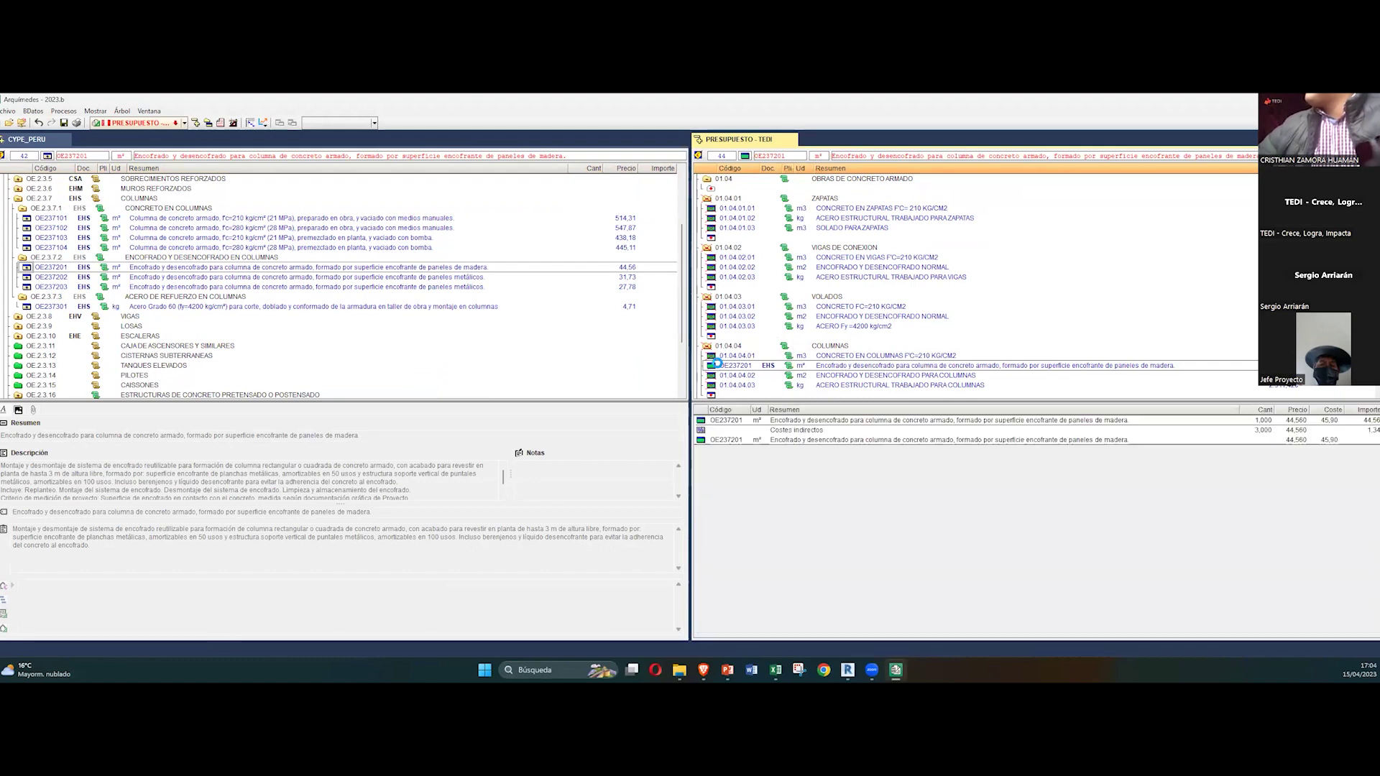
pyautogui.click(815, 368)
pyautogui.click(711, 367)
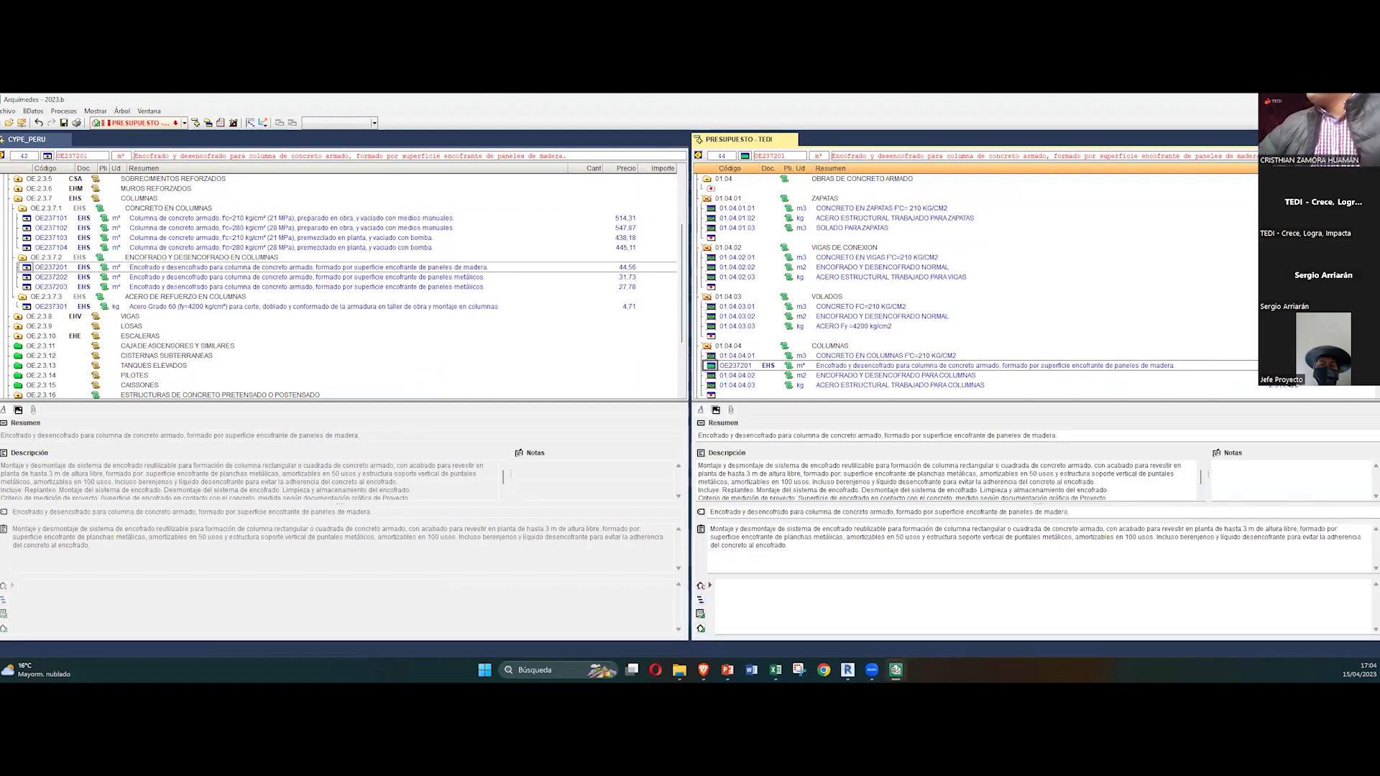
pyautogui.click(712, 366)
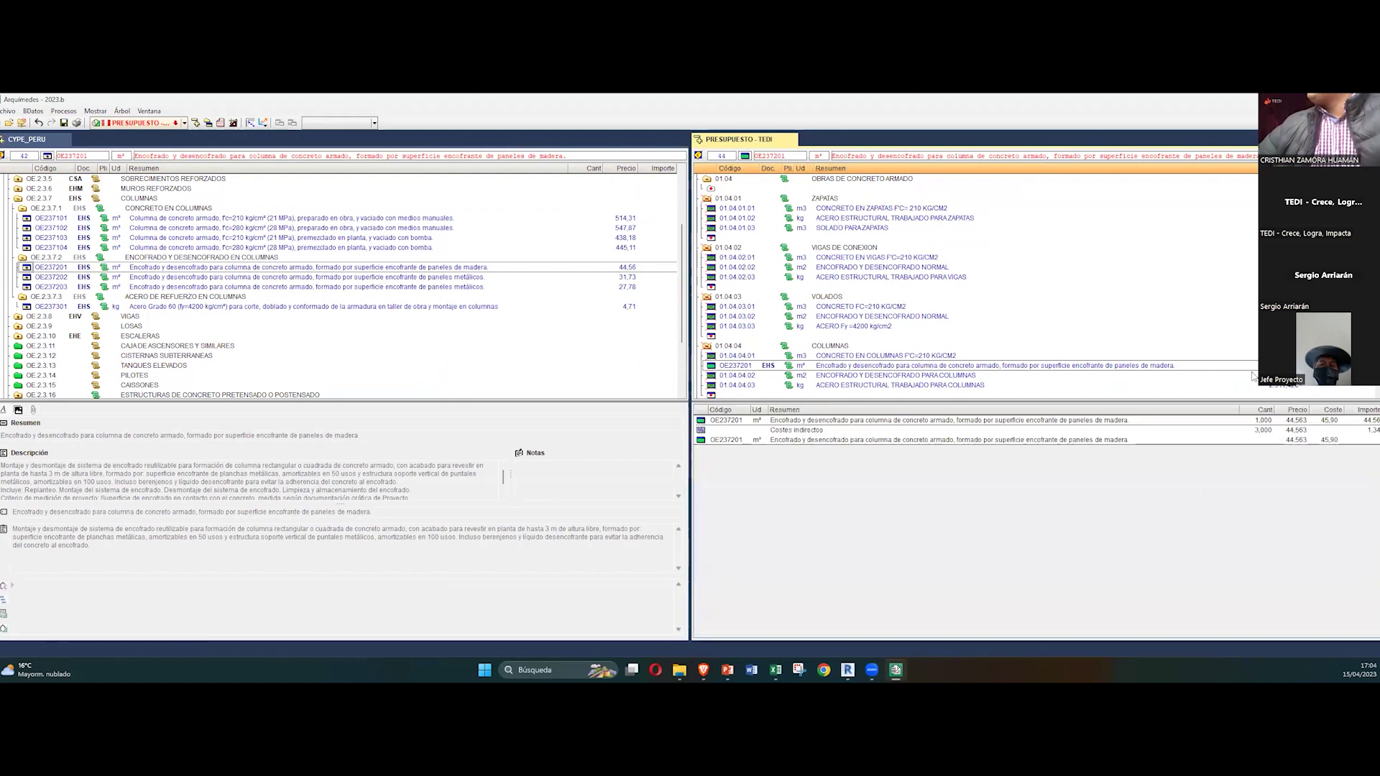
pyautogui.scroll(-1, 819, 294)
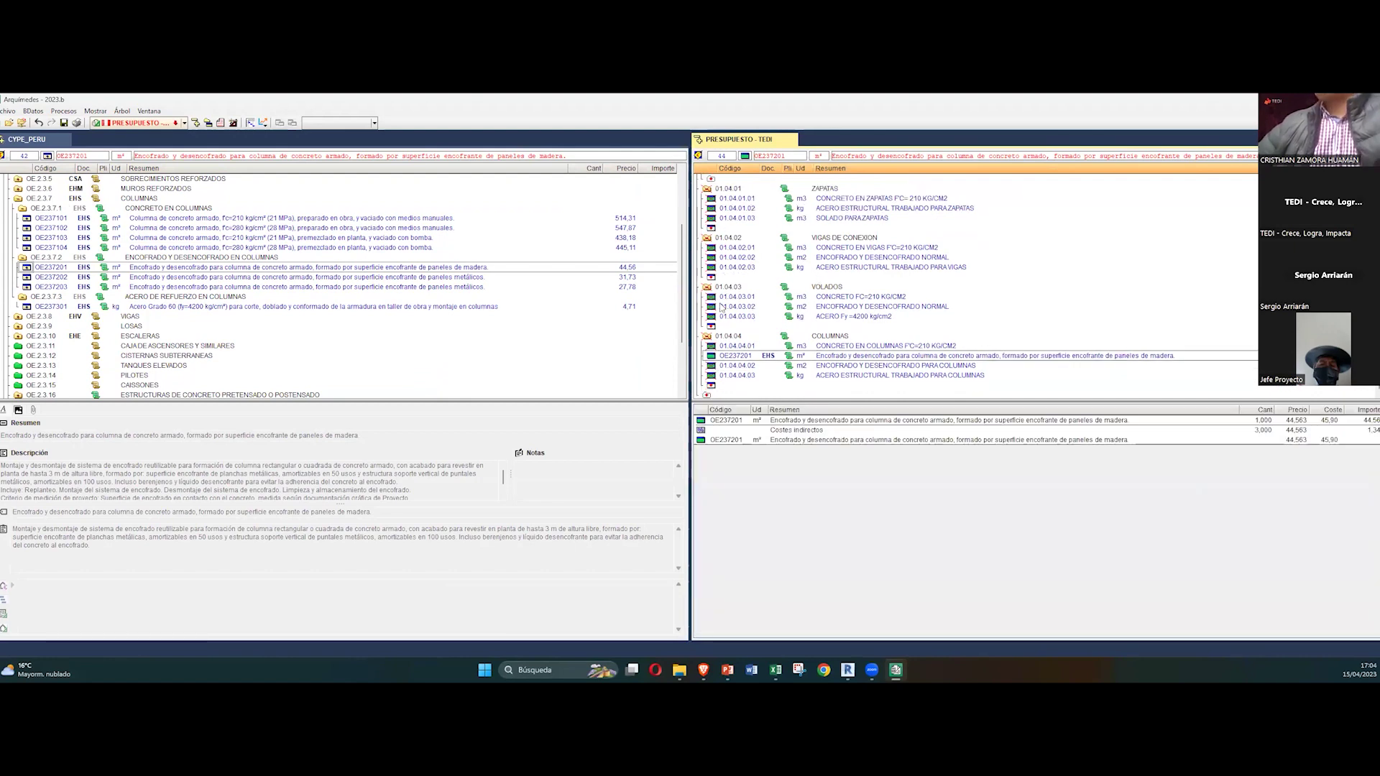
pyautogui.click(712, 356)
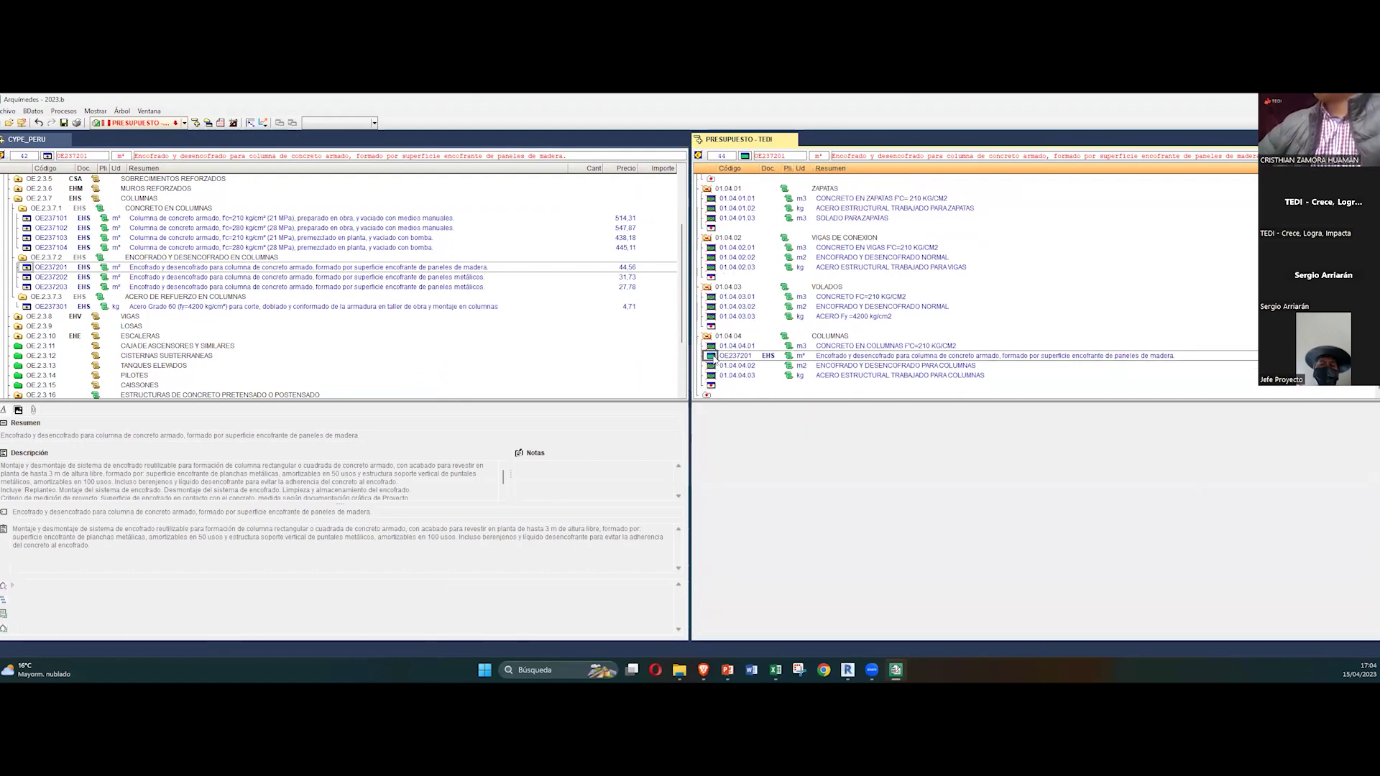
# Step: Examine the component lines of formwork item OE237201 in CYPE_PERU against its copy in the budget
pyautogui.click(28, 268)
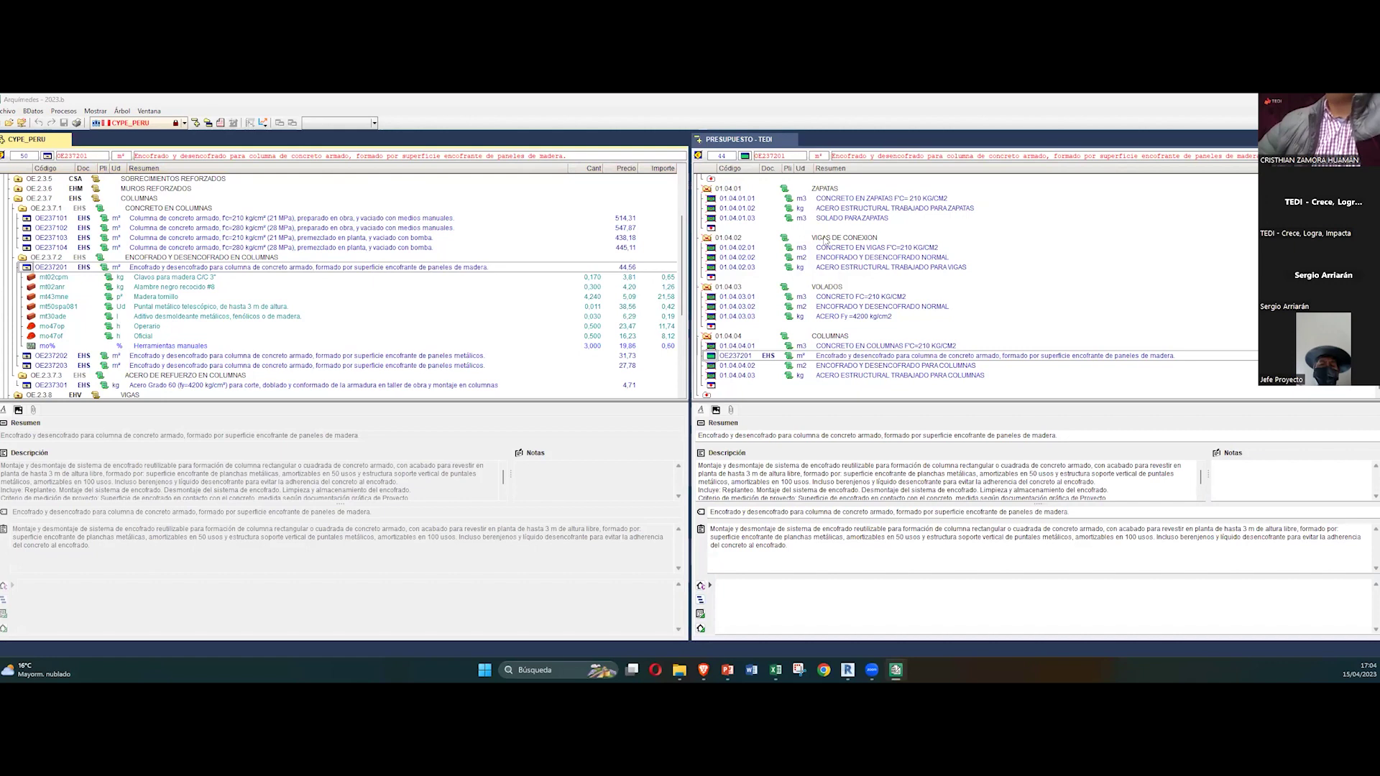
pyautogui.click(720, 357)
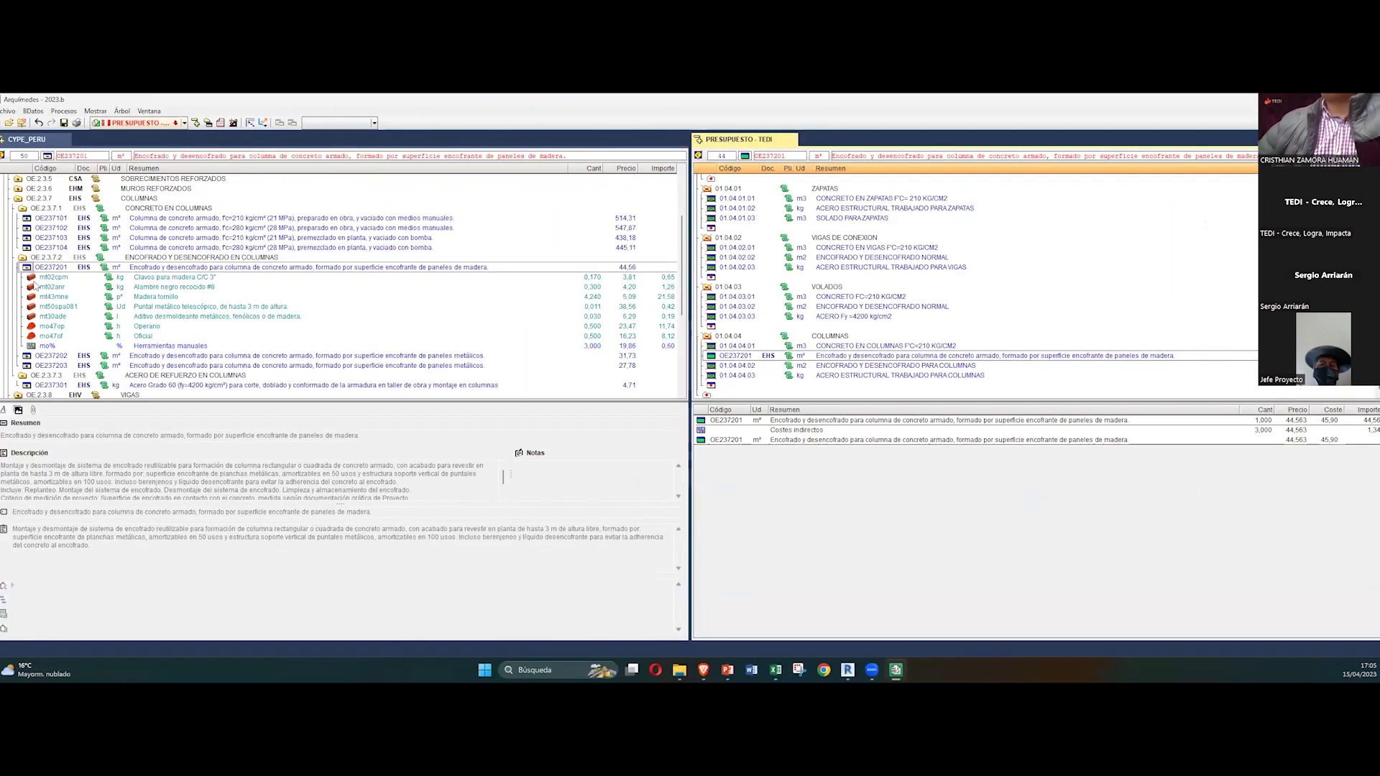
pyautogui.click(711, 363)
pyautogui.rightClick(725, 358)
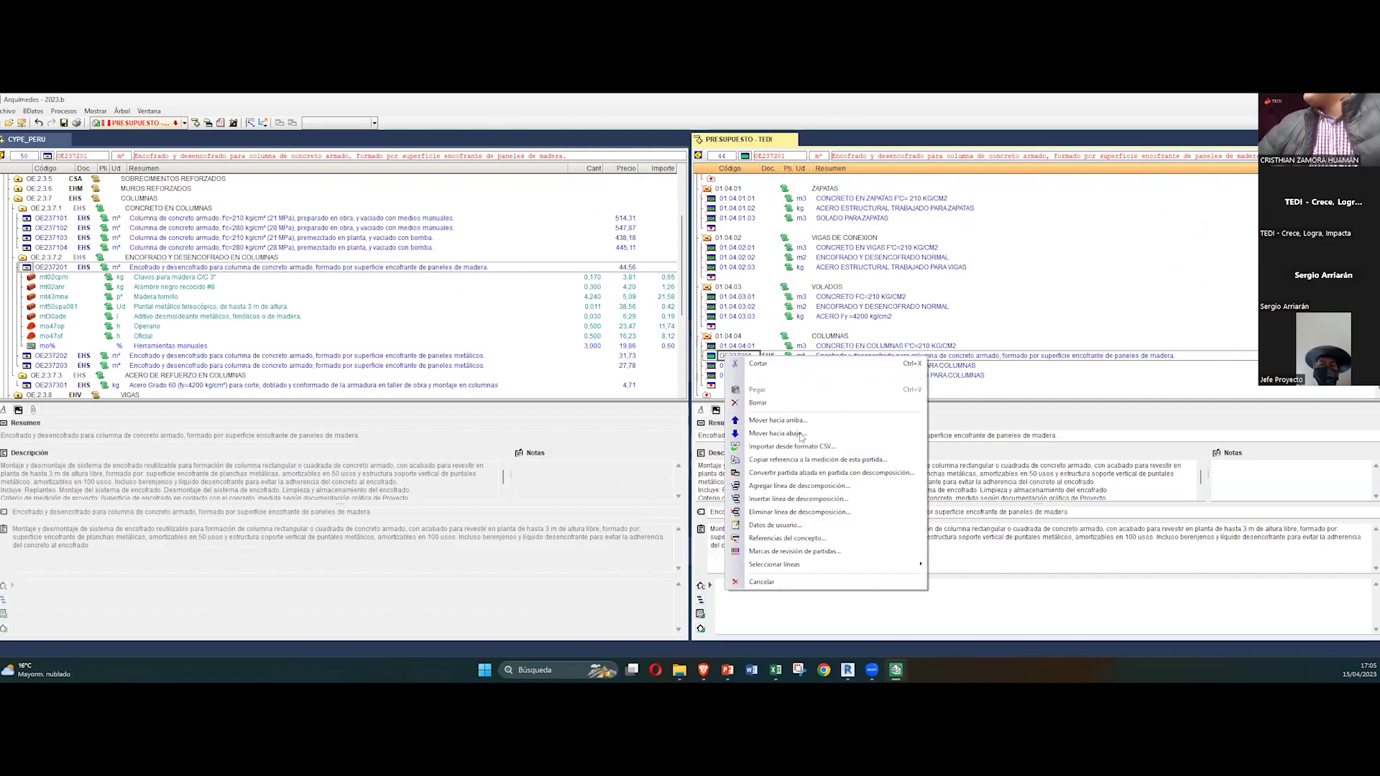
pyautogui.click(761, 582)
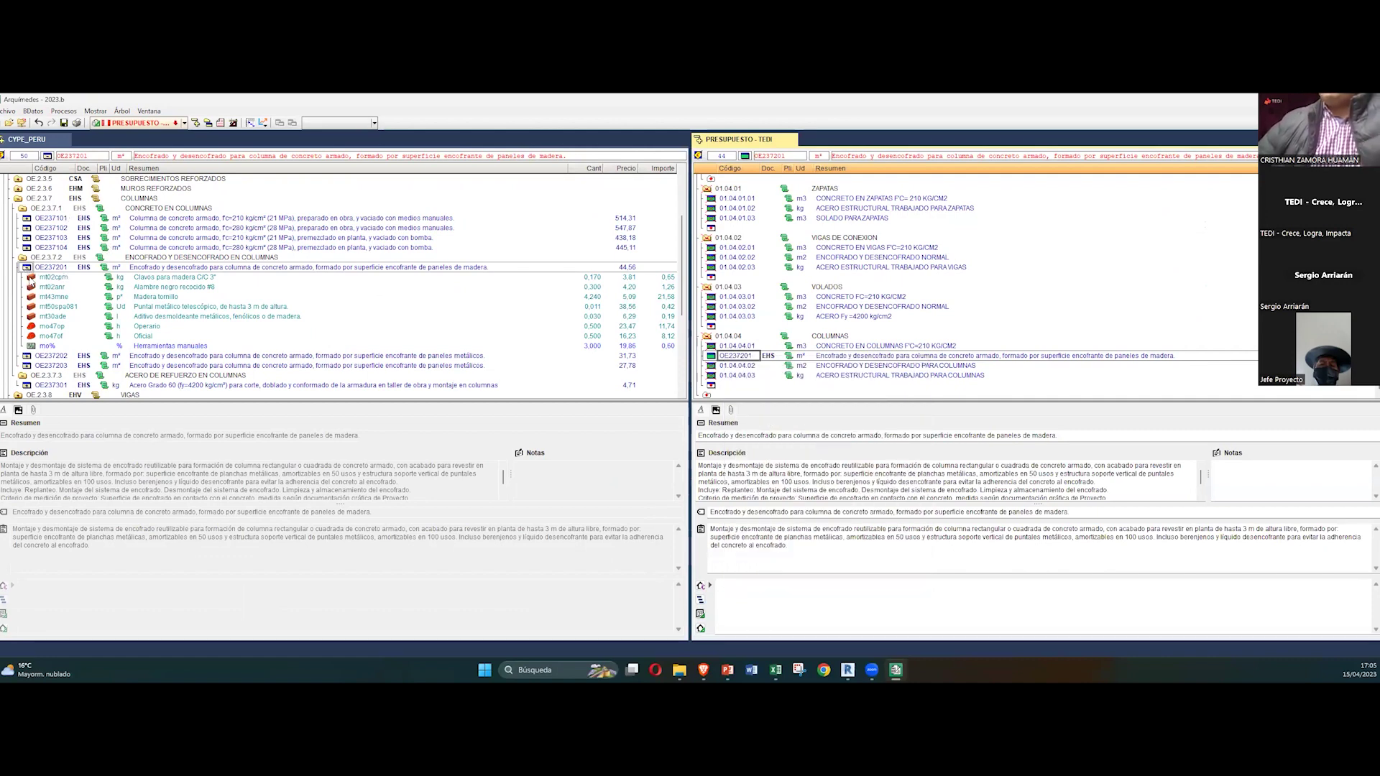
pyautogui.doubleClick(26, 272)
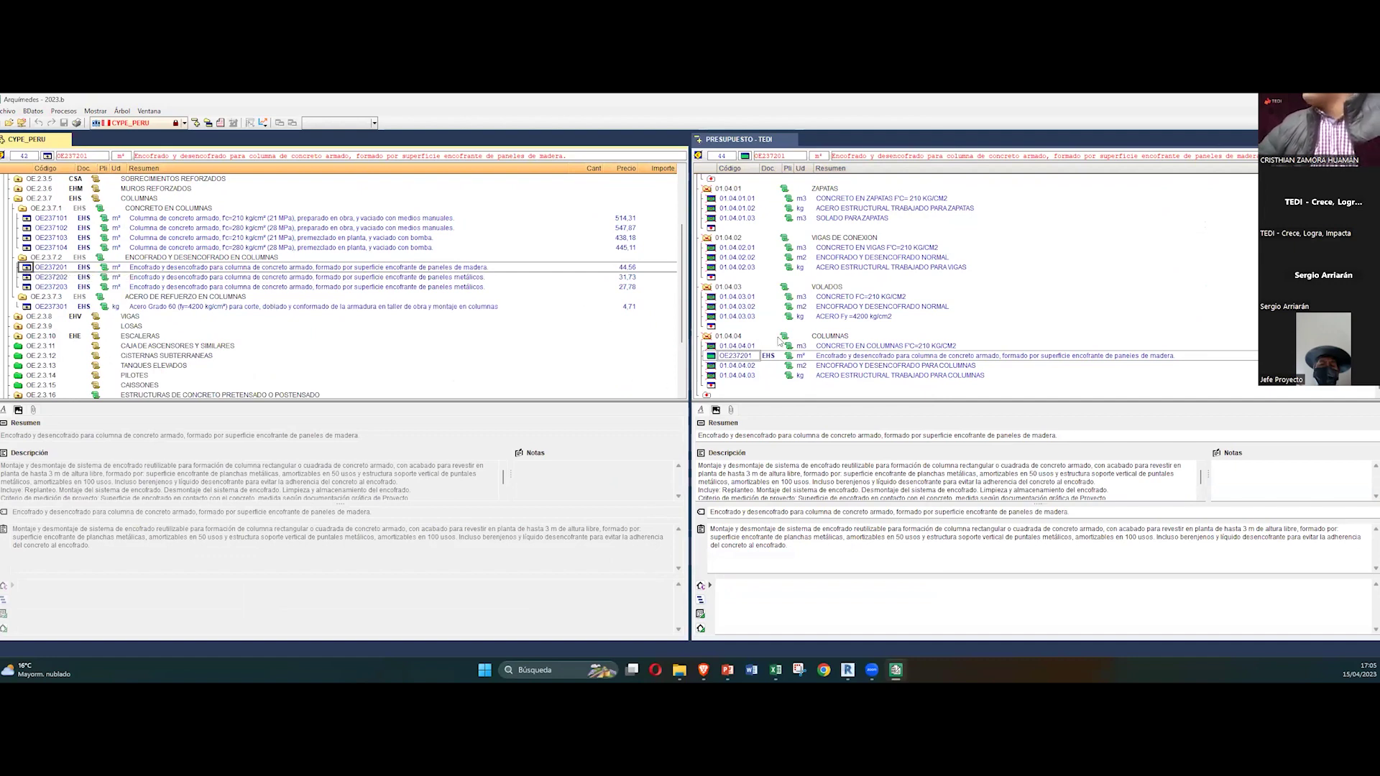
# Step: Delete formwork item OE237201 together with its concept from the budget's COLUMNAS chapter
pyautogui.click(722, 362)
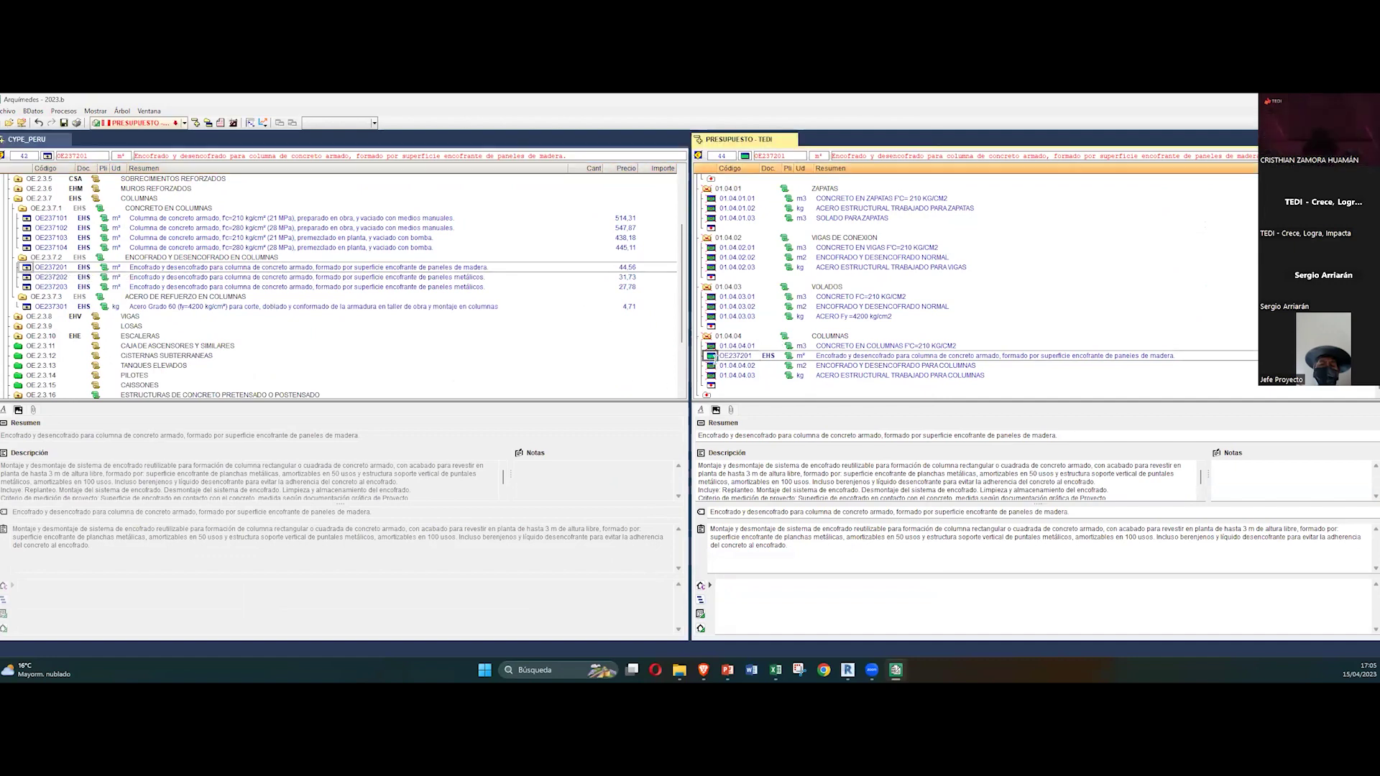
pyautogui.press('Delete')
pyautogui.press('Return')
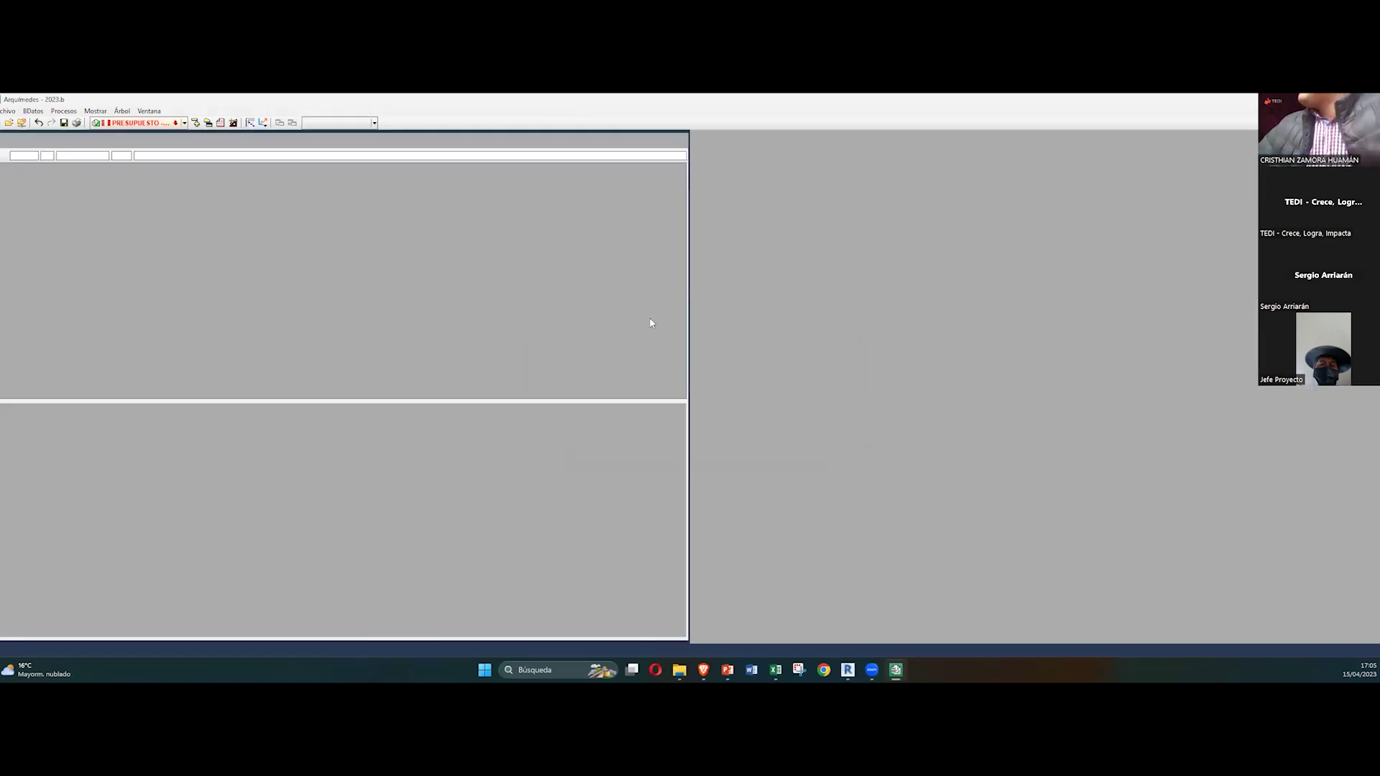
pyautogui.scroll(1, 757, 340)
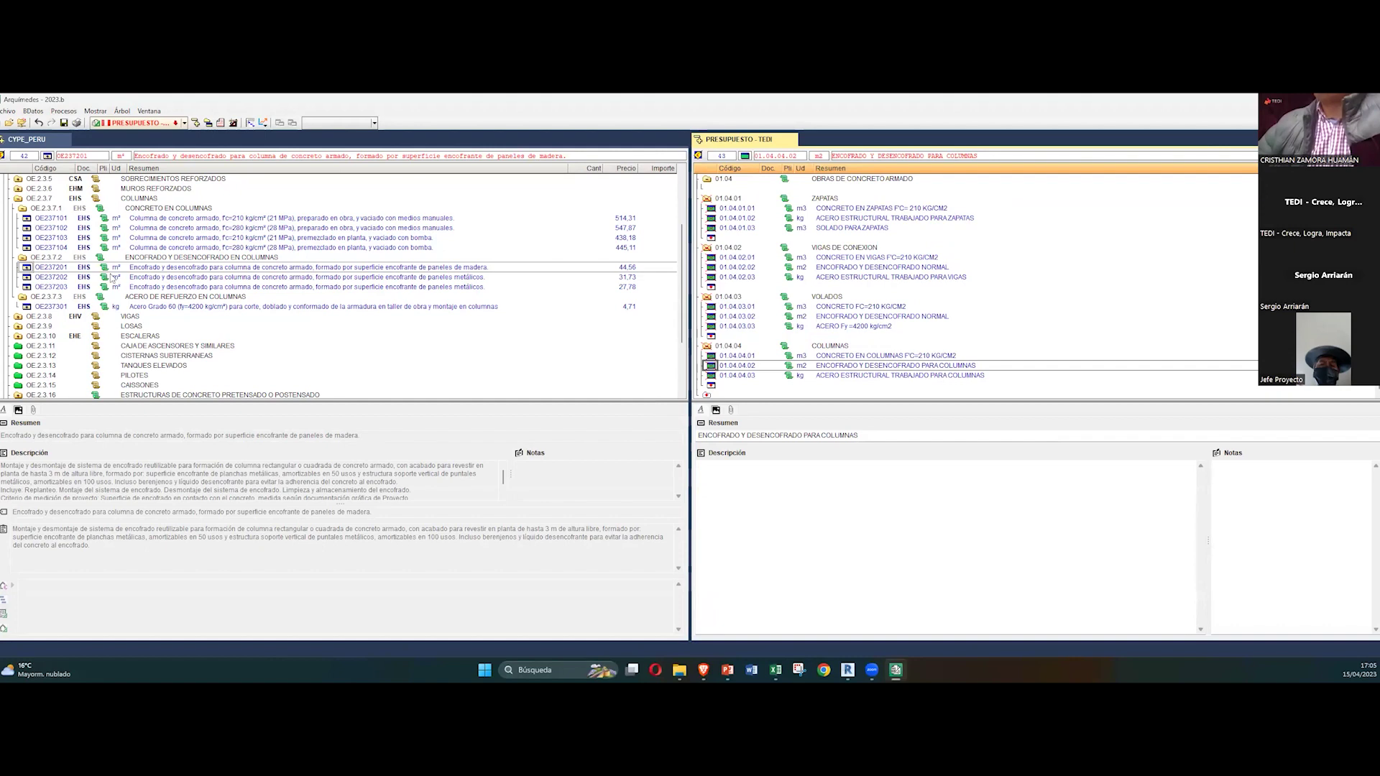
# Step: Unfold items OE237102 and OE237101 in CYPE_PERU and copy OE237101 above item 01.04.04.01 in the budget's COLUMNAS chapter
pyautogui.click(26, 306)
pyautogui.click(24, 247)
pyautogui.click(26, 228)
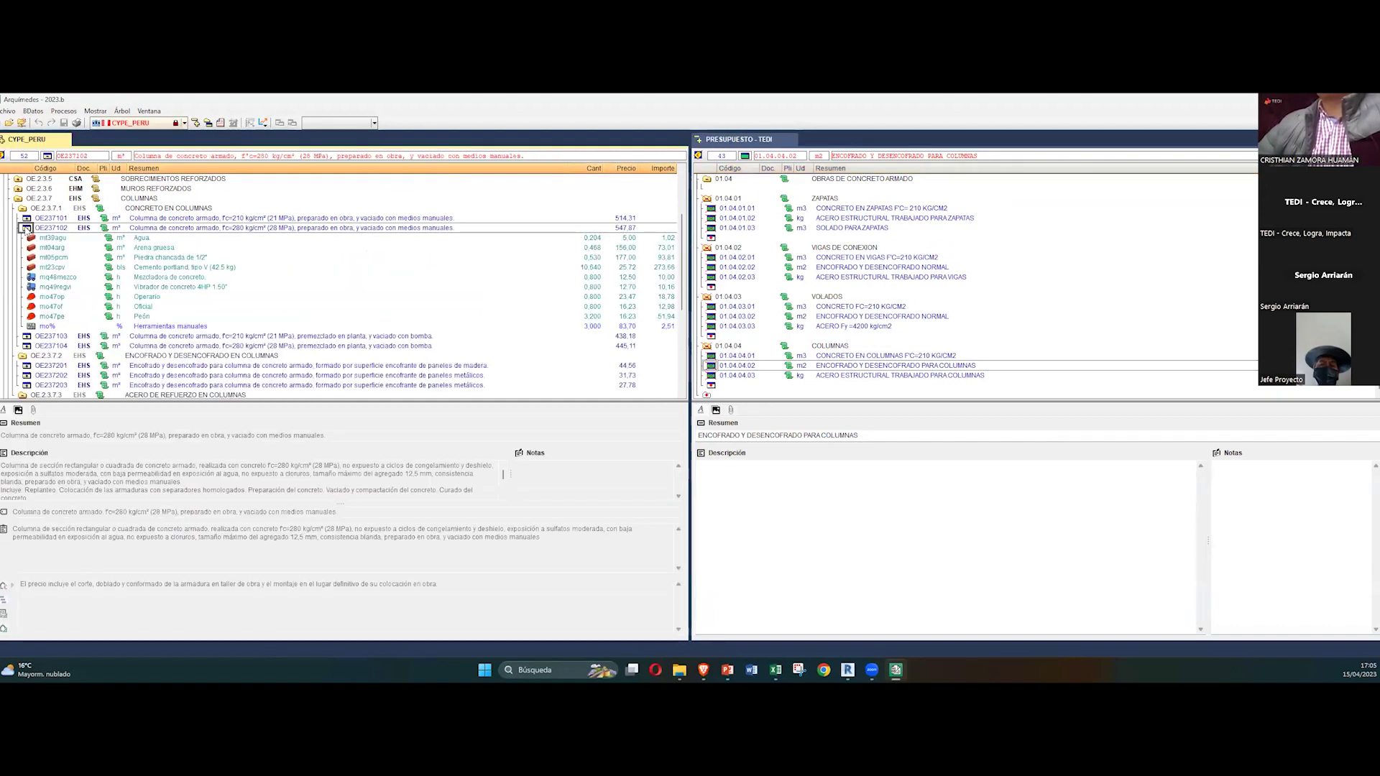
pyautogui.click(25, 218)
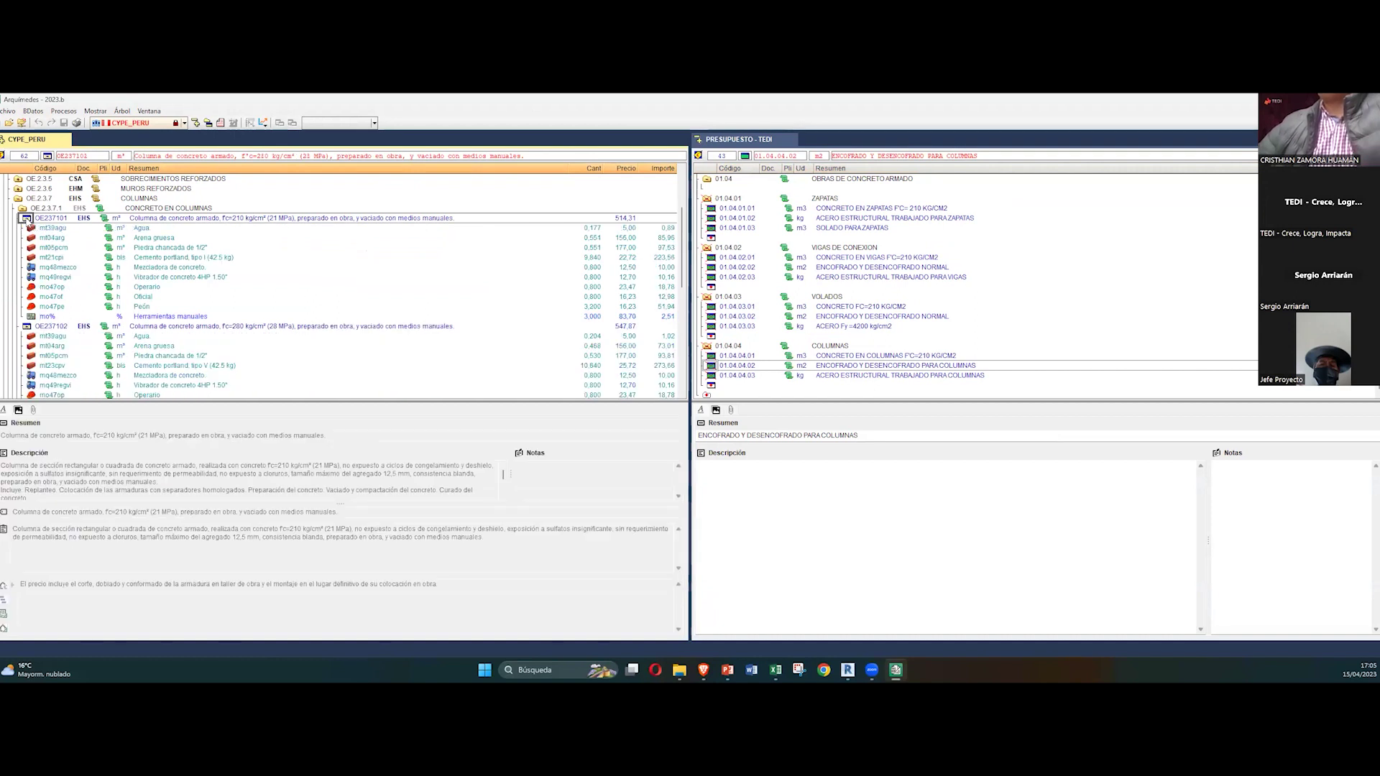
pyautogui.moveTo(26, 216); pyautogui.dragTo(707, 355)
pyautogui.scroll(-2, 667, 319)
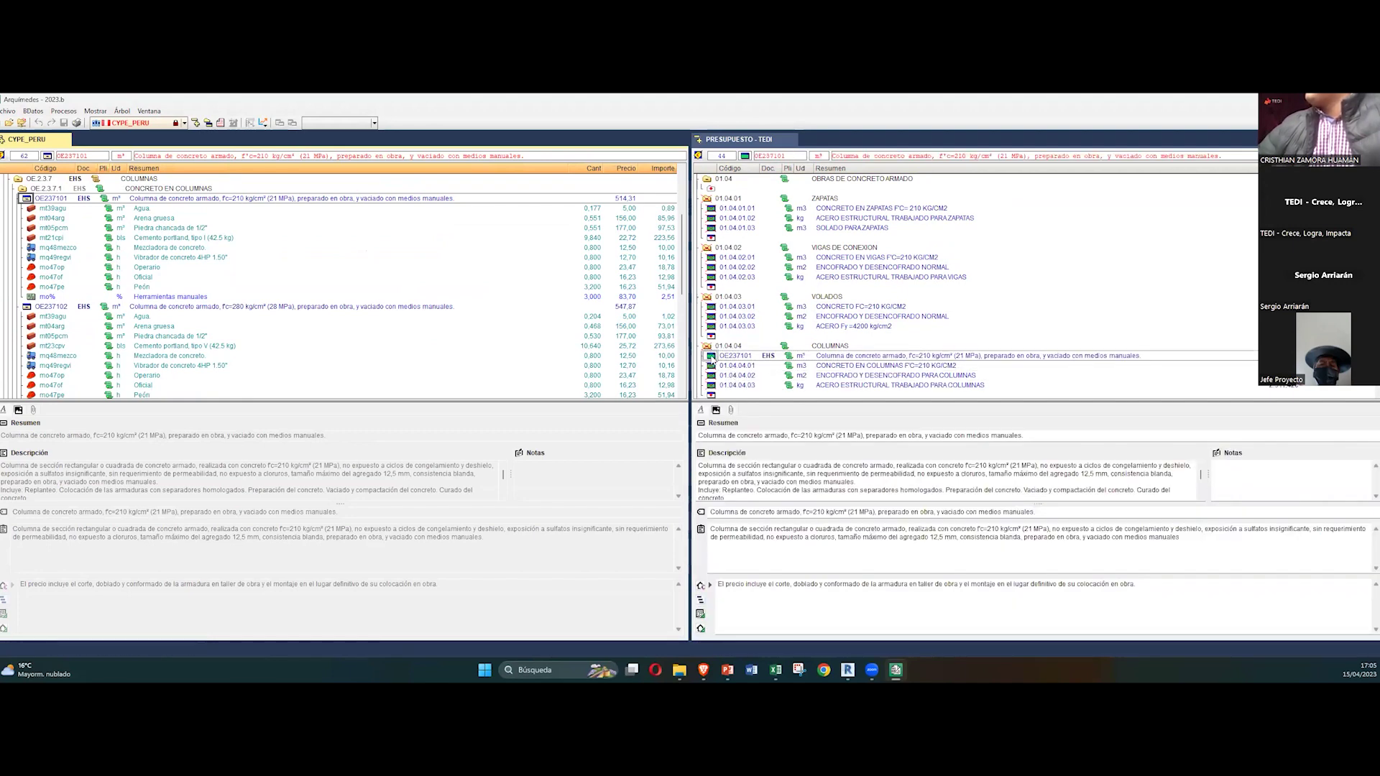
pyautogui.doubleClick(712, 336)
pyautogui.click(521, 265)
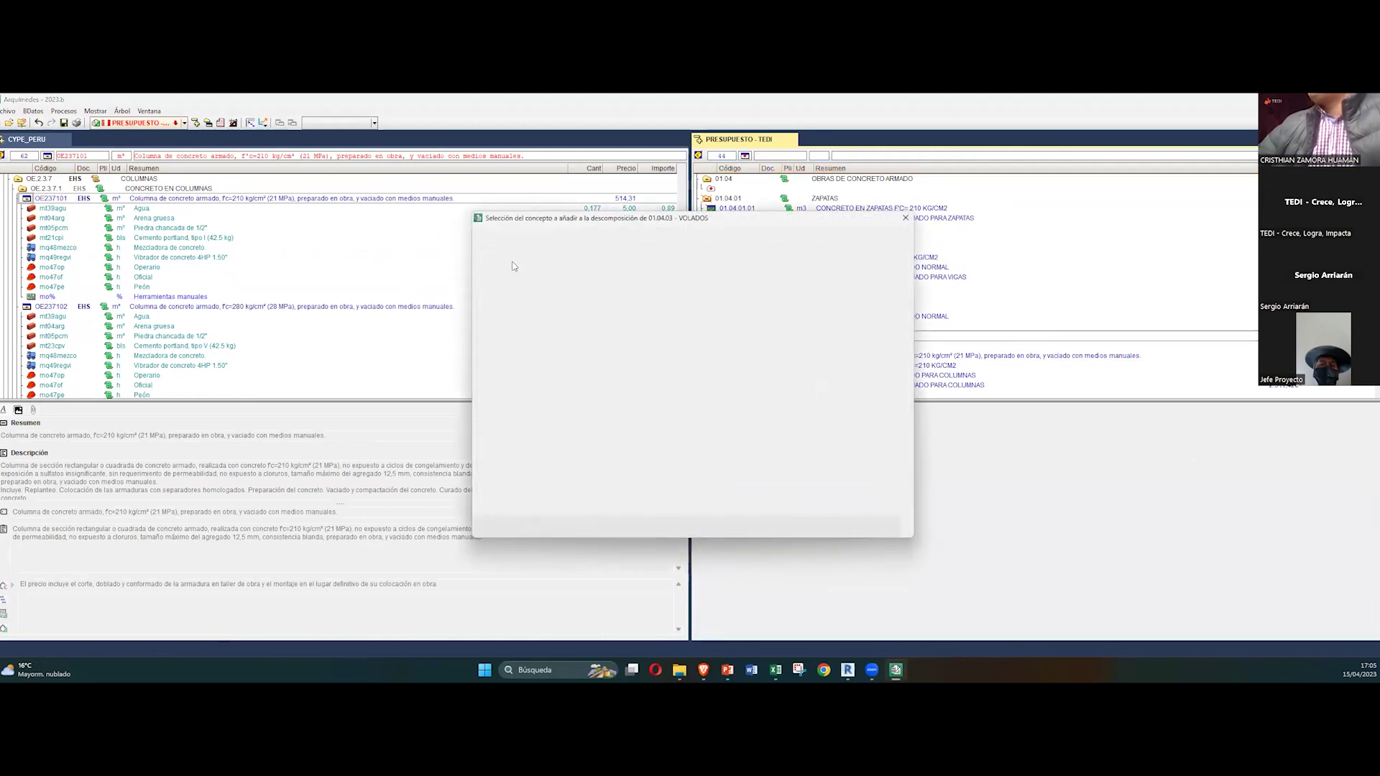
pyautogui.click(634, 297)
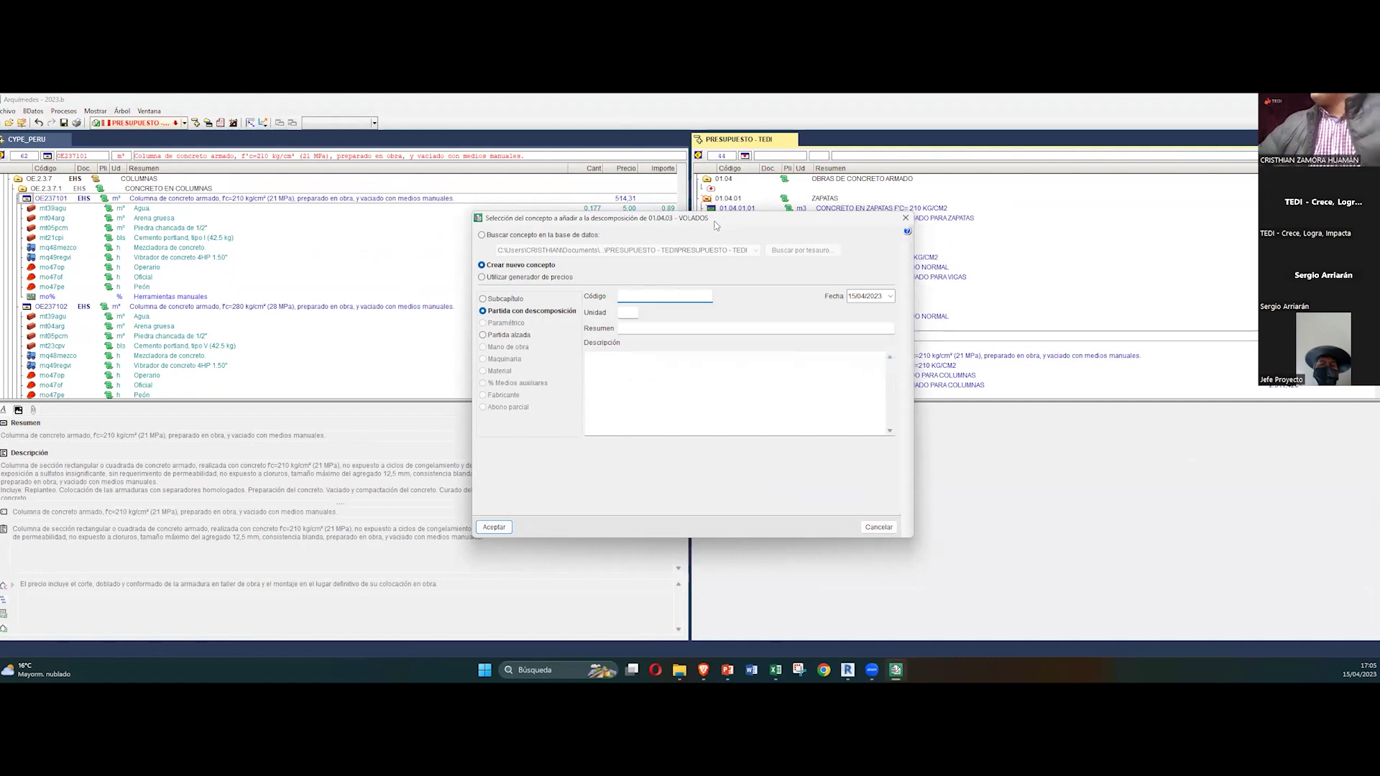
pyautogui.moveTo(716, 225); pyautogui.dragTo(484, 205)
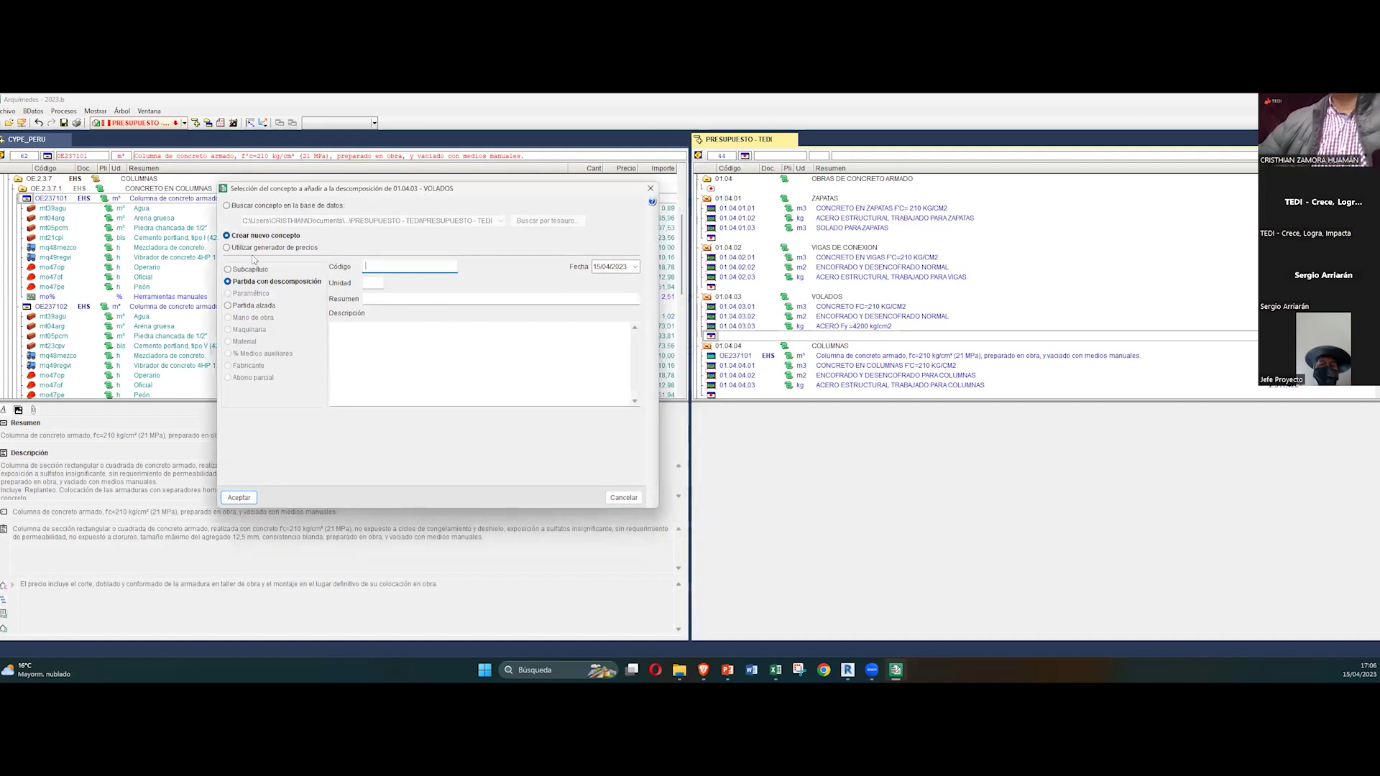
pyautogui.click(651, 189)
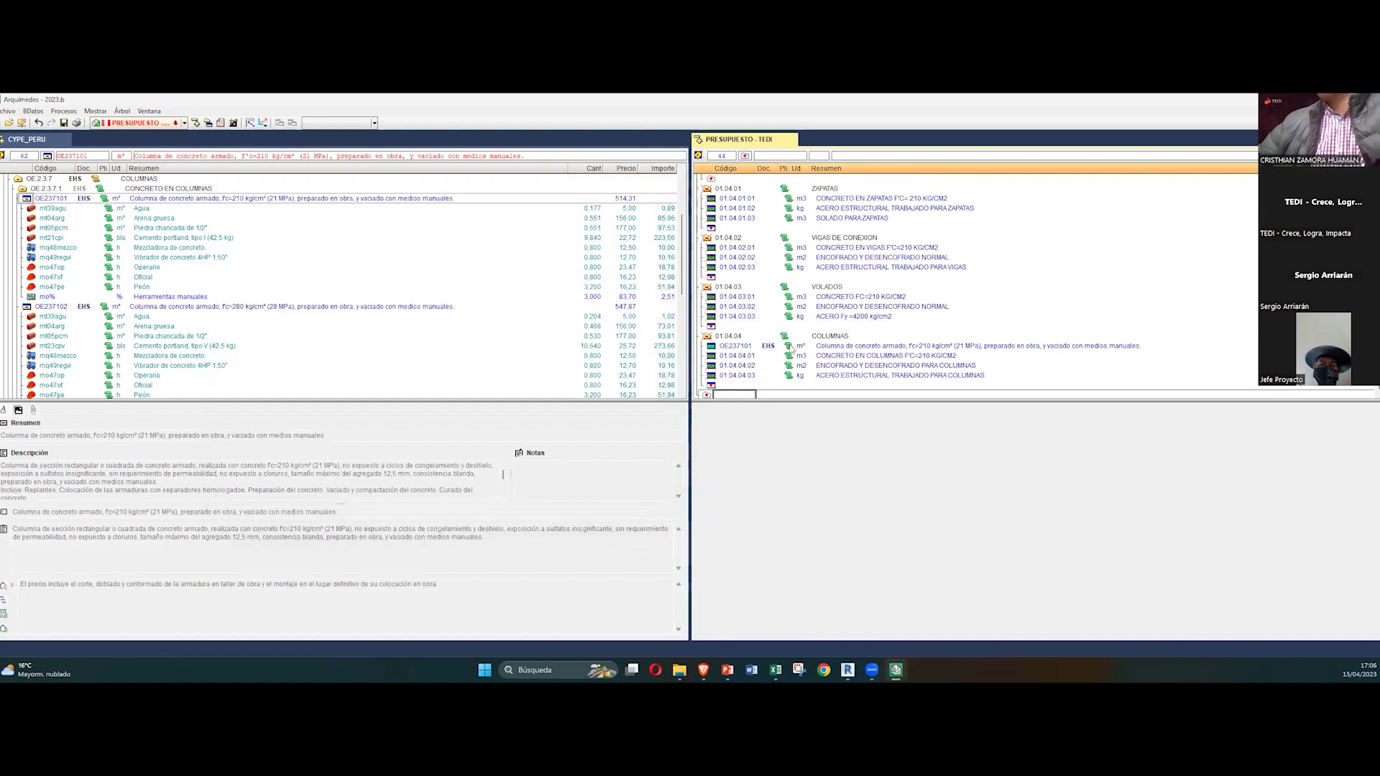
# Step: Create budget chapter 01.04.05 with VIGAS as its summary and description, checking its code in the Excel budget sheet
pyautogui.doubleClick(725, 395)
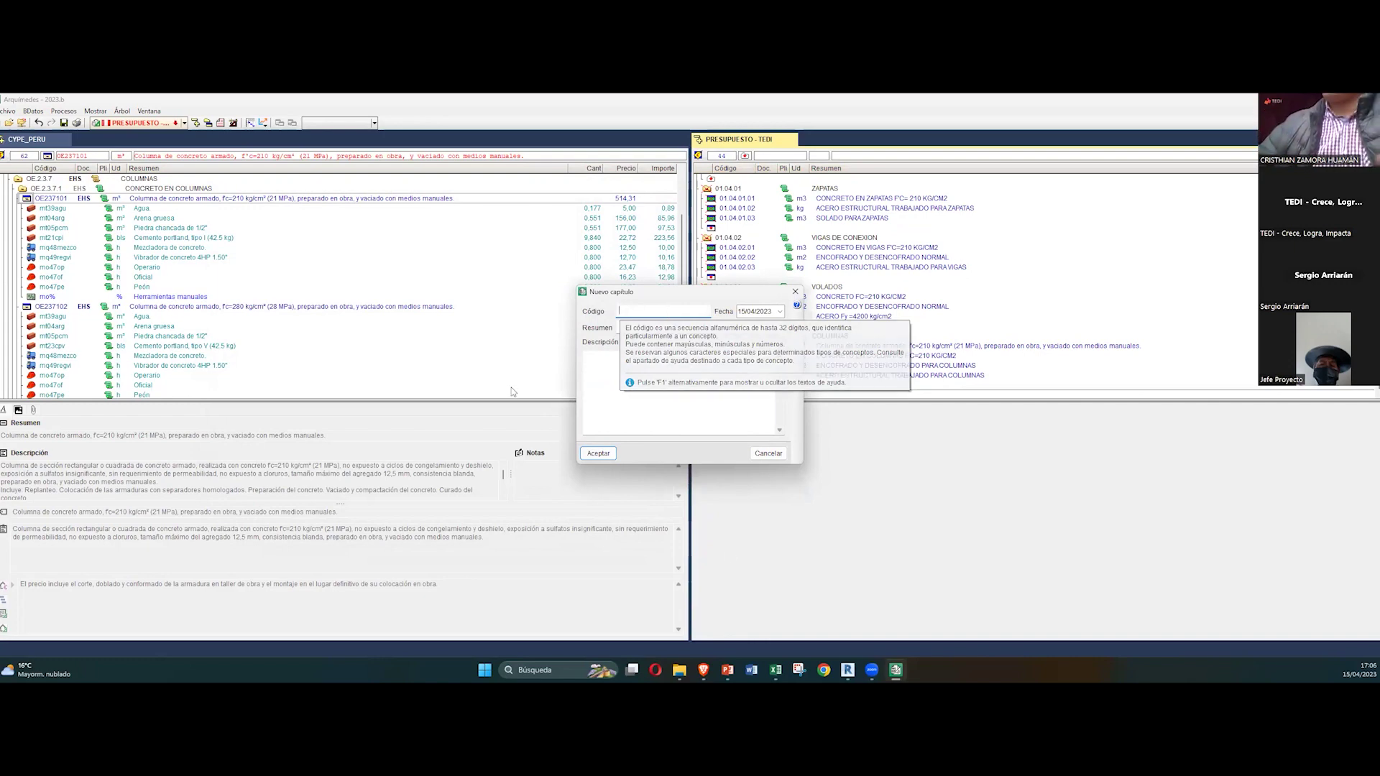
pyautogui.click(776, 670)
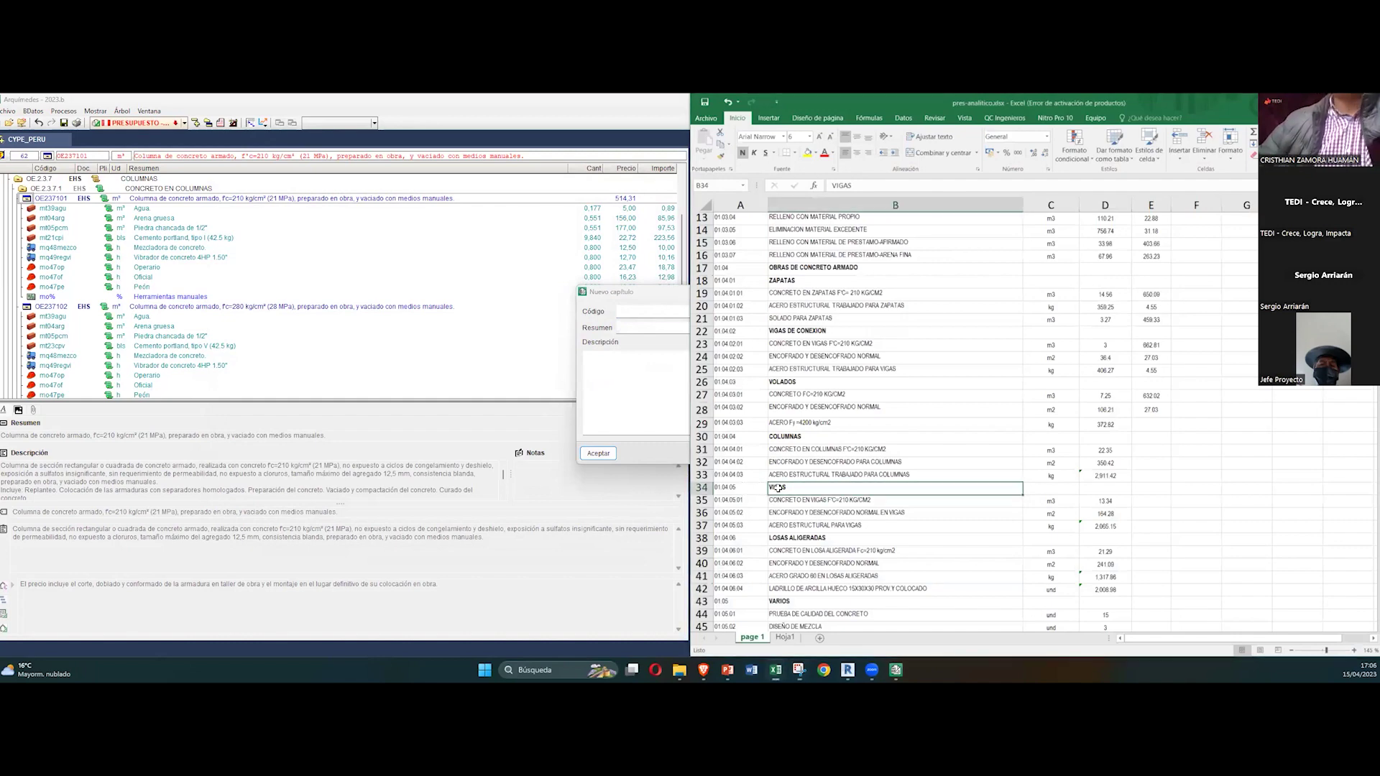
pyautogui.click(736, 489)
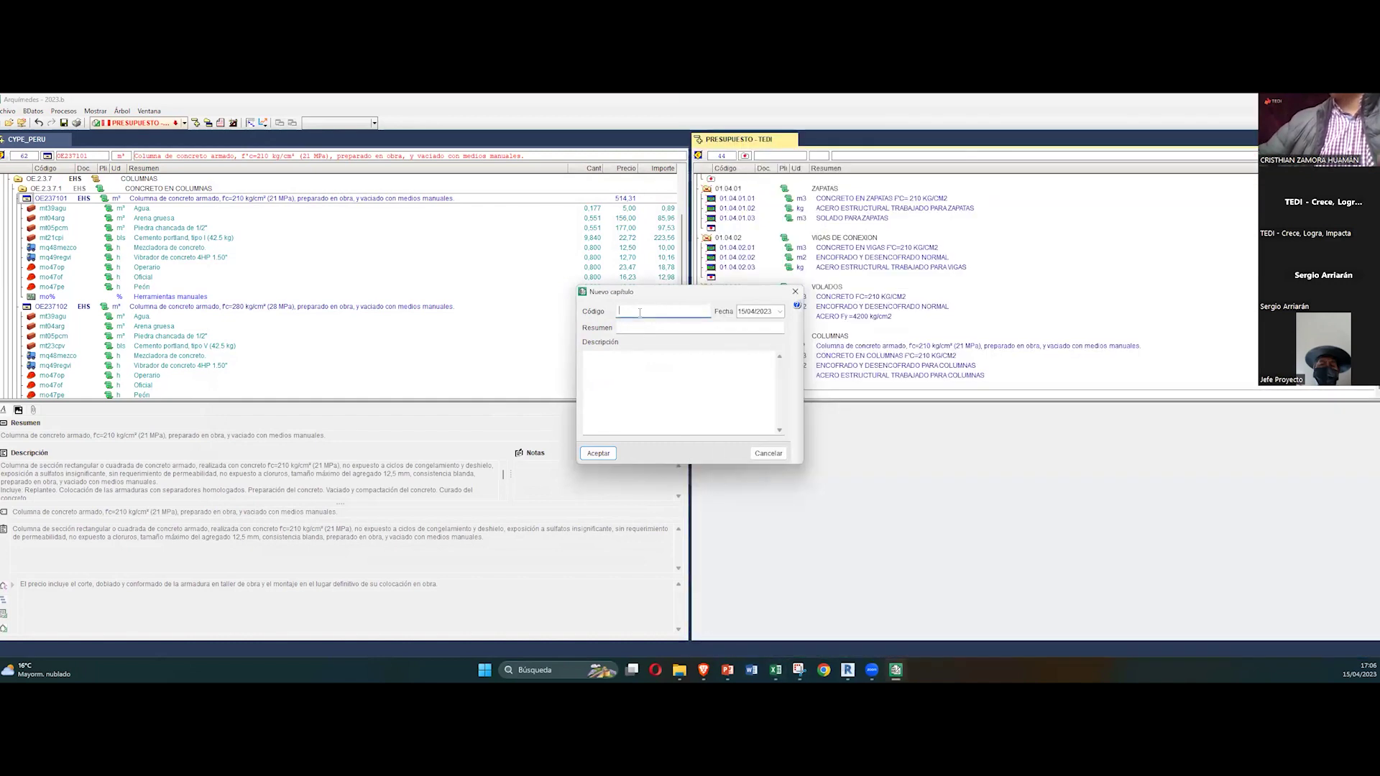
pyautogui.write('01.0')
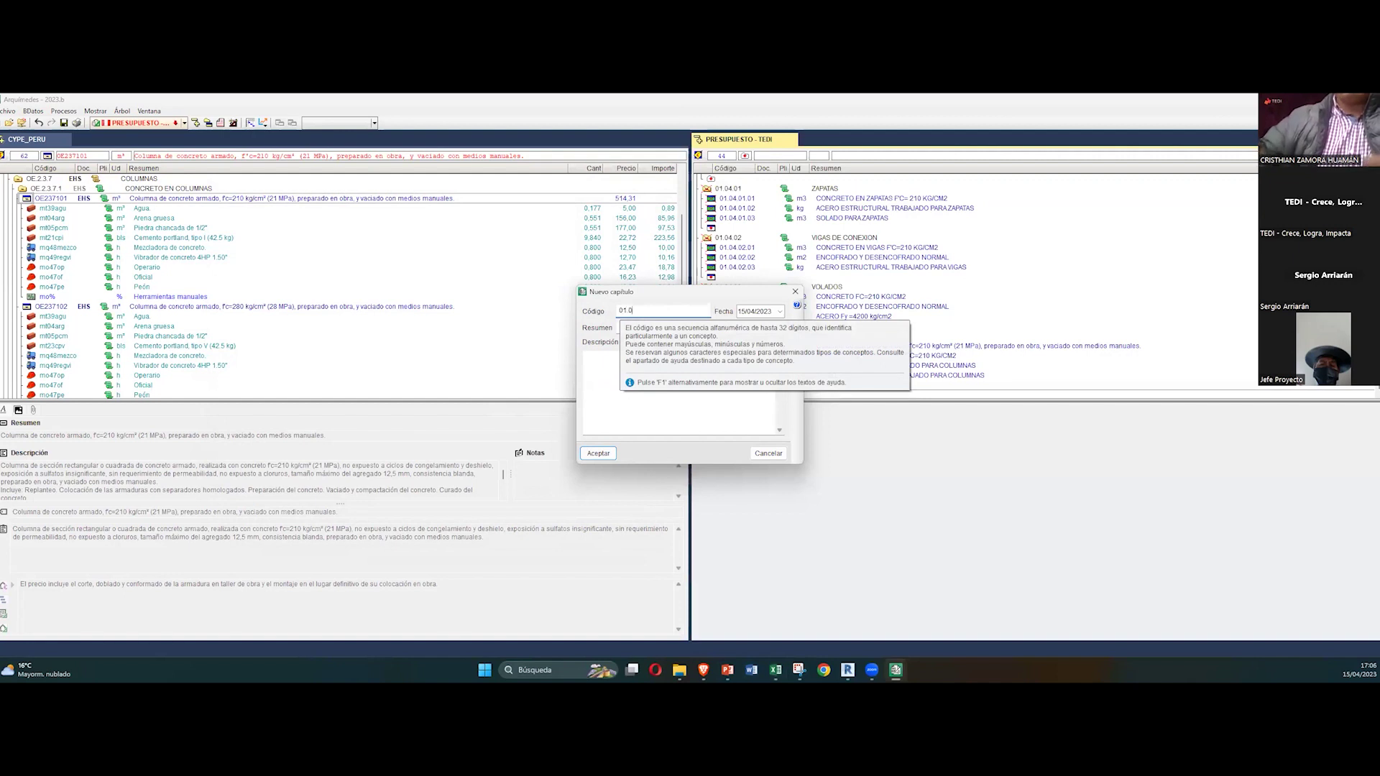
pyautogui.write('5')
pyautogui.click(660, 328)
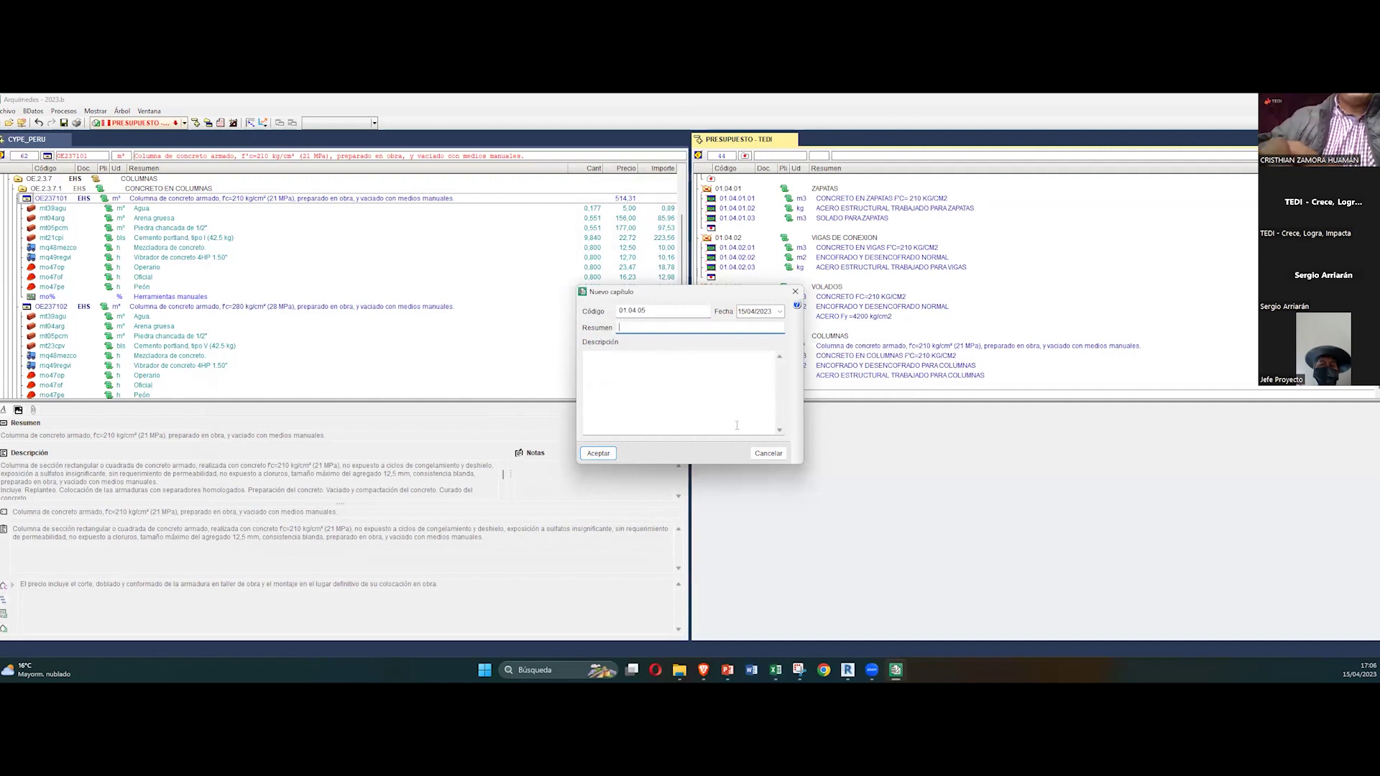
pyautogui.write('VIGAS')
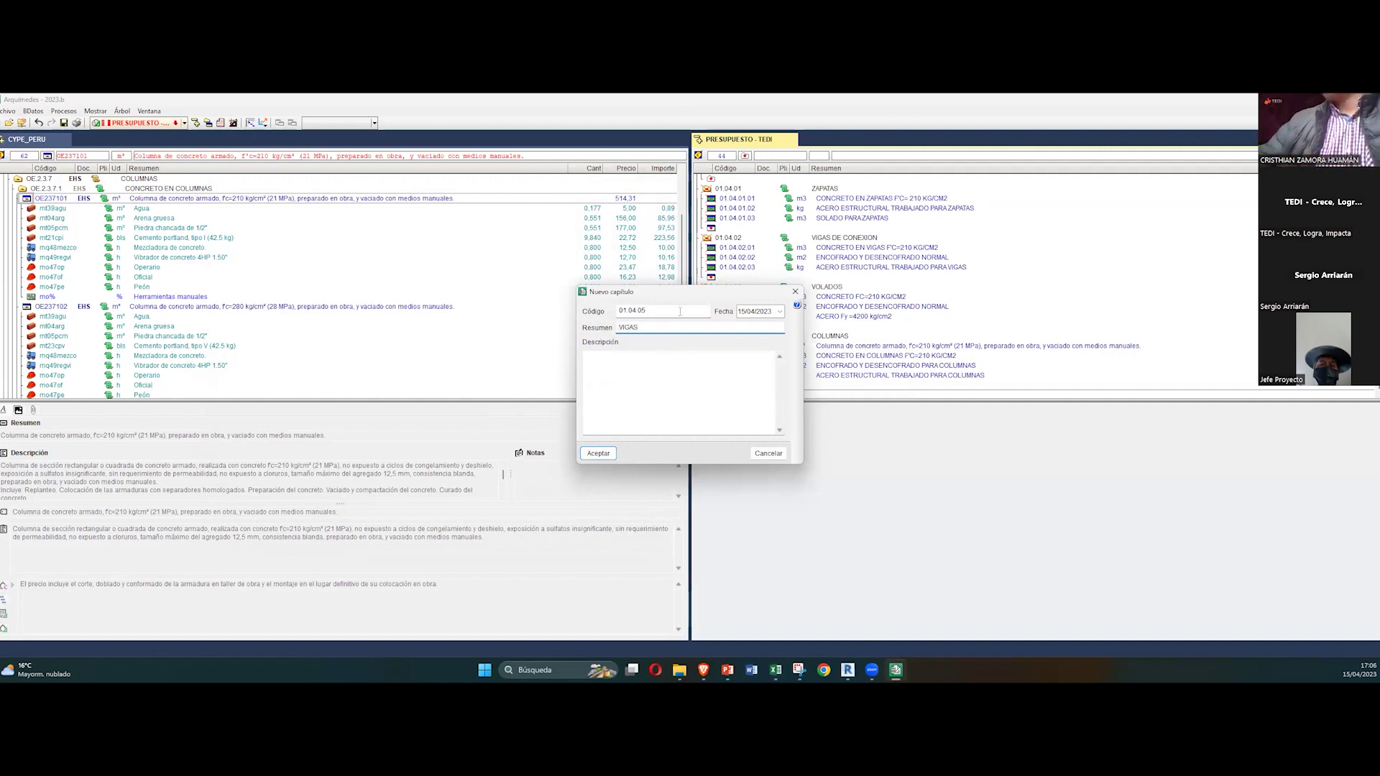
pyautogui.moveTo(680, 294); pyautogui.dragTo(651, 210)
pyautogui.click(598, 282)
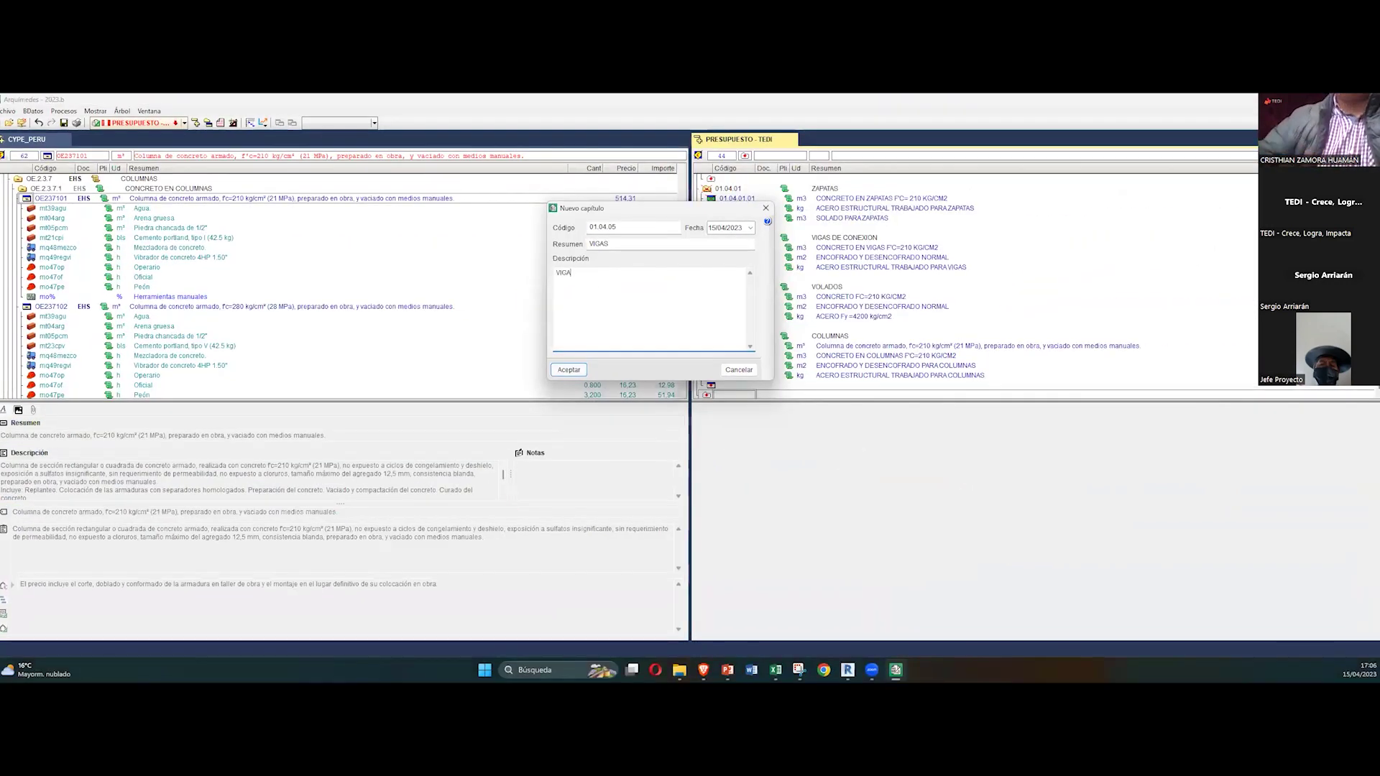
pyautogui.click(568, 370)
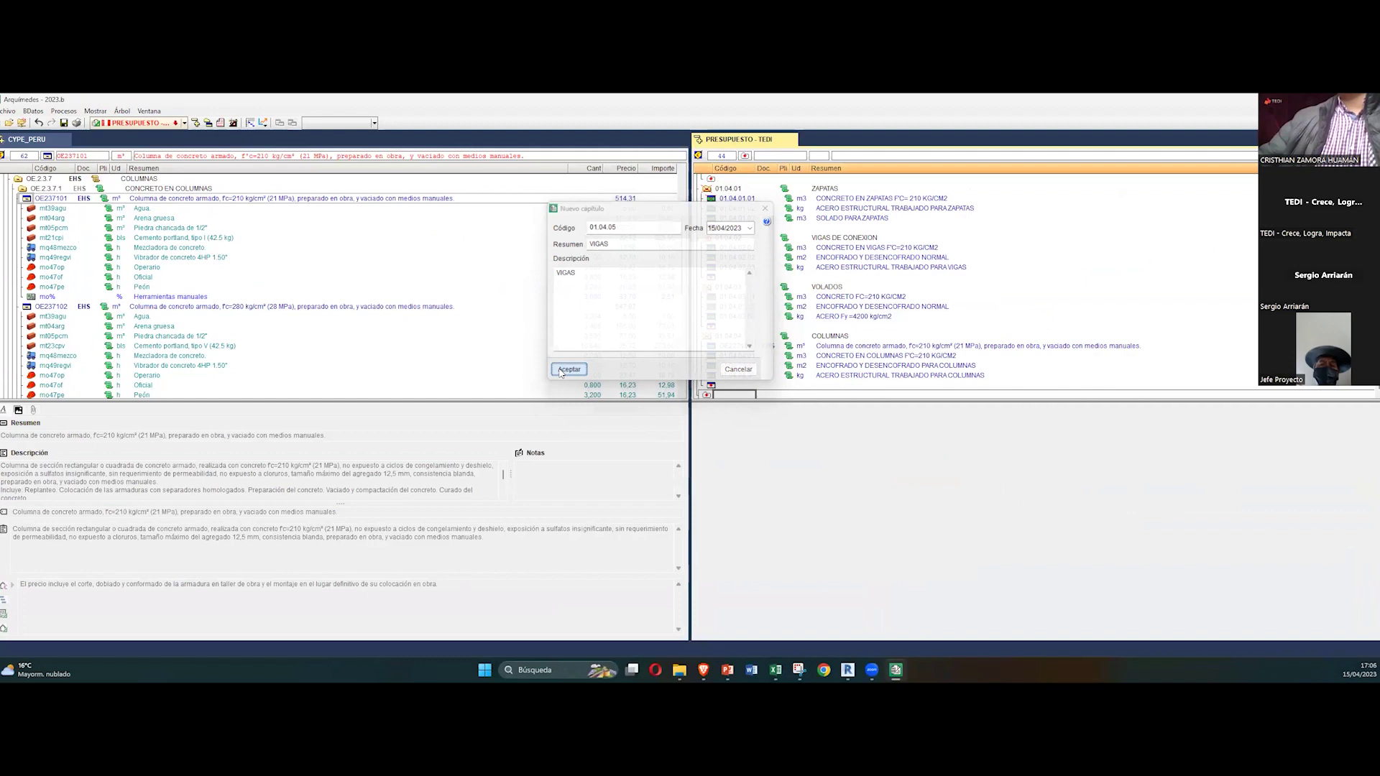
# Step: Unfold CONCRETO EN VIGAS under chapter OE.2.3.8 in CYPE_PERU and copy beam item OE238101 into the budget's chapter 01.04.05 VIGAS
pyautogui.click(714, 394)
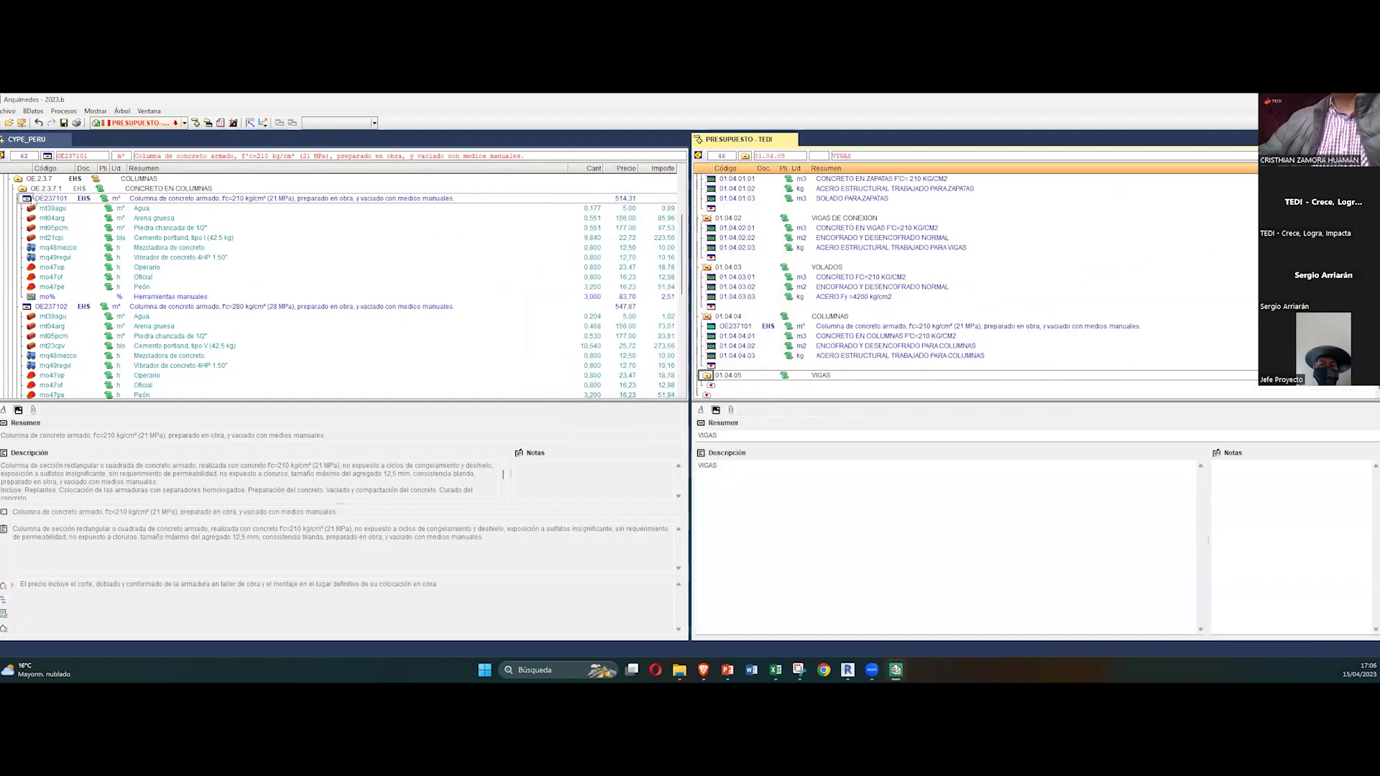
pyautogui.scroll(-7, 56, 322)
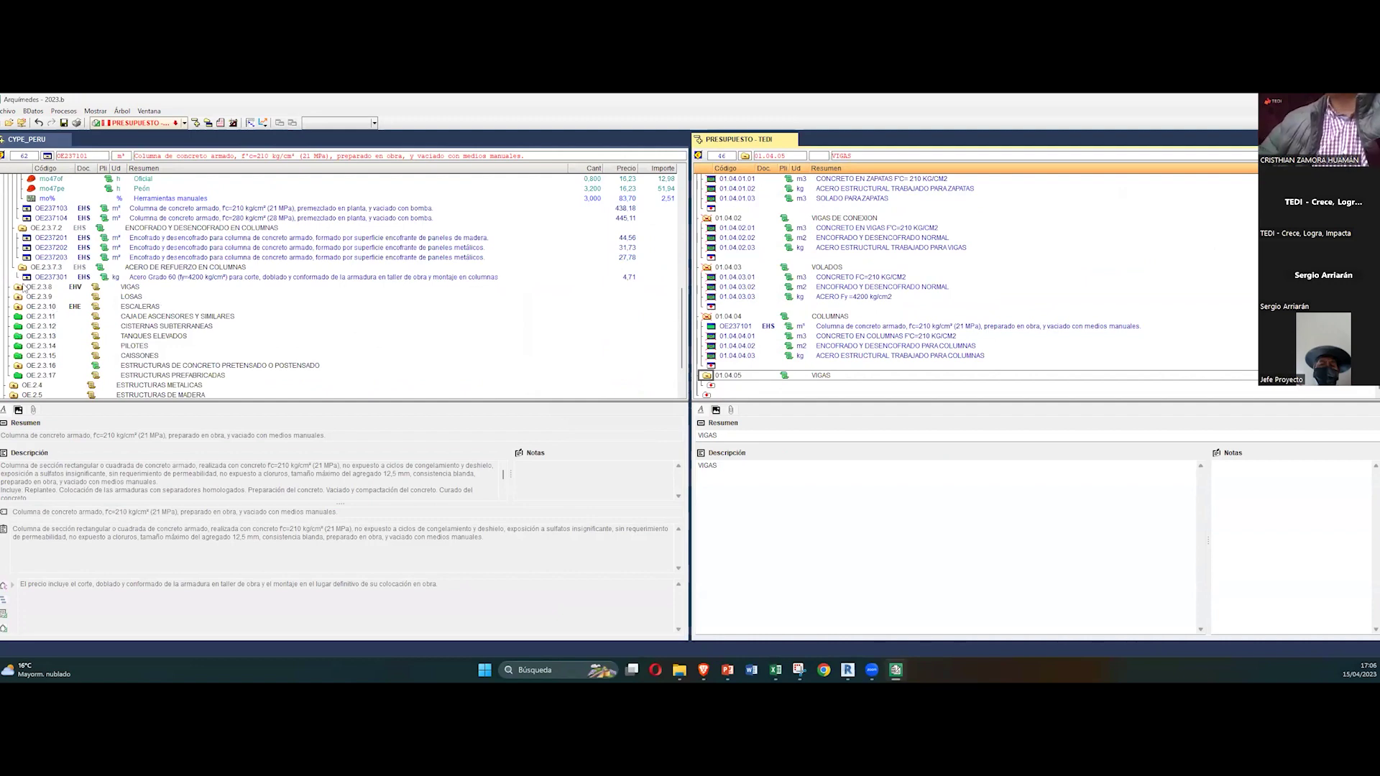
pyautogui.click(20, 287)
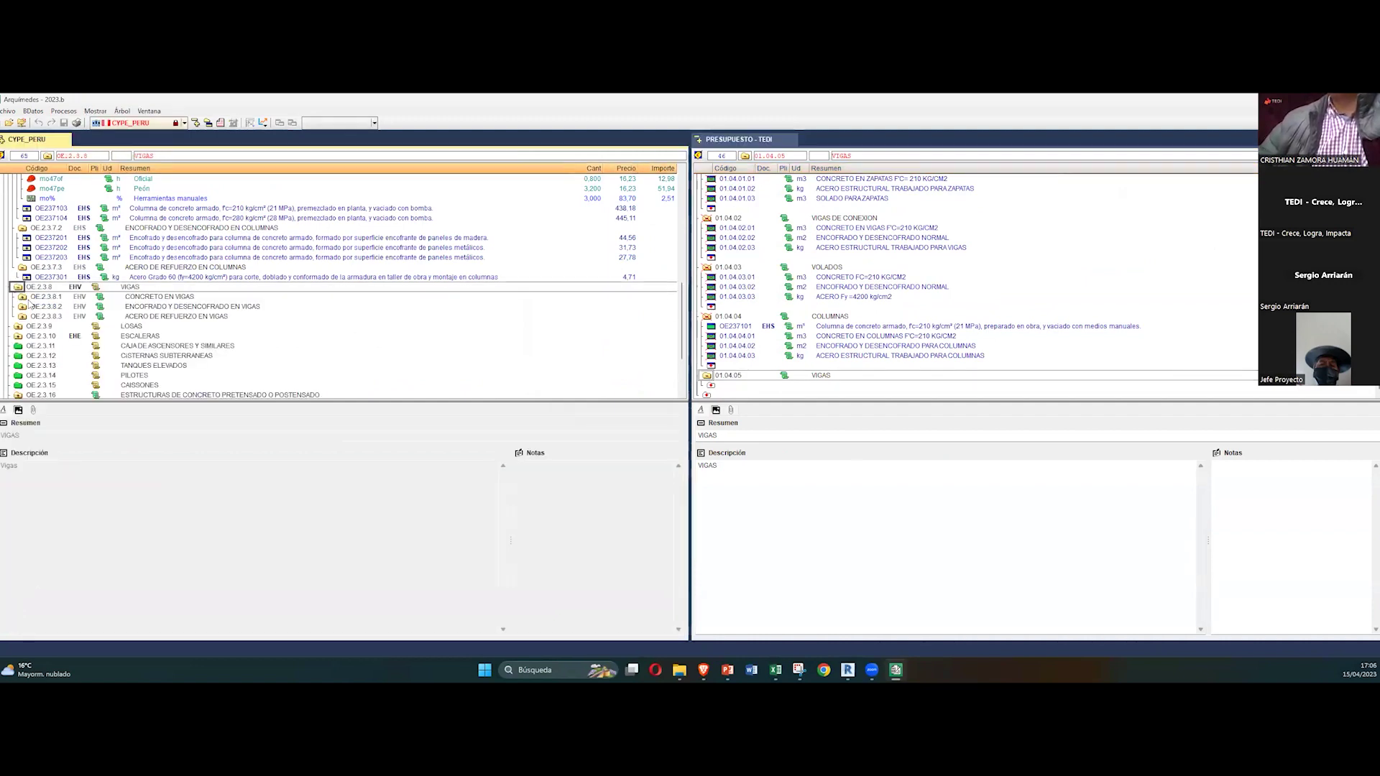
pyautogui.click(22, 297)
pyautogui.click(26, 307)
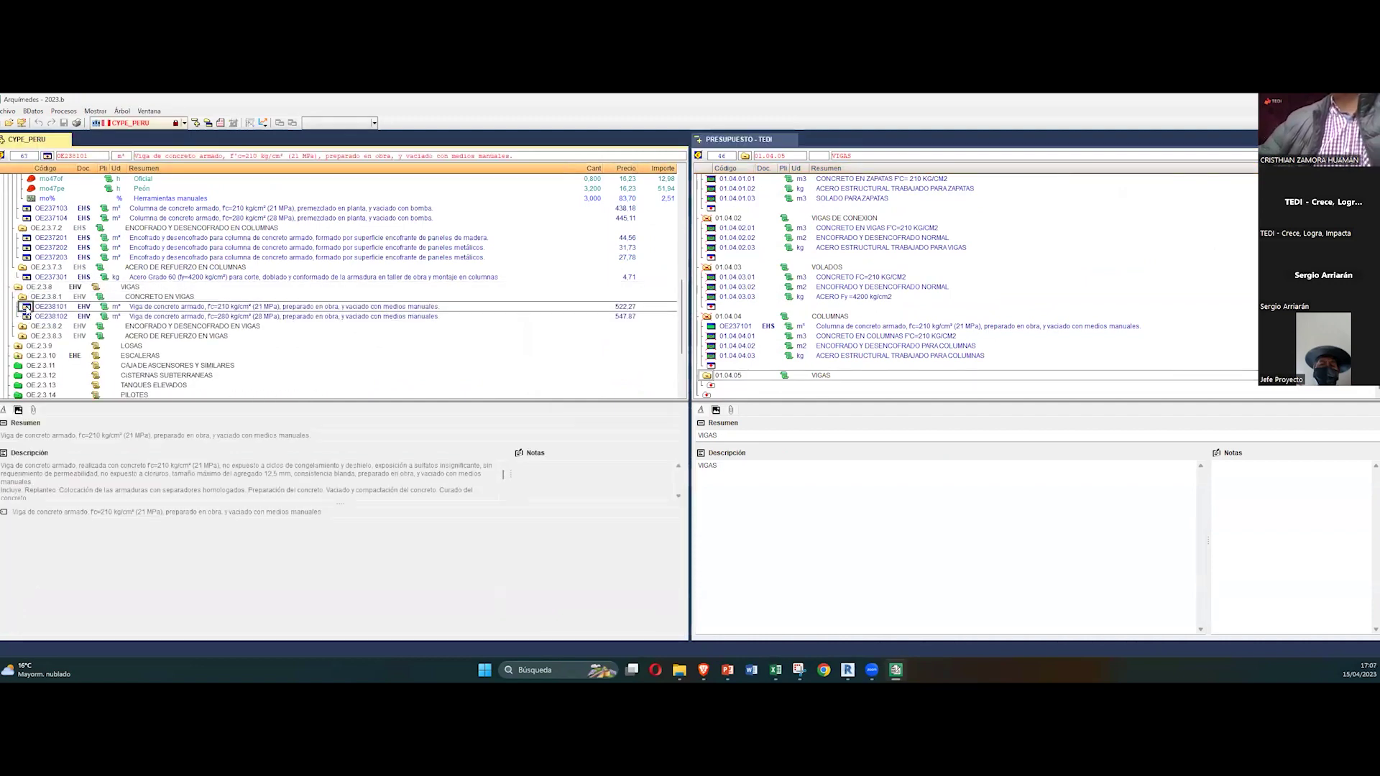
pyautogui.moveTo(833, 398); pyautogui.dragTo(740, 381)
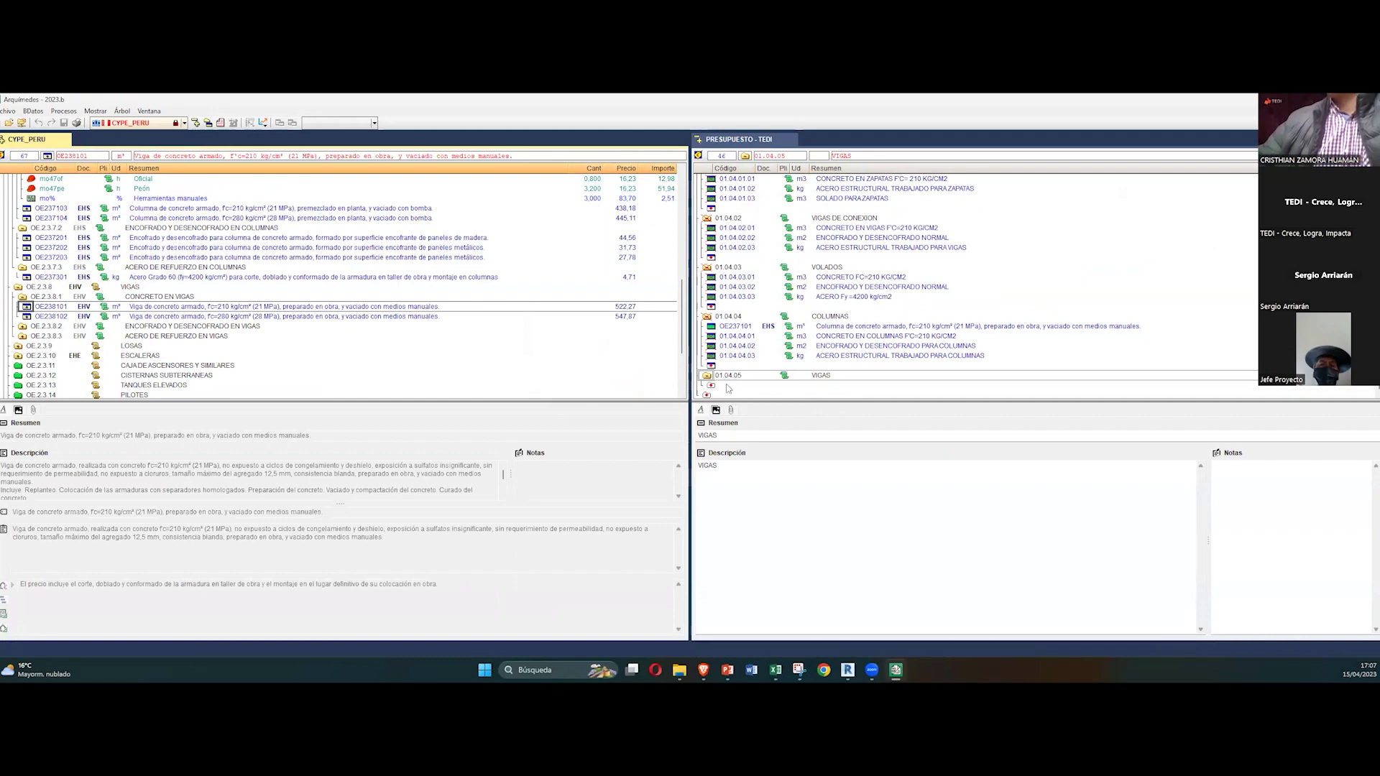
pyautogui.click(740, 376)
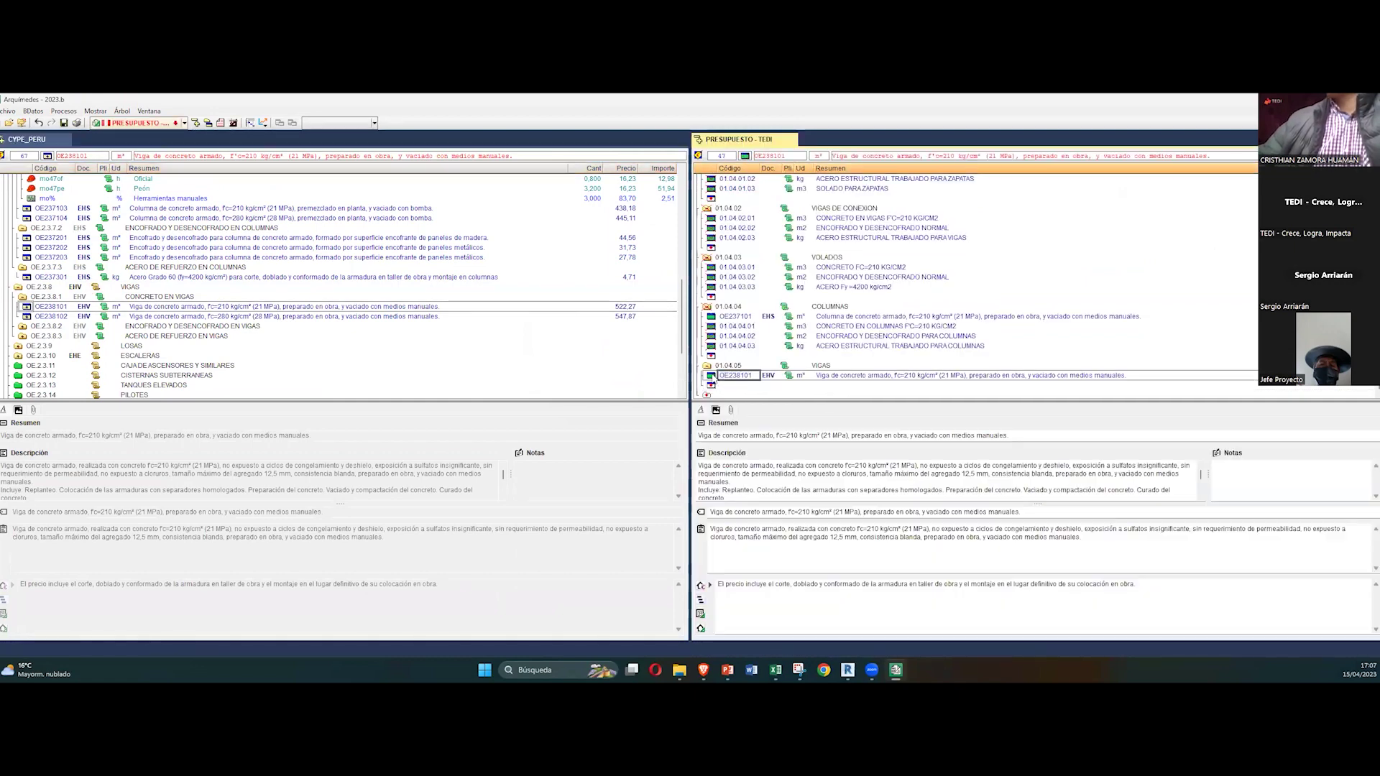
# Step: Copy the reinforced-concrete beam item OE238102 (f'c=280 kg/cm²) from the CYPE_PERU price bank into budget chapter 01.04.05 VIGAS
pyautogui.press('Return')
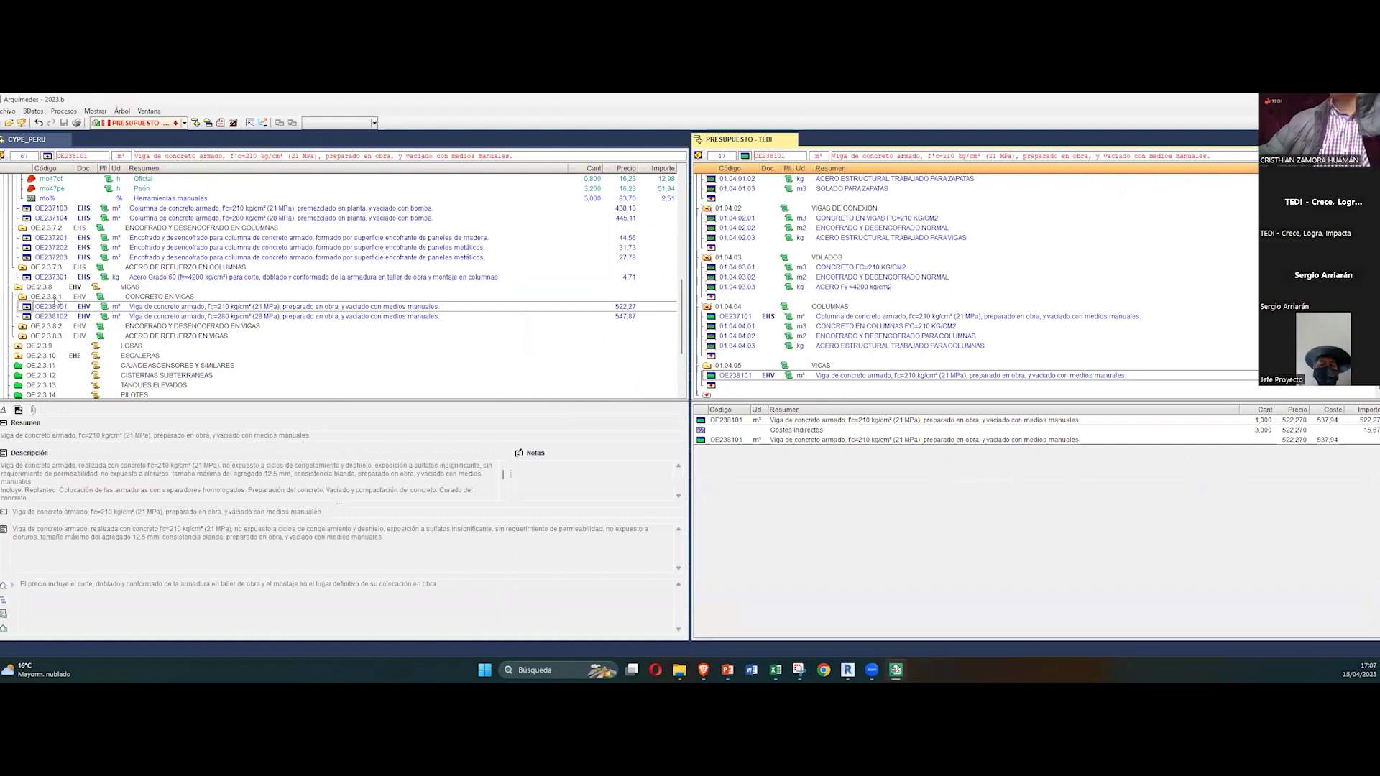
pyautogui.moveTo(34, 318); pyautogui.dragTo(726, 383)
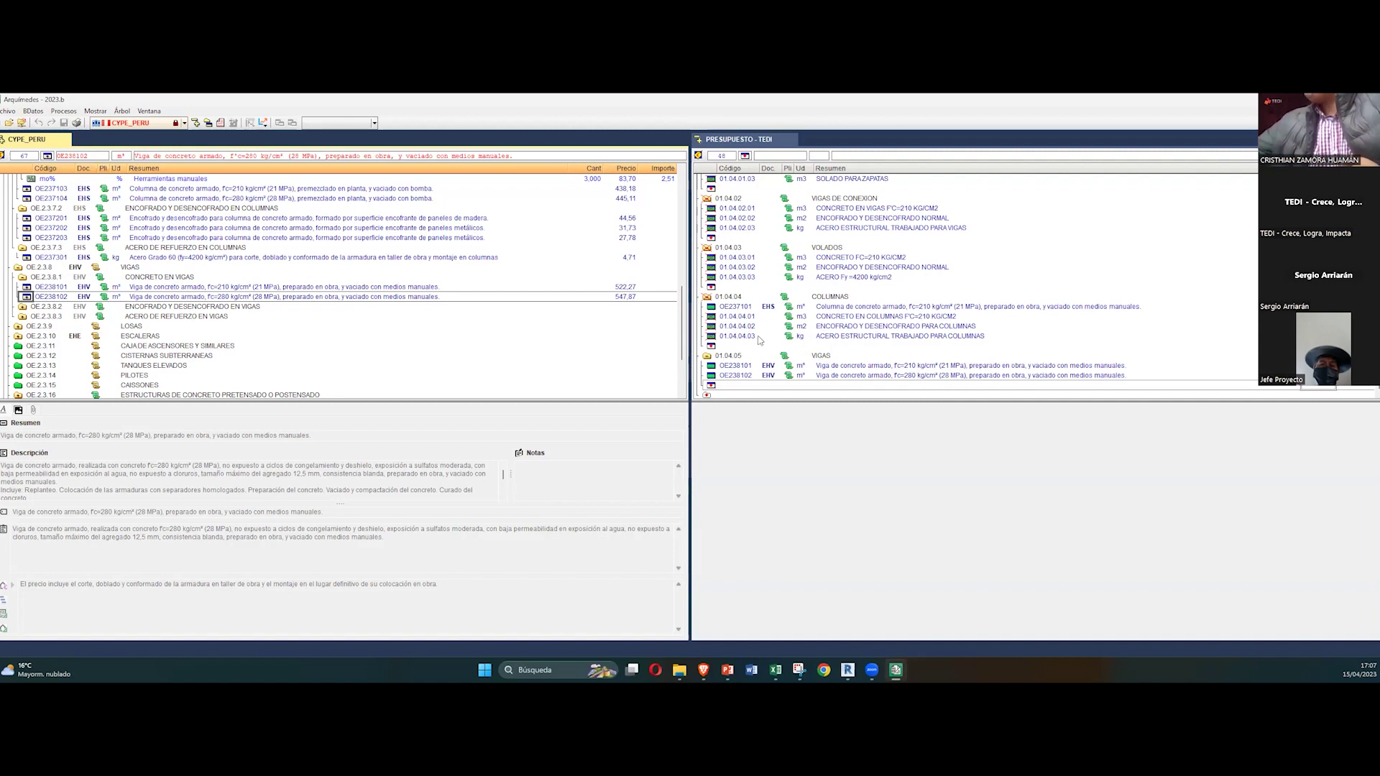
pyautogui.click(710, 377)
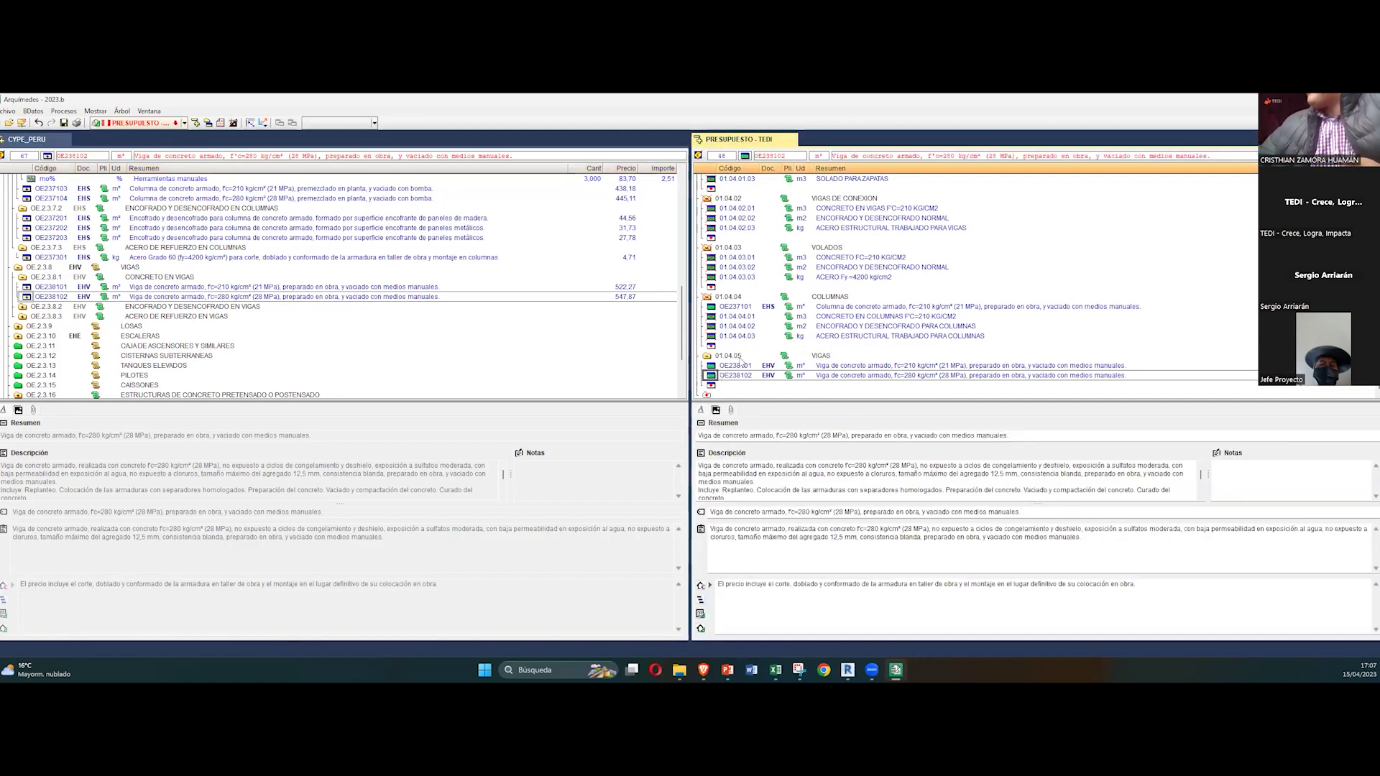
# Step: Review the execution phases described for the two beam items OE238101 and OE238102 in the VIGAS chapter
pyautogui.click(700, 599)
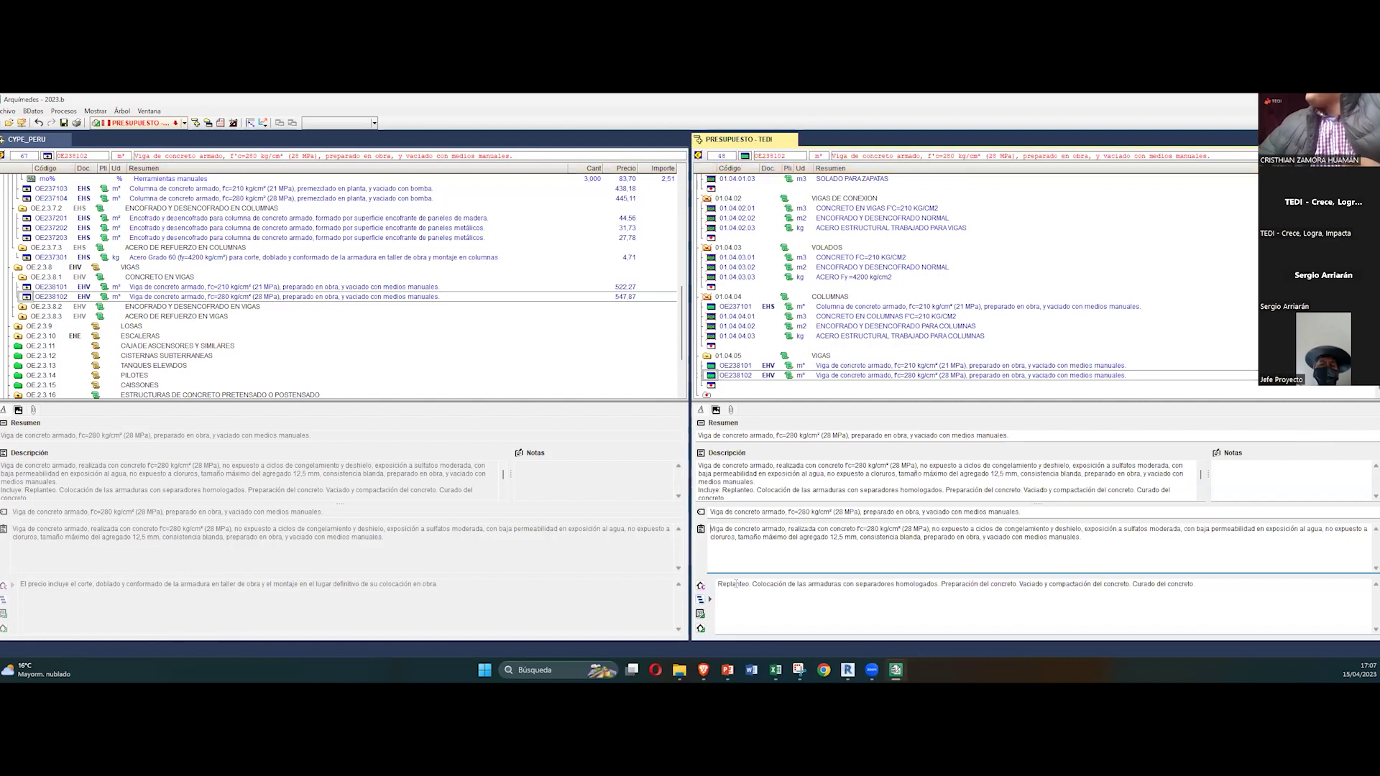
pyautogui.click(715, 367)
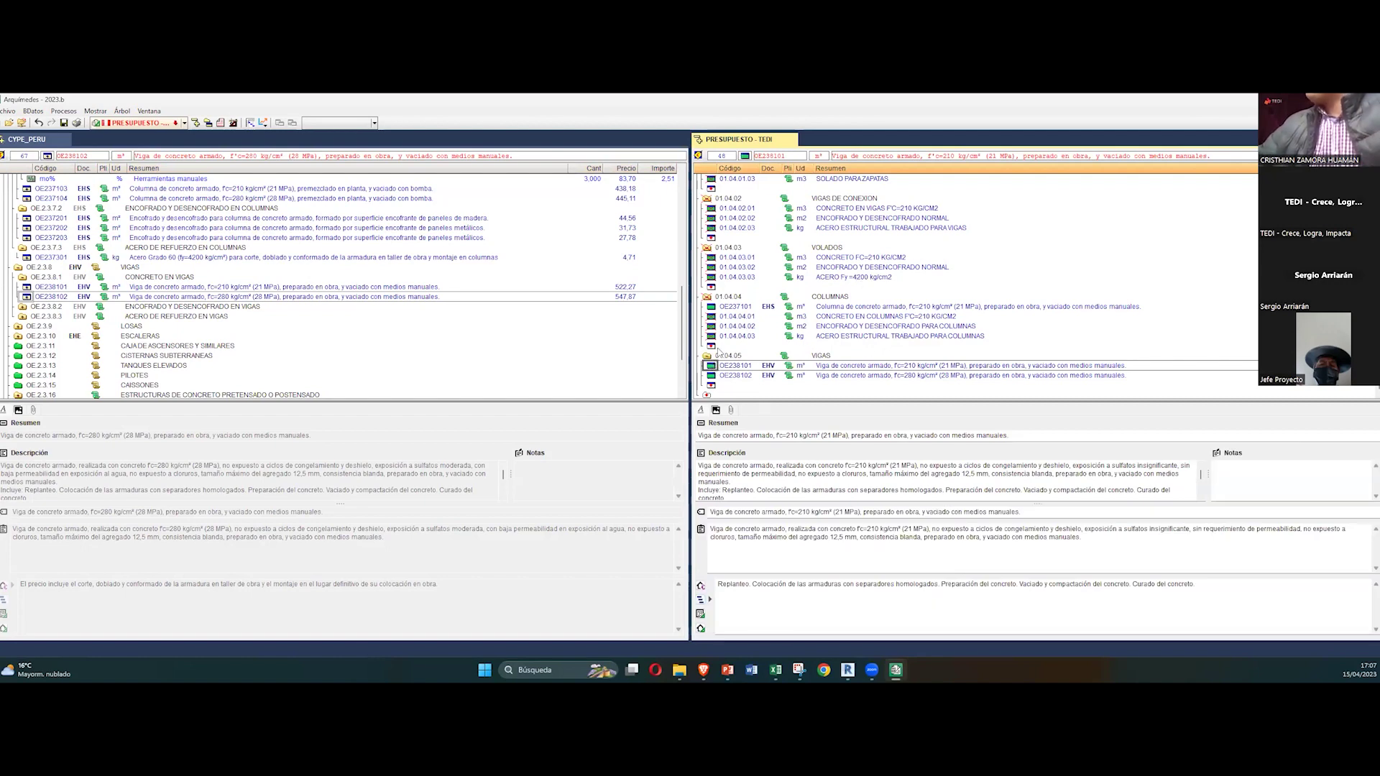
pyautogui.scroll(7, 720, 345)
pyautogui.scroll(-7, 720, 306)
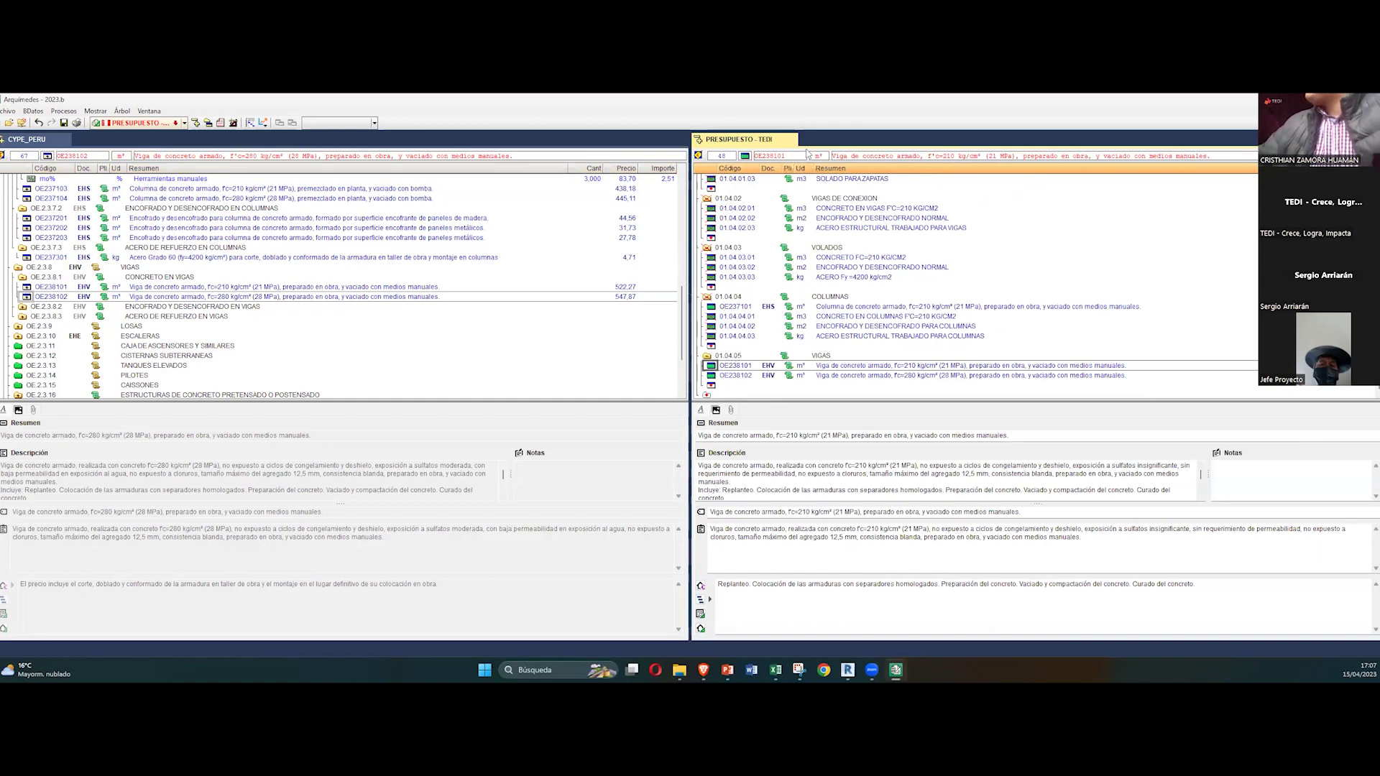
# Step: Close the PRESUPUESTO - TEDI budget and start a new database of type Presupuesto
pyautogui.click(792, 139)
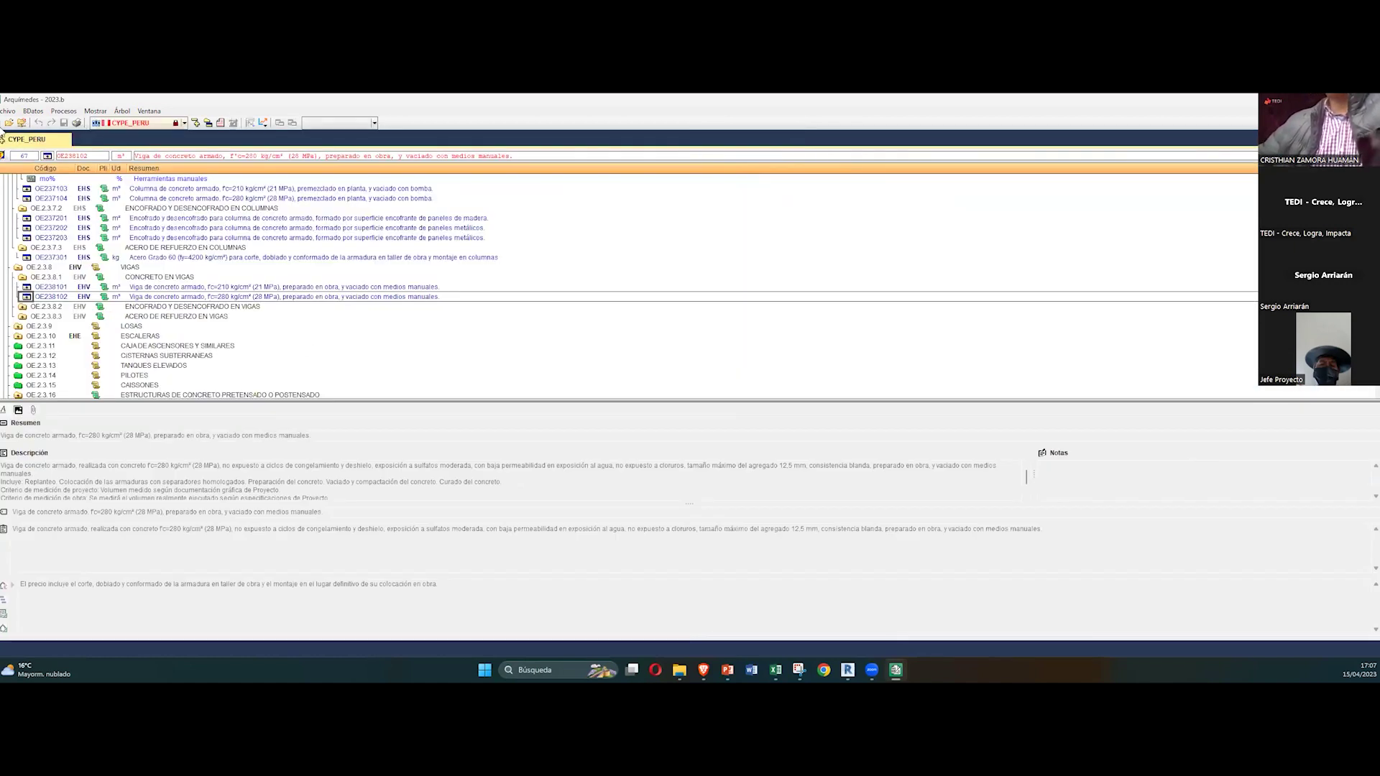
pyautogui.click(3, 123)
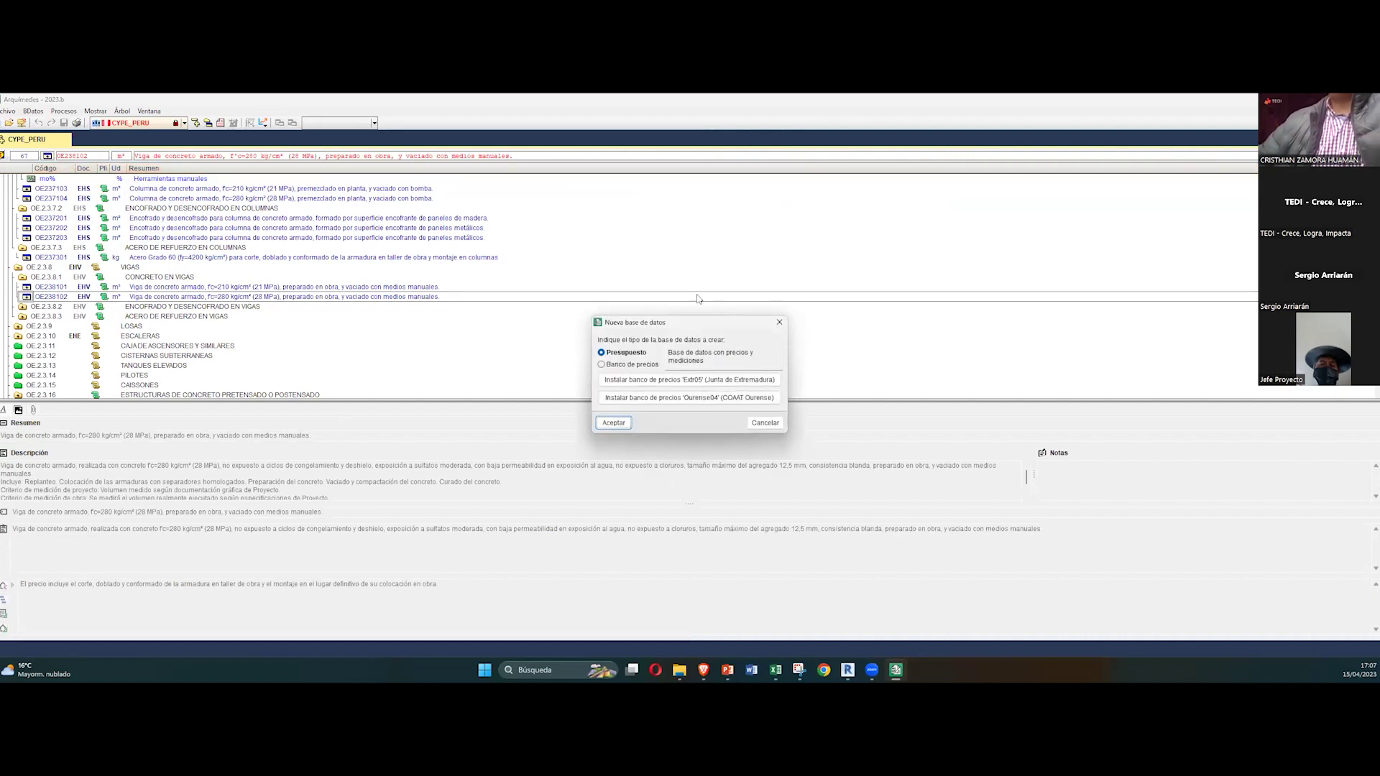
pyautogui.click(613, 423)
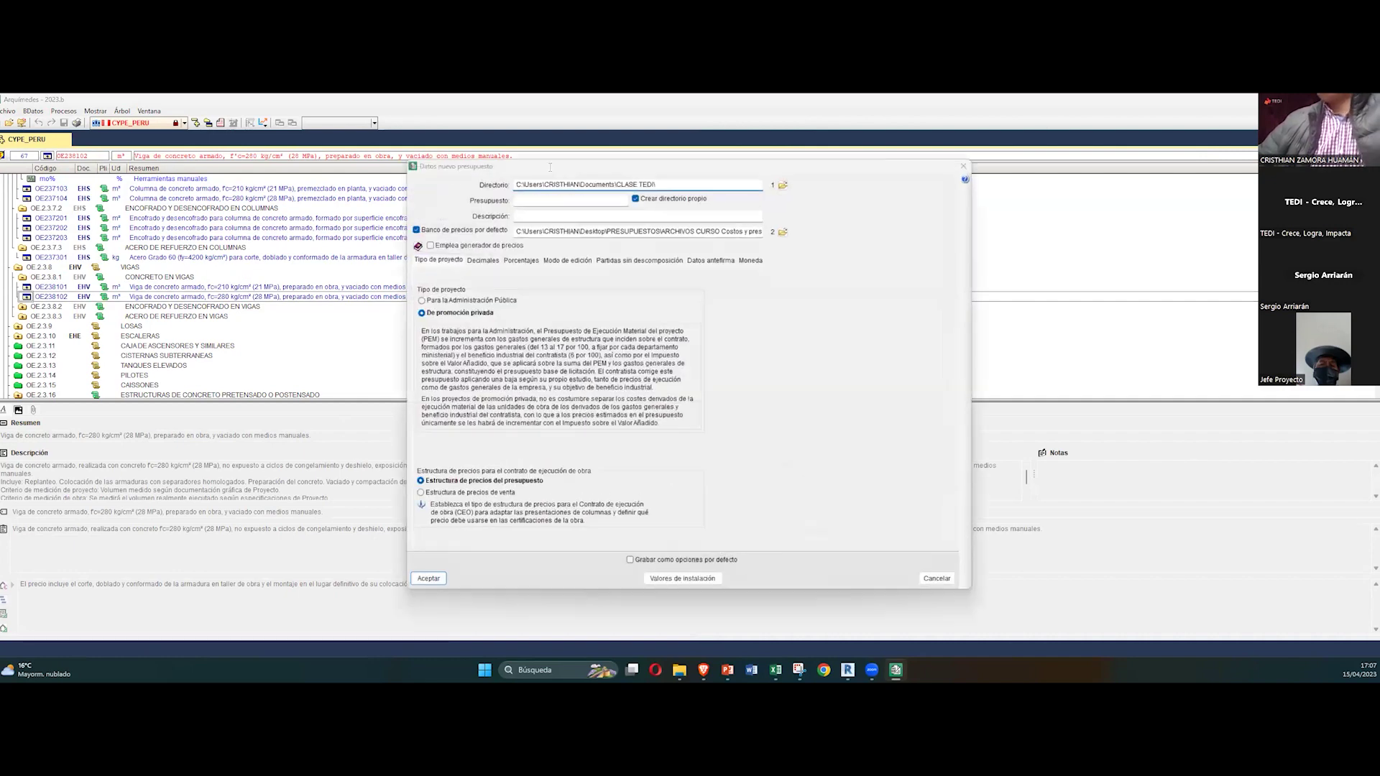
# Step: Name the new budget TEDI, enter TEDI as its description, and turn off the default price bank
pyautogui.click(786, 182)
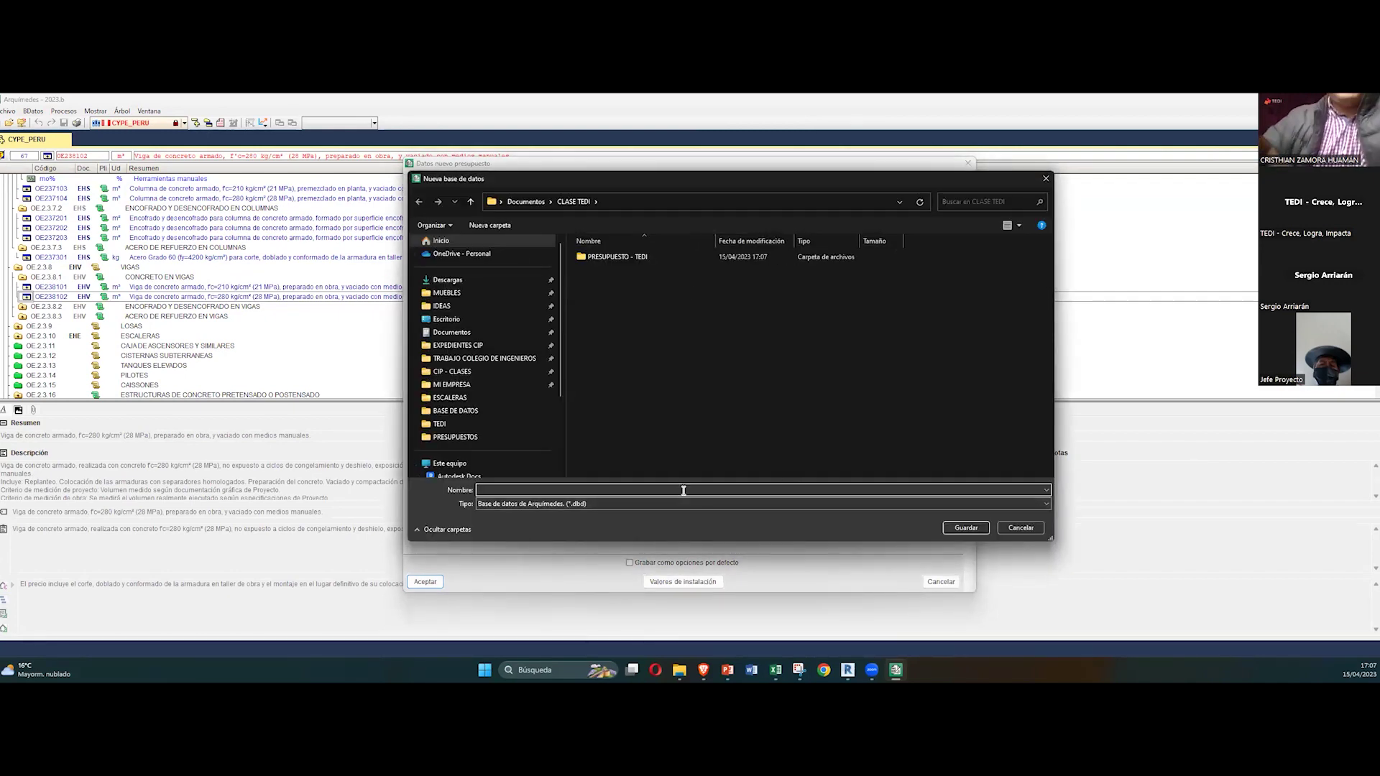
pyautogui.press('Return')
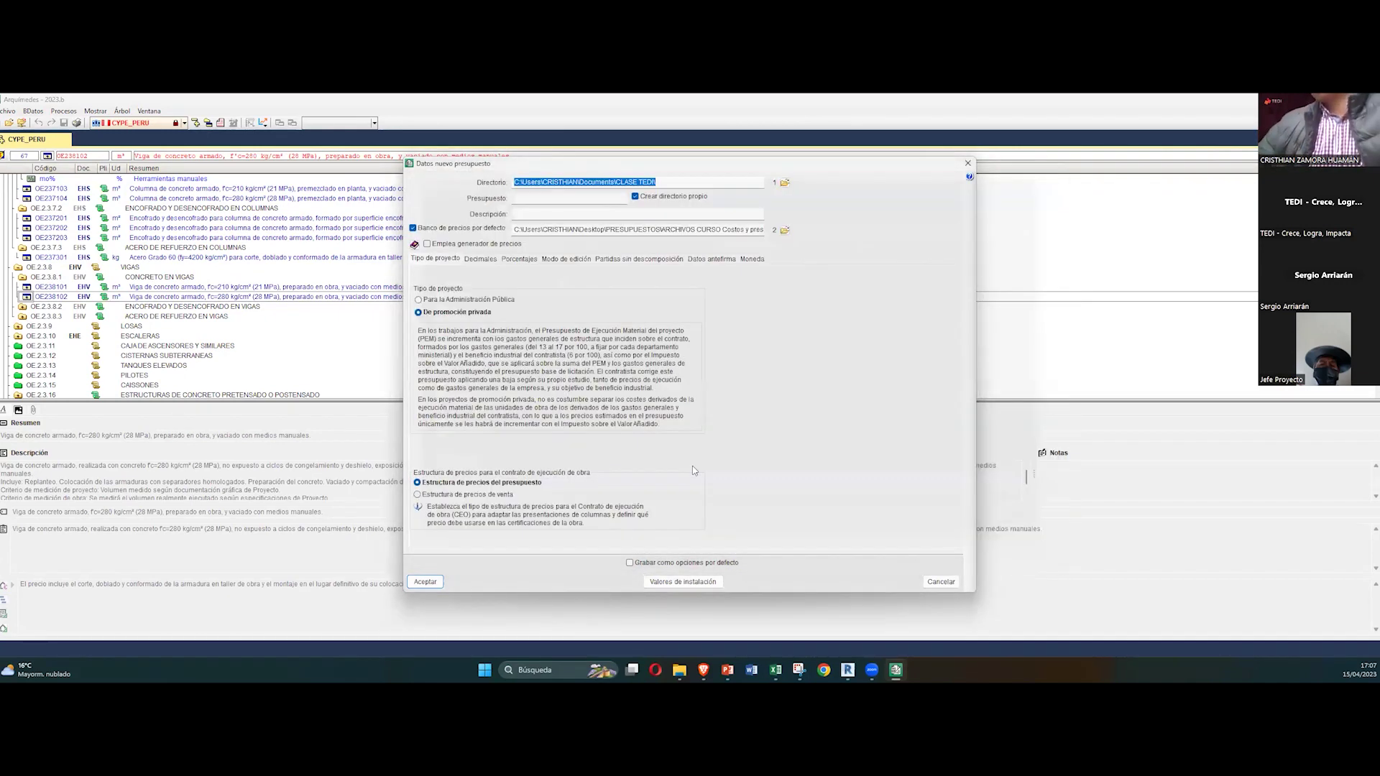
pyautogui.click(579, 215)
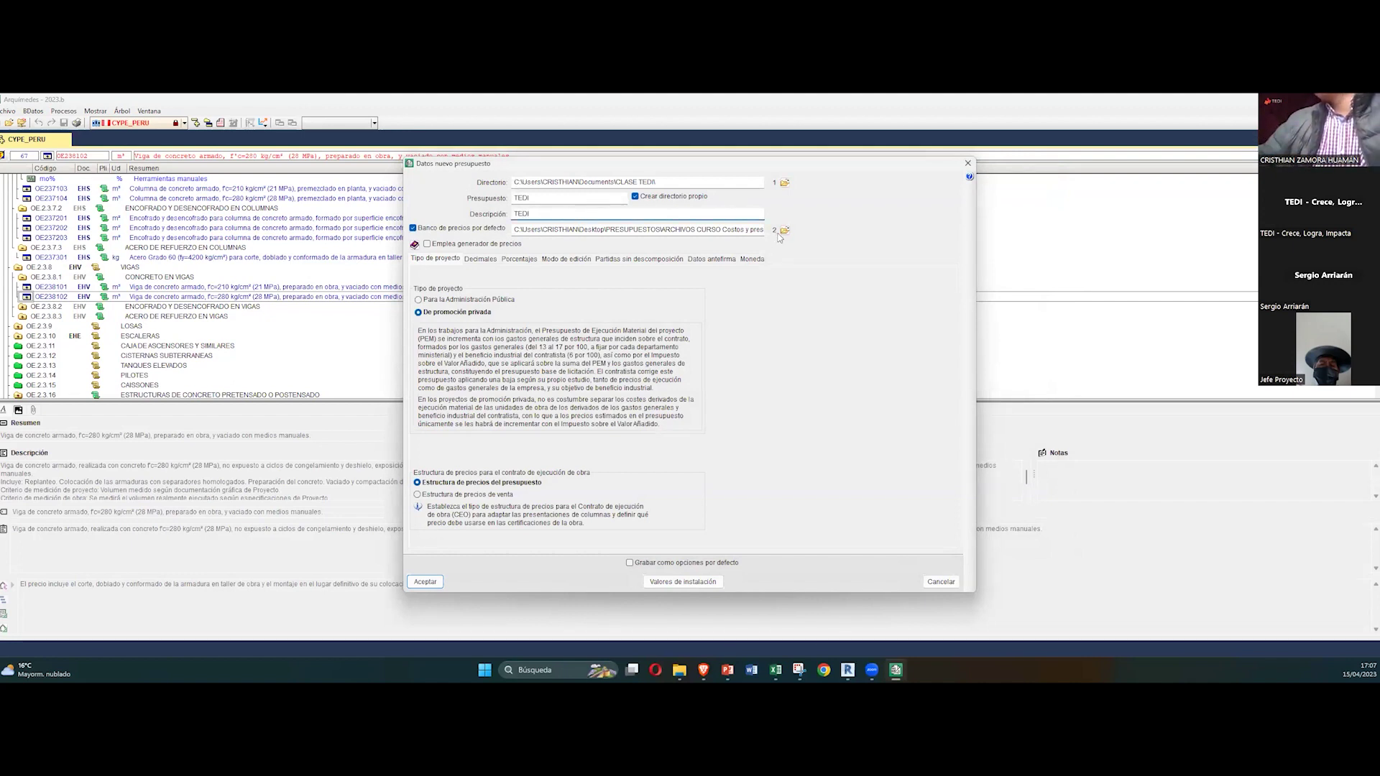
pyautogui.click(413, 229)
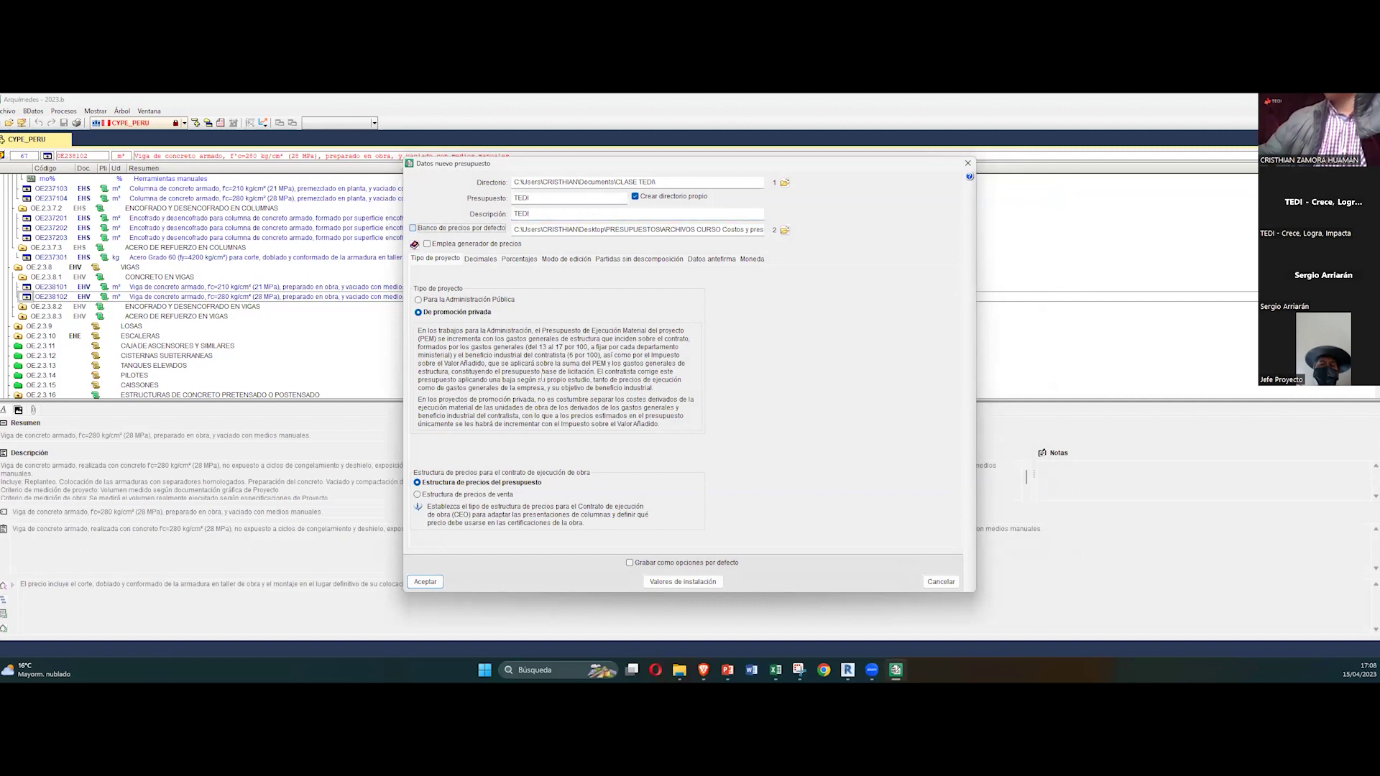
# Step: Set the new budget's country to Perú in its currency settings and create the budget
pyautogui.click(475, 267)
pyautogui.click(571, 265)
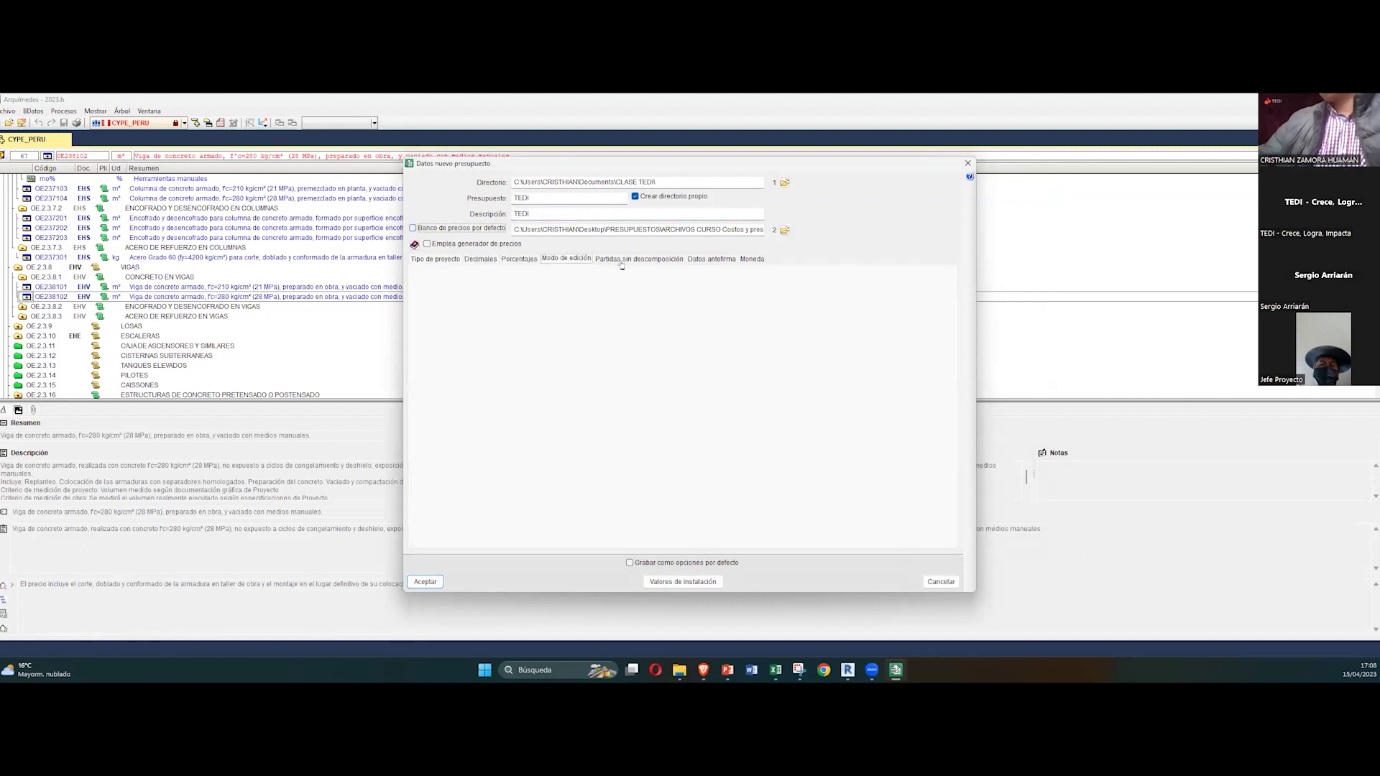
pyautogui.click(621, 262)
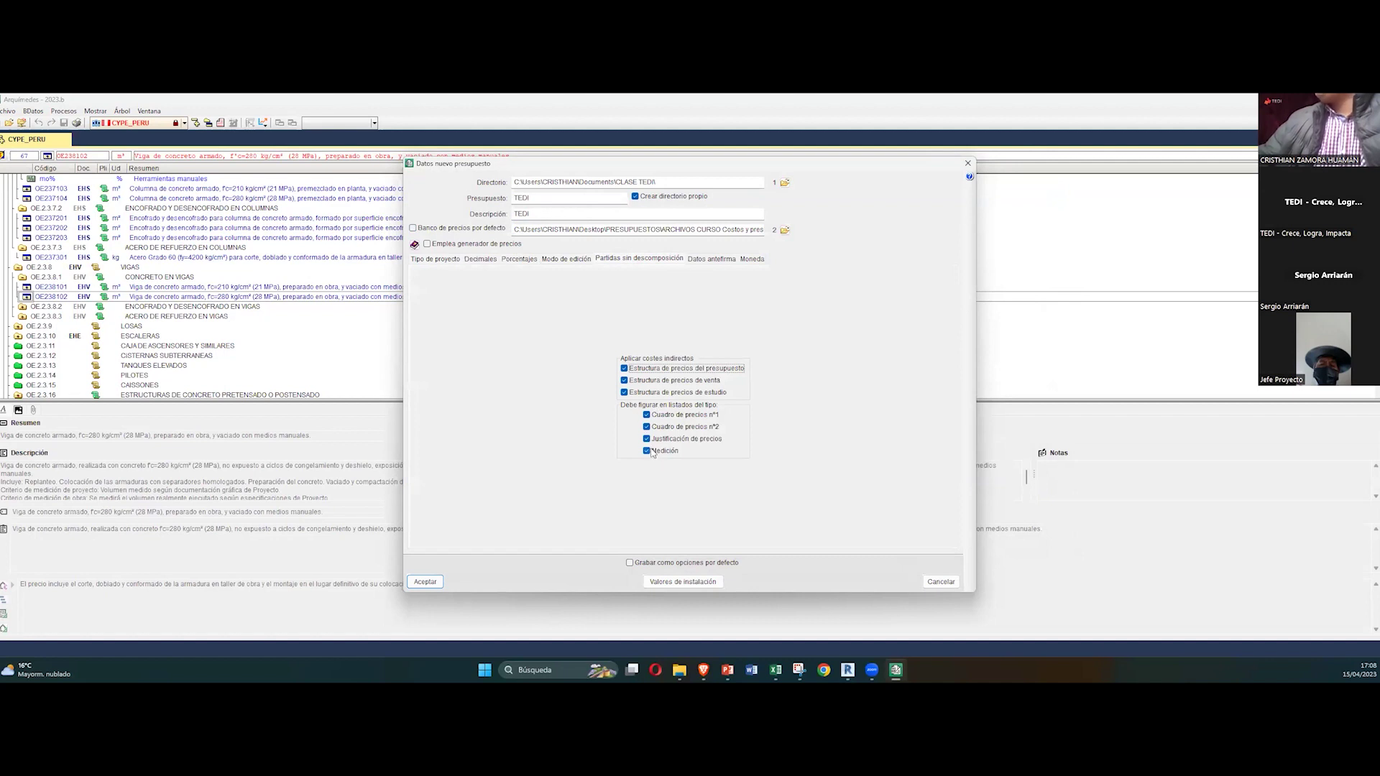
pyautogui.click(705, 261)
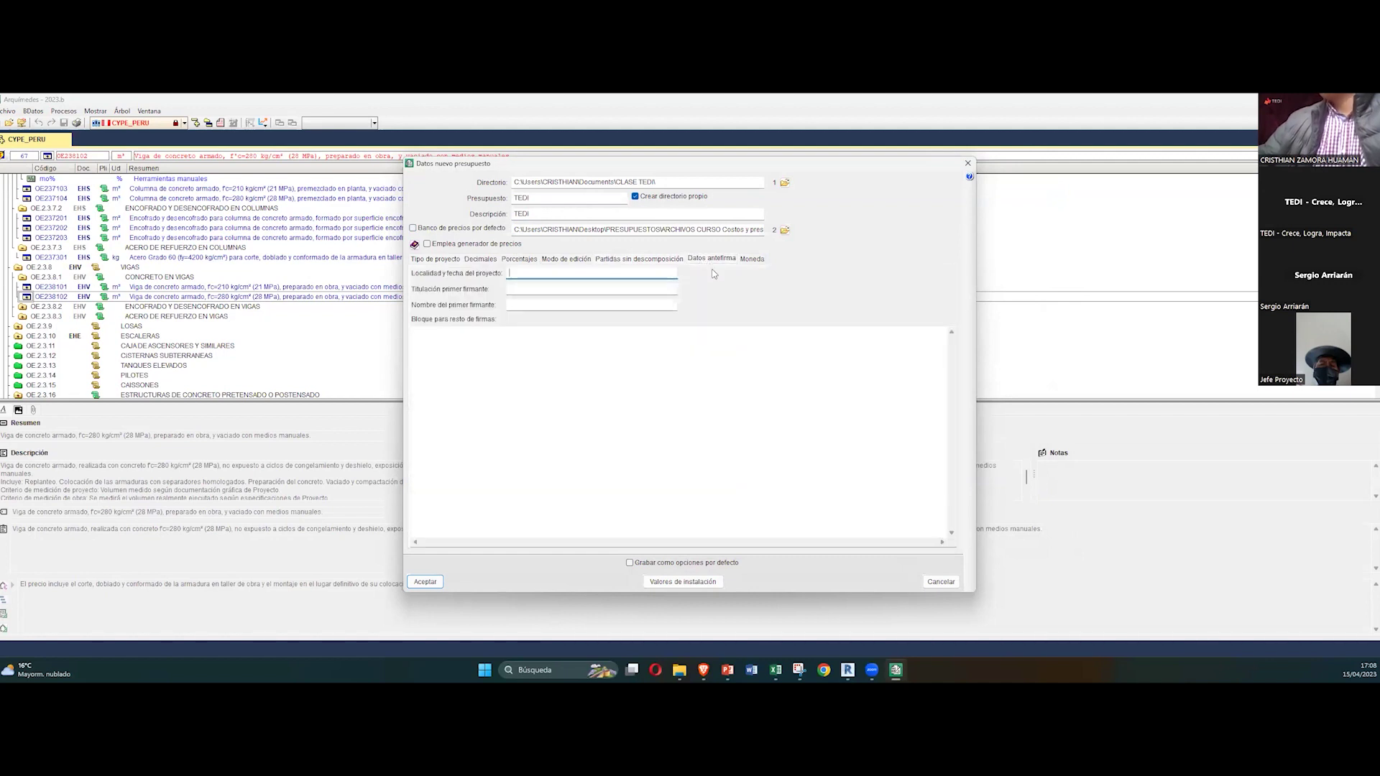
pyautogui.click(751, 259)
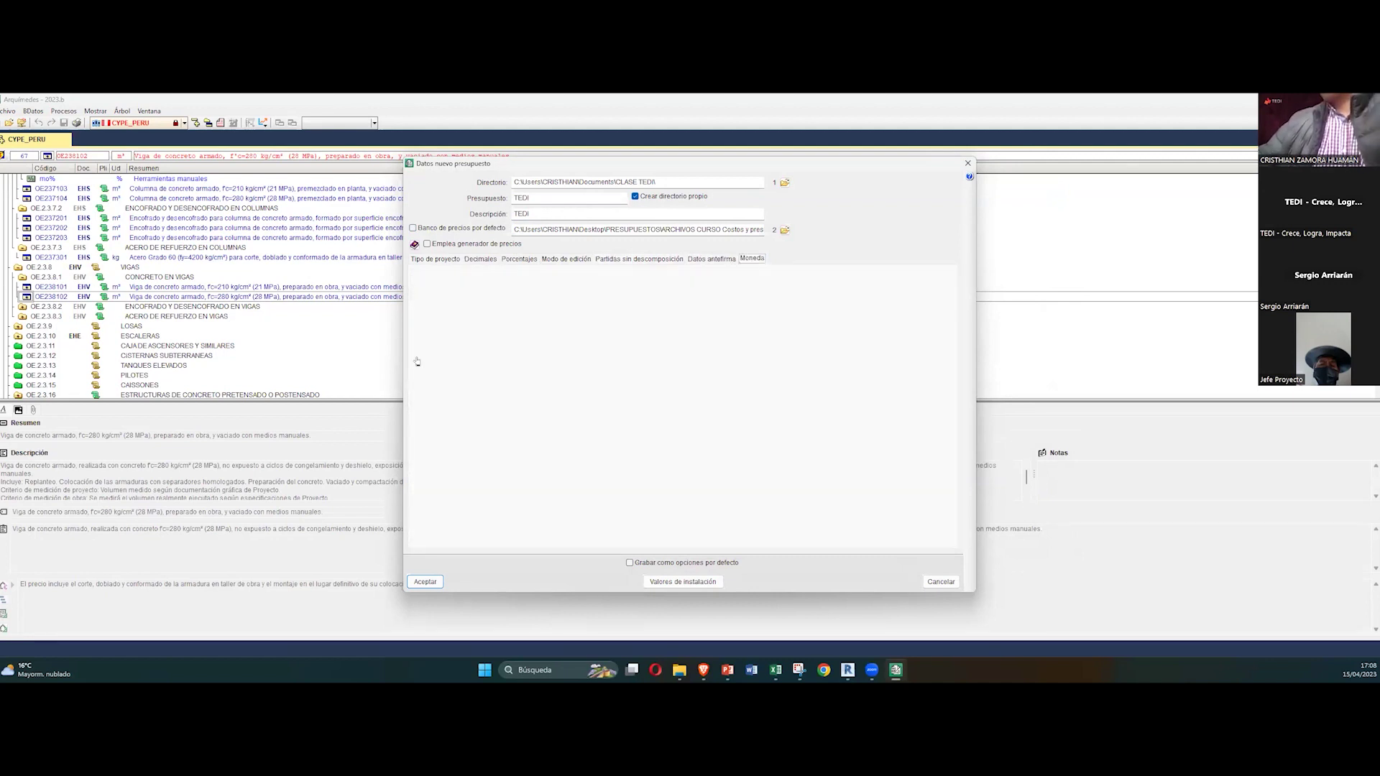
pyautogui.click(453, 317)
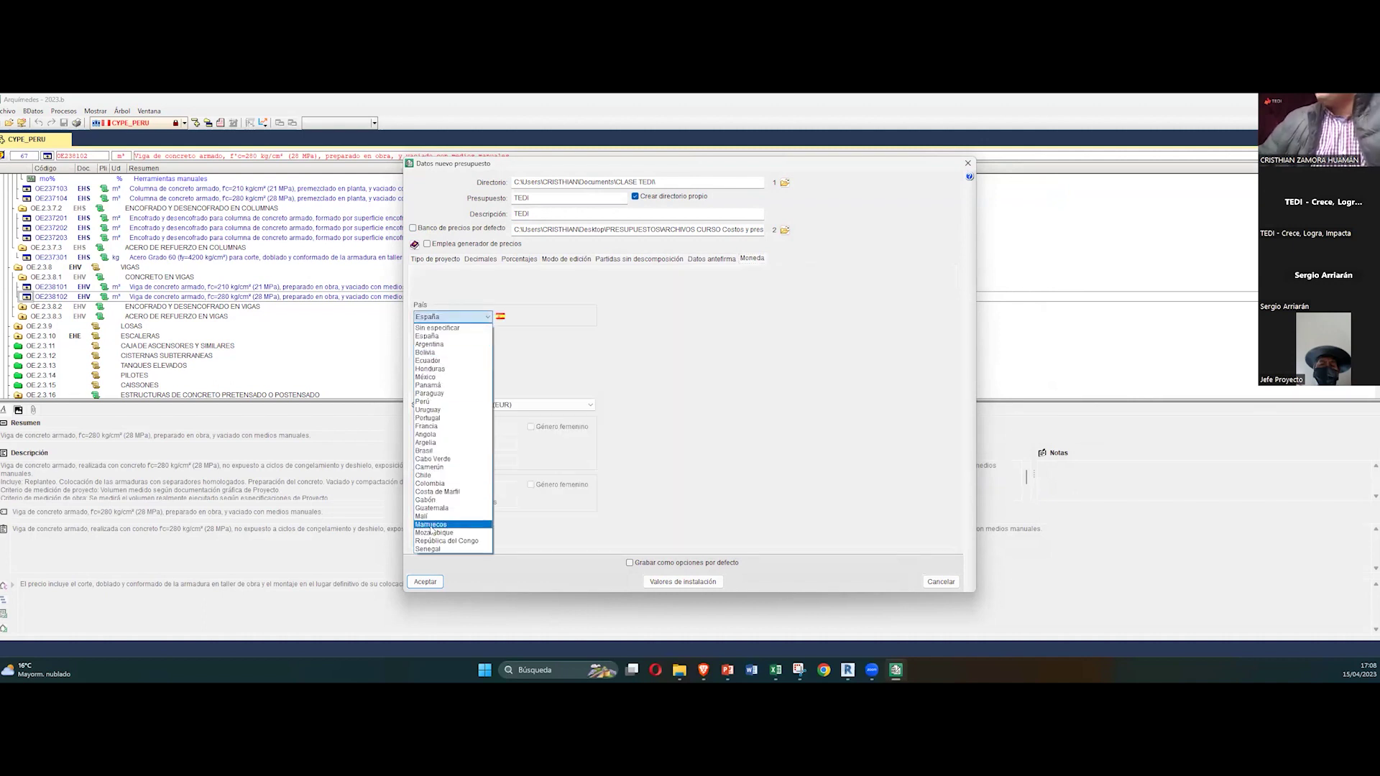
pyautogui.click(424, 401)
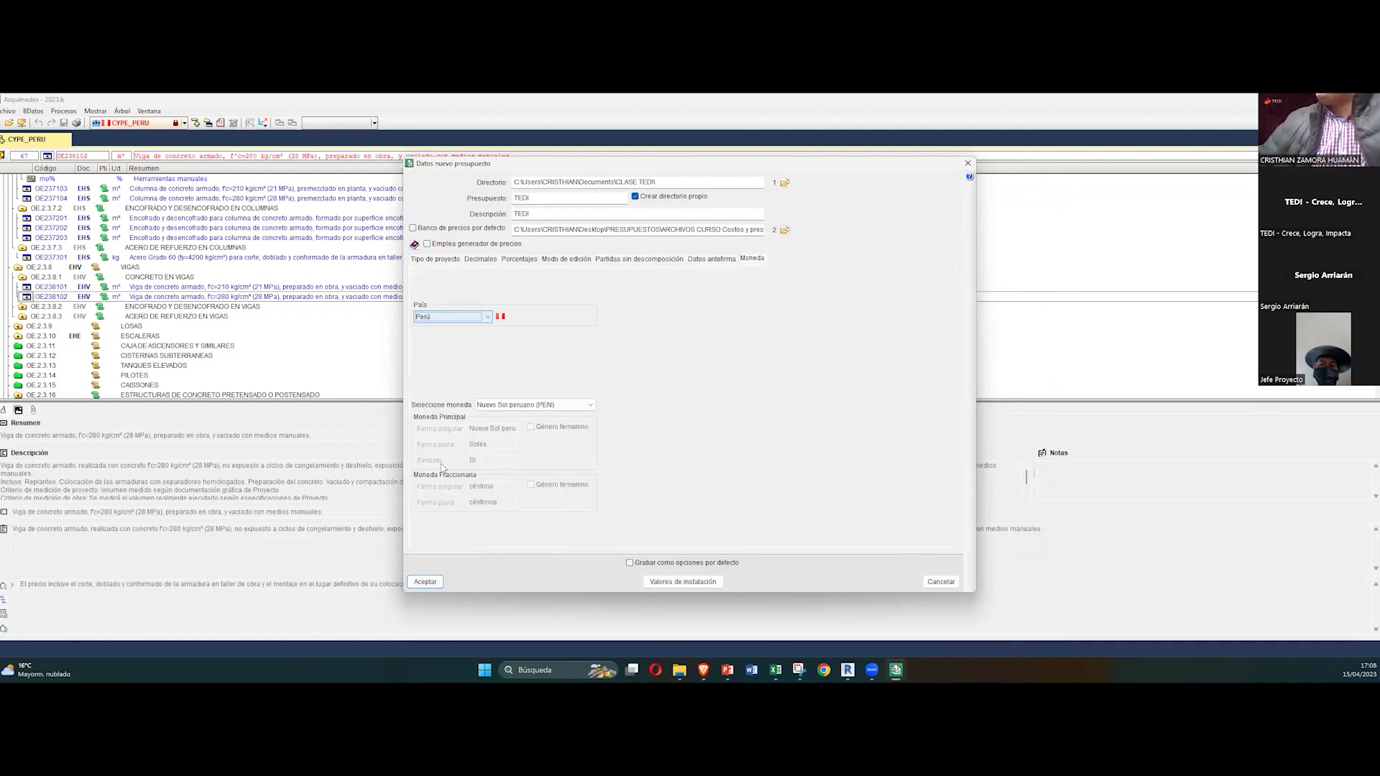
pyautogui.click(425, 581)
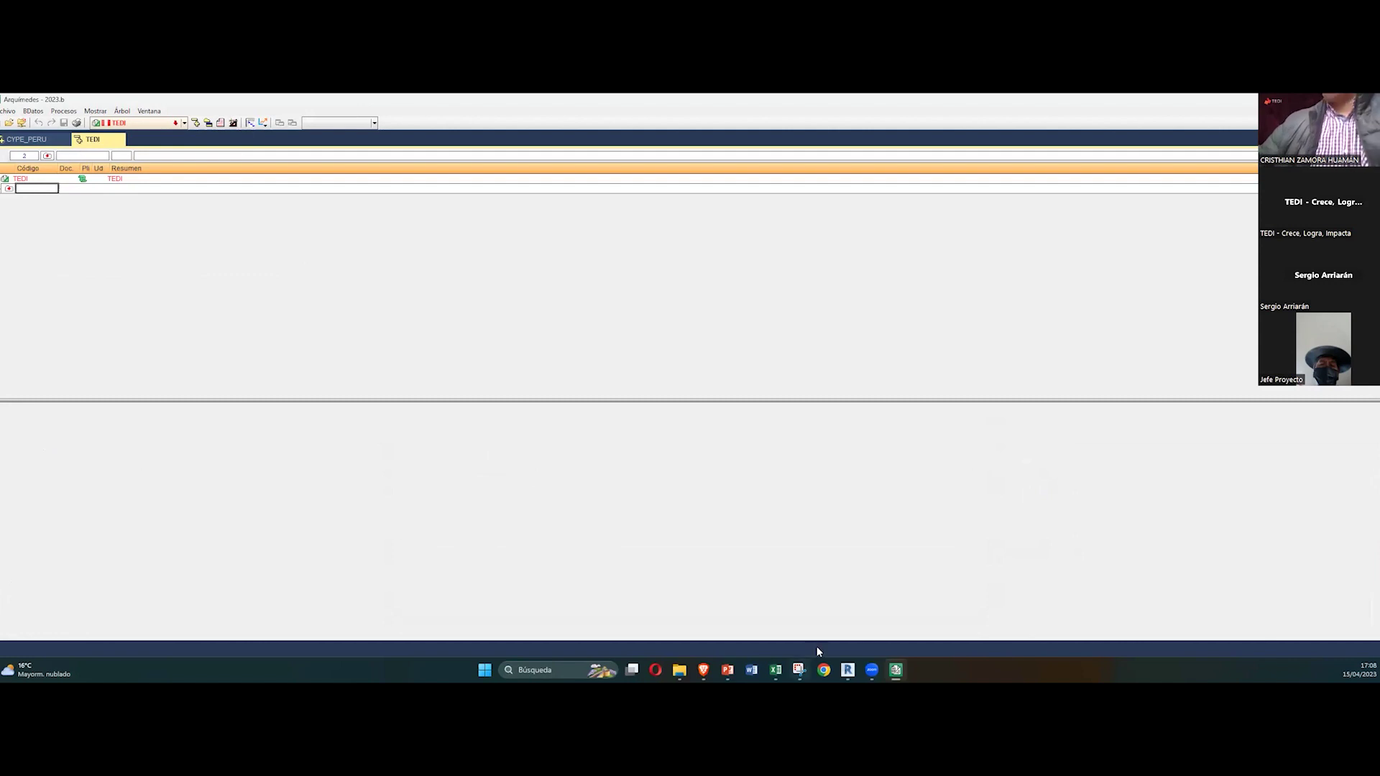
# Step: Switch to Excel and copy the budget rows from A2 to D33 on sheet page 1
pyautogui.hotkey('alt', 'Tab')
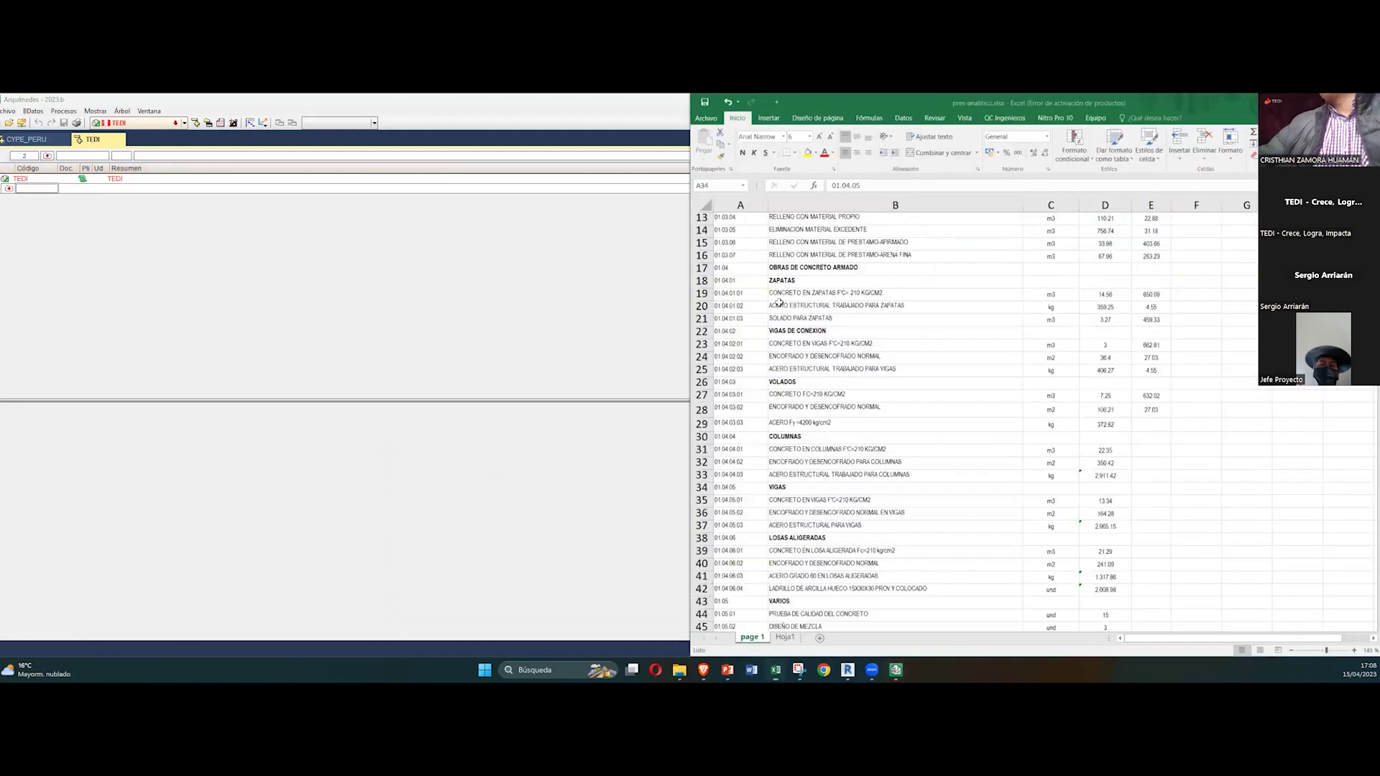
pyautogui.moveTo(742, 231); pyautogui.dragTo(1078, 579)
pyautogui.rightClick(778, 471)
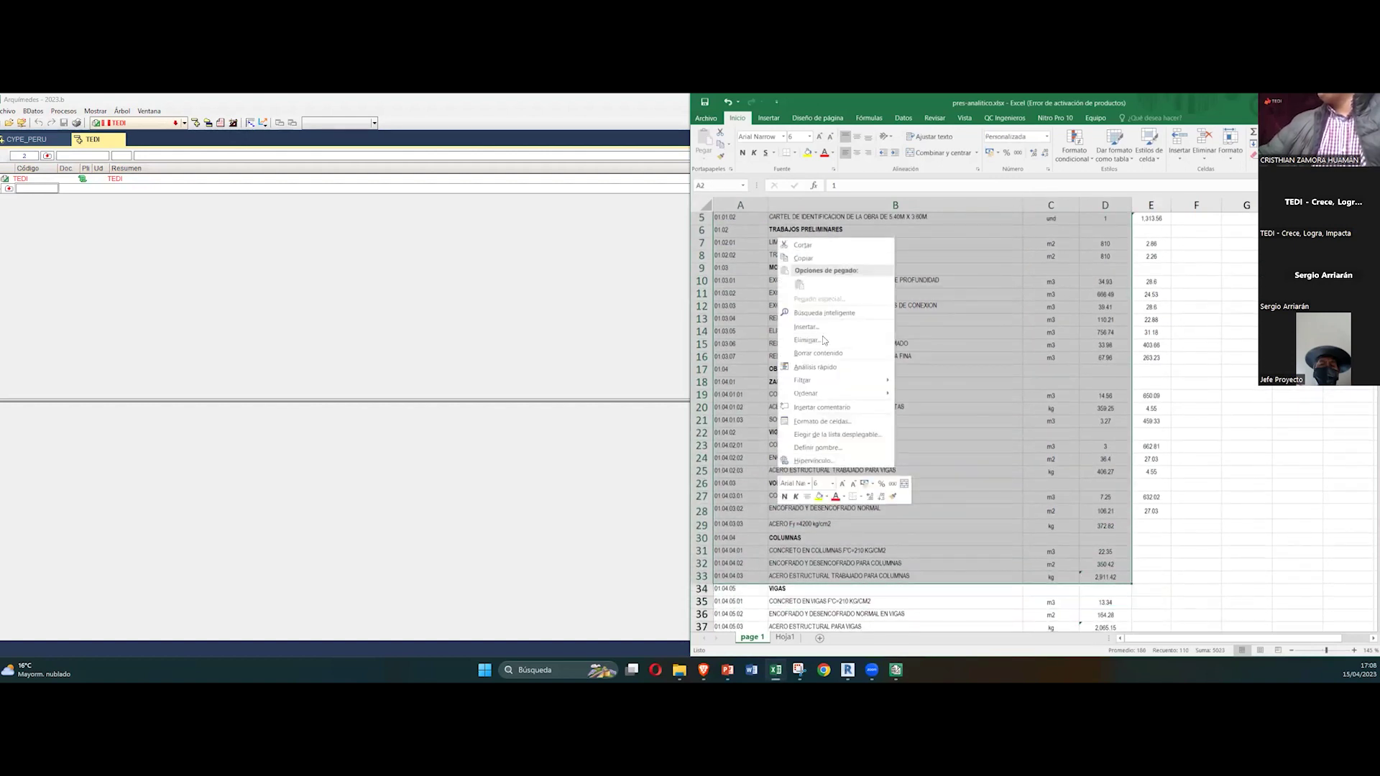
pyautogui.press('Escape')
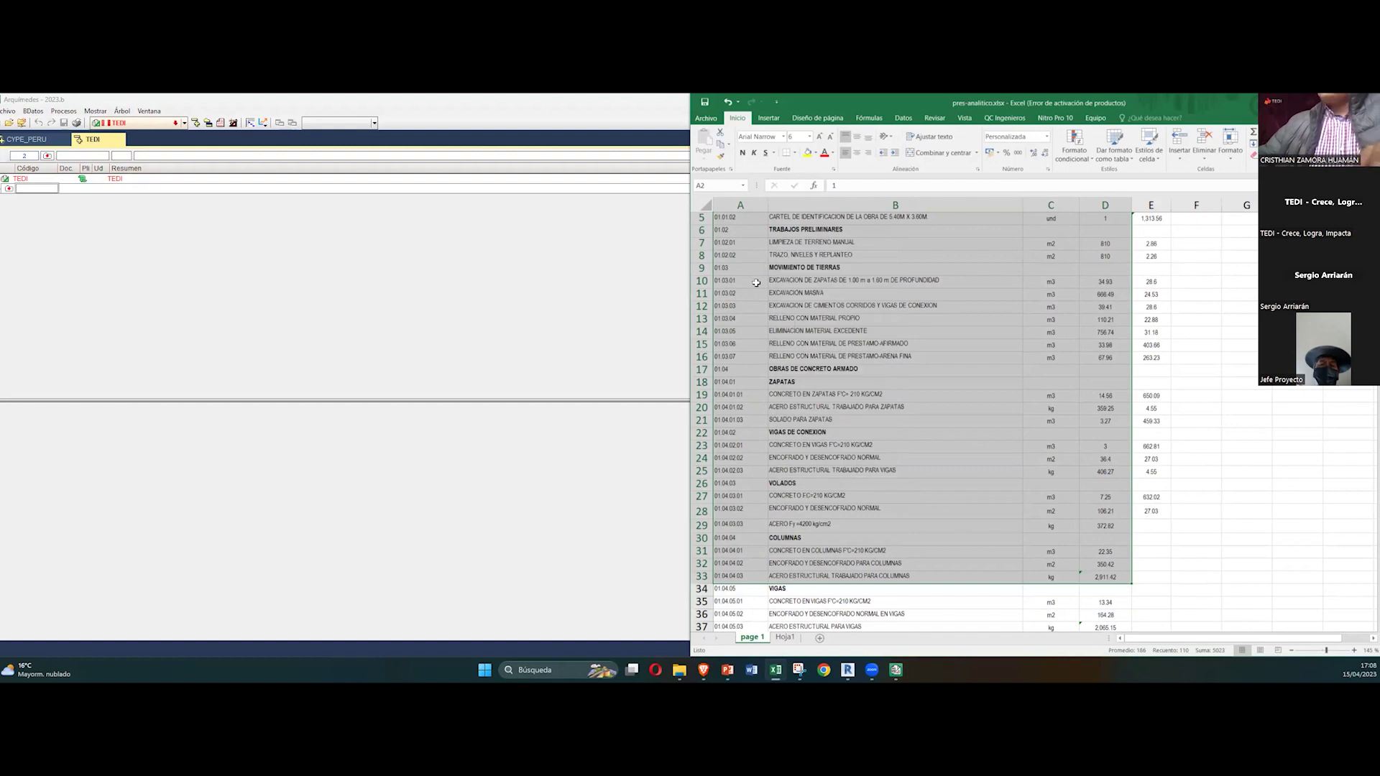
pyautogui.hotkey('ctrl', 'c')
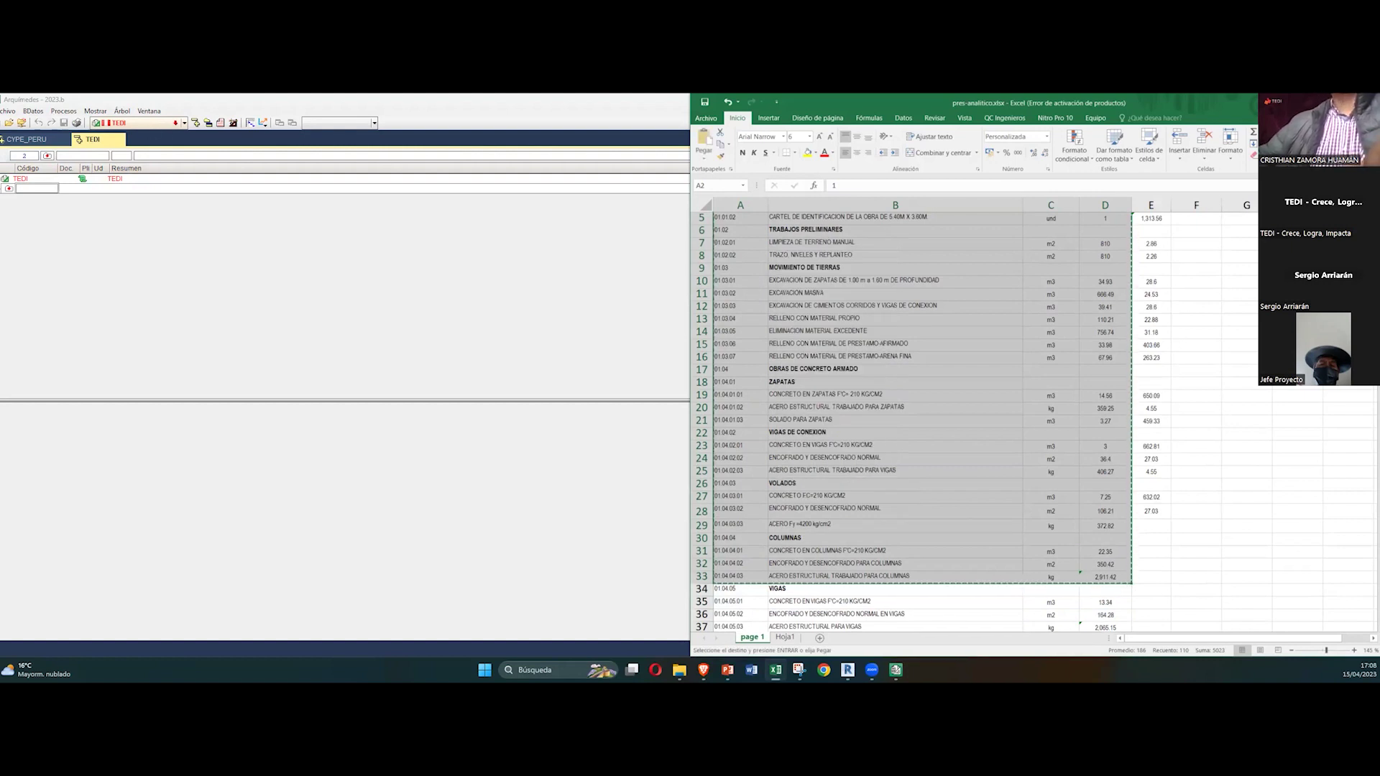
# Step: Switch to Arquimedes and import the chapter tree with its breakdown into TEDI via CSV import from the clipboard, in spreadsheet format
pyautogui.click(18, 193)
pyautogui.rightClick(15, 189)
pyautogui.click(207, 276)
pyautogui.click(38, 190)
pyautogui.rightClick(38, 189)
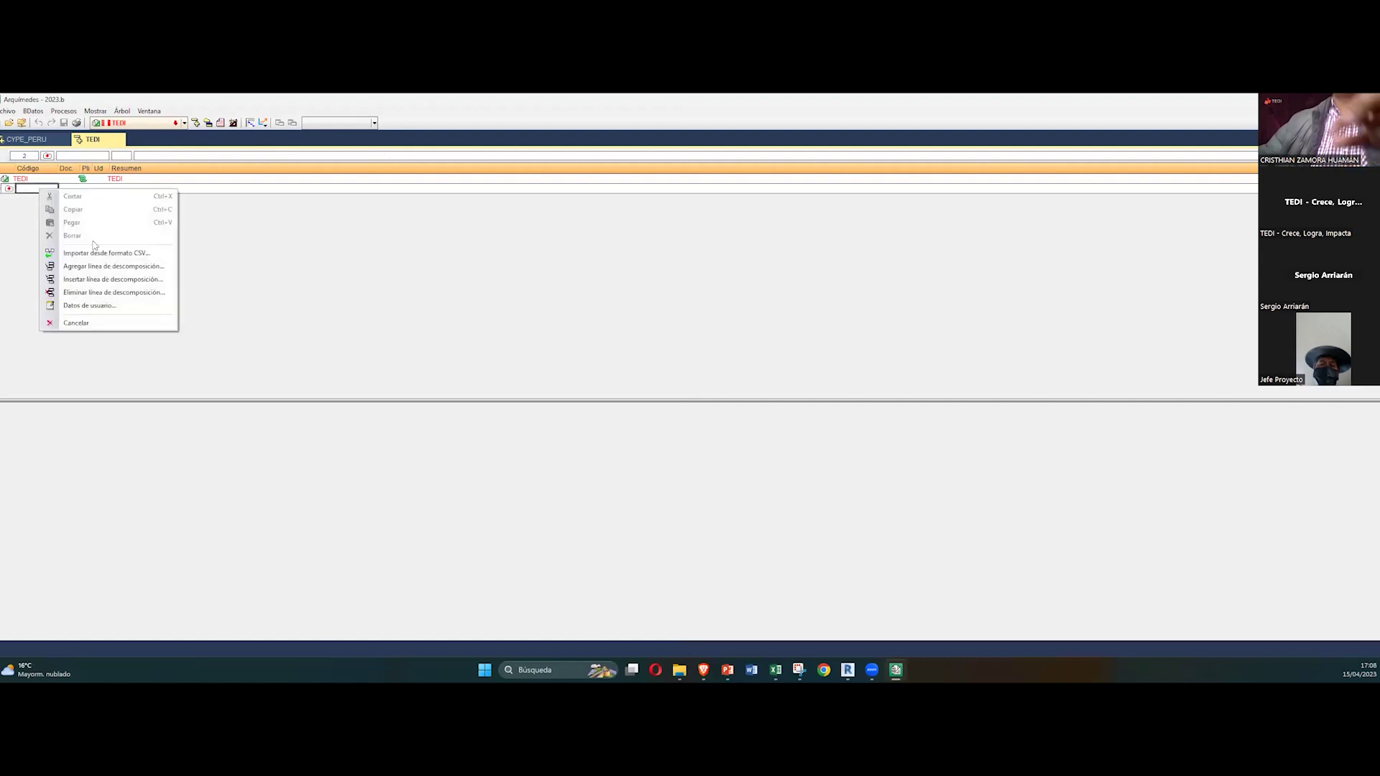
pyautogui.click(88, 254)
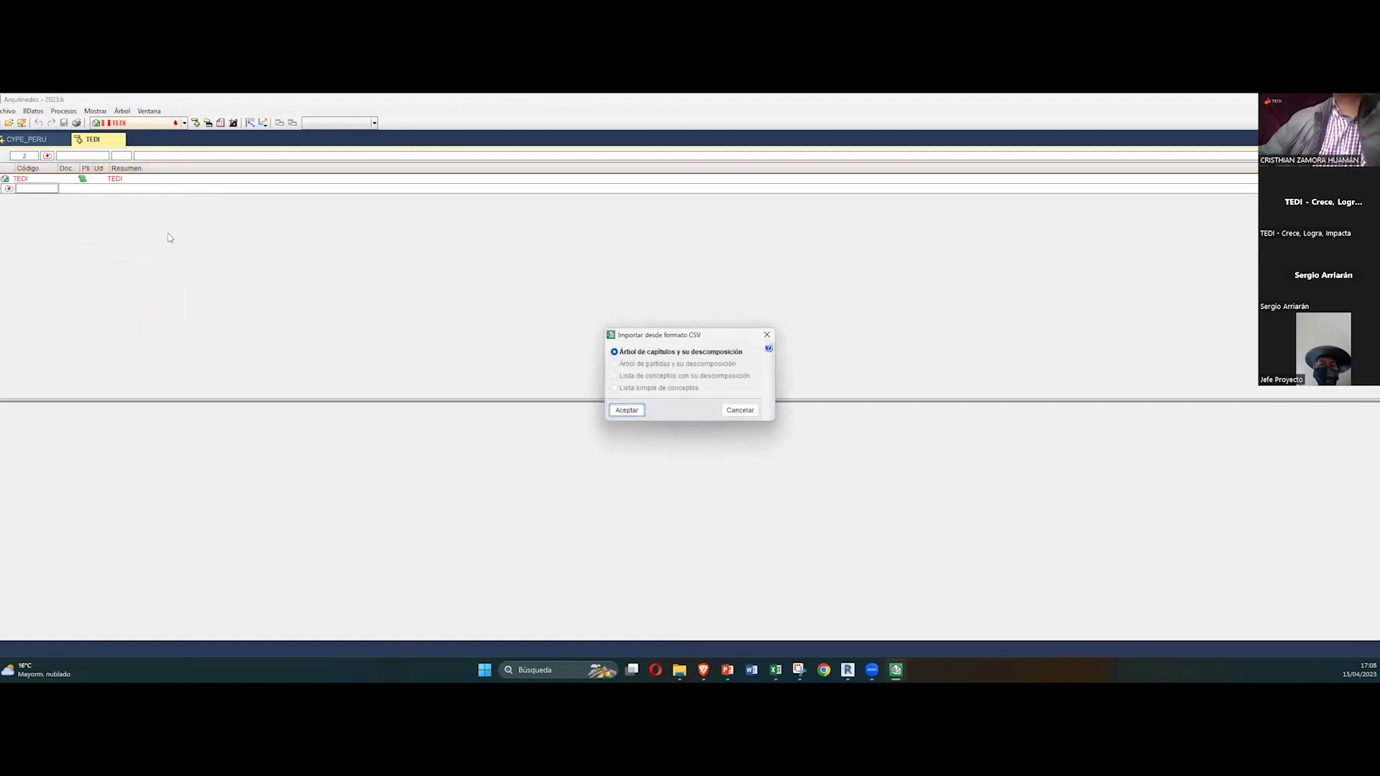
pyautogui.click(631, 411)
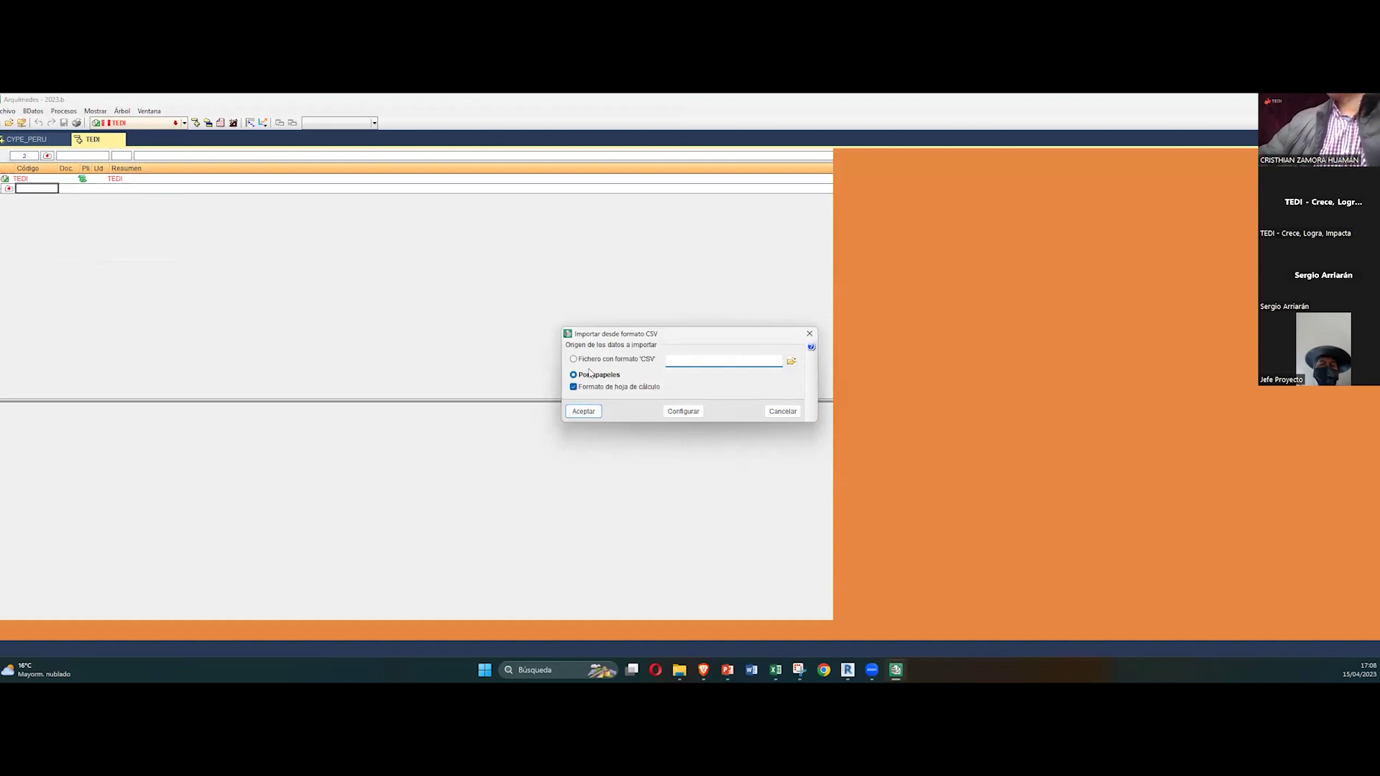
pyautogui.click(583, 411)
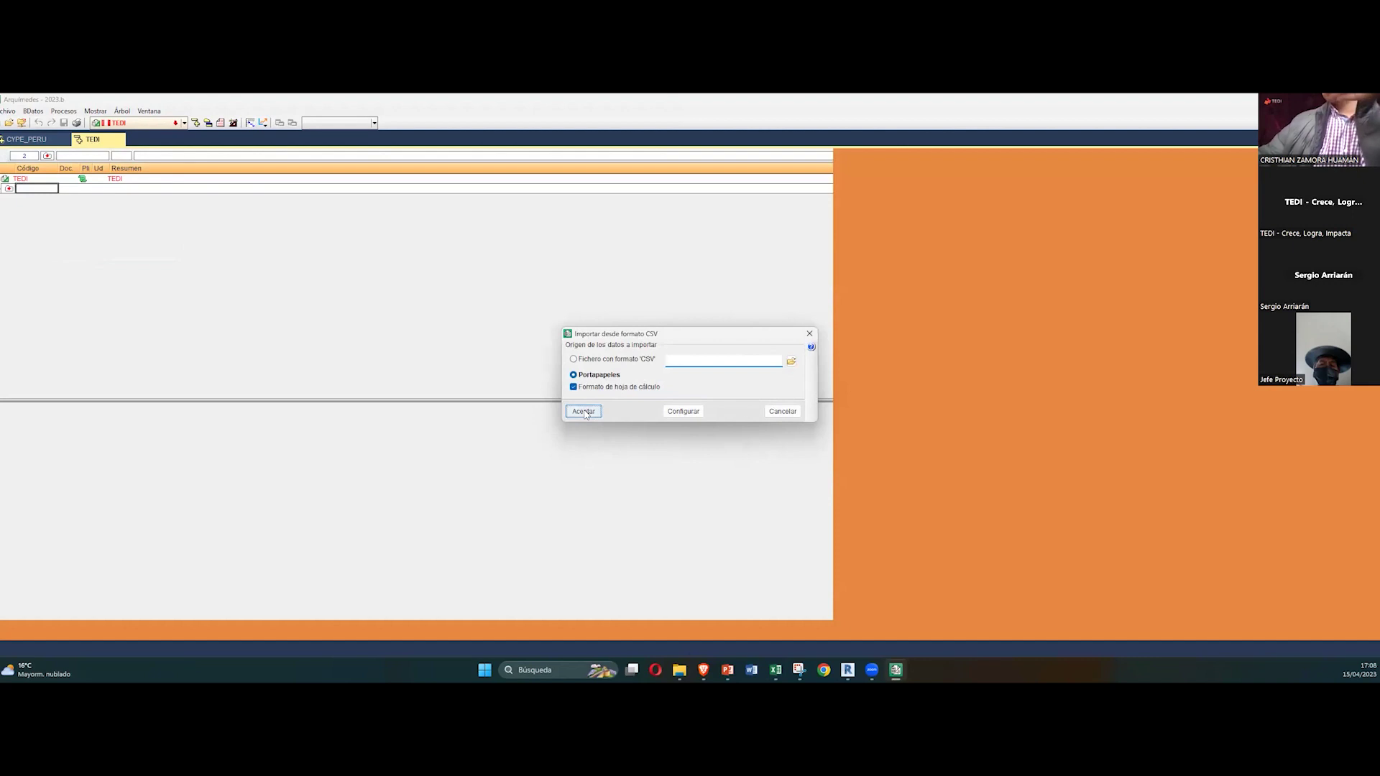
# Step: Examine the chapter and concept formats of the import scheme, showing only the source lines with the selected format
pyautogui.moveTo(509, 345); pyautogui.dragTo(382, 282)
pyautogui.click(321, 316)
pyautogui.click(332, 339)
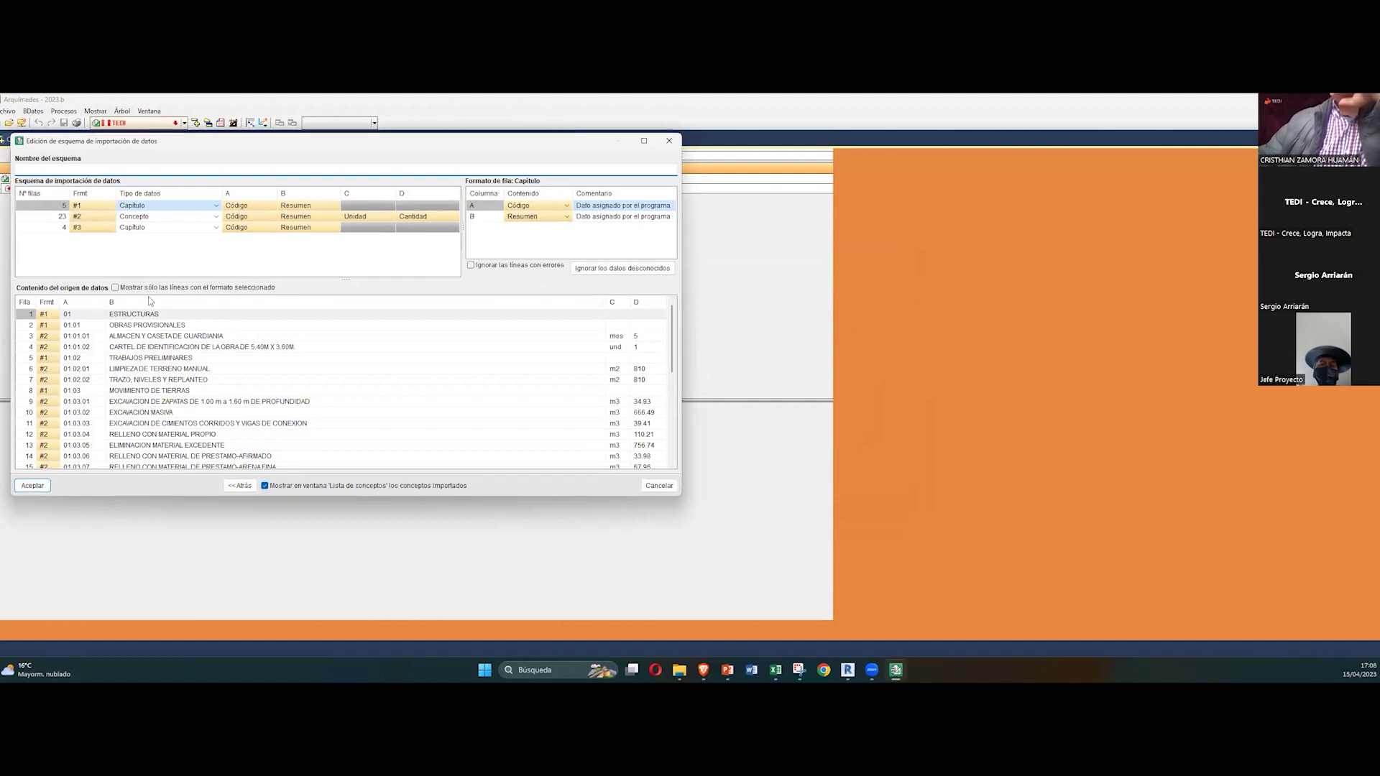
pyautogui.click(115, 287)
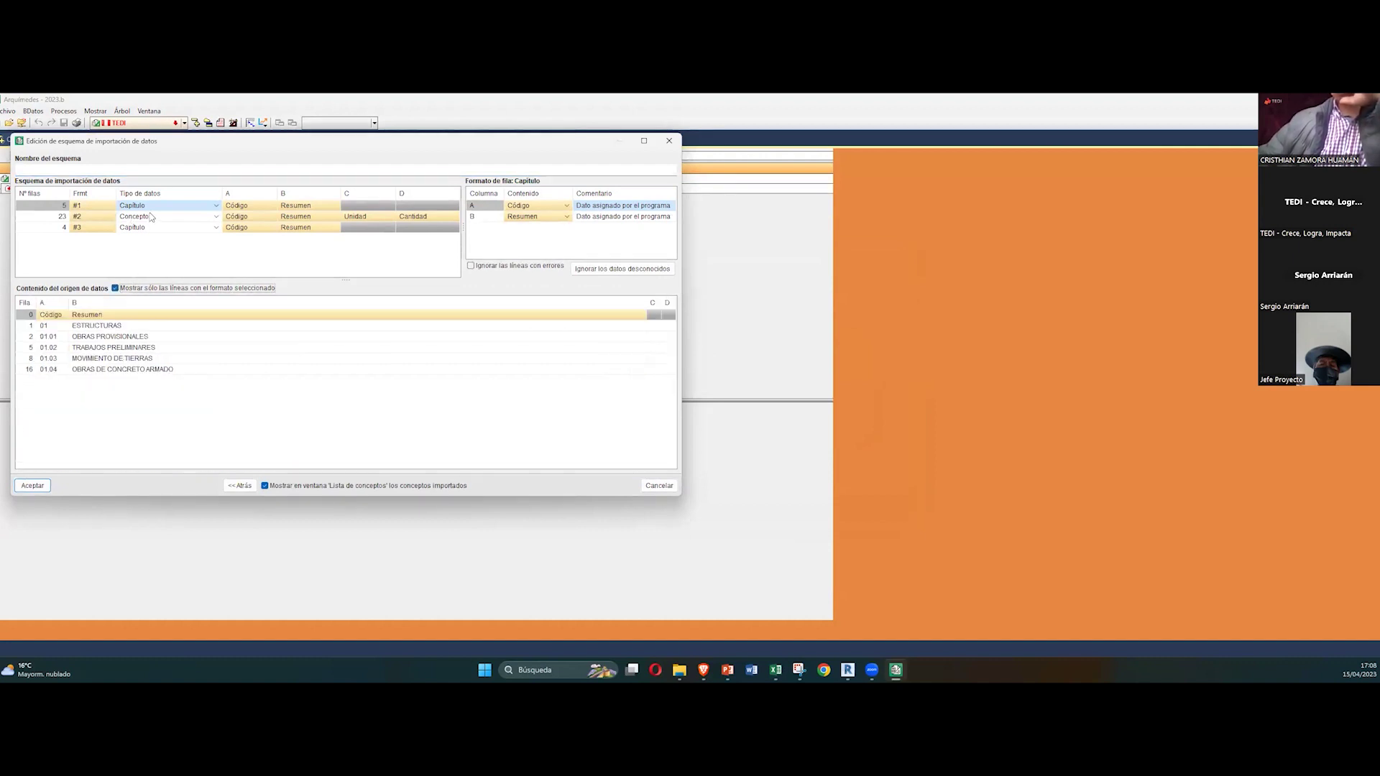
pyautogui.click(151, 217)
pyautogui.click(150, 228)
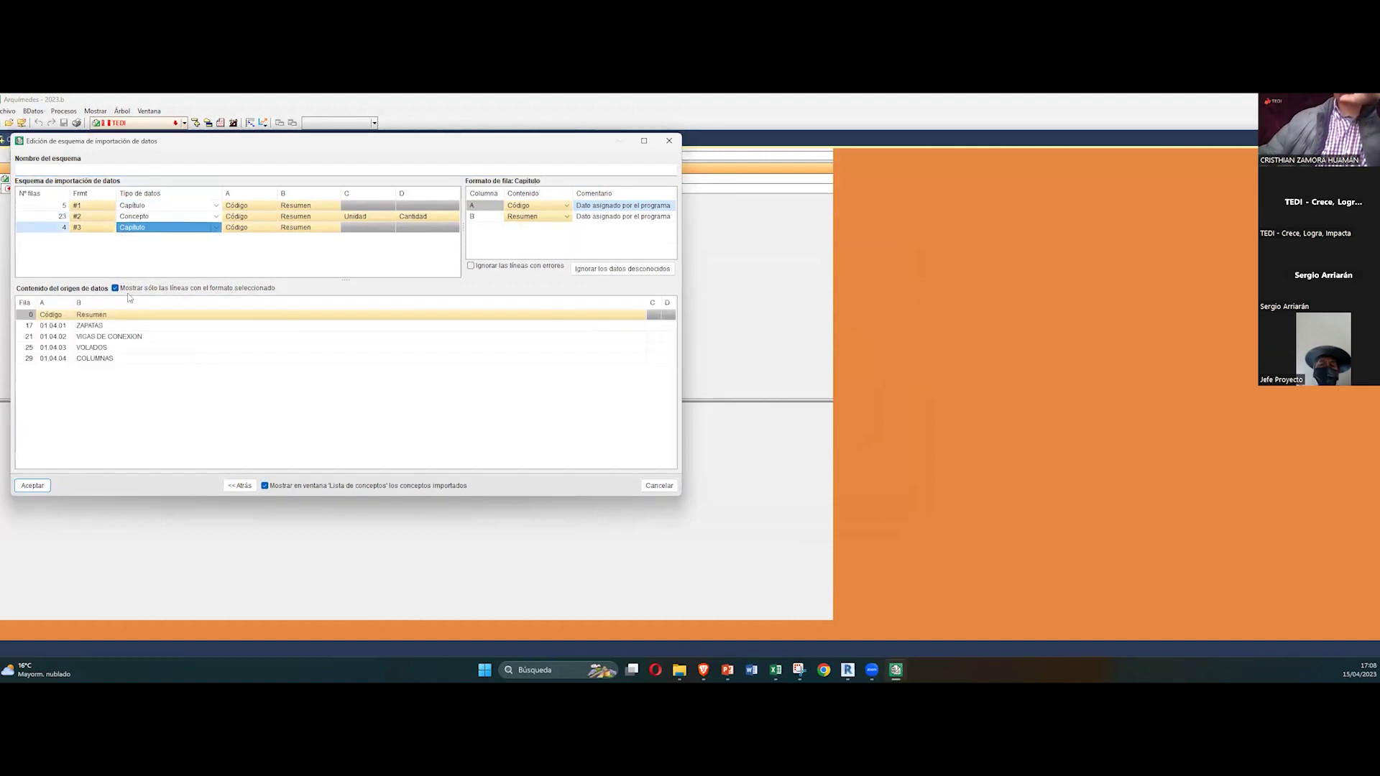
# Step: Accept the data import without naming the scheme and close the list of imported concepts
pyautogui.click(32, 487)
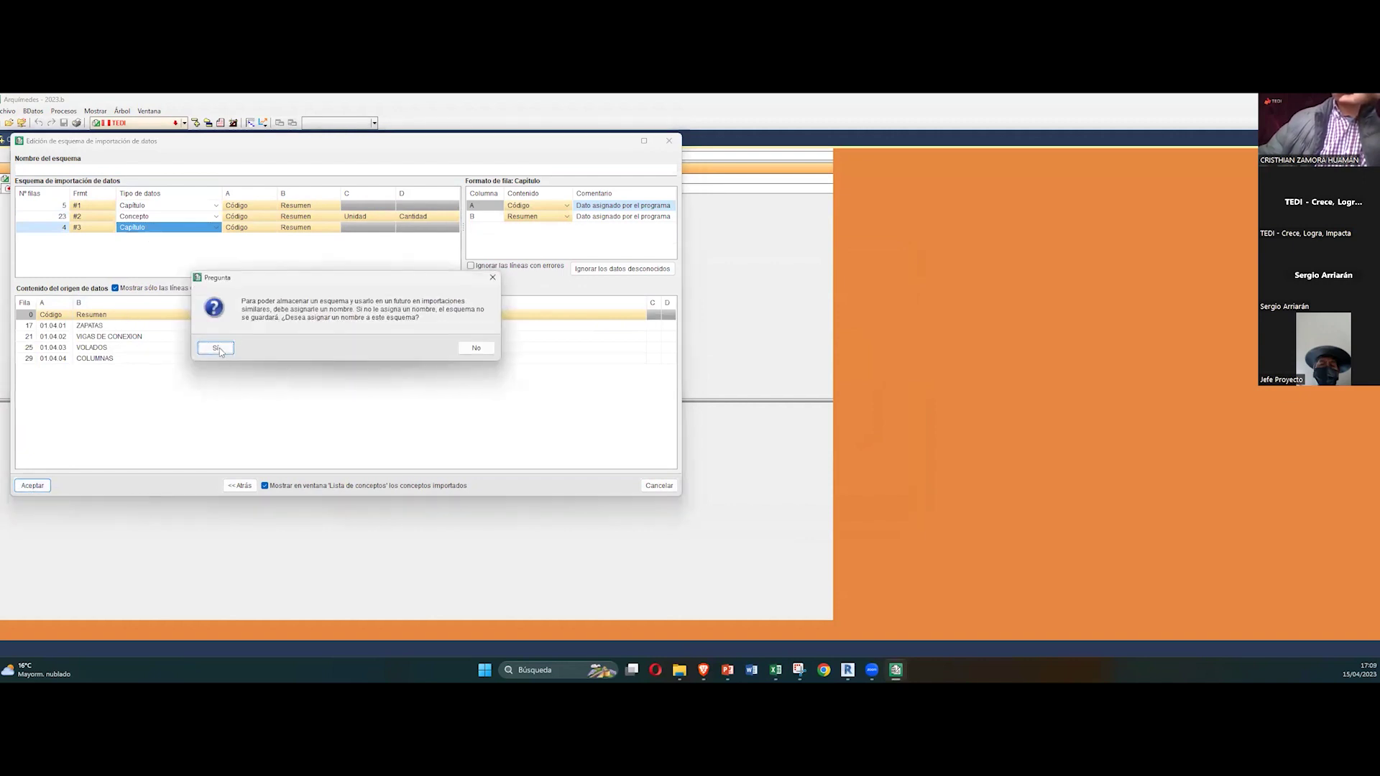
pyautogui.click(476, 348)
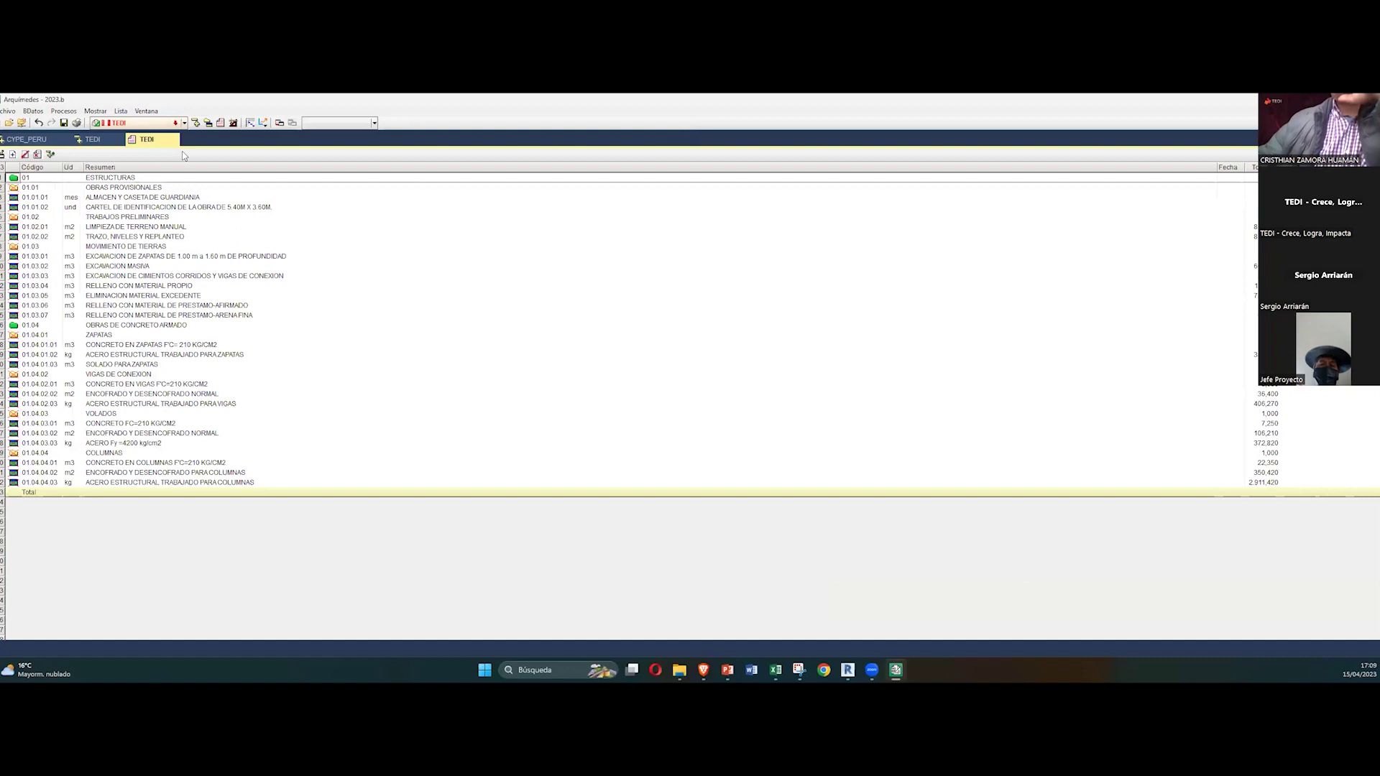
pyautogui.click(110, 142)
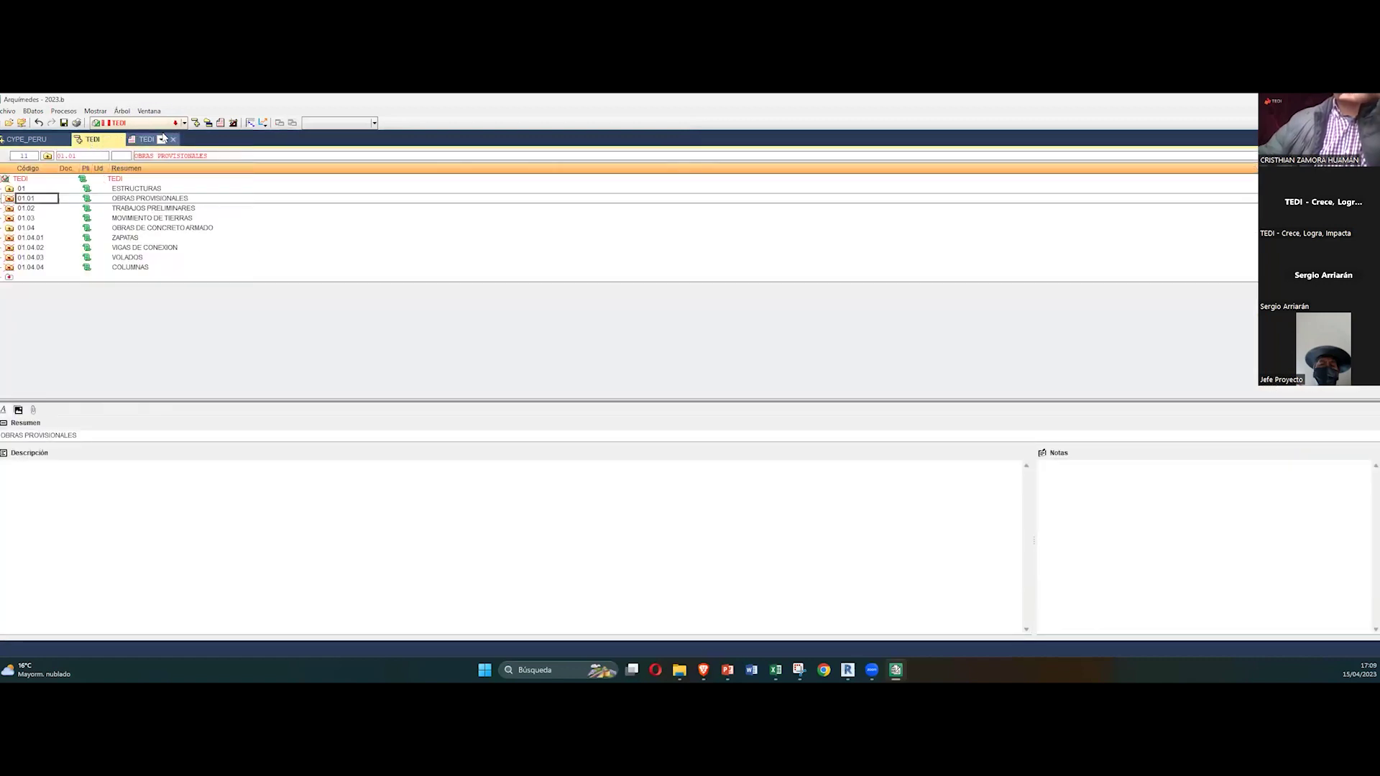
pyautogui.click(174, 139)
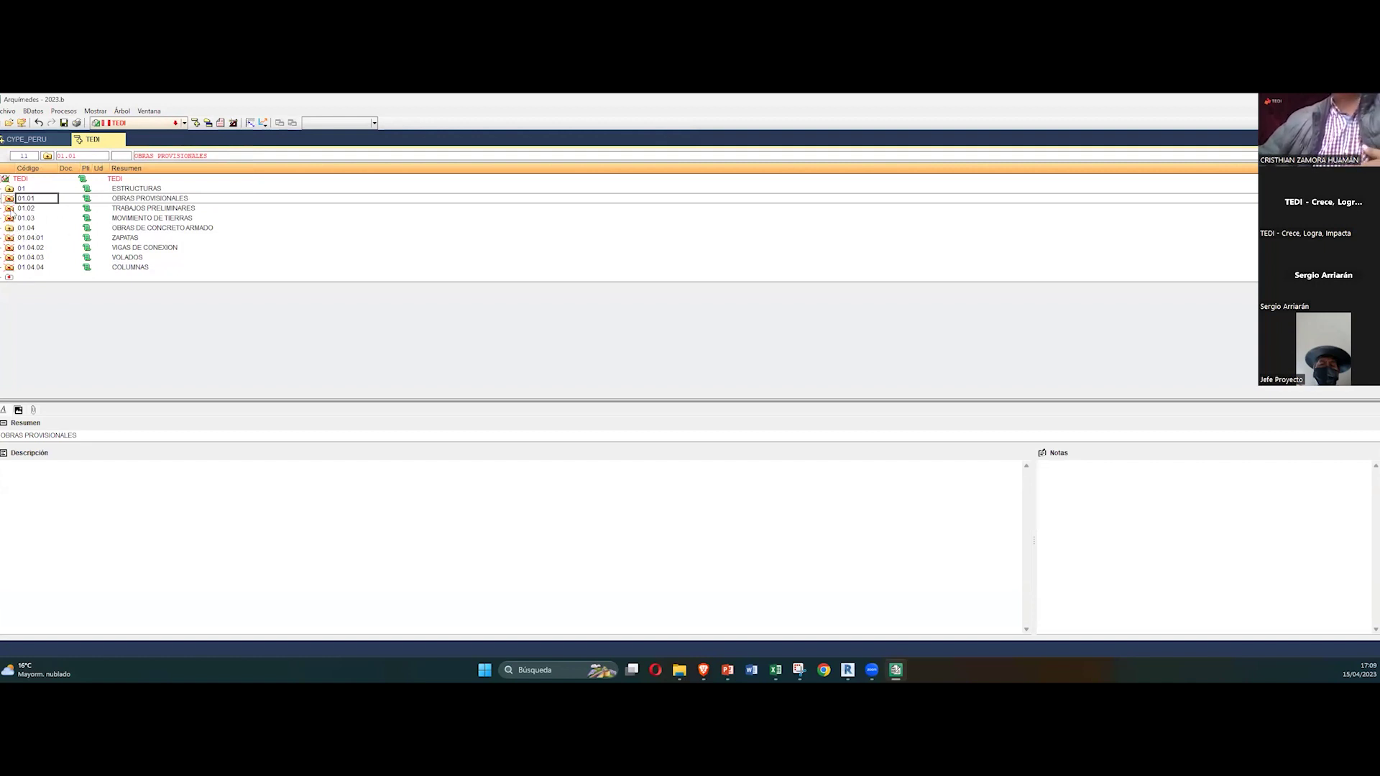
# Step: Expand the COLUMNAS chapter in TEDI and arrange the CYPE_PERU and TEDI windows side by side
pyautogui.click(10, 268)
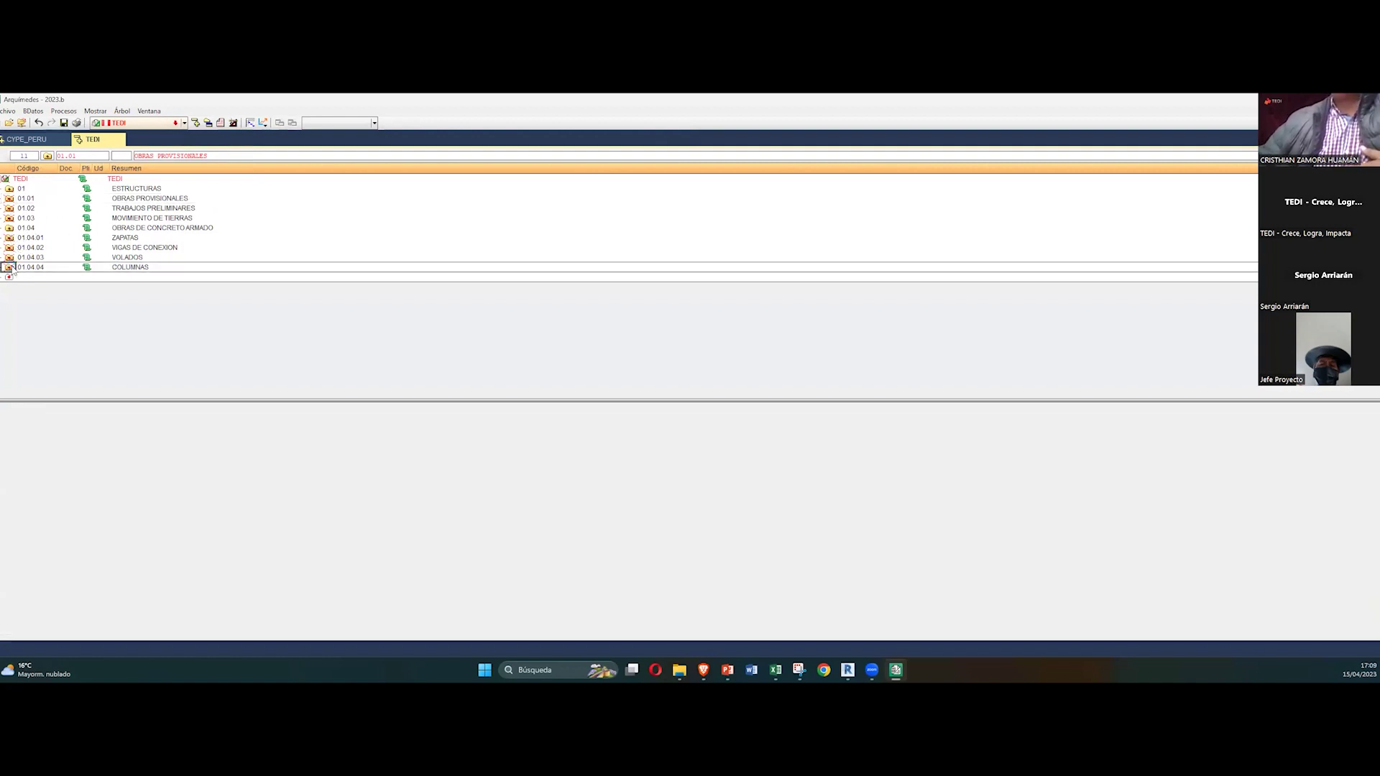
pyautogui.click(34, 278)
pyautogui.click(149, 111)
pyautogui.click(181, 137)
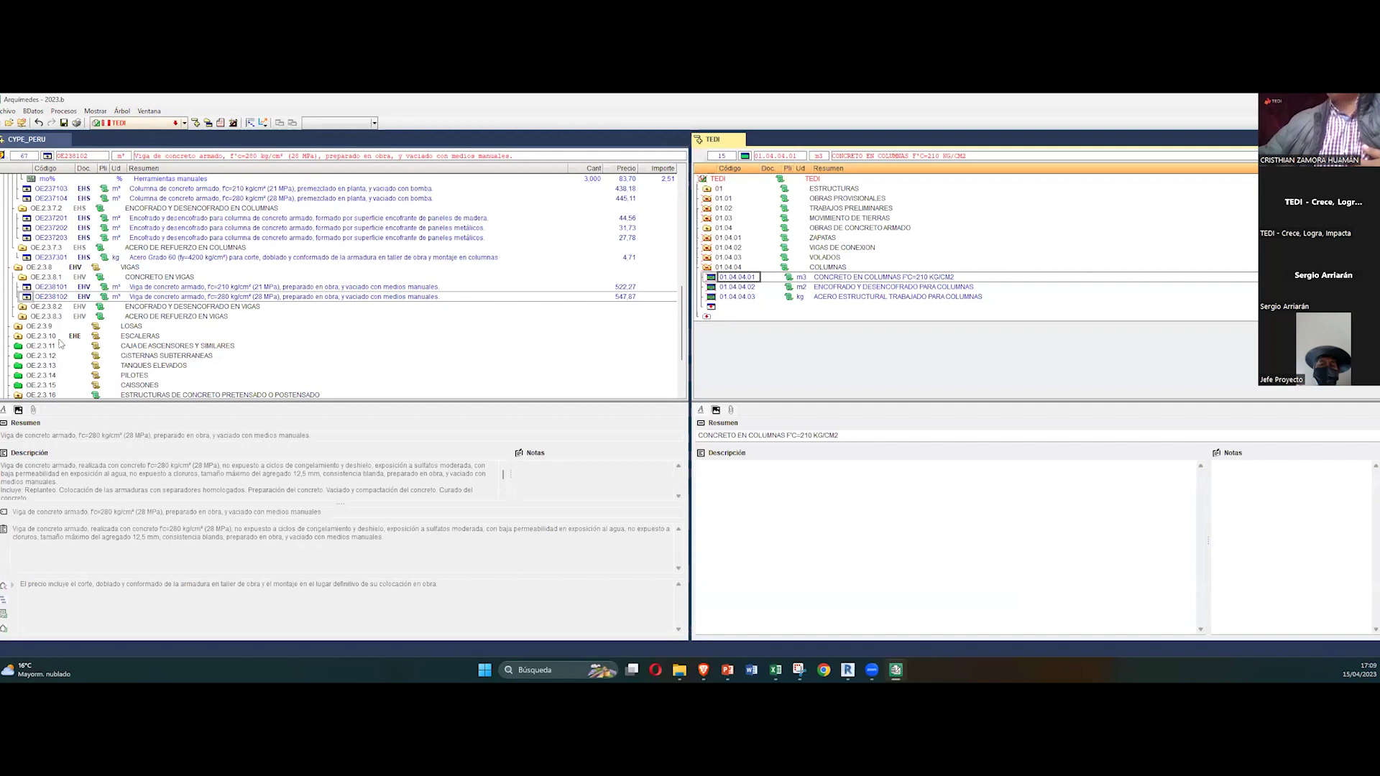
# Step: Copy column concrete item OE237101 from CYPE_PERU into TEDI's COLUMNAS chapter with its full breakdown and no reference, and check the copied breakdown
pyautogui.scroll(1, 44, 327)
pyautogui.click(32, 317)
pyautogui.scroll(7, 32, 316)
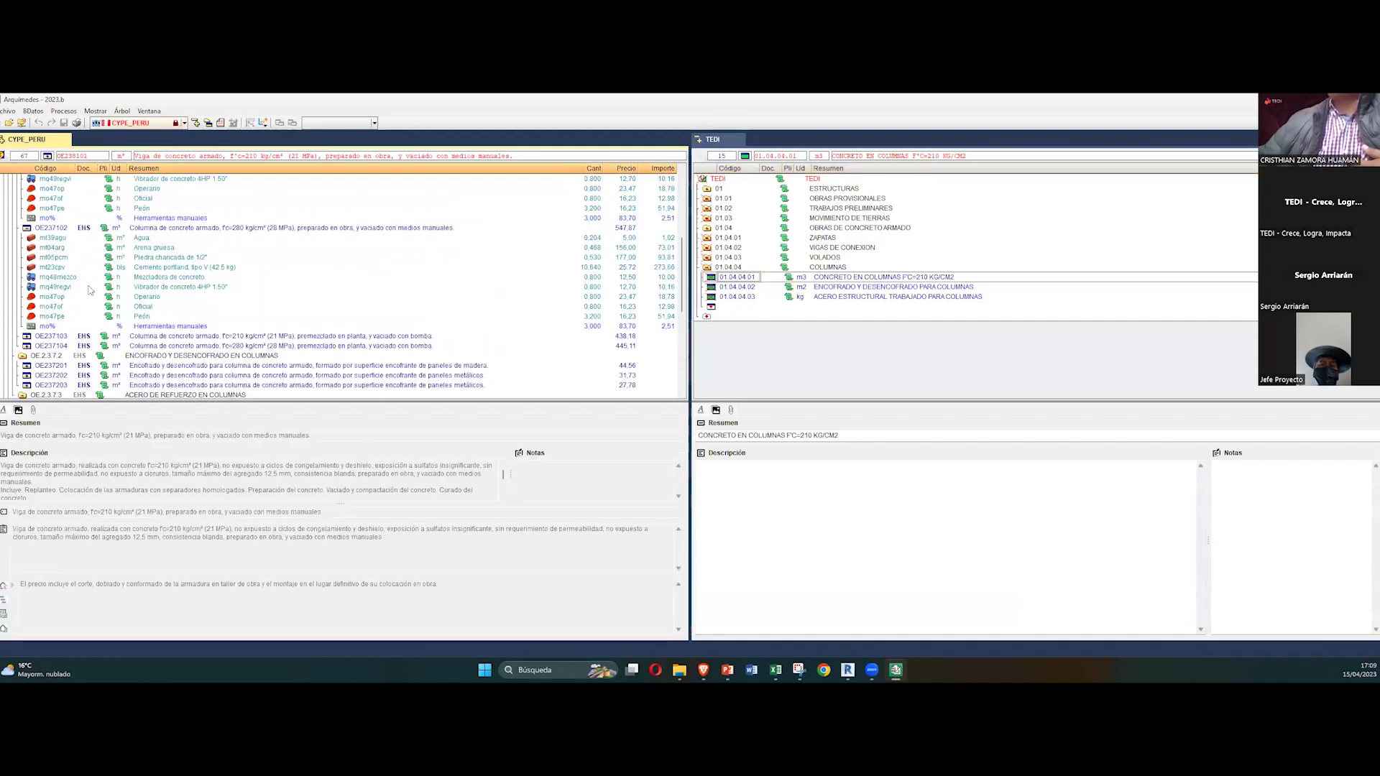
pyautogui.moveTo(26, 208); pyautogui.dragTo(728, 279)
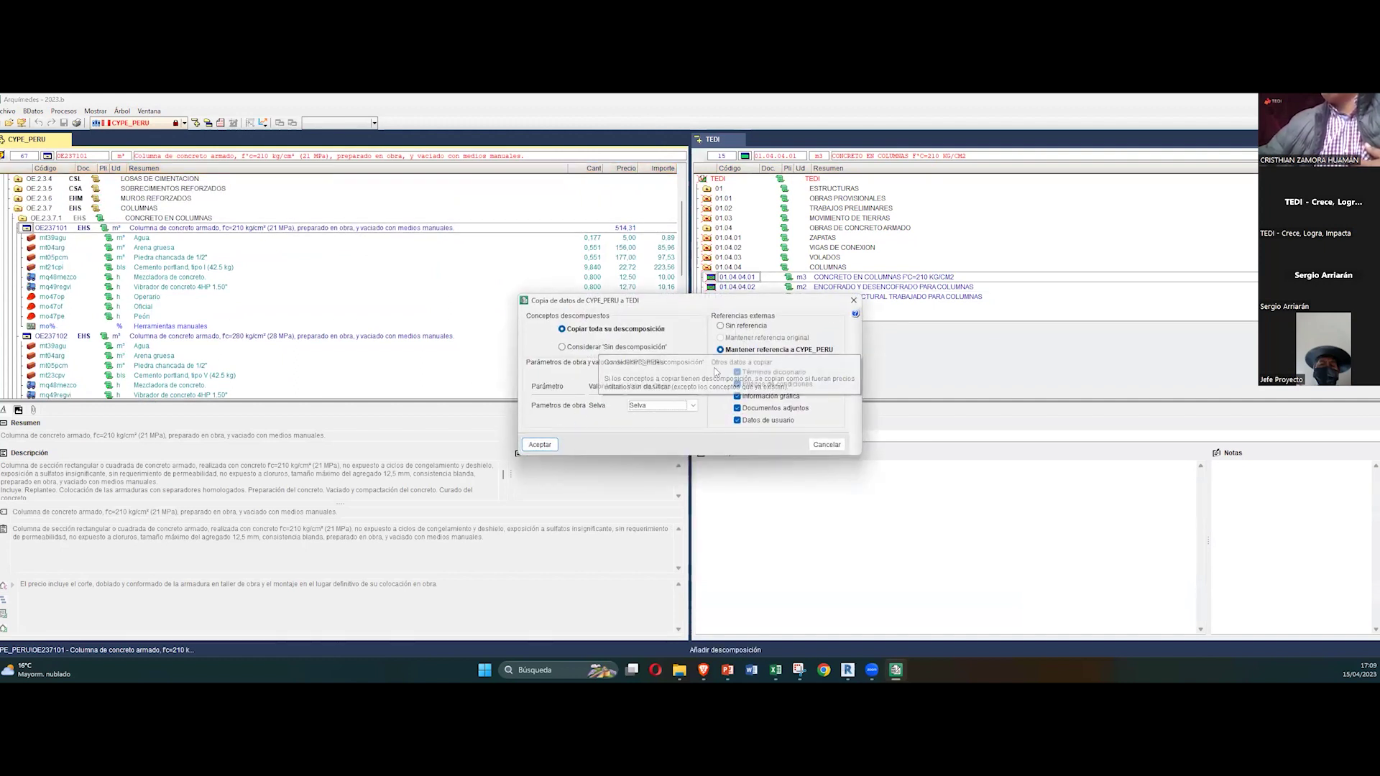
pyautogui.click(729, 326)
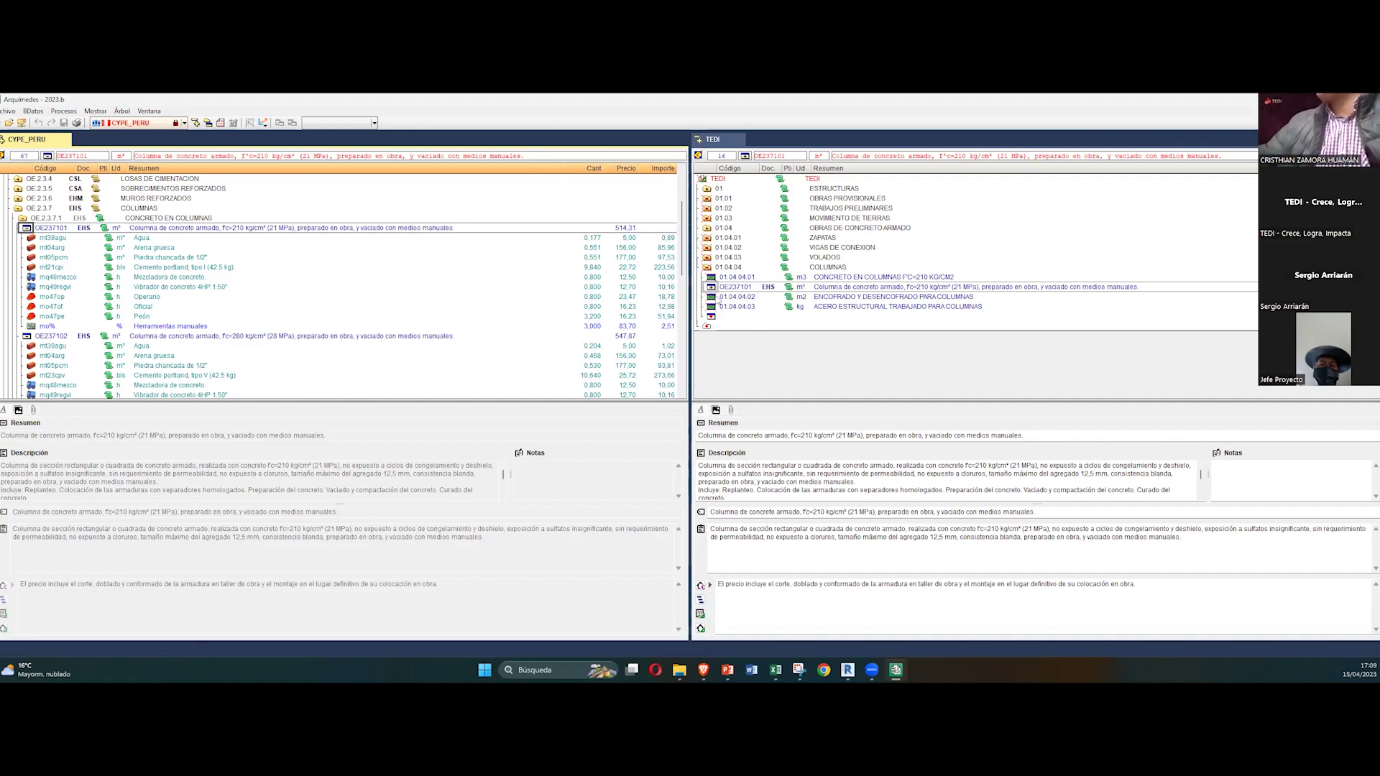
pyautogui.click(711, 287)
pyautogui.scroll(-1, 748, 308)
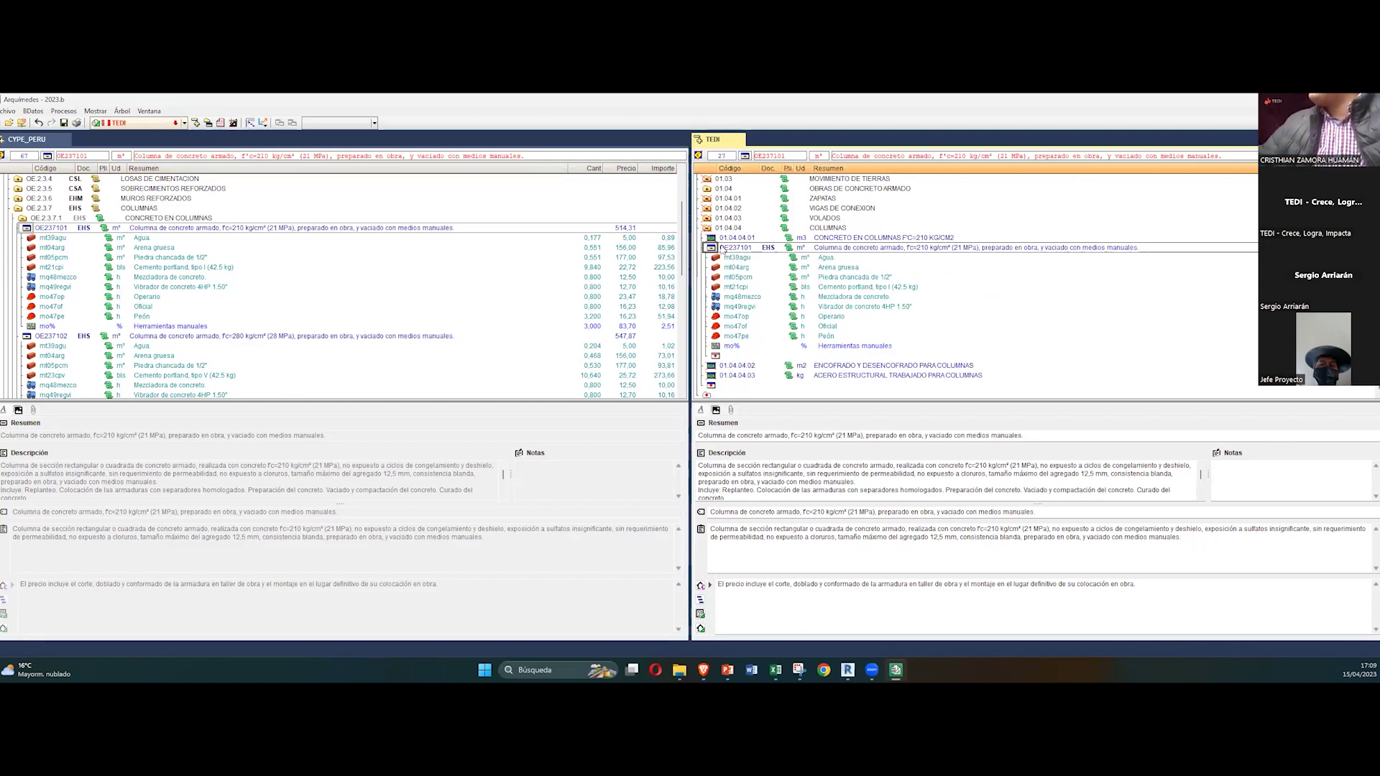
pyautogui.click(713, 249)
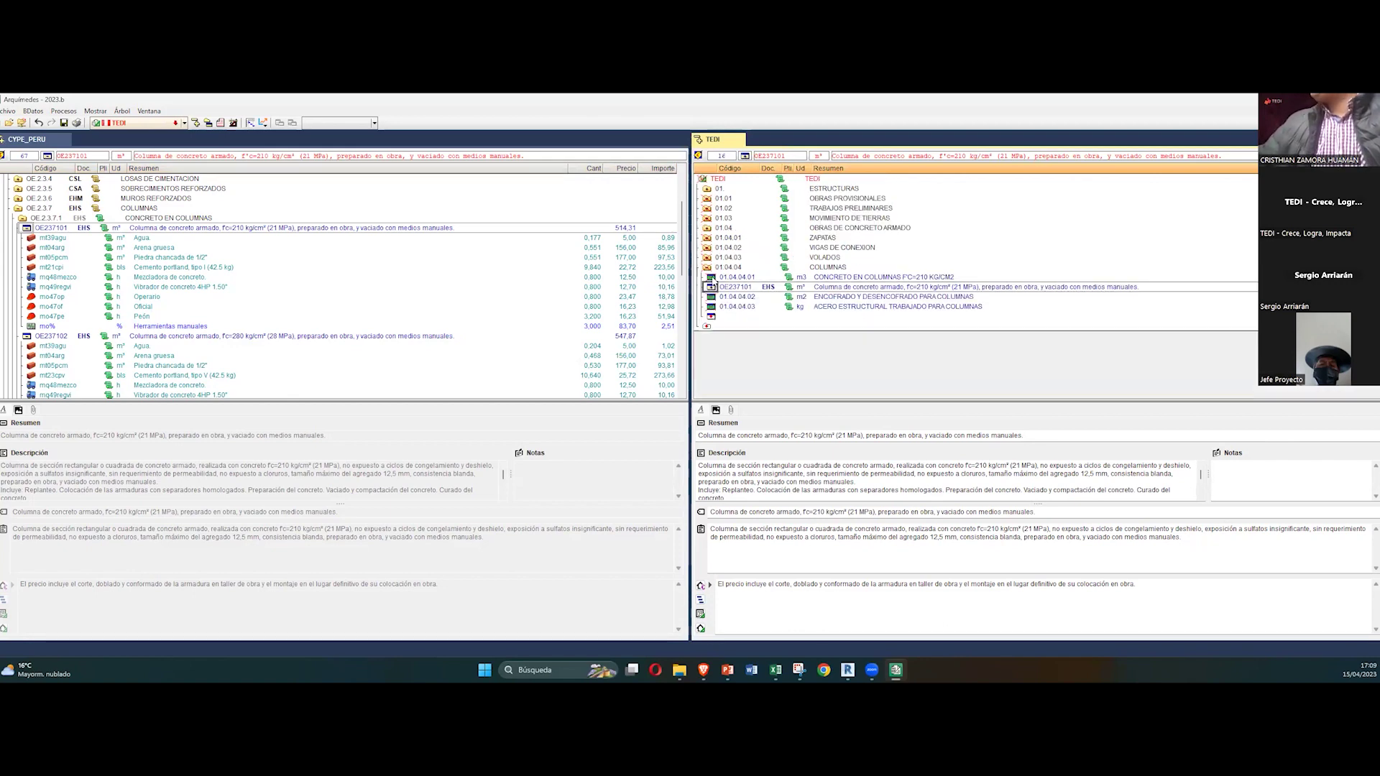
# Step: Delete the imported lines 01.04.04.01, 01.04.04.03 and 01.04.04.02 from TEDI's COLUMNAS chapter, together with their concepts
pyautogui.click(712, 278)
pyautogui.press('Delete')
pyautogui.click(564, 413)
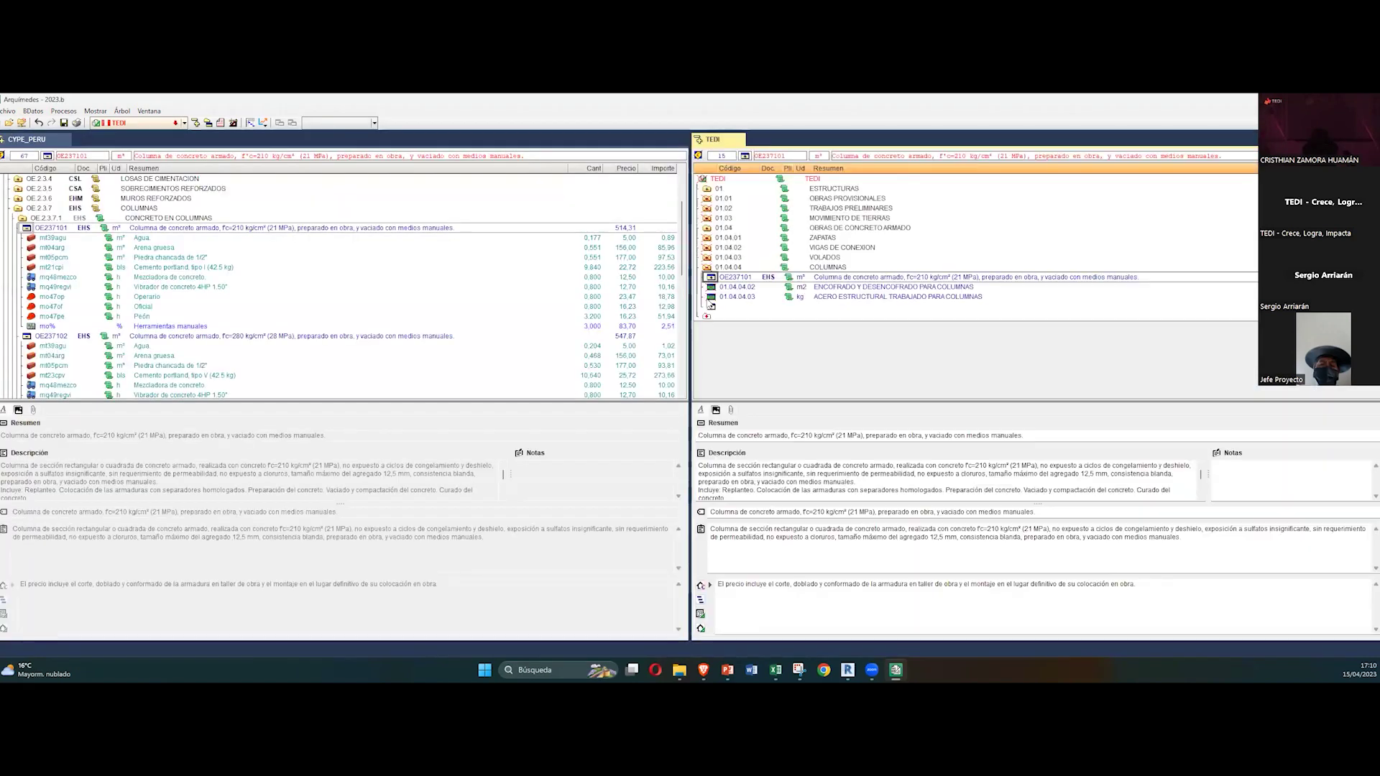
pyautogui.click(718, 297)
pyautogui.press('Delete')
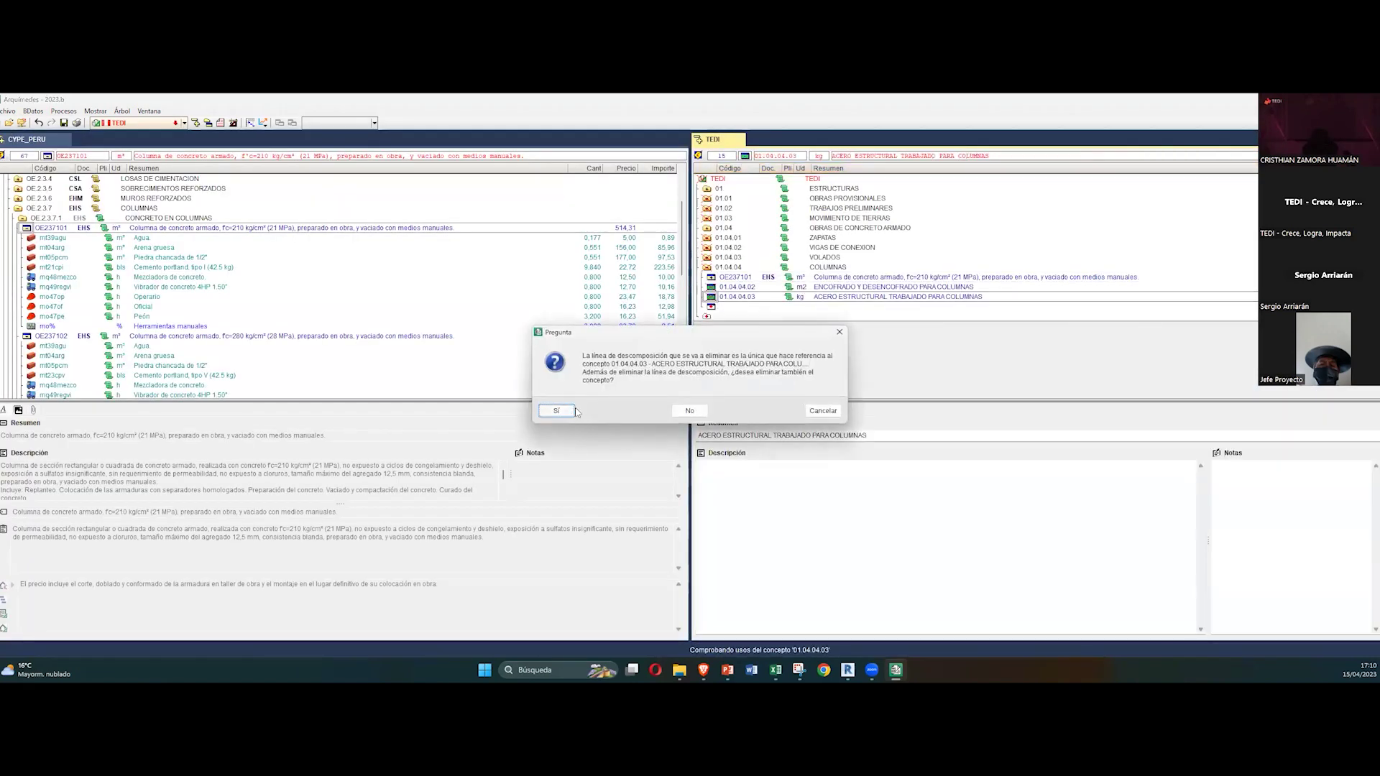
pyautogui.click(557, 410)
pyautogui.click(716, 287)
pyautogui.press('Delete')
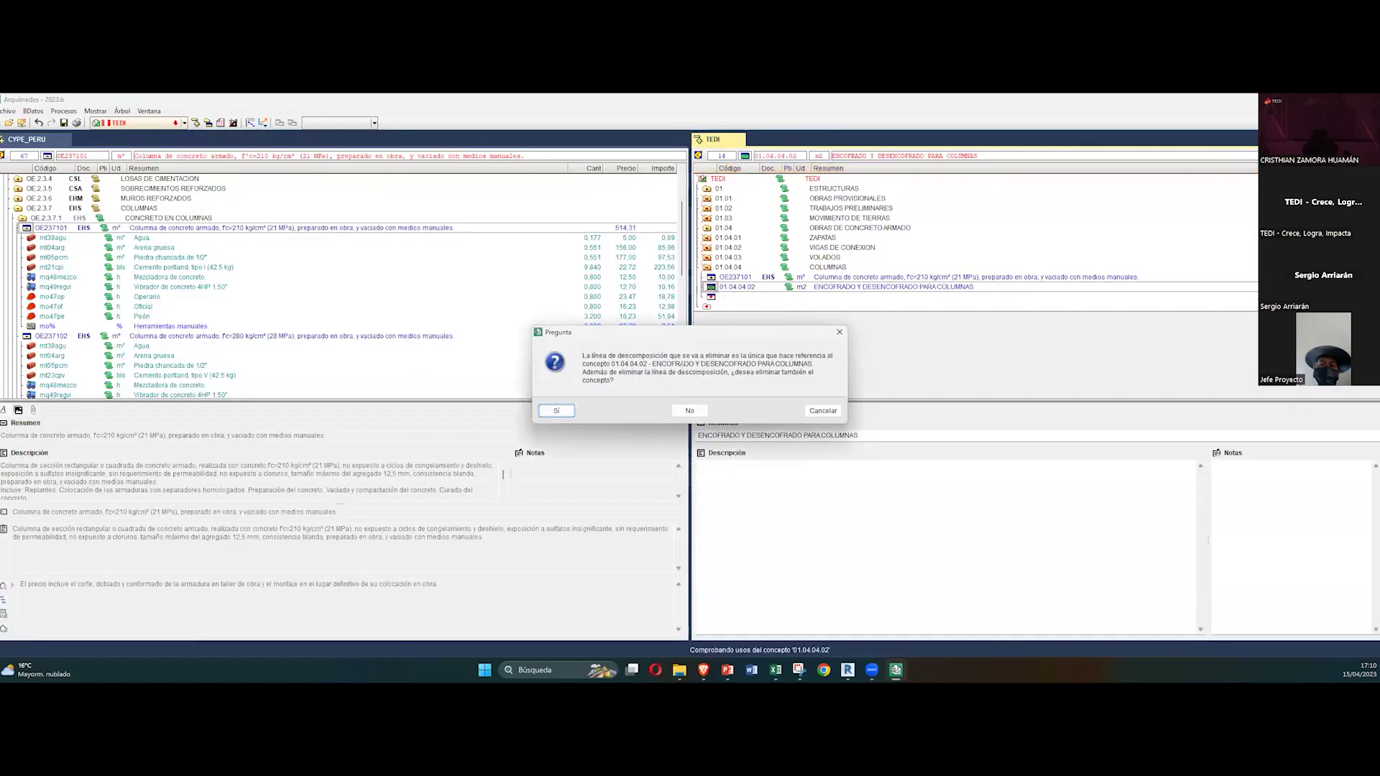
pyautogui.click(557, 411)
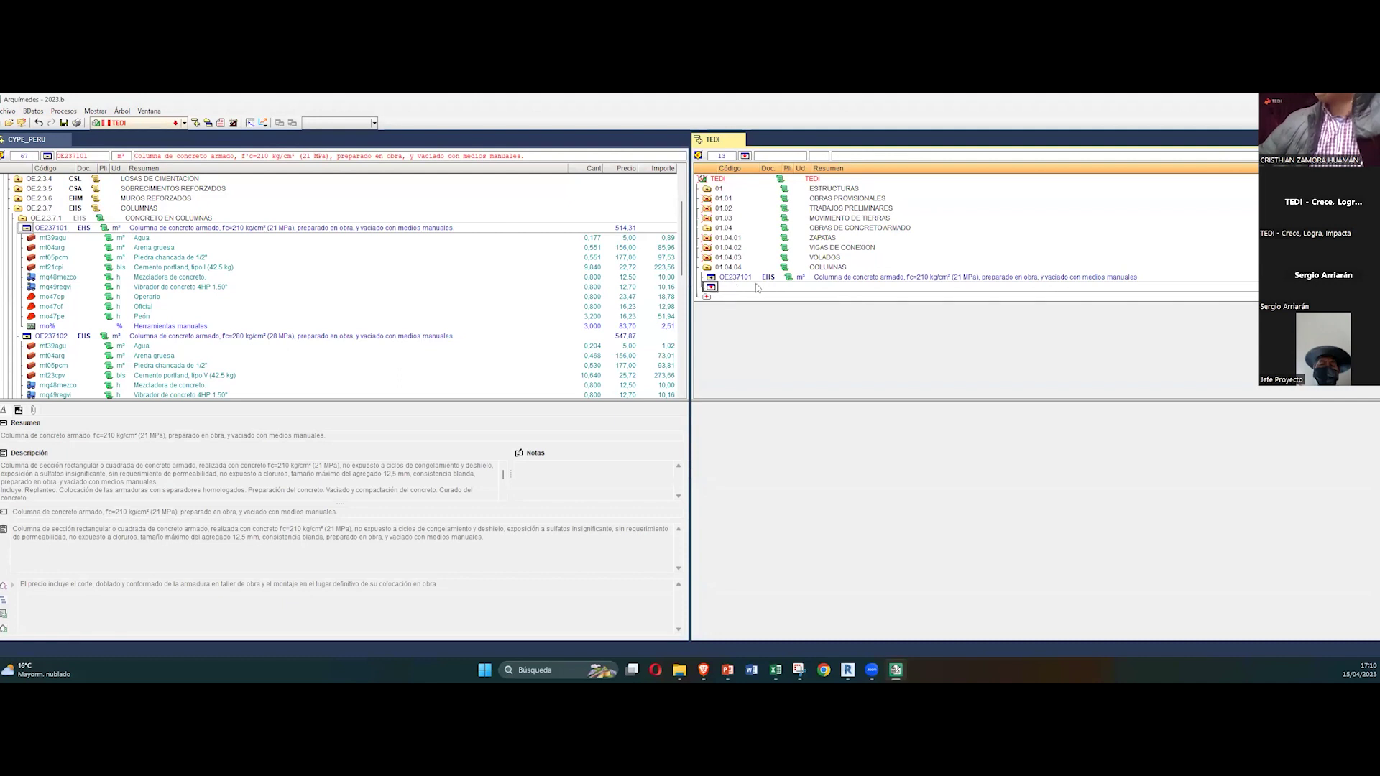
# Step: Collapse the breakdowns of column concrete items OE237101 and OE237102 in CYPE_PERU
pyautogui.click(854, 279)
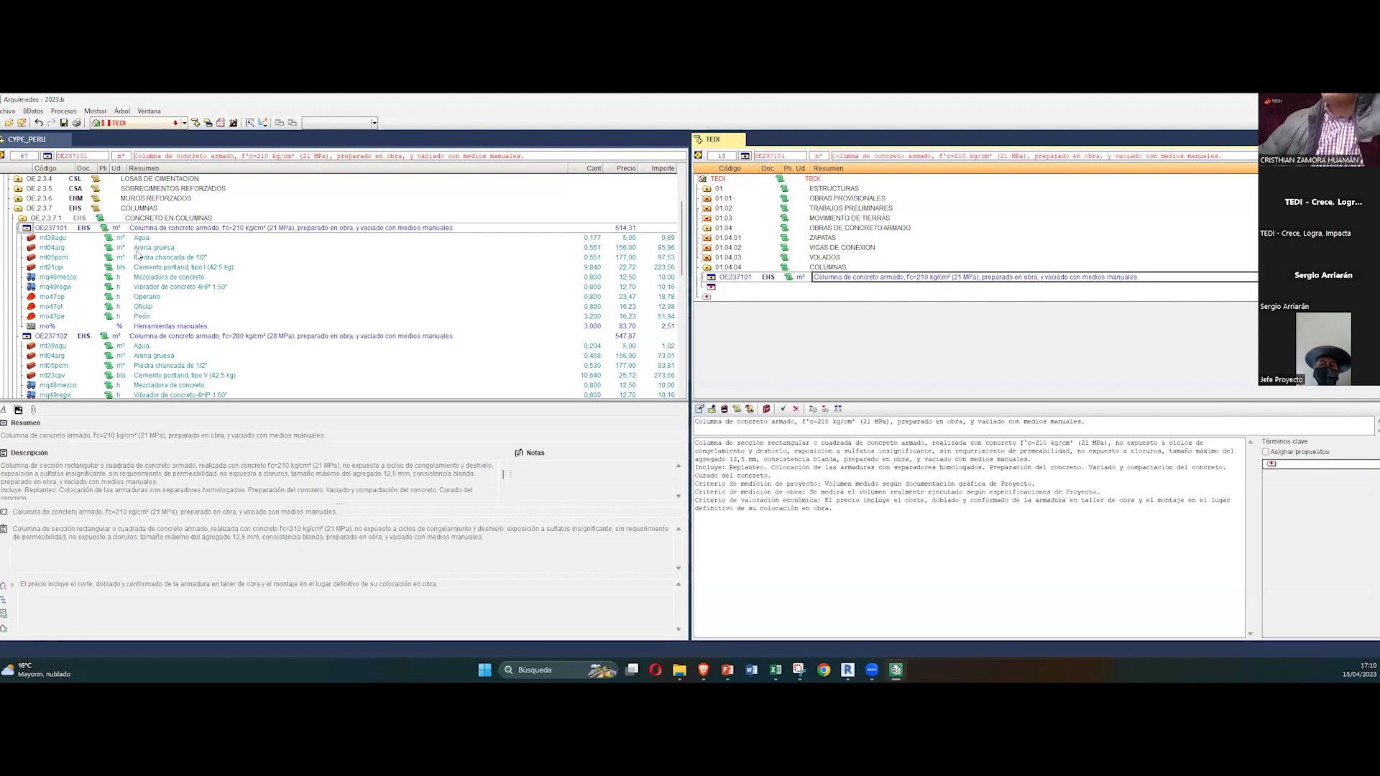
pyautogui.click(26, 228)
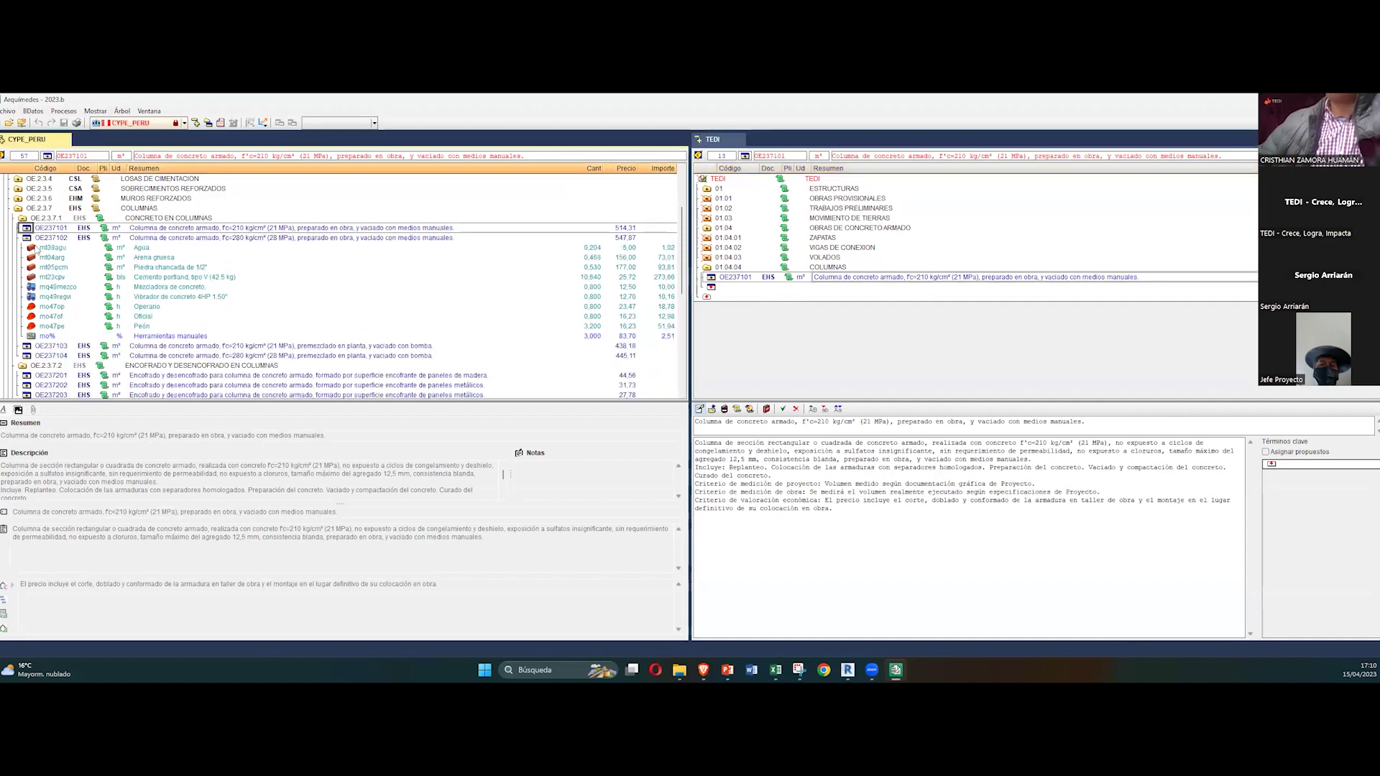
pyautogui.press('Down')
pyautogui.press('Left')
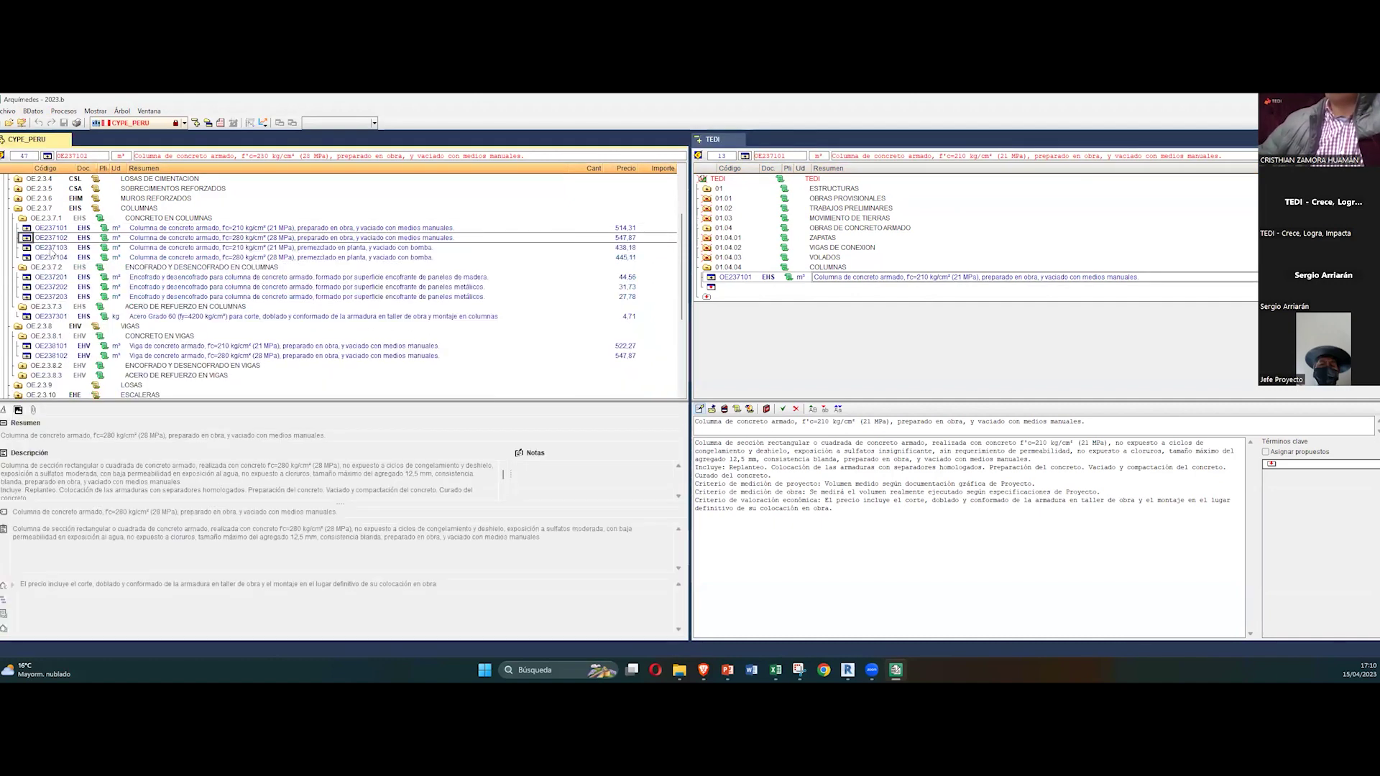
# Step: Copy column formwork item OE237201 from CYPE_PERU into TEDI's COLUMNAS chapter without reference, using Costa (Provincias) as the copy value
pyautogui.click(273, 277)
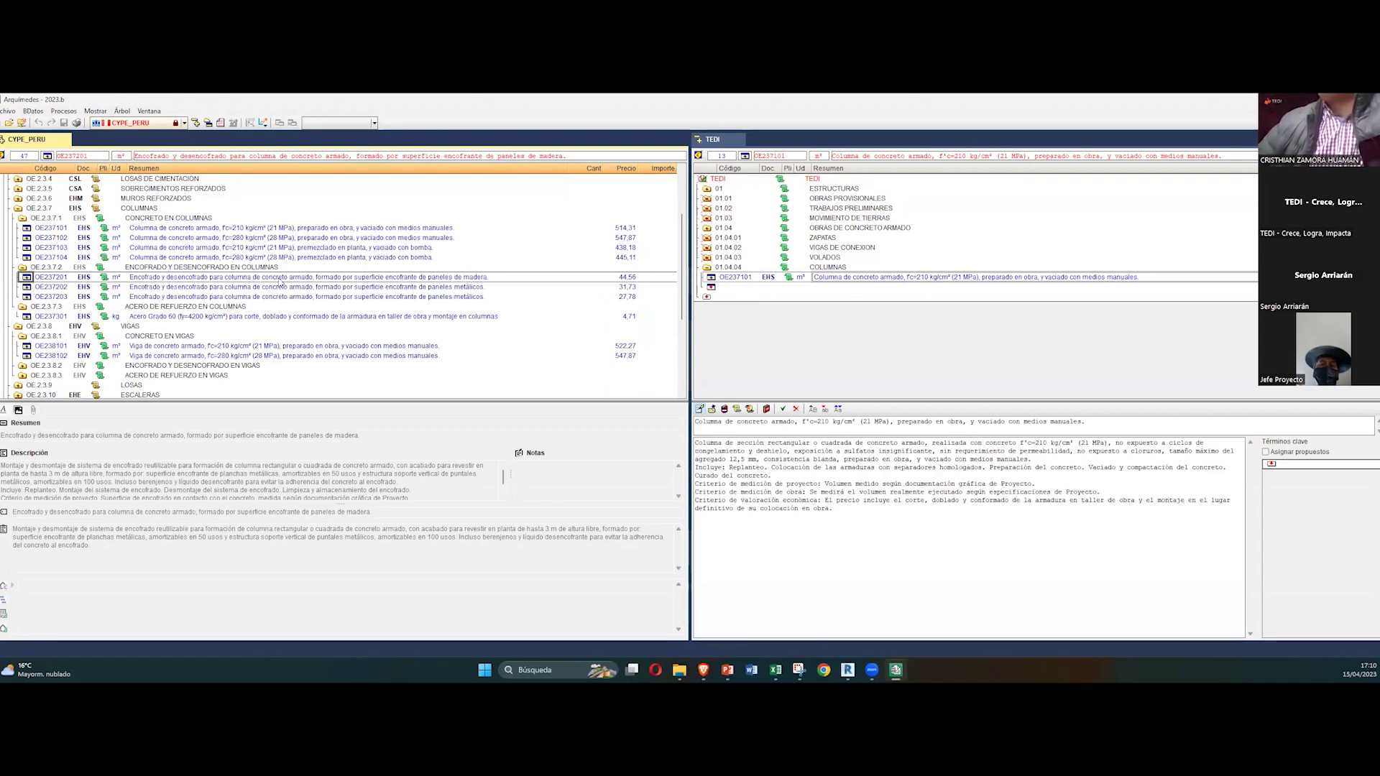
pyautogui.click(406, 289)
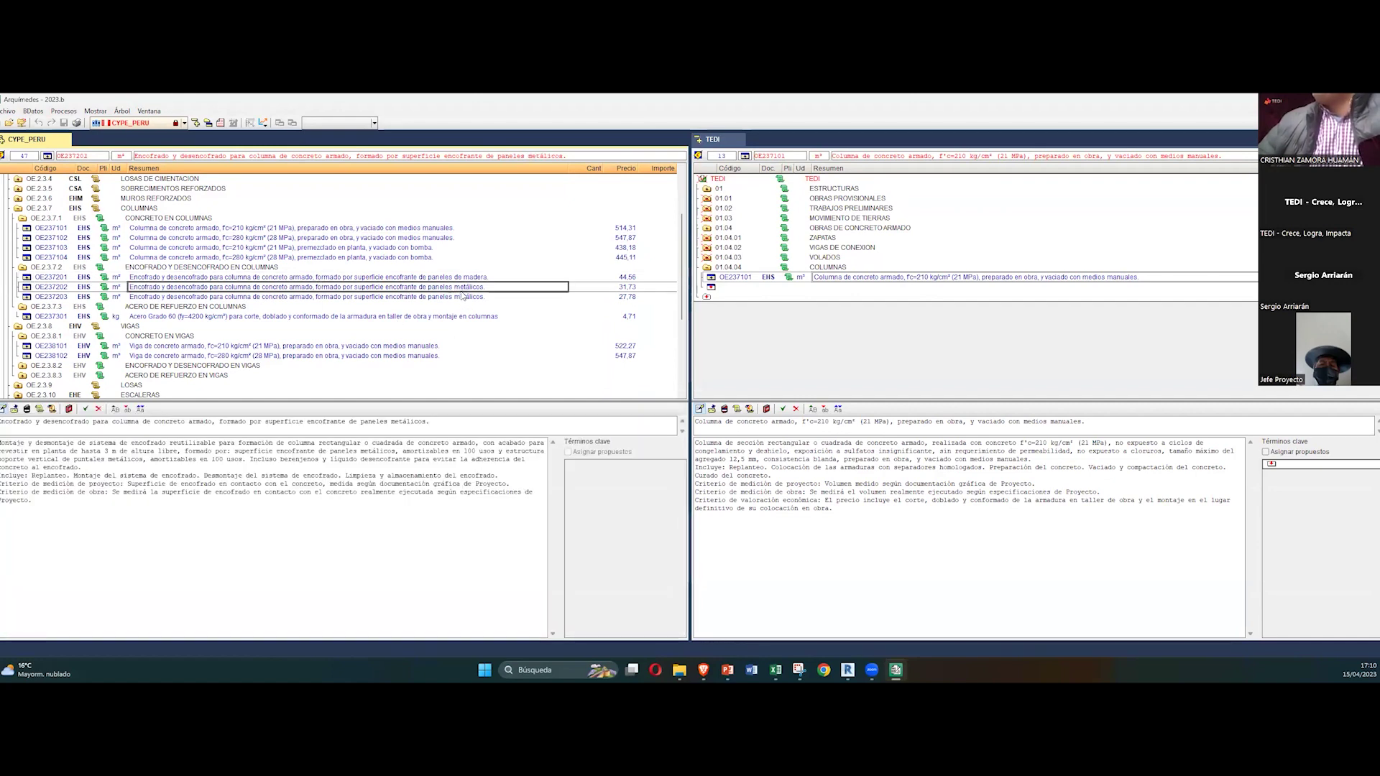
pyautogui.click(44, 277)
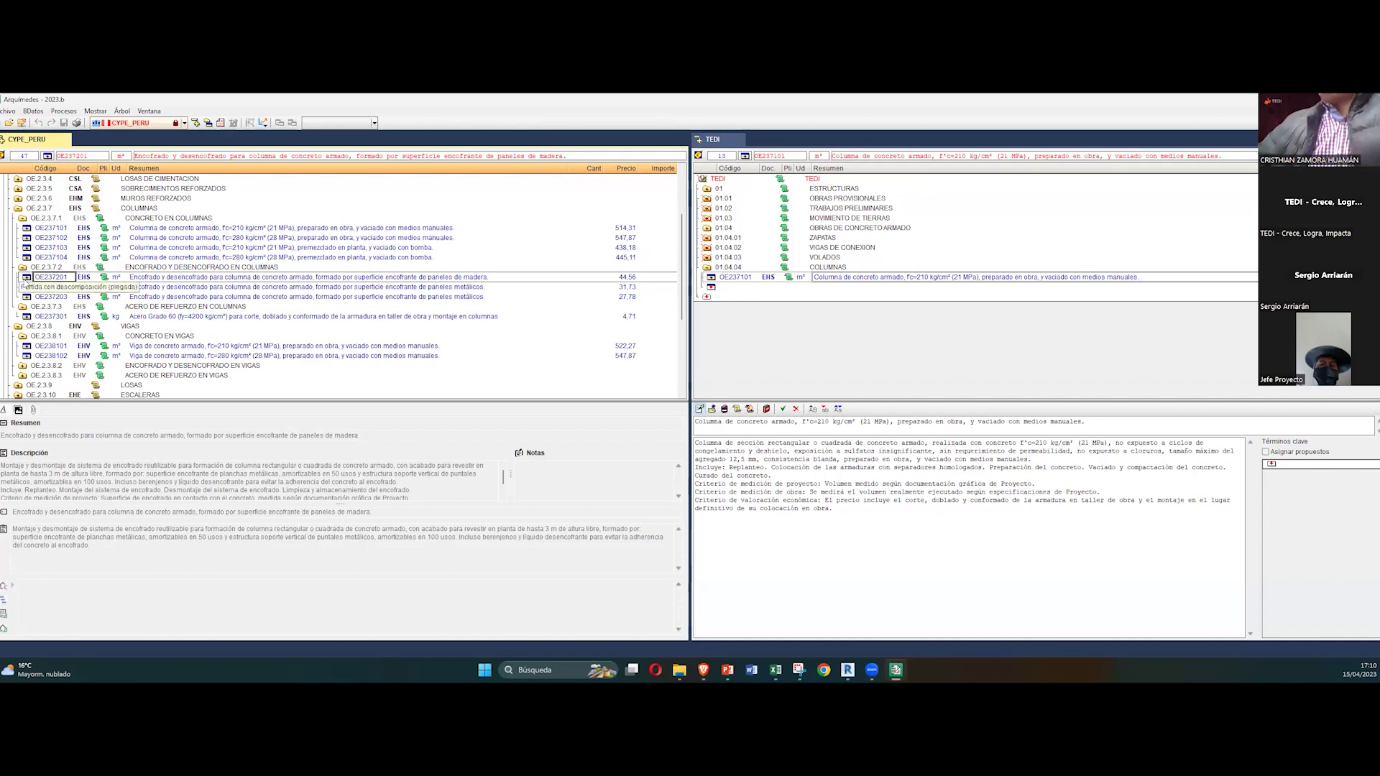
pyautogui.moveTo(27, 278); pyautogui.dragTo(747, 287)
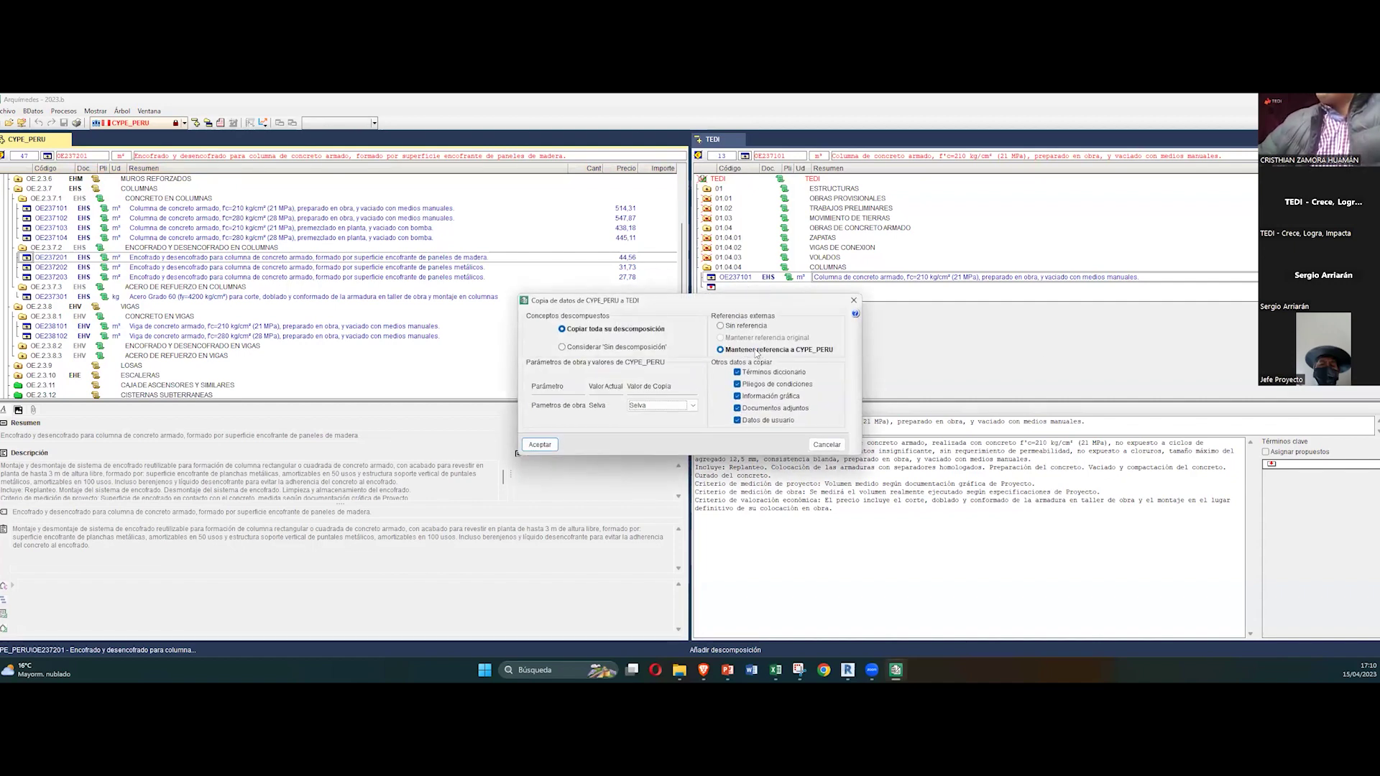
pyautogui.click(744, 327)
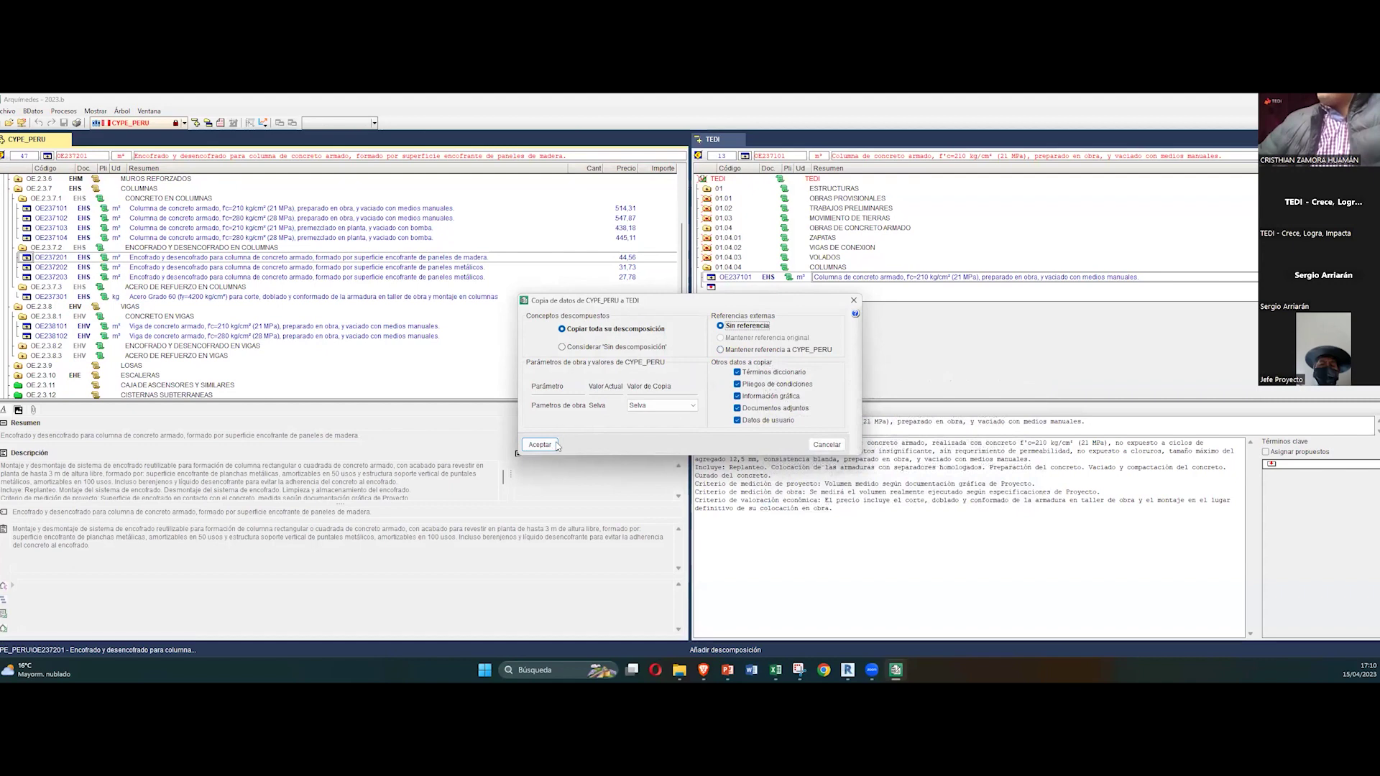
pyautogui.click(692, 405)
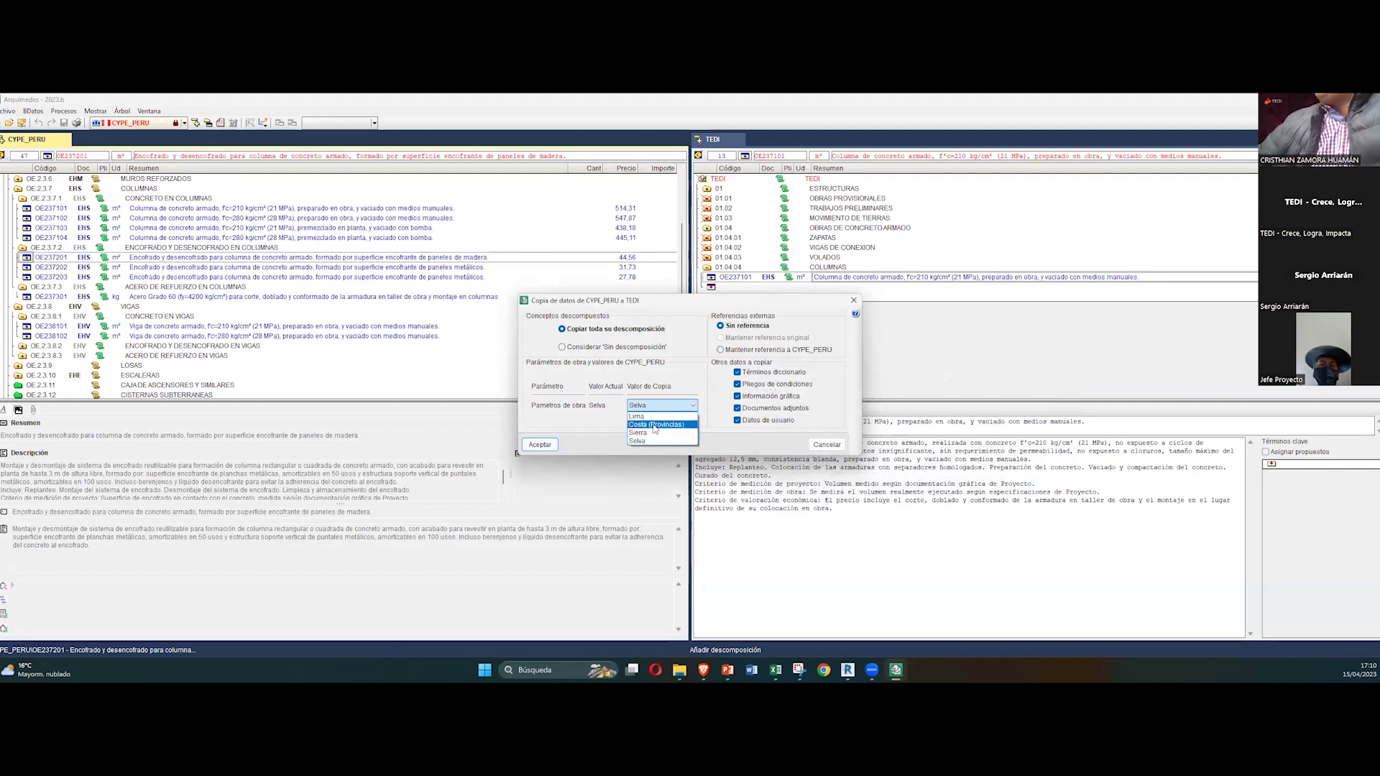
pyautogui.click(656, 425)
pyautogui.click(549, 445)
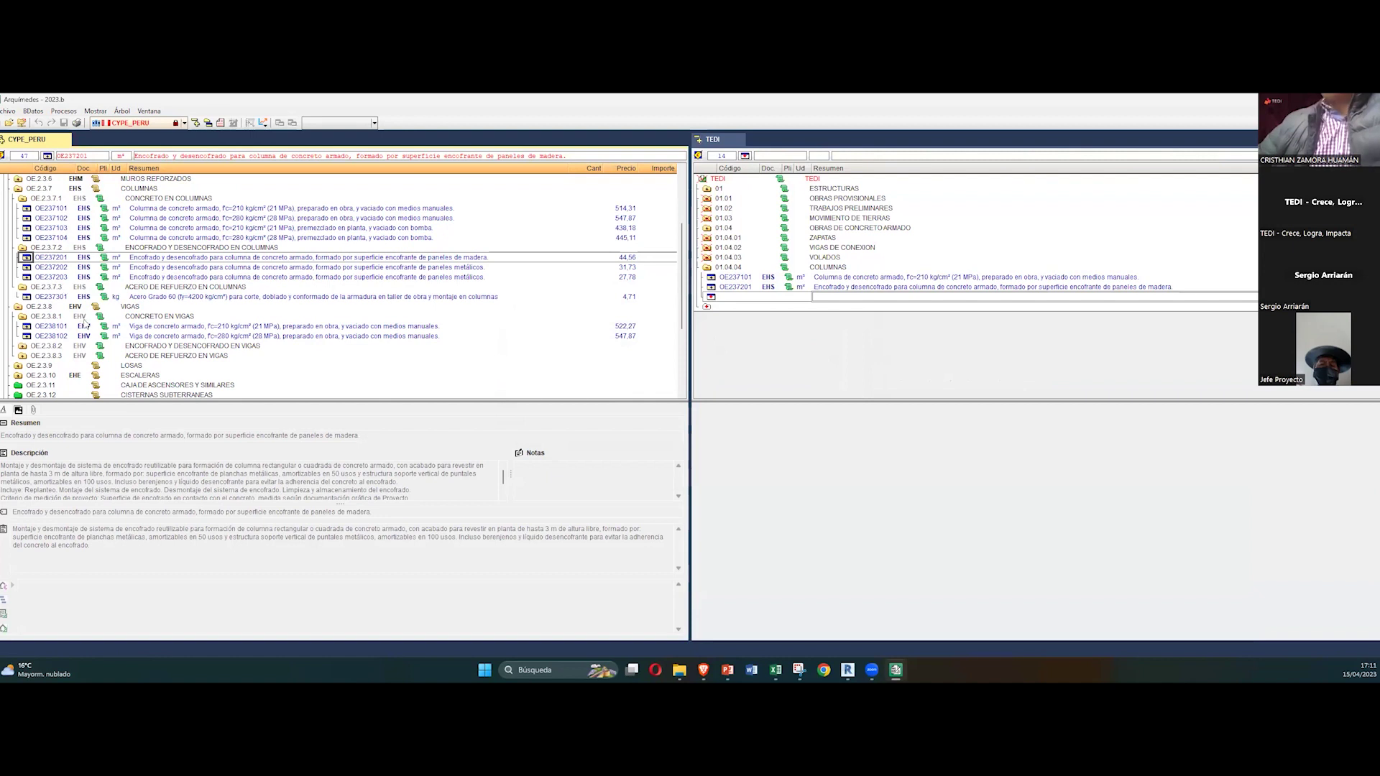
# Step: Copy column reinforcing steel item OE237301 from CYPE_PERU into TEDI's COLUMNAS chapter without reference, using the Costa (Provincias) value
pyautogui.click(47, 297)
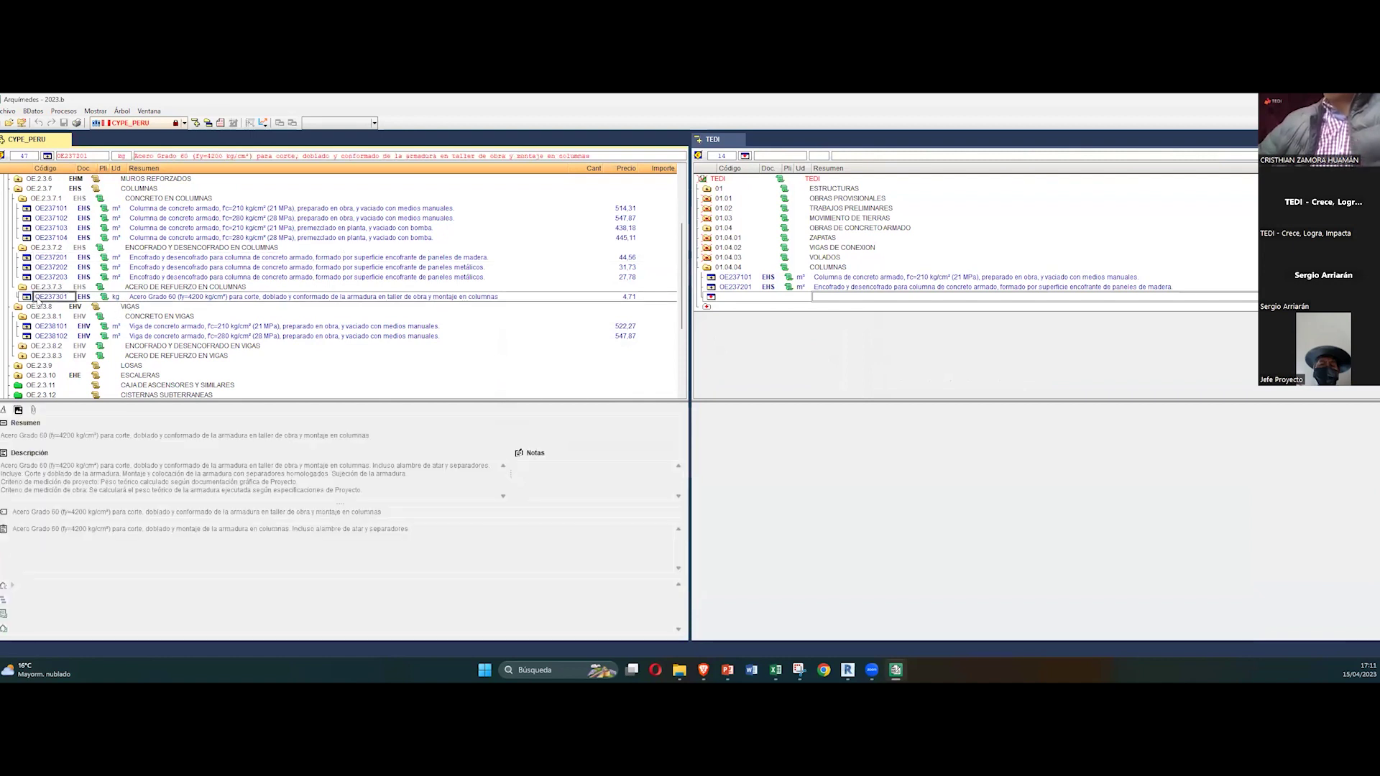
pyautogui.moveTo(27, 299); pyautogui.dragTo(711, 297)
pyautogui.click(748, 327)
pyautogui.click(661, 406)
pyautogui.click(656, 421)
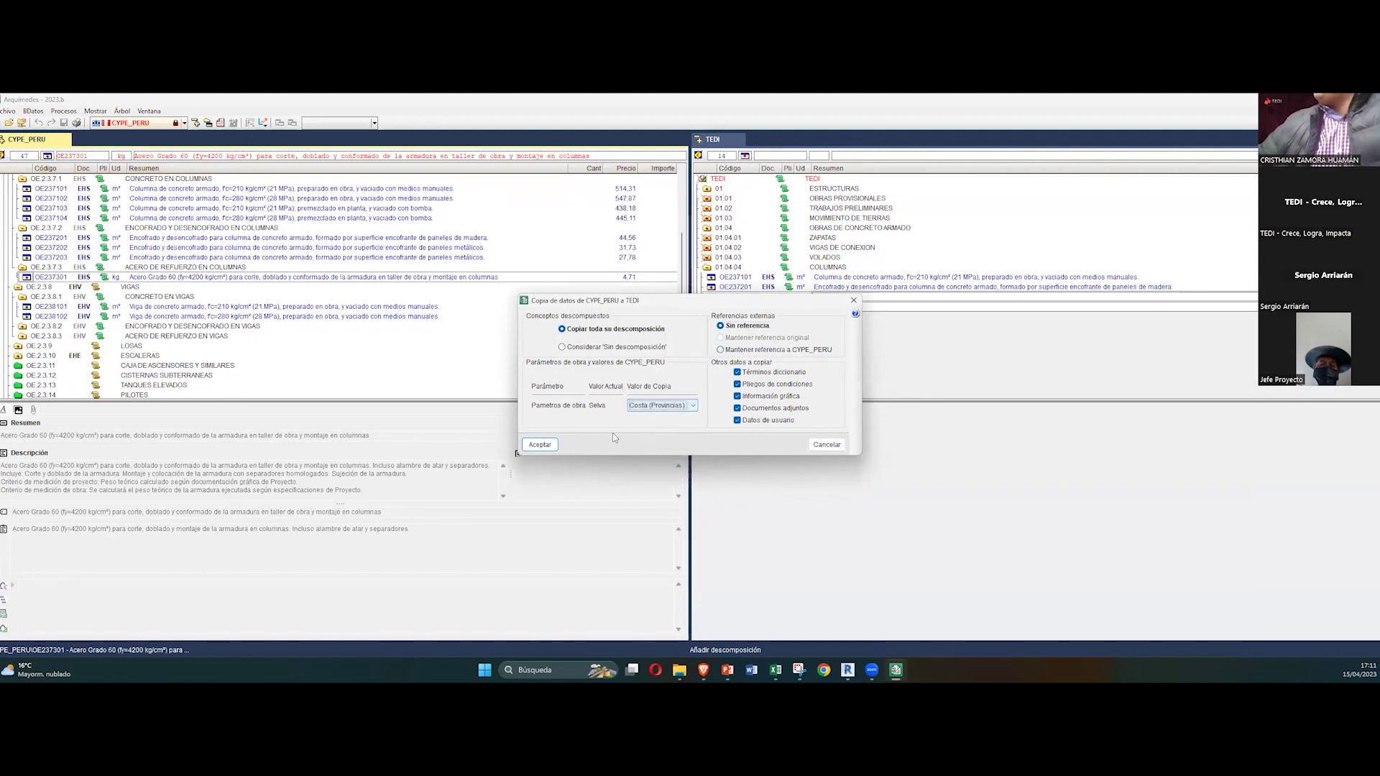
pyautogui.click(540, 444)
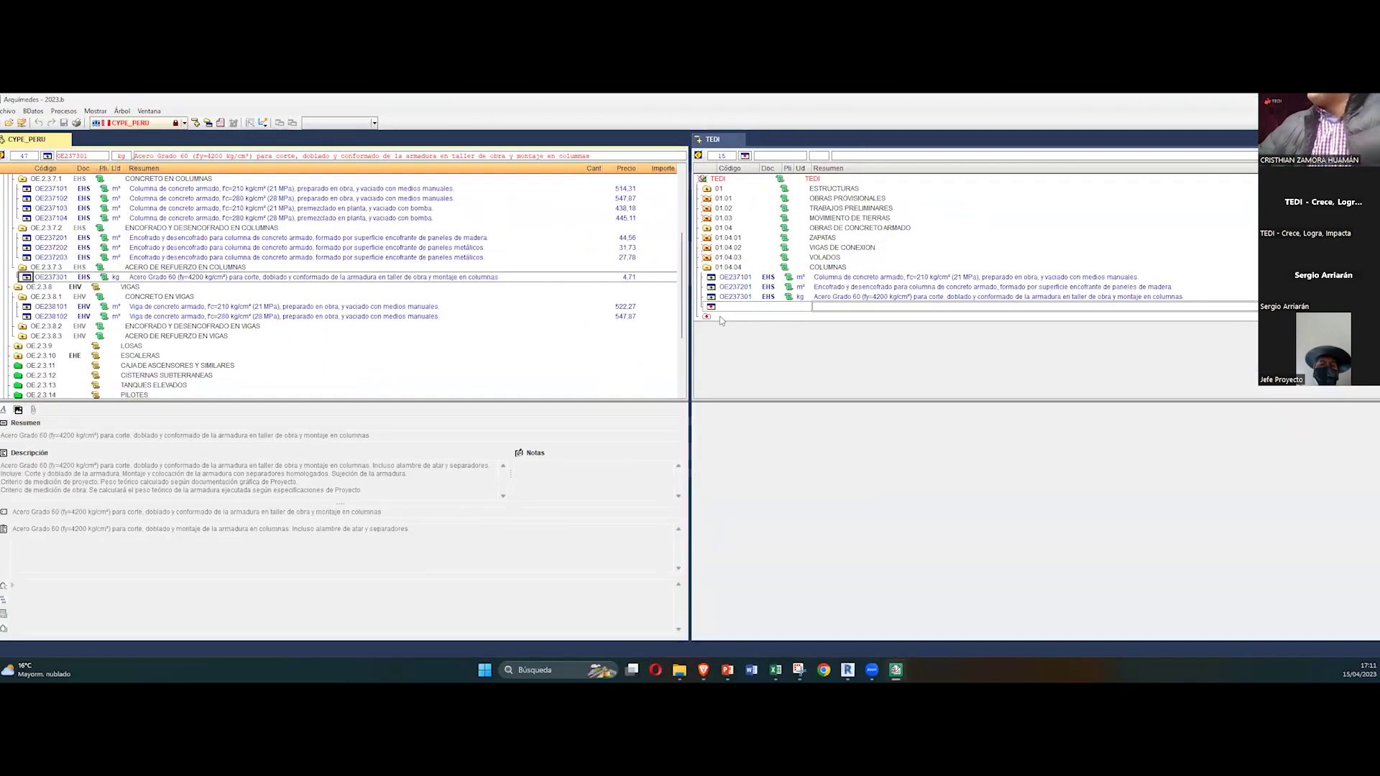
# Step: Create a new chapter after COLUMNAS in TEDI with code 01.04.05 and both summary and description VIGAS
pyautogui.click(717, 317)
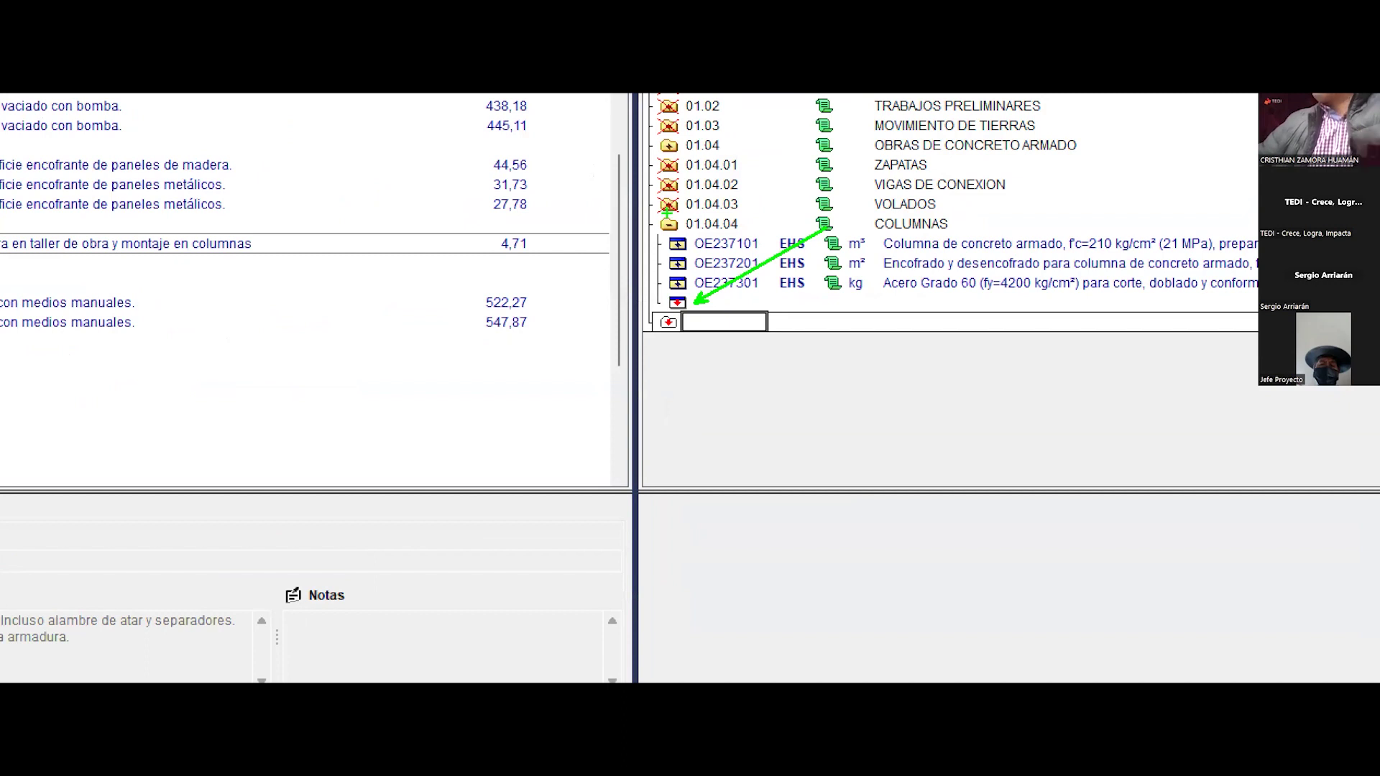
pyautogui.moveTo(660, 214); pyautogui.dragTo(752, 232)
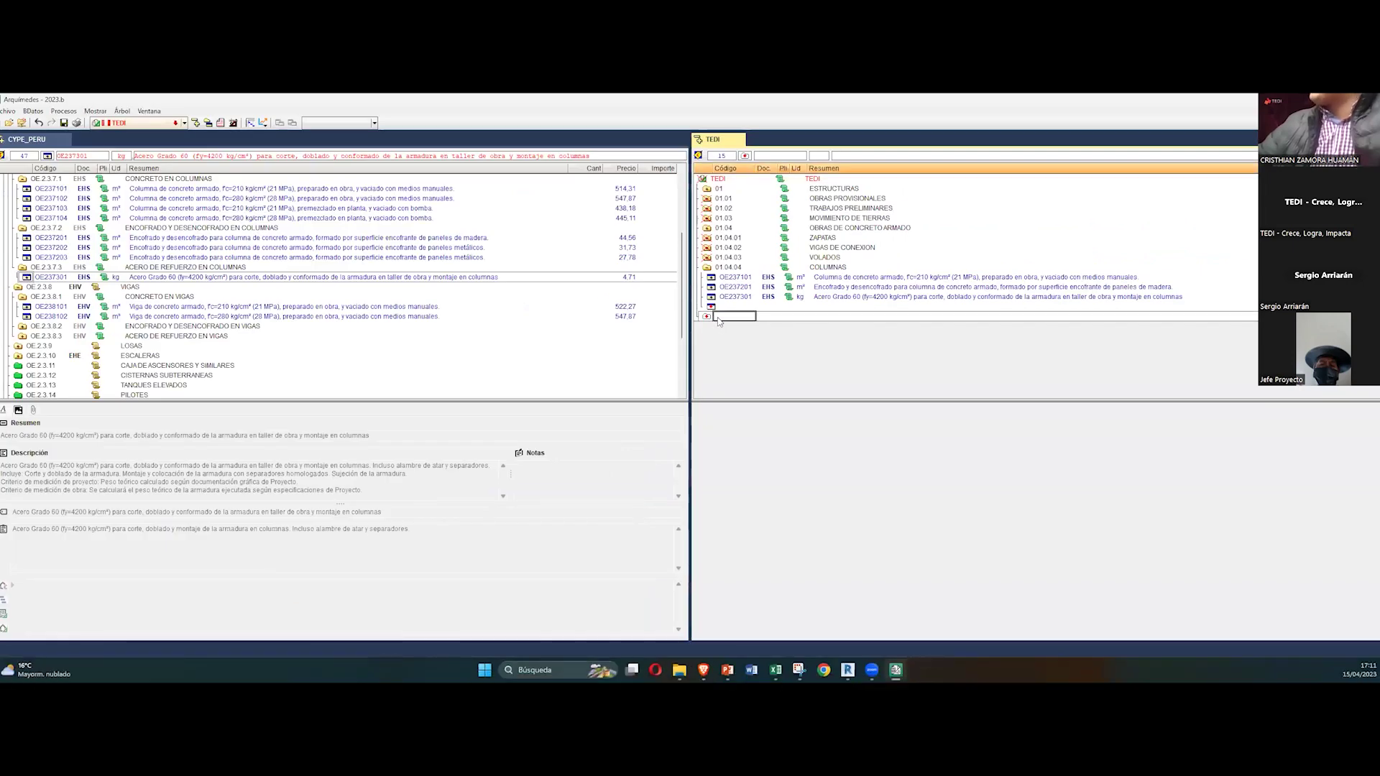
pyautogui.doubleClick(719, 317)
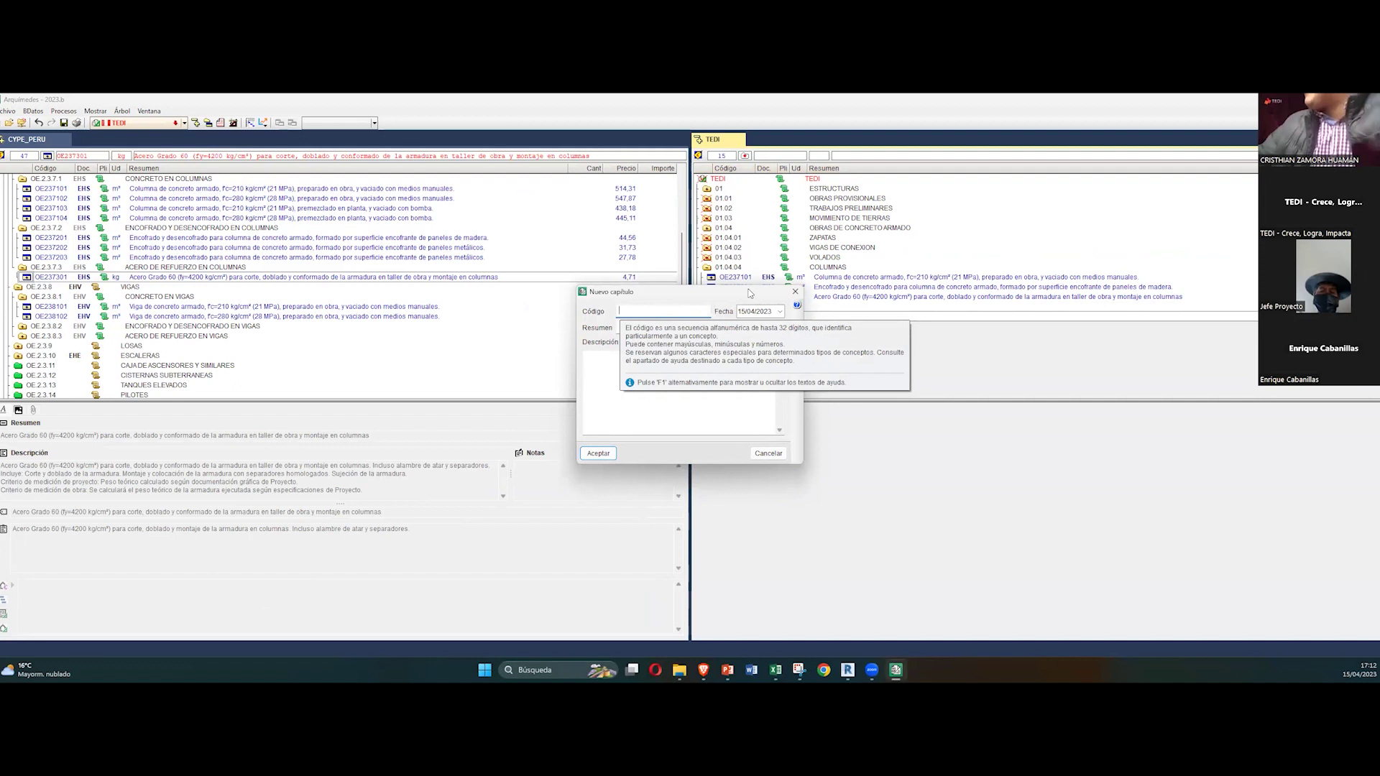
pyautogui.moveTo(750, 293); pyautogui.dragTo(779, 293)
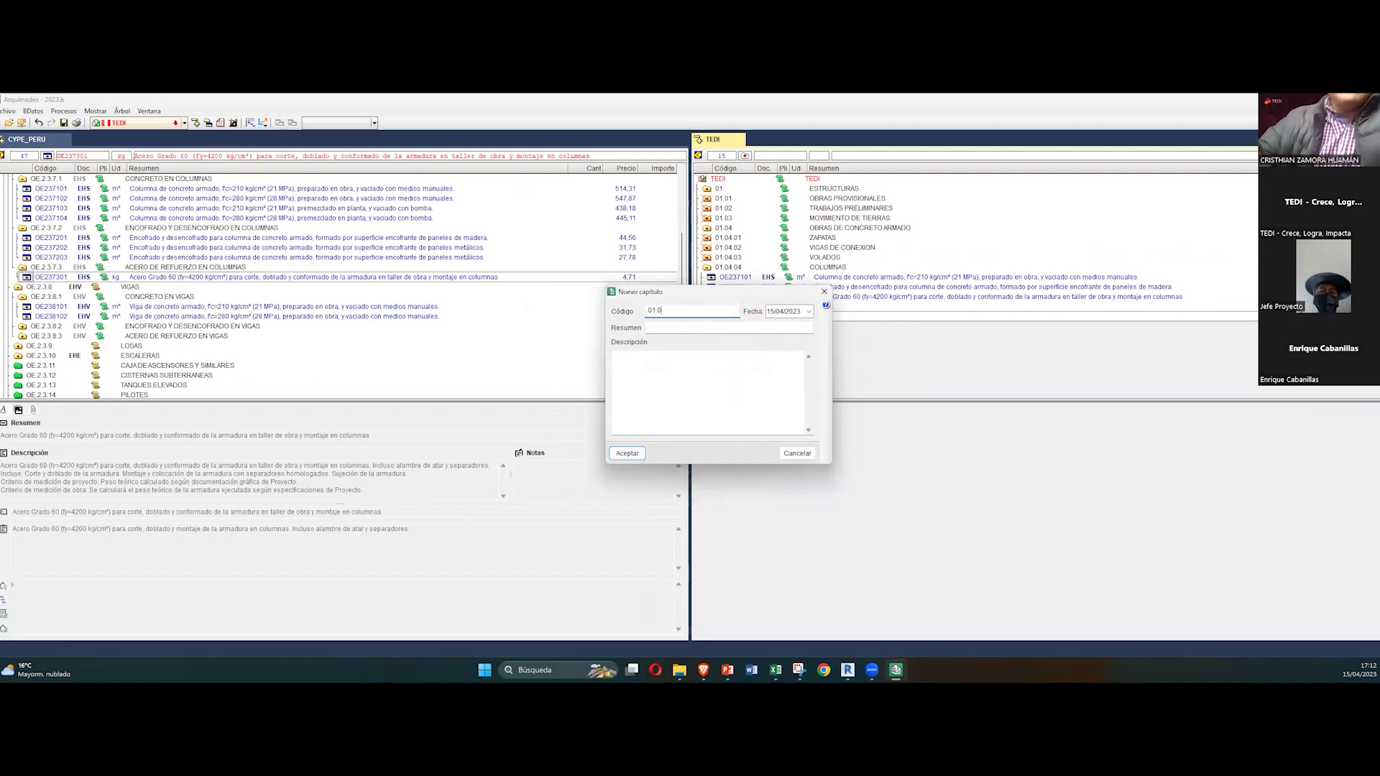
pyautogui.write('05')
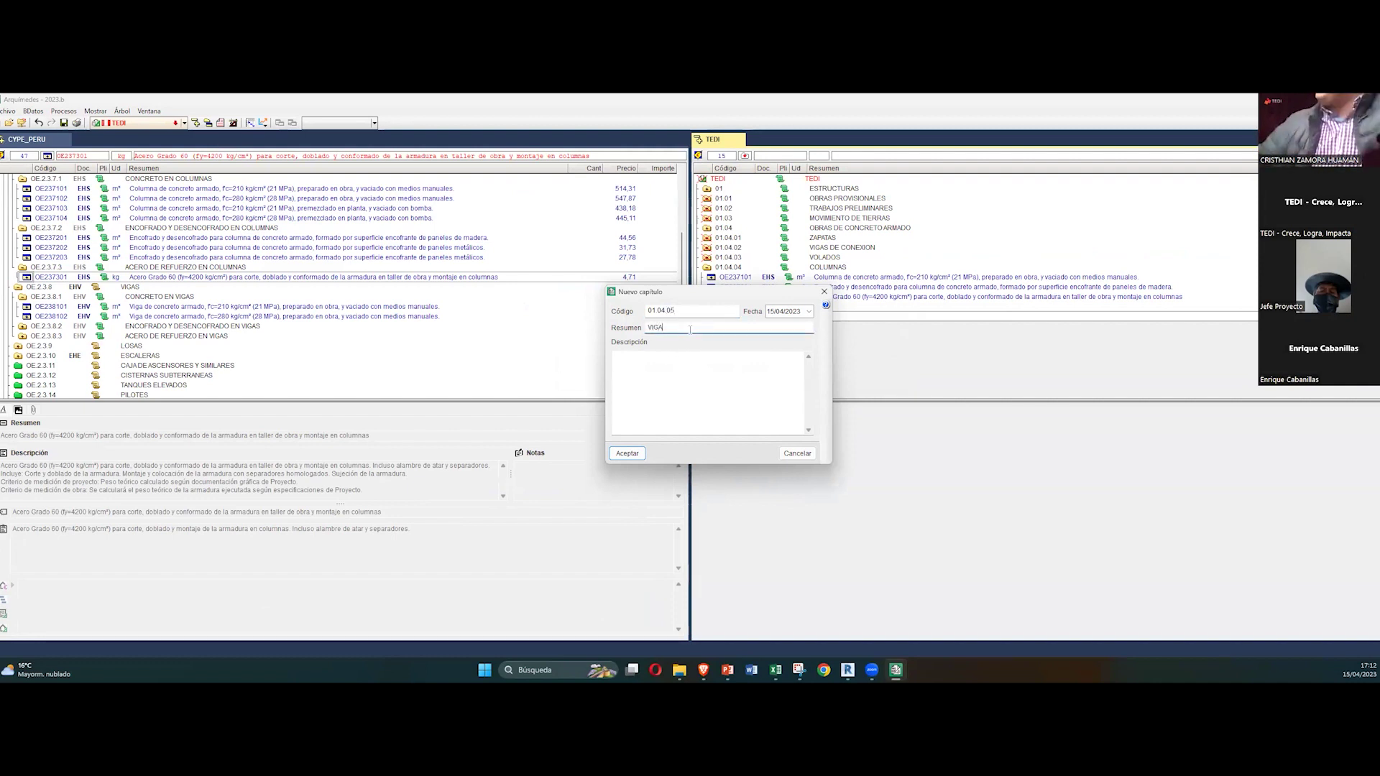
pyautogui.click(686, 367)
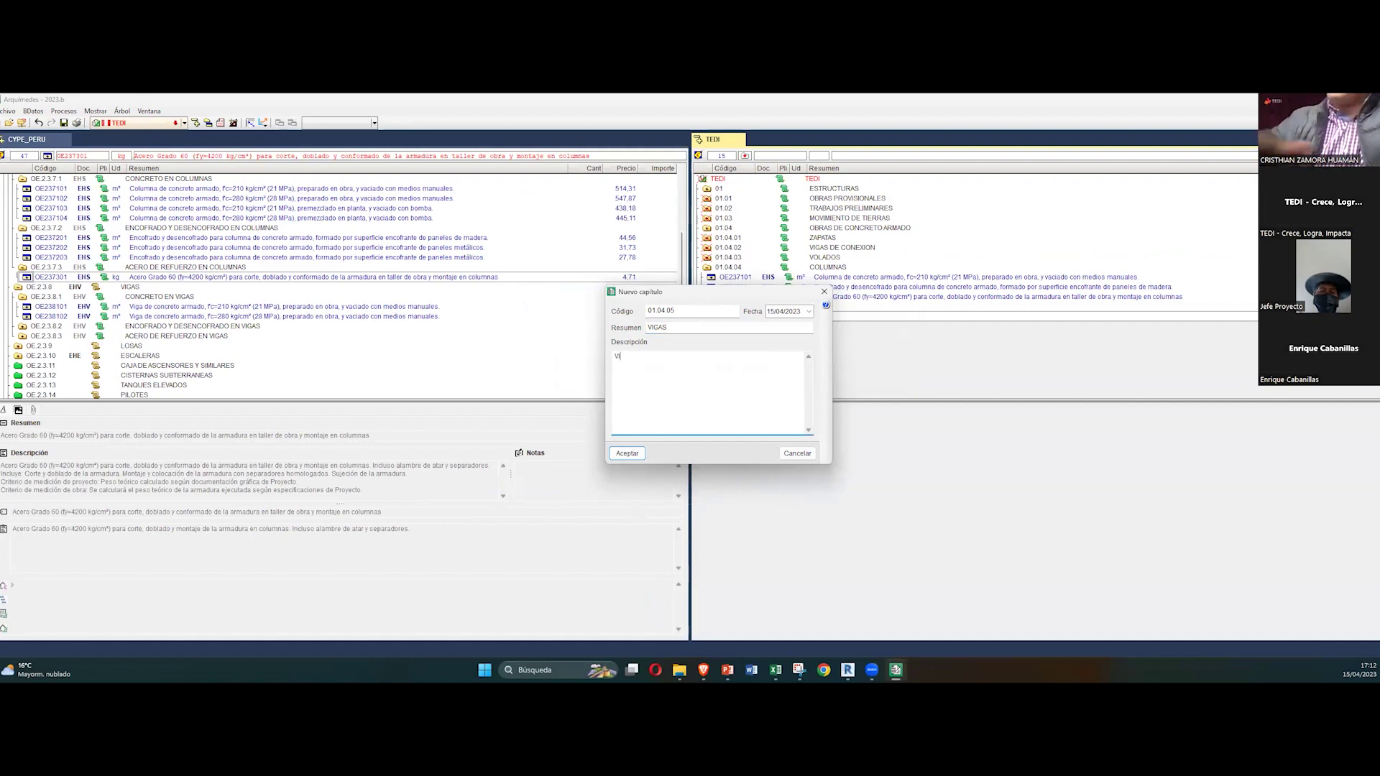
pyautogui.click(617, 453)
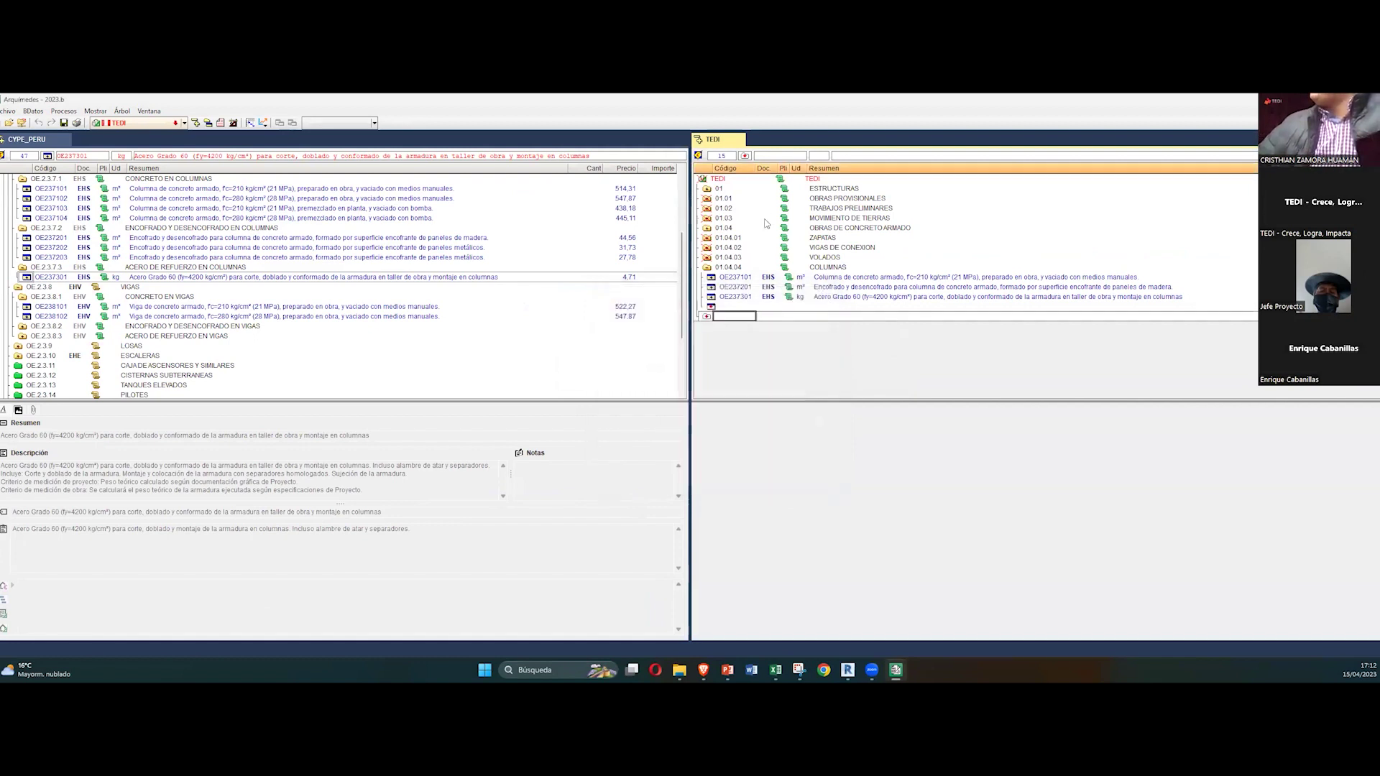
# Step: Expand TEDI's VIGAS chapter for new items, plus the beam formwork and beam reinforcing steel subchapters OE.2.3.8.2 and OE.2.3.8.3 in CYPE_PERU
pyautogui.click(708, 317)
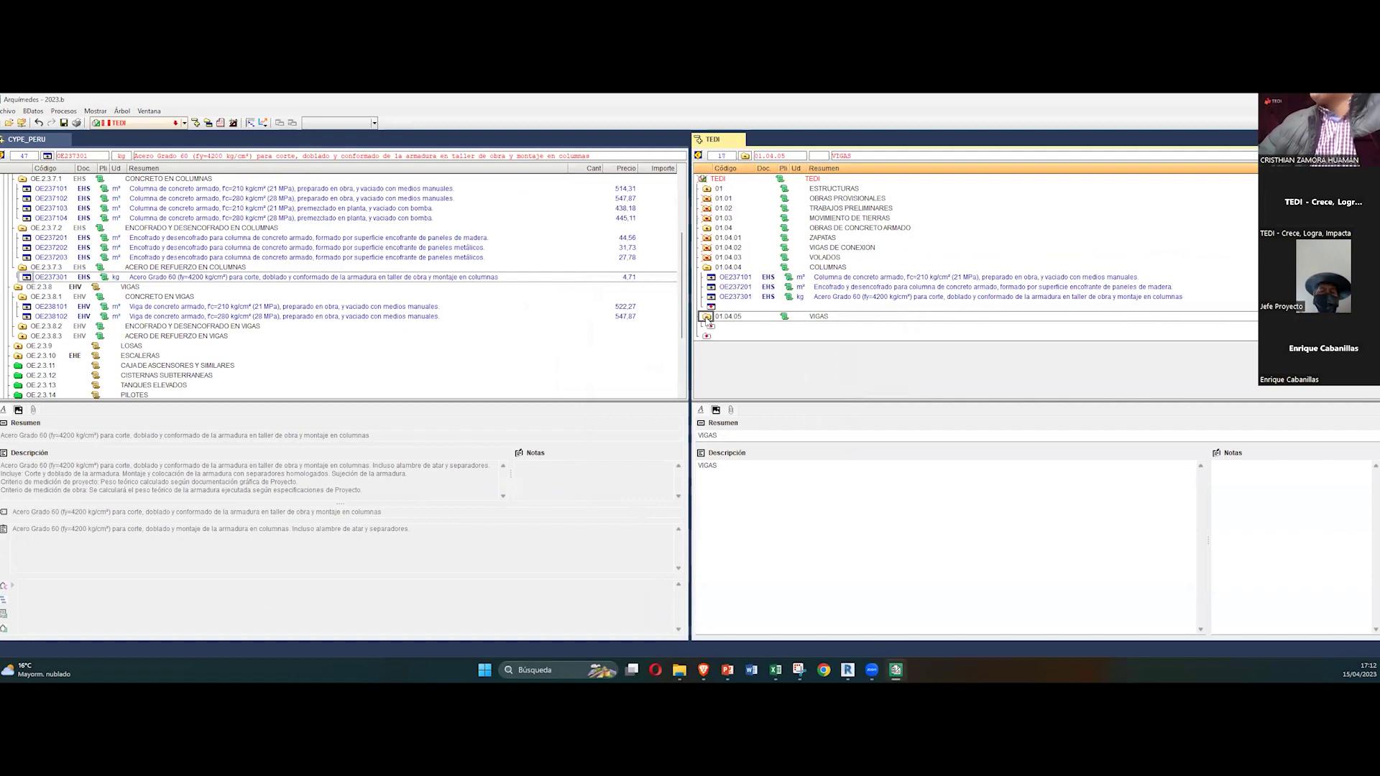
pyautogui.click(728, 327)
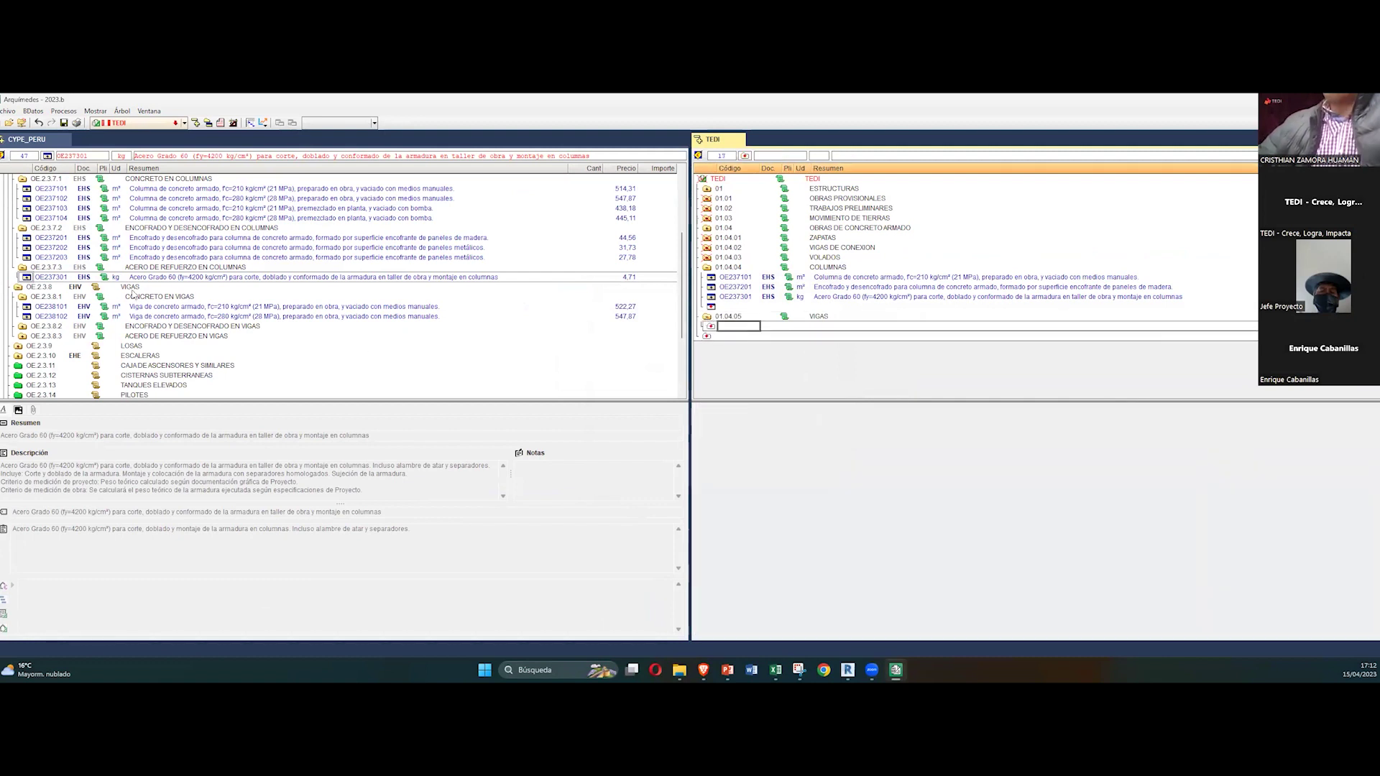
pyautogui.scroll(-3, 133, 292)
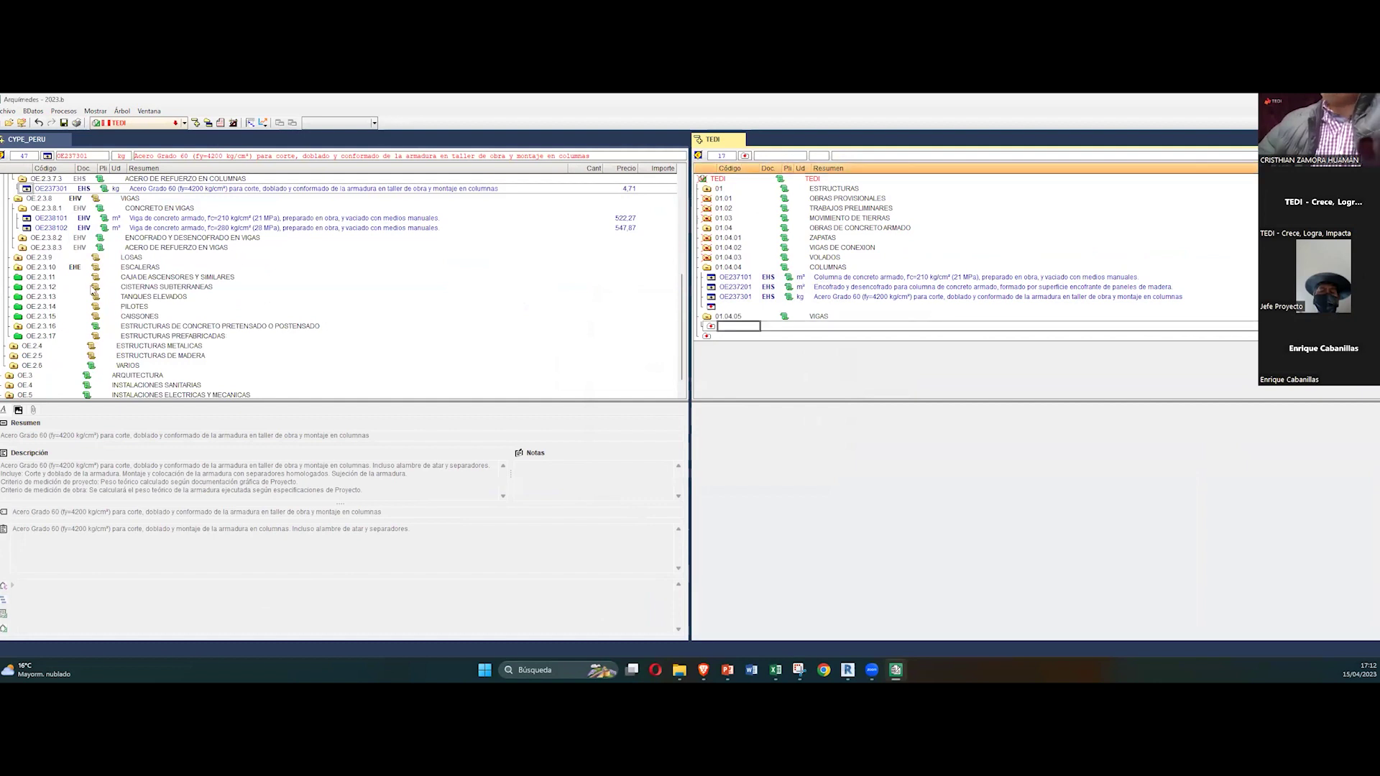
pyautogui.scroll(2, 84, 270)
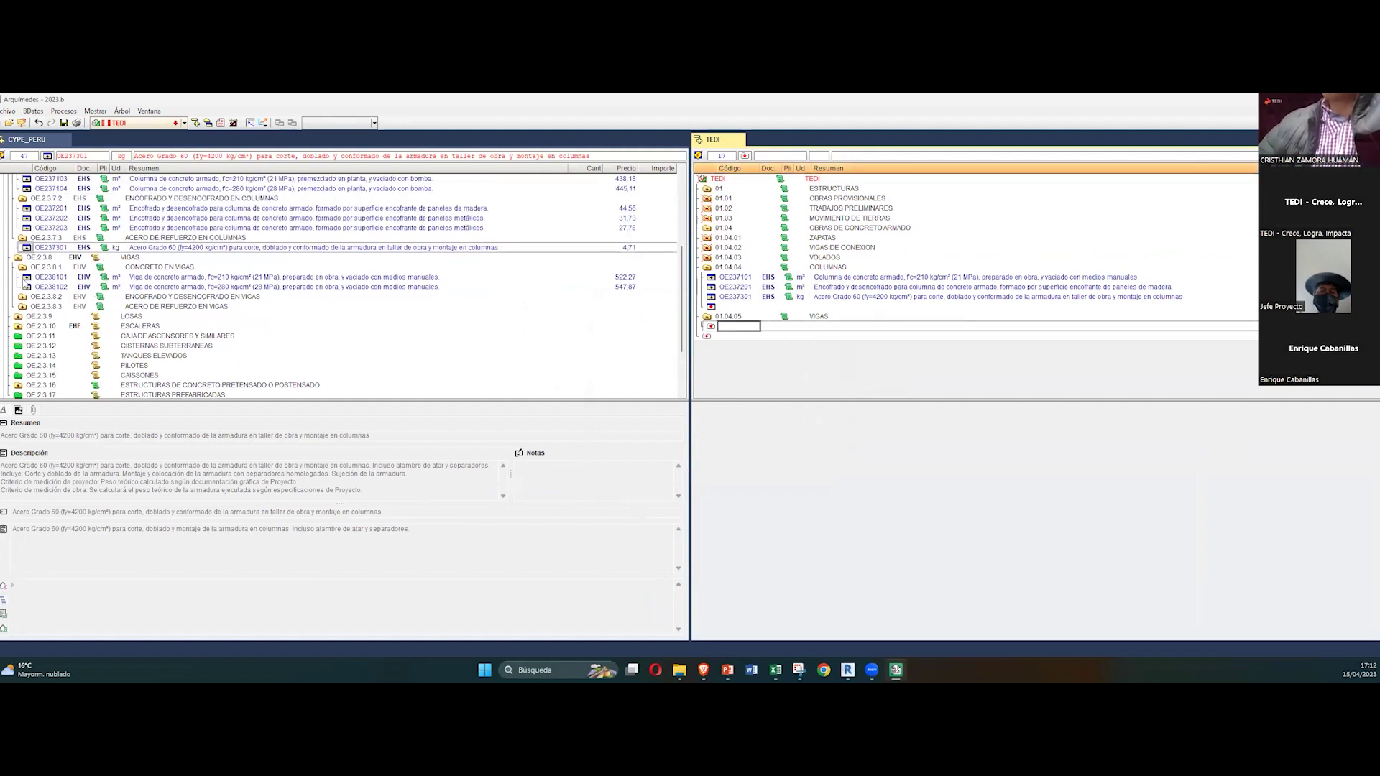
pyautogui.click(24, 298)
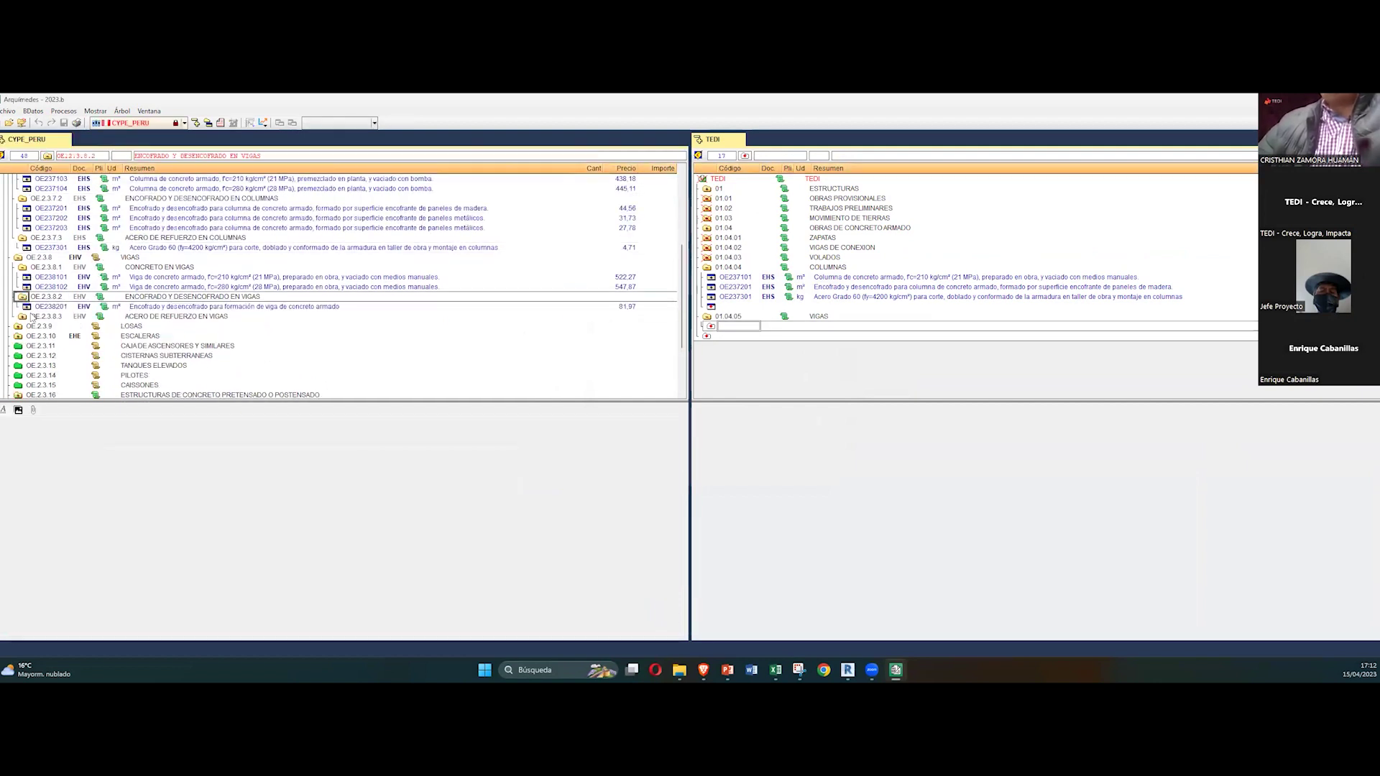
pyautogui.click(24, 317)
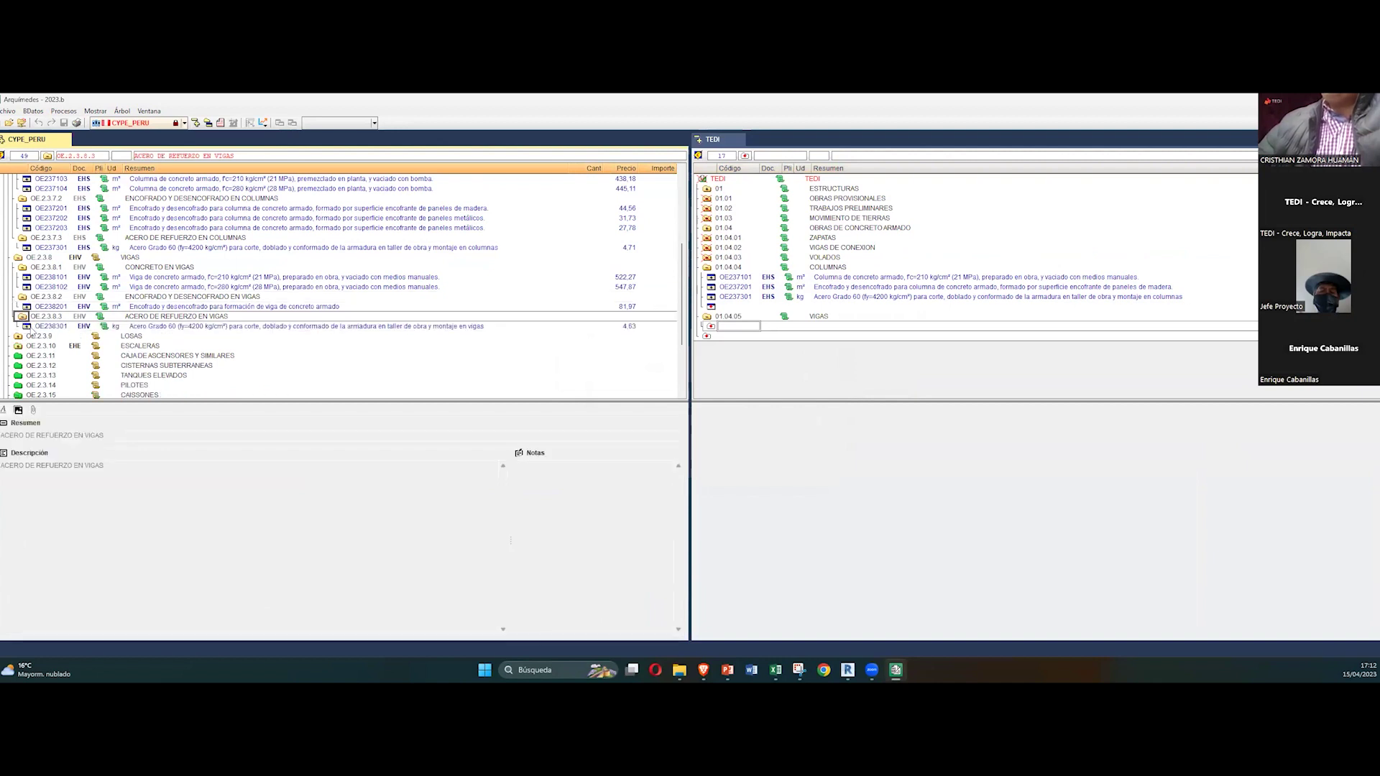
# Step: Copy the 210 kg/cm² beam concrete item OE238101 from CYPE_PERU into TEDI's VIGAS chapter without reference, using Costa (Provincias) as the copy value
pyautogui.click(53, 277)
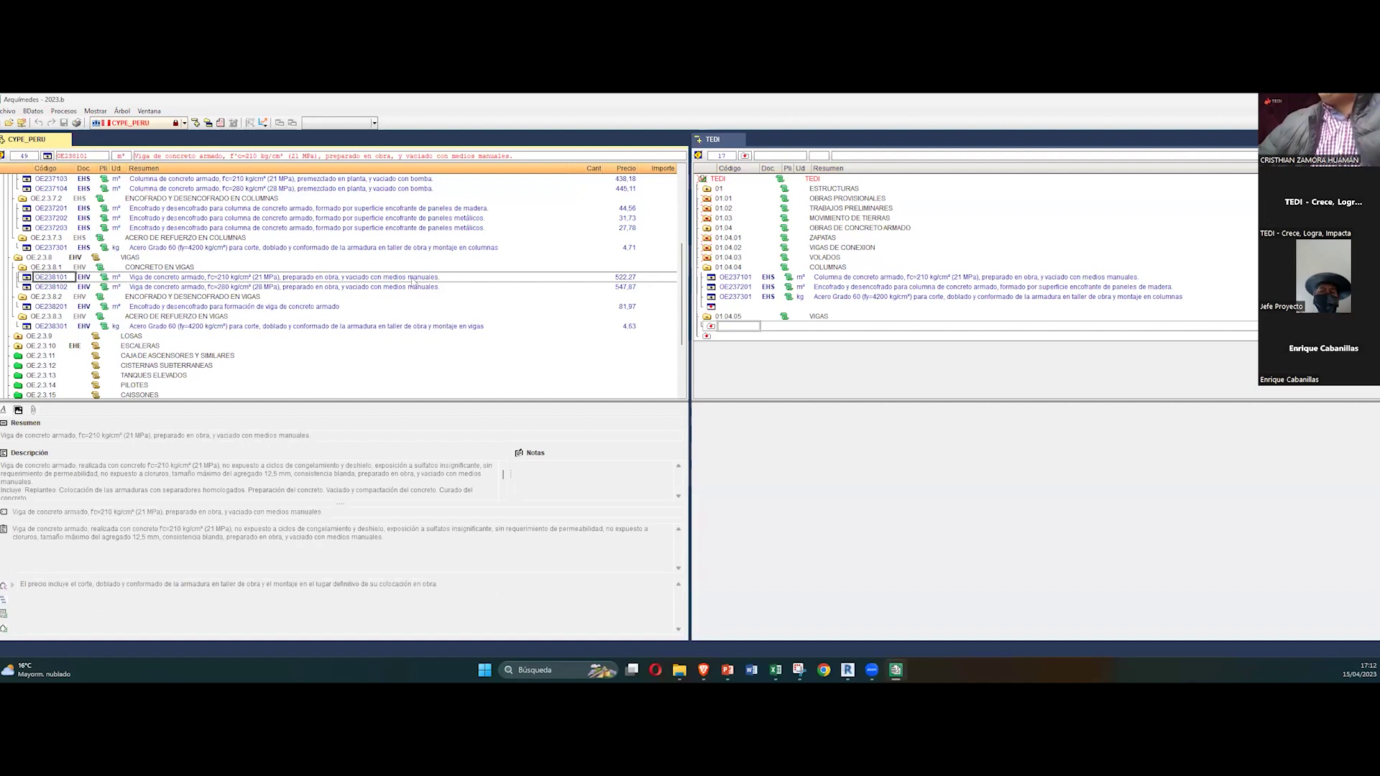
pyautogui.doubleClick(233, 288)
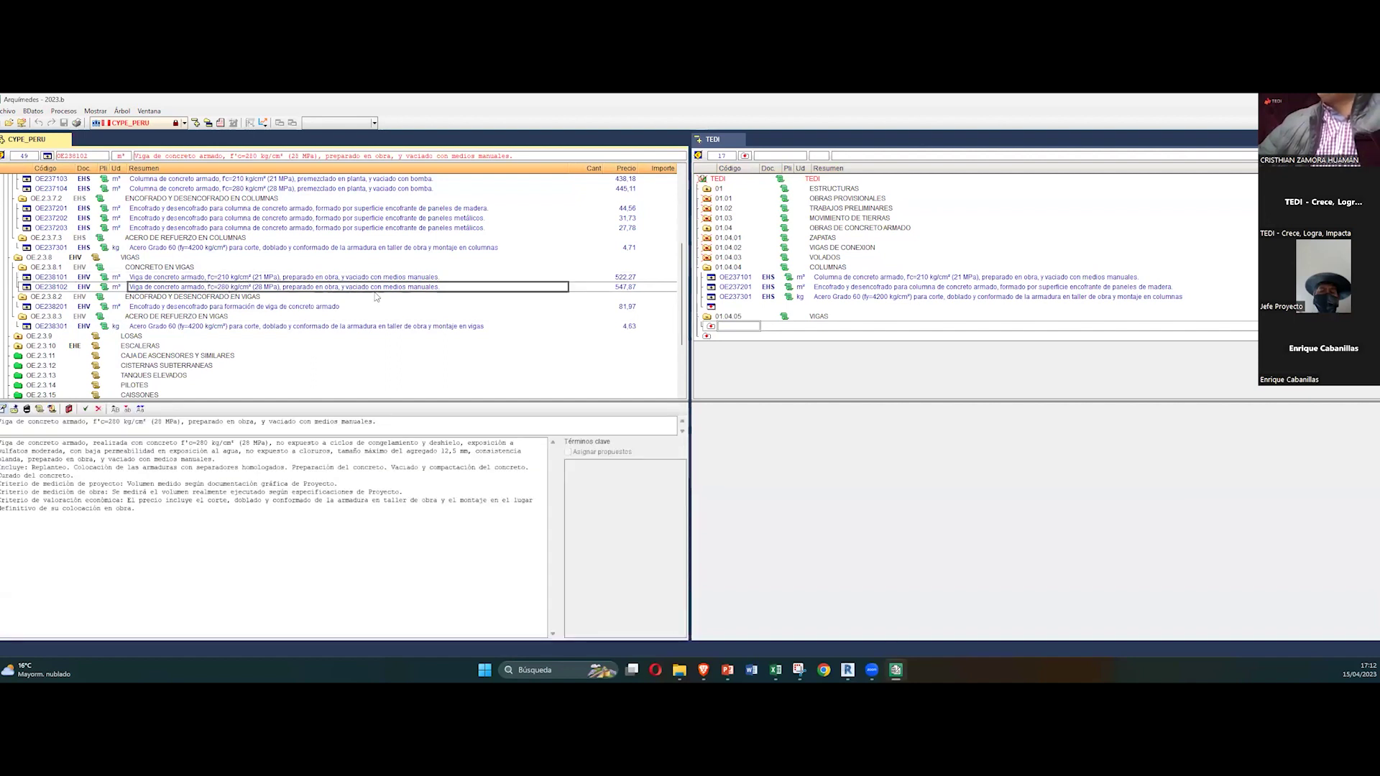
pyautogui.click(216, 278)
pyautogui.click(30, 280)
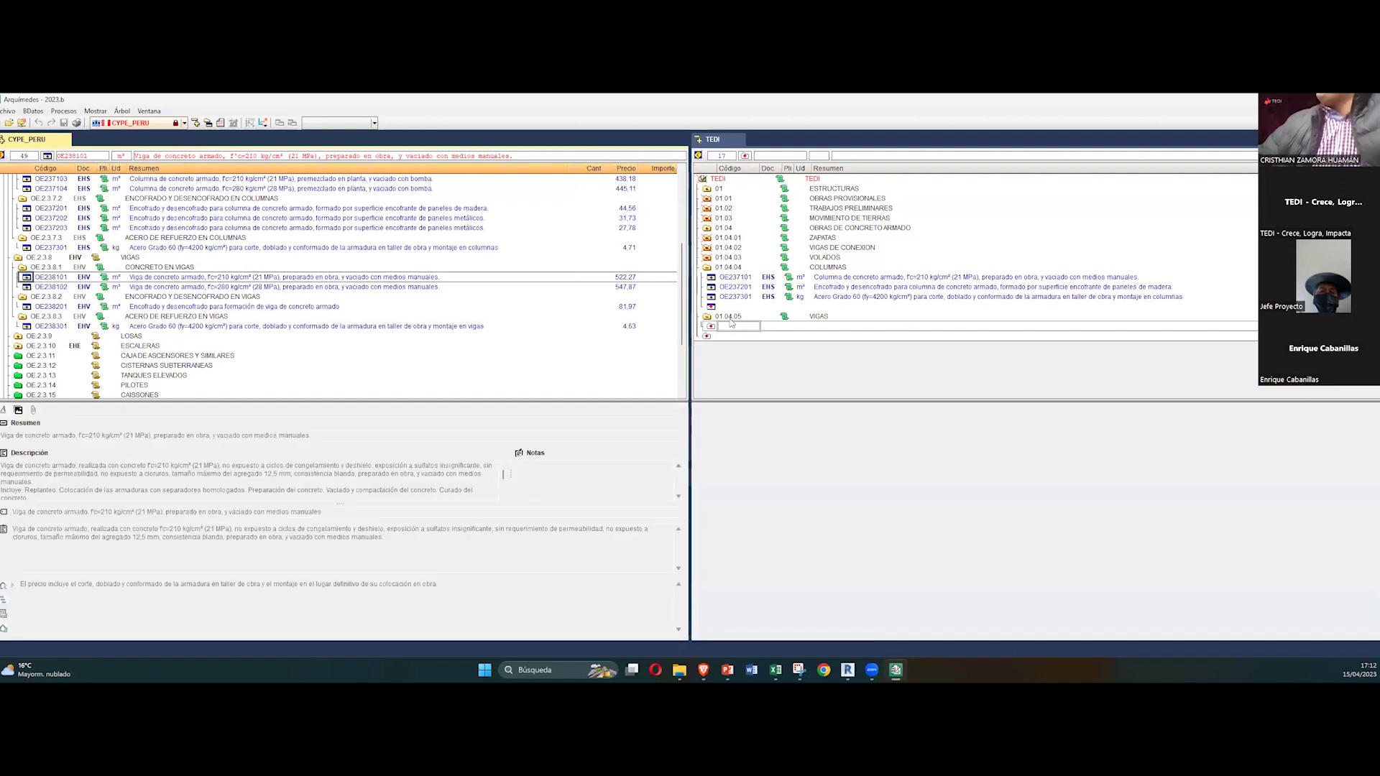
pyautogui.moveTo(71, 281); pyautogui.dragTo(726, 324)
pyautogui.click(739, 329)
pyautogui.click(663, 405)
pyautogui.click(651, 429)
pyautogui.click(540, 445)
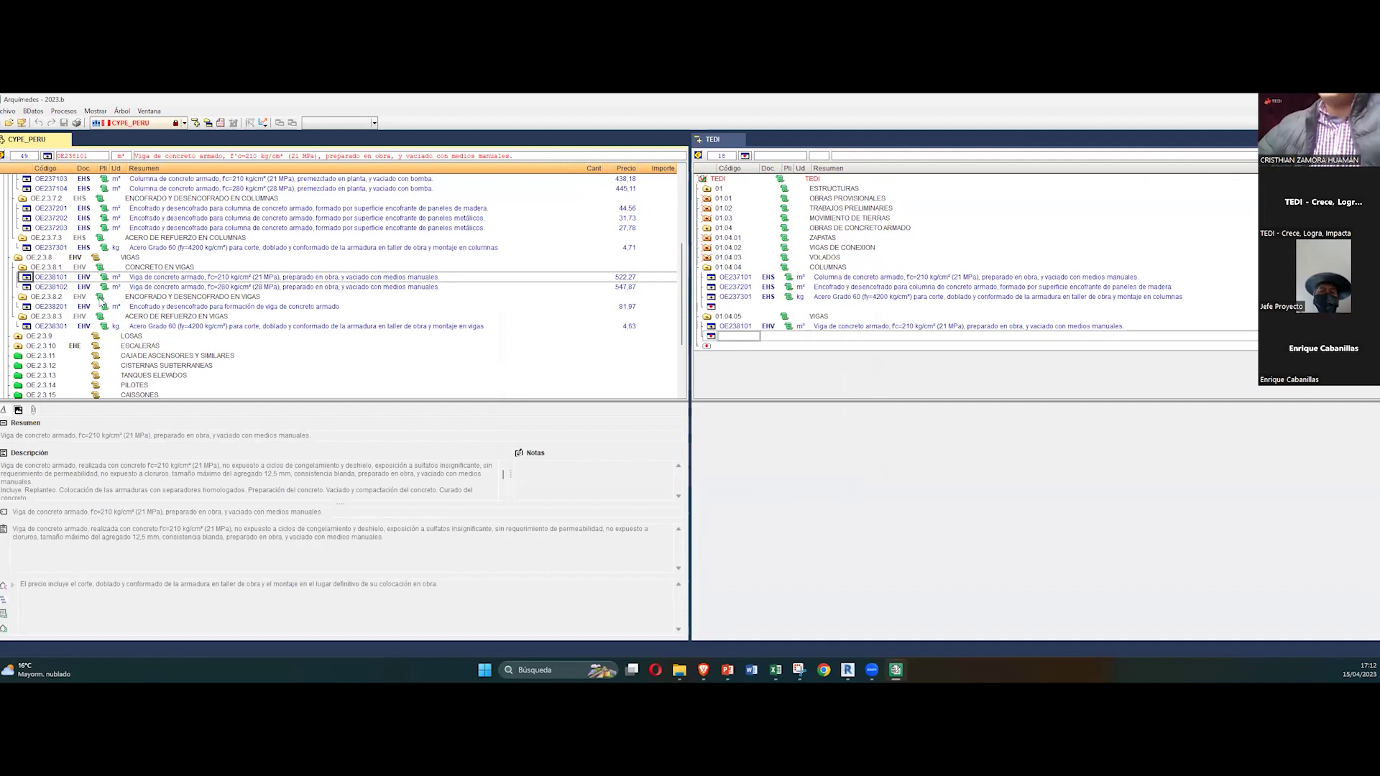
# Step: Copy beam formwork item OE238201 from CYPE_PERU into TEDI's VIGAS chapter without reference, using the Costa (Provincias) value
pyautogui.click(39, 307)
pyautogui.moveTo(32, 308); pyautogui.dragTo(711, 338)
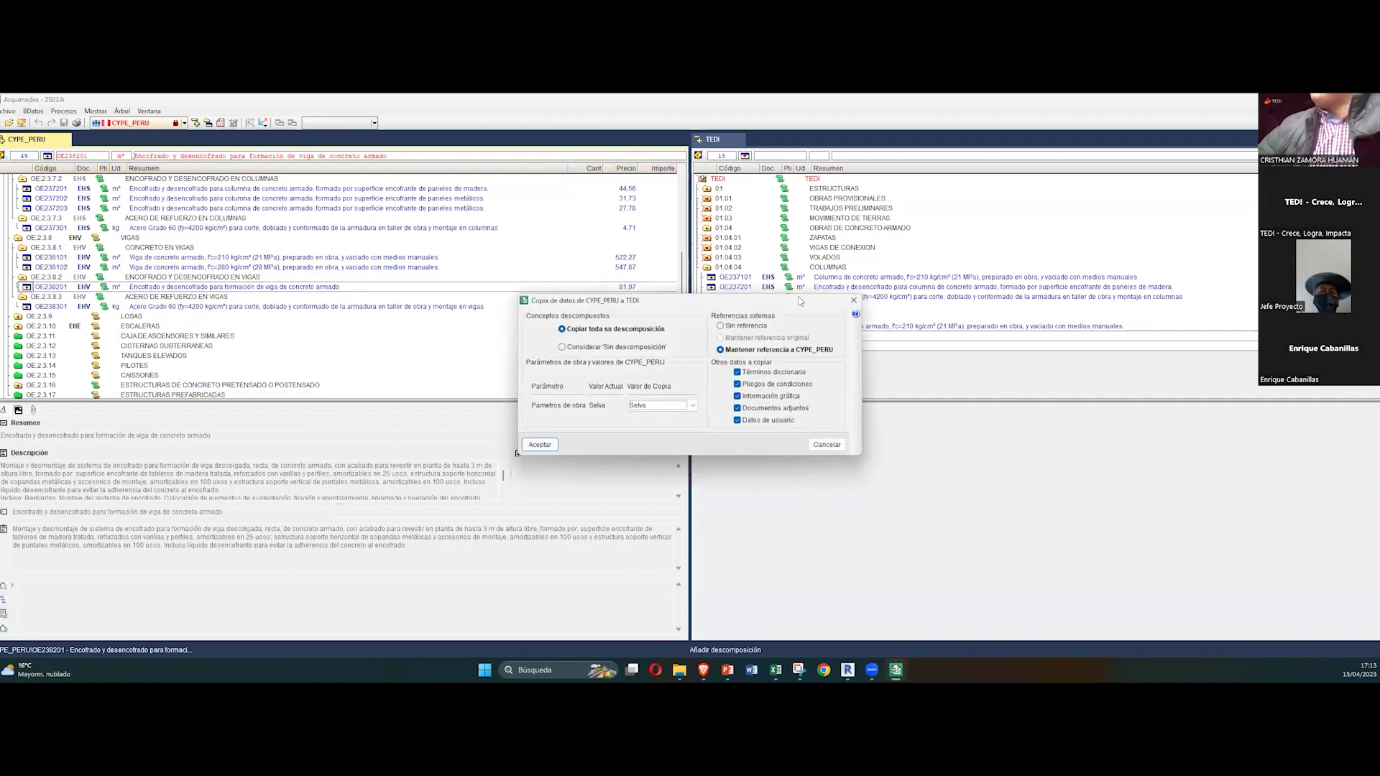
pyautogui.click(740, 327)
pyautogui.click(662, 405)
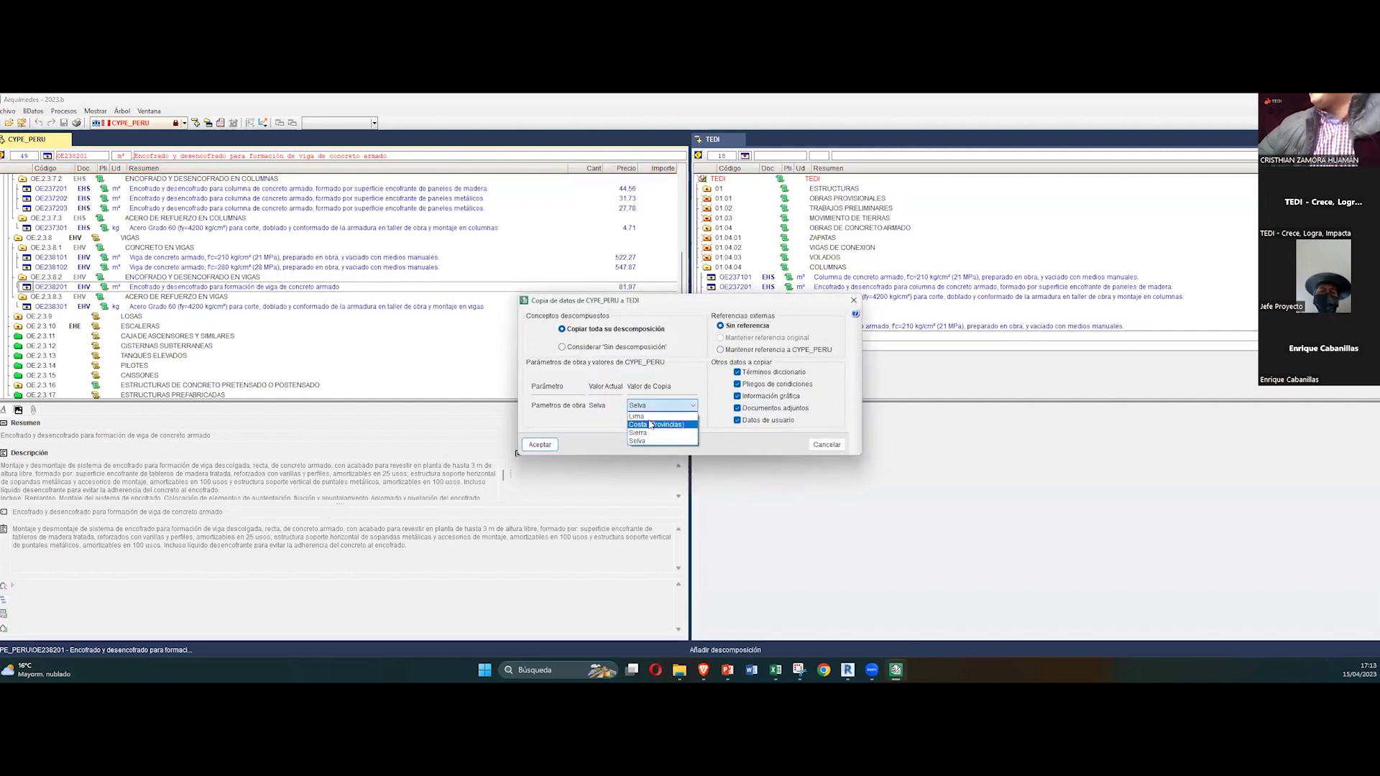
pyautogui.click(650, 435)
pyautogui.click(539, 445)
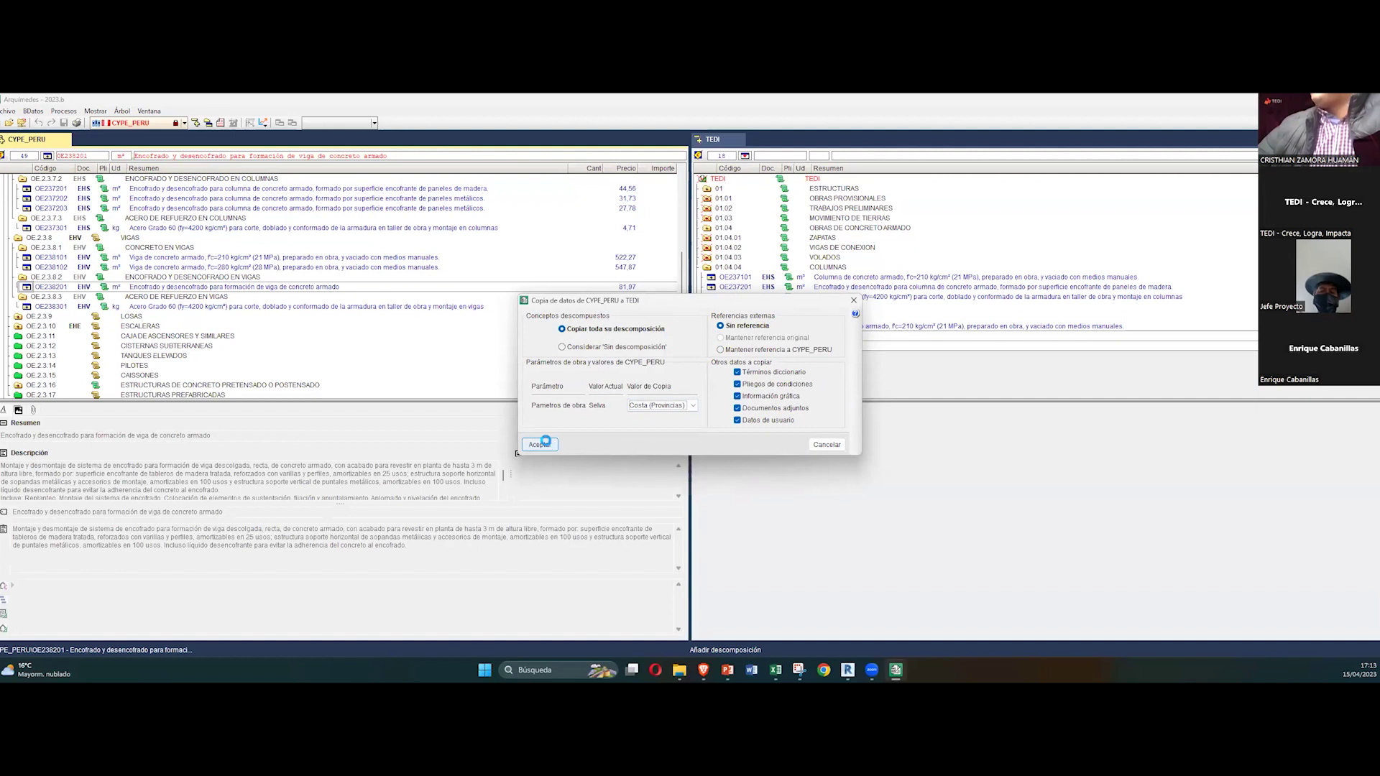
# Step: Copy beam reinforcing steel item OE238301 from CYPE_PERU into TEDI's VIGAS chapter without reference, with Costa (Provincias) as the copy value
pyautogui.click(41, 305)
pyautogui.moveTo(45, 307); pyautogui.dragTo(722, 346)
pyautogui.click(720, 326)
pyautogui.click(659, 406)
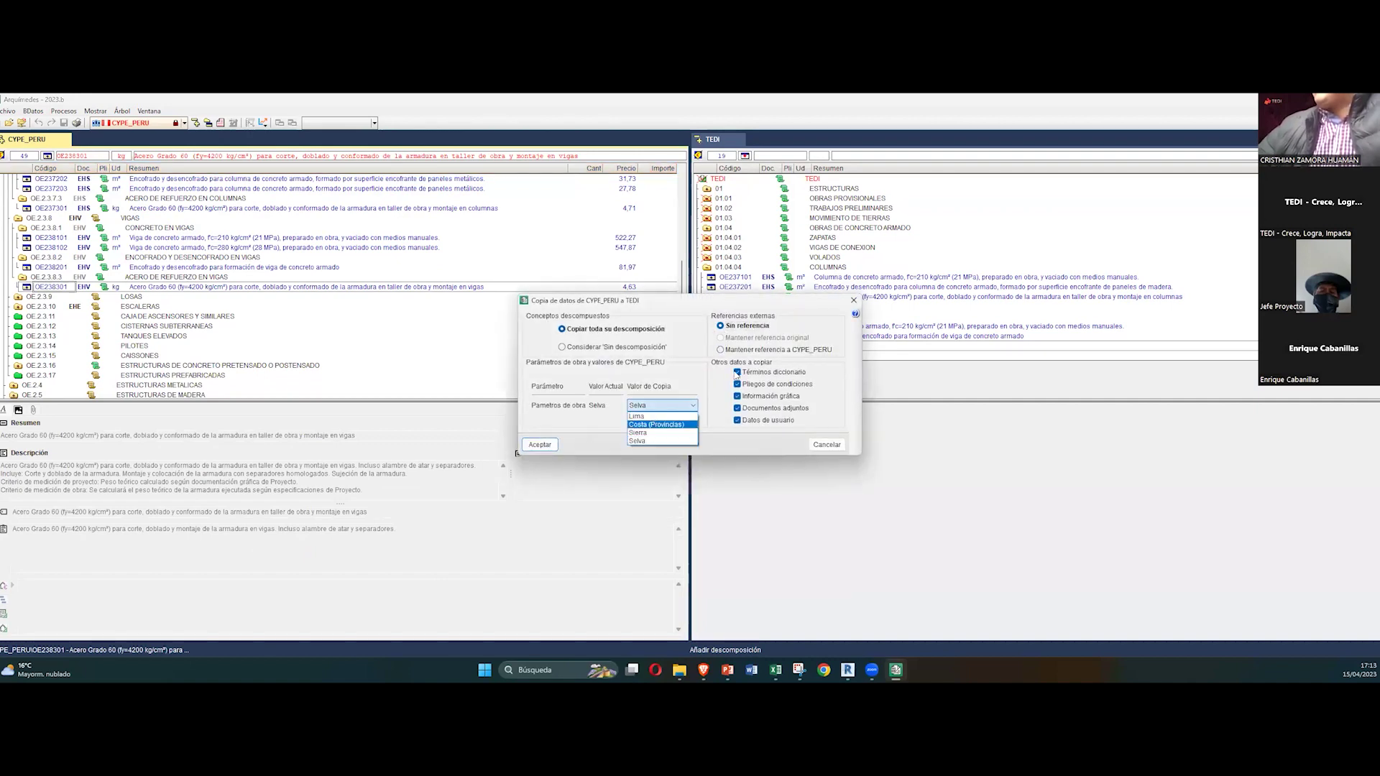
pyautogui.click(651, 425)
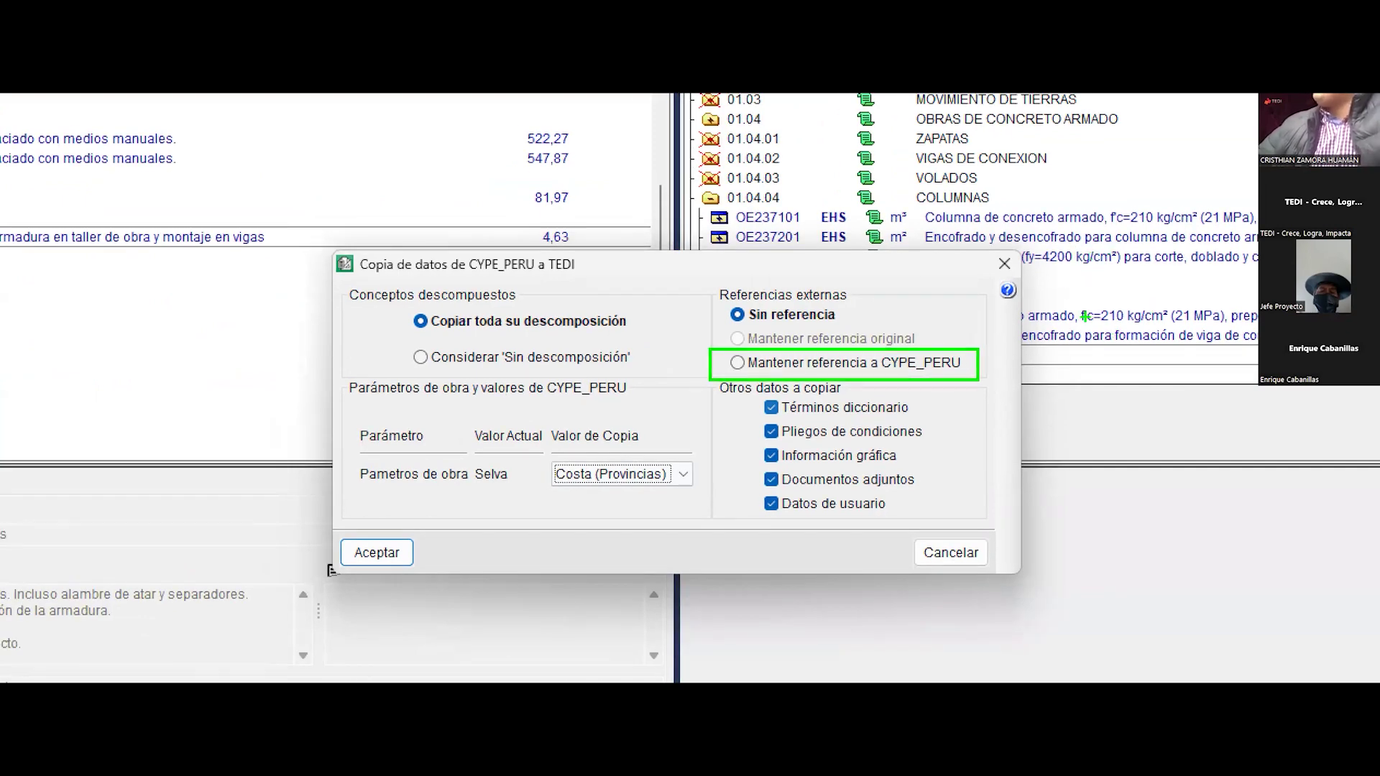
pyautogui.moveTo(1074, 314); pyautogui.dragTo(1127, 271)
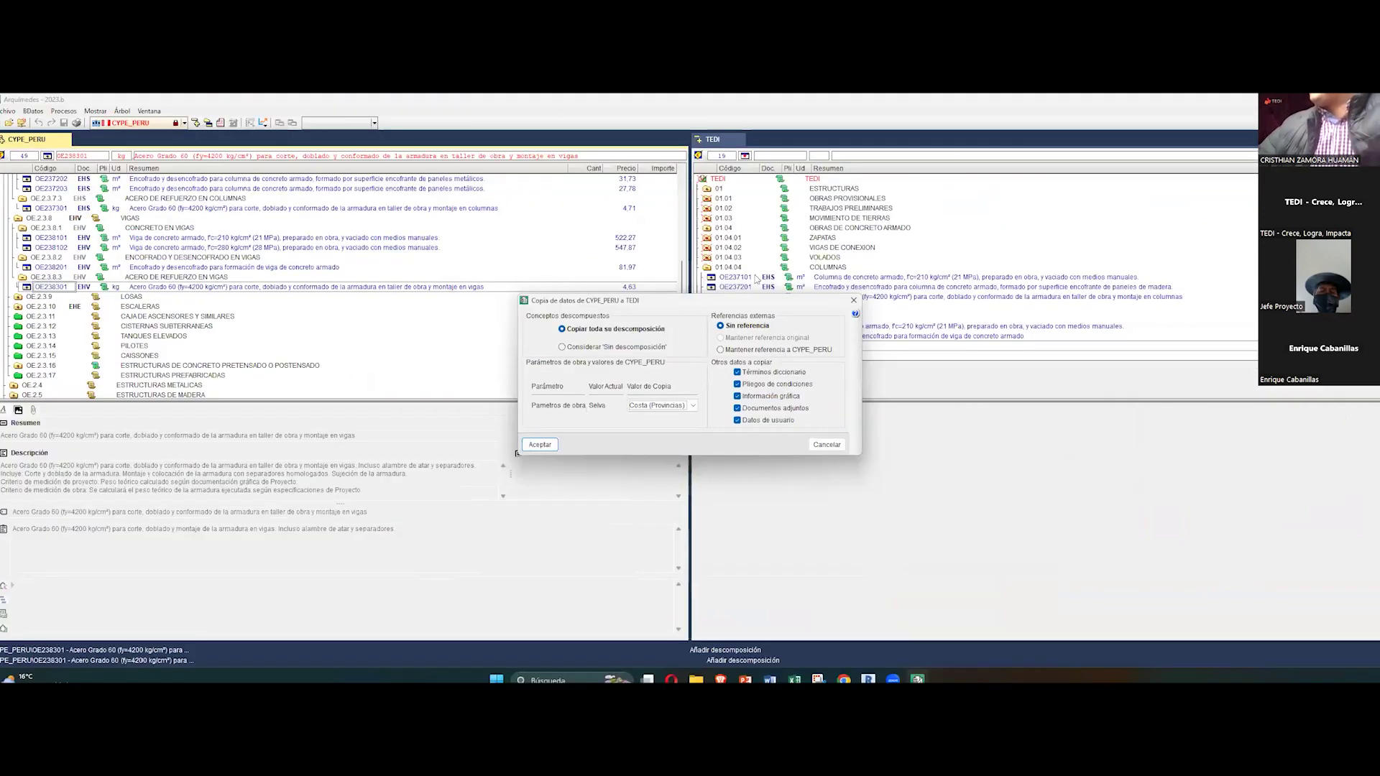
pyautogui.press('Return')
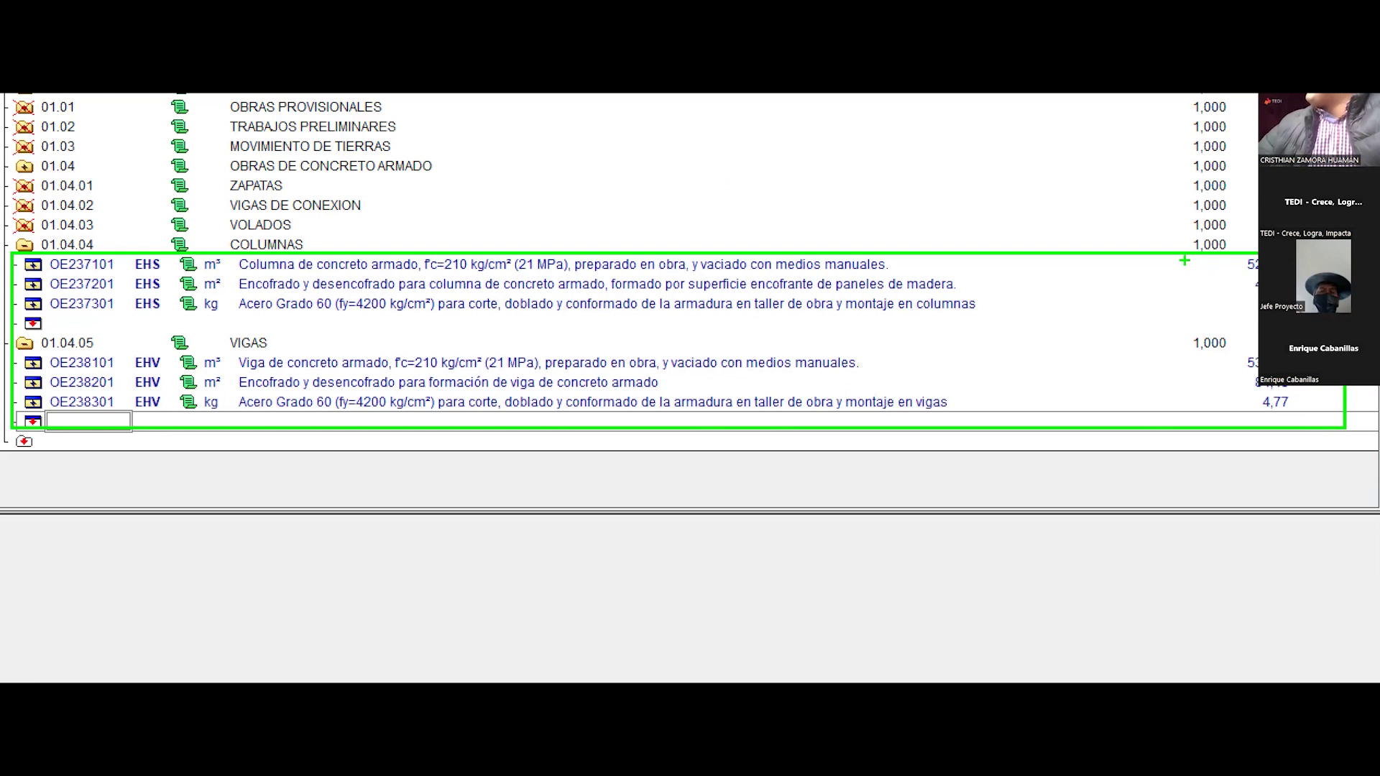
# Step: Switch to the Excel budget sheet to review the Metrado quantities, and return to Arquimedes
pyautogui.moveTo(1184, 253)
pyautogui.mouseDown()
pyautogui.moveTo(1233, 341)
pyautogui.moveTo(1205, 393)
pyautogui.moveTo(1248, 425)
pyautogui.mouseUp()
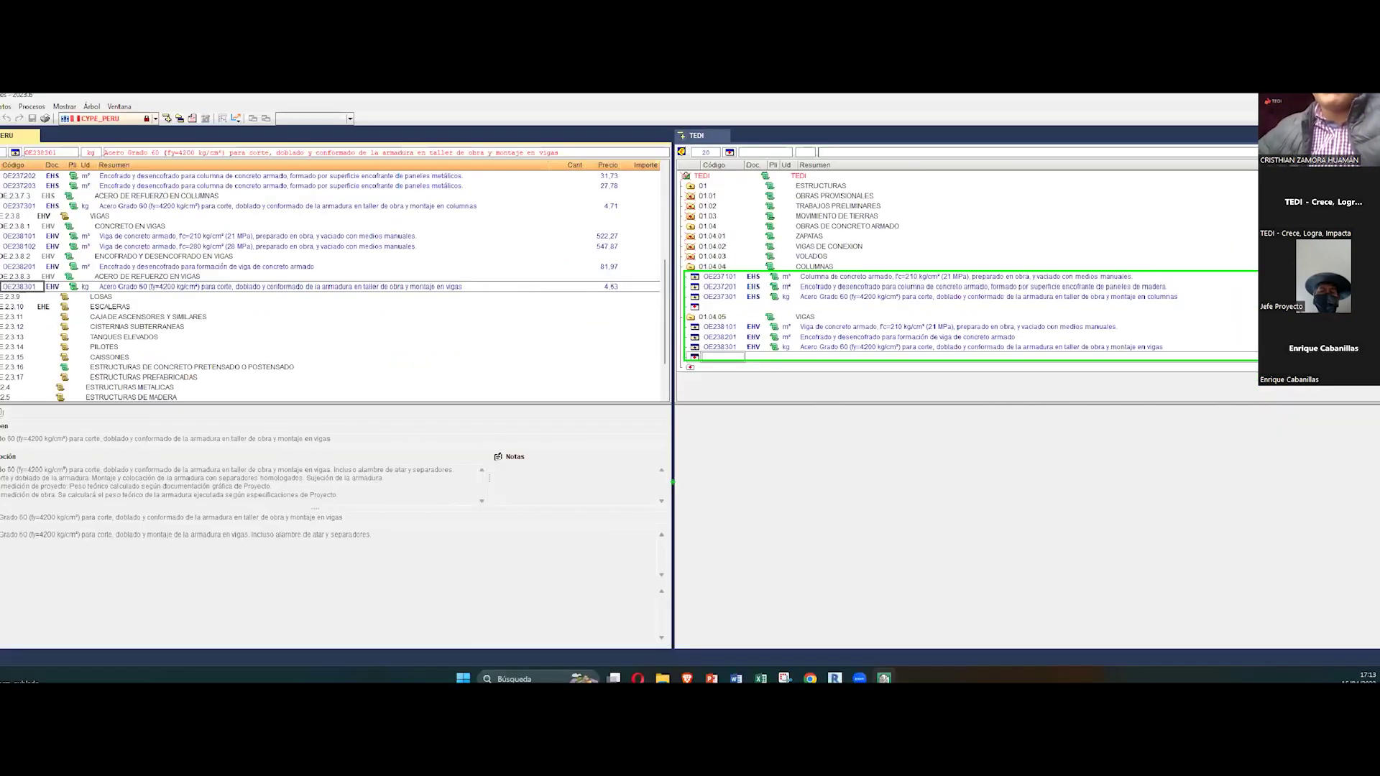
pyautogui.hotkey('alt', 'Tab')
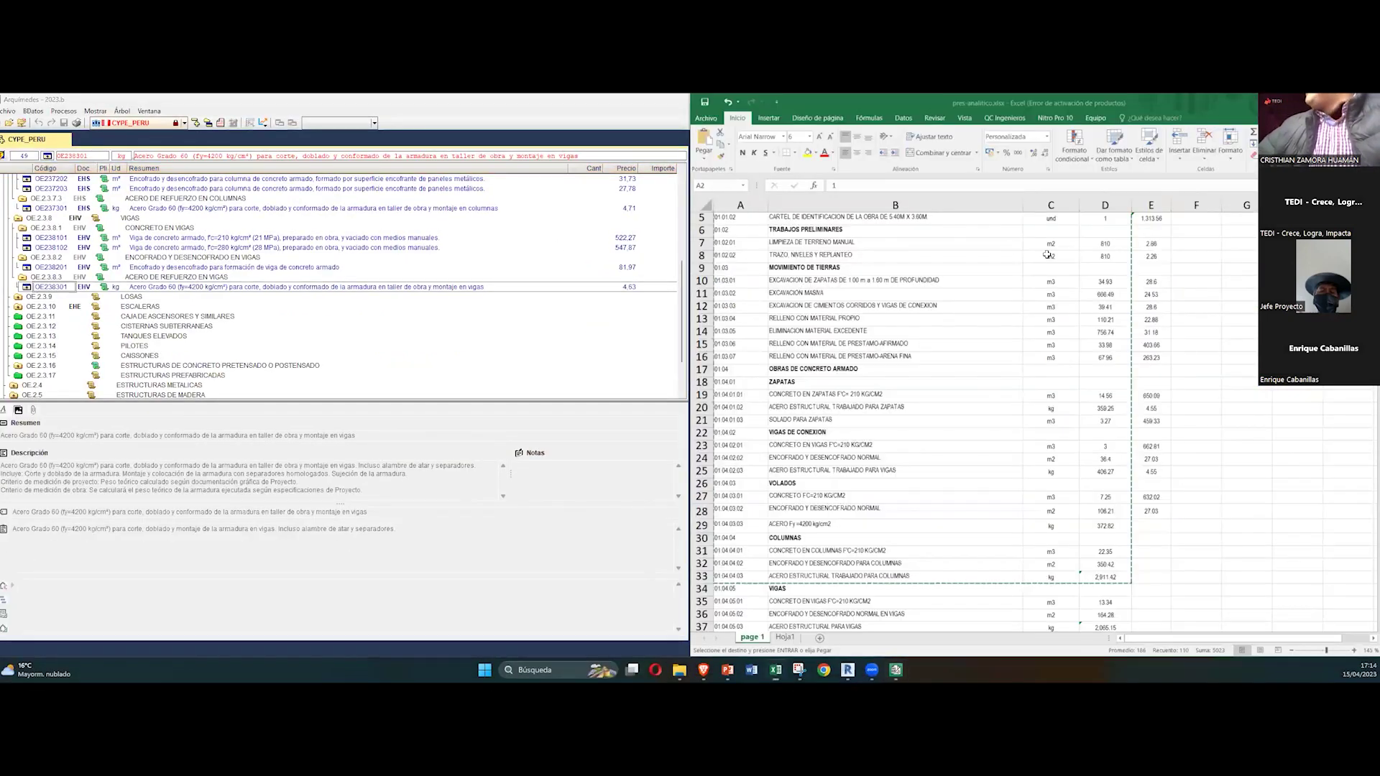
pyautogui.click(1105, 243)
pyautogui.scroll(2, 1105, 288)
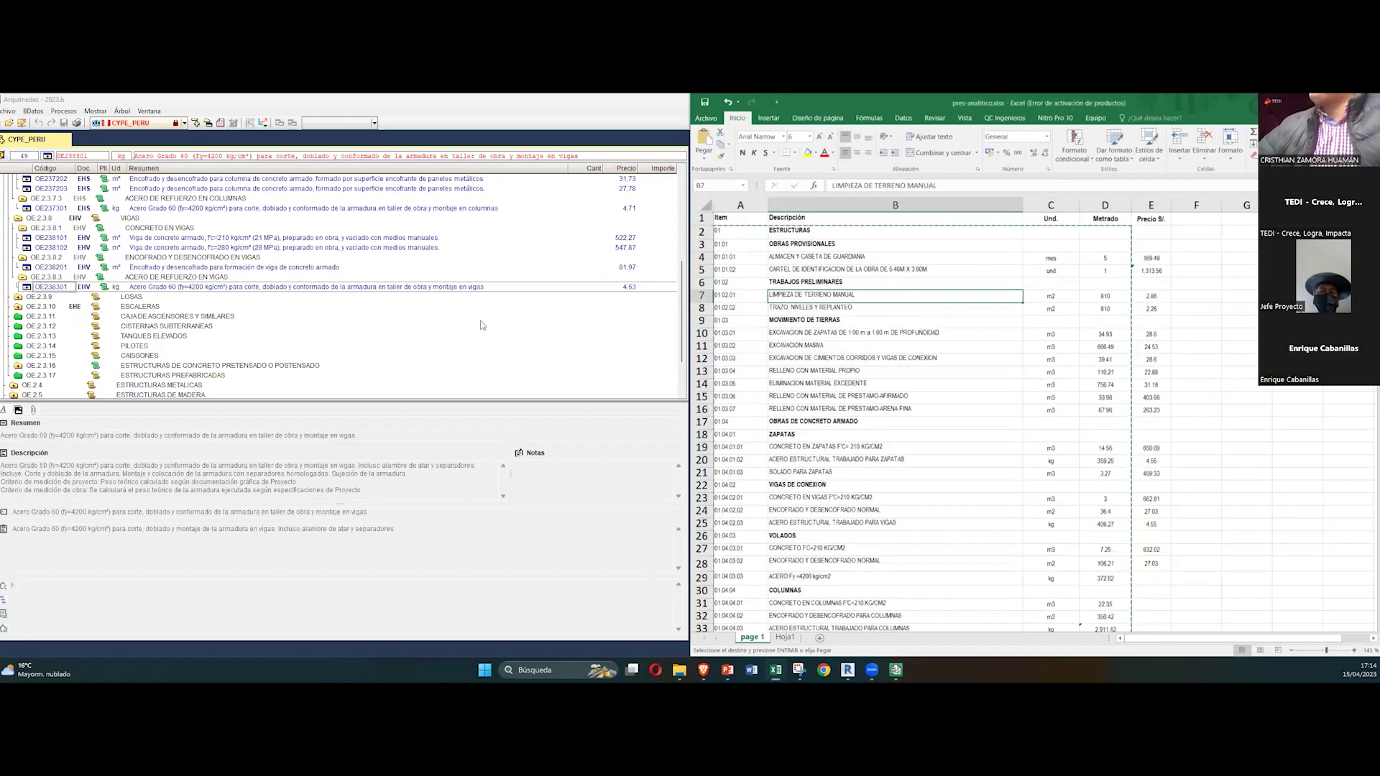
pyautogui.click(586, 277)
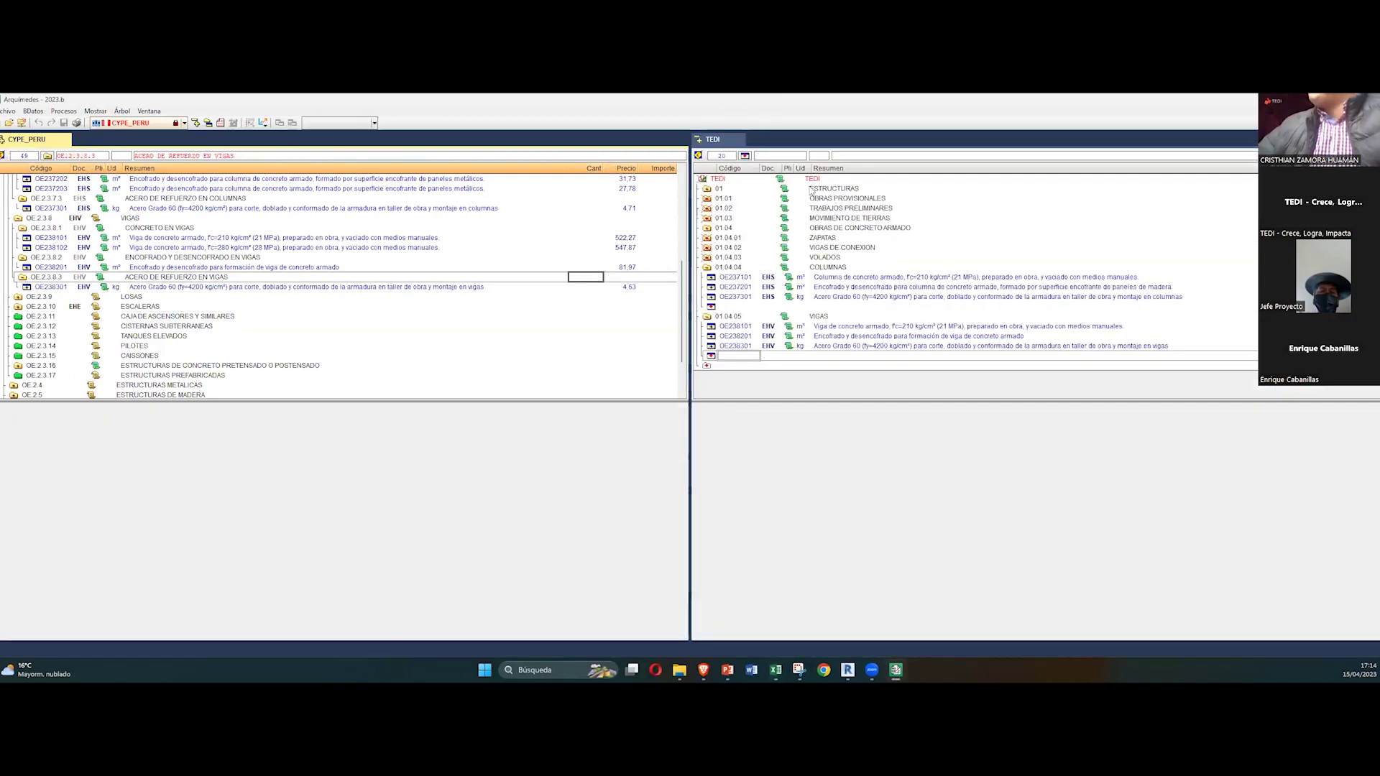
# Step: Set the quantity of column concrete item OE237101 in TEDI's COLUMNAS chapter to 3
pyautogui.click(735, 296)
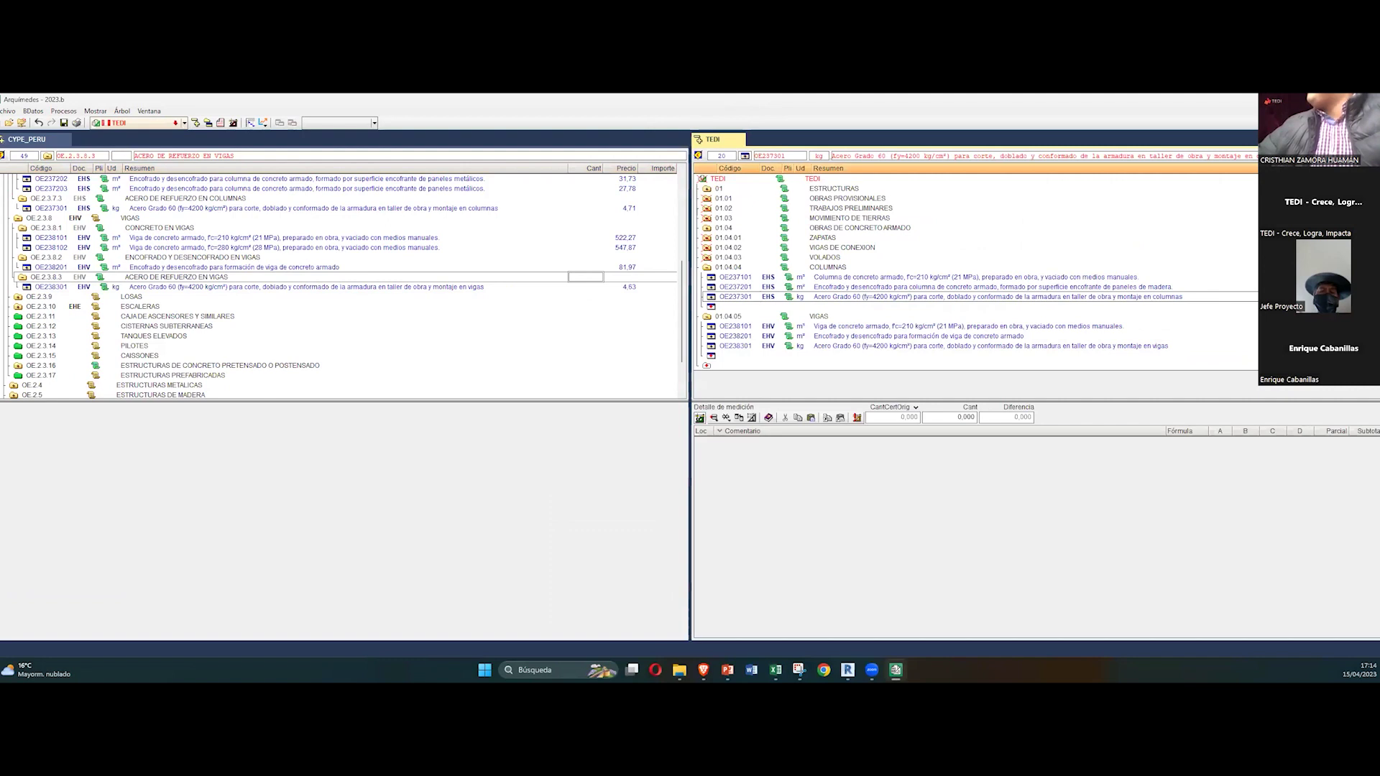
pyautogui.click(736, 277)
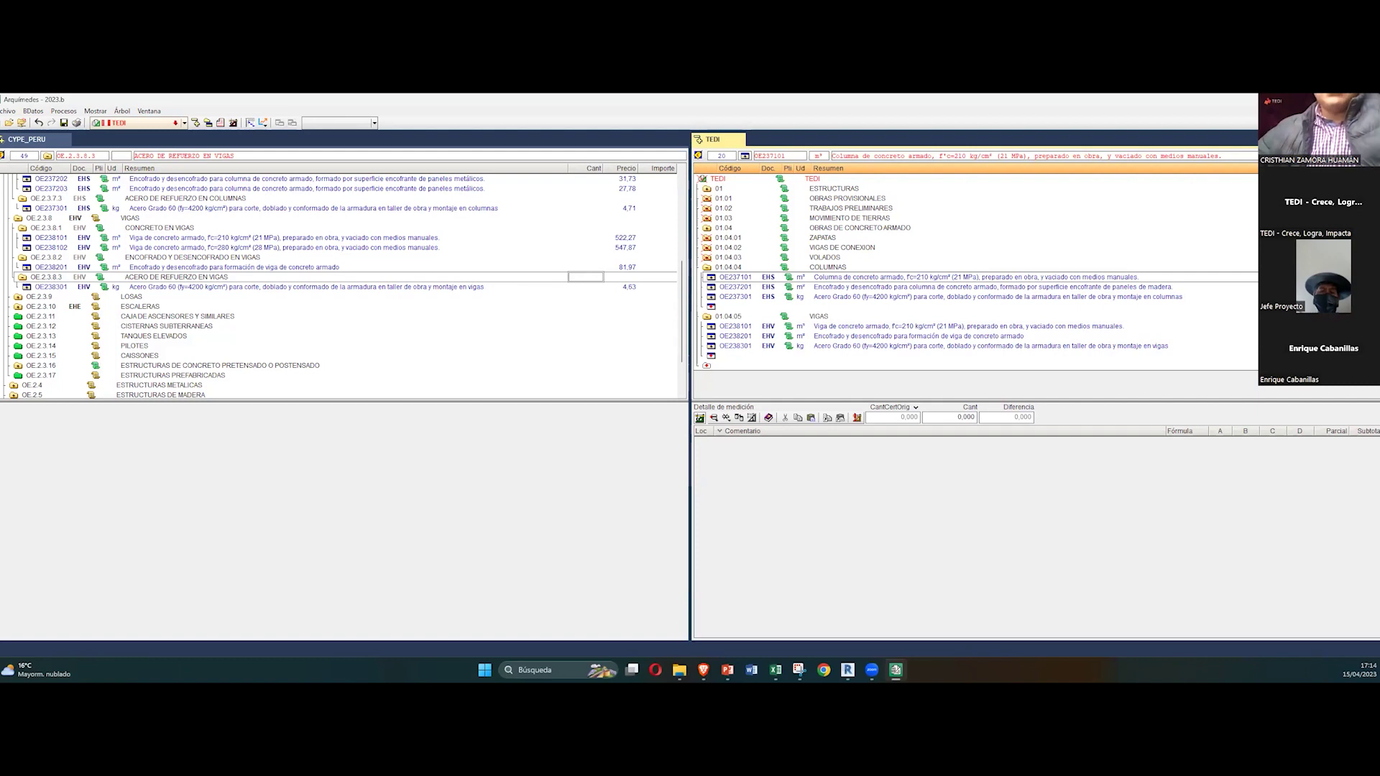
pyautogui.click(736, 287)
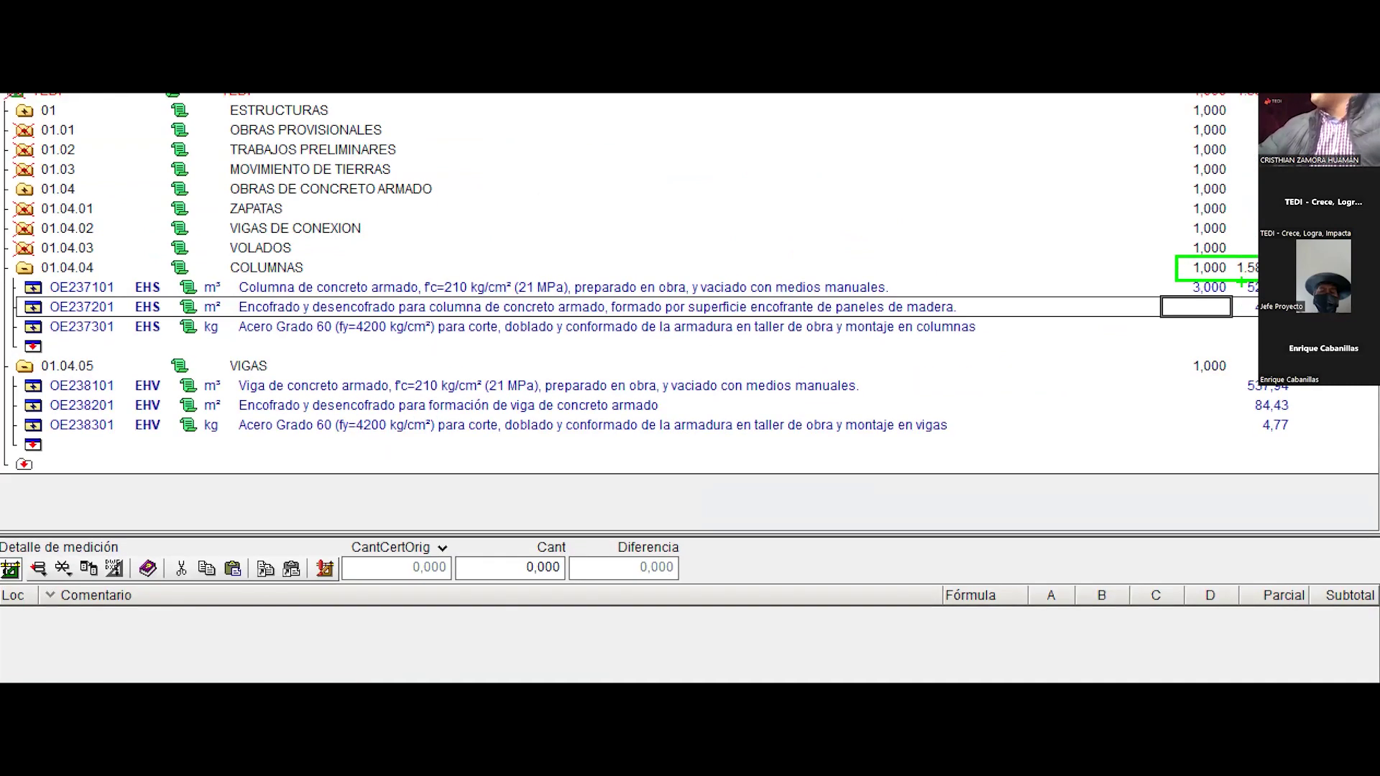
pyautogui.press('Up')
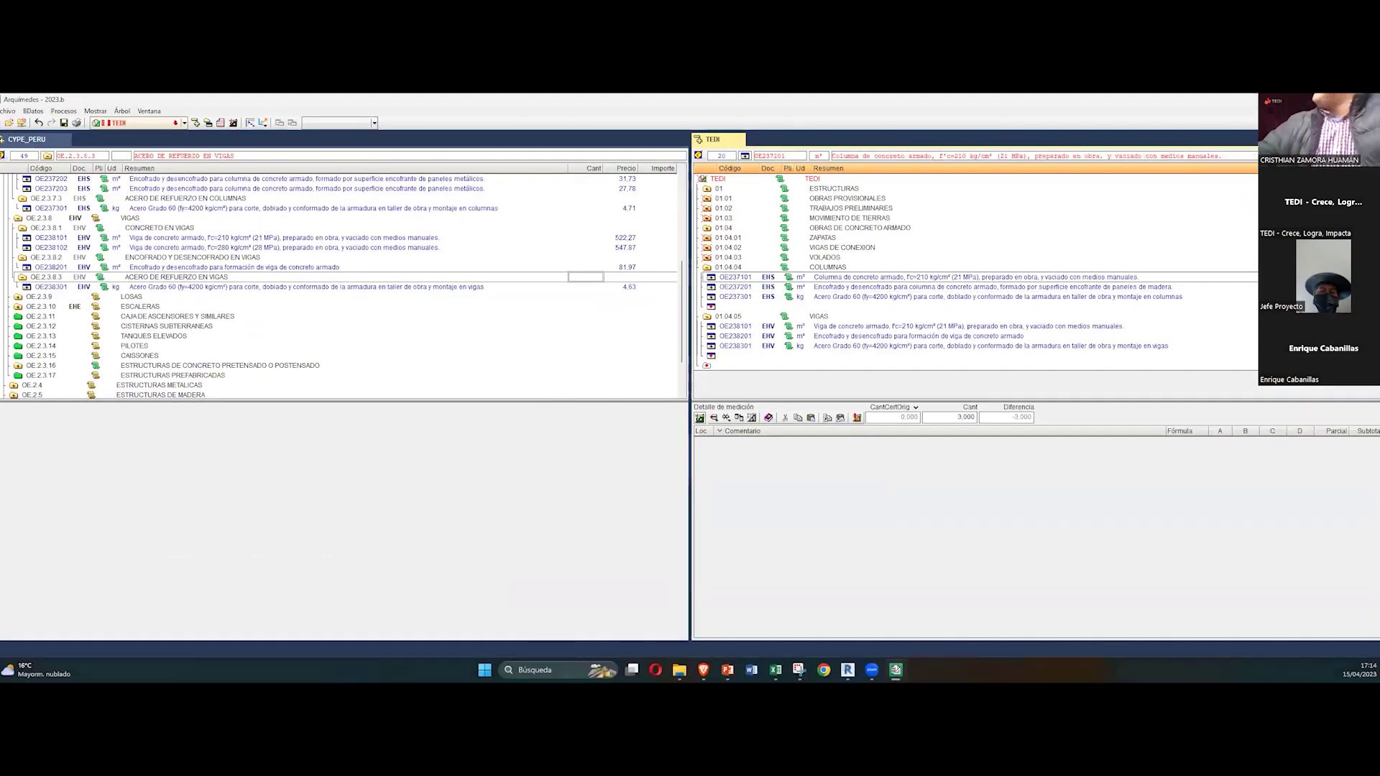
pyautogui.press('Down')
pyautogui.press('Up')
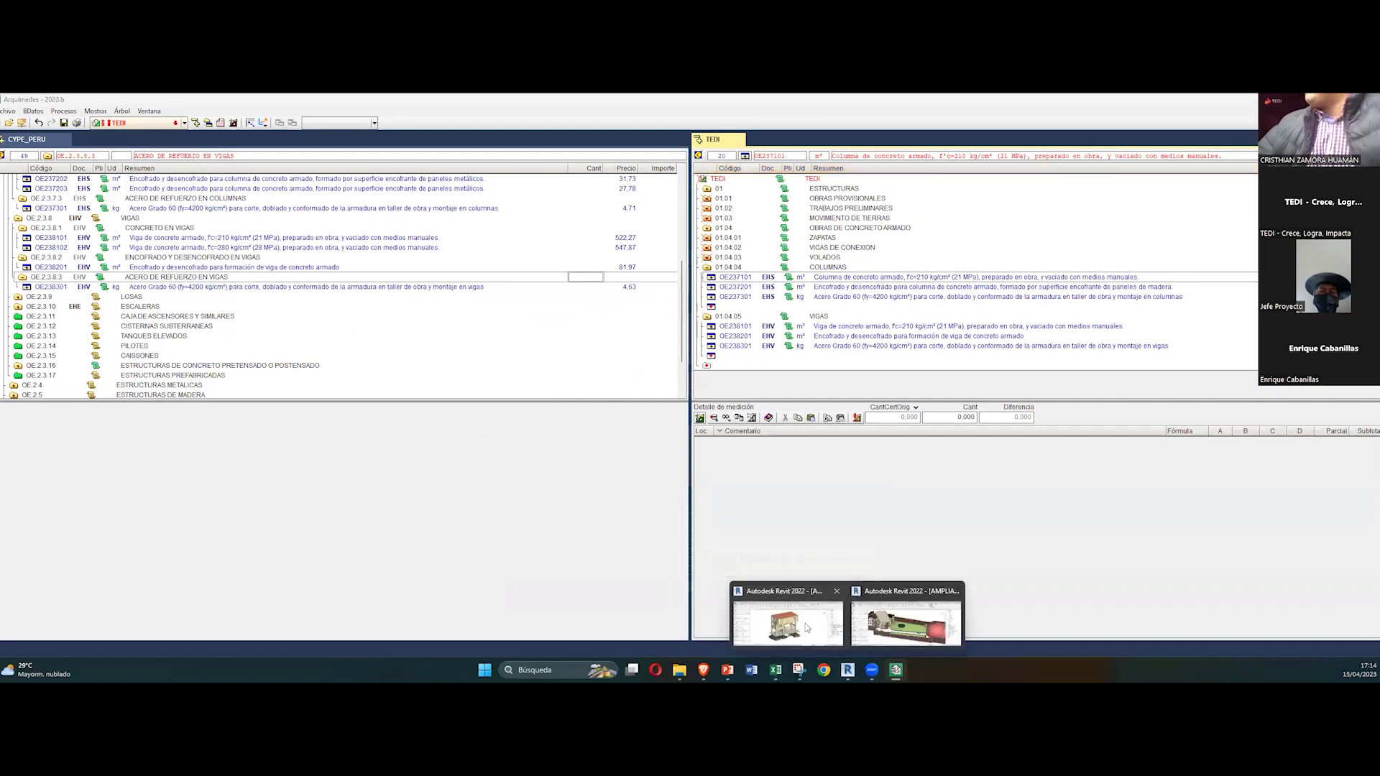
# Step: Switch to Revit and create a new project from the Plantilla estructural template
pyautogui.click(783, 611)
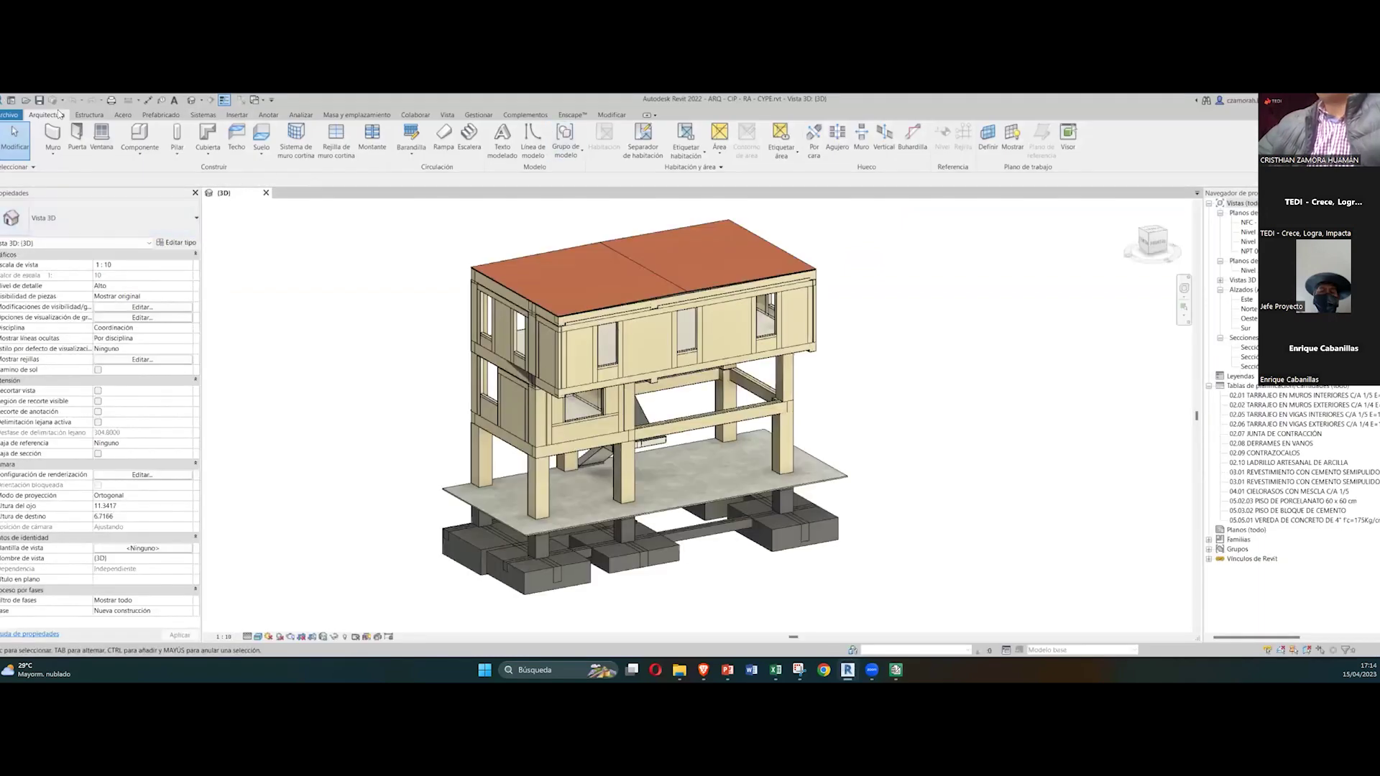
pyautogui.click(6, 115)
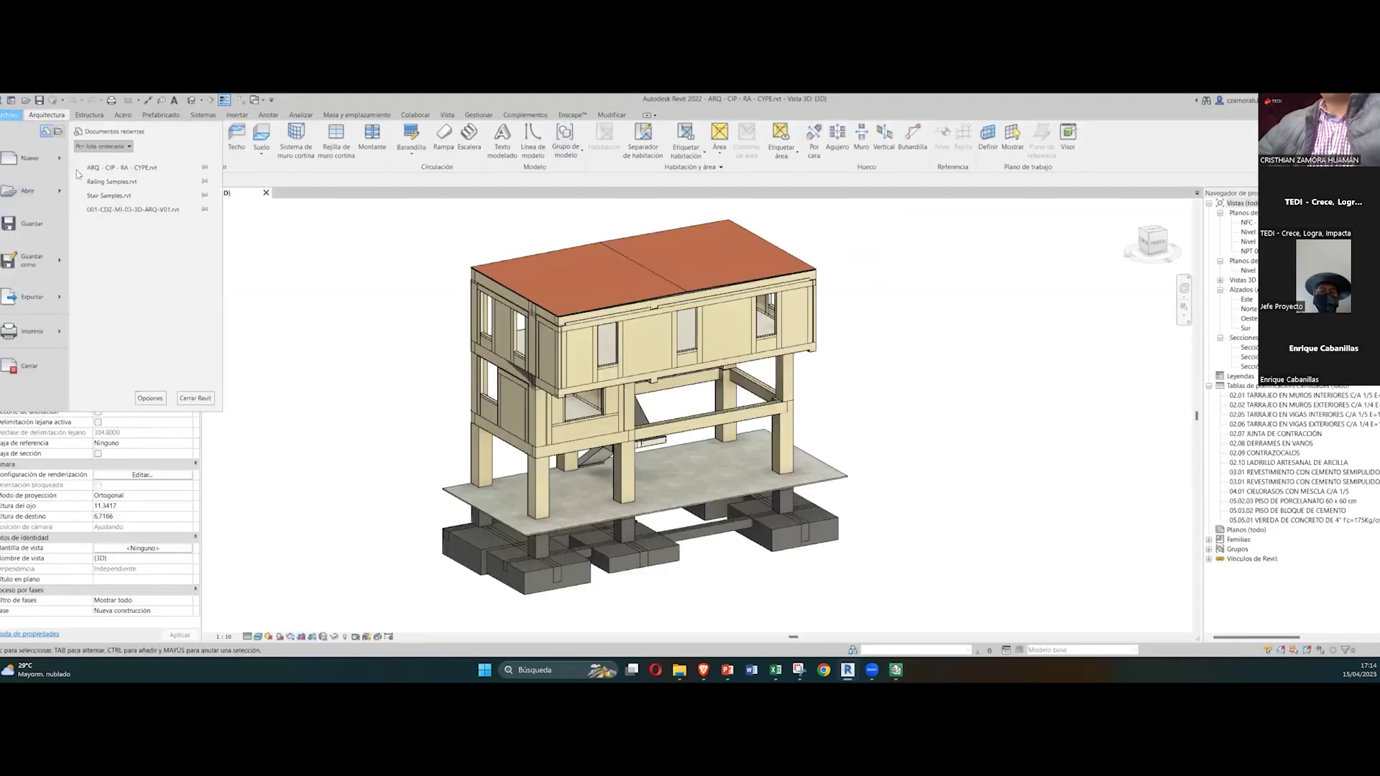
pyautogui.moveTo(61, 168)
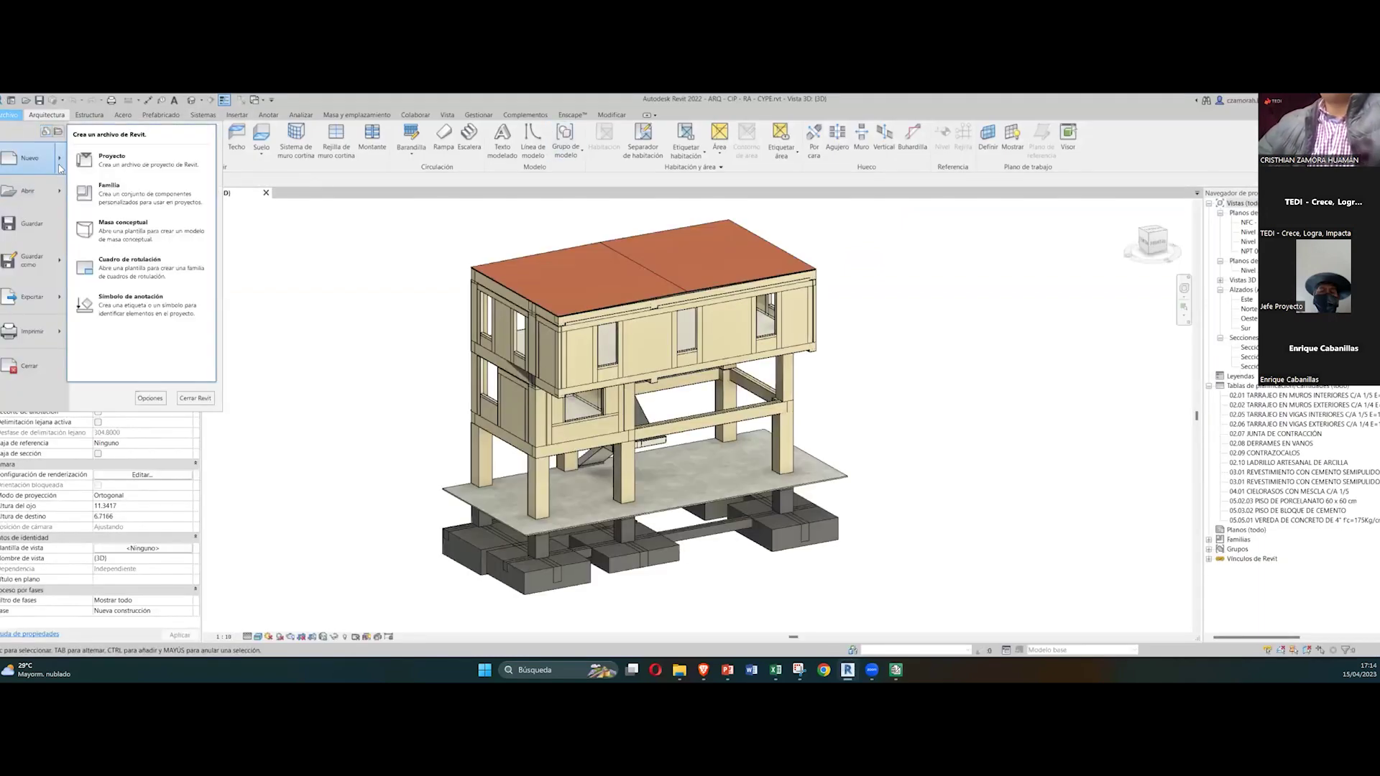
pyautogui.click(119, 169)
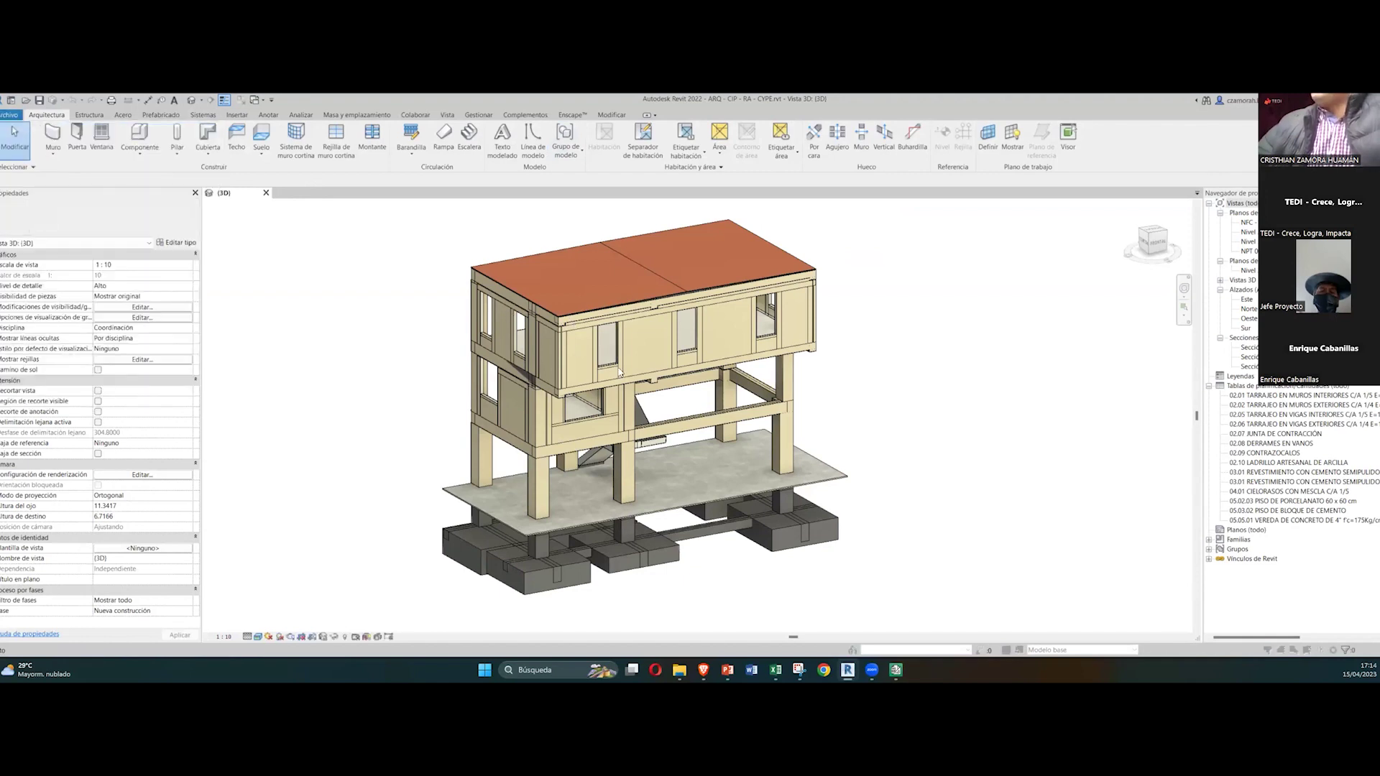
pyautogui.click(650, 357)
pyautogui.click(654, 380)
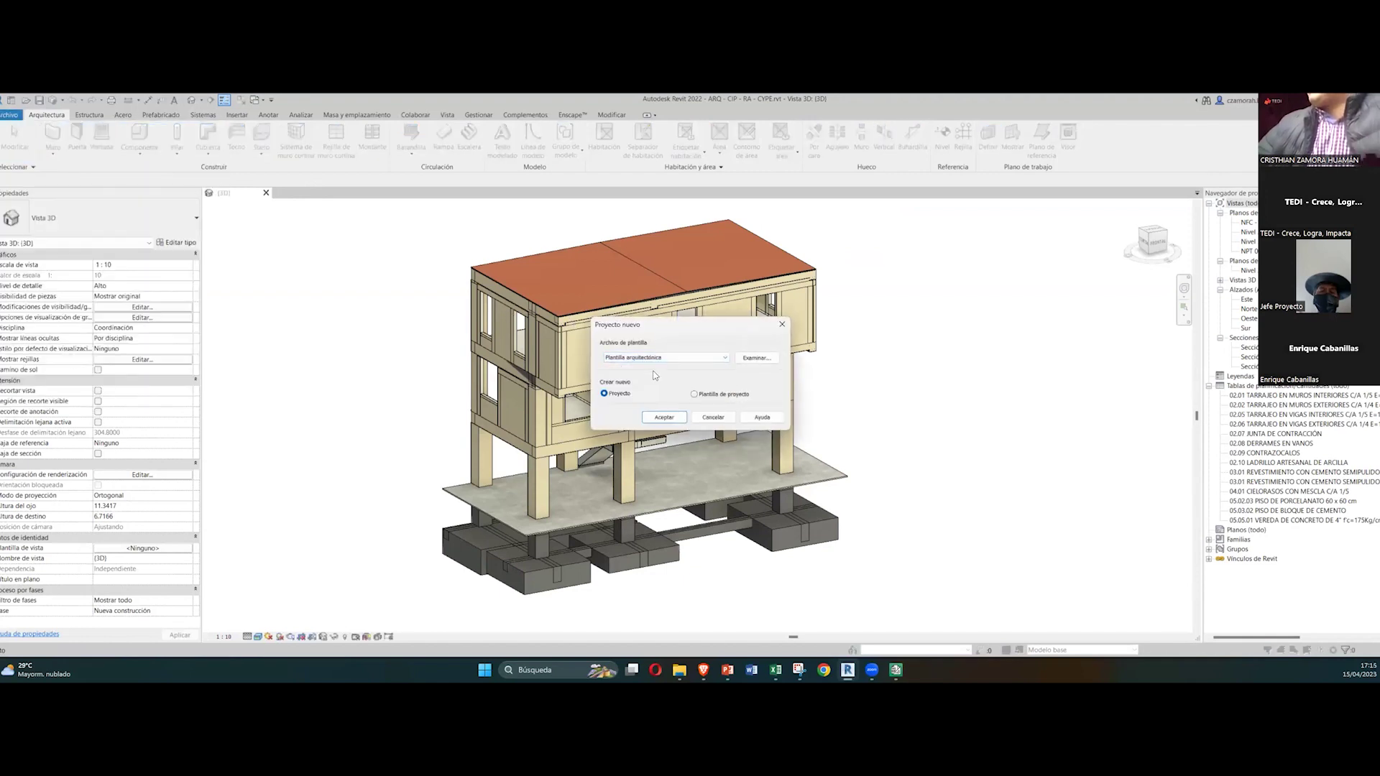
pyautogui.click(665, 357)
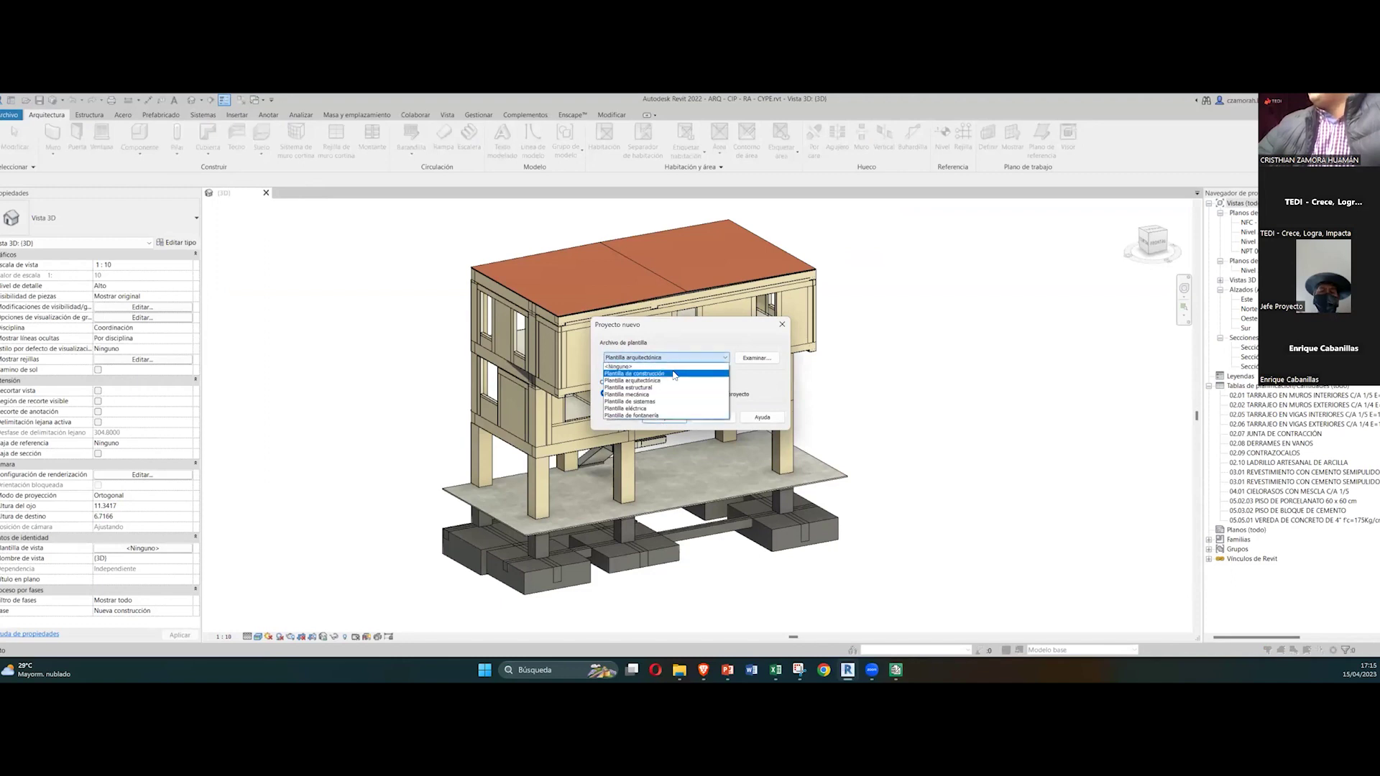
pyautogui.click(666, 387)
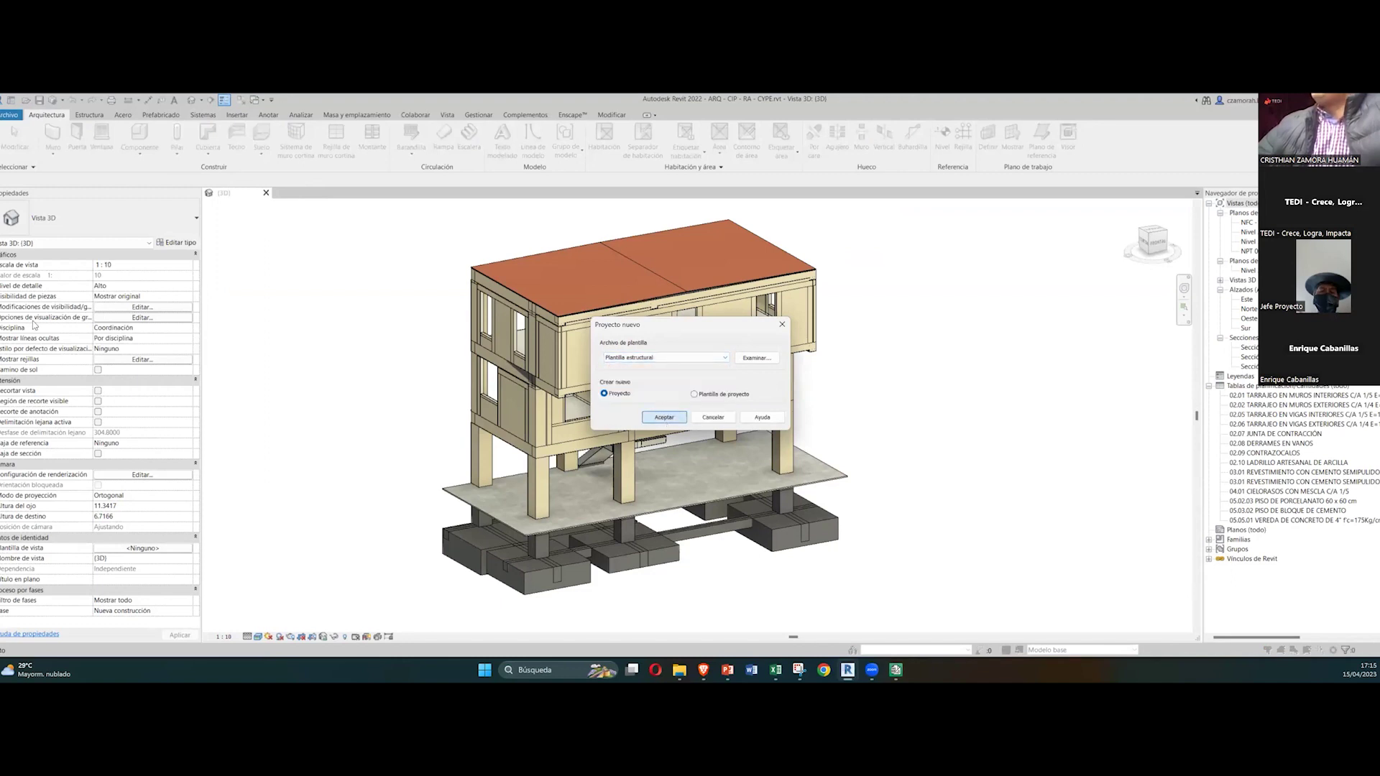
pyautogui.press('Return')
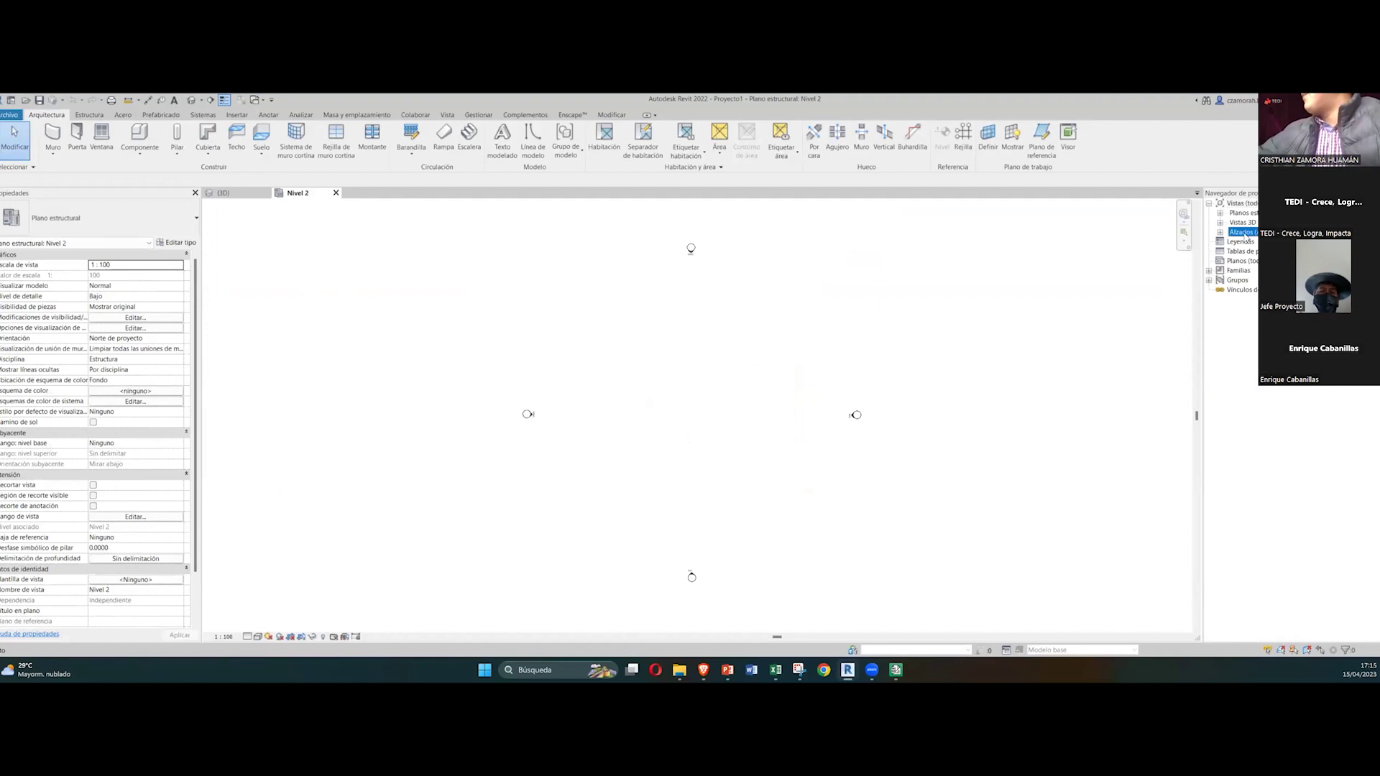
# Step: Open the Norte elevation view of the new structural project
pyautogui.click(1219, 232)
pyautogui.click(1249, 251)
pyautogui.doubleClick(1248, 251)
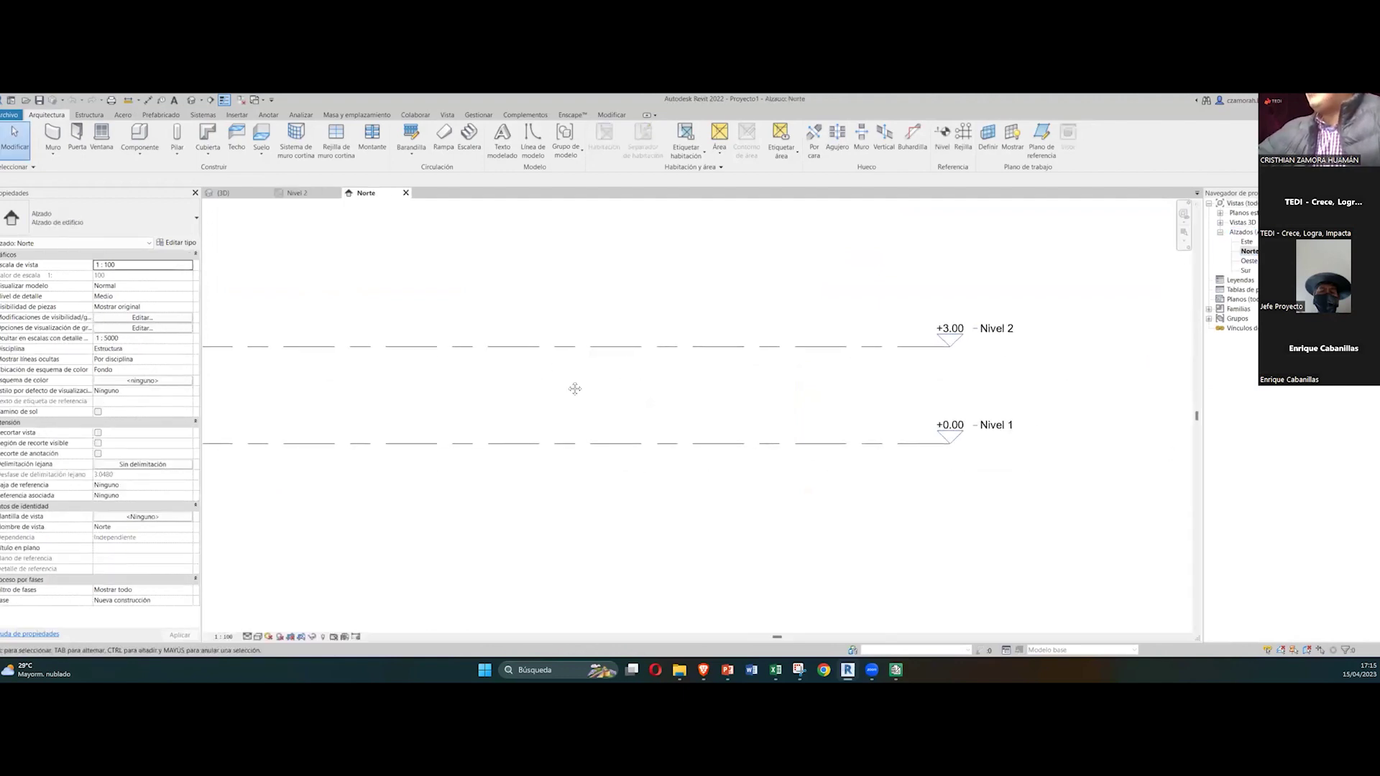
# Step: Check the existing architectural model's 3D view and close it, returning to the Norte elevation of the new project
pyautogui.scroll(-1, 606, 391)
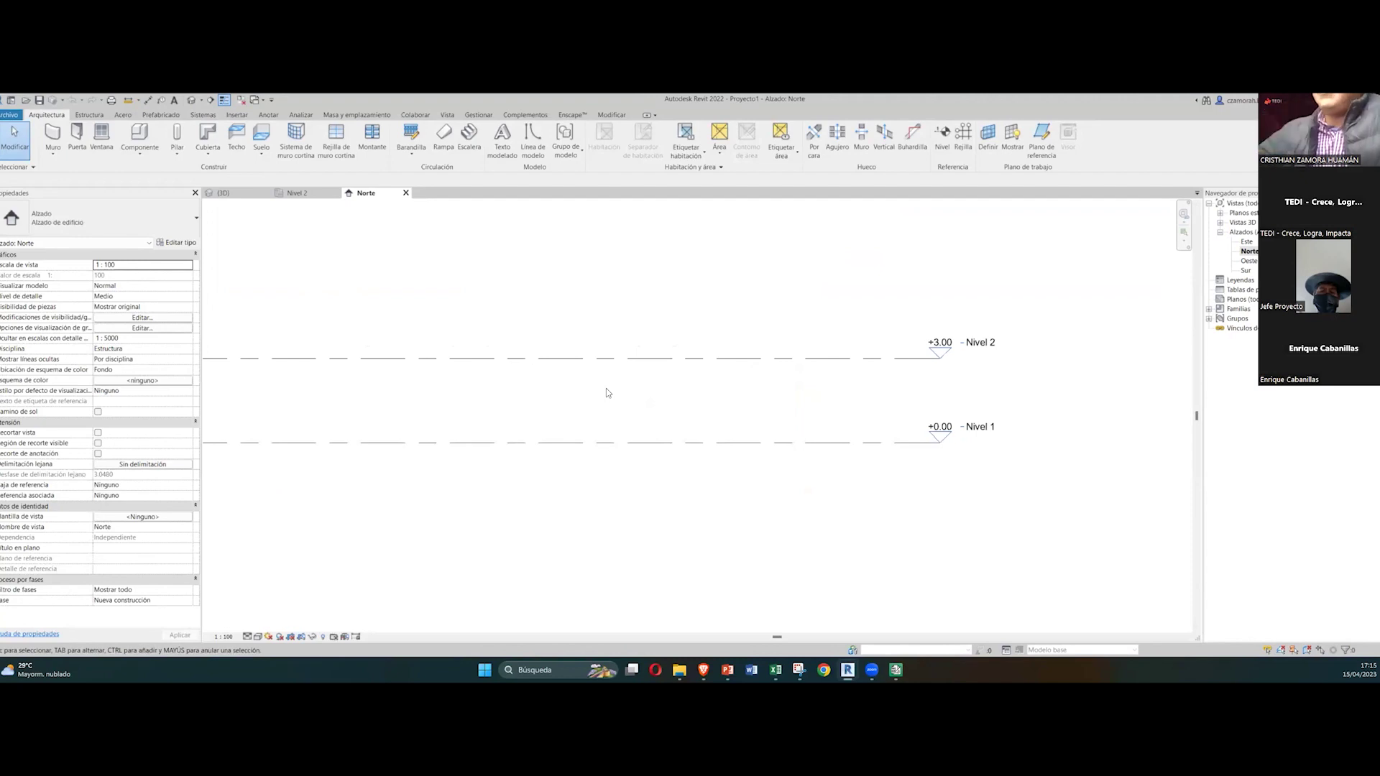
pyautogui.moveTo(602, 395); pyautogui.dragTo(650, 391, button='middle')
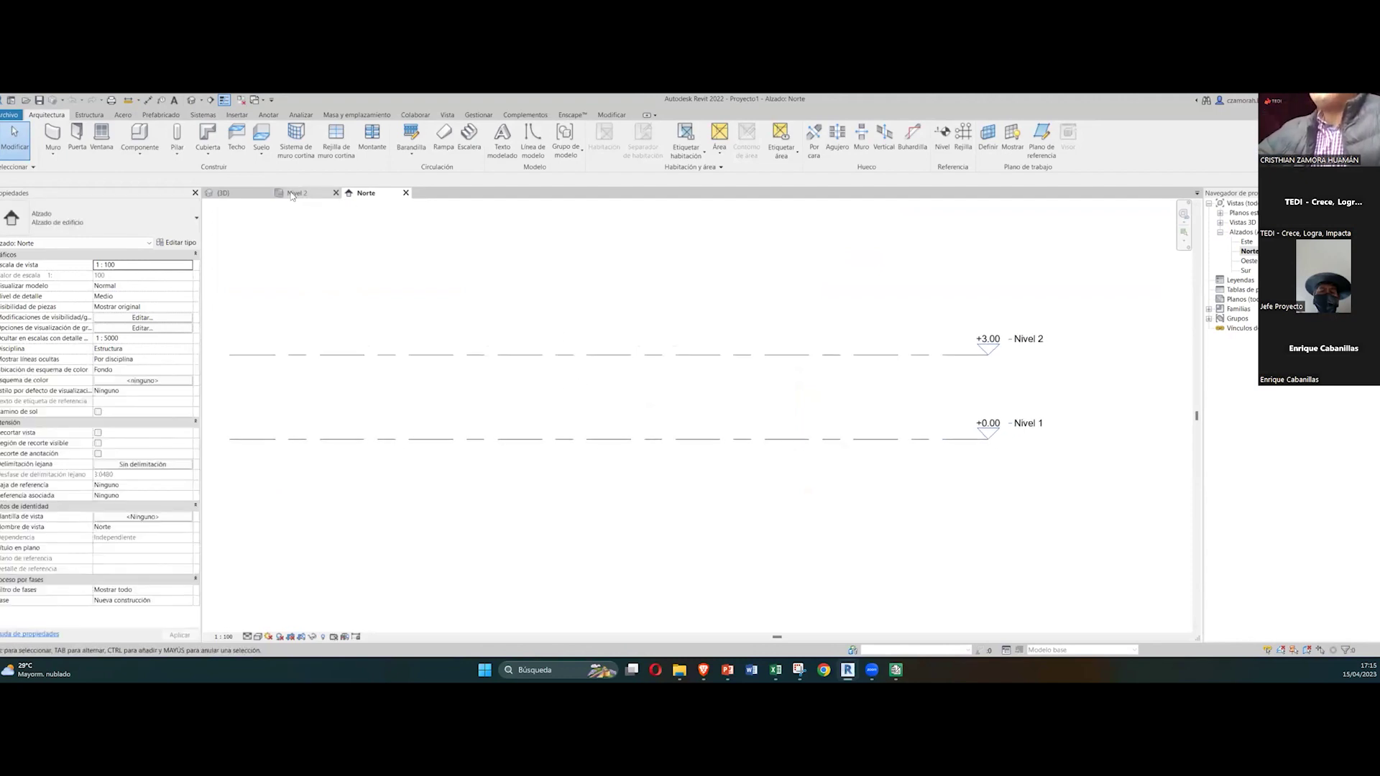
pyautogui.click(219, 192)
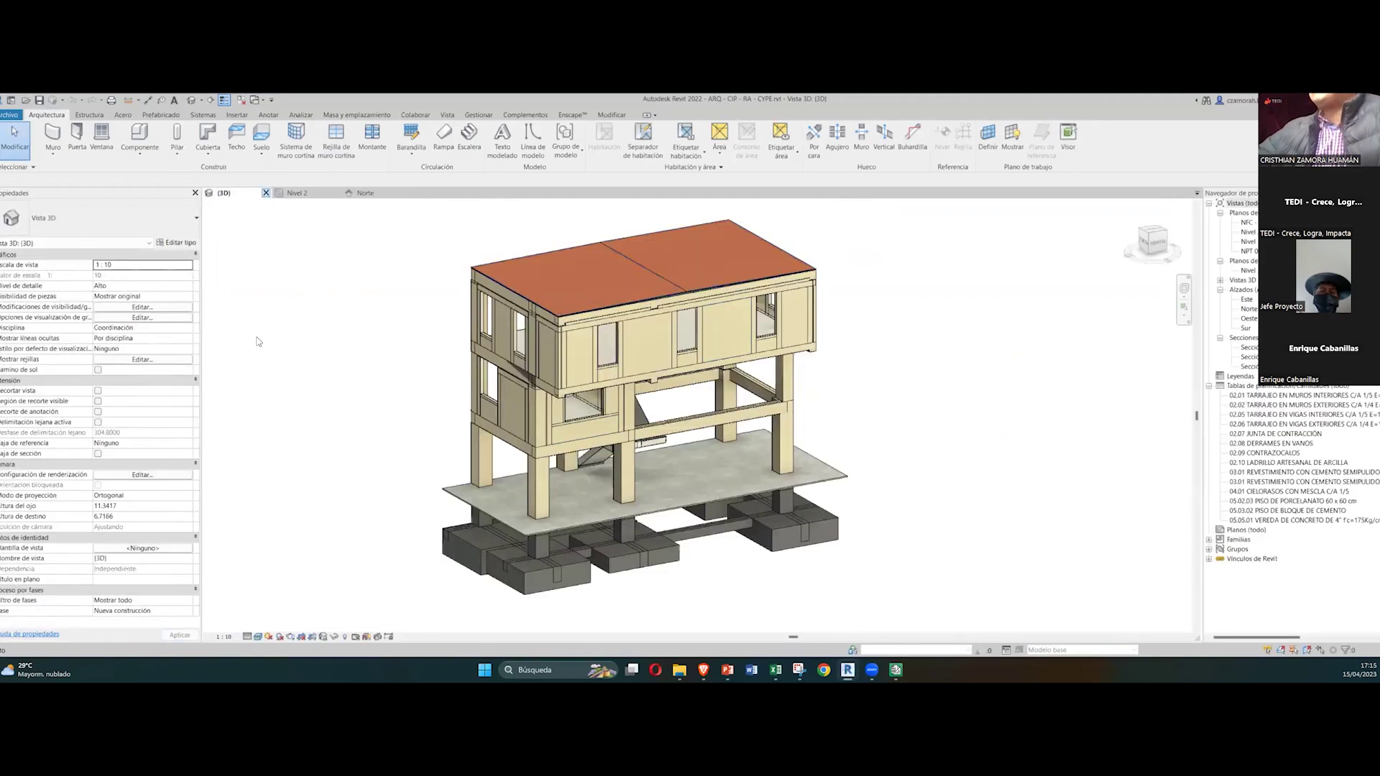
pyautogui.click(364, 192)
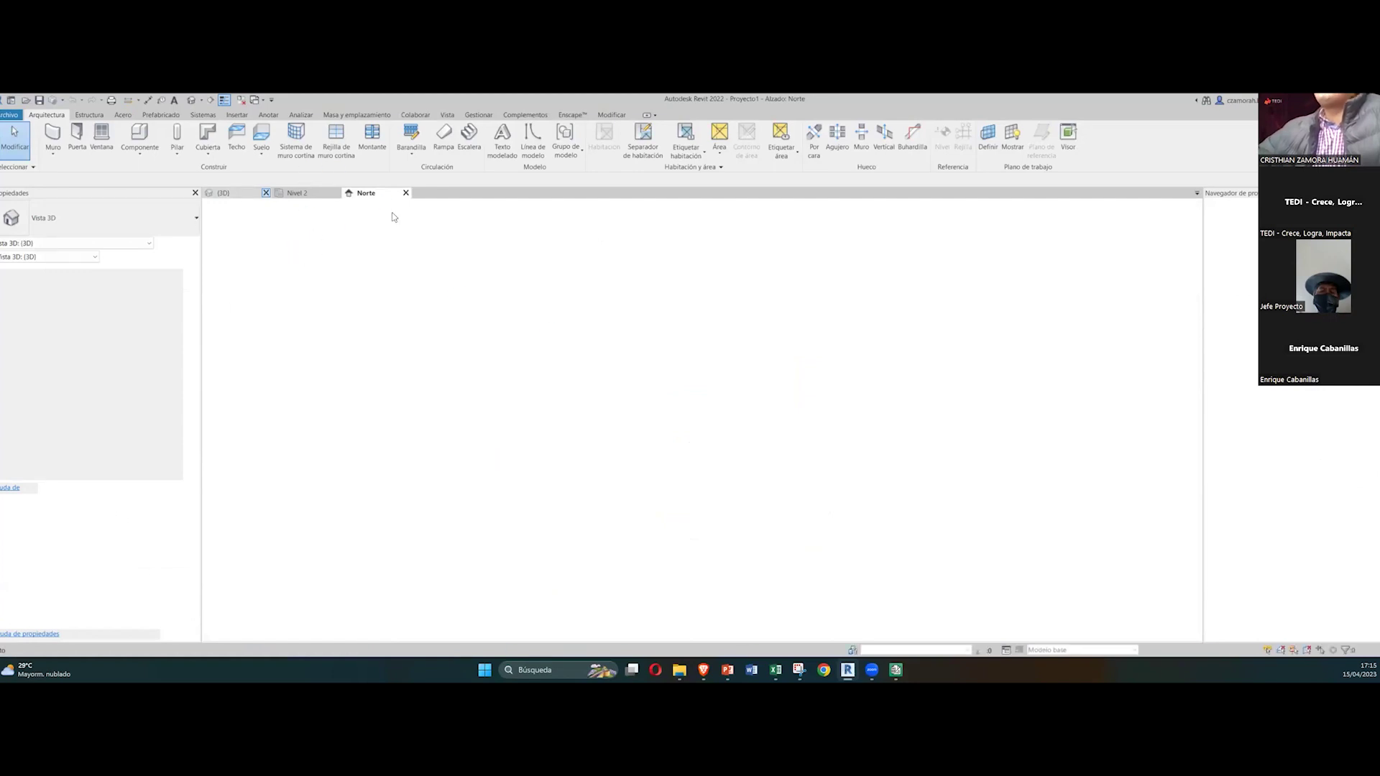
pyautogui.click(267, 194)
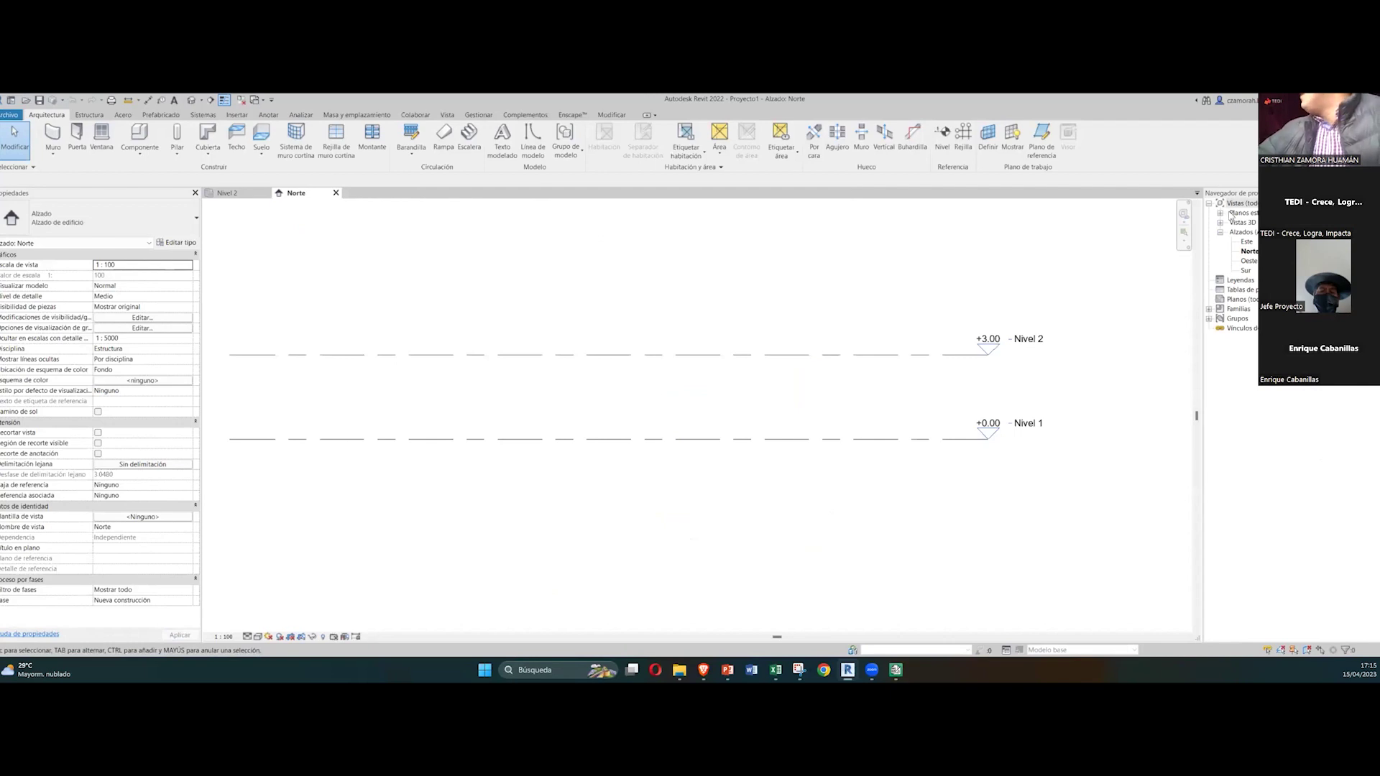
# Step: Open the Nivel 1 structural plan of the new project and expand the 3D views in the project browser
pyautogui.doubleClick(1231, 213)
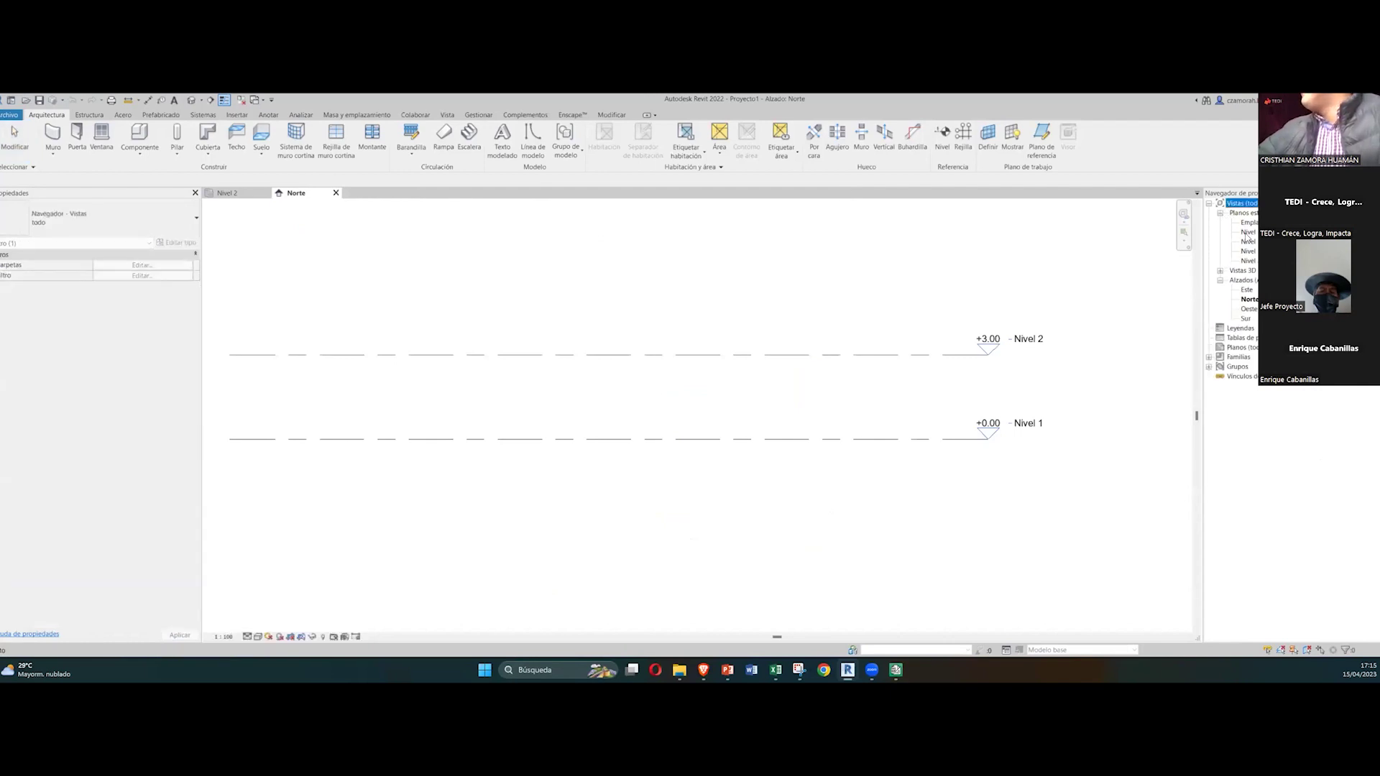
pyautogui.doubleClick(1247, 232)
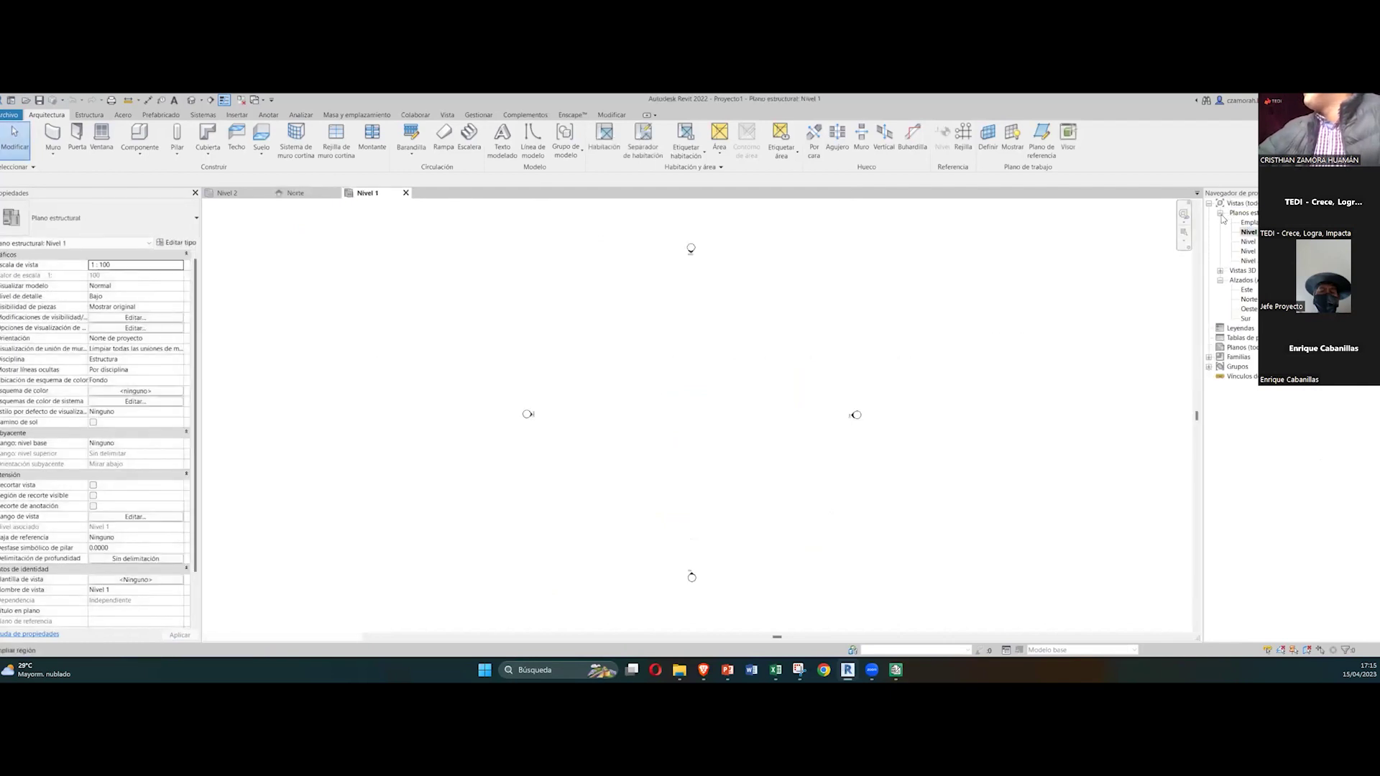
pyautogui.click(1221, 214)
pyautogui.click(1221, 223)
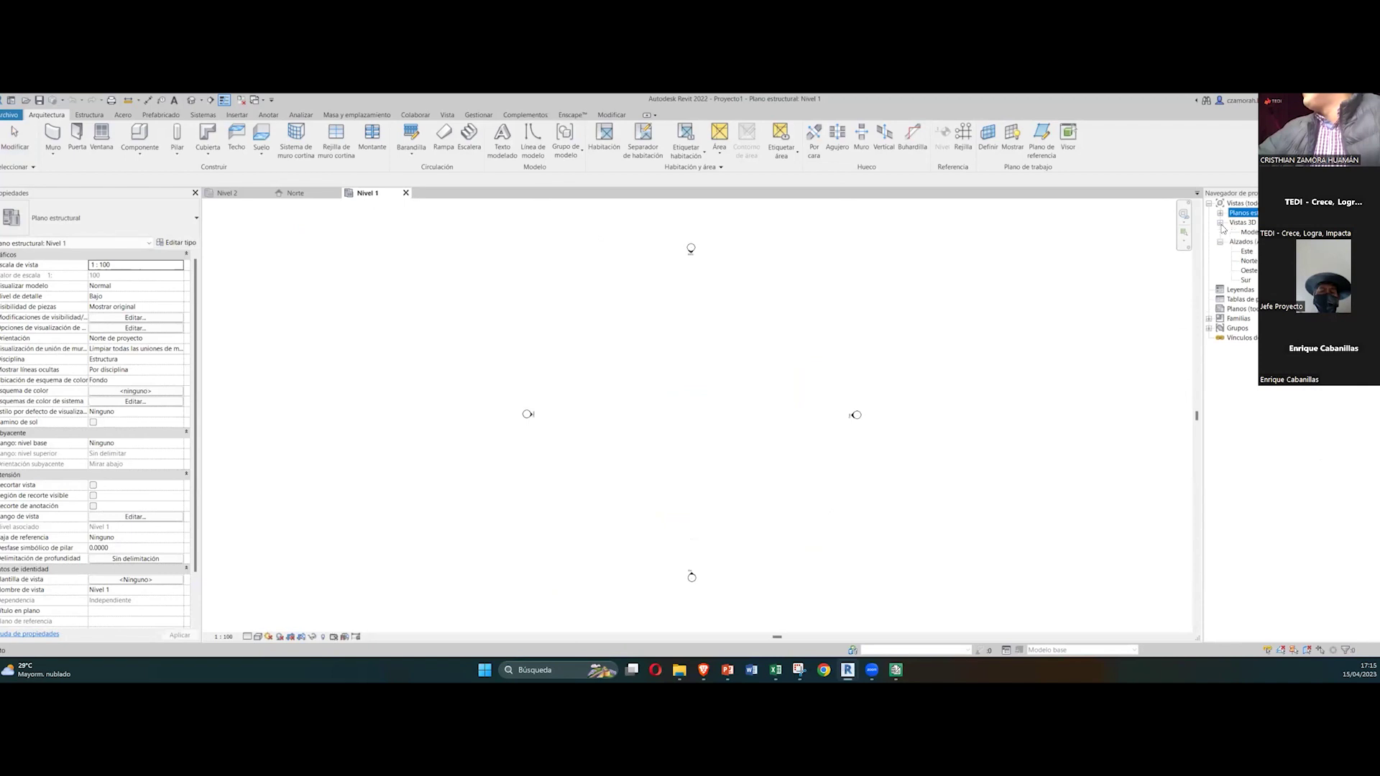
pyautogui.click(1220, 213)
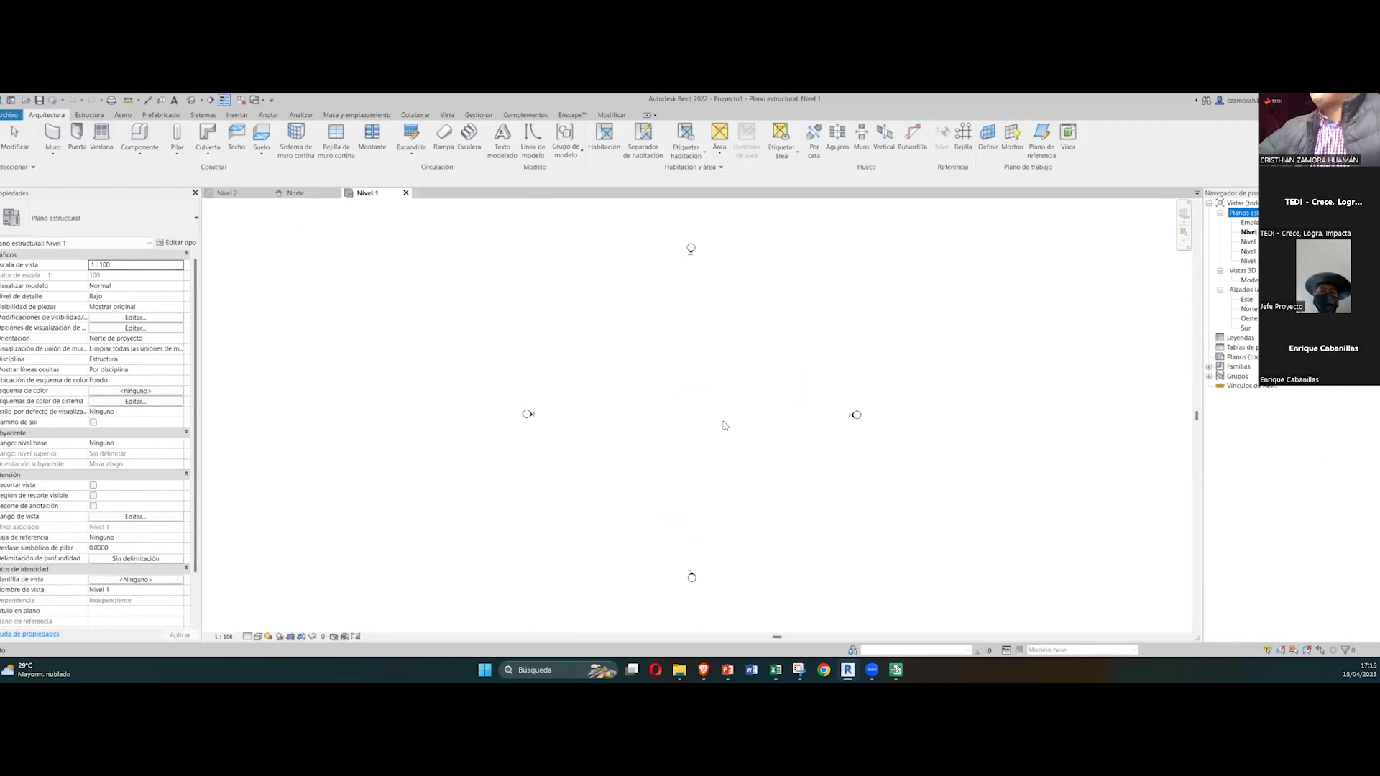
pyautogui.scroll(2, 724, 413)
pyautogui.scroll(-2, 719, 395)
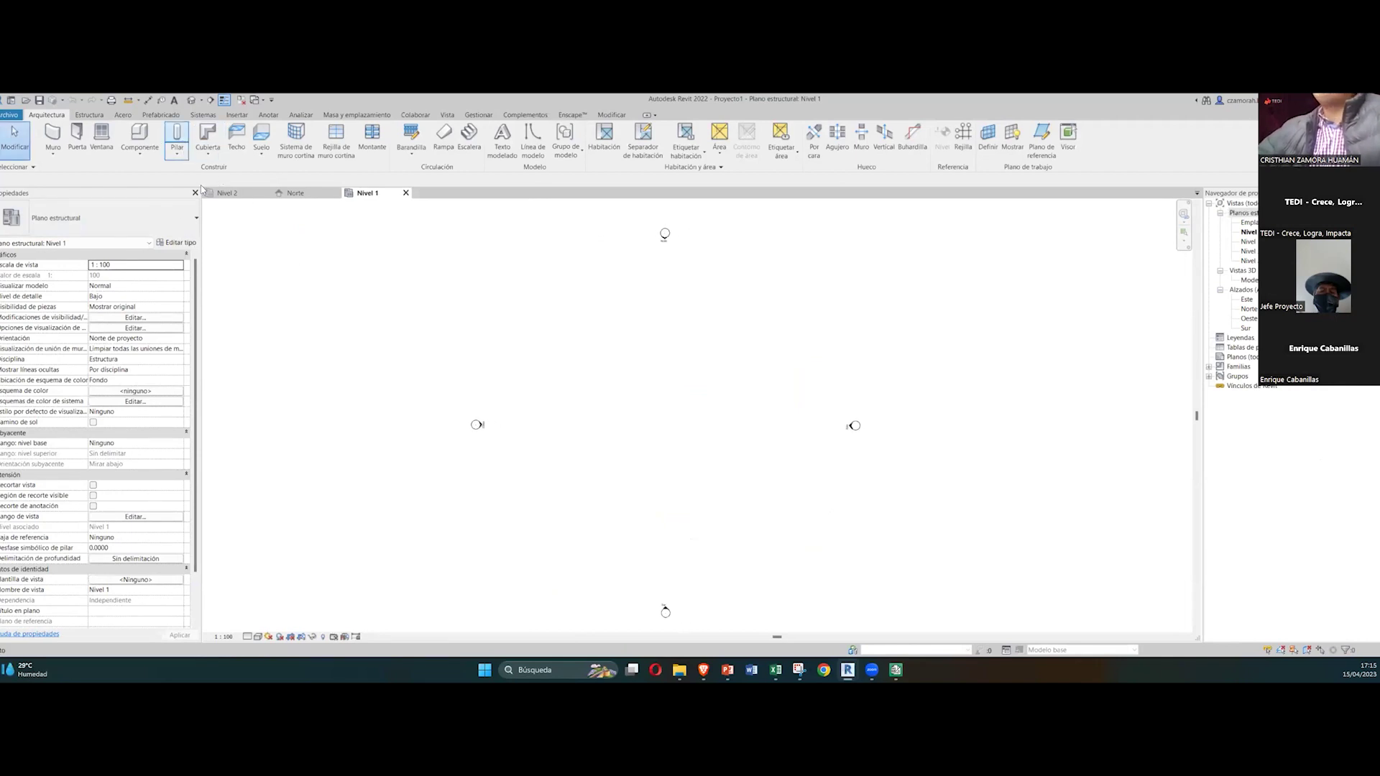
# Step: Place four Hormigón-Rectangular-Pilar 300 x 450 structural columns in a rectangle between the elevation markers on Nivel 1
pyautogui.click(165, 147)
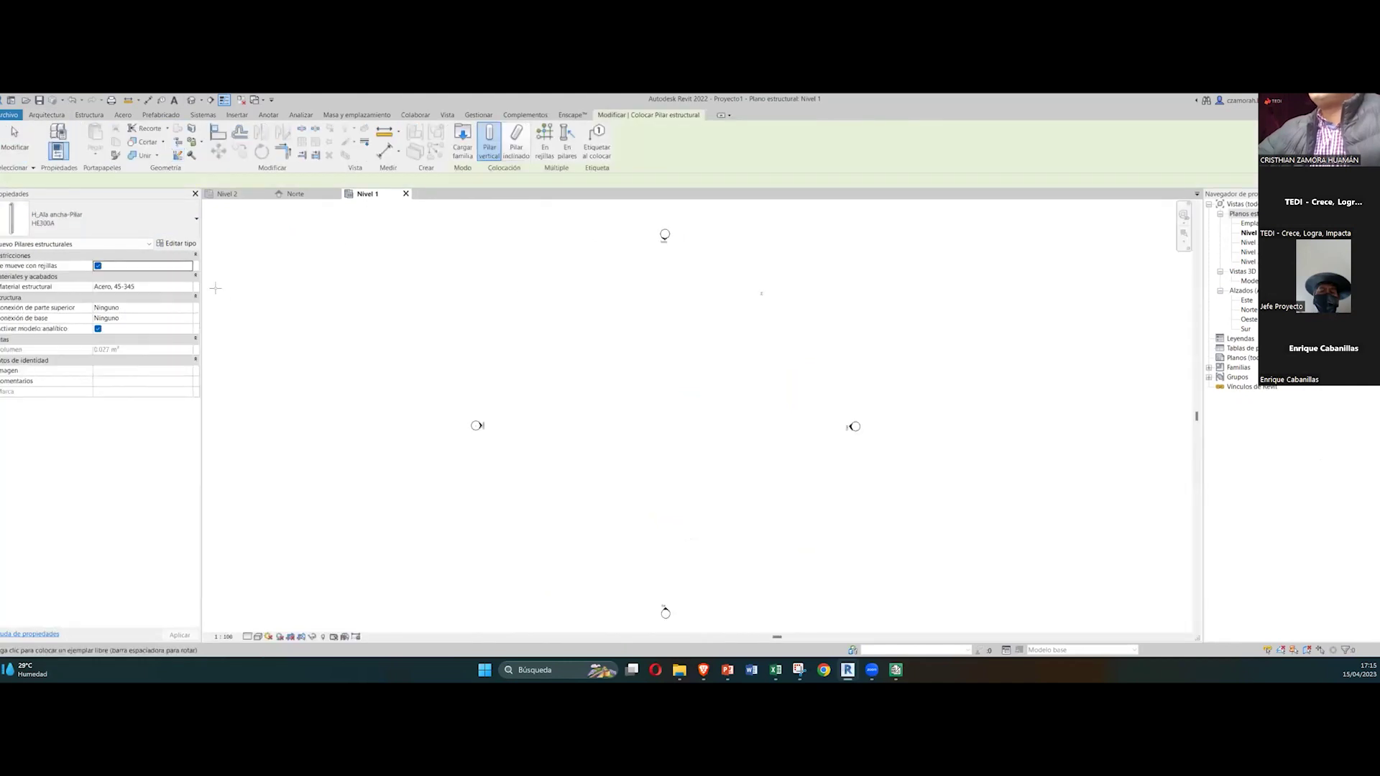
pyautogui.click(101, 219)
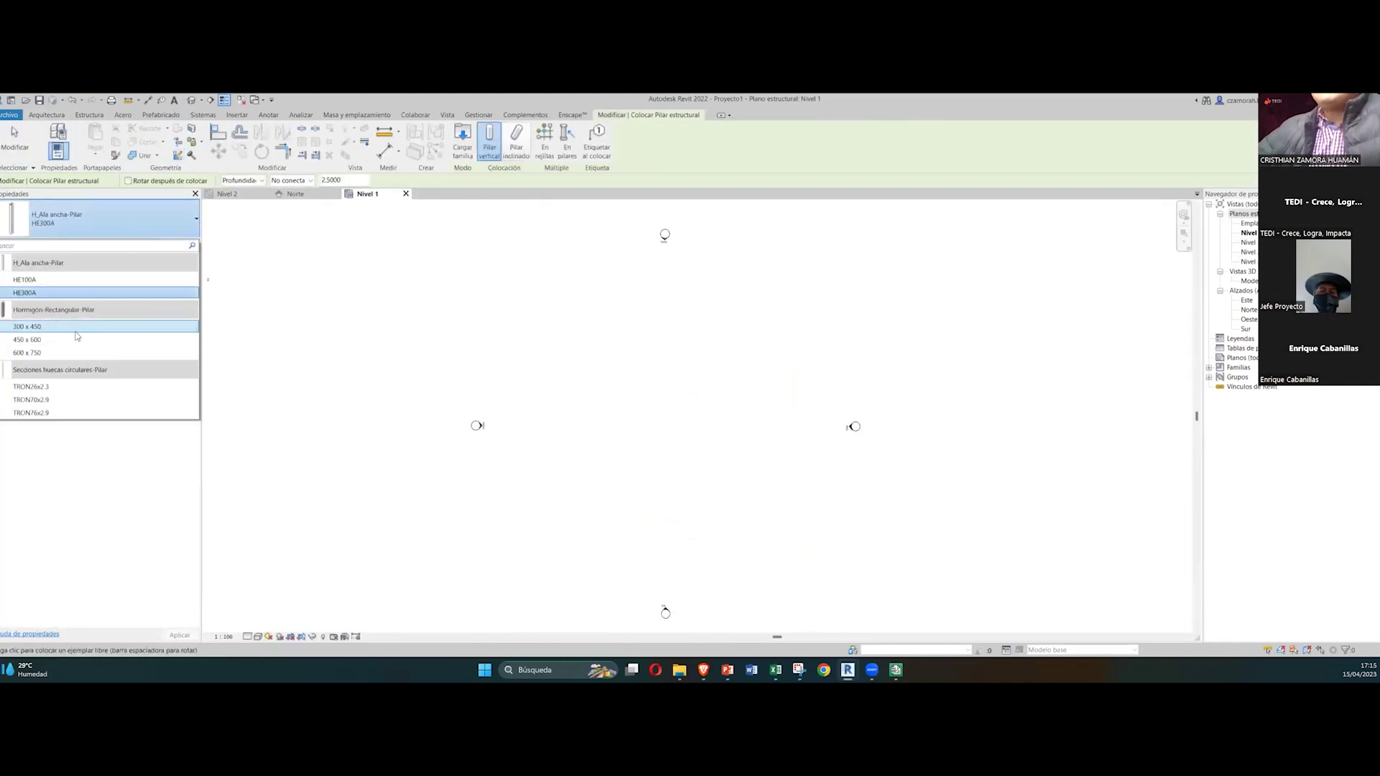
pyautogui.click(79, 334)
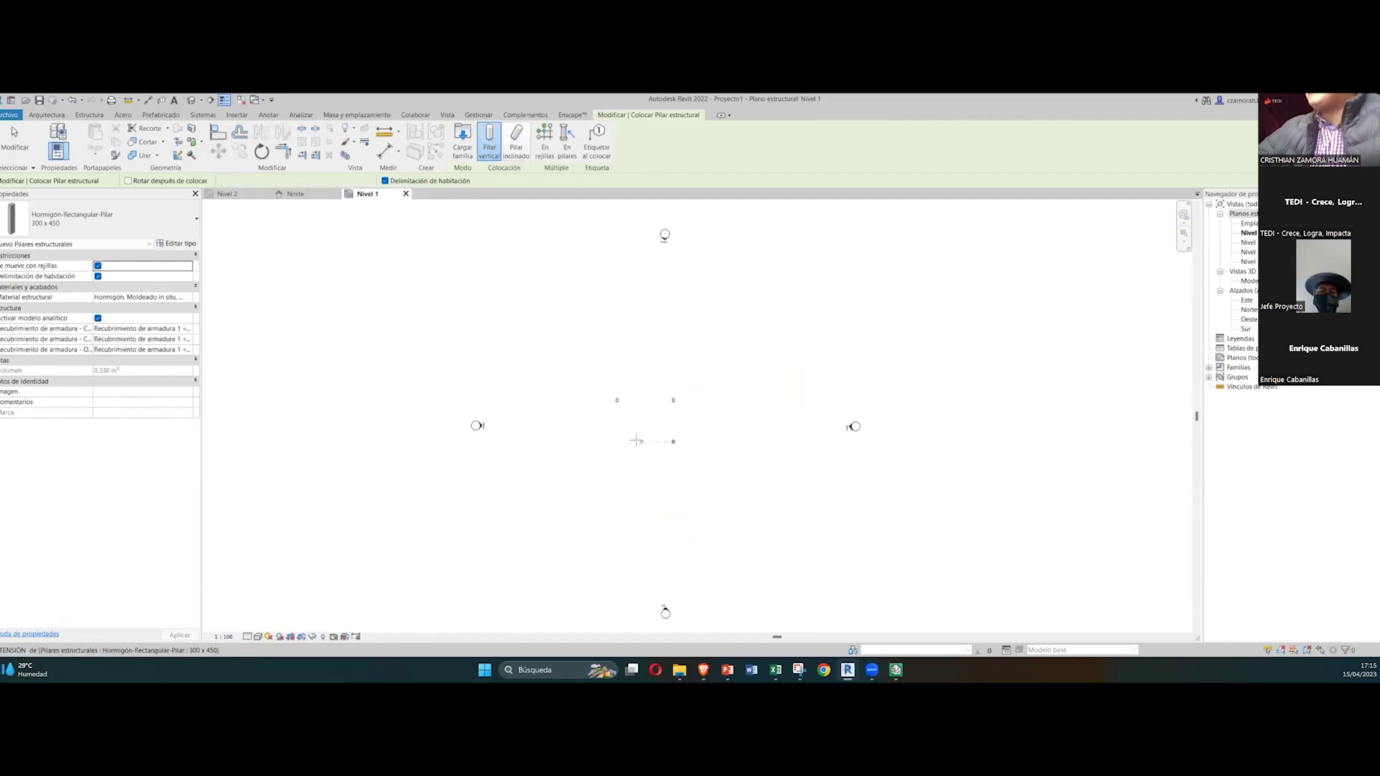
pyautogui.scroll(5, 658, 432)
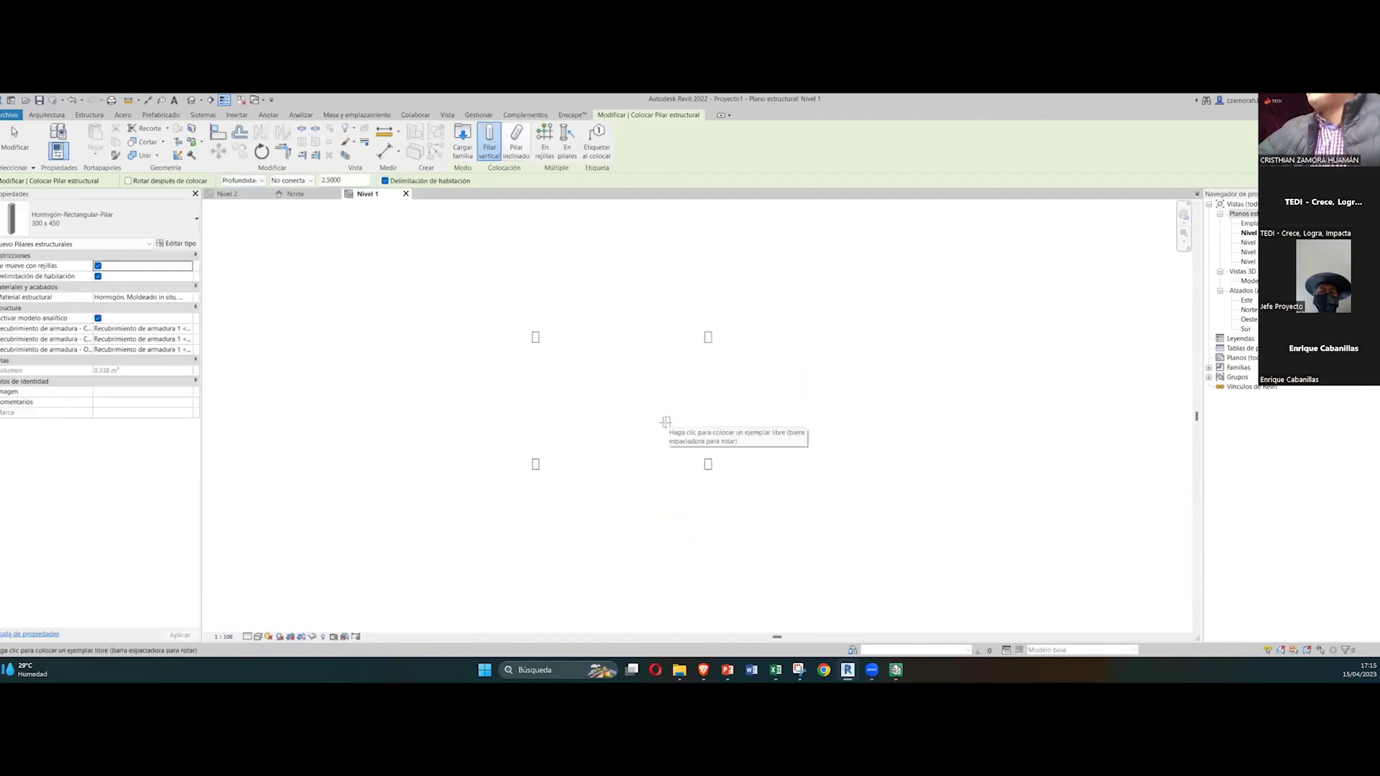
pyautogui.press('Escape')
pyautogui.click(147, 100)
pyautogui.click(536, 336)
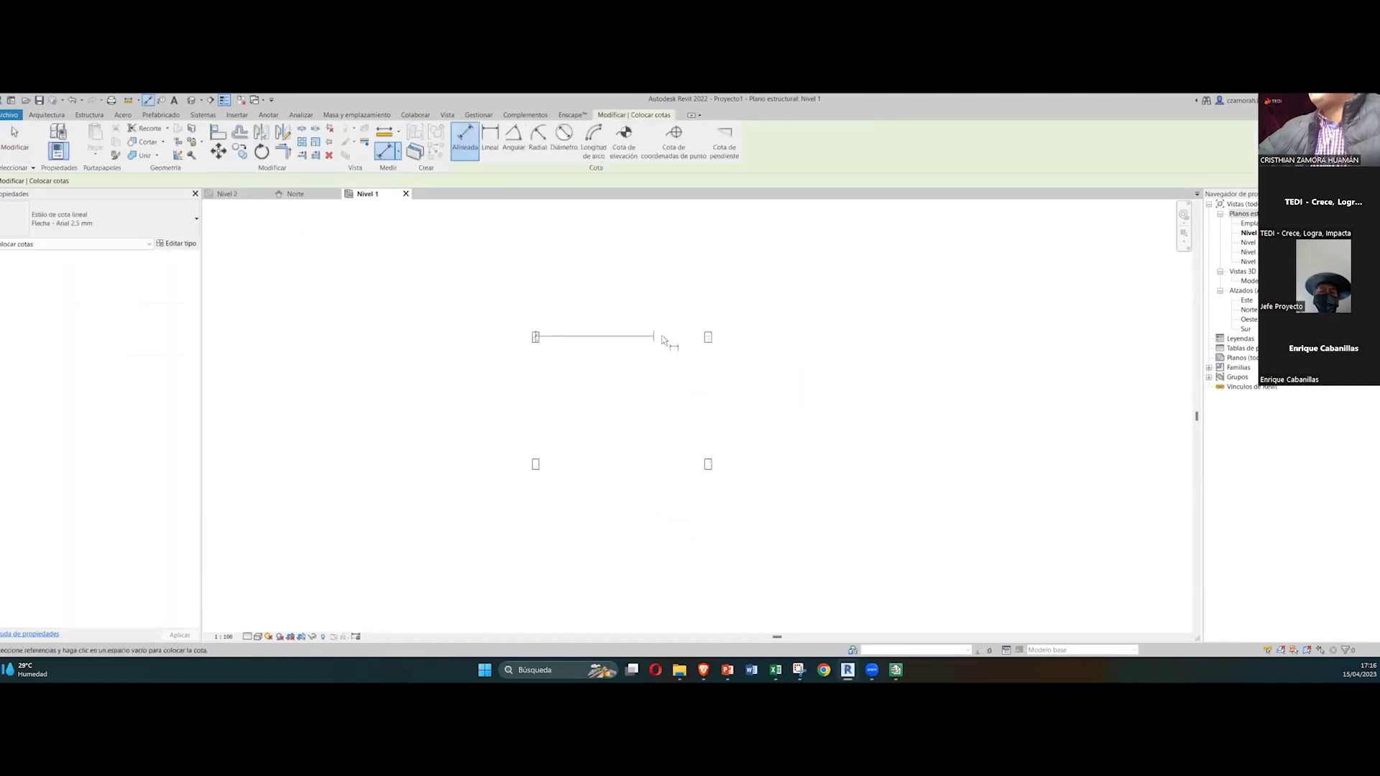
pyautogui.click(709, 336)
pyautogui.press('Escape')
pyautogui.press('Escape')
# Step: Nudge the two eastern columns westward to narrow the spacing between the column pairs
pyautogui.moveTo(734, 486); pyautogui.dragTo(667, 309)
pyautogui.press('Left')
pyautogui.press('Left')
pyautogui.press('Left')
pyautogui.press('Left')
pyautogui.press('Left')
pyautogui.press('Left')
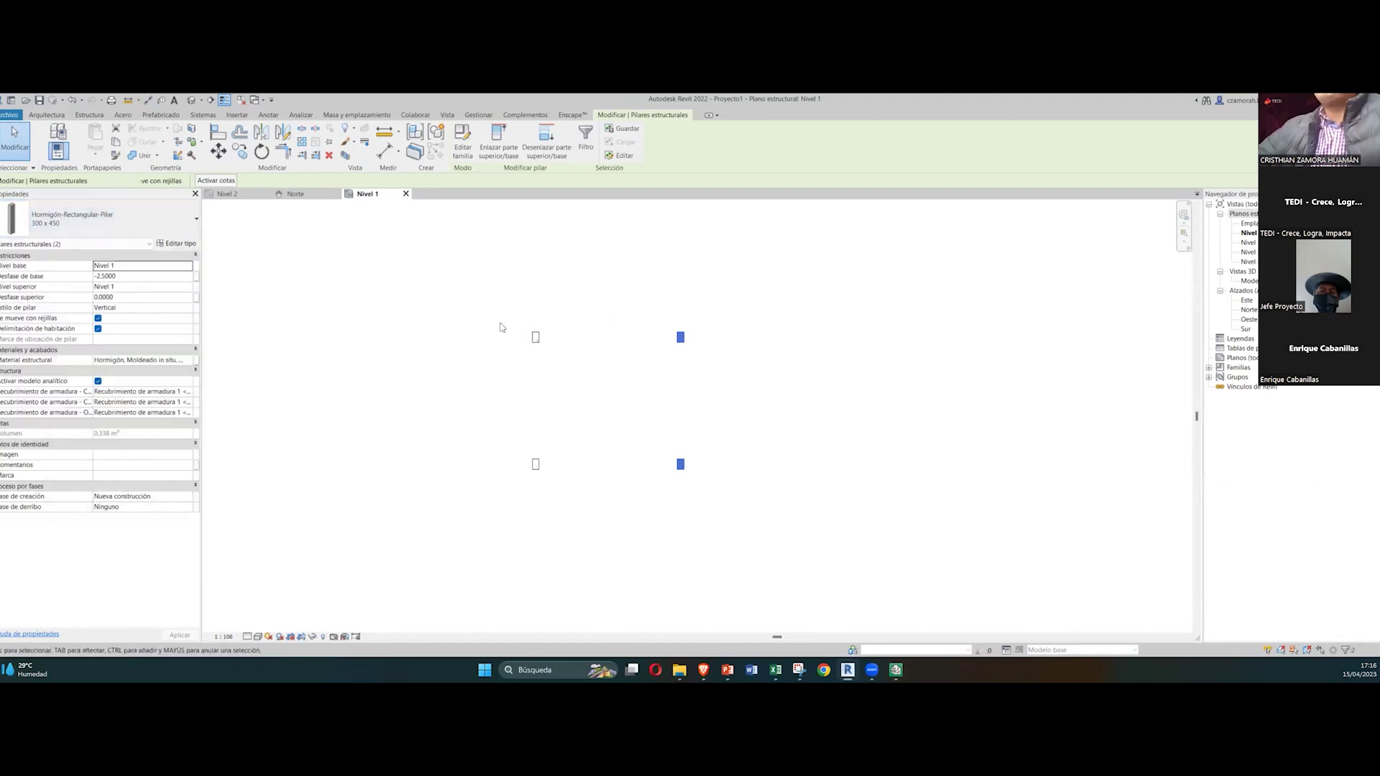
pyautogui.click(587, 380)
# Step: Draw four Hormigón-Viga rectangular 300 x 600mm beams on Nivel 1 joining the four columns into a closed rectangle
pyautogui.click(89, 115)
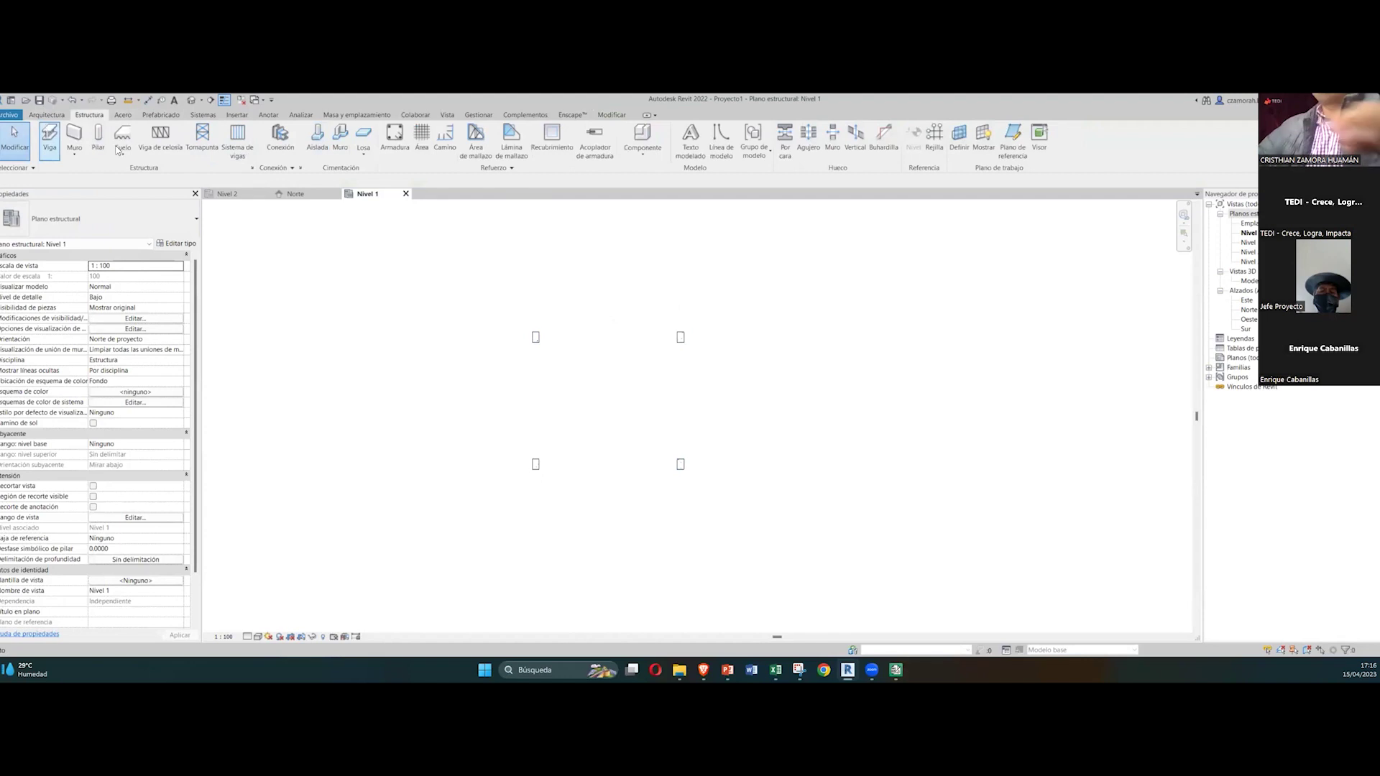
pyautogui.click(50, 148)
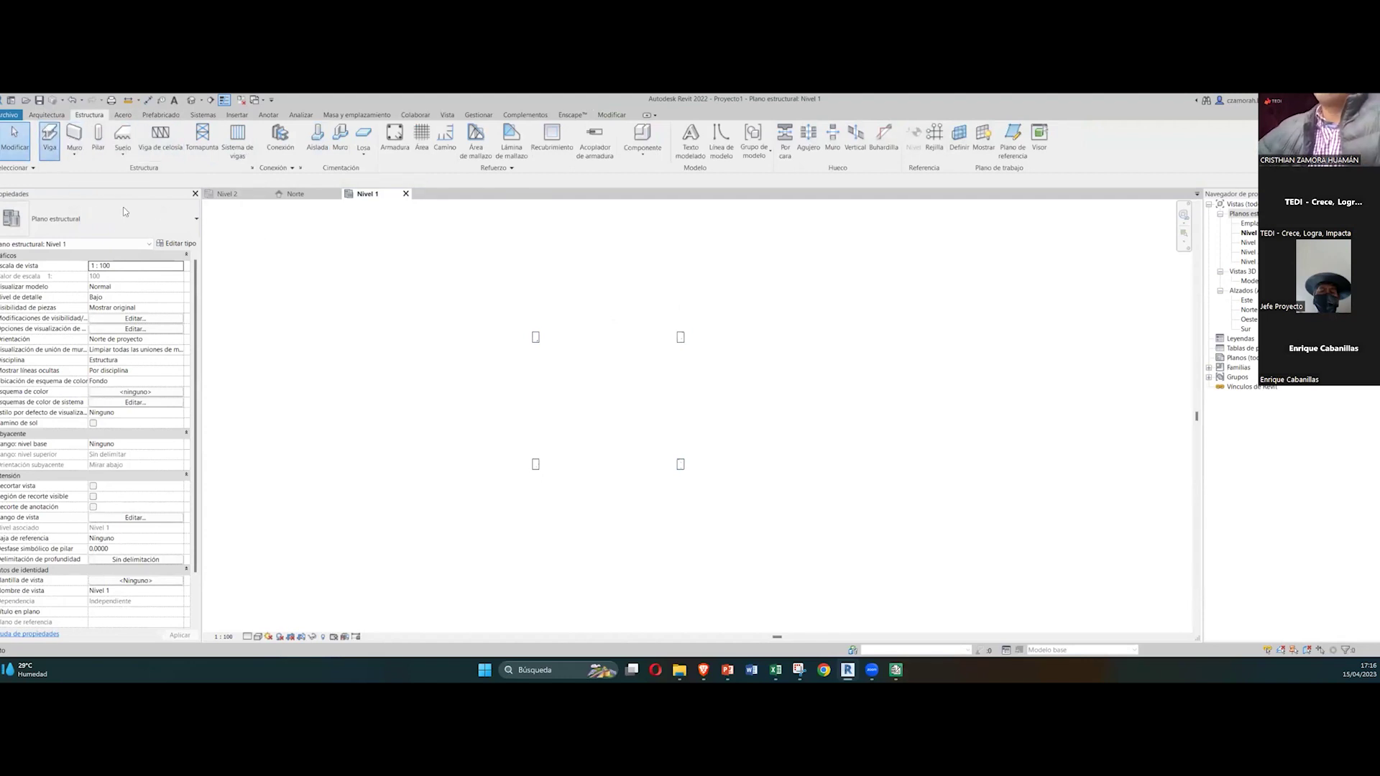
pyautogui.click(100, 222)
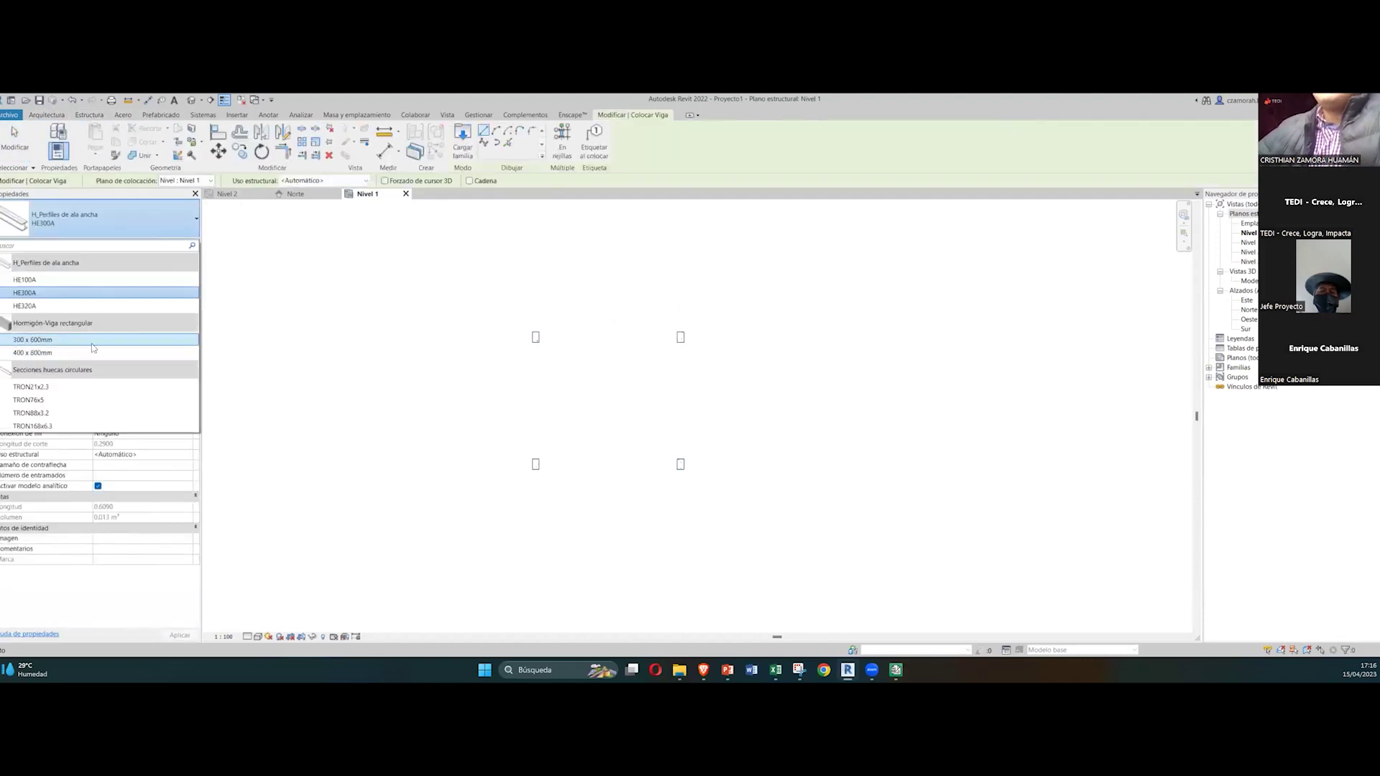
pyautogui.click(41, 341)
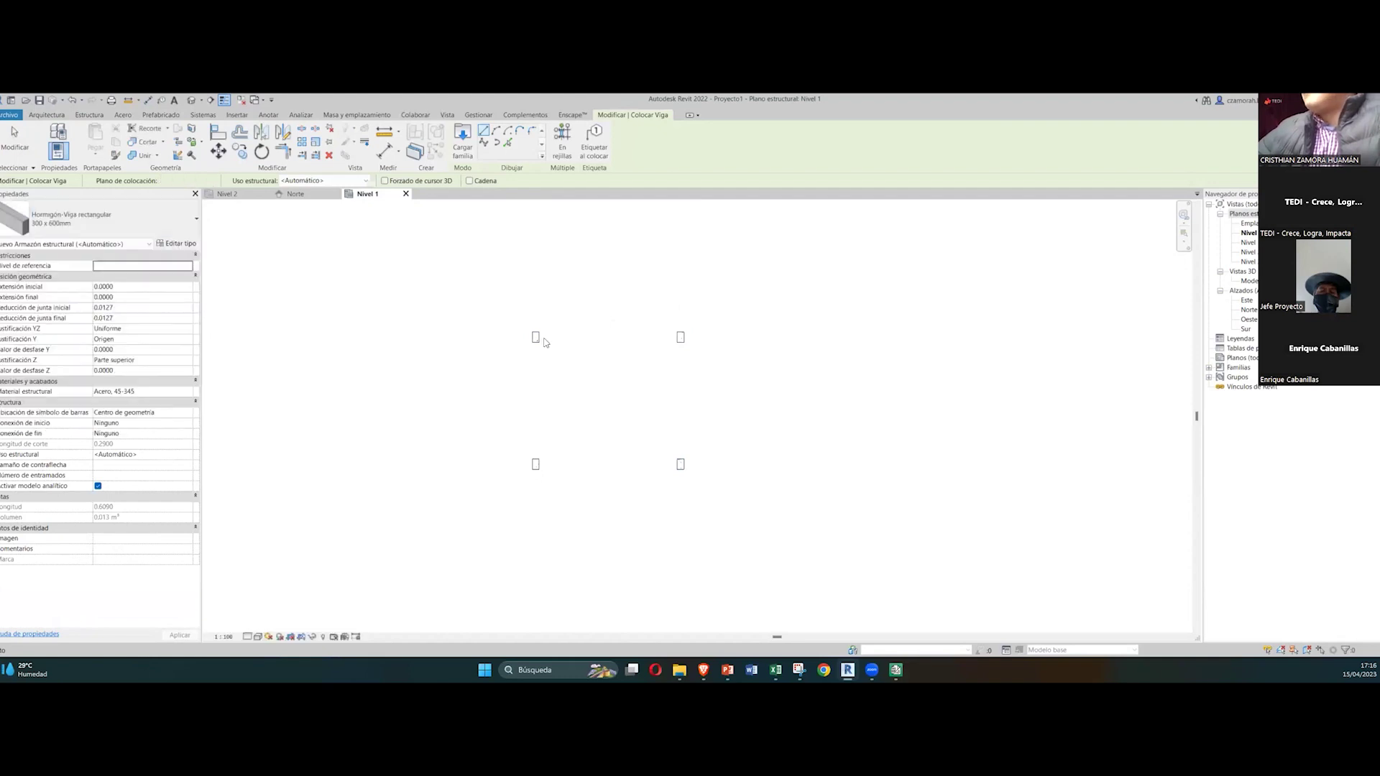
pyautogui.click(536, 336)
pyautogui.click(680, 336)
pyautogui.click(681, 336)
pyautogui.click(680, 465)
pyautogui.click(680, 464)
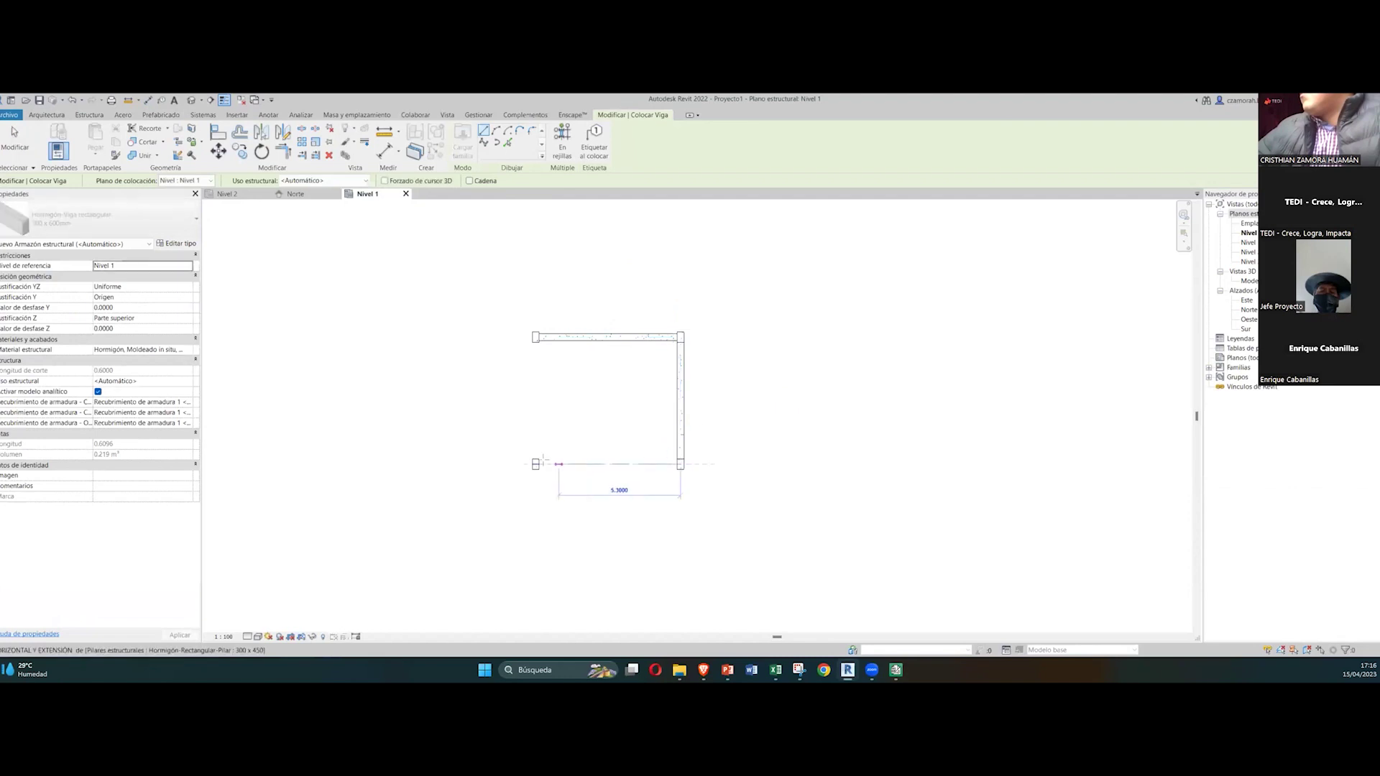
pyautogui.click(536, 465)
pyautogui.click(536, 464)
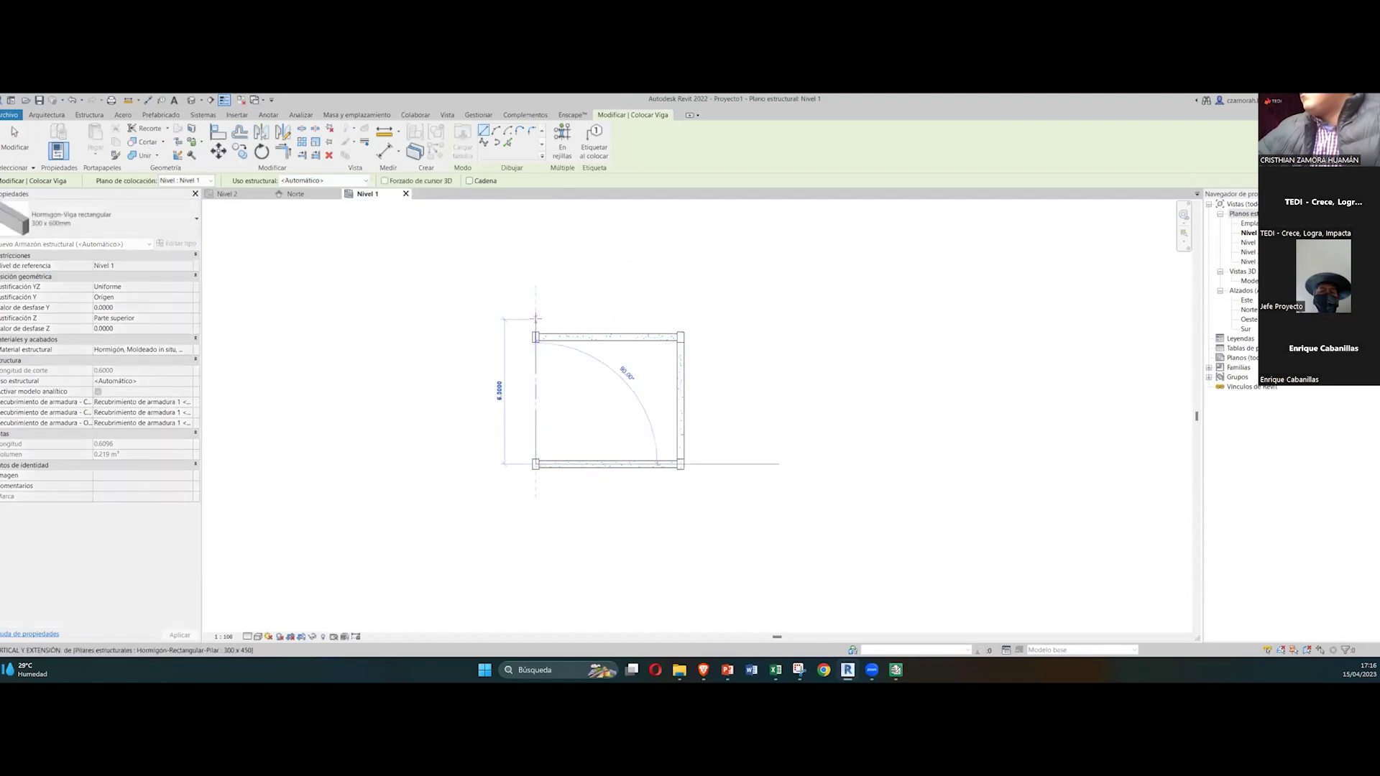
pyautogui.click(536, 337)
pyautogui.scroll(2, 712, 418)
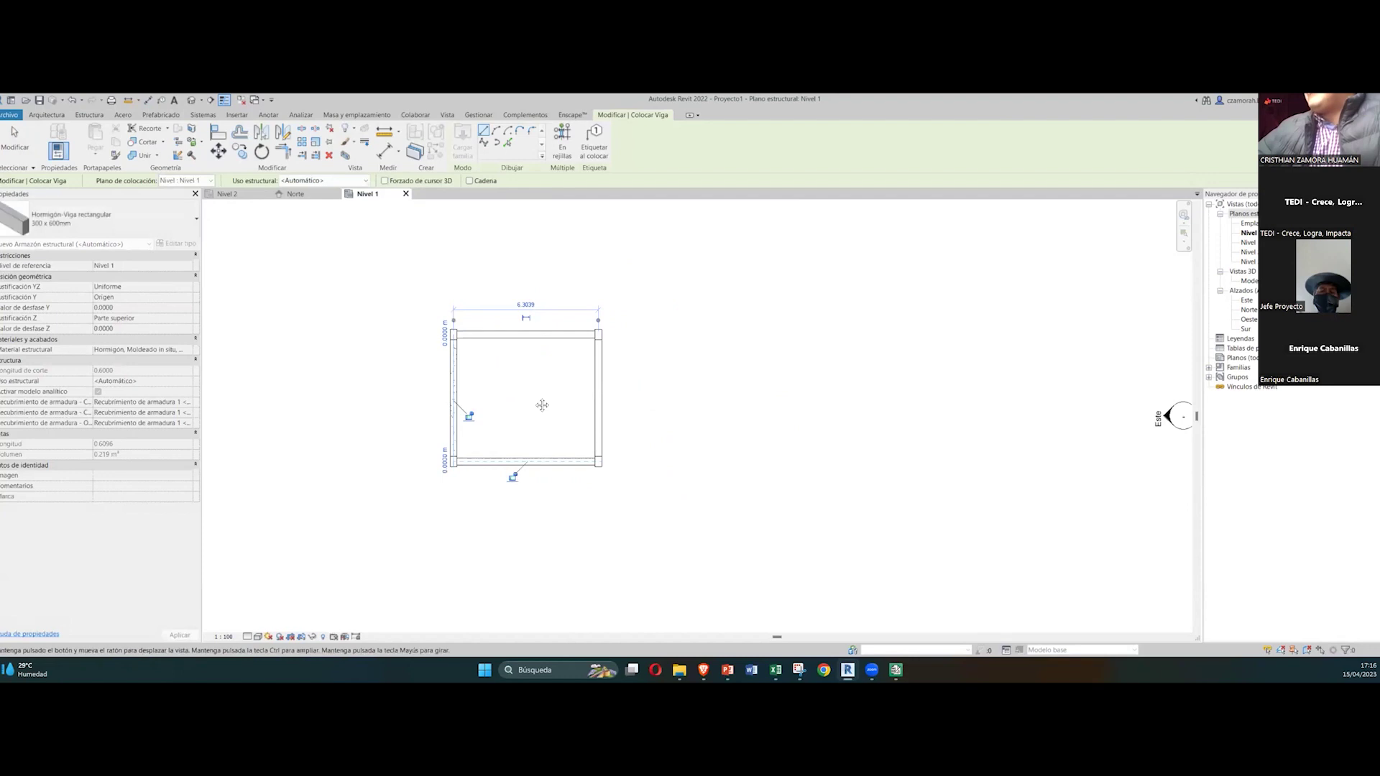
pyautogui.press('Escape')
pyautogui.press('Escape')
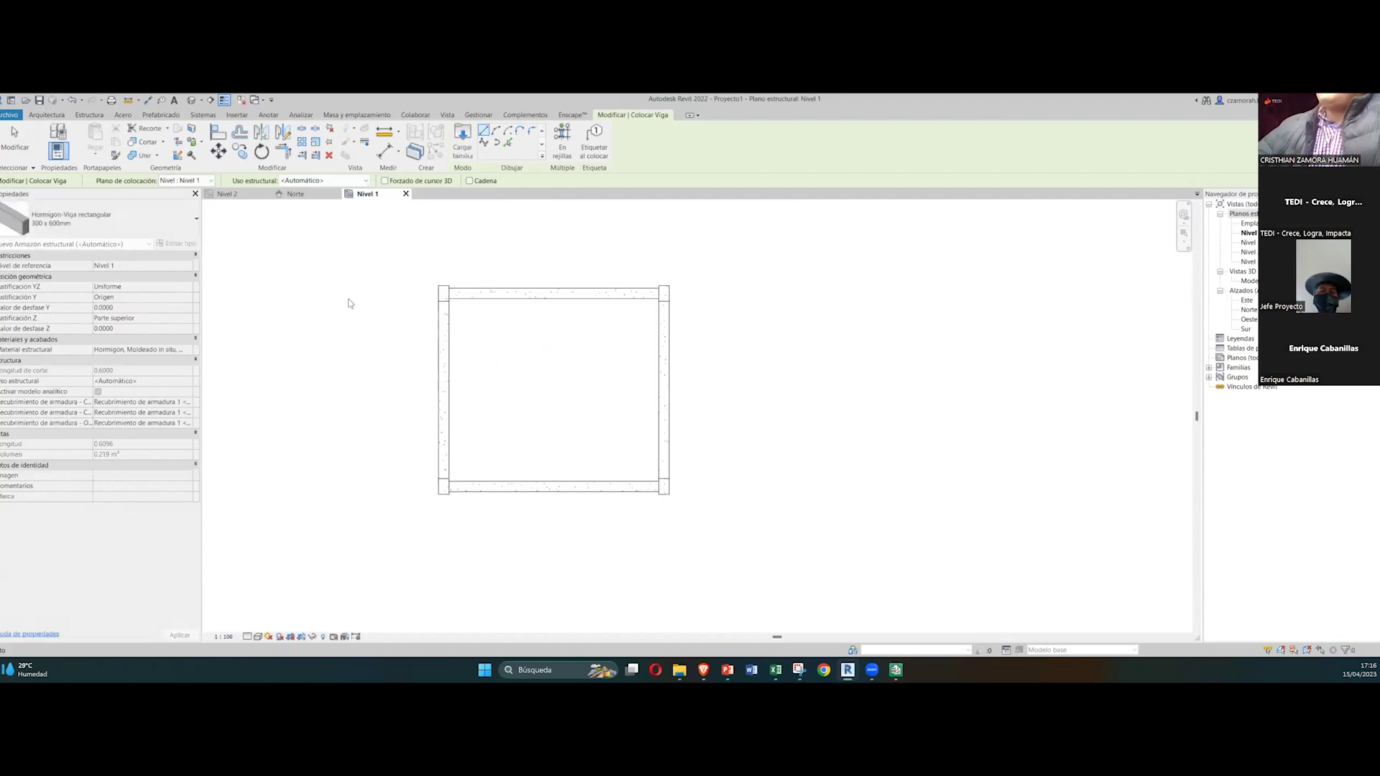
# Step: In the Norte elevation, copy the column-and-beam frame aligned to Nivel 2 and delete the original frame below Nivel 1
pyautogui.click(280, 196)
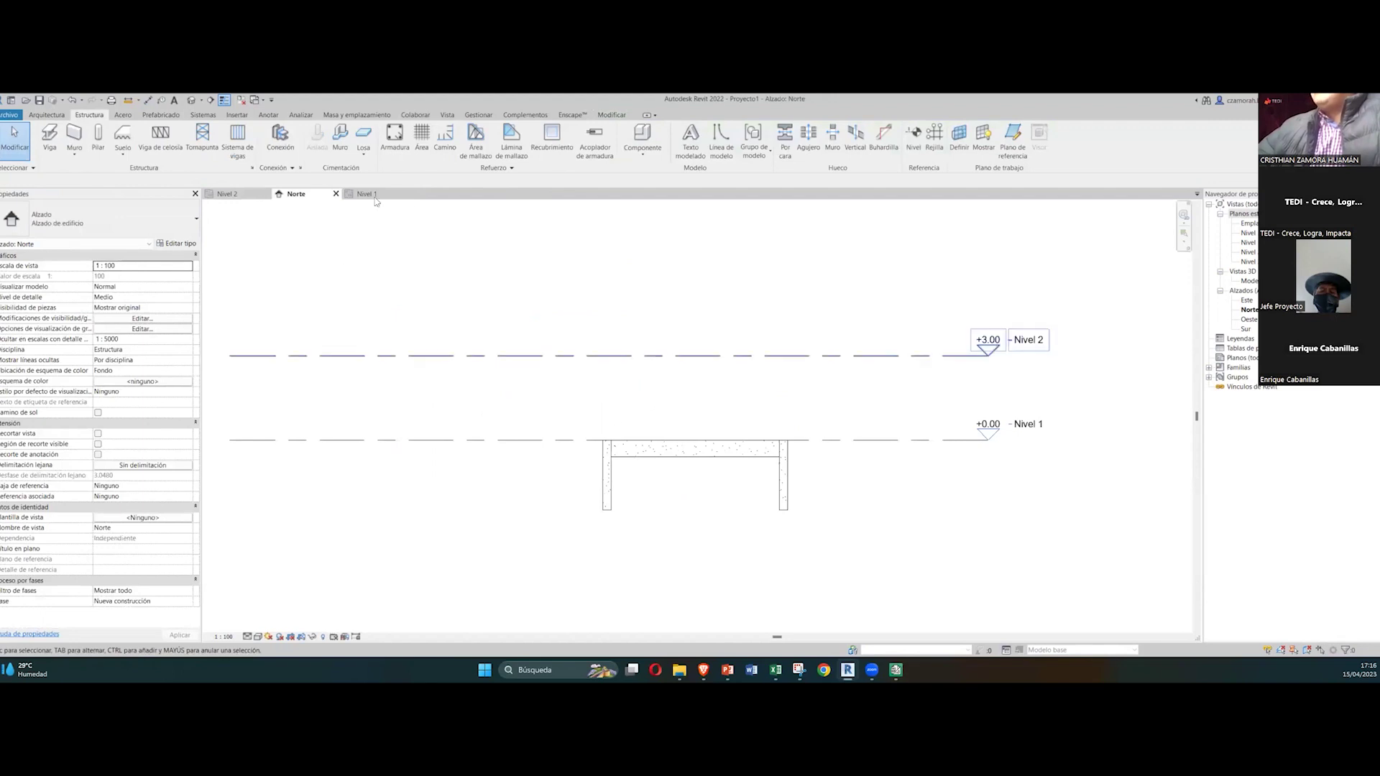
pyautogui.moveTo(836, 509); pyautogui.dragTo(577, 455)
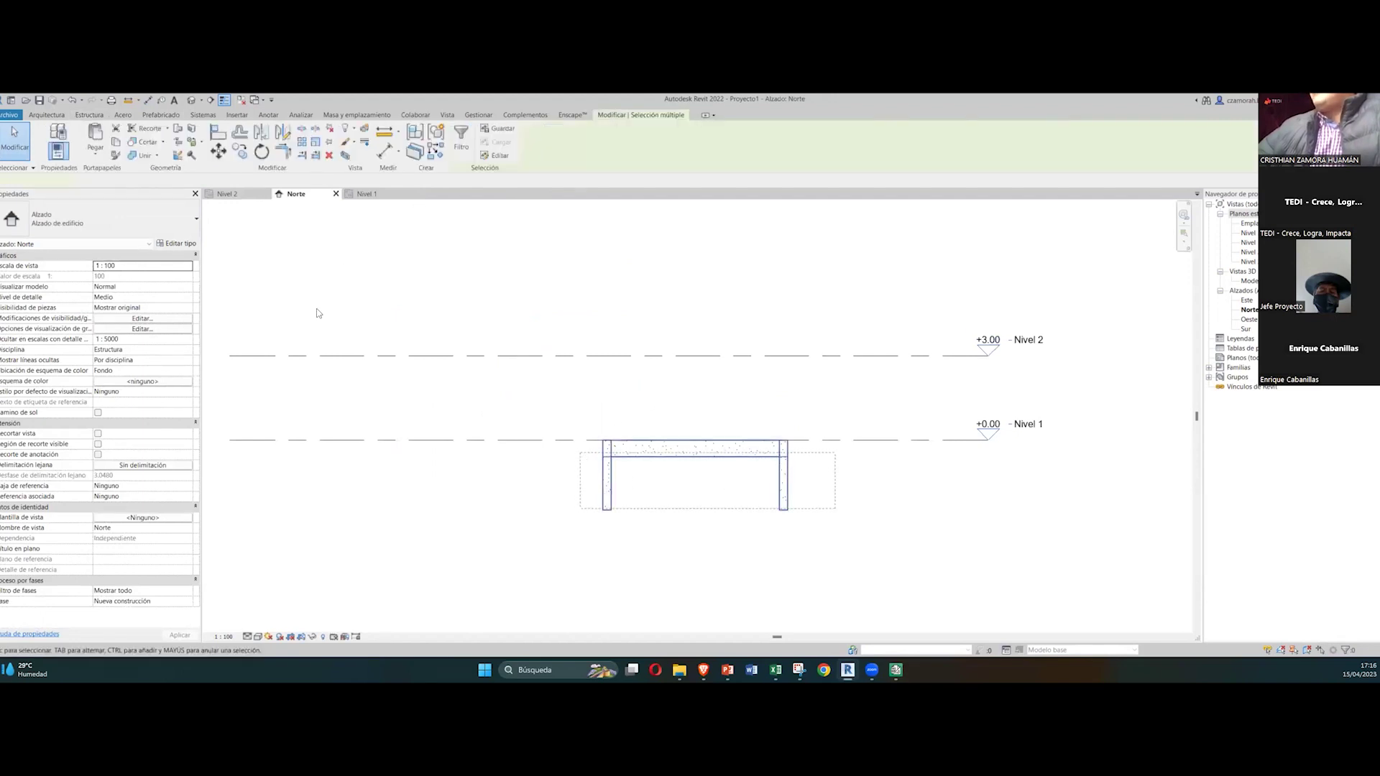
pyautogui.click(100, 154)
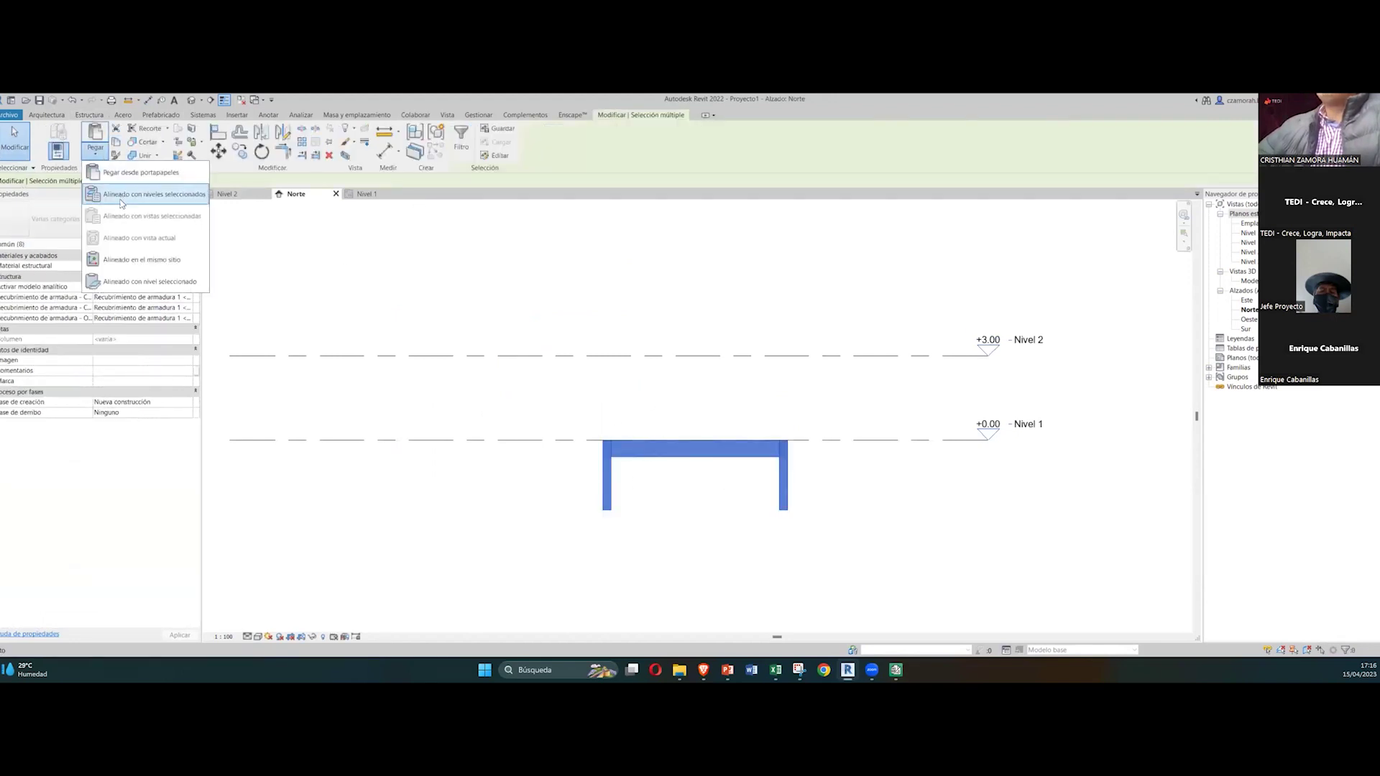
pyautogui.click(129, 195)
pyautogui.click(400, 320)
pyautogui.click(445, 456)
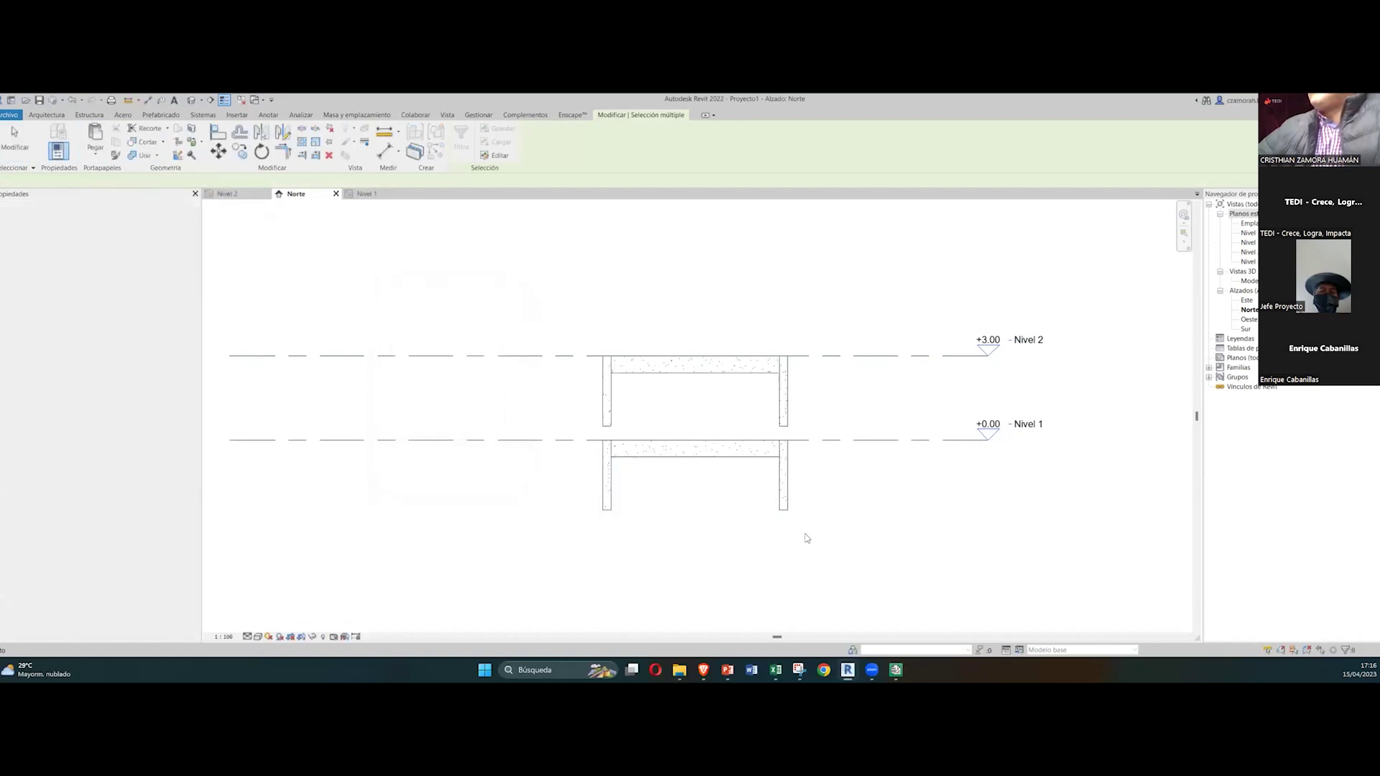
pyautogui.click(647, 450)
pyautogui.press('Delete')
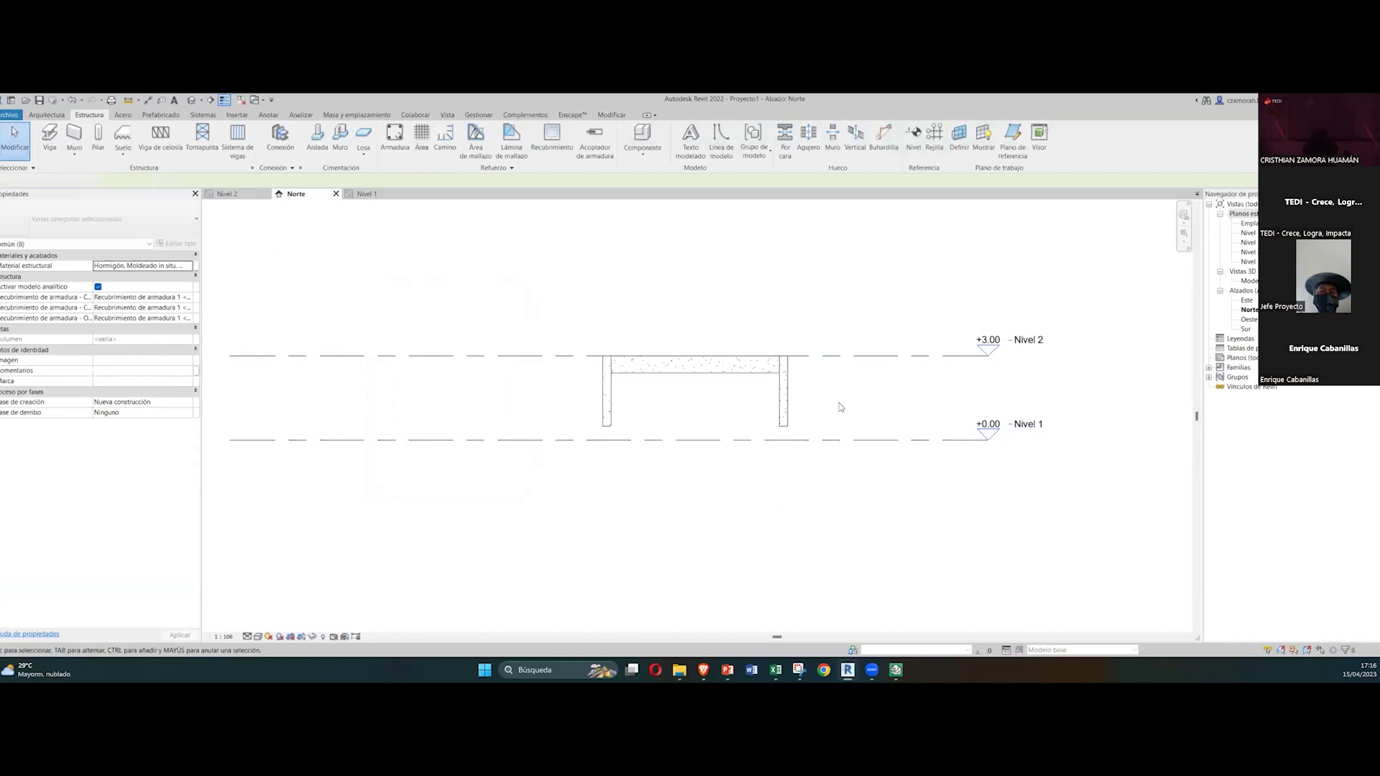
# Step: Set the four columns' base level to Nivel 1 with a base offset of 0.0000
pyautogui.moveTo(544, 411); pyautogui.dragTo(543, 411)
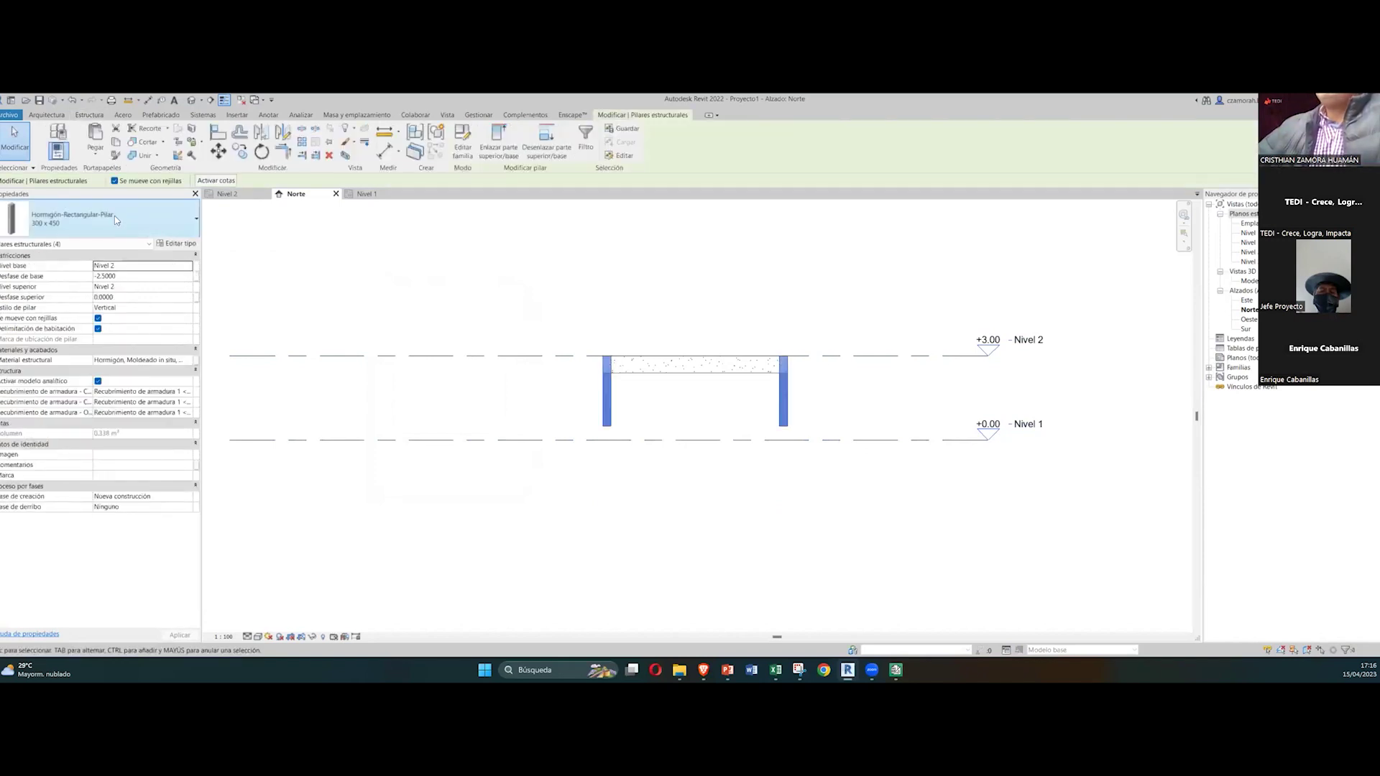
pyautogui.click(189, 267)
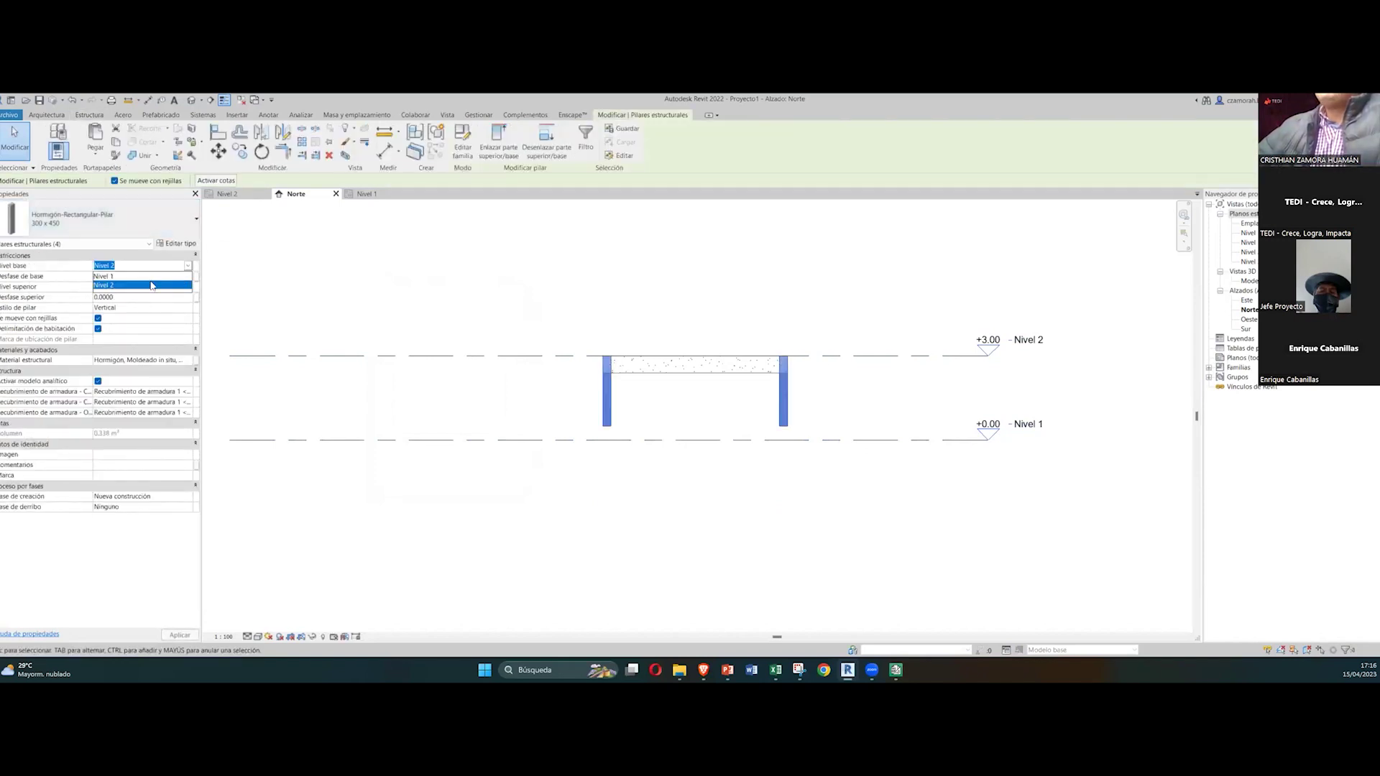
pyautogui.click(128, 276)
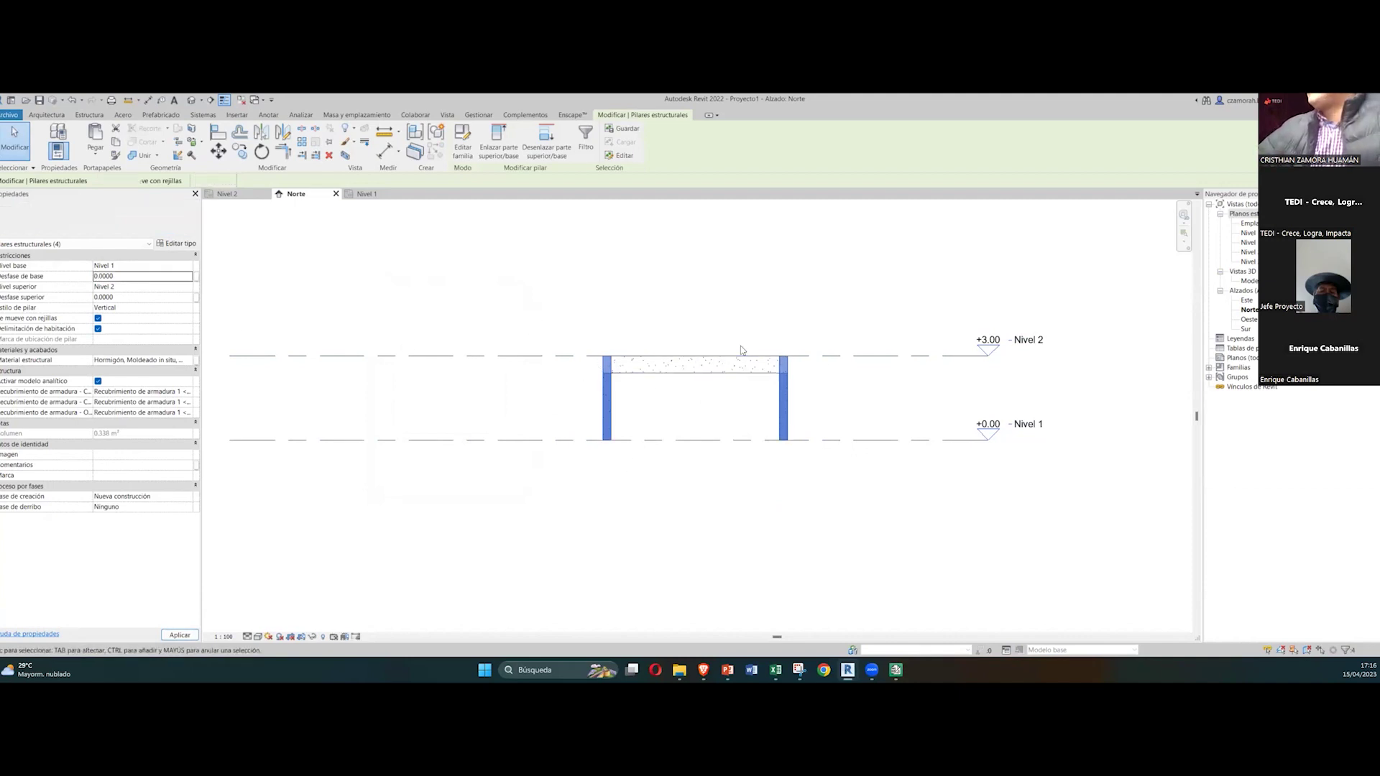
pyautogui.scroll(3, 820, 360)
pyautogui.click(807, 376)
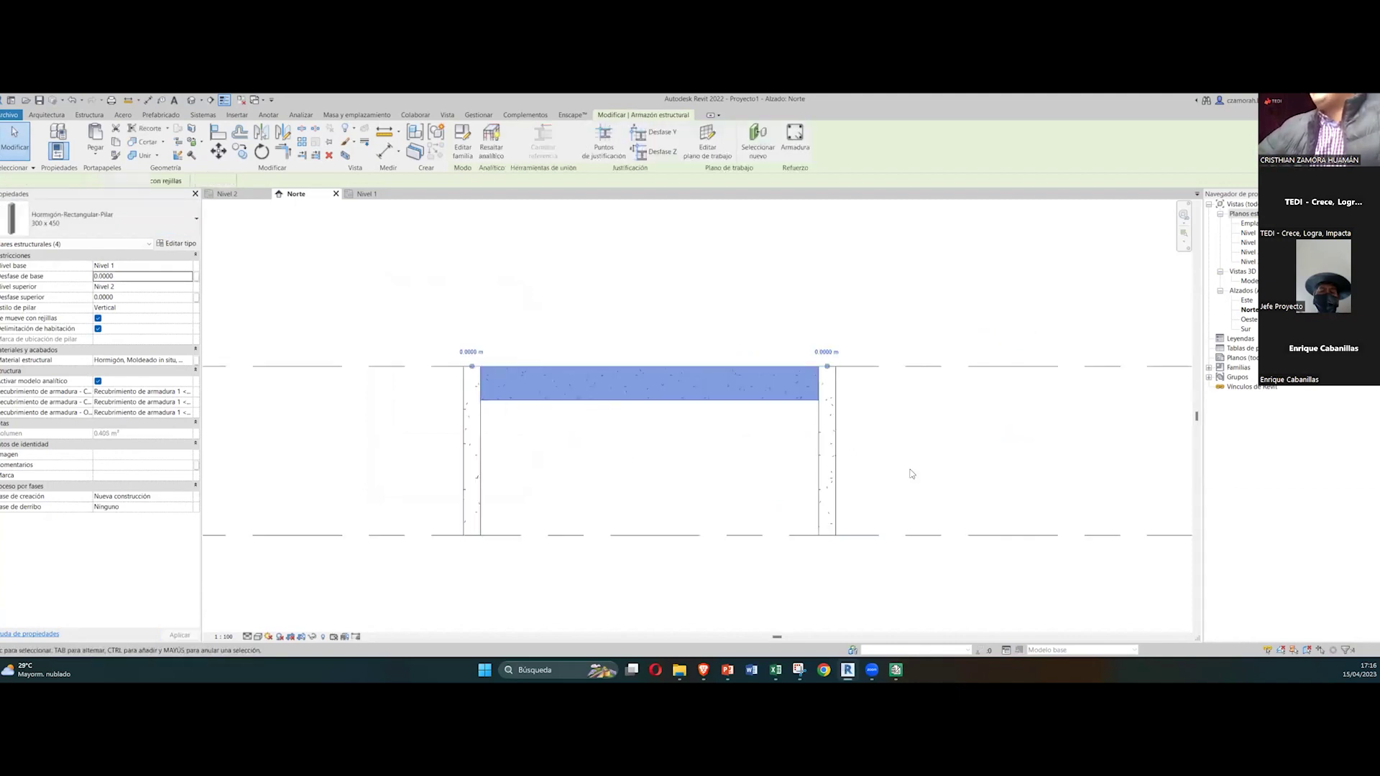
pyautogui.hotkey('ctrl', 'Left')
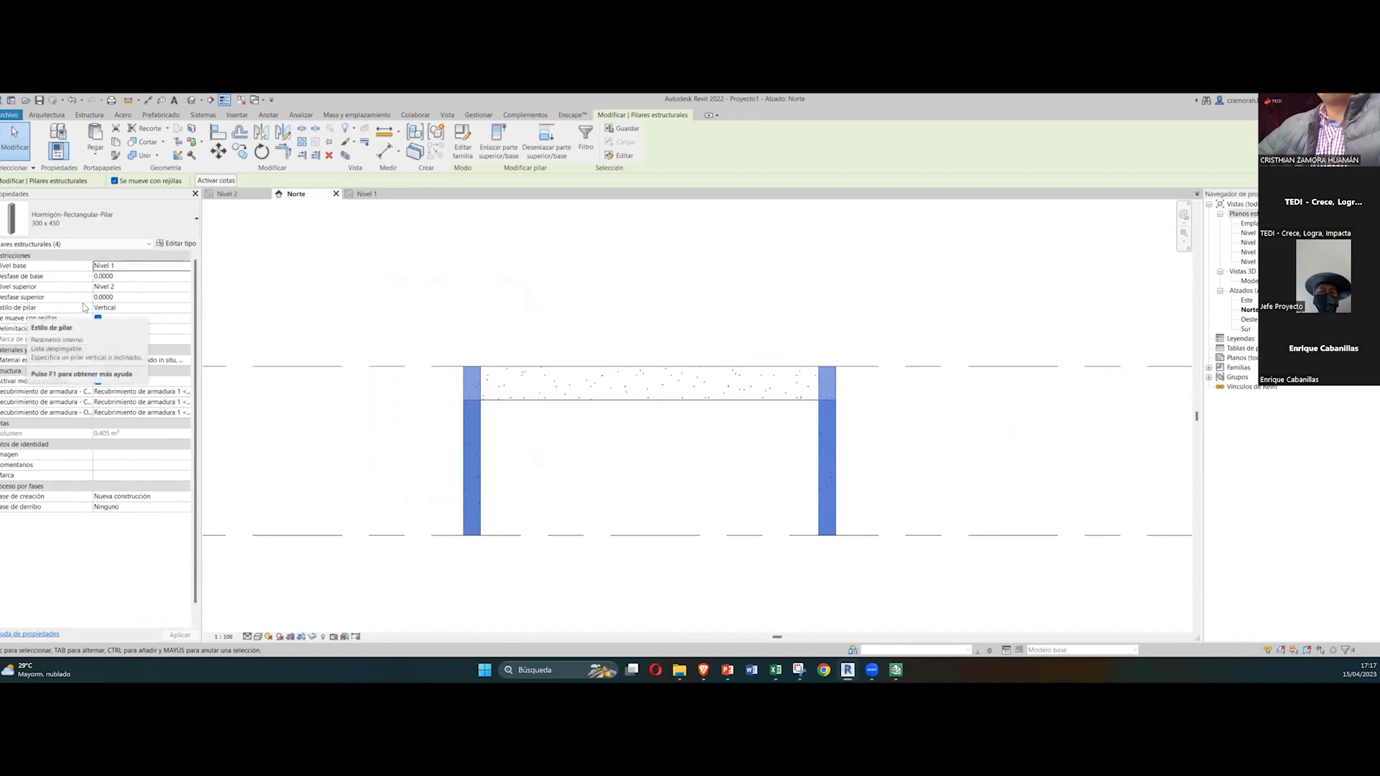
pyautogui.click(140, 301)
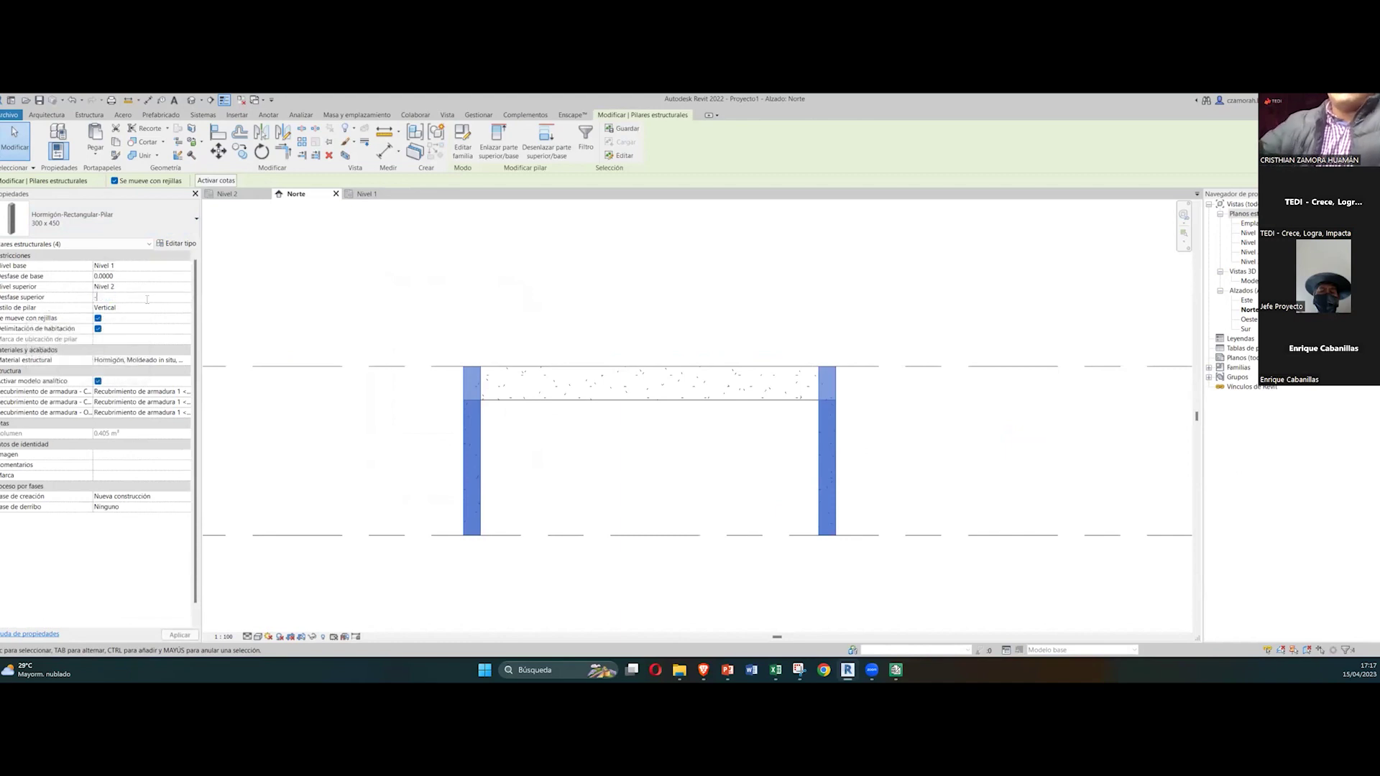
pyautogui.click(553, 309)
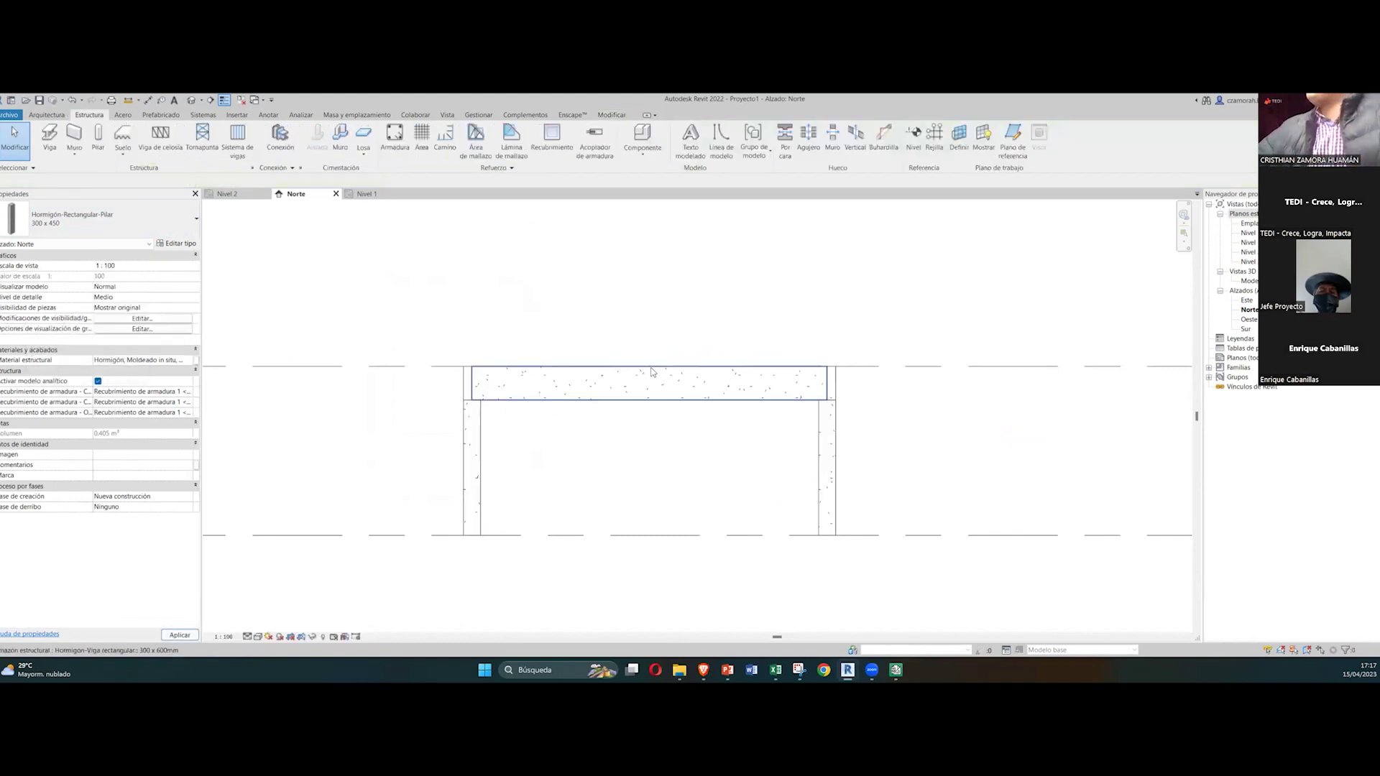
pyautogui.scroll(-2, 652, 371)
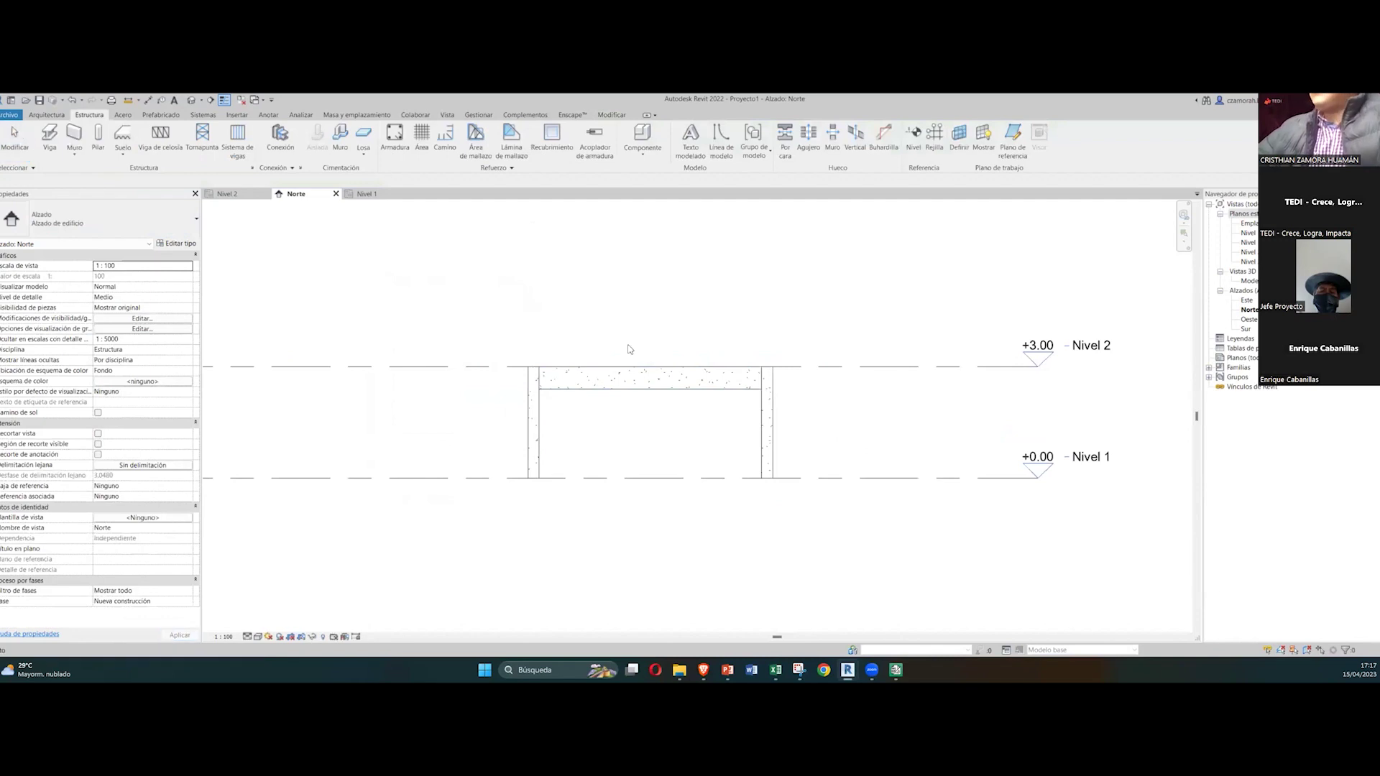
# Step: Check the frame in the Nivel 2 structural plan and return to the Norte elevation
pyautogui.click(227, 193)
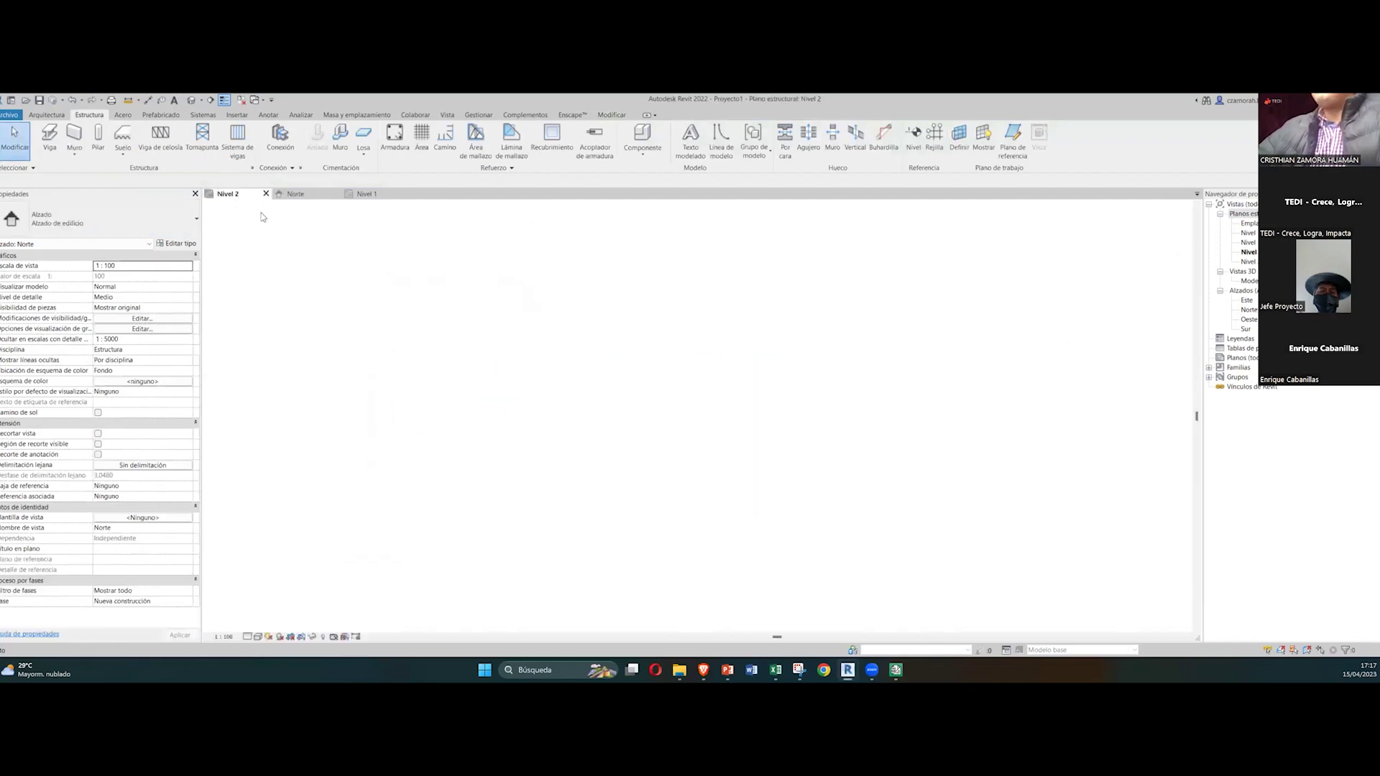
pyautogui.scroll(3, 686, 411)
pyautogui.moveTo(662, 434); pyautogui.dragTo(524, 419, button='middle')
pyautogui.scroll(1, 524, 419)
pyautogui.click(295, 194)
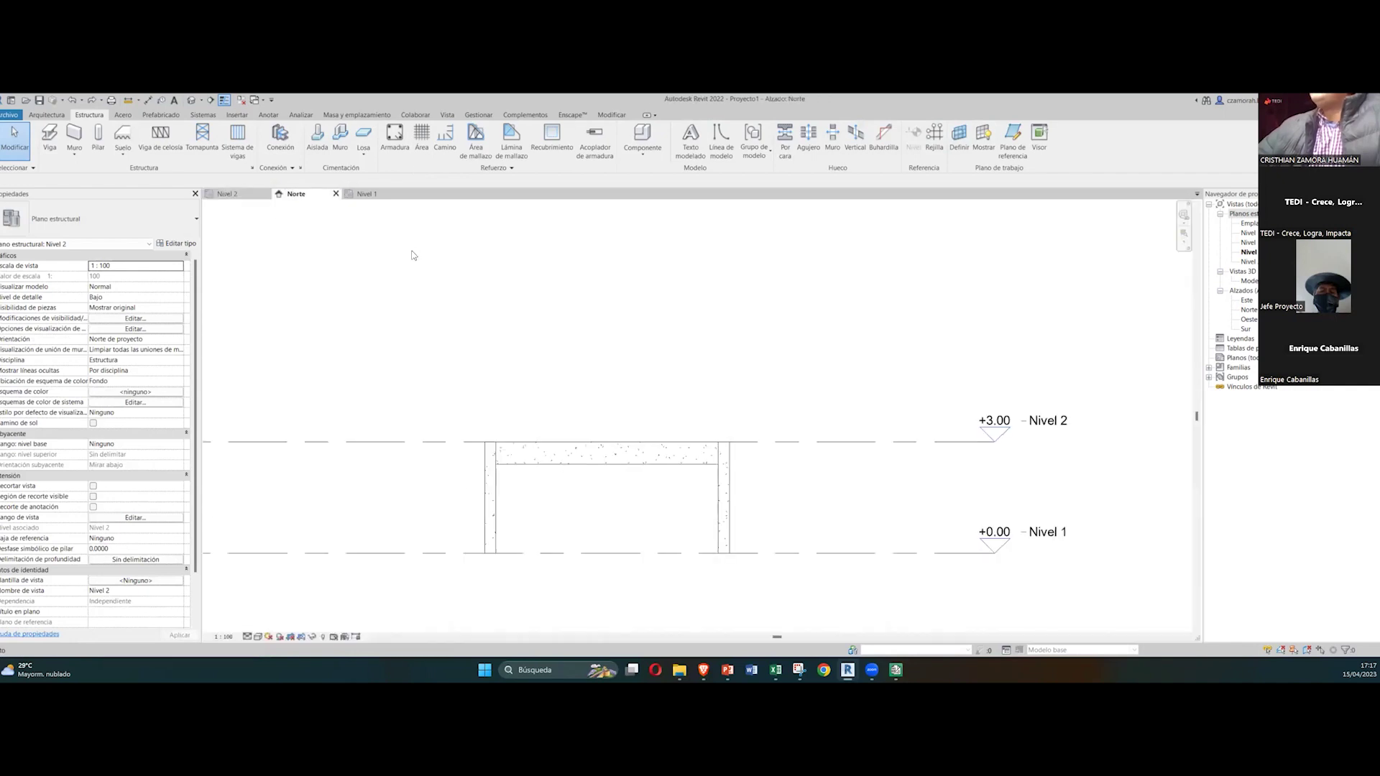
pyautogui.moveTo(680, 382); pyautogui.dragTo(631, 322, button='middle')
# Step: Open the default 3D view and display the column-and-beam frame in the Realista visual style
pyautogui.press('d')
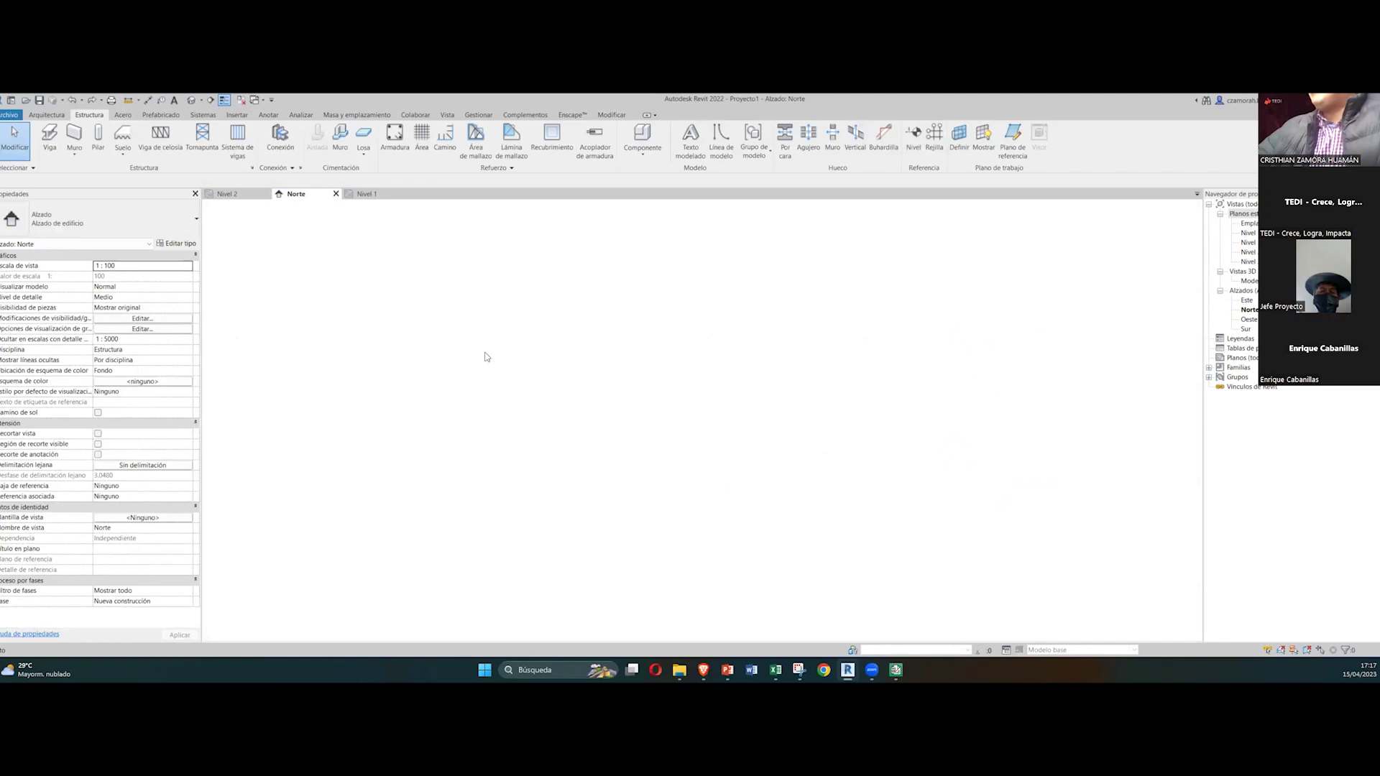
pyautogui.scroll(5, 575, 442)
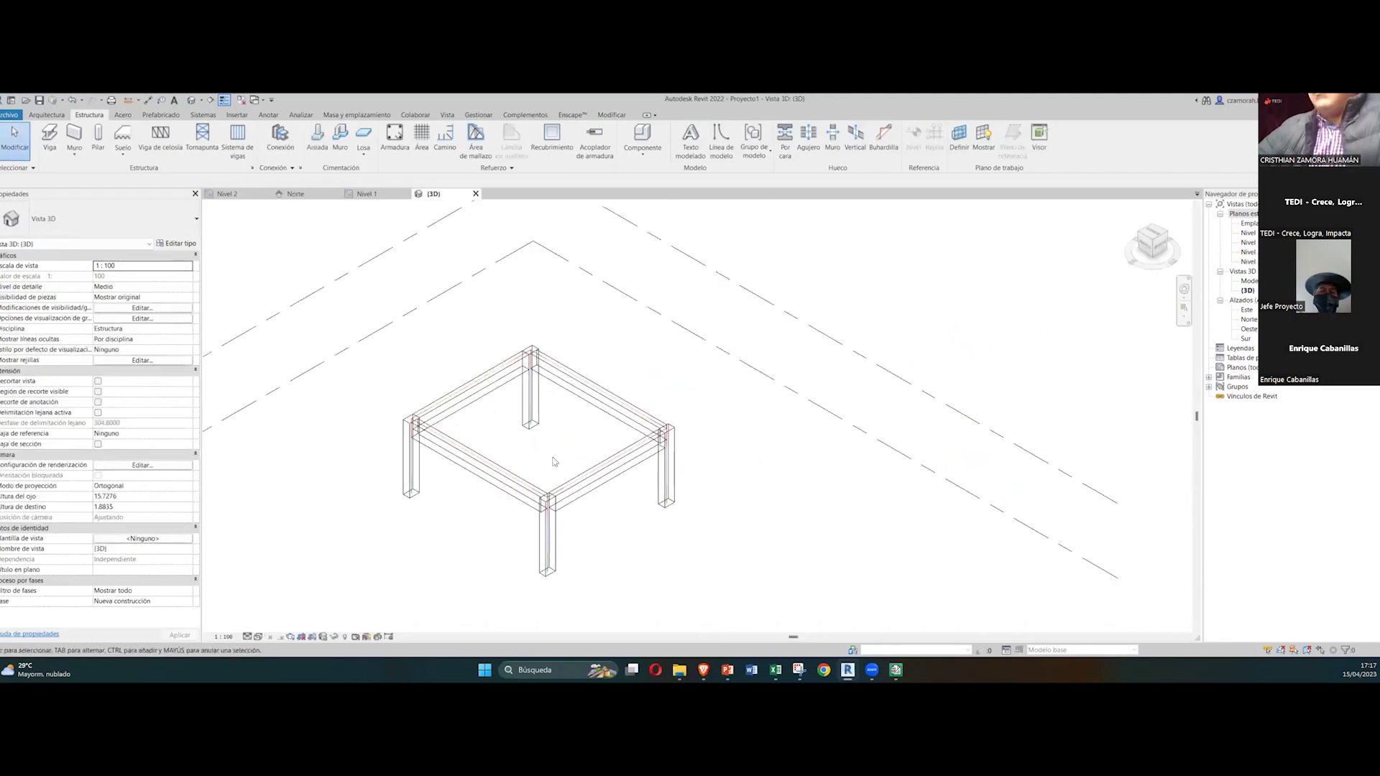
pyautogui.click(257, 638)
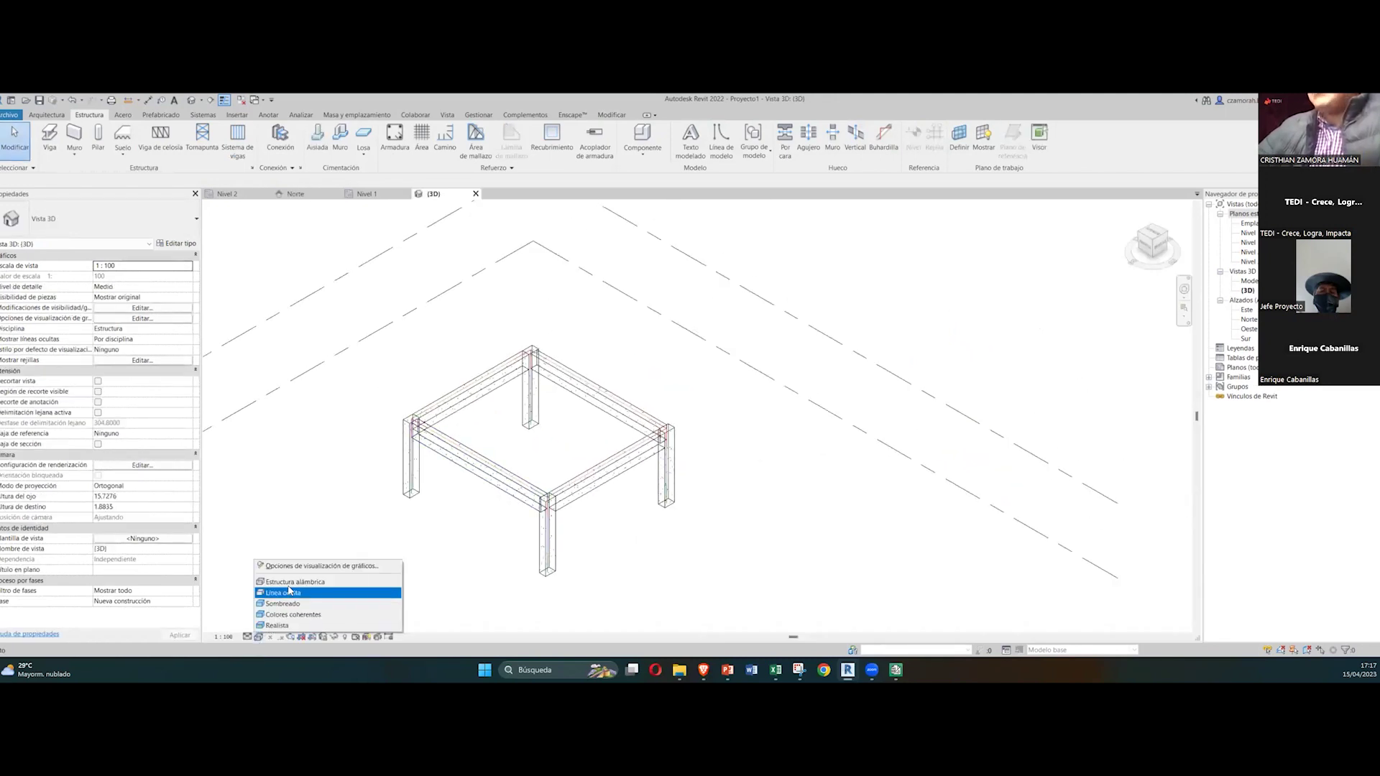
pyautogui.click(286, 625)
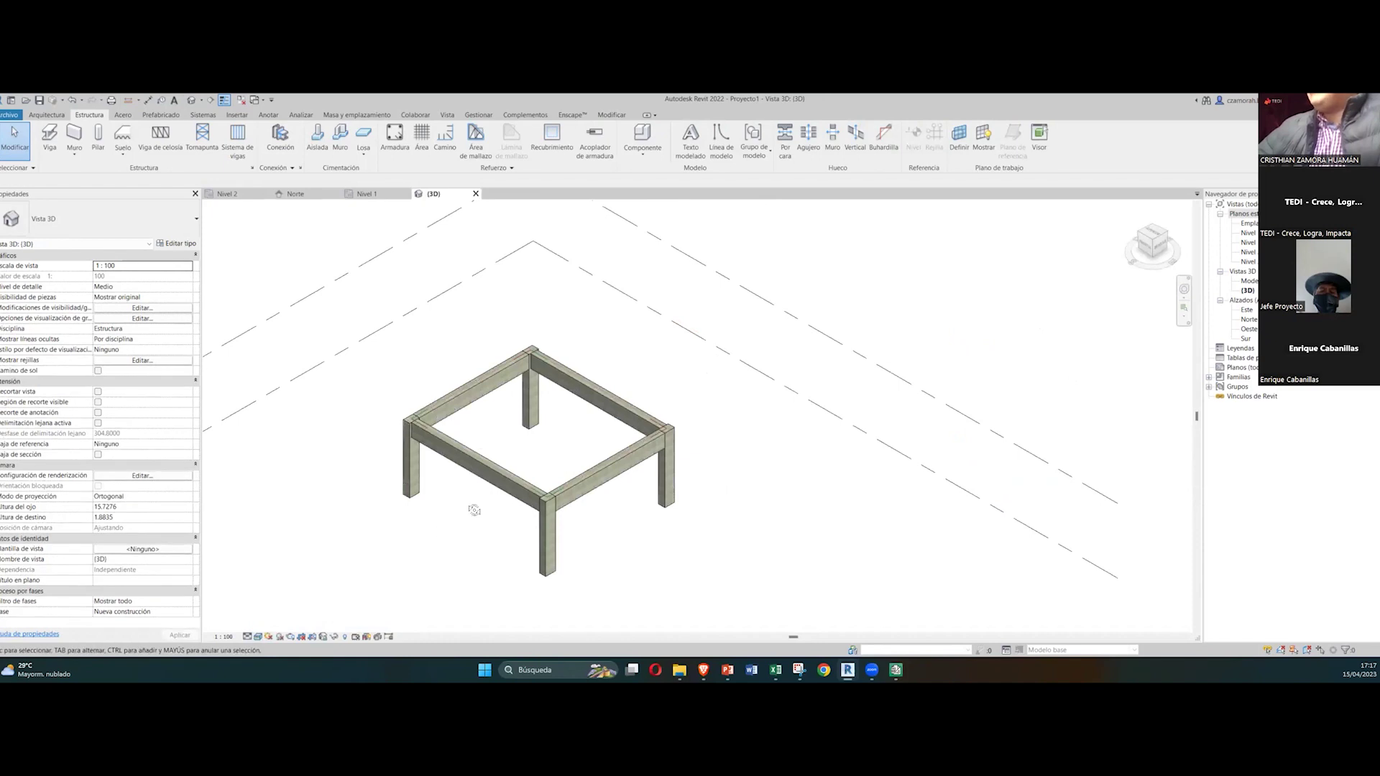
pyautogui.keyDown('shift'); pyautogui.moveTo(458, 521); pyautogui.dragTo(411, 400, button='middle'); pyautogui.keyUp('shift')
pyautogui.press('v')
pyautogui.press('v')
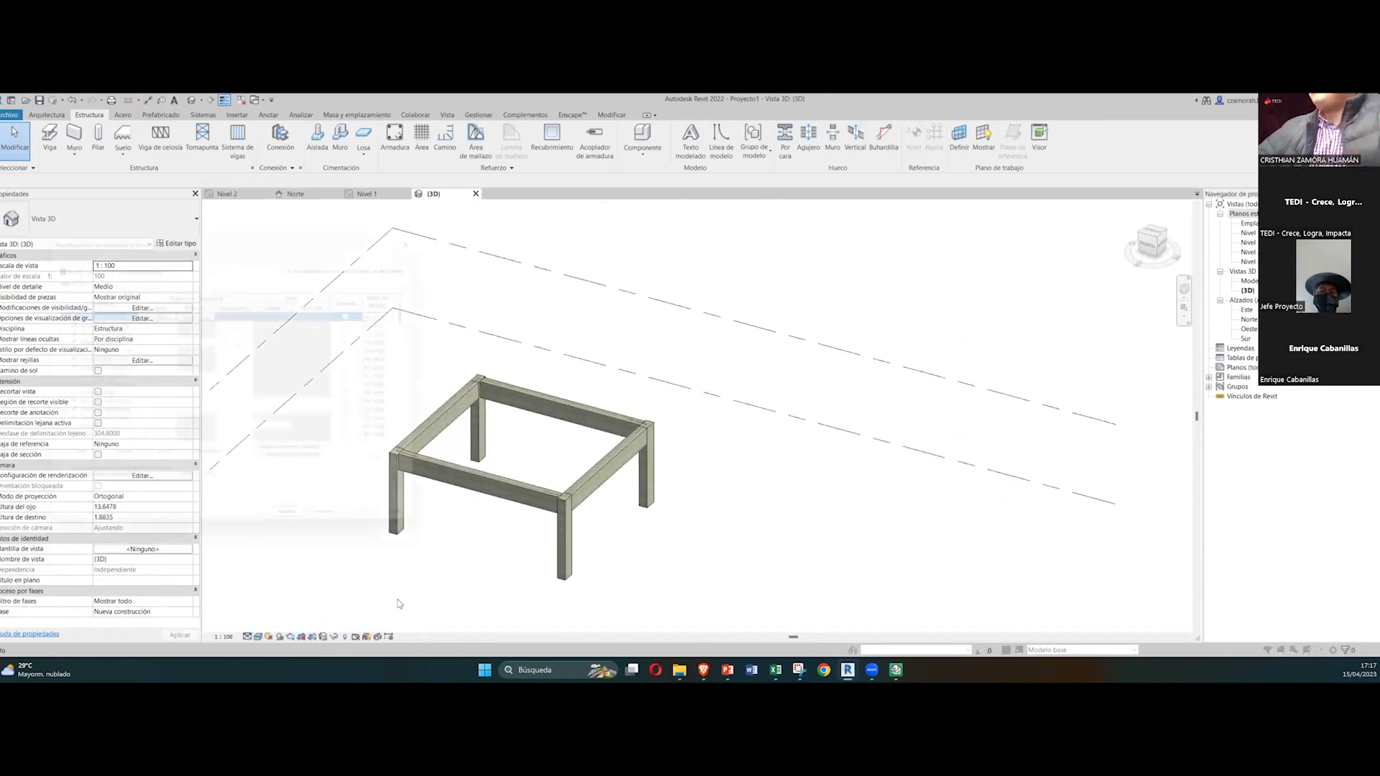
pyautogui.press('Escape')
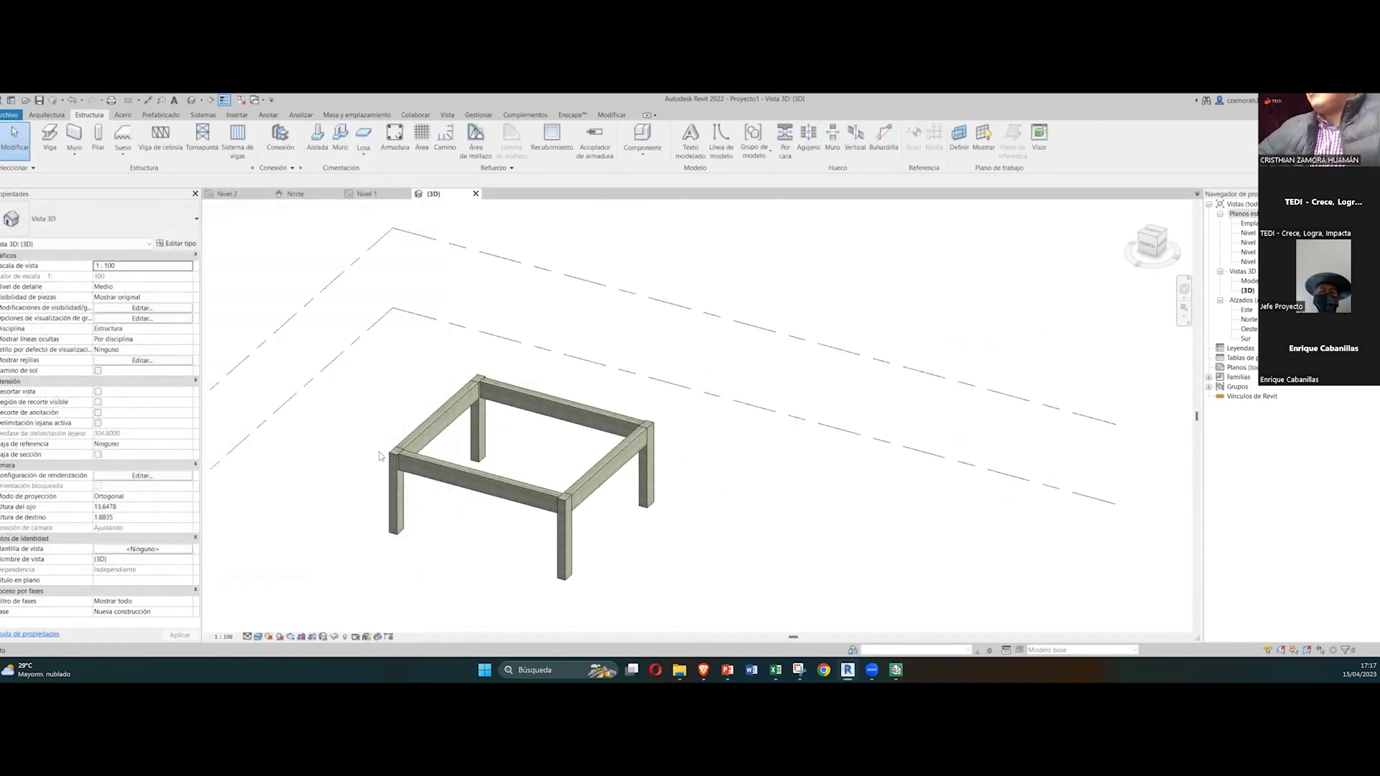
pyautogui.scroll(2, 511, 502)
pyautogui.moveTo(511, 502); pyautogui.dragTo(454, 502, button='middle')
pyautogui.scroll(-1, 379, 502)
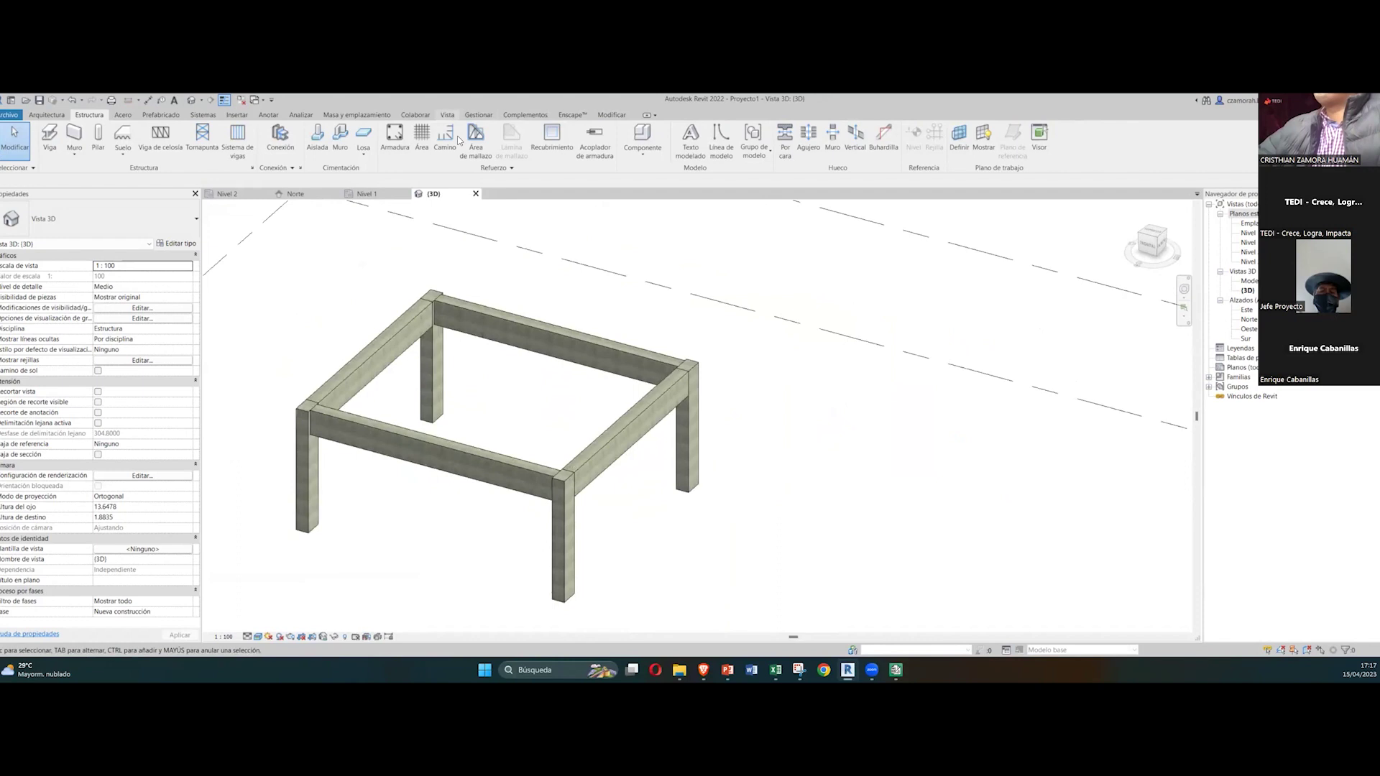
pyautogui.click(449, 116)
pyautogui.click(683, 141)
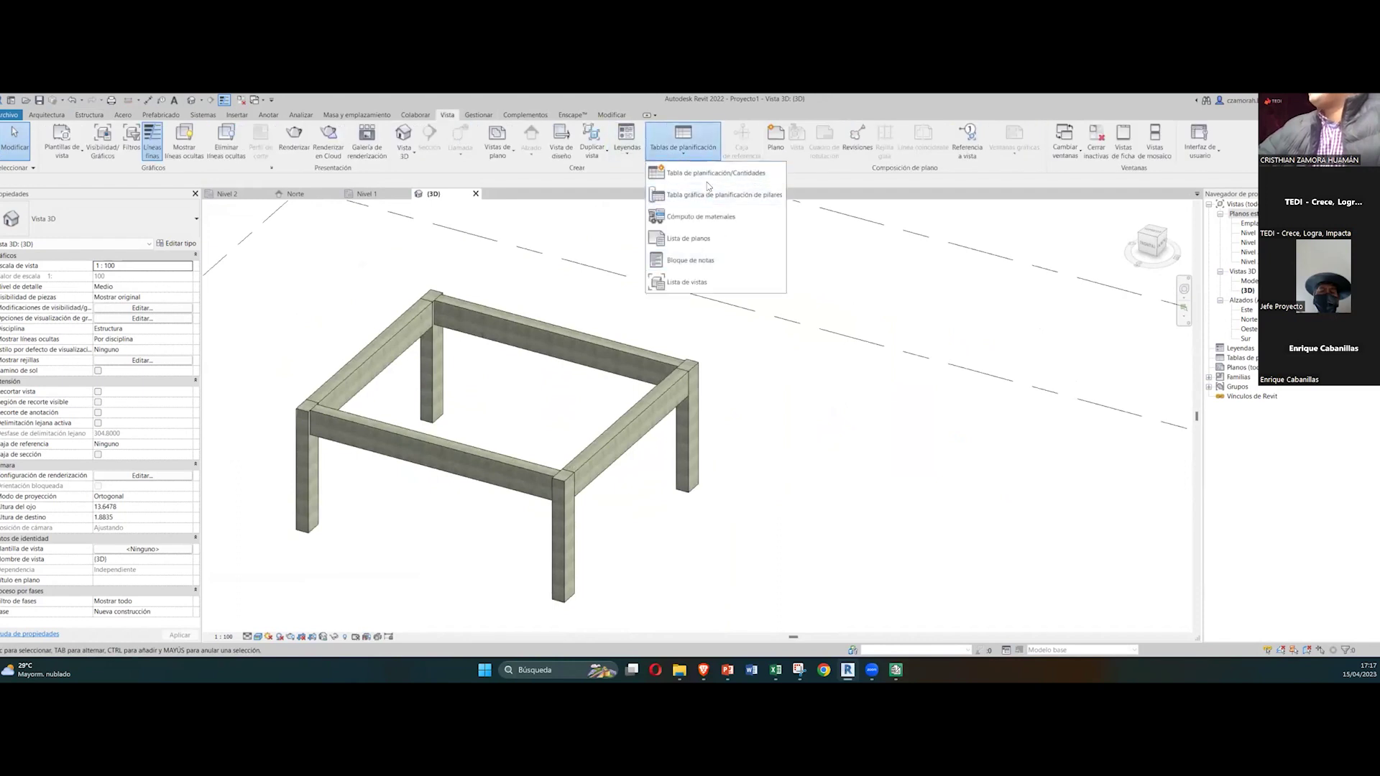
pyautogui.click(694, 178)
pyautogui.click(562, 379)
pyautogui.scroll(1, 562, 379)
pyautogui.scroll(-3, 561, 379)
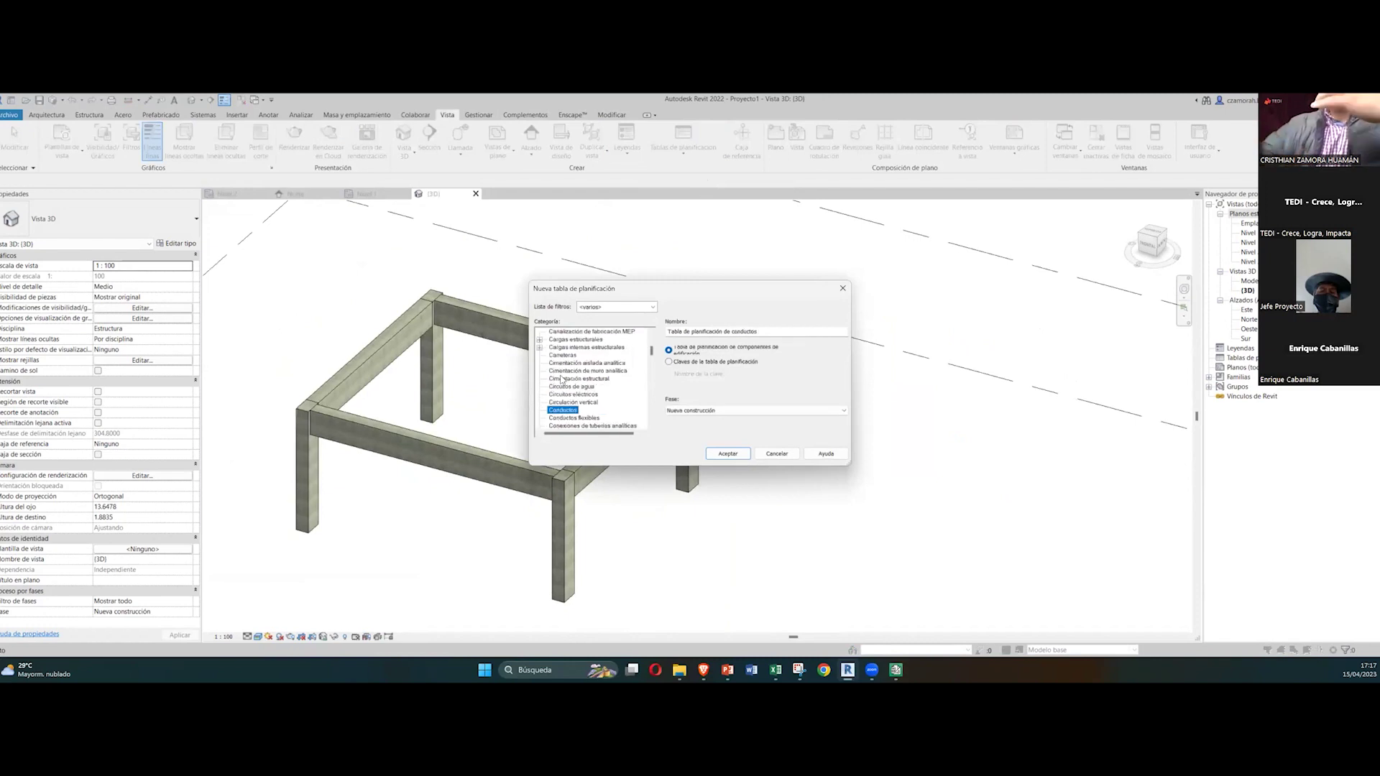
pyautogui.scroll(-8, 561, 379)
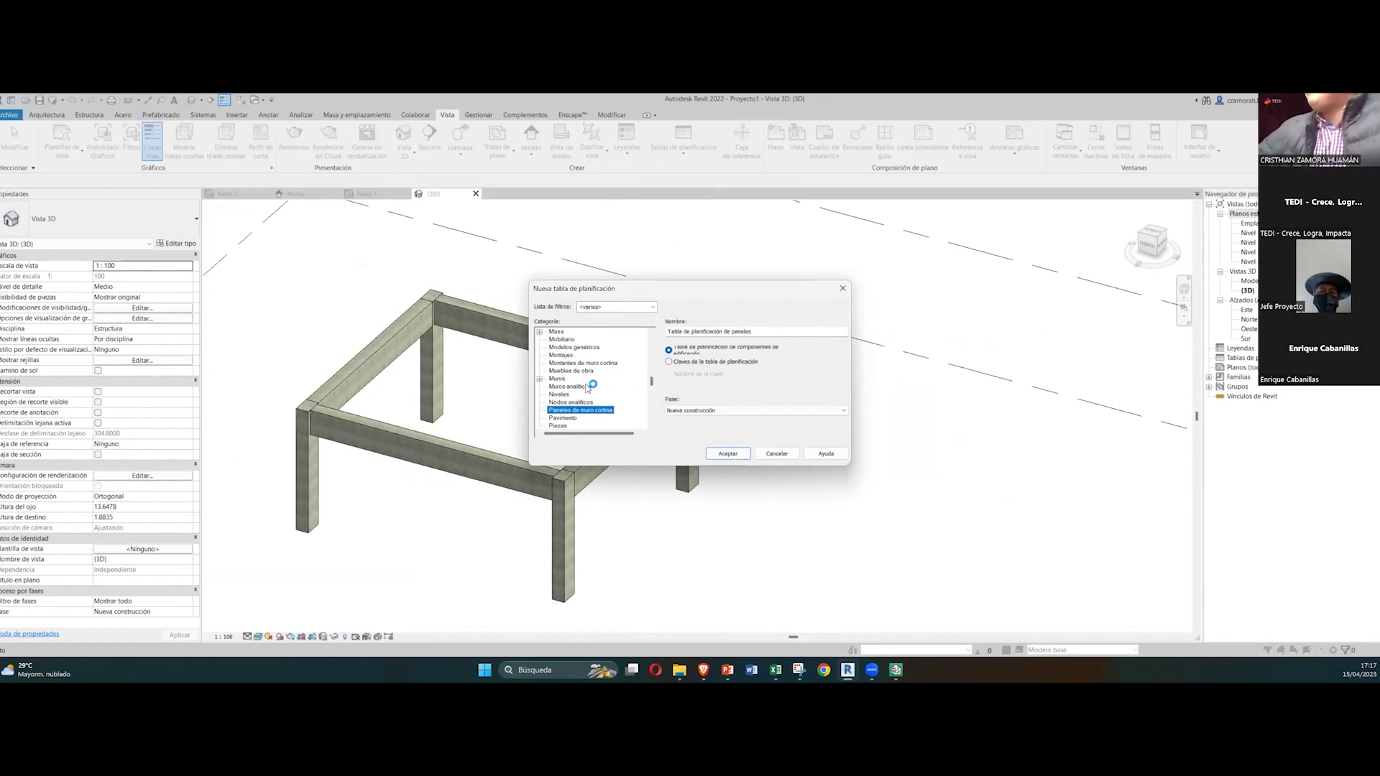
pyautogui.scroll(-2, 562, 405)
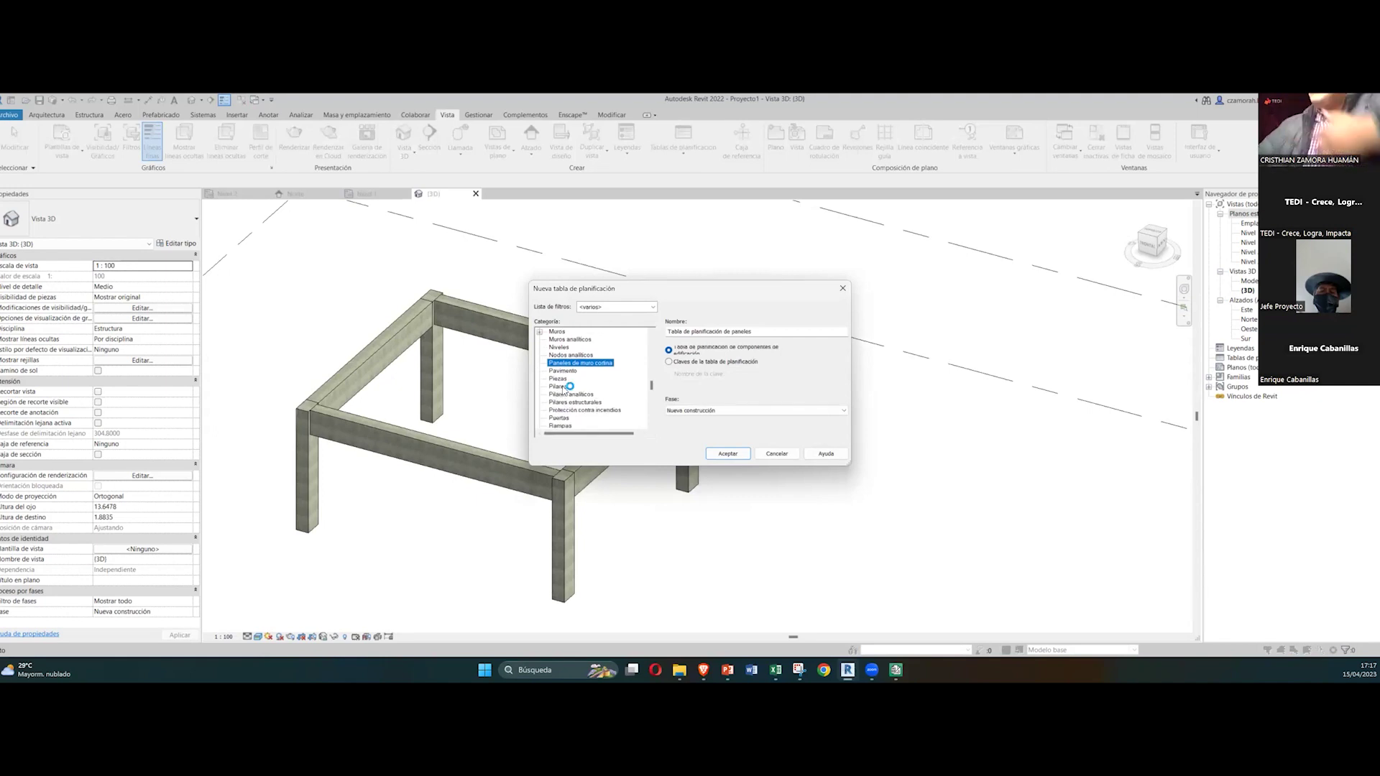
pyautogui.click(559, 386)
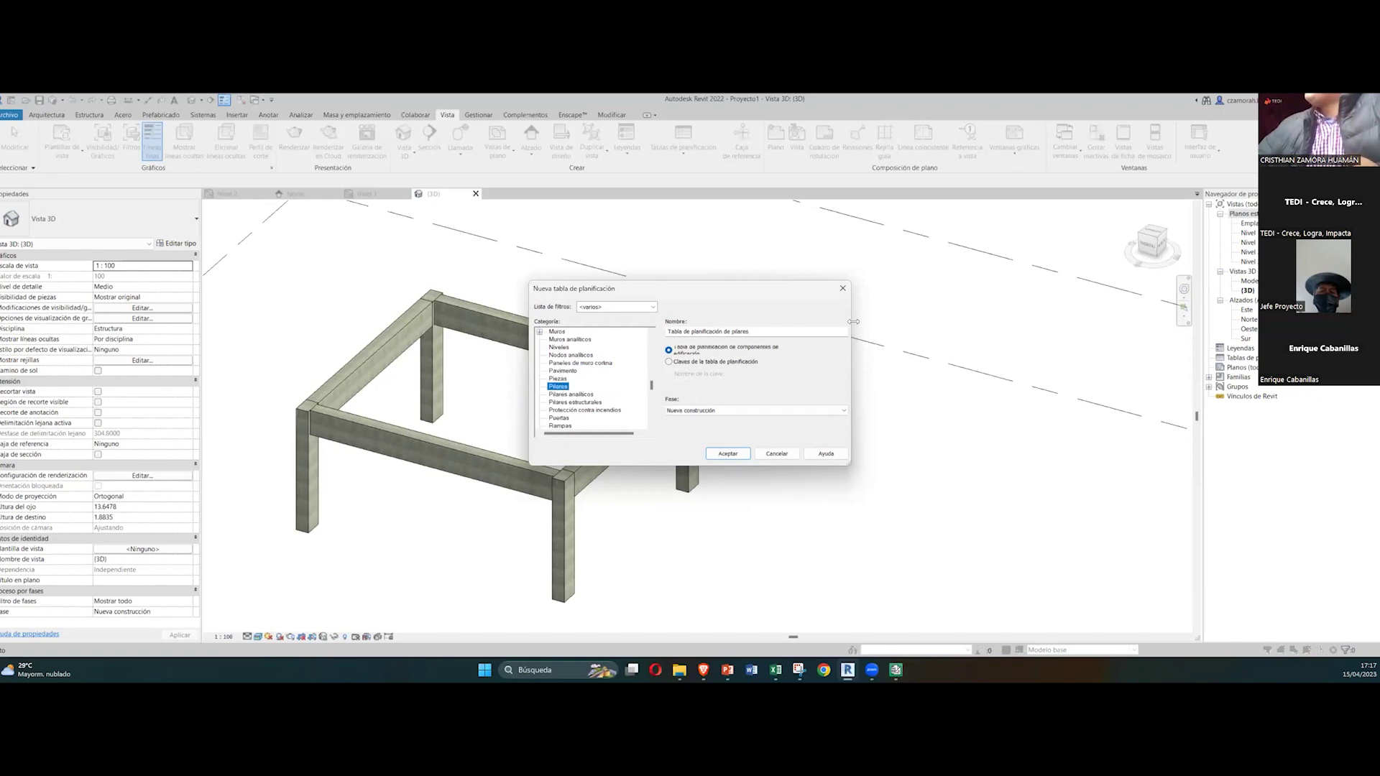
pyautogui.click(785, 332)
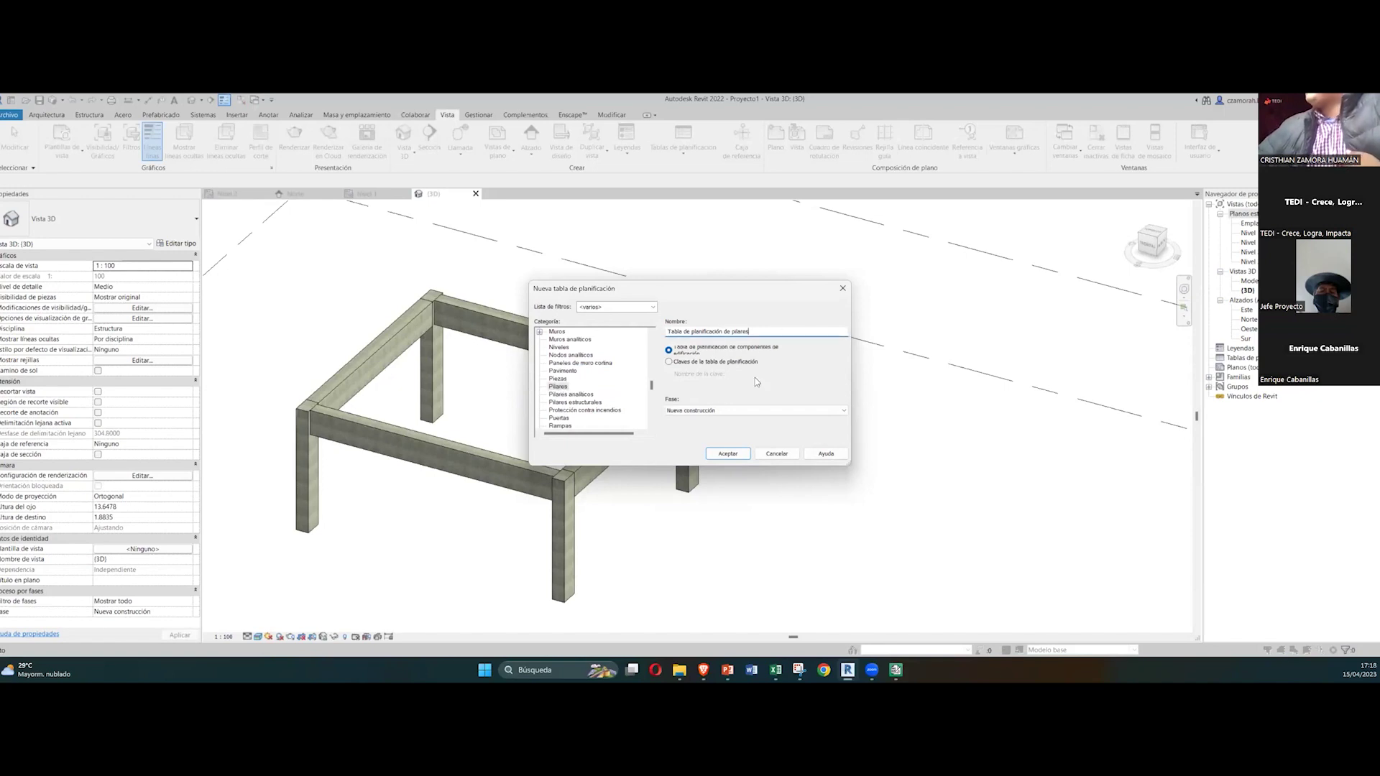
pyautogui.click(719, 454)
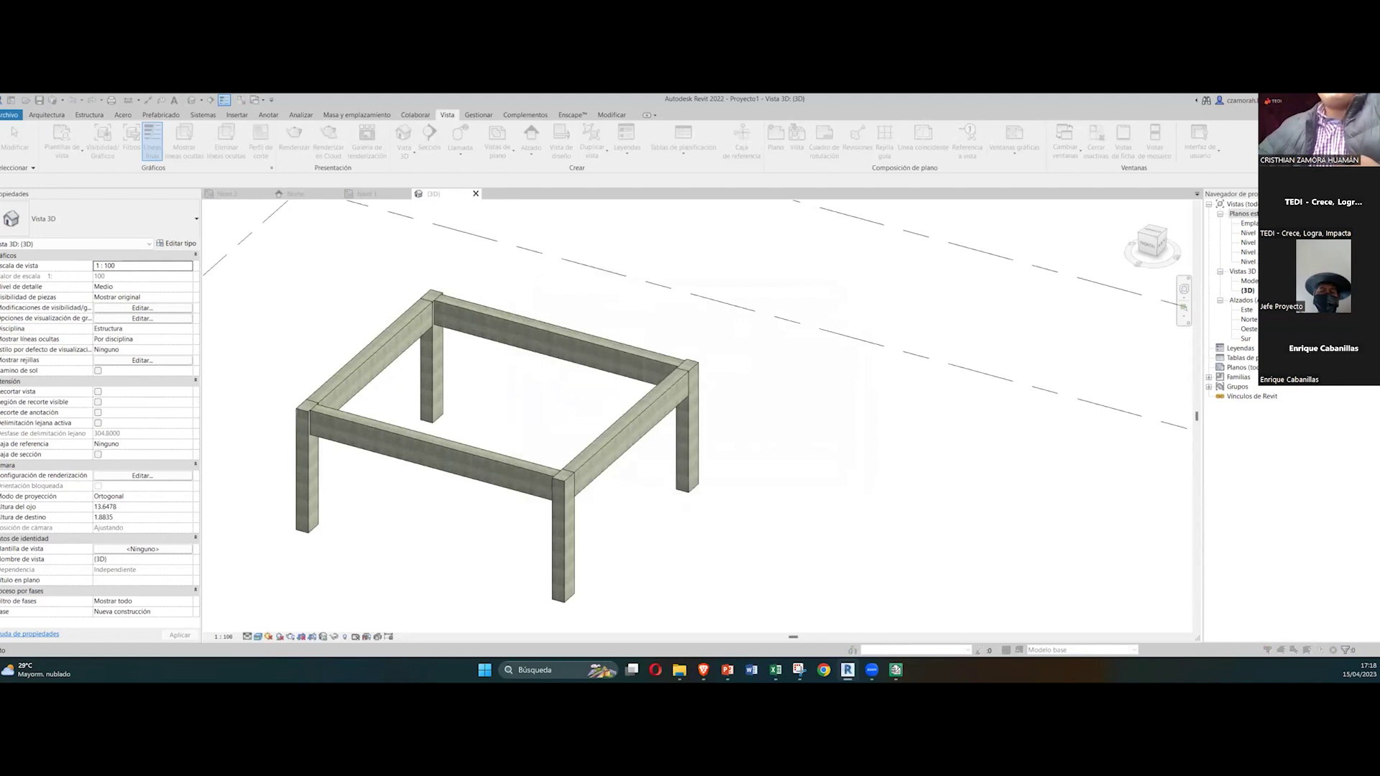
pyautogui.scroll(-5, 314, 382)
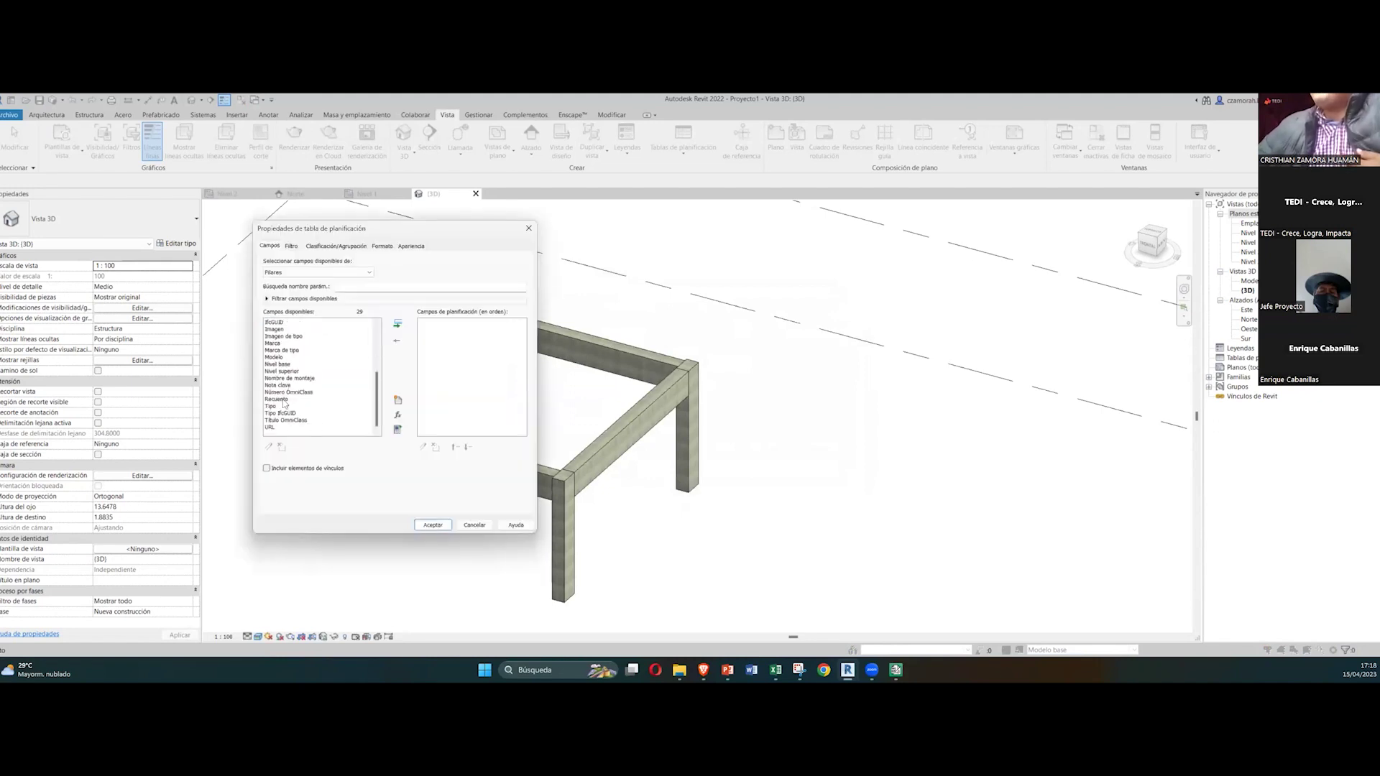
pyautogui.scroll(5, 280, 421)
pyautogui.scroll(-5, 270, 402)
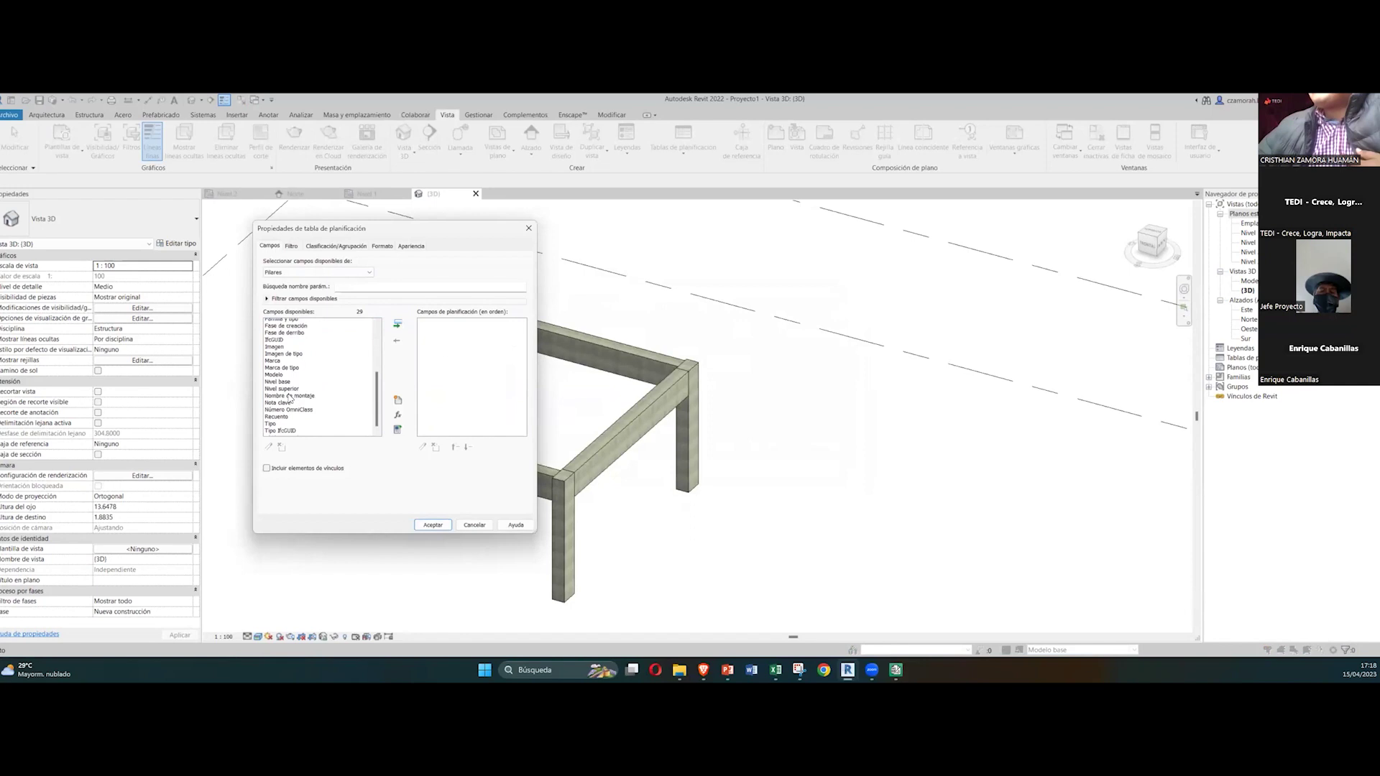
pyautogui.doubleClick(271, 406)
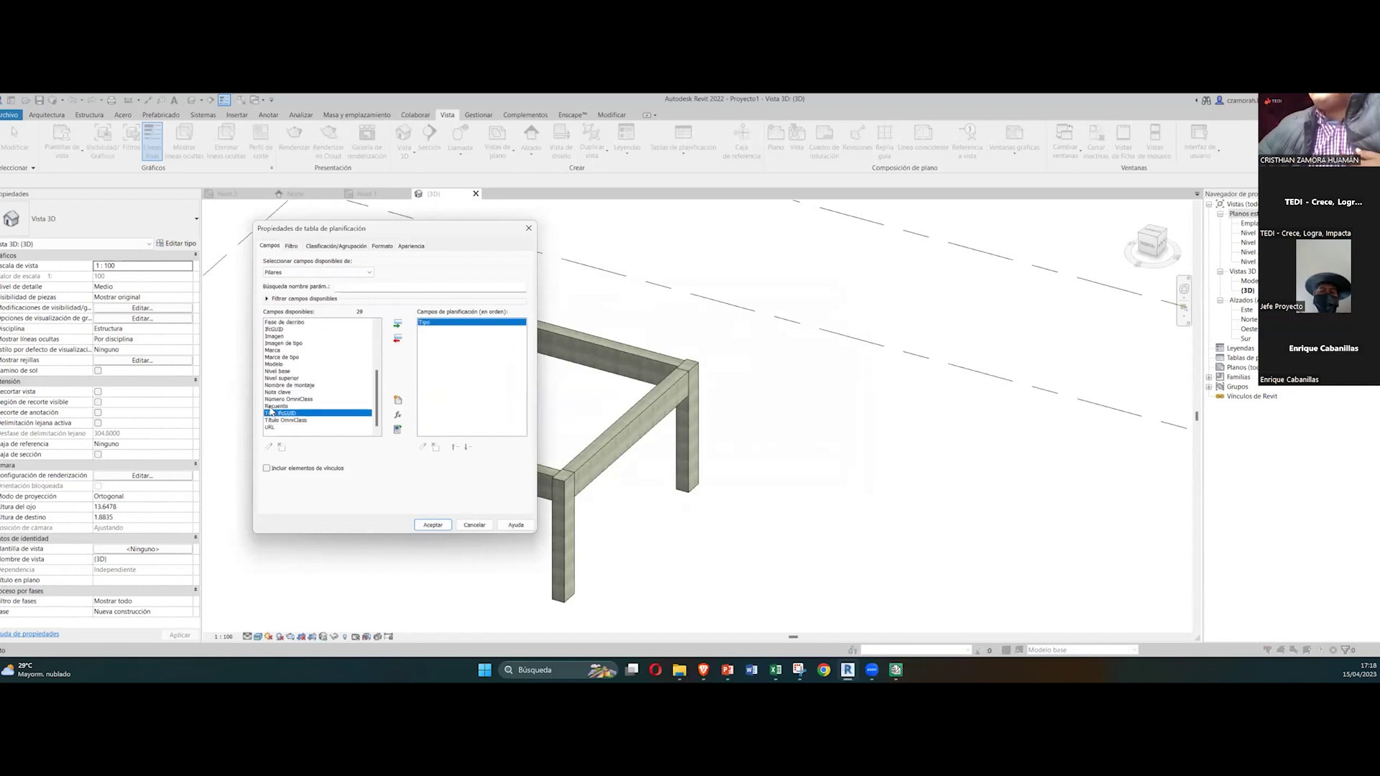
pyautogui.scroll(3, 304, 385)
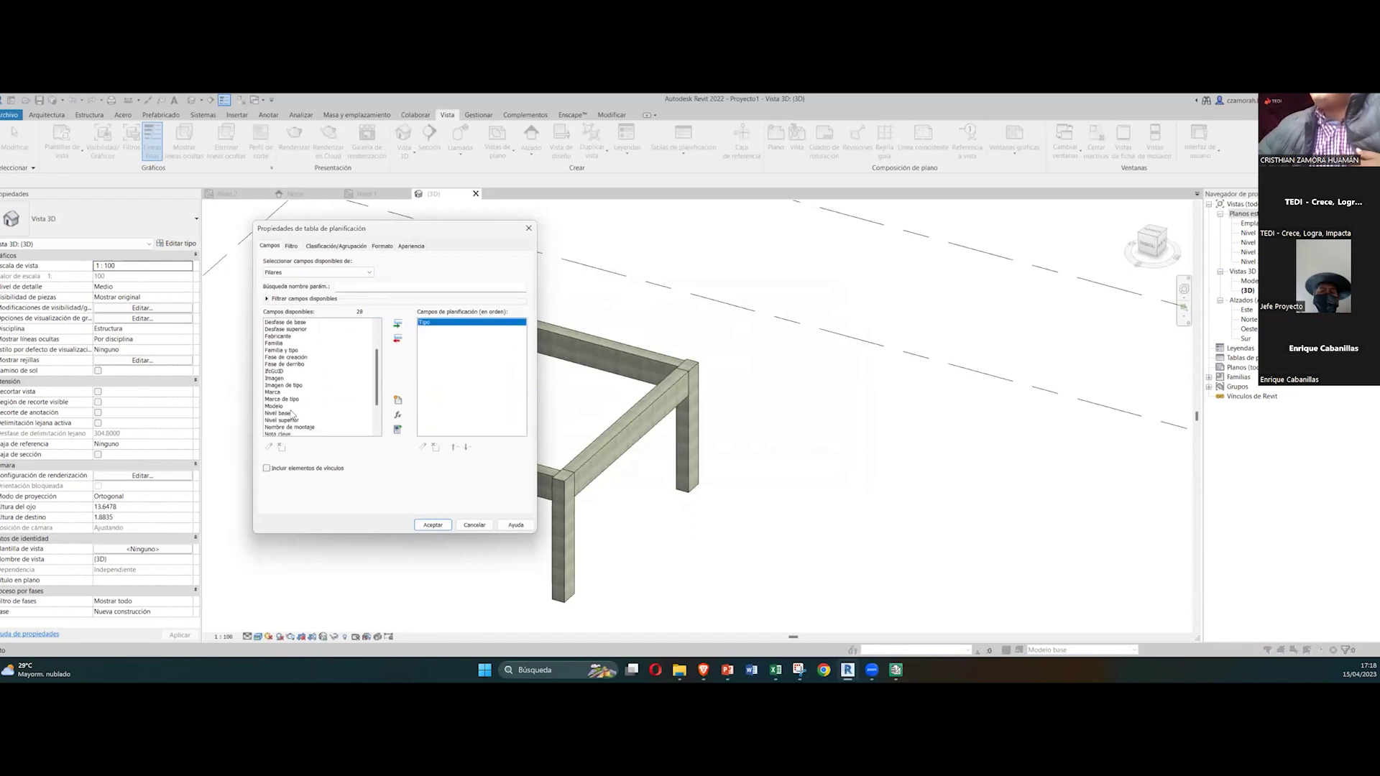
pyautogui.scroll(-3, 277, 405)
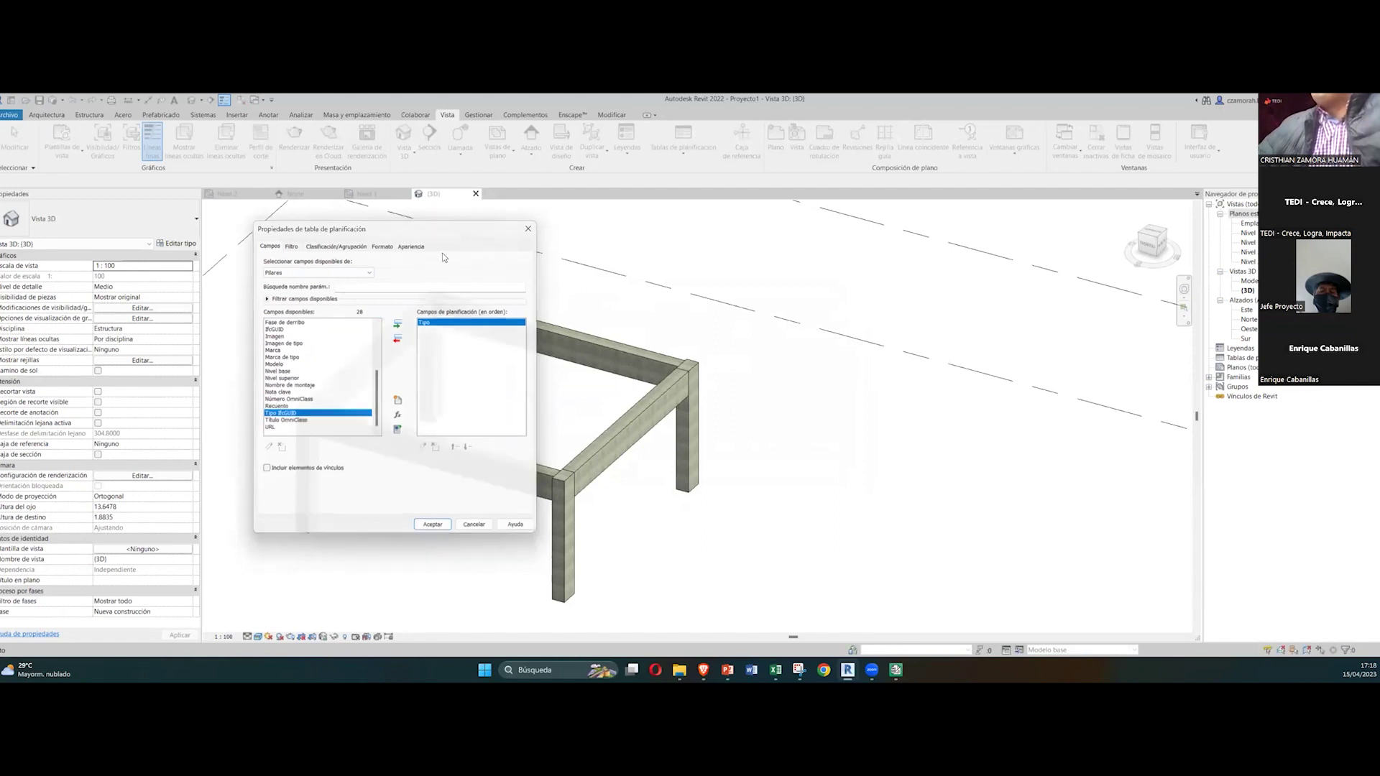
pyautogui.press('Escape')
# Step: Start a new building-component quantity schedule for the Pilares estructurales category
pyautogui.click(683, 144)
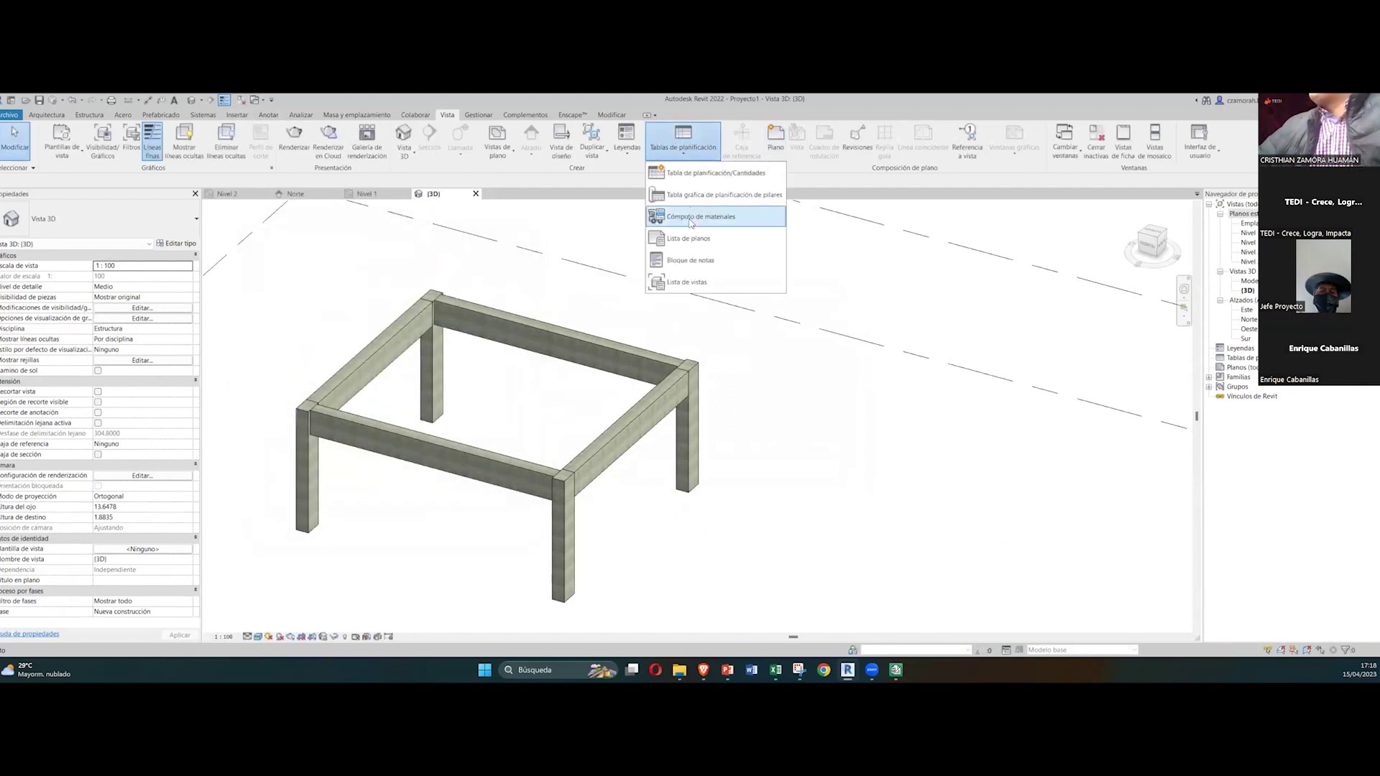
pyautogui.click(715, 173)
pyautogui.click(581, 388)
pyautogui.scroll(1, 581, 388)
pyautogui.scroll(-2, 579, 394)
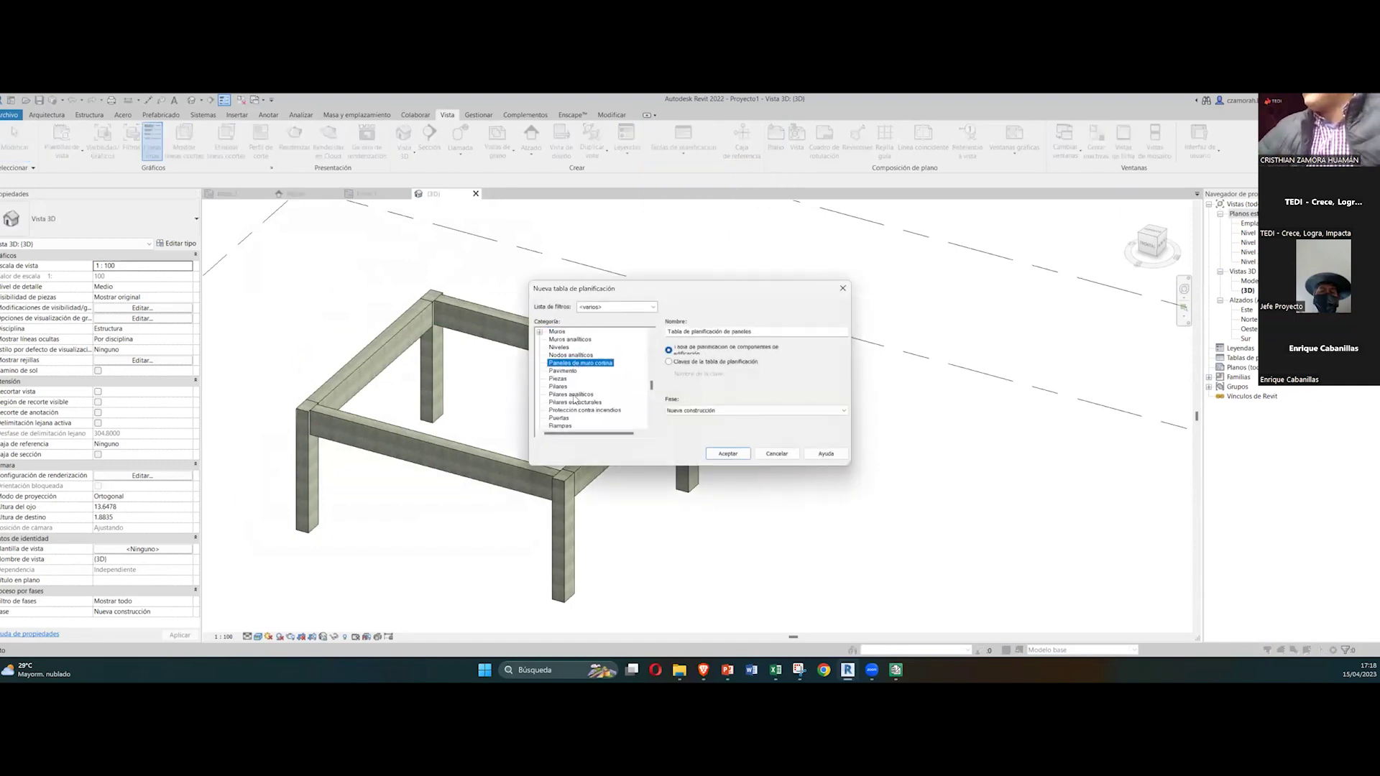
pyautogui.click(575, 394)
pyautogui.doubleClick(585, 403)
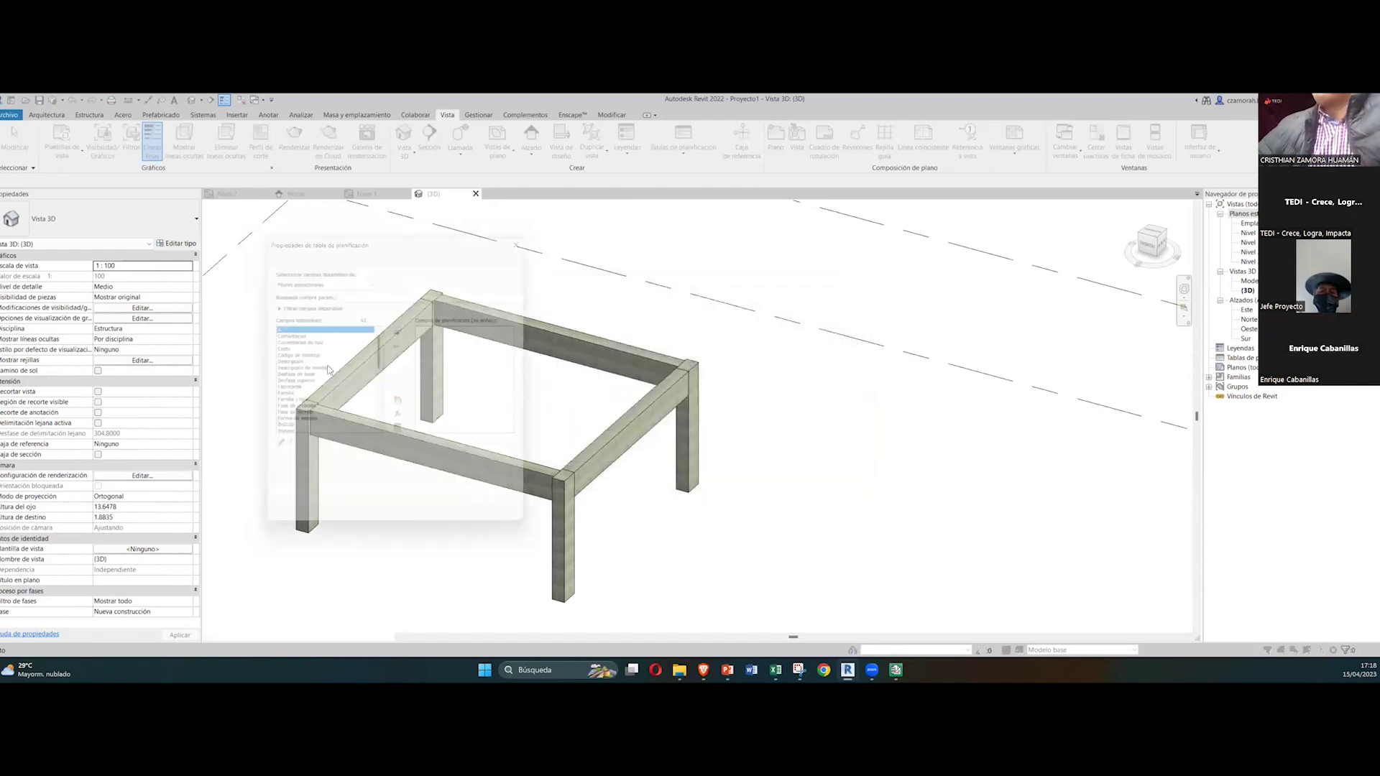
# Step: Add the Tipo and Volumen fields to the structural column schedule and generate it
pyautogui.scroll(-8, 282, 367)
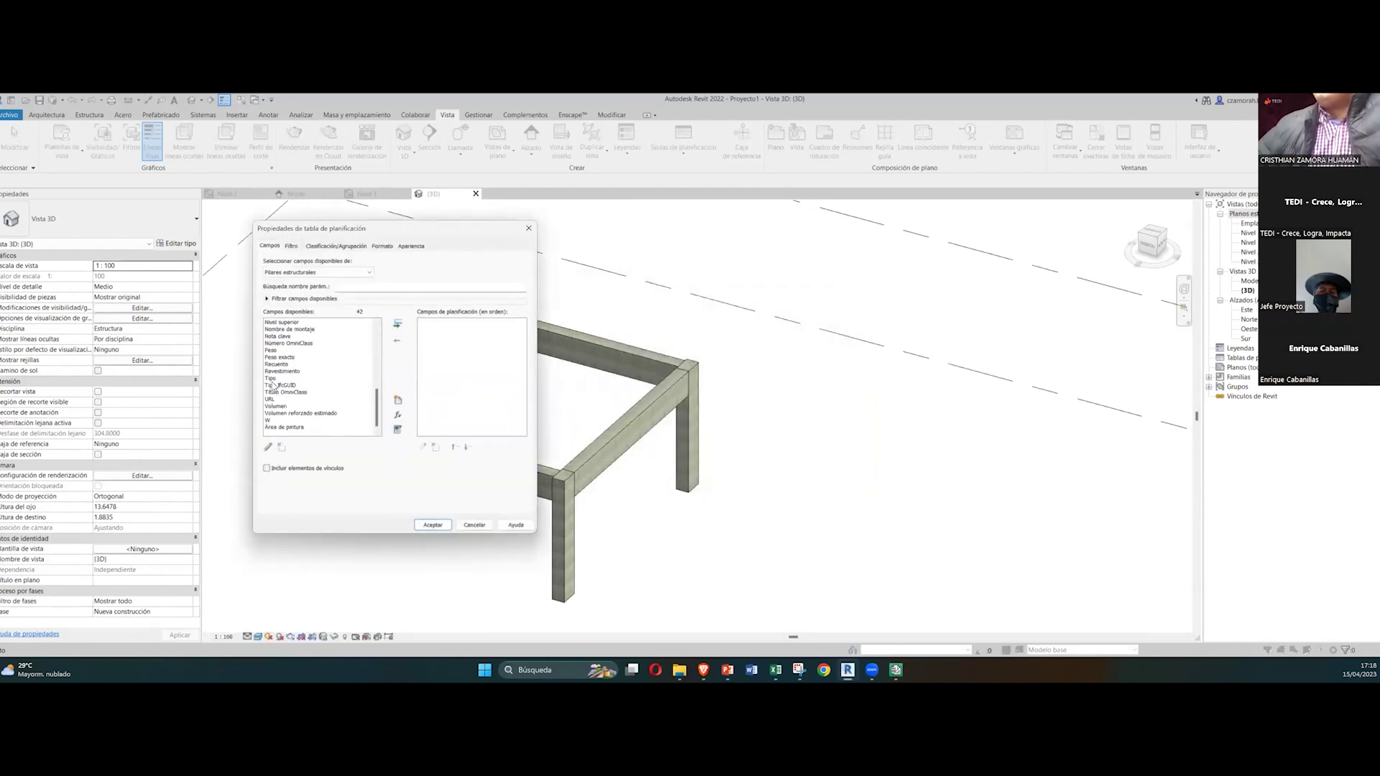
pyautogui.doubleClick(271, 379)
pyautogui.scroll(5, 284, 396)
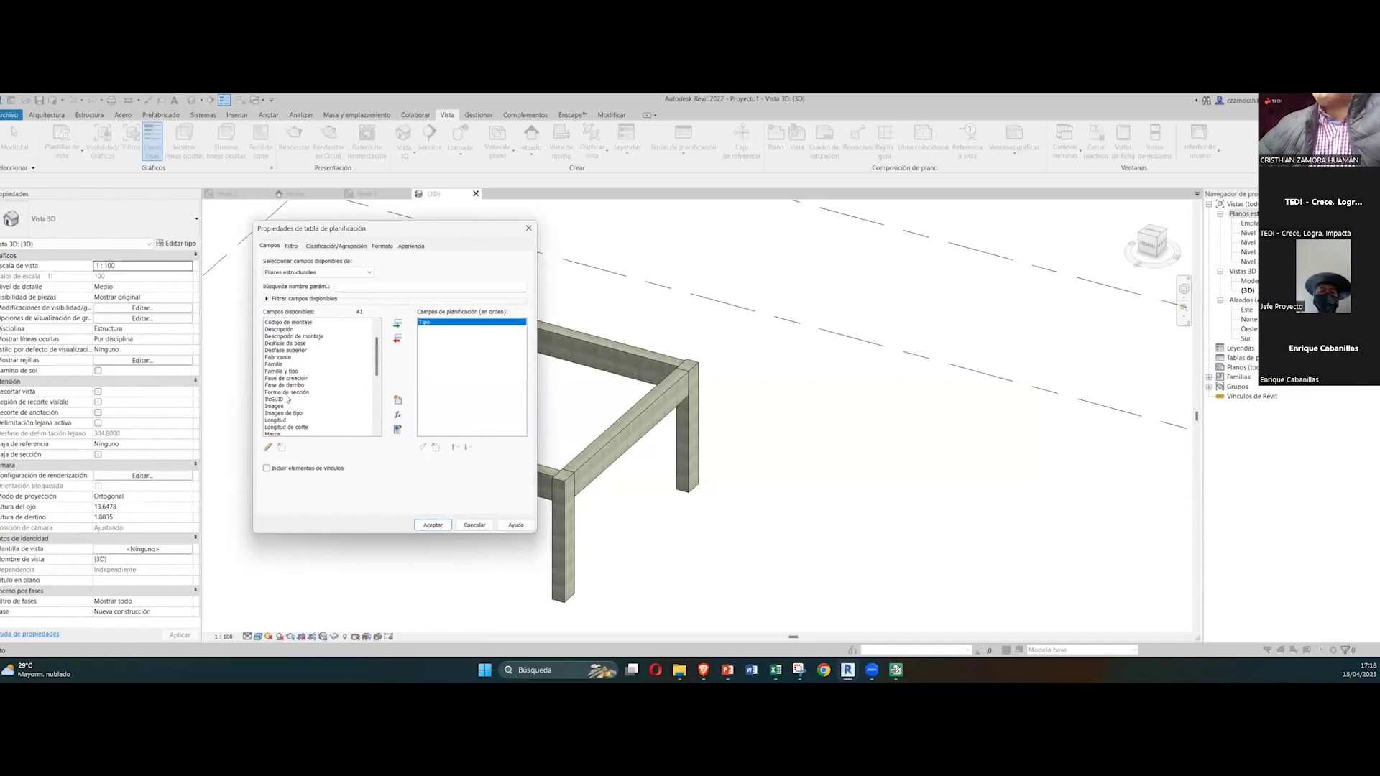
pyautogui.scroll(-6, 282, 374)
pyautogui.click(287, 406)
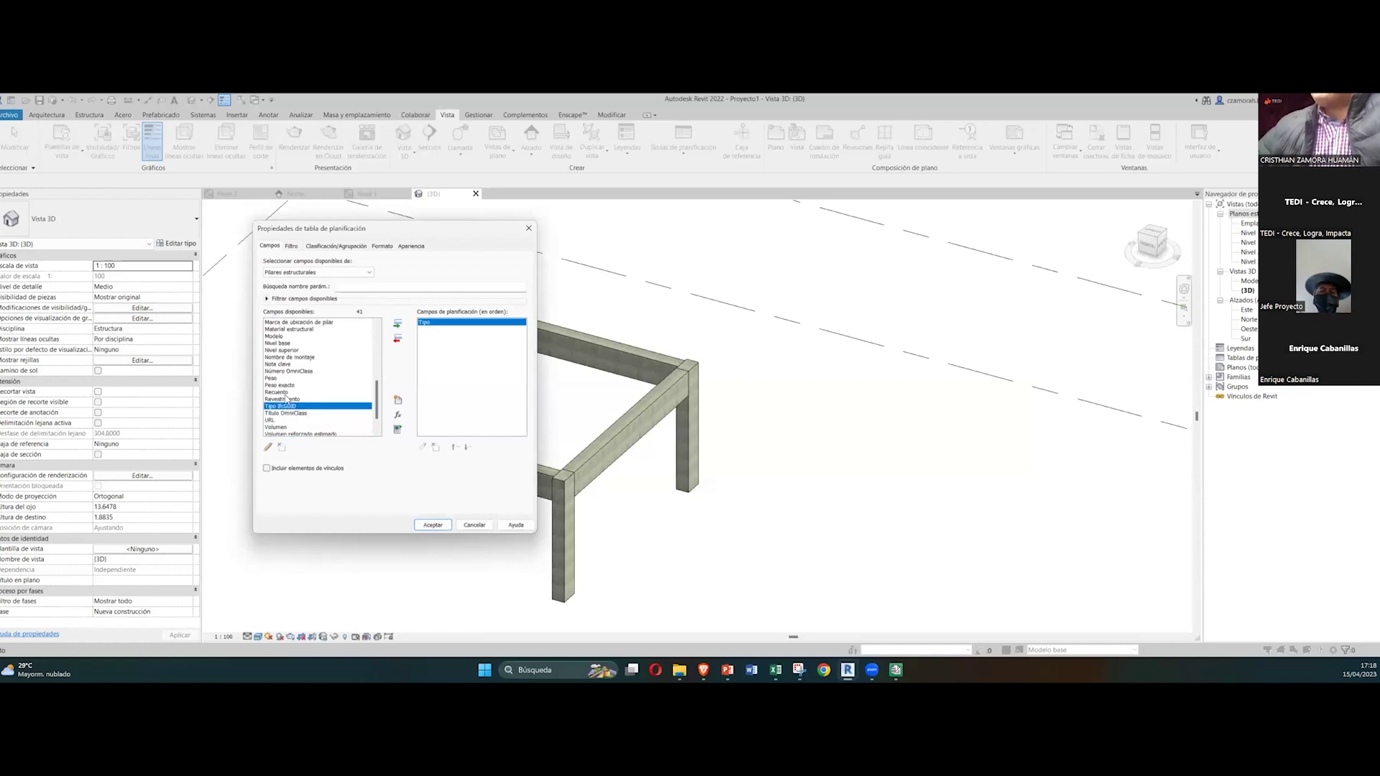
pyautogui.doubleClick(277, 428)
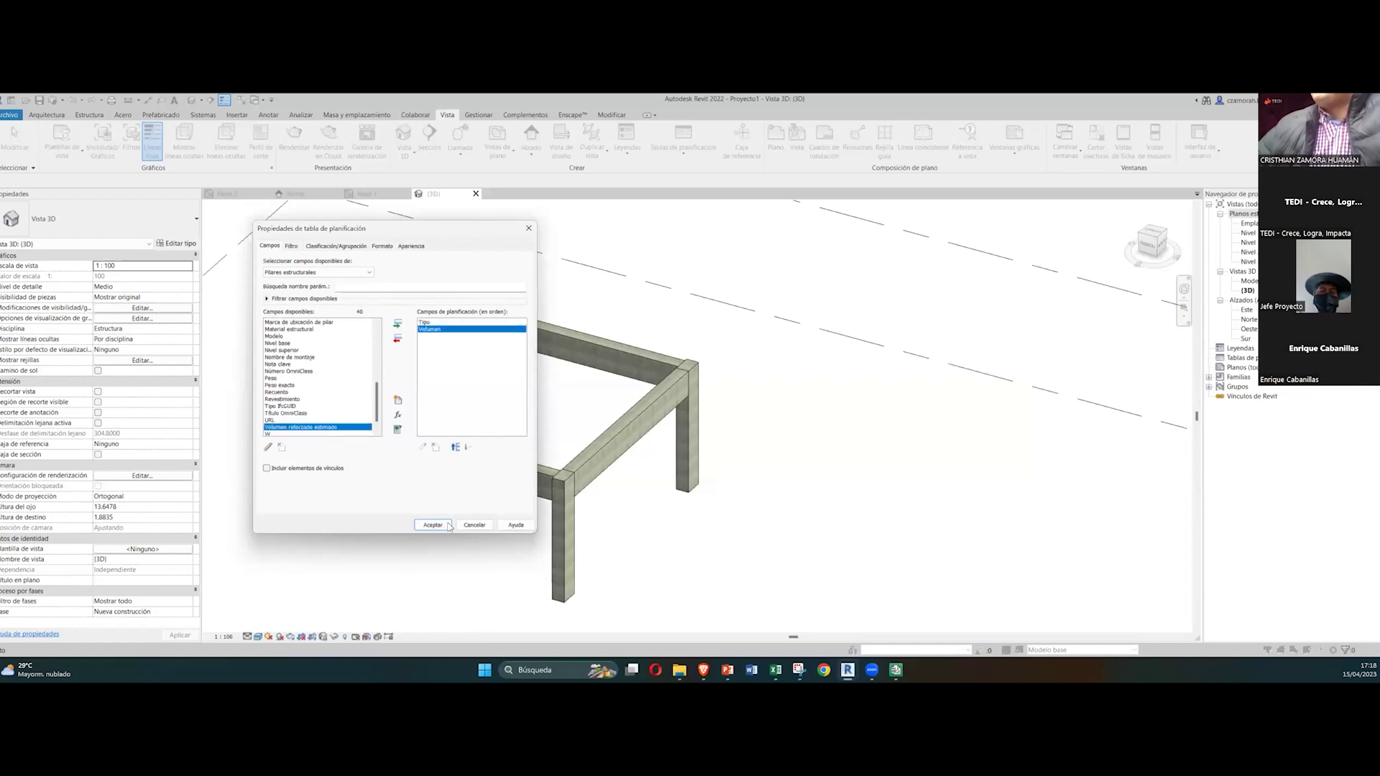
pyautogui.click(434, 526)
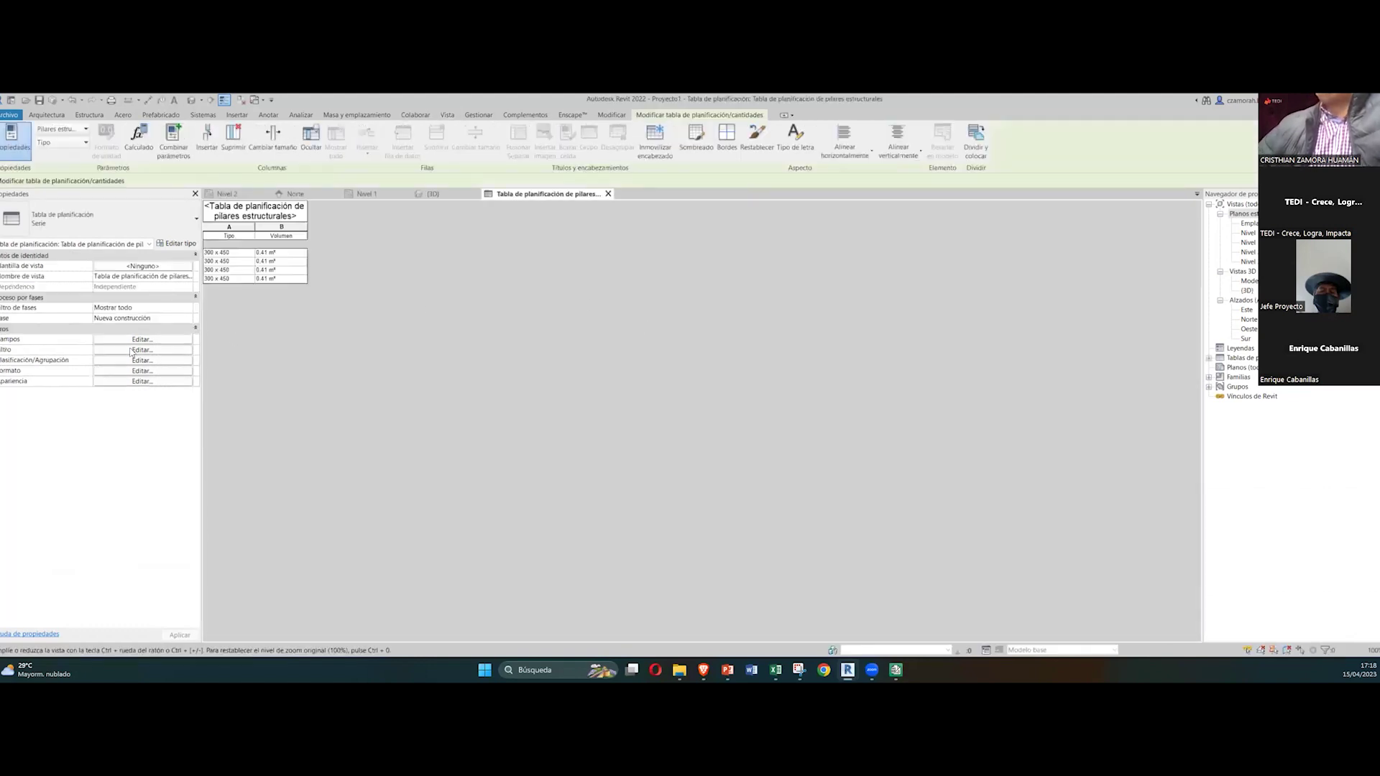
# Step: Sort the structural column schedule by Tipo with a Título, recuento y totales footer and enable grand totals
pyautogui.click(137, 360)
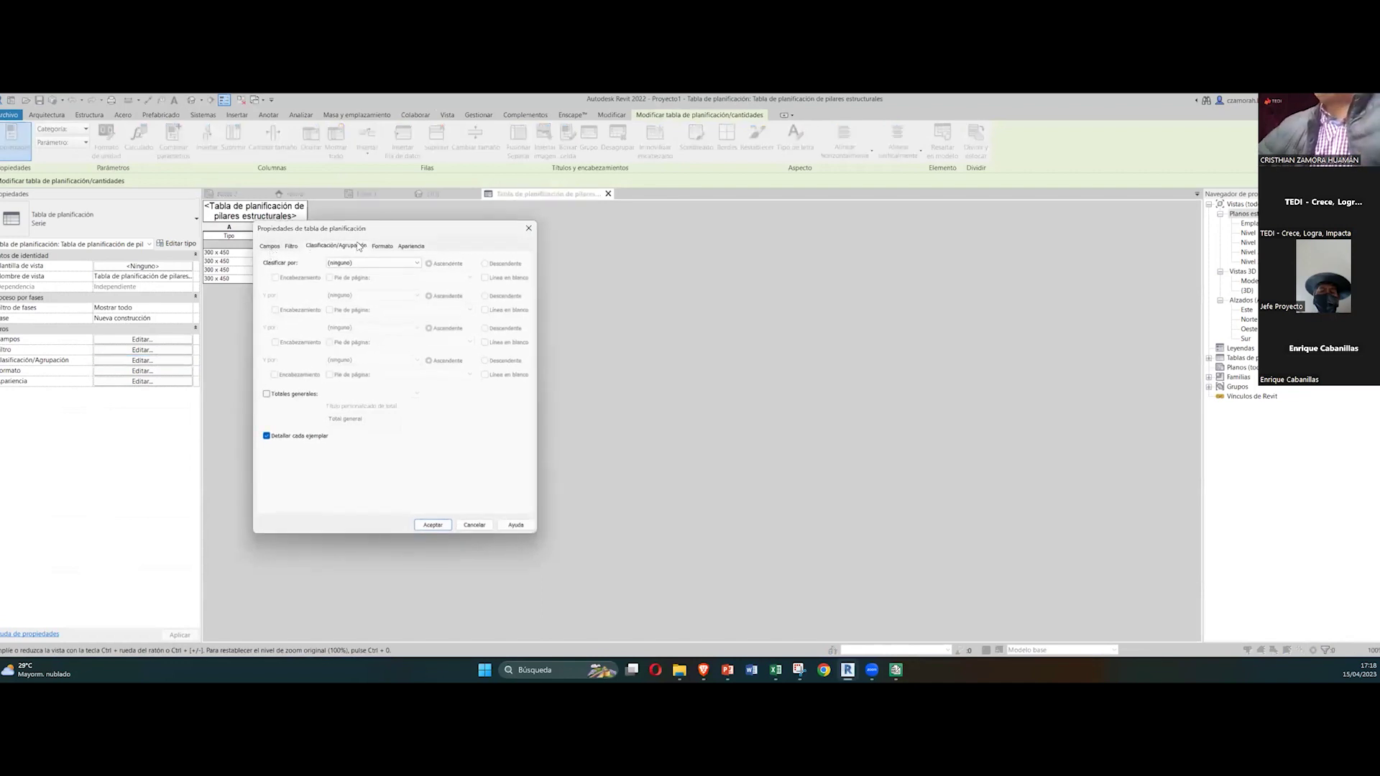
pyautogui.click(337, 246)
pyautogui.click(353, 263)
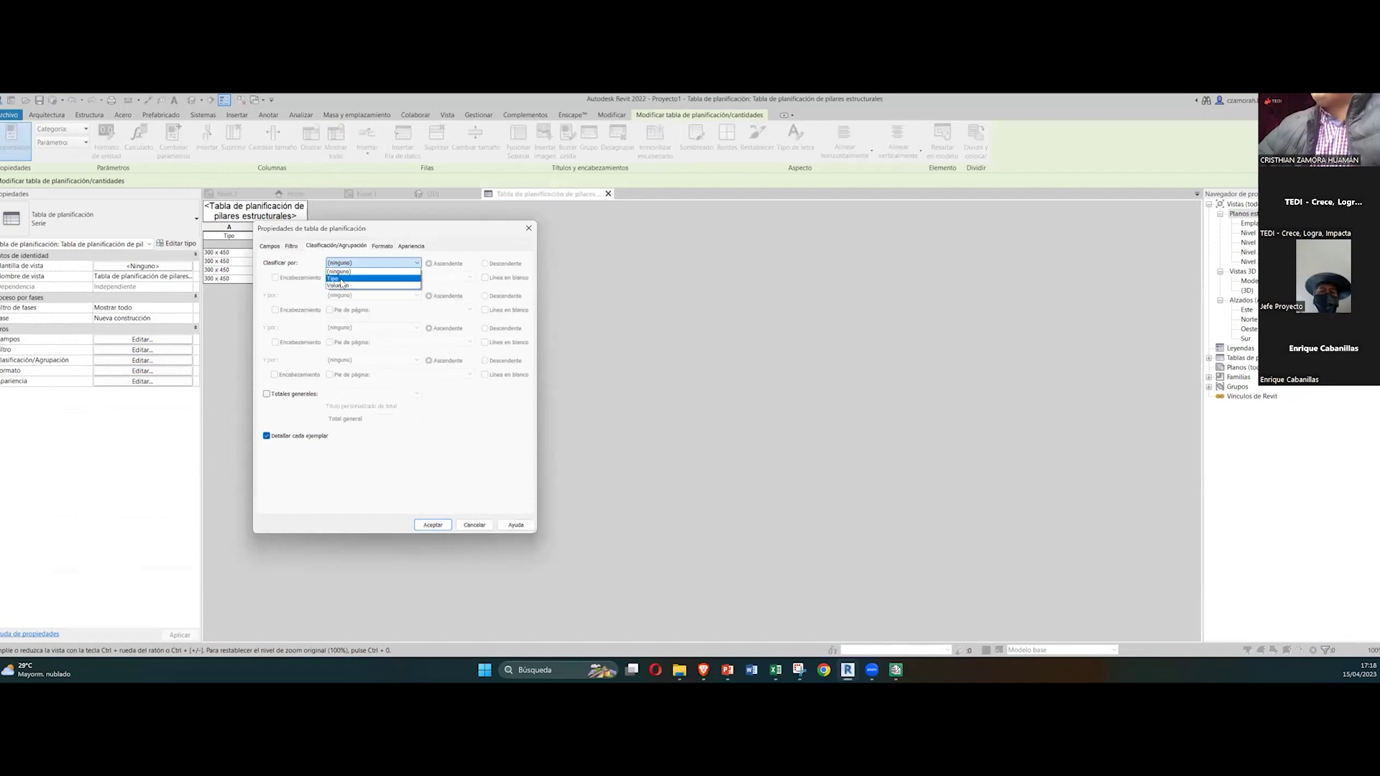
pyautogui.click(348, 279)
pyautogui.click(331, 278)
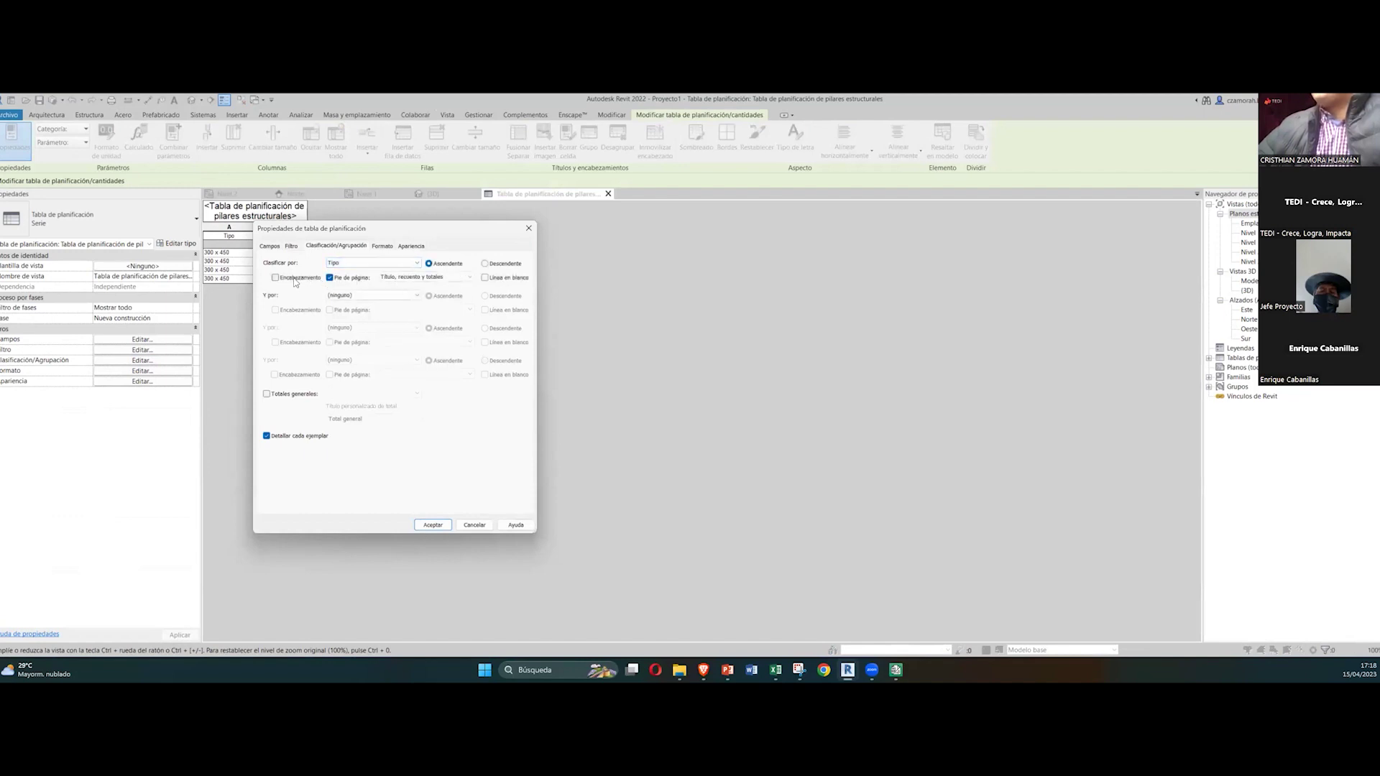
pyautogui.click(329, 278)
pyautogui.click(291, 395)
# Step: Set the column schedule's Volumen field to Calcular totales and apply the schedule properties
pyautogui.click(411, 245)
pyautogui.click(383, 246)
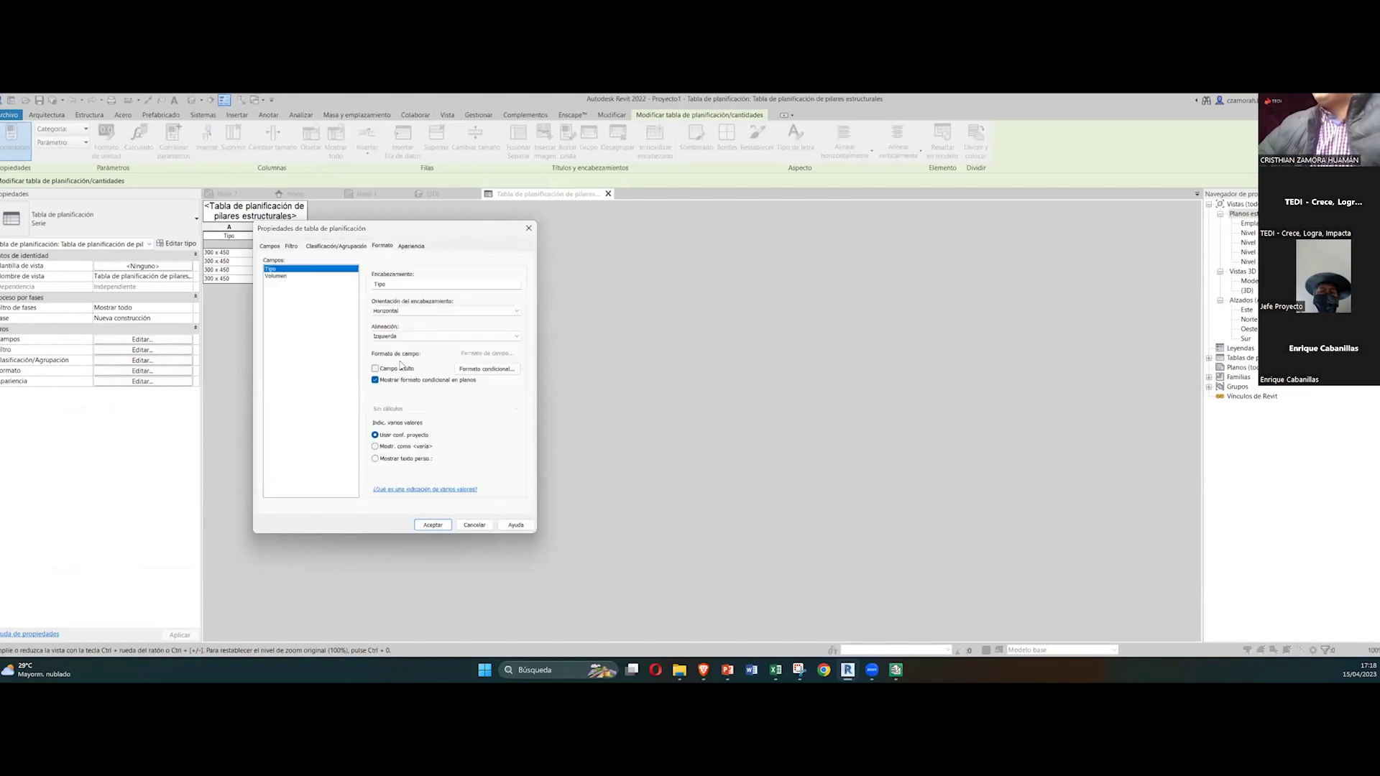
pyautogui.click(277, 276)
pyautogui.click(396, 409)
pyautogui.click(403, 428)
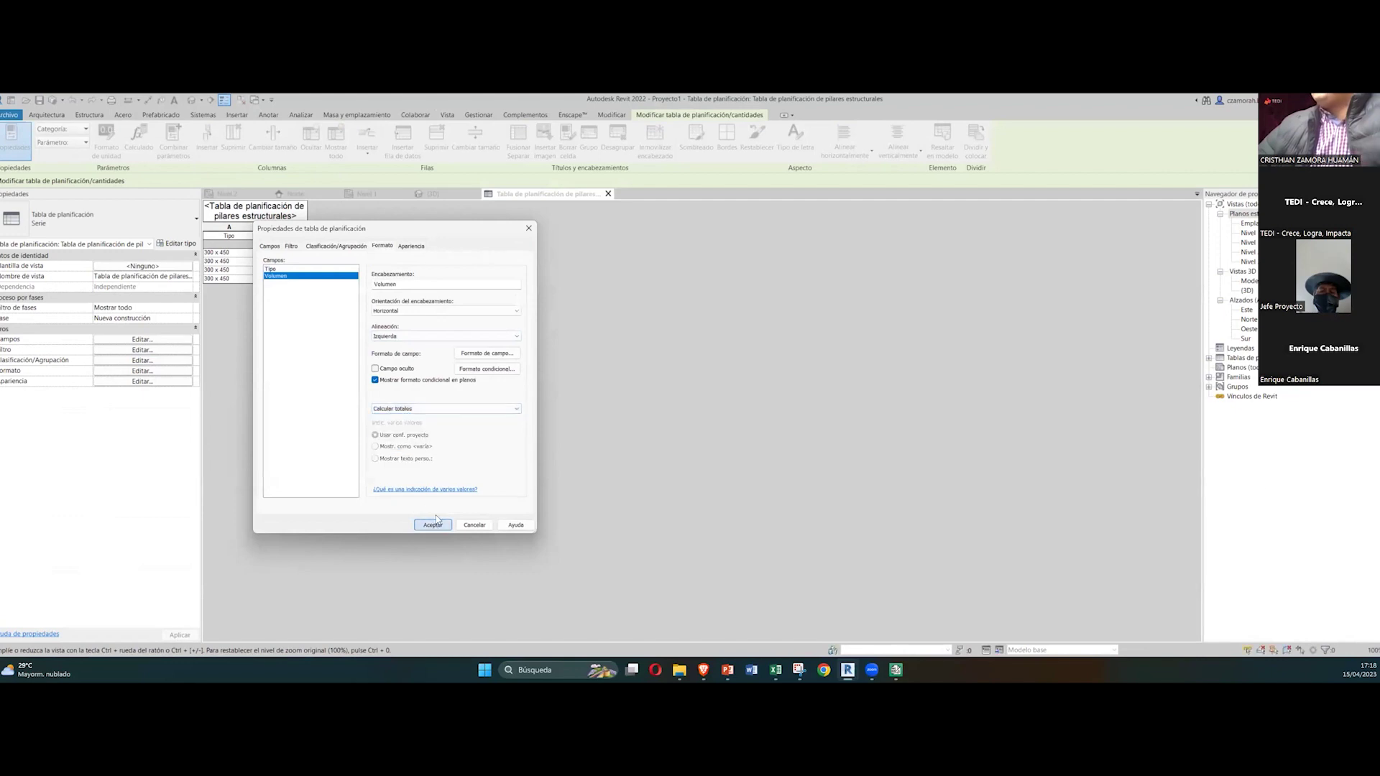
pyautogui.click(433, 524)
pyautogui.click(312, 243)
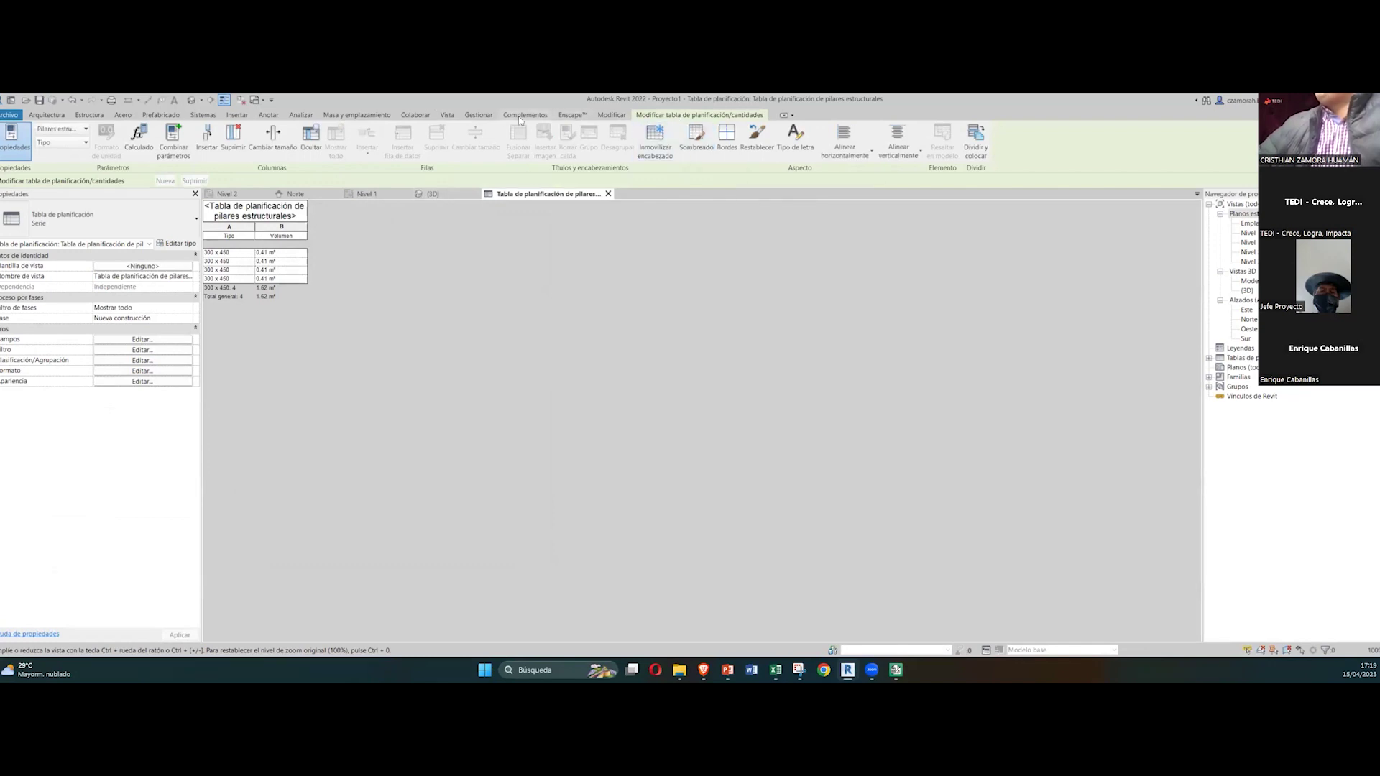
# Step: Start a new building-component quantity schedule for the Armazón estructural category
pyautogui.click(448, 116)
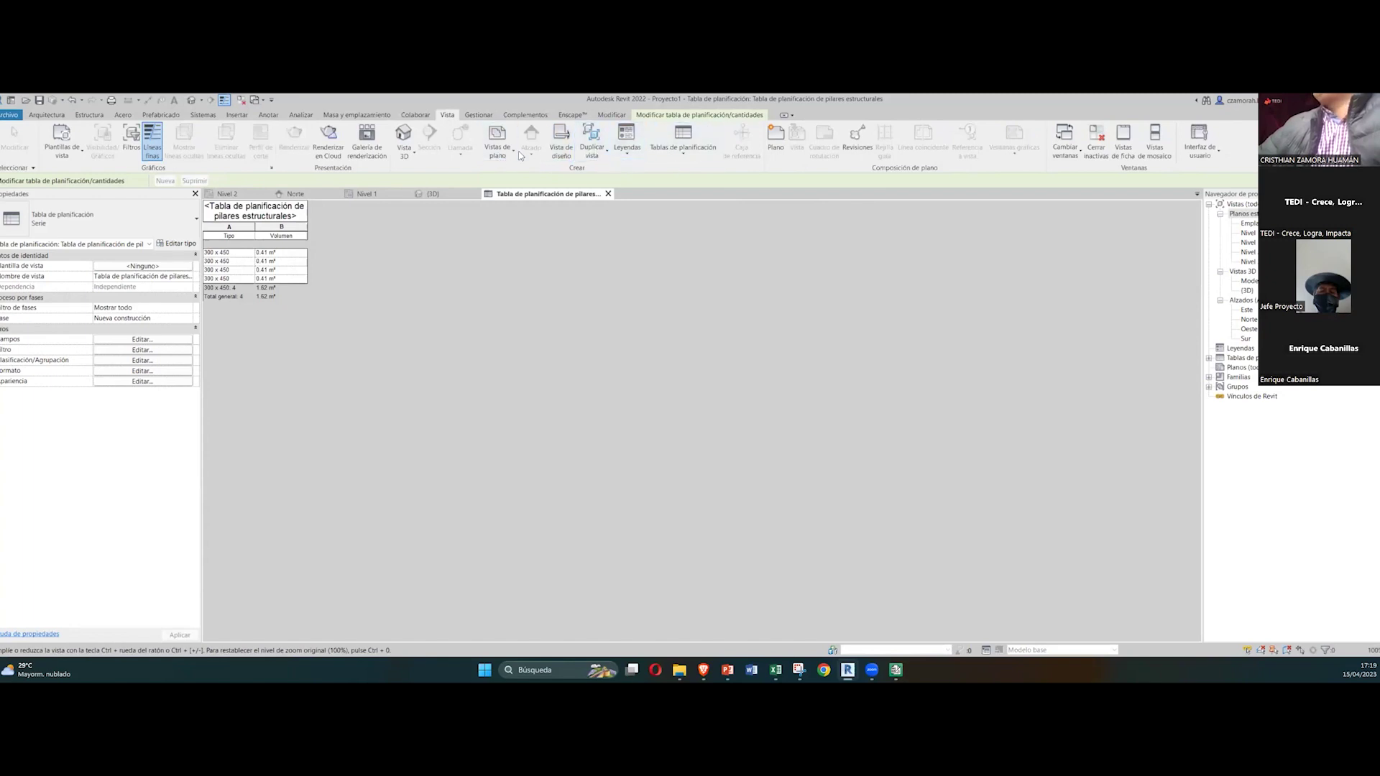
pyautogui.click(683, 148)
pyautogui.click(715, 173)
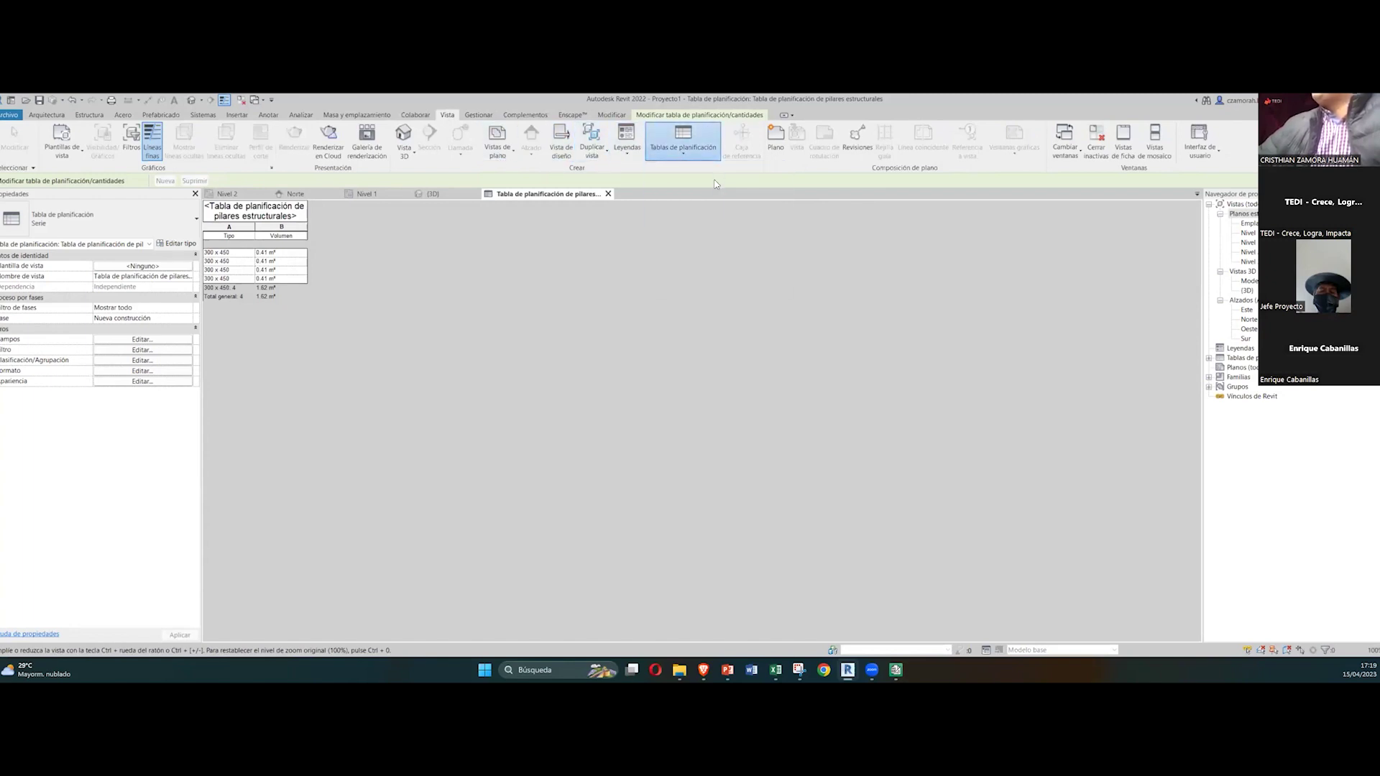
pyautogui.scroll(-1, 566, 370)
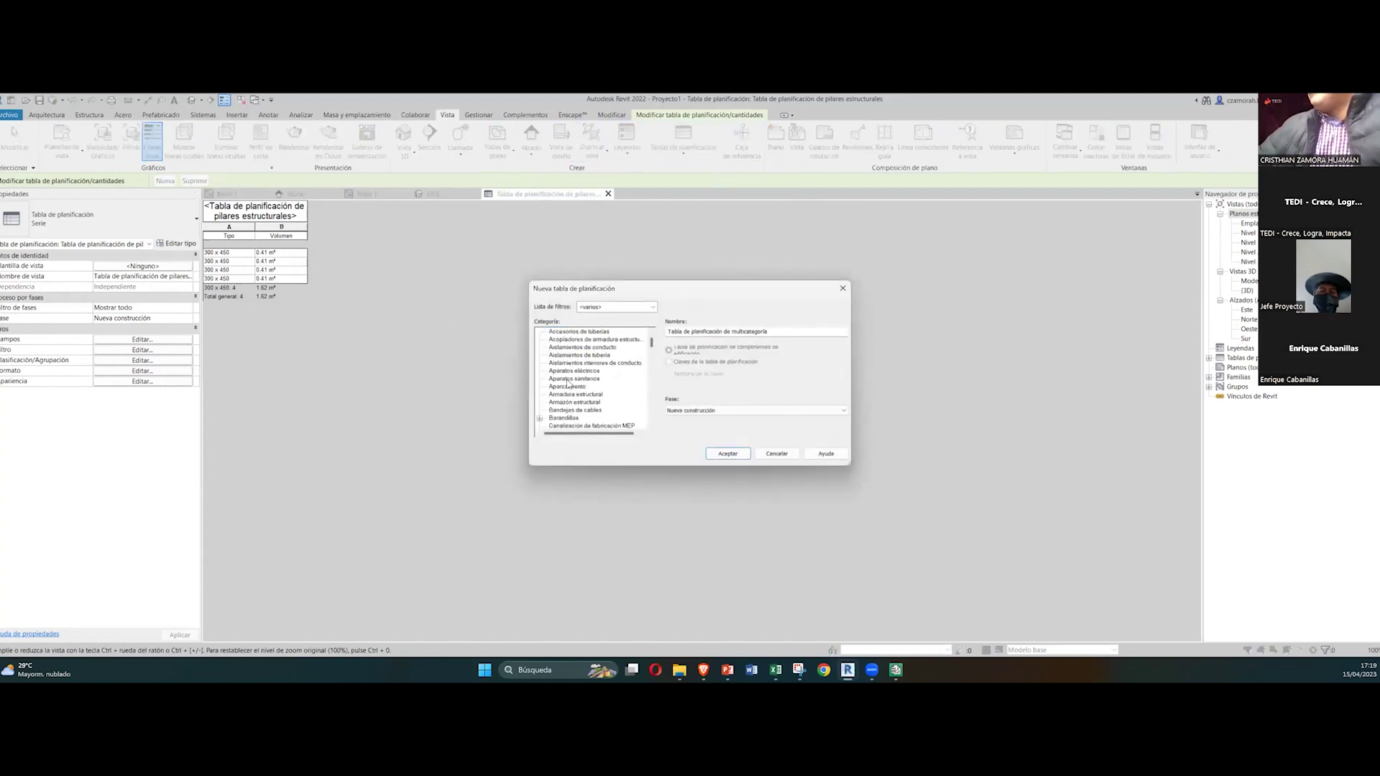
pyautogui.scroll(-1, 577, 370)
pyautogui.click(574, 379)
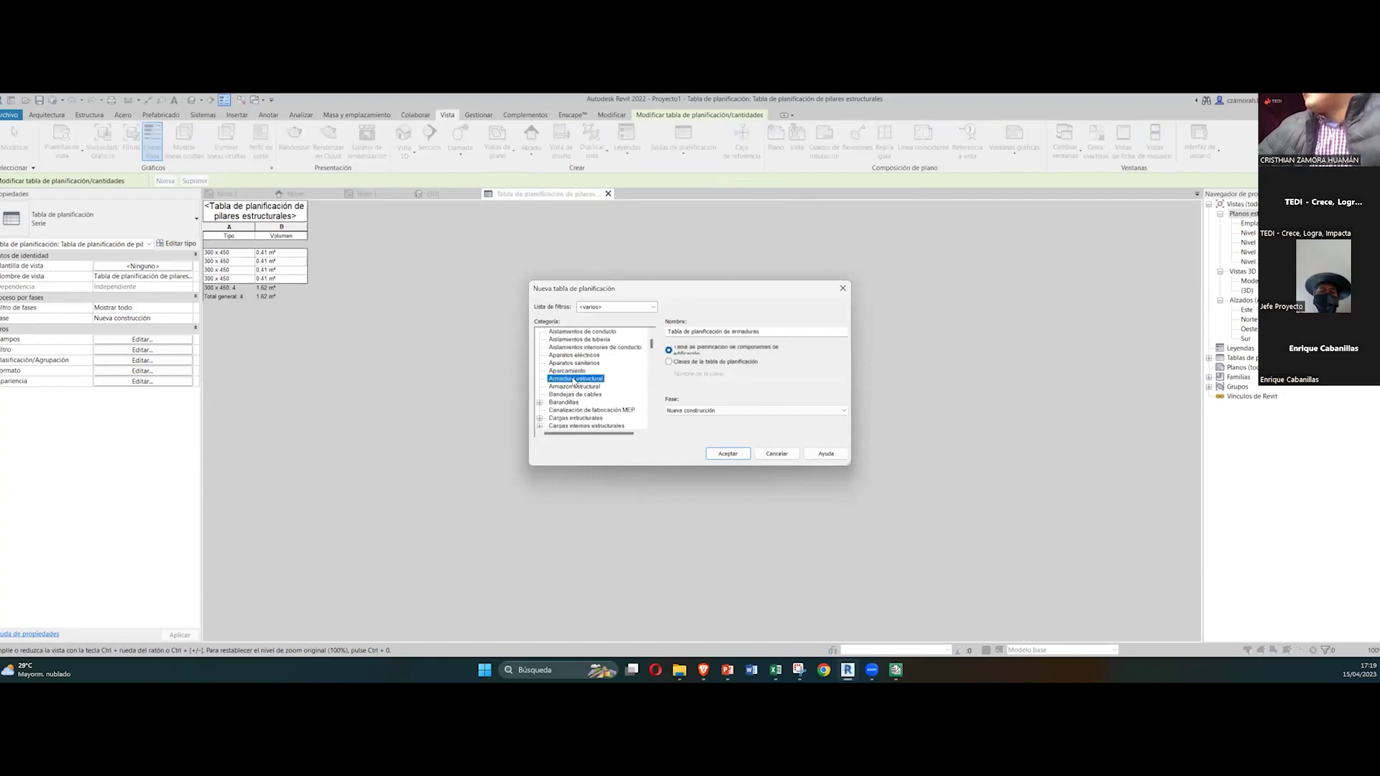
pyautogui.click(576, 386)
pyautogui.doubleClick(582, 389)
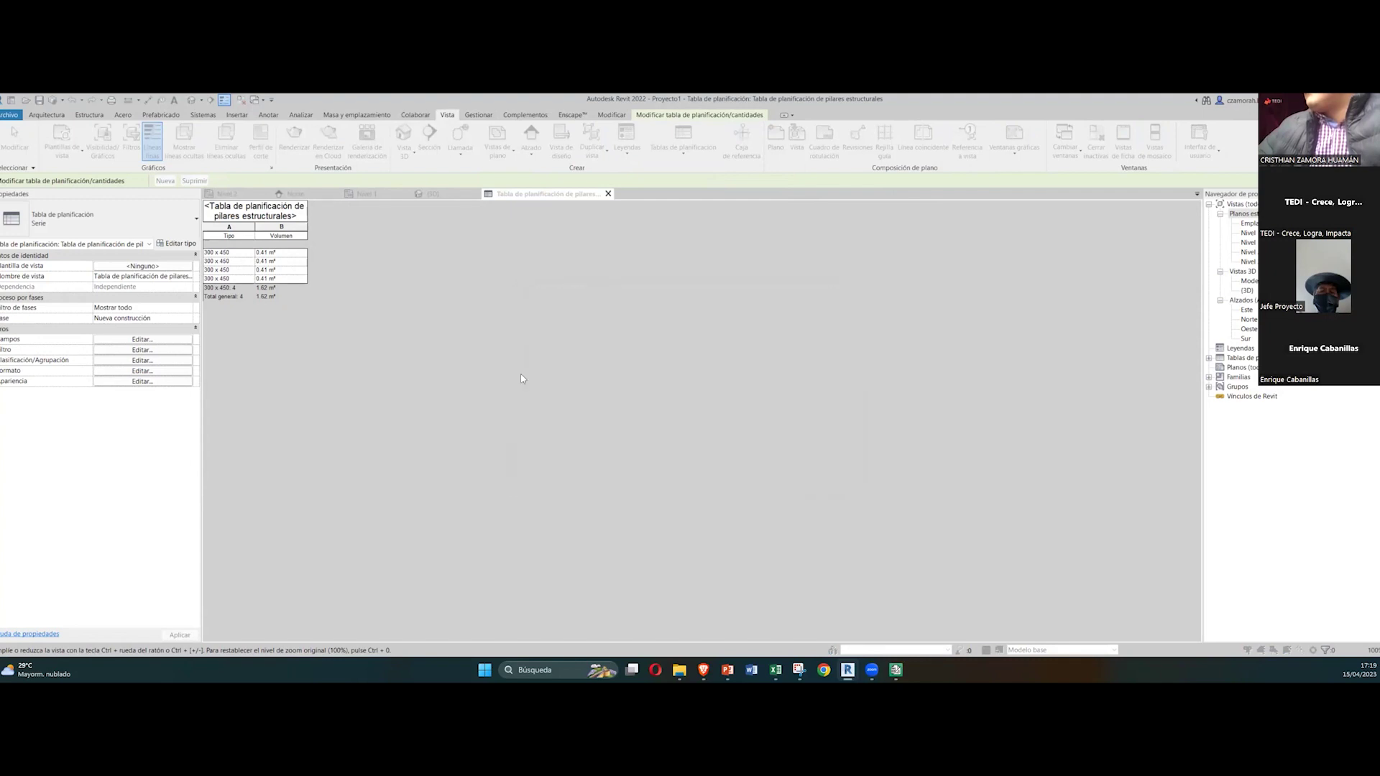
# Step: Add the Tipo and Volumen fields to the structural framing schedule and generate it
pyautogui.scroll(-8, 288, 396)
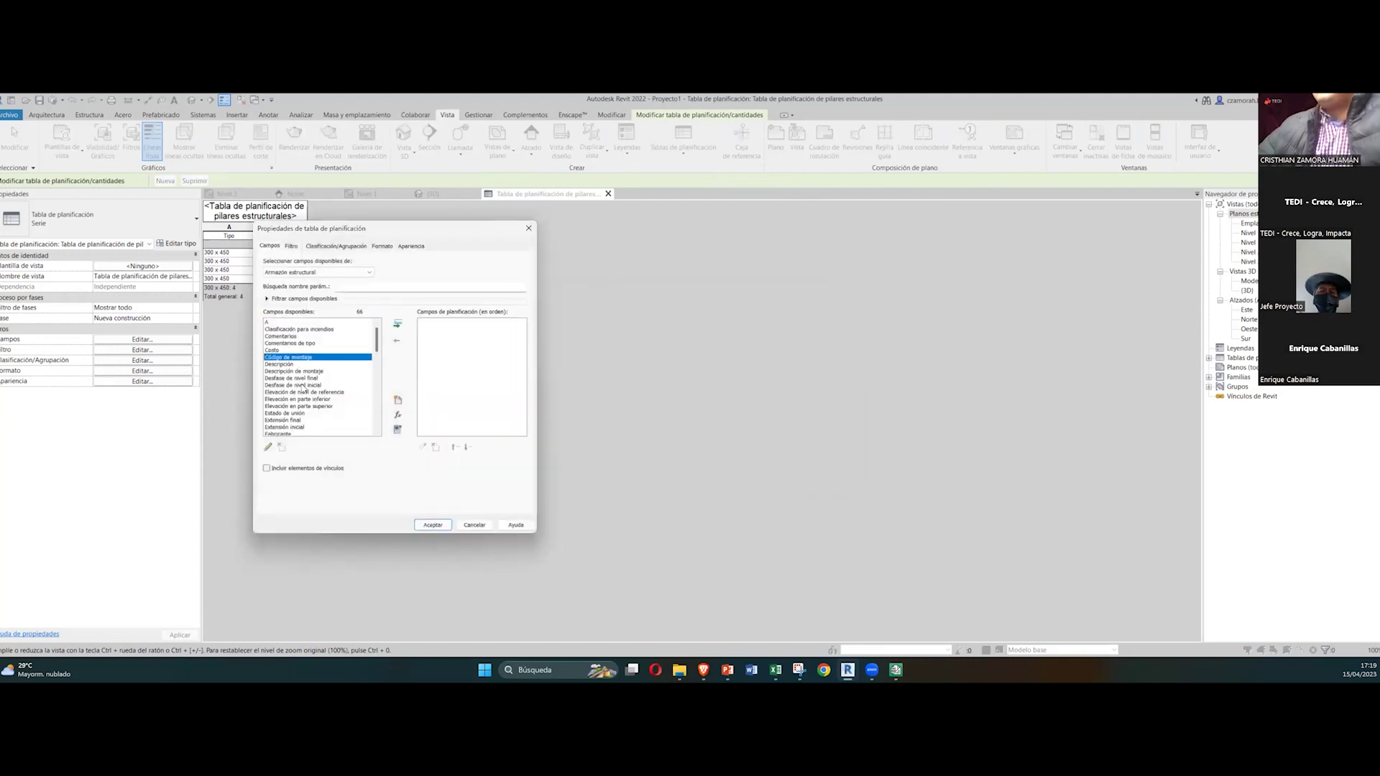
pyautogui.scroll(-8, 289, 397)
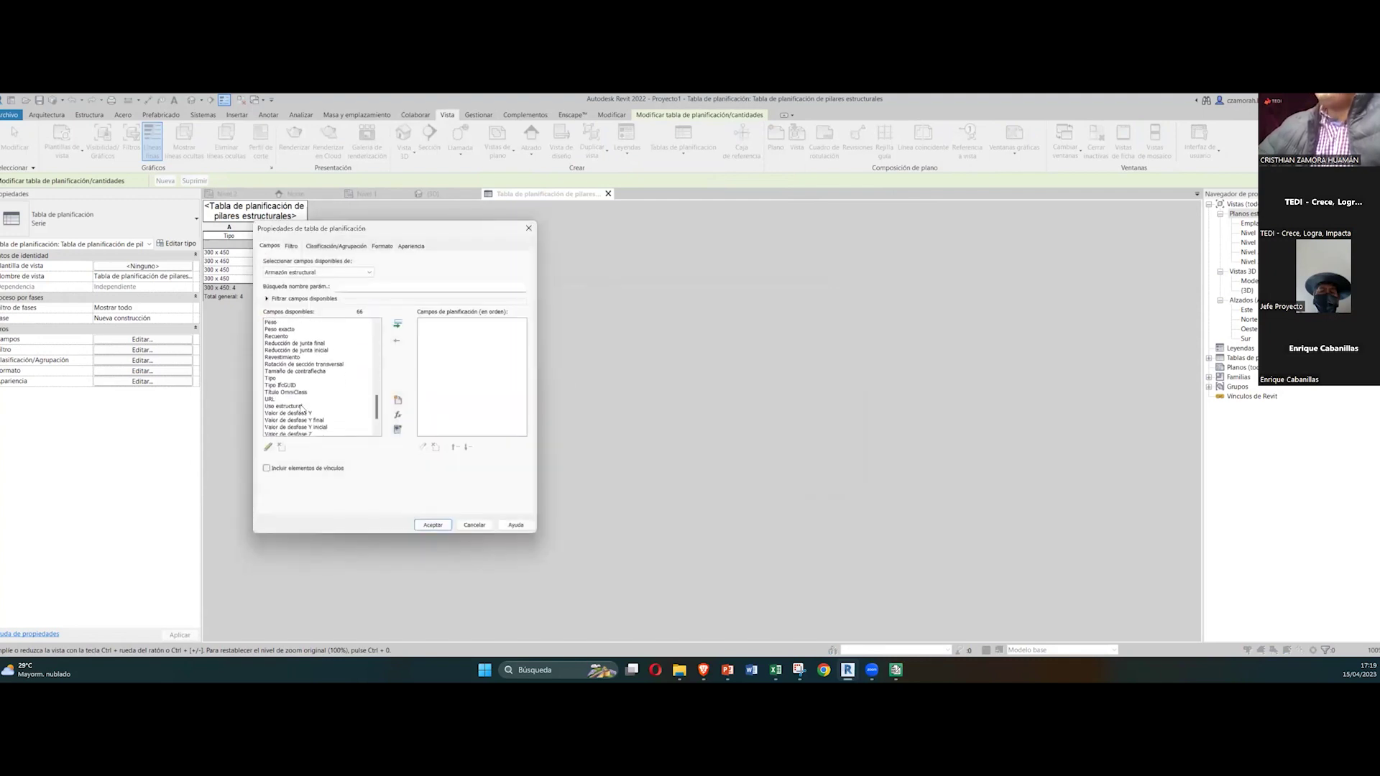
pyautogui.doubleClick(274, 330)
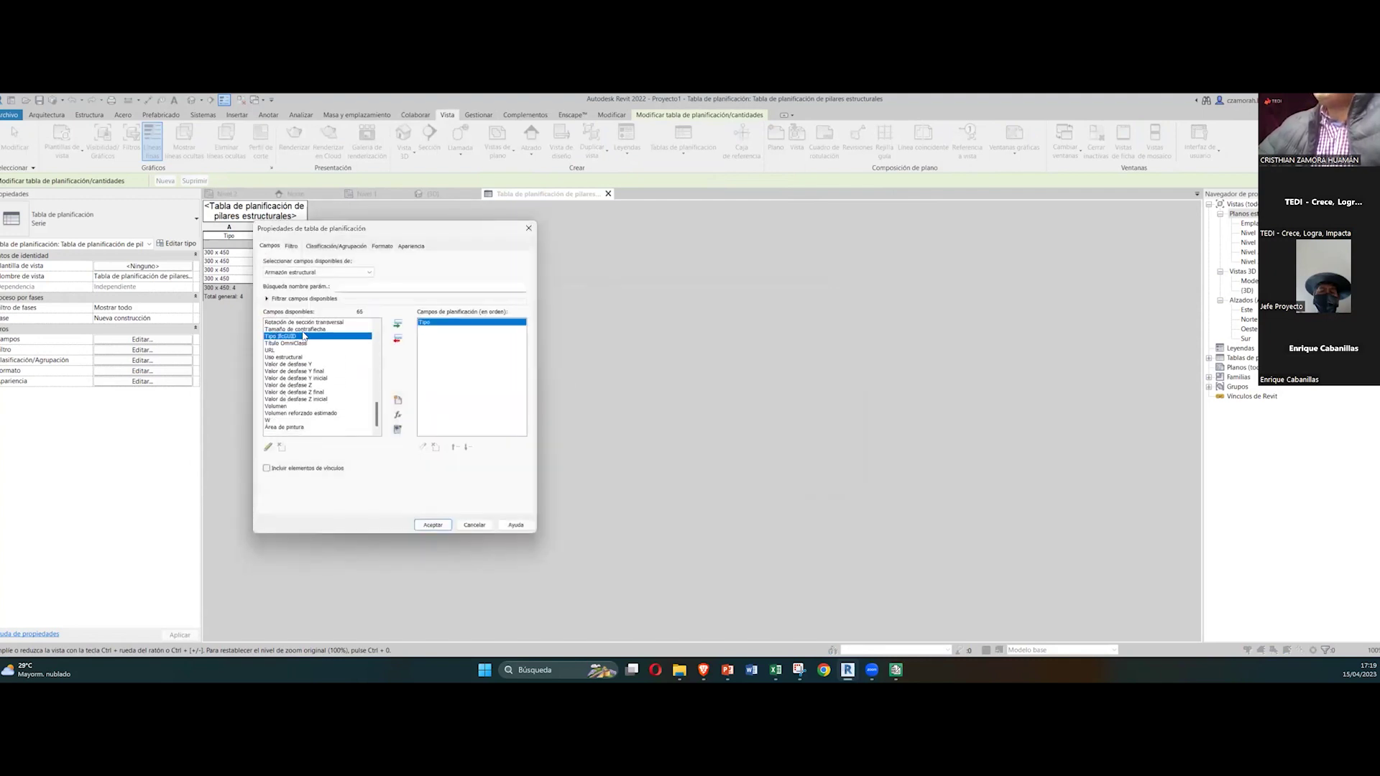
pyautogui.doubleClick(277, 406)
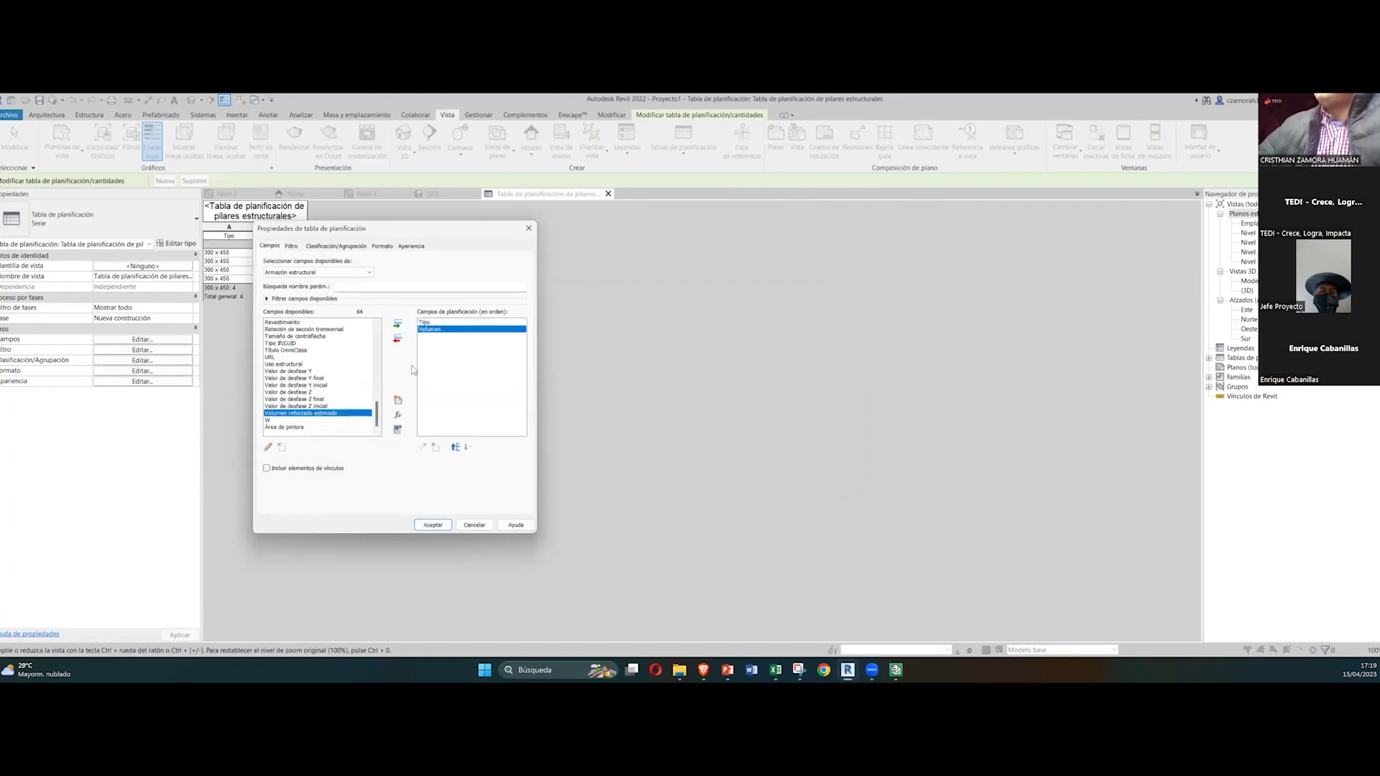
pyautogui.click(431, 526)
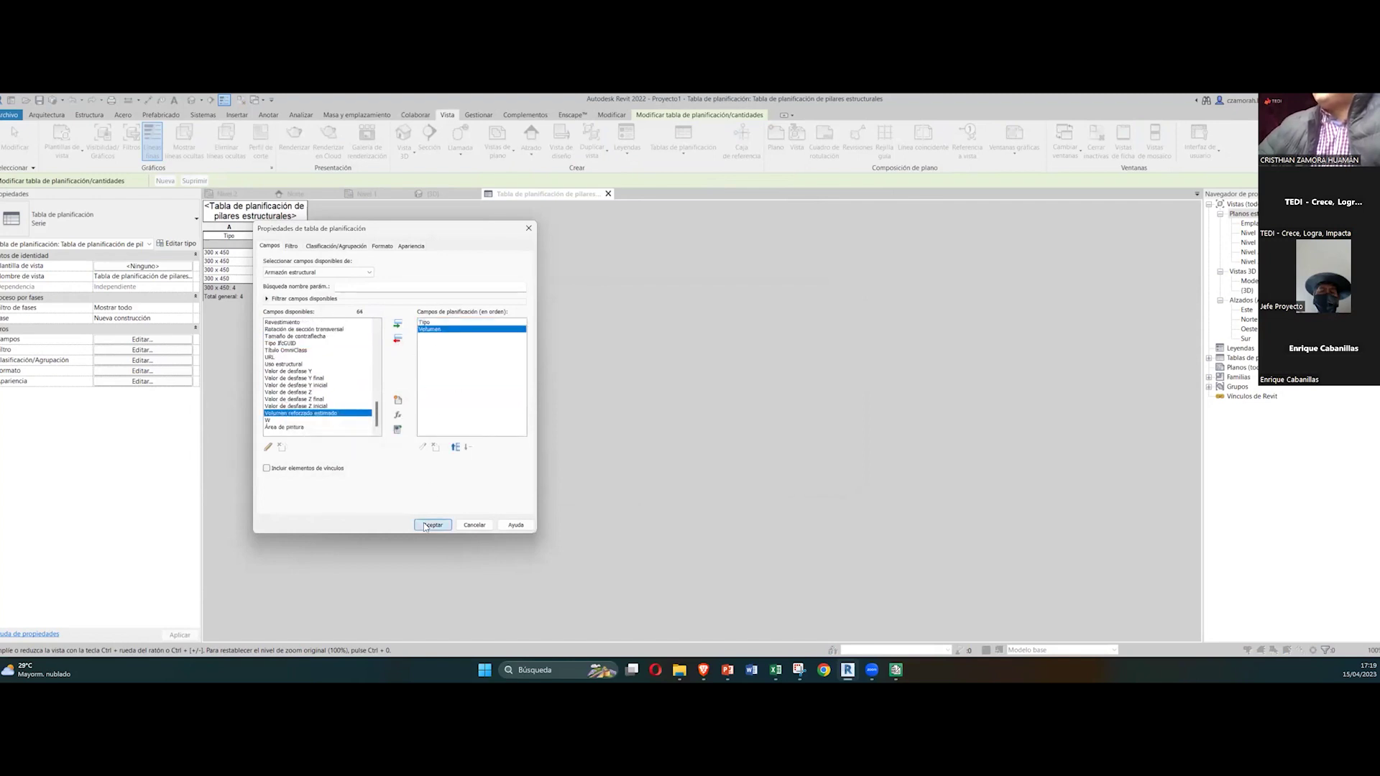
# Step: Sort the framing schedule by Tipo with a totals footer and blank line, and enable grand totals
pyautogui.click(142, 361)
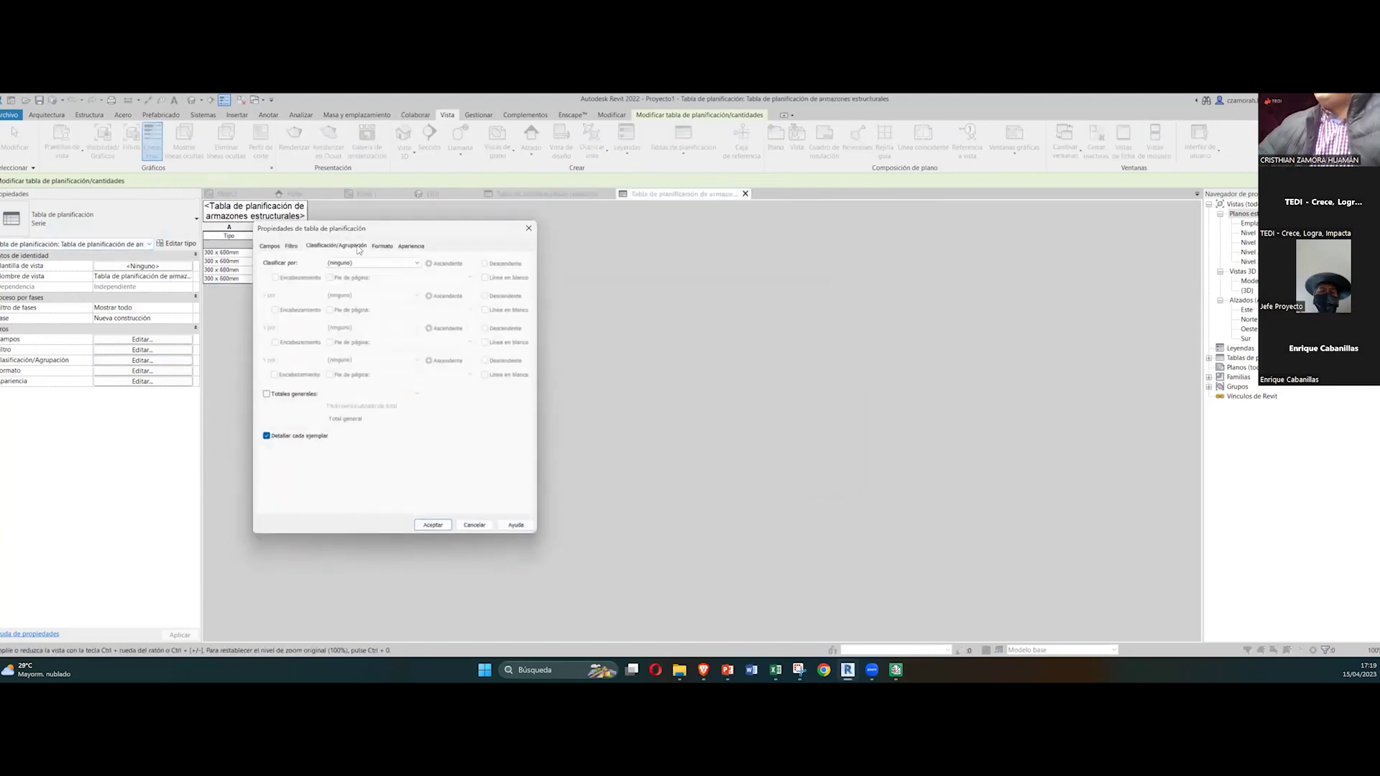
pyautogui.click(338, 279)
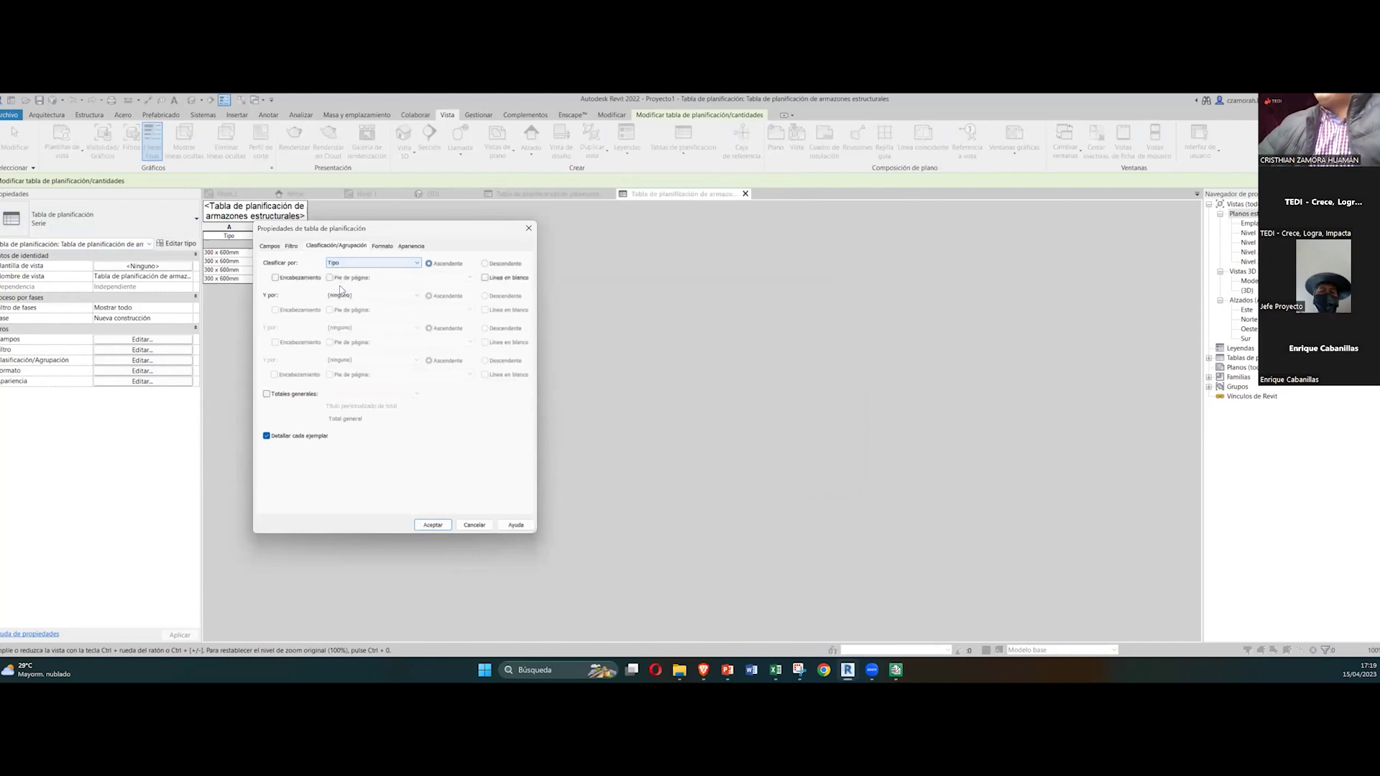
pyautogui.click(330, 277)
pyautogui.click(485, 277)
pyautogui.click(294, 396)
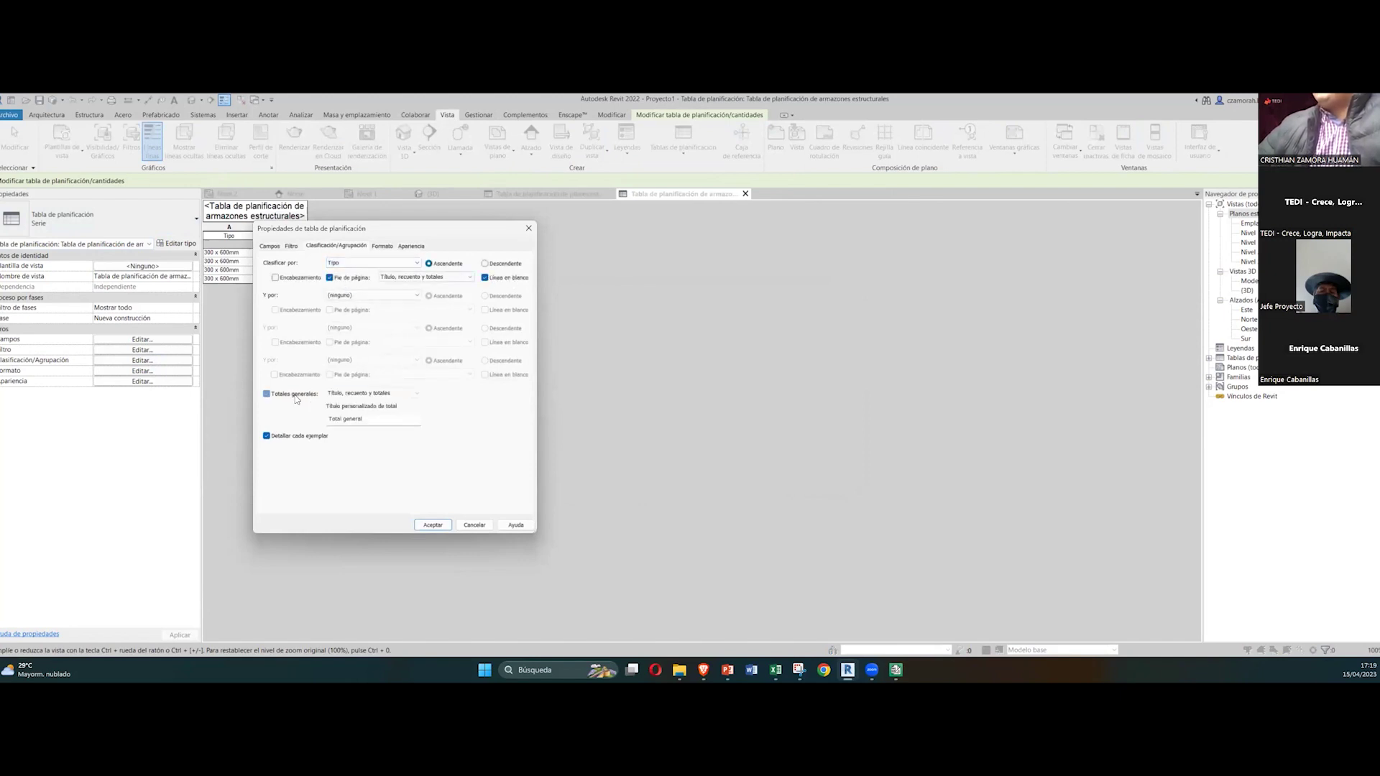
# Step: Set the framing schedule's Volumen field to Calcular totales and apply the schedule properties
pyautogui.click(387, 247)
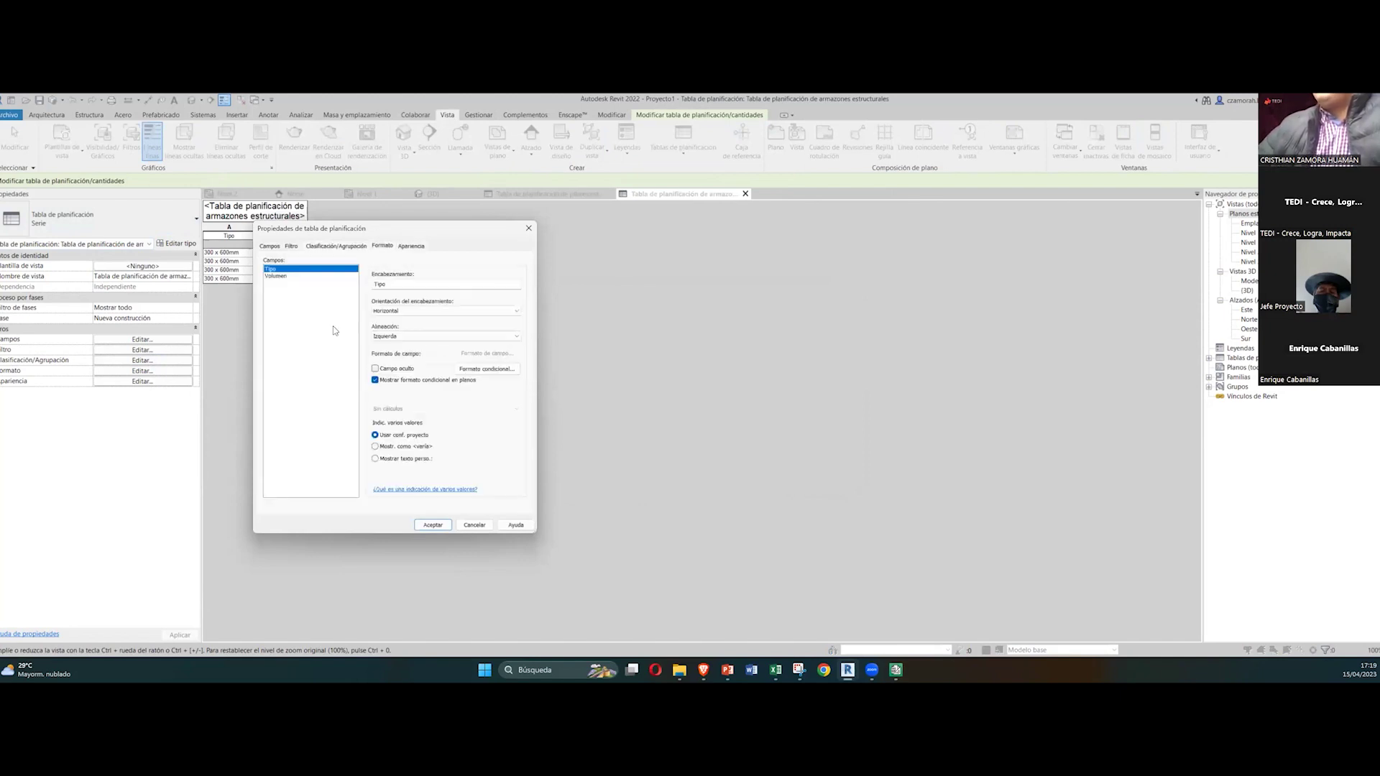
pyautogui.click(287, 277)
pyautogui.click(408, 409)
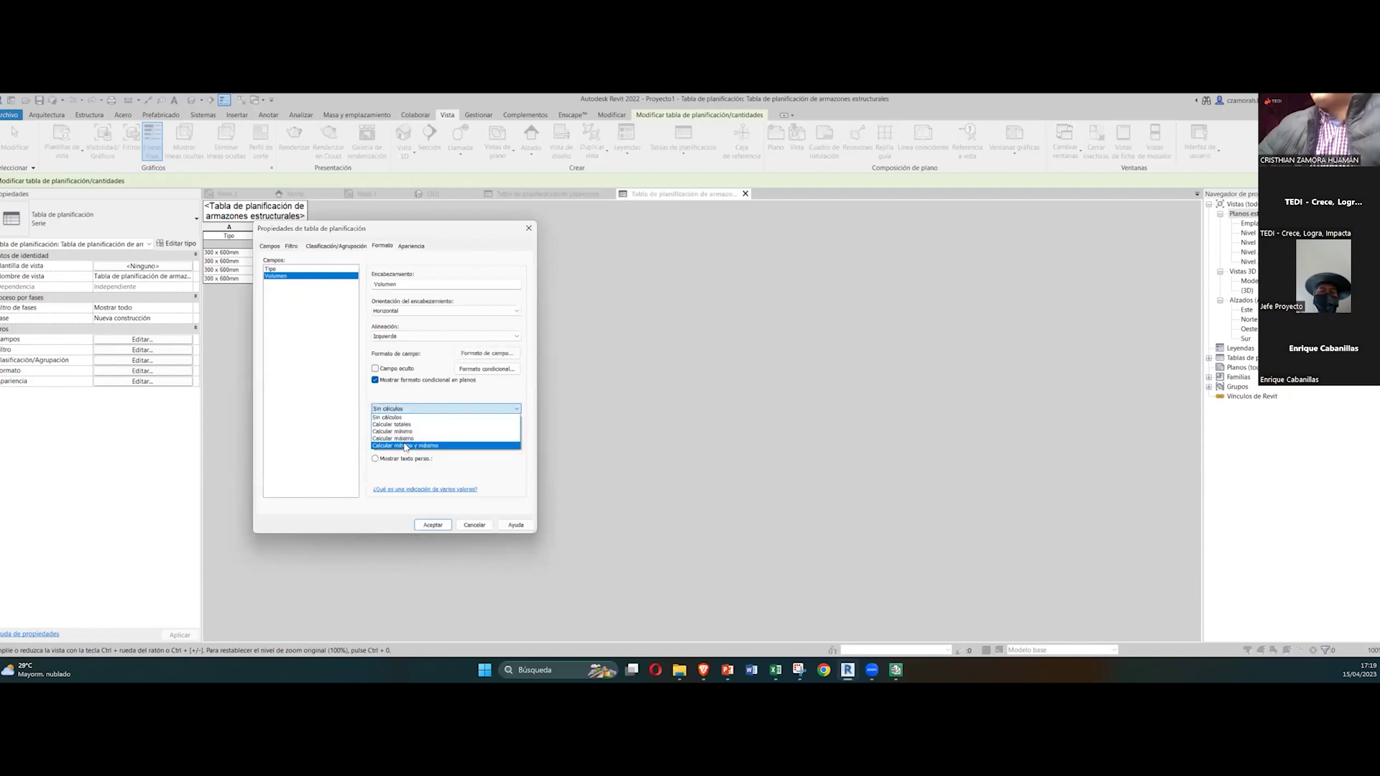
pyautogui.click(392, 424)
pyautogui.click(434, 526)
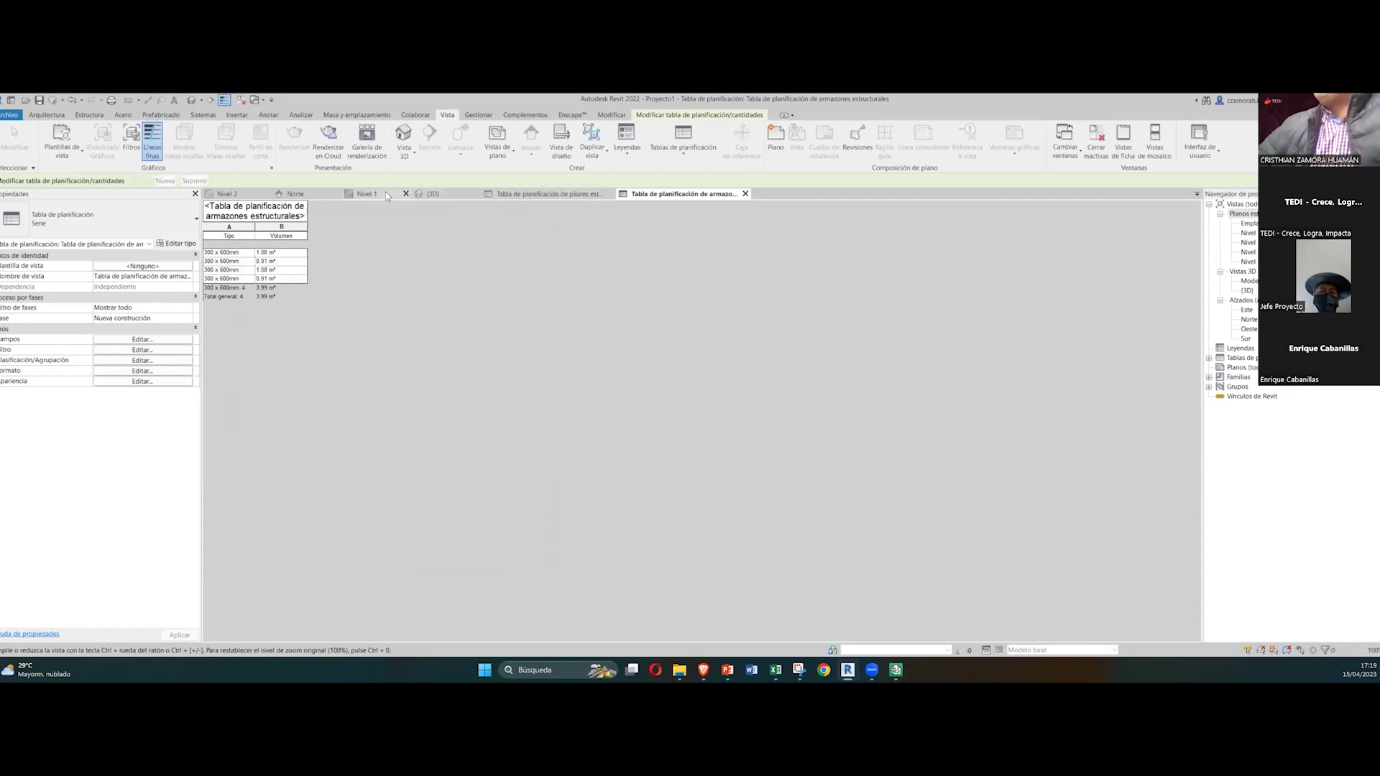
# Step: Close the Nivel 1, Nivel 2 and Norte views and tile the 3D view with the two schedules
pyautogui.click(405, 193)
pyautogui.click(335, 194)
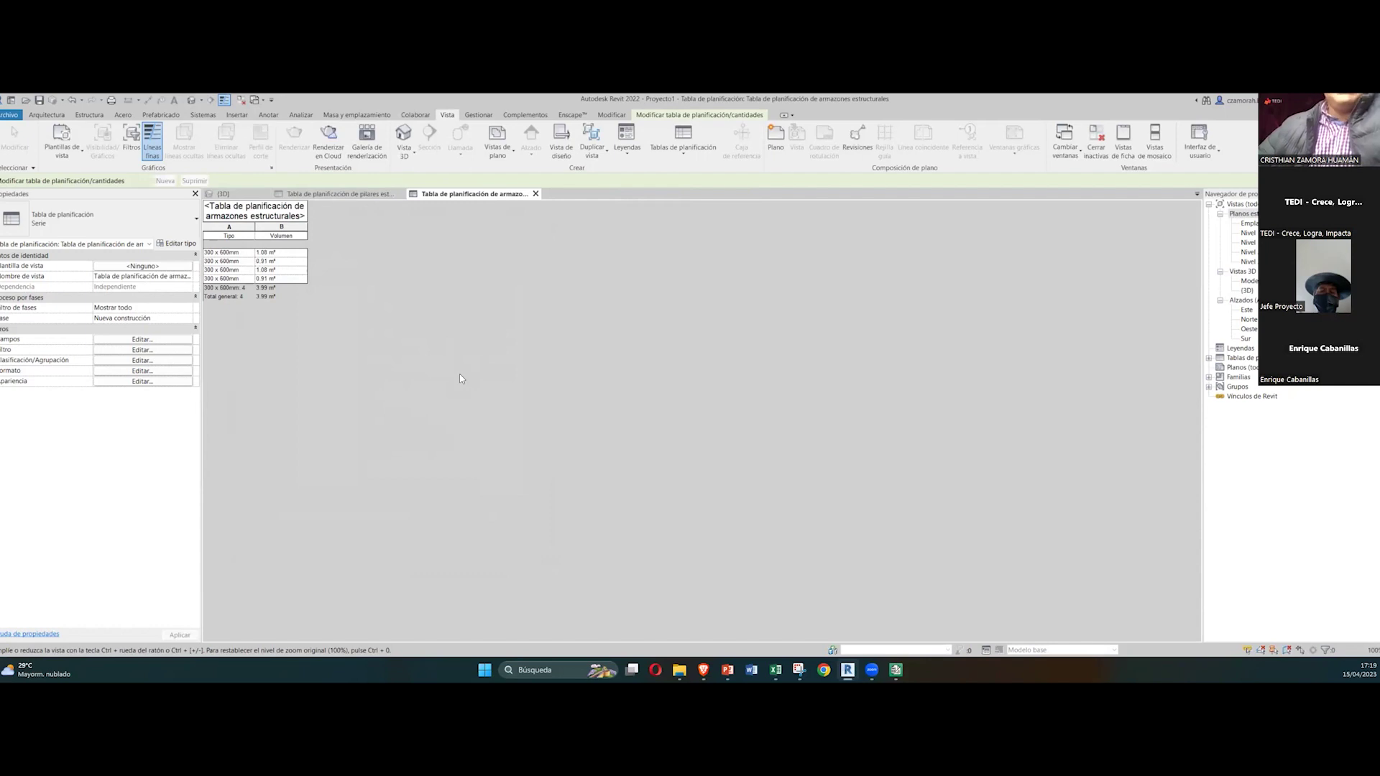
pyautogui.click(236, 194)
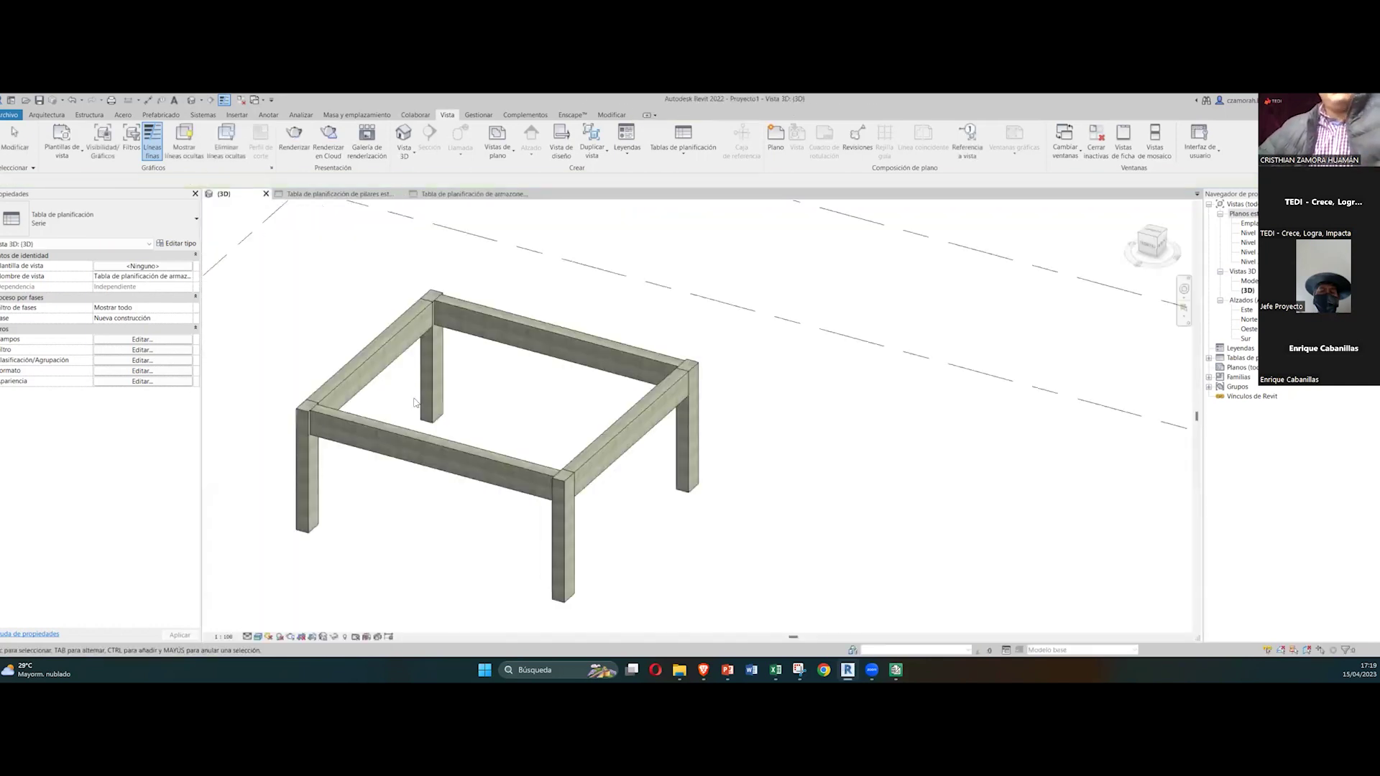
pyautogui.press('w')
pyautogui.press('t')
# Step: Group the framing schedule with the column schedule beside the 3D view, and activate the framing schedule
pyautogui.click(583, 424)
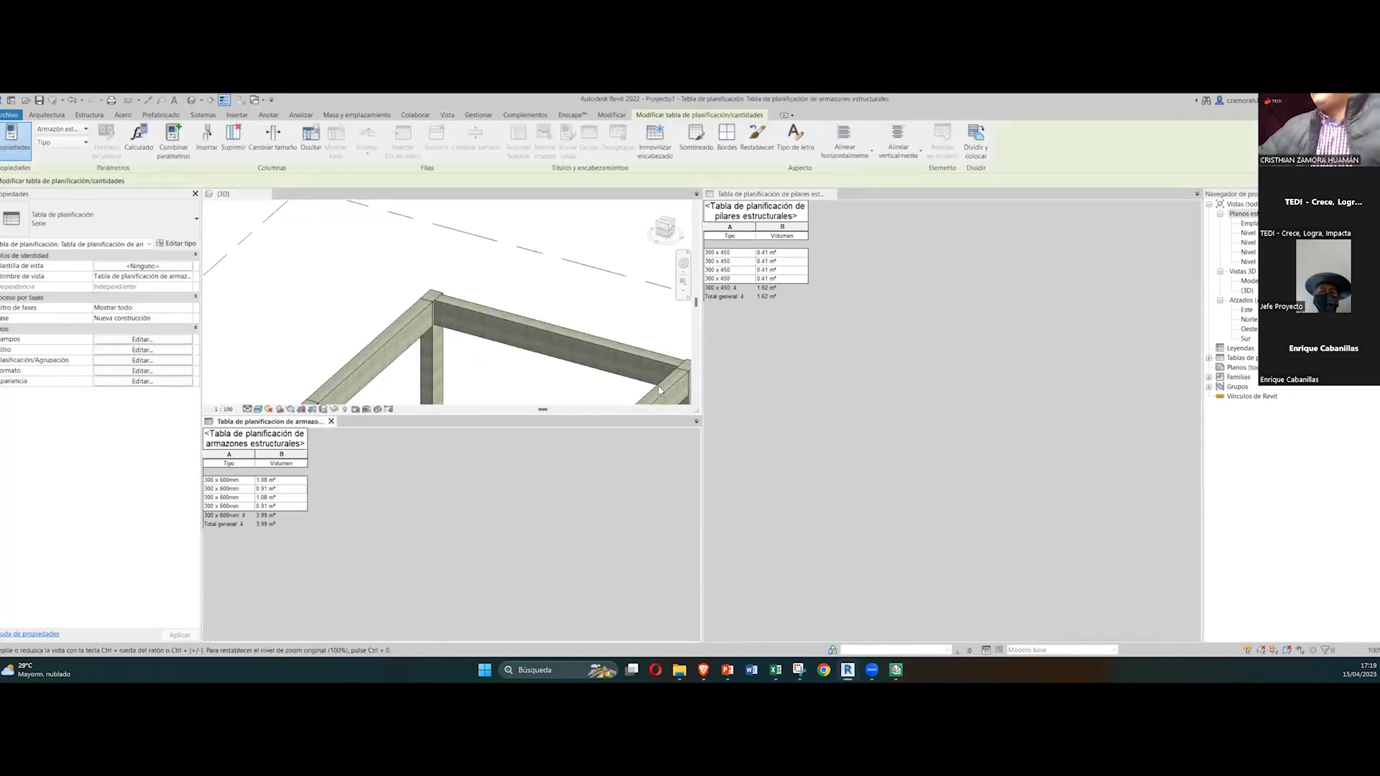
pyautogui.moveTo(450, 416); pyautogui.dragTo(644, 311)
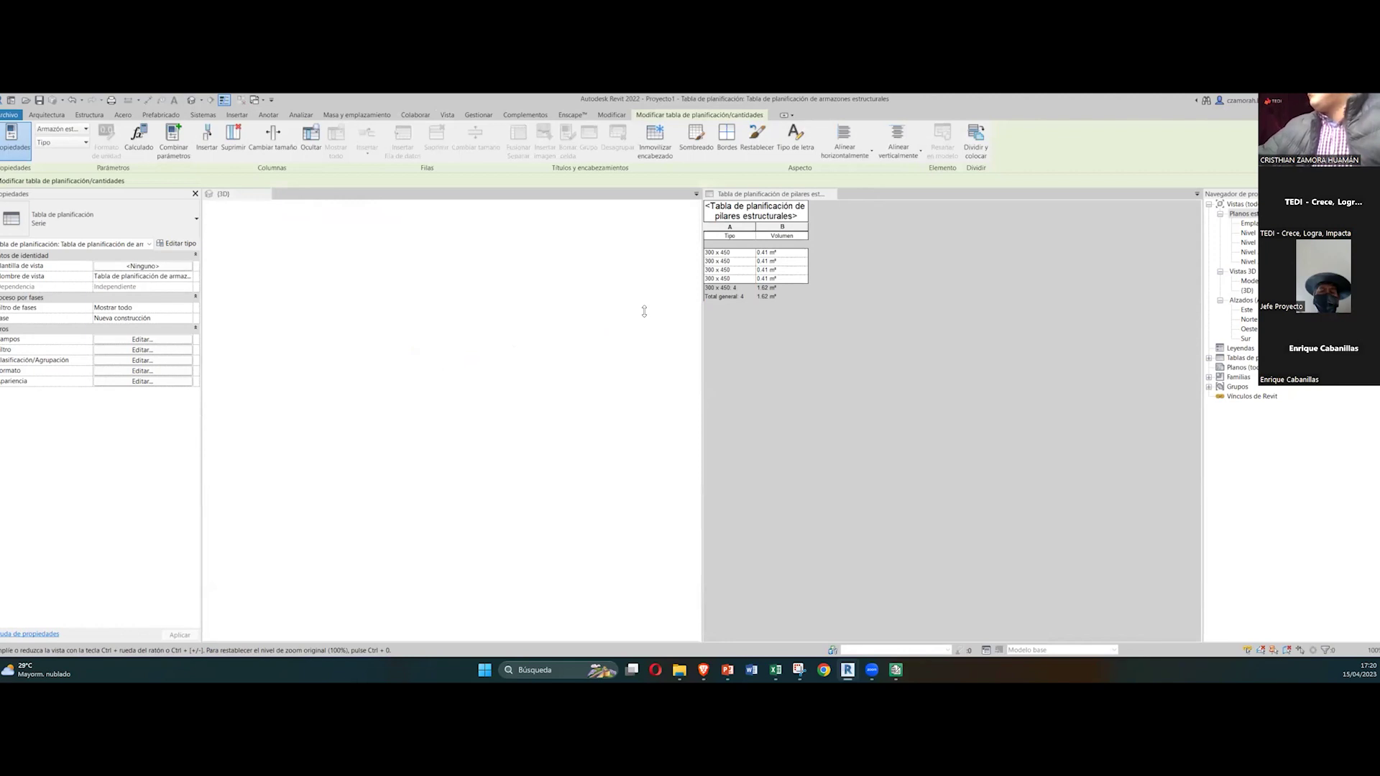
pyautogui.click(437, 316)
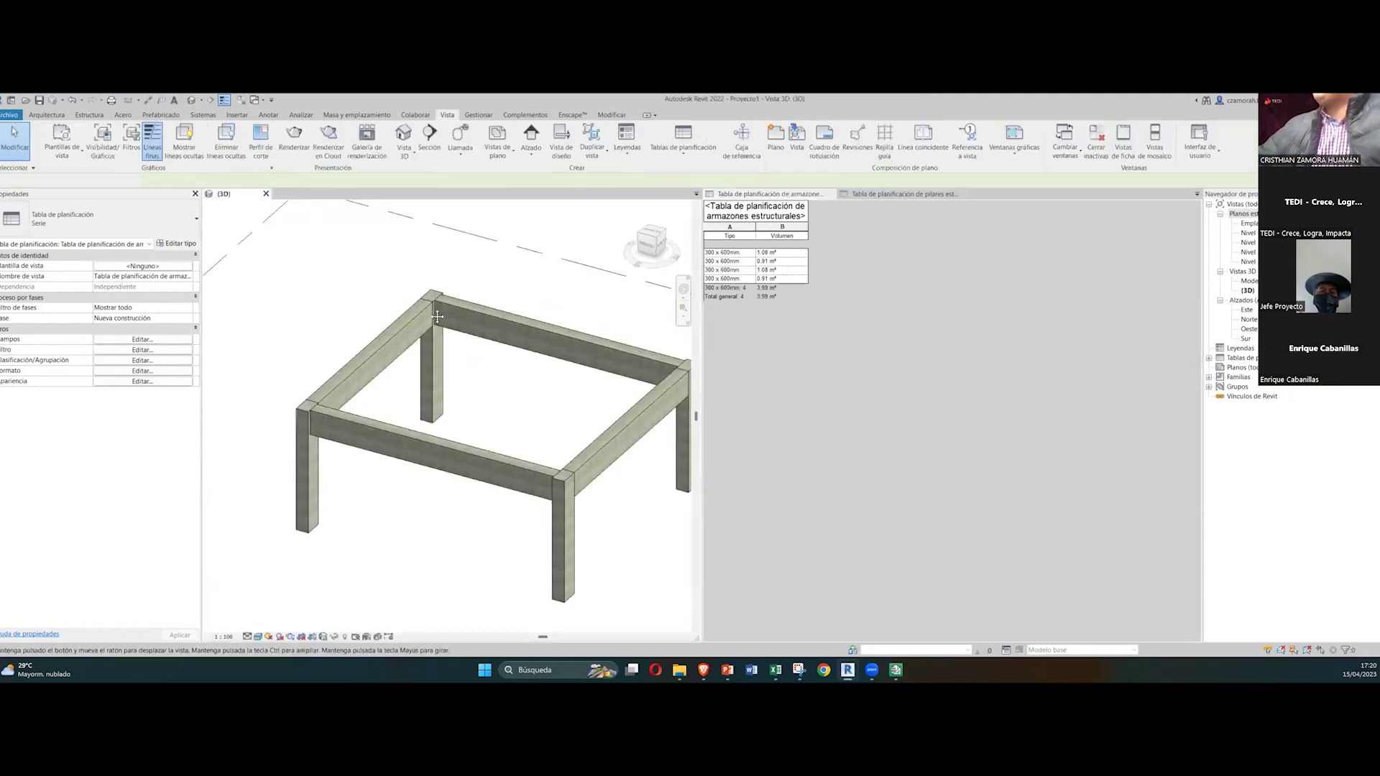
pyautogui.moveTo(438, 317); pyautogui.dragTo(338, 316, button='middle')
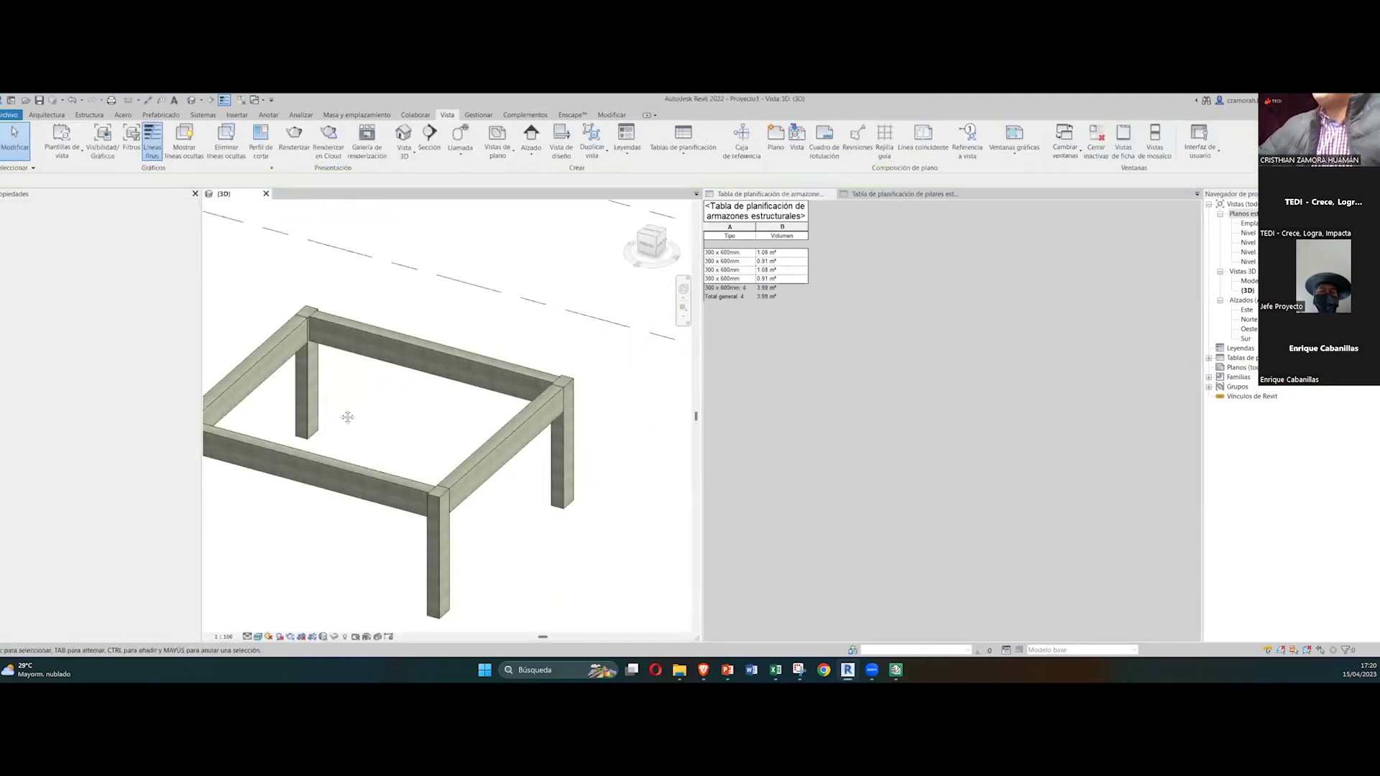
pyautogui.click(787, 196)
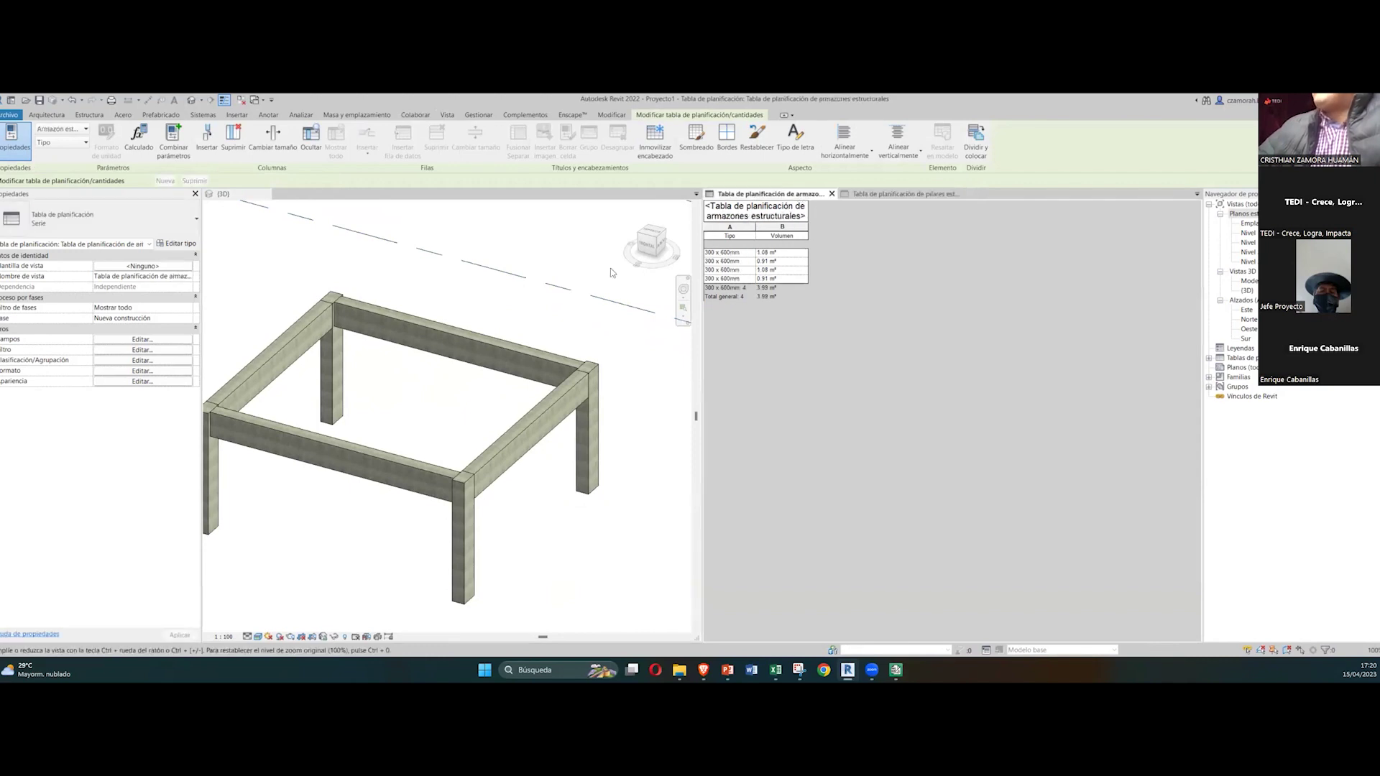
# Step: Try to link the Revit model to an Arquímedes job with the Mediciones BIM add-in
pyautogui.click(538, 115)
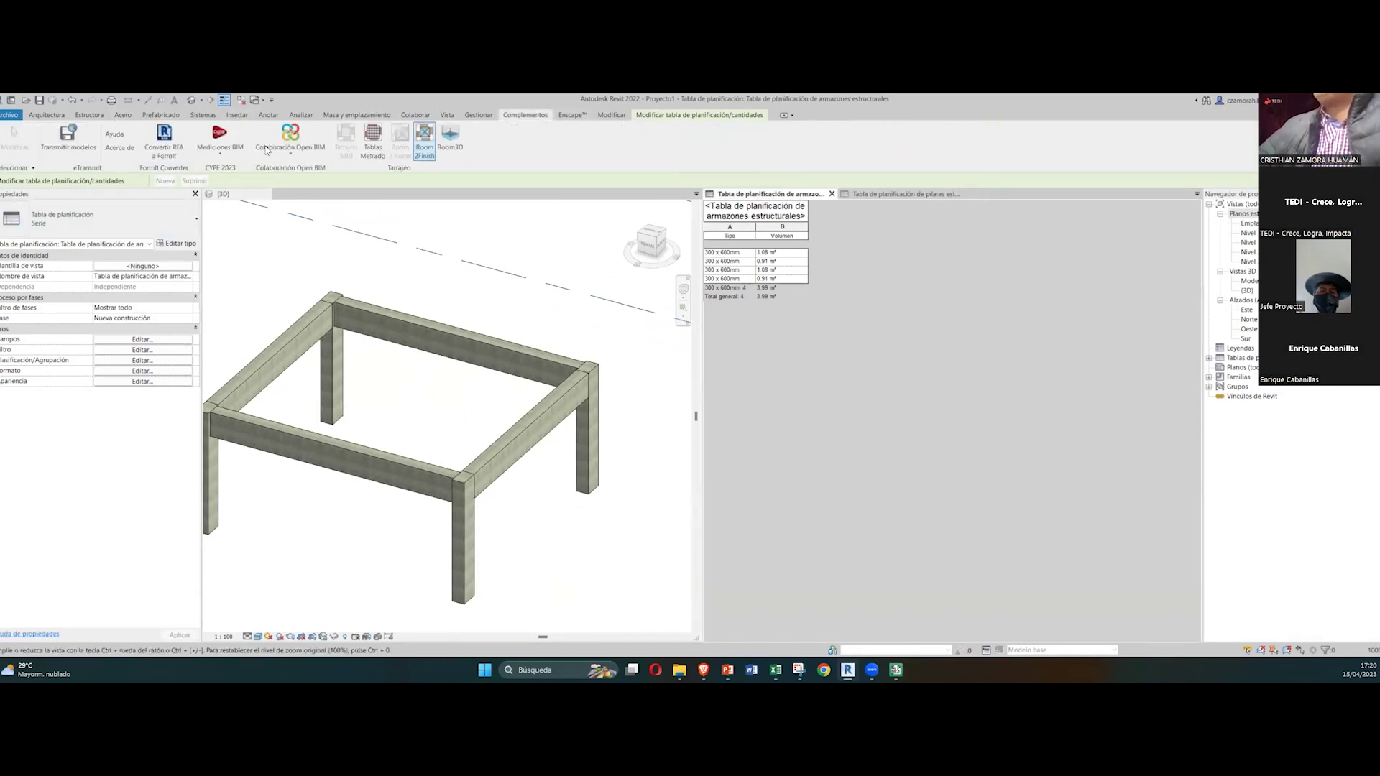
pyautogui.click(215, 152)
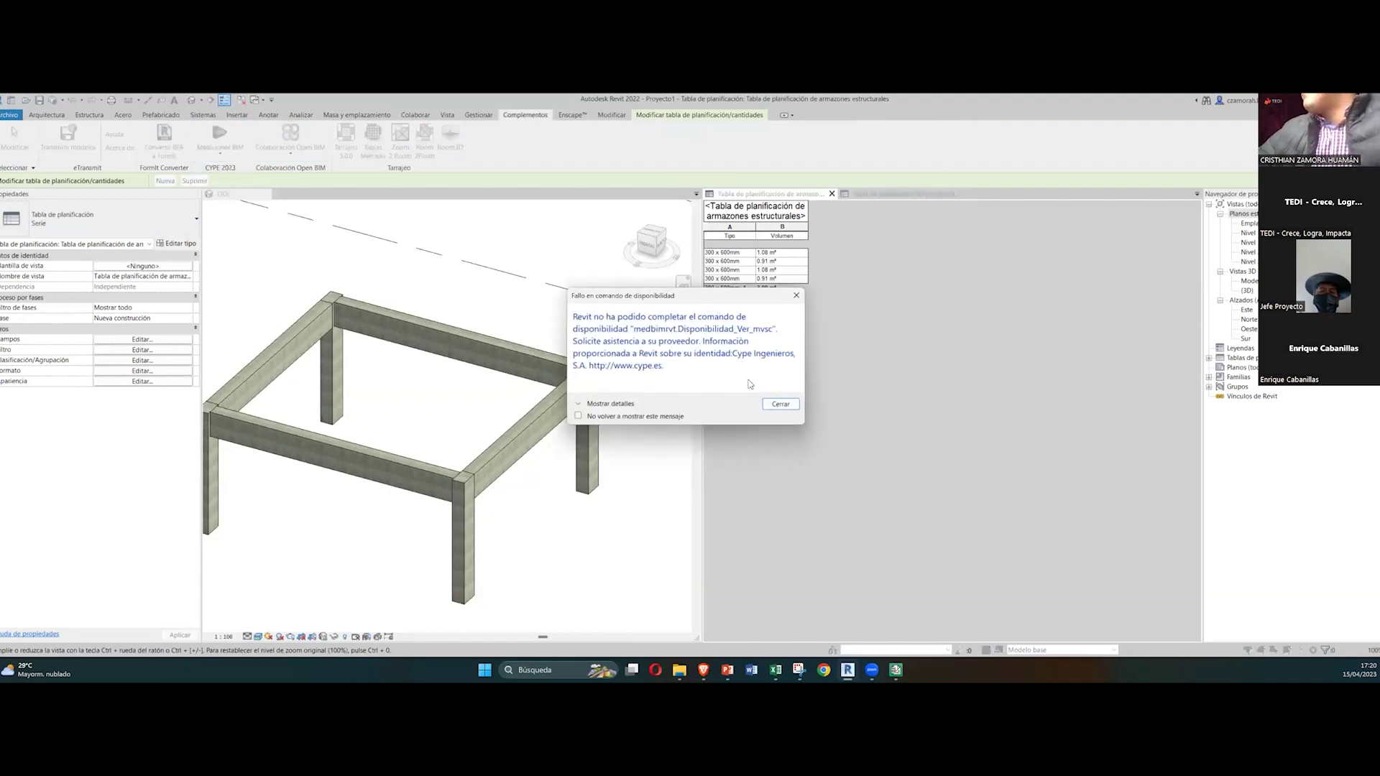
pyautogui.click(780, 404)
pyautogui.click(219, 143)
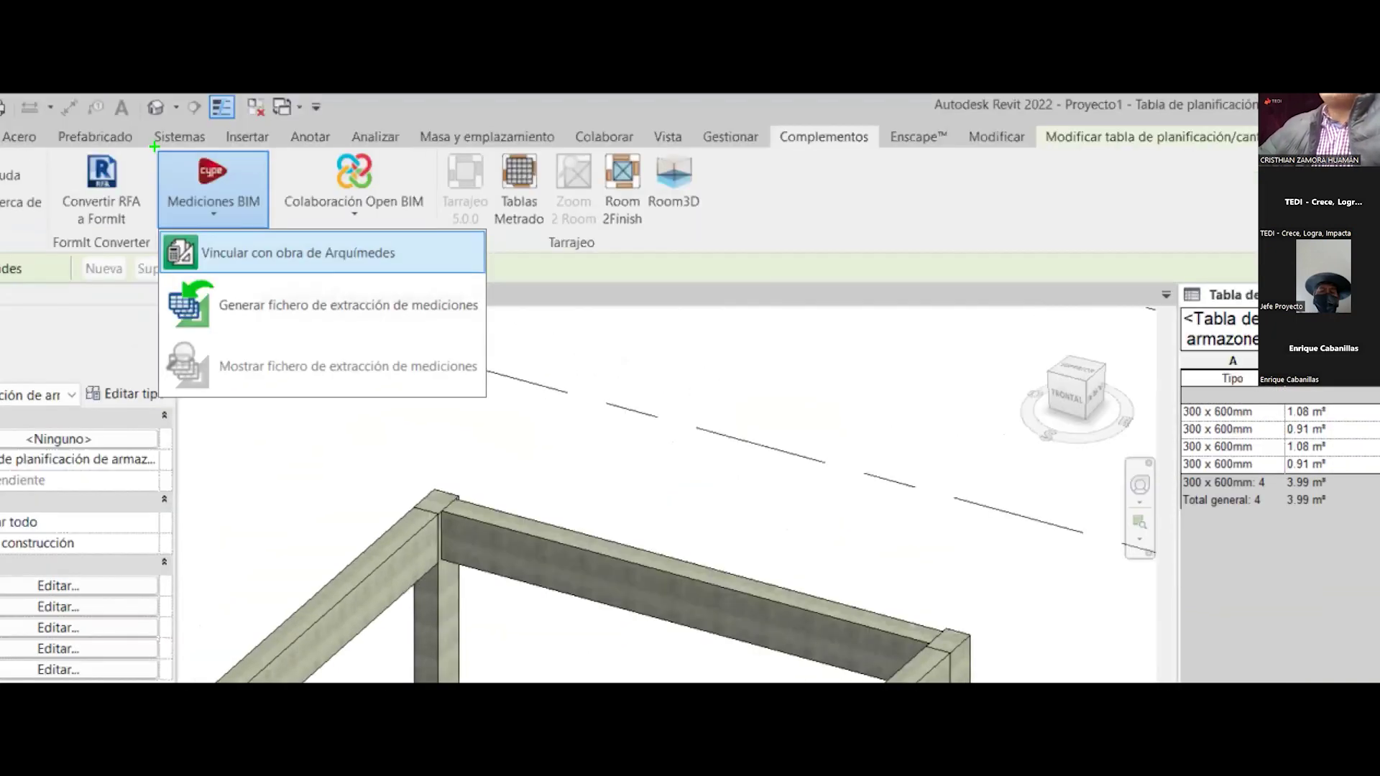
pyautogui.moveTo(153, 147); pyautogui.dragTo(267, 231)
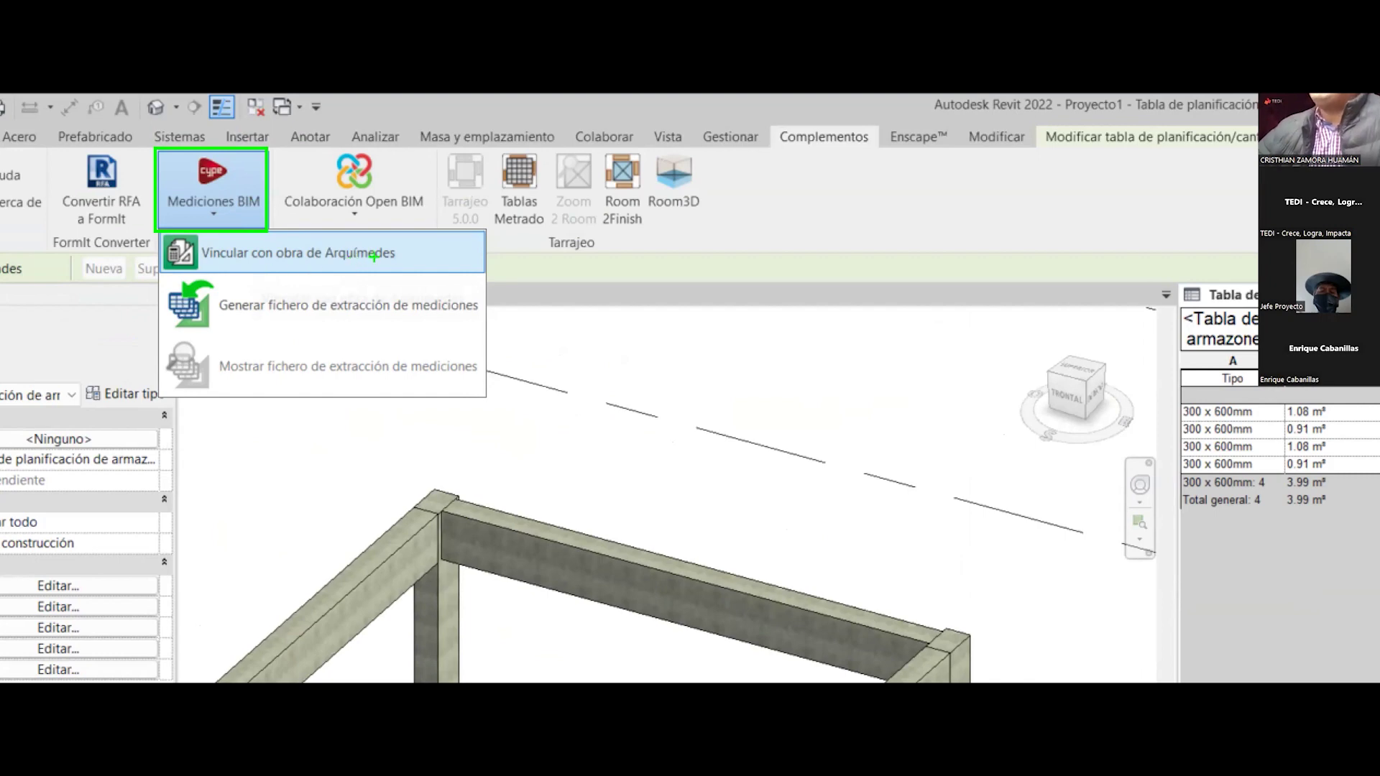
pyautogui.moveTo(575, 172); pyautogui.dragTo(421, 246)
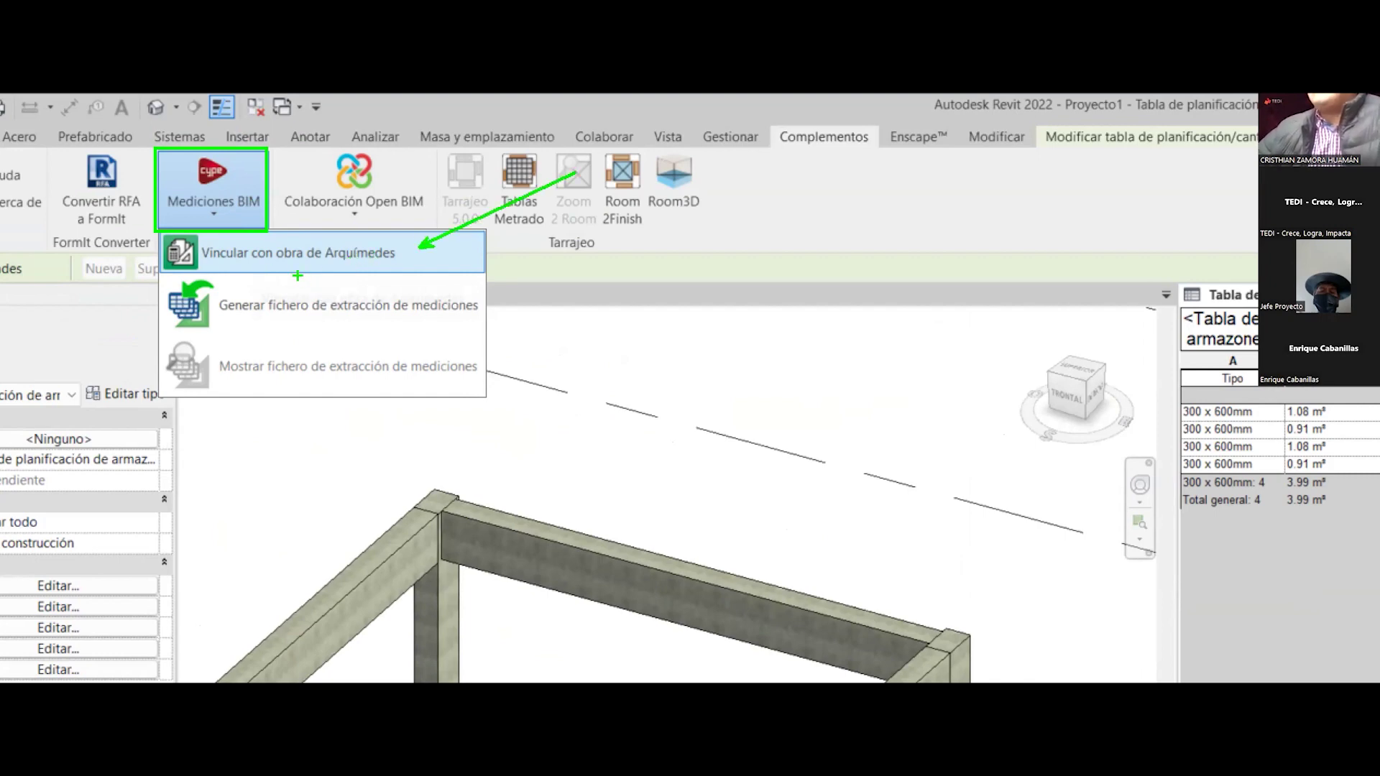
pyautogui.press('Escape')
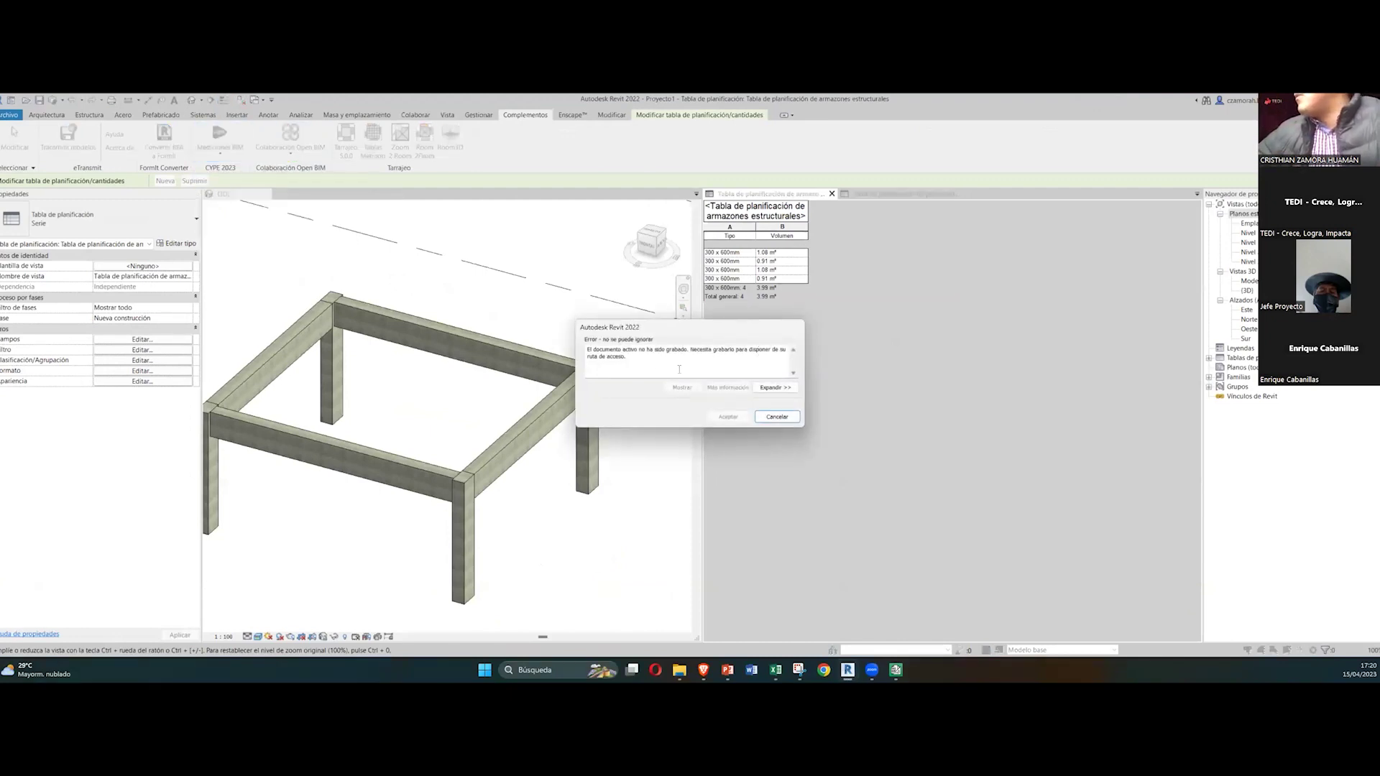
pyautogui.click(777, 417)
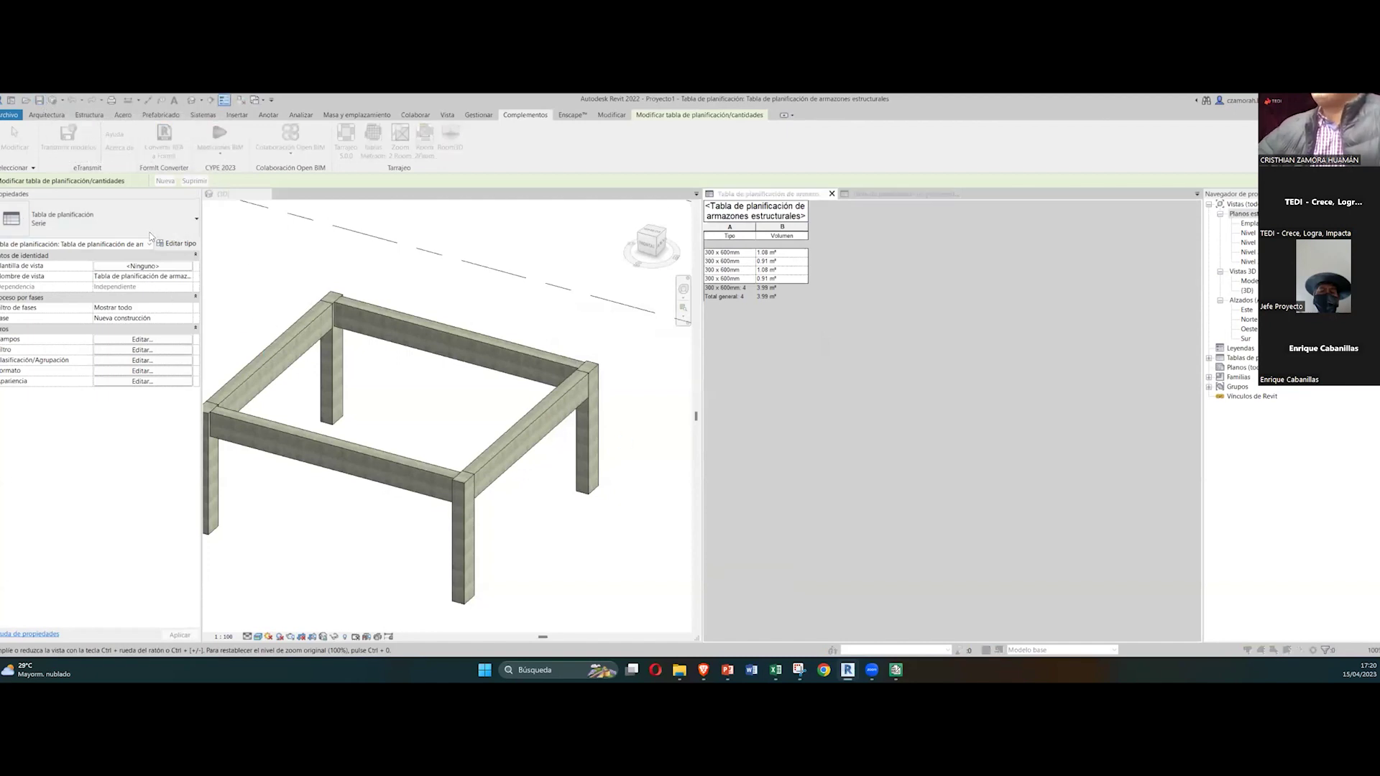
# Step: Try to save the Revit project as Proyecto1 on the desktop
pyautogui.click(109, 310)
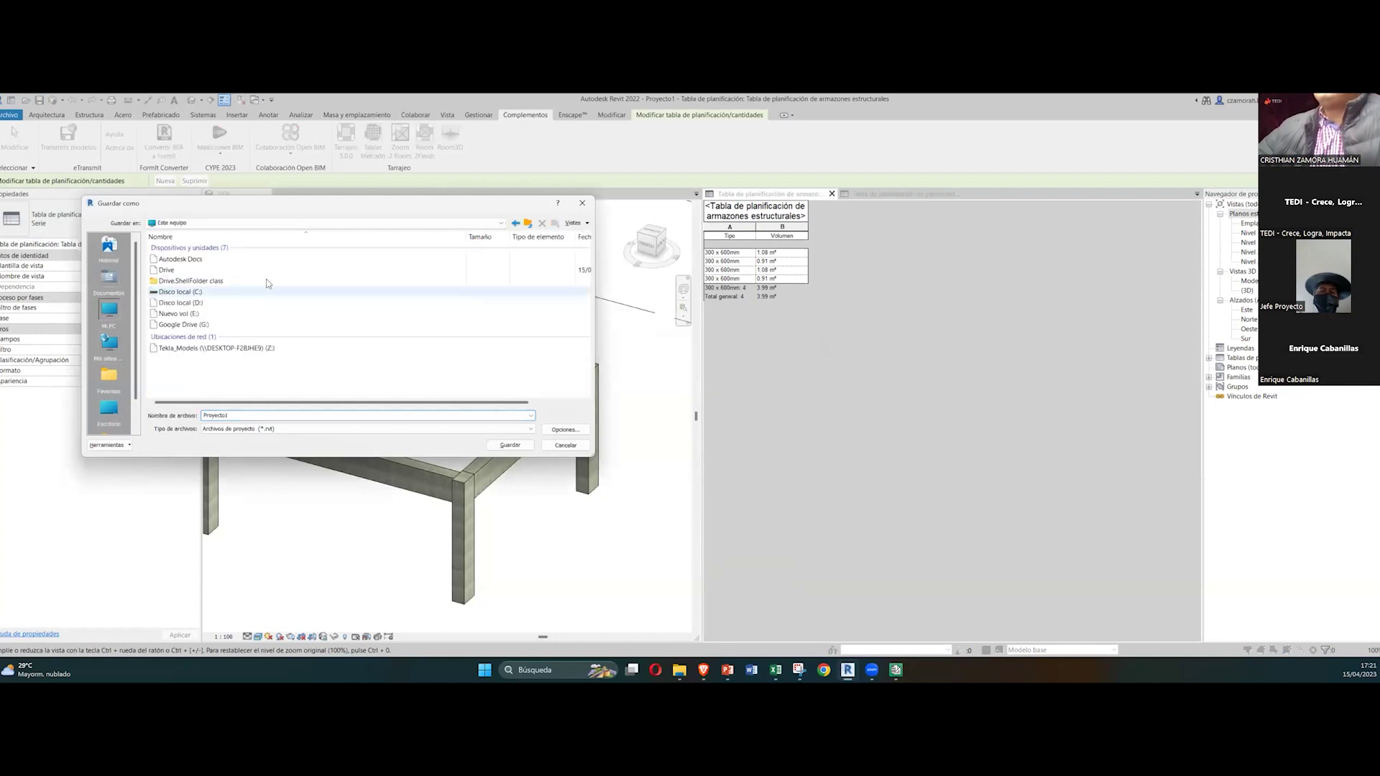
pyautogui.click(109, 408)
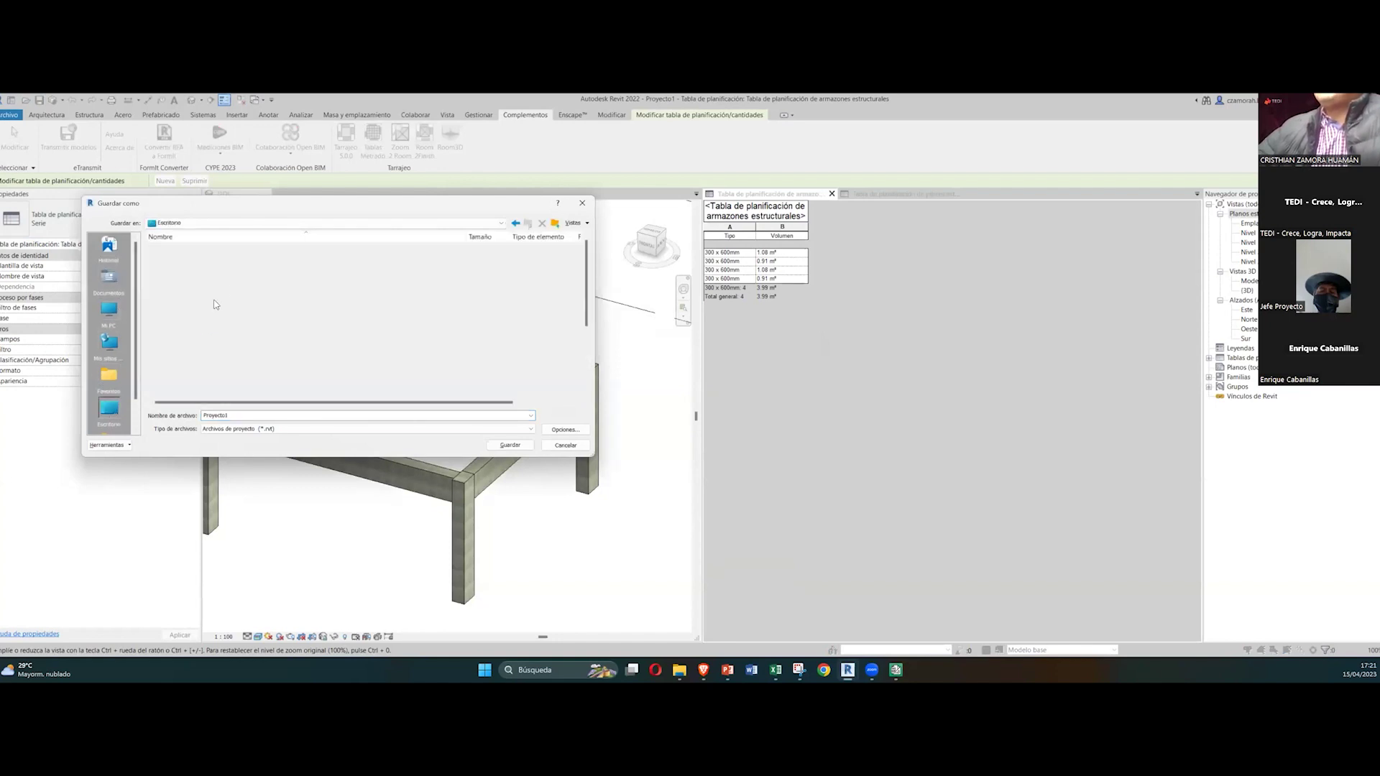
pyautogui.click(510, 445)
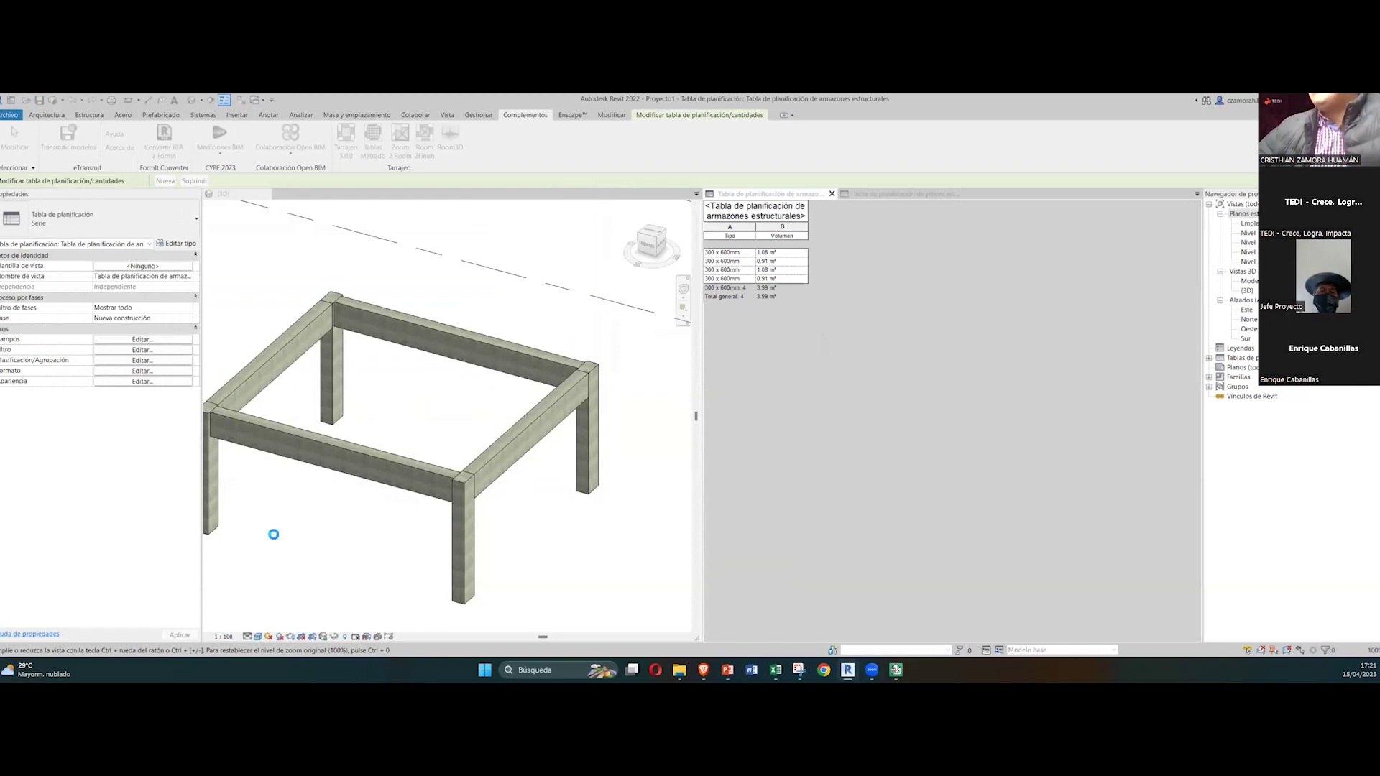
pyautogui.click(745, 396)
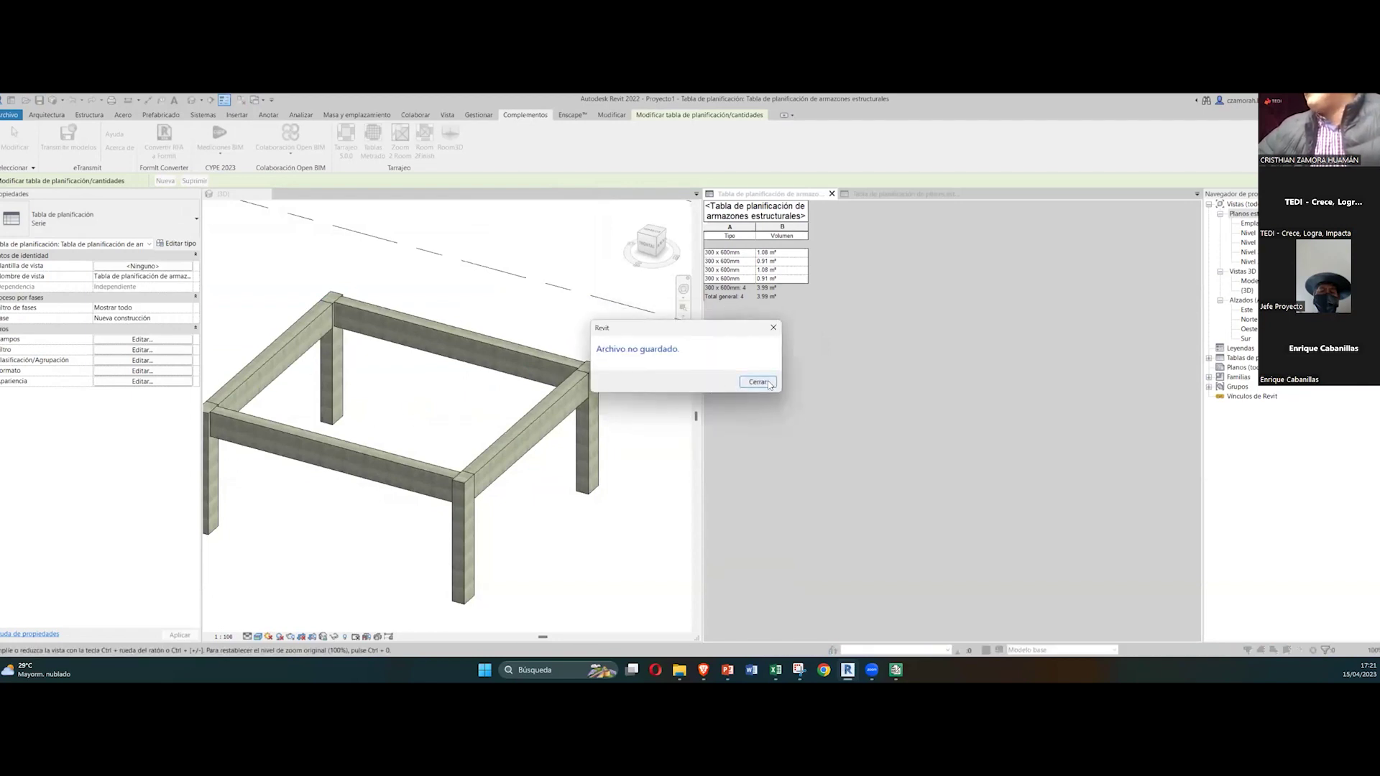
pyautogui.click(756, 381)
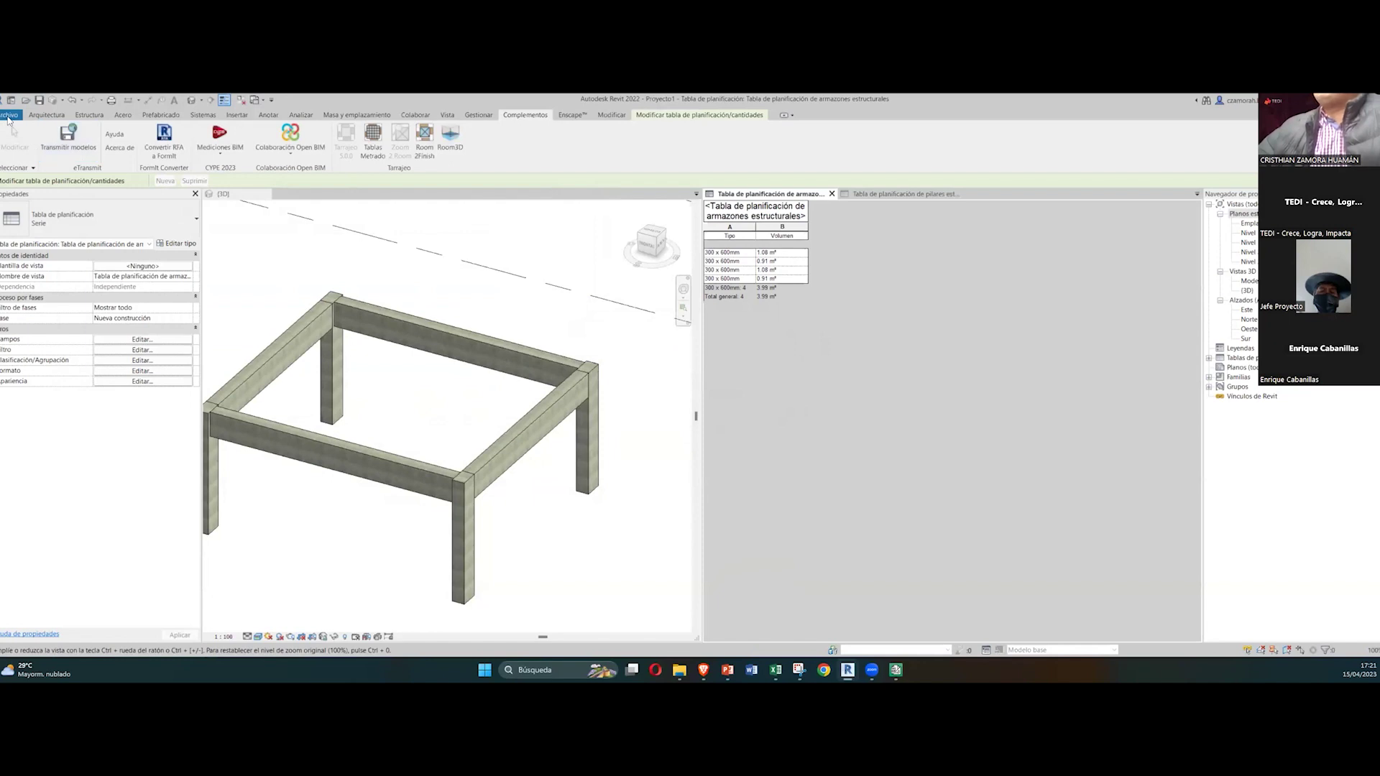
# Step: Activate the 3D view and save the model as the Revit project Proyecto1 on the desktop
pyautogui.click(414, 270)
pyautogui.scroll(-3, 414, 270)
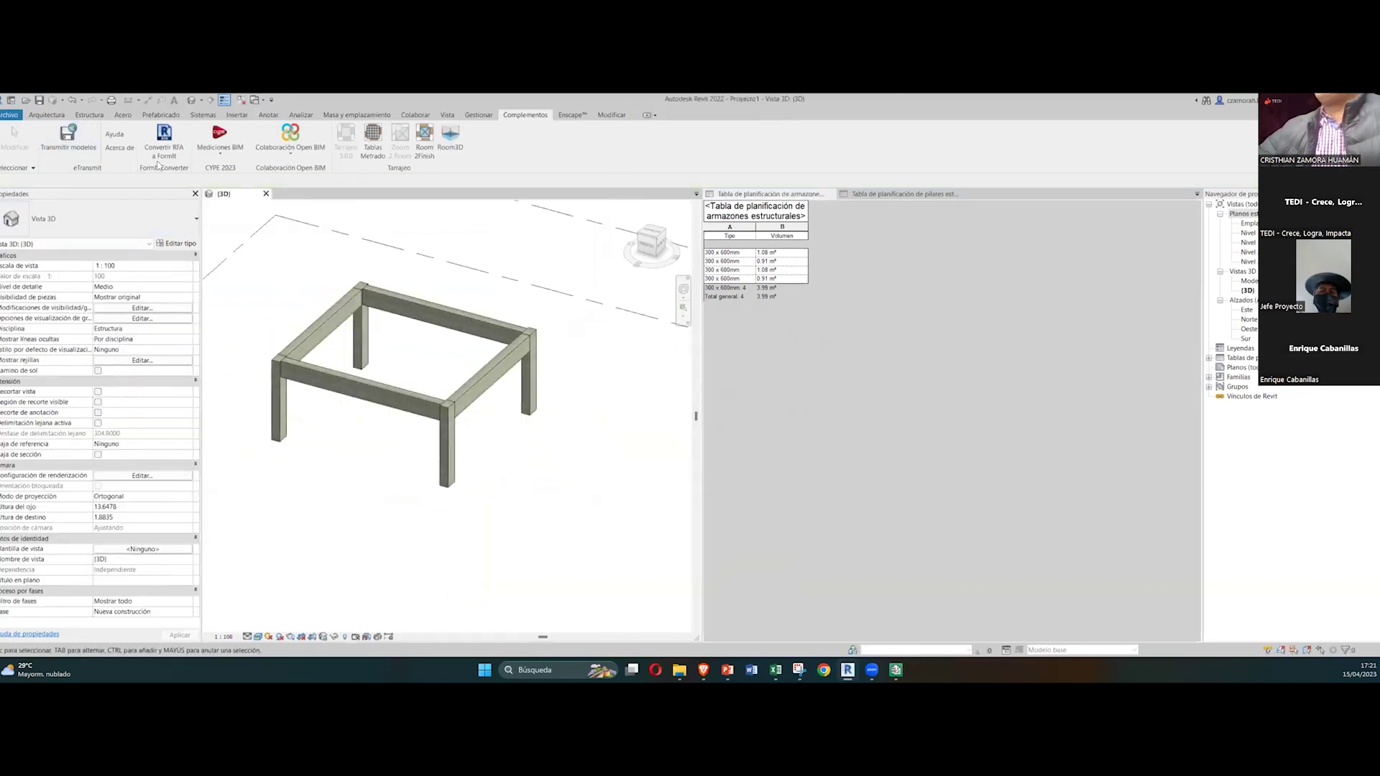
pyautogui.click(9, 115)
pyautogui.moveTo(36, 262)
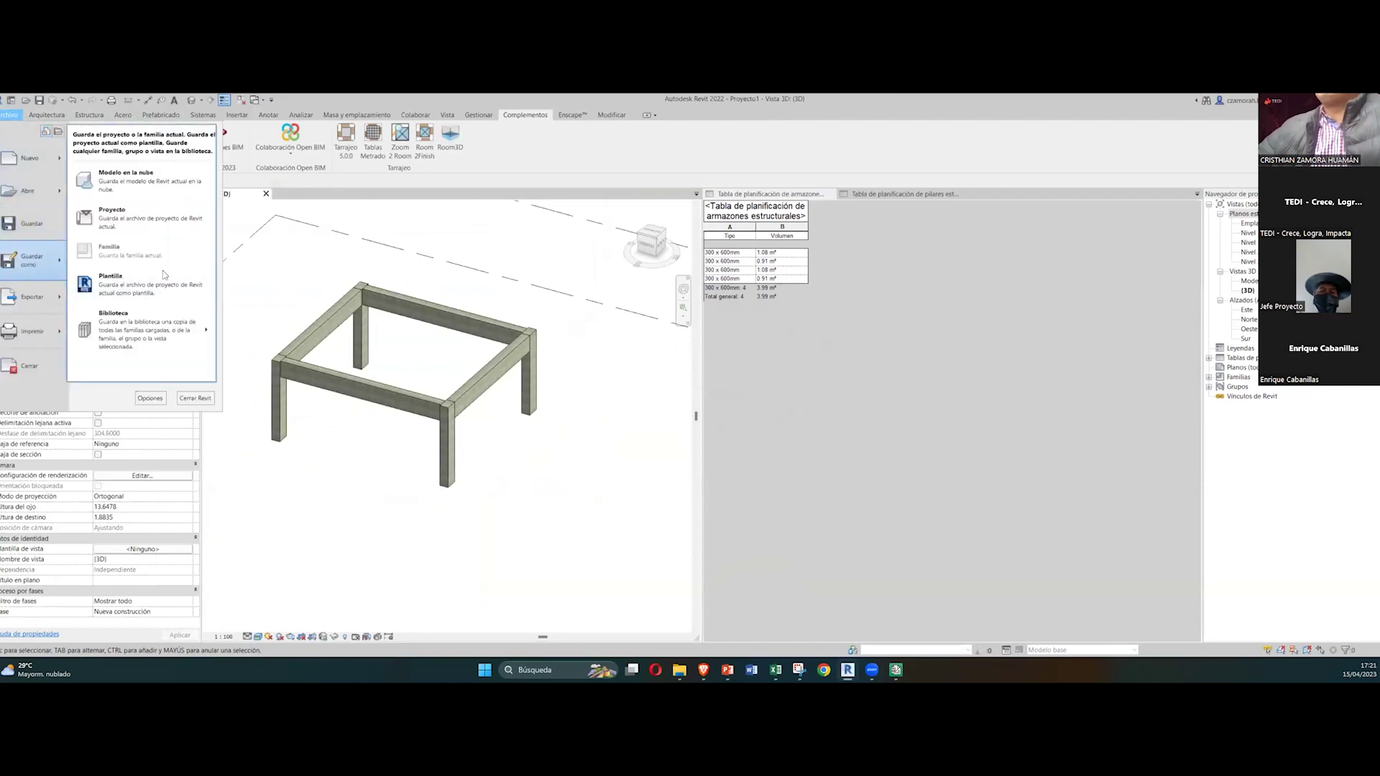
pyautogui.click(143, 219)
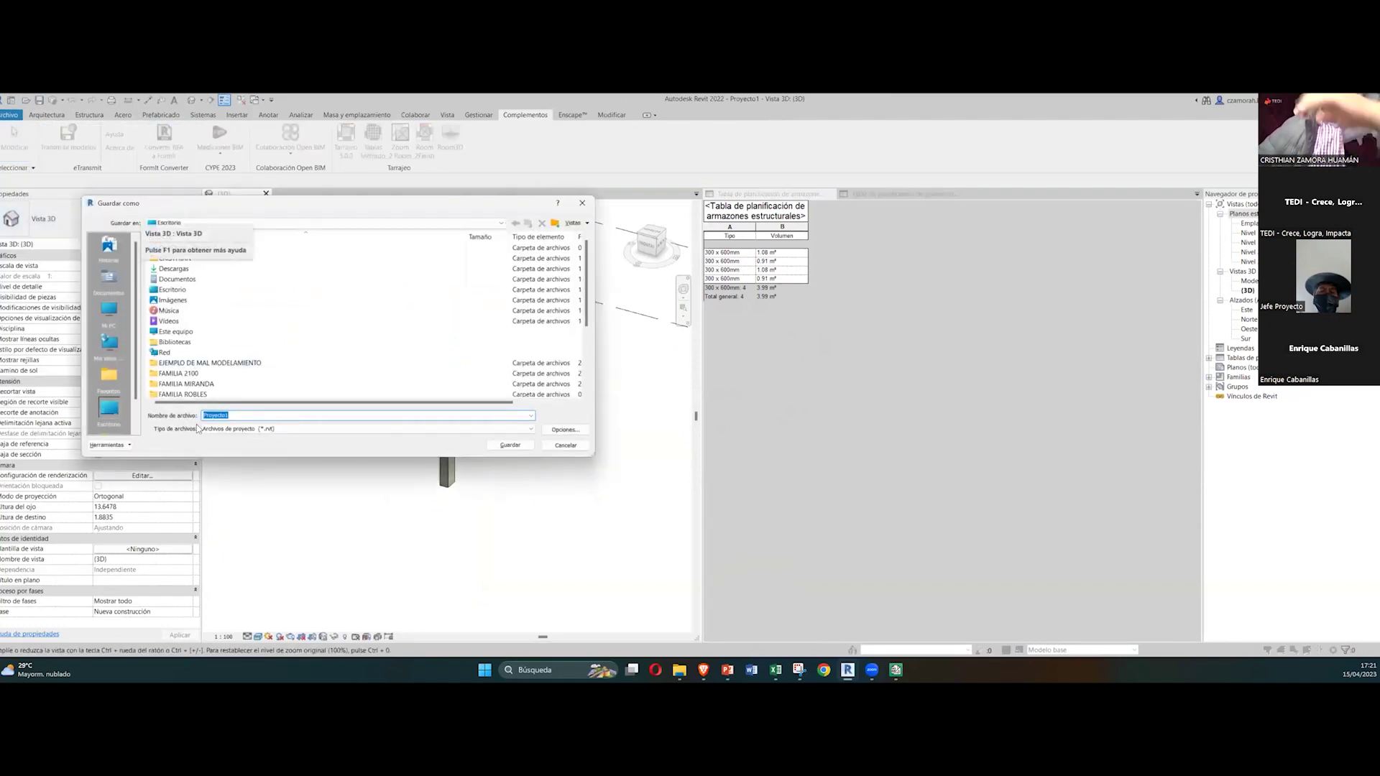
pyautogui.click(509, 445)
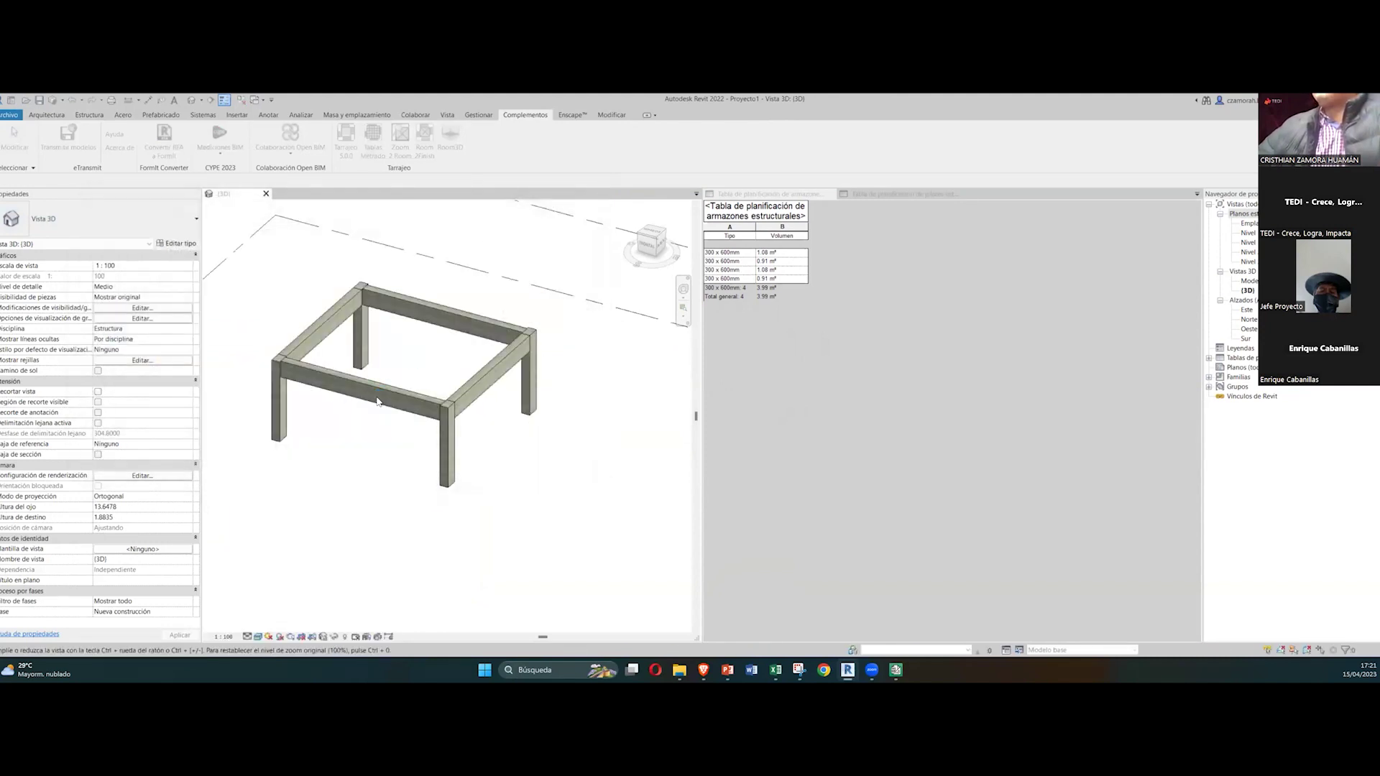
# Step: Link Proyecto1 to the open TEDI job in Arquímedes, taking missing items from the databases associated with the job
pyautogui.click(220, 140)
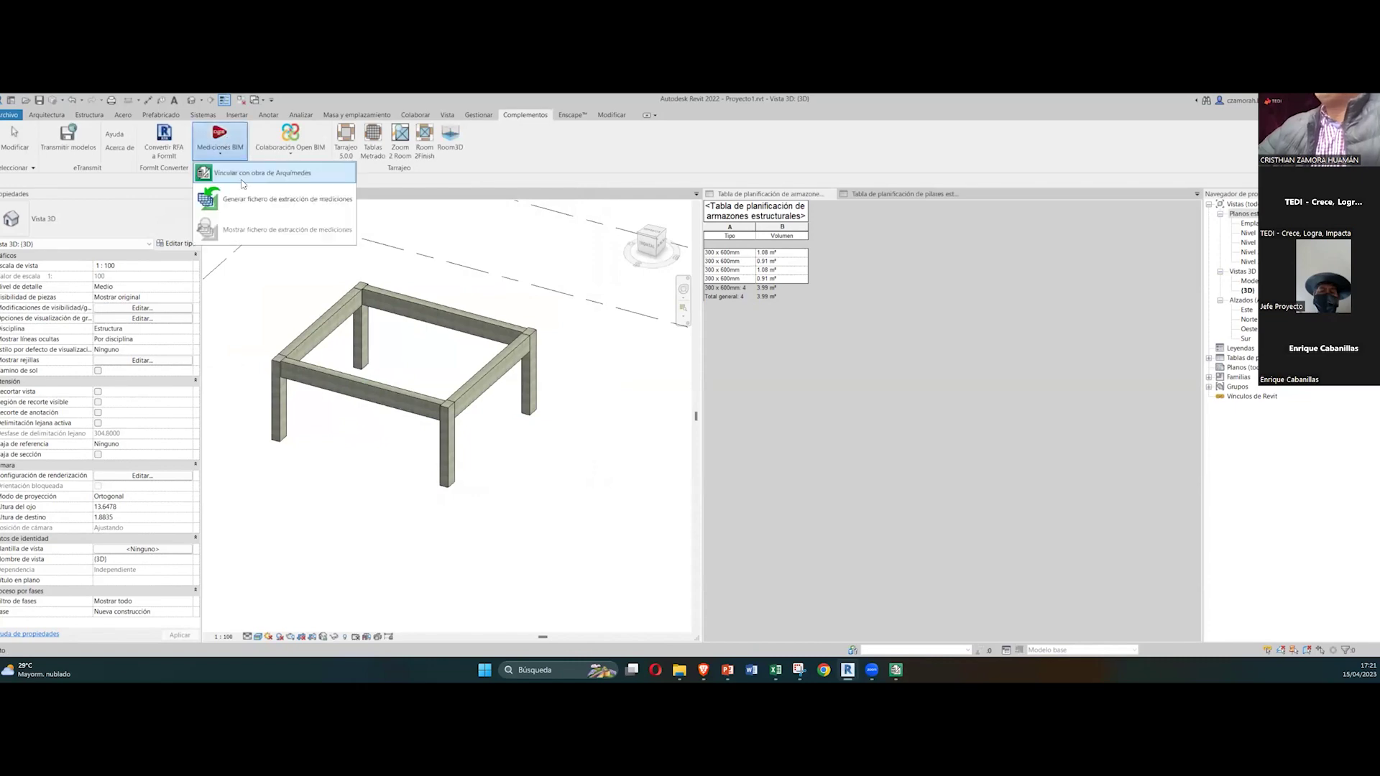
pyautogui.click(249, 176)
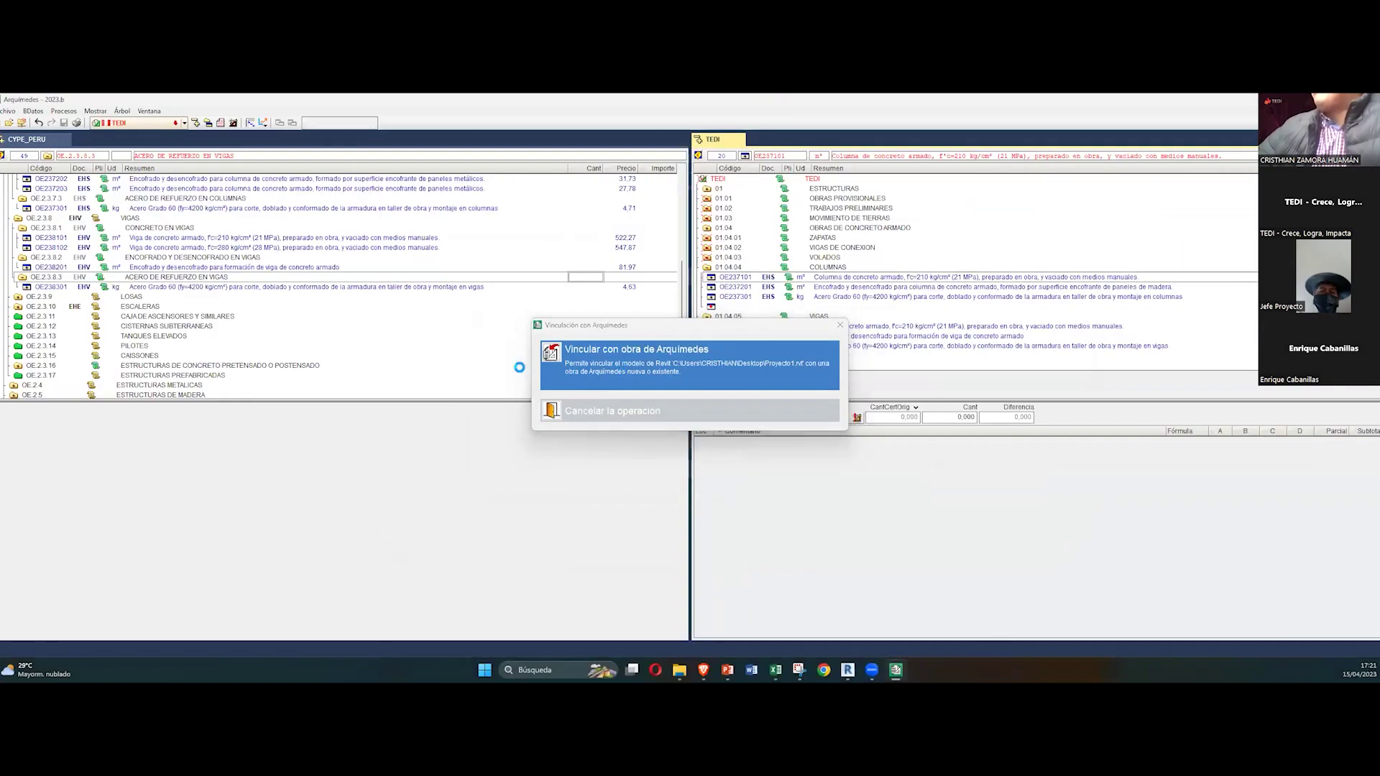
pyautogui.click(457, 352)
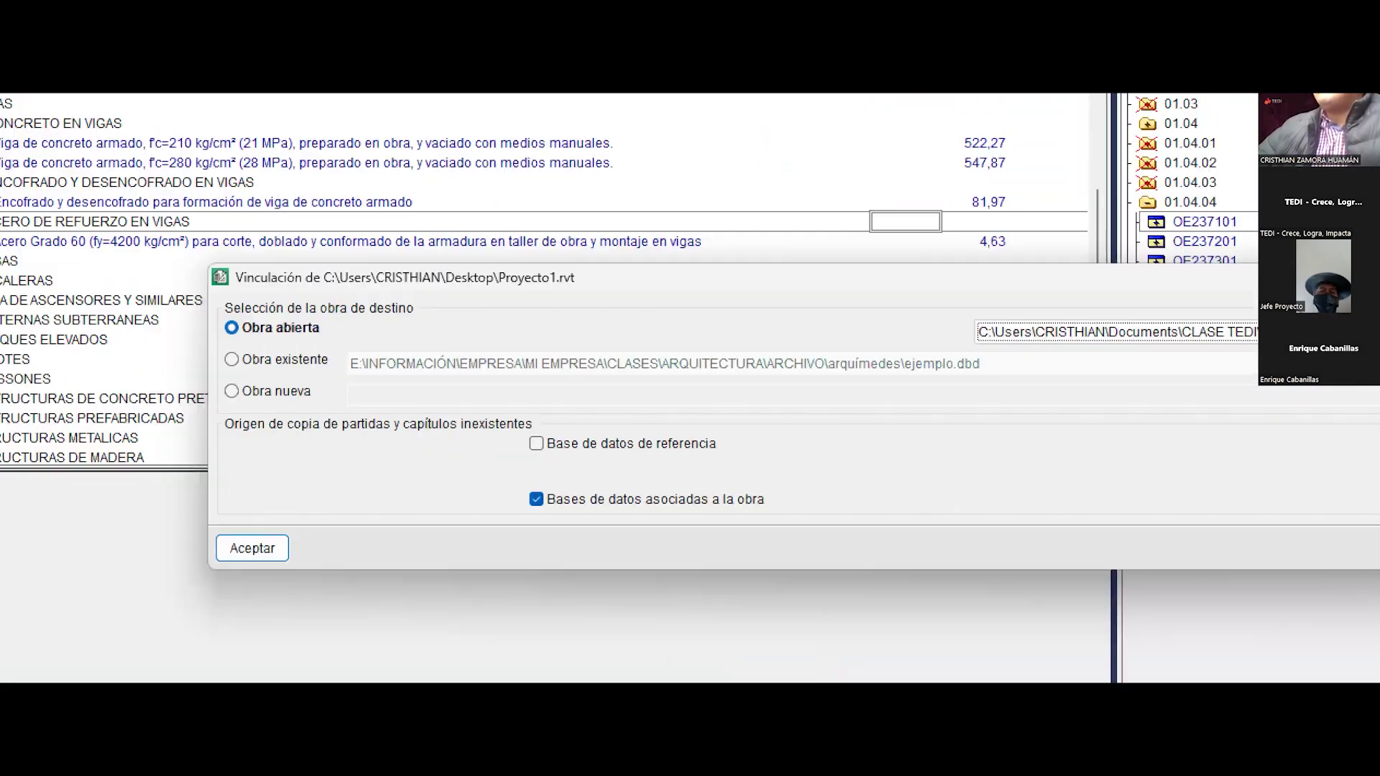
pyautogui.moveTo(230, 318); pyautogui.dragTo(394, 361)
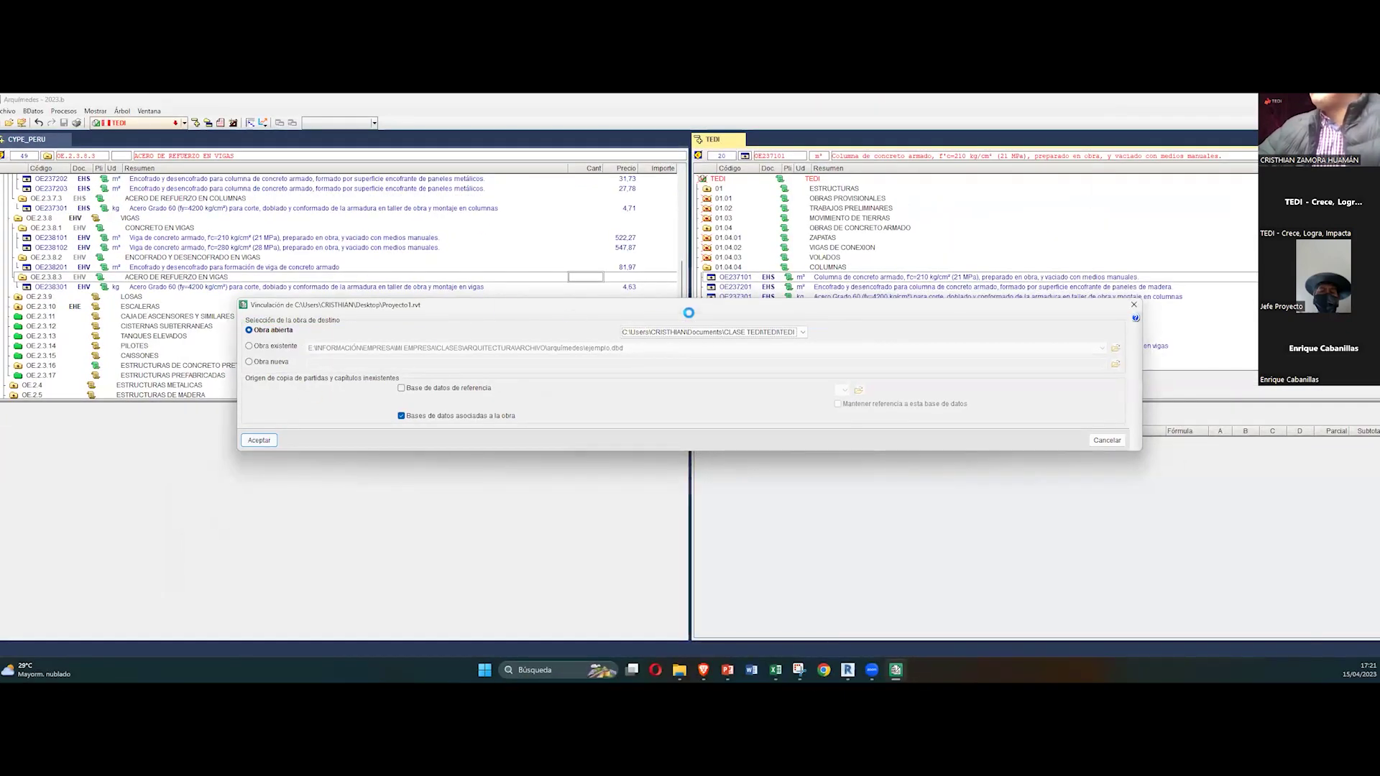
pyautogui.click(260, 440)
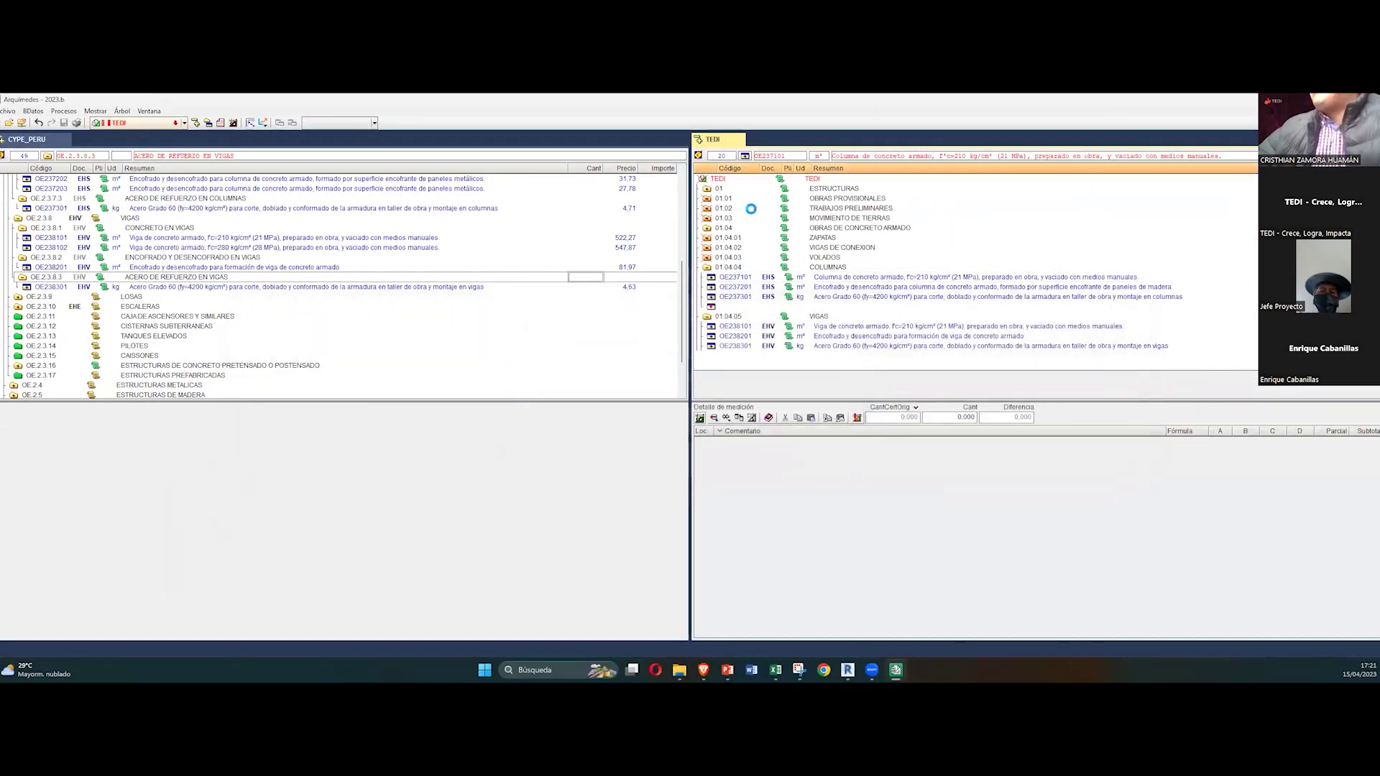
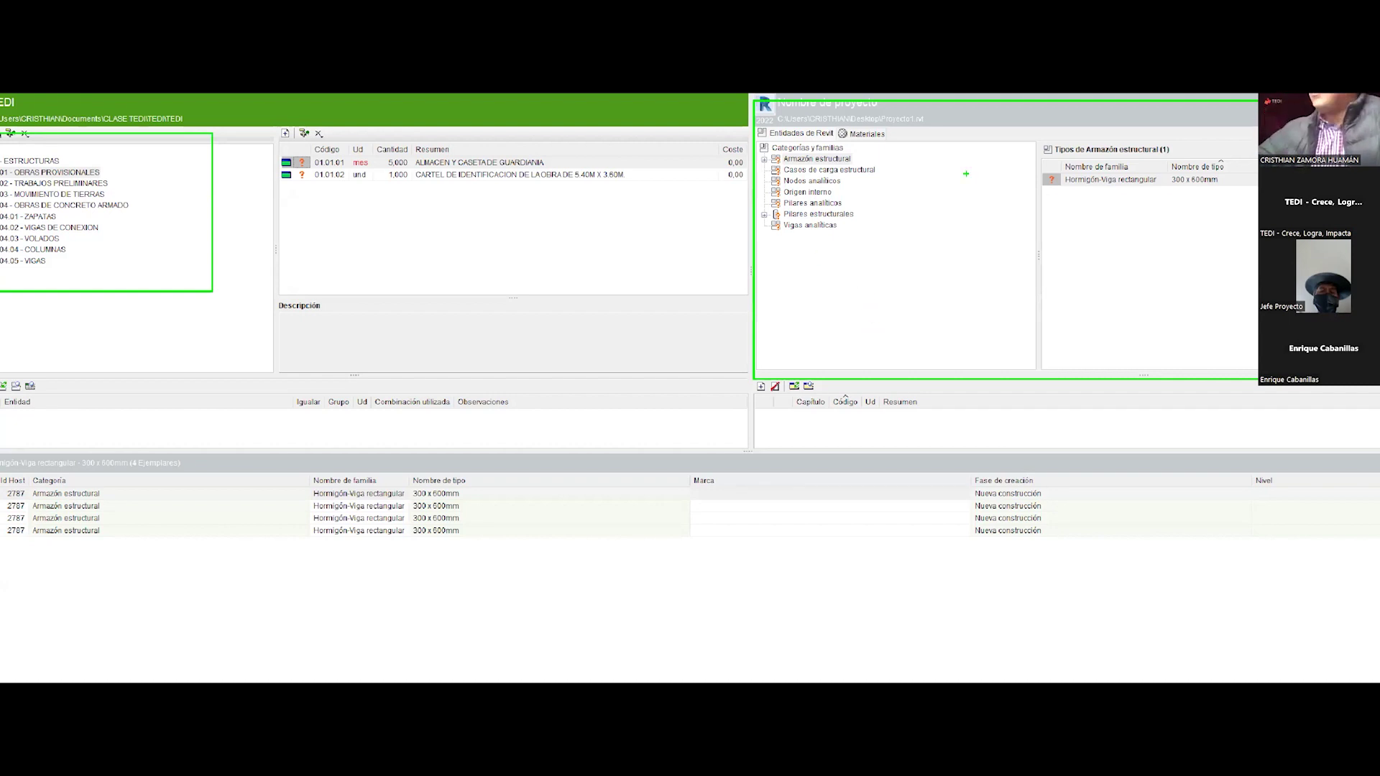
# Step: Select the reinforced concrete column item OE237101 in chapter 01.04.04 - COLUMNAS of the TEDI budget
pyautogui.moveTo(877, 165); pyautogui.dragTo(1052, 136)
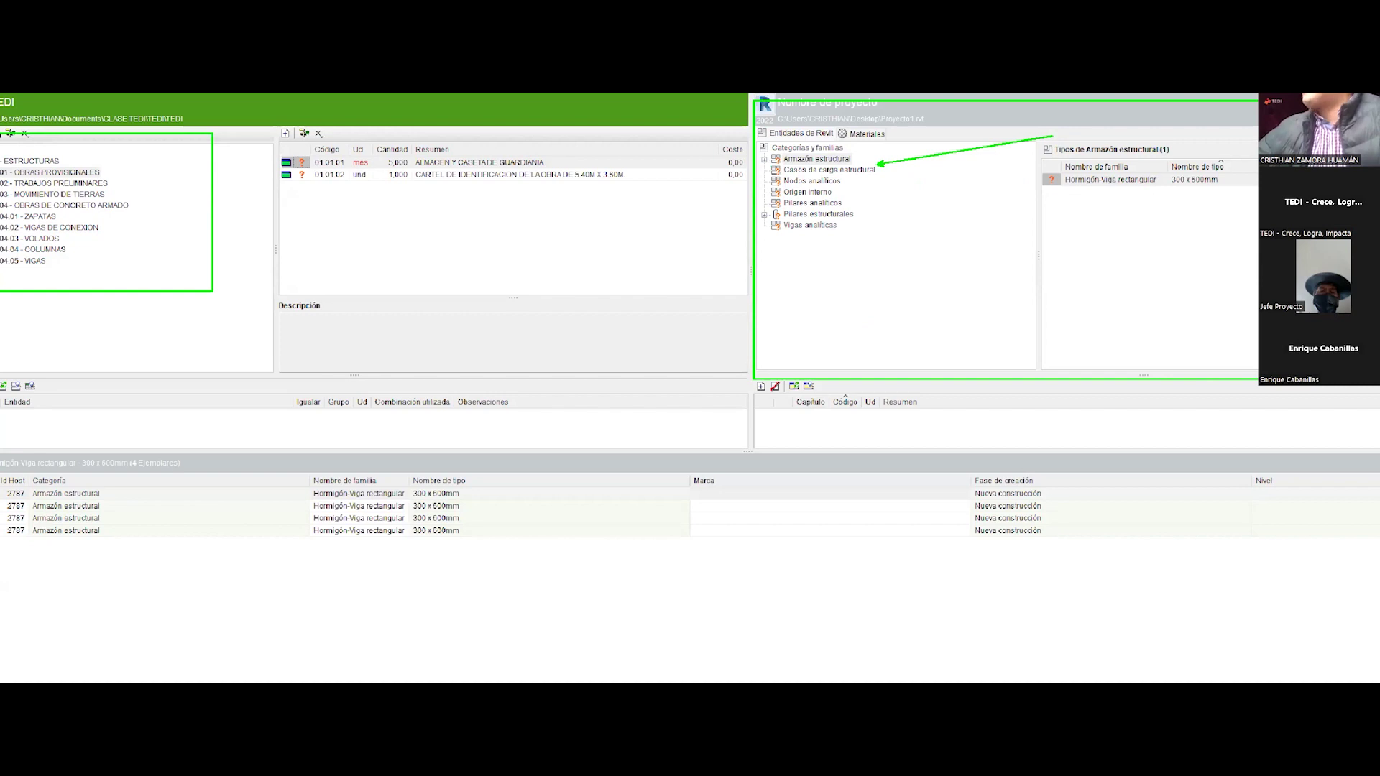
pyautogui.click(55, 246)
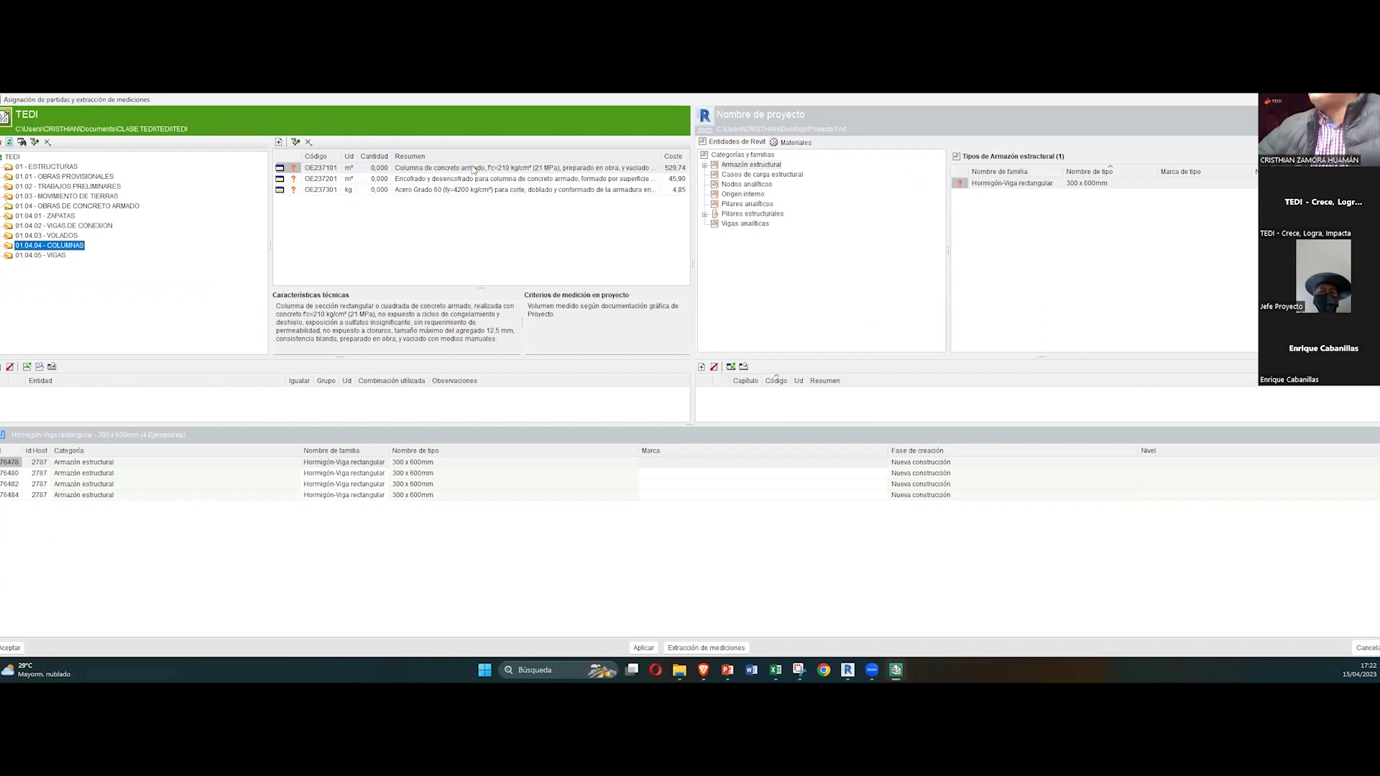
pyautogui.click(503, 169)
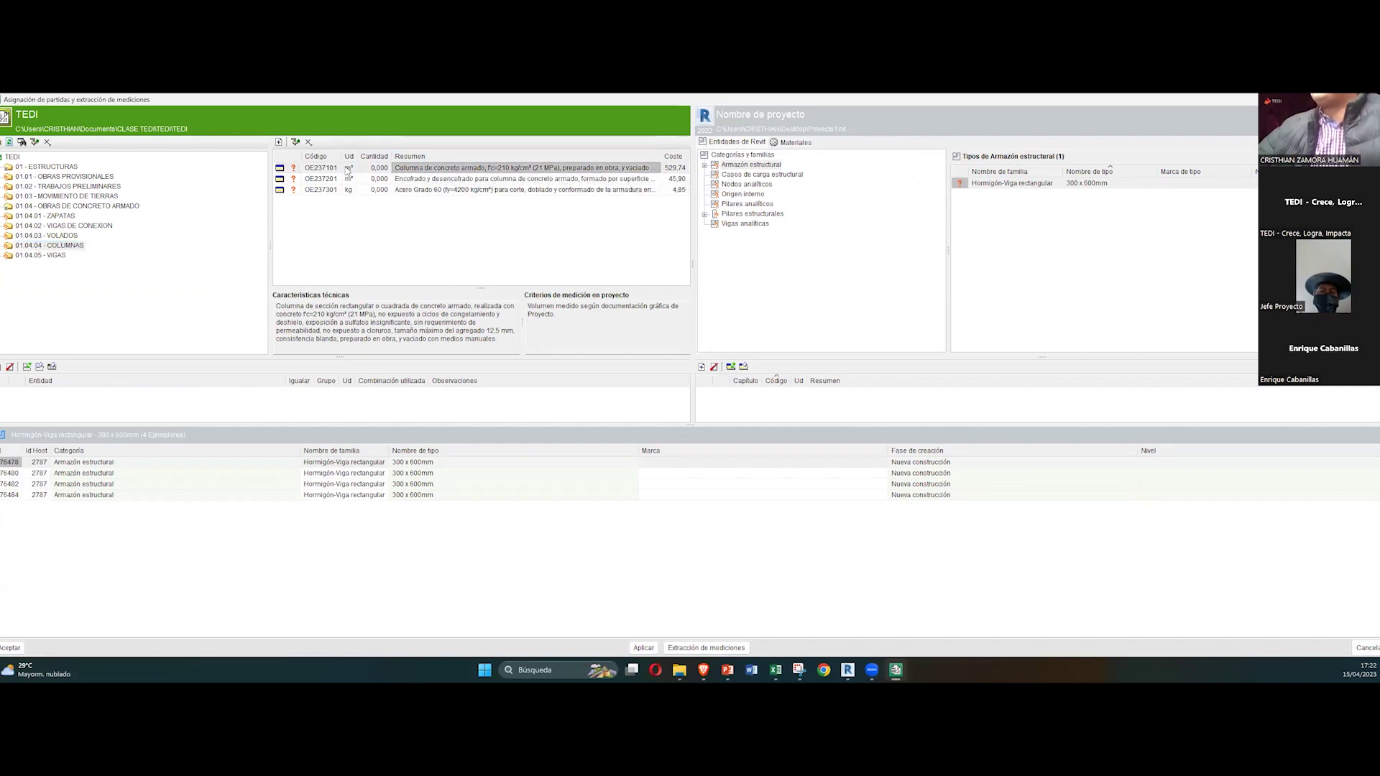
pyautogui.click(291, 169)
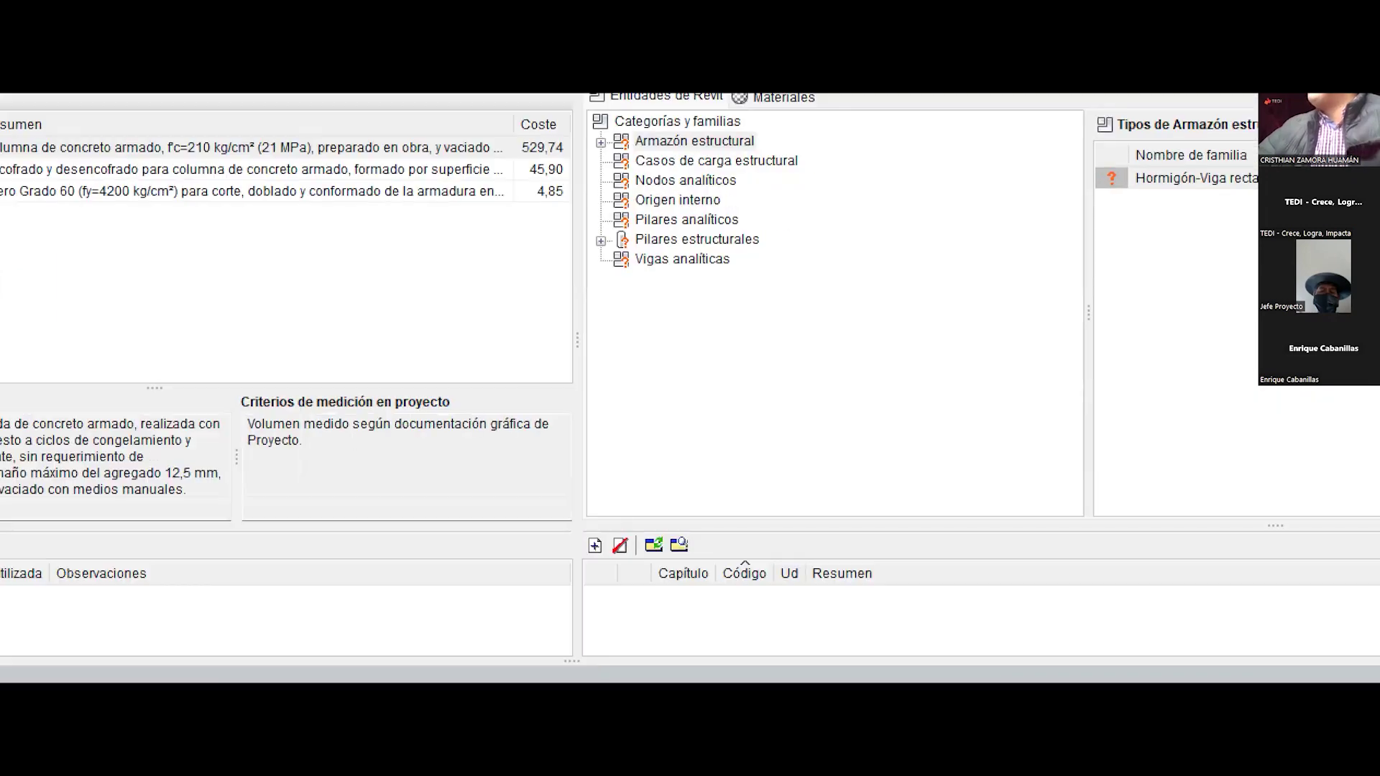
# Step: Check the Pilares analíticos category and the model's materials, and return to the Revit entities
pyautogui.moveTo(613, 231); pyautogui.dragTo(809, 310)
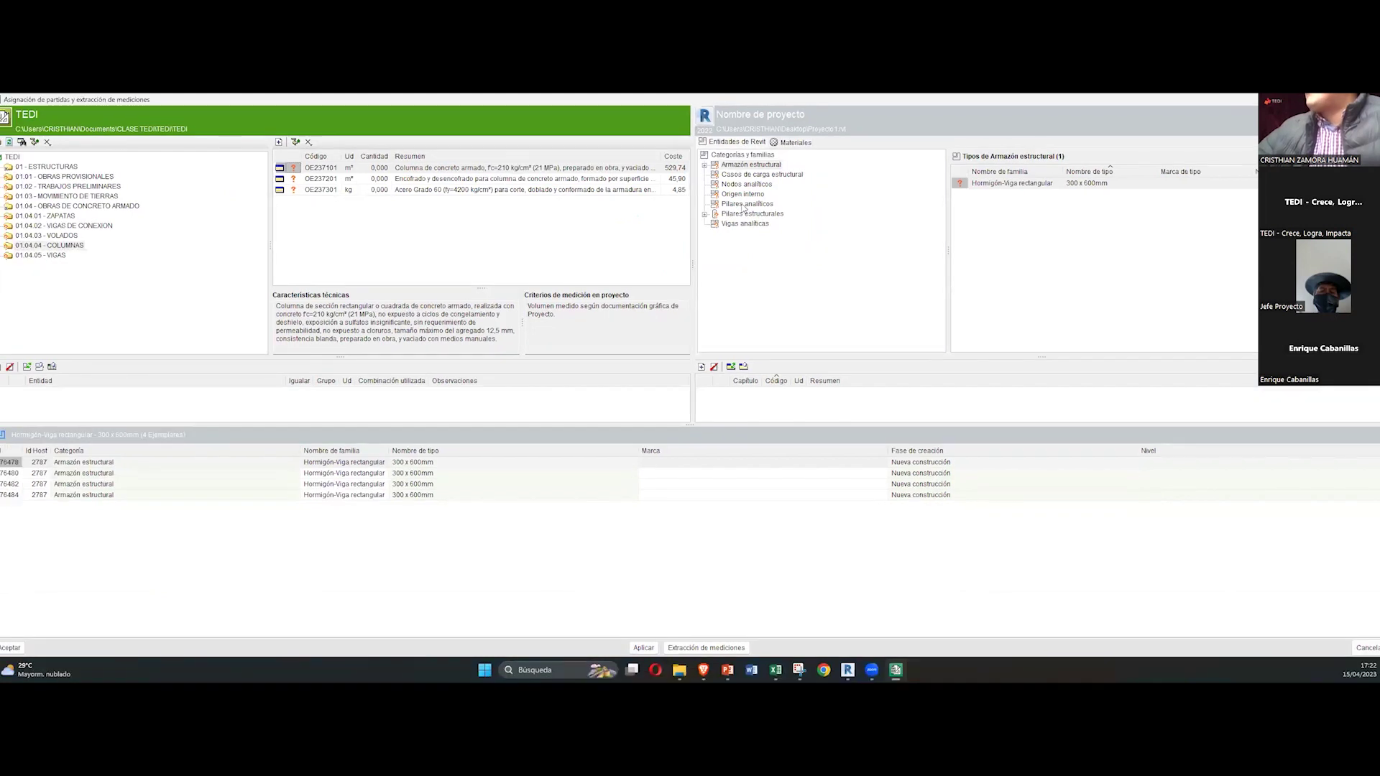
pyautogui.click(668, 231)
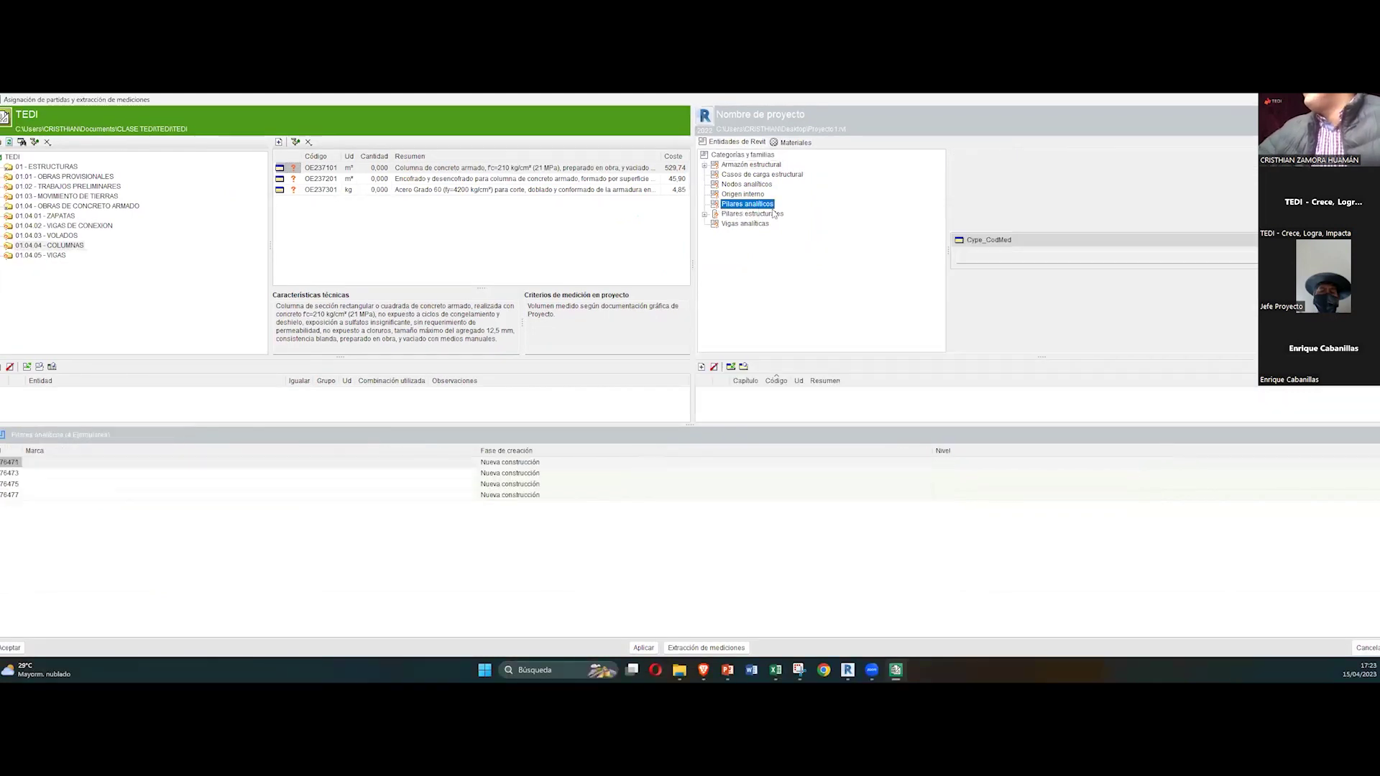
pyautogui.click(794, 143)
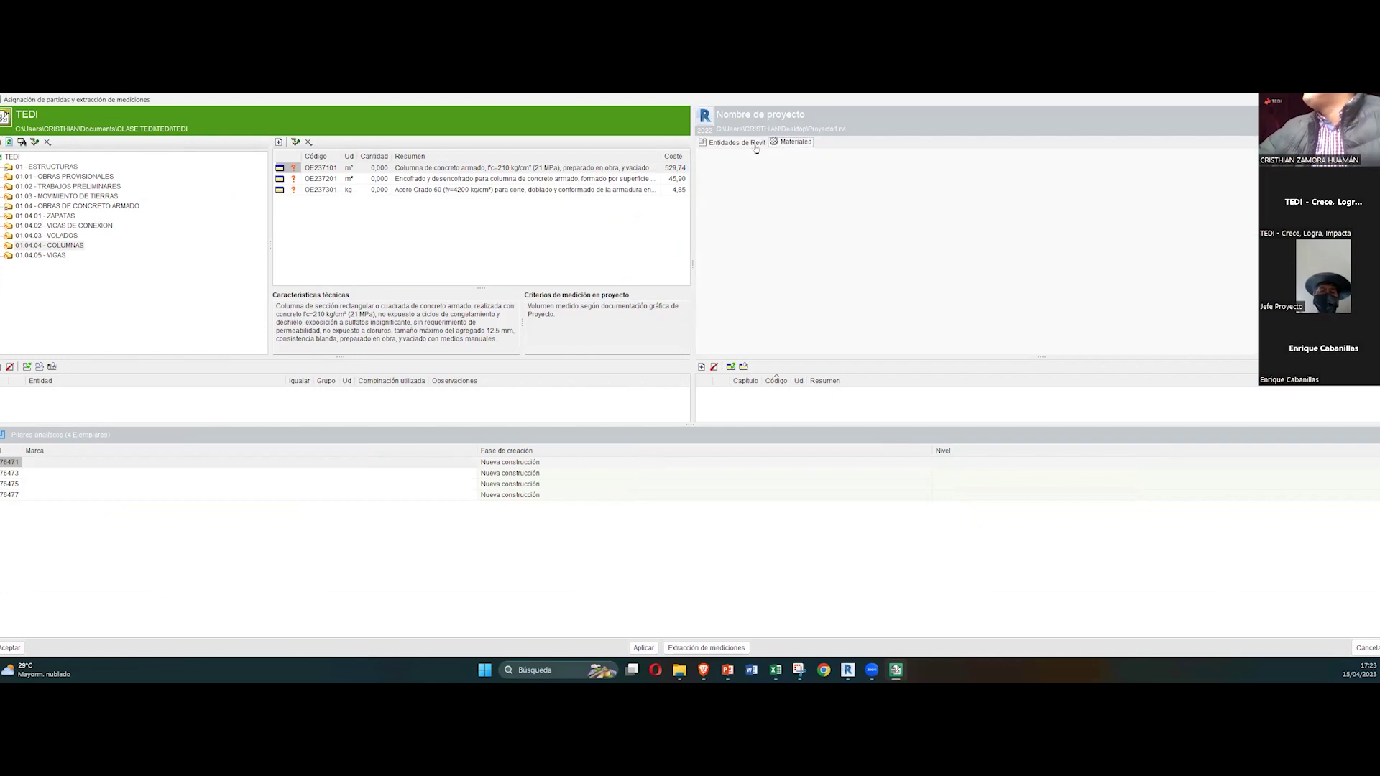
pyautogui.click(712, 186)
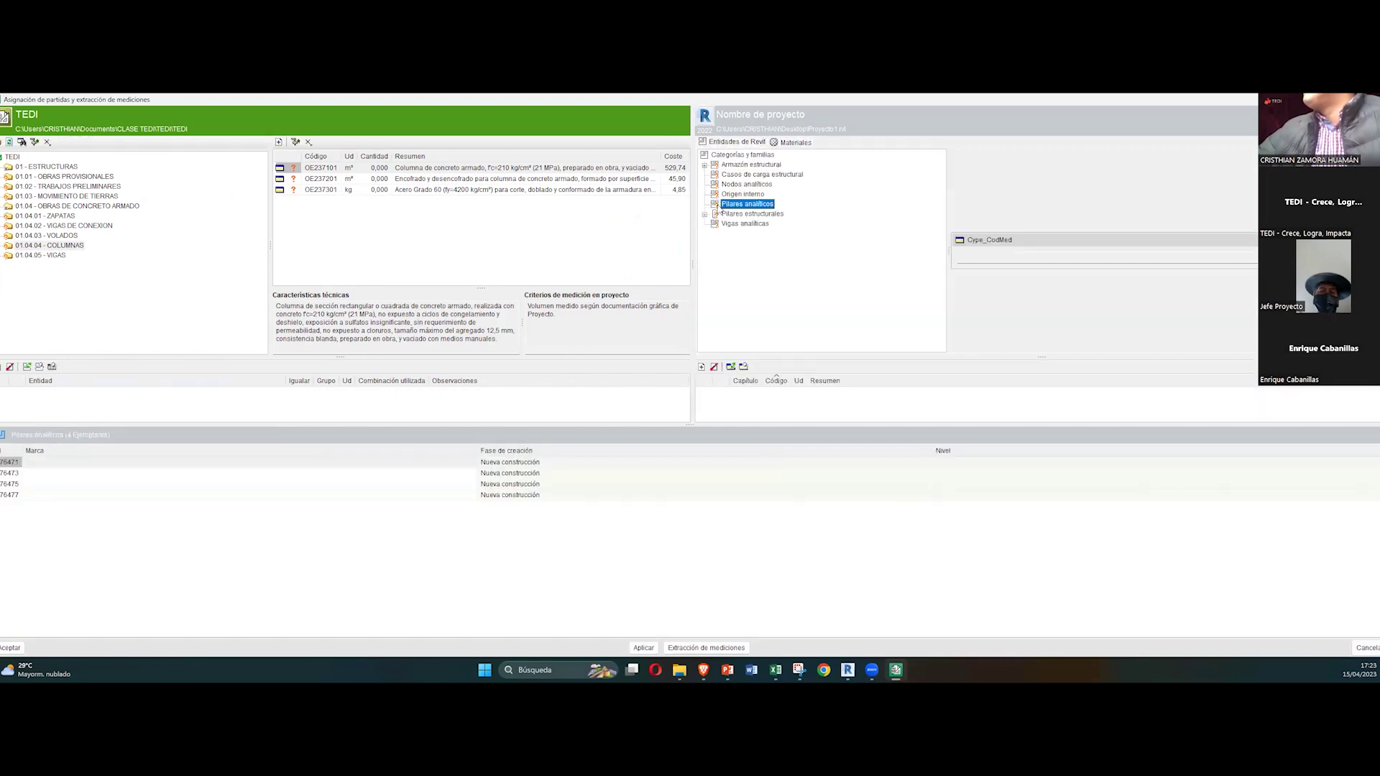
# Step: Select the Pilares estructurales category among the Revit entities for the concrete column item
pyautogui.click(741, 215)
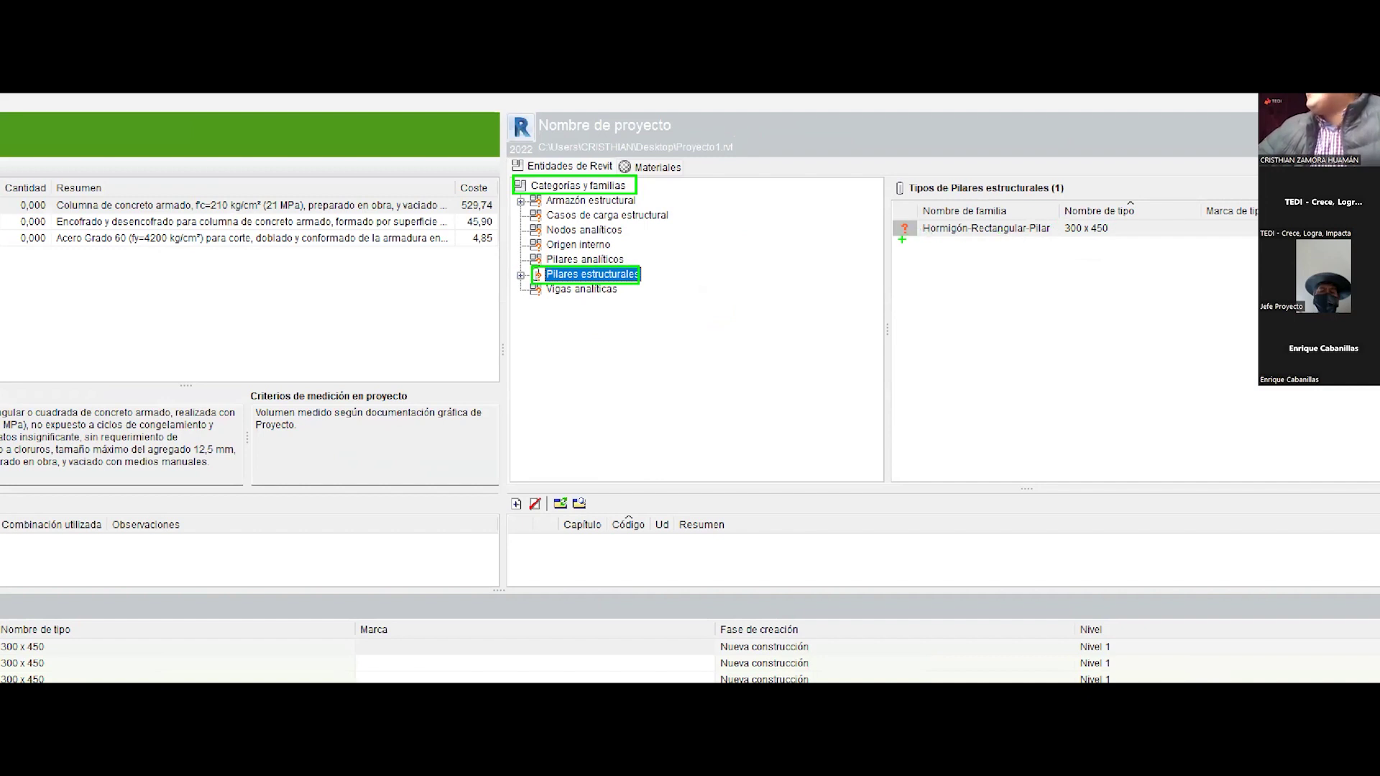
pyautogui.moveTo(887, 249)
pyautogui.mouseDown()
pyautogui.moveTo(862, 282)
pyautogui.moveTo(857, 362)
pyautogui.mouseUp()
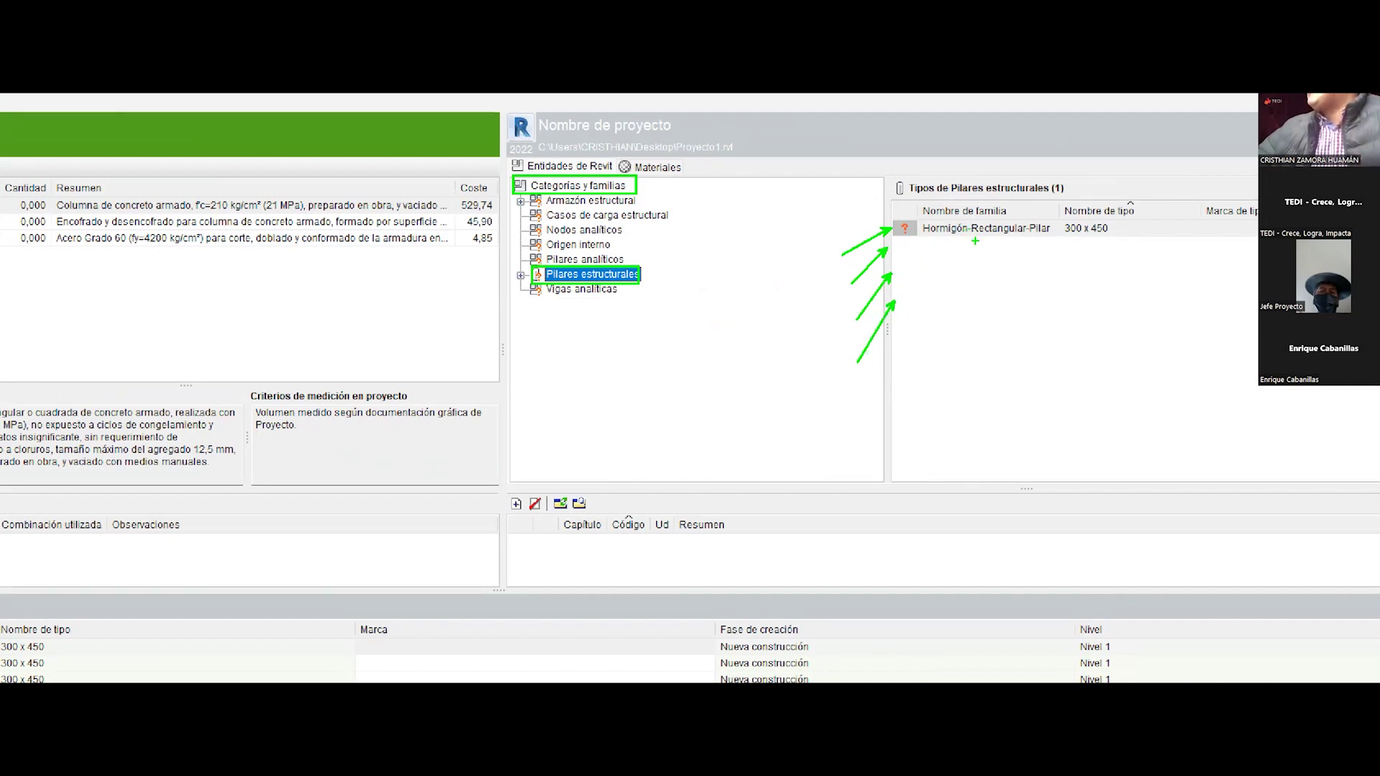
pyautogui.moveTo(978, 263)
pyautogui.mouseDown()
pyautogui.moveTo(189, 366)
pyautogui.moveTo(162, 253)
pyautogui.moveTo(144, 285)
pyautogui.mouseUp()
pyautogui.moveTo(147, 225); pyautogui.dragTo(211, 253)
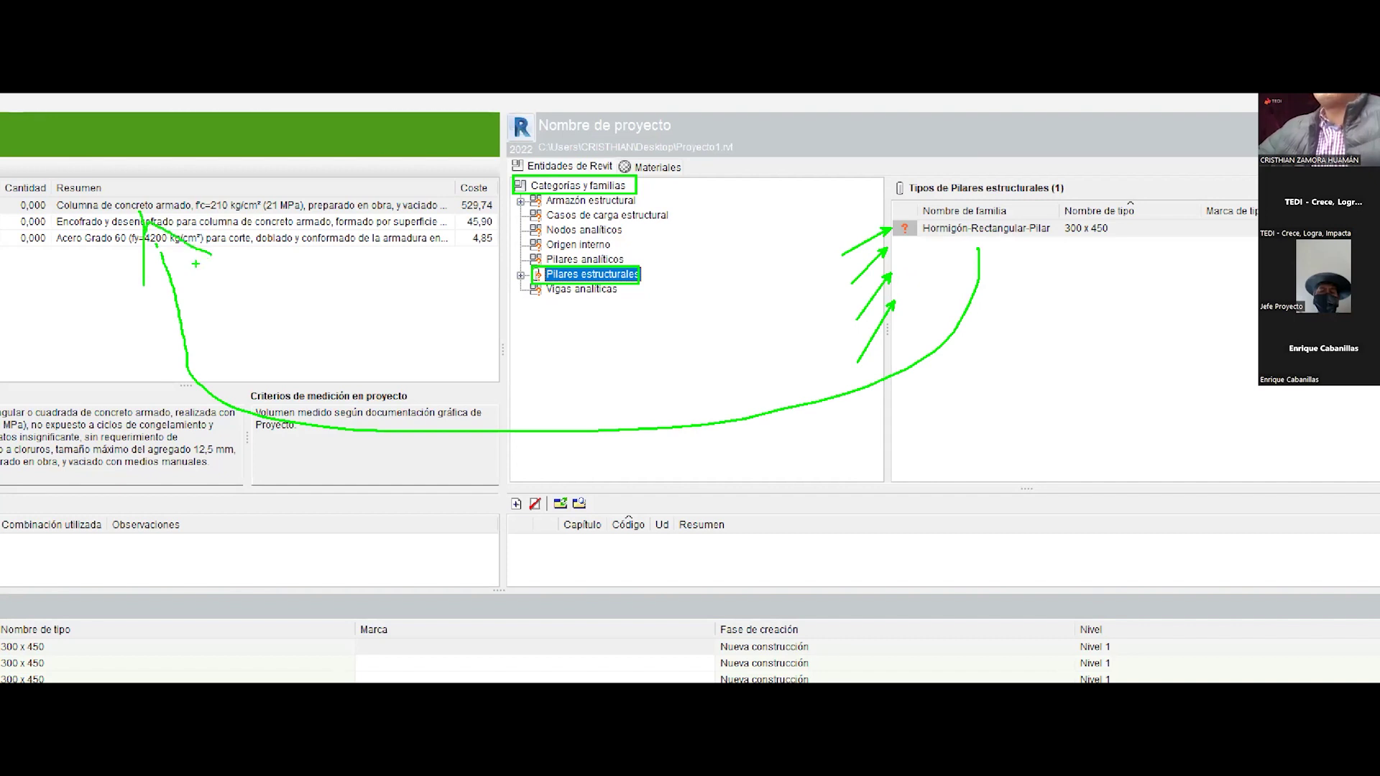
pyautogui.moveTo(4, 195); pyautogui.dragTo(452, 214)
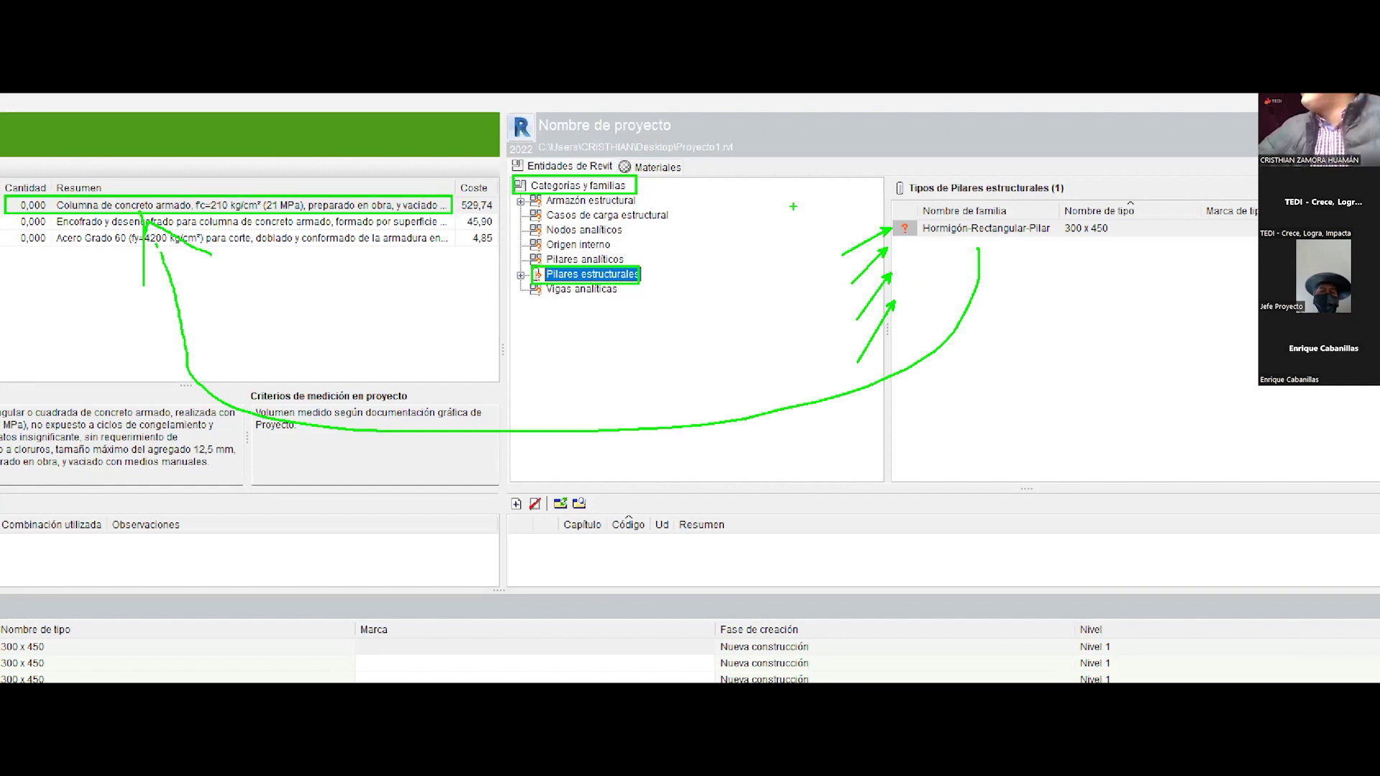
pyautogui.moveTo(889, 203); pyautogui.dragTo(1228, 249)
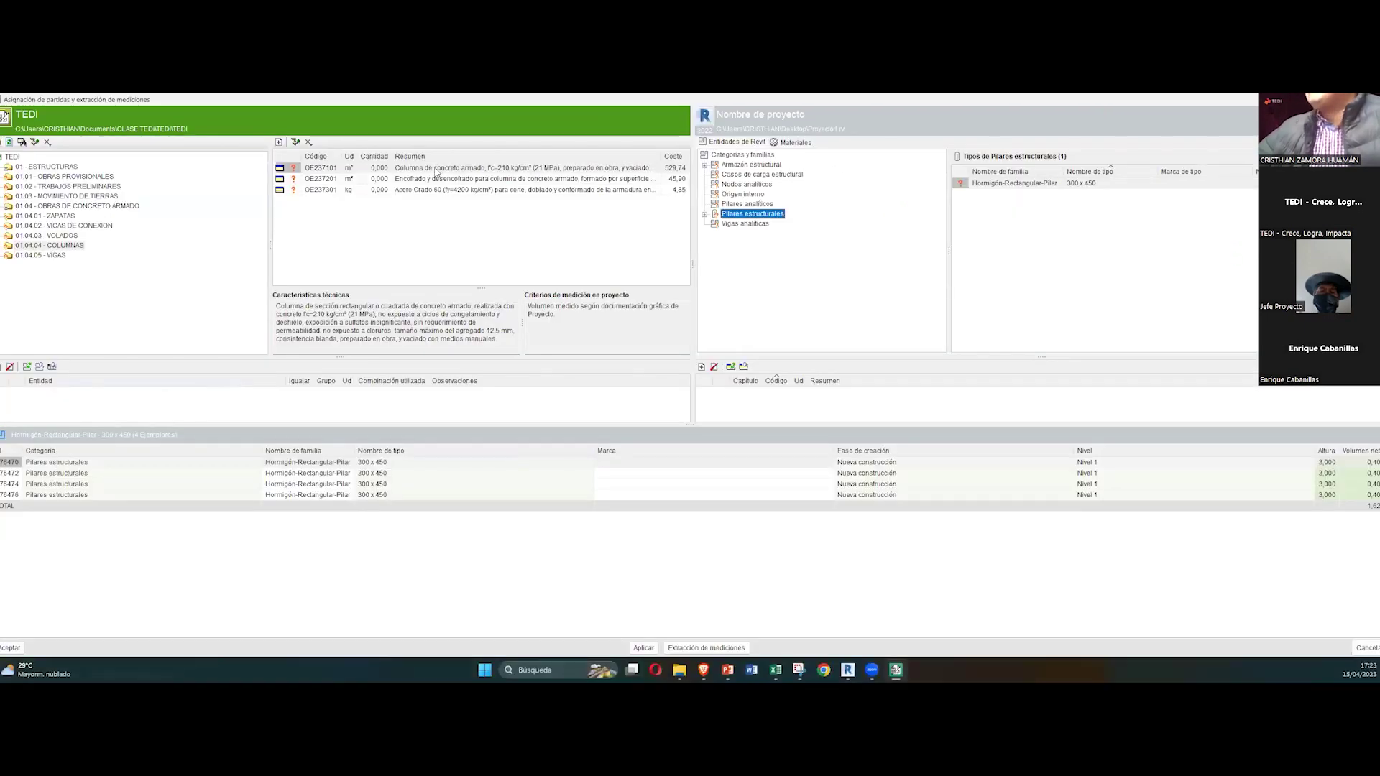
# Step: Assign the Hormigón-Rectangular-Pilar 300 x 450 column type to the concrete column item OE237101
pyautogui.click(407, 170)
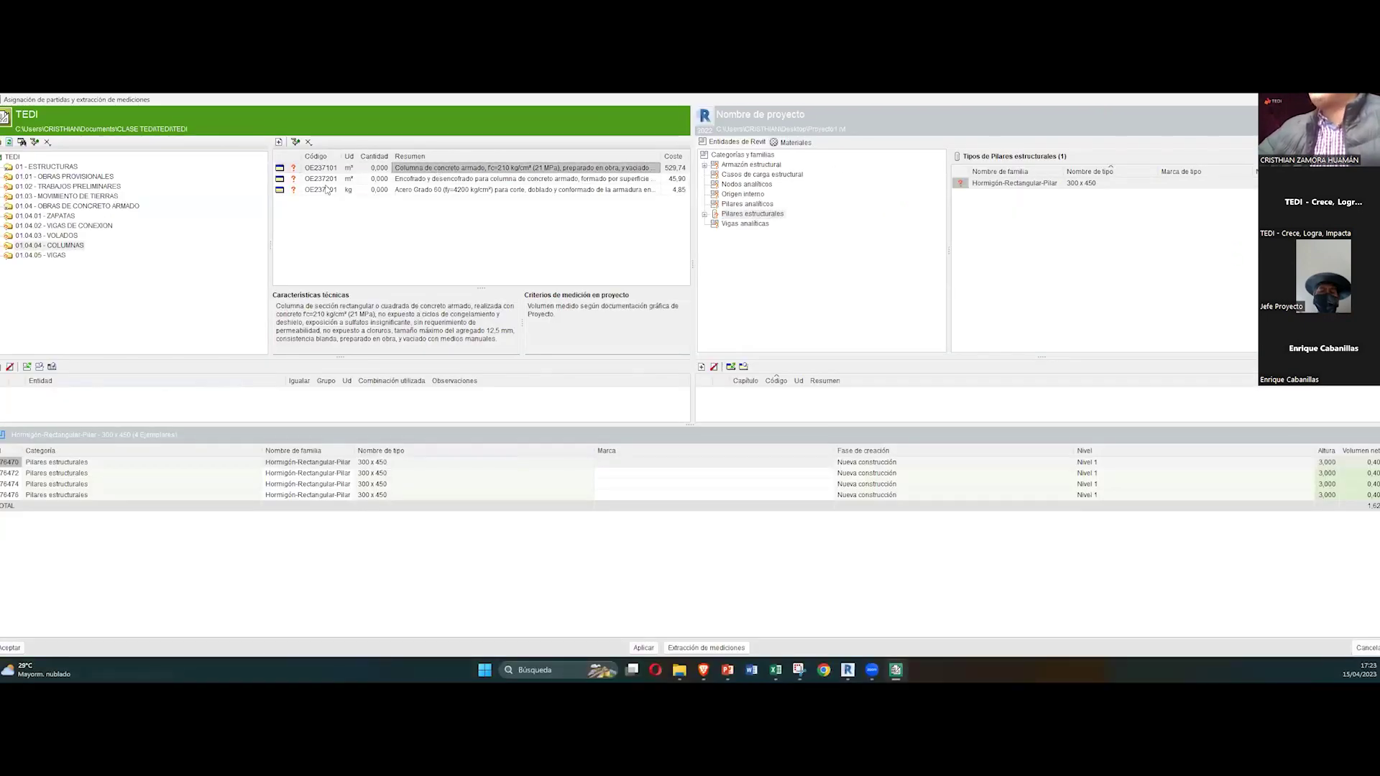
pyautogui.click(1029, 184)
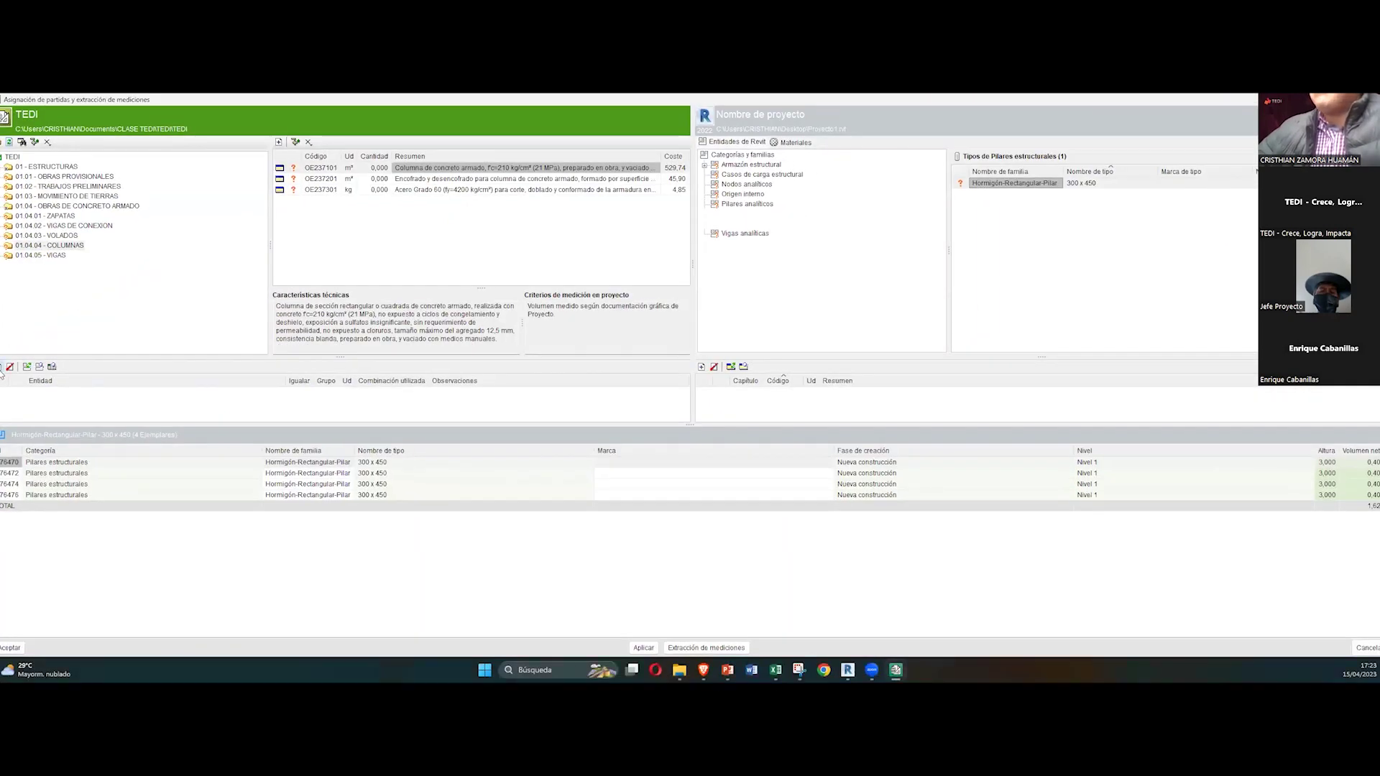
pyautogui.click(2, 369)
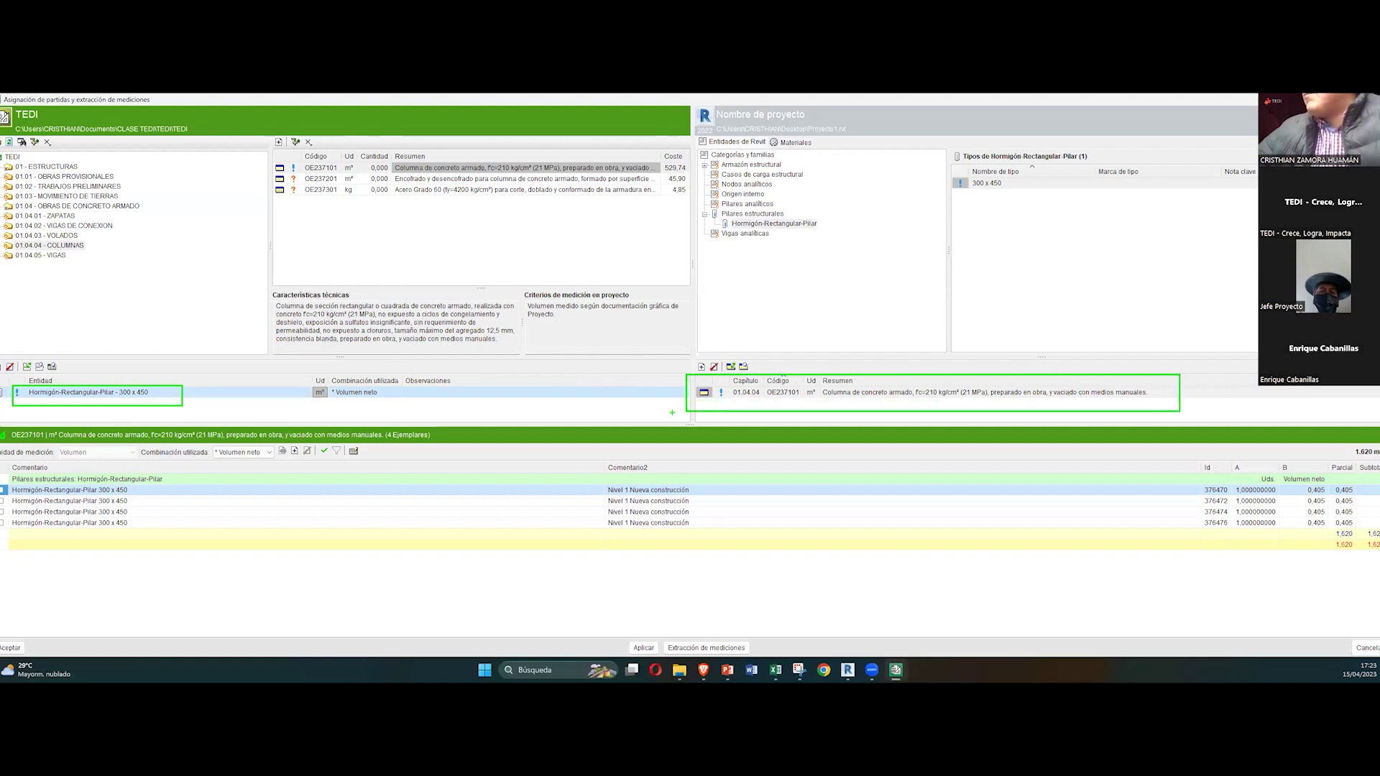
# Step: Examine the type parameters, instance parameters and materials of the 300 x 450 column instances
pyautogui.click(1008, 183)
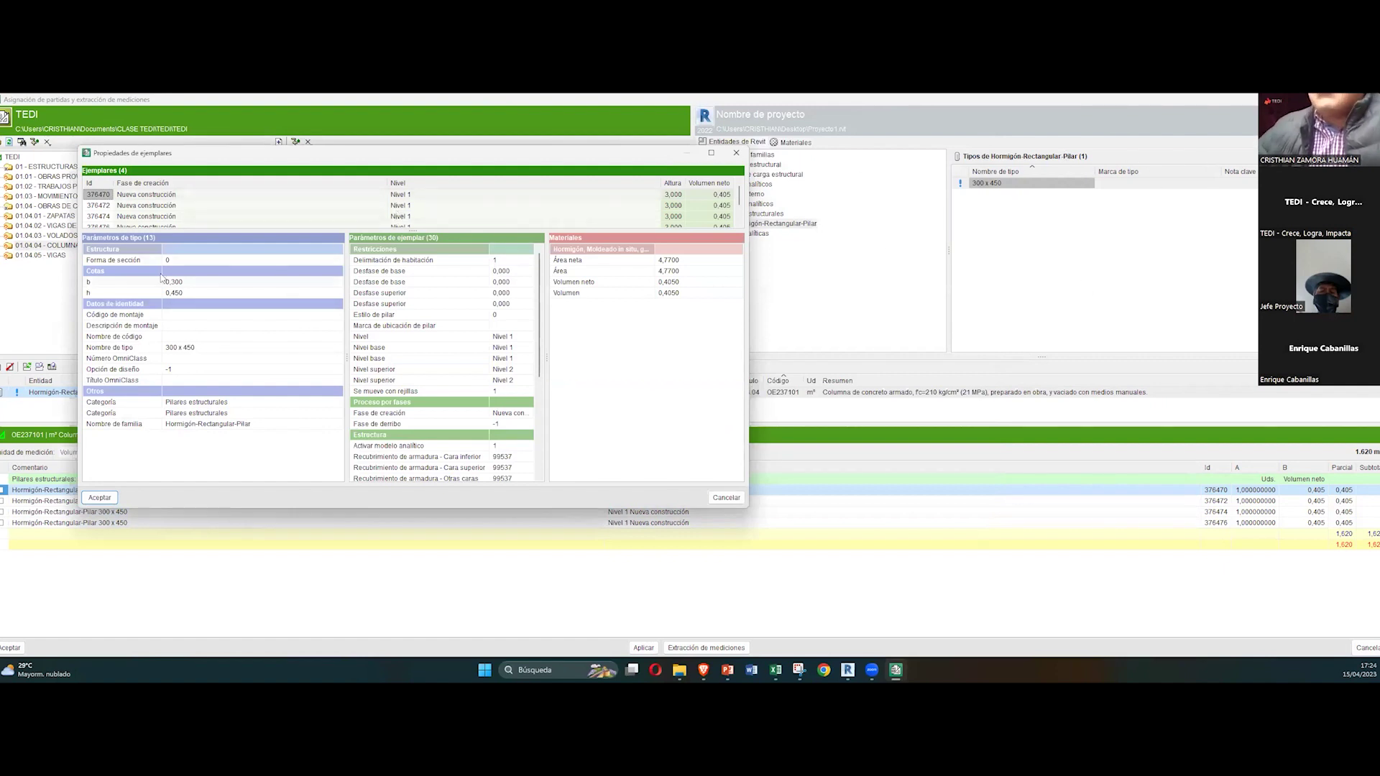
pyautogui.click(736, 152)
pyautogui.doubleClick(1012, 184)
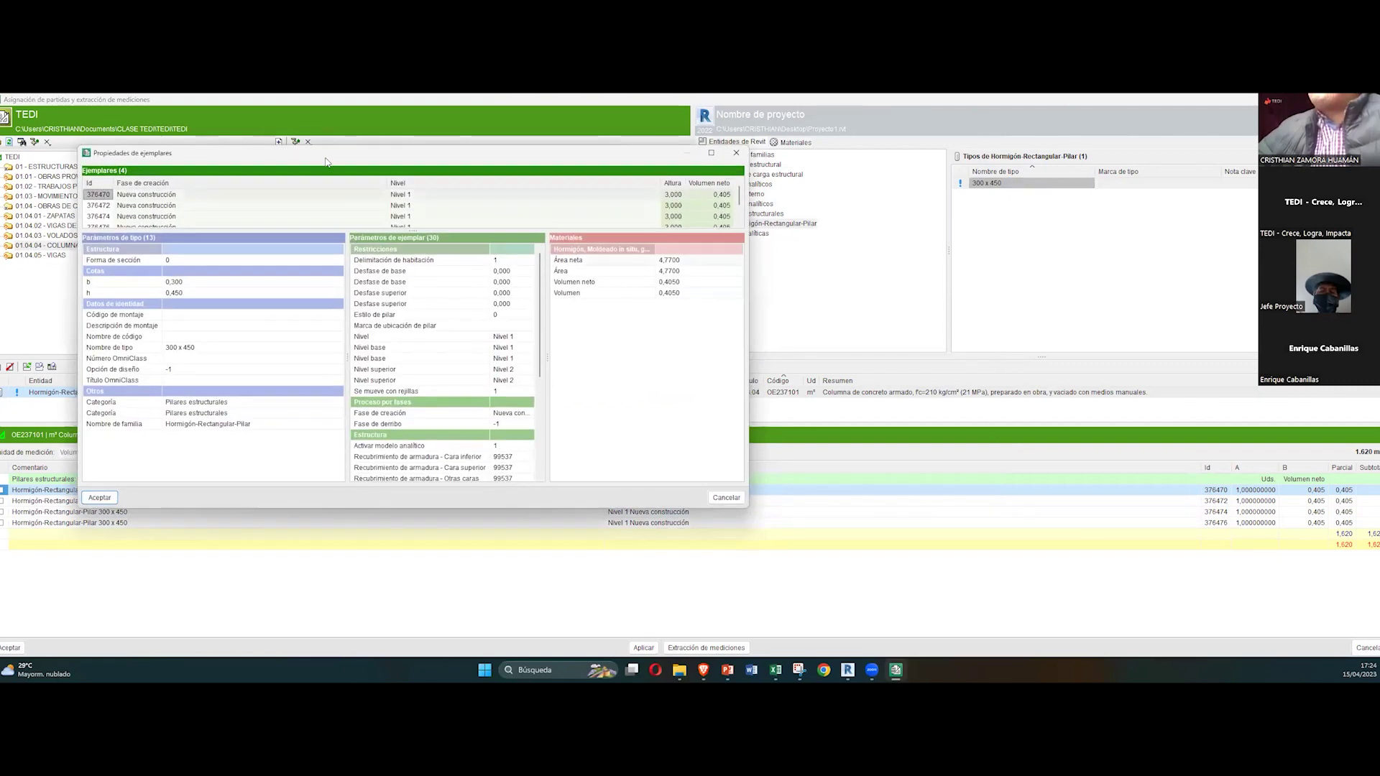
pyautogui.moveTo(338, 152); pyautogui.dragTo(420, 164)
pyautogui.doubleClick(420, 164)
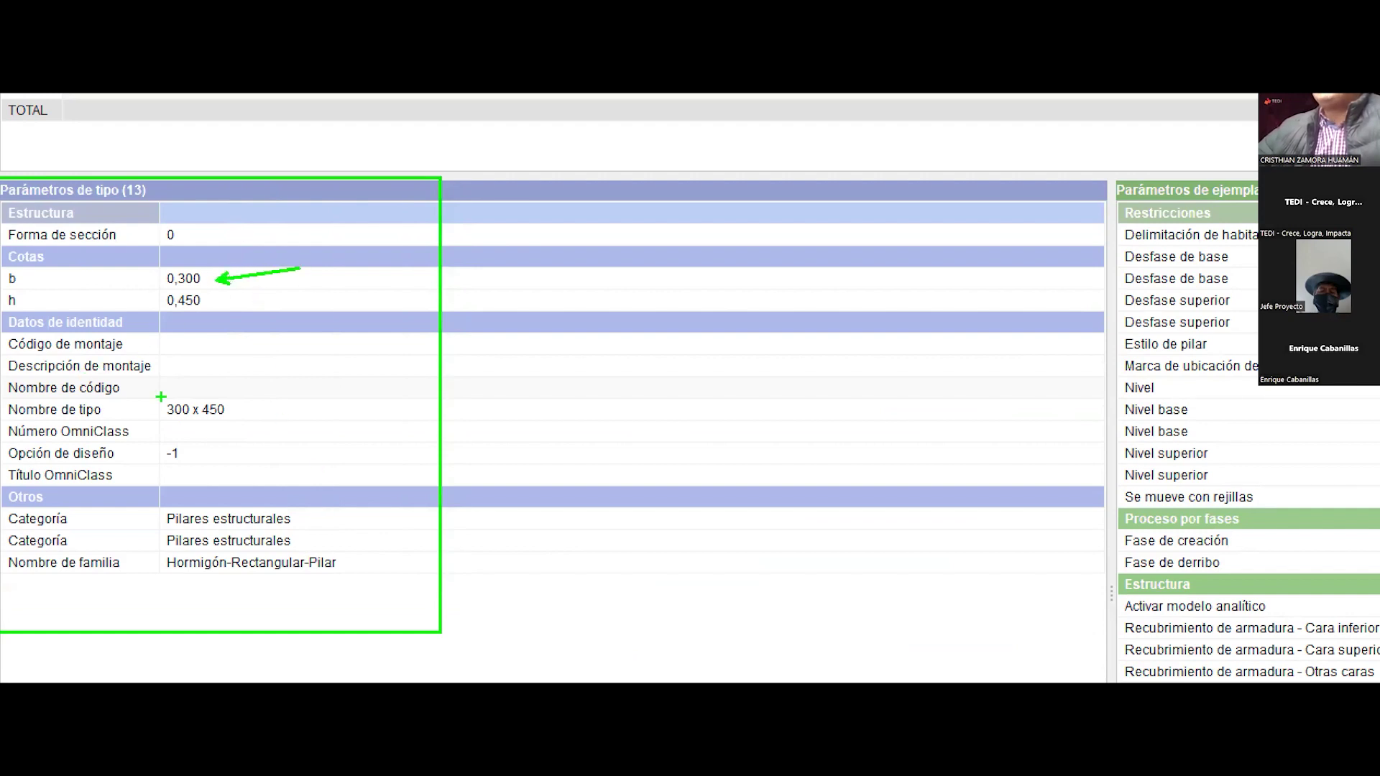
pyautogui.moveTo(1, 480); pyautogui.dragTo(378, 611)
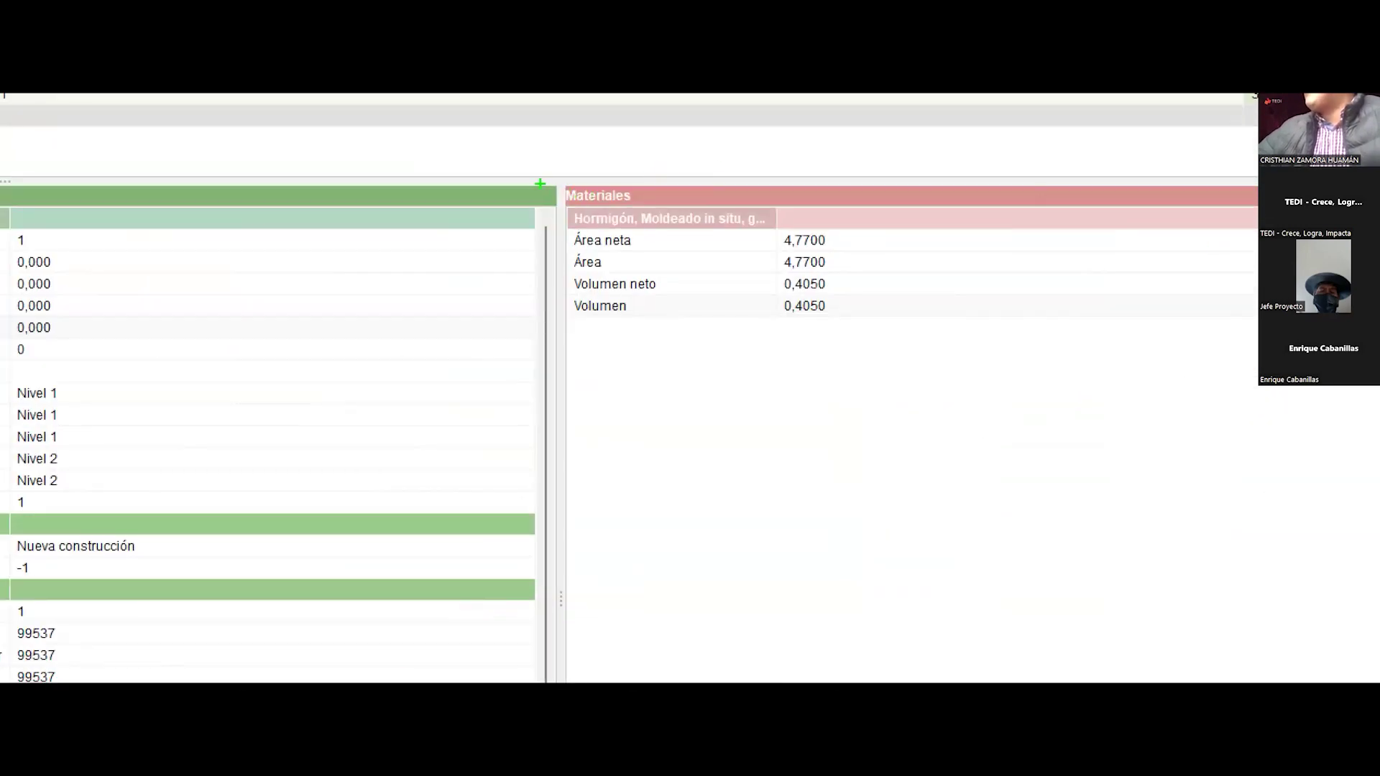
pyautogui.moveTo(540, 183)
pyautogui.mouseDown()
pyautogui.moveTo(850, 352)
pyautogui.moveTo(917, 373)
pyautogui.mouseUp()
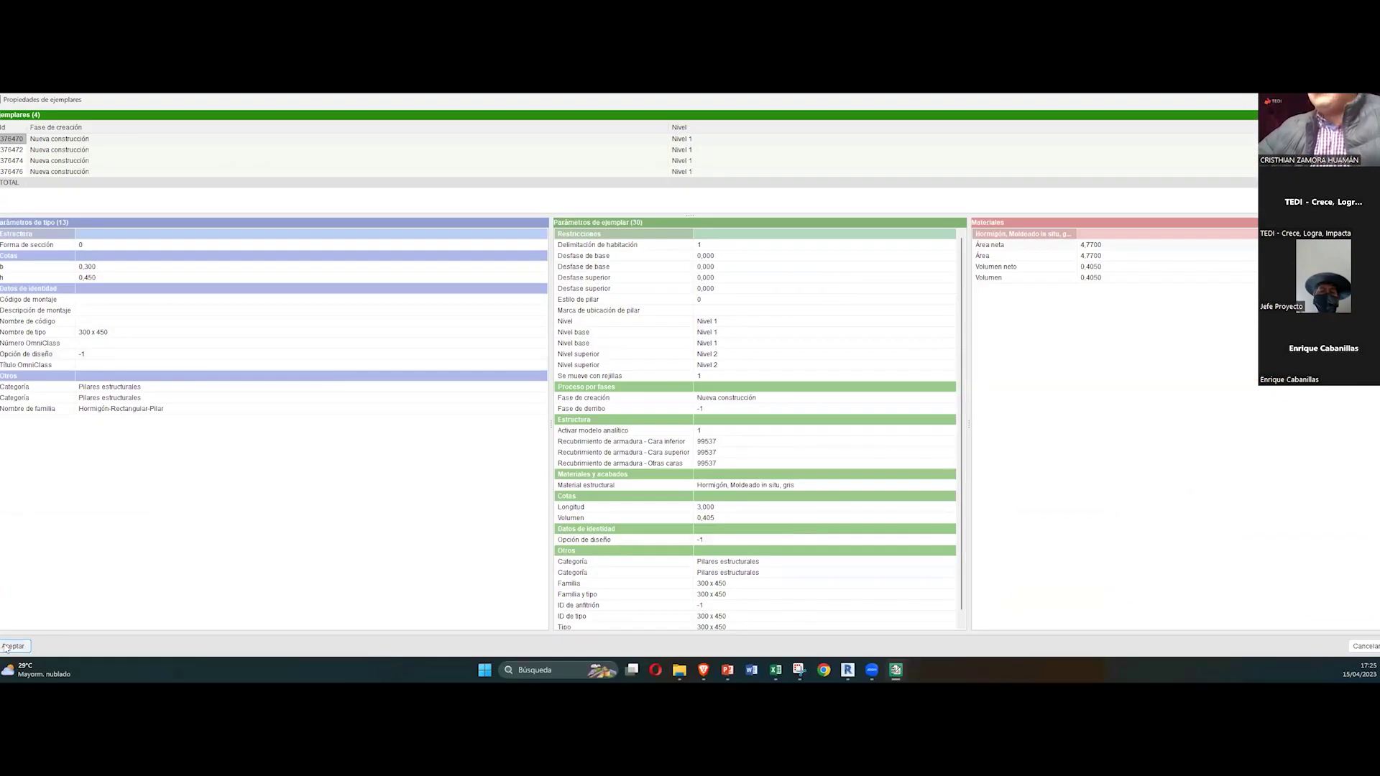
pyautogui.click(10, 647)
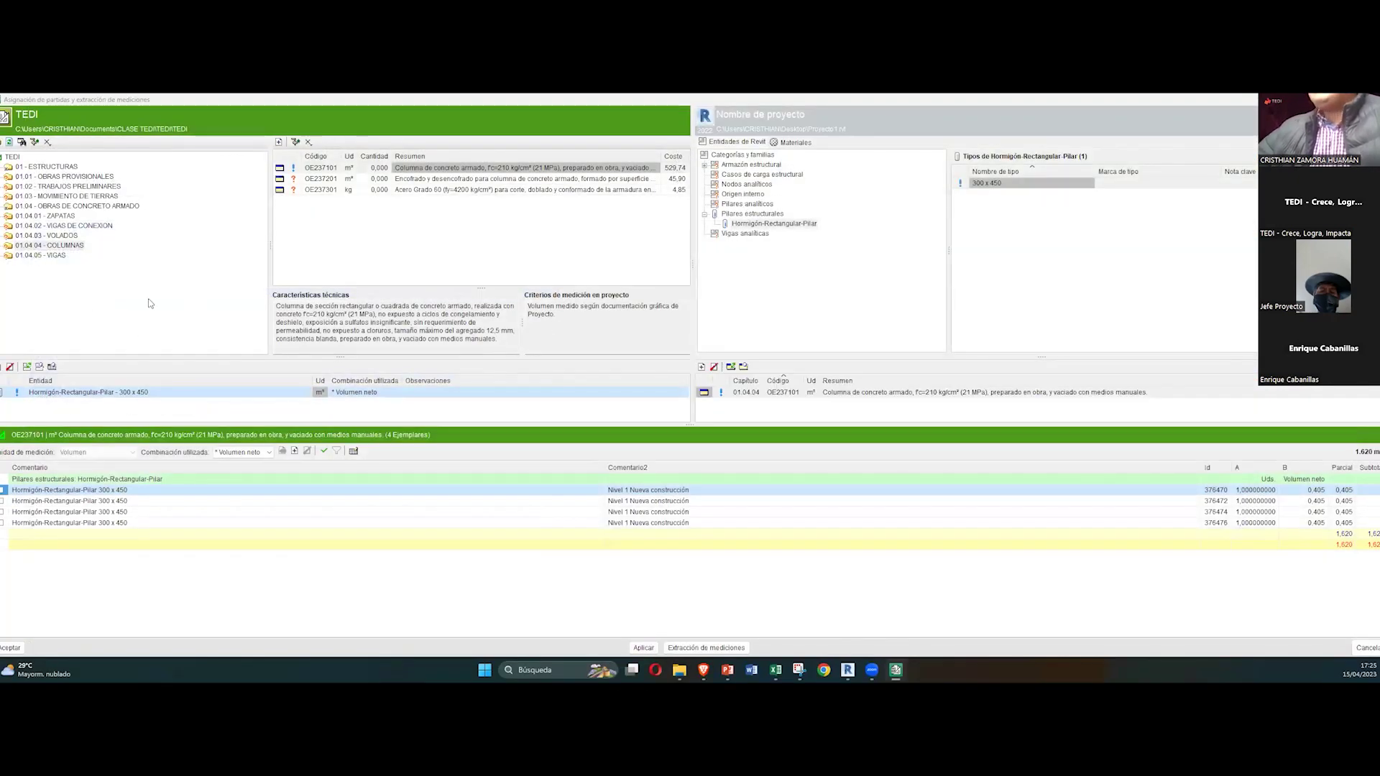
# Step: Assign the Hormigón-Viga rectangular 300 x 600mm type from Armazón estructural to the concrete beam item OE238101 in chapter 01.04.05 - VIGAS
pyautogui.click(42, 255)
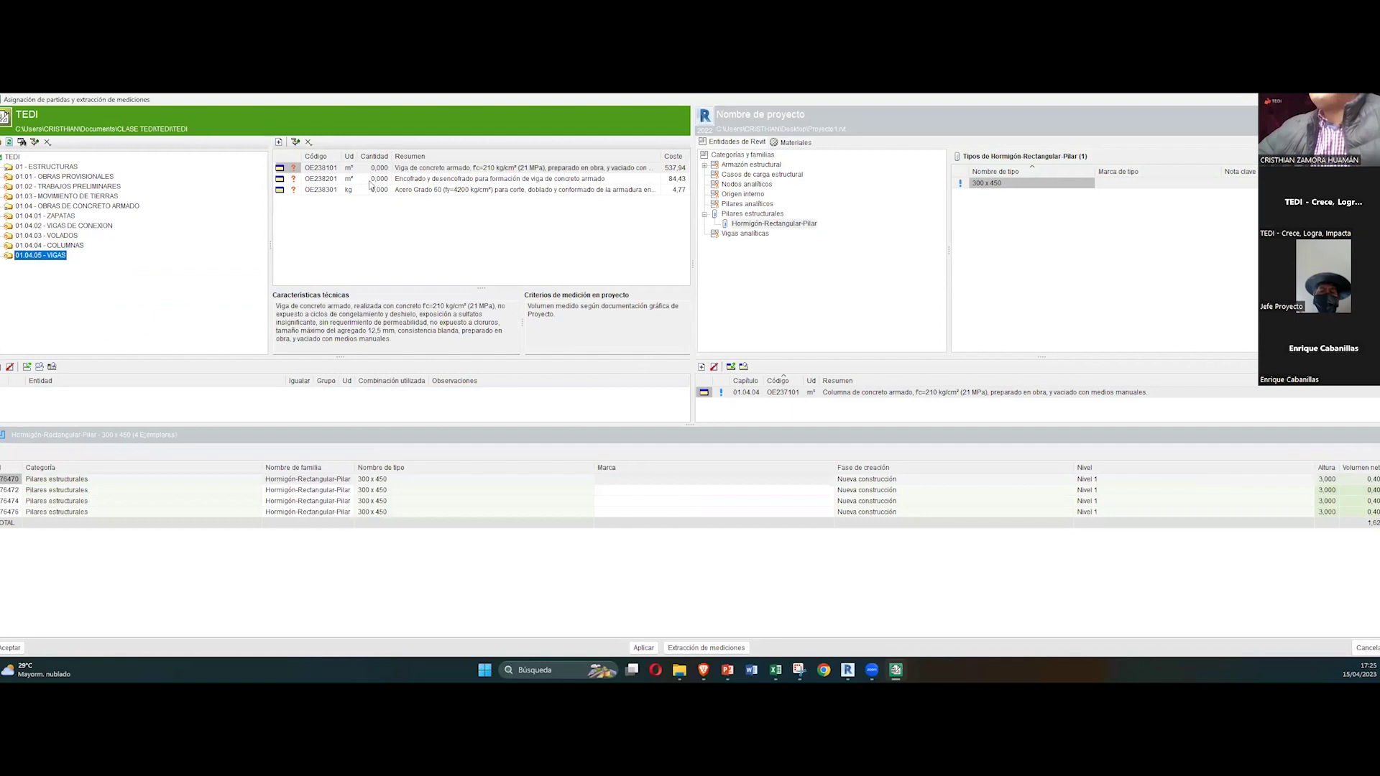
pyautogui.click(733, 235)
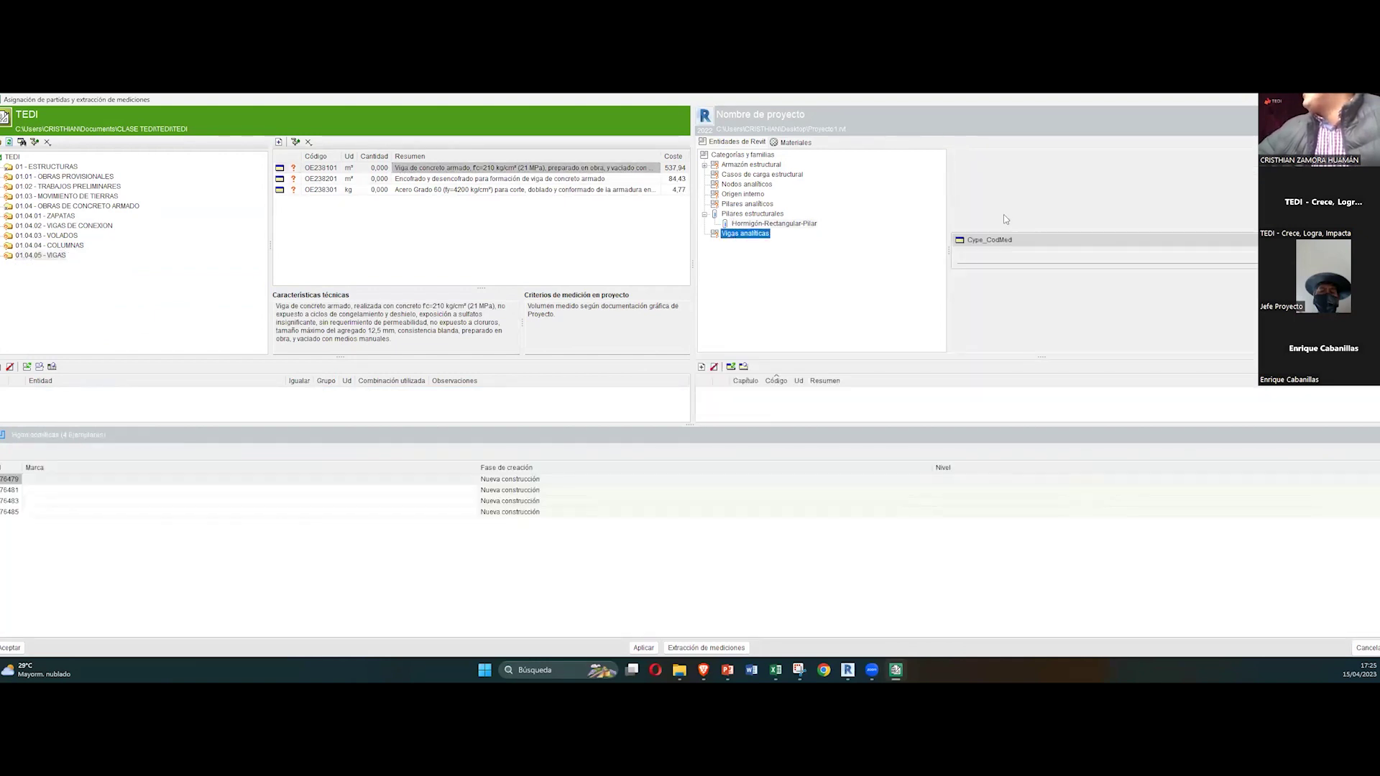
pyautogui.click(750, 165)
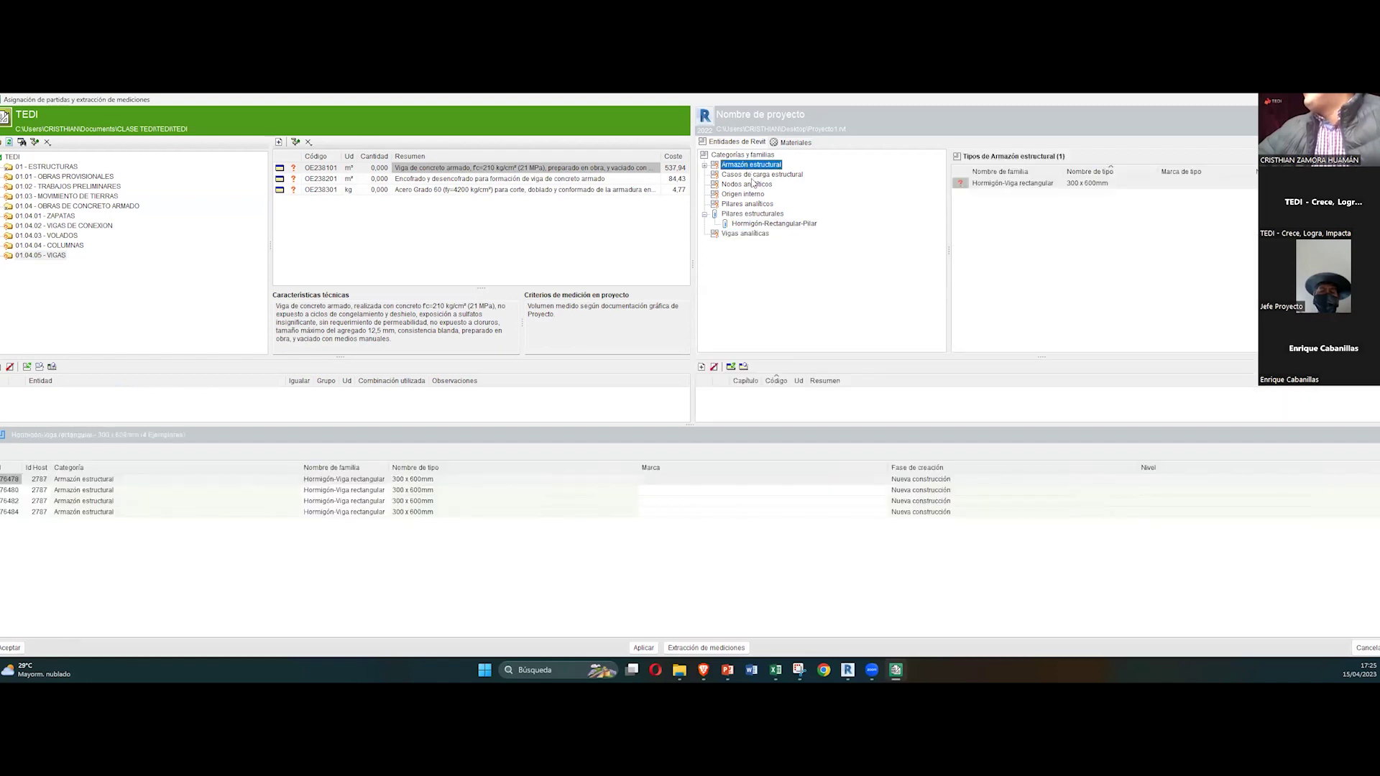
pyautogui.click(1021, 186)
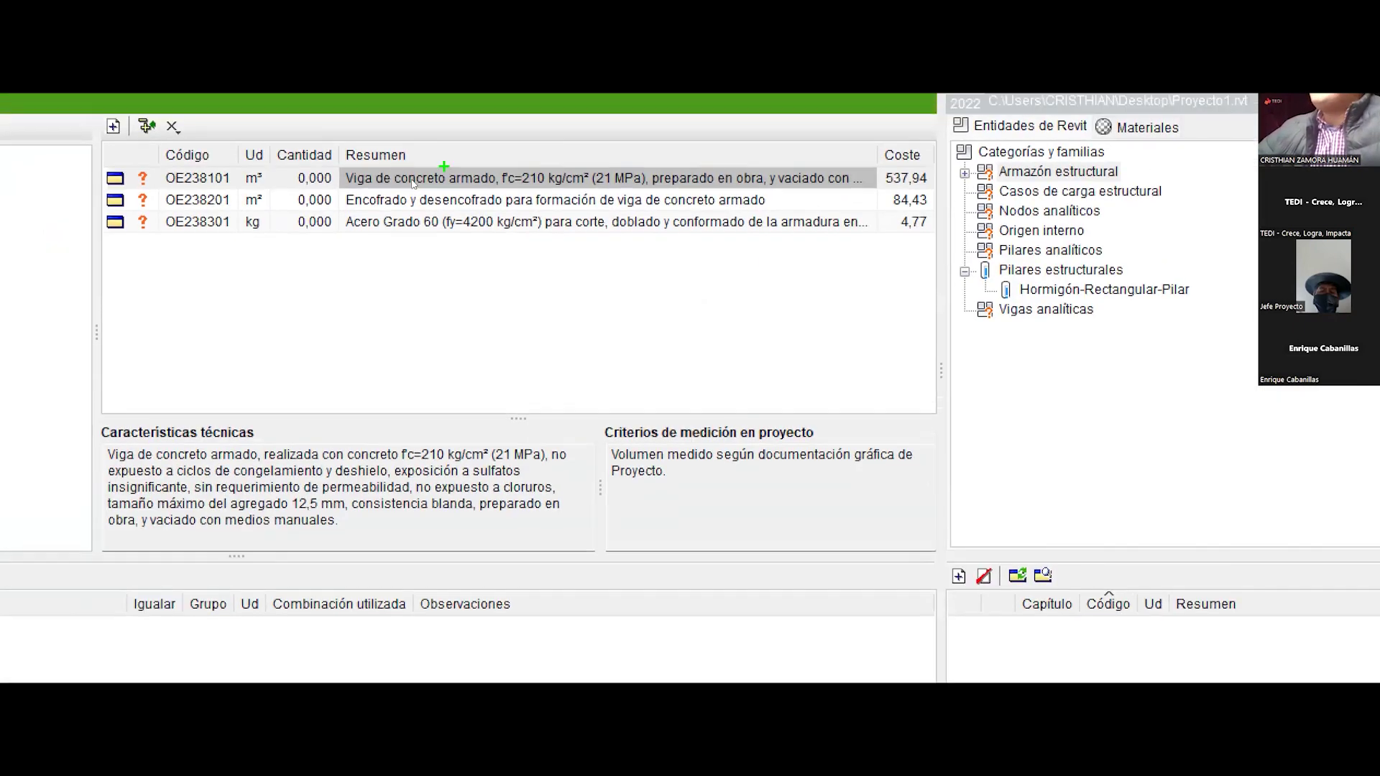
pyautogui.moveTo(546, 203); pyautogui.dragTo(381, 202)
pyautogui.moveTo(416, 251); pyautogui.dragTo(385, 230)
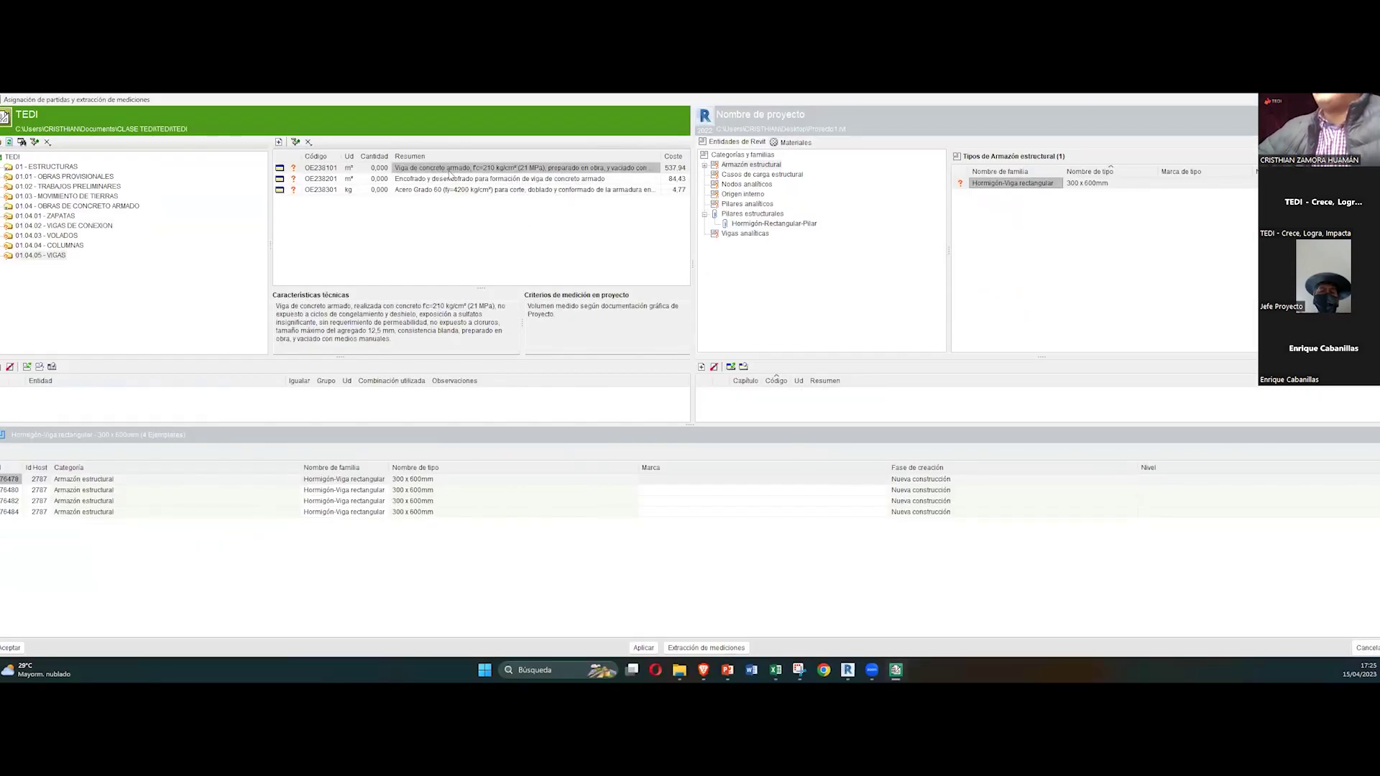
pyautogui.click(0, 370)
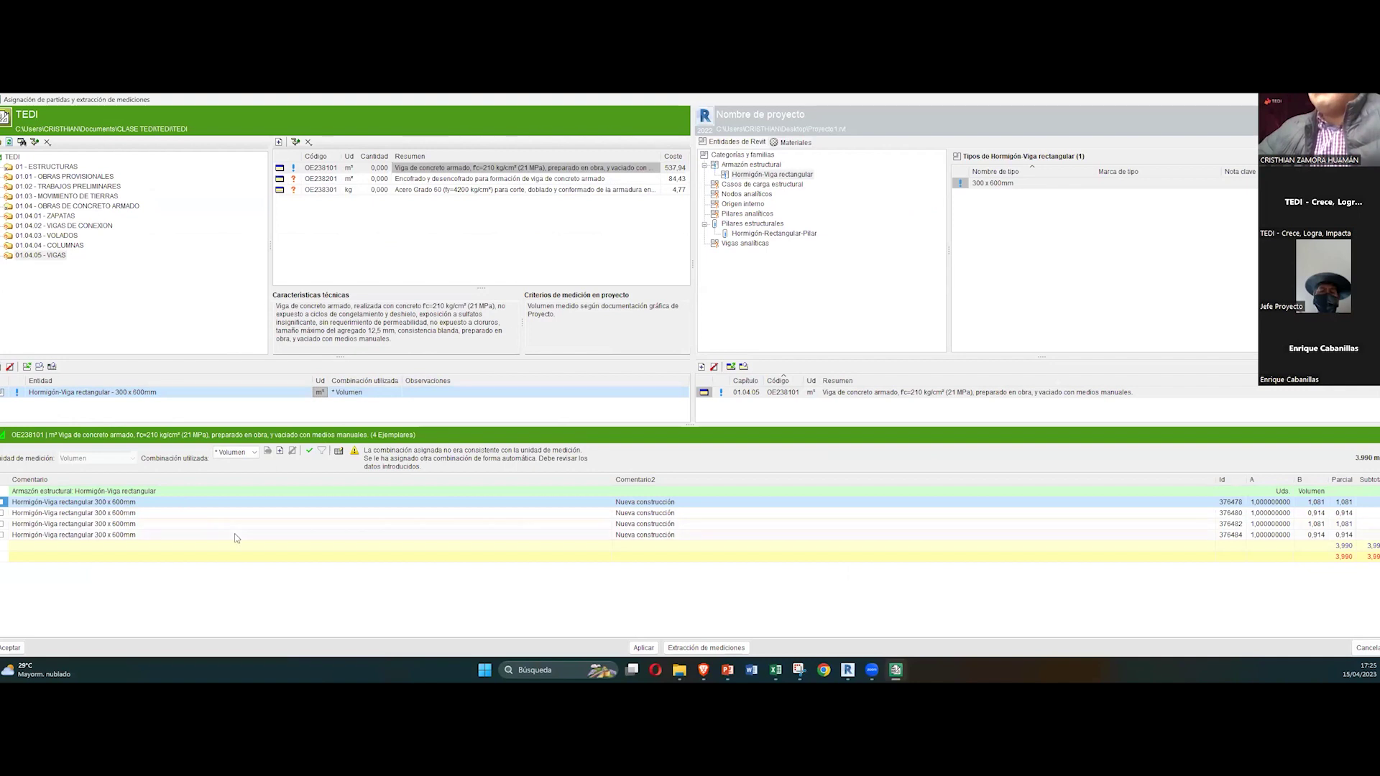
# Step: Extract the Revit measurements into the TEDI budget with a backup copy, accept the assignments, and review the column and beam quantities
pyautogui.click(683, 647)
pyautogui.click(575, 407)
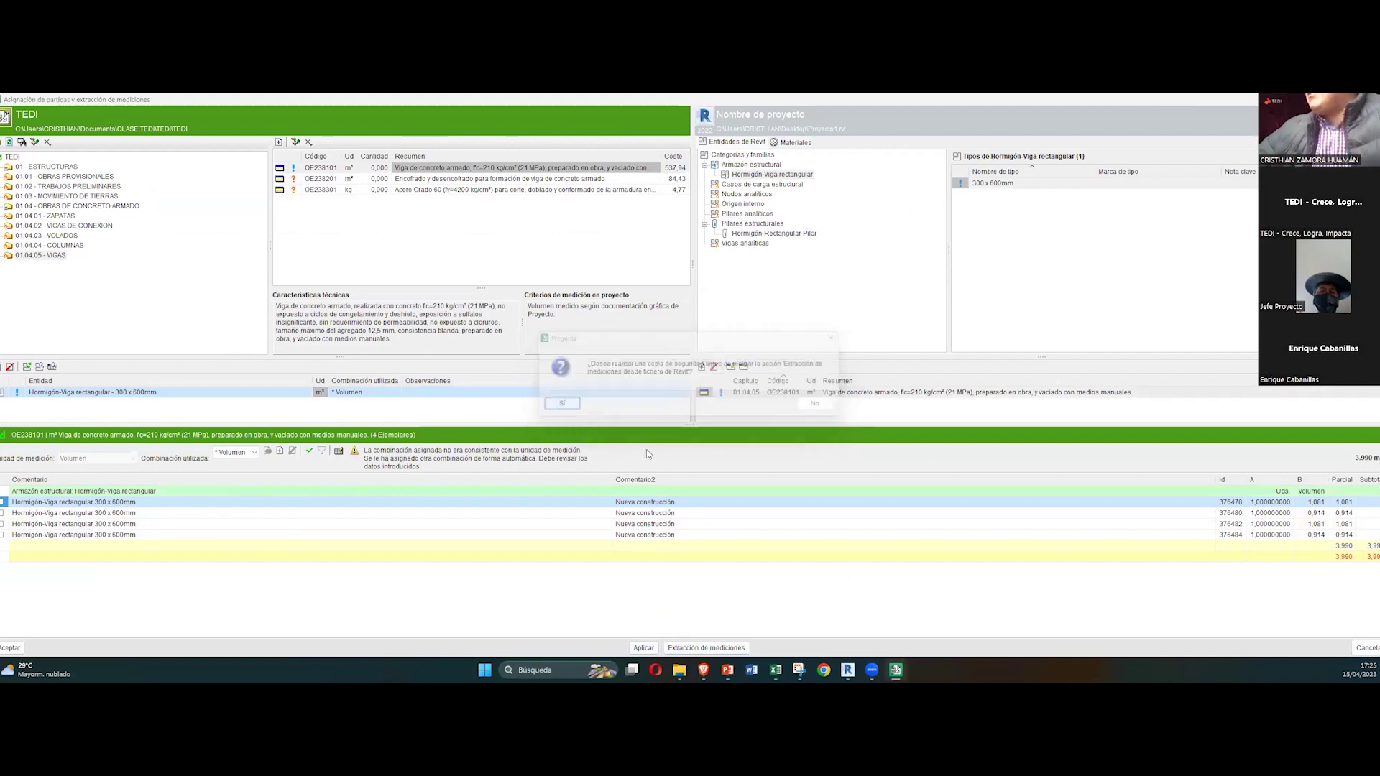
pyautogui.click(654, 648)
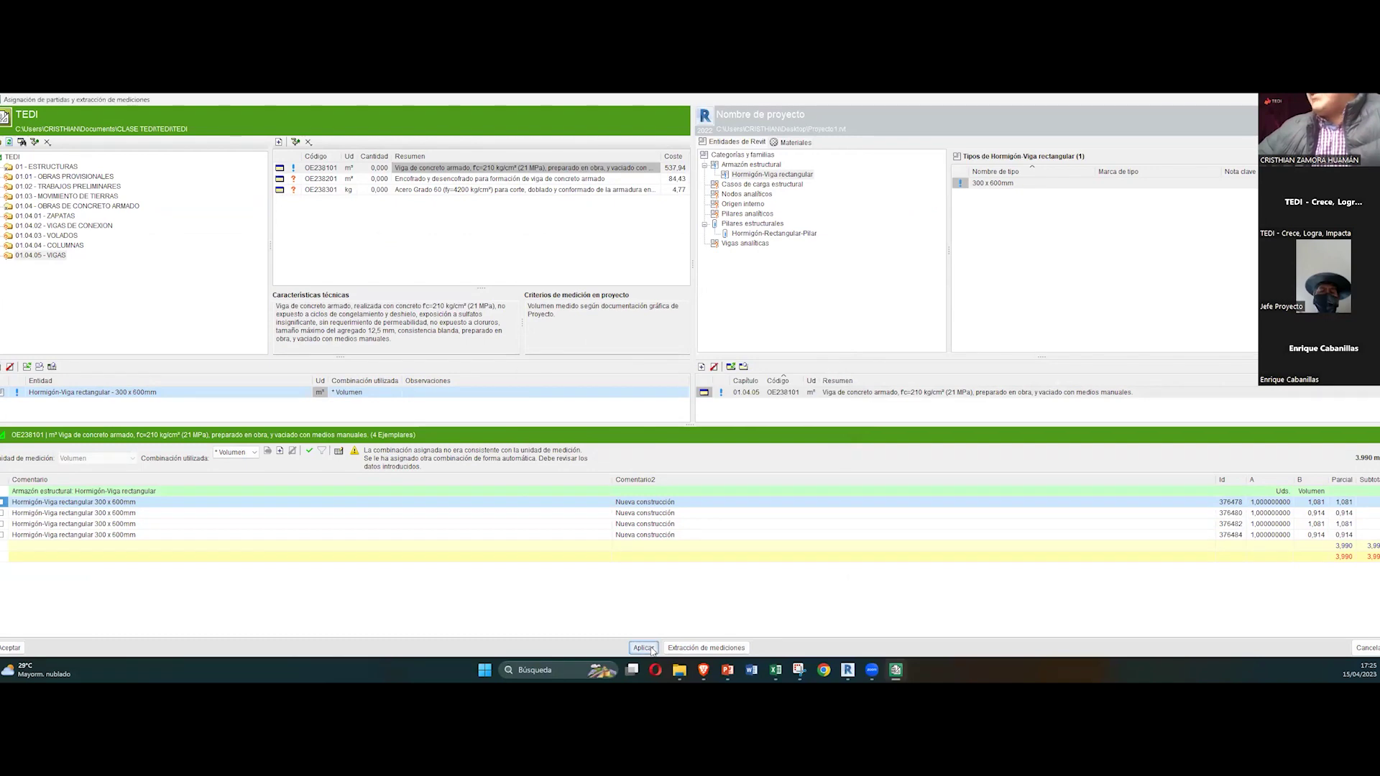
pyautogui.click(11, 647)
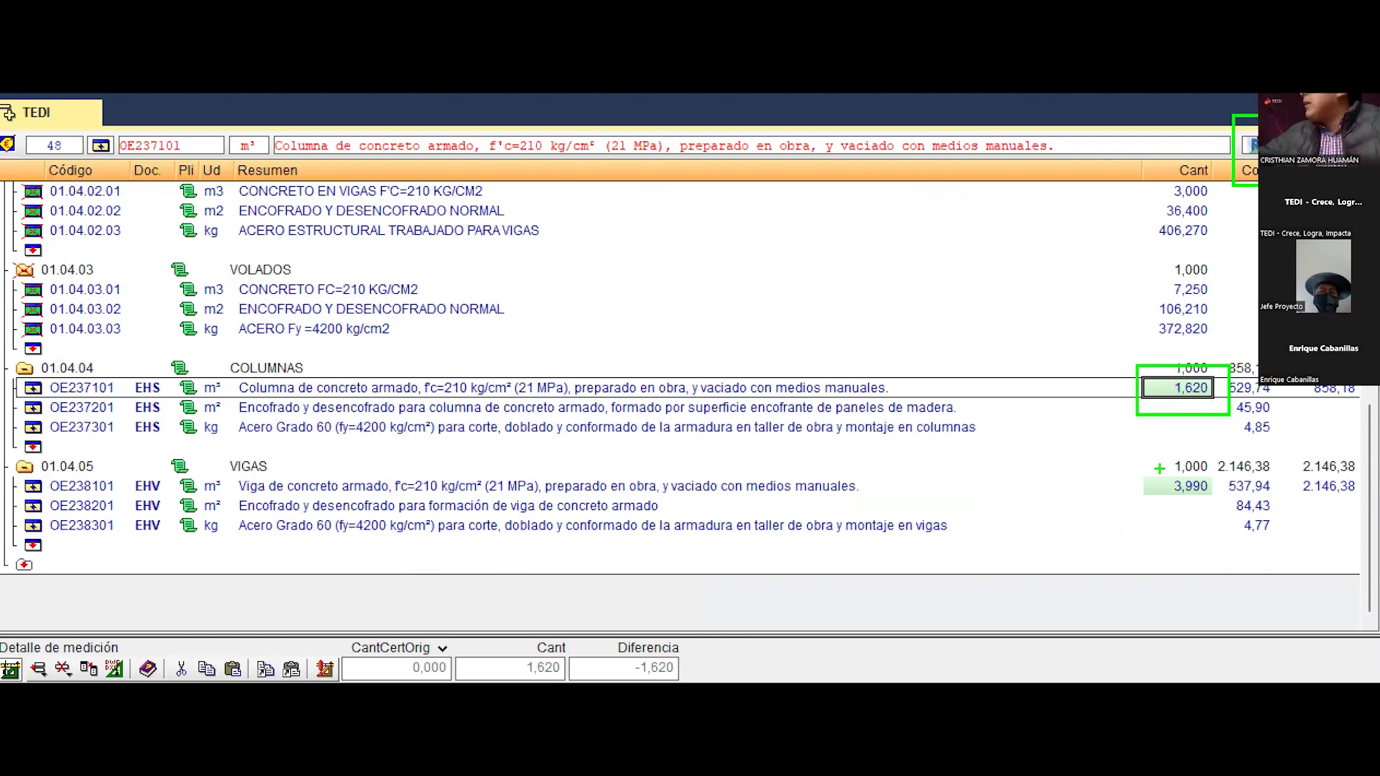
pyautogui.moveTo(1131, 464); pyautogui.dragTo(1229, 510)
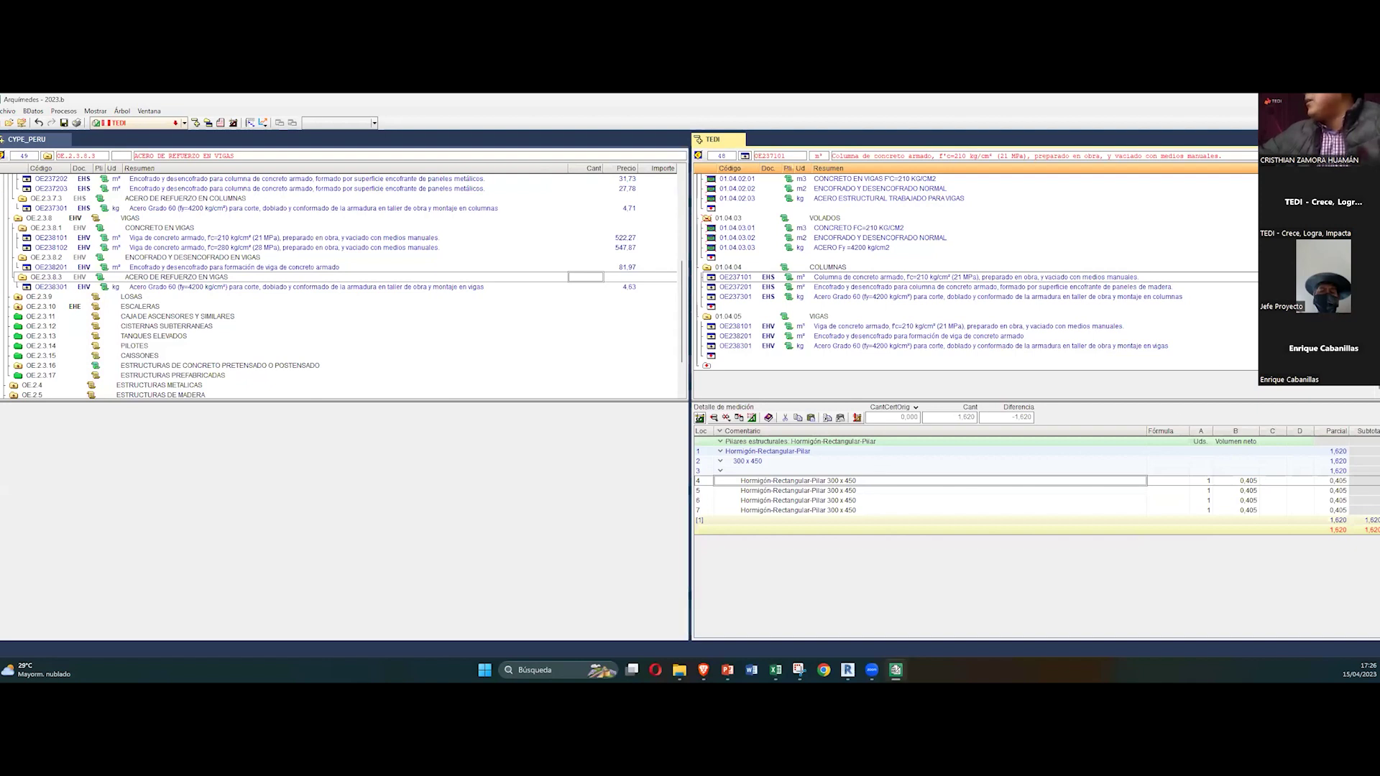
# Step: Move the TEDI budget view into the same window group as CYPE_PERU
pyautogui.click(149, 111)
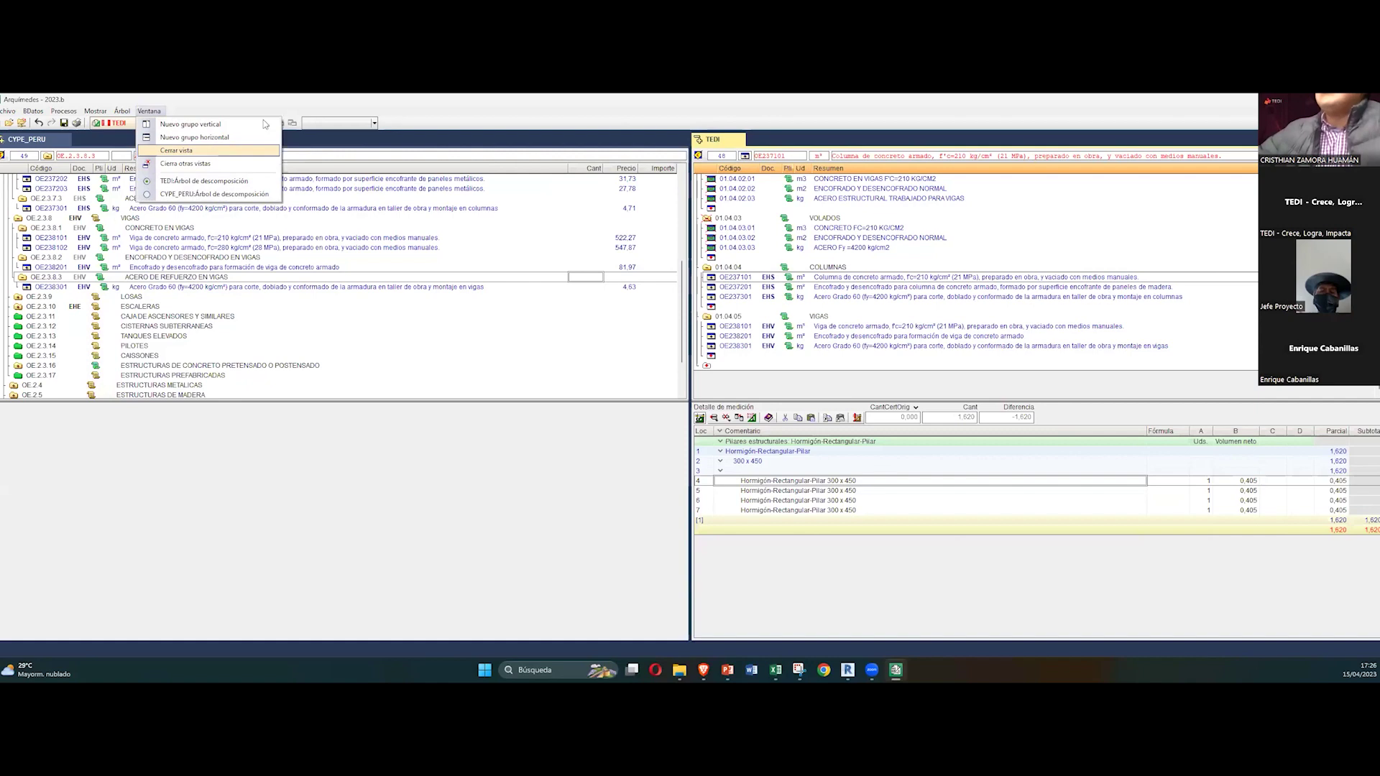
pyautogui.click(300, 111)
pyautogui.moveTo(711, 144); pyautogui.dragTo(76, 140)
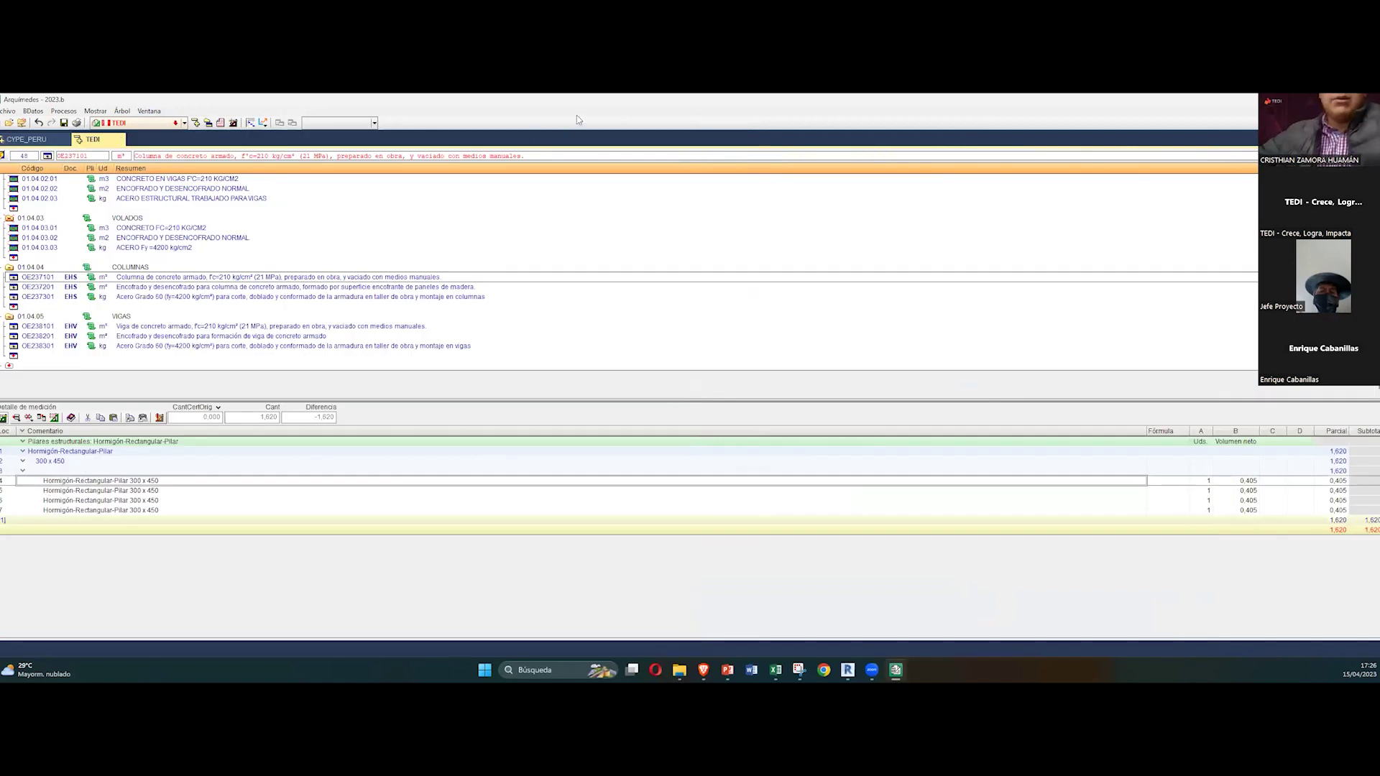
# Step: Arrange Revit and Arquímedes side by side, with the Revit model to the left of the TEDI budget
pyautogui.hotkey('alt', 'Tab')
pyautogui.press('super+Right')
pyautogui.click(486, 225)
pyautogui.click(714, 350)
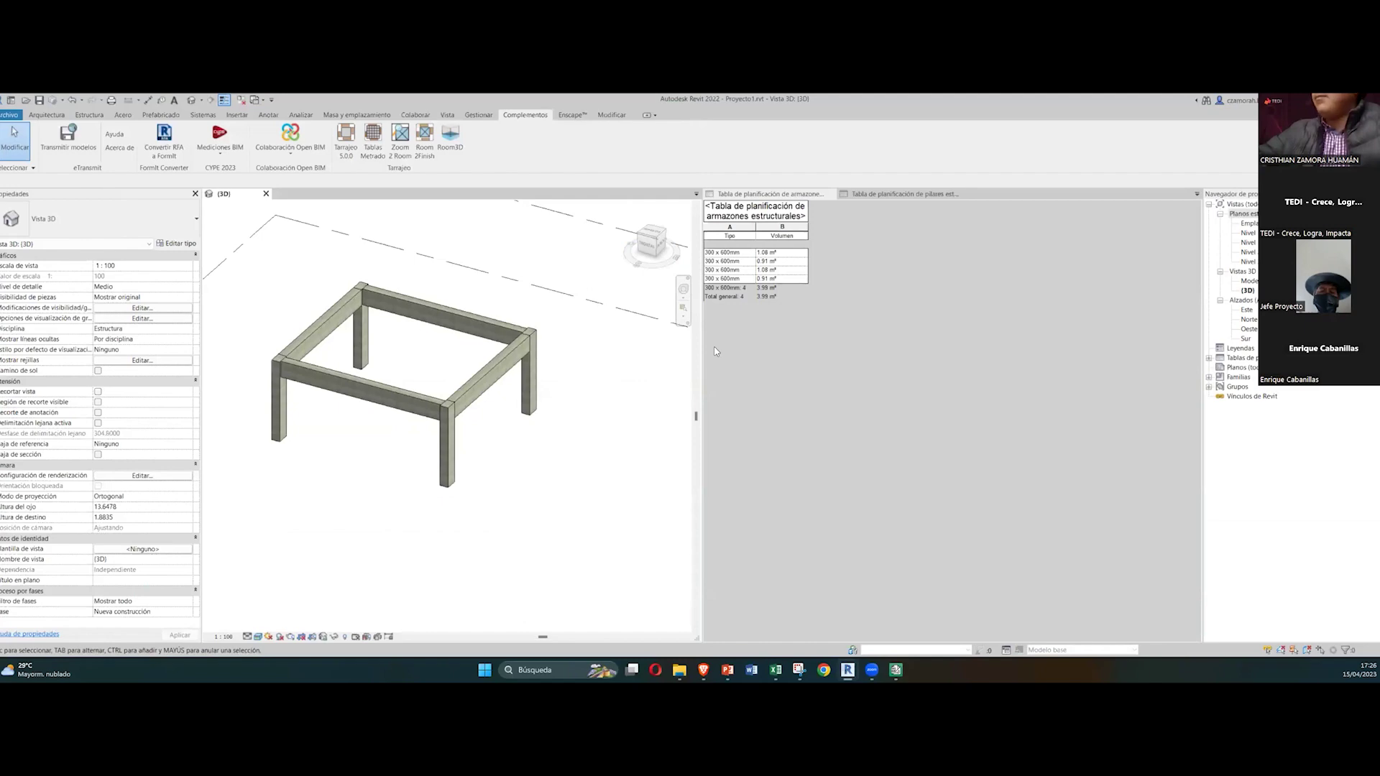
pyautogui.press('super+Left')
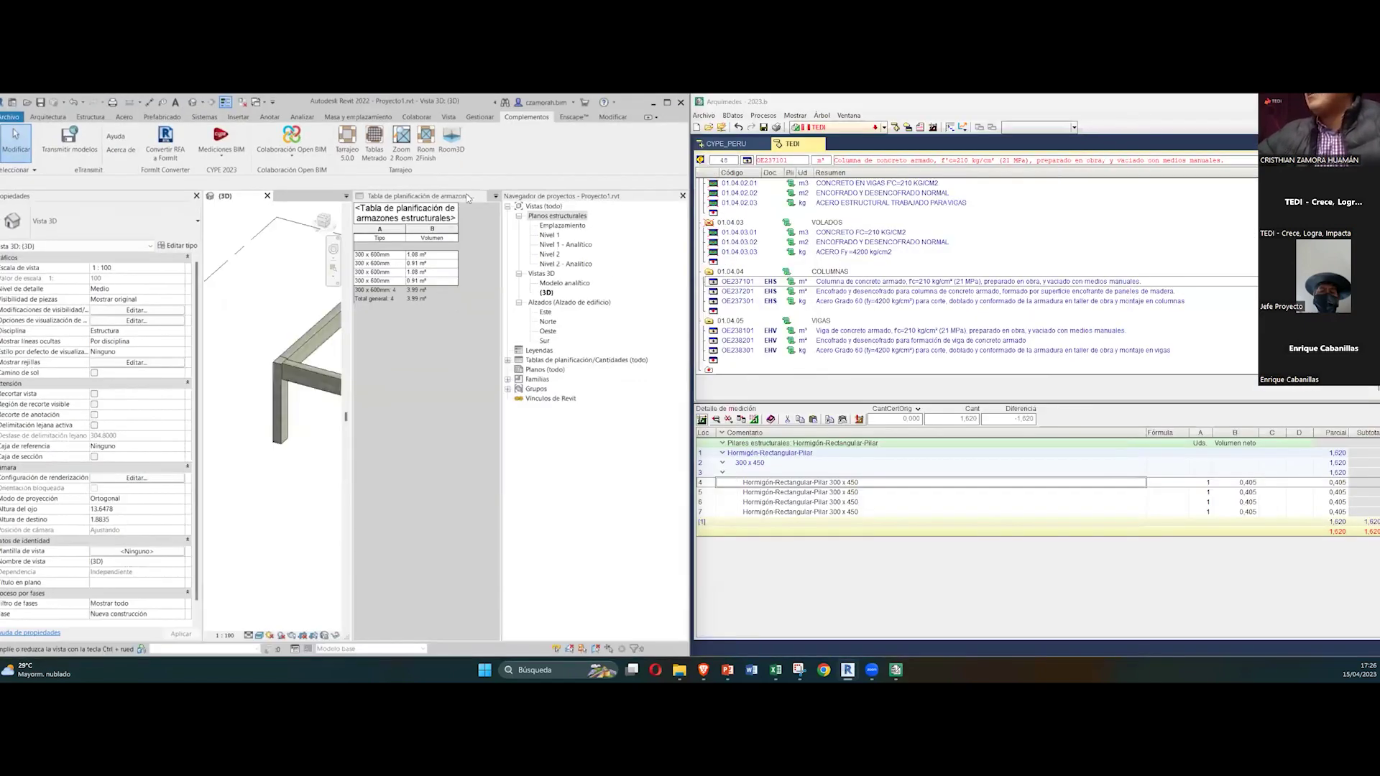
# Step: Compare the total volumes in the Revit beam and column schedules with the quantities of the TEDI concrete items
pyautogui.click(399, 314)
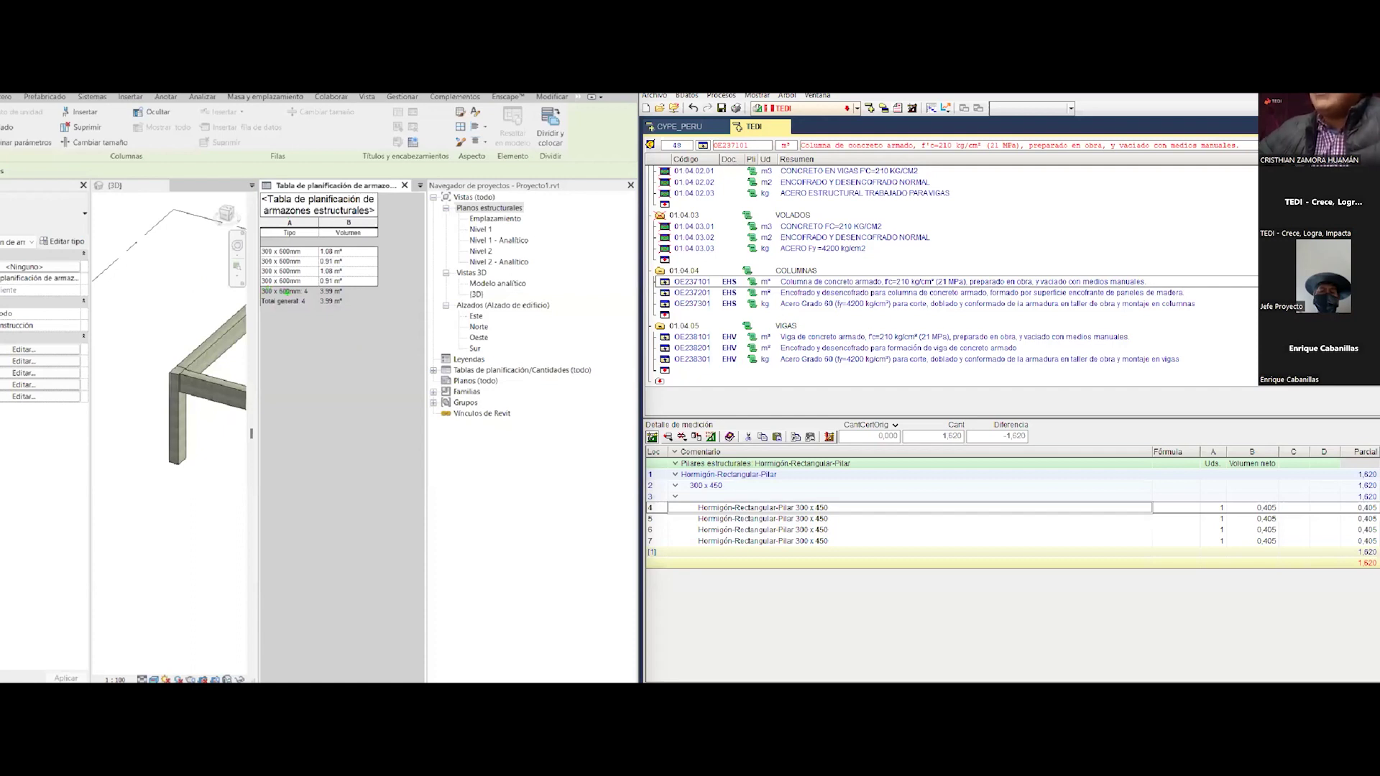
pyautogui.moveTo(261, 296)
pyautogui.mouseDown()
pyautogui.moveTo(348, 324)
pyautogui.moveTo(348, 312)
pyautogui.mouseUp()
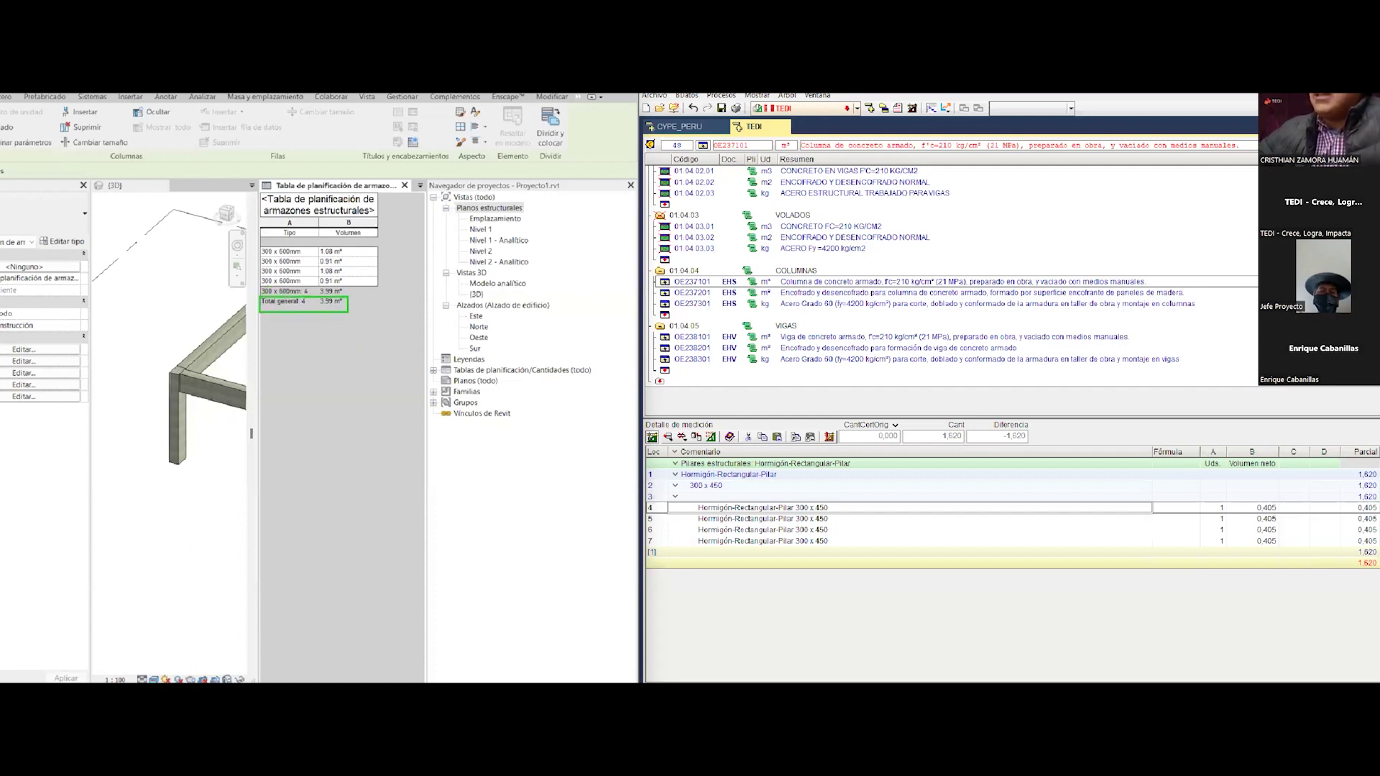
pyautogui.press('Escape')
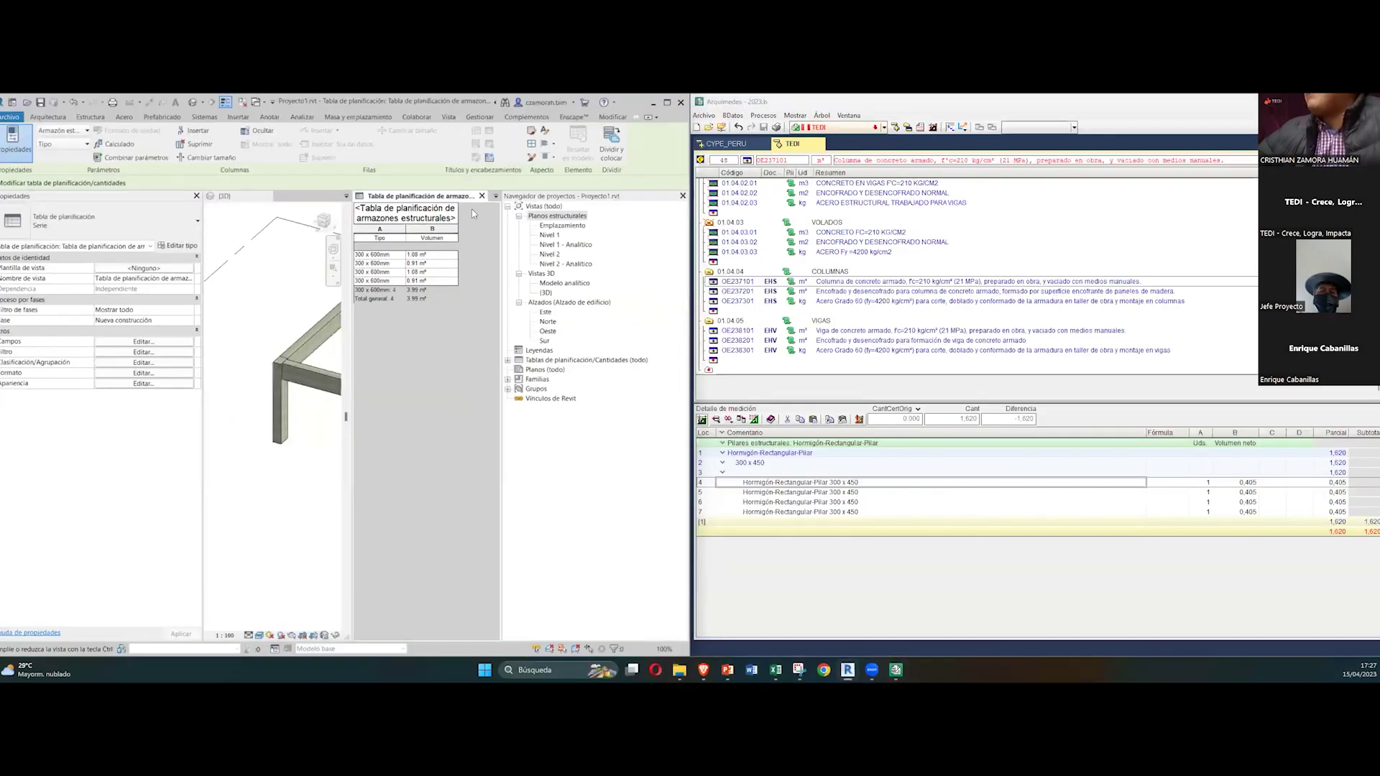
pyautogui.click(496, 197)
pyautogui.click(512, 220)
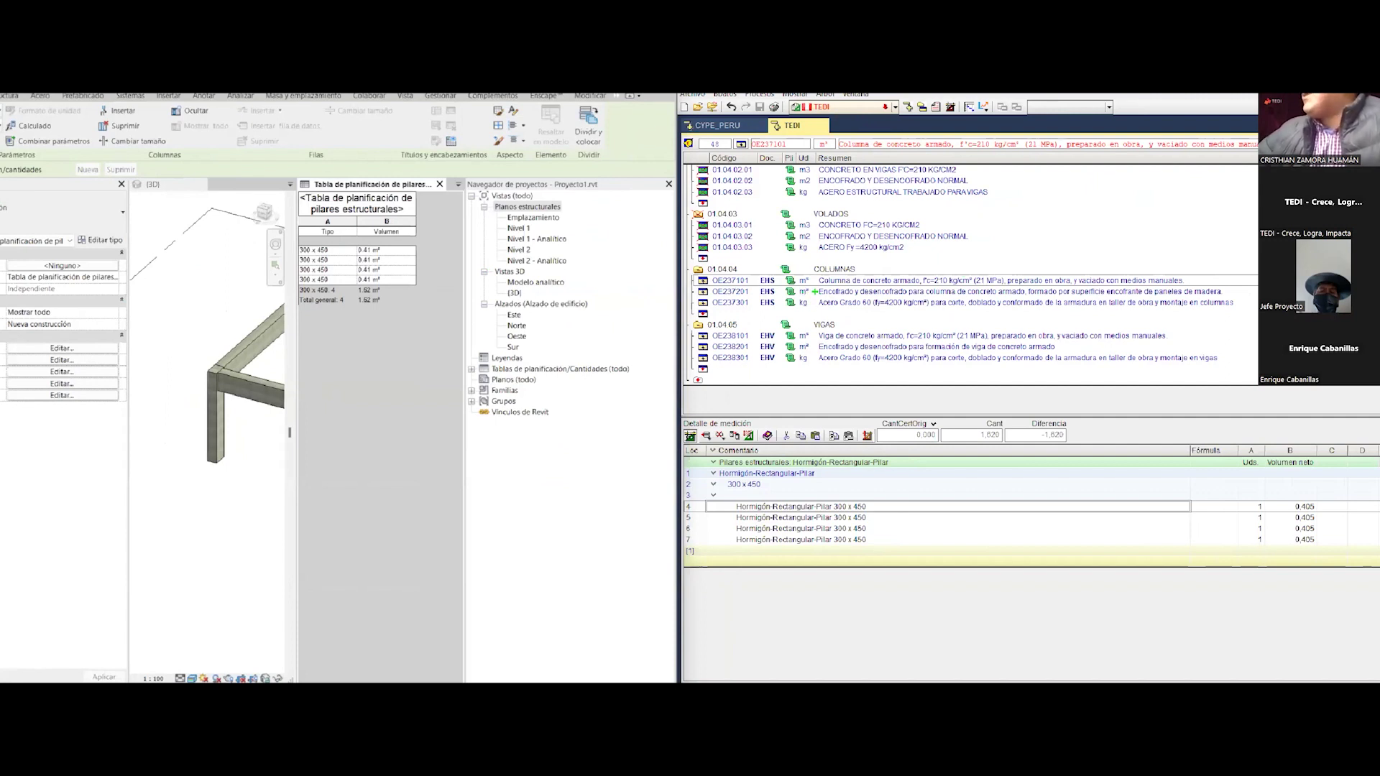
pyautogui.moveTo(733, 330); pyautogui.dragTo(816, 291)
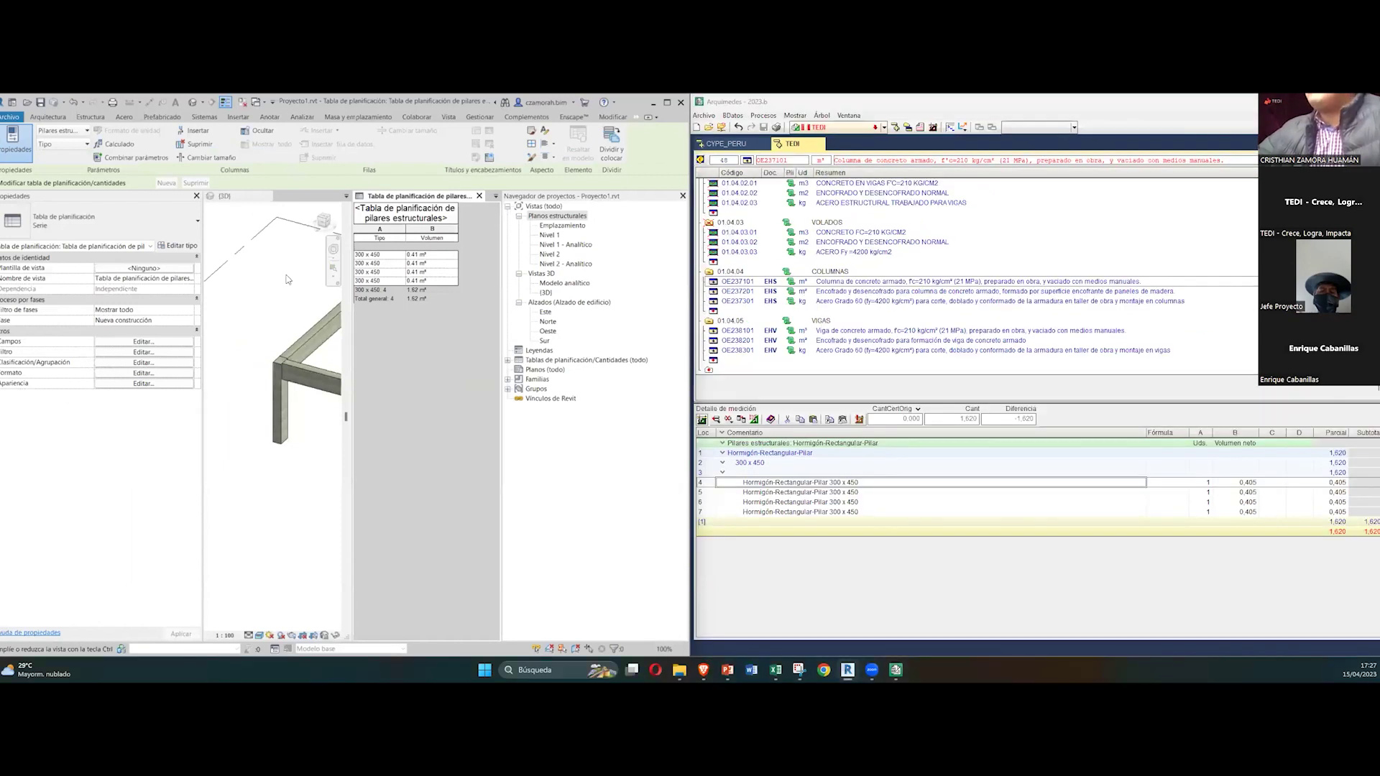
# Step: Close the structural column and structural framing schedules in Revit, leaving the whole frame in the 3D view
pyautogui.scroll(-2, 273, 252)
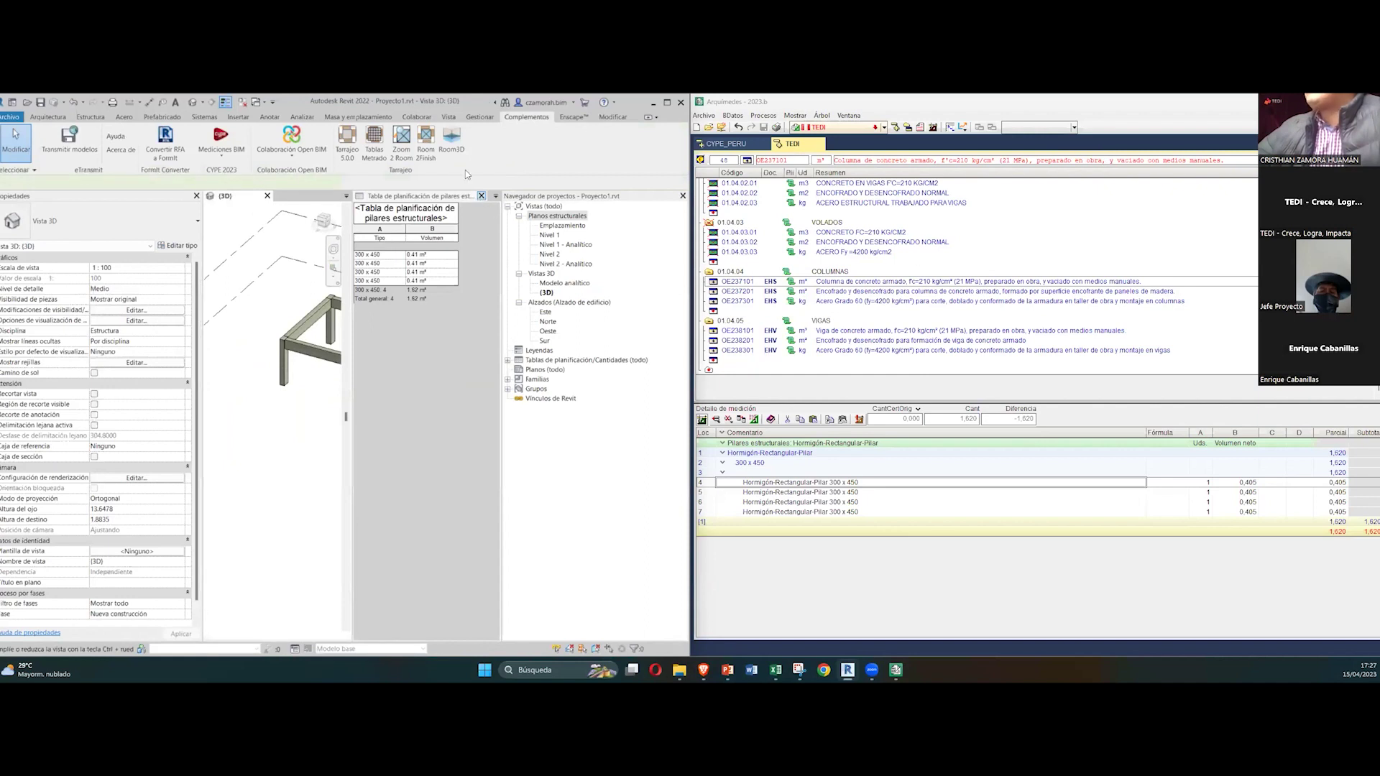
pyautogui.click(481, 196)
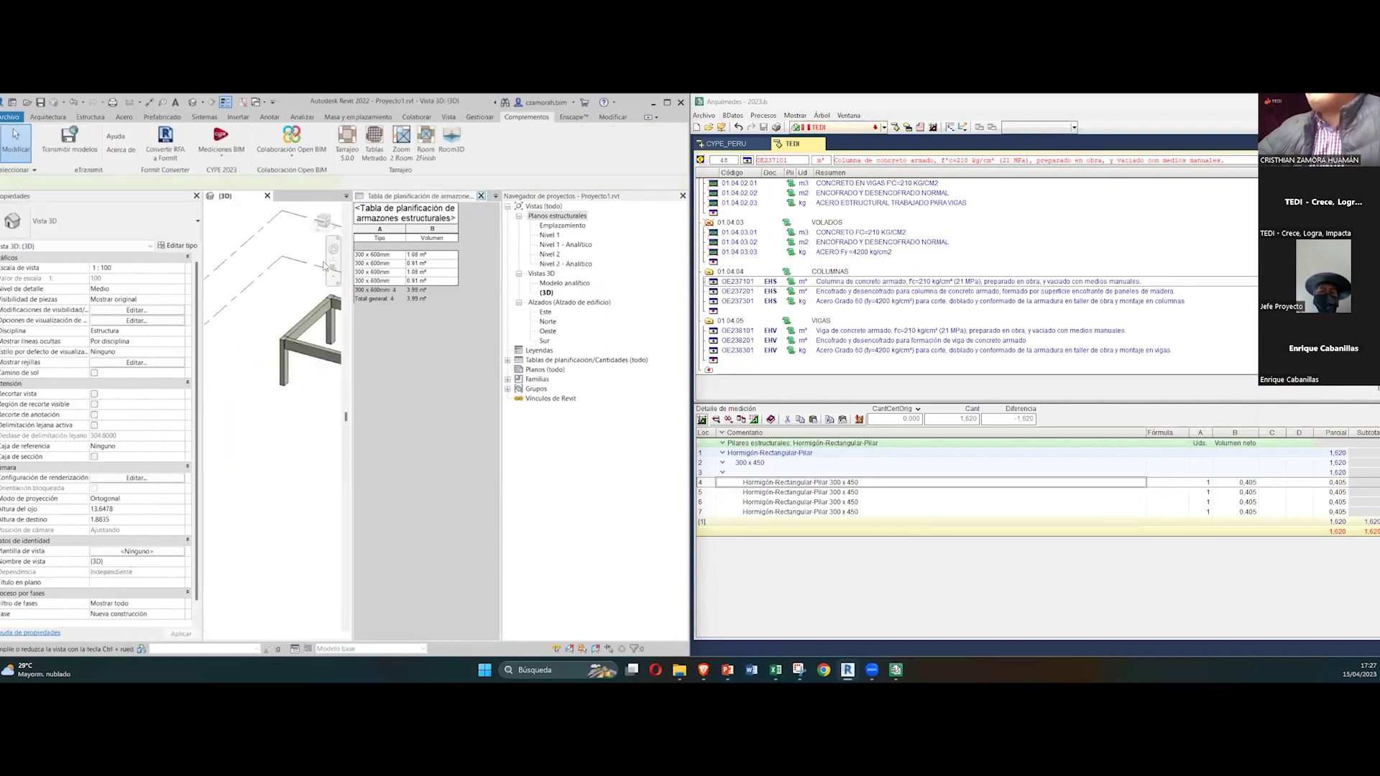
pyautogui.click(481, 196)
pyautogui.scroll(3, 368, 395)
pyautogui.moveTo(368, 395); pyautogui.dragTo(349, 385, button='middle')
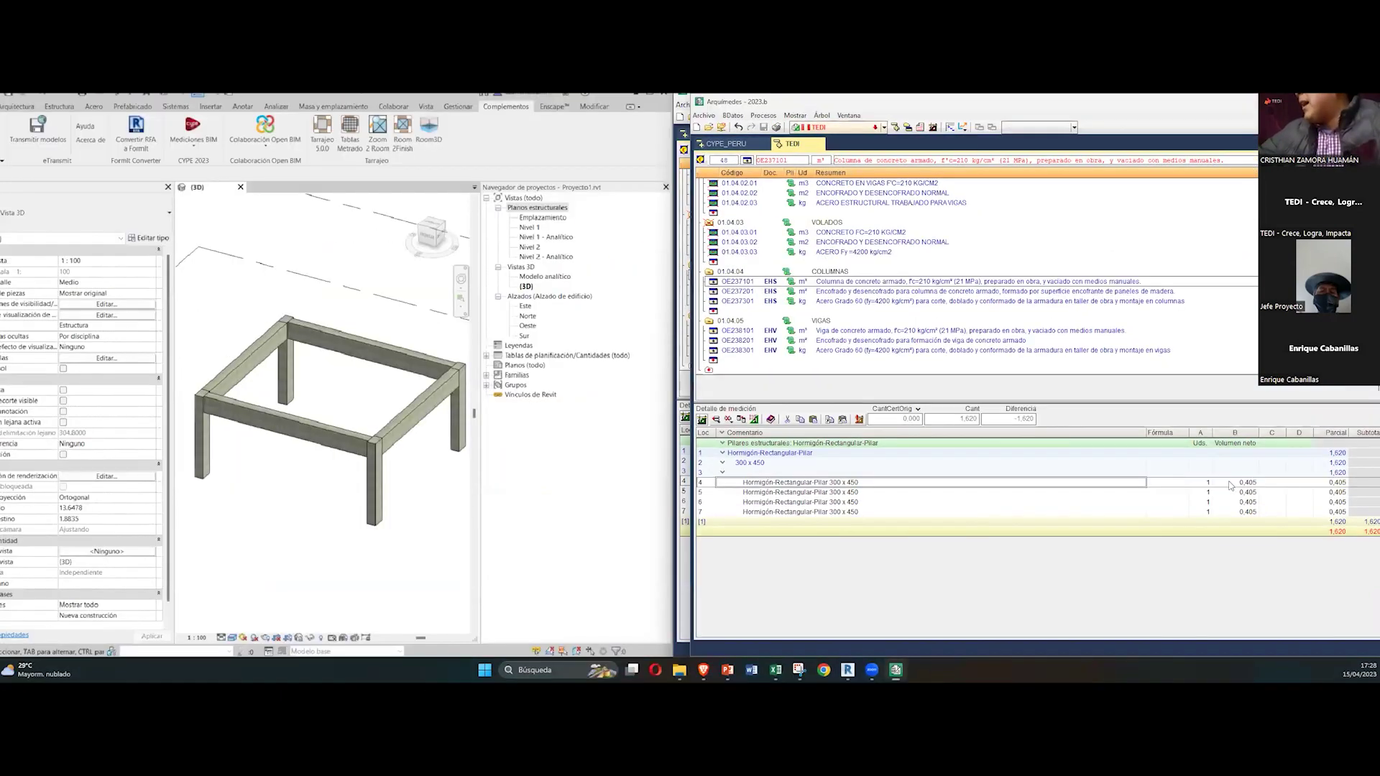
# Step: Check the options available for the first column measurement line in the TEDI budget
pyautogui.rightClick(1230, 486)
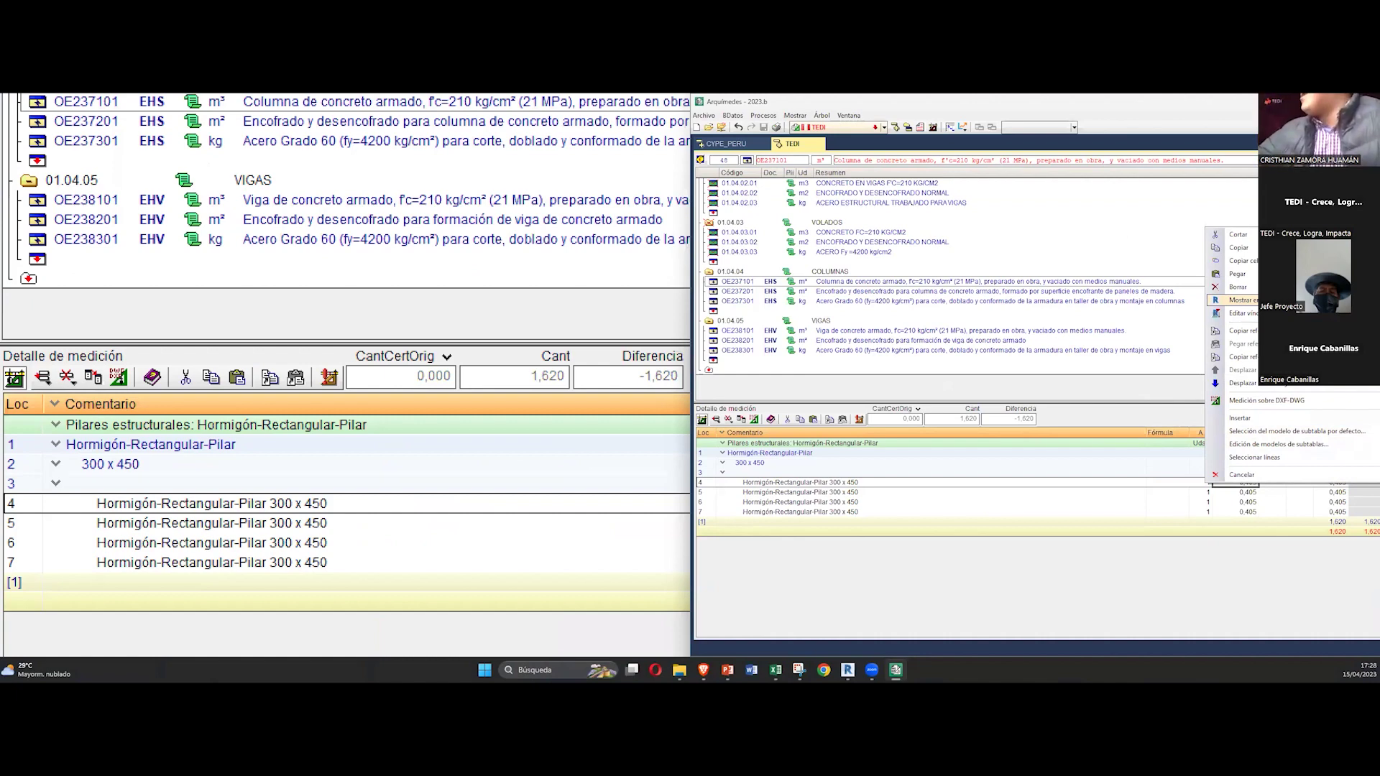
pyautogui.press('Return')
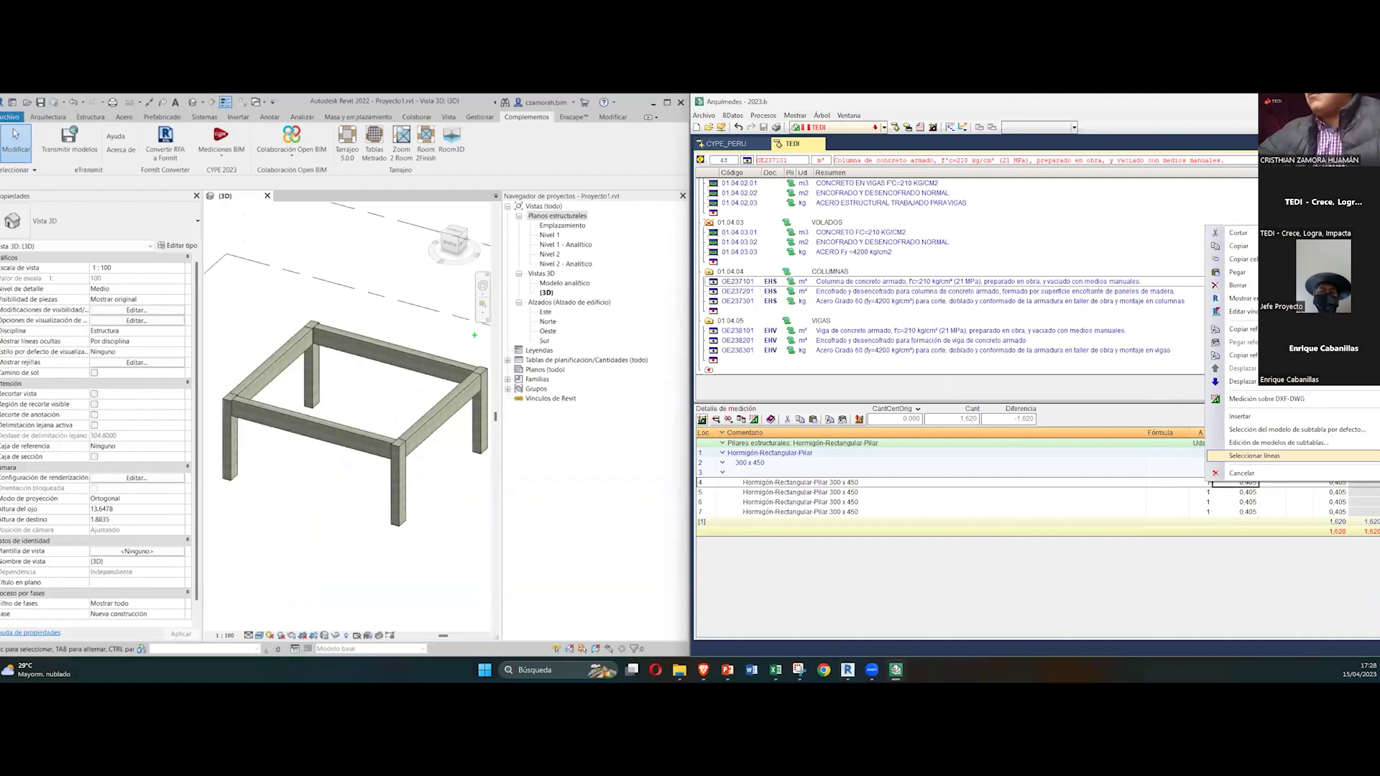
# Step: Orbit the Revit 3D view to face a corner of the frame, and widen it by narrowing the project browser
pyautogui.scroll(-1, 389, 351)
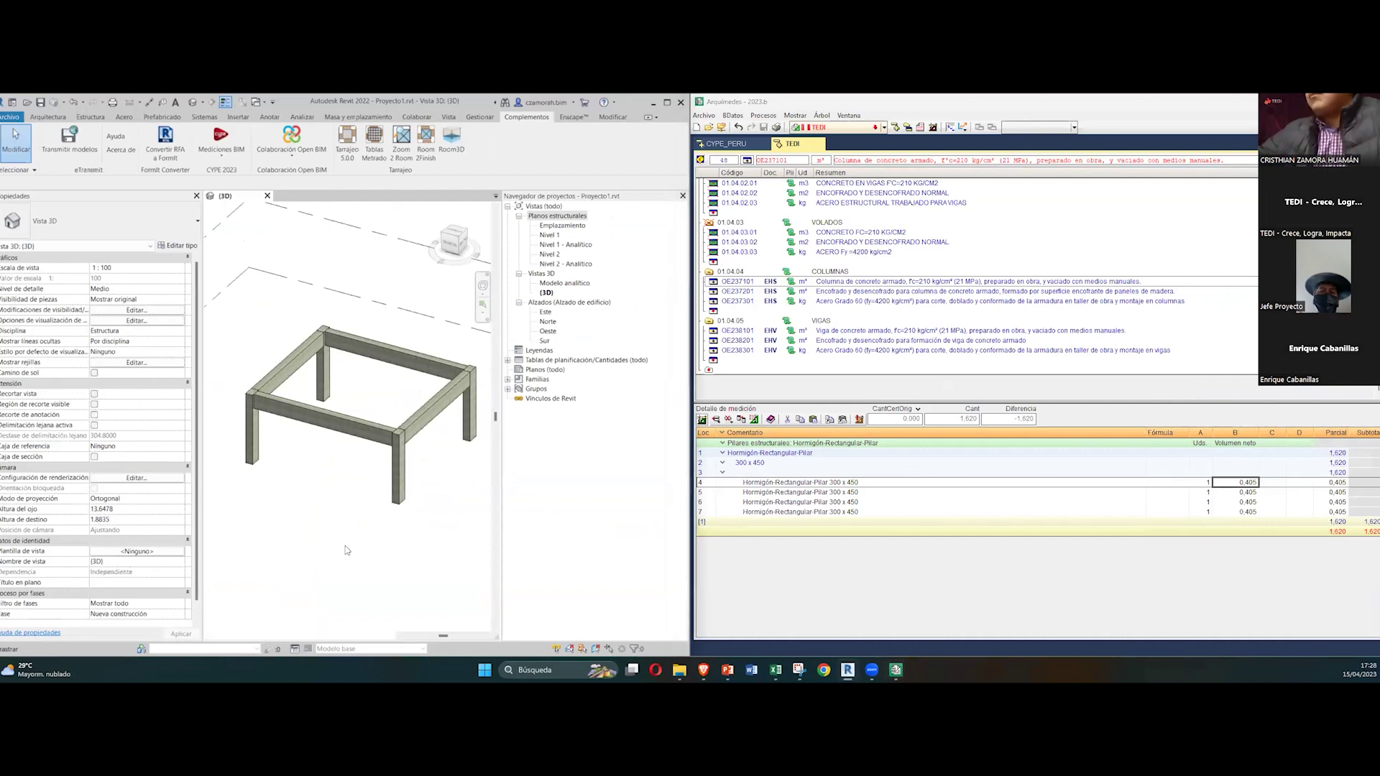
pyautogui.keyDown('shift'); pyautogui.moveTo(338, 561); pyautogui.dragTo(392, 480, button='middle'); pyautogui.keyUp('shift')
pyautogui.moveTo(502, 468); pyautogui.dragTo(634, 472)
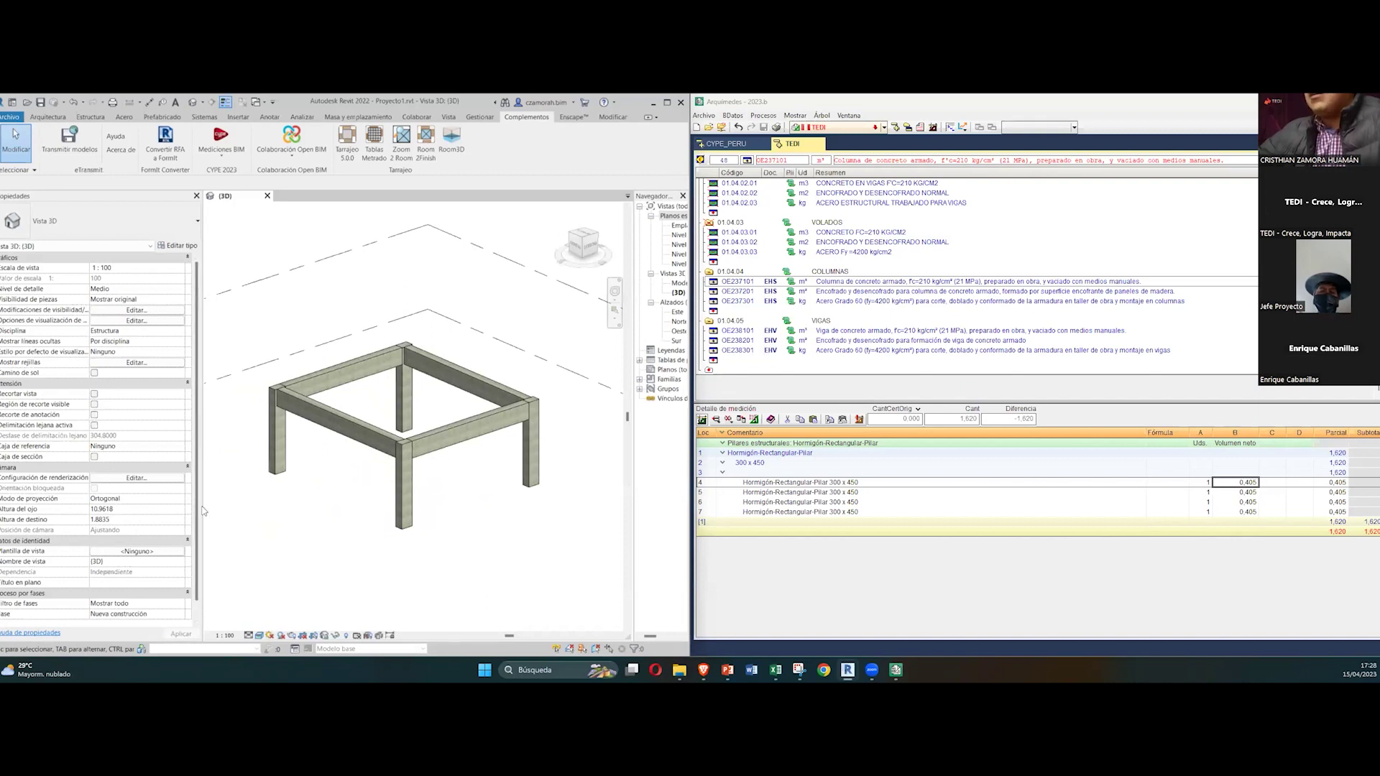
# Step: Narrow the Properties palette beside the frame's 3D view, and switch to the other Revit window with the selected 300 x 450 column, maximized
pyautogui.moveTo(201, 507); pyautogui.dragTo(122, 498)
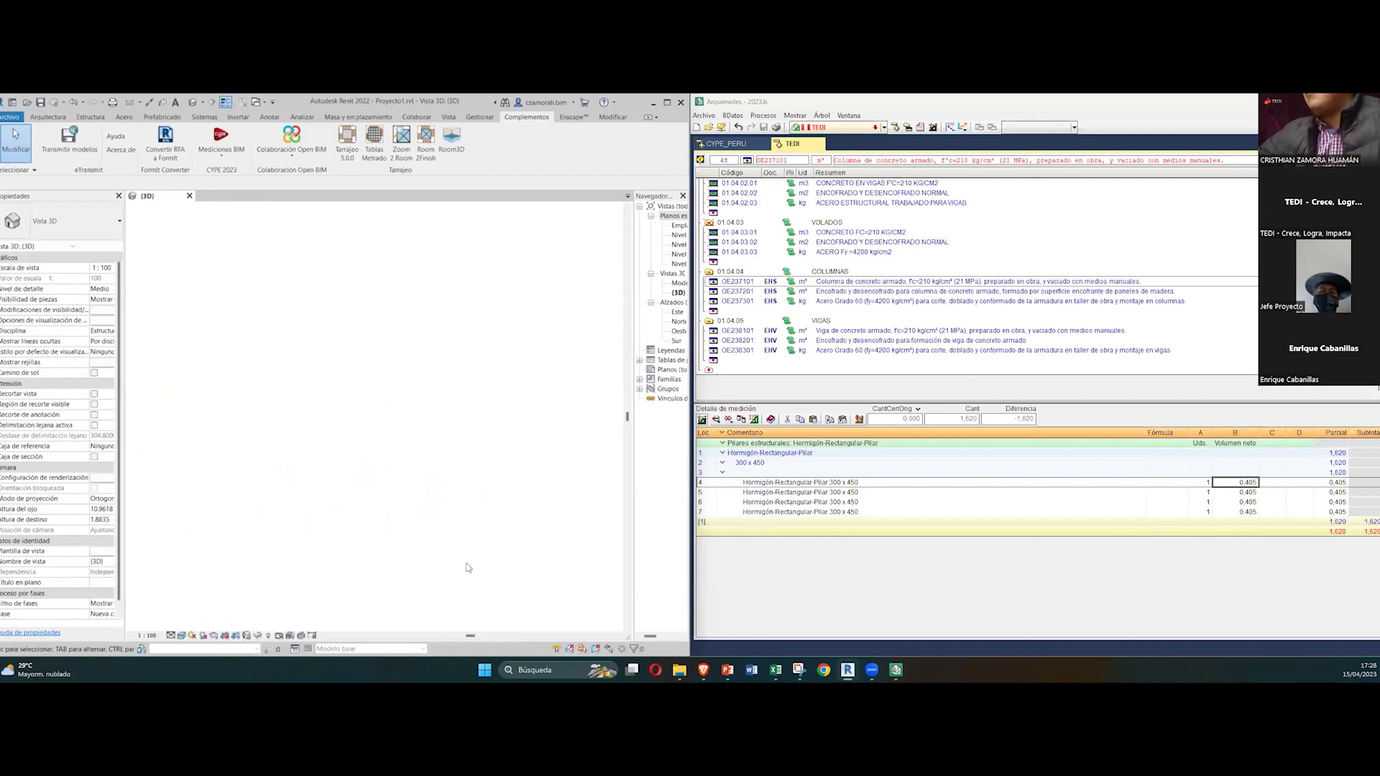
pyautogui.moveTo(847, 670)
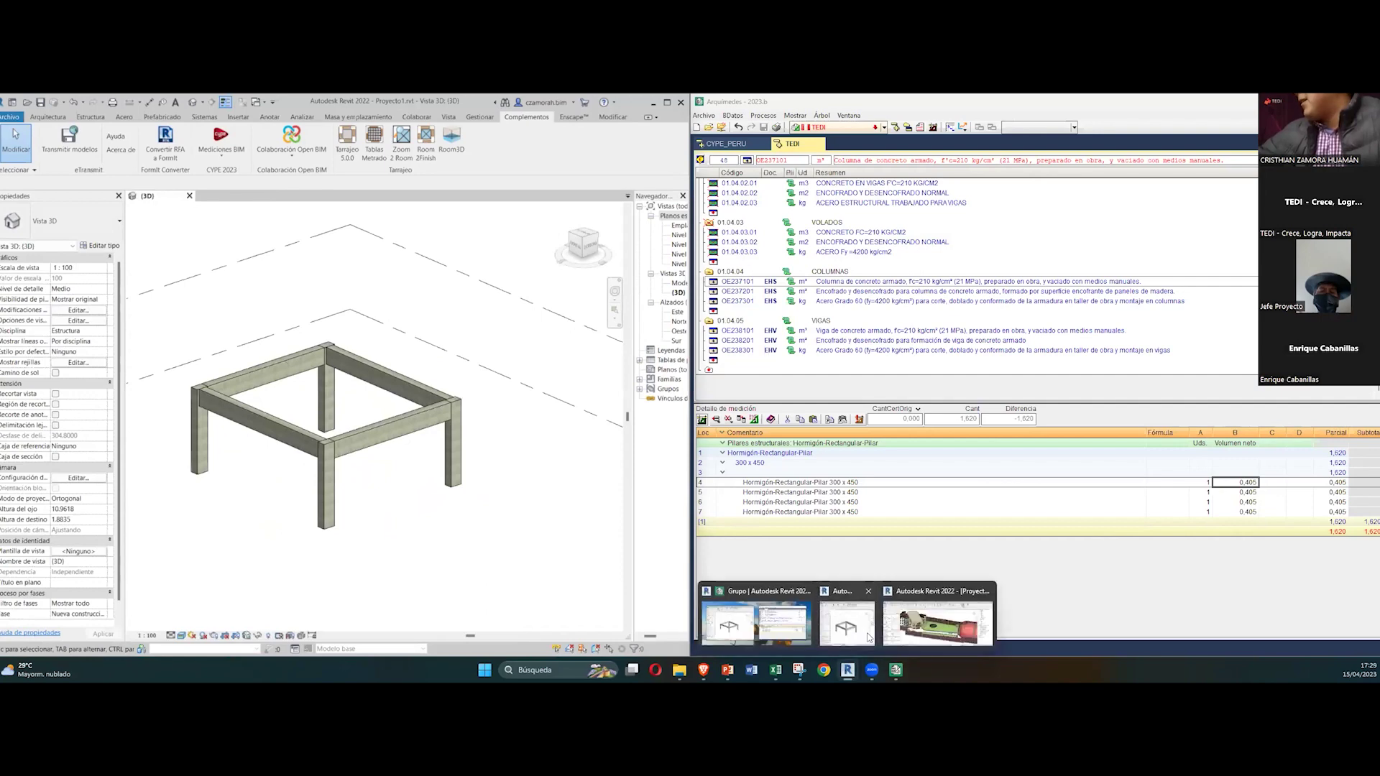
pyautogui.click(899, 617)
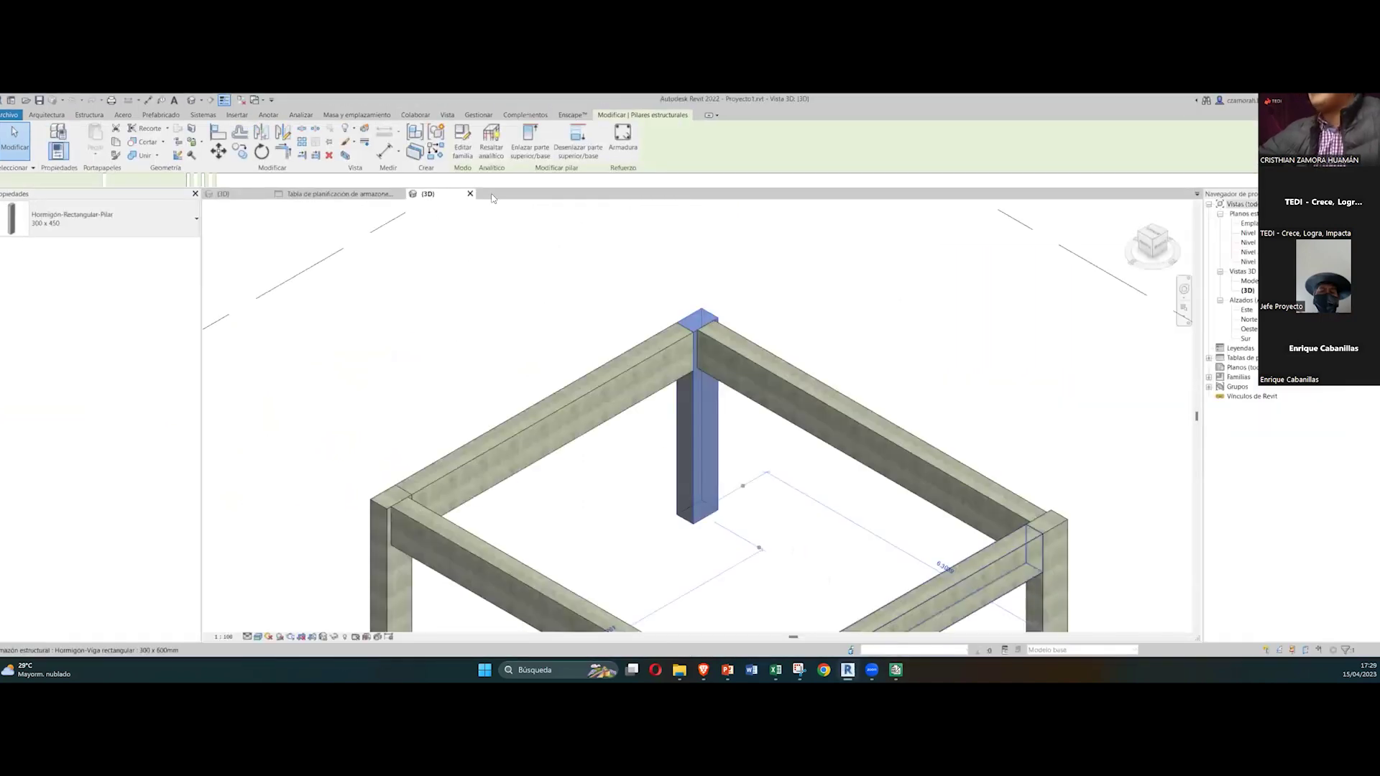
pyautogui.moveTo(847, 670)
pyautogui.click(795, 631)
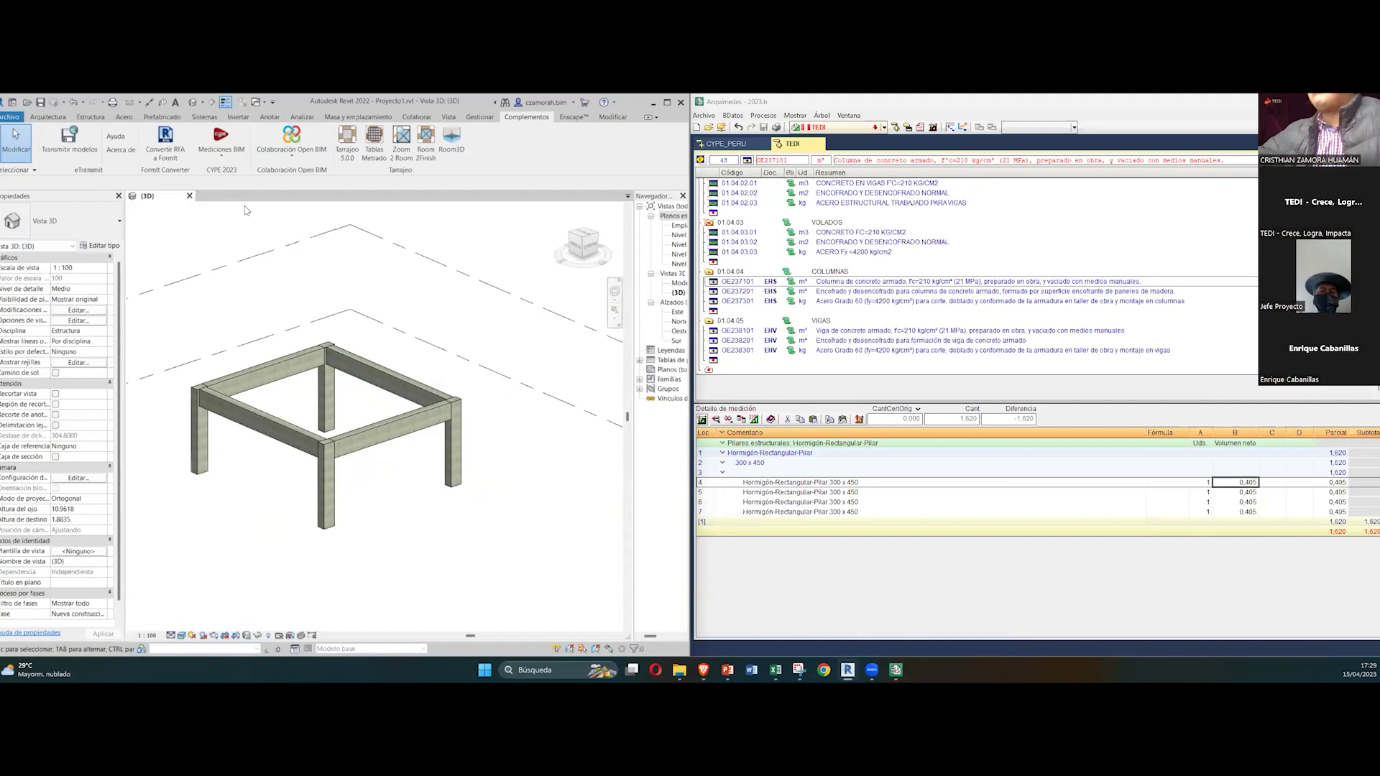
pyautogui.moveTo(619, 102); pyautogui.dragTo(633, 147)
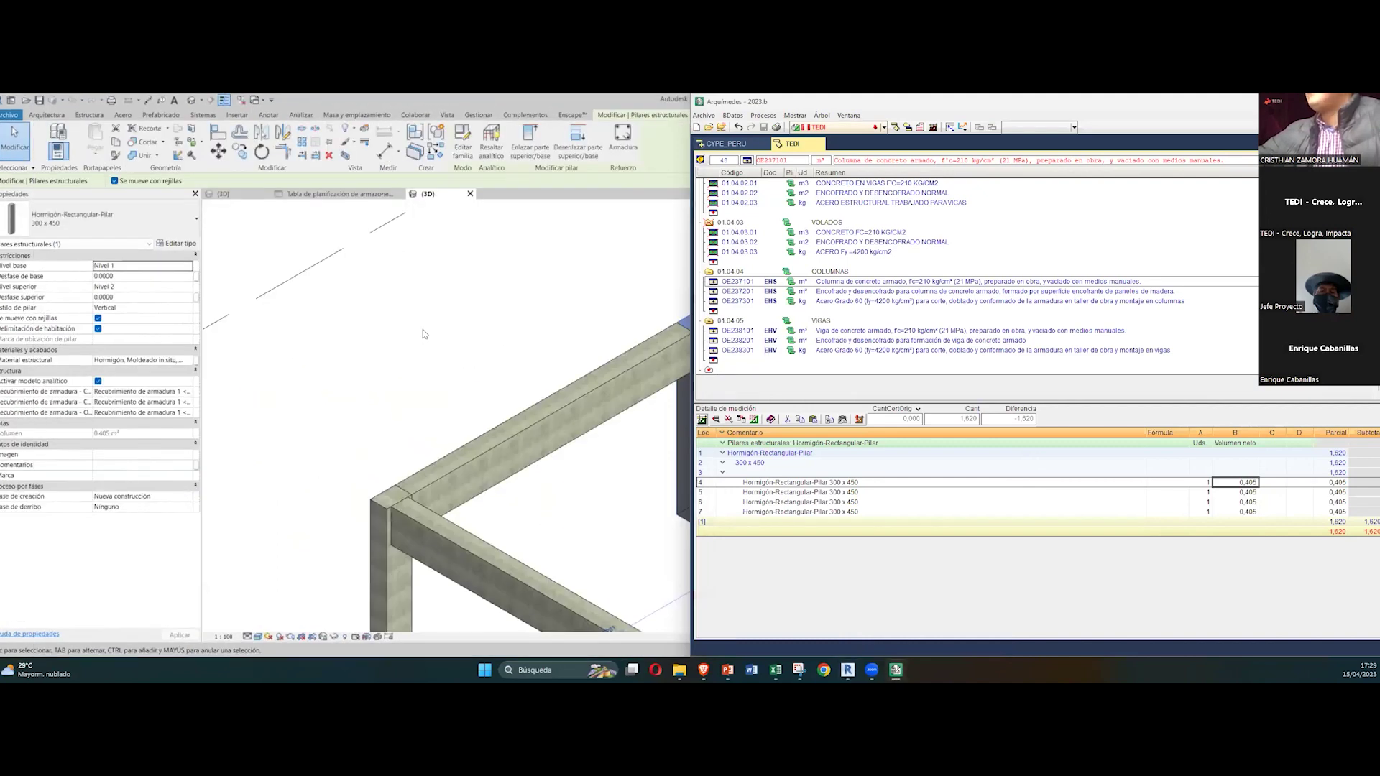
pyautogui.press('super+Up')
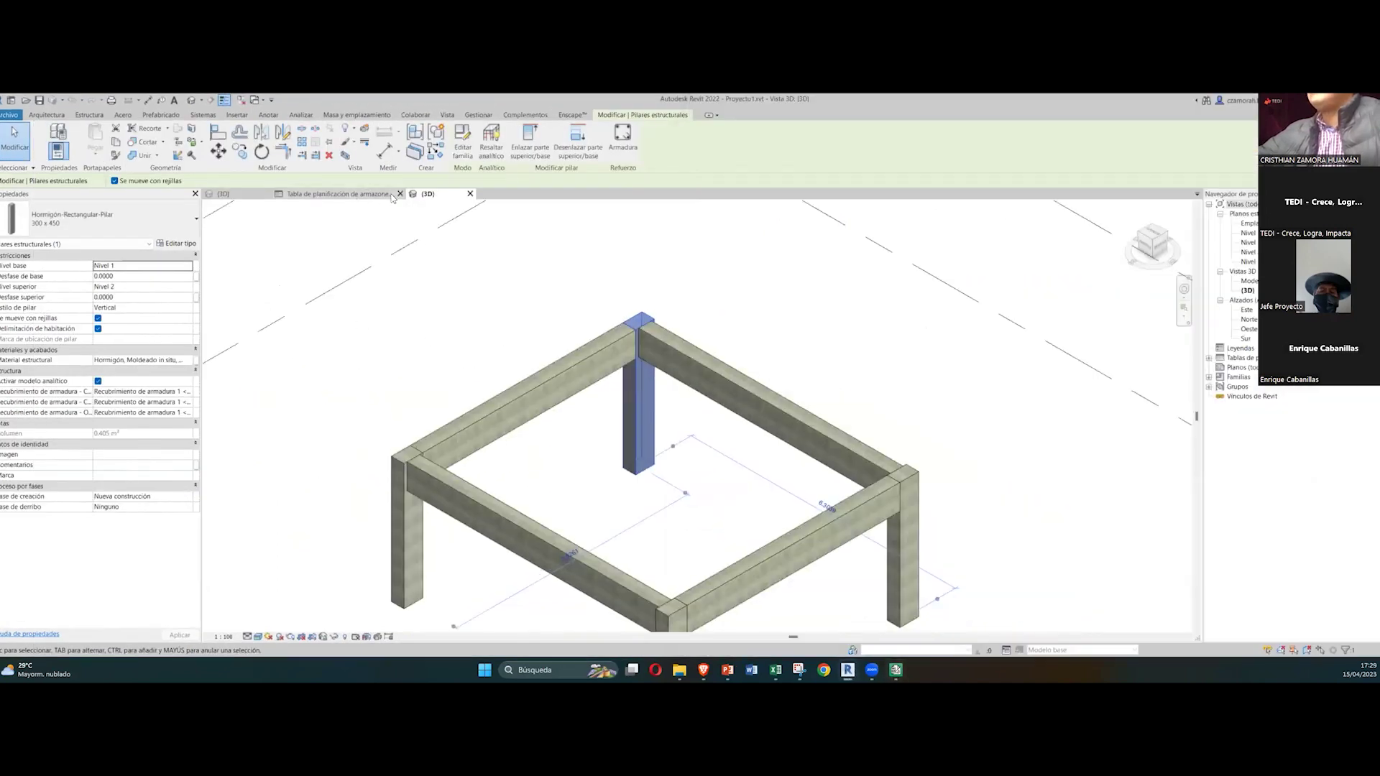
# Step: Close the structural framing schedule and the AMPLIACIÓN - ARQU project, discarding the project's changes
pyautogui.click(362, 197)
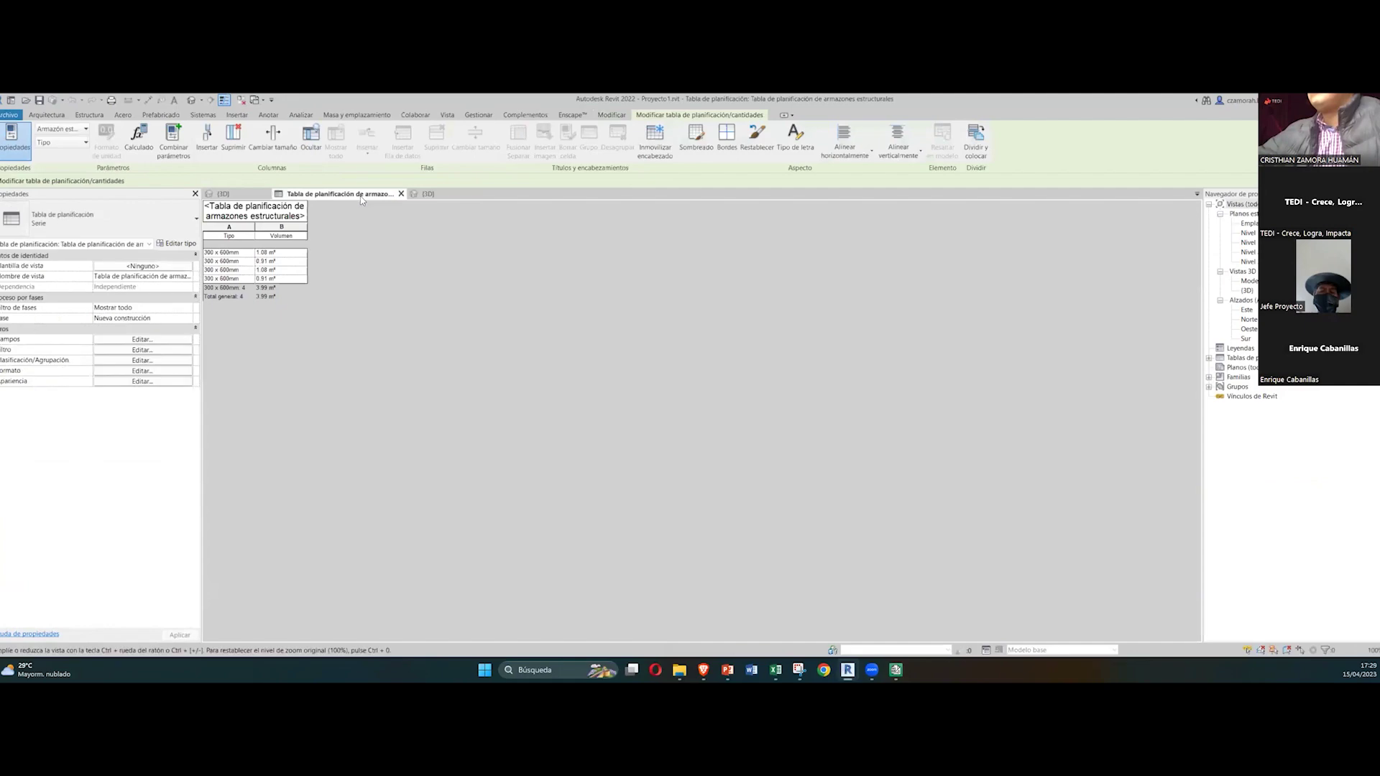
pyautogui.click(401, 194)
pyautogui.click(260, 201)
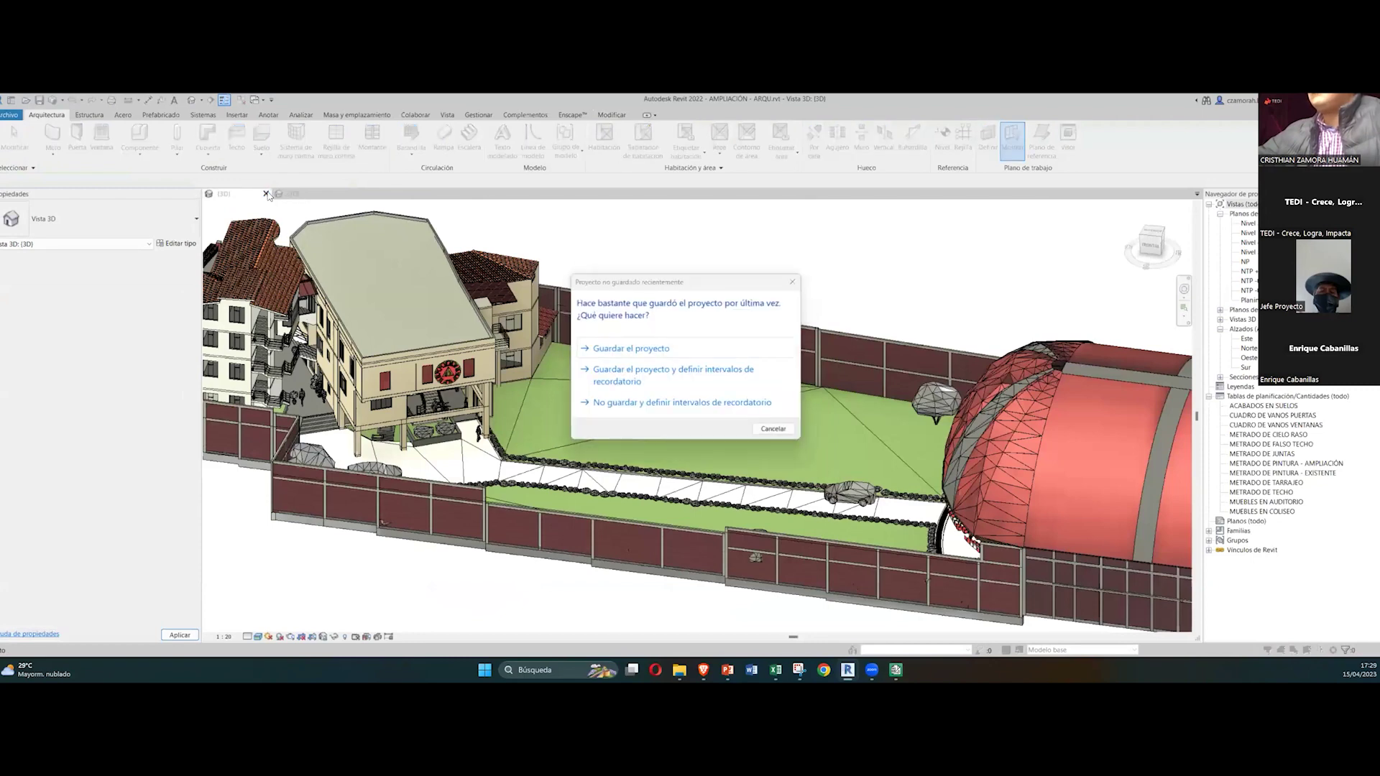
pyautogui.click(266, 193)
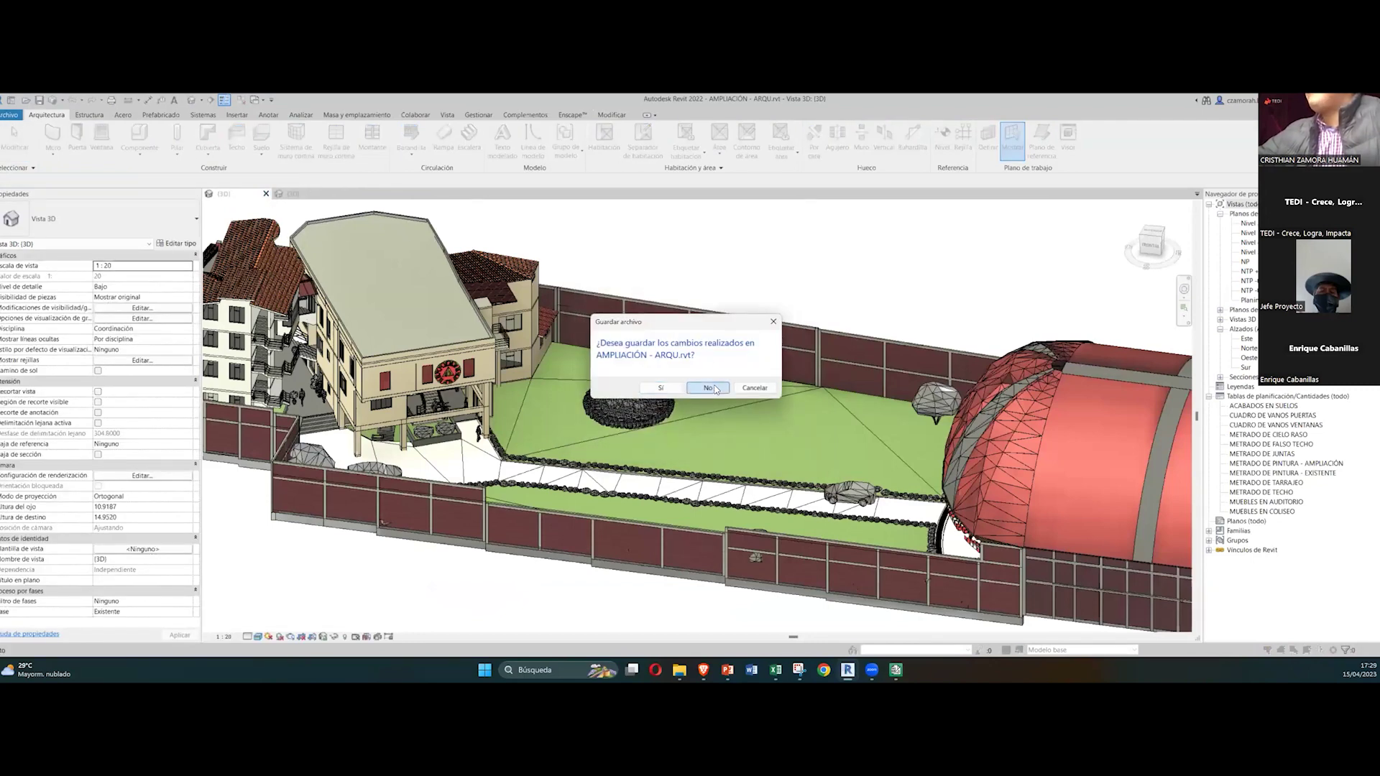
pyautogui.click(711, 388)
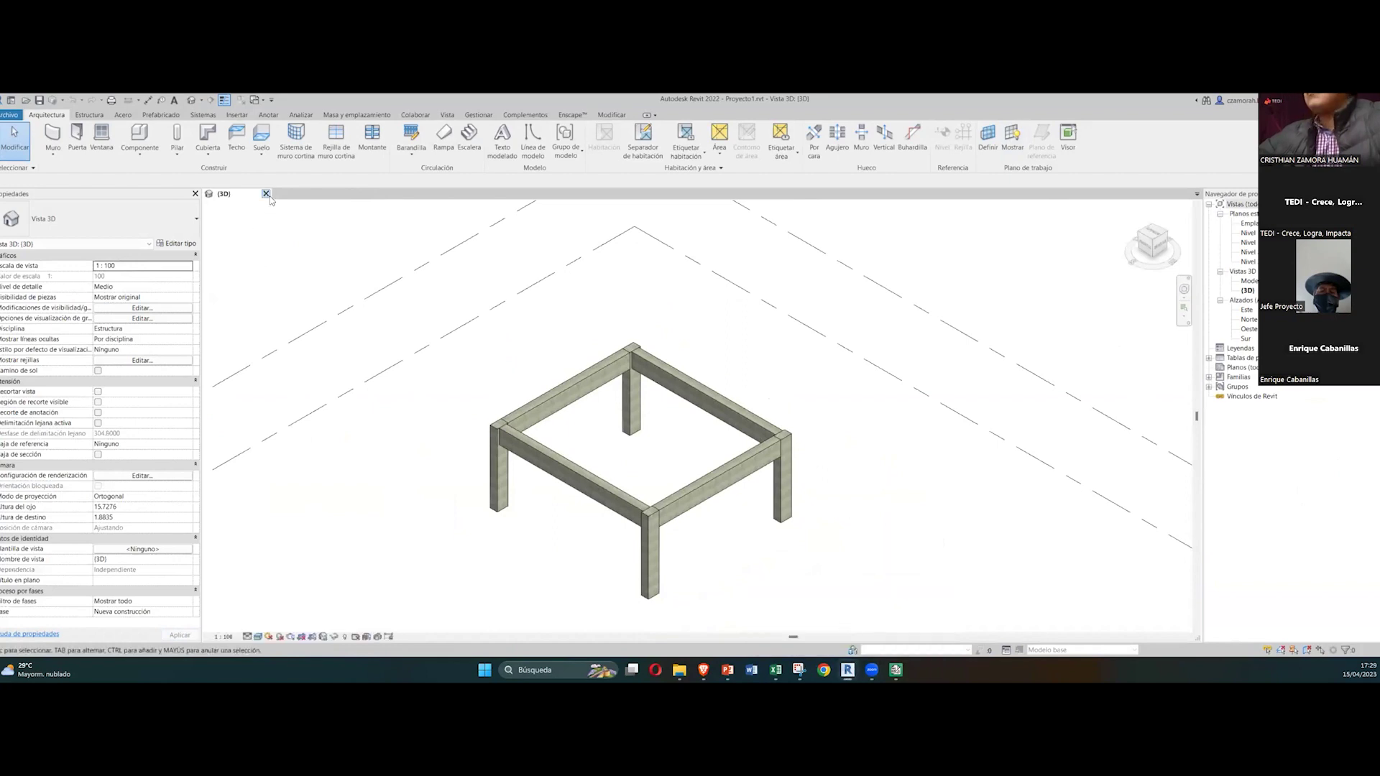
# Step: Arrange Revit with Proyecto1's 3D view side by side with the TEDI budget in Arquímedes
pyautogui.hotkey('ctrl', 'd')
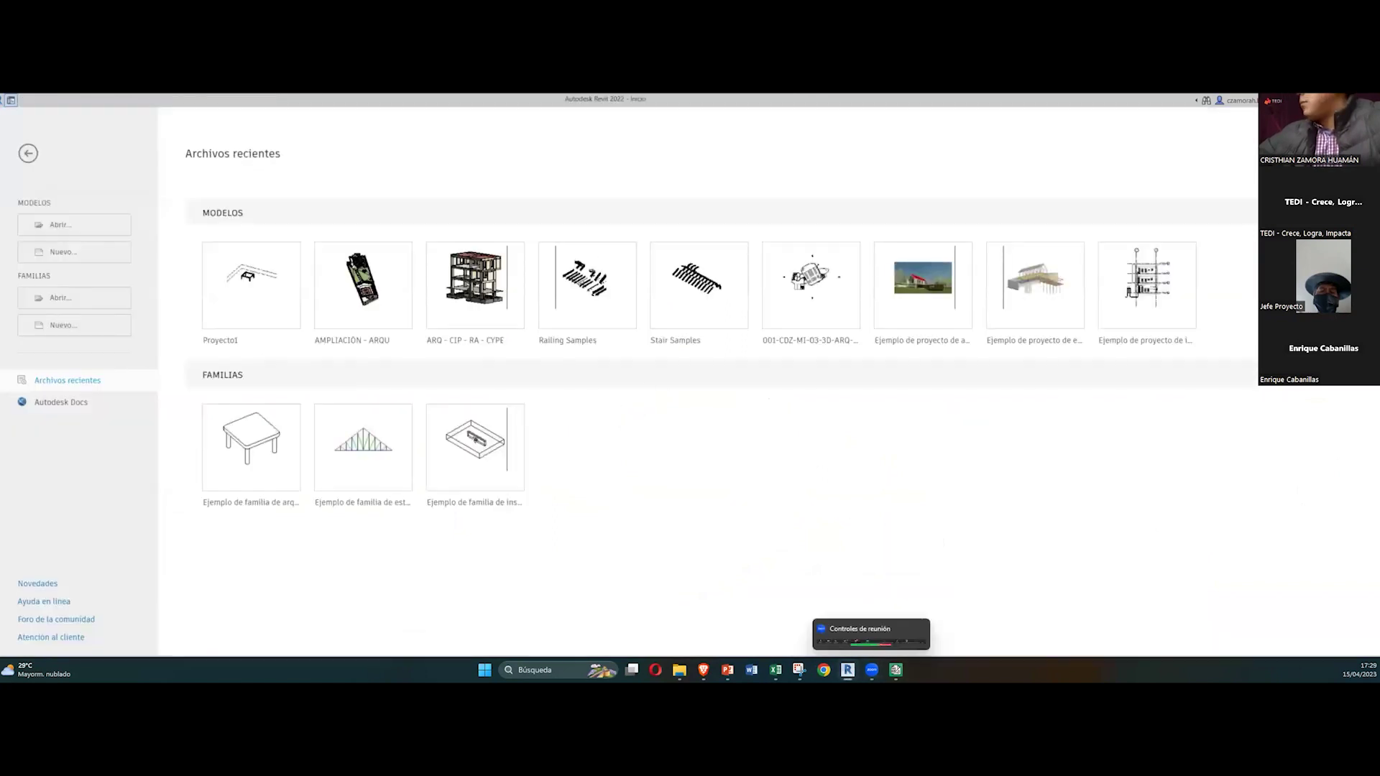
pyautogui.moveTo(848, 670)
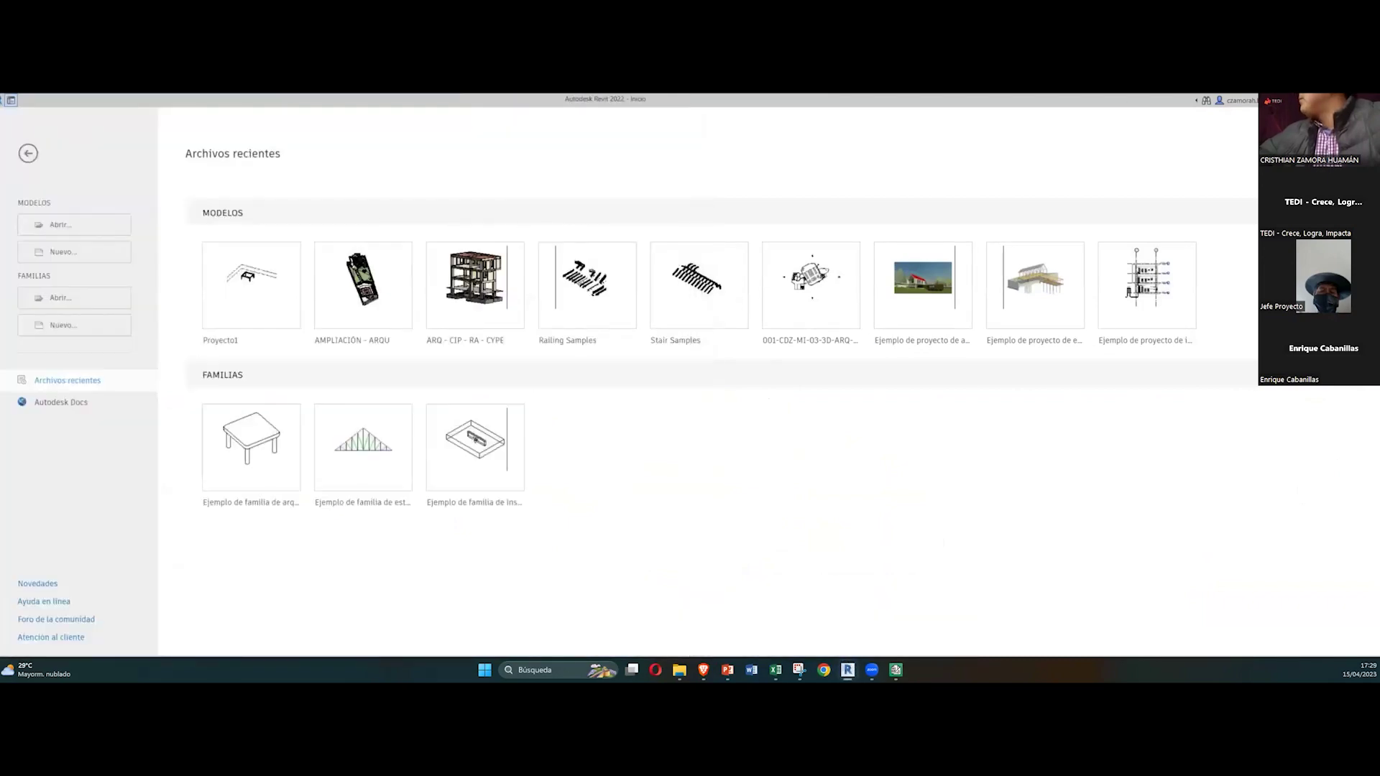
pyautogui.hotkey('alt', 'Tab')
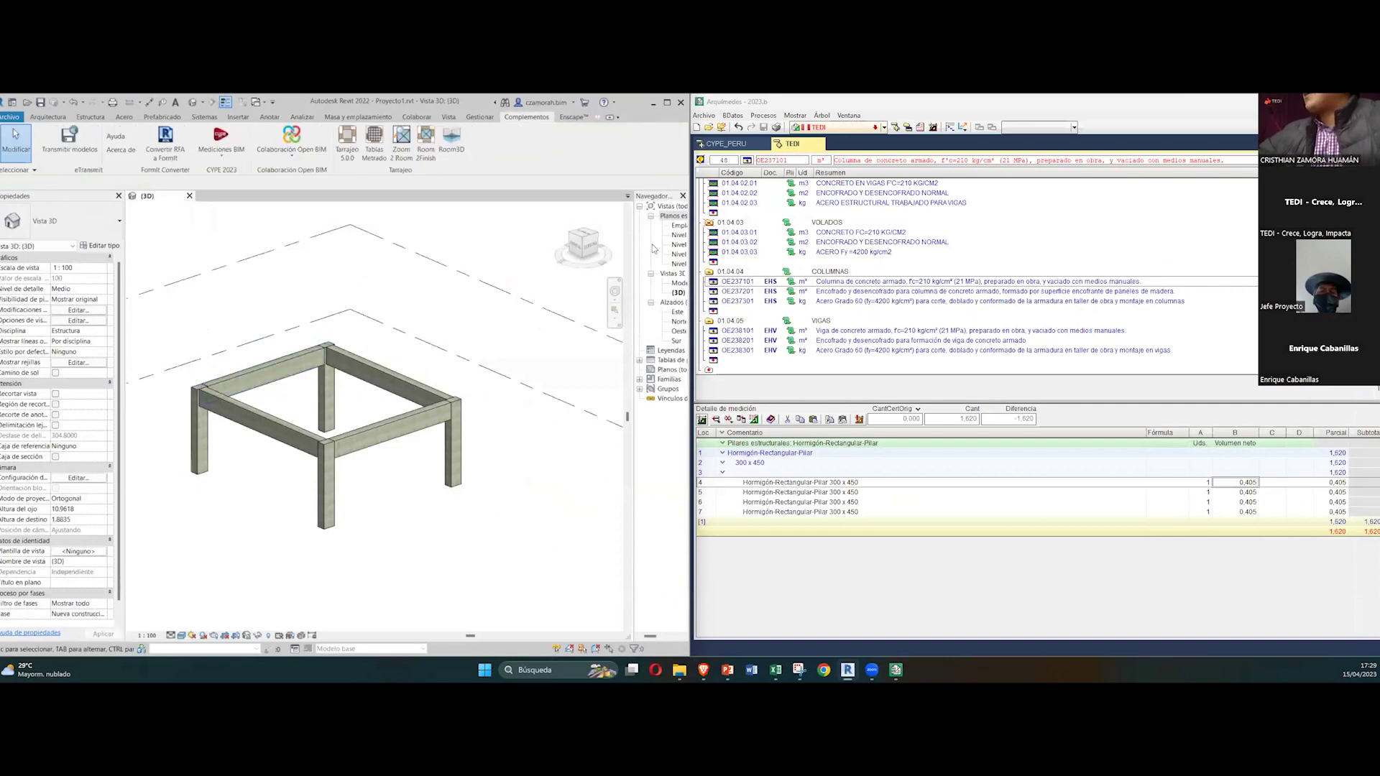
# Step: Widen the project browser, open the structural framing and structural column schedules, and return to the 3D view
pyautogui.moveTo(633, 241); pyautogui.dragTo(553, 248)
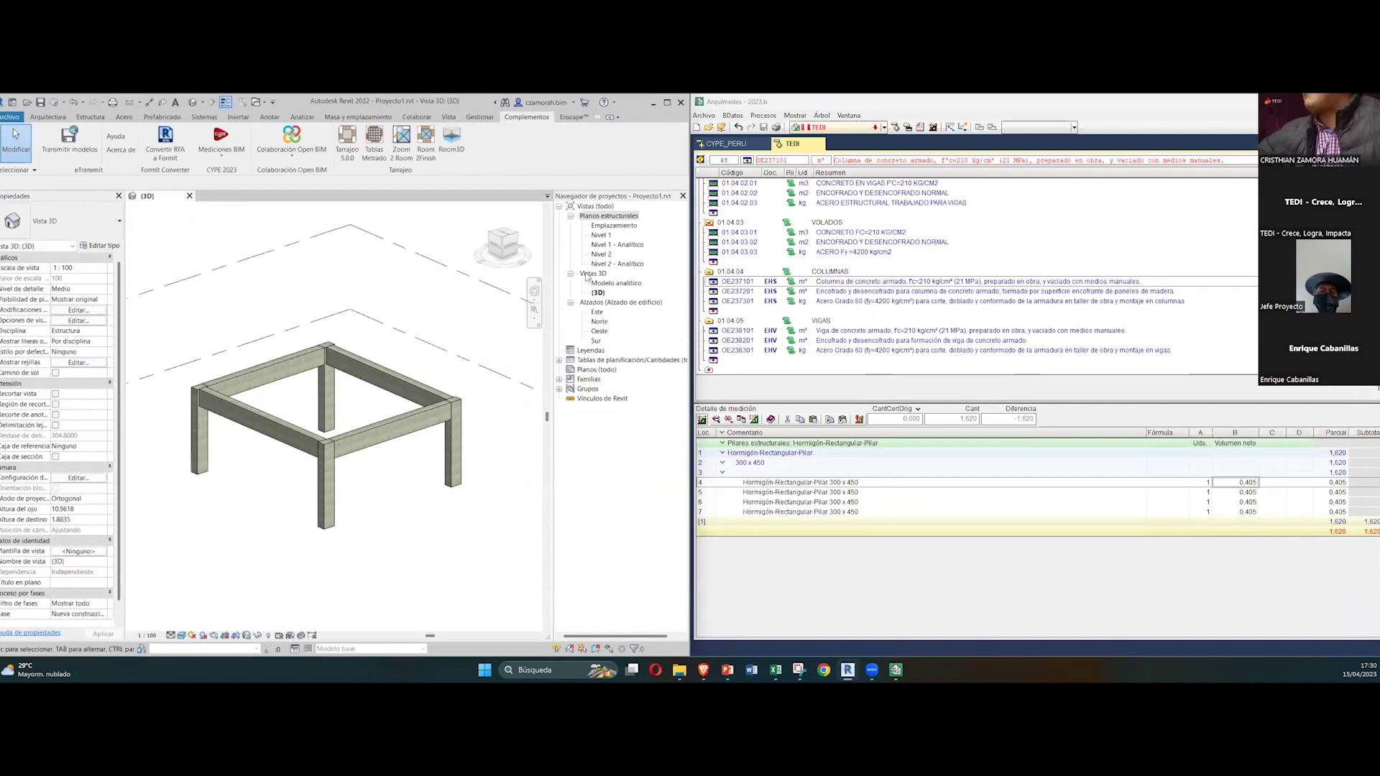
pyautogui.doubleClick(596, 359)
pyautogui.click(593, 370)
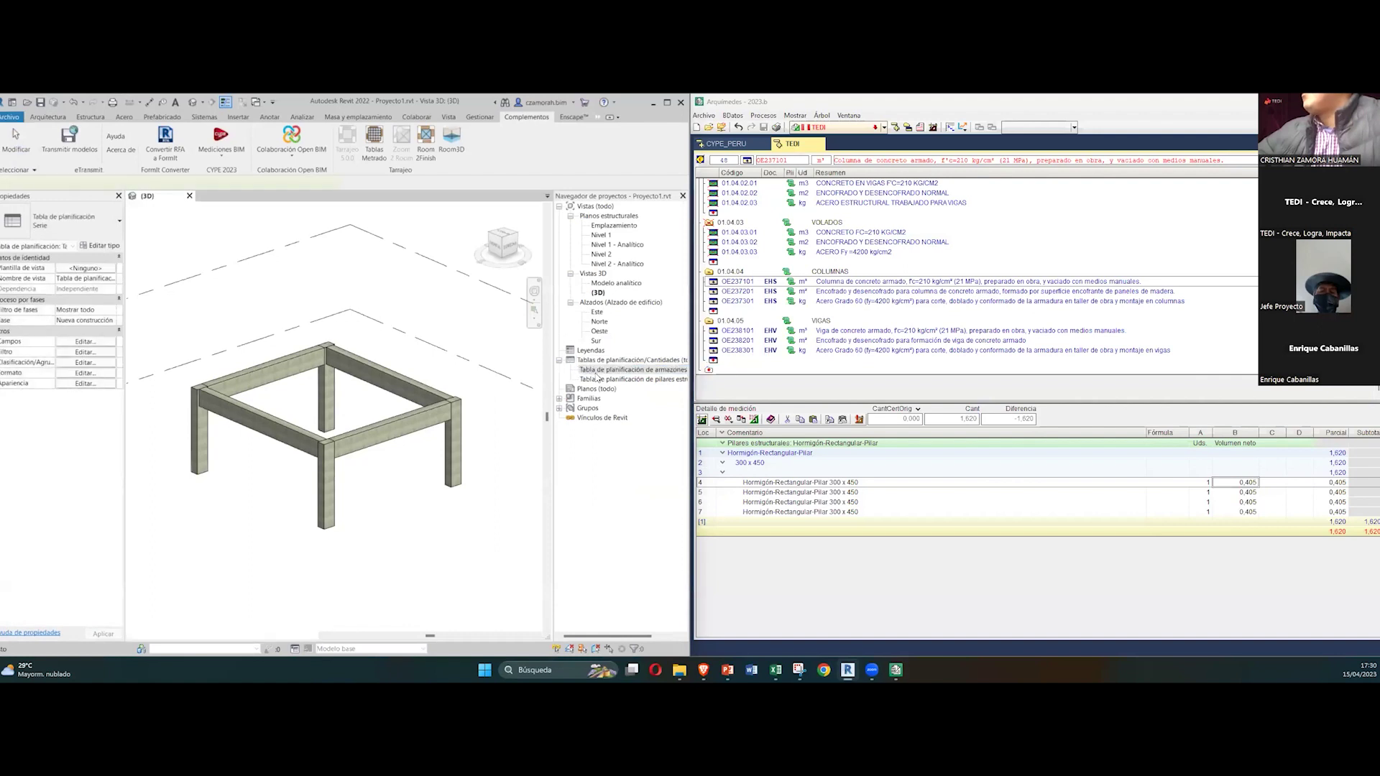
pyautogui.doubleClick(595, 370)
pyautogui.doubleClick(586, 380)
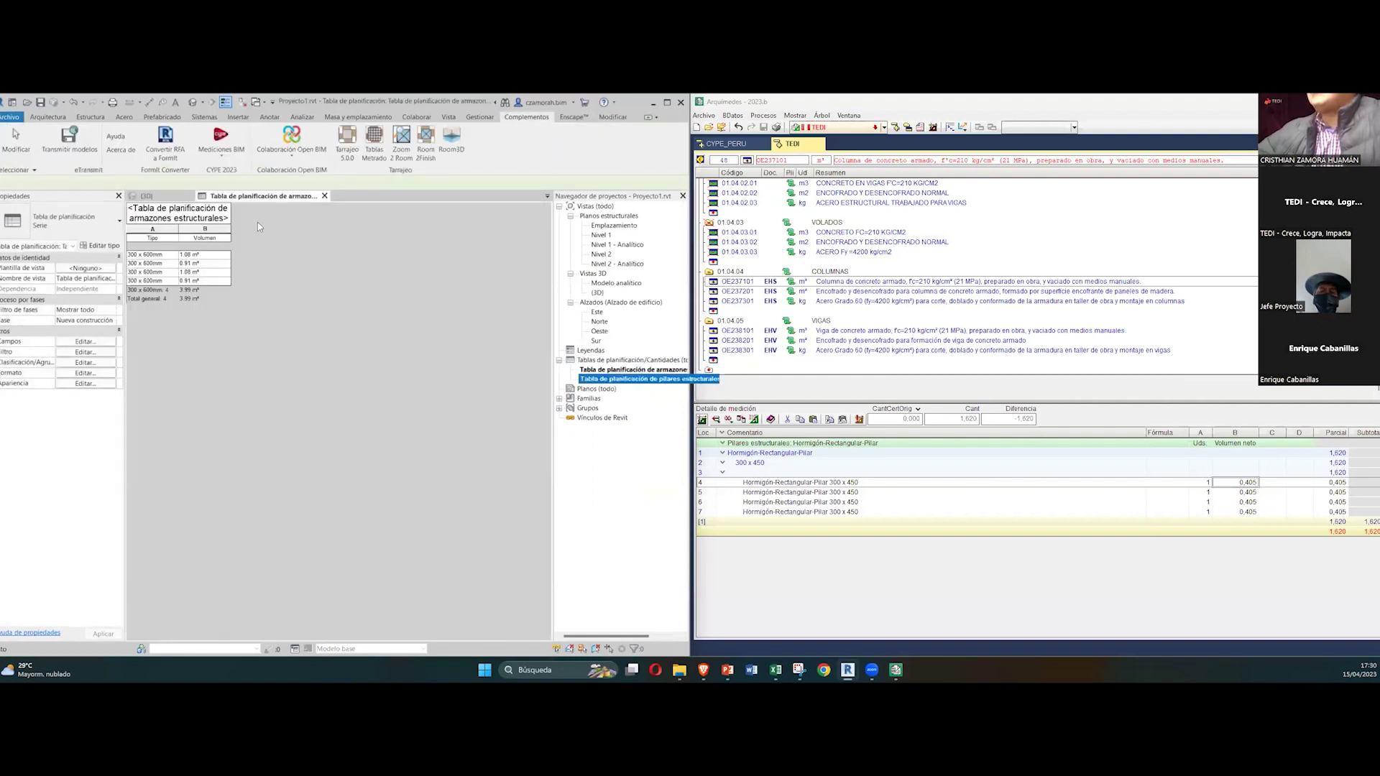
pyautogui.click(169, 199)
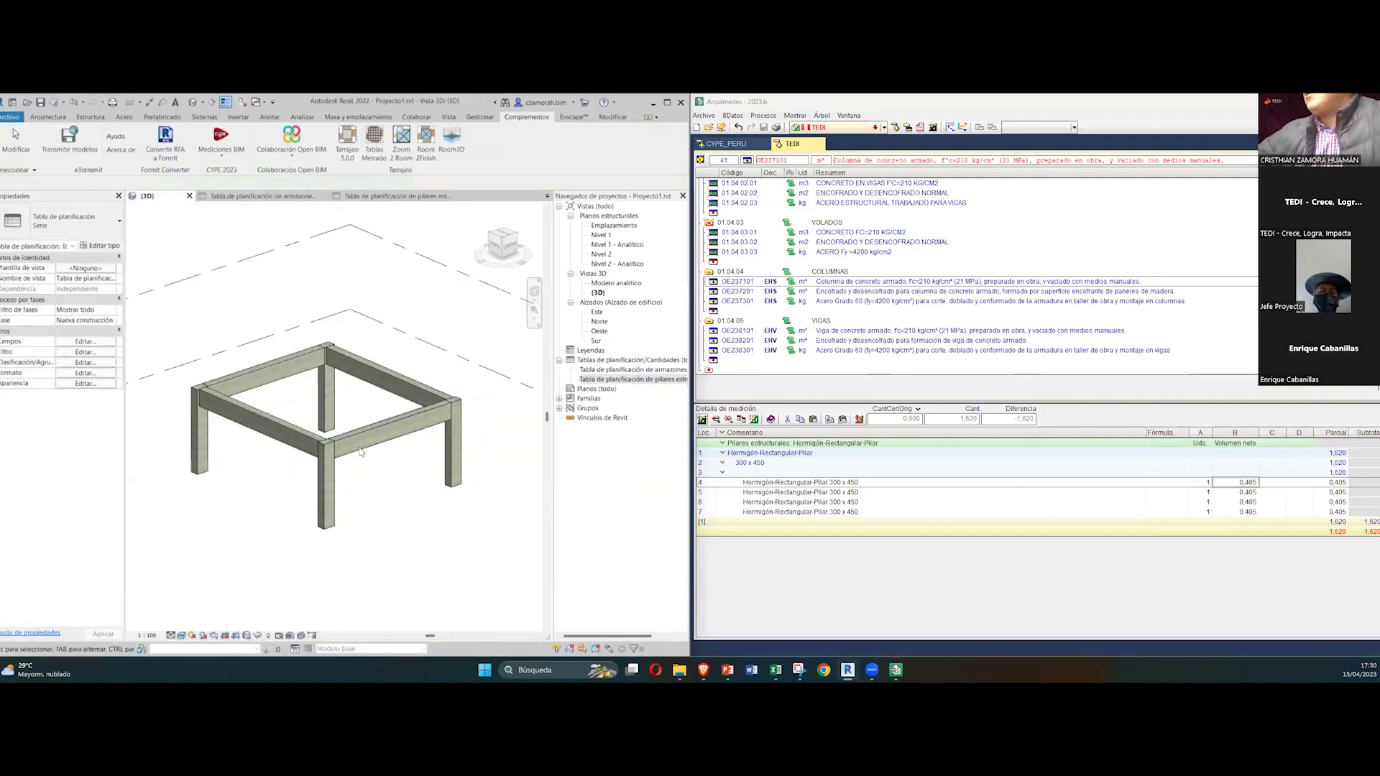
# Step: Switch to Arquímedes and try to show the second 300 x 450 pillar's measurement line in Revit
pyautogui.rightClick(1232, 496)
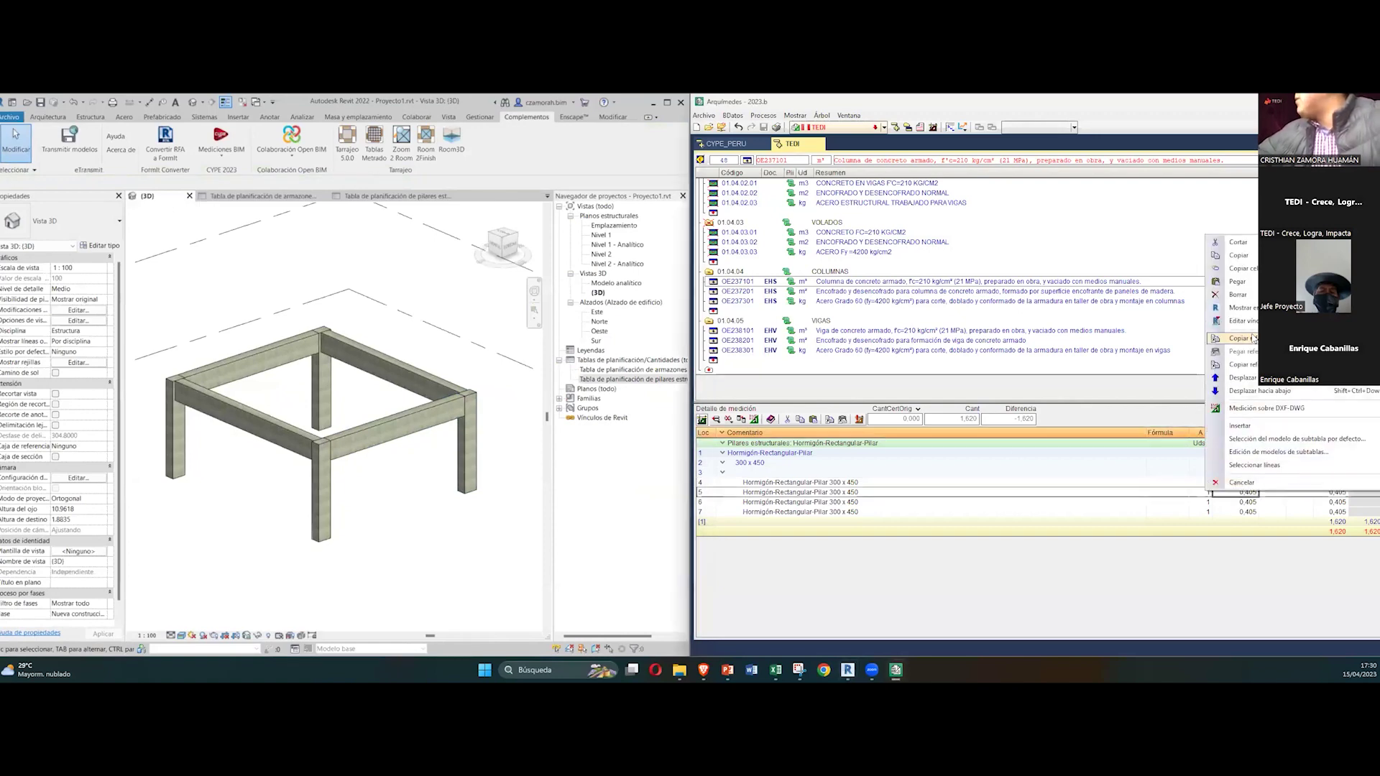
pyautogui.click(1246, 310)
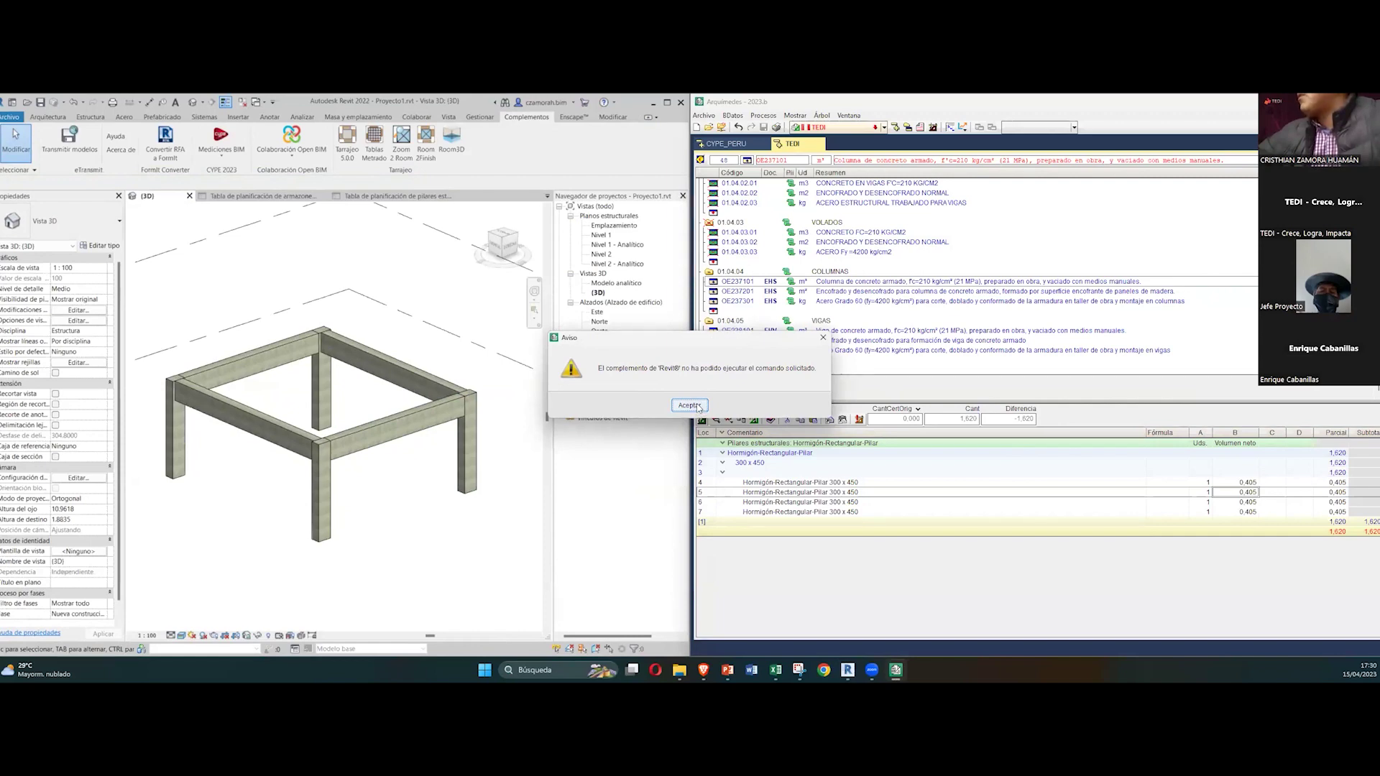
pyautogui.click(695, 406)
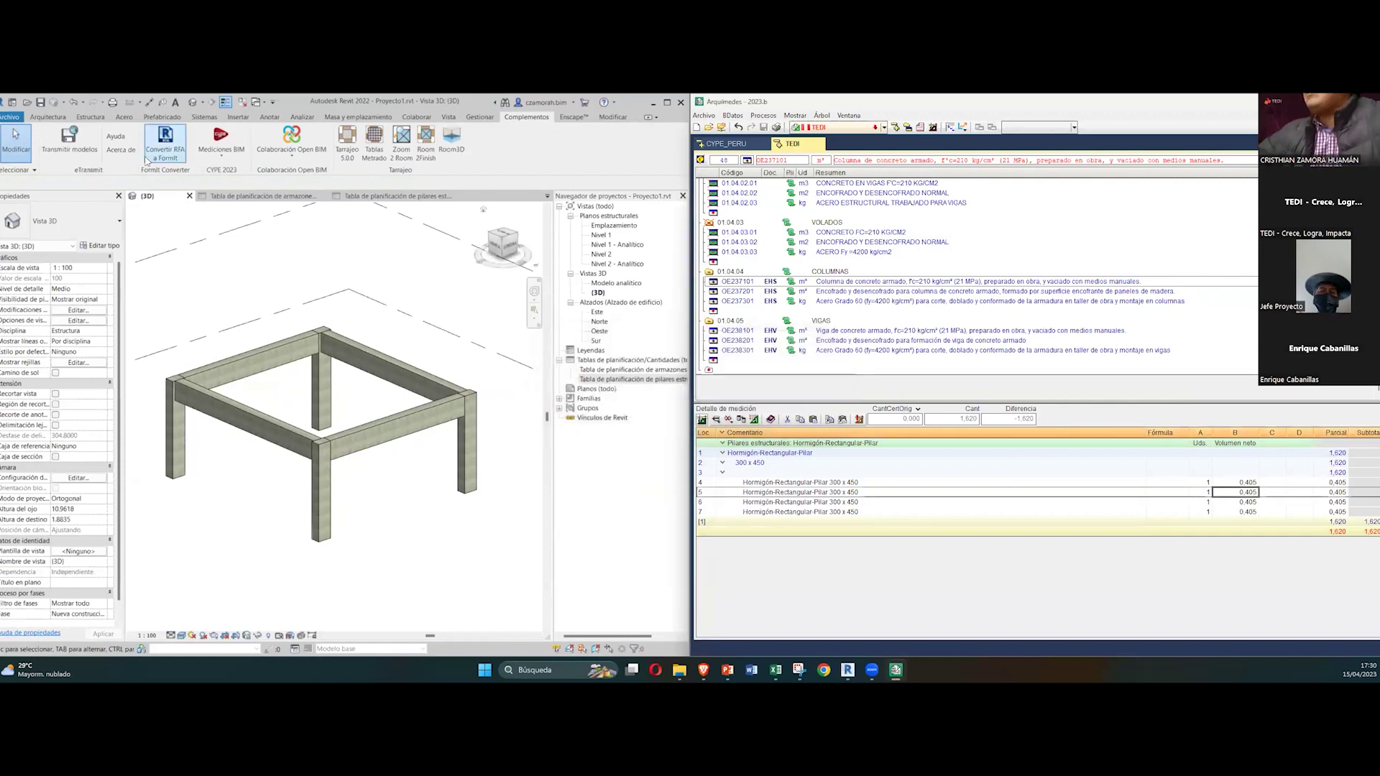
# Step: Switch to Revit and close both schedules and the 3D view of Proyecto1
pyautogui.click(457, 196)
pyautogui.click(323, 196)
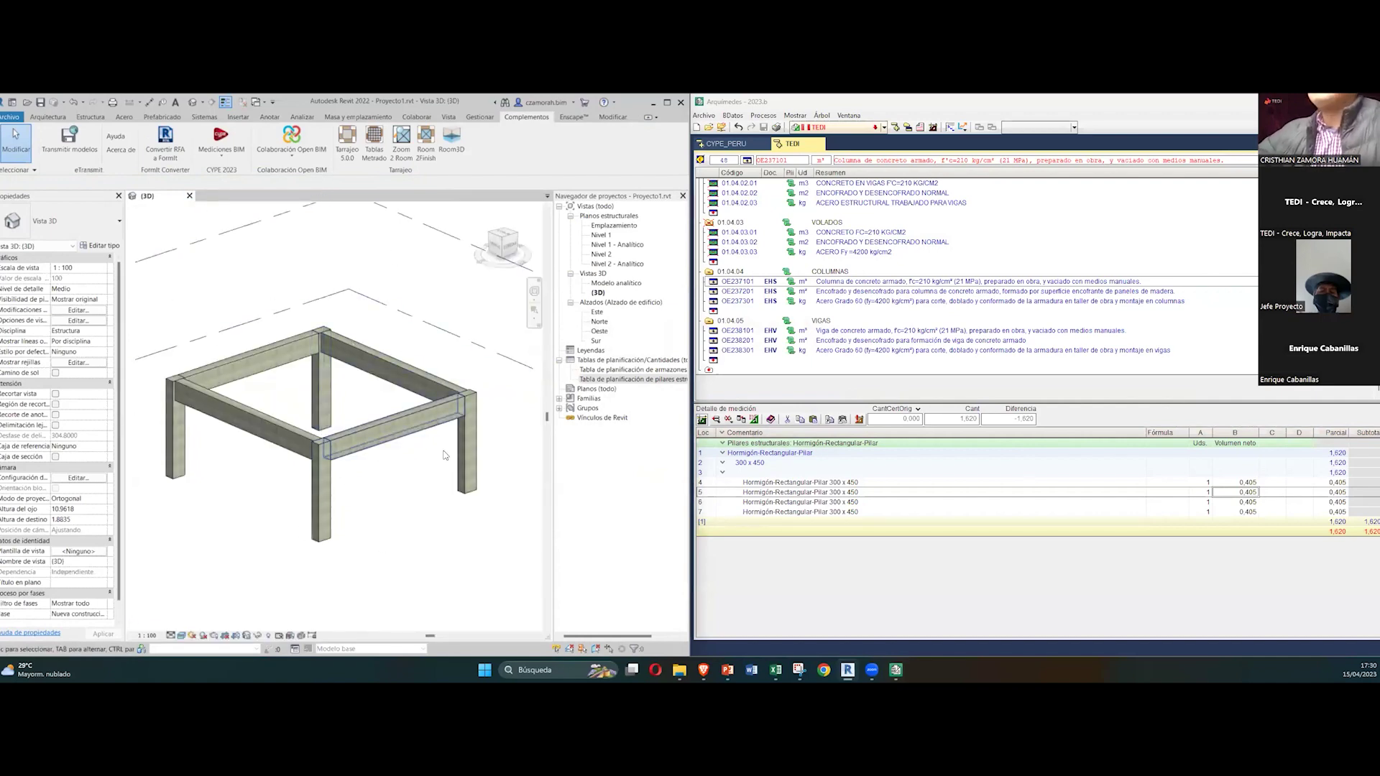
pyautogui.click(190, 195)
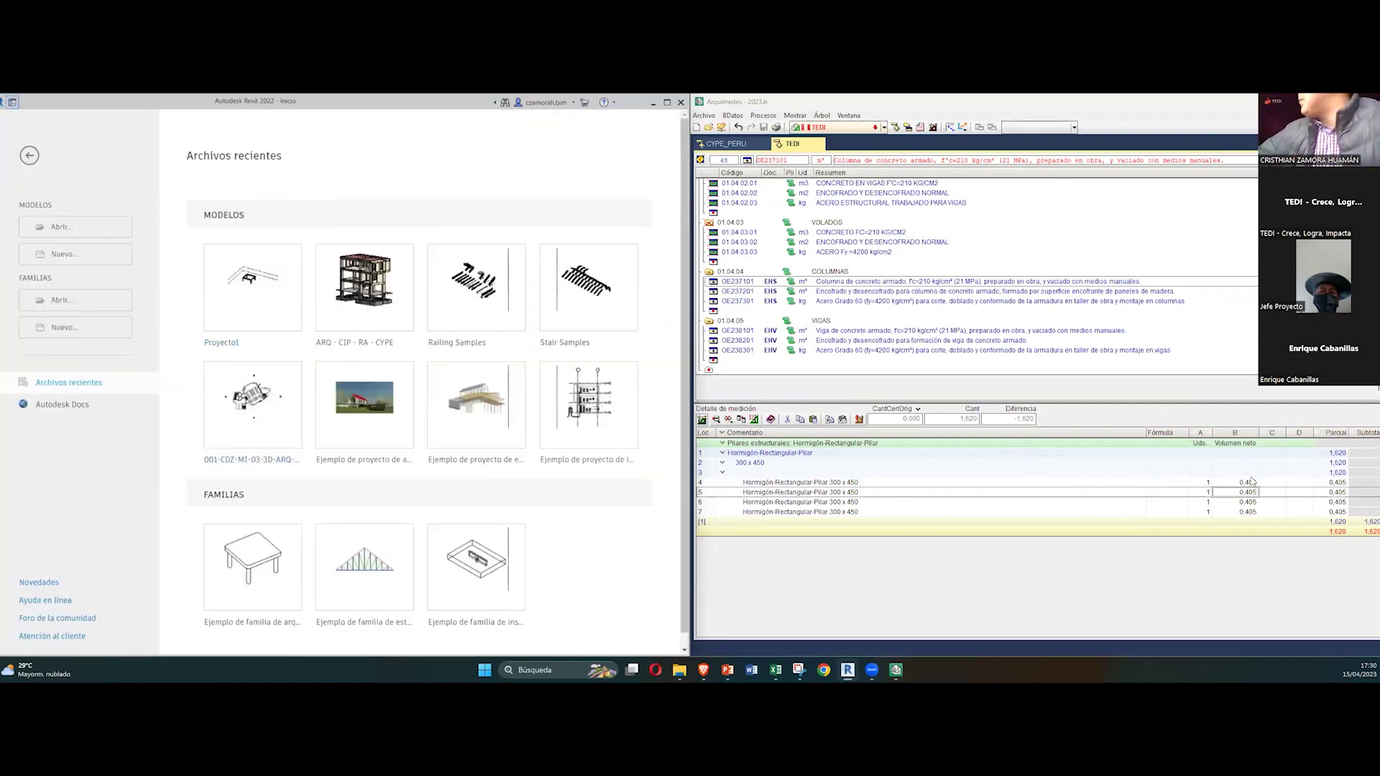
# Step: Switch to Arquímedes and retry showing the second 300 x 450 pillar line in Revit with no project open
pyautogui.click(1242, 499)
pyautogui.rightClick(1241, 499)
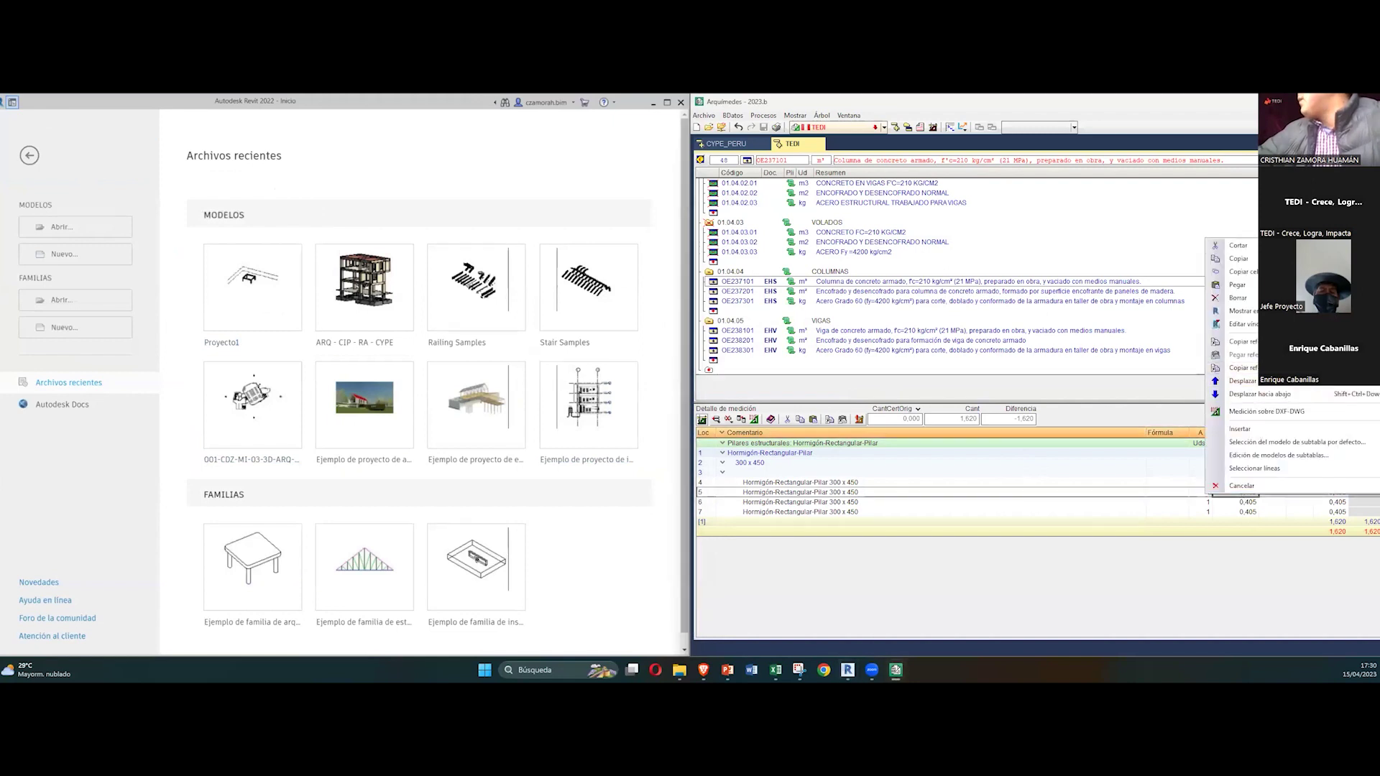
pyautogui.click(1233, 310)
pyautogui.press('Return')
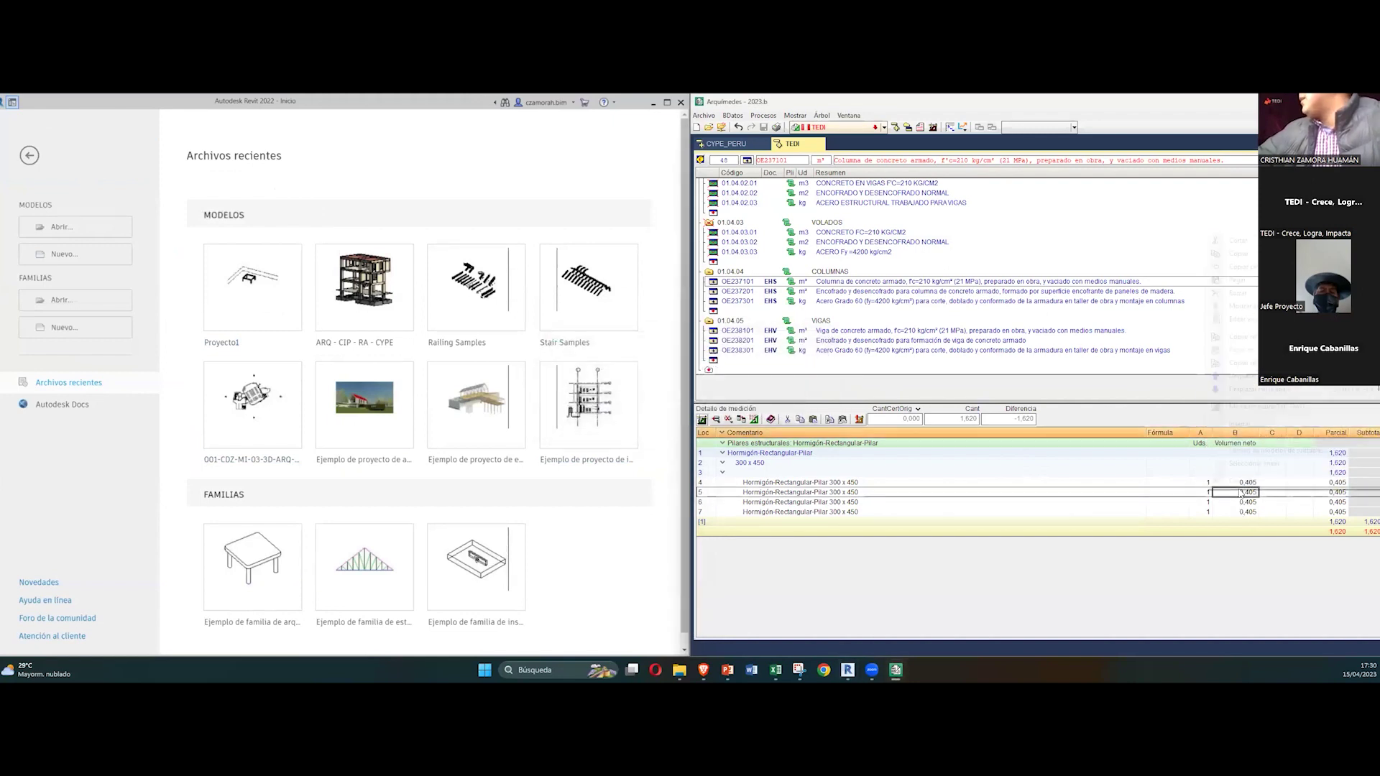
pyautogui.rightClick(1242, 496)
pyautogui.click(1234, 320)
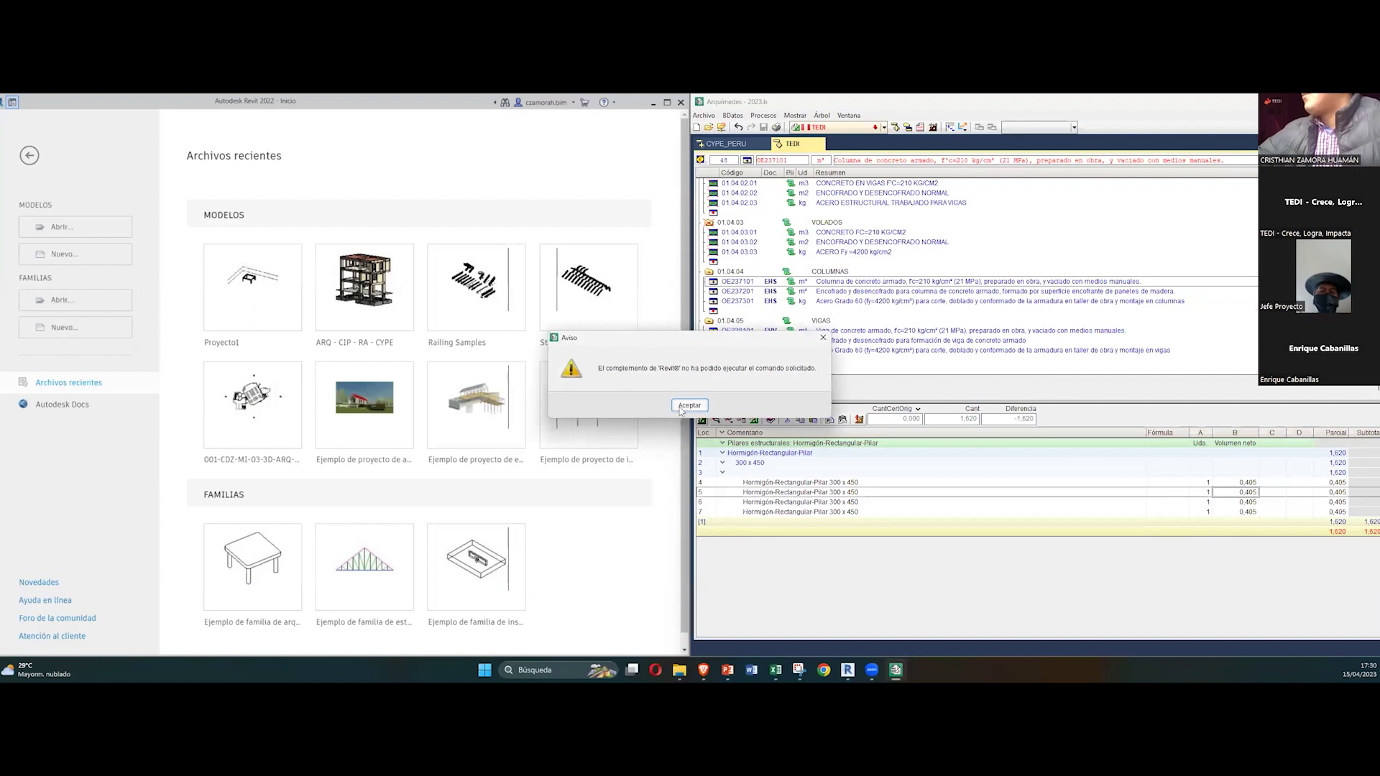
pyautogui.click(679, 411)
# Step: Check the Mediciones BIM add-in's installation status for Revit 2021, 2022 and 2023, and close the status window
pyautogui.click(703, 115)
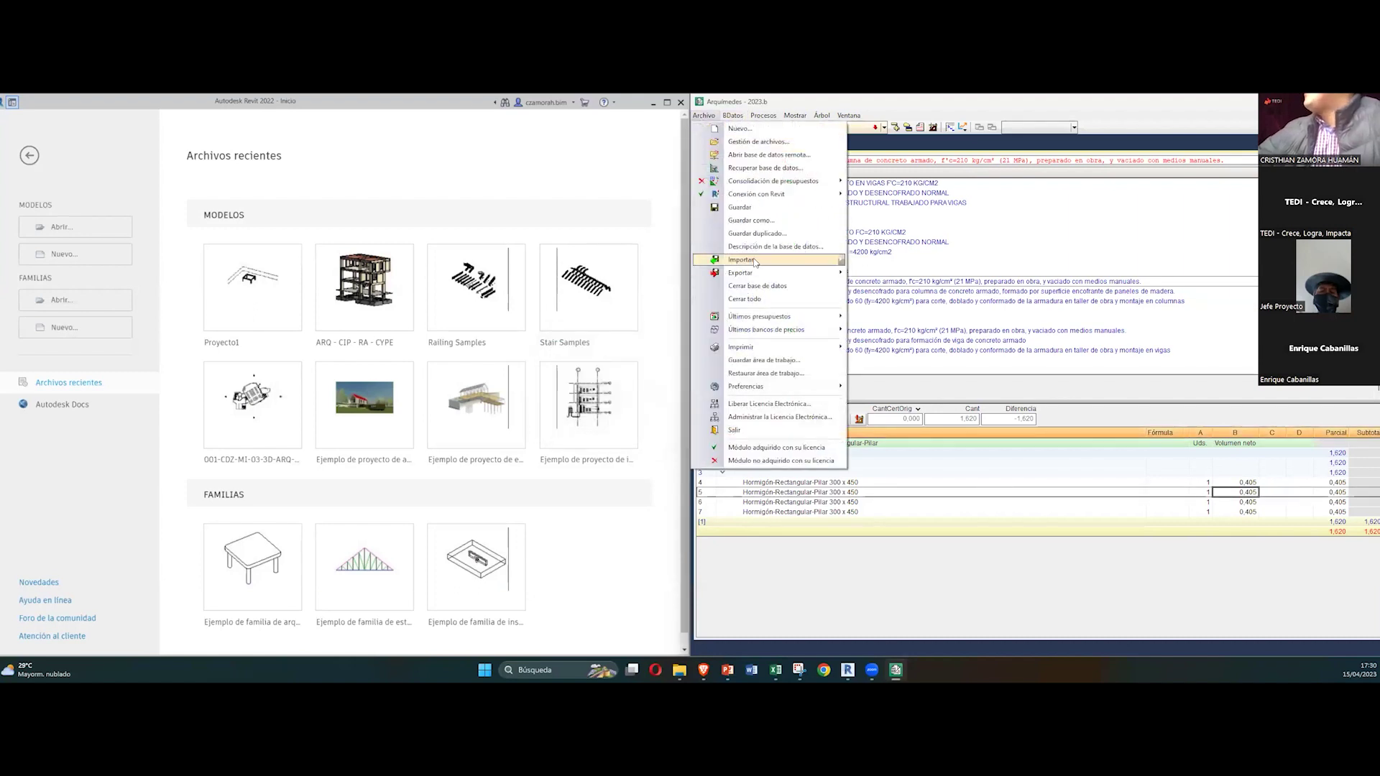
pyautogui.moveTo(762, 263)
pyautogui.moveTo(762, 194)
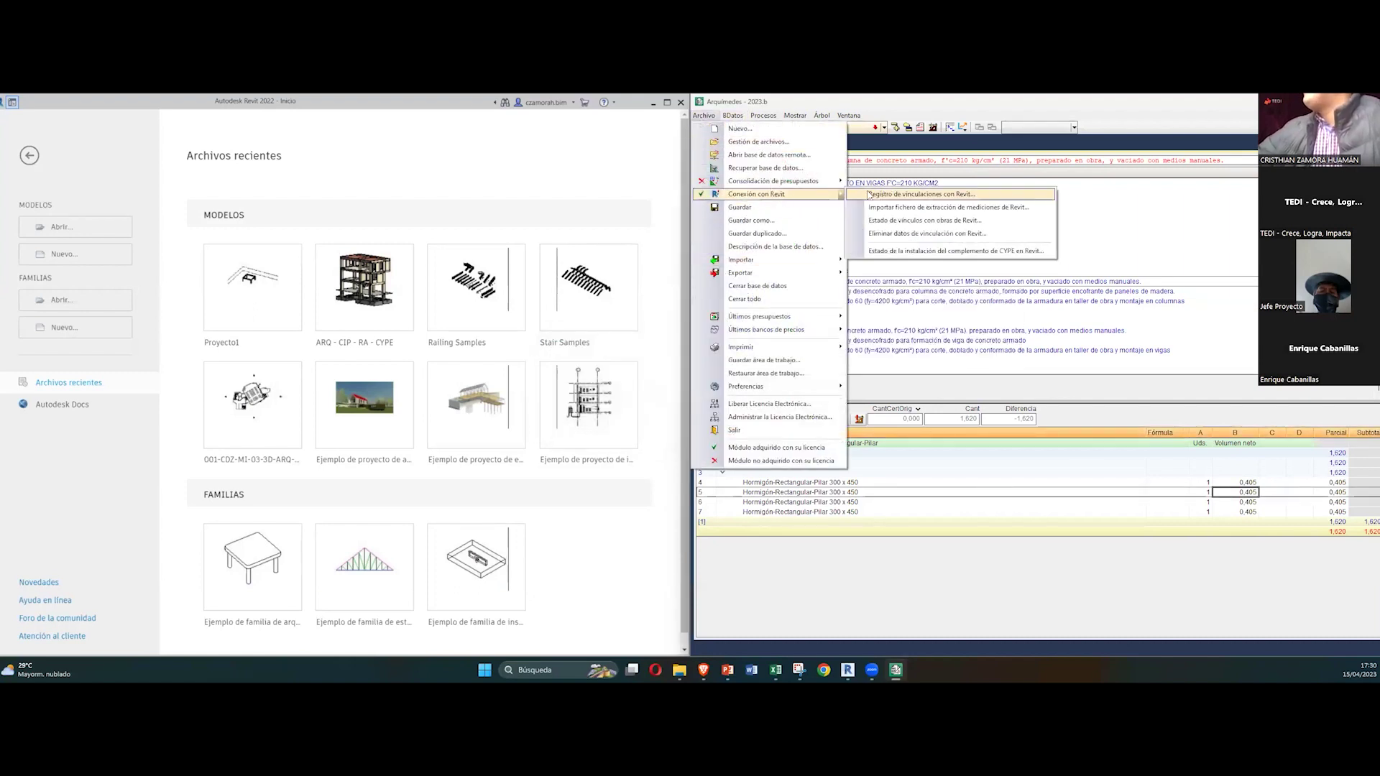
pyautogui.click(945, 251)
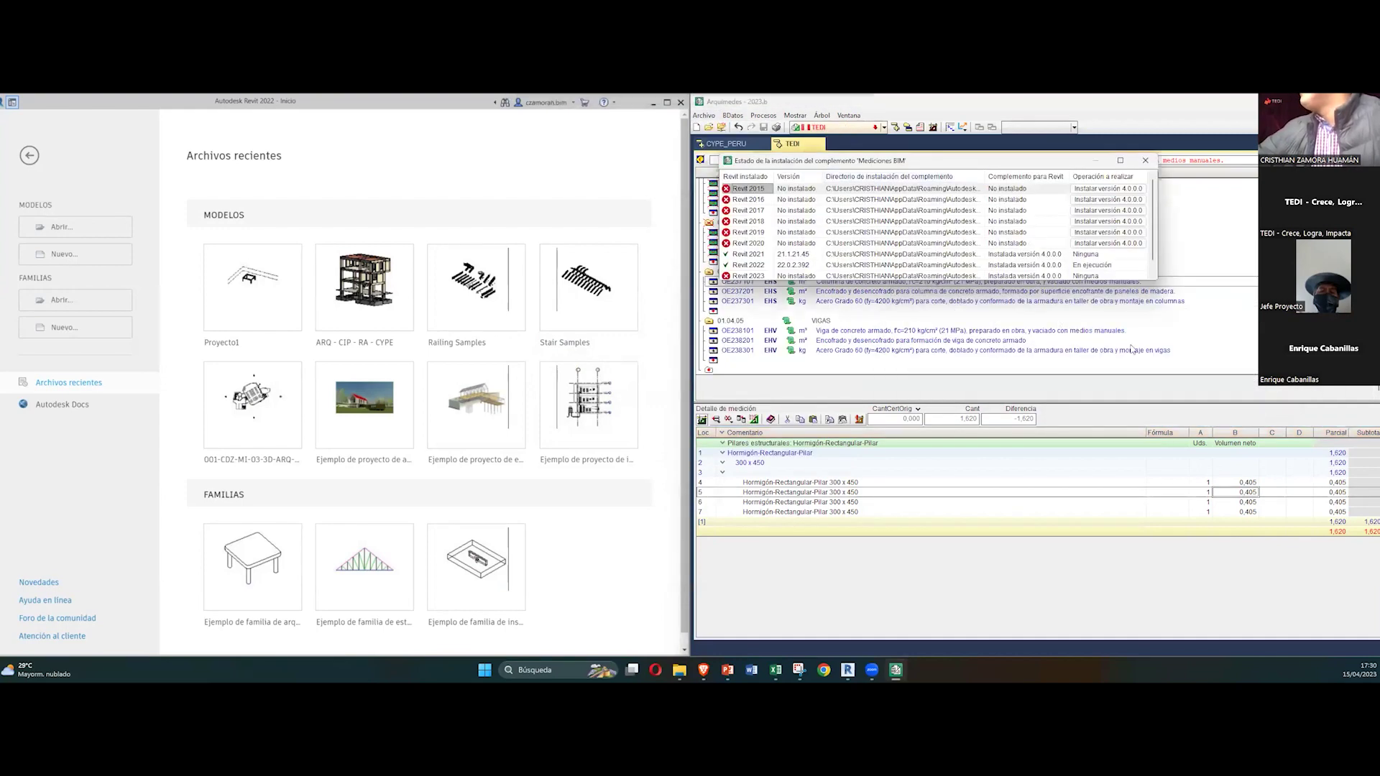
pyautogui.click(1128, 278)
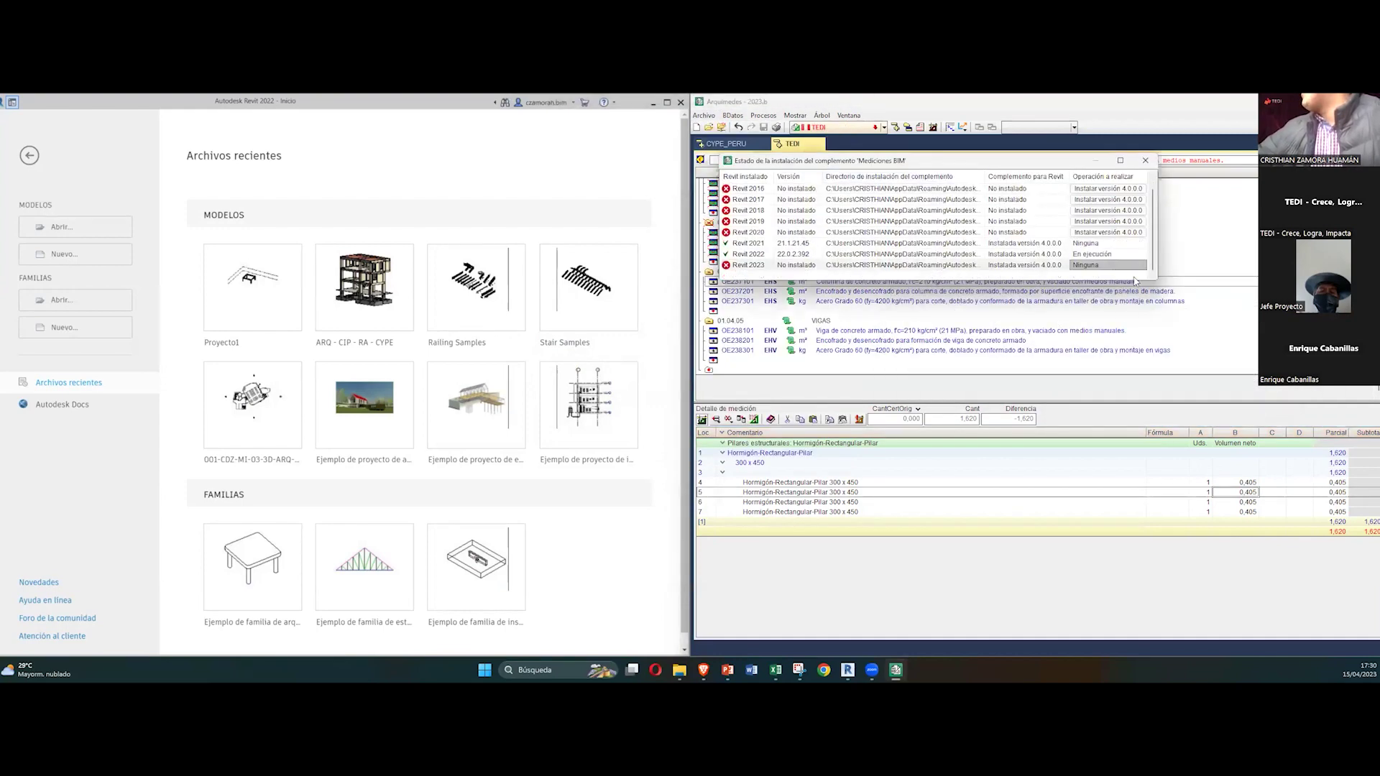
pyautogui.click(1120, 160)
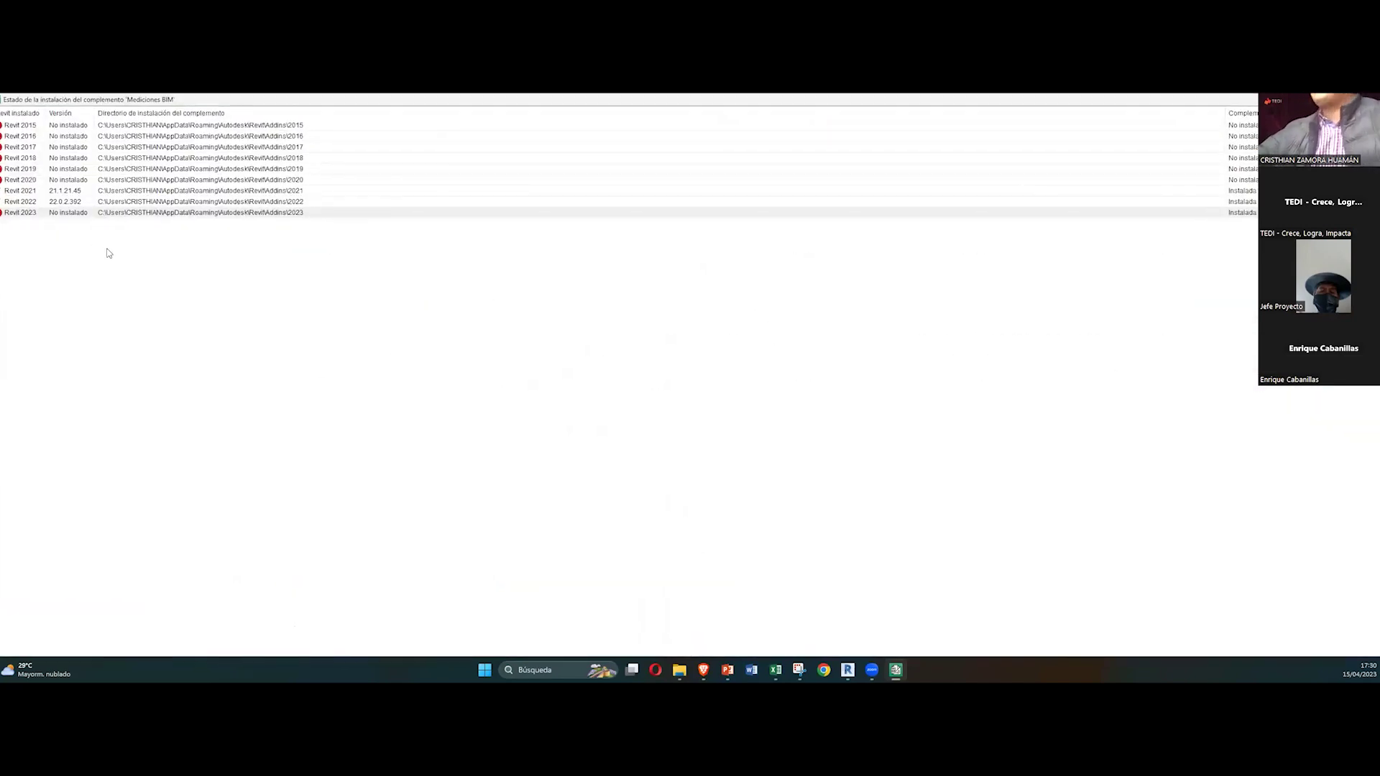
pyautogui.click(200, 201)
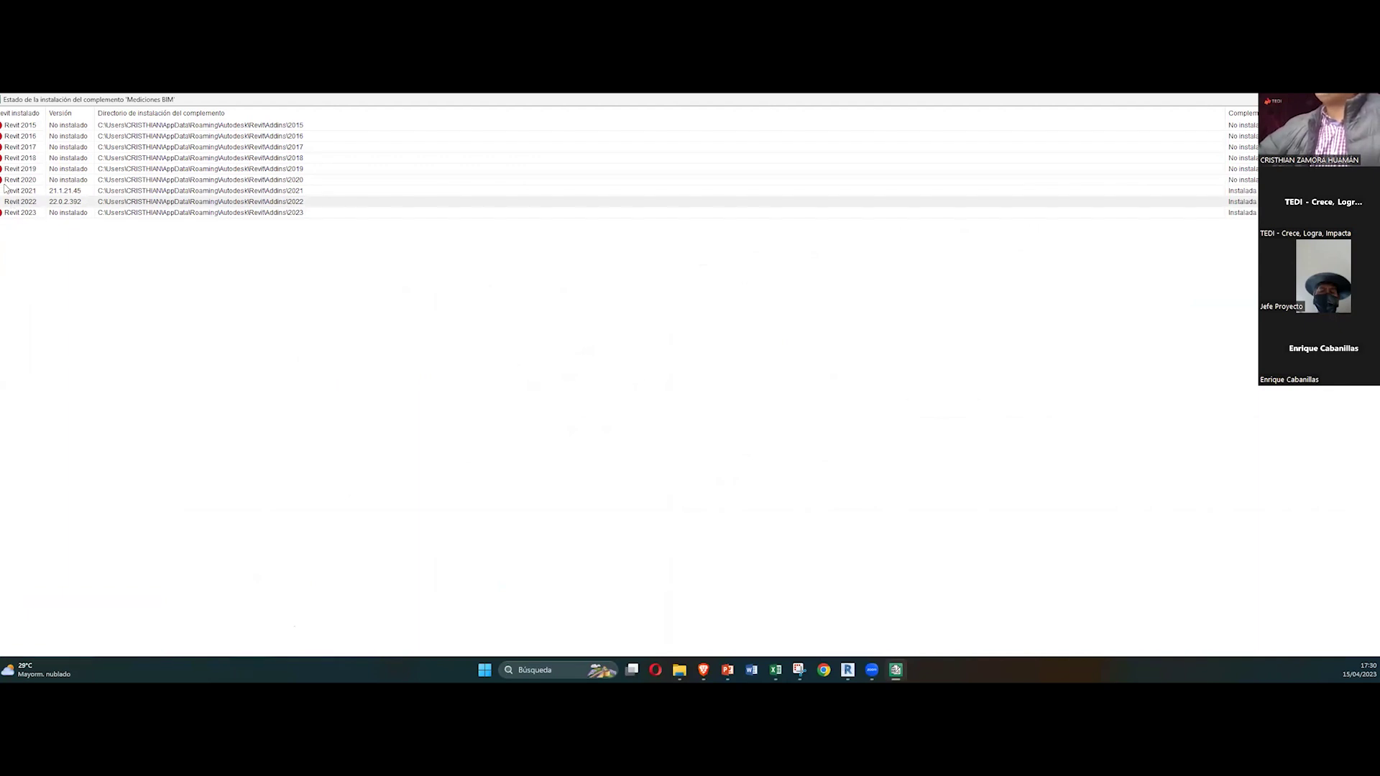
pyautogui.click(23, 200)
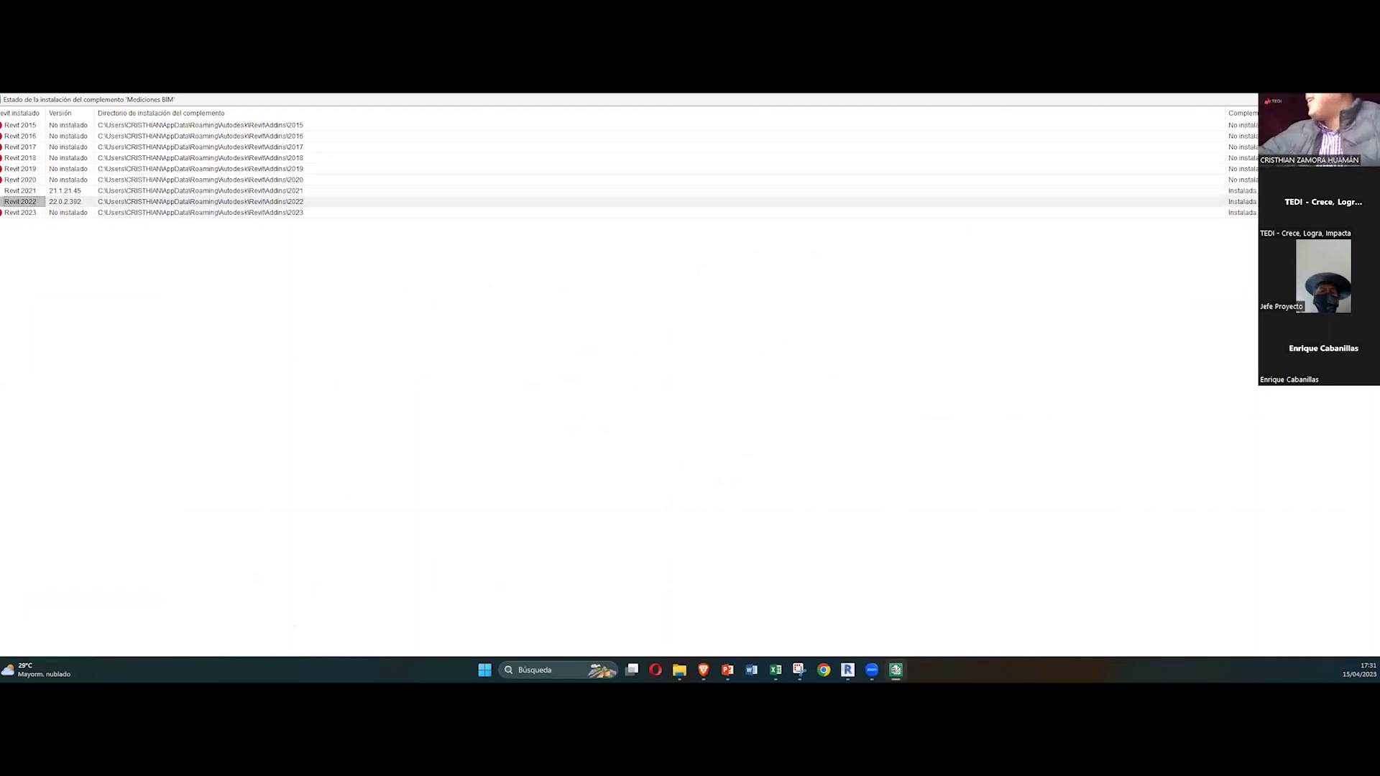
pyautogui.click(20, 191)
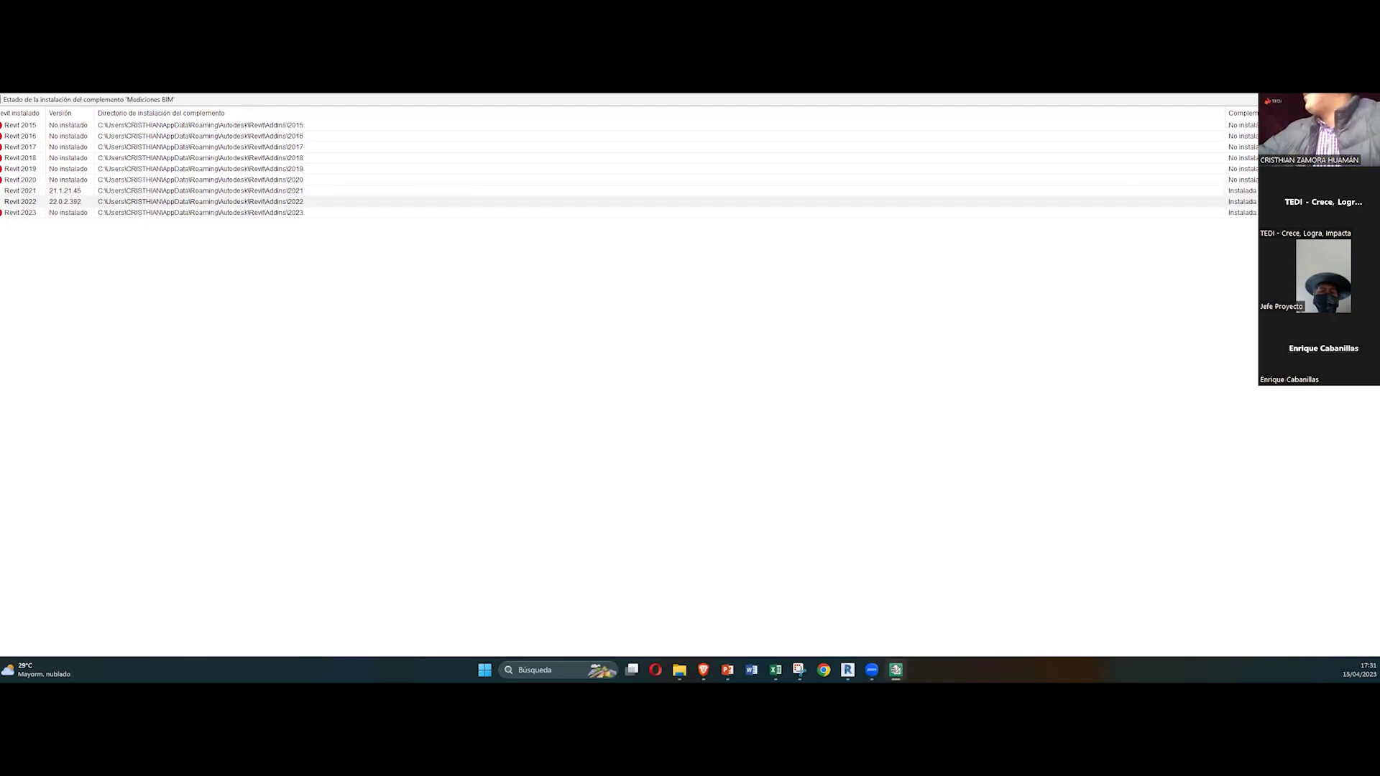
pyautogui.press('Escape')
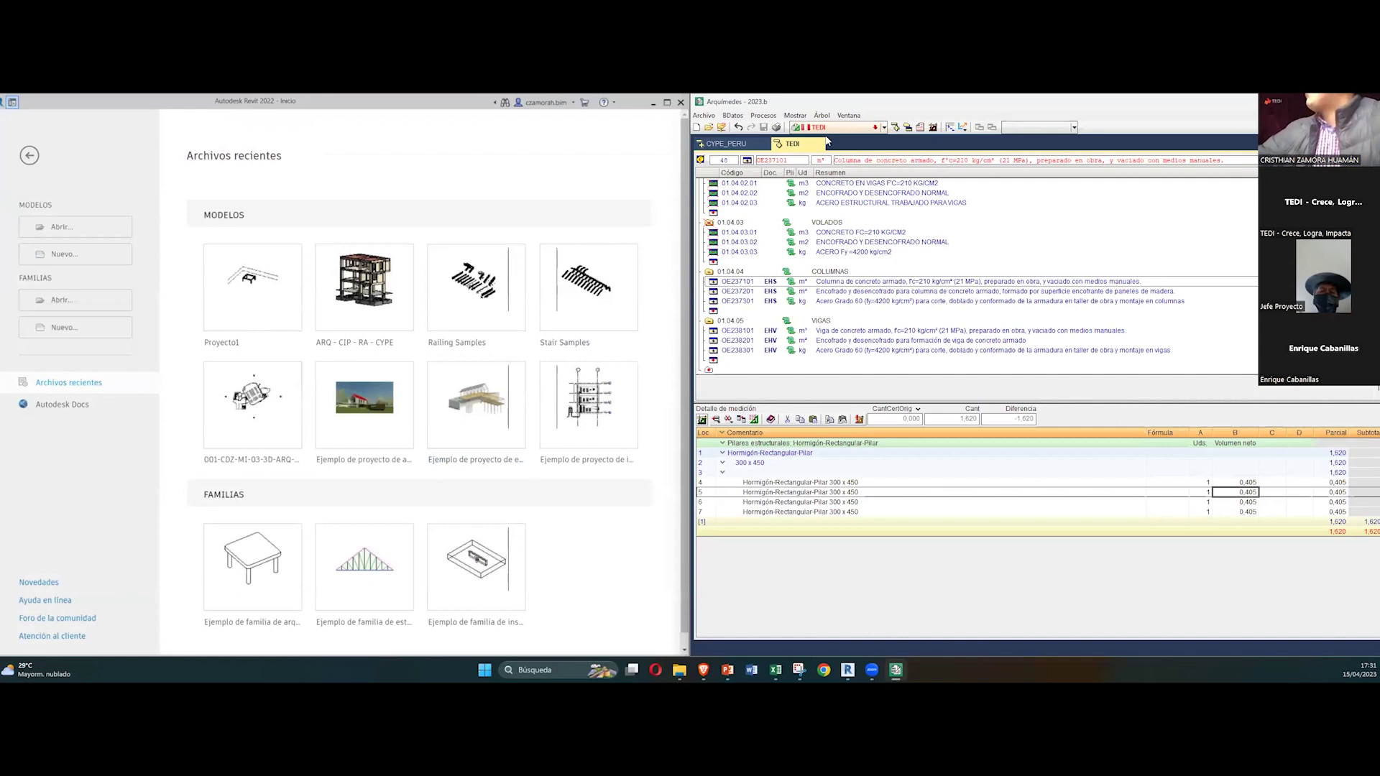
# Step: Close the CYPE_PERU and TEDI databases and reopen the TEDI budget
pyautogui.click(819, 144)
pyautogui.click(765, 147)
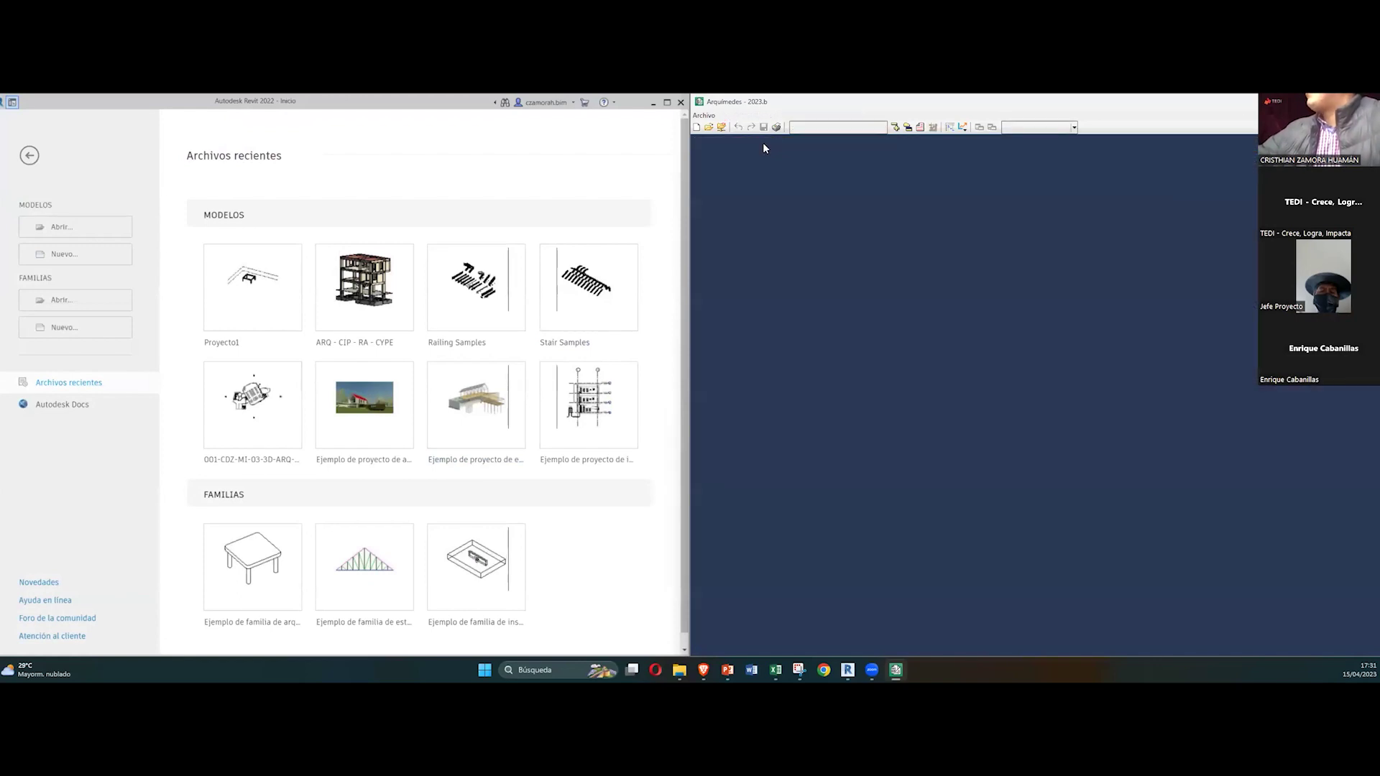
pyautogui.doubleClick(935, 203)
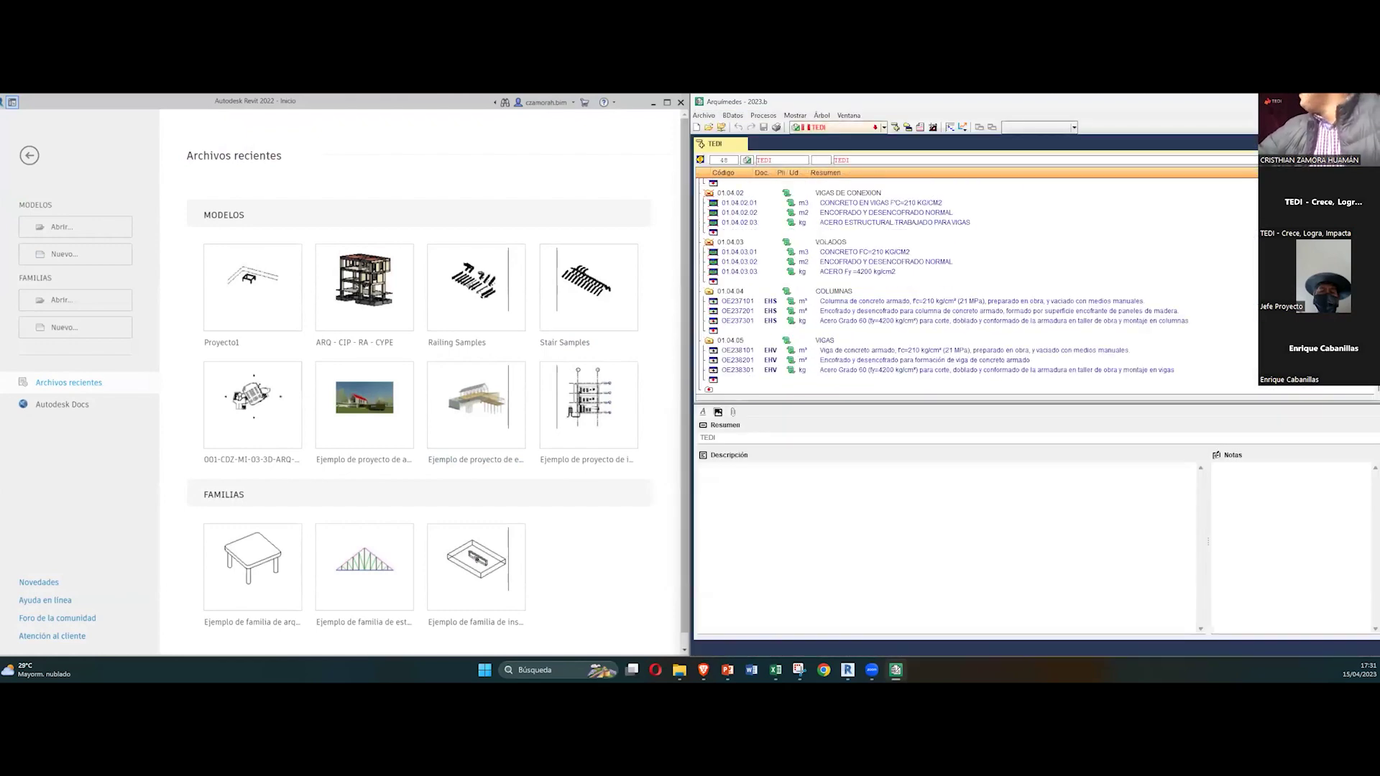
# Step: Try to show the first 300 x 600mm beam measurement line of item OE238101 in Revit
pyautogui.click(1057, 351)
pyautogui.rightClick(802, 487)
pyautogui.click(869, 328)
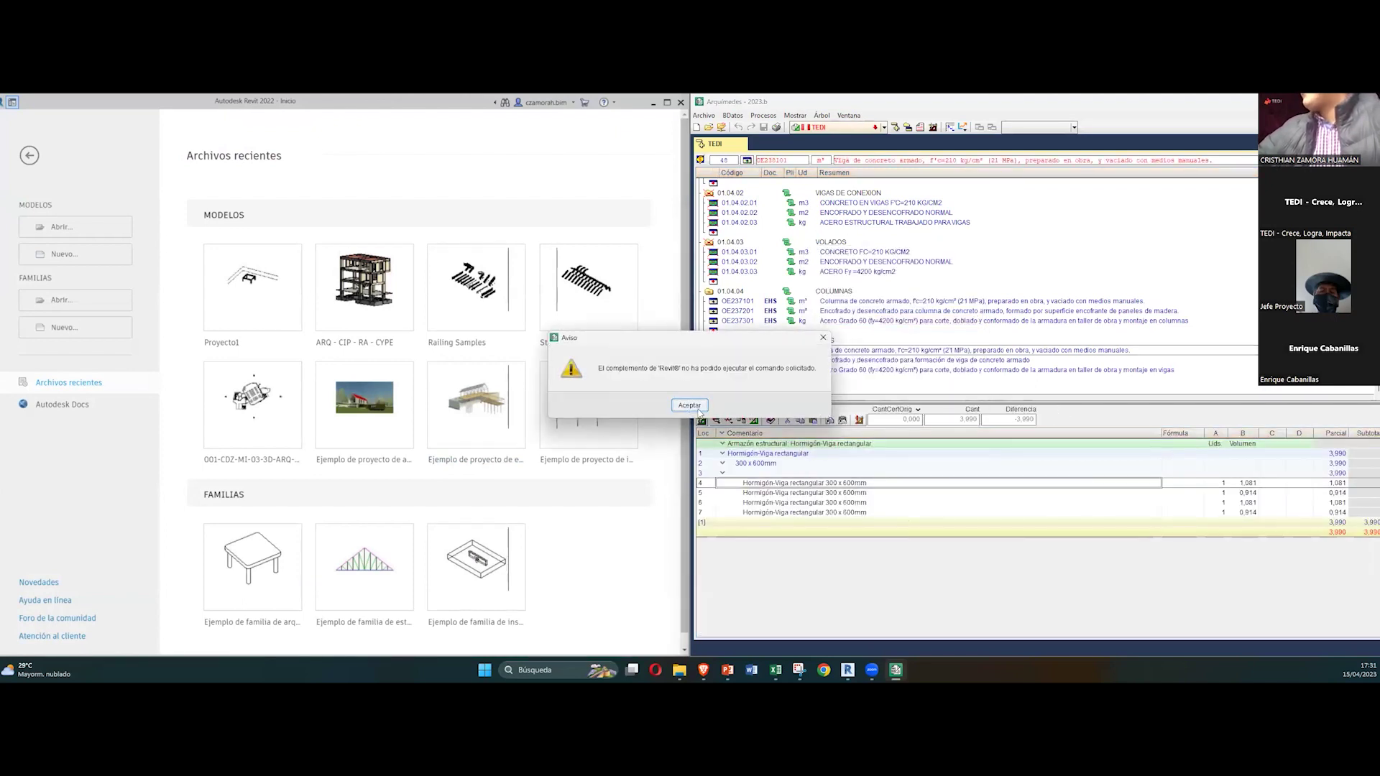
pyautogui.click(690, 405)
# Step: Close Revit and run Mostrar en Revit from Arquímedes on the second 300 x 600mm beam line of item OE238101
pyautogui.click(680, 102)
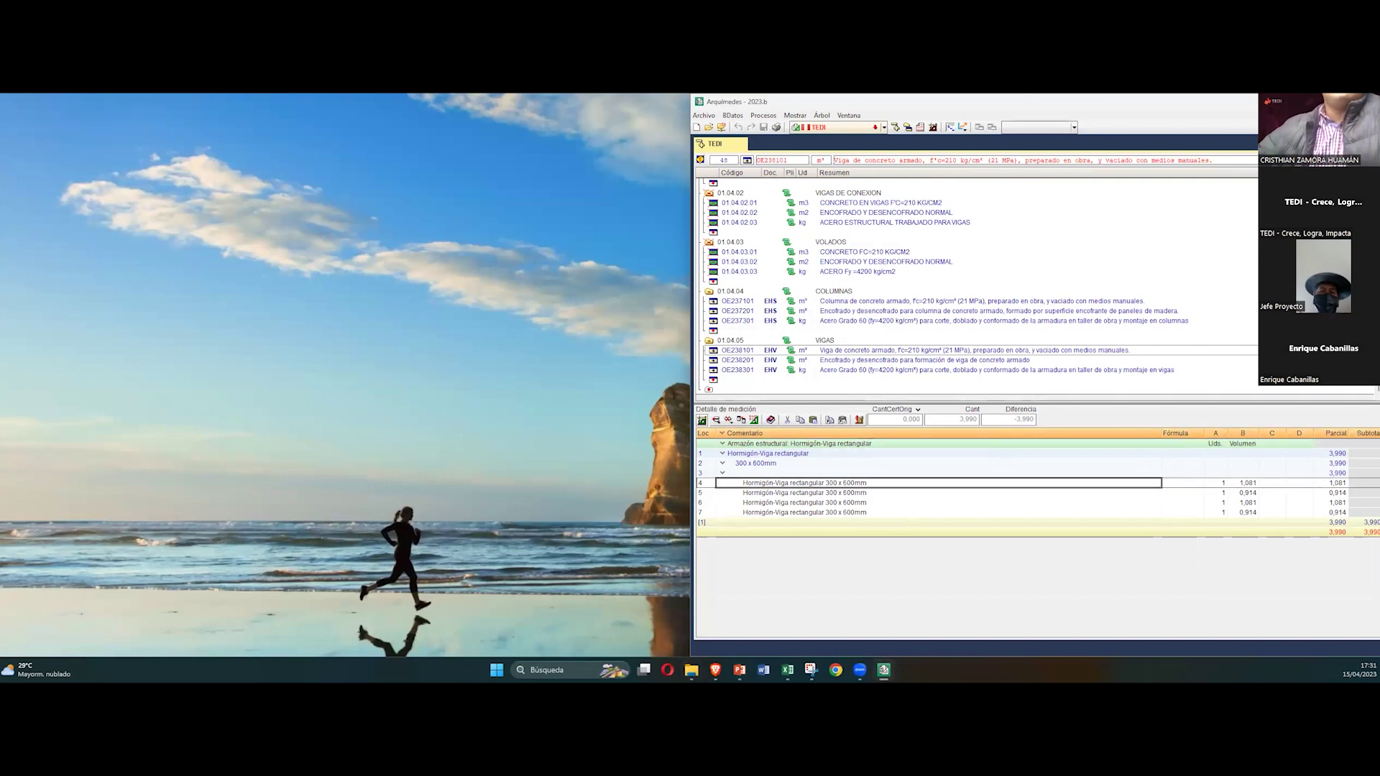
pyautogui.rightClick(800, 494)
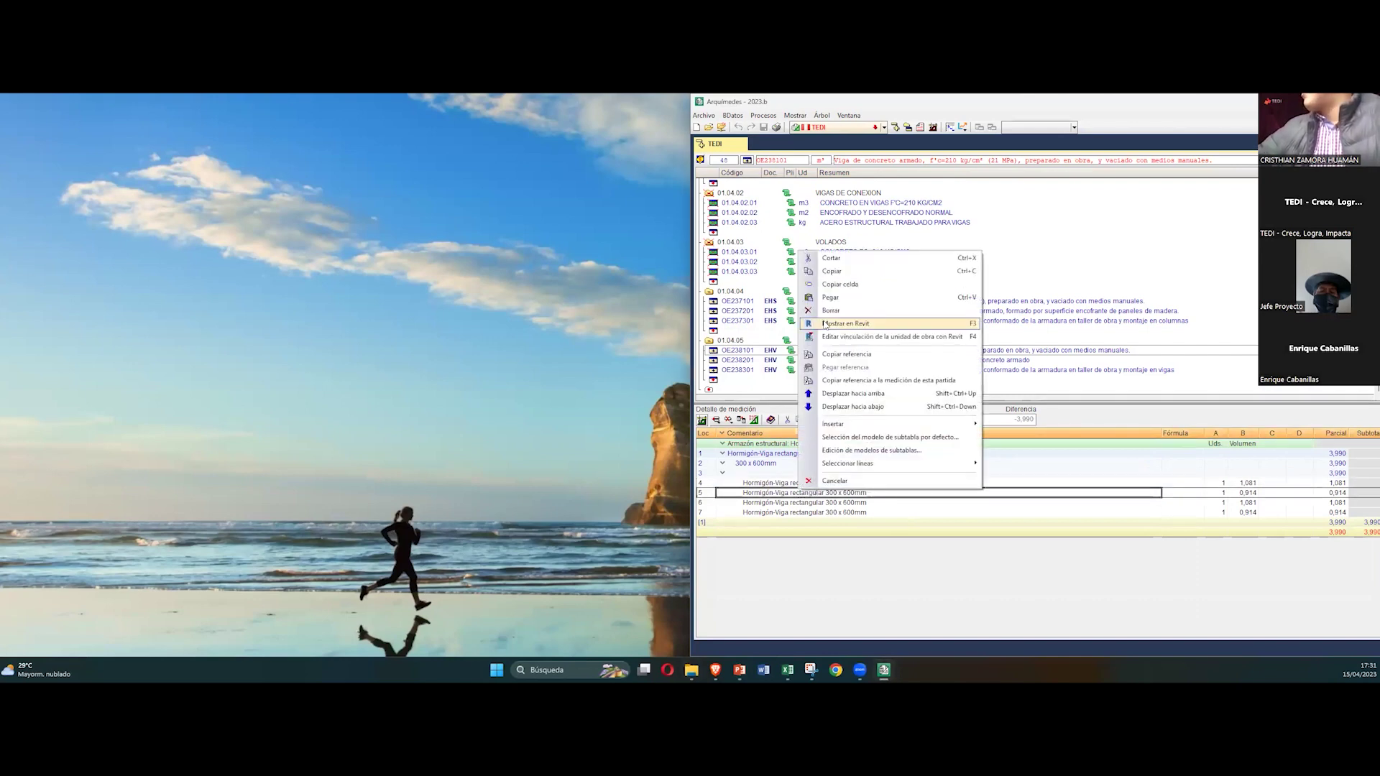
pyautogui.click(825, 325)
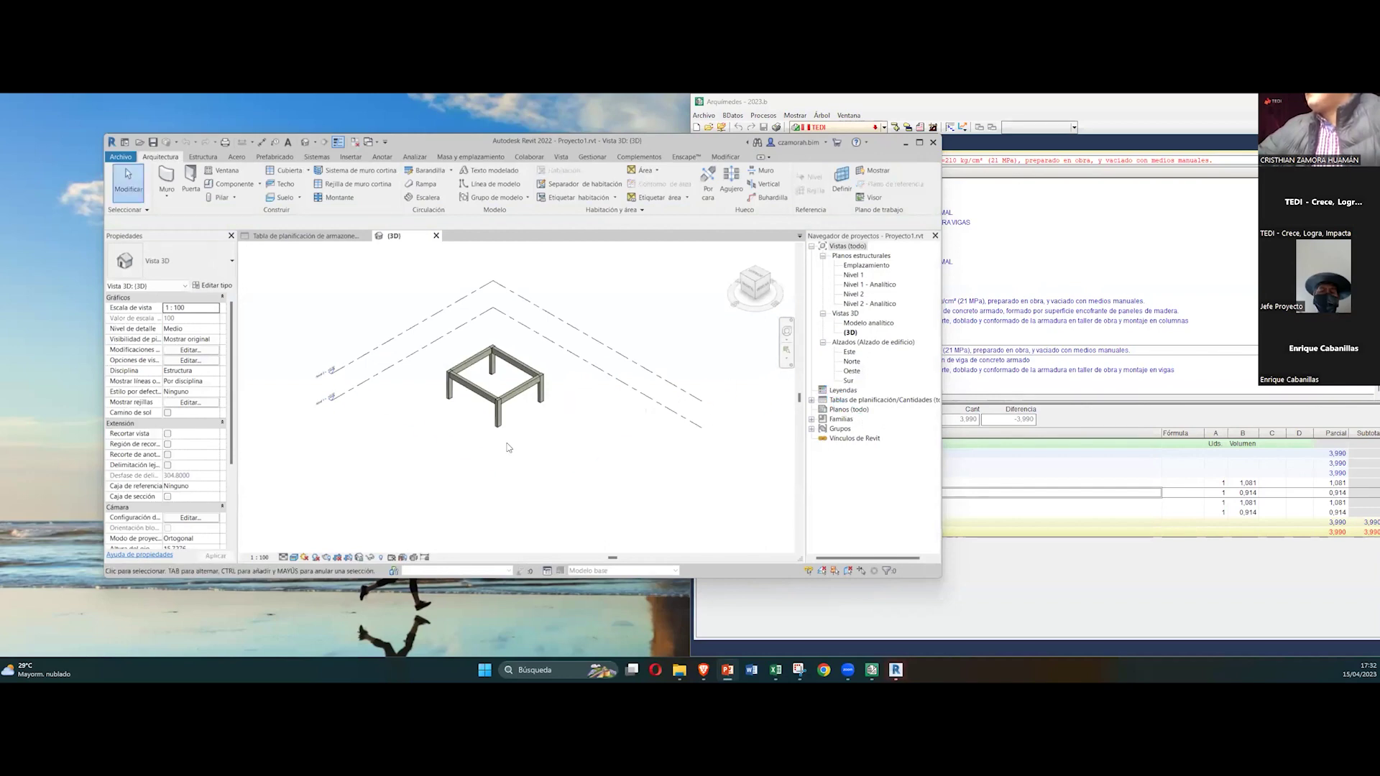
pyautogui.scroll(6, 476, 394)
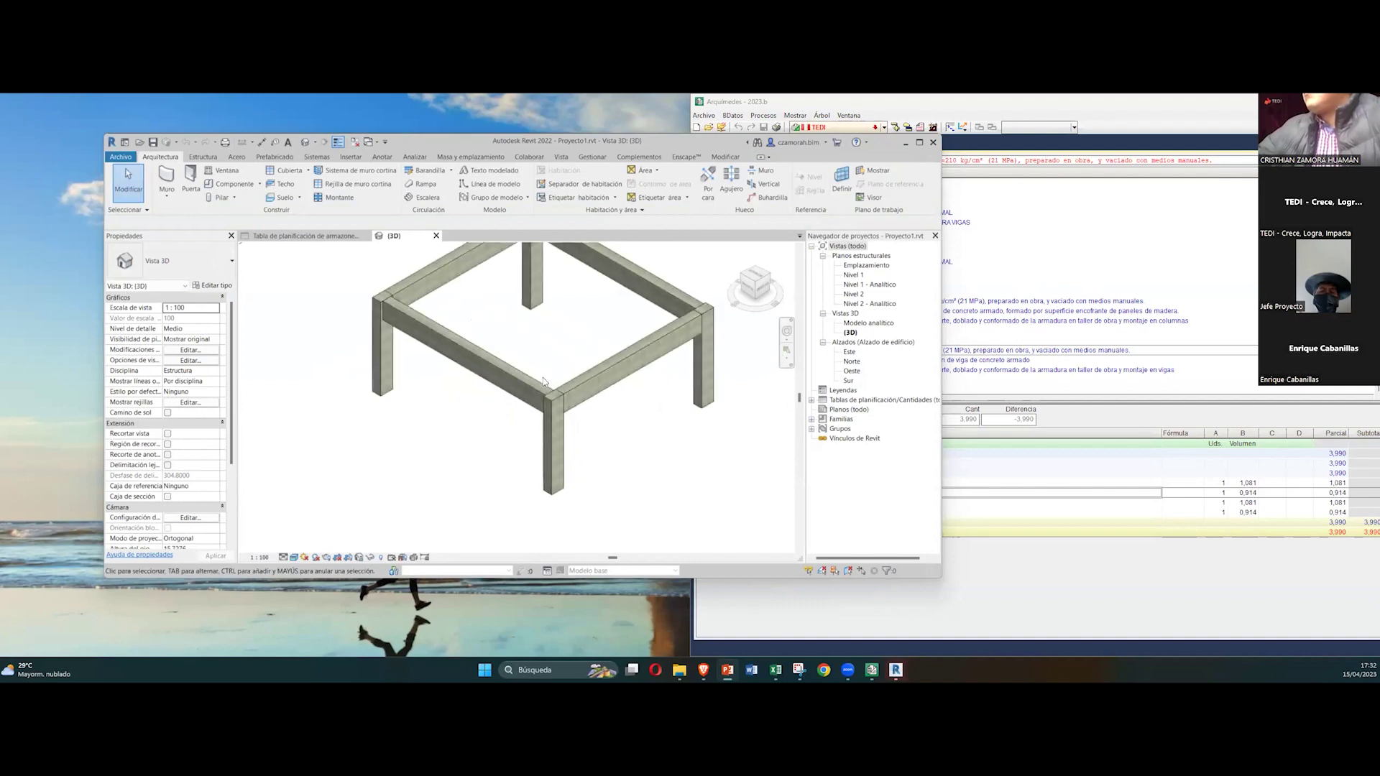
# Step: Place the Revit window beside Arquímedes and dismiss the Arquímedes warning about running Revit
pyautogui.scroll(-3, 503, 395)
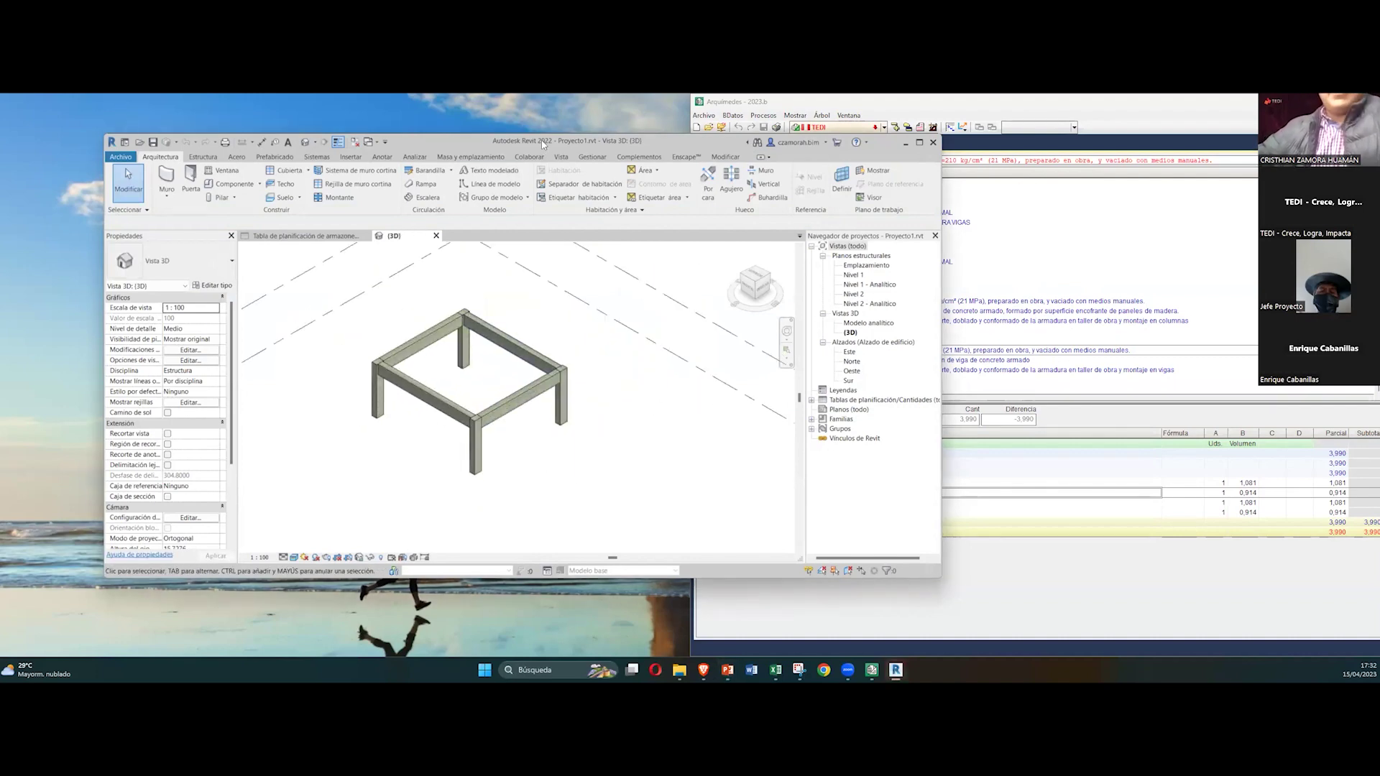
pyautogui.moveTo(543, 144); pyautogui.dragTo(1, 151)
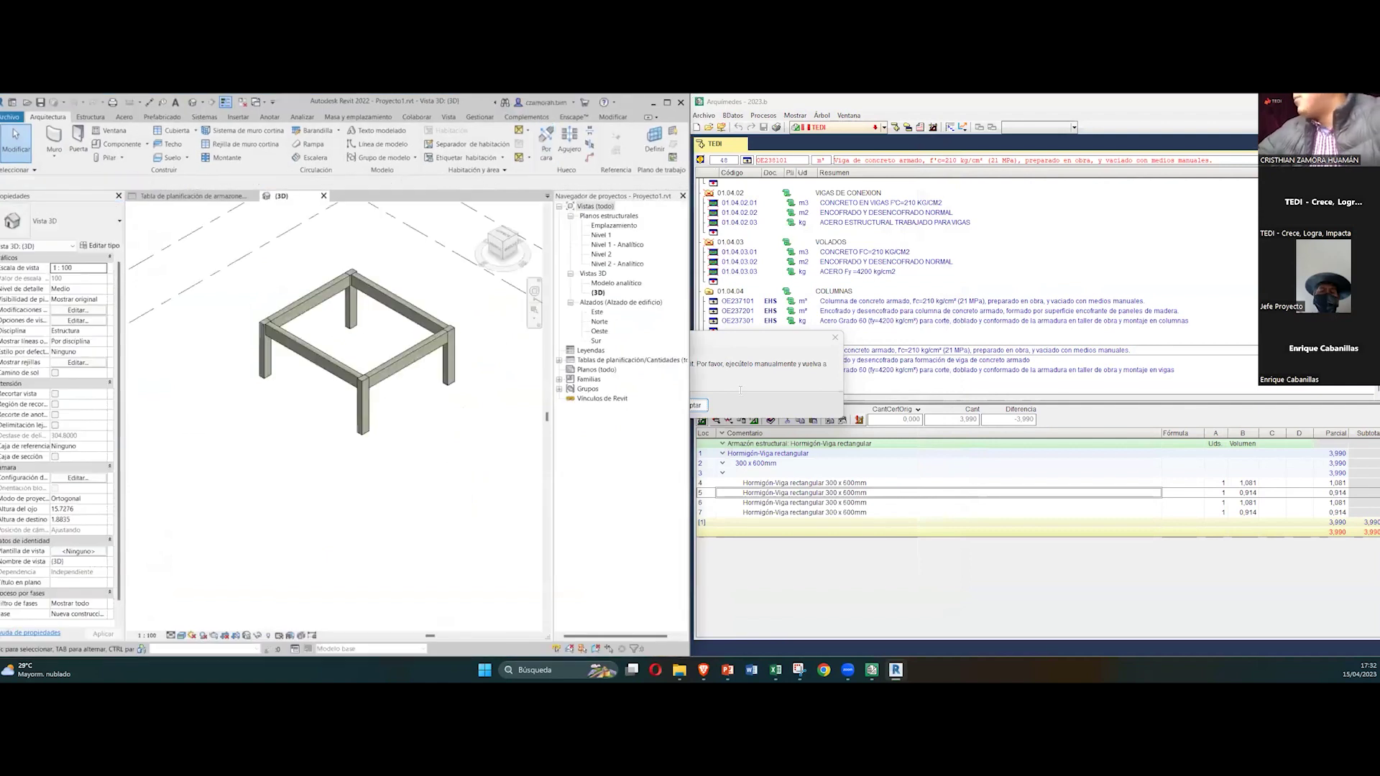
pyautogui.click(763, 351)
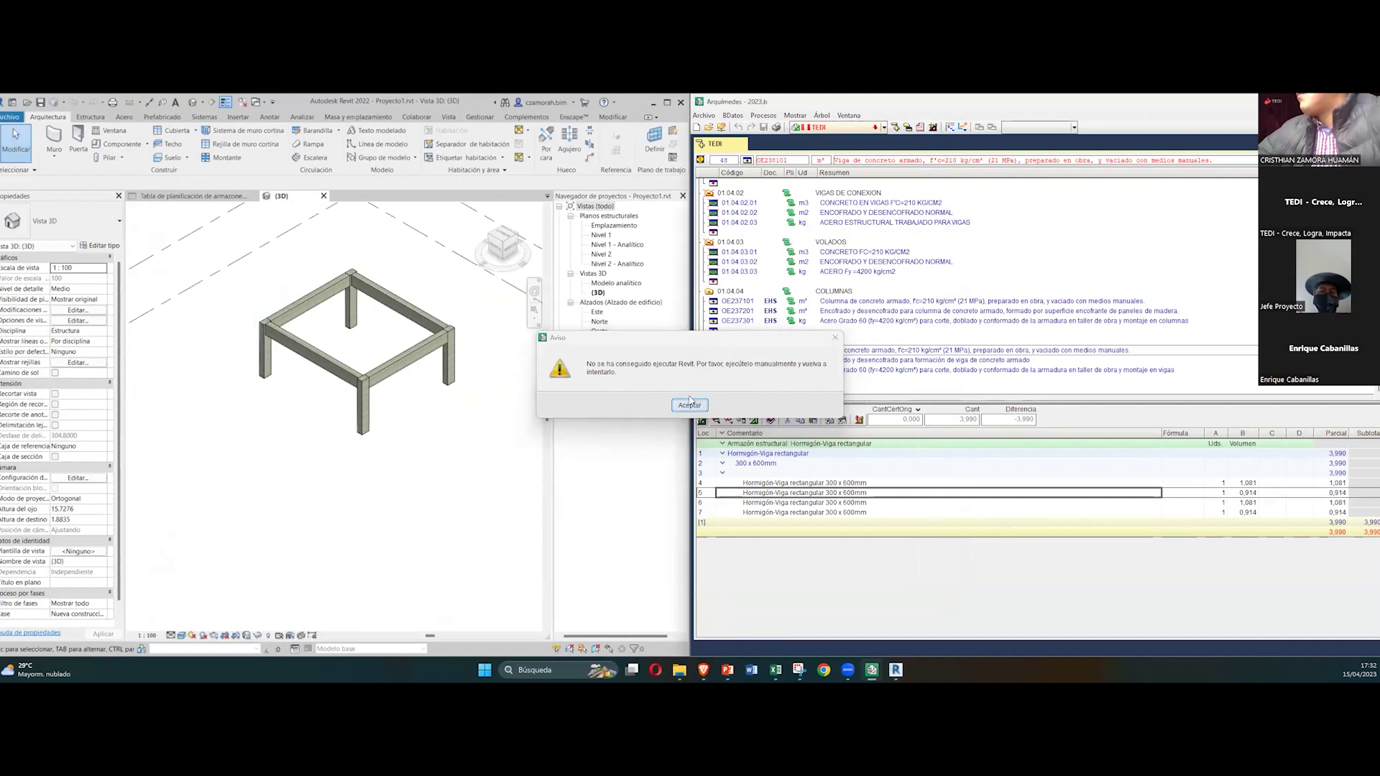
pyautogui.click(690, 405)
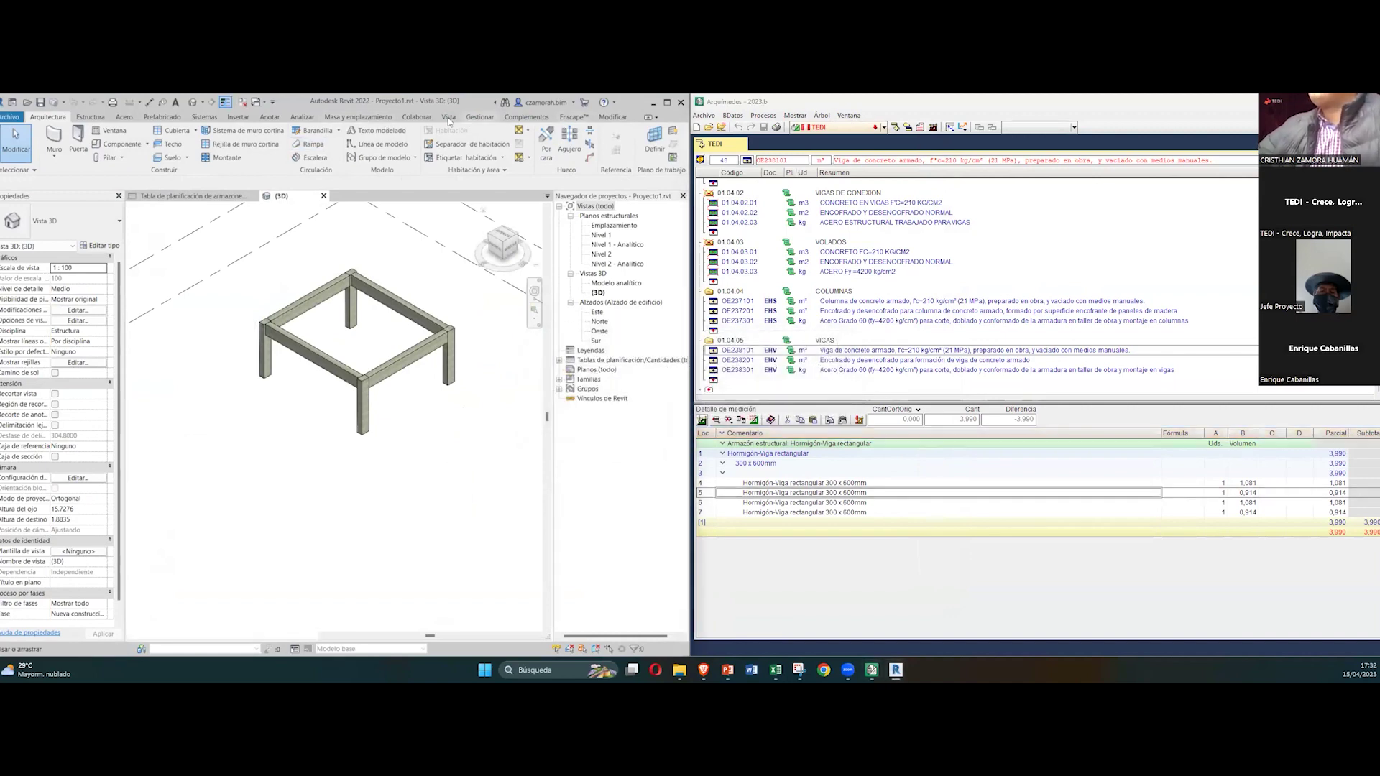
# Step: Run Mediciones BIM's Vincular con obra de Arquímedes in Revit, compare the extraction with the existing file and accept the comparison
pyautogui.click(416, 117)
pyautogui.click(485, 156)
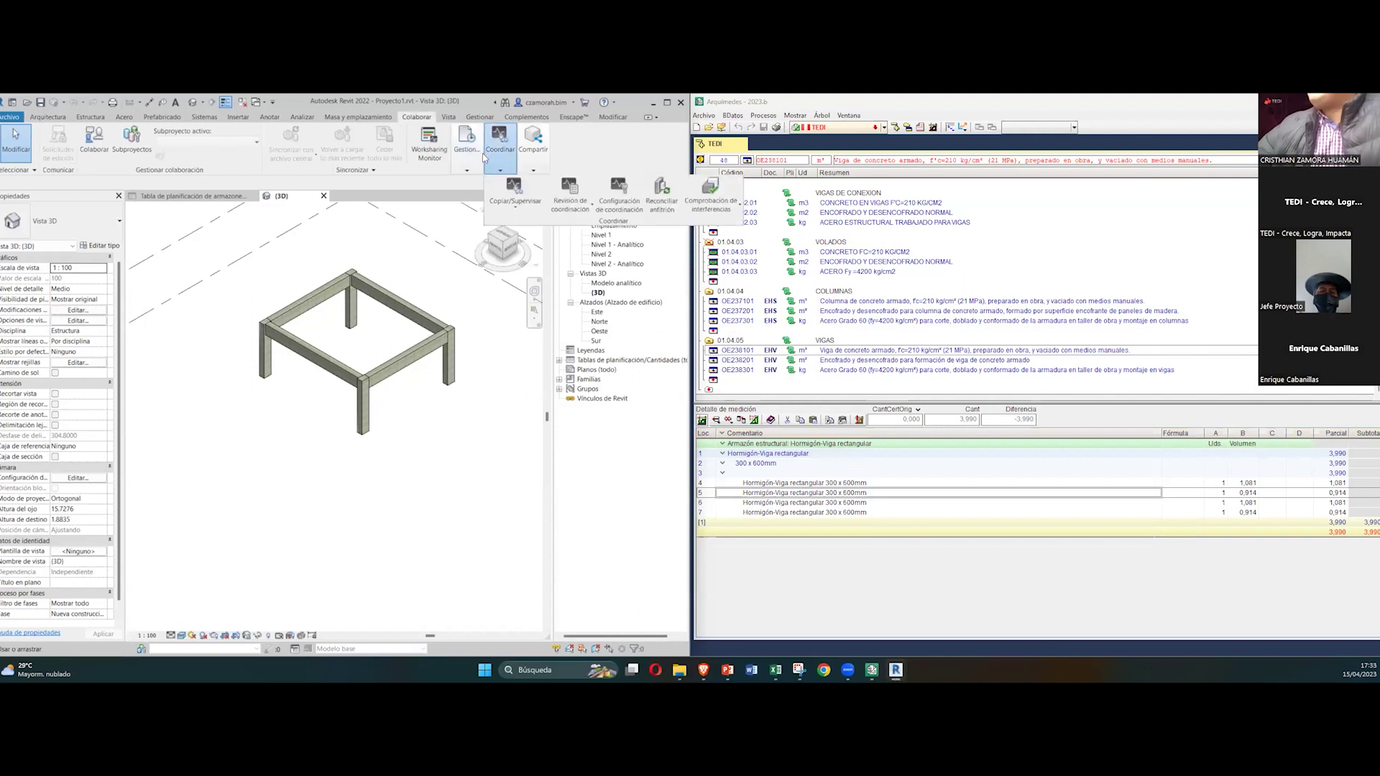
pyautogui.click(449, 117)
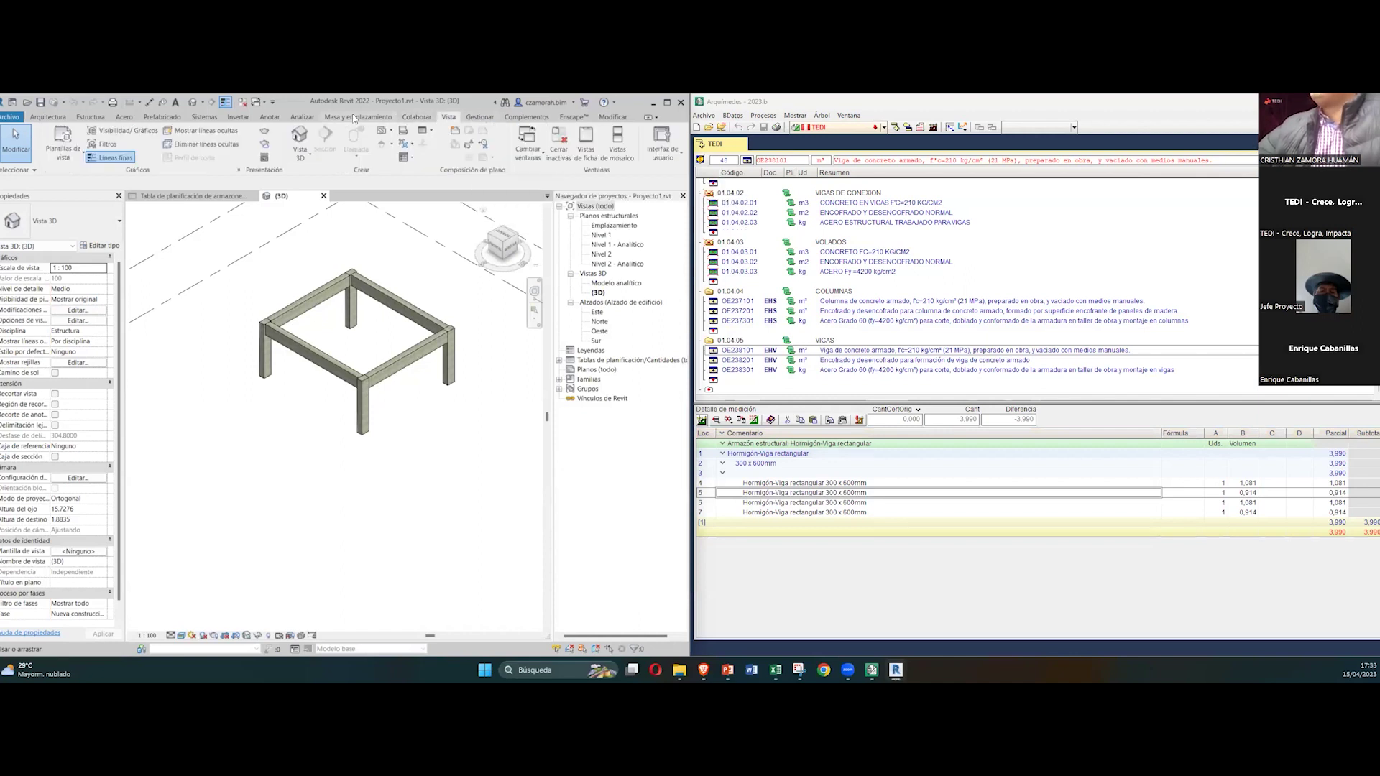
pyautogui.click(423, 118)
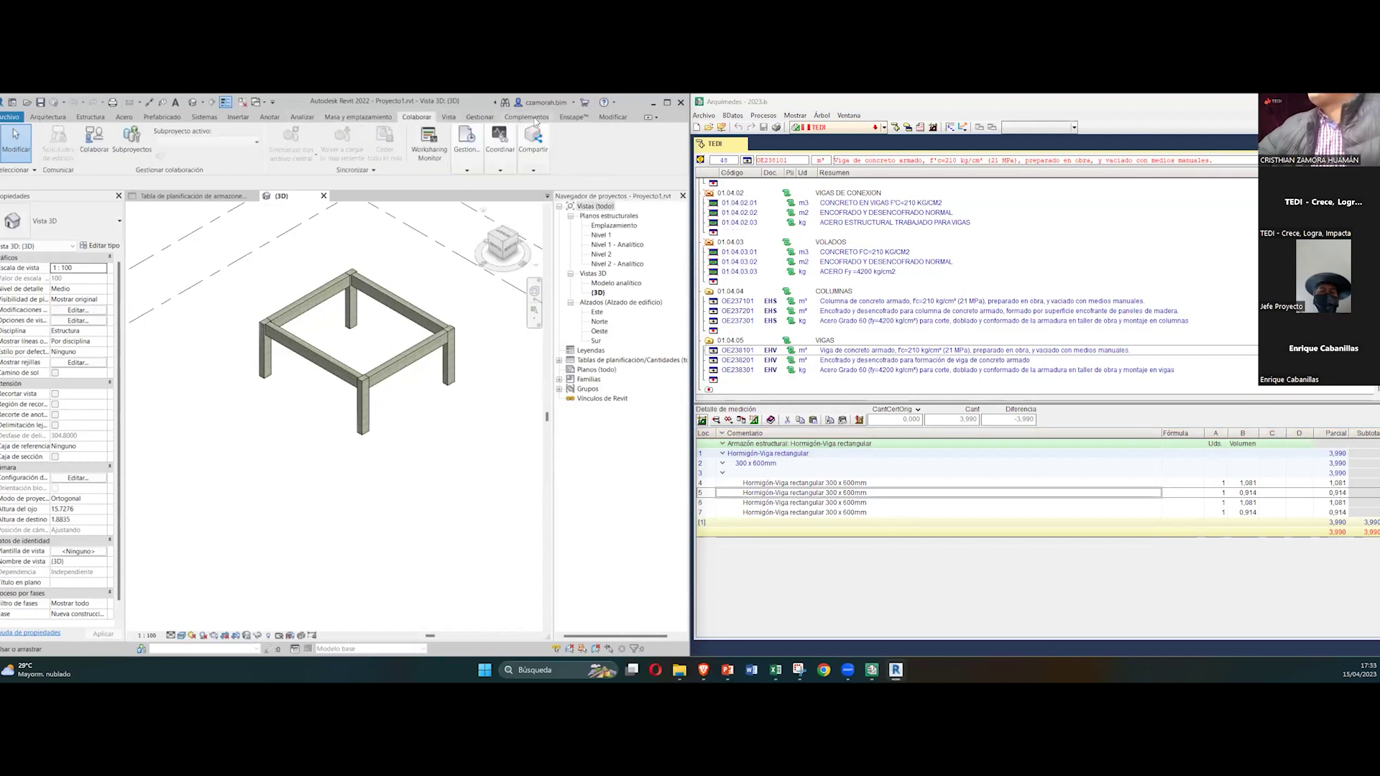
pyautogui.click(535, 118)
pyautogui.click(221, 142)
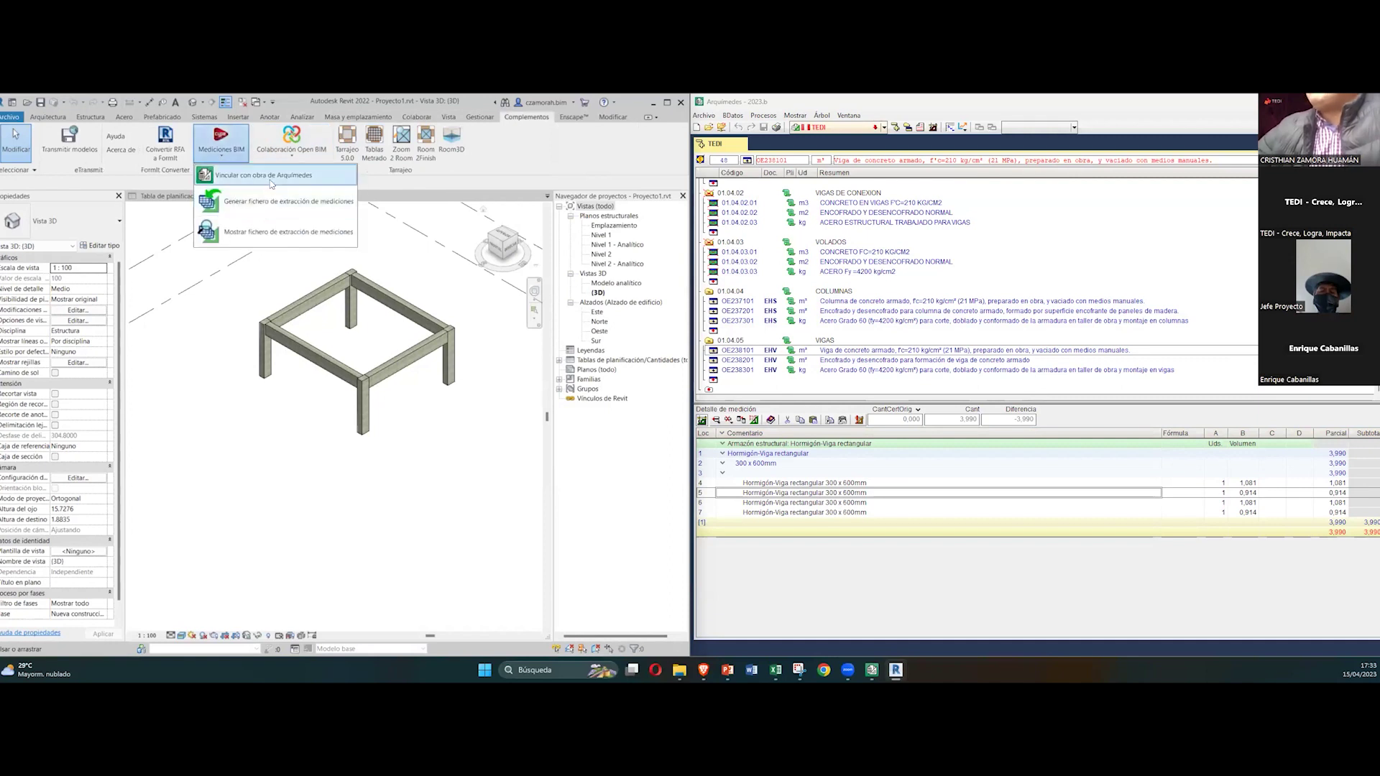
pyautogui.click(270, 176)
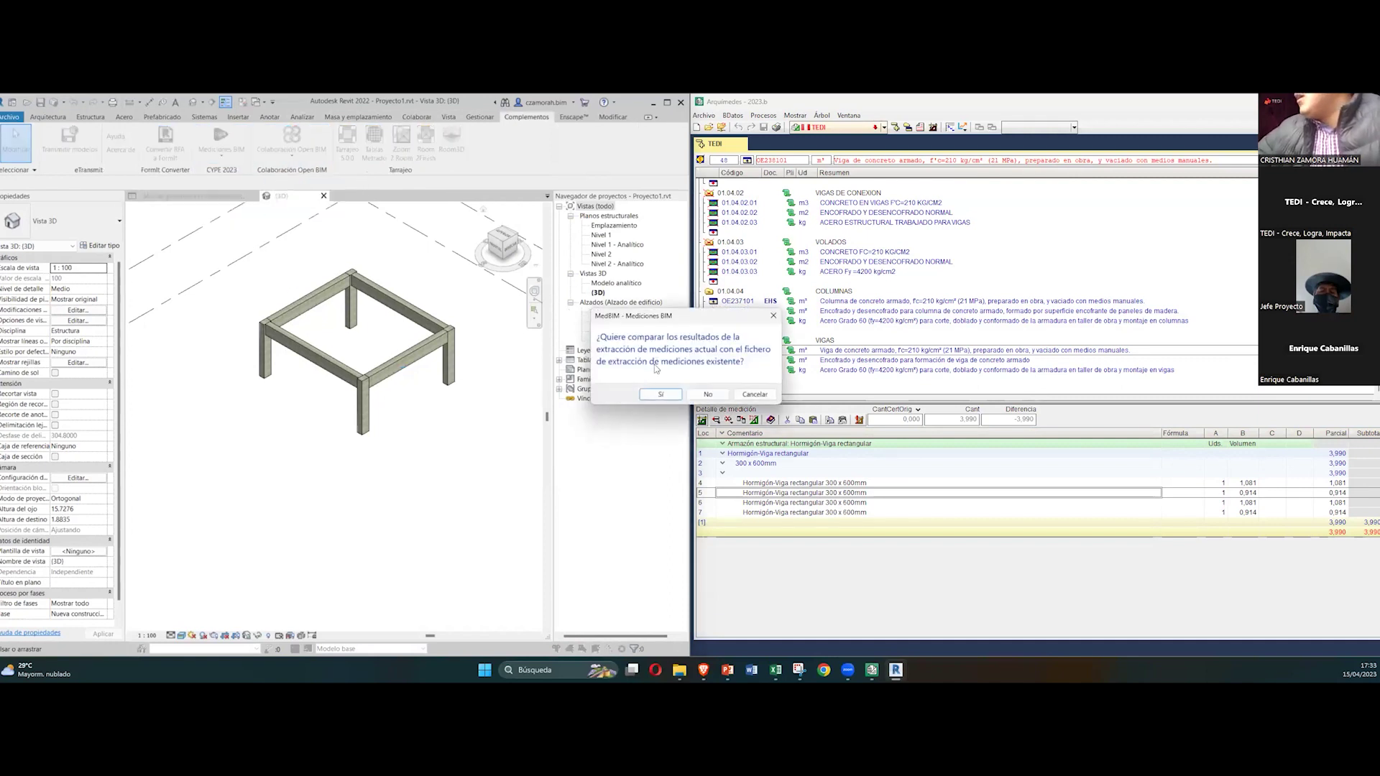
pyautogui.click(660, 395)
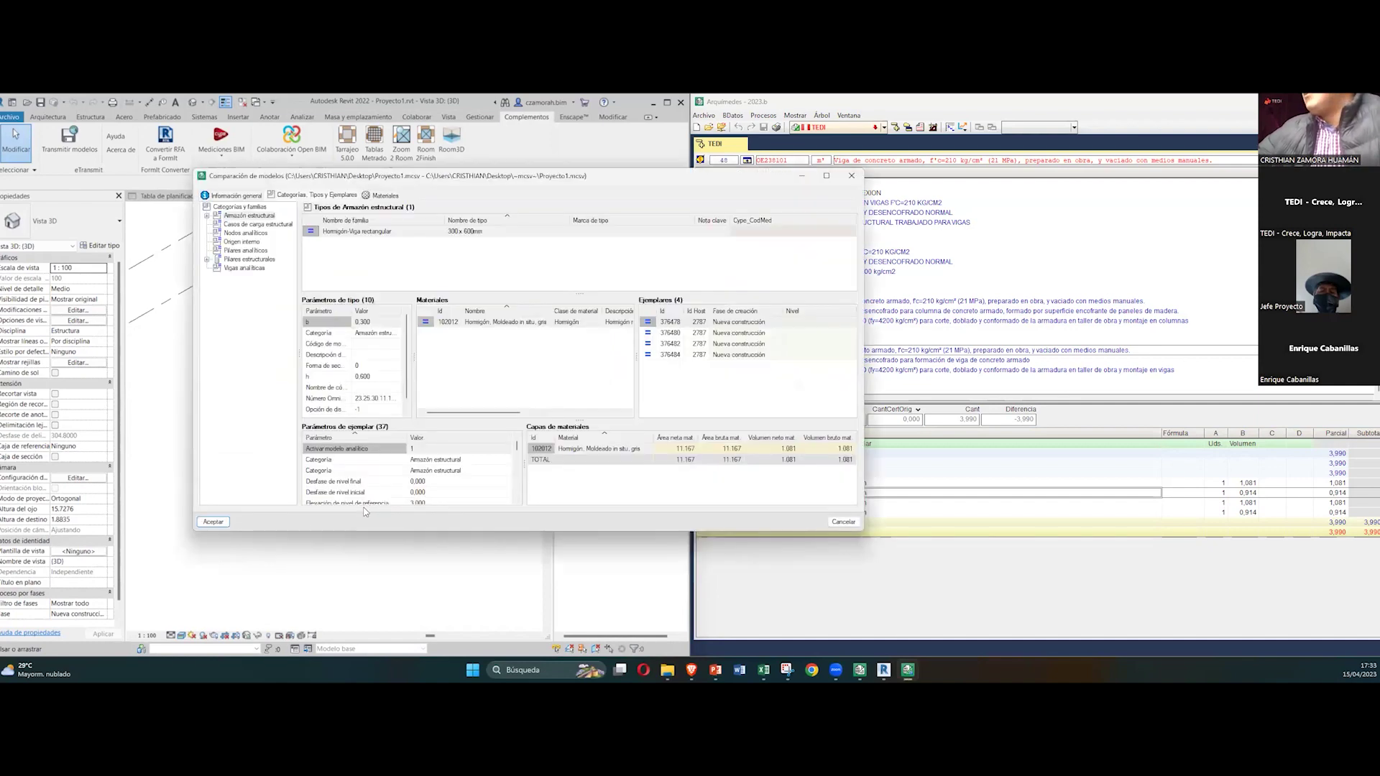
pyautogui.click(228, 522)
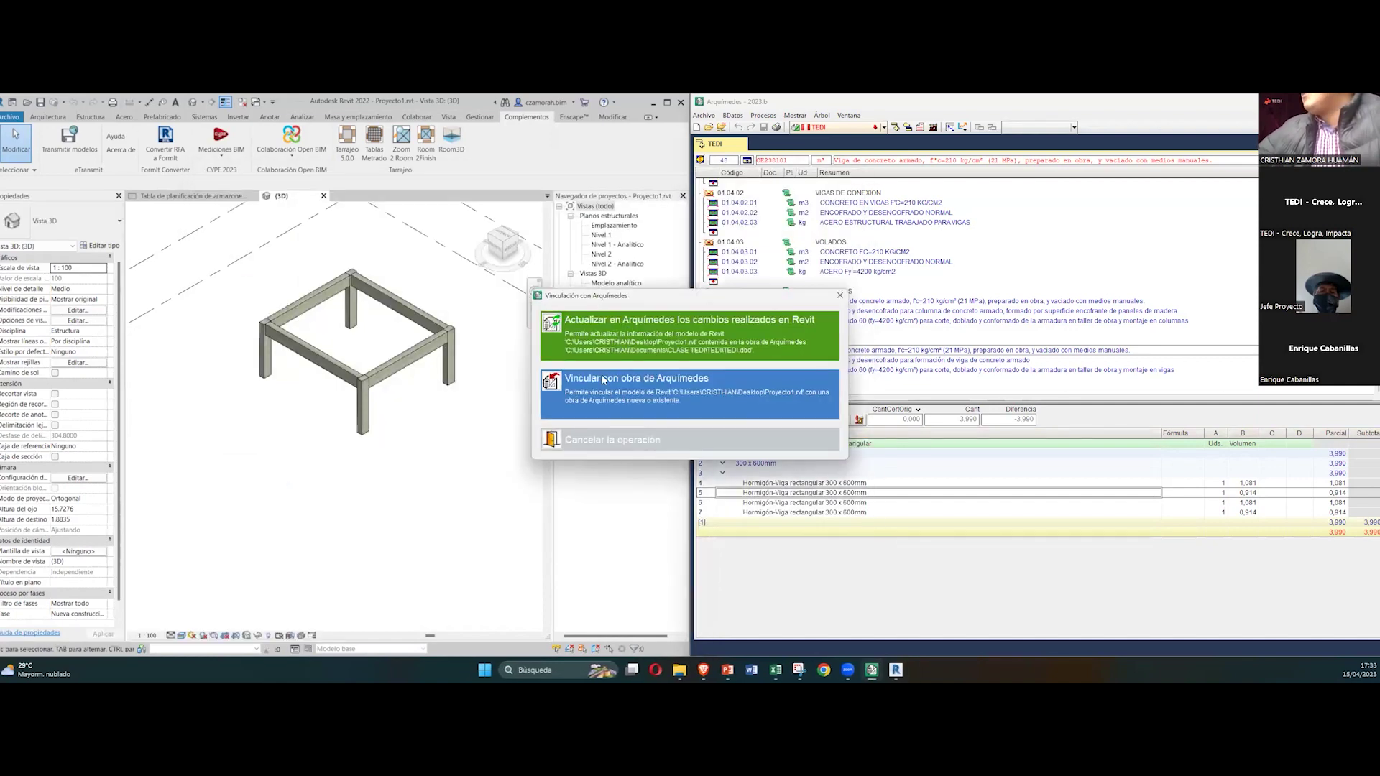
# Step: Update the TEDI budget with the Revit model's changes, check chapter 01.04.04 - COLUMNAS, and apply and accept the linked data
pyautogui.click(616, 341)
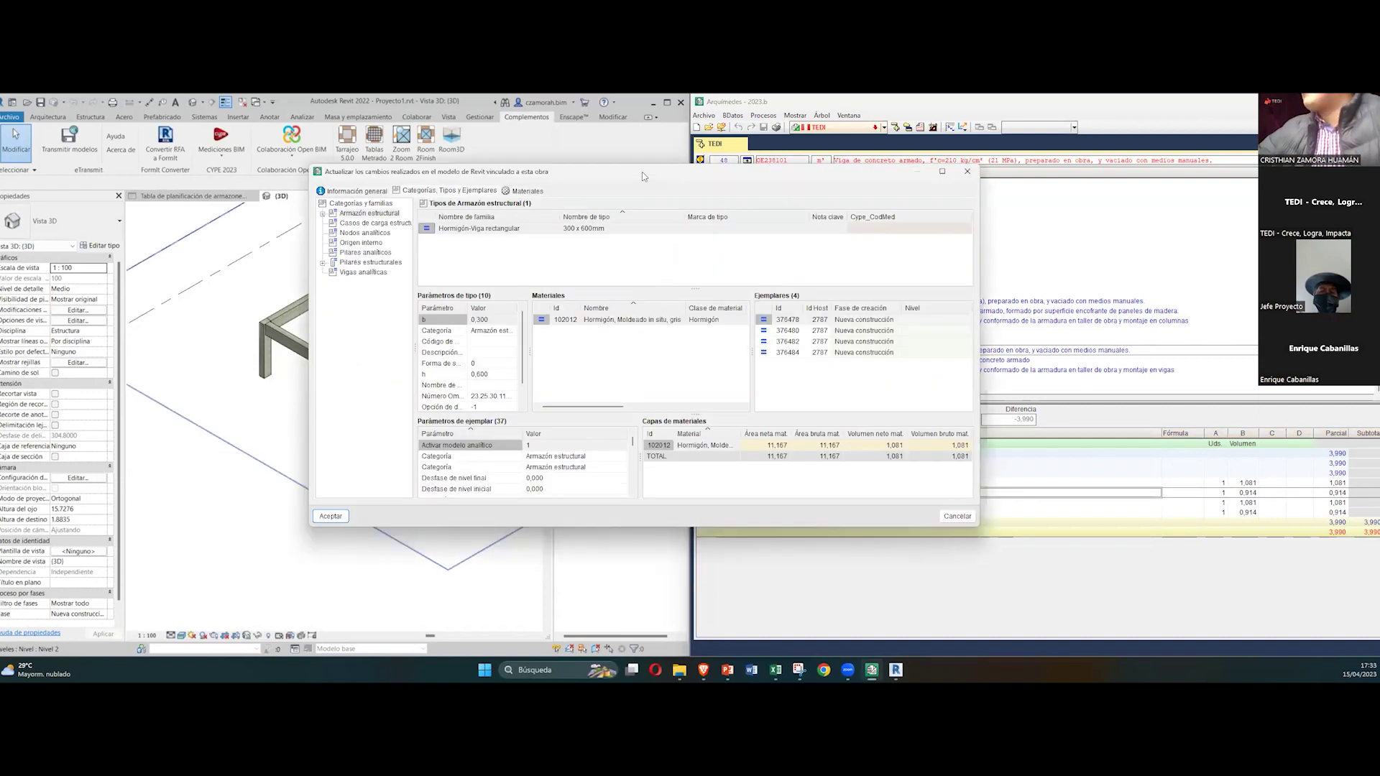
pyautogui.click(334, 514)
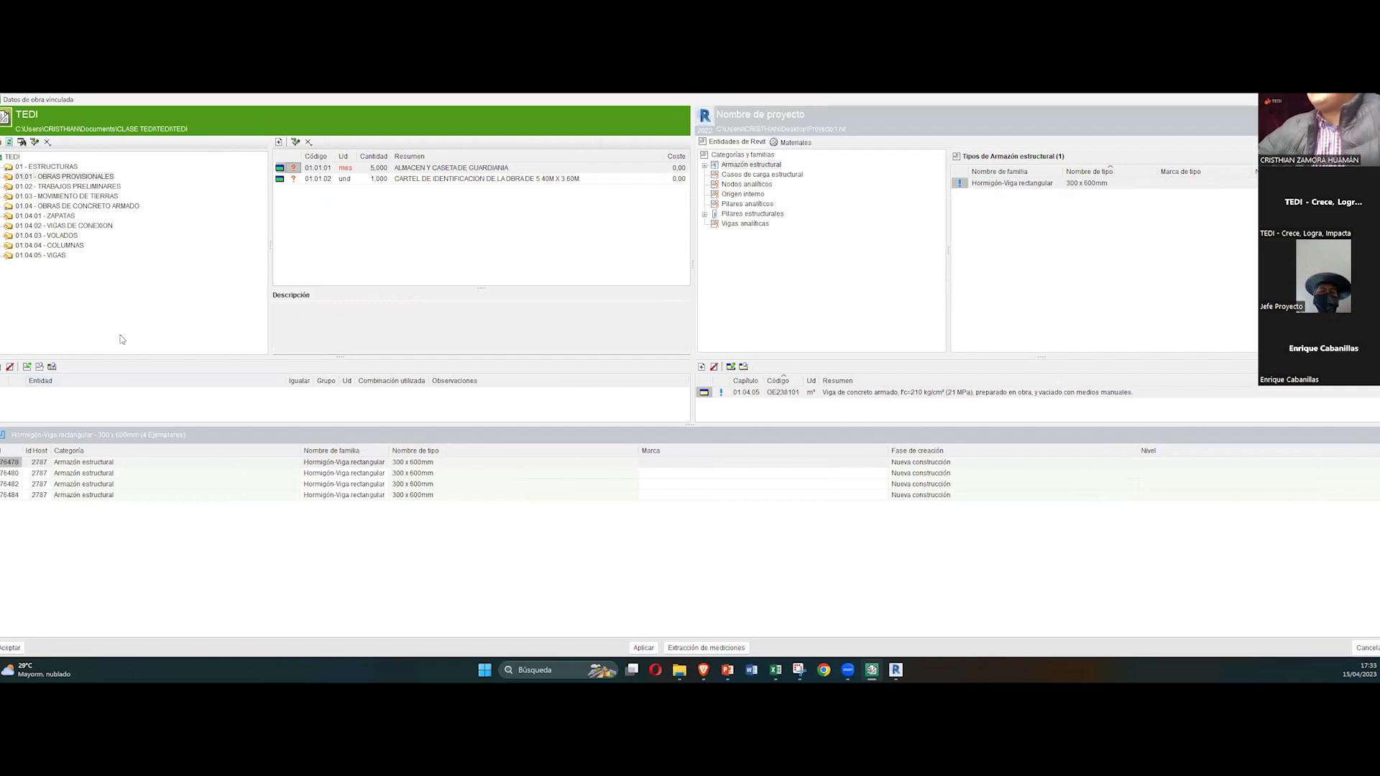
pyautogui.click(50, 245)
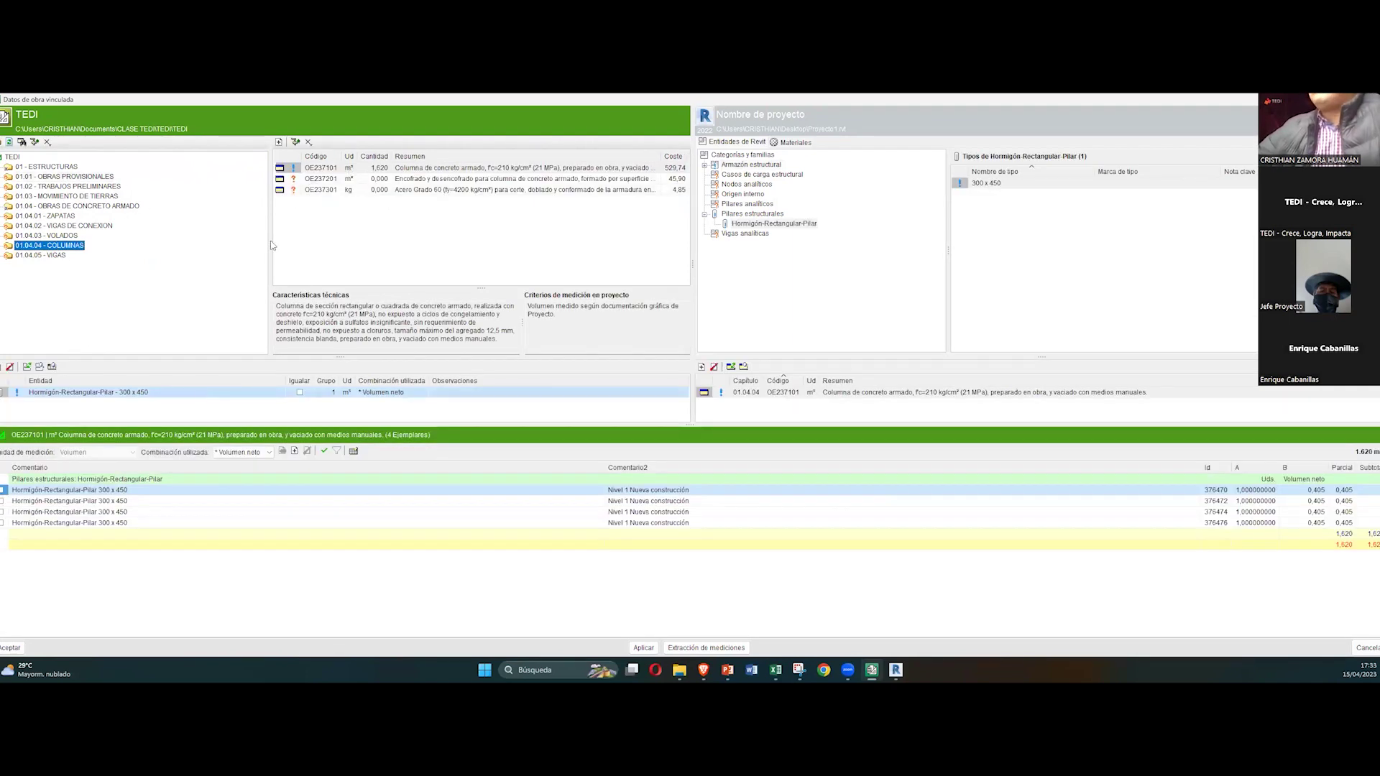
pyautogui.click(638, 648)
pyautogui.click(575, 406)
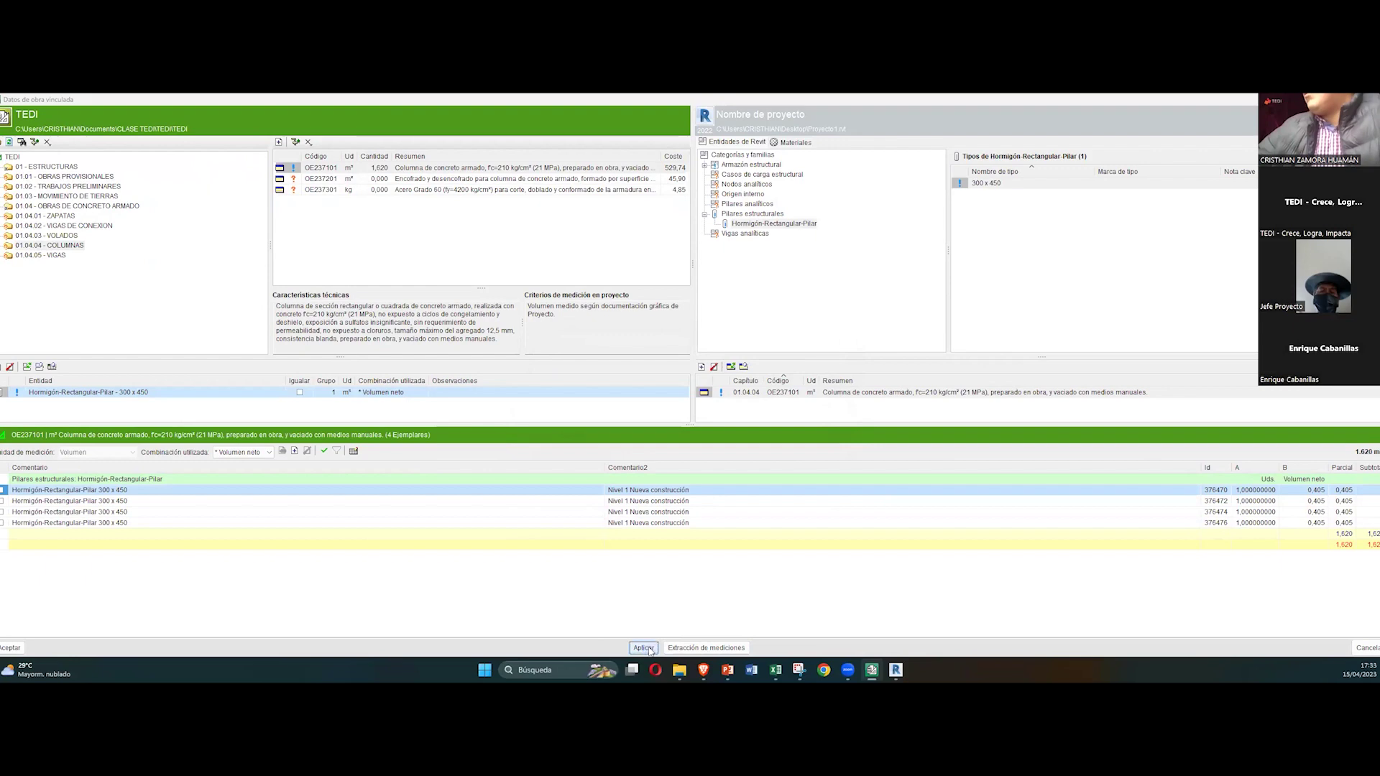
pyautogui.click(9, 647)
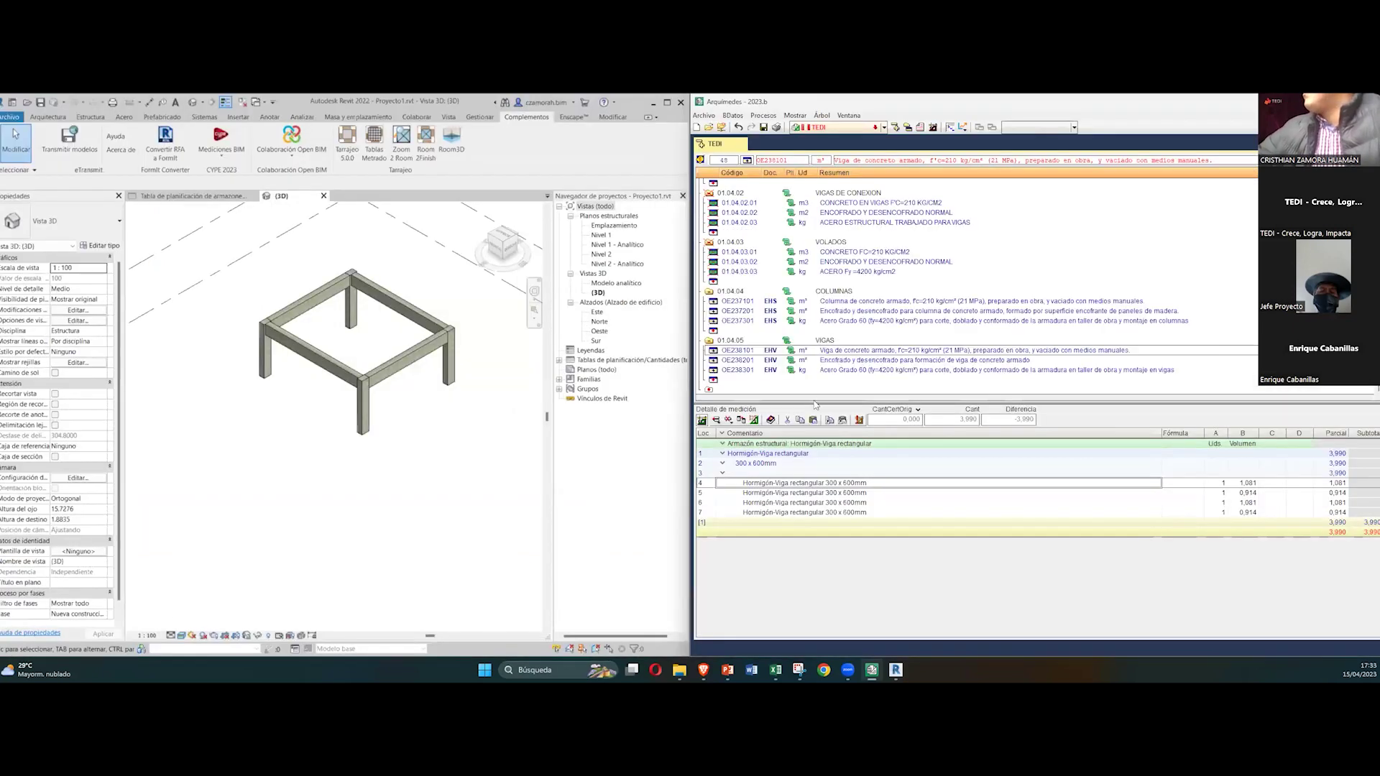
# Step: Show the first 300 x 600mm beam measurement line of item OE238101 in Revit
pyautogui.rightClick(856, 482)
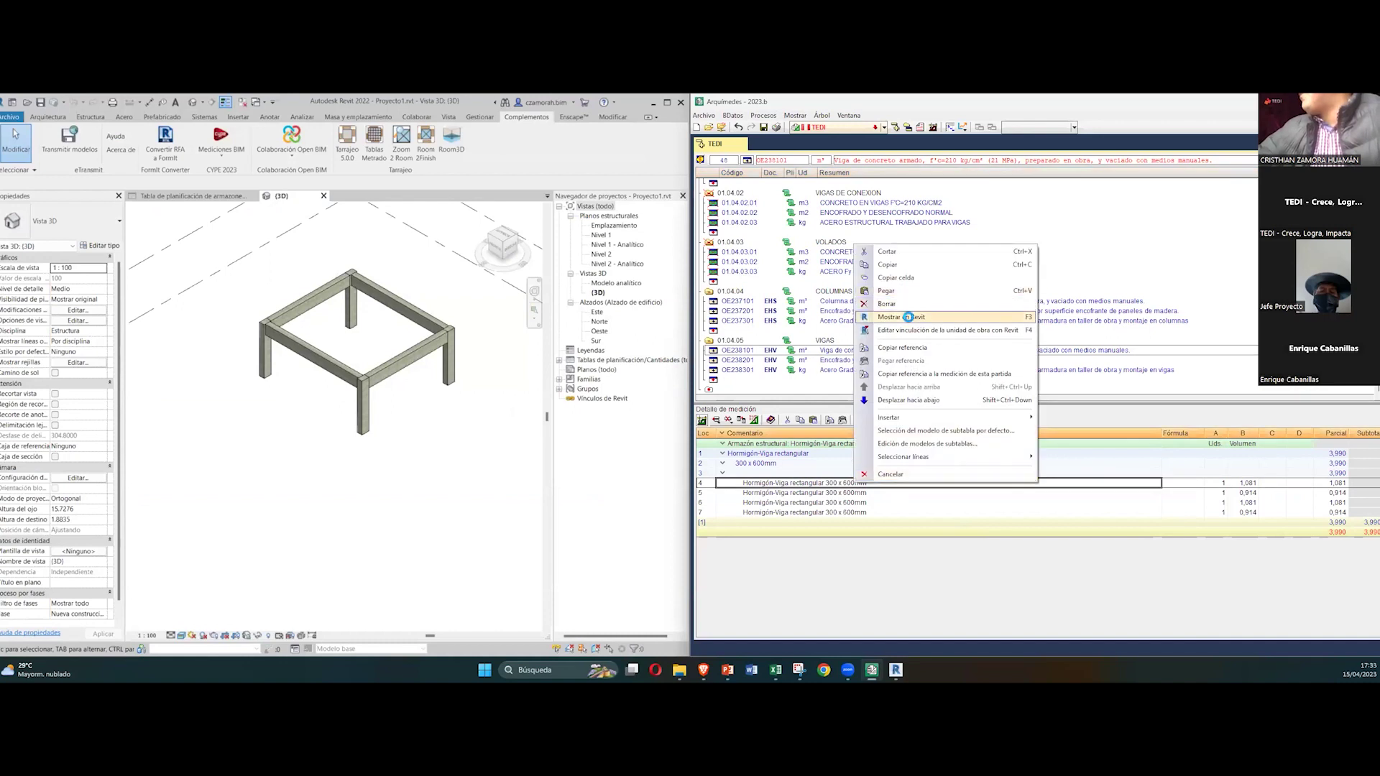
pyautogui.click(908, 317)
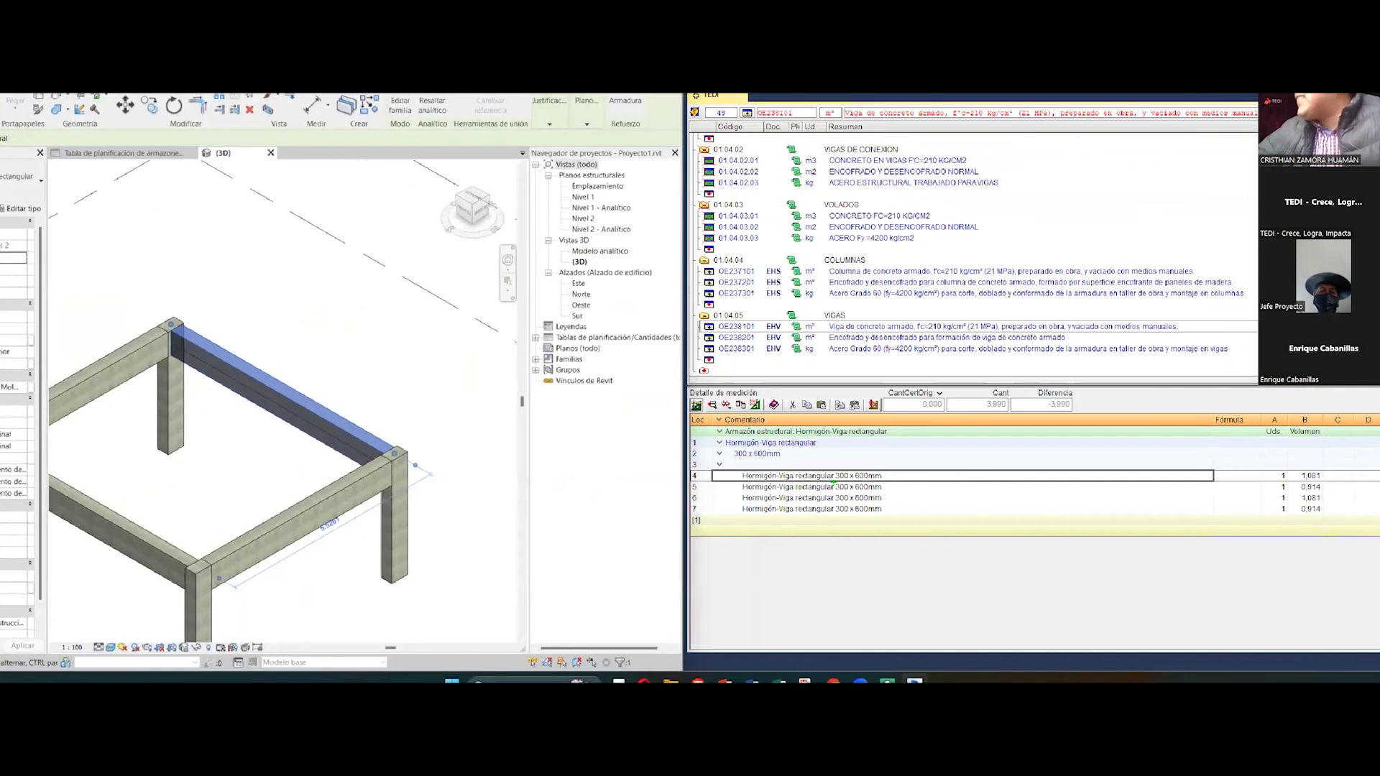
pyautogui.moveTo(878, 474); pyautogui.dragTo(933, 435)
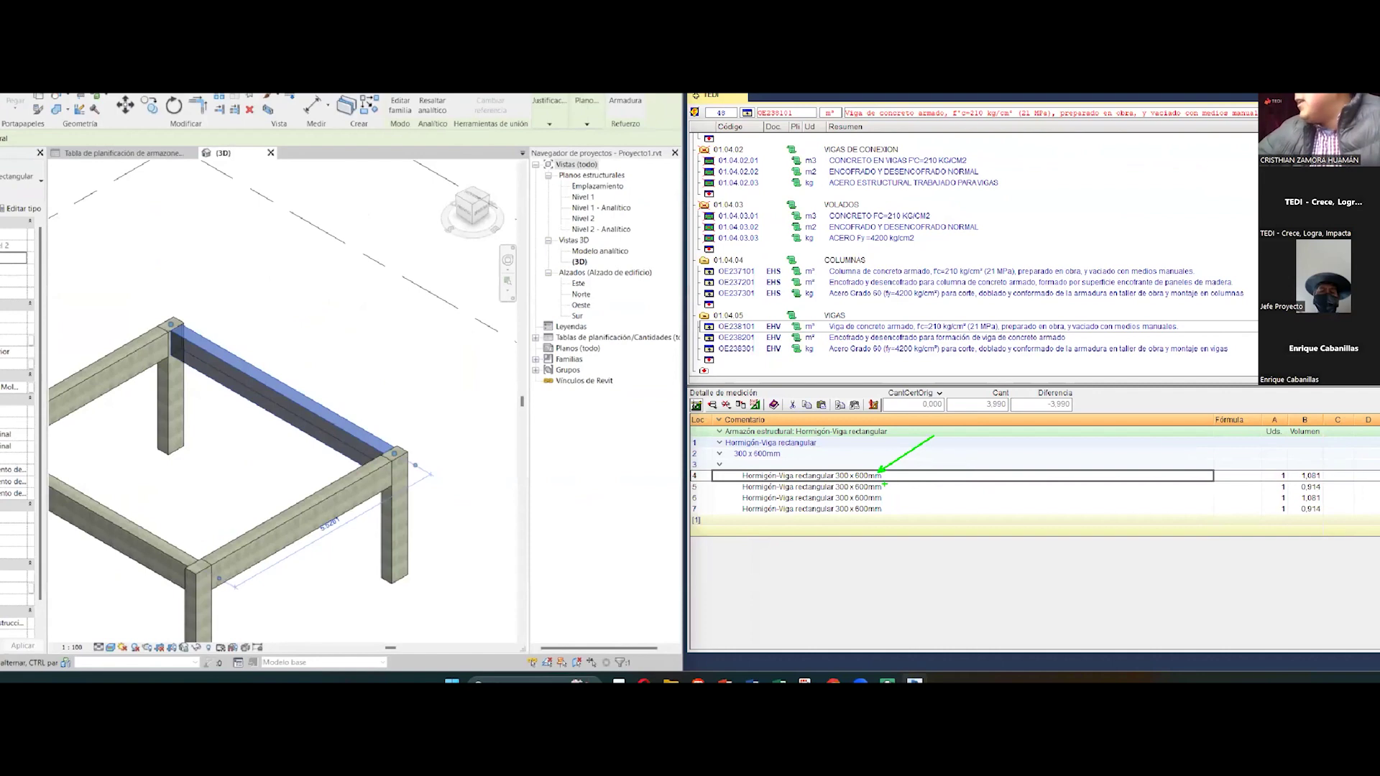
pyautogui.moveTo(1287, 470); pyautogui.dragTo(1328, 480)
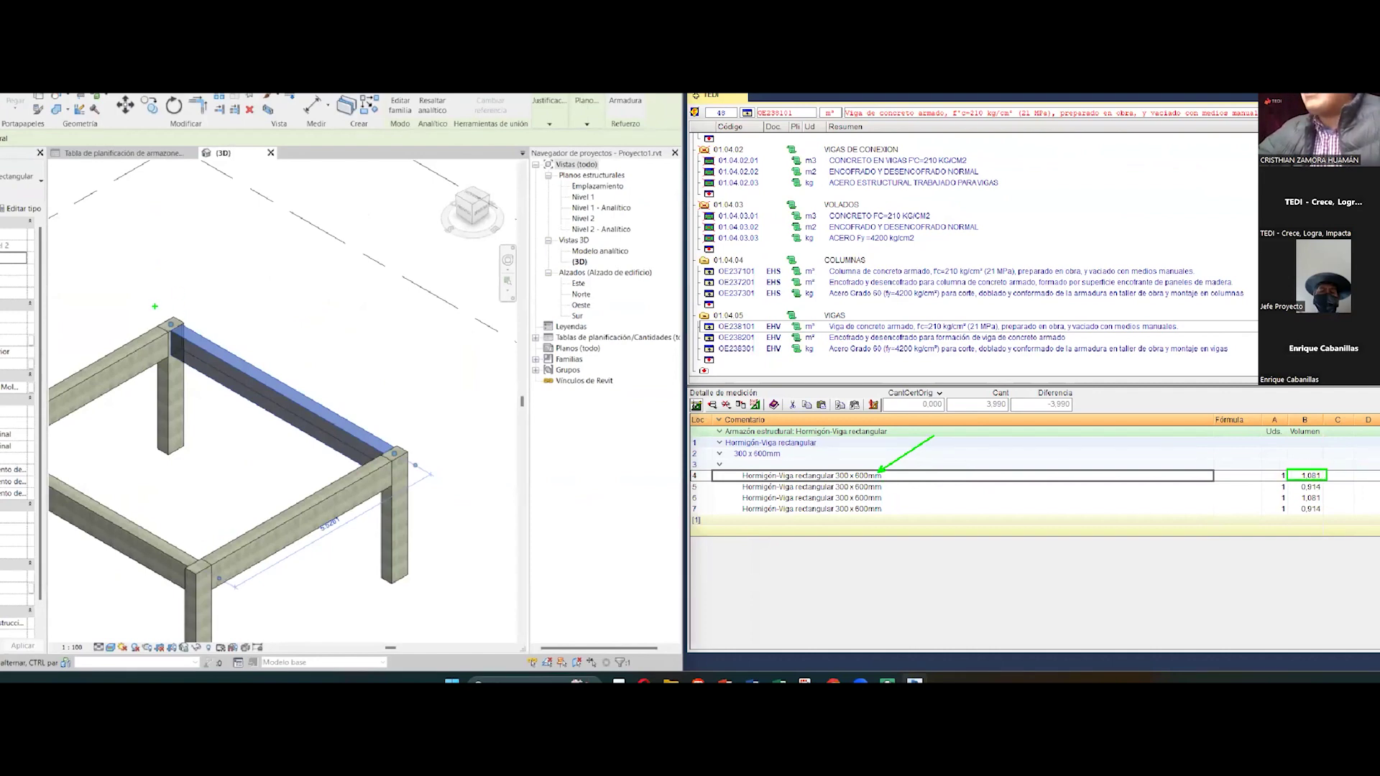
pyautogui.moveTo(141, 295); pyautogui.dragTo(432, 503)
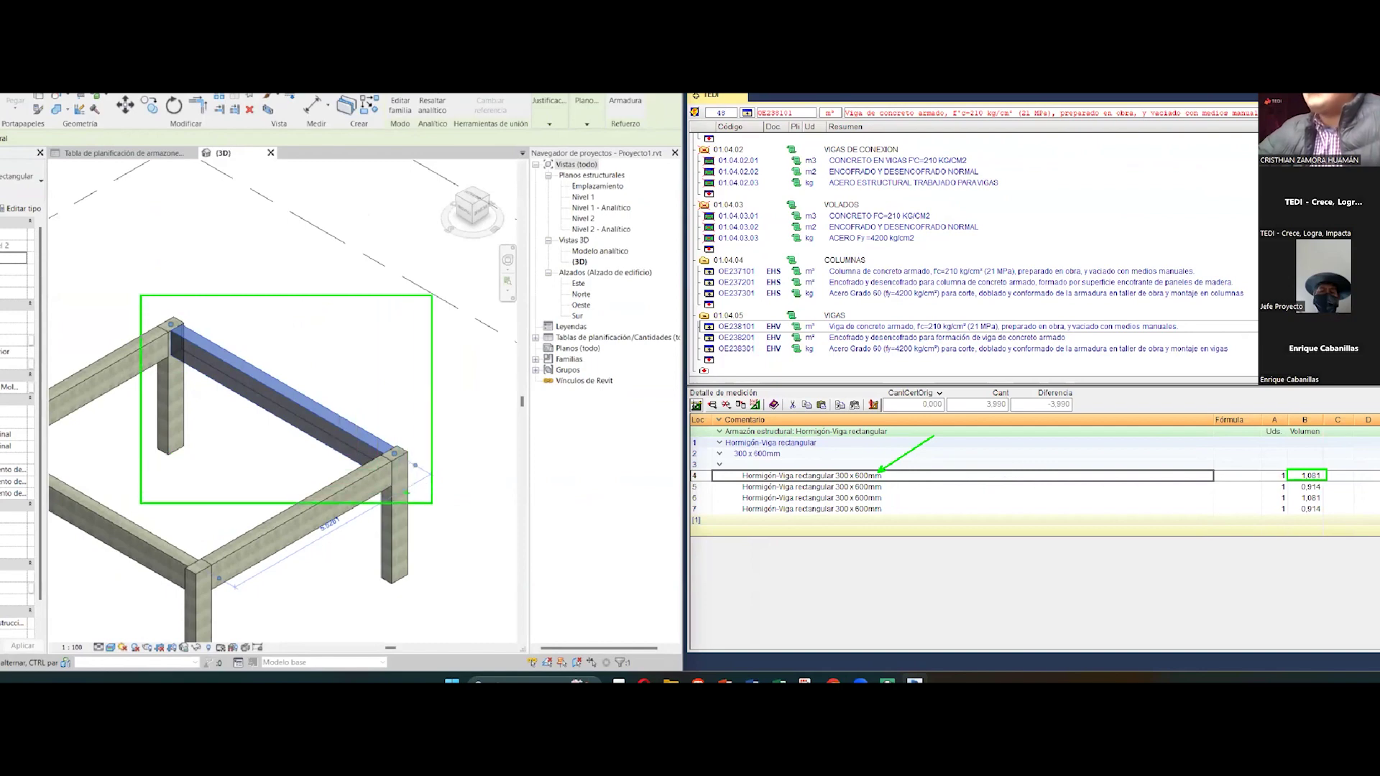
# Step: Show the second 300 x 600mm beam measurement line of item OE238101 in Revit
pyautogui.click(803, 487)
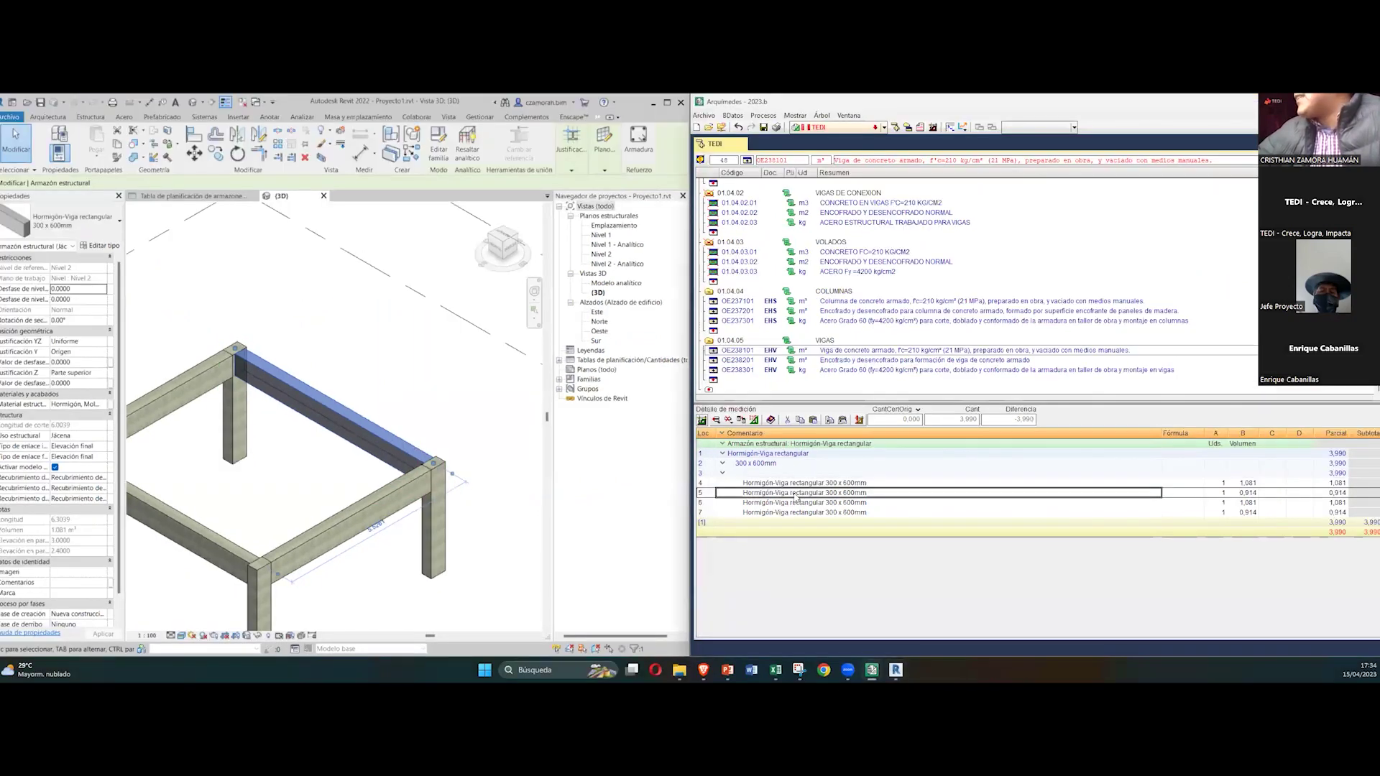
pyautogui.rightClick(803, 487)
pyautogui.click(887, 330)
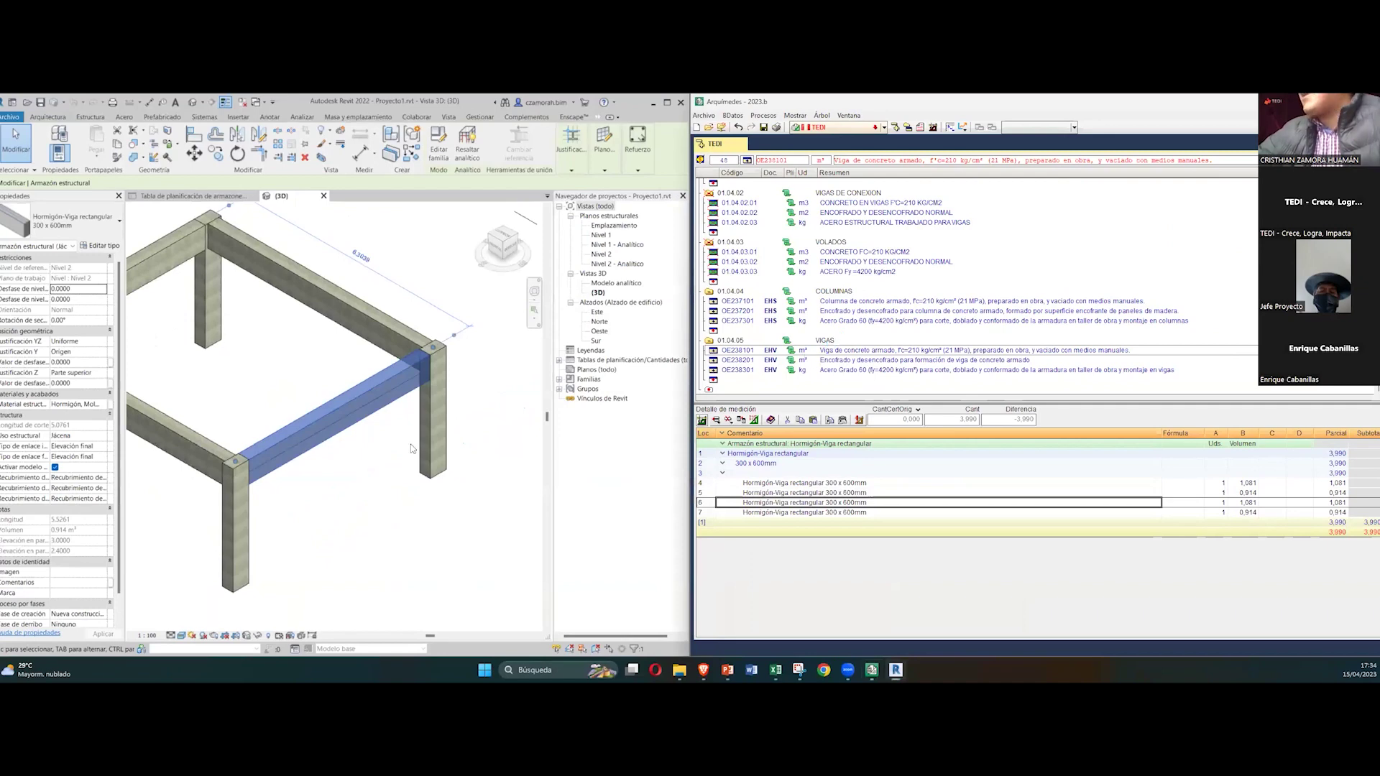
# Step: Show the third 300 x 600mm beam measurement line of item OE238101 in Revit and inspect its beam in the 3D view
pyautogui.rightClick(778, 268)
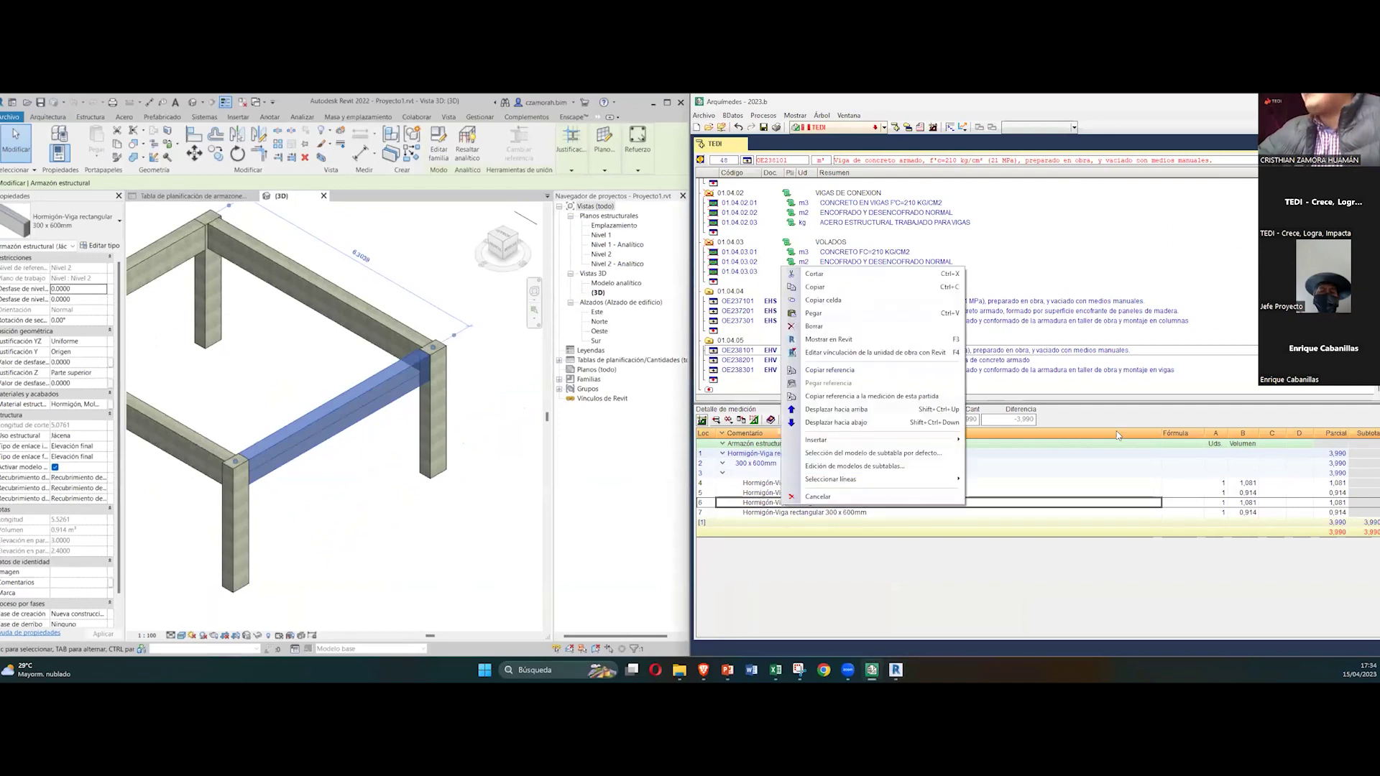
pyautogui.click(401, 372)
pyautogui.keyDown('shift'); pyautogui.moveTo(401, 372); pyautogui.dragTo(240, 411, button='middle'); pyautogui.keyUp('shift')
pyautogui.click(340, 414)
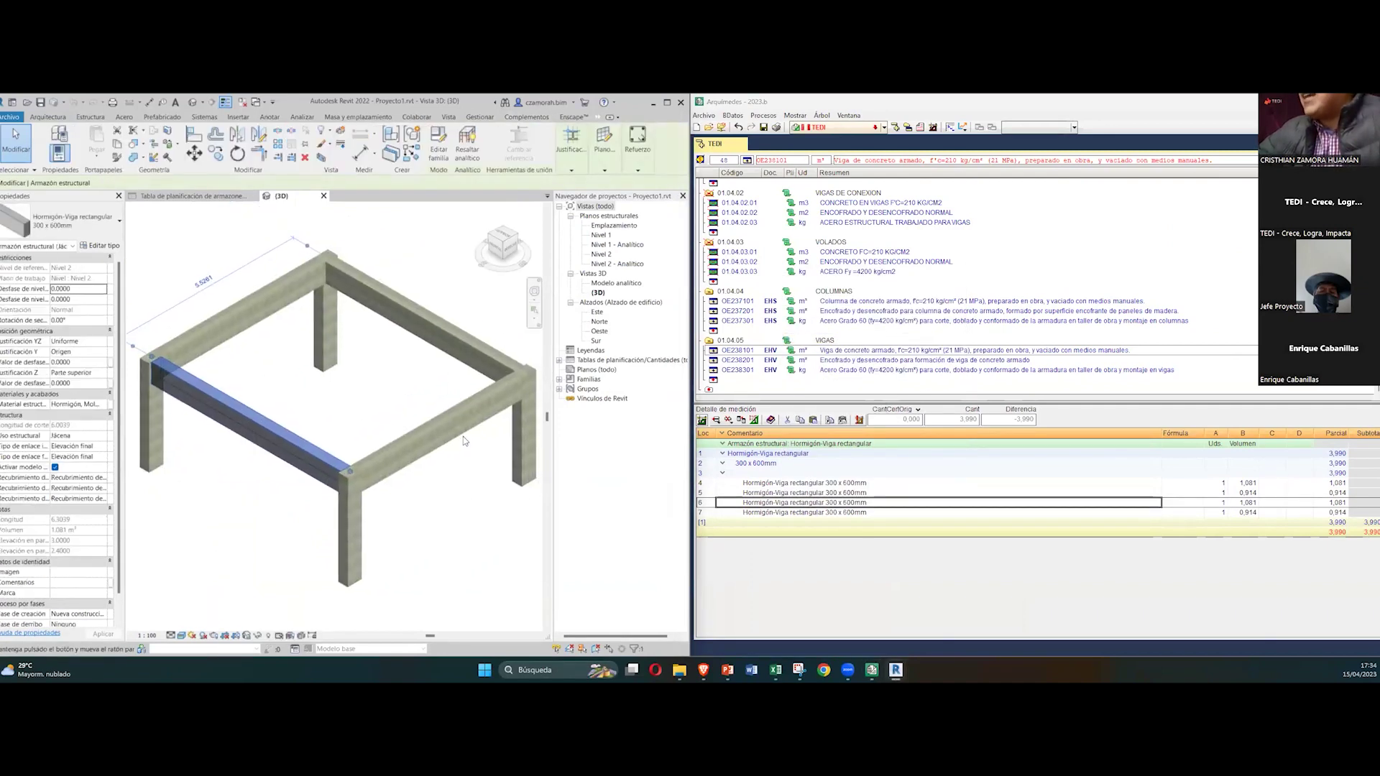
# Step: Show the second 300 x 450 column measurement line of concrete column item OE237101 in Revit
pyautogui.click(855, 303)
pyautogui.click(1045, 401)
pyautogui.rightClick(767, 494)
pyautogui.click(827, 329)
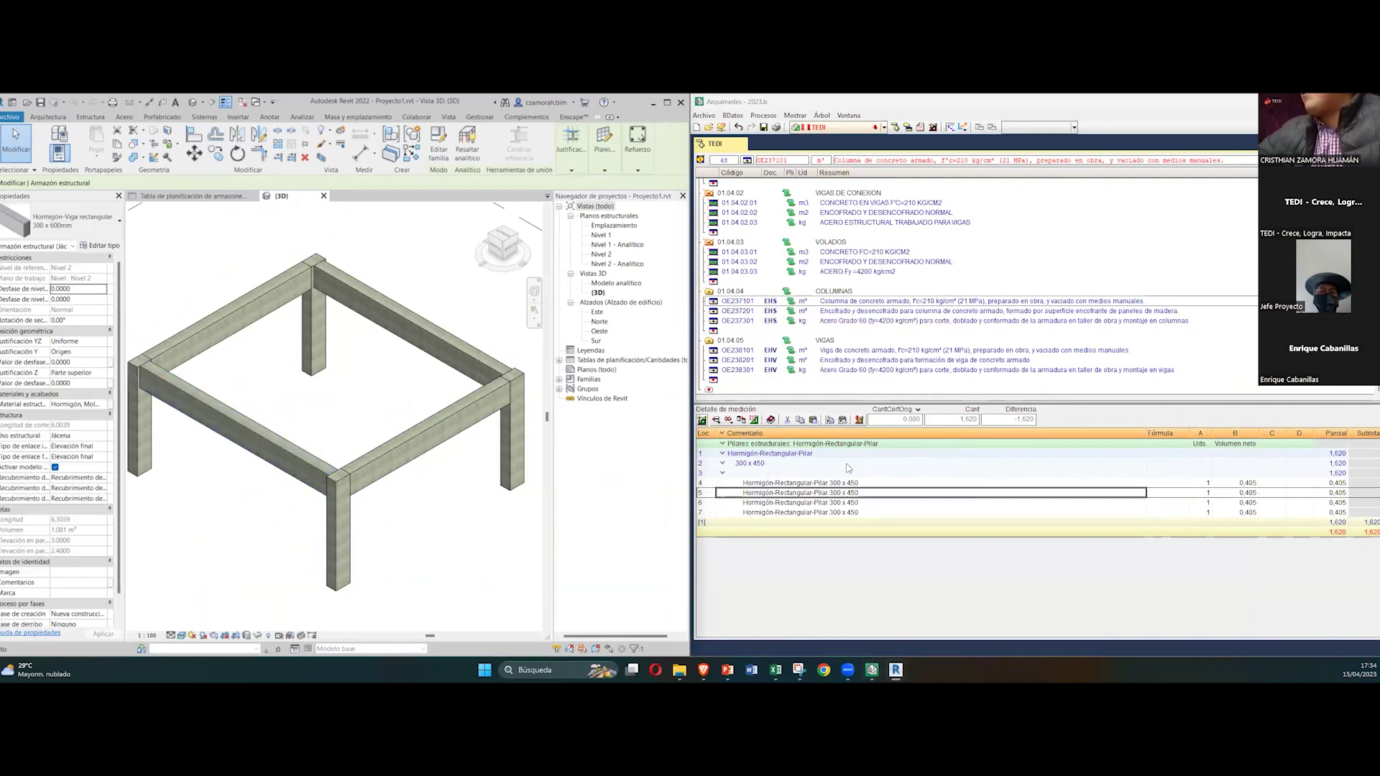
pyautogui.click(1242, 495)
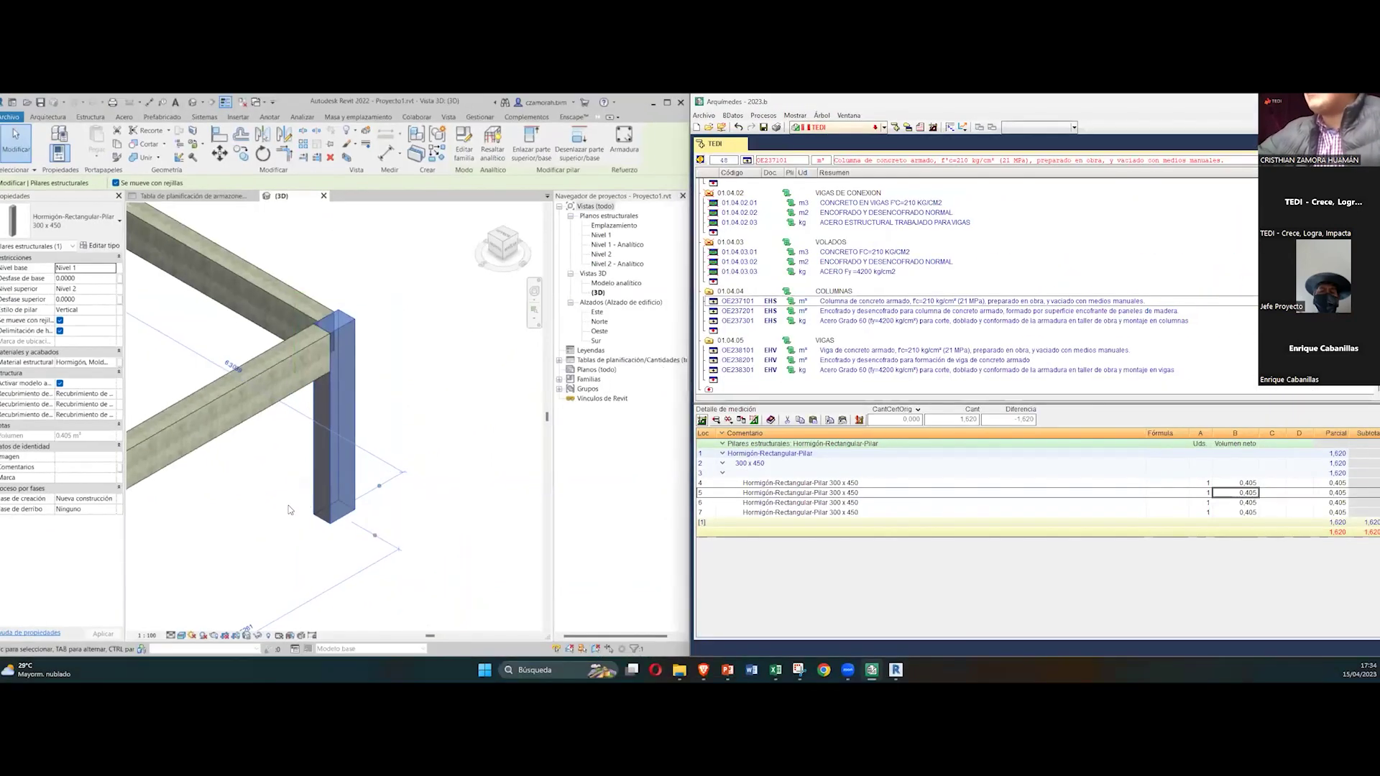
# Step: Deselect the shown column and delete the front corner column from the Revit model
pyautogui.scroll(-5, 289, 509)
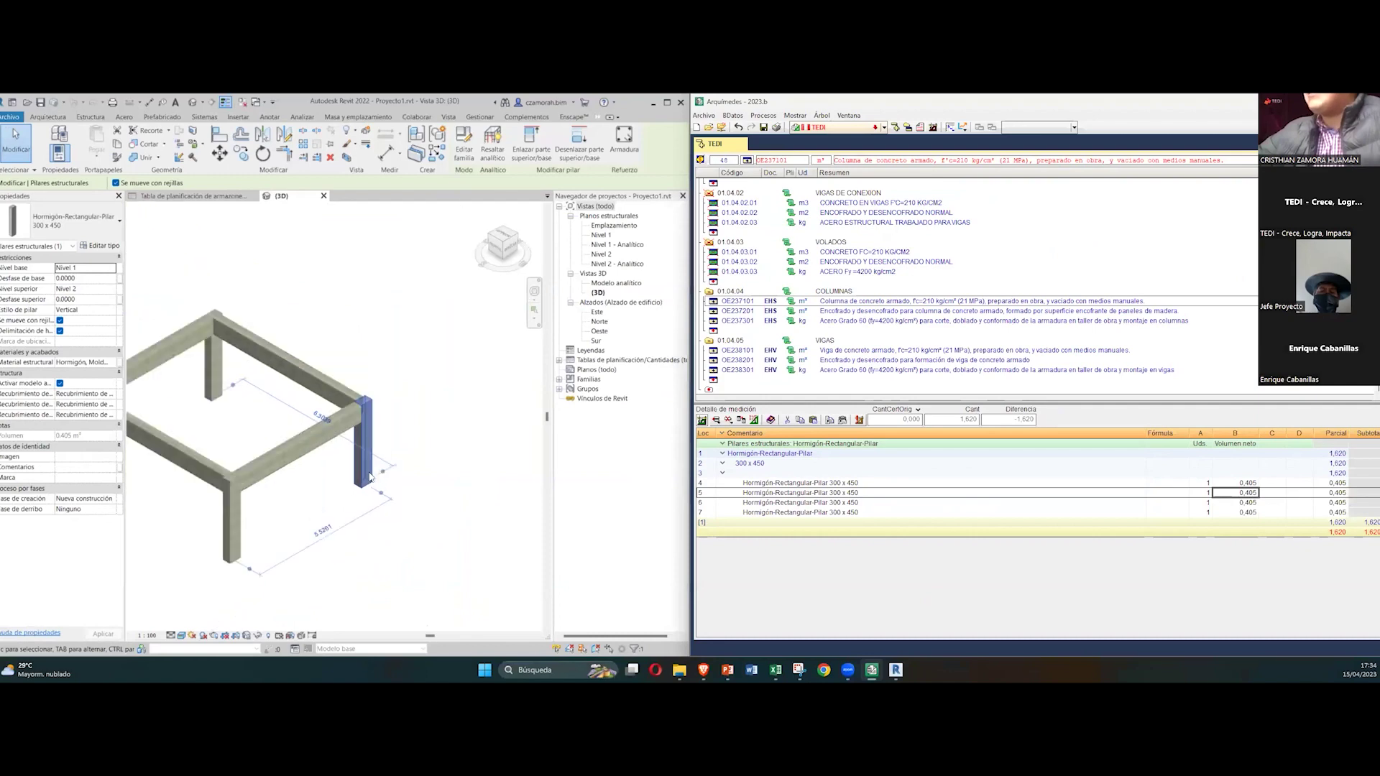
pyautogui.press('Escape')
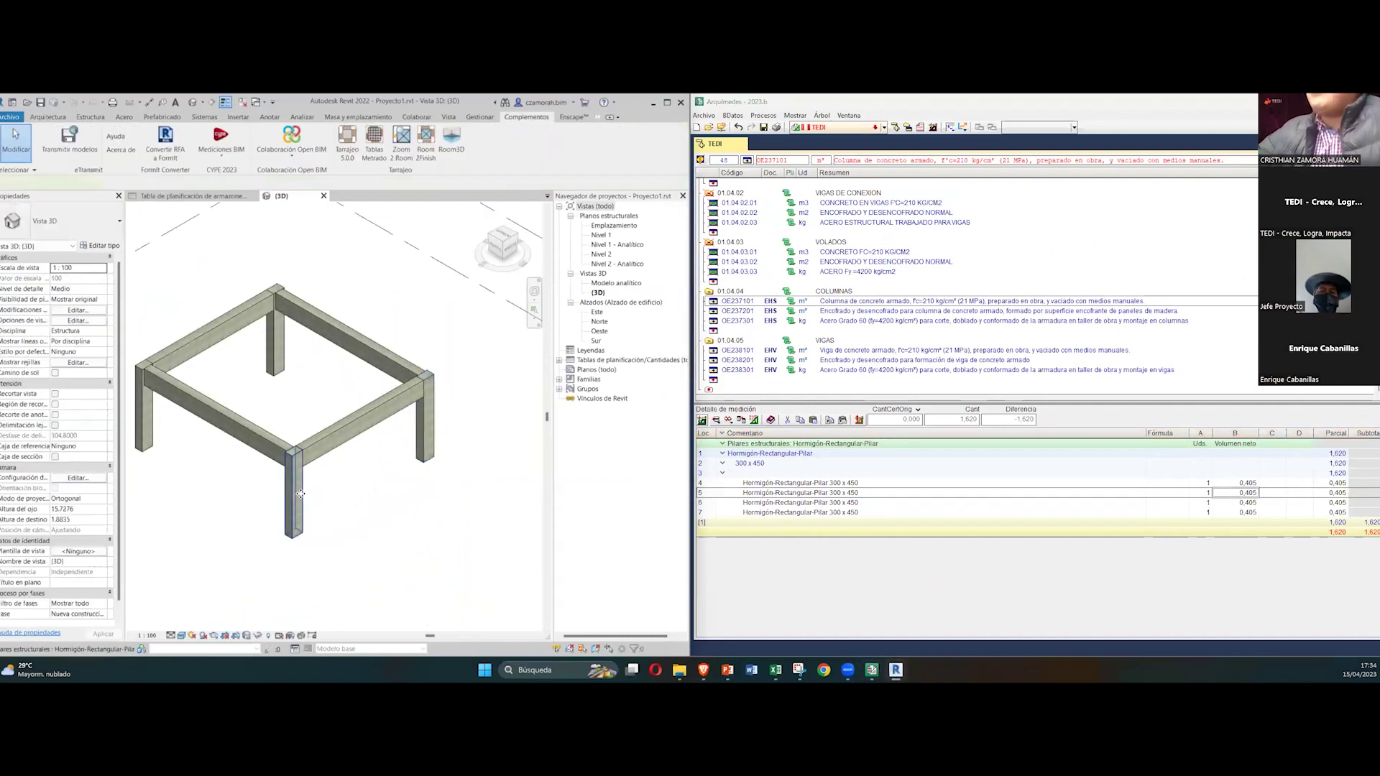
pyautogui.click(300, 498)
pyautogui.press('Delete')
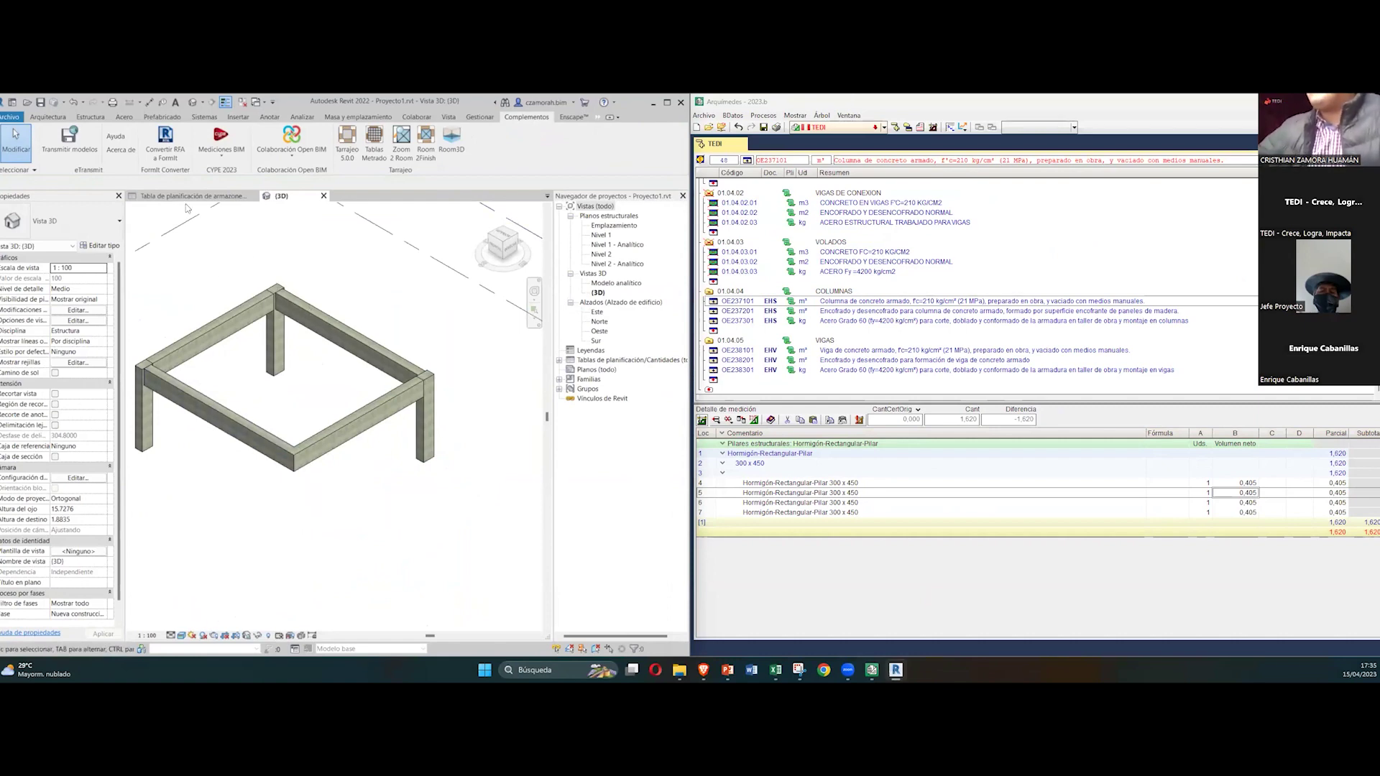
# Step: Link the Revit model with the Arquímedes budget, comparing against the existing extraction file, and update the Revit changes in Arquímedes
pyautogui.click(225, 157)
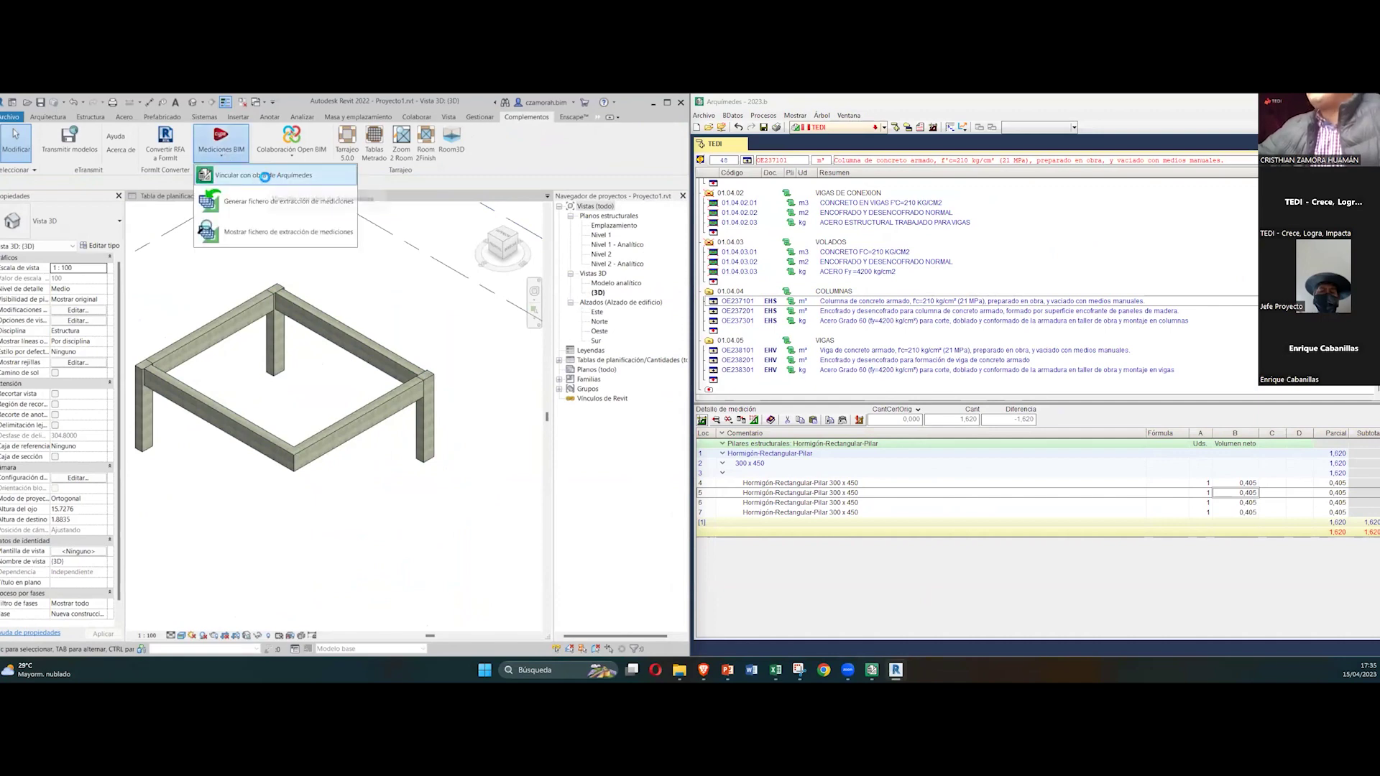
pyautogui.click(268, 178)
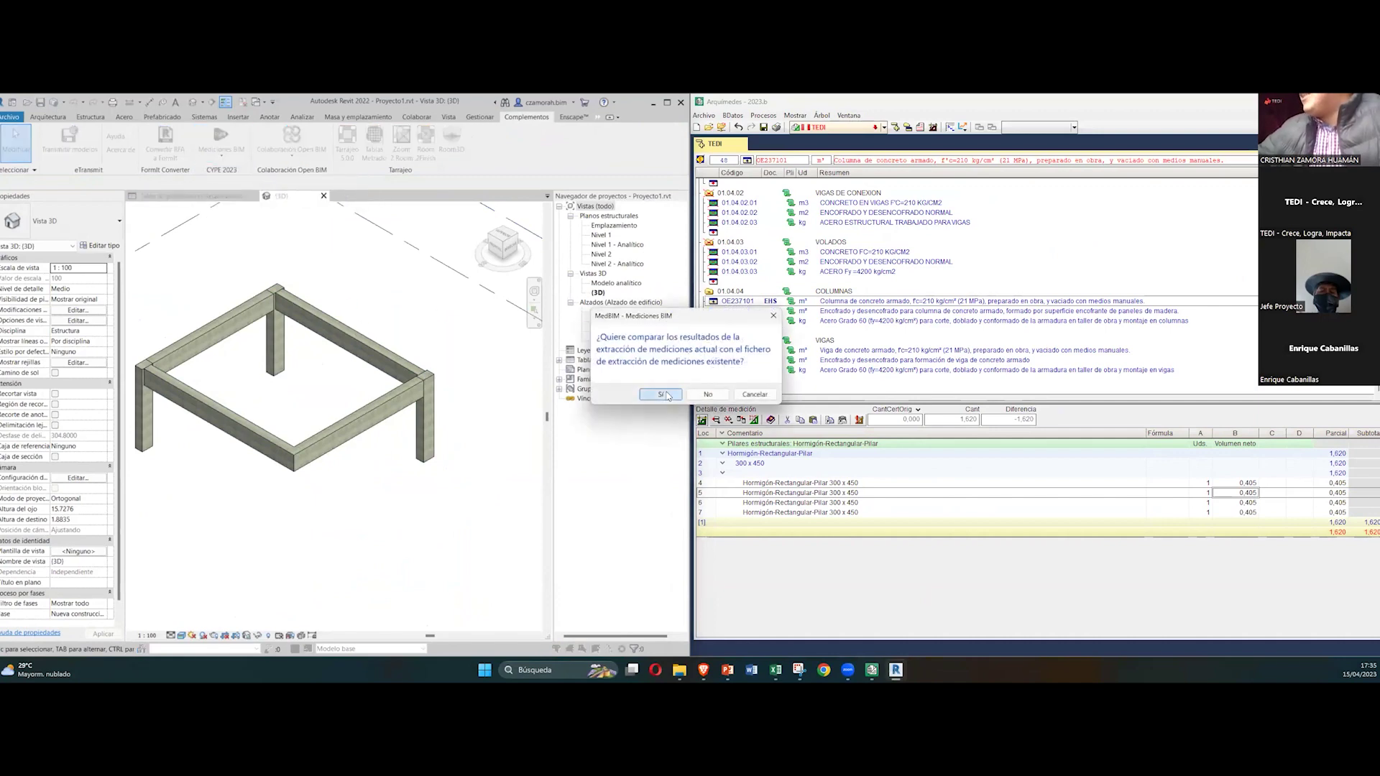
pyautogui.click(666, 395)
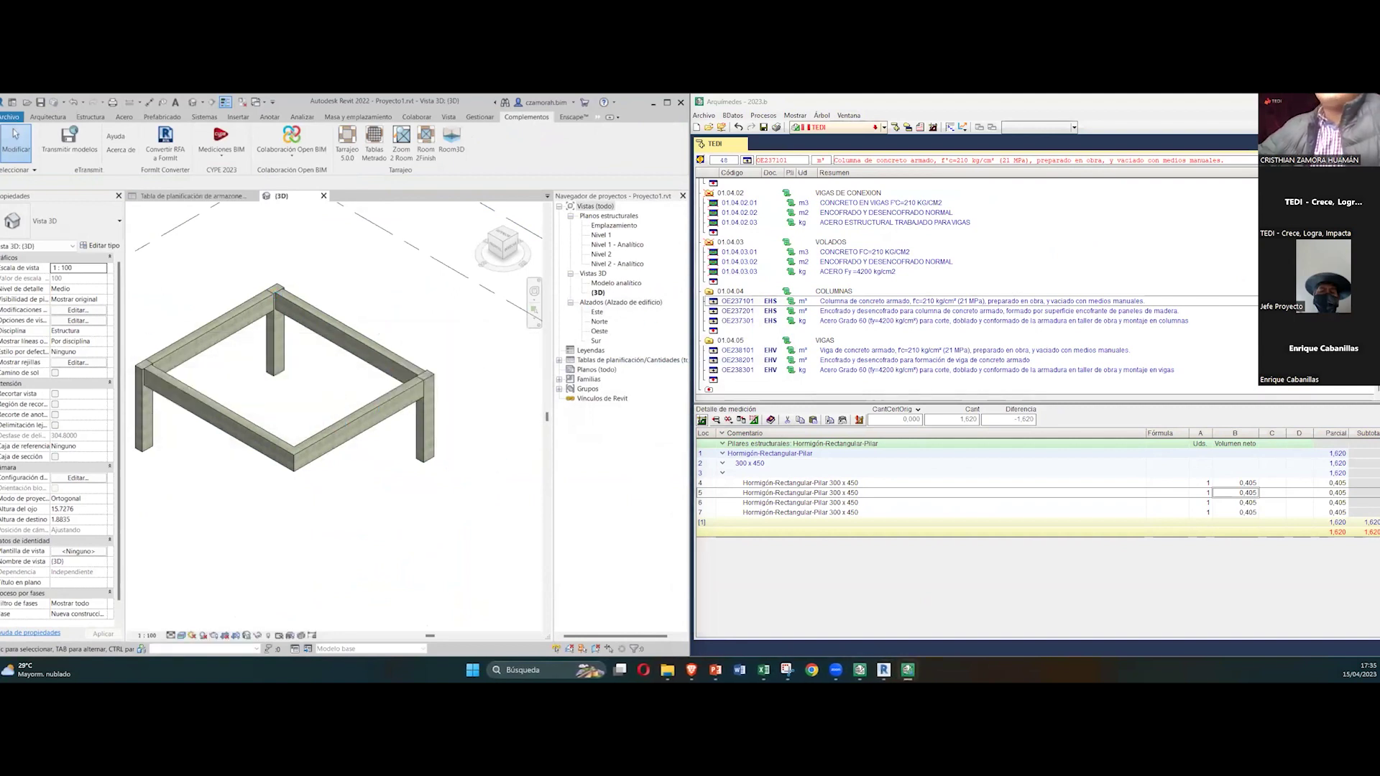
pyautogui.click(280, 521)
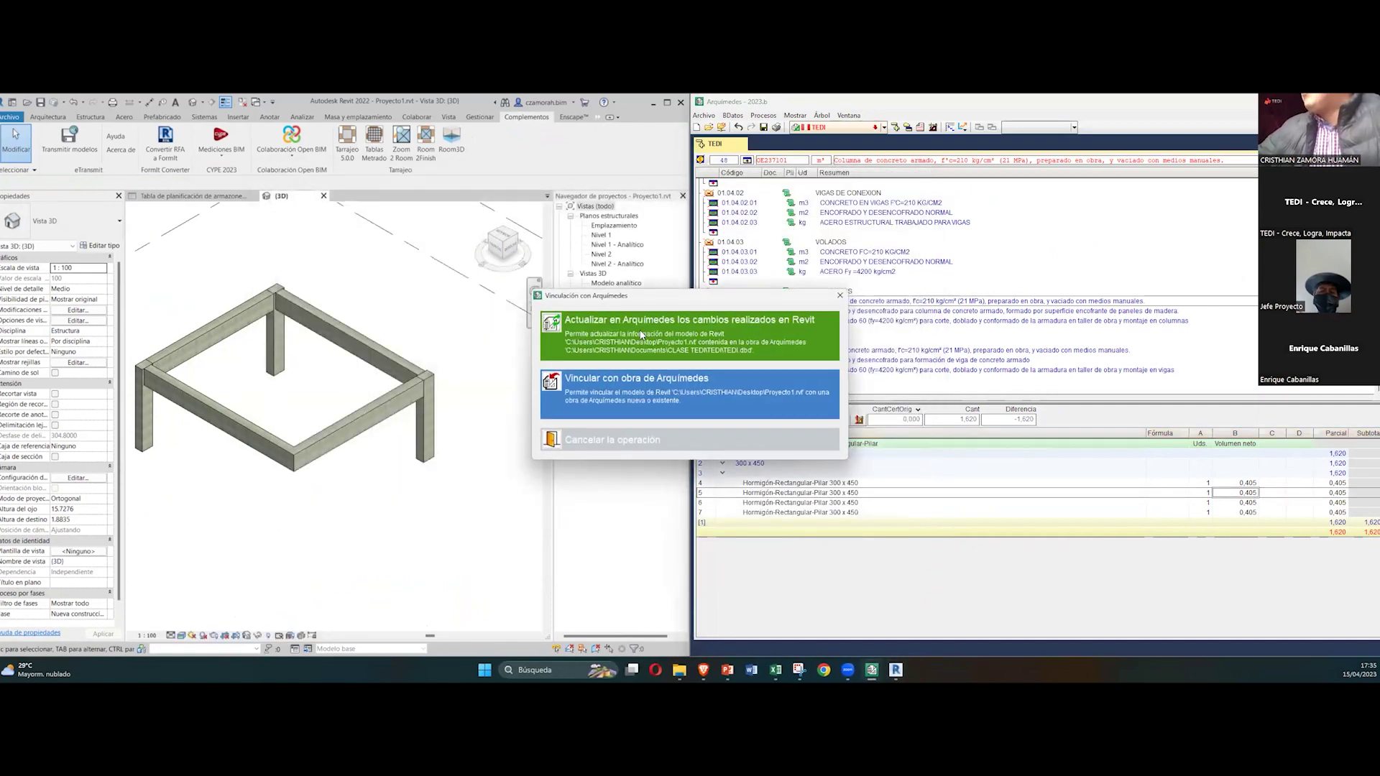
pyautogui.click(642, 334)
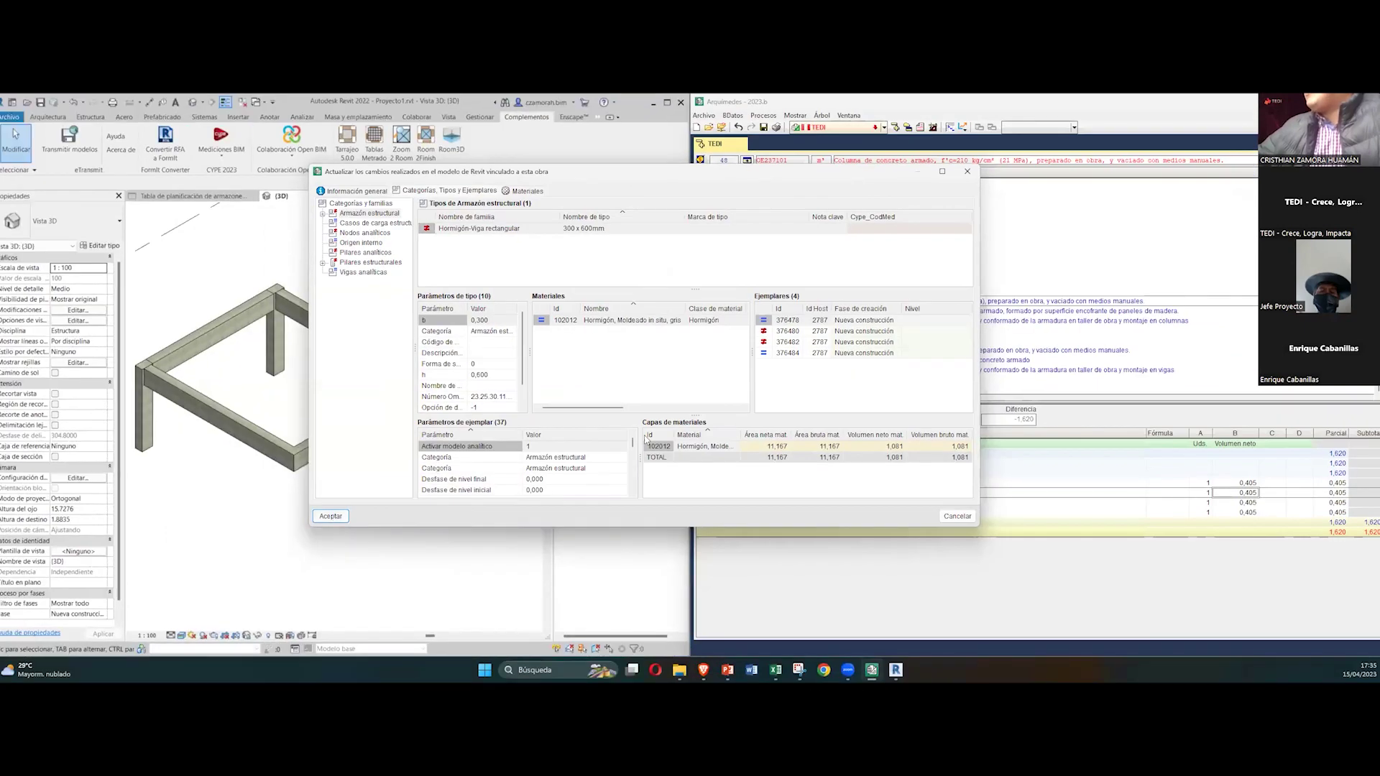
pyautogui.click(953, 515)
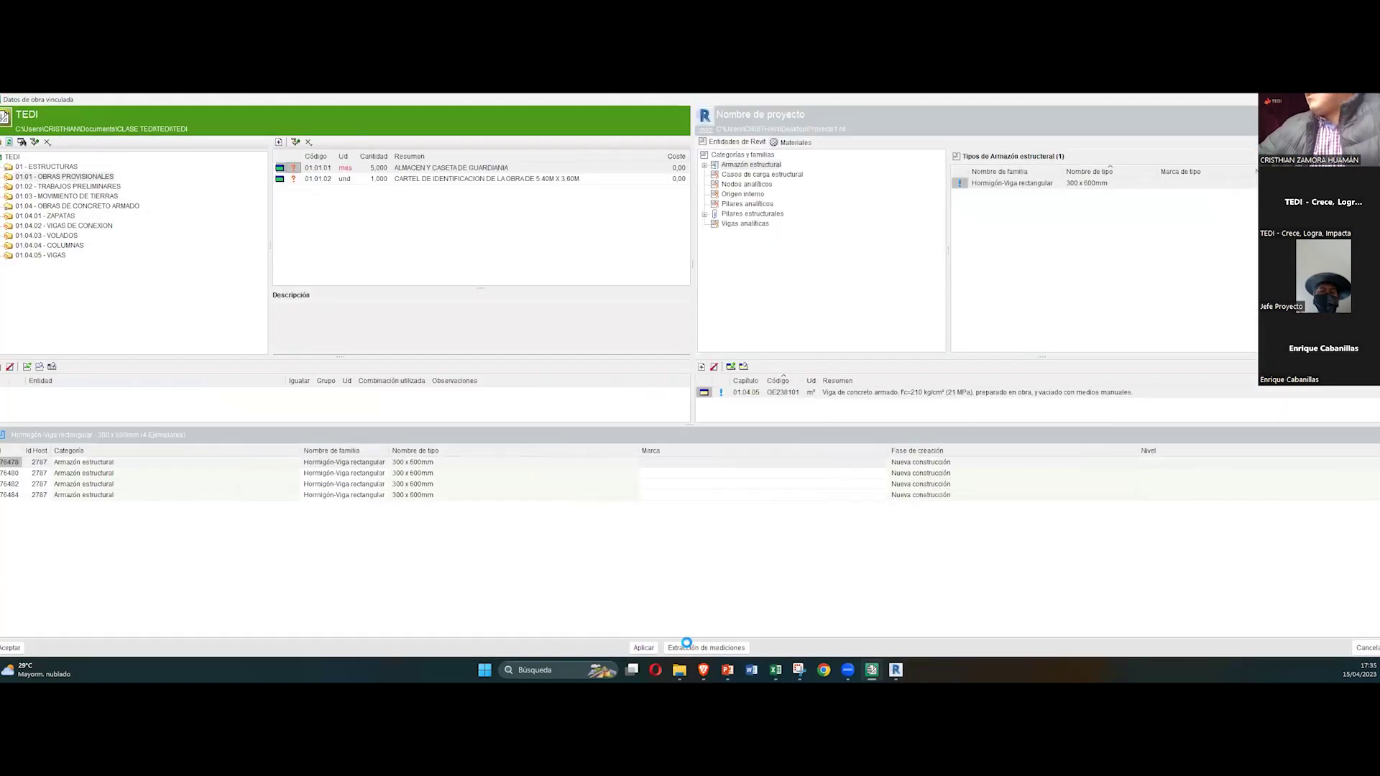
# Step: Run the measurement extraction from the Revit file into the TEDI budget and accept the linked-budget data
pyautogui.click(644, 648)
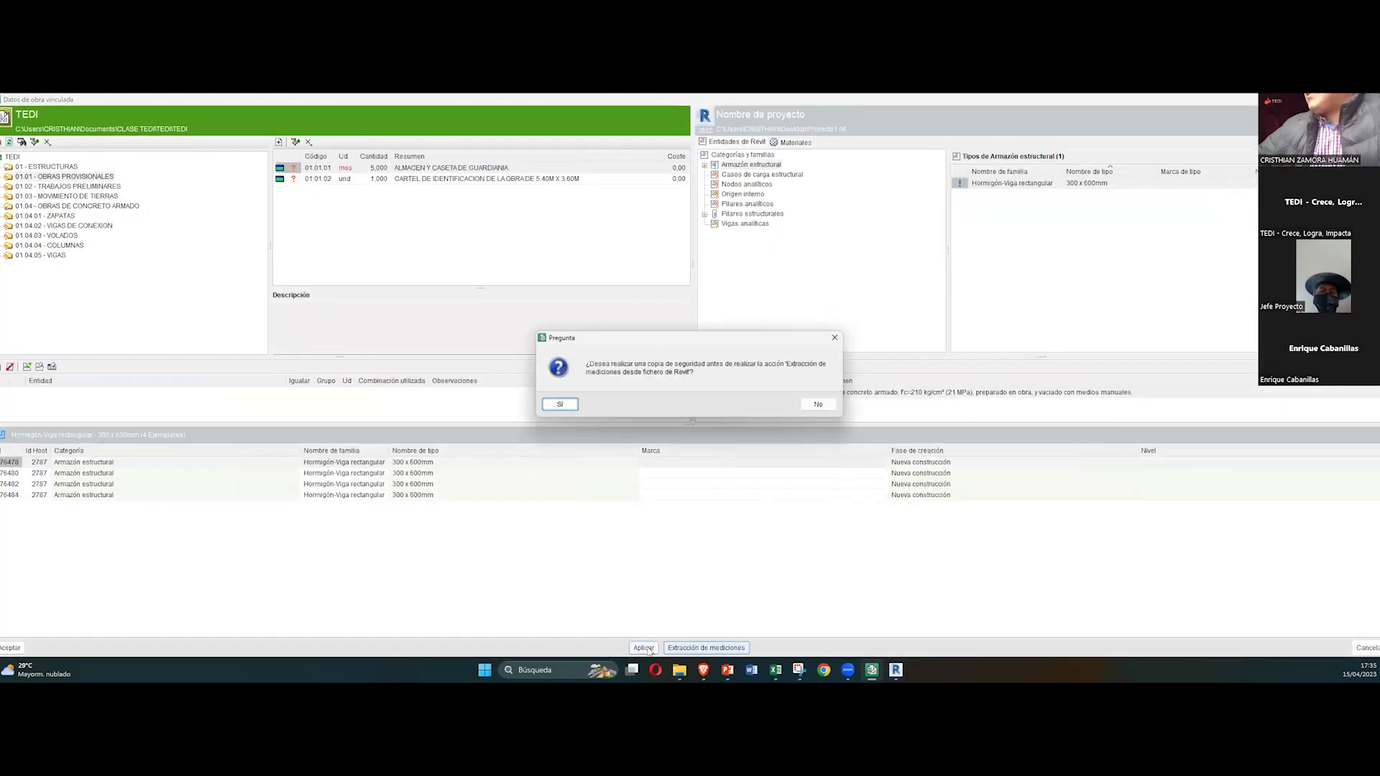
pyautogui.press('Return')
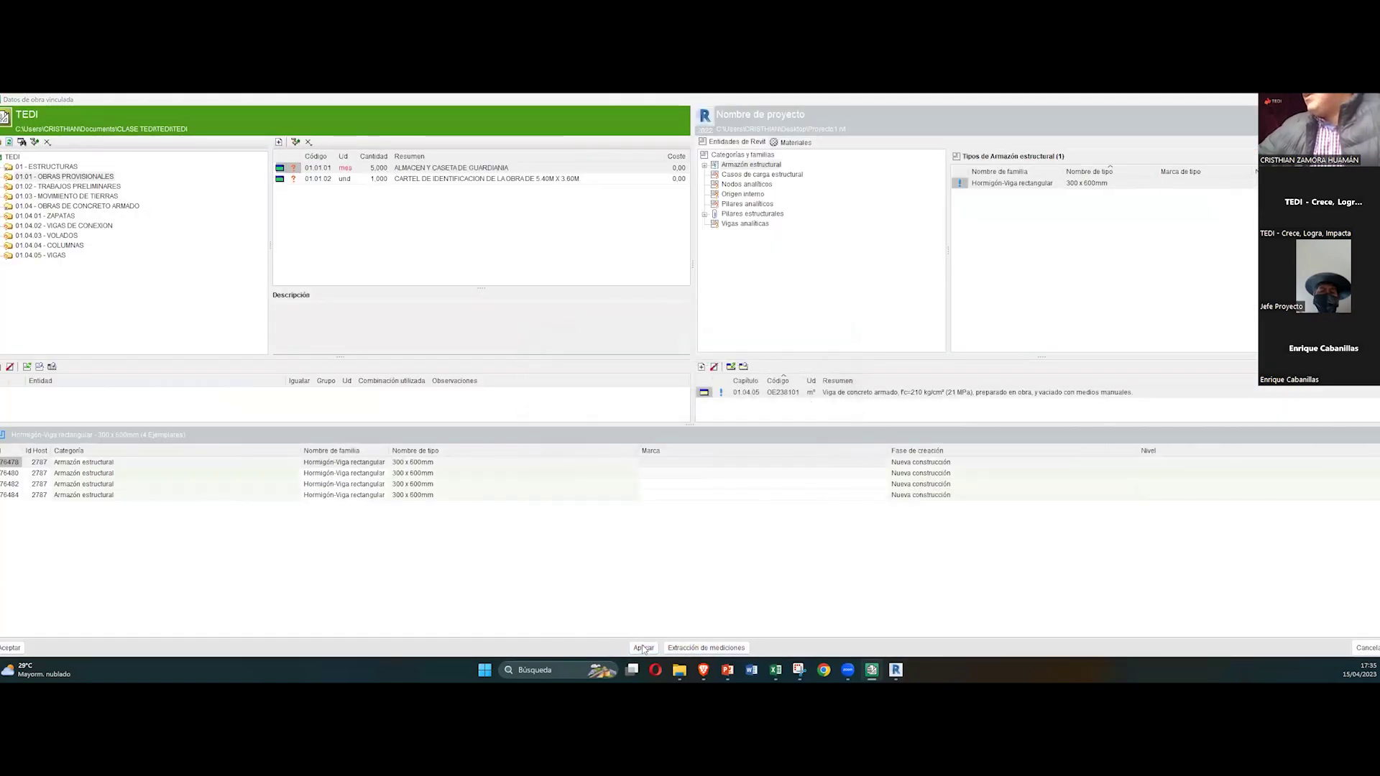
pyautogui.click(13, 648)
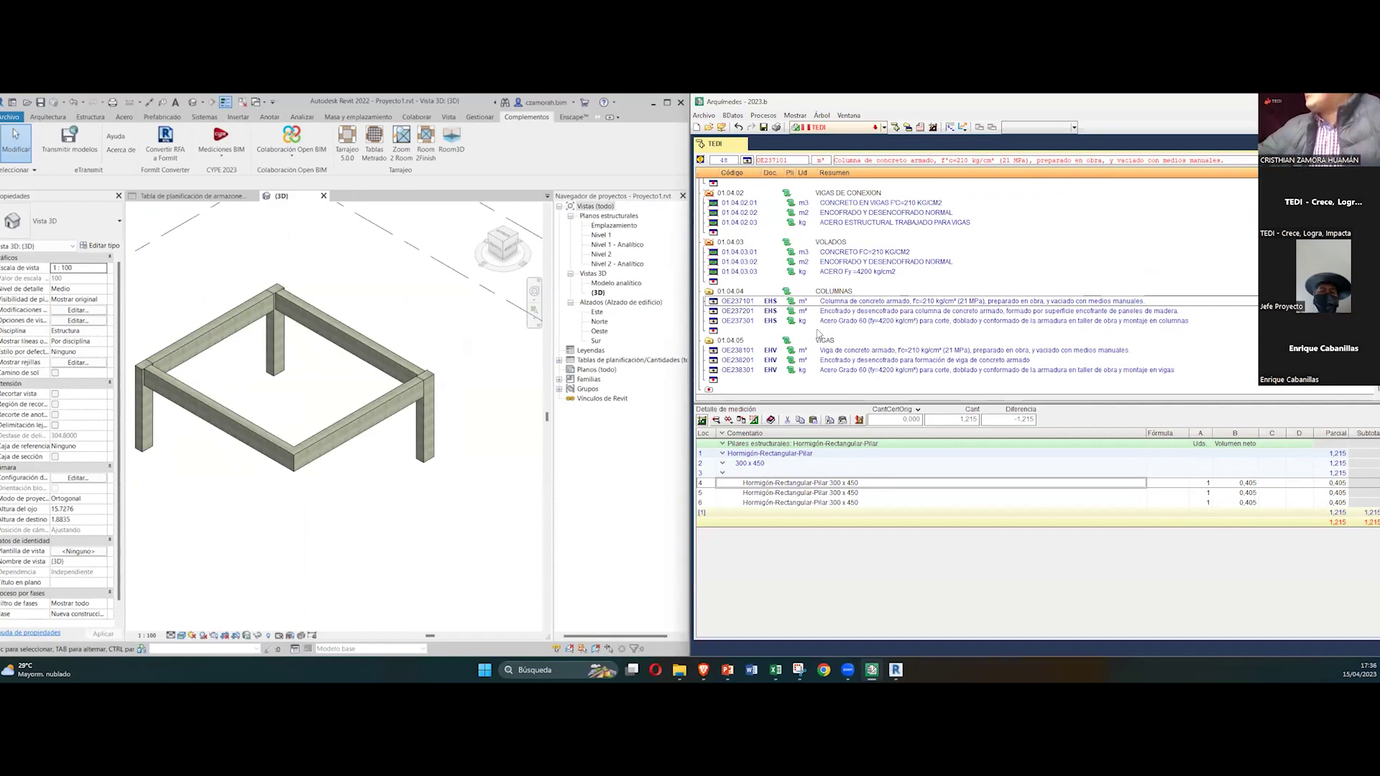
pyautogui.scroll(5, 818, 302)
pyautogui.scroll(1, 792, 271)
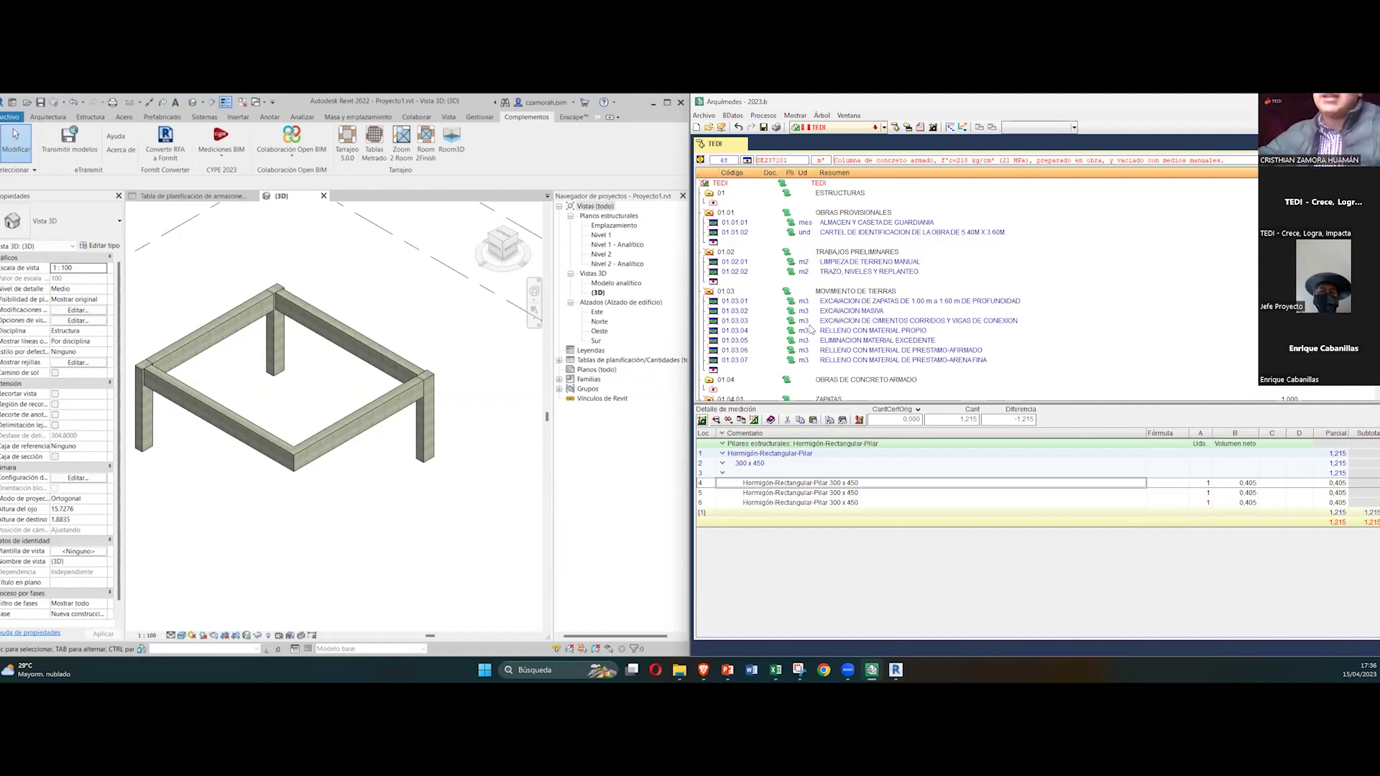
pyautogui.scroll(-8, 873, 367)
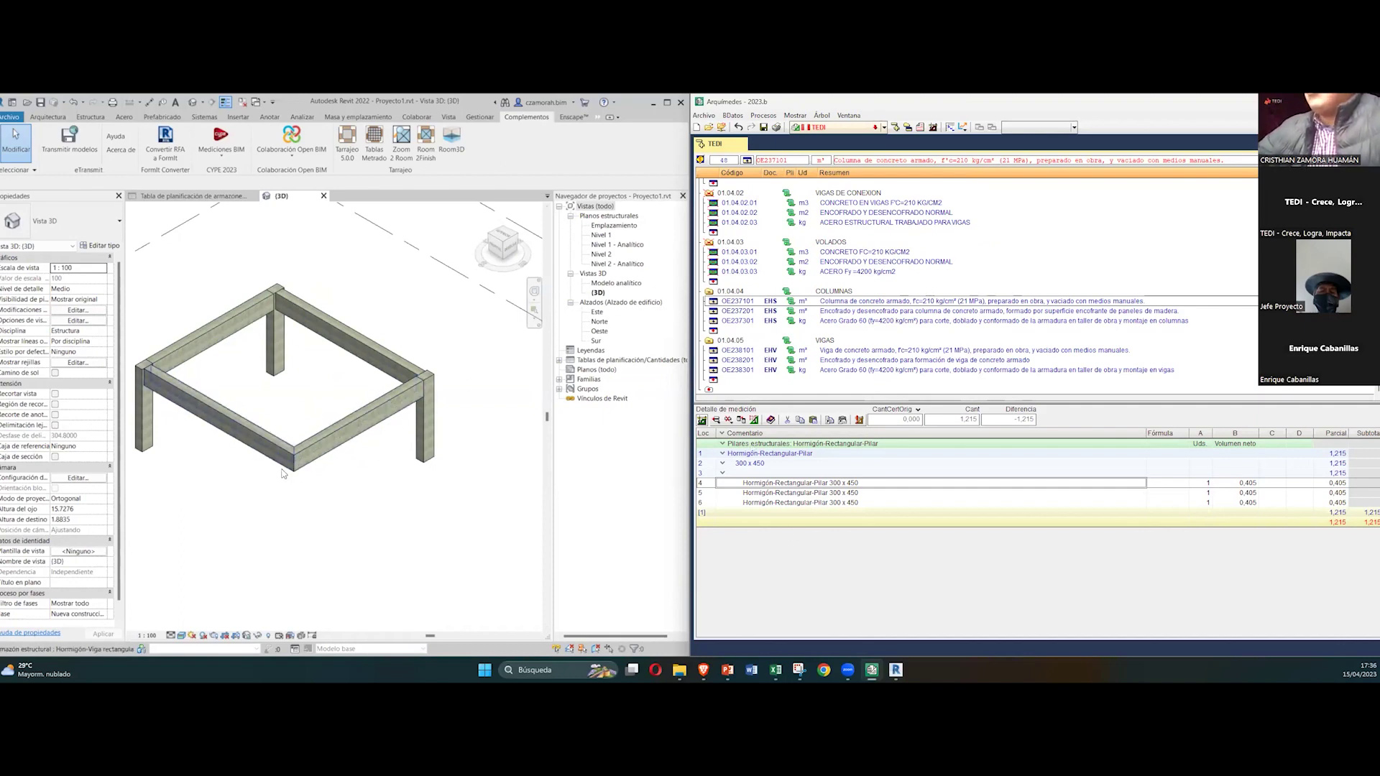
# Step: Select the front 300 x 600mm beam in Revit and inspect the Nota clave field in its type properties
pyautogui.click(257, 437)
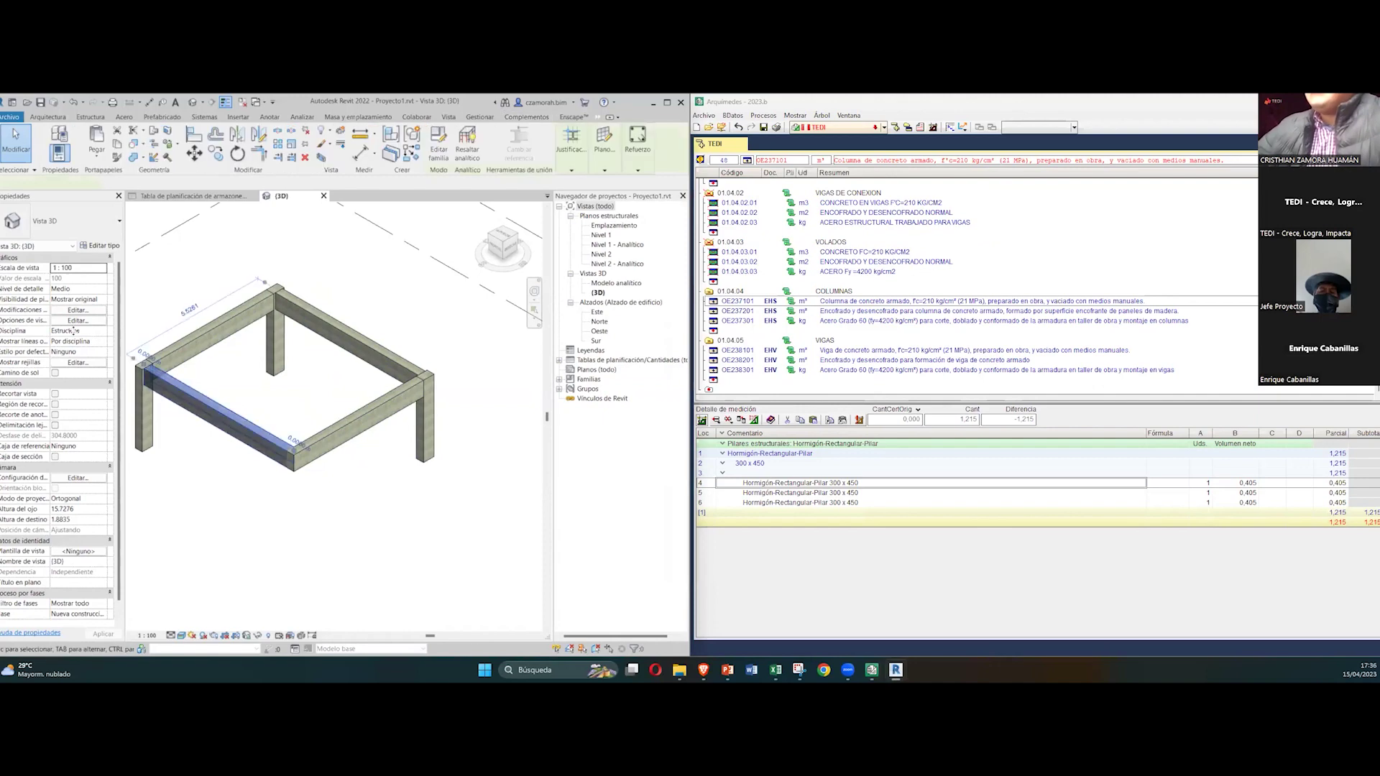
pyautogui.click(101, 245)
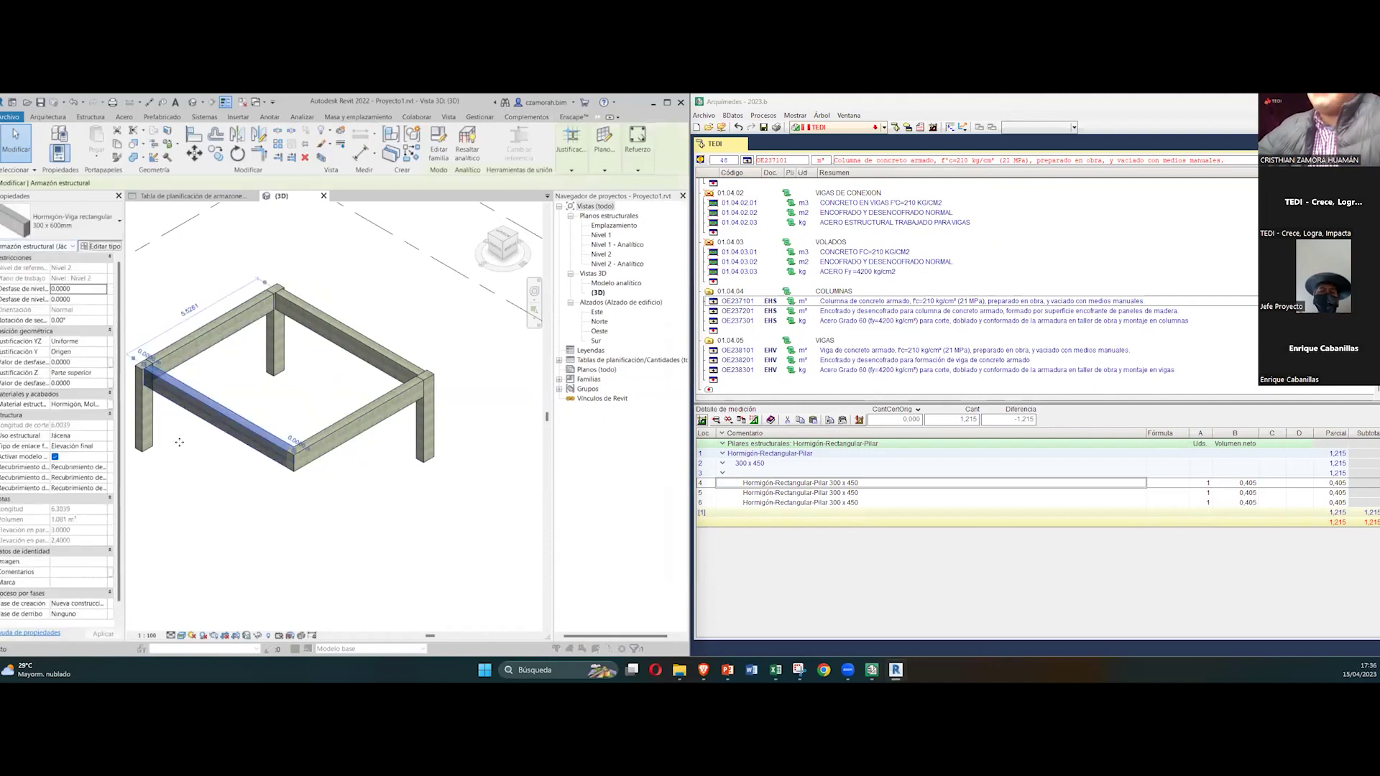
pyautogui.scroll(-3, 547, 425)
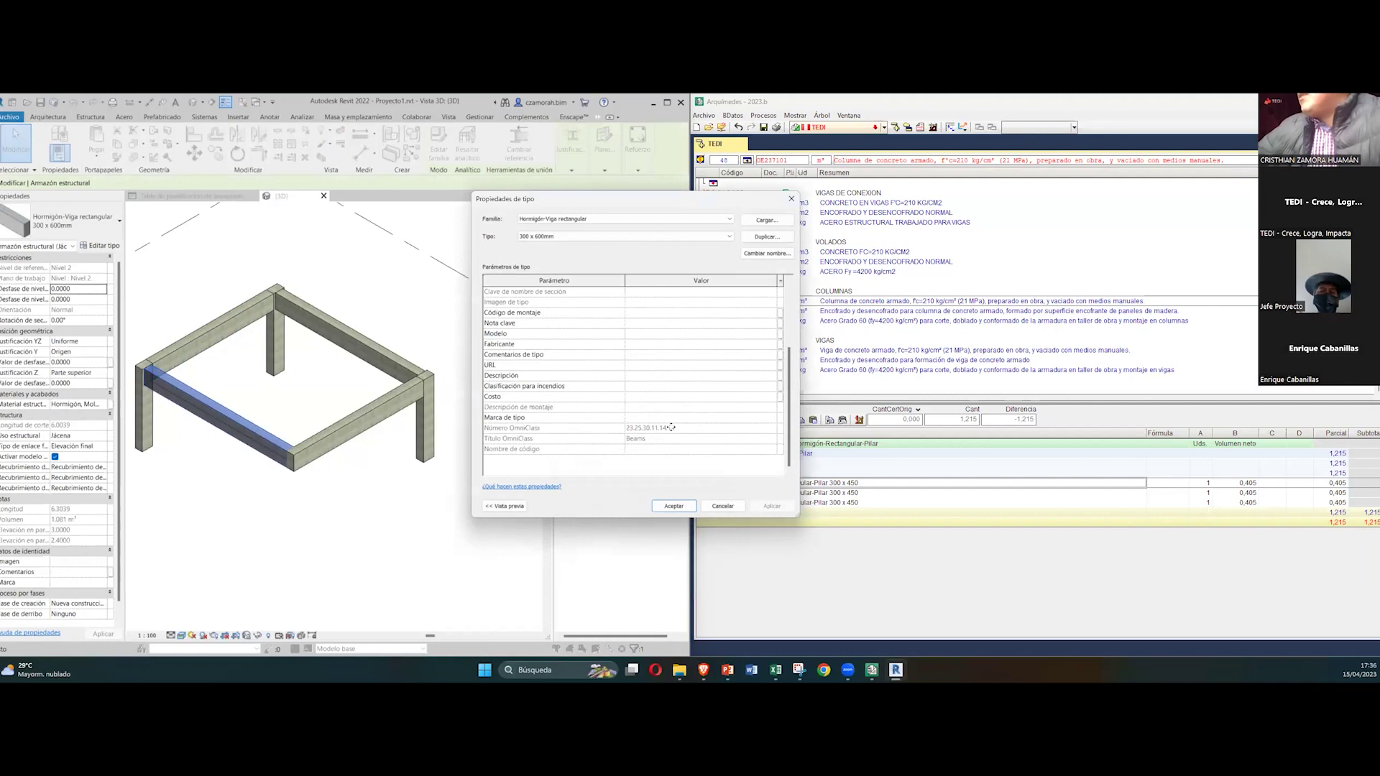
pyautogui.scroll(1, 493, 381)
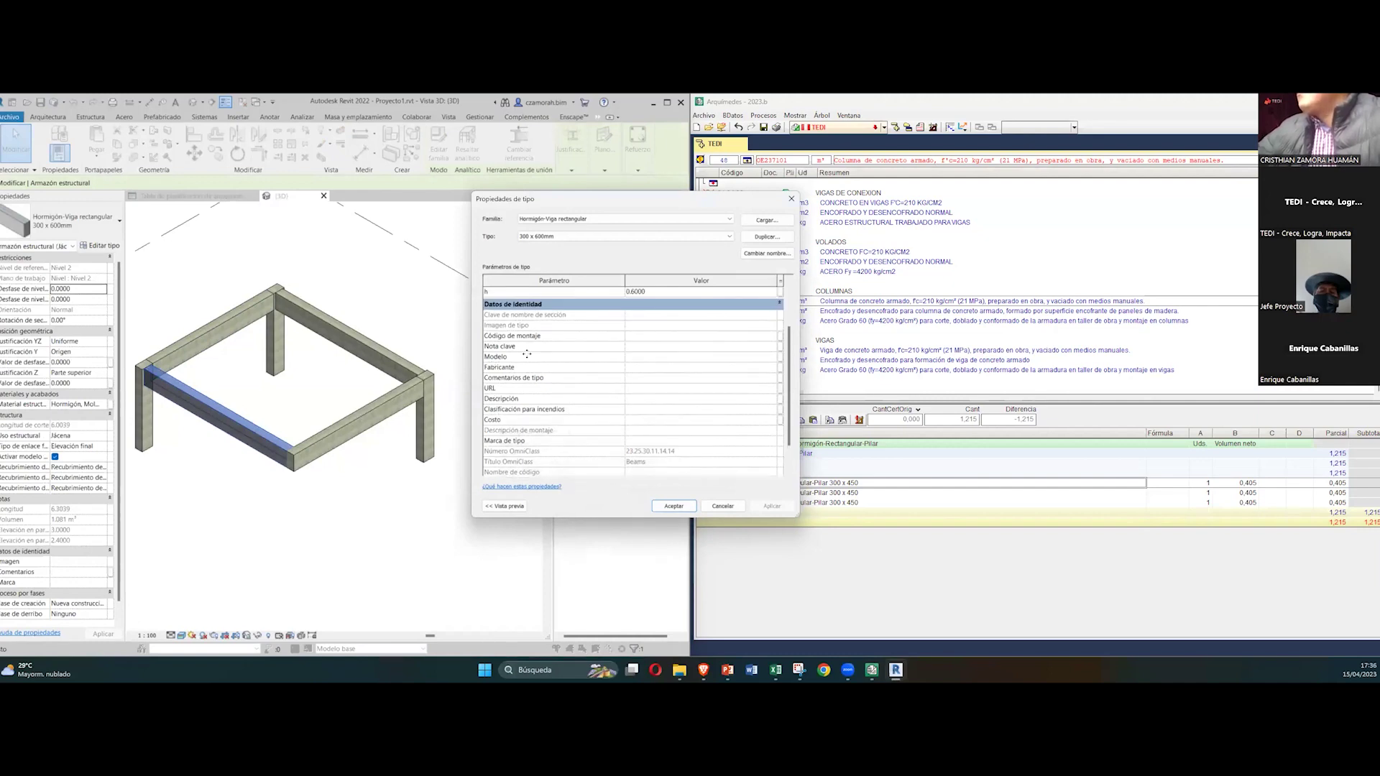
pyautogui.click(667, 347)
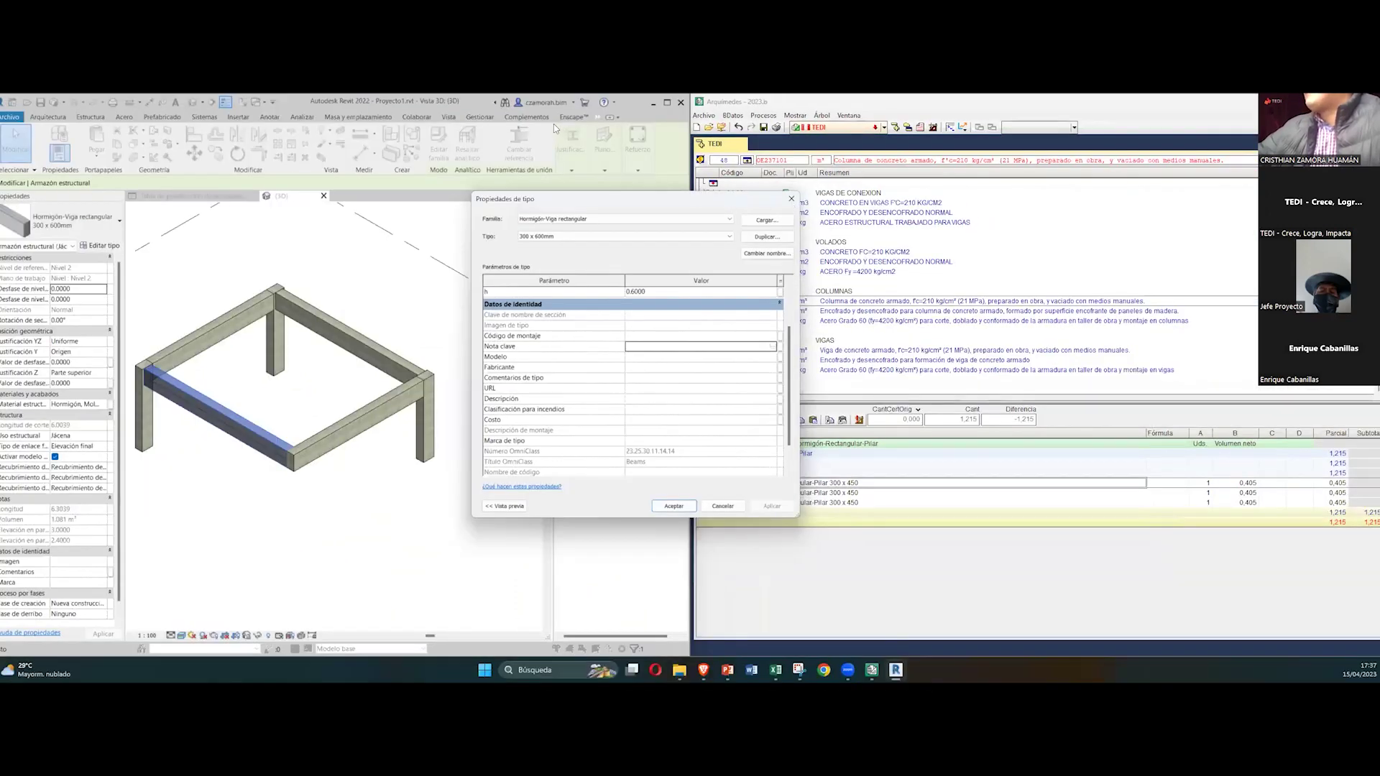
pyautogui.click(792, 199)
pyautogui.scroll(2, 214, 153)
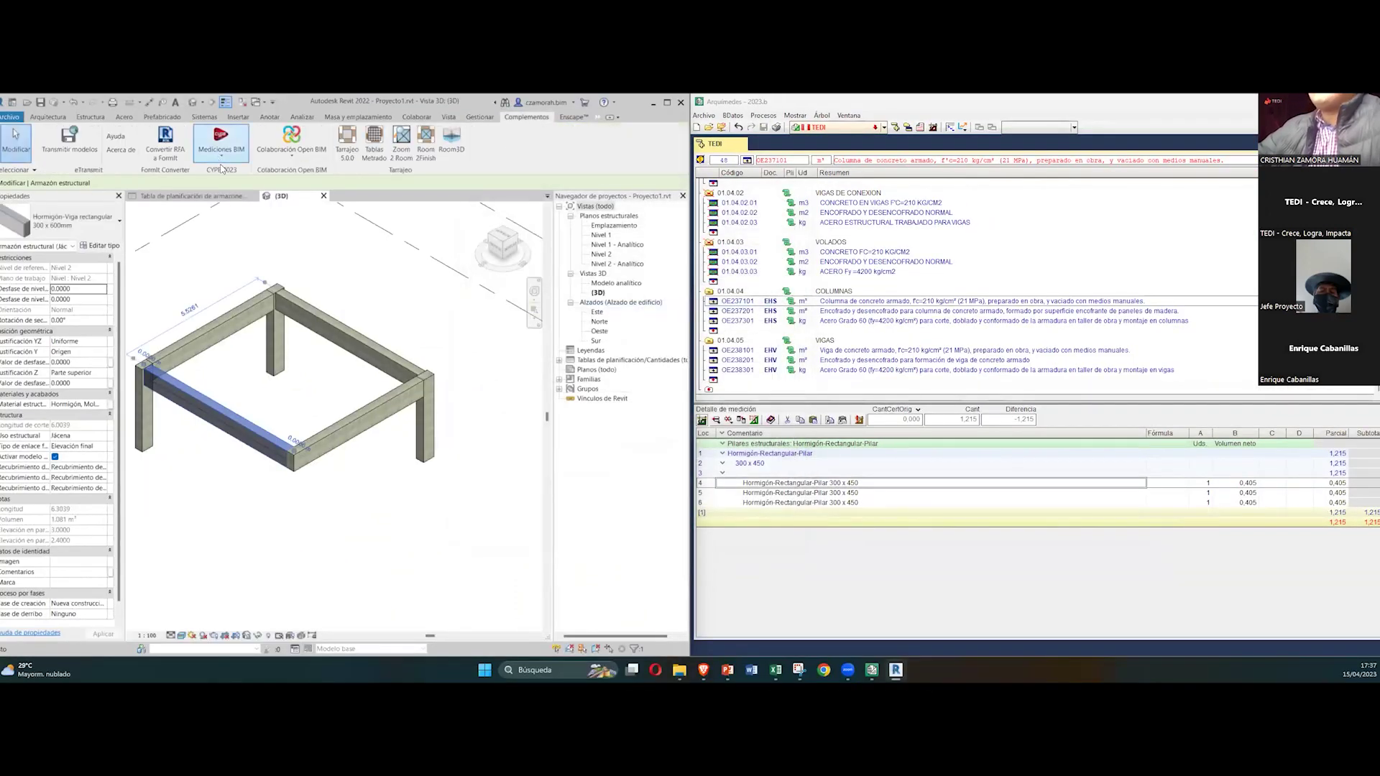
pyautogui.click(217, 152)
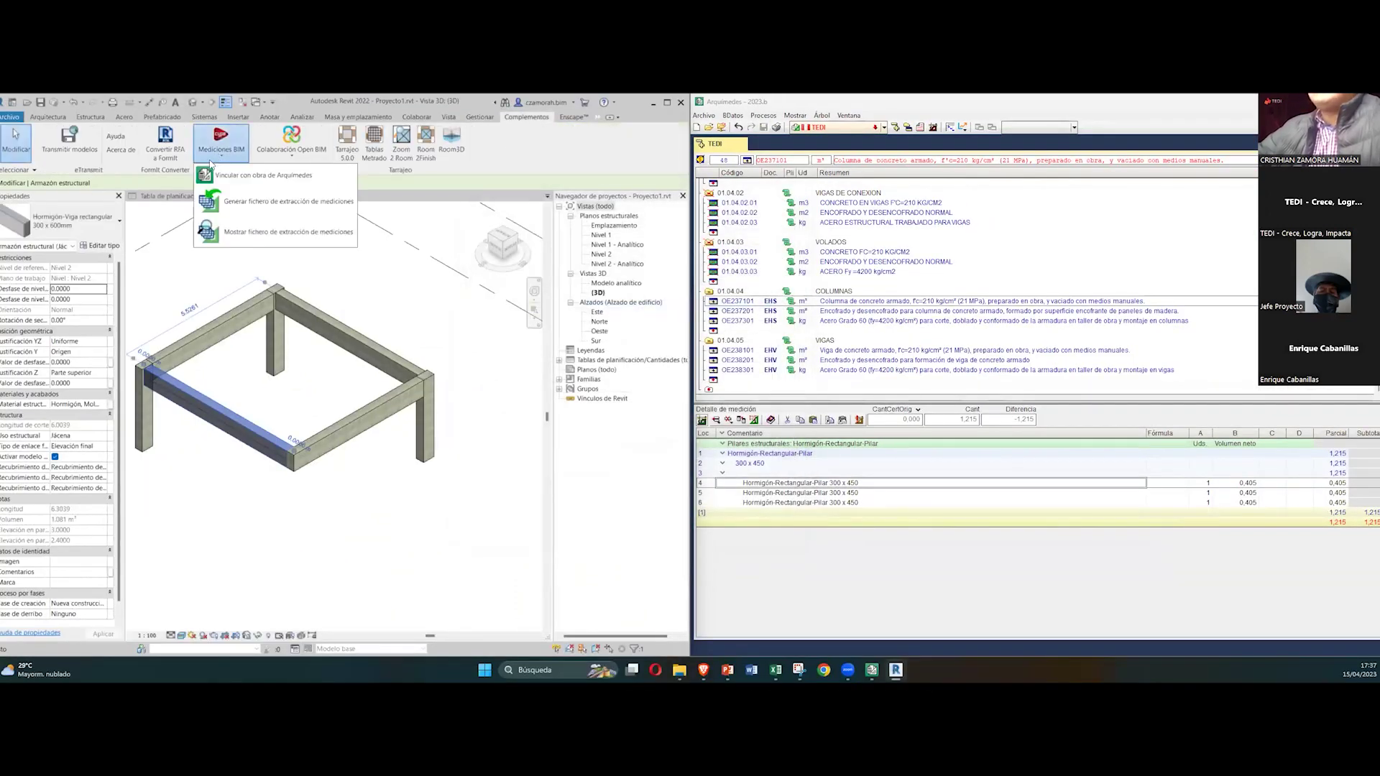
pyautogui.click(220, 455)
pyautogui.click(183, 375)
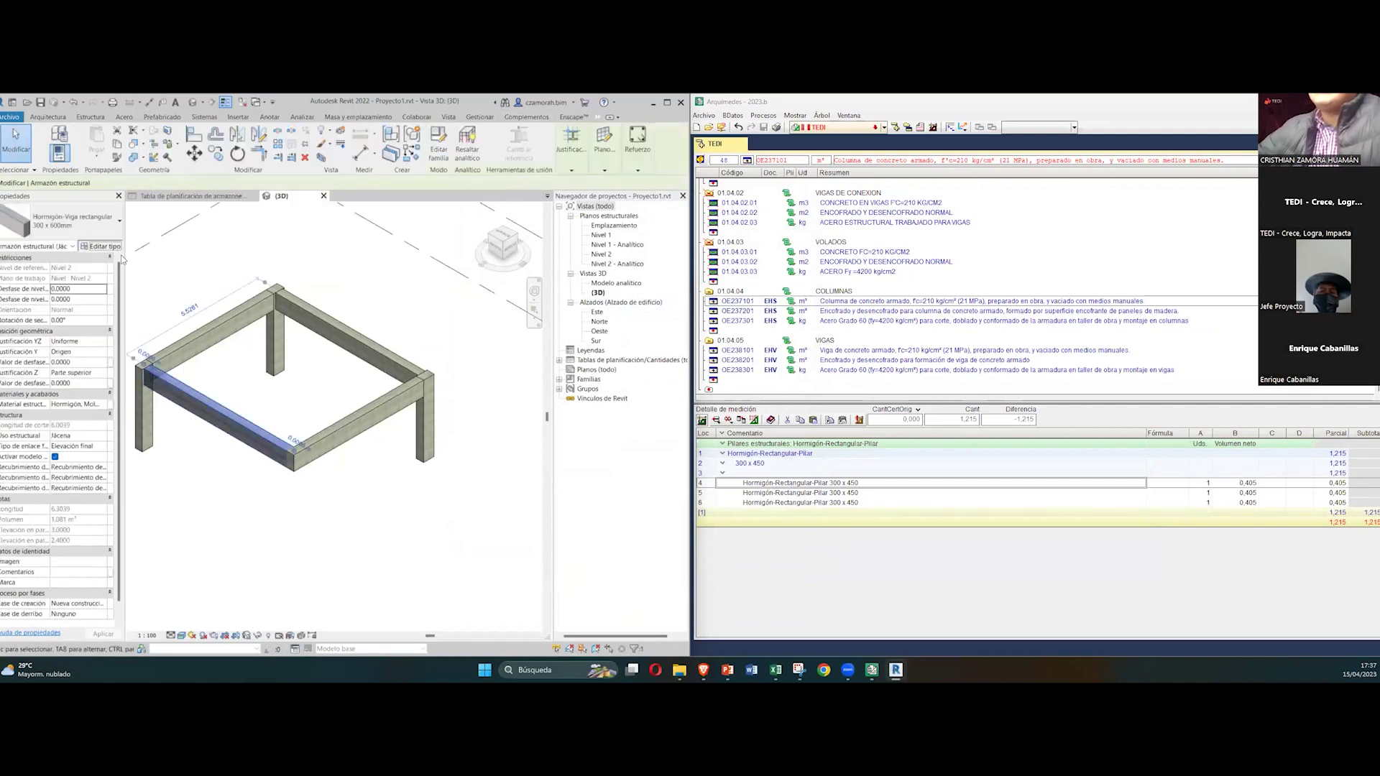
# Step: Reopen the beam's type properties to compare its Nota clave field with budget item code OE238101, and close them with the beam deselected
pyautogui.click(100, 245)
pyautogui.click(647, 394)
pyautogui.moveTo(624, 199); pyautogui.dragTo(489, 156)
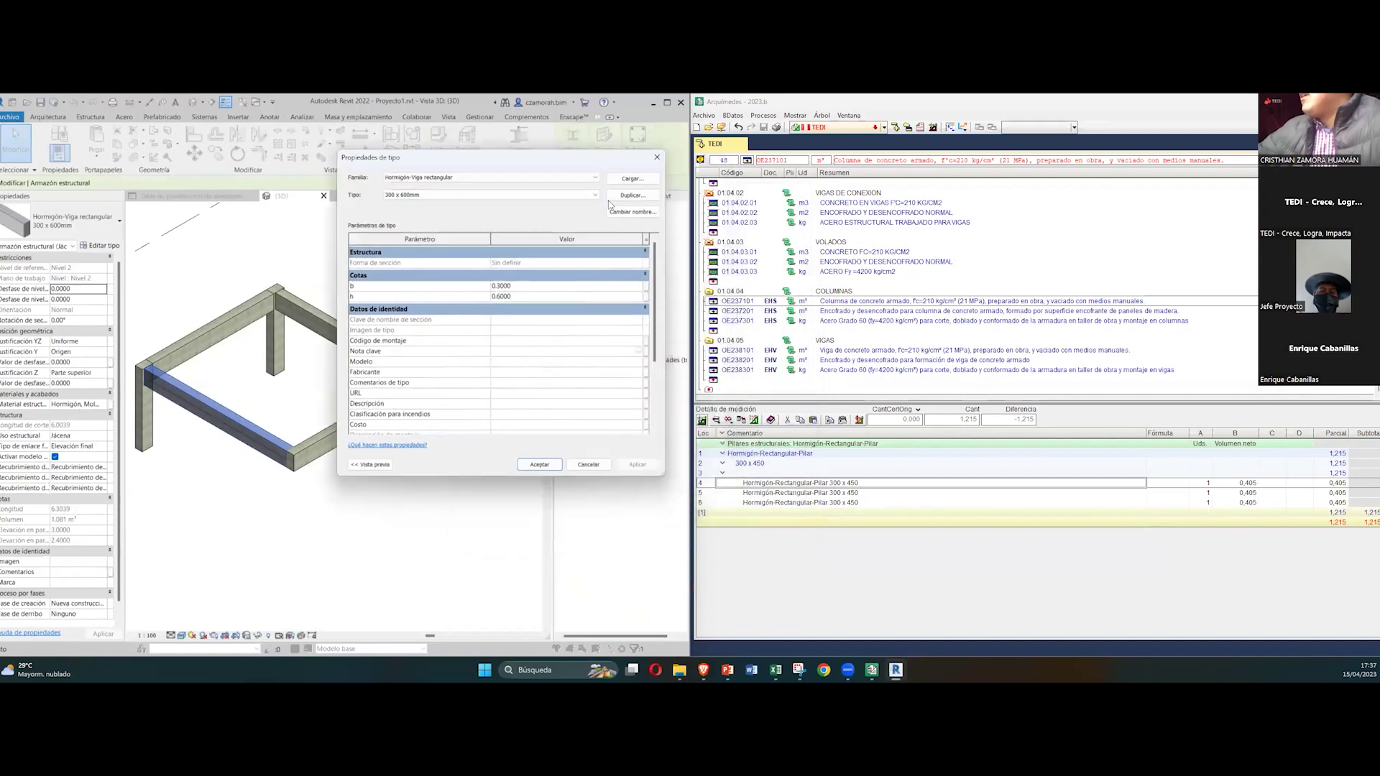
pyautogui.click(745, 352)
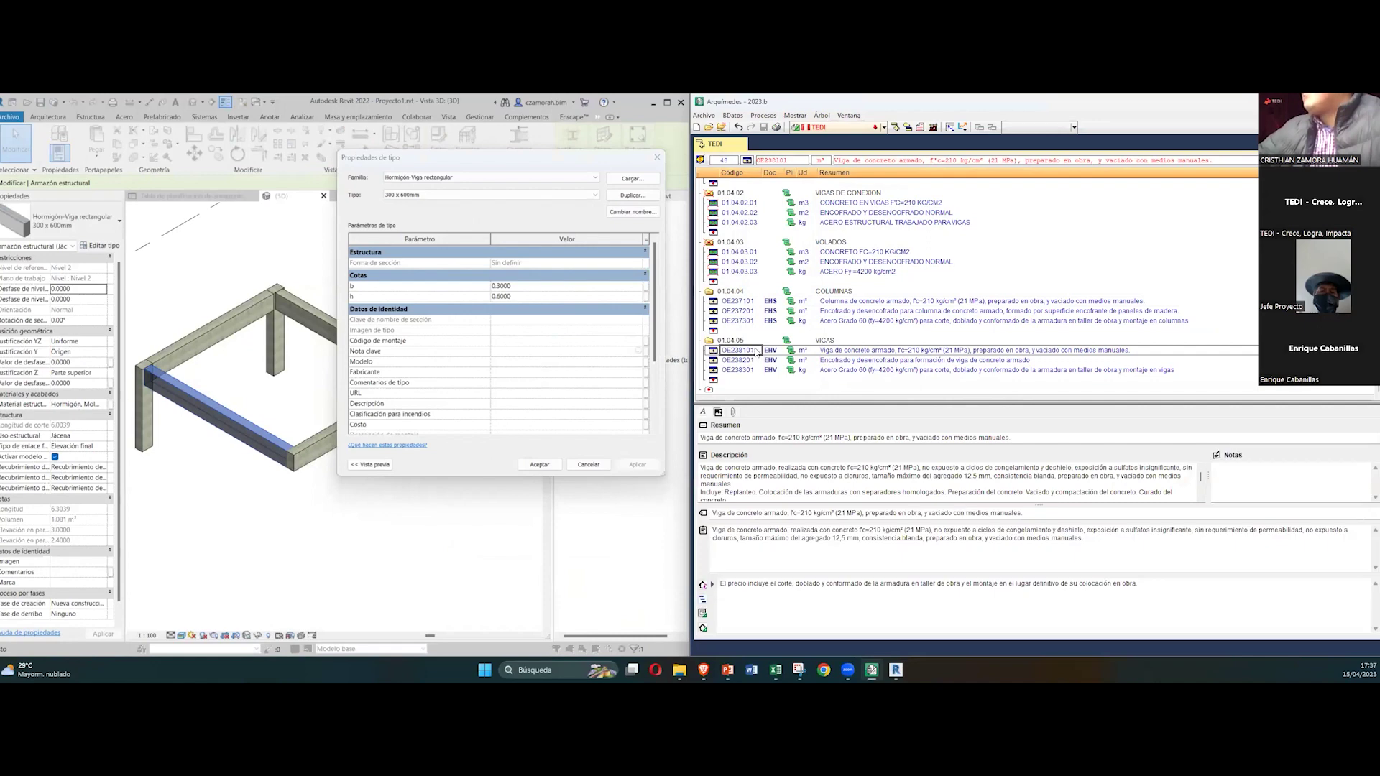
pyautogui.click(499, 355)
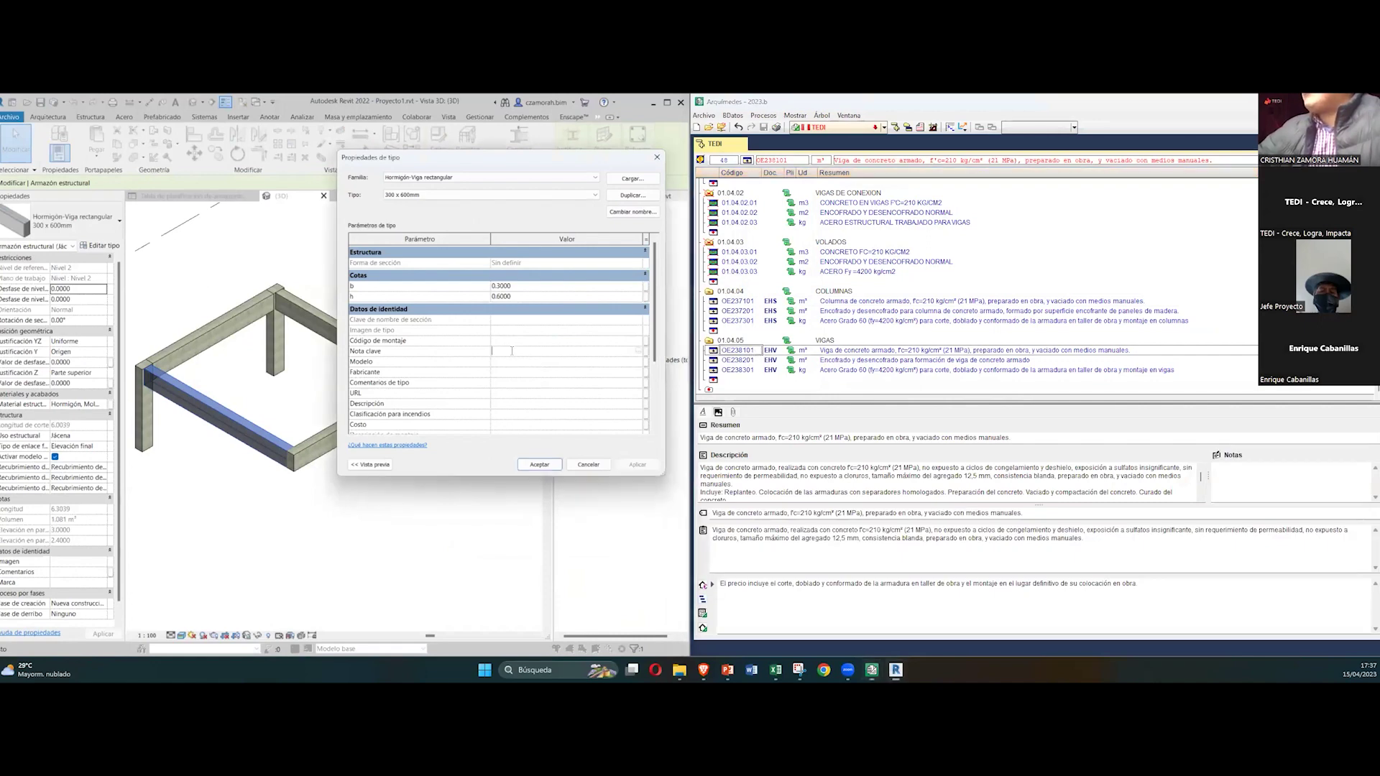
pyautogui.click(539, 467)
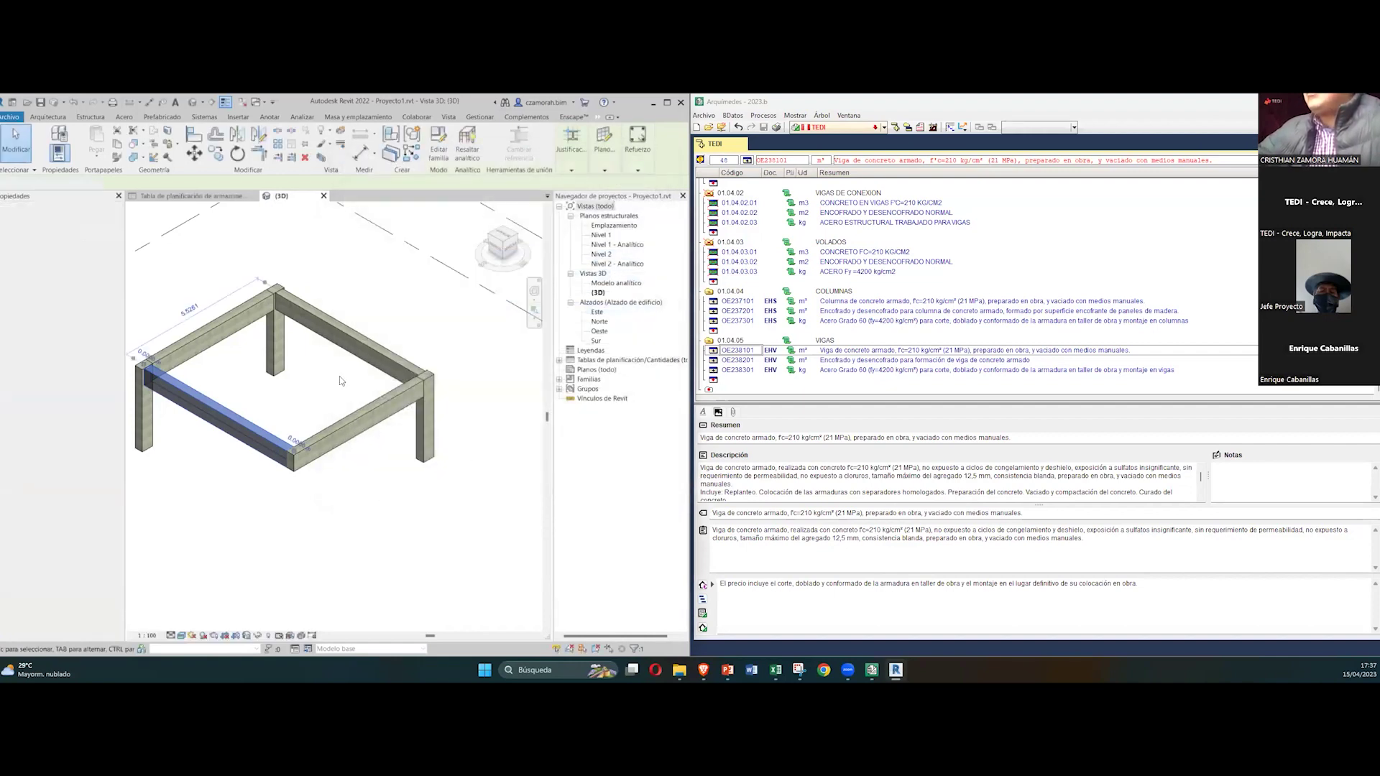
pyautogui.click(386, 415)
pyautogui.scroll(-3, 288, 338)
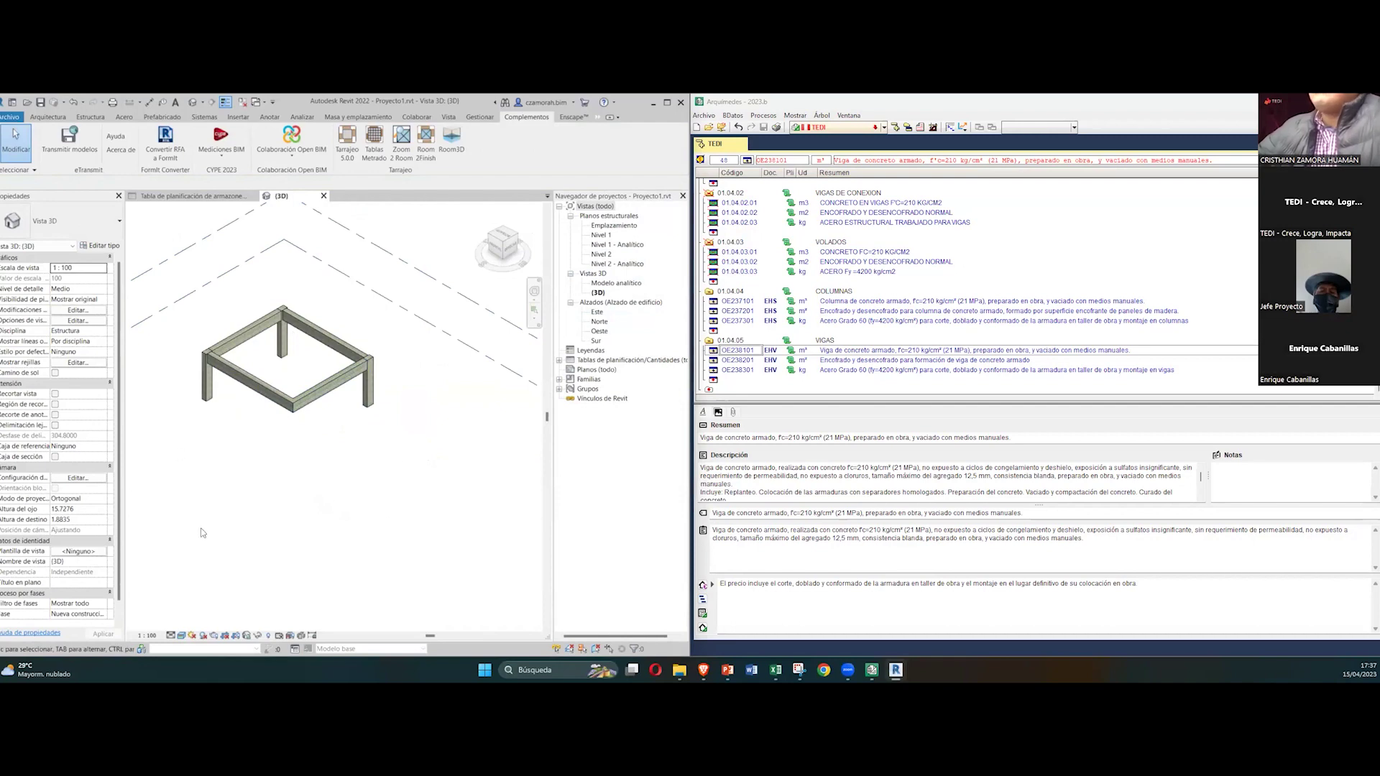
# Step: Show the description text of beam item OE238101, and close the TEDI budget and Arquímedes
pyautogui.doubleClick(833, 350)
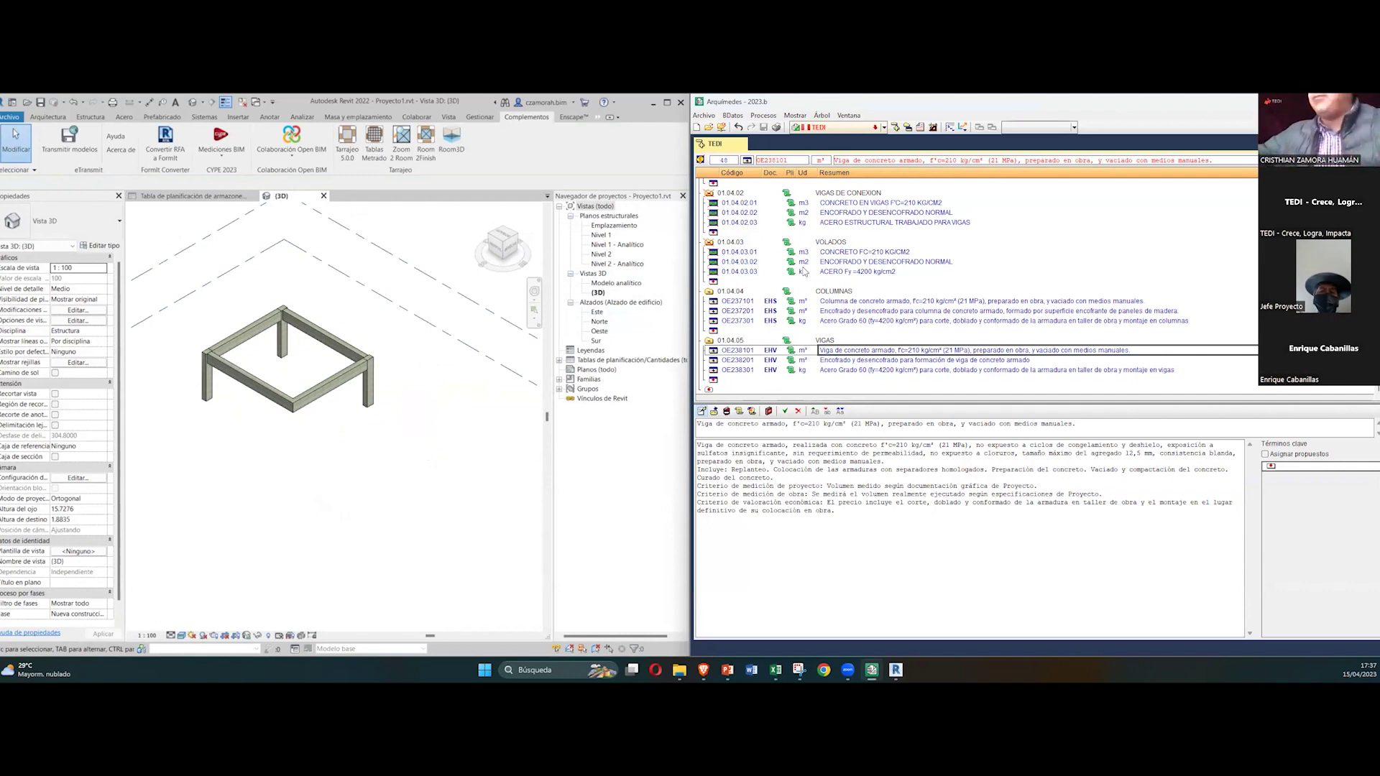
pyautogui.click(744, 143)
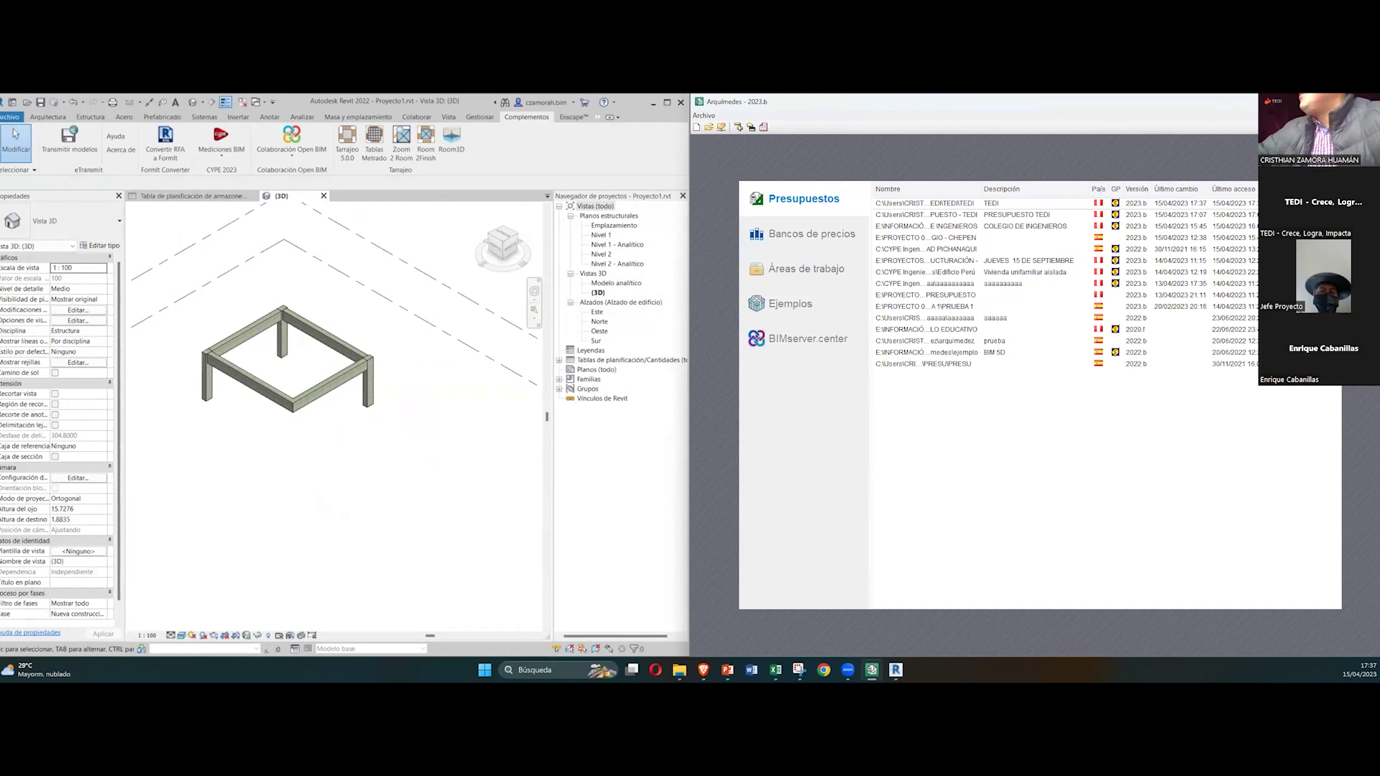
pyautogui.hotkey('alt', 'F4')
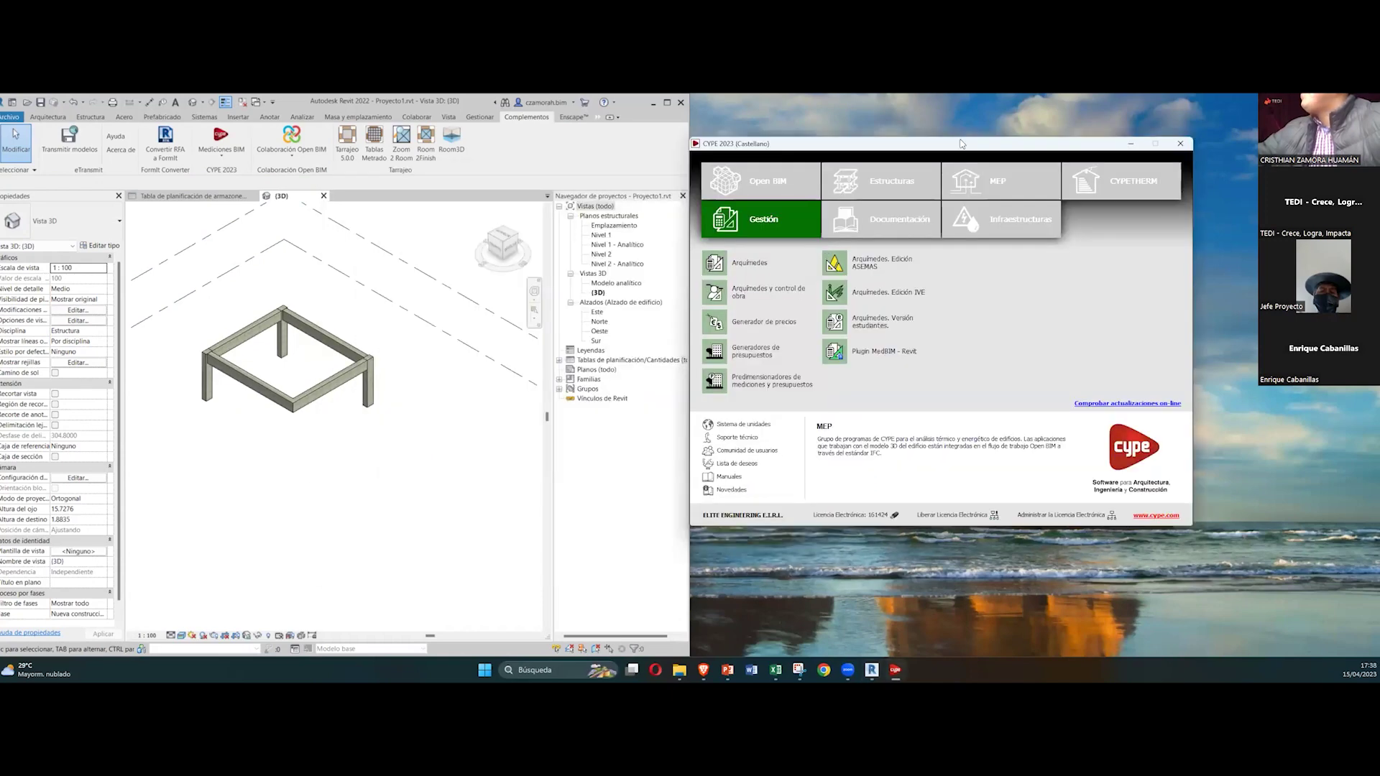
# Step: Launch CYPECAD from the Estructuras group of the CYPE 2023 launcher
pyautogui.click(760, 181)
pyautogui.click(880, 181)
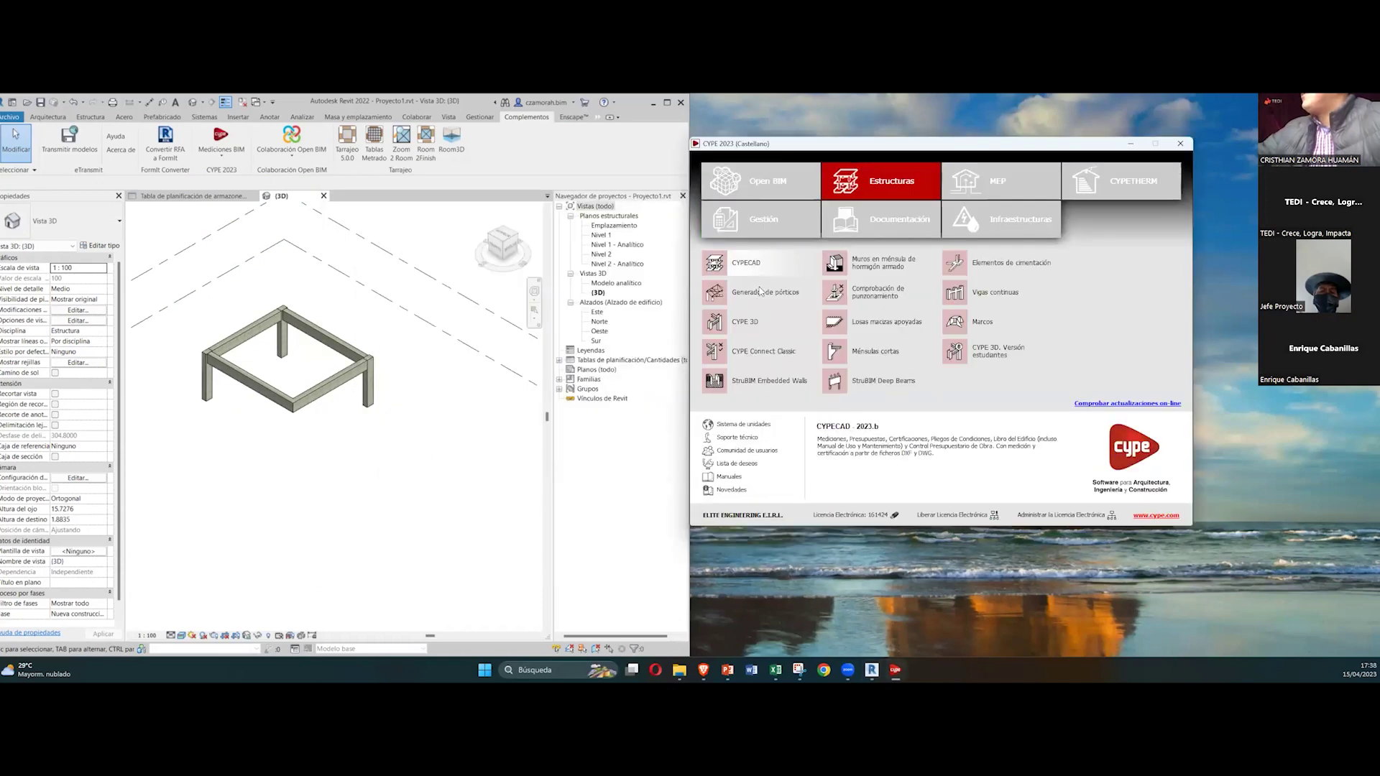
pyautogui.click(777, 264)
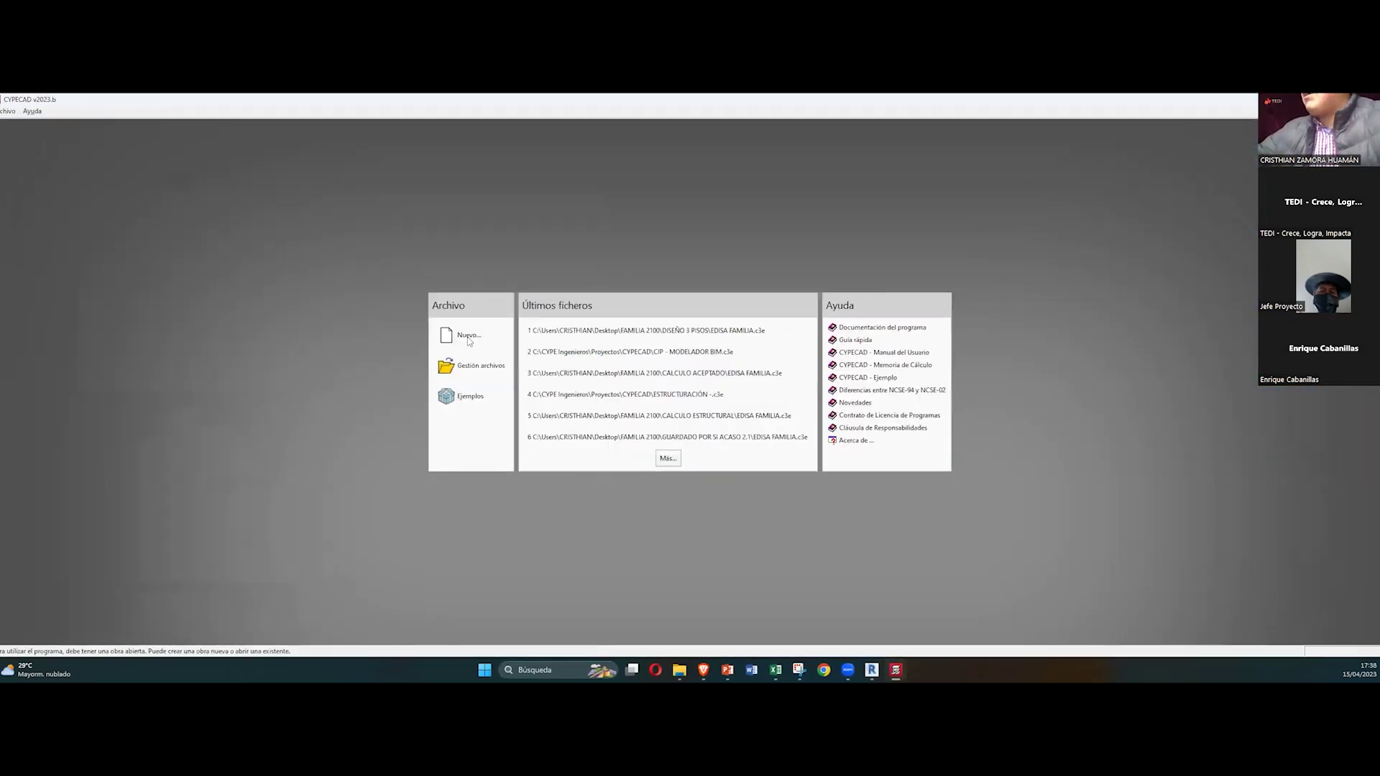
# Step: Create a new CYPECAD work with the file name TEDI and the description TEDI
pyautogui.moveTo(635, 364)
pyautogui.mouseDown()
pyautogui.moveTo(654, 365)
pyautogui.moveTo(615, 365)
pyautogui.mouseUp()
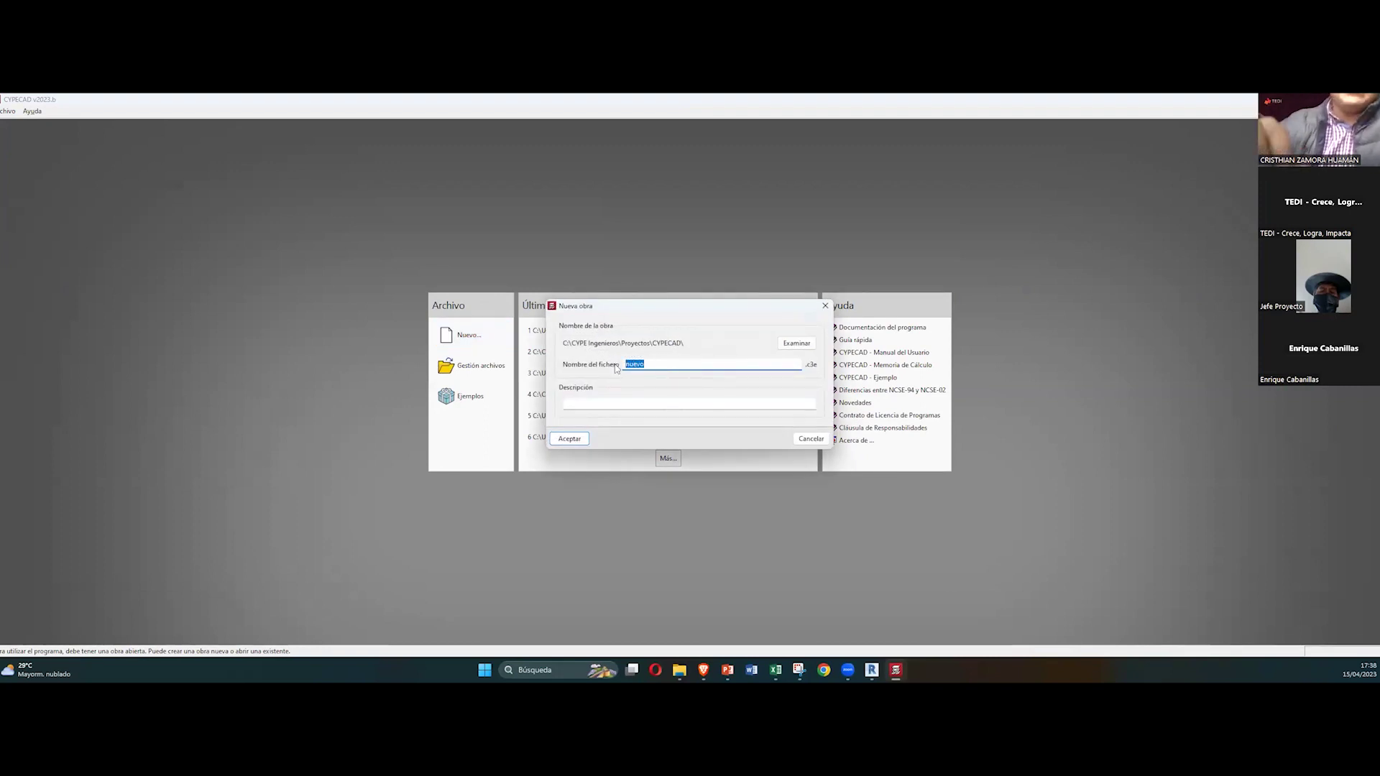
pyautogui.write('TEDI')
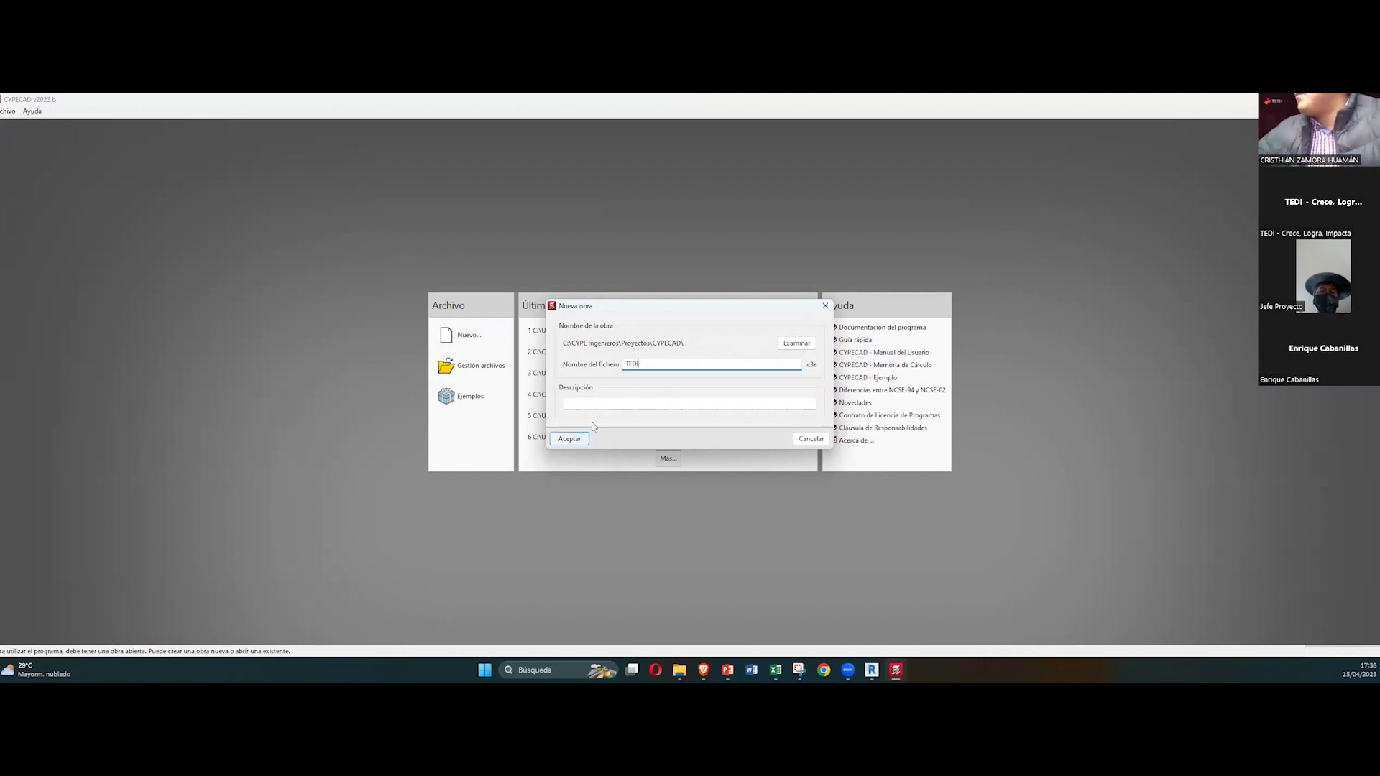
pyautogui.click(597, 403)
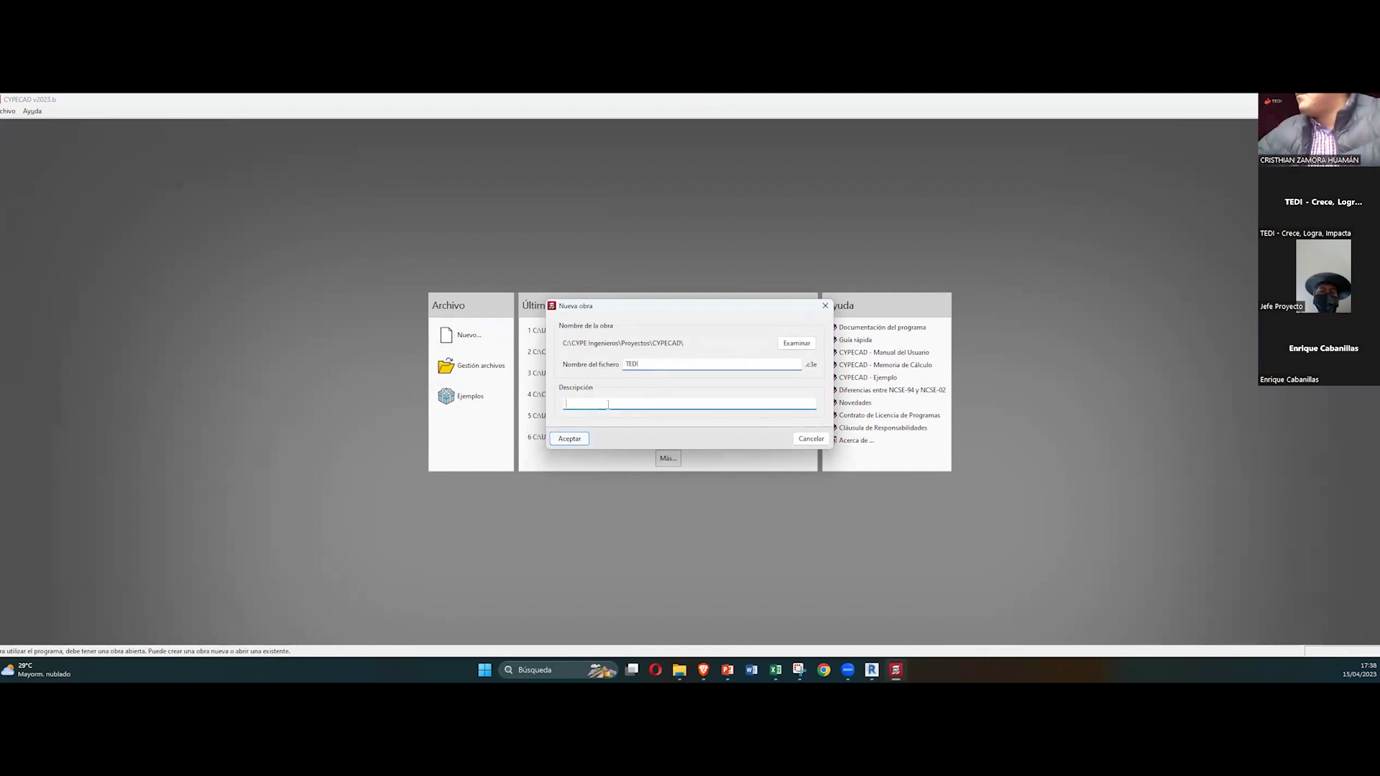
pyautogui.write('TEDI')
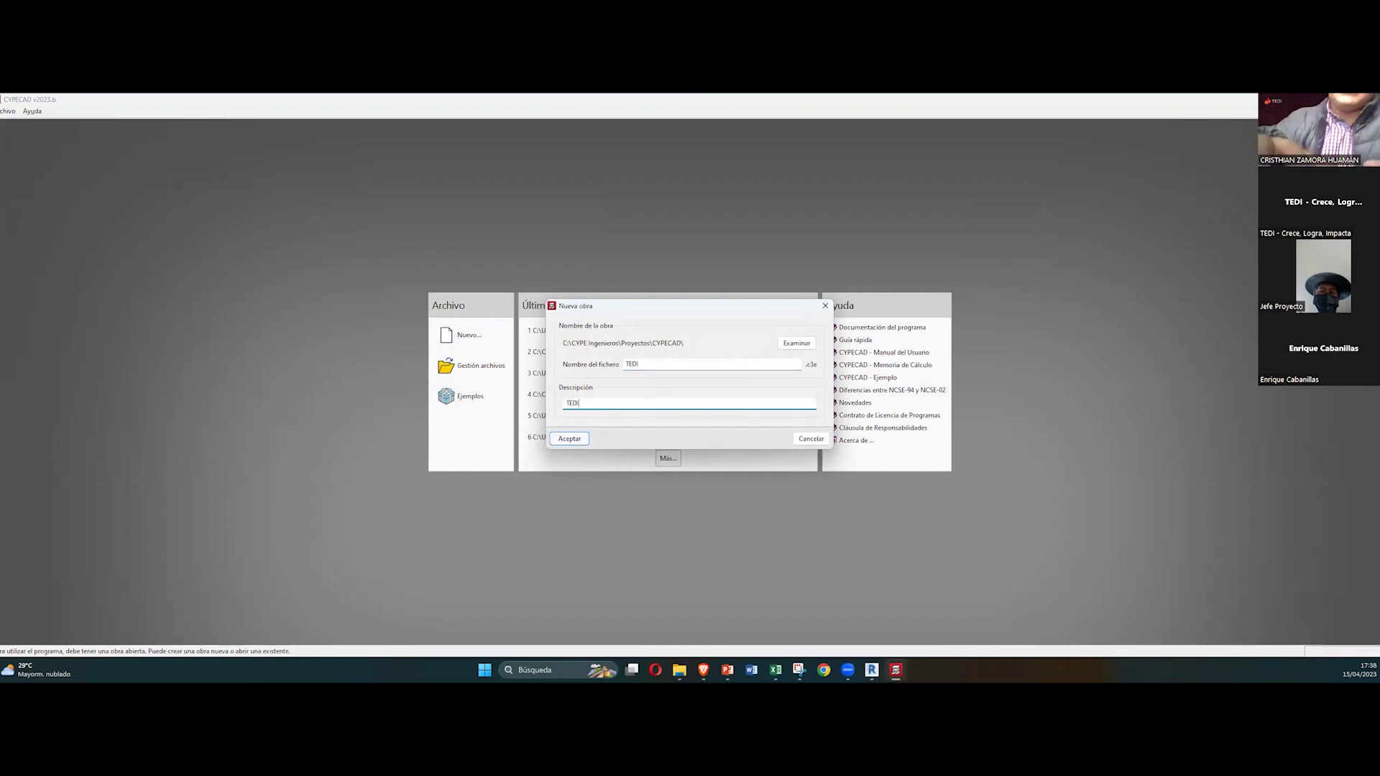
pyautogui.click(570, 440)
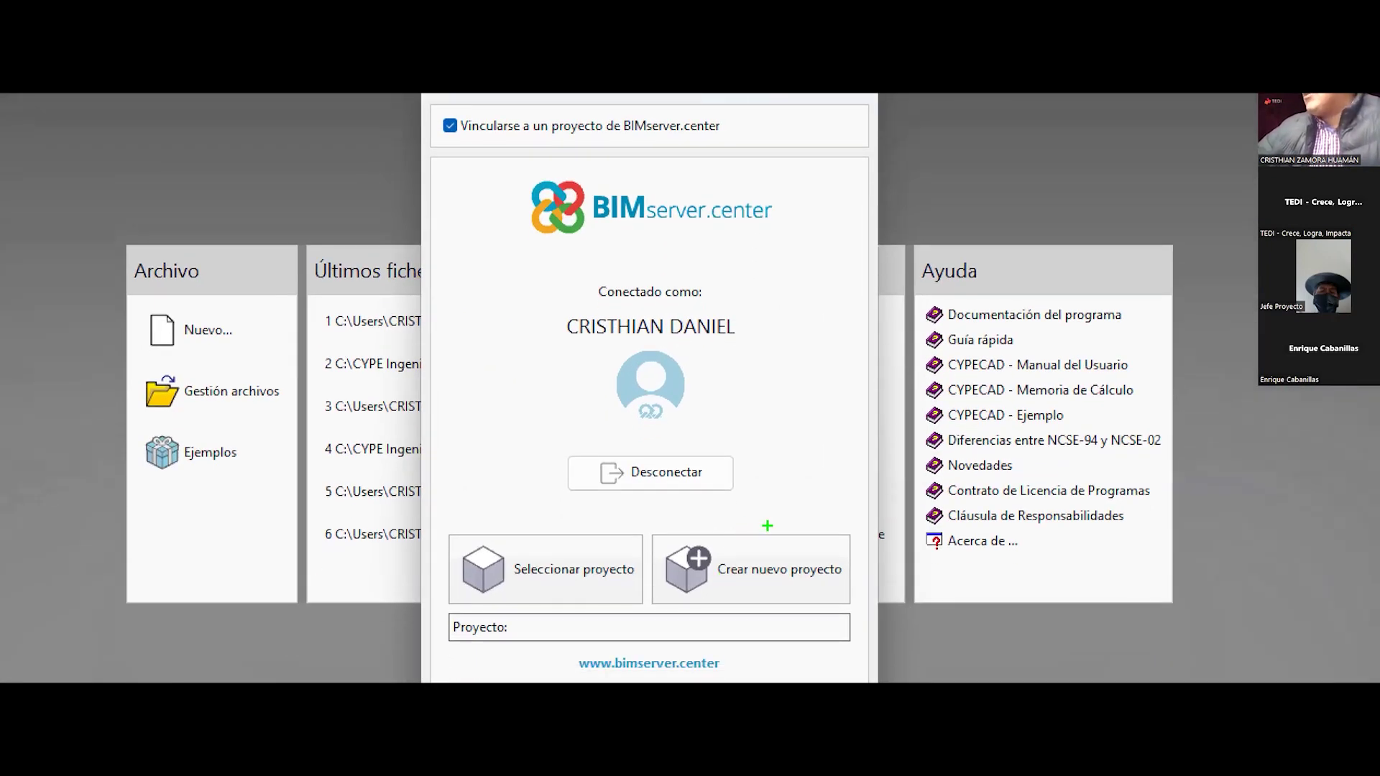
pyautogui.moveTo(767, 526); pyautogui.dragTo(1022, 360)
pyautogui.moveTo(439, 518); pyautogui.dragTo(644, 610)
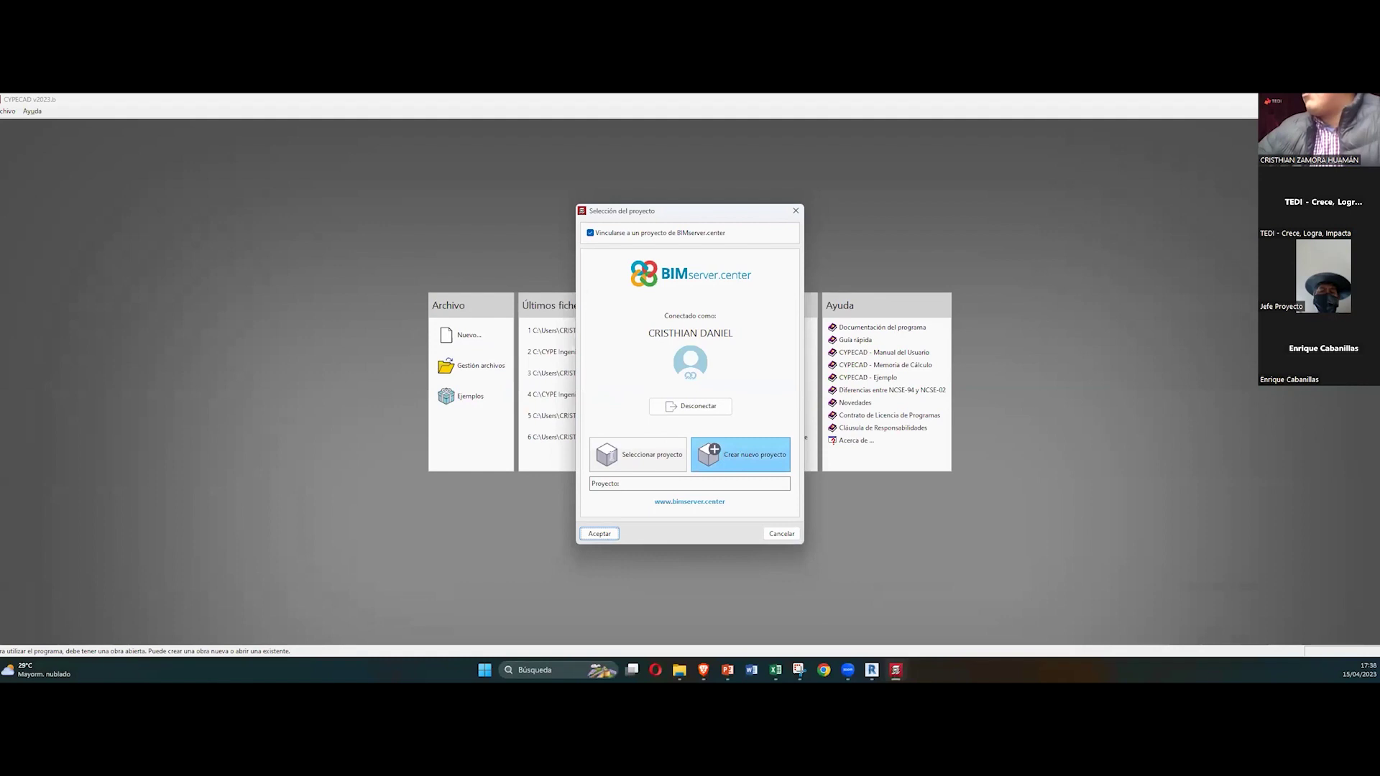
# Step: Create a new BIMserver.center project named EJEMPLO - TEDI and link the work to it
pyautogui.click(740, 454)
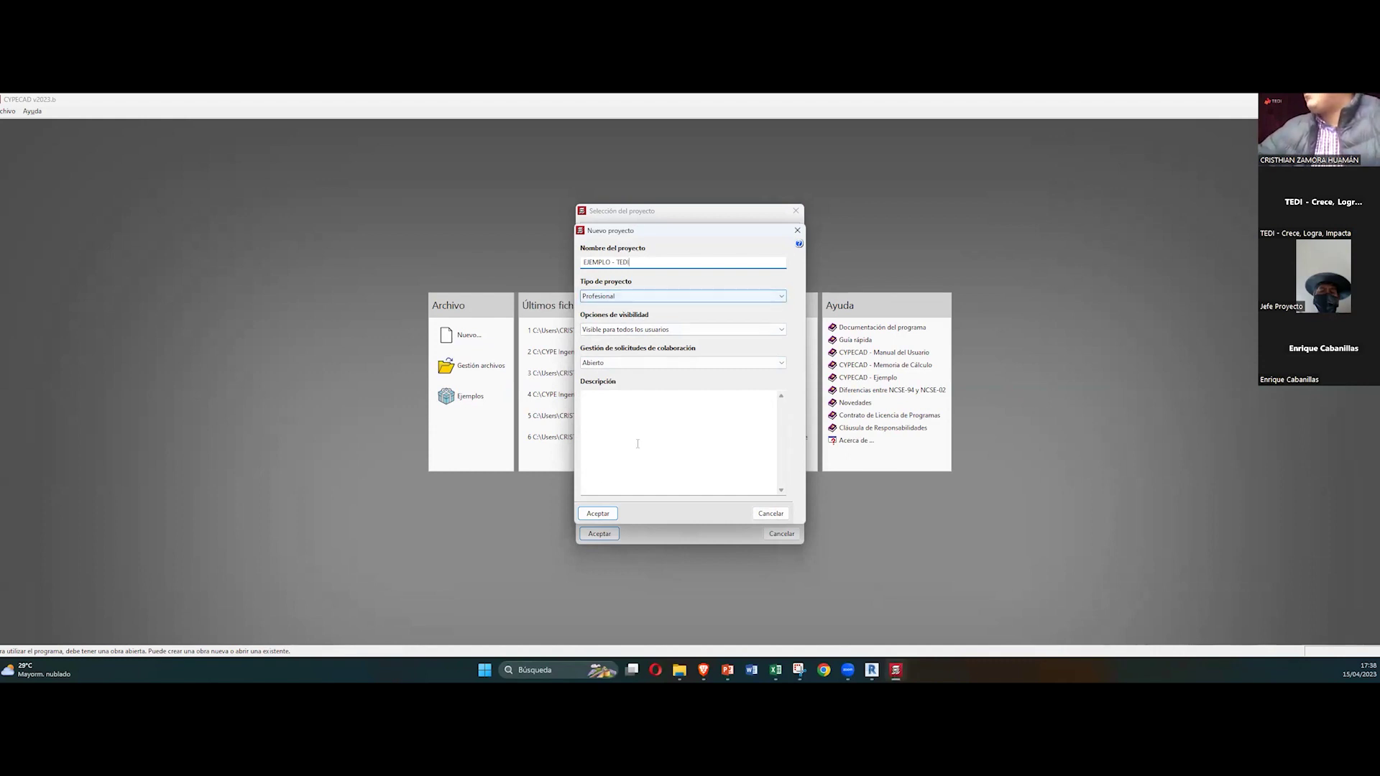
pyautogui.click(595, 514)
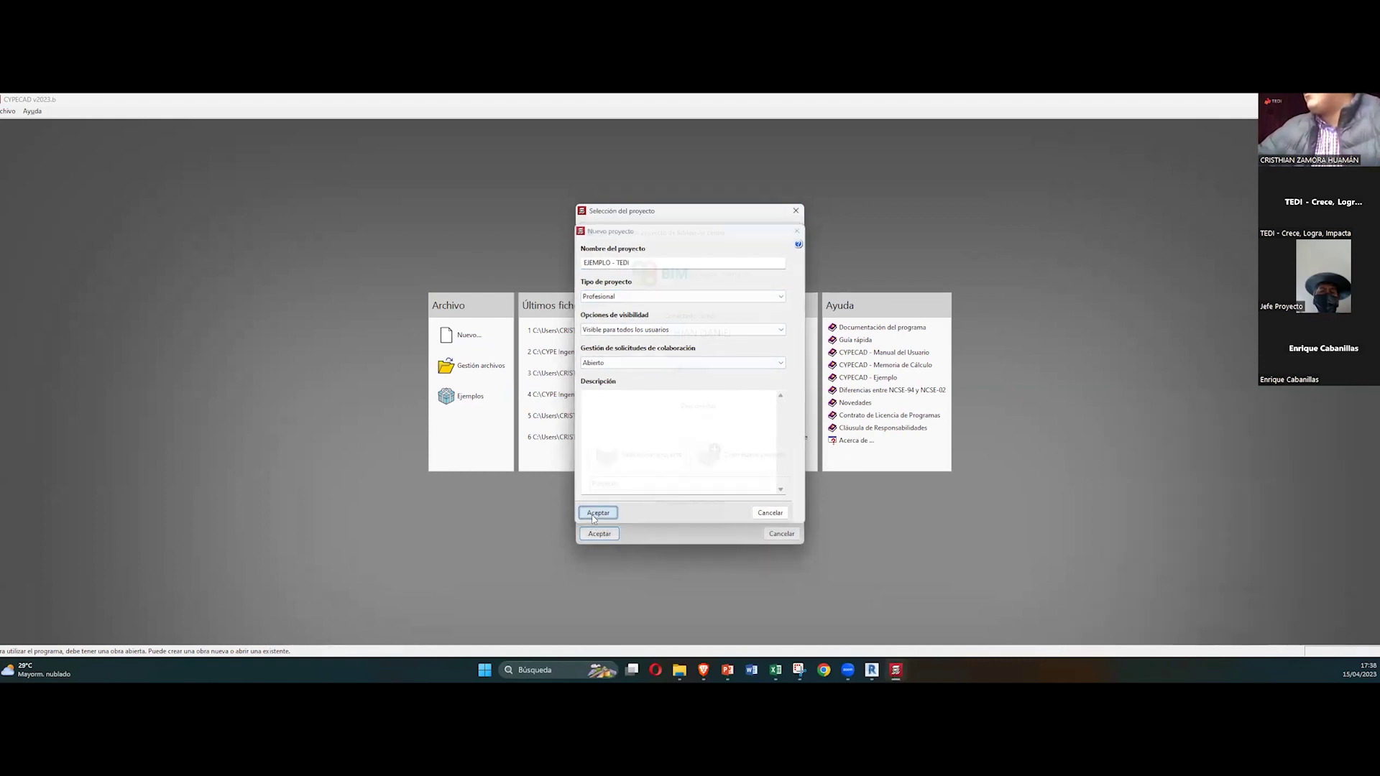
pyautogui.click(599, 534)
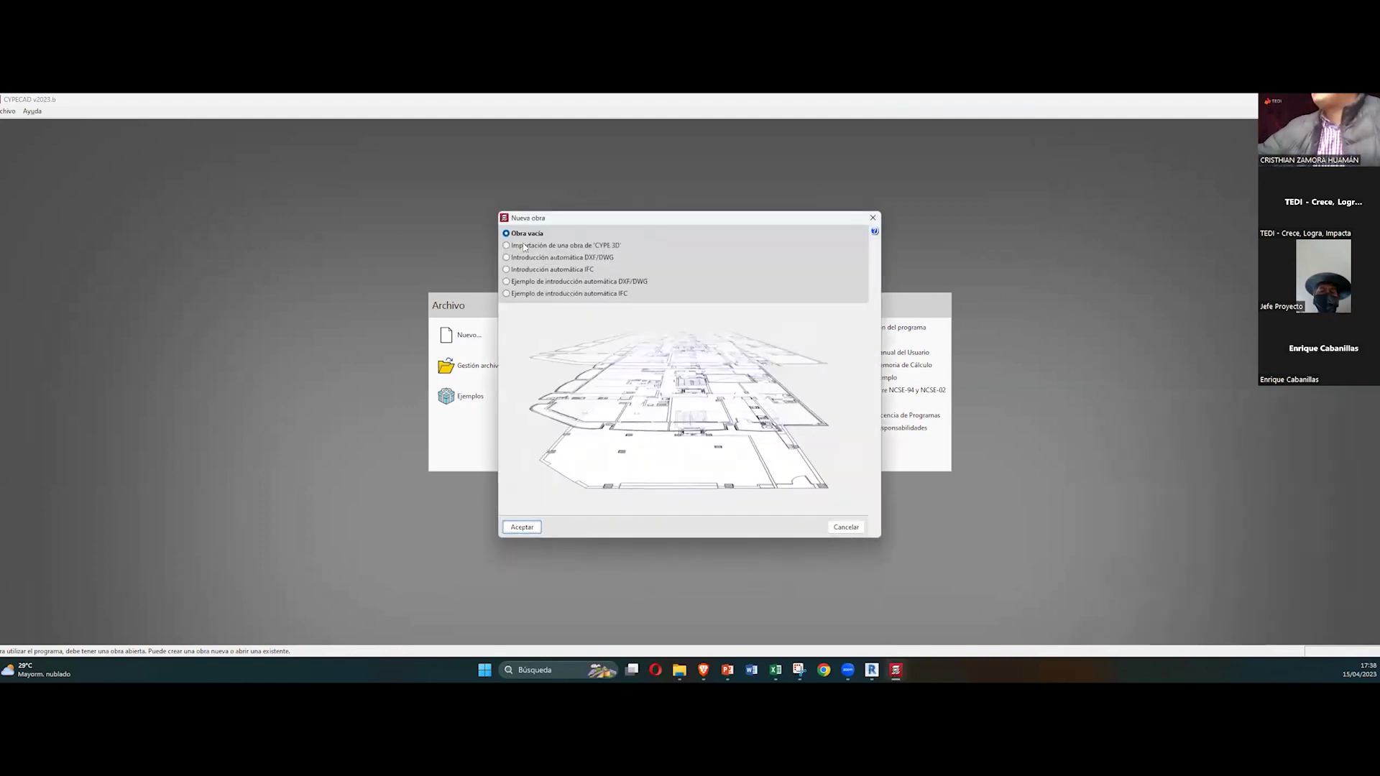
# Step: Start the work as an empty one (Obra vacía) and accept the default general data and limit states
pyautogui.click(522, 527)
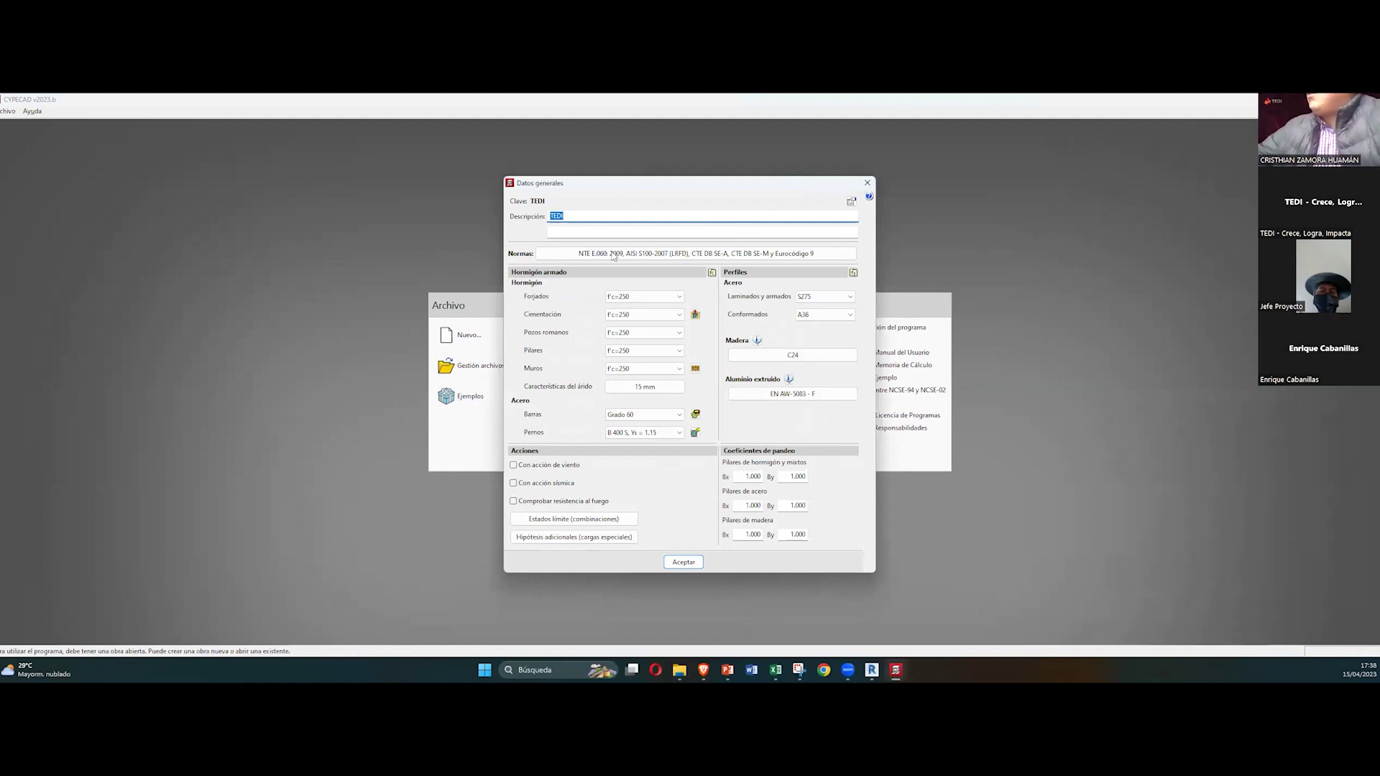
pyautogui.moveTo(641, 181); pyautogui.dragTo(632, 166)
pyautogui.click(673, 547)
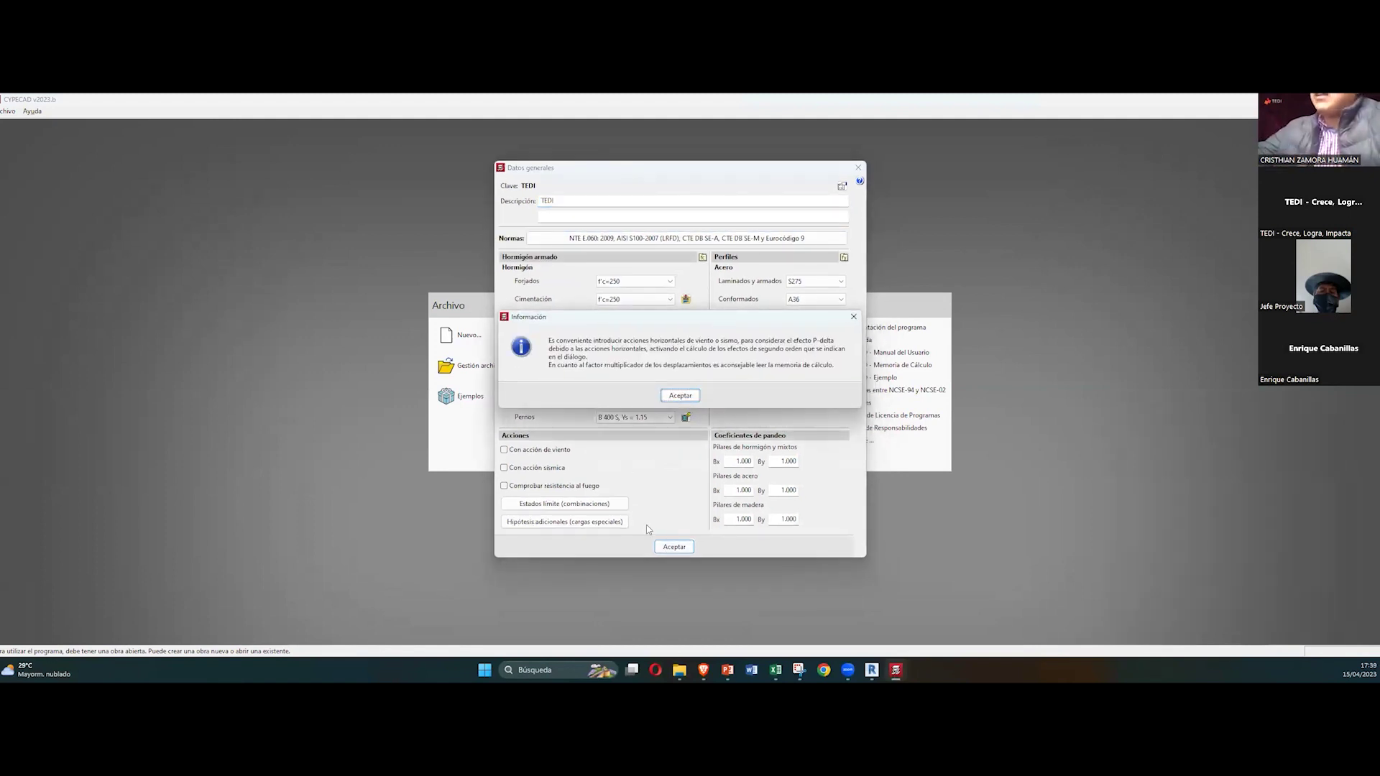
pyautogui.click(691, 397)
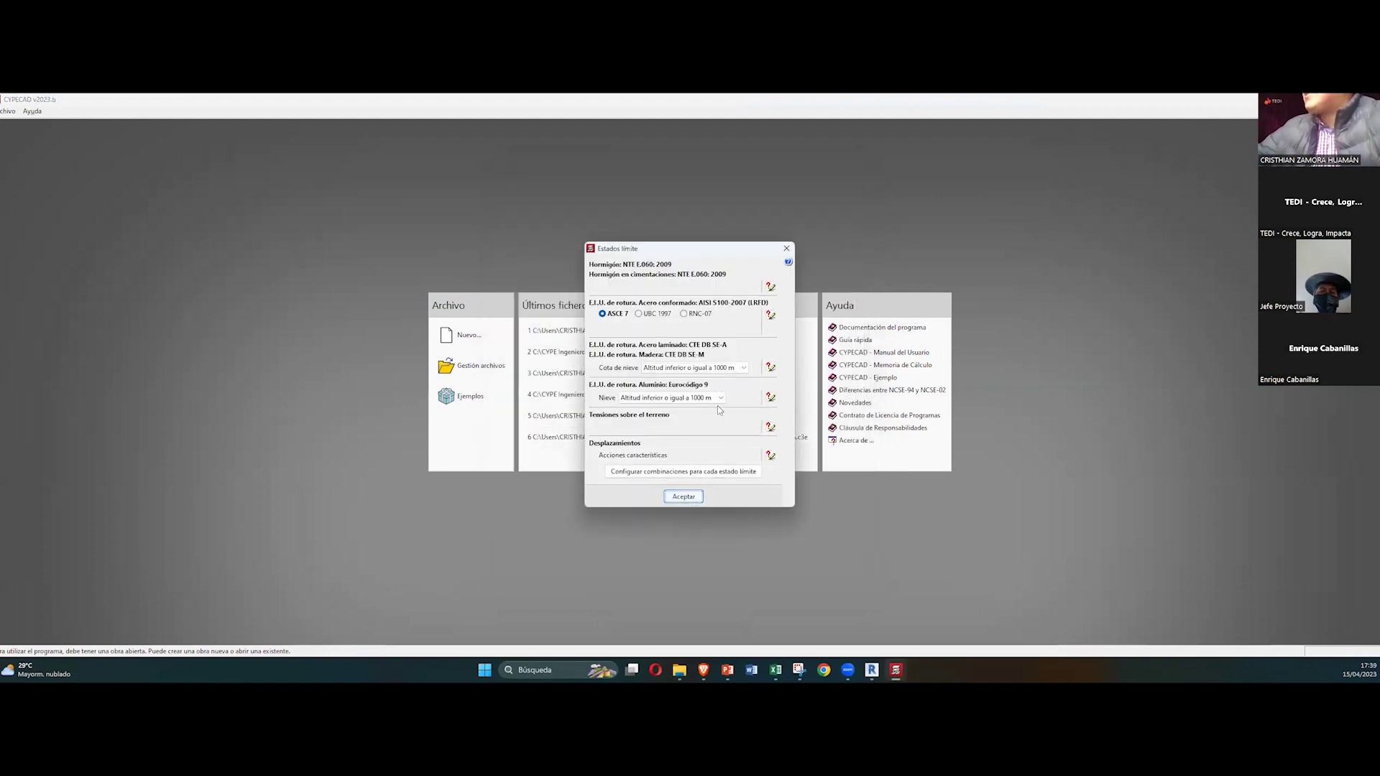
pyautogui.click(676, 498)
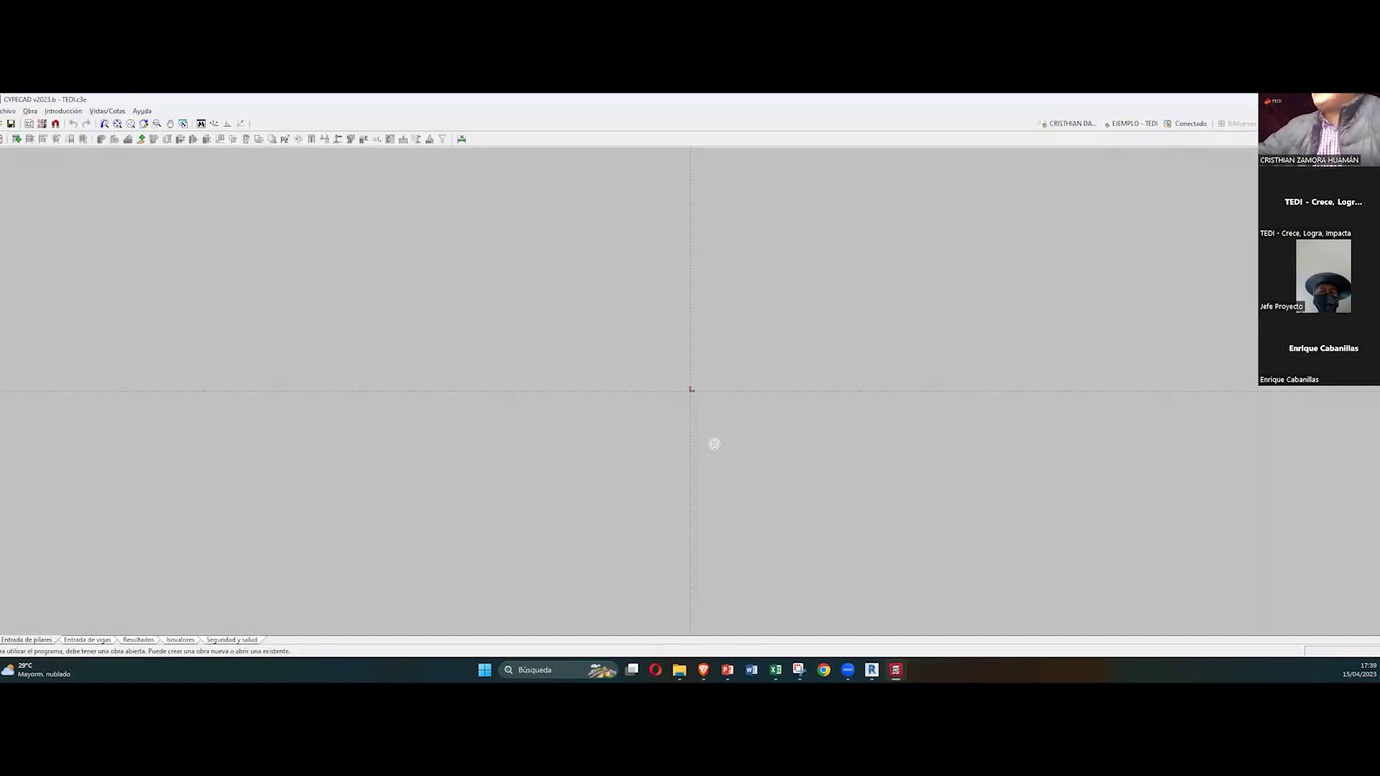
# Step: Insert two new floors as separate, ungrouped floors (Sueltas)
pyautogui.moveTo(710, 376); pyautogui.dragTo(554, 382, button='middle')
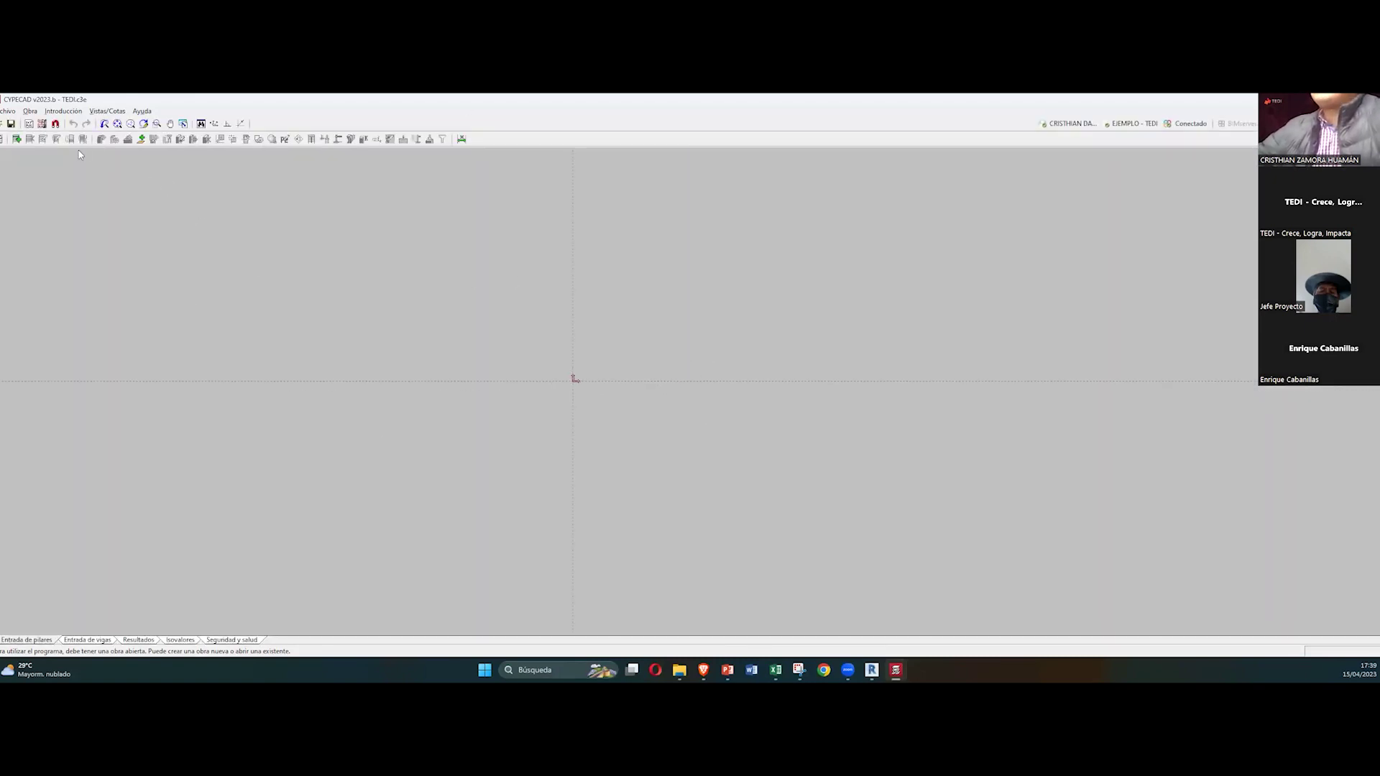
pyautogui.click(17, 139)
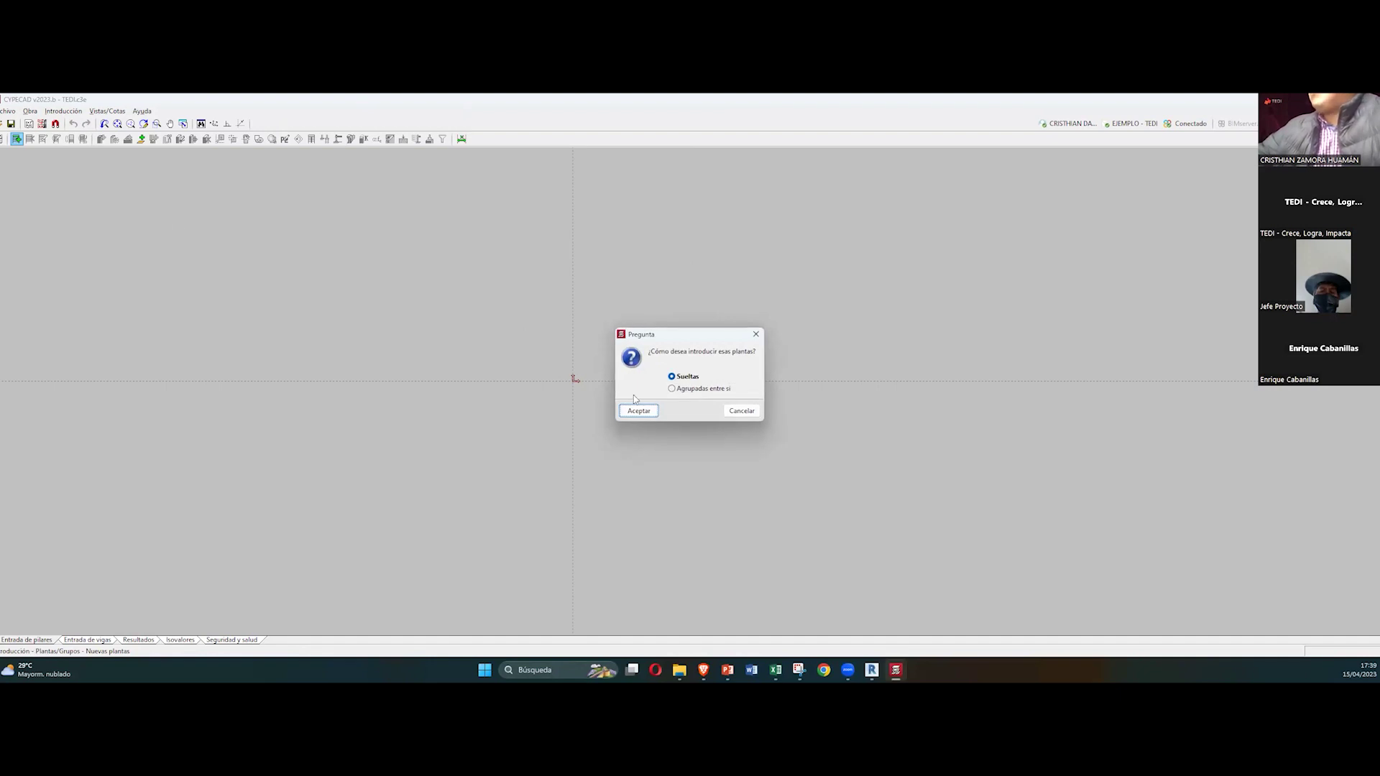
pyautogui.click(641, 412)
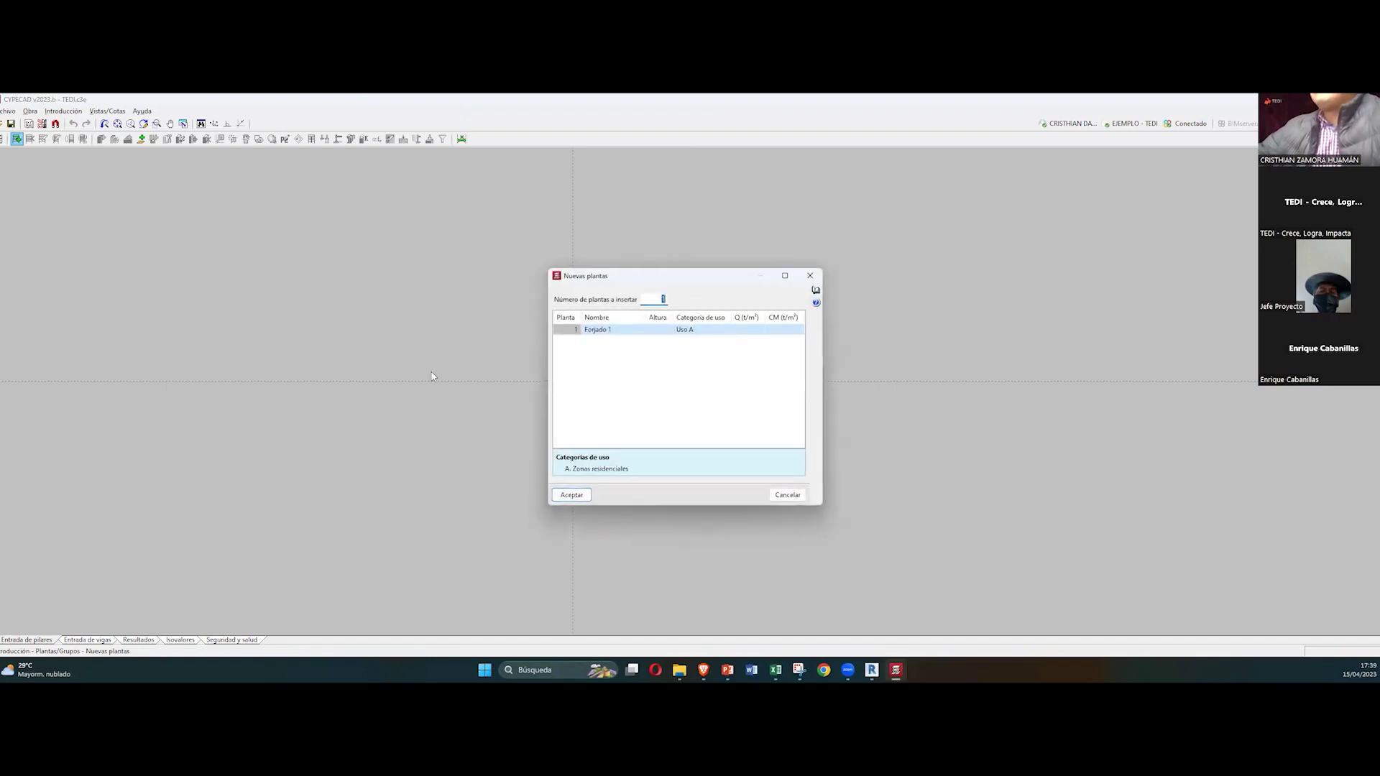
pyautogui.write('2')
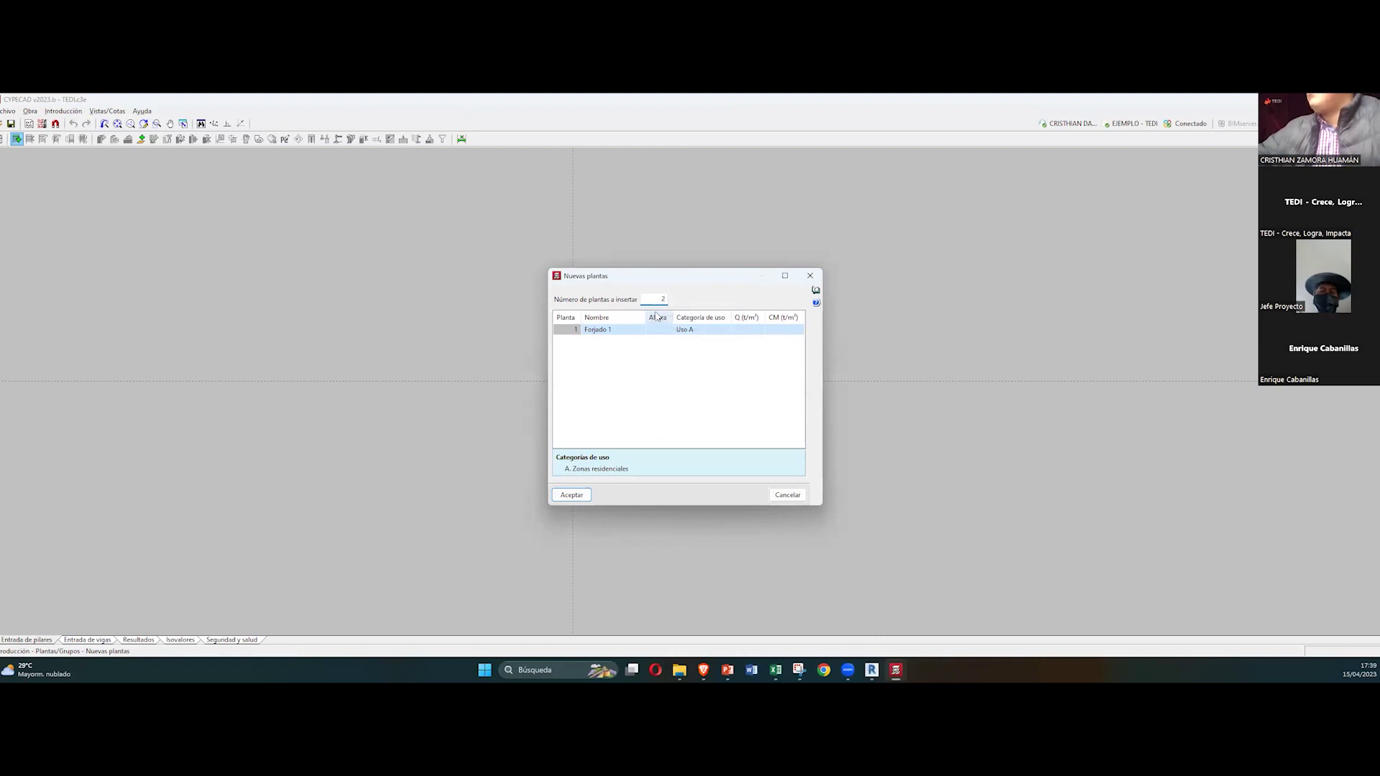
pyautogui.click(571, 495)
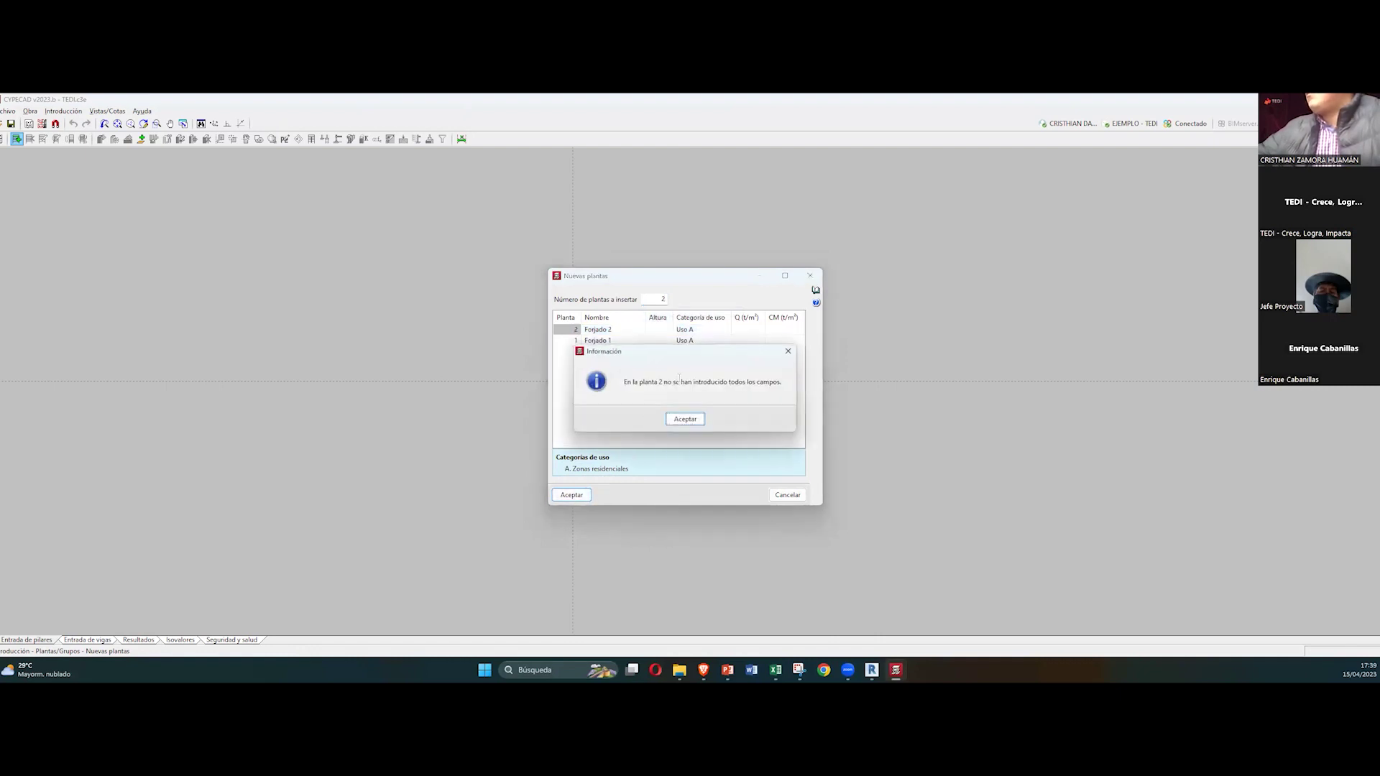
# Step: Set the live load Q and the dead load CM to 0.20 t/m² for both floors
pyautogui.click(685, 419)
pyautogui.write('0.2')
pyautogui.click(745, 341)
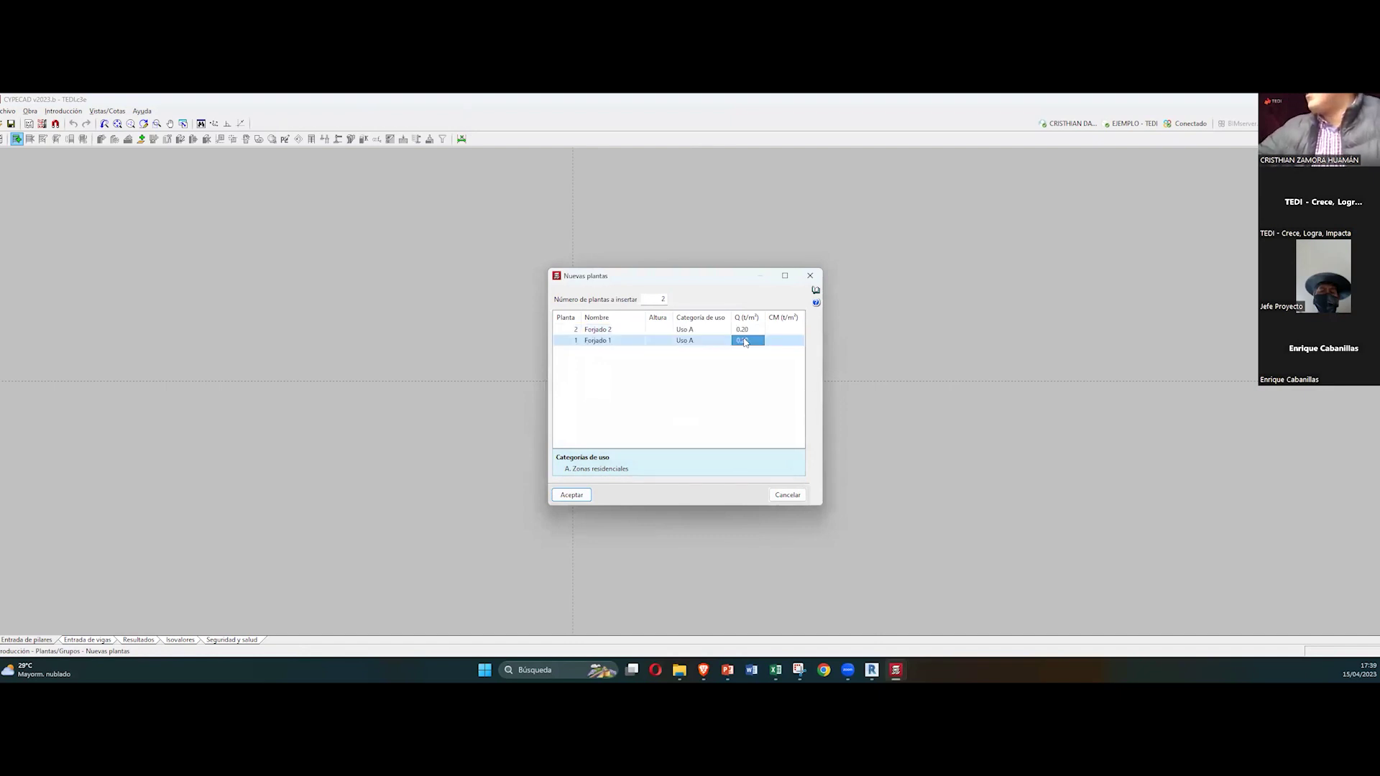
pyautogui.click(788, 329)
pyautogui.write('0')
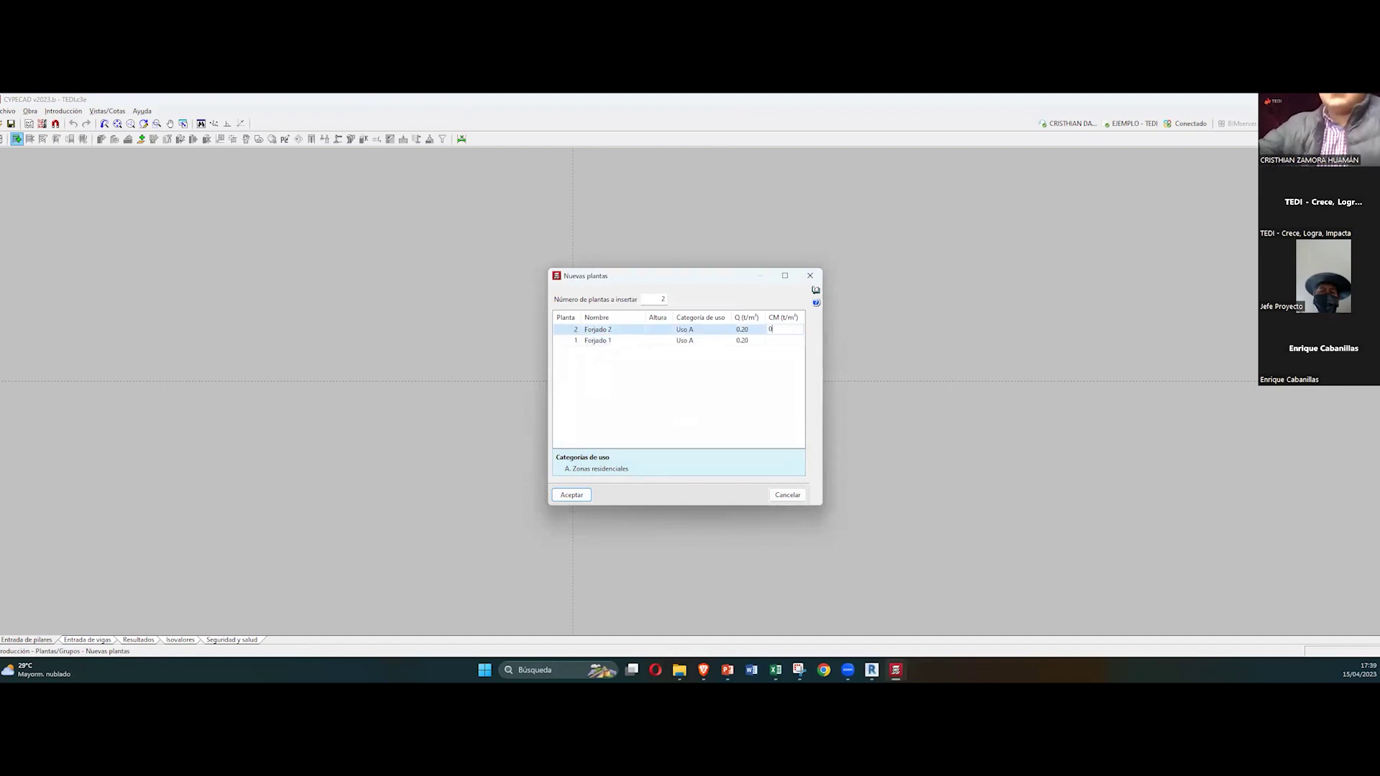
pyautogui.write('.2')
pyautogui.press('Return')
# Step: Set the floor heights to 2.50 m for Forjado 2 and 4.30 m for Forjado 1, and create the floors
pyautogui.click(665, 330)
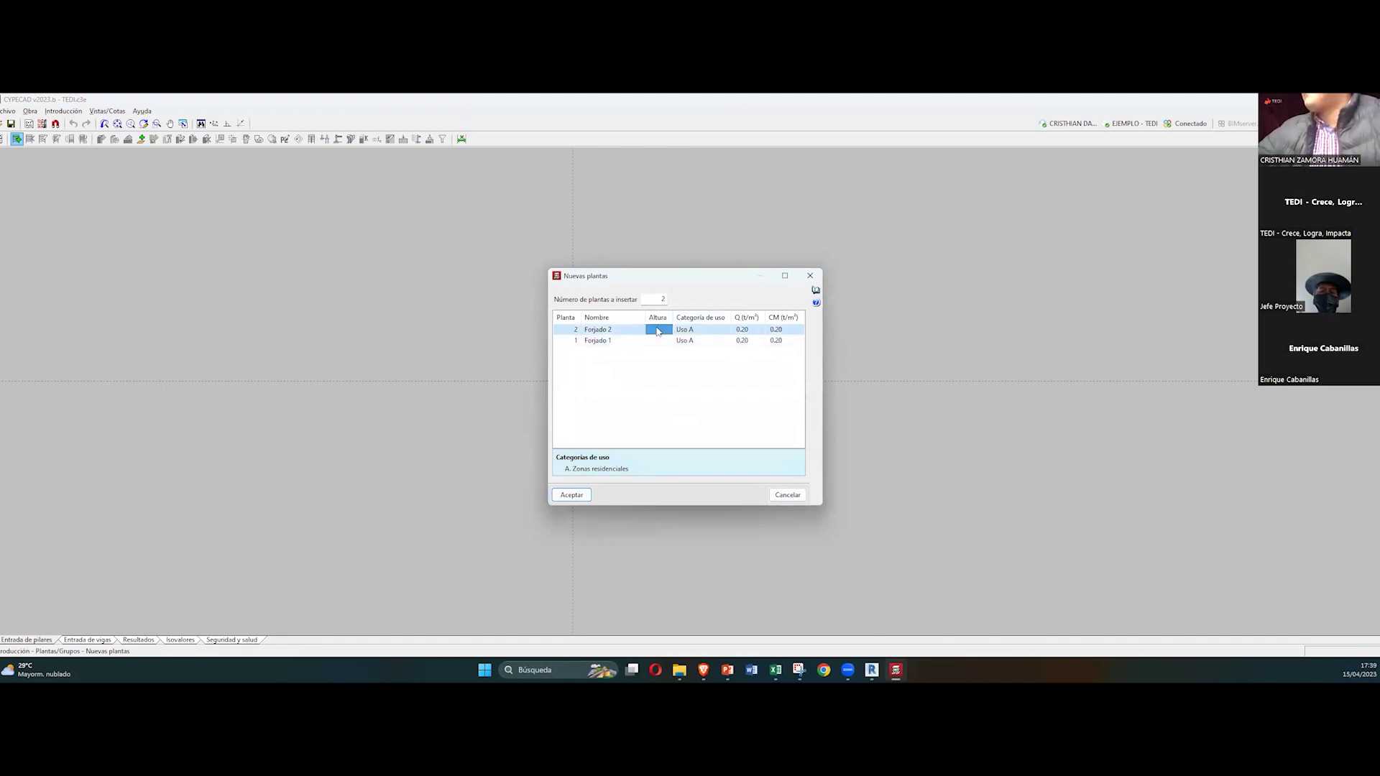
pyautogui.click(667, 331)
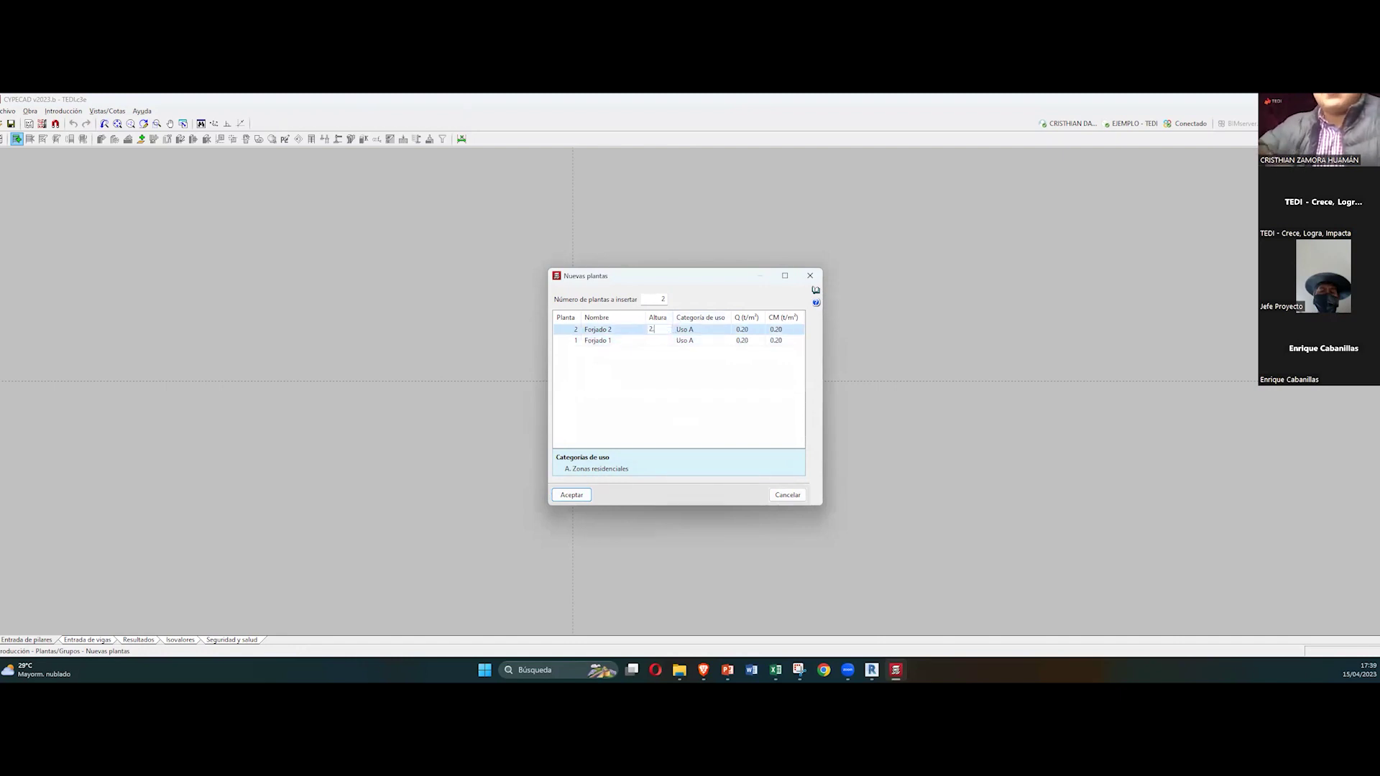
pyautogui.click(653, 345)
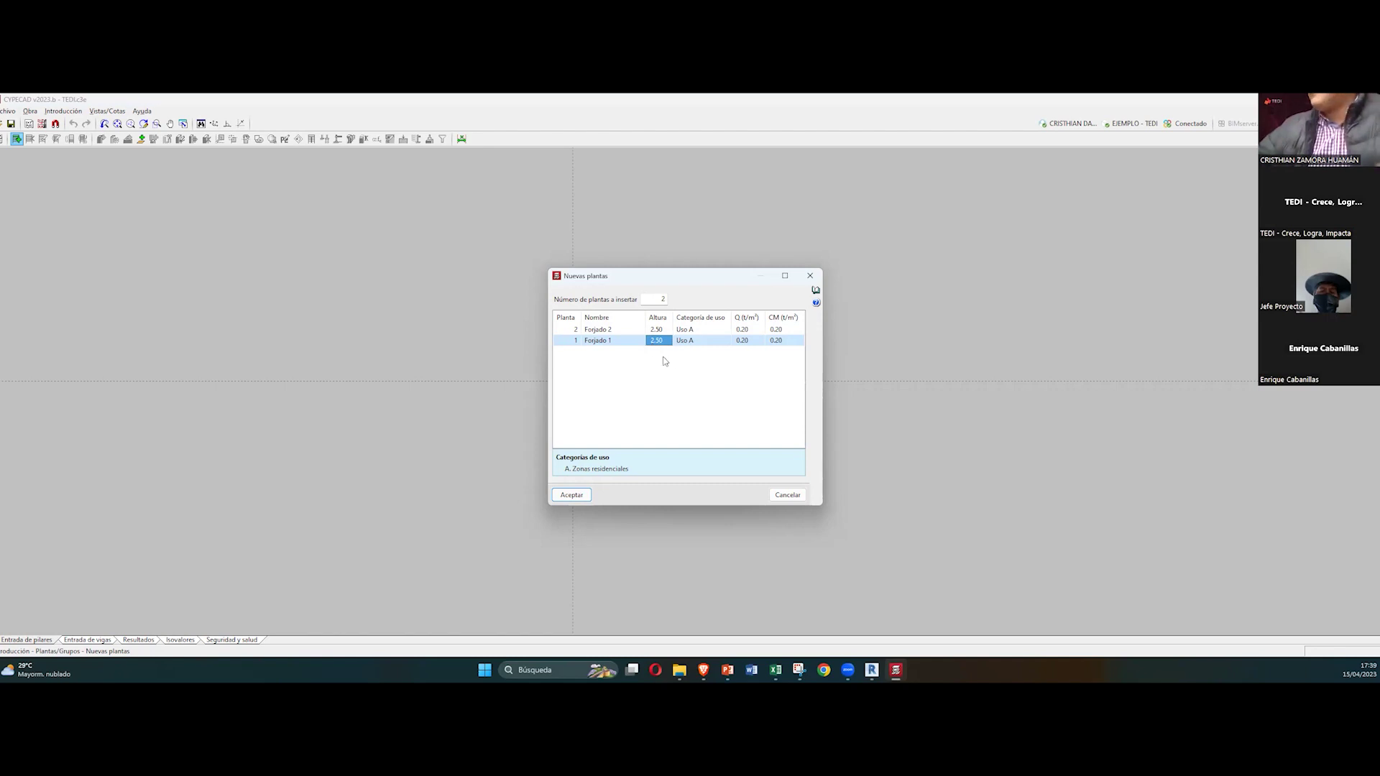
pyautogui.click(660, 344)
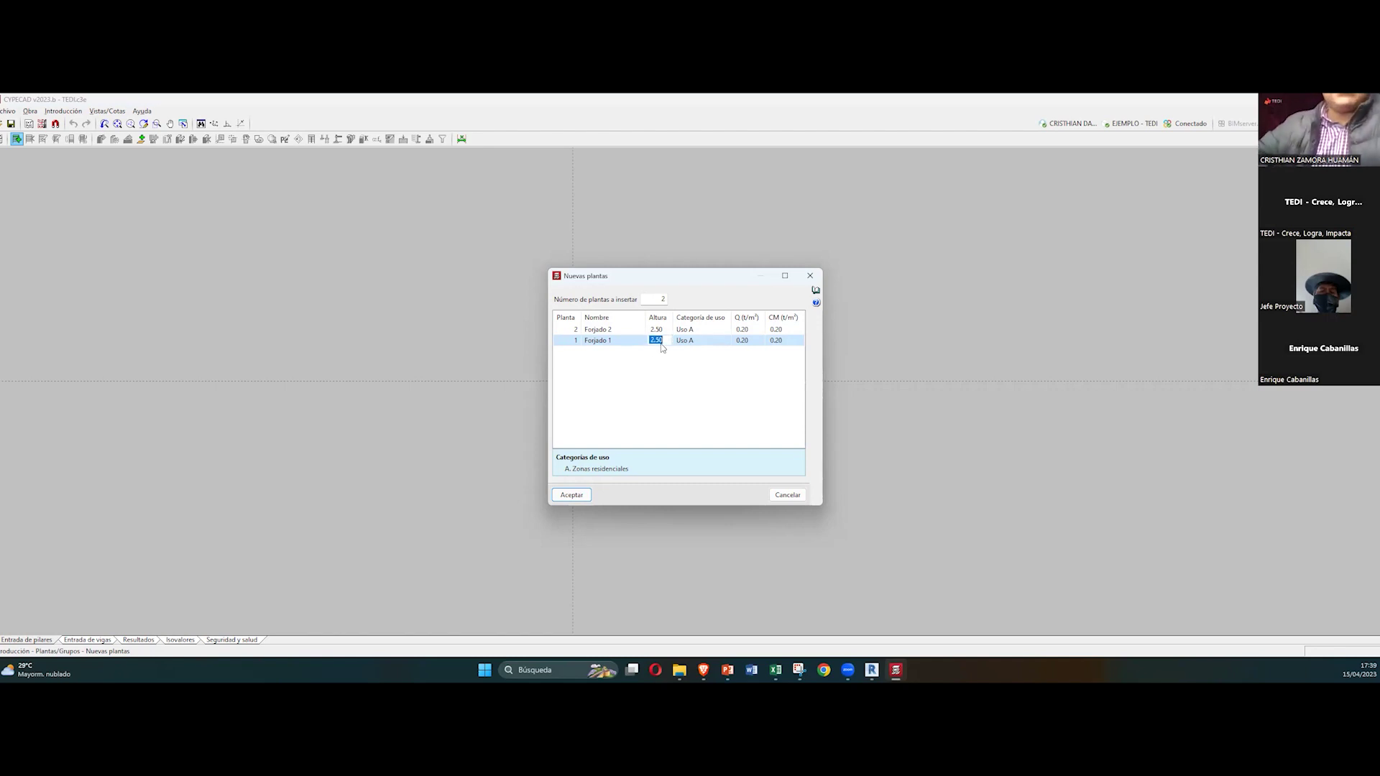
pyautogui.click(573, 496)
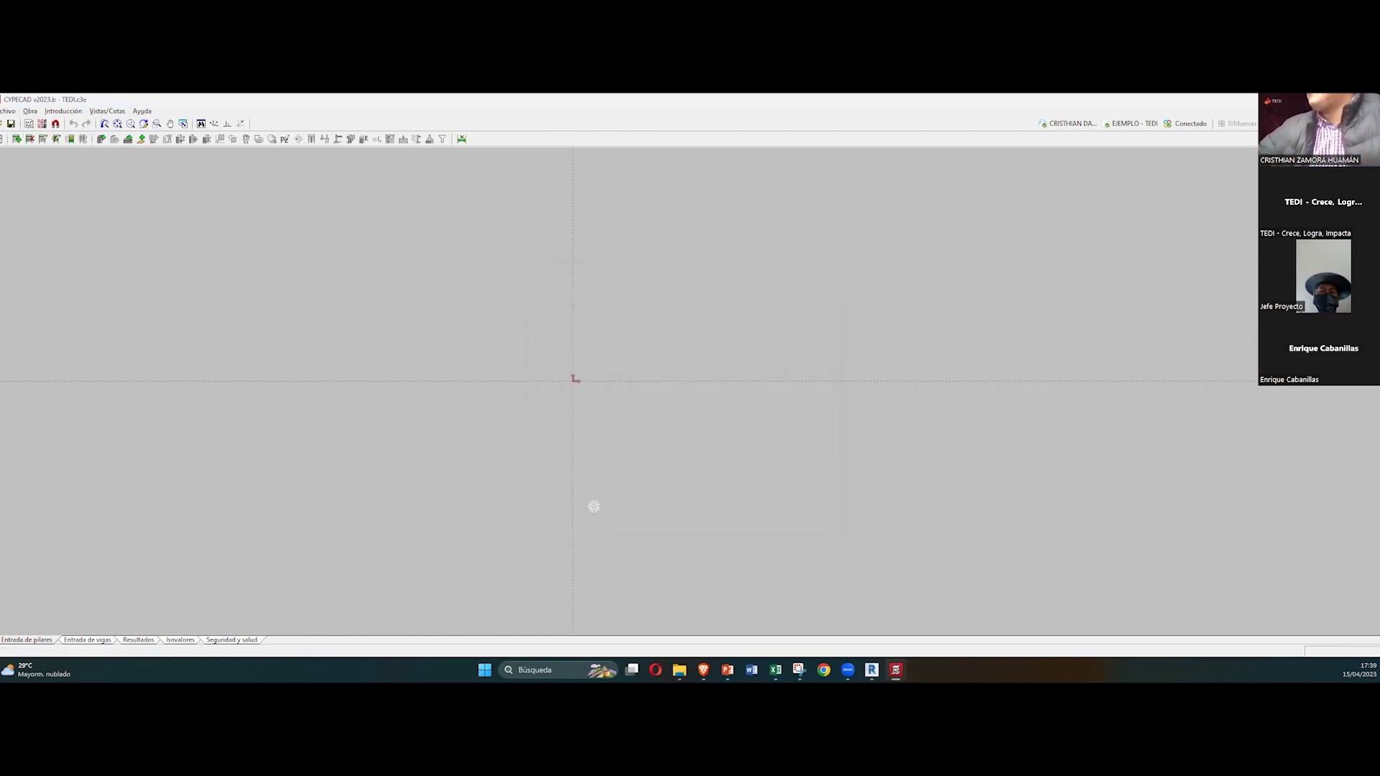
# Step: Edit the floors to set the foundation plane elevation to -1.80 m
pyautogui.click(43, 139)
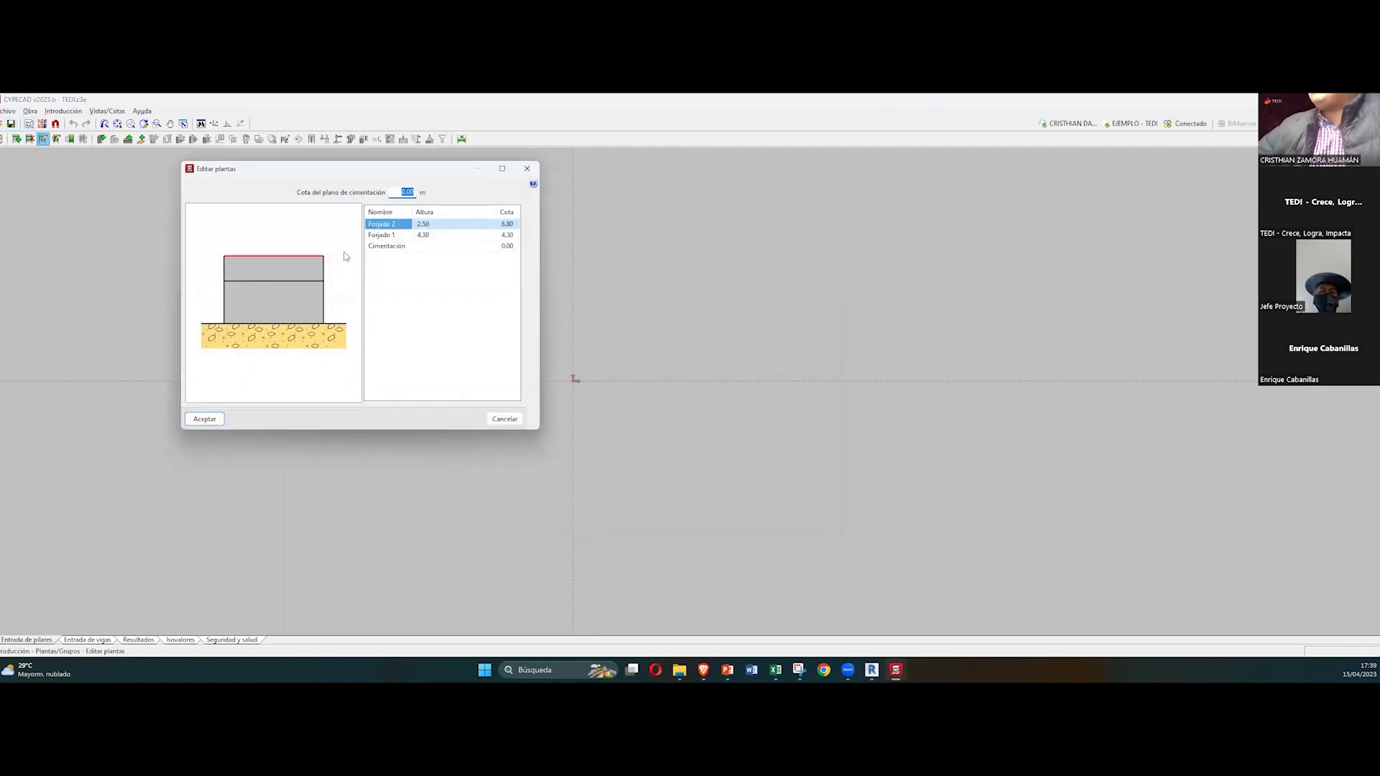
pyautogui.write('-1.8')
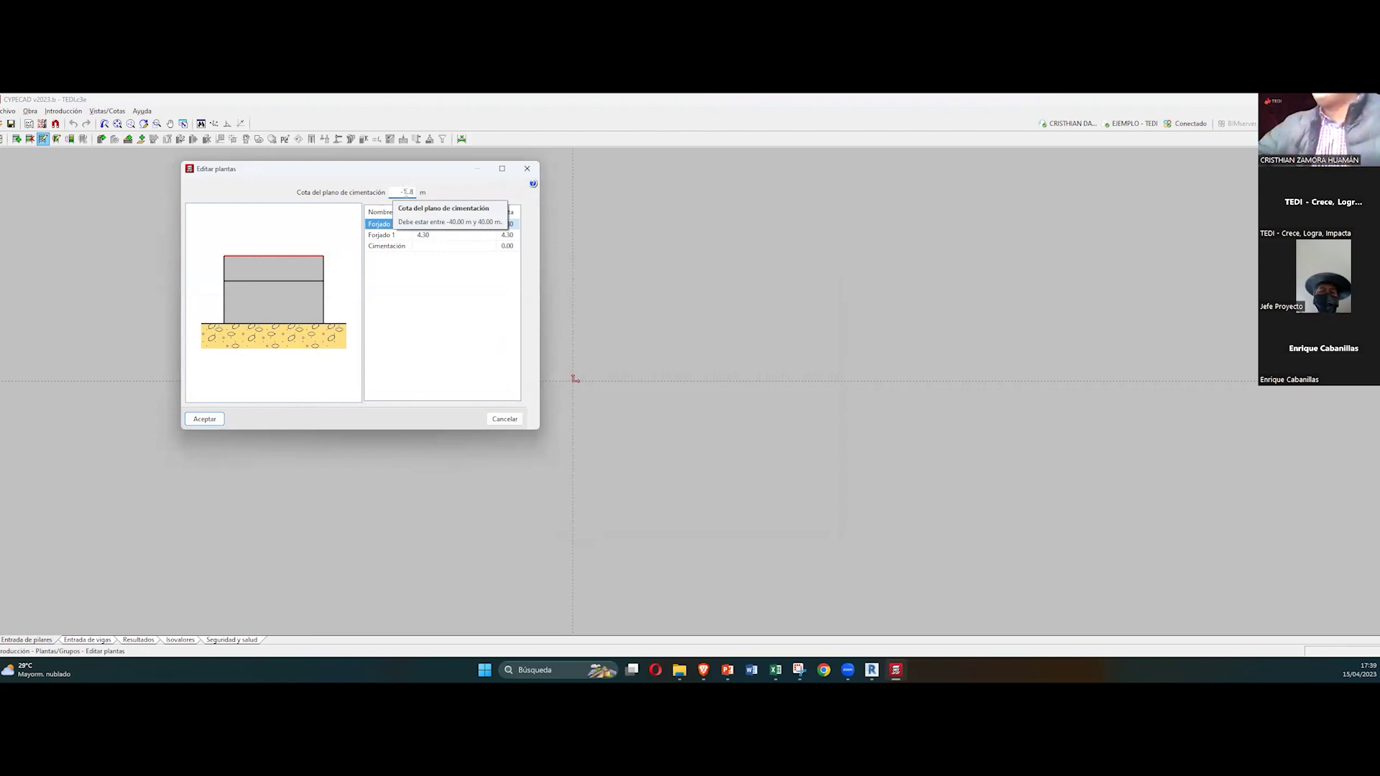
pyautogui.write('0')
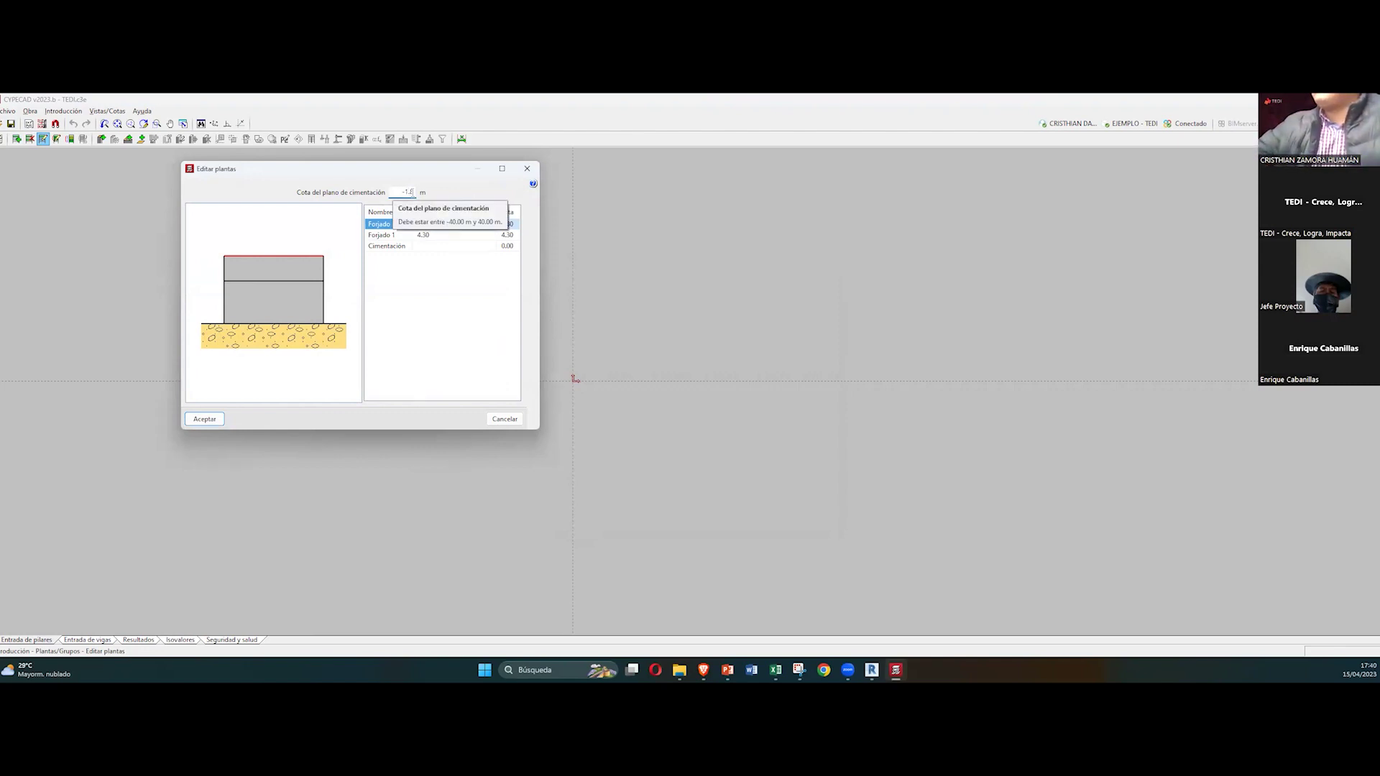
pyautogui.press('Tab')
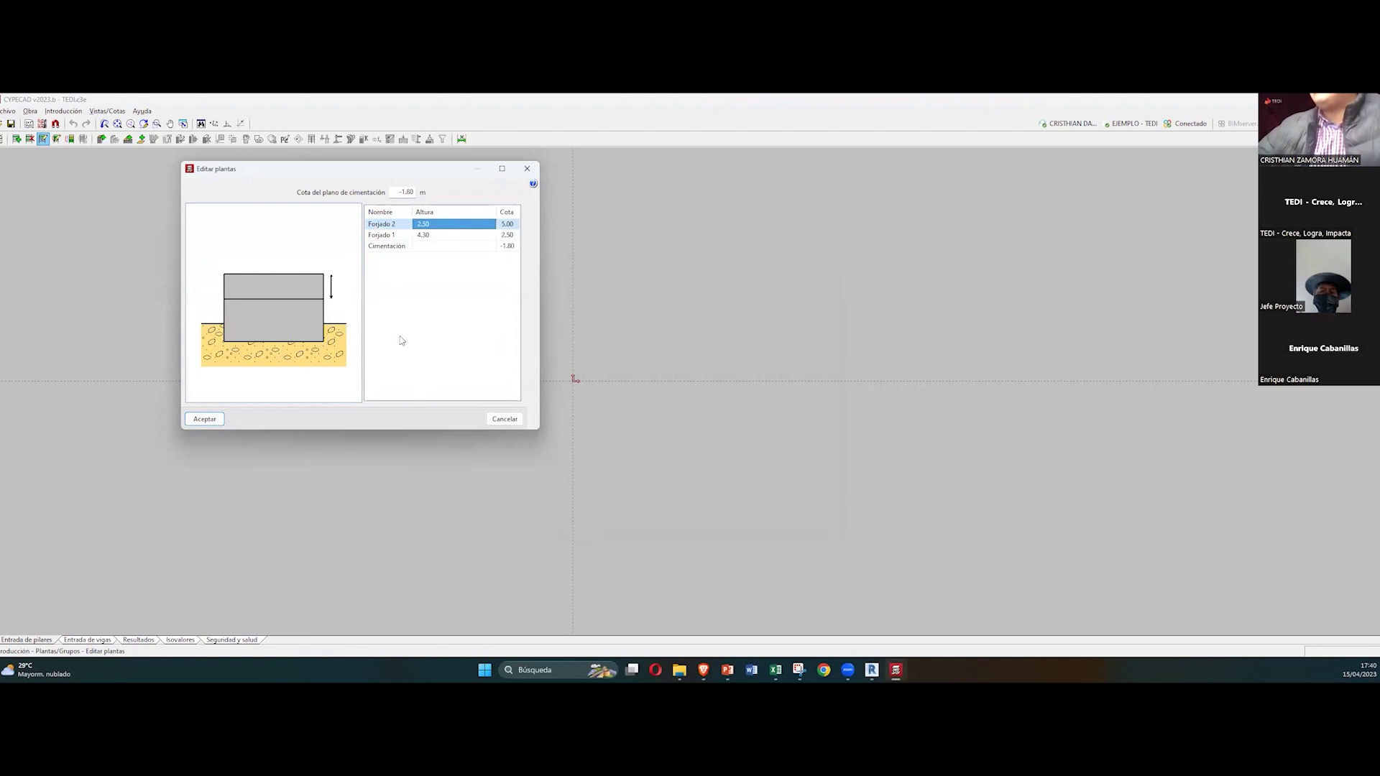
pyautogui.click(188, 419)
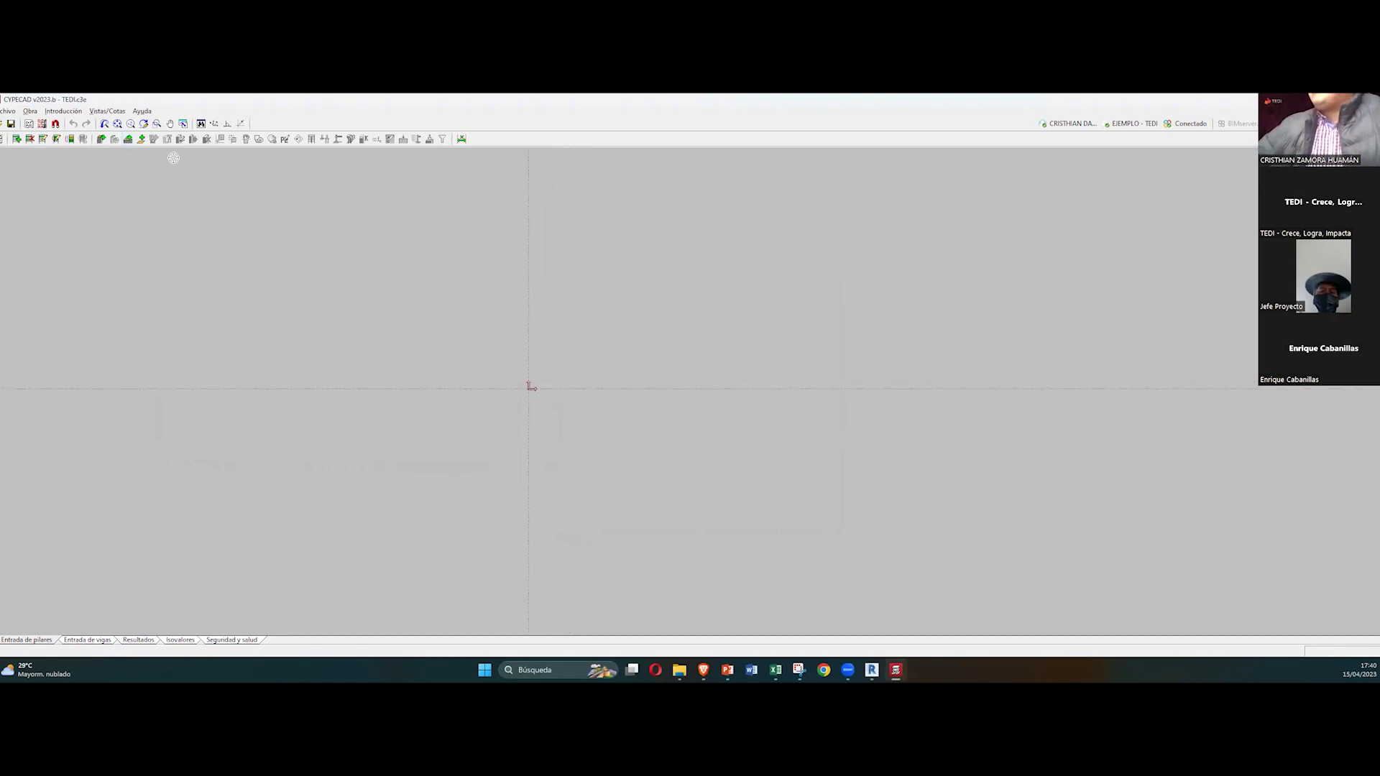
# Step: Place 30 × 30 cm columns C1, about 2.15 m left of and 1.3 m above the origin, and C2, about 2.77 m below C1
pyautogui.click(70, 139)
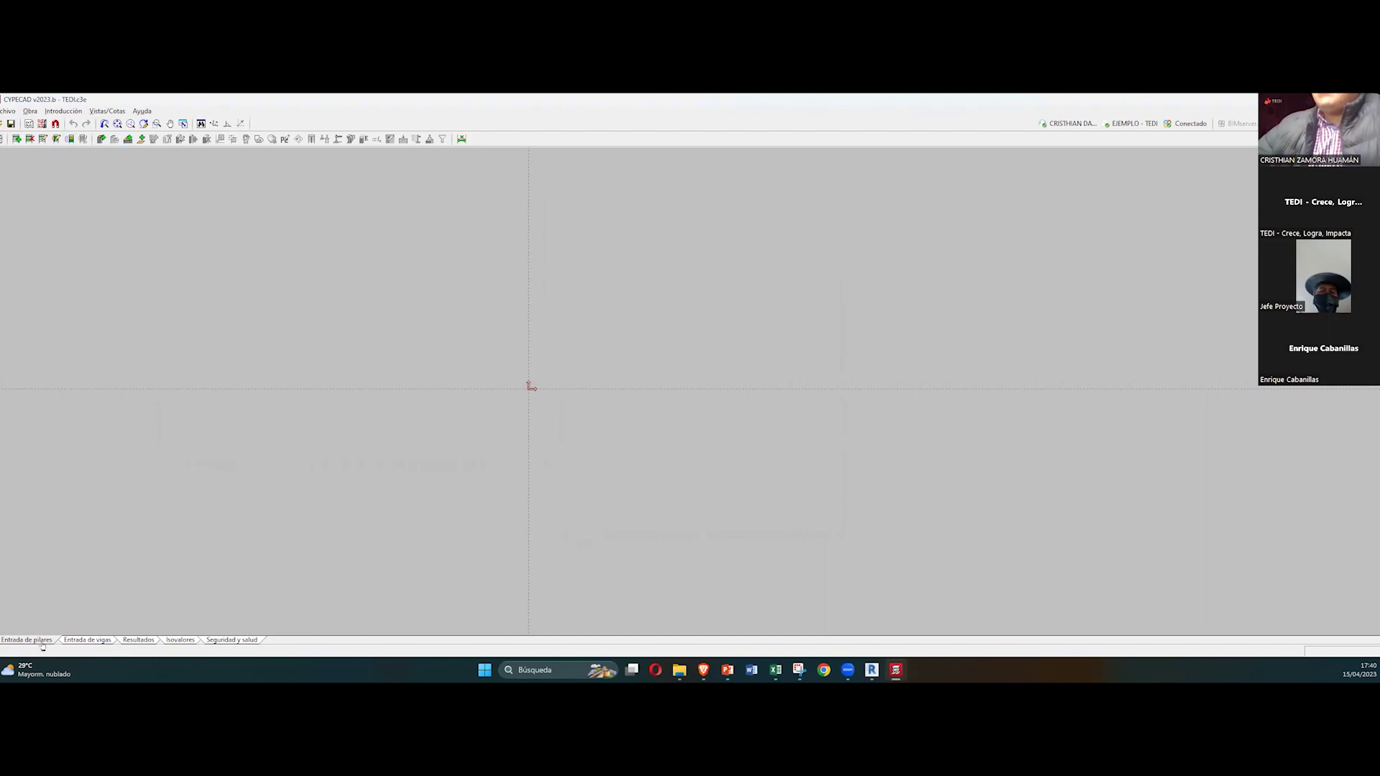
pyautogui.click(102, 138)
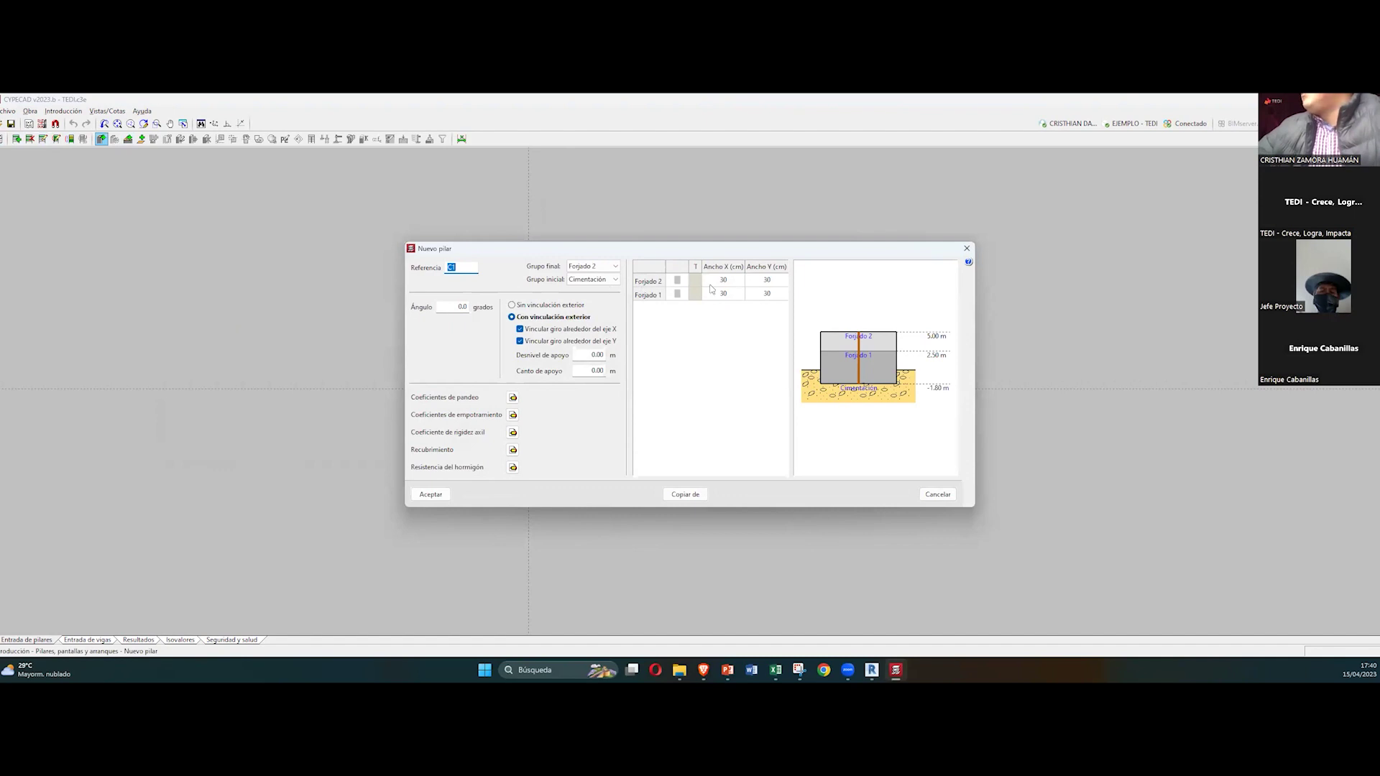
pyautogui.click(431, 496)
pyautogui.click(531, 386)
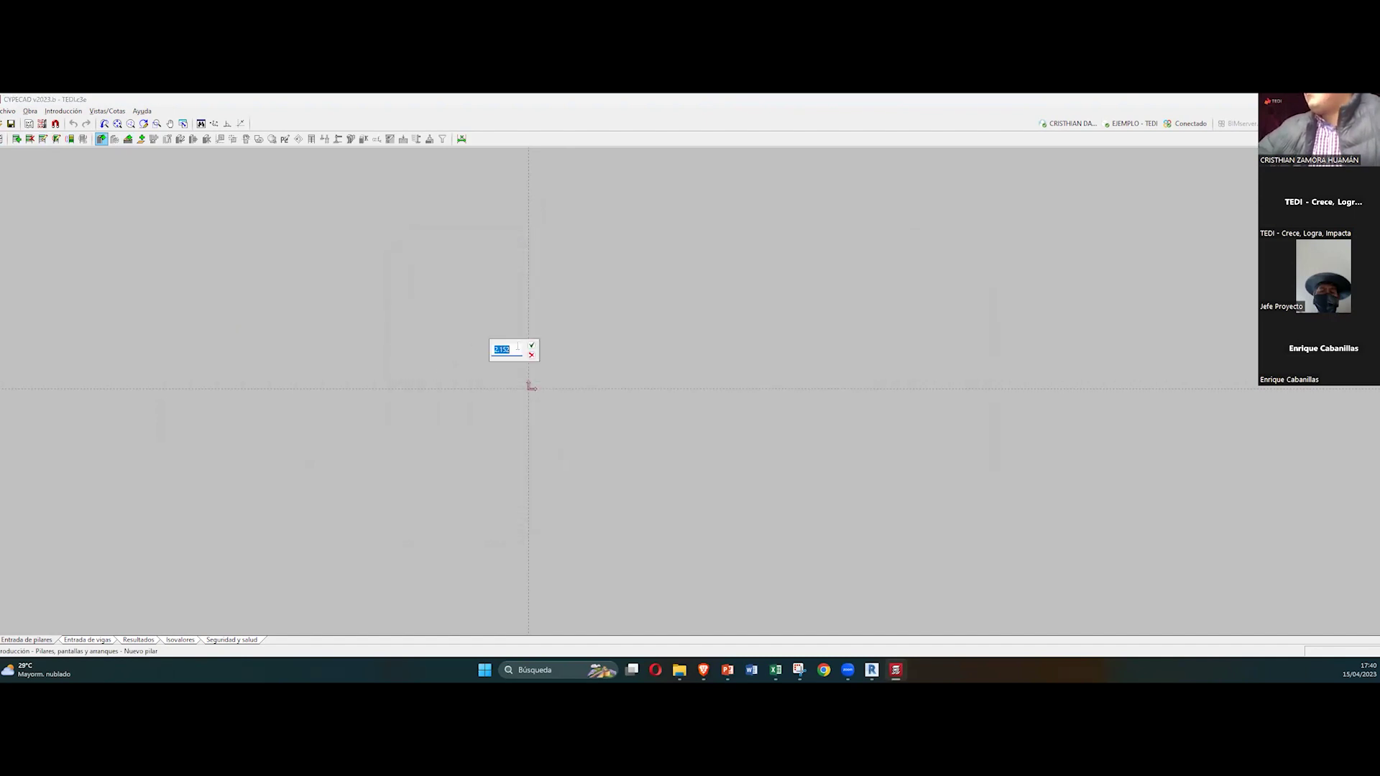
pyautogui.press('Tab')
pyautogui.click(489, 373)
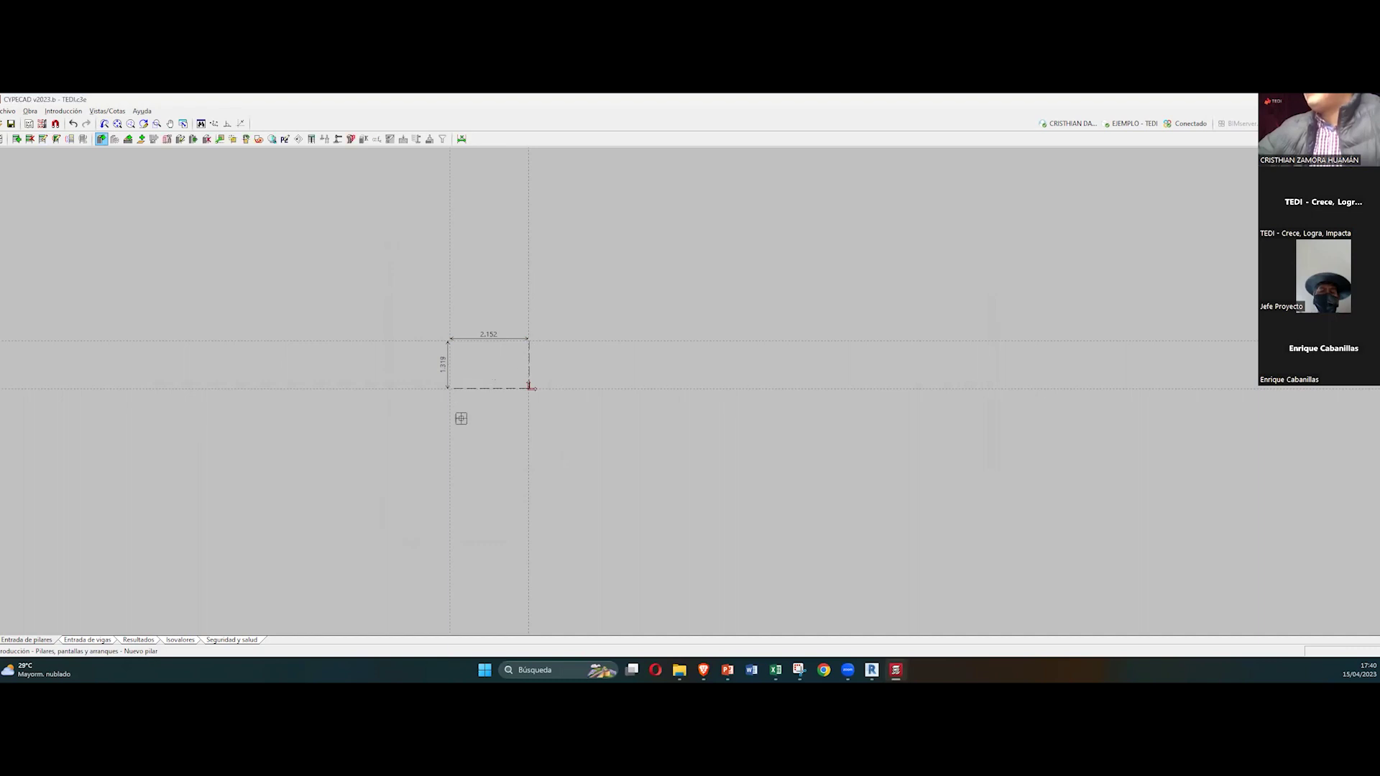
pyautogui.click(452, 444)
pyautogui.press('Return')
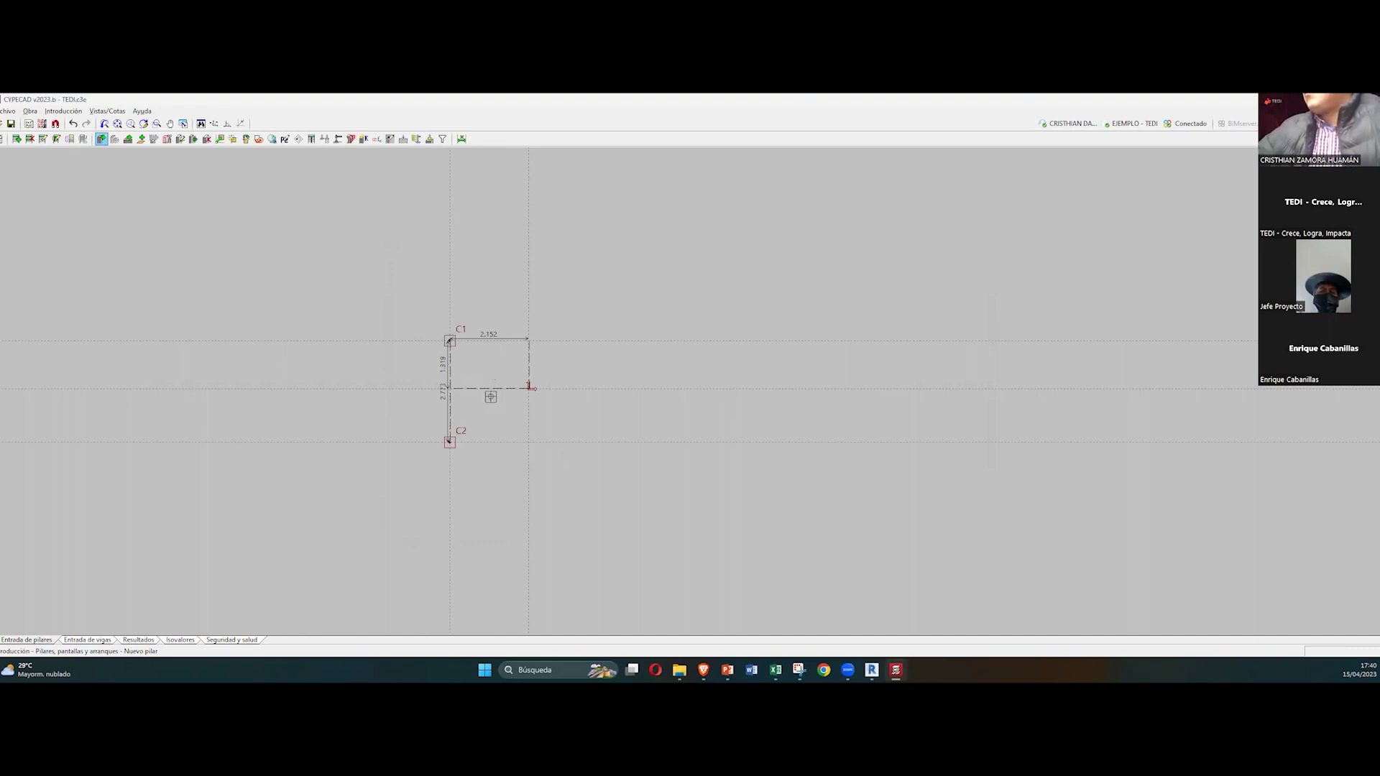
# Step: Place column C3 about 4.2 m to the right of C1, and column C4 below it in line with C2
pyautogui.click(585, 365)
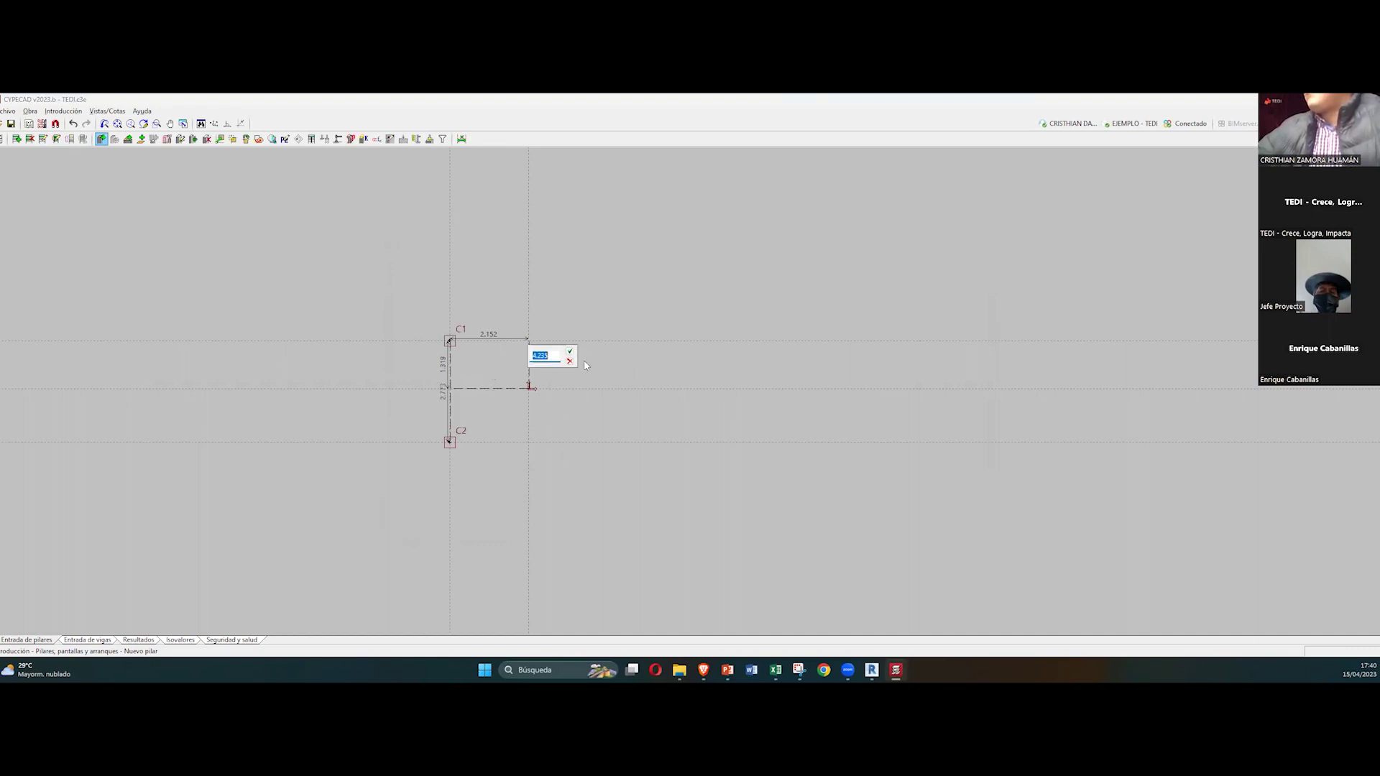
pyautogui.click(570, 353)
pyautogui.click(587, 367)
pyautogui.press('Return')
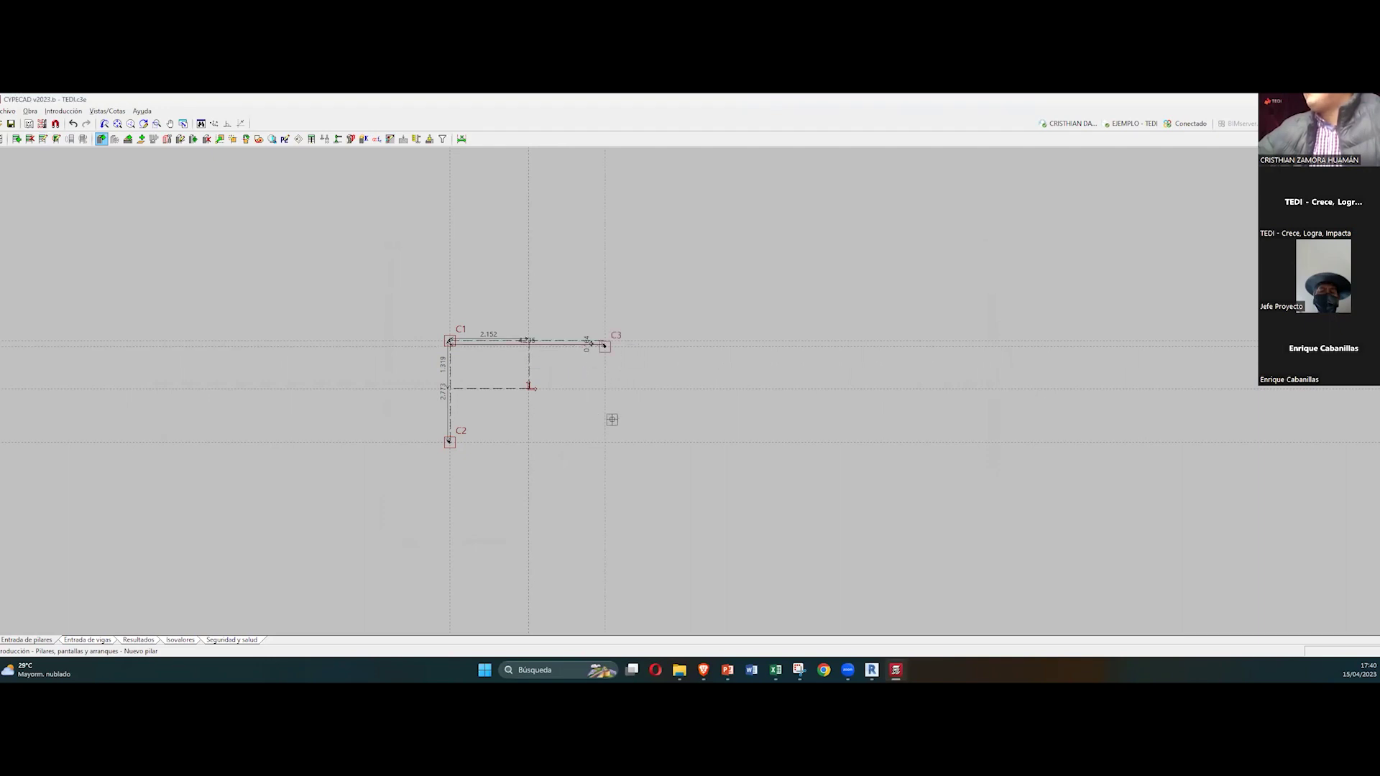
pyautogui.click(604, 442)
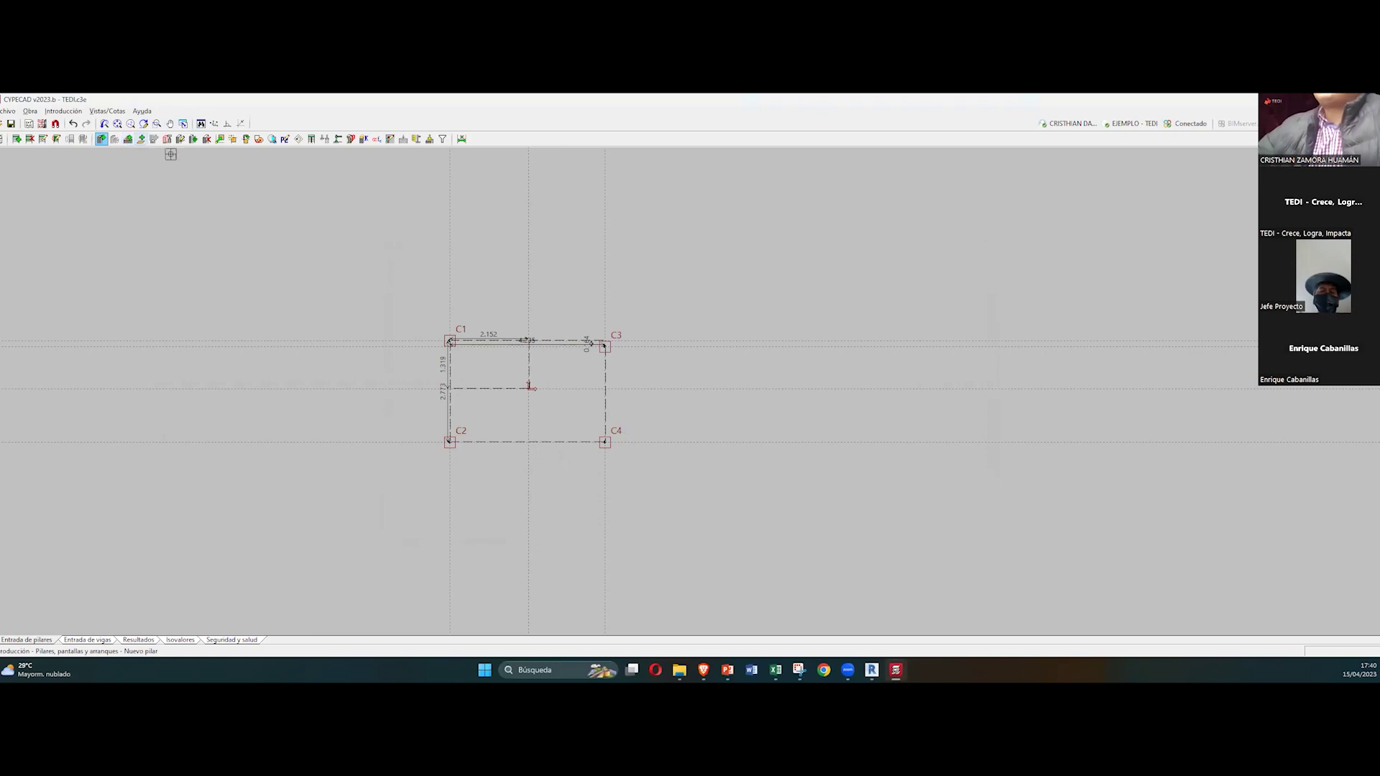
# Step: Switch to beam entry and define the current beam as a dropped beam 30 cm wide and 30 cm deep
pyautogui.click(87, 640)
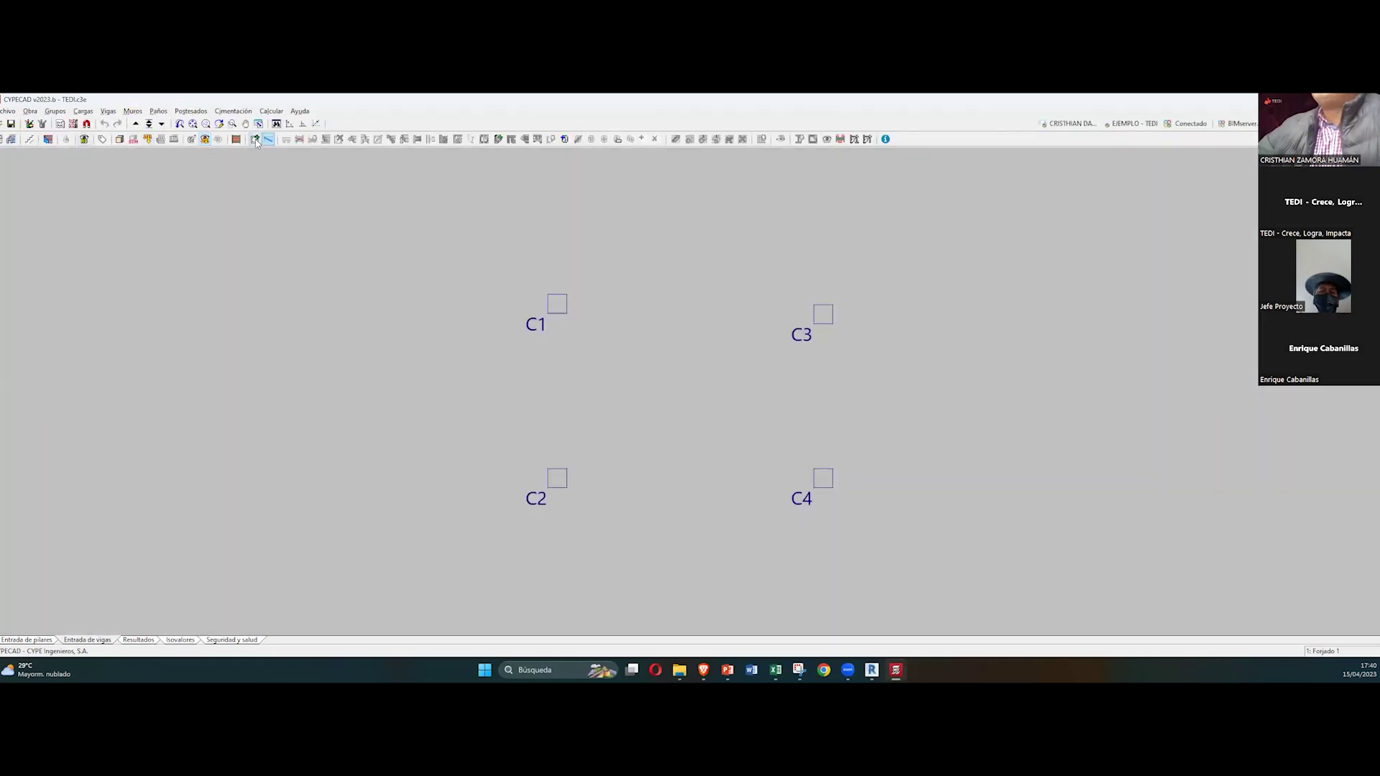
pyautogui.click(256, 140)
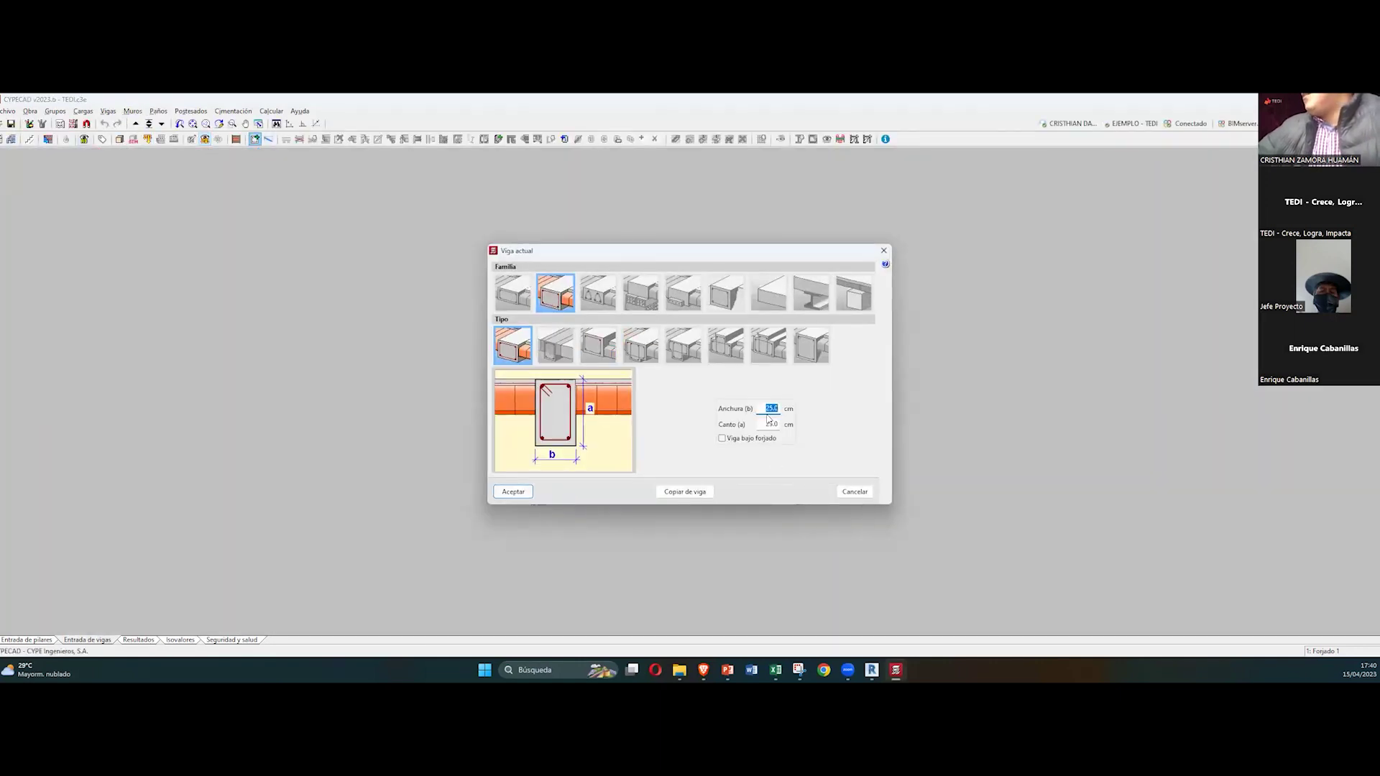
pyautogui.click(768, 424)
pyautogui.click(767, 409)
pyautogui.write('30')
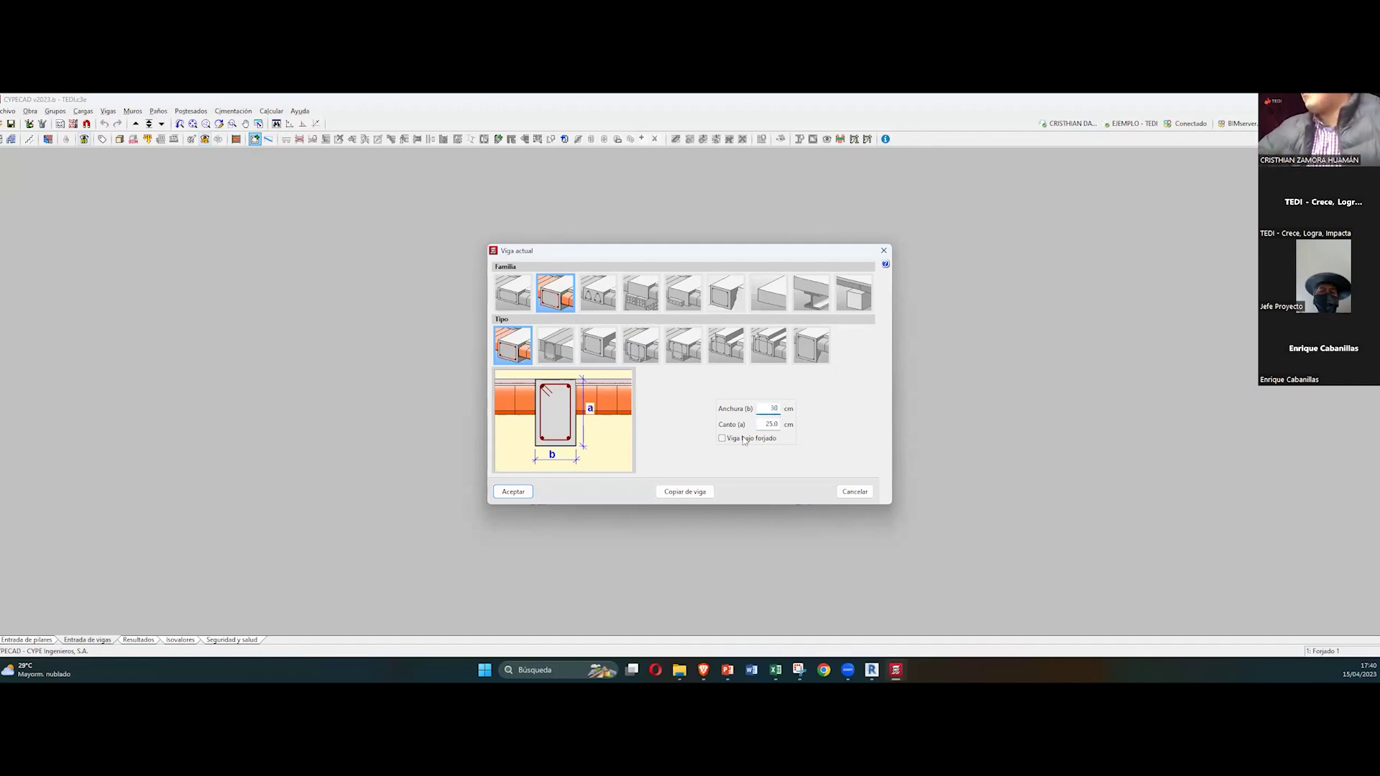
pyautogui.click(764, 424)
pyautogui.write('30')
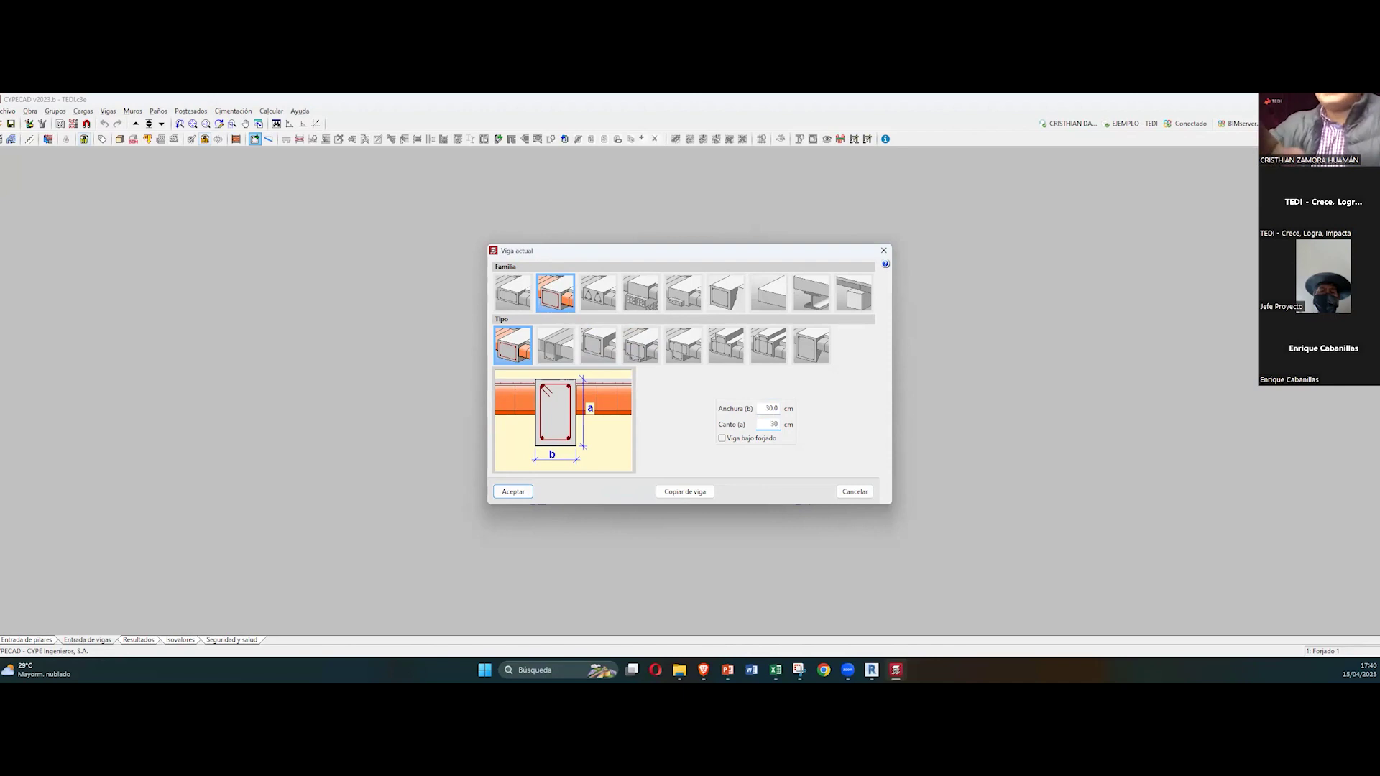
pyautogui.click(513, 492)
# Step: Draw the perimeter beams on Forjado 1 from C1 to C3, C4, C2 and back to C1
pyautogui.click(557, 305)
pyautogui.click(823, 314)
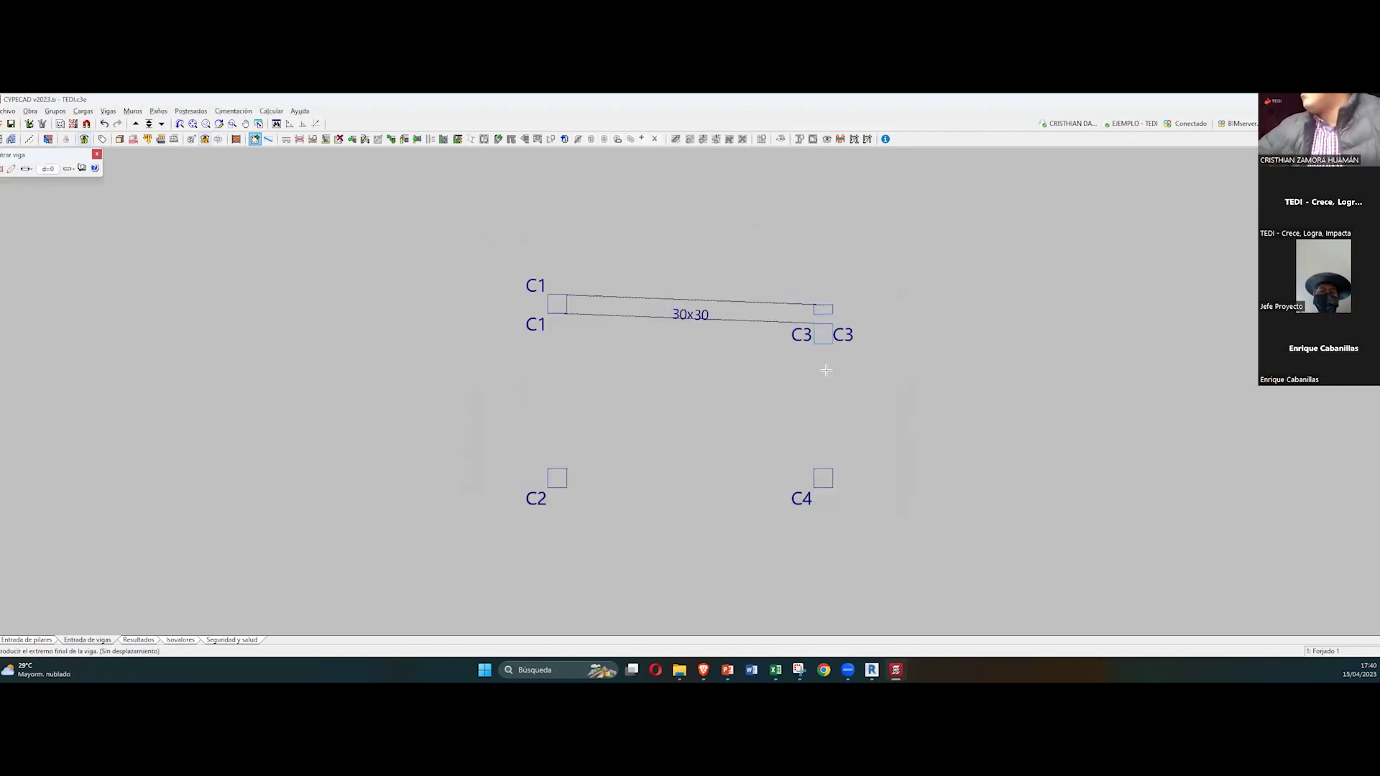
pyautogui.click(823, 478)
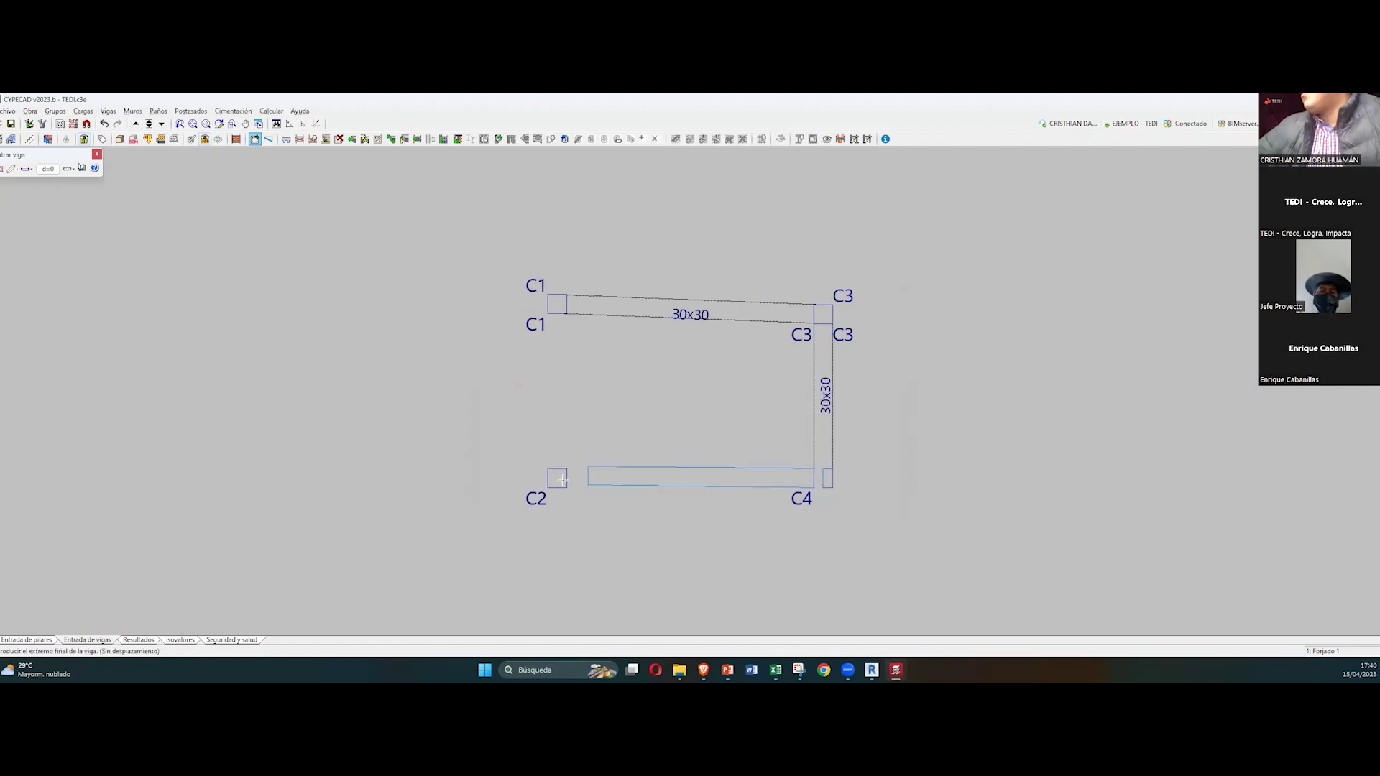
pyautogui.click(557, 478)
pyautogui.click(557, 304)
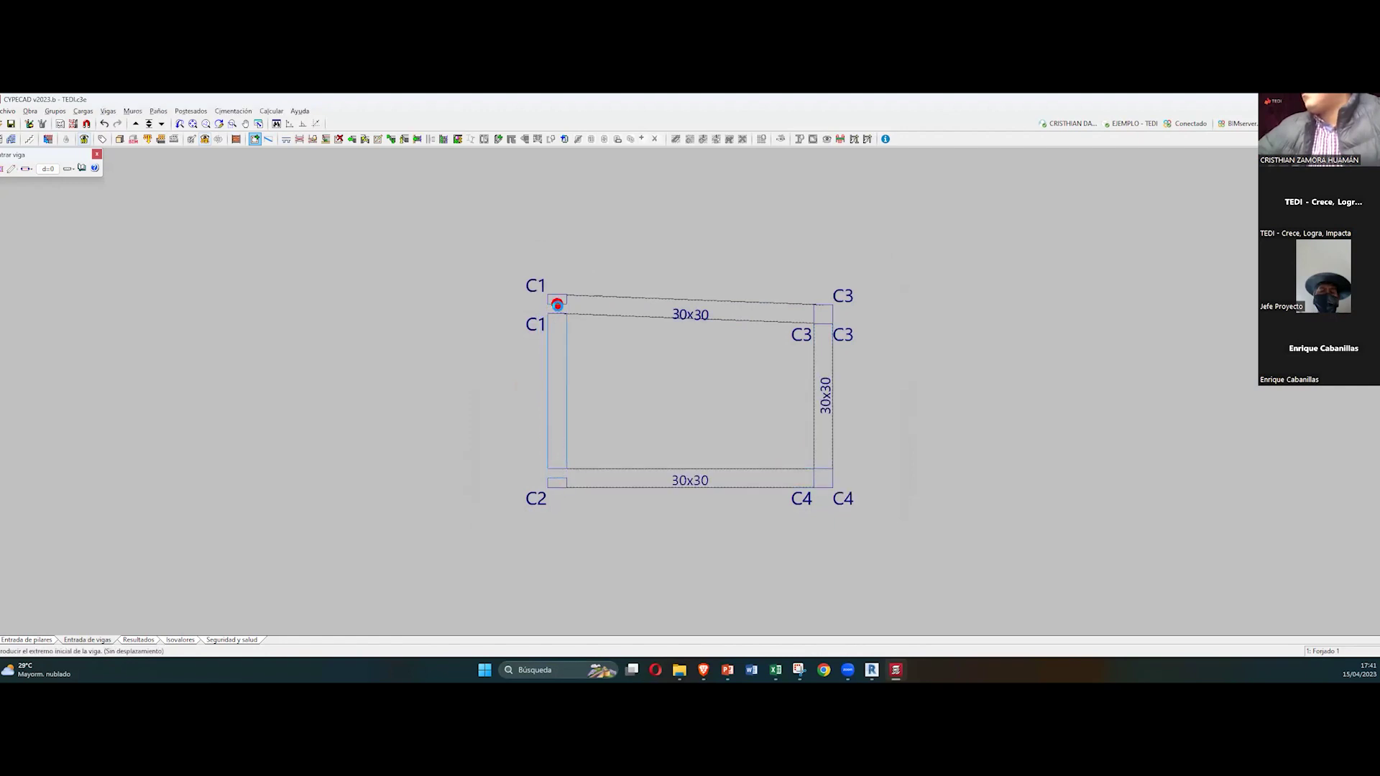
# Step: Fill the bay enclosed by the Forjado 1 beams with a solid slab reinforced parallel to a beam
pyautogui.rightClick(688, 394)
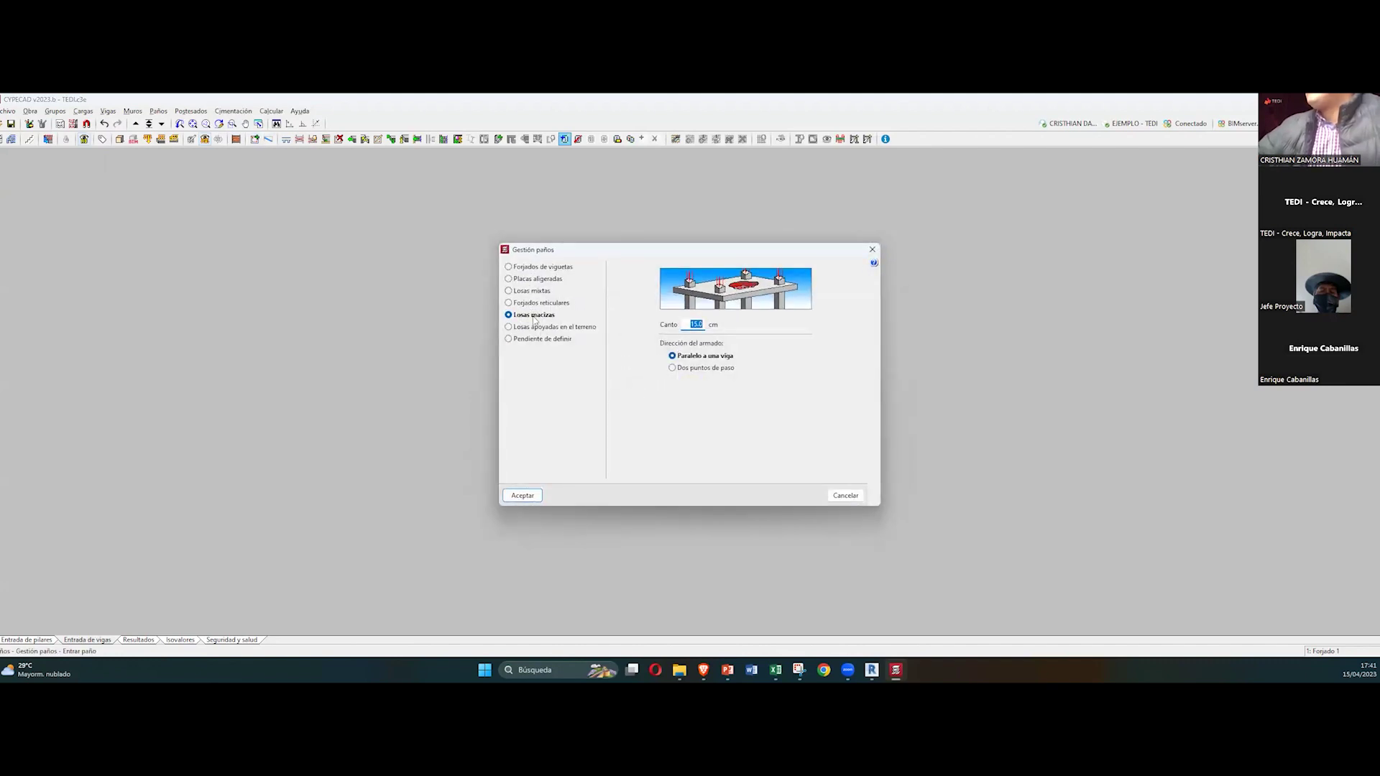
pyautogui.click(532, 496)
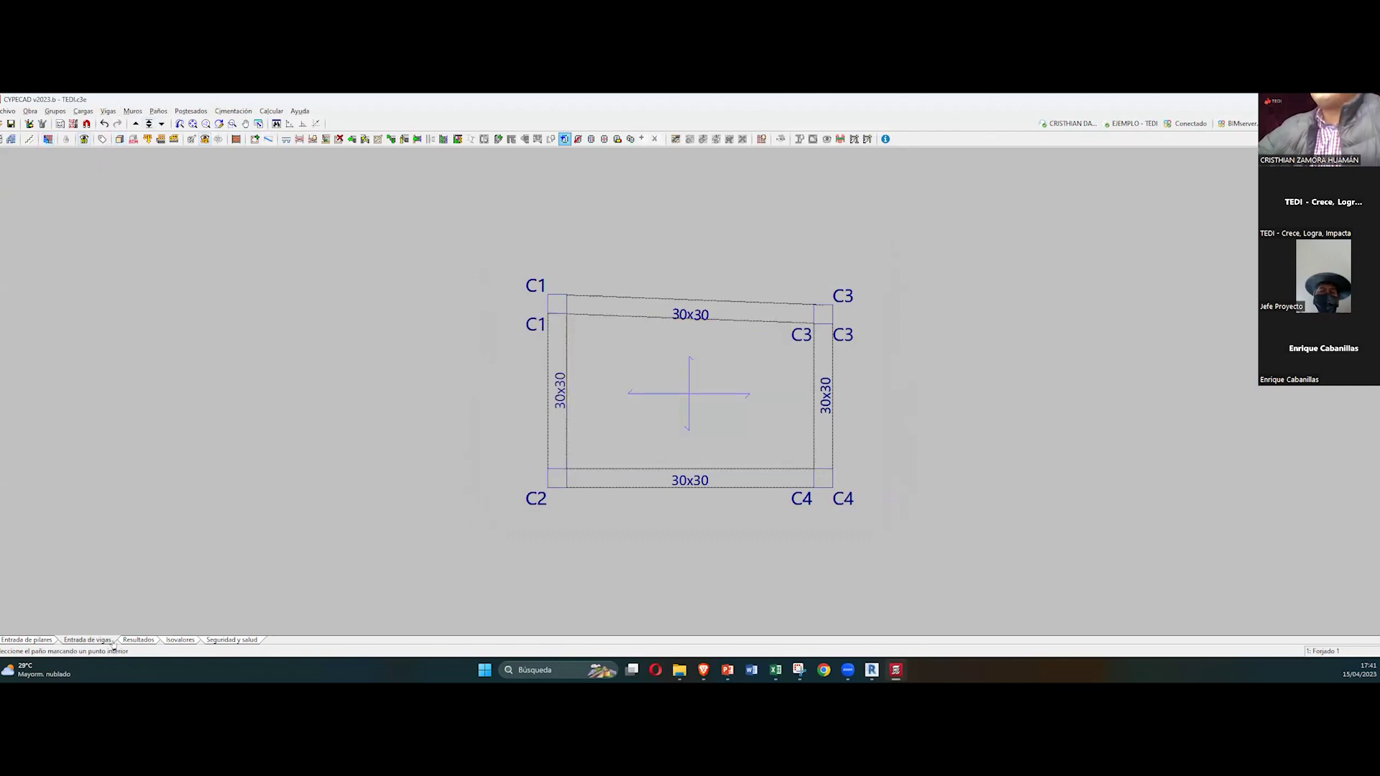
# Step: Copy only the four perimeter beams from Forjado 1 to Forjado 2, without the loads
pyautogui.click(49, 140)
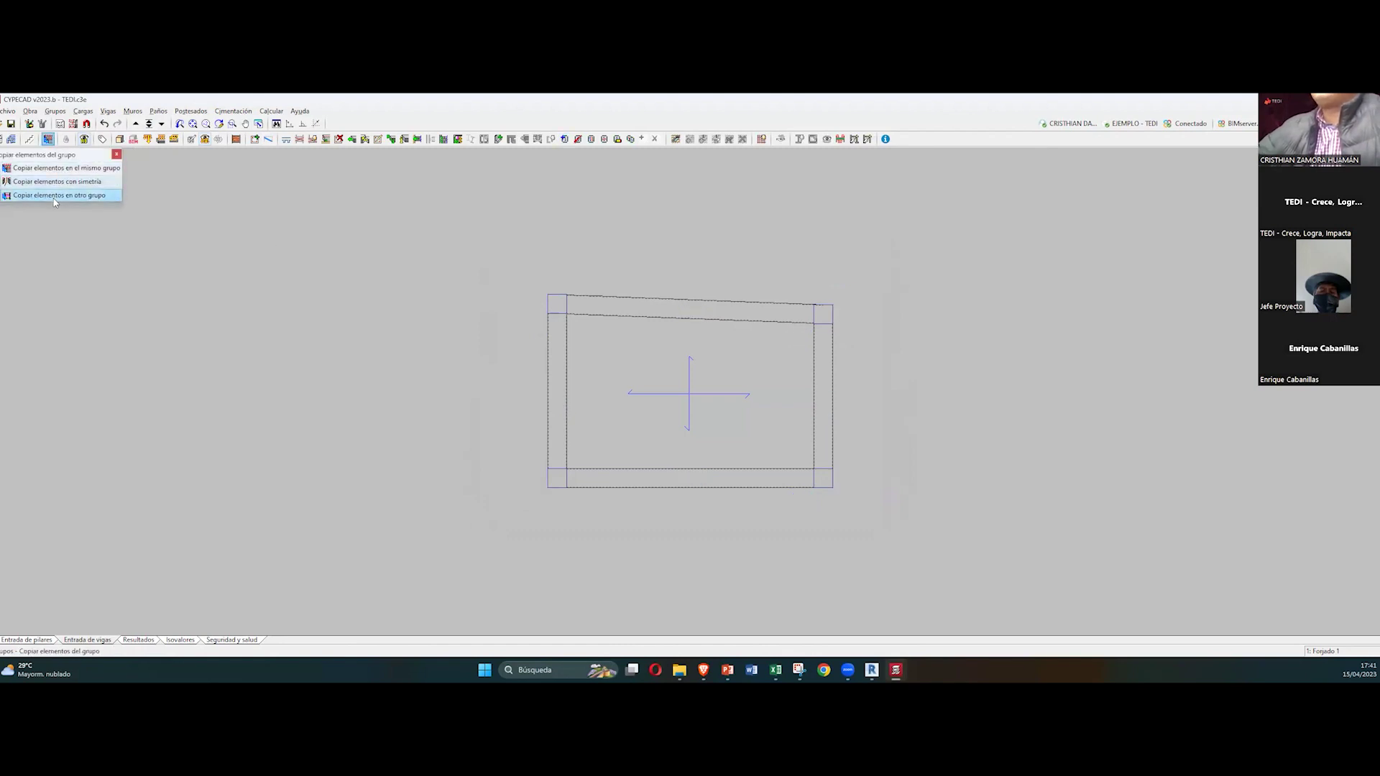
pyautogui.click(55, 196)
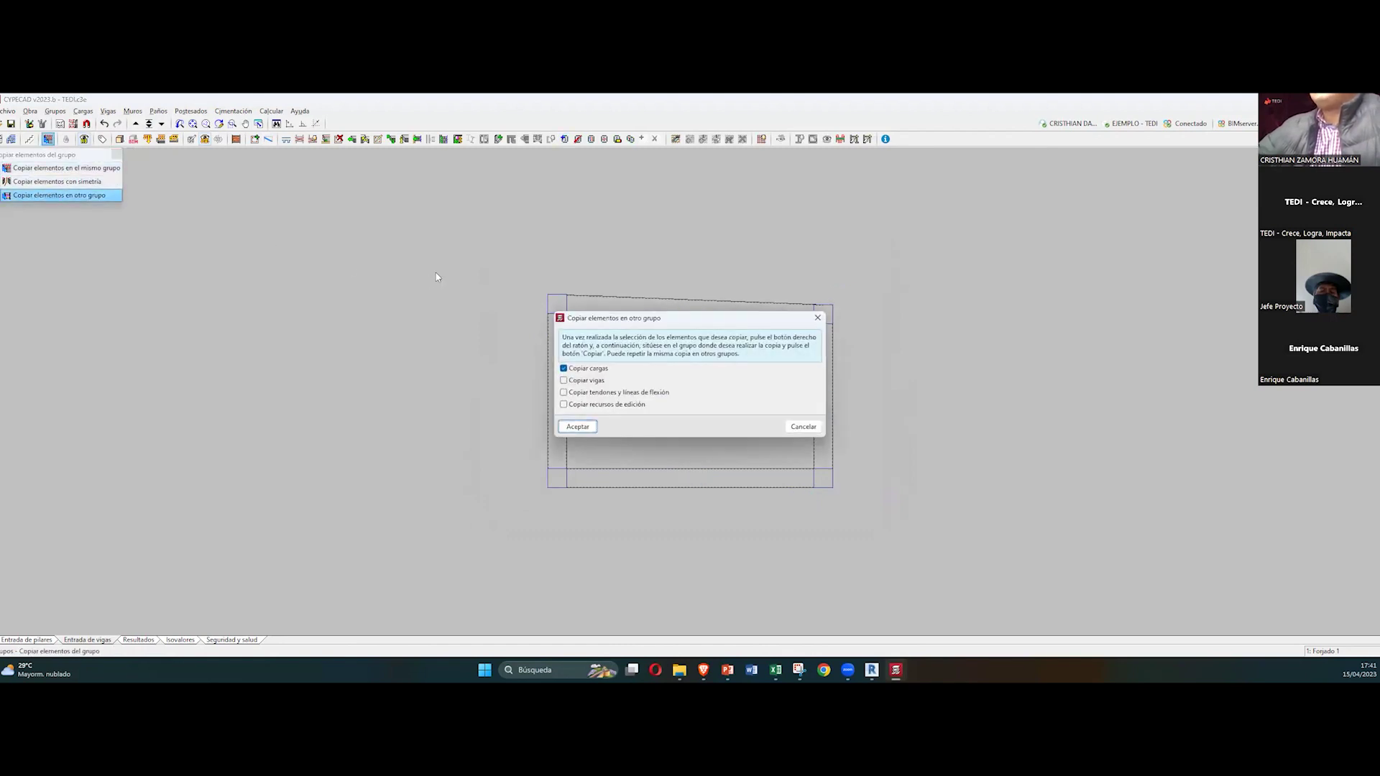
pyautogui.click(564, 381)
pyautogui.click(576, 427)
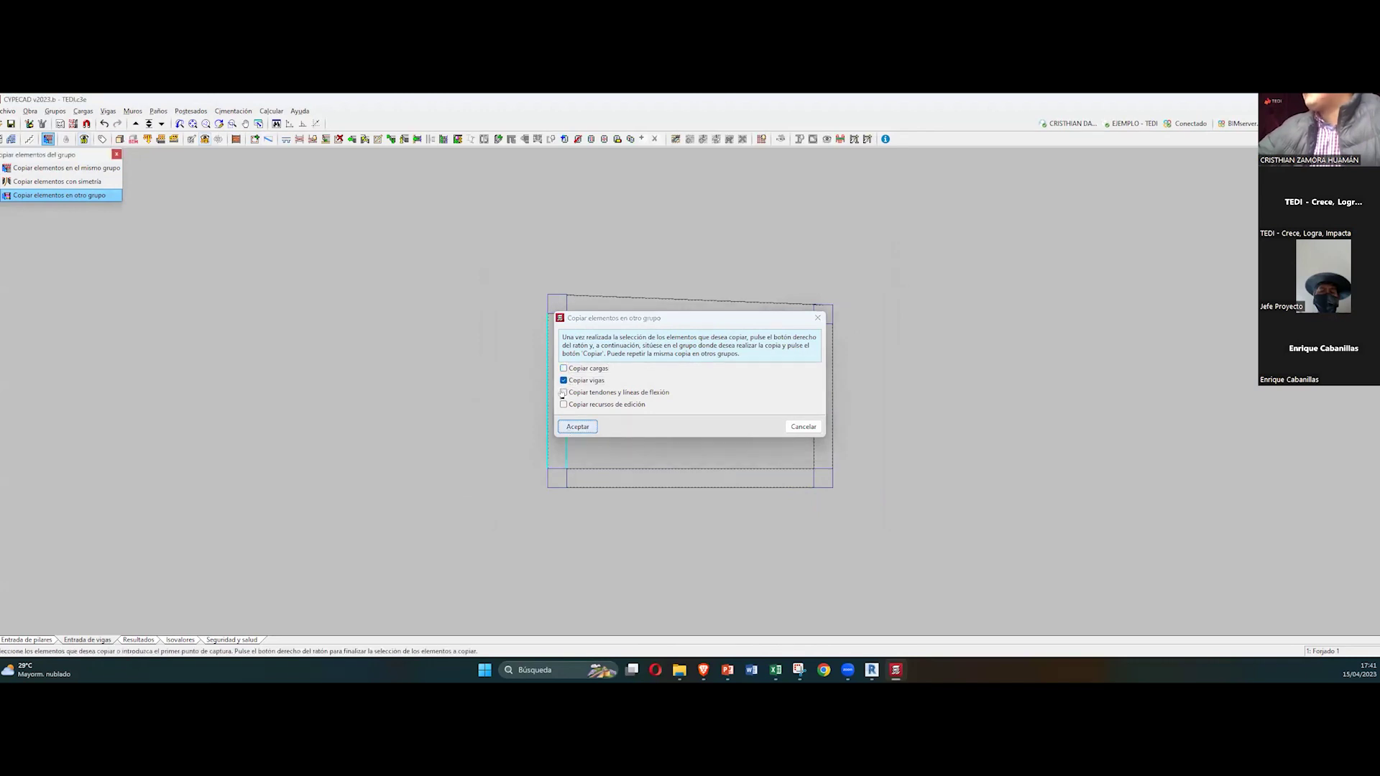
pyautogui.click(859, 516)
pyautogui.rightClick(869, 518)
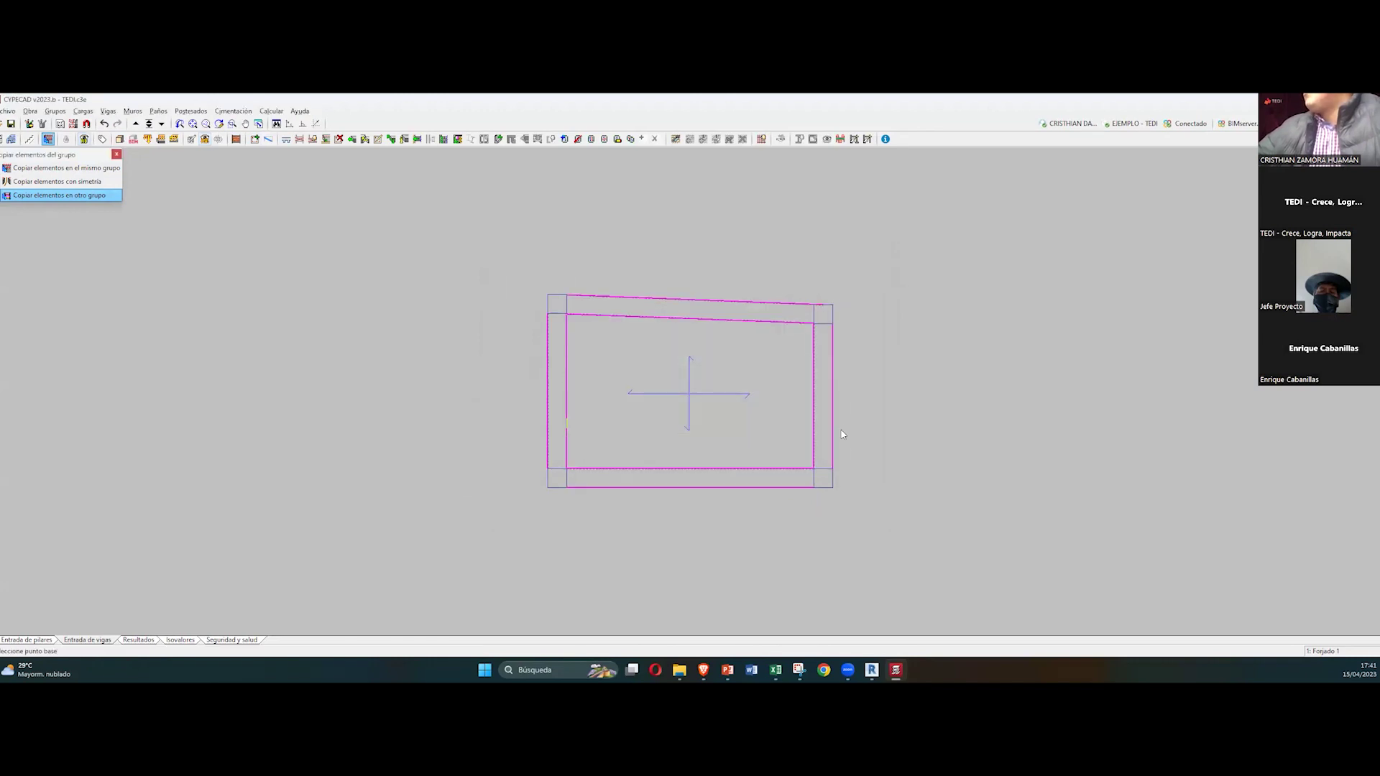
pyautogui.click(28, 176)
pyautogui.click(56, 176)
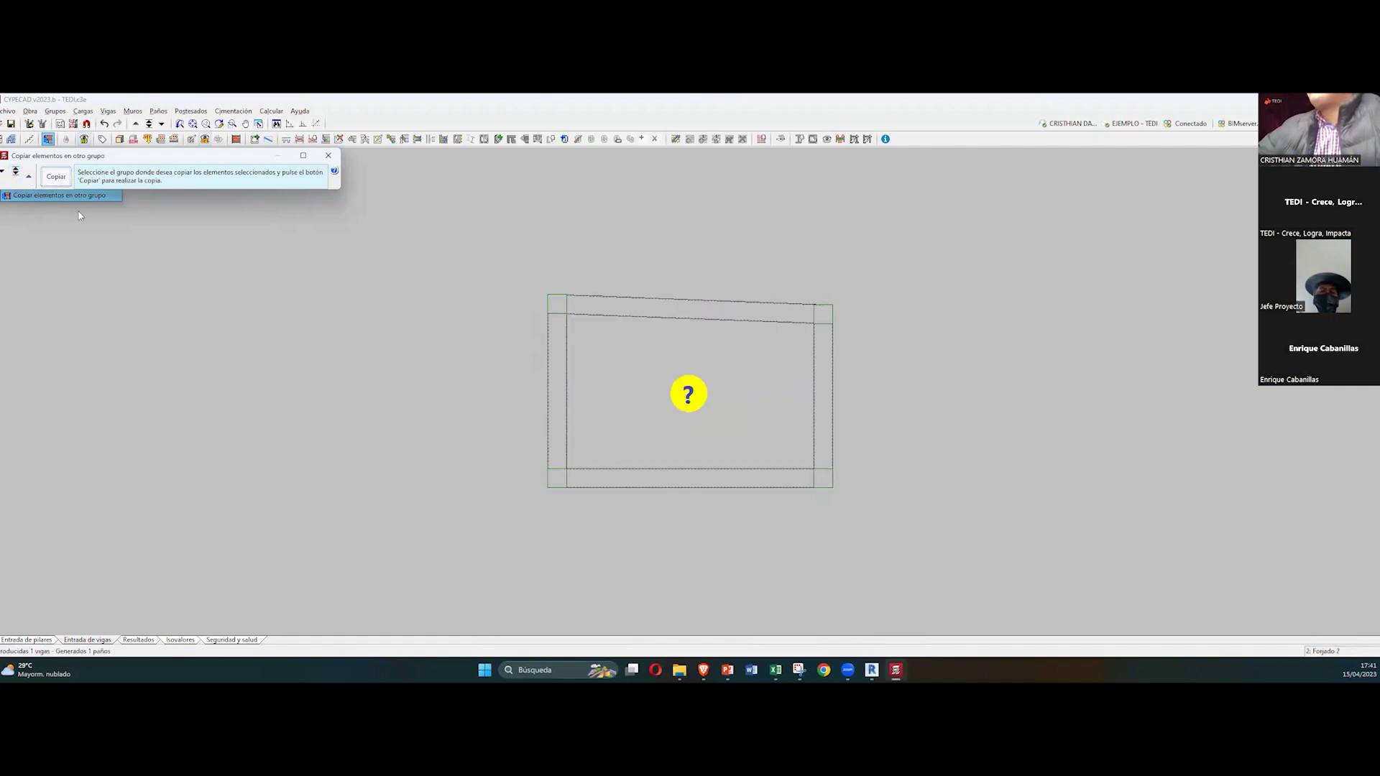
pyautogui.click(328, 156)
pyautogui.click(118, 156)
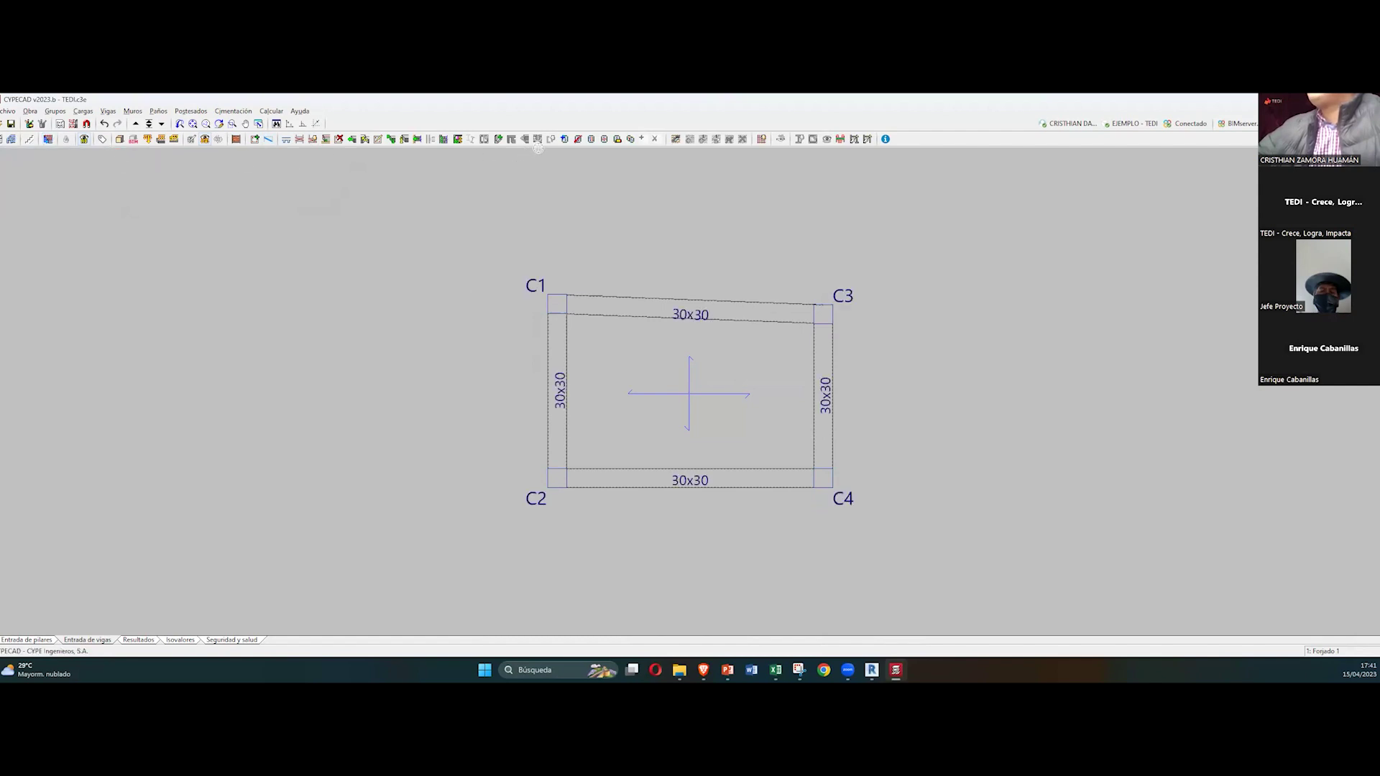
# Step: Fill the undefined bay on Forjado 2 with a solid slab reinforced parallel to the C1–C2 beam
pyautogui.click(565, 139)
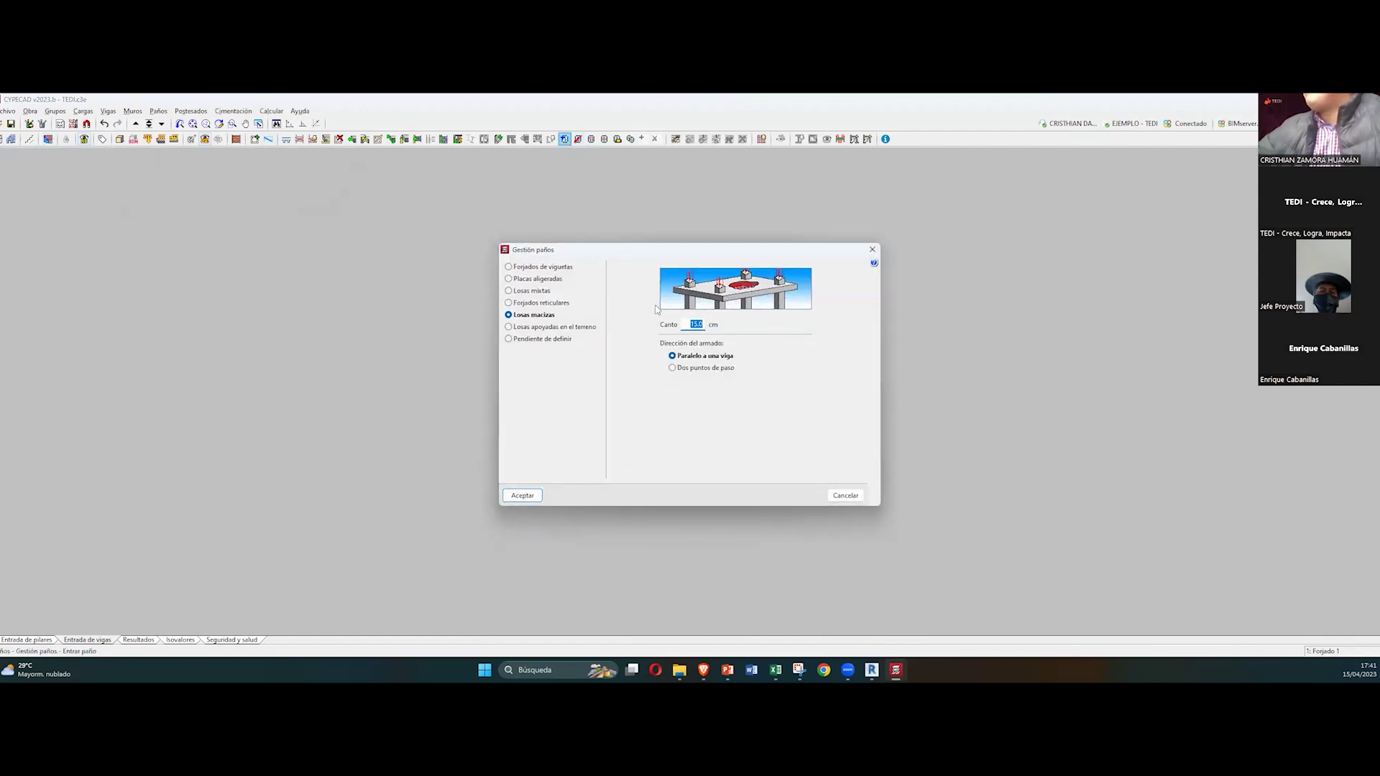
pyautogui.press('Return')
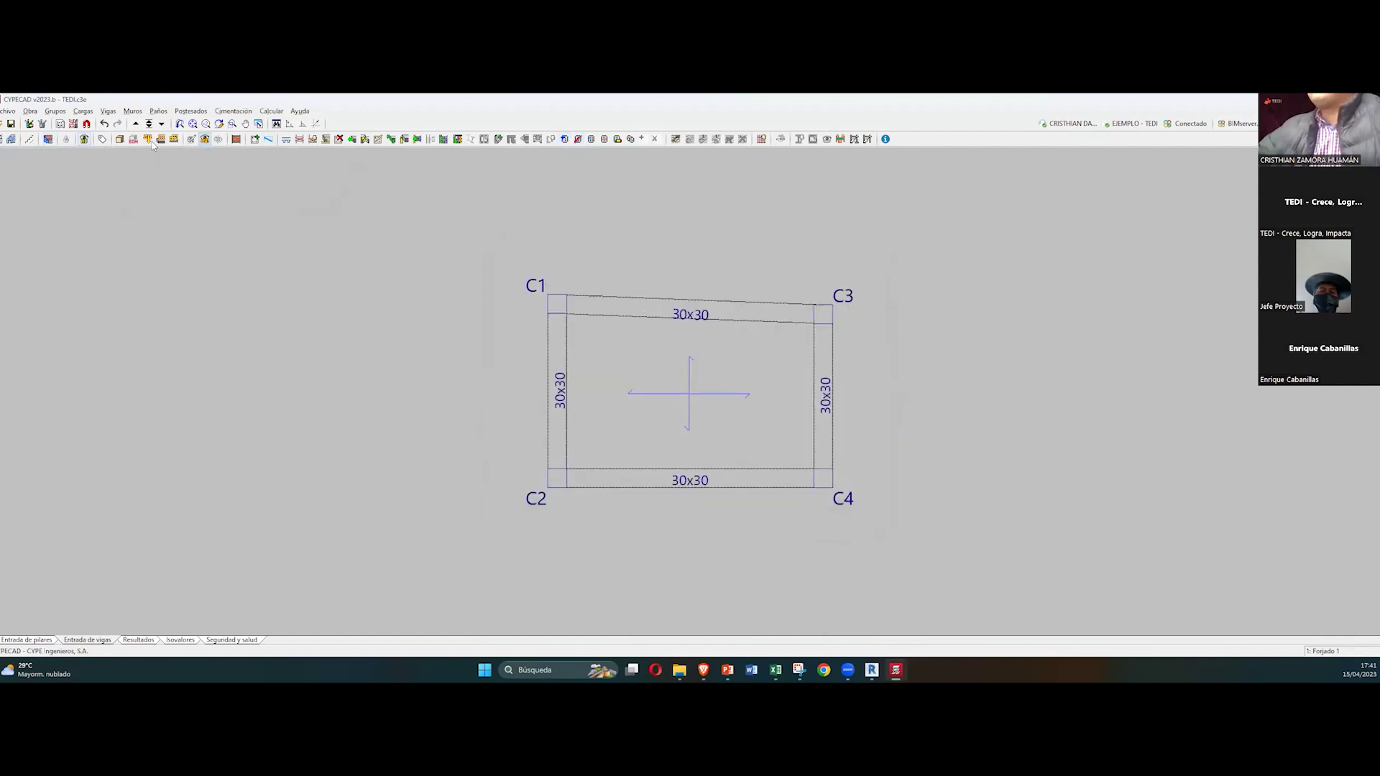
pyautogui.click(136, 124)
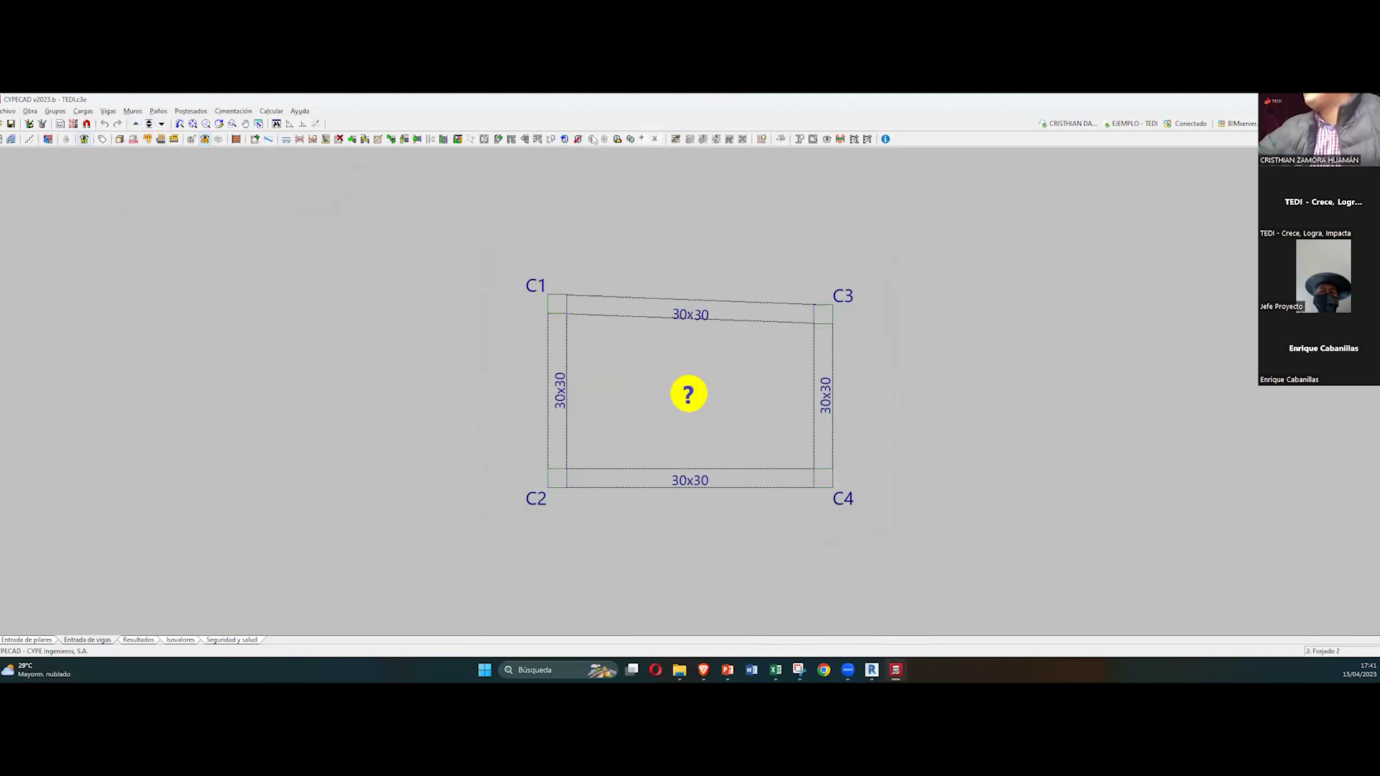
pyautogui.click(565, 139)
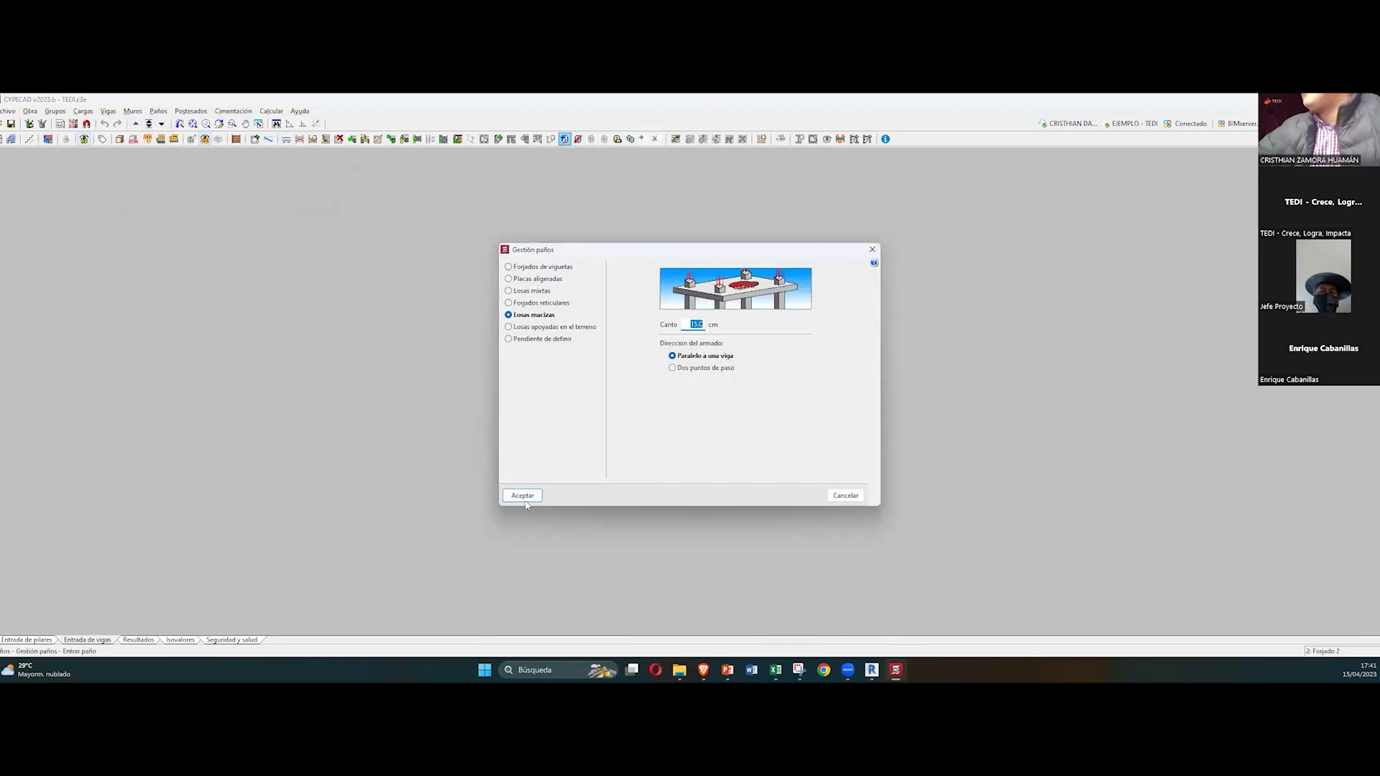
pyautogui.press('Return')
pyautogui.click(570, 385)
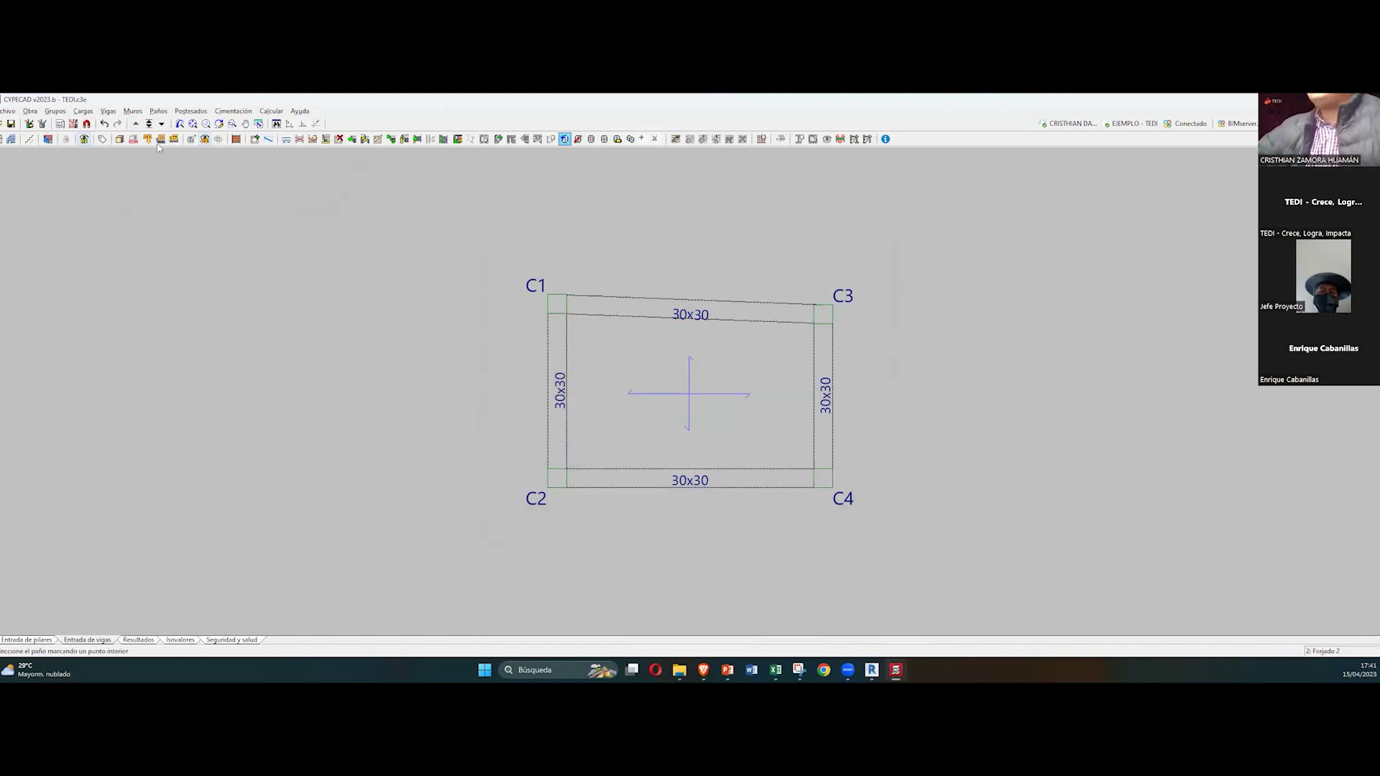
# Step: Inspect the columns, beams and slabs of both floors in the building's 3D view
pyautogui.click(119, 139)
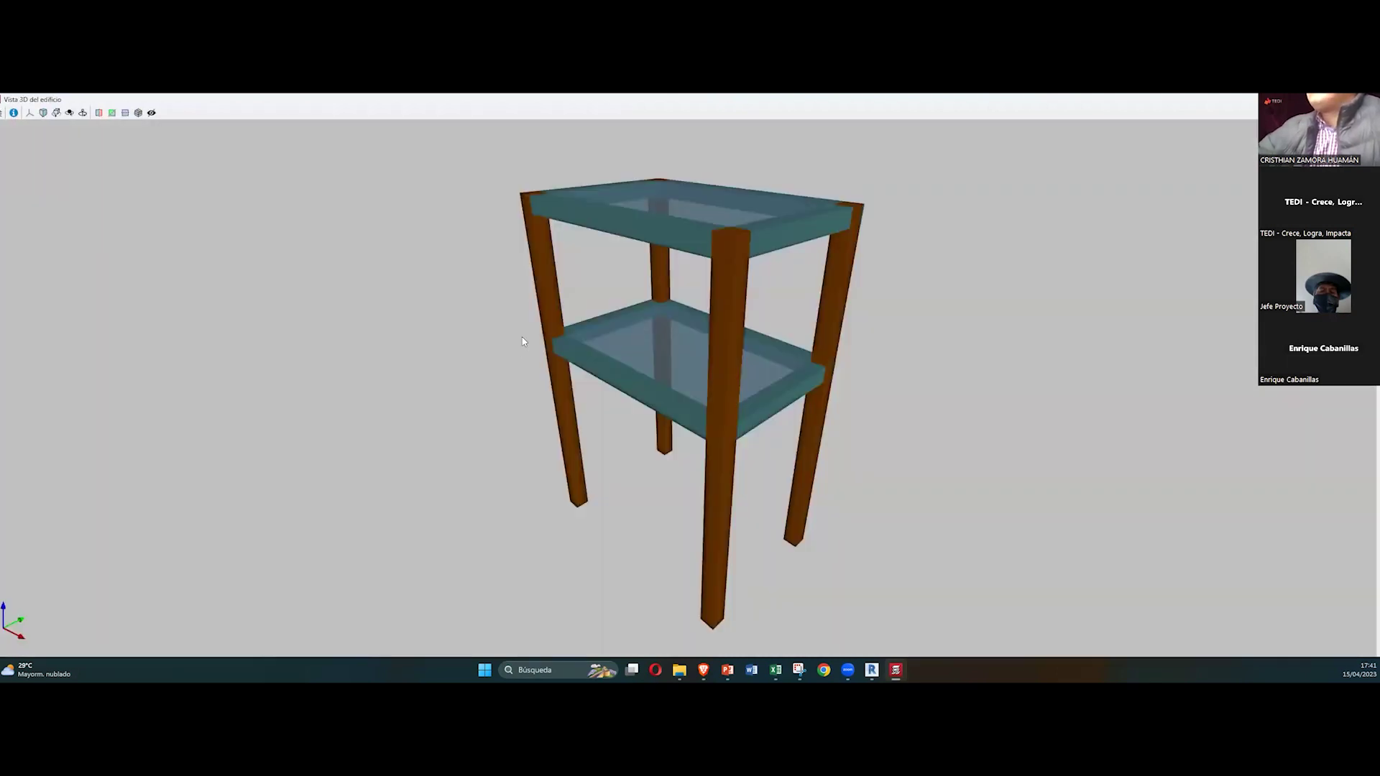
pyautogui.moveTo(616, 364); pyautogui.dragTo(532, 374, button='middle')
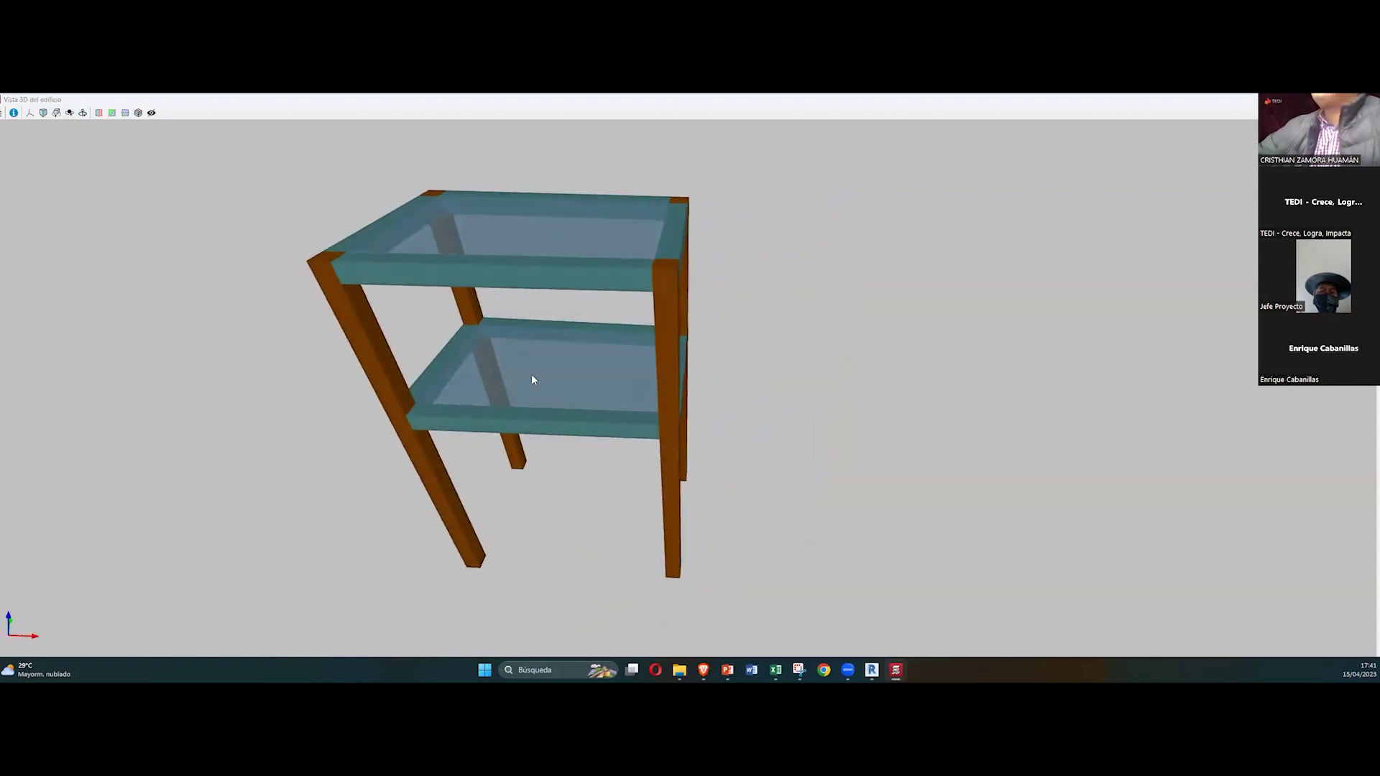
pyautogui.press('Escape')
# Step: Place single-column footings under columns C1, C3, C4 and C2 on the foundation level
pyautogui.click(162, 124)
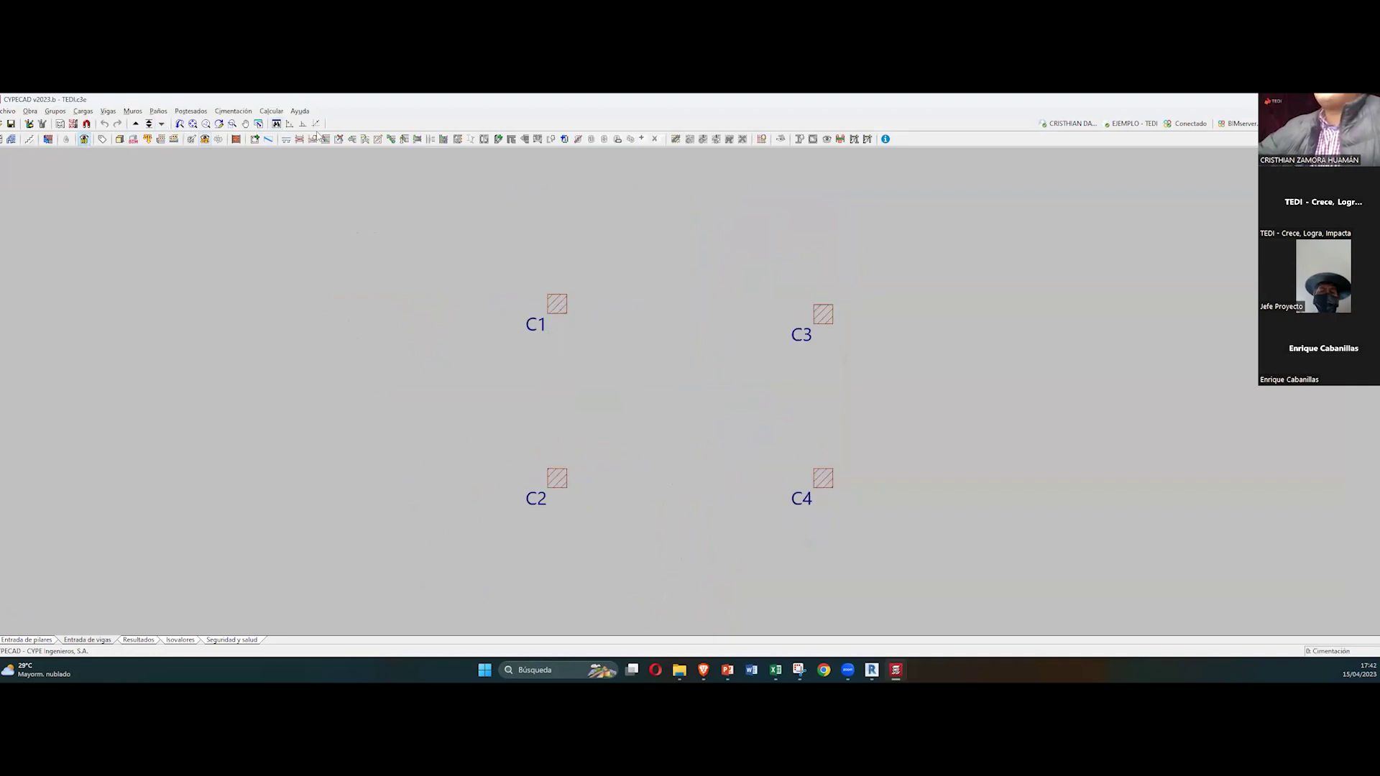
pyautogui.click(233, 110)
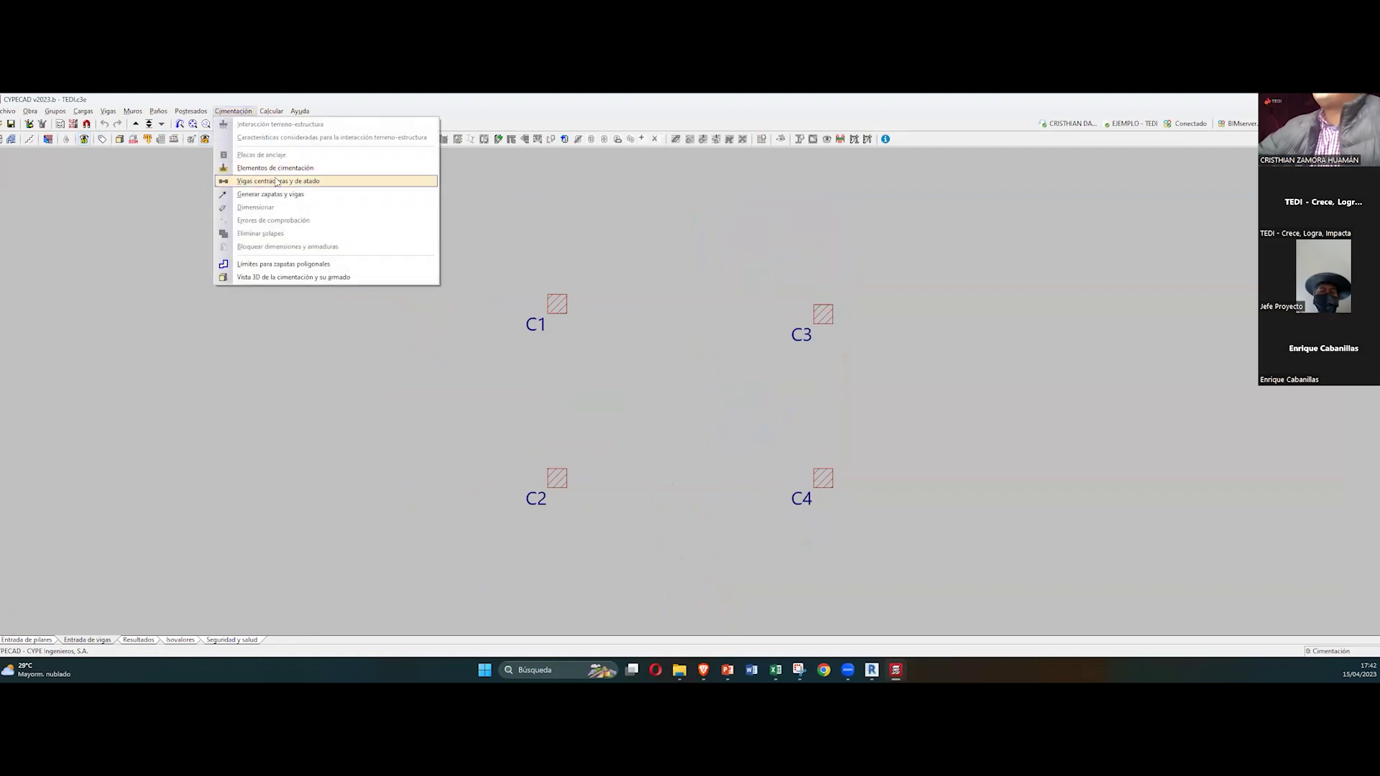
pyautogui.click(275, 167)
pyautogui.click(22, 168)
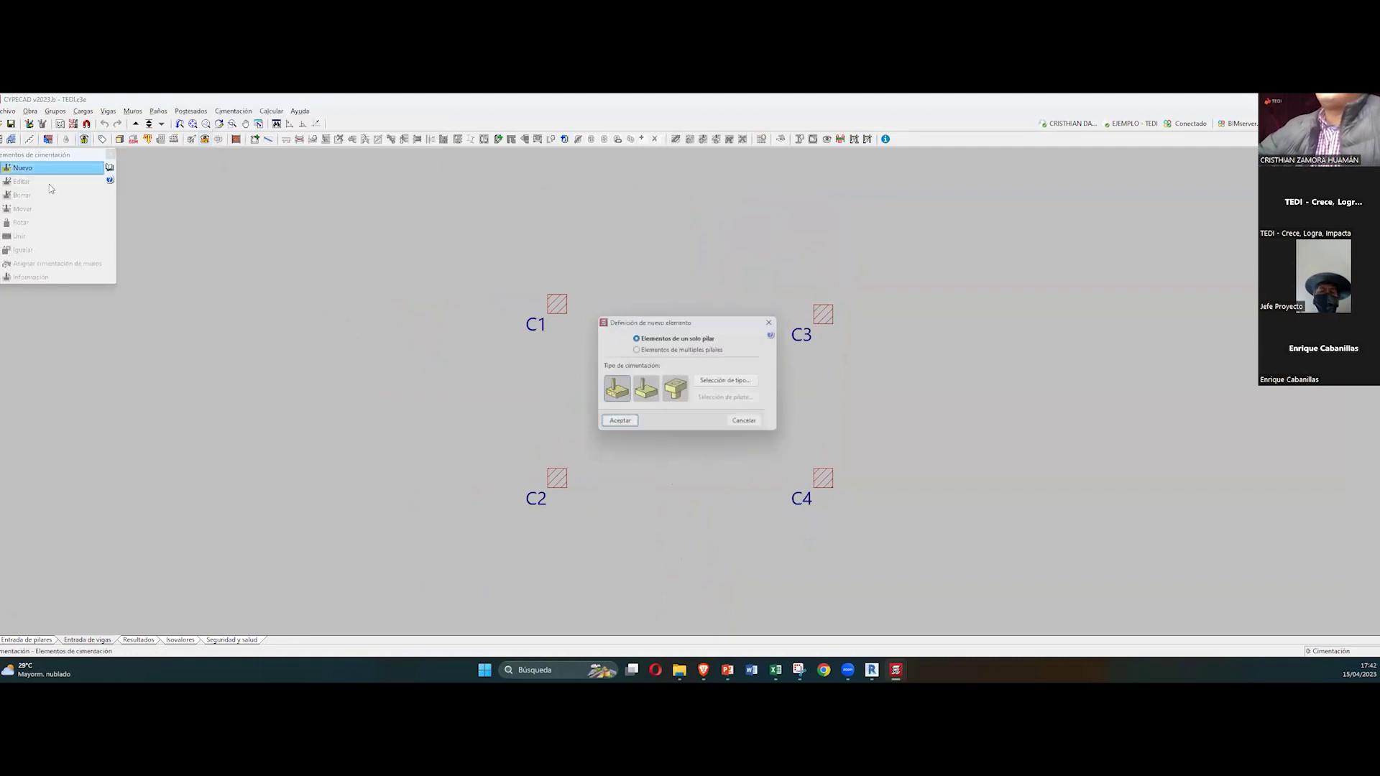
pyautogui.click(630, 425)
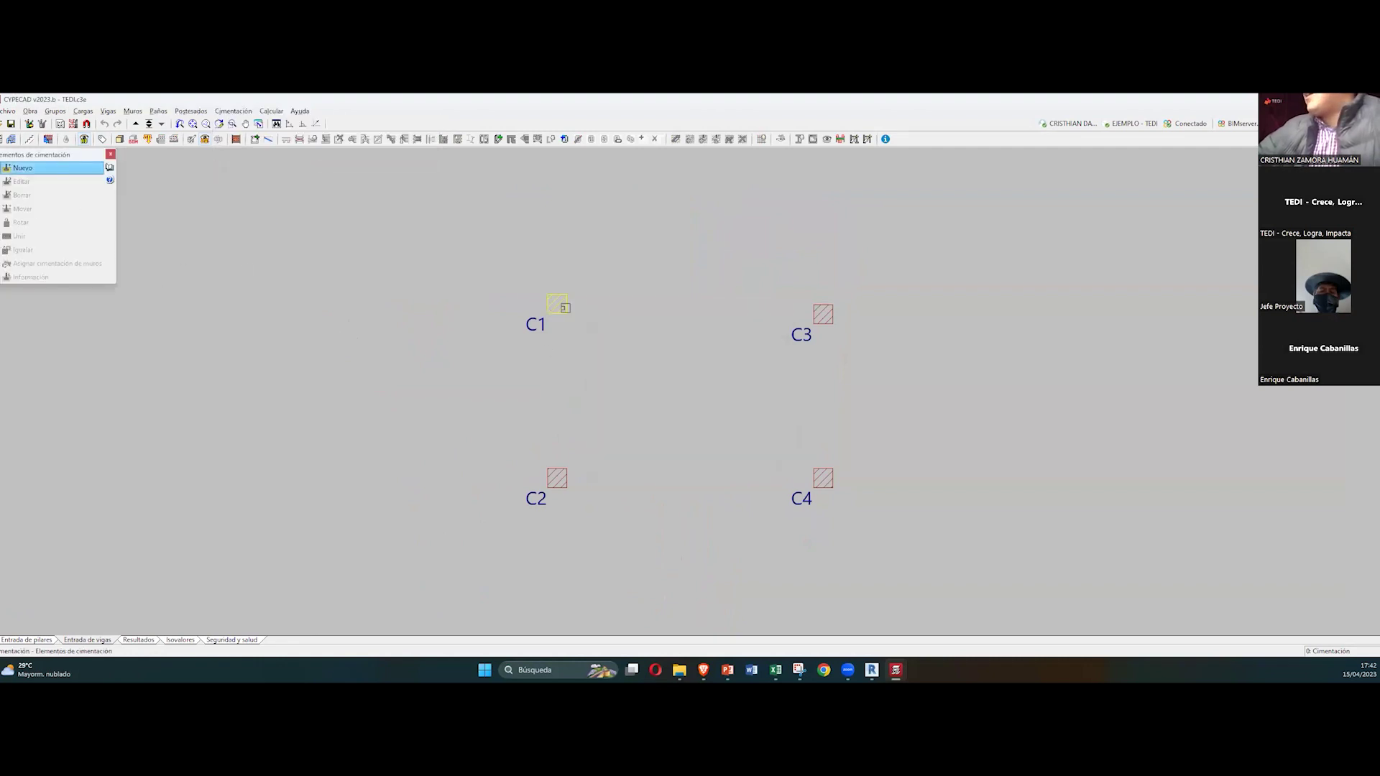
pyautogui.click(557, 303)
pyautogui.click(824, 316)
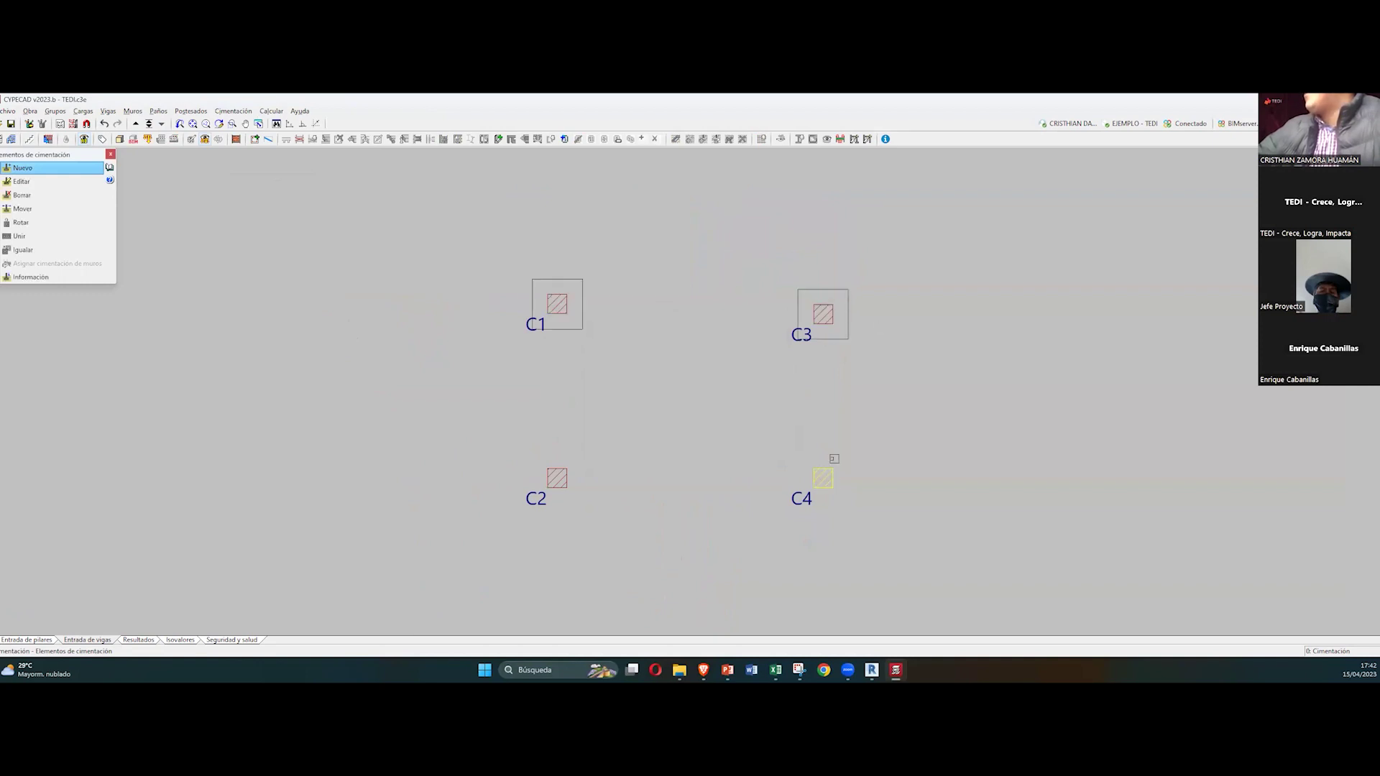
pyautogui.click(559, 478)
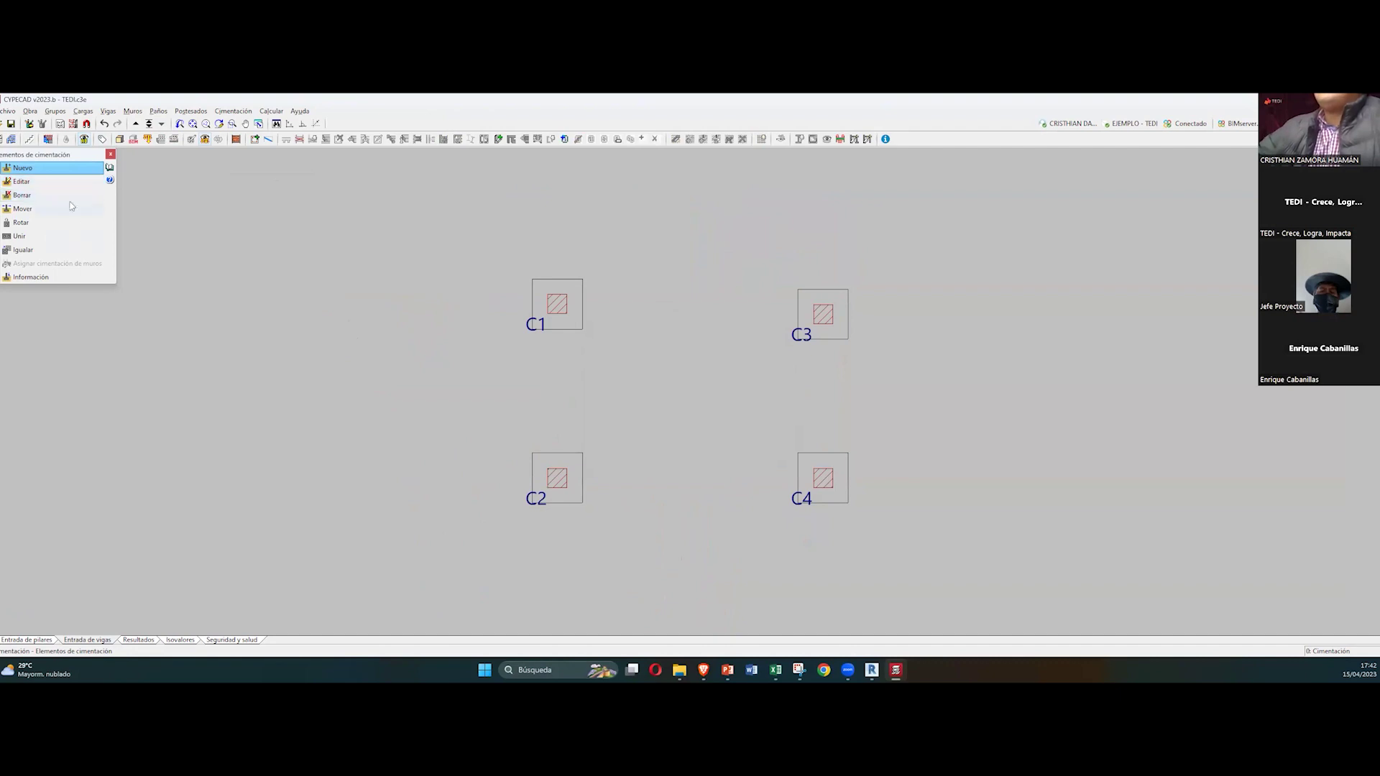
pyautogui.click(111, 154)
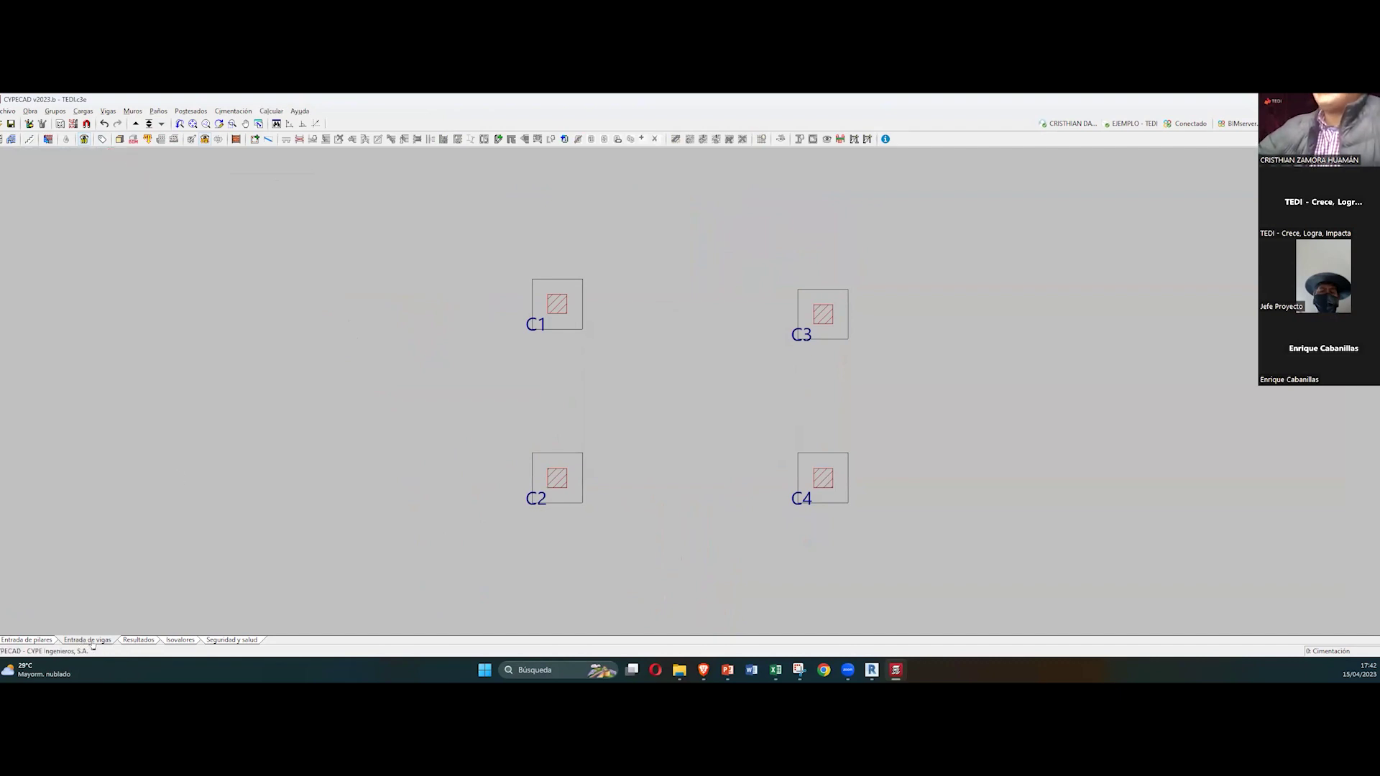
# Step: Calculate the work without dimensioning the foundation, and switch to the calculated results
pyautogui.click(113, 641)
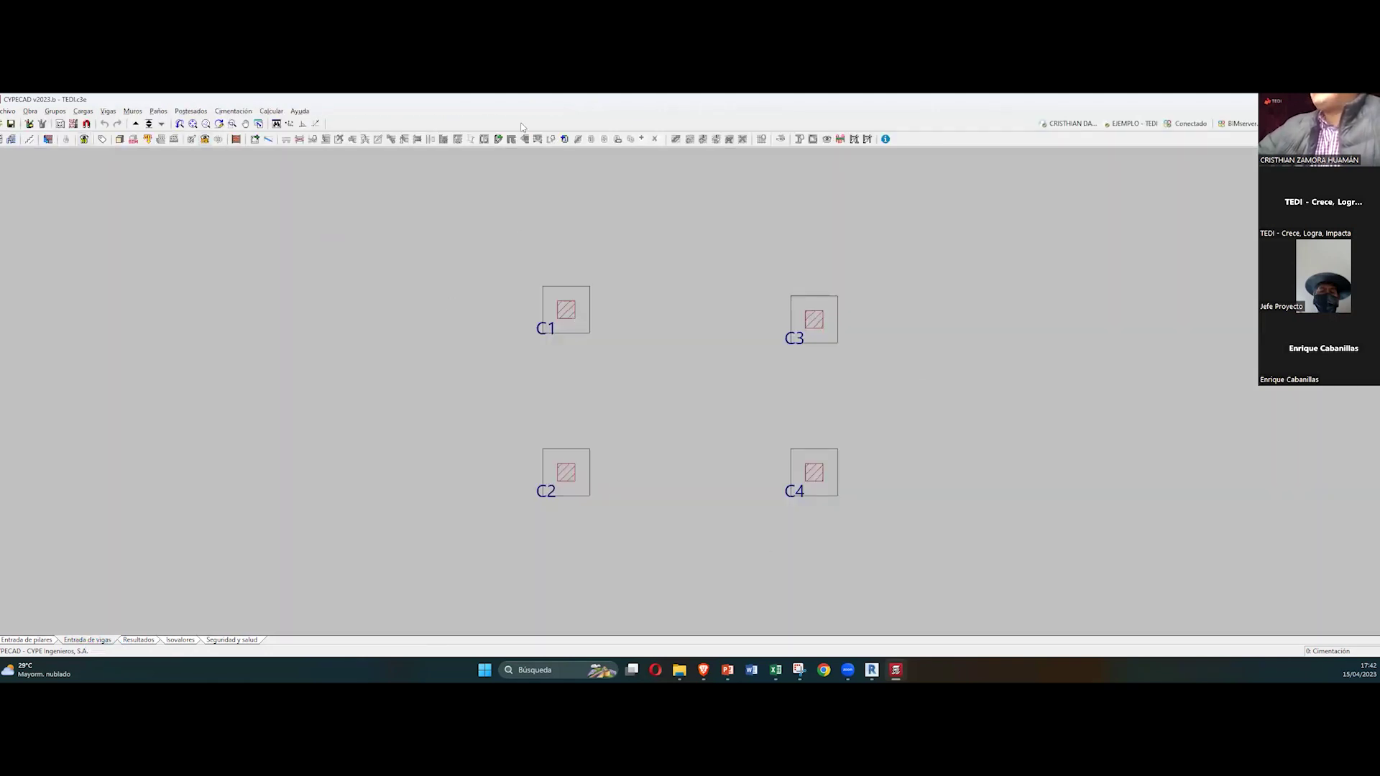
pyautogui.click(270, 111)
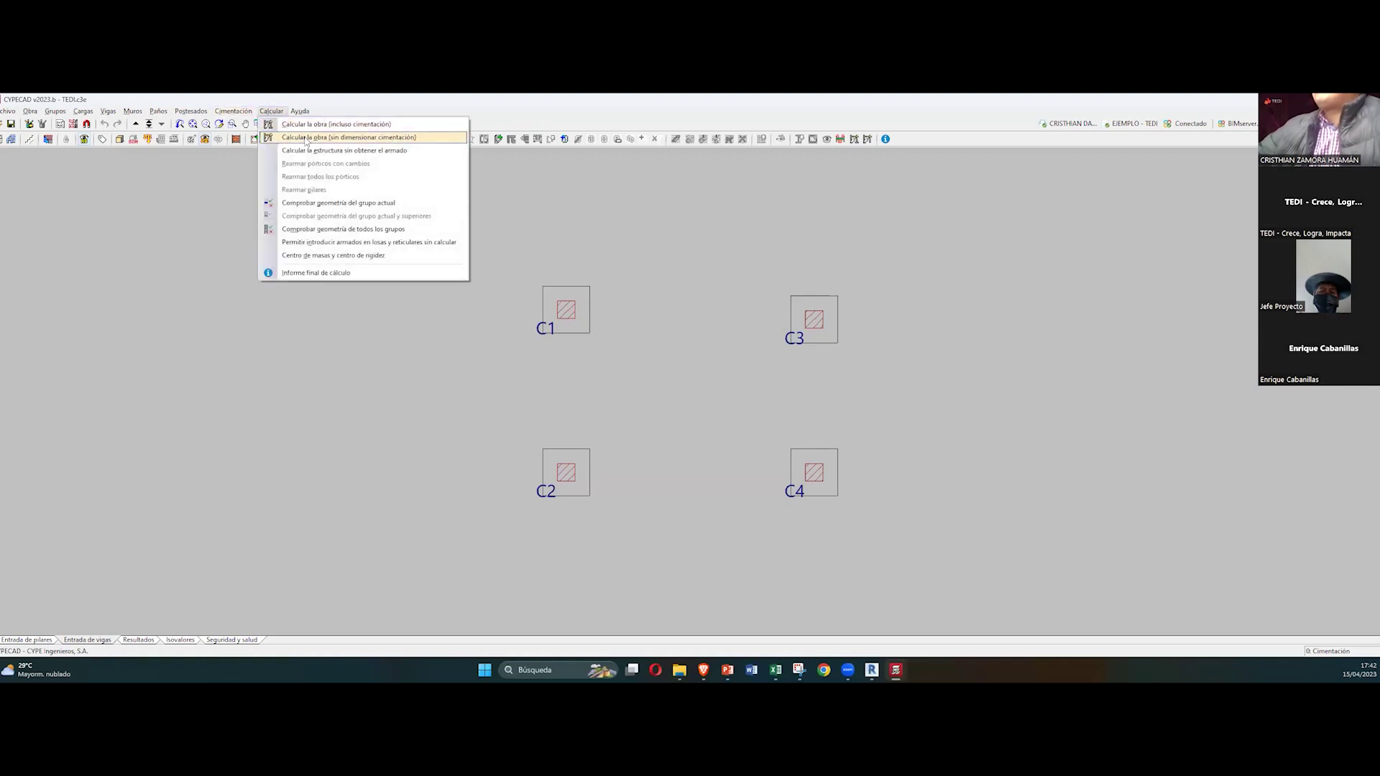
pyautogui.click(317, 137)
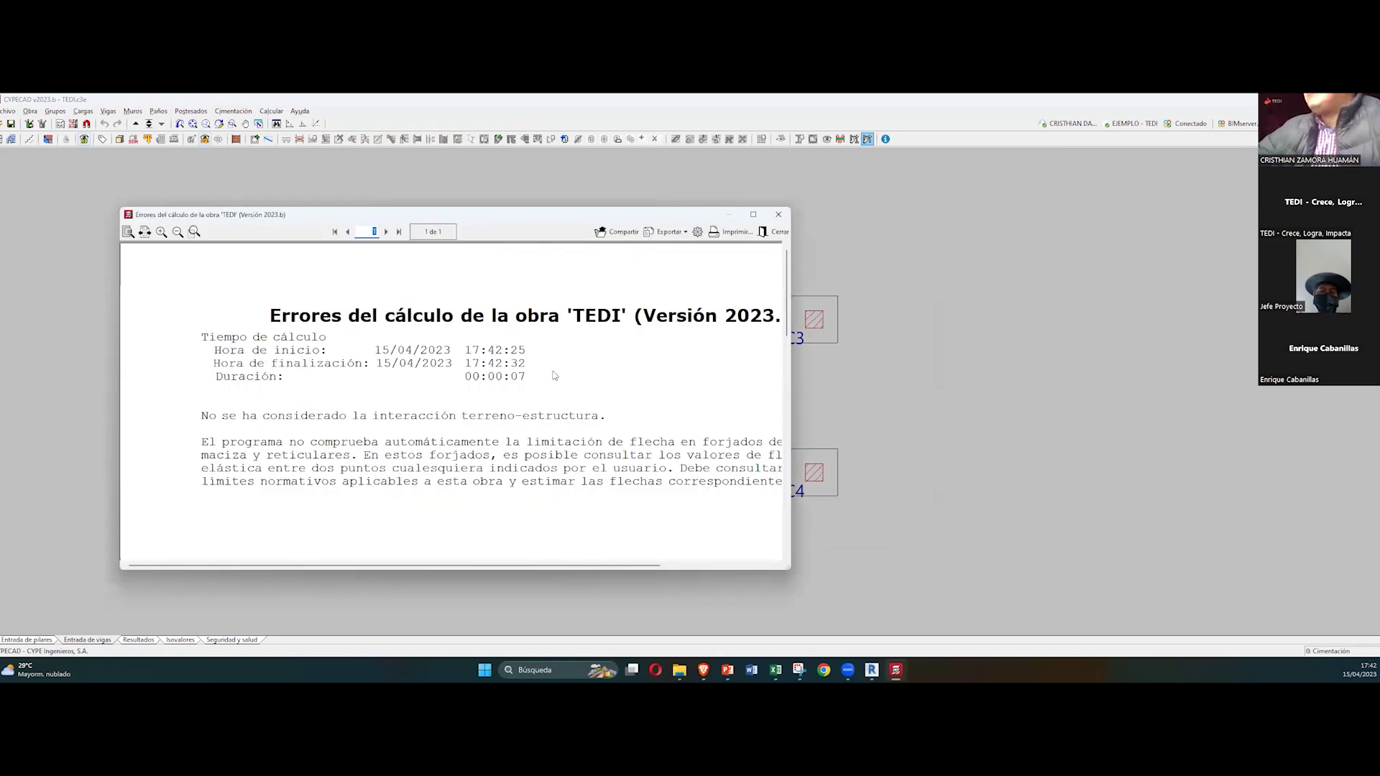
pyautogui.click(777, 215)
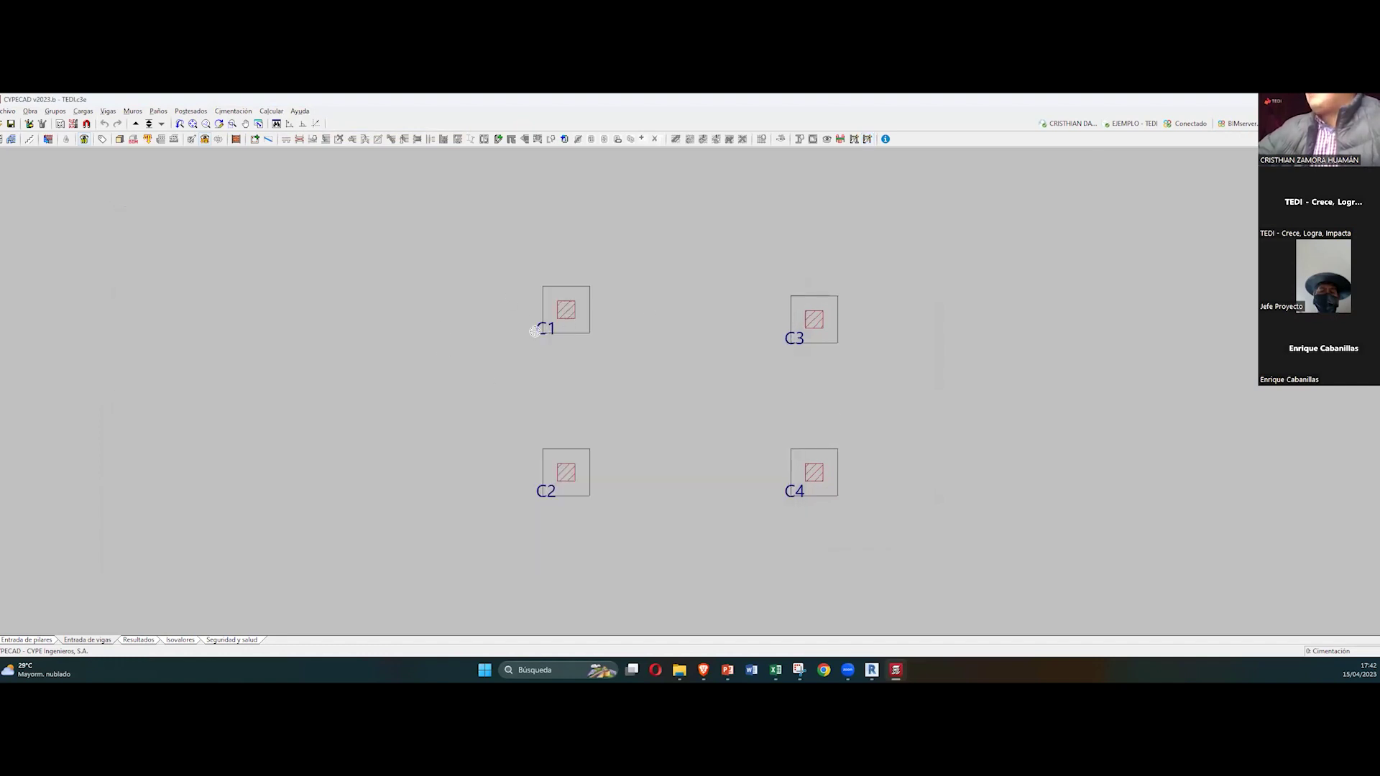
pyautogui.scroll(-1, 511, 384)
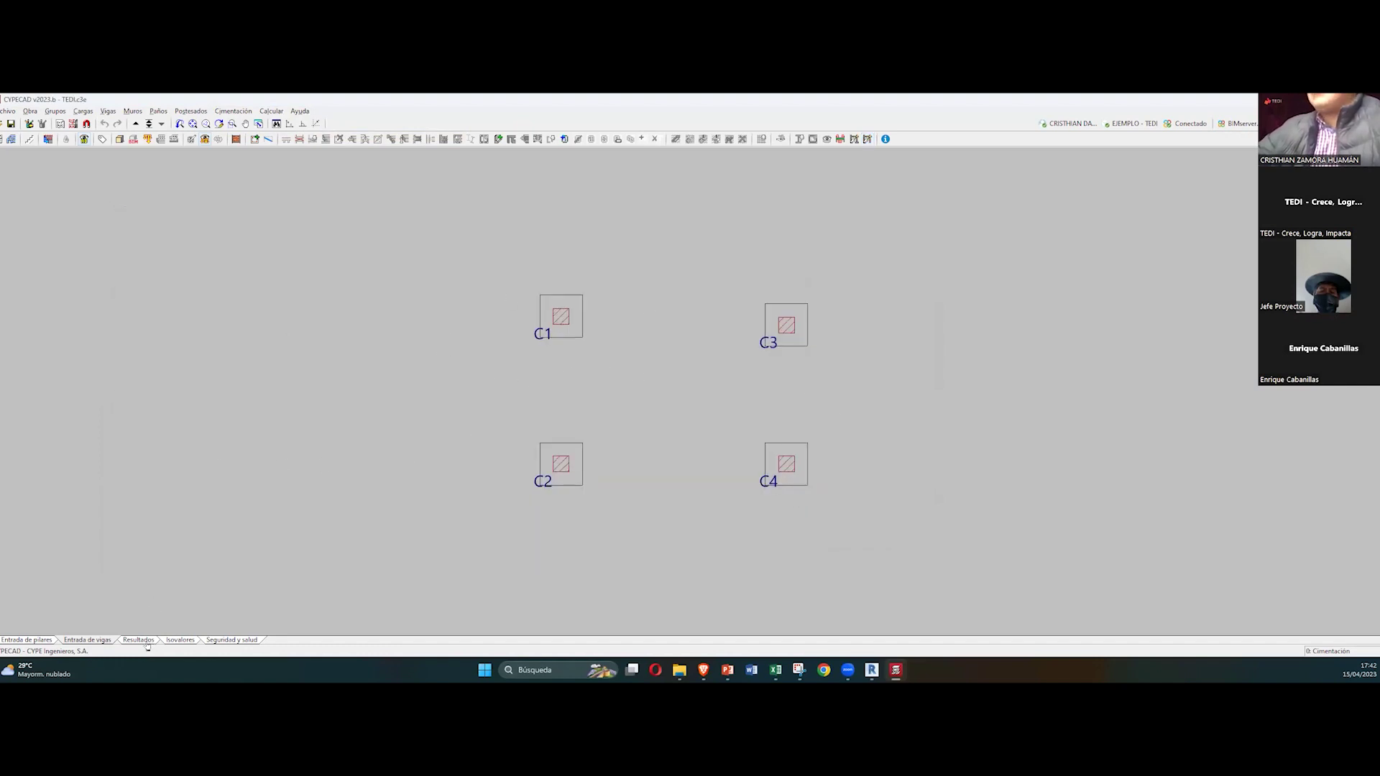
pyautogui.click(87, 640)
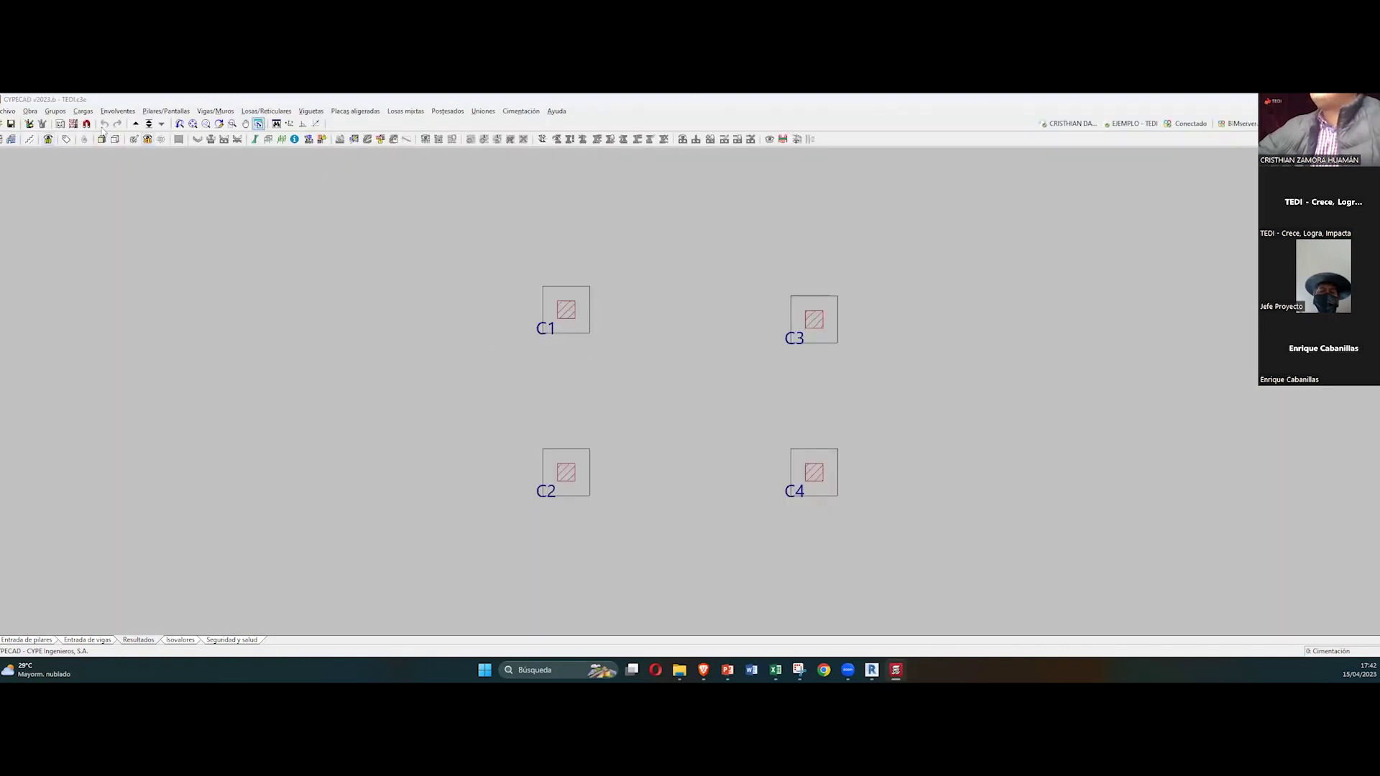
# Step: Inspect the reinforcement of columns, beams, slabs and footings in the 3D detailing view from Cimentación to Forjado 2
pyautogui.click(115, 139)
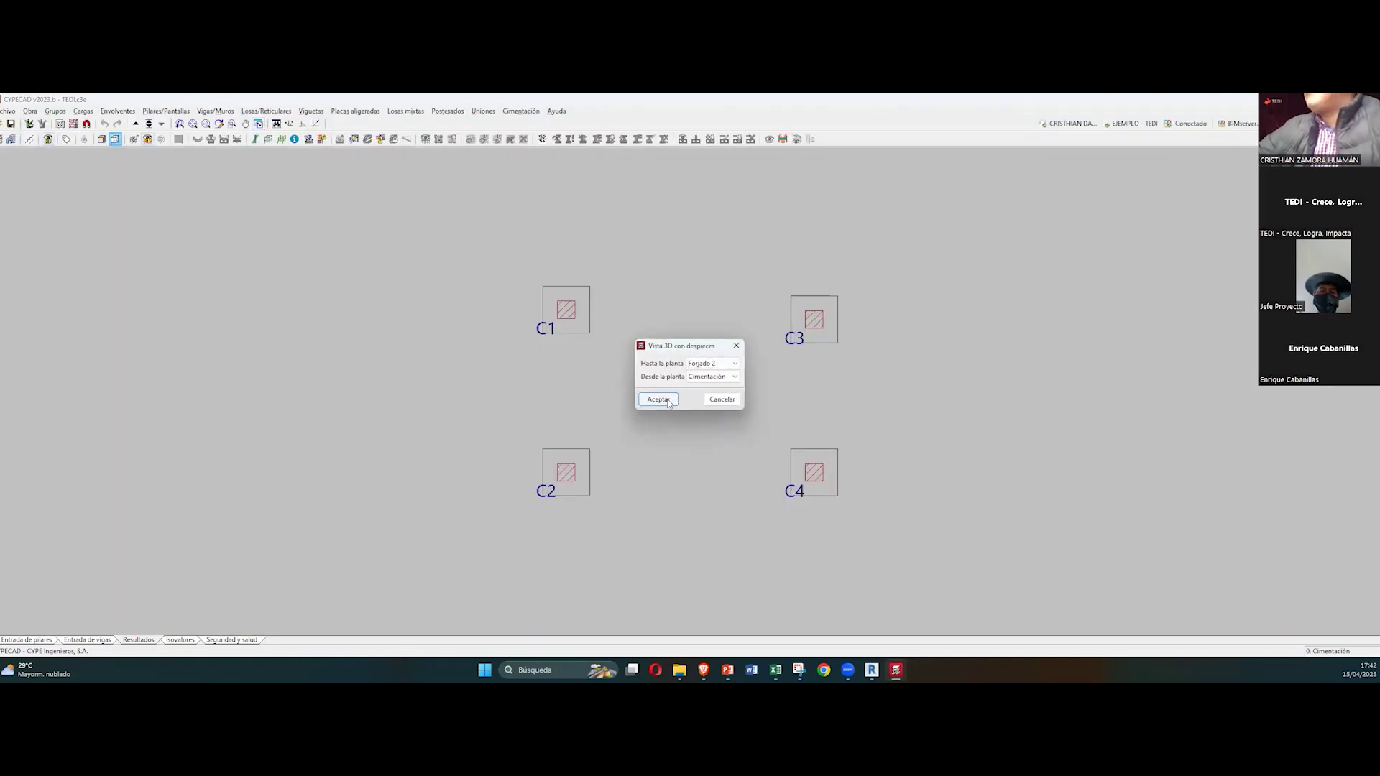
pyautogui.click(667, 402)
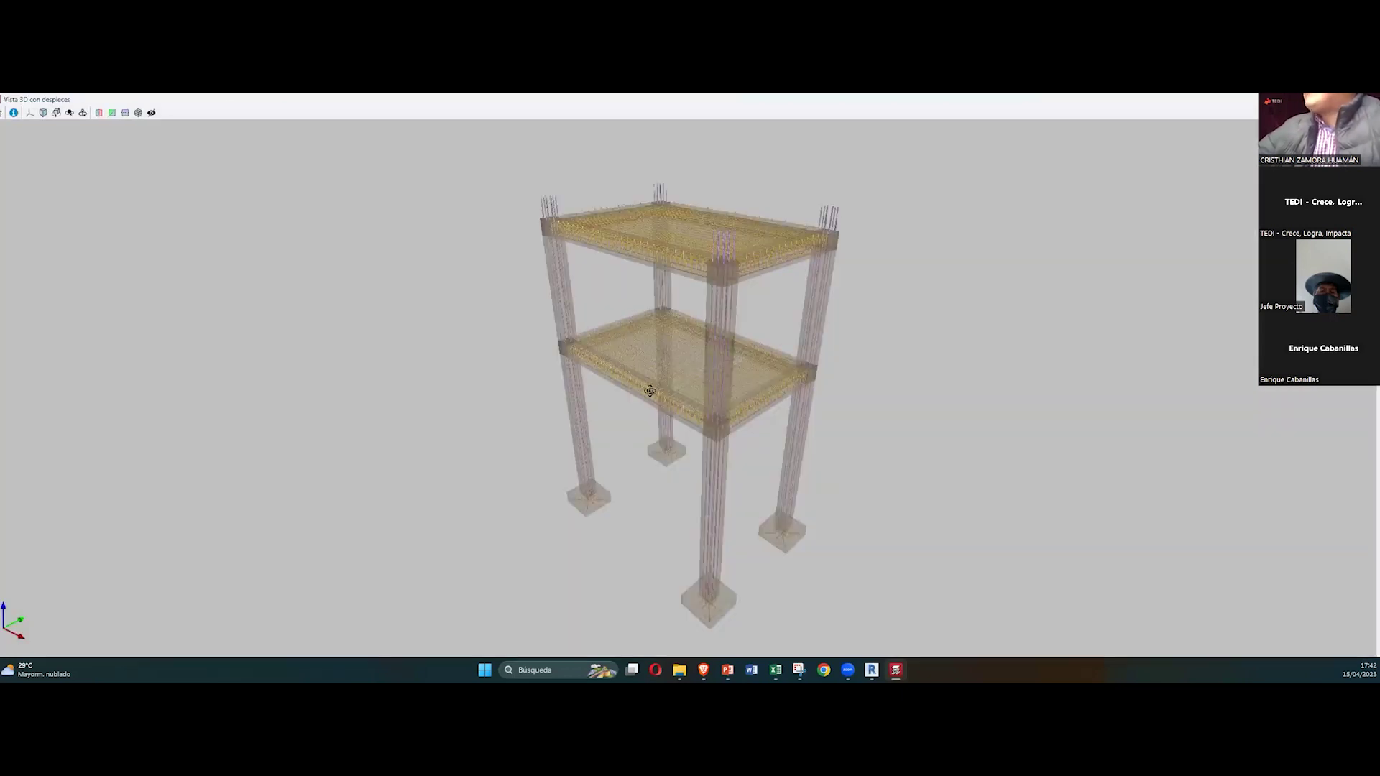
pyautogui.moveTo(650, 391); pyautogui.dragTo(684, 391, button='middle')
pyautogui.scroll(5, 694, 385)
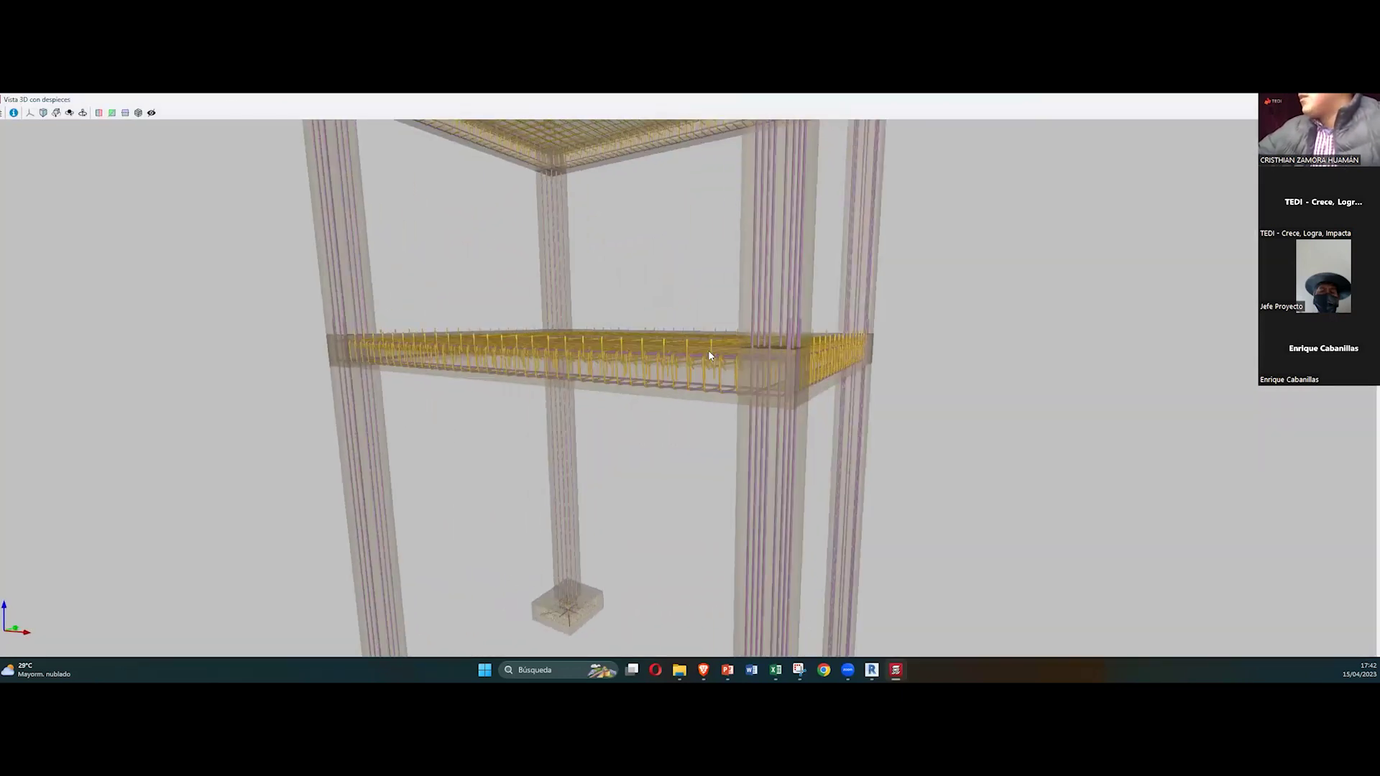
pyautogui.scroll(-5, 709, 355)
pyautogui.scroll(5, 764, 388)
pyautogui.moveTo(677, 378); pyautogui.dragTo(678, 394, button='middle')
pyautogui.hotkey('alt', 'Tab')
pyautogui.moveTo(490, 374); pyautogui.dragTo(316, 358, button='middle')
pyautogui.scroll(1, 432, 373)
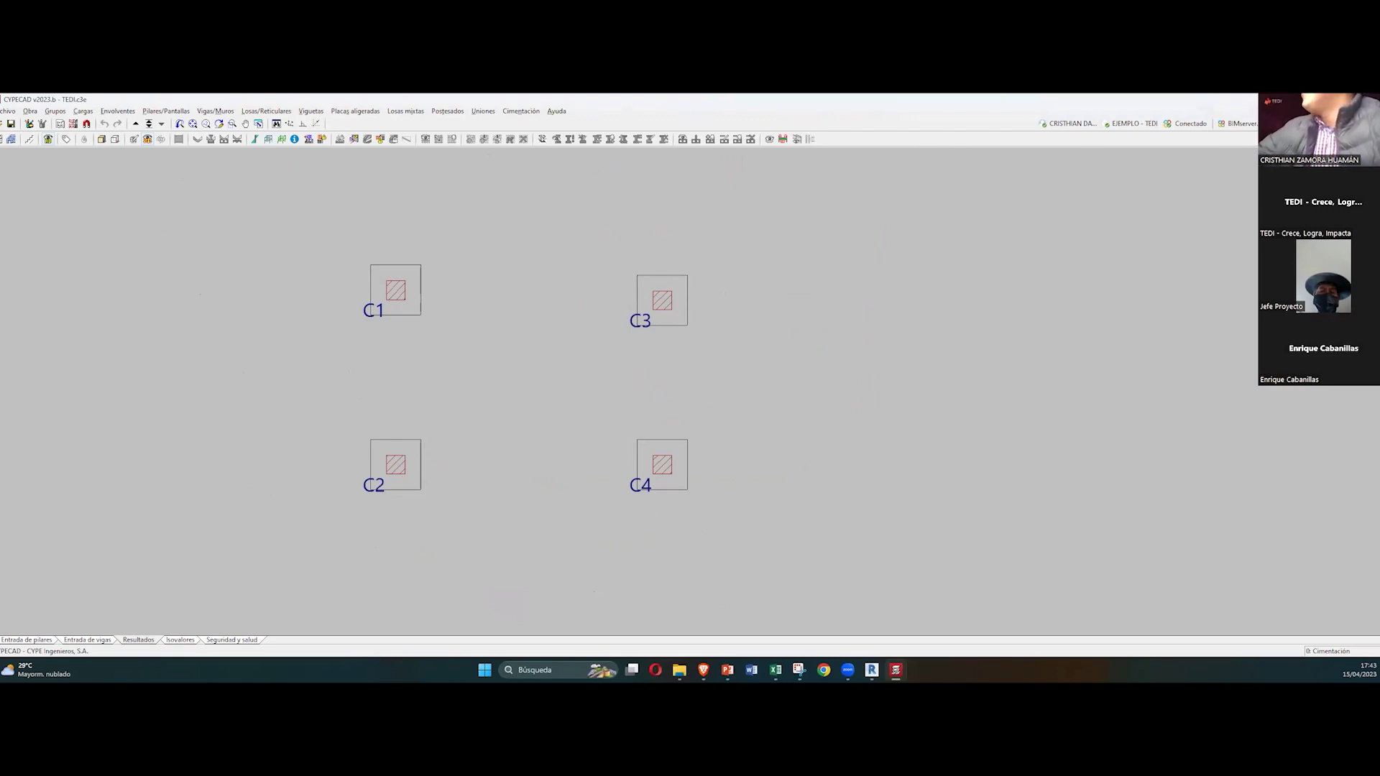
pyautogui.moveTo(463, 353); pyautogui.dragTo(484, 373, button='middle')
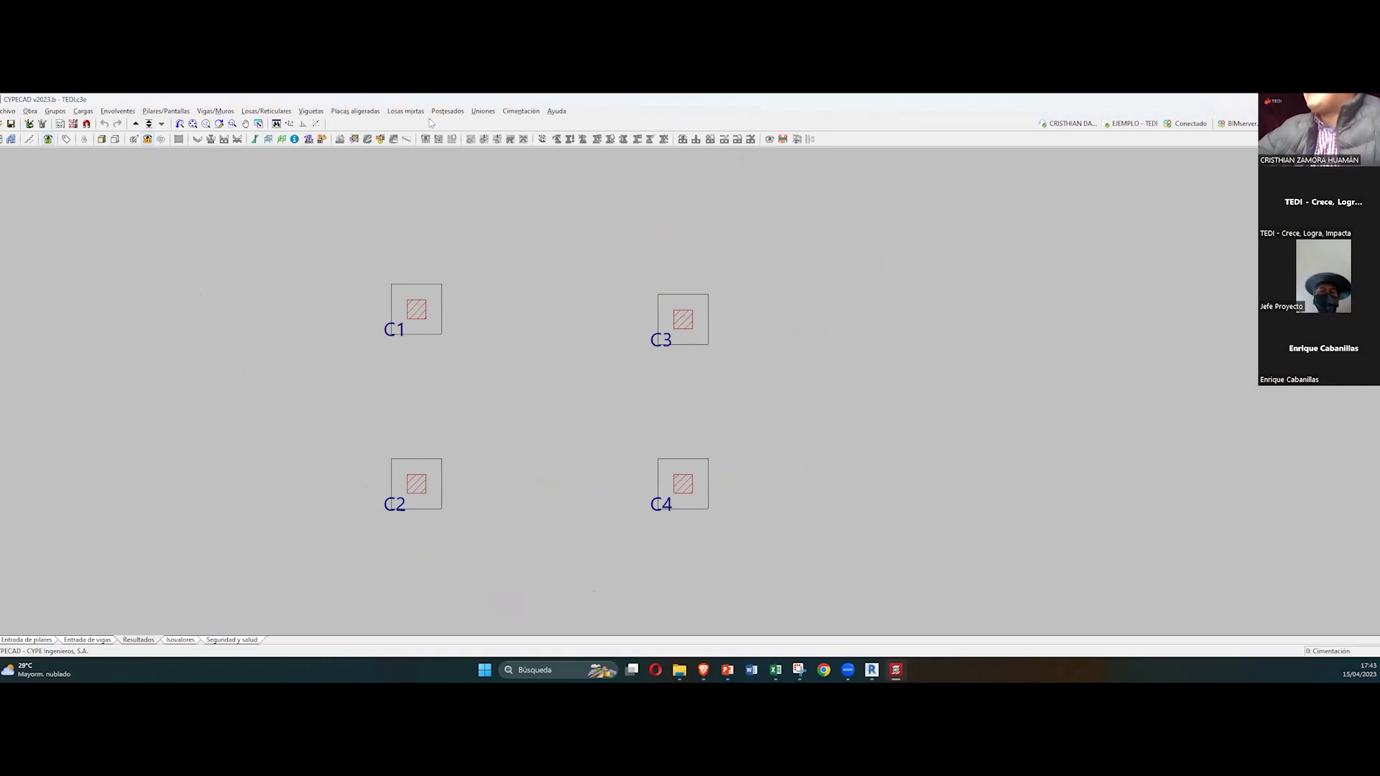
# Step: Dimension the foundation elements on the Cimentación level using quick dimensioning with minimum dimensions
pyautogui.click(95, 640)
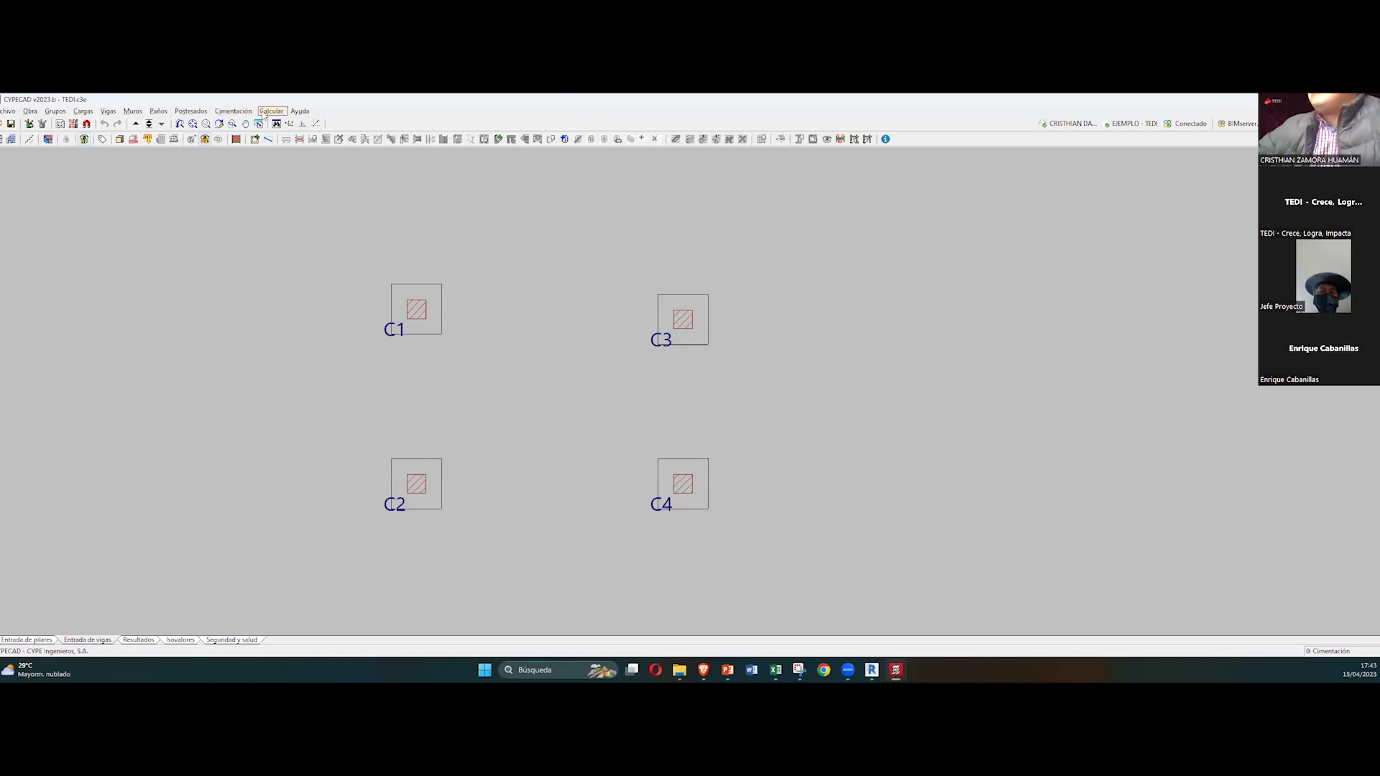
pyautogui.click(271, 111)
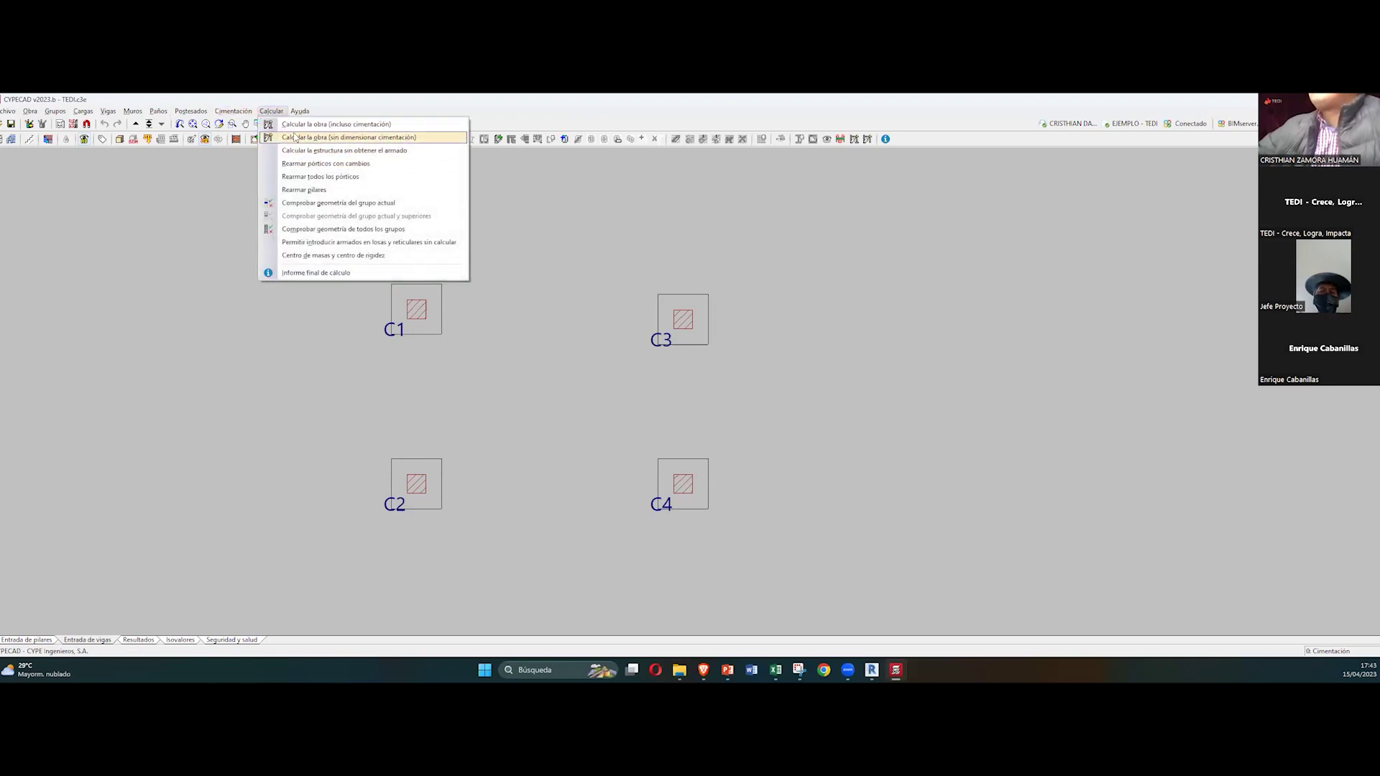
pyautogui.moveTo(233, 111)
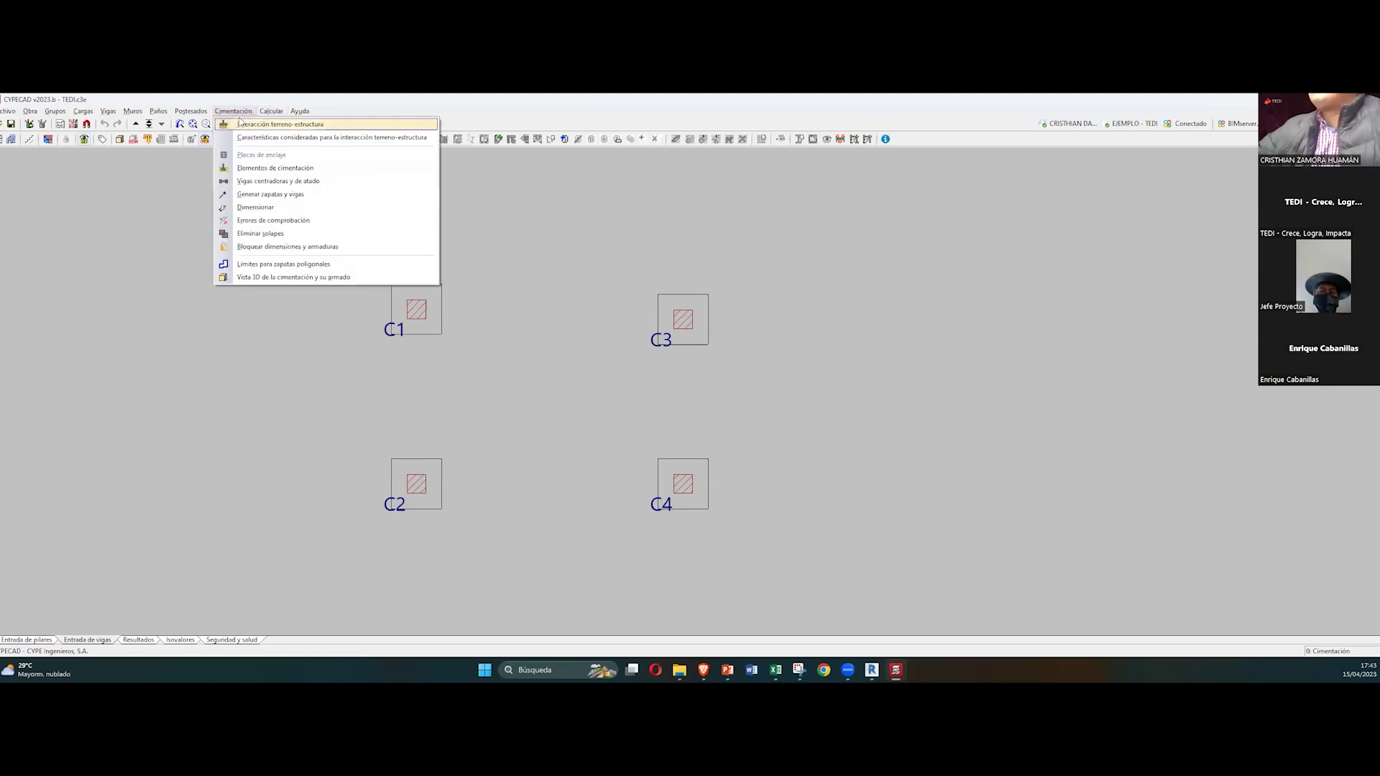
pyautogui.click(261, 208)
pyautogui.click(642, 412)
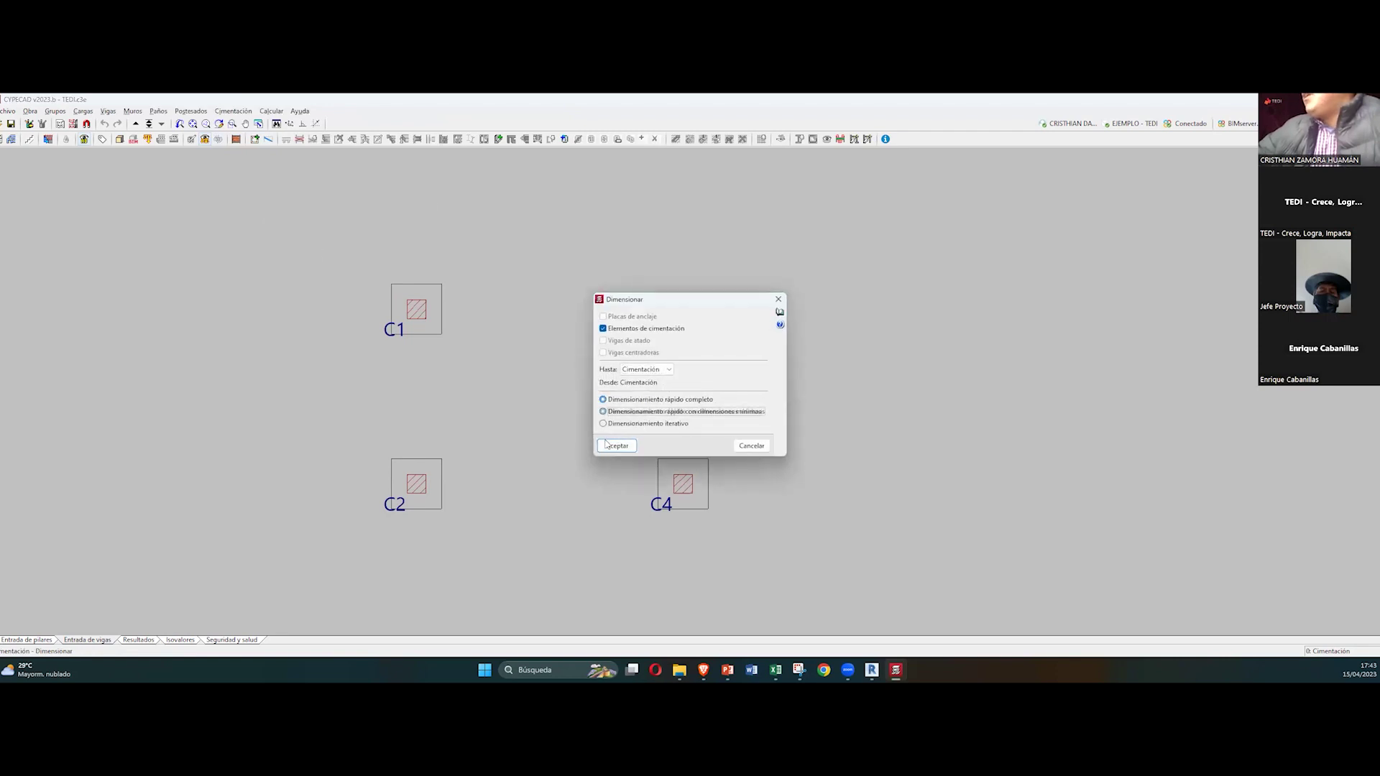
pyautogui.click(617, 447)
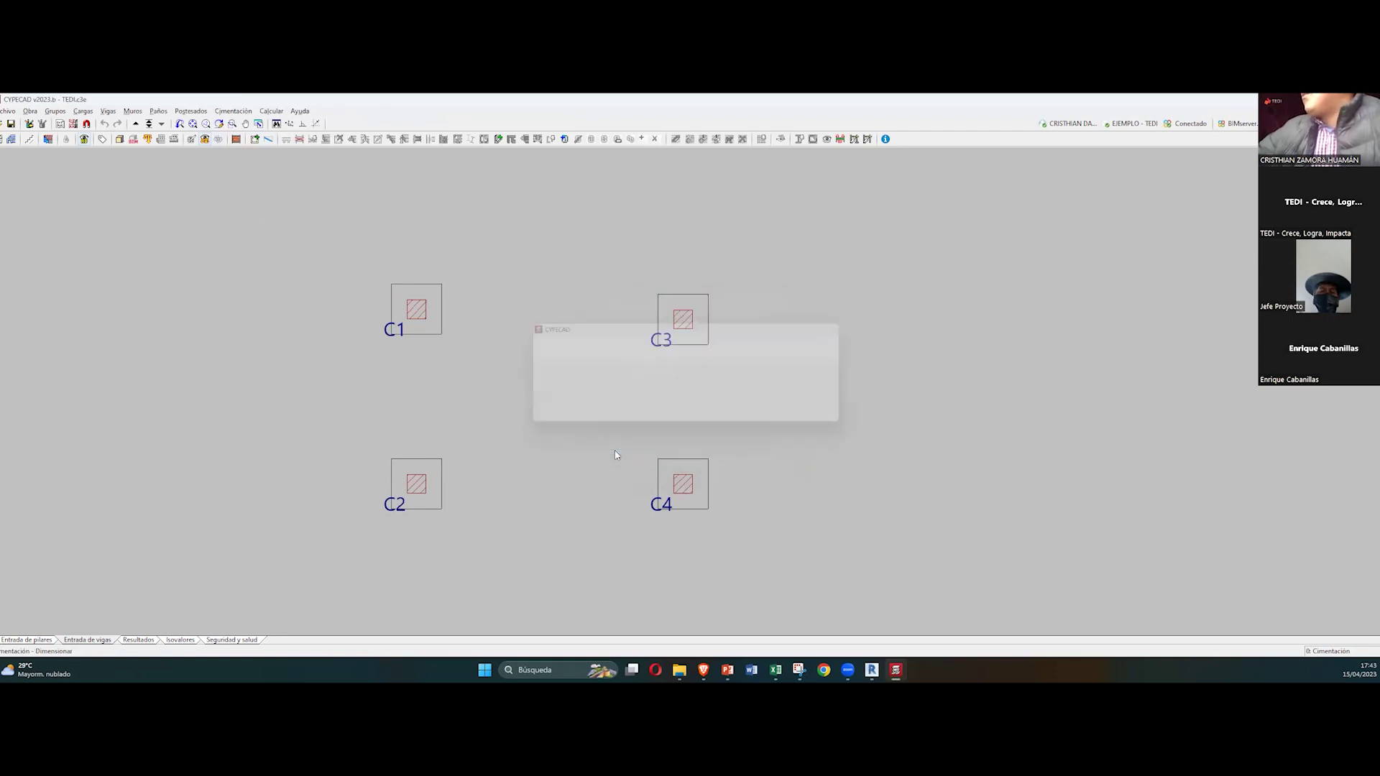
pyautogui.moveTo(747, 372); pyautogui.dragTo(633, 397, button='middle')
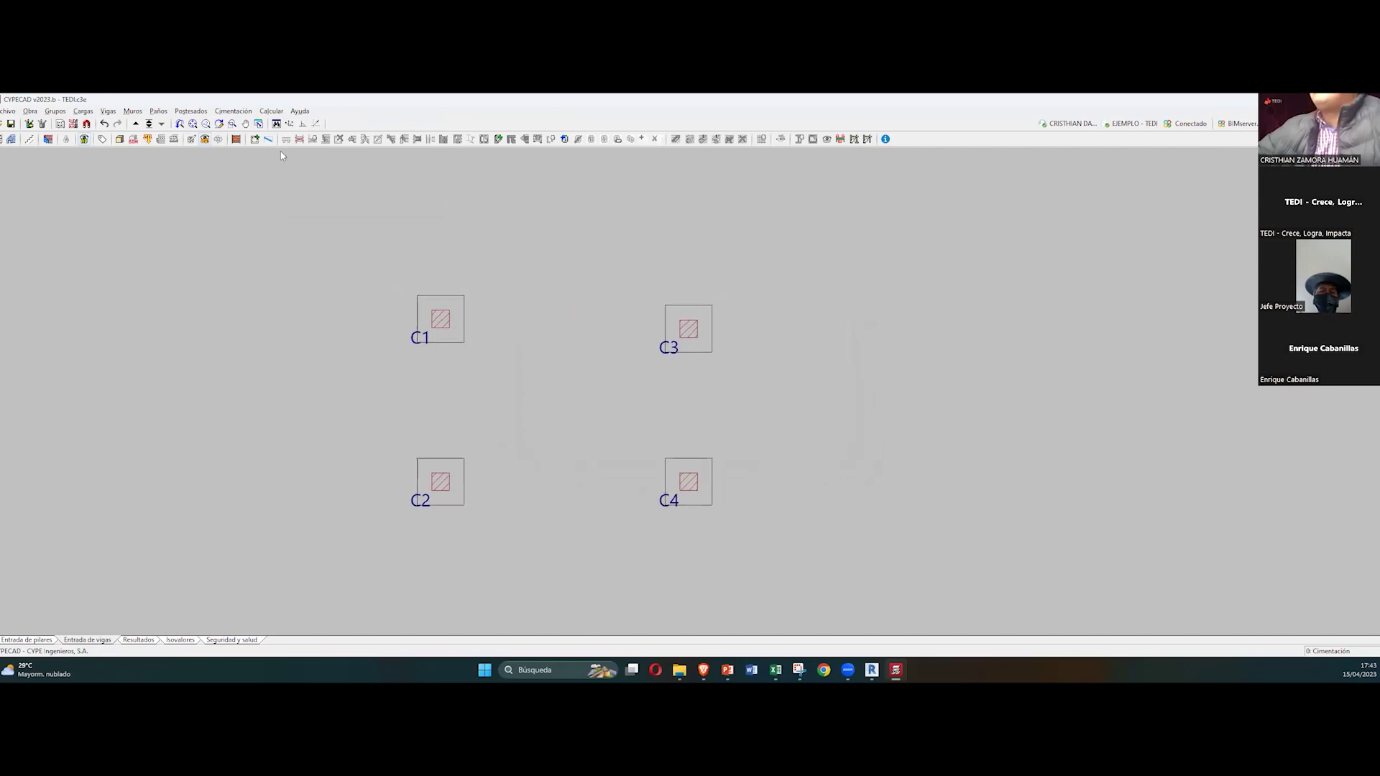
# Step: Add a column detailing drawing covering all columns and floors, detailed per floor at 1/20 scale, and generate its DWG sheets
pyautogui.click(137, 640)
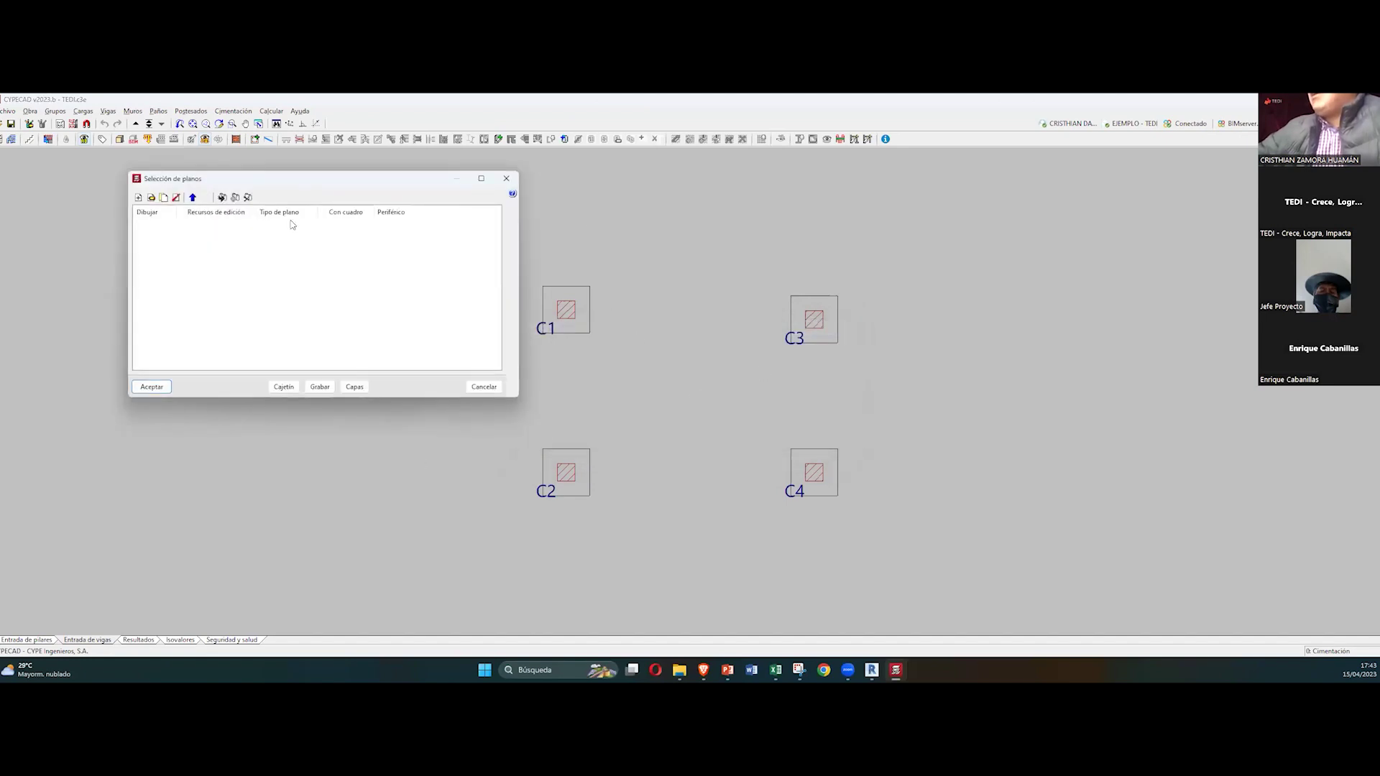
pyautogui.click(138, 198)
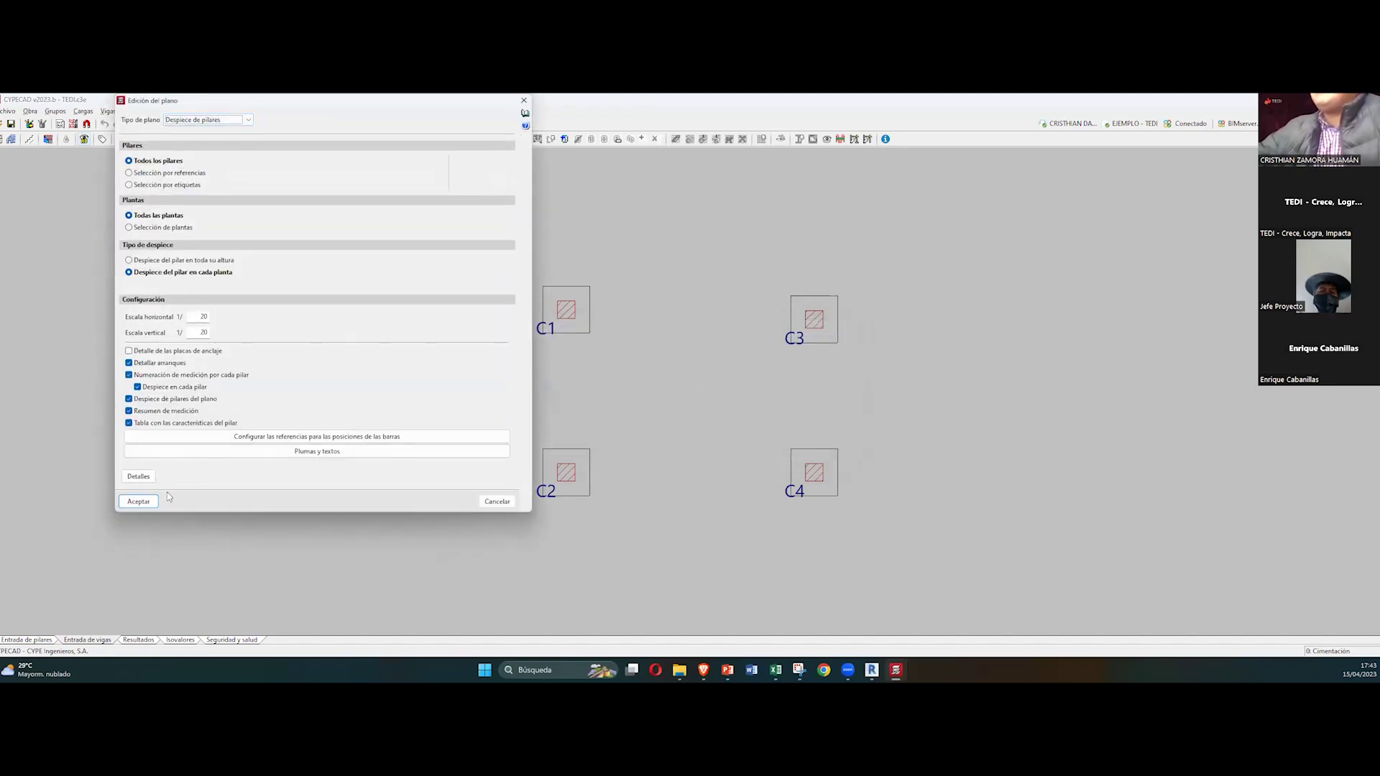
pyautogui.click(139, 502)
pyautogui.click(162, 388)
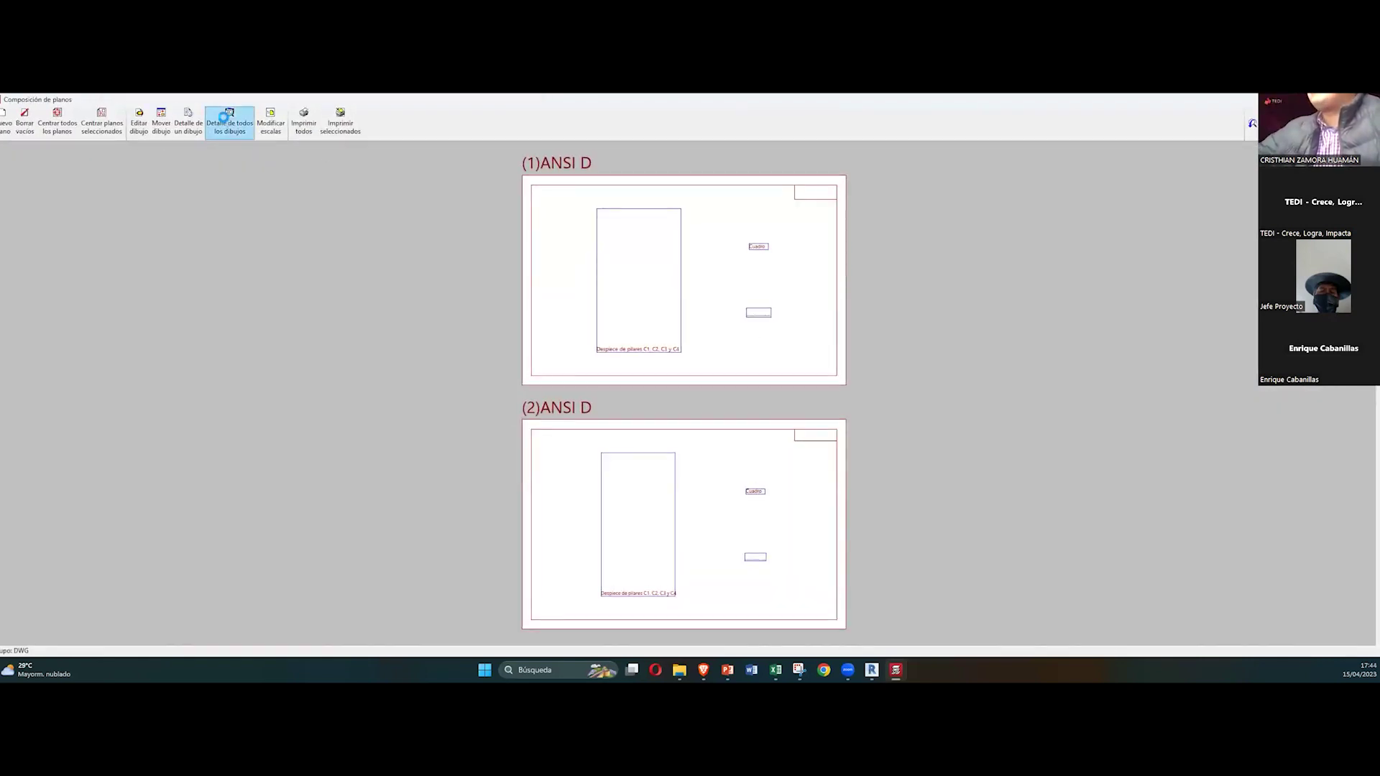
# Step: Show all drawings in full detail and examine the column elevations and reinforcement sections on the sheets
pyautogui.click(225, 116)
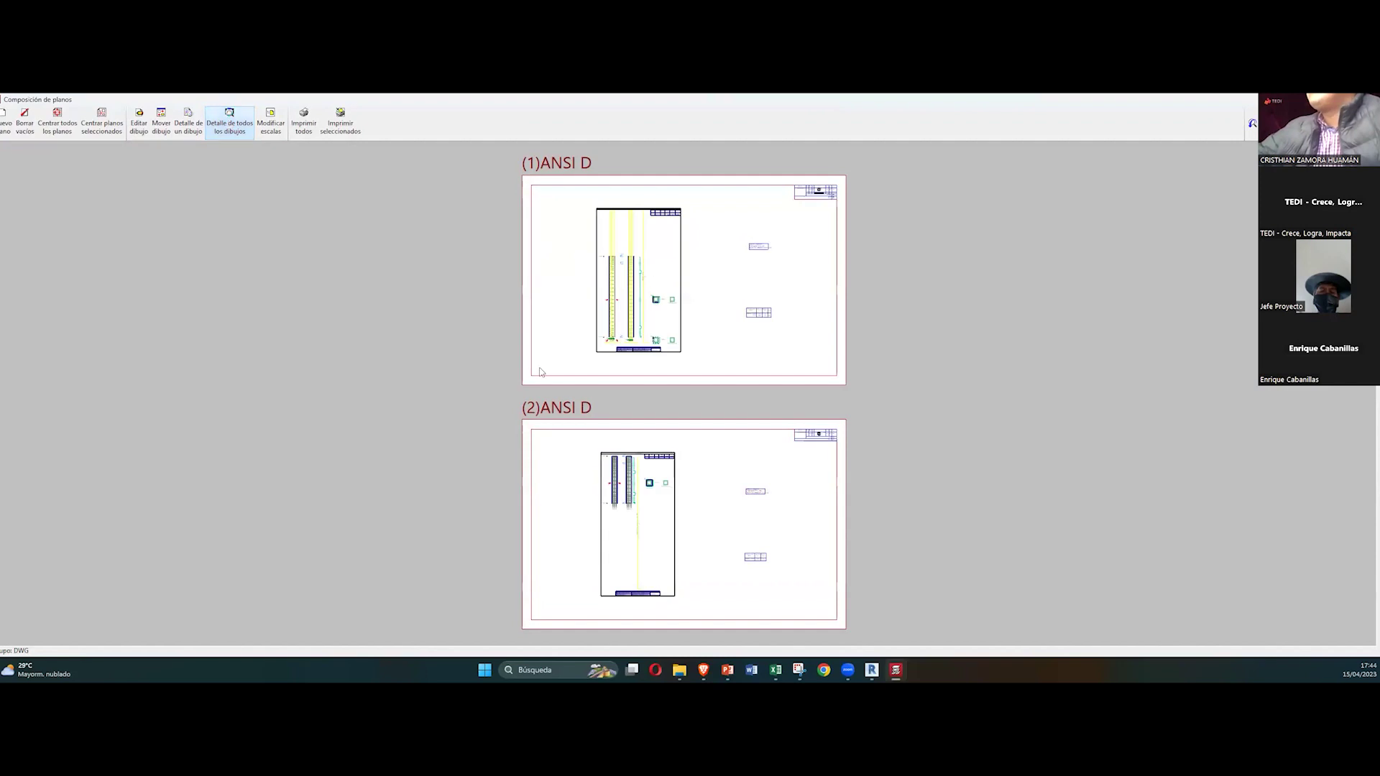
pyautogui.scroll(4, 606, 309)
pyautogui.scroll(5, 606, 309)
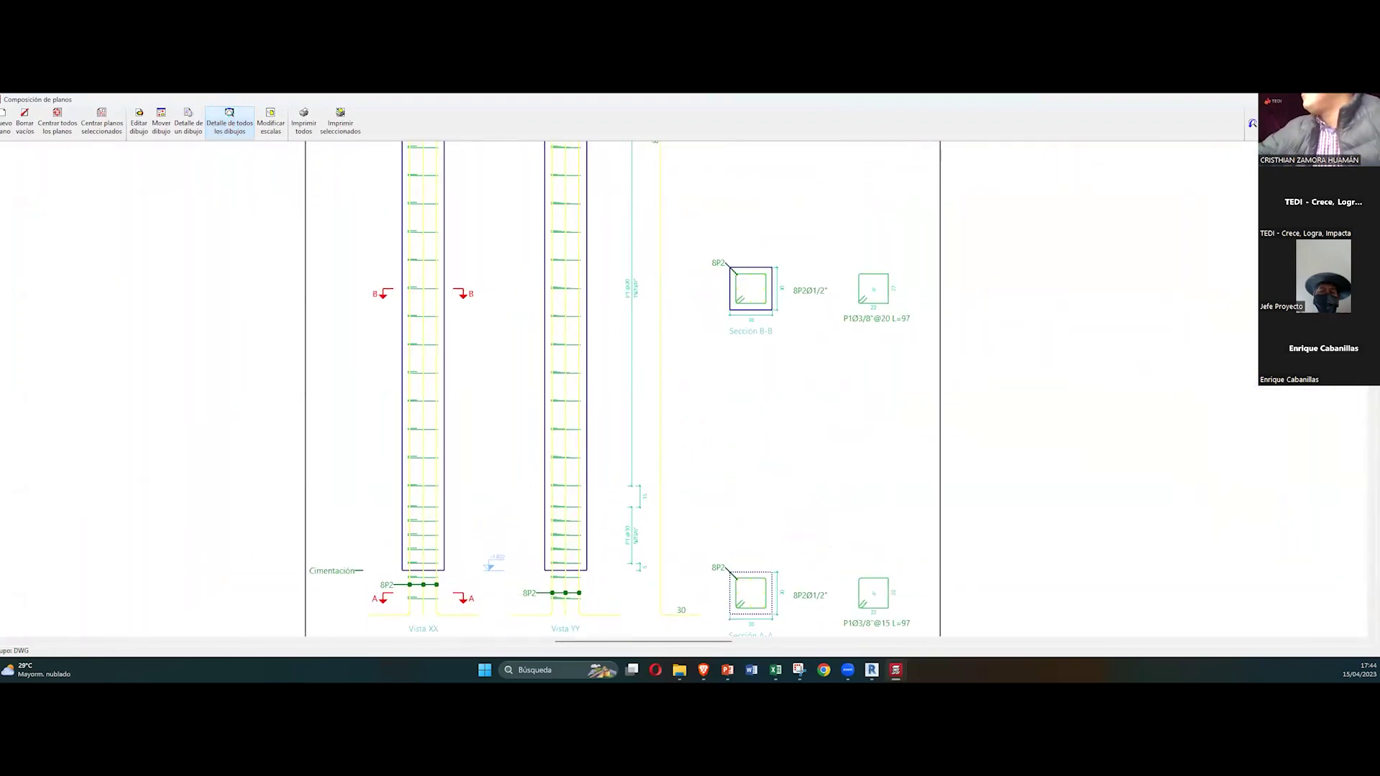
pyautogui.press('Escape')
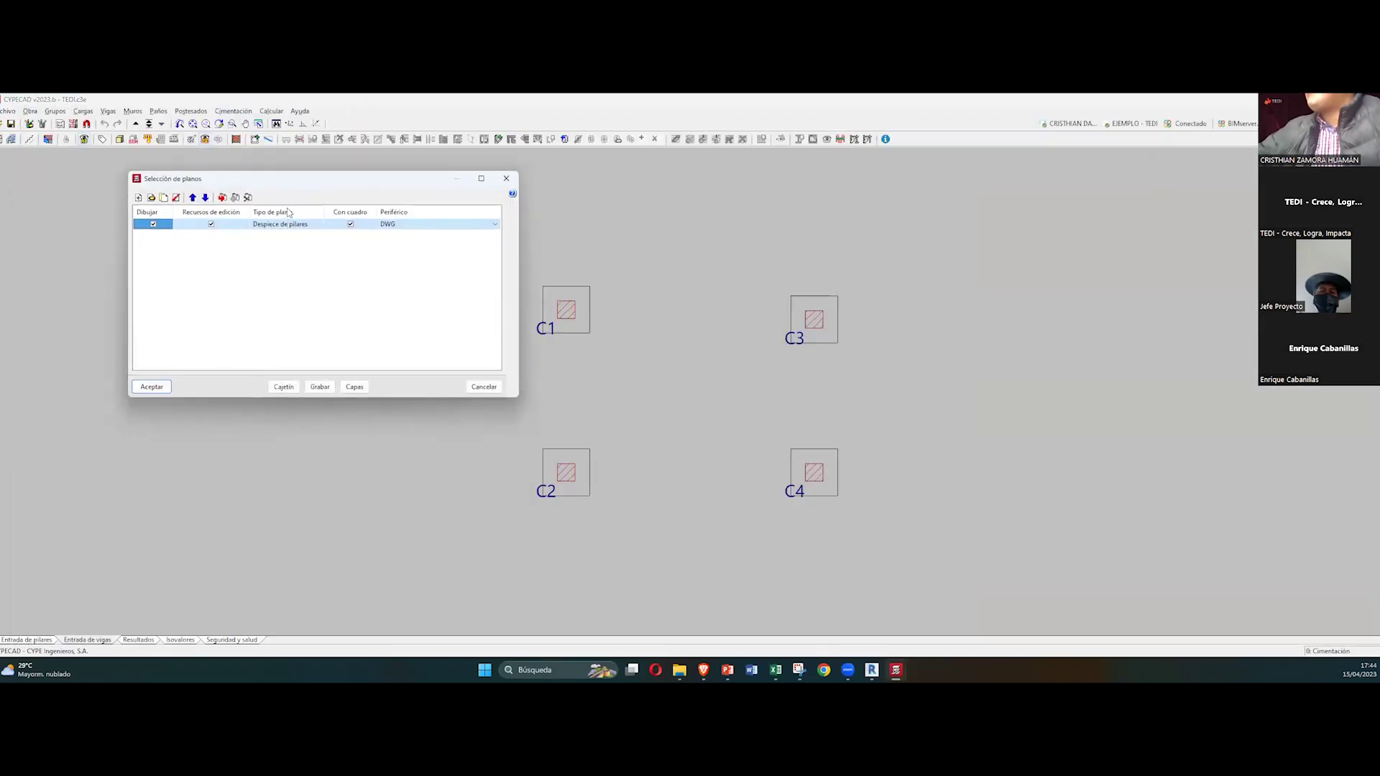
# Step: Replace the column detailing entry in the drawing selection with a Planos de planta drawing of type Cimentación
pyautogui.click(151, 200)
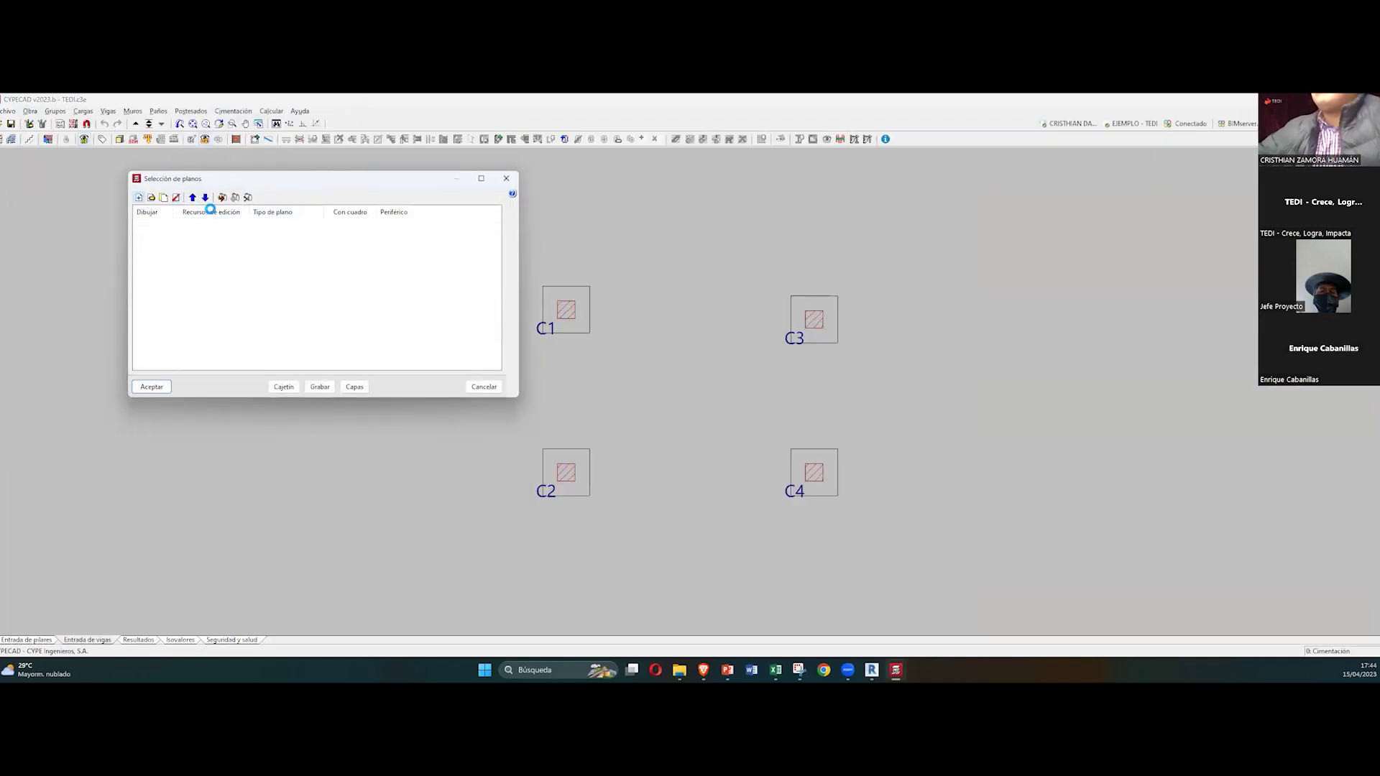
pyautogui.click(224, 120)
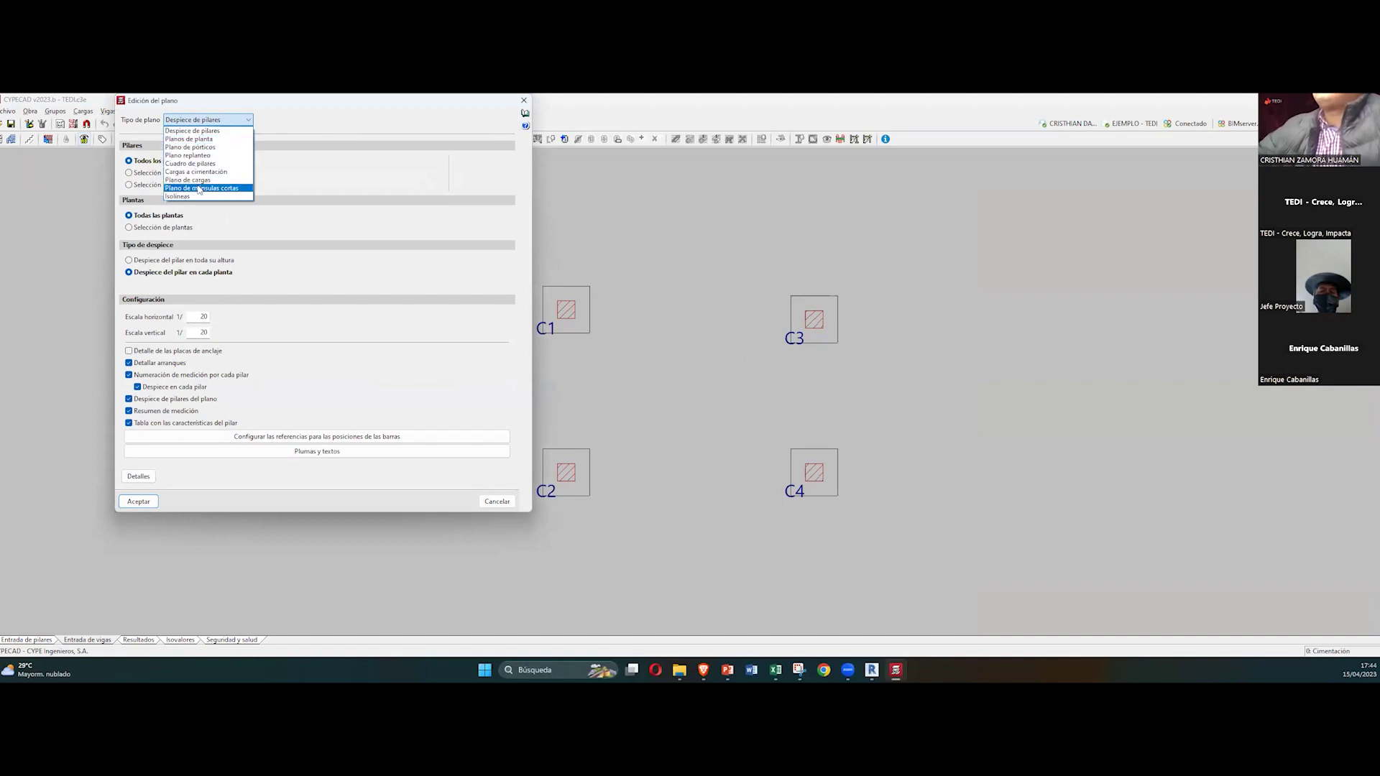
pyautogui.click(205, 182)
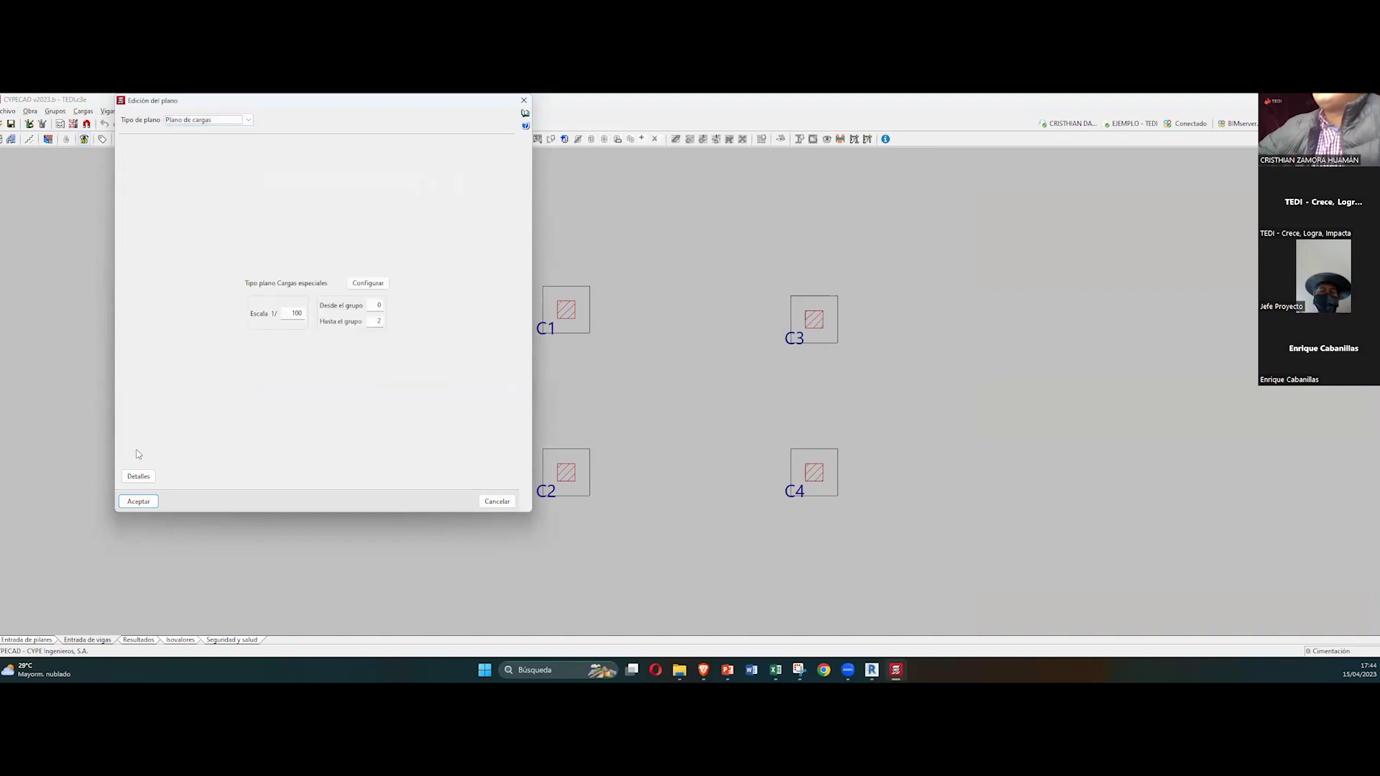
pyautogui.click(225, 120)
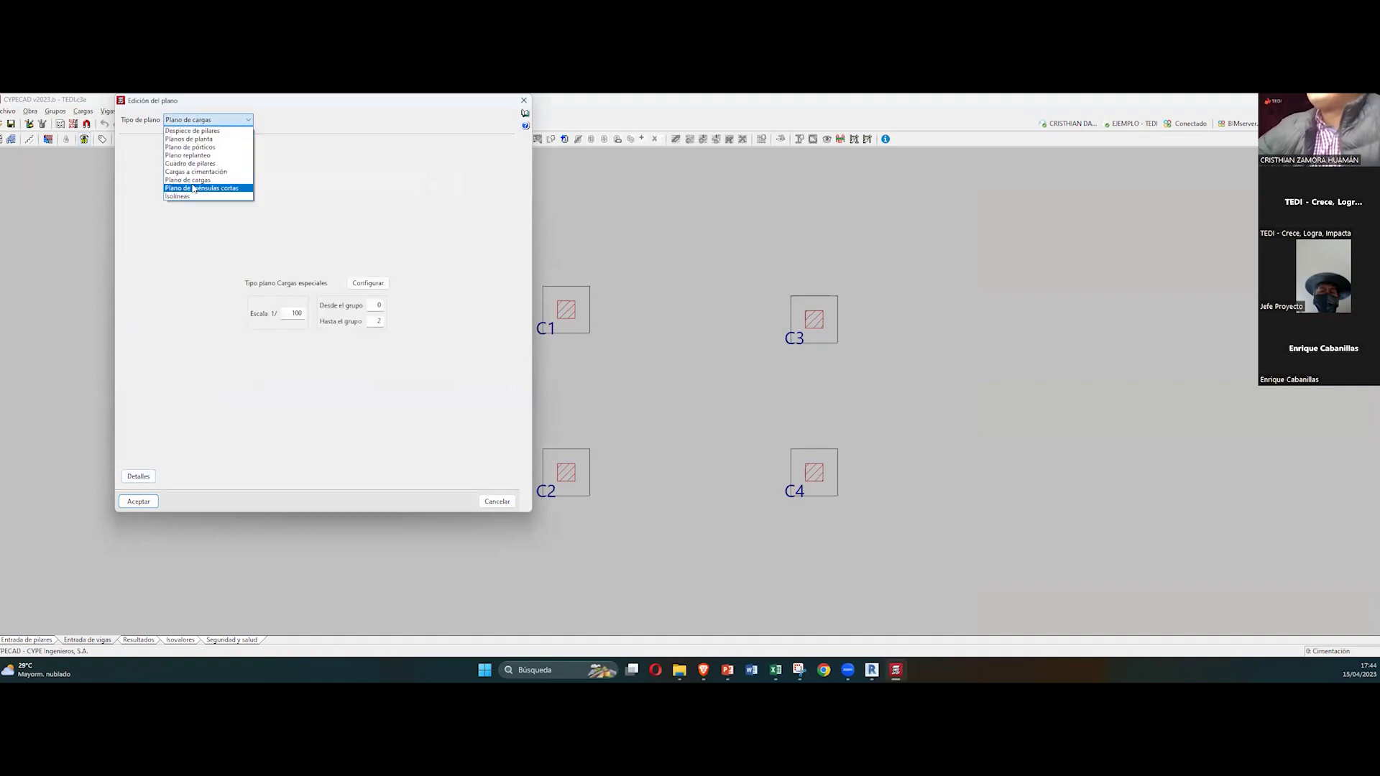
pyautogui.click(191, 139)
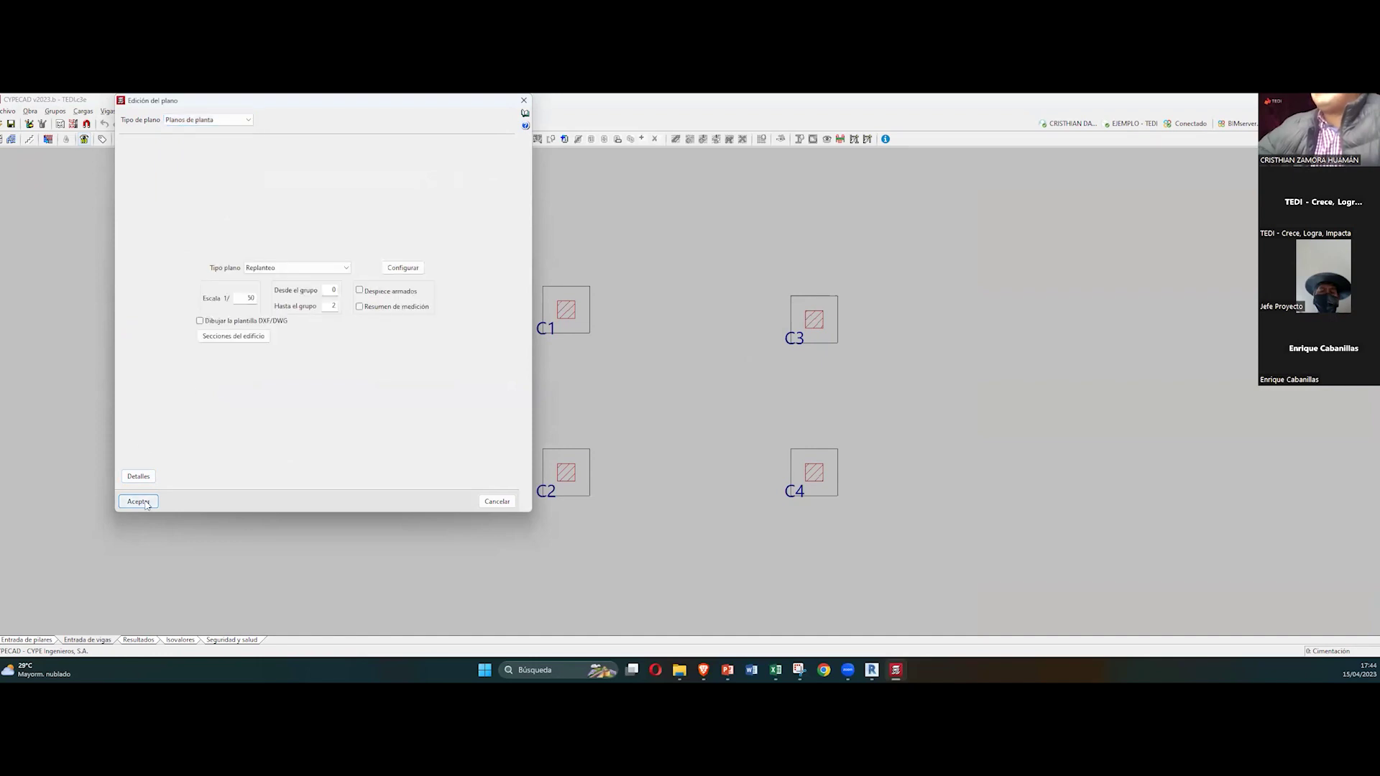
pyautogui.click(289, 268)
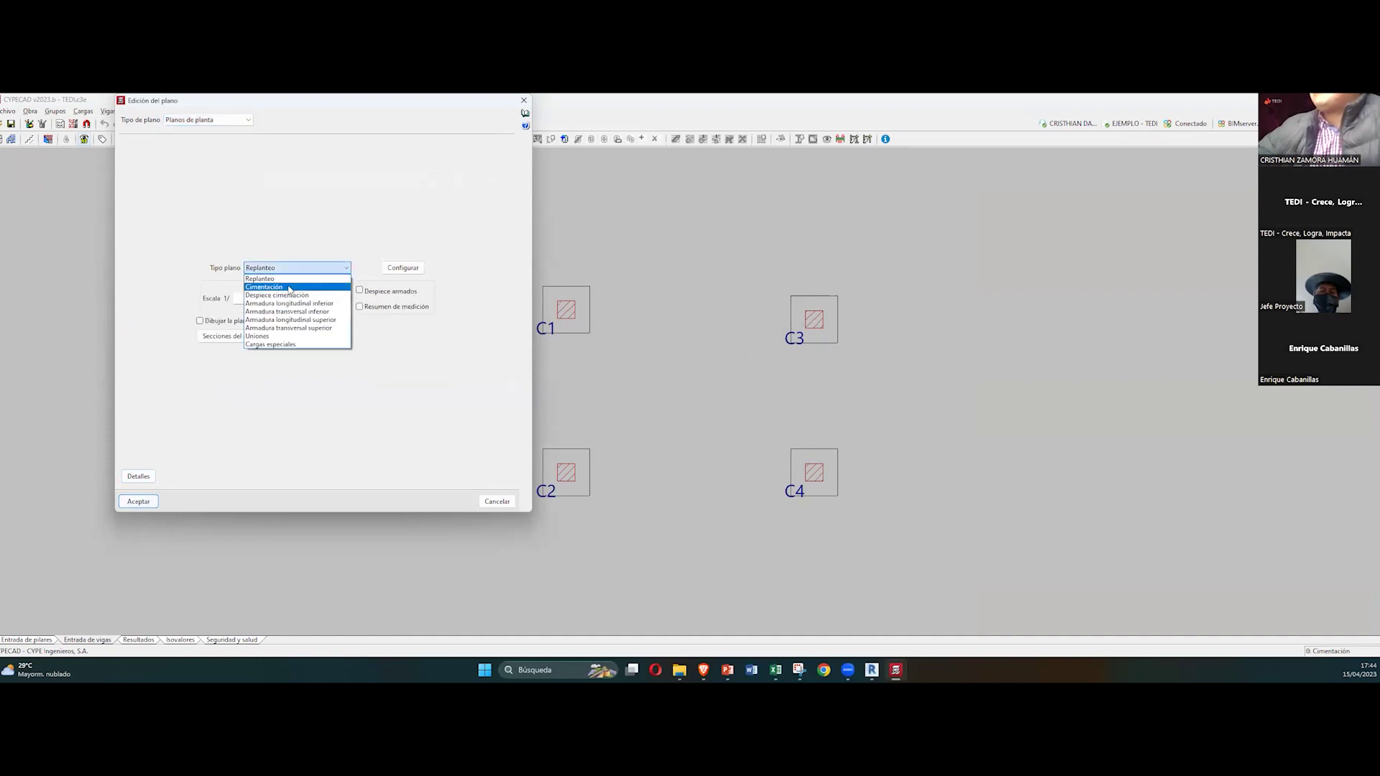
pyautogui.click(290, 288)
pyautogui.click(140, 501)
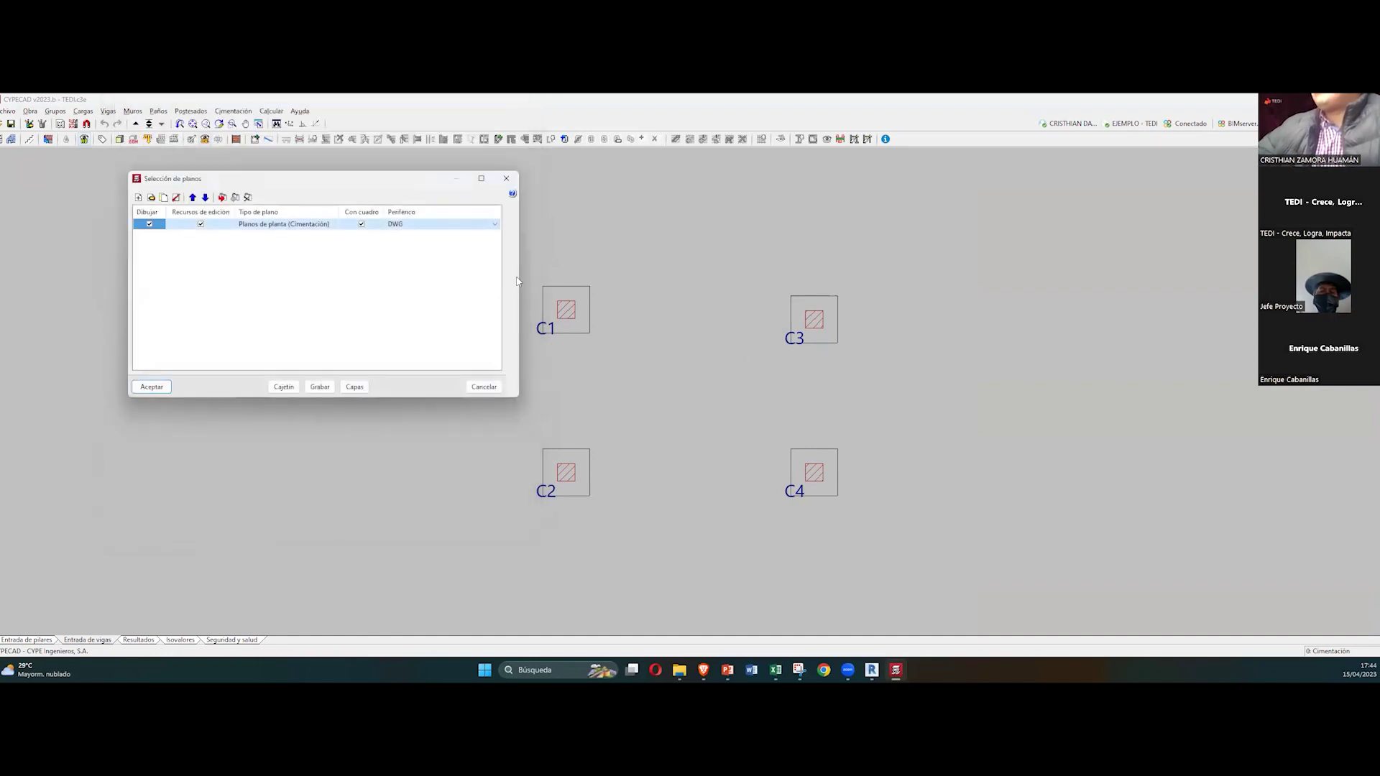
# Step: Generate the foundation plan sheets, keeping the previous composition, and show all drawings in full detail
pyautogui.click(162, 391)
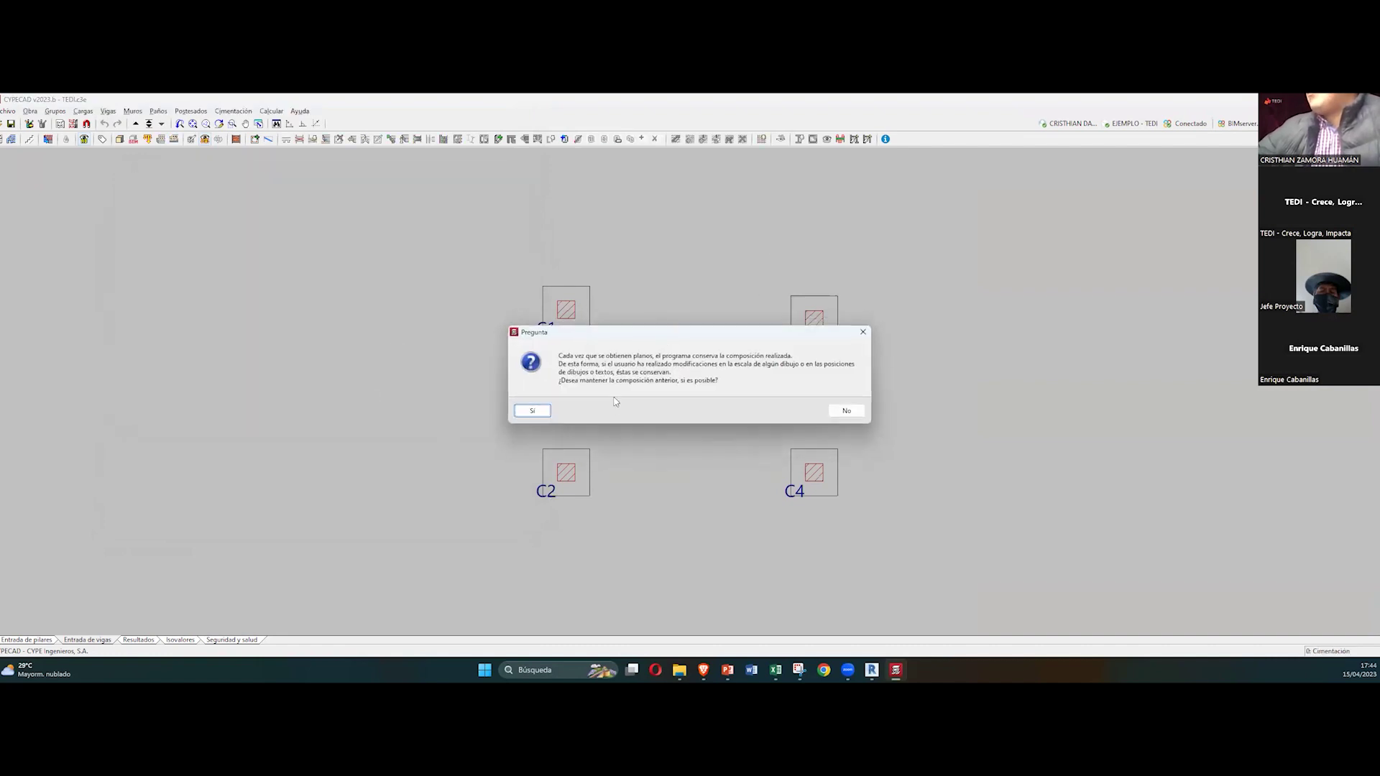
pyautogui.click(533, 411)
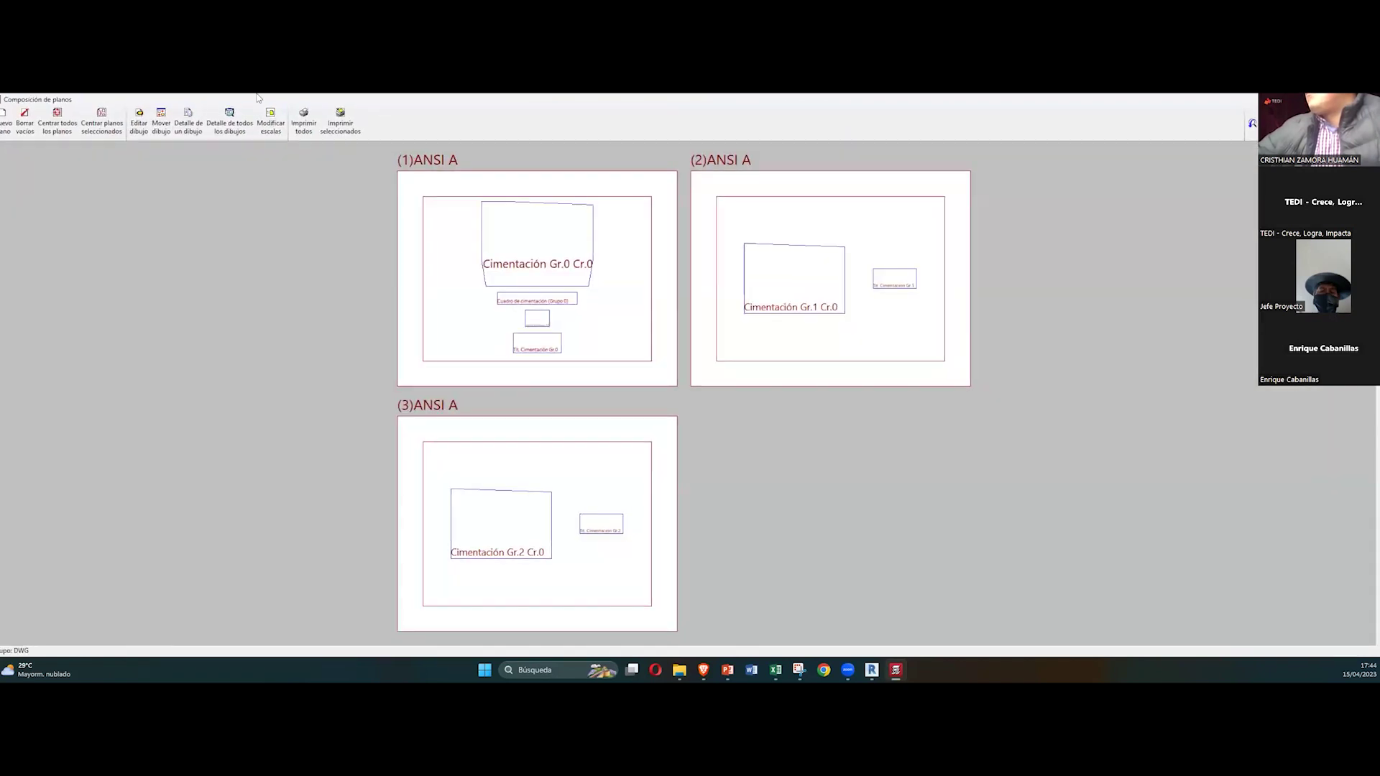
pyautogui.click(230, 123)
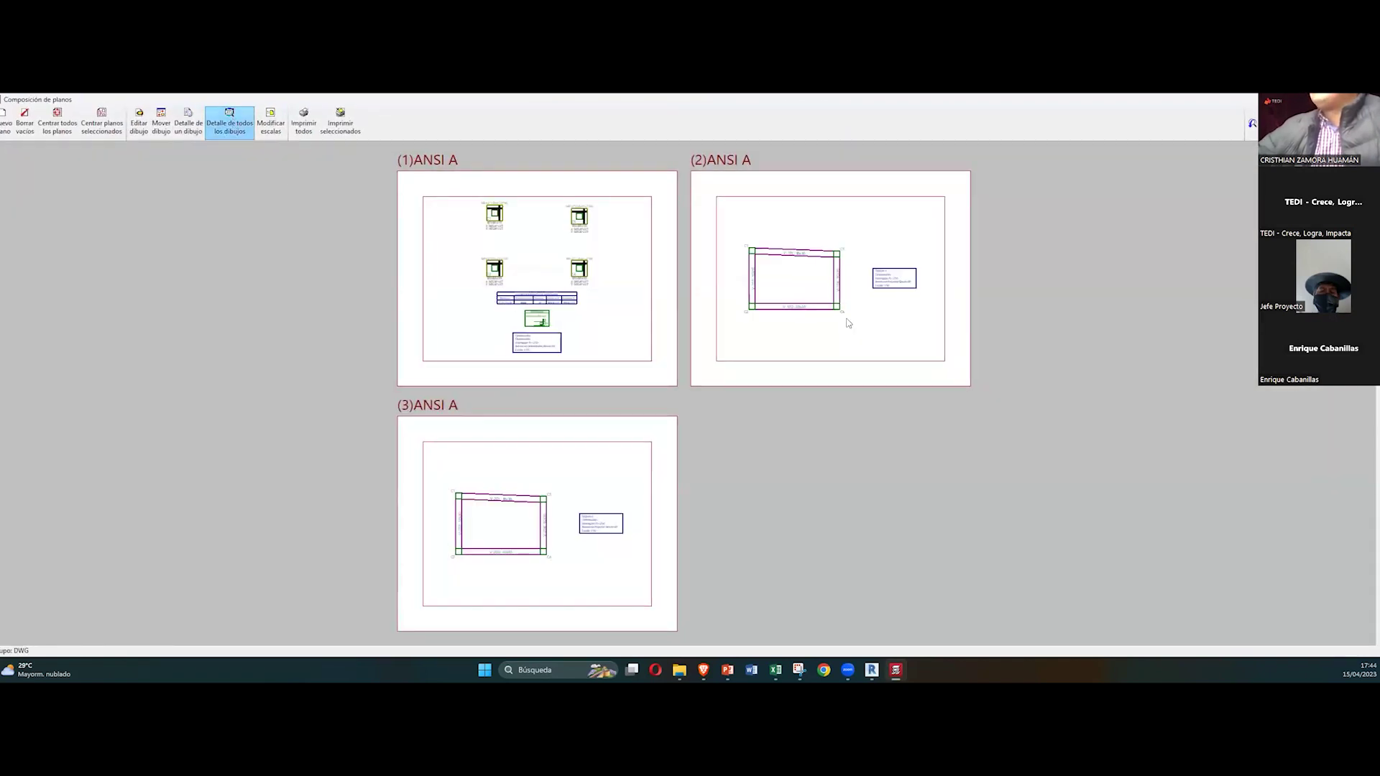
# Step: Examine the footing details and foundation elements table on the plan sheets, and leave the drawing selection
pyautogui.scroll(2, 574, 233)
pyautogui.scroll(5, 574, 232)
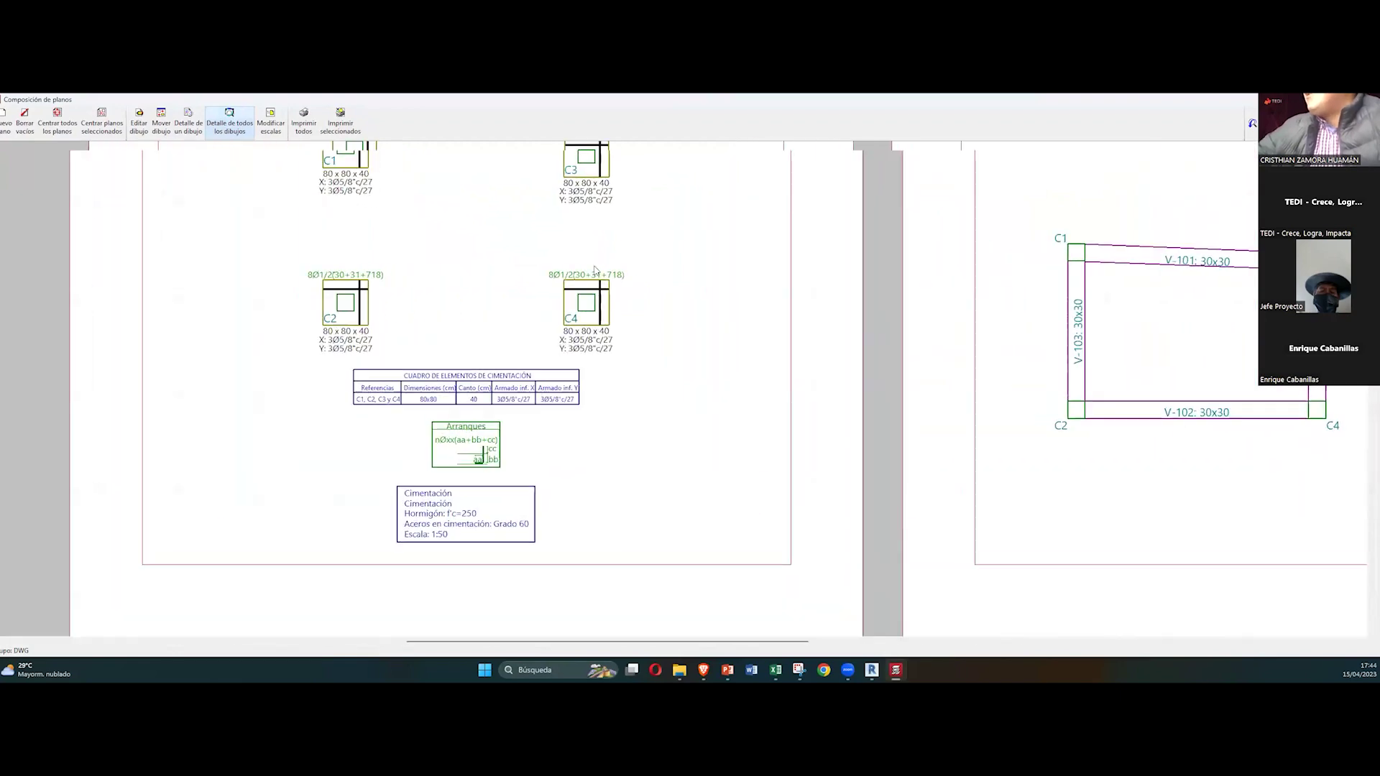
pyautogui.scroll(-5, 603, 304)
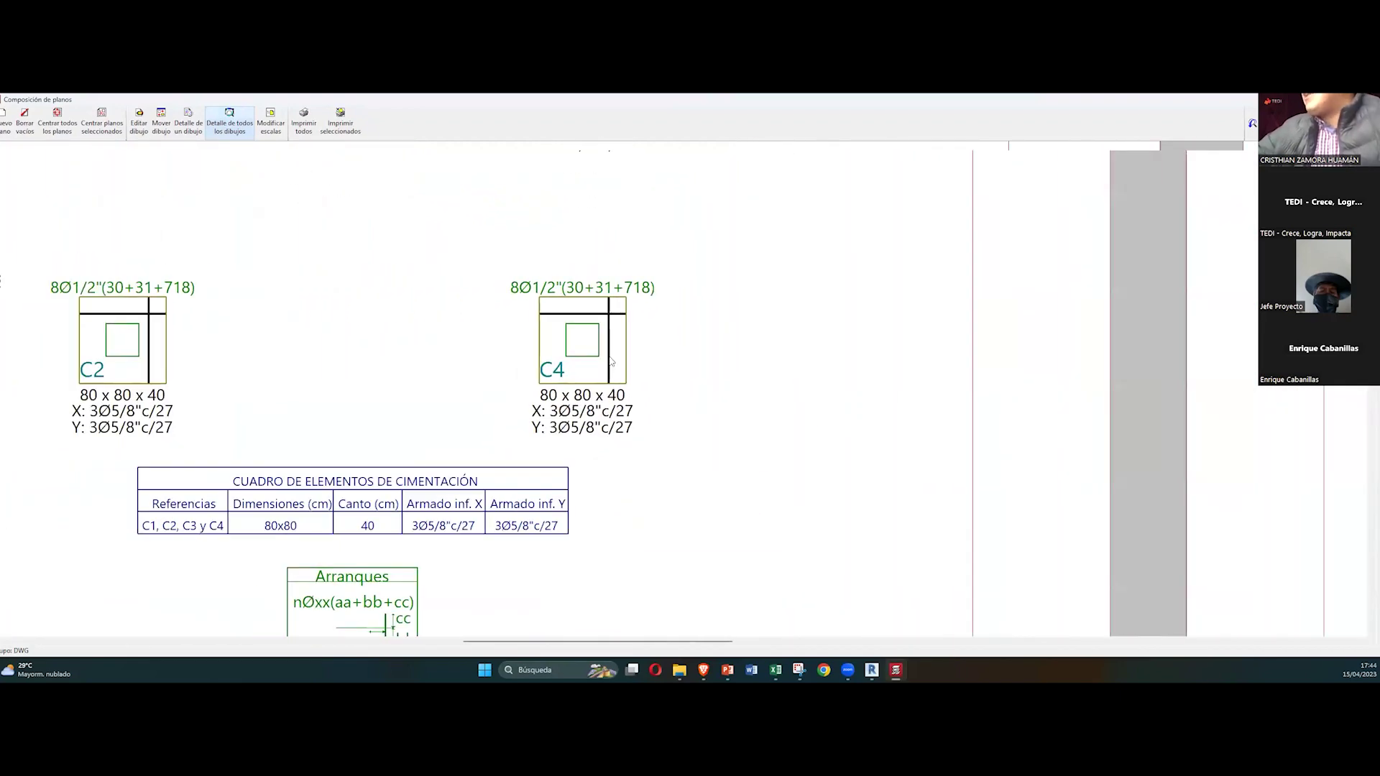
pyautogui.scroll(-2, 602, 374)
pyautogui.scroll(4, 566, 425)
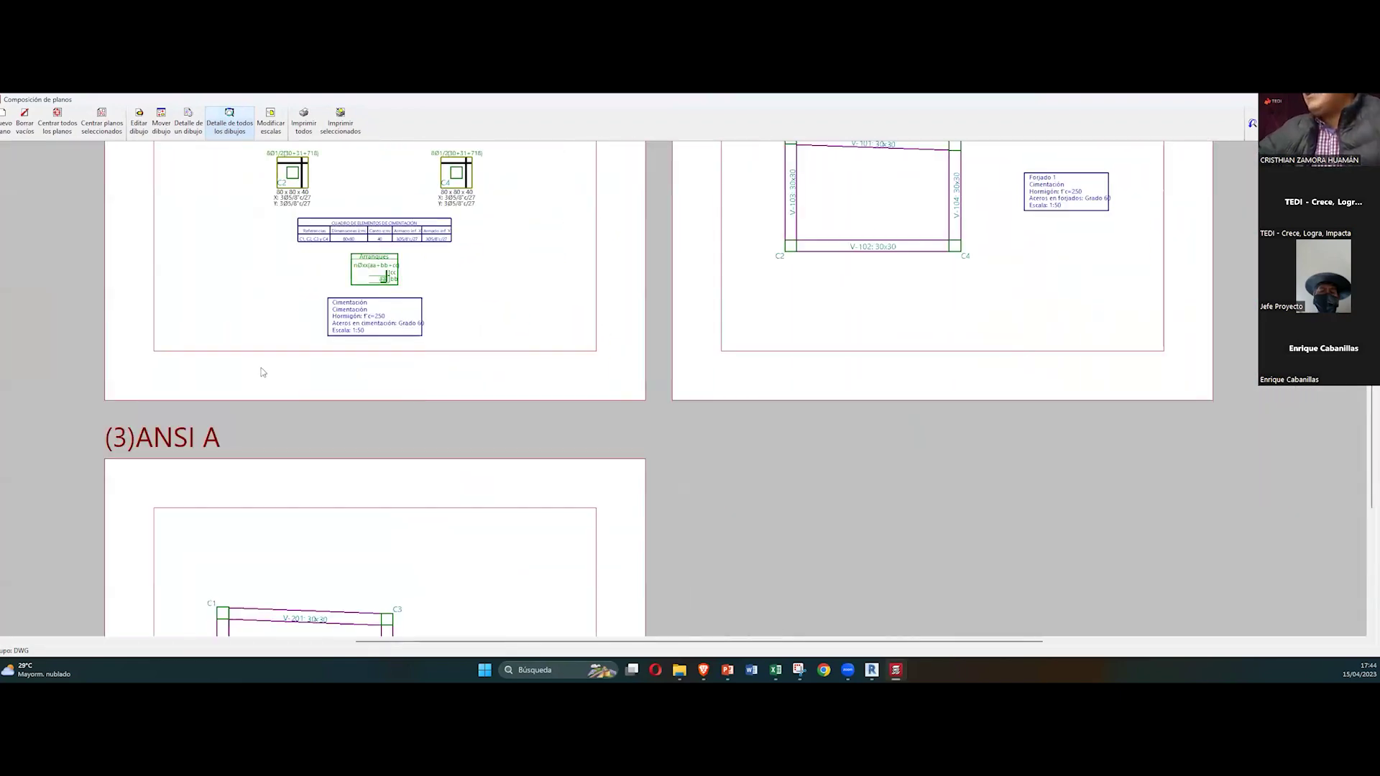
pyautogui.scroll(1, 402, 417)
pyautogui.press('Escape')
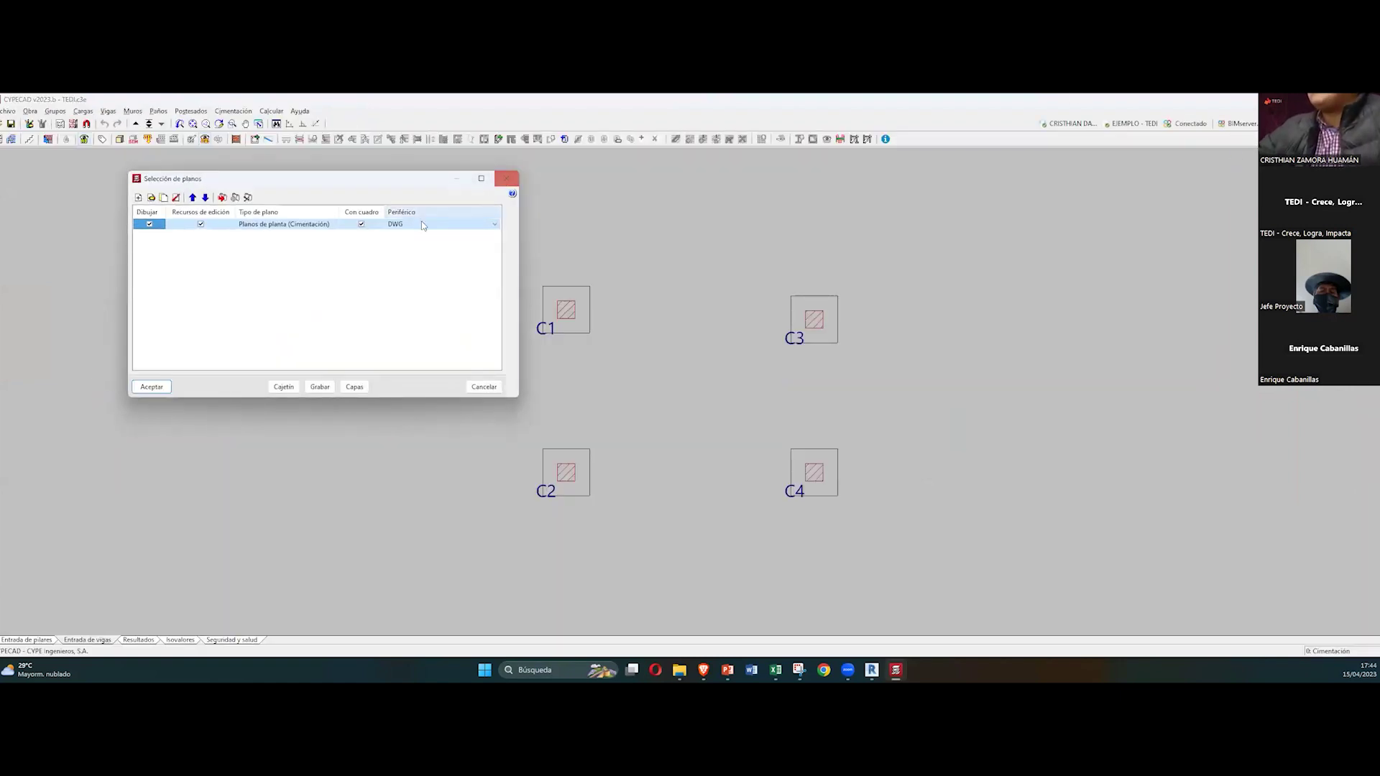
pyautogui.click(506, 178)
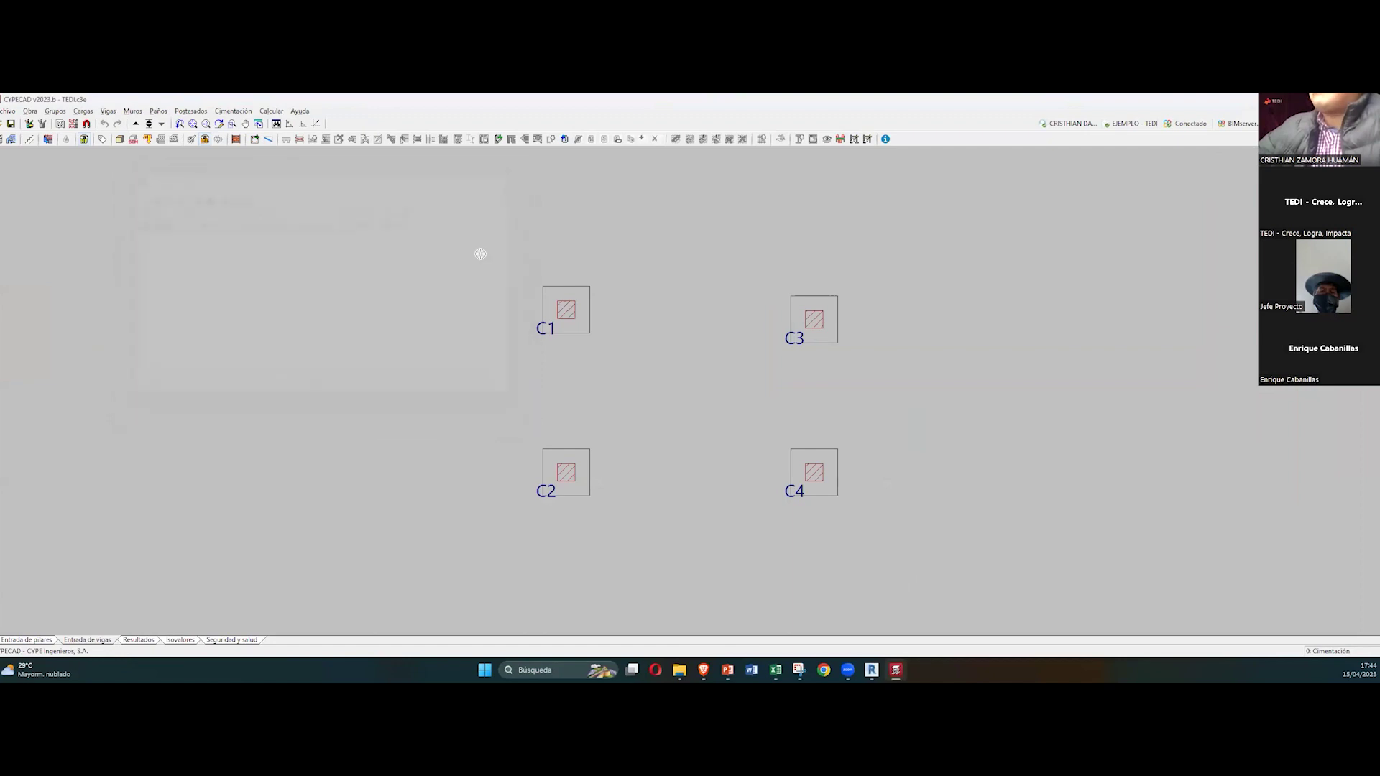
# Step: Inspect the whole structure with its footings in the building's 3D view and close the view
pyautogui.moveTo(644, 344); pyautogui.dragTo(543, 331, button='middle')
pyautogui.click(119, 139)
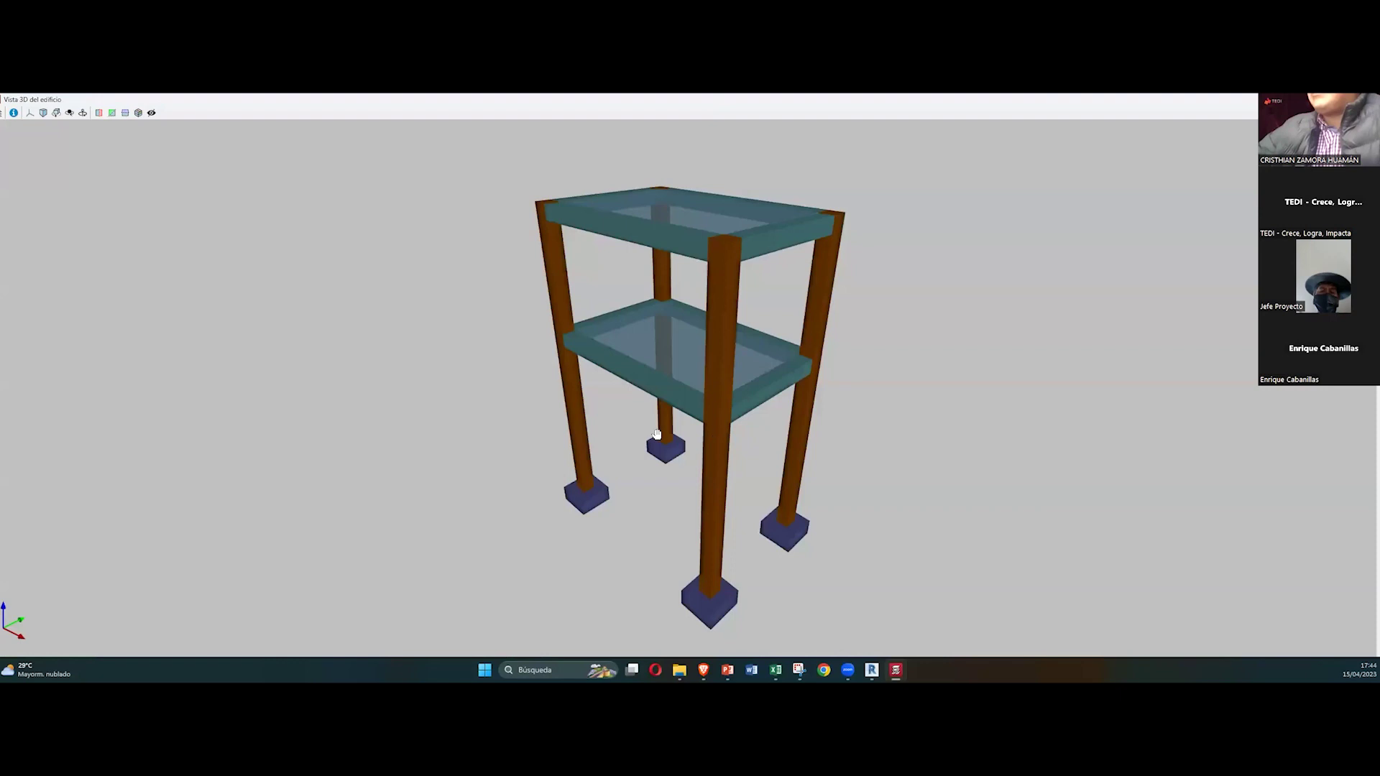
pyautogui.moveTo(657, 435); pyautogui.dragTo(655, 479, button='middle')
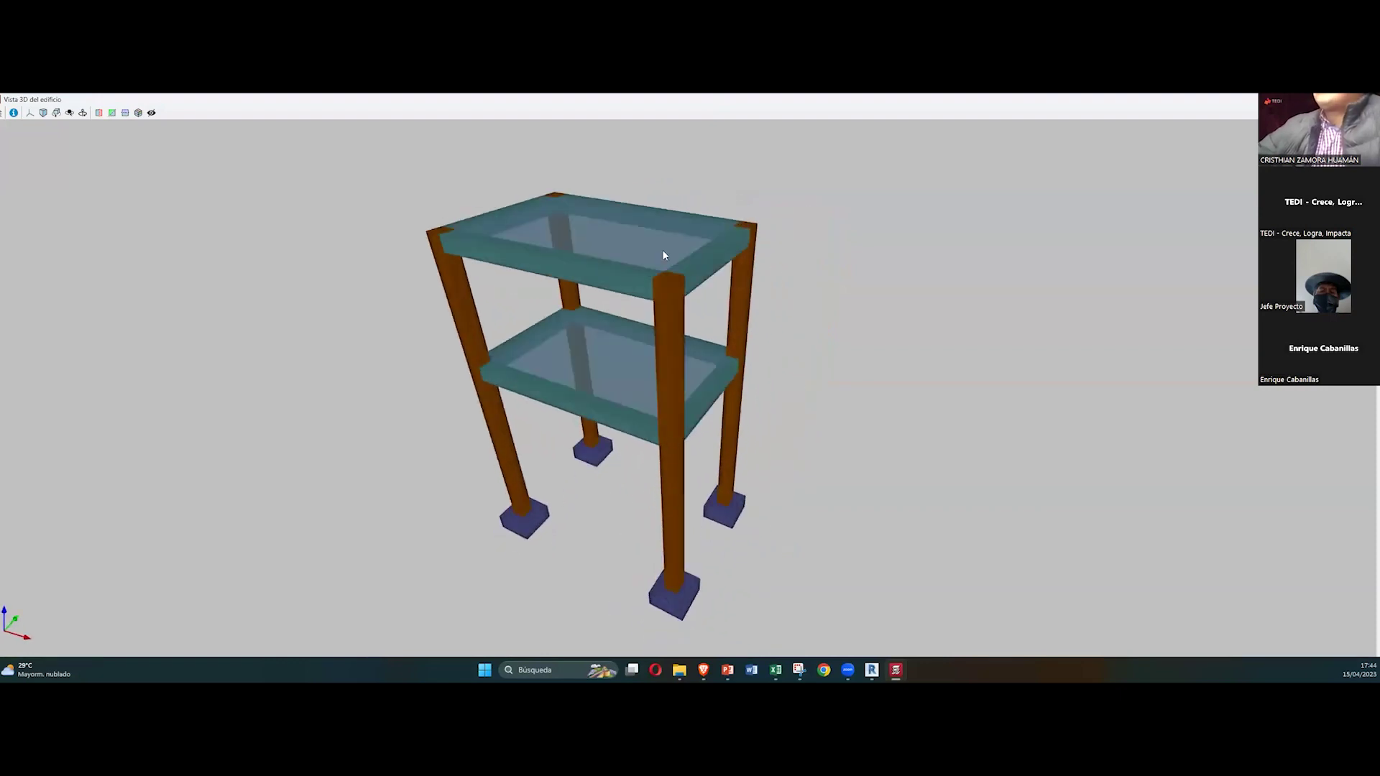
pyautogui.hotkey('alt', 'F4')
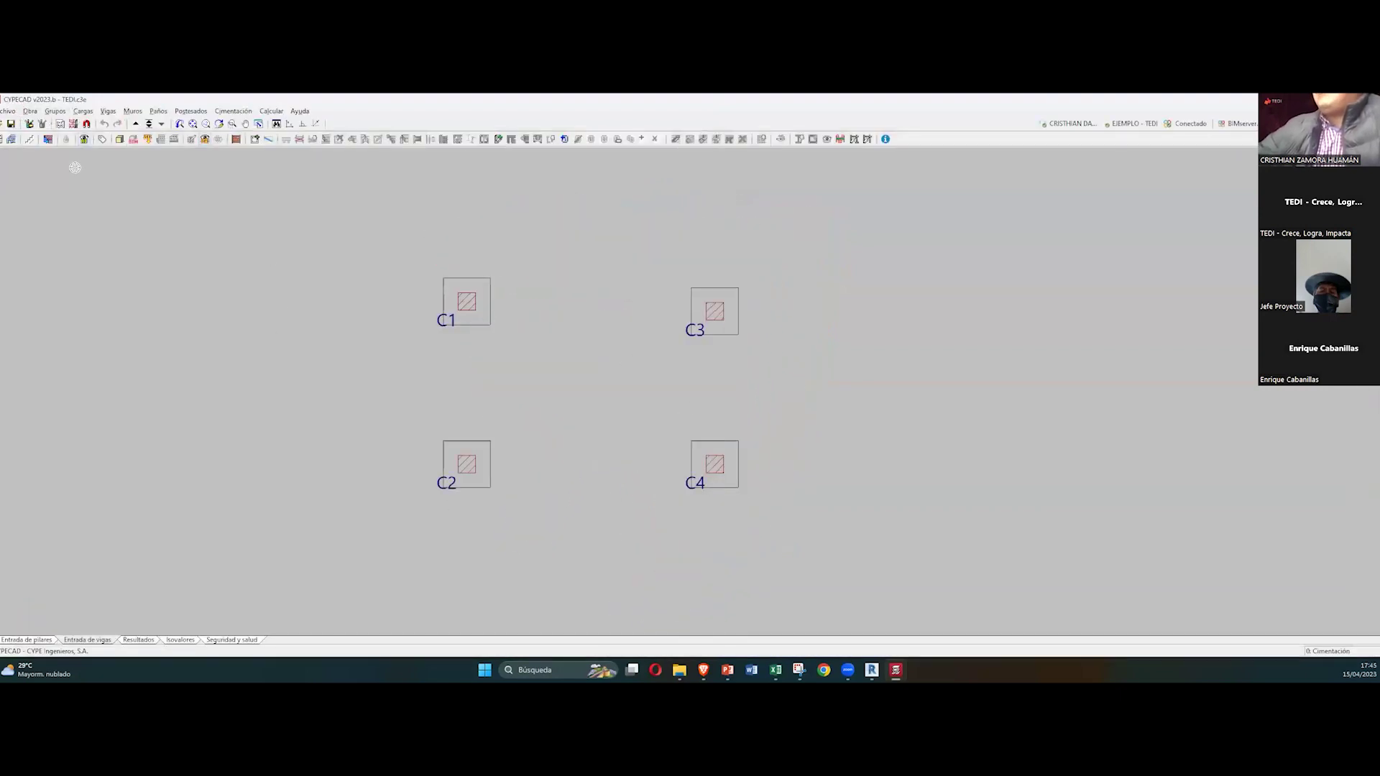
pyautogui.click(8, 111)
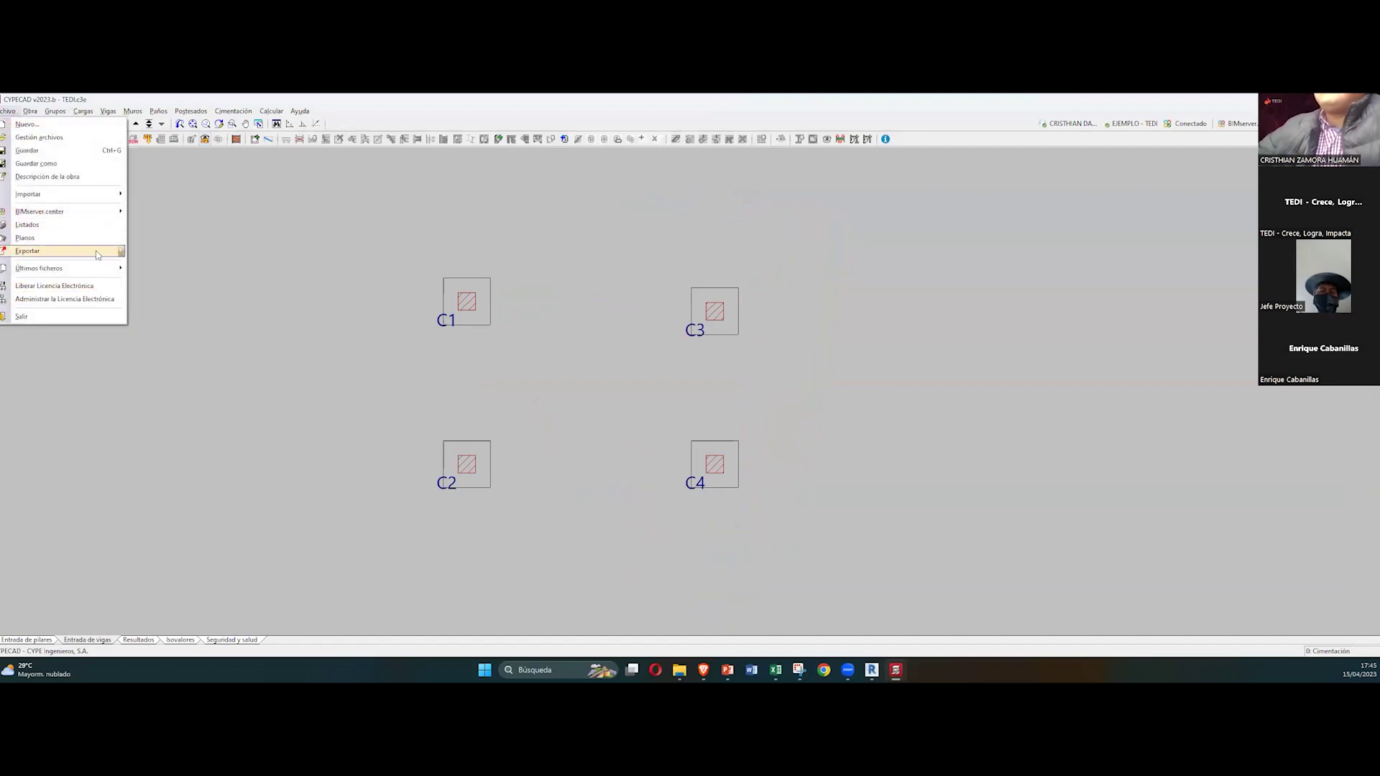
pyautogui.moveTo(100, 252)
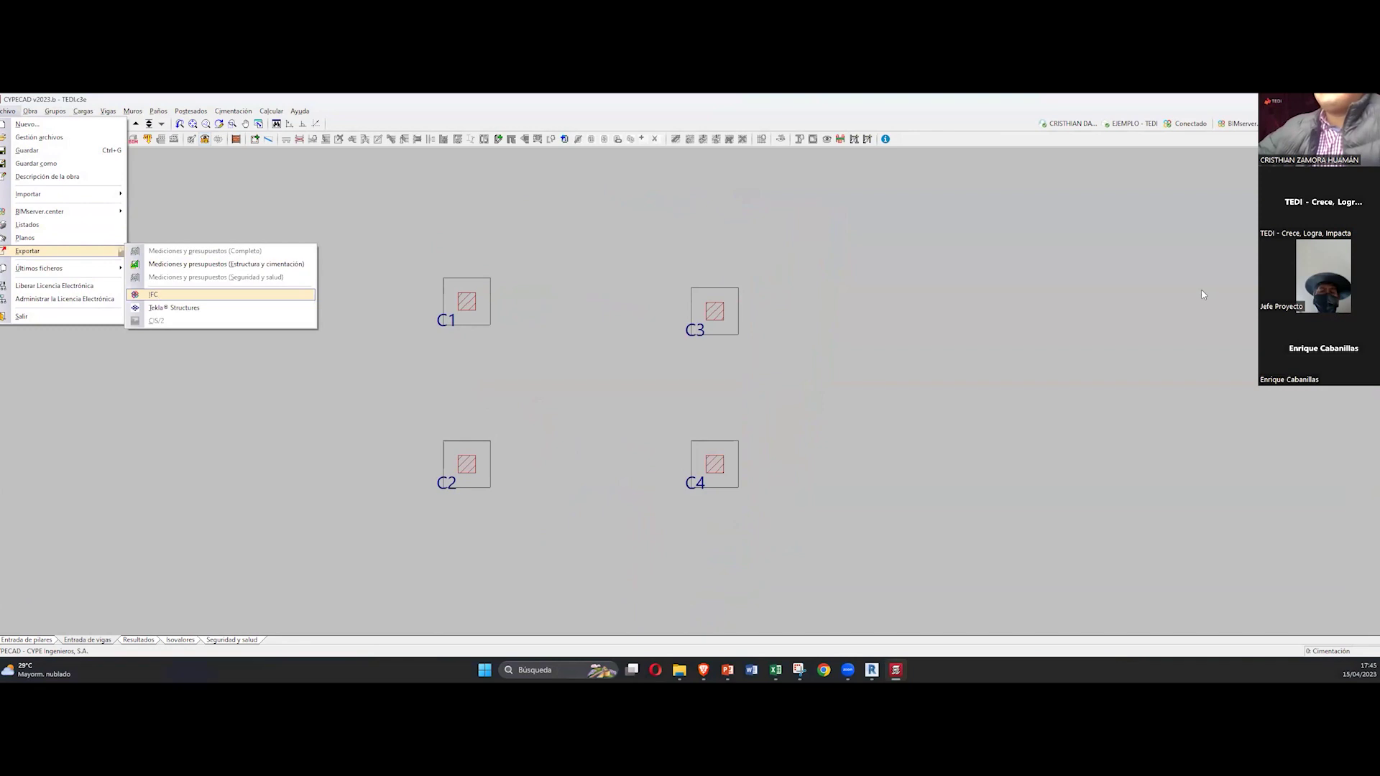
pyautogui.press('Escape')
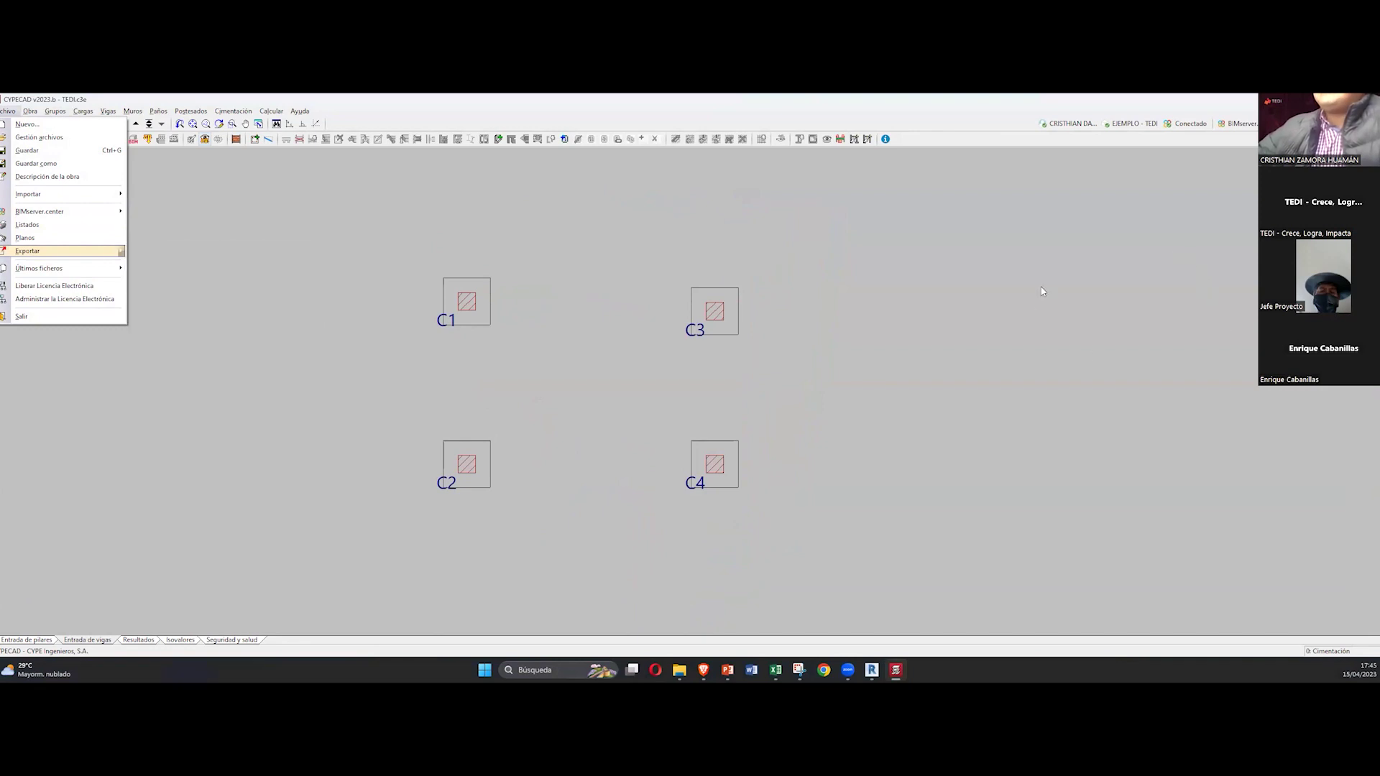
pyautogui.press('Escape')
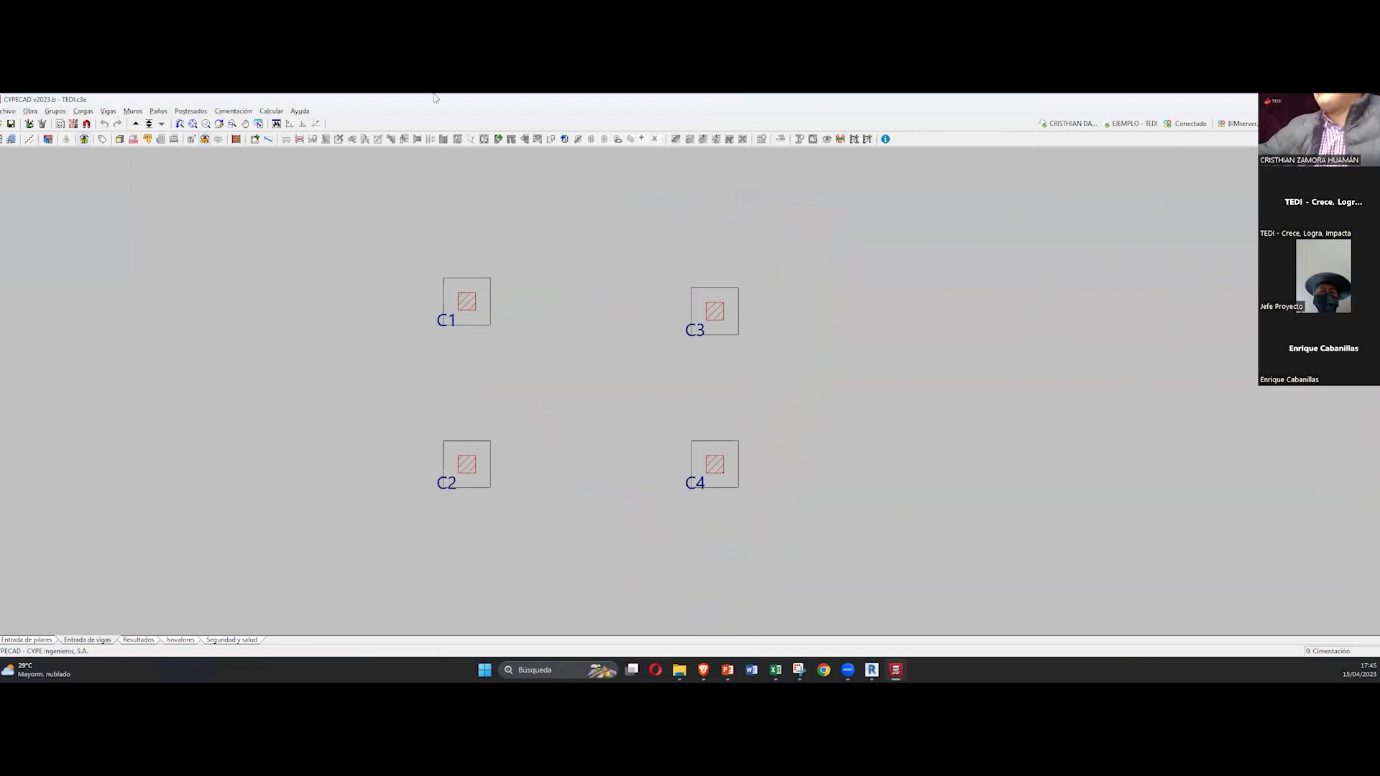
pyautogui.click(9, 111)
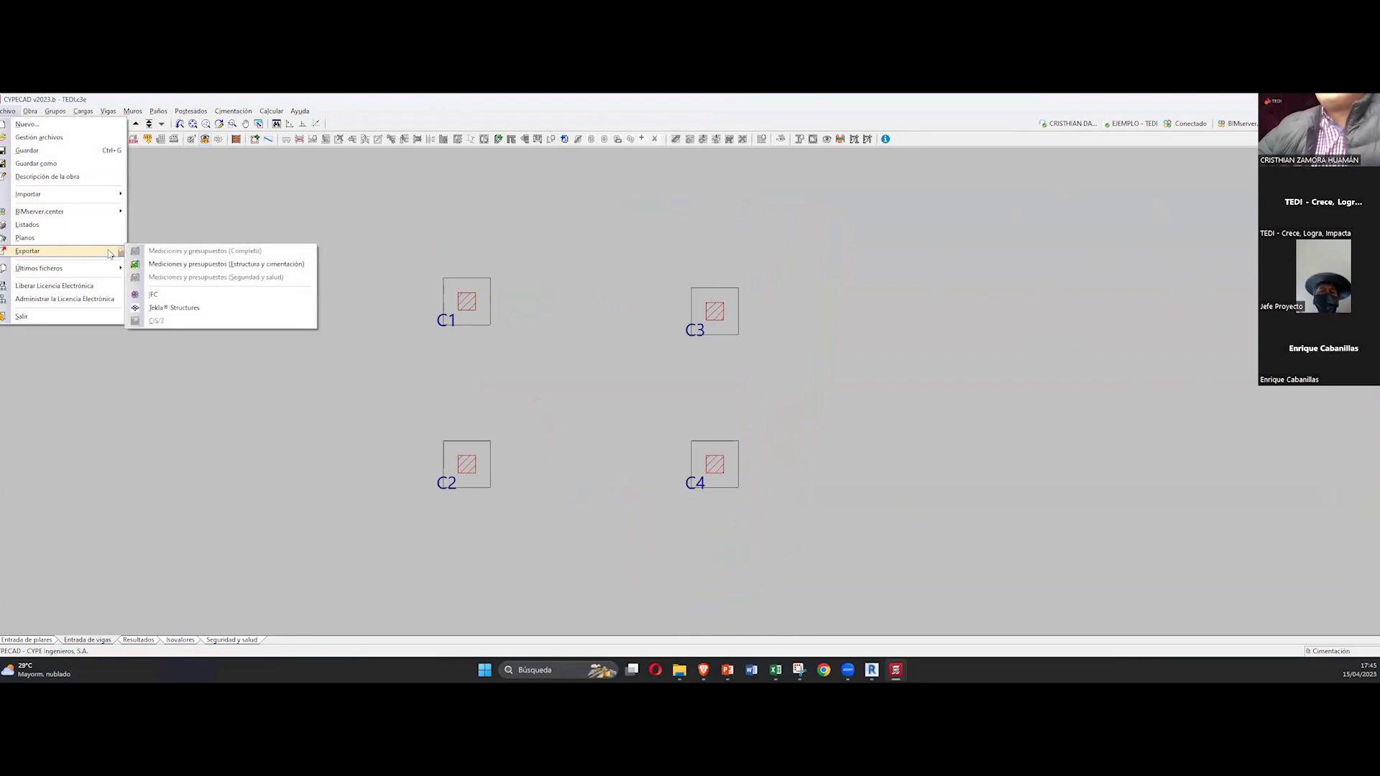
pyautogui.click(1208, 296)
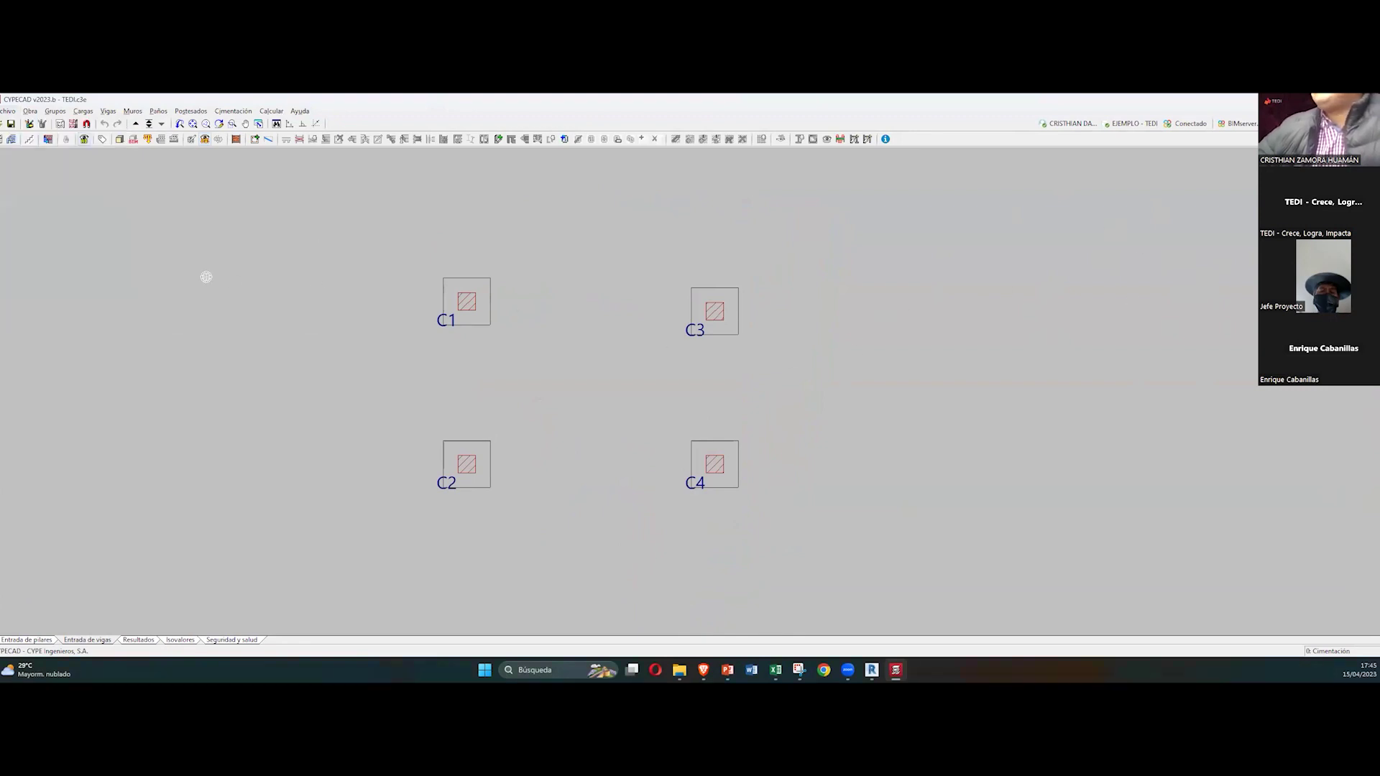
# Step: Start the measurements and budget export for the structure and foundation (Estructura y cimentación)
pyautogui.click(8, 111)
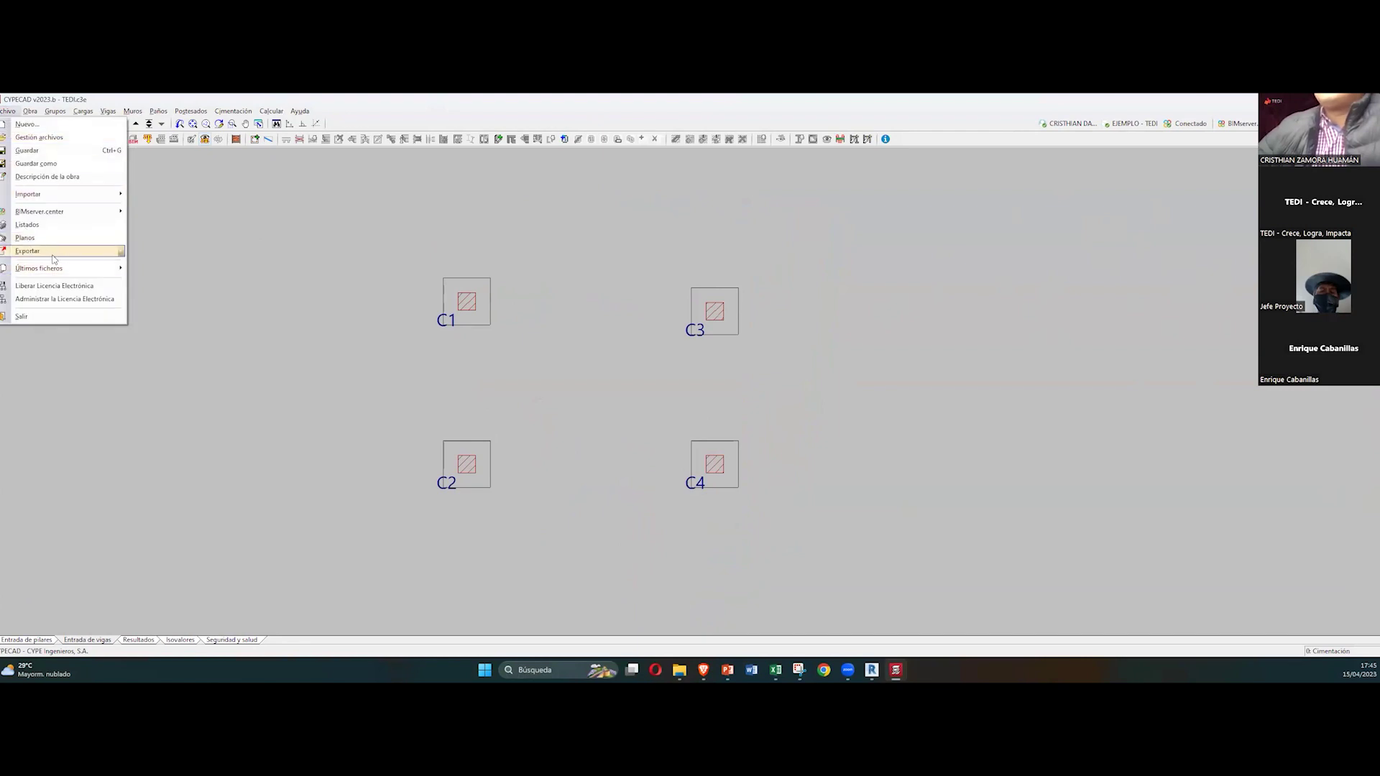
pyautogui.moveTo(57, 251)
pyautogui.click(187, 264)
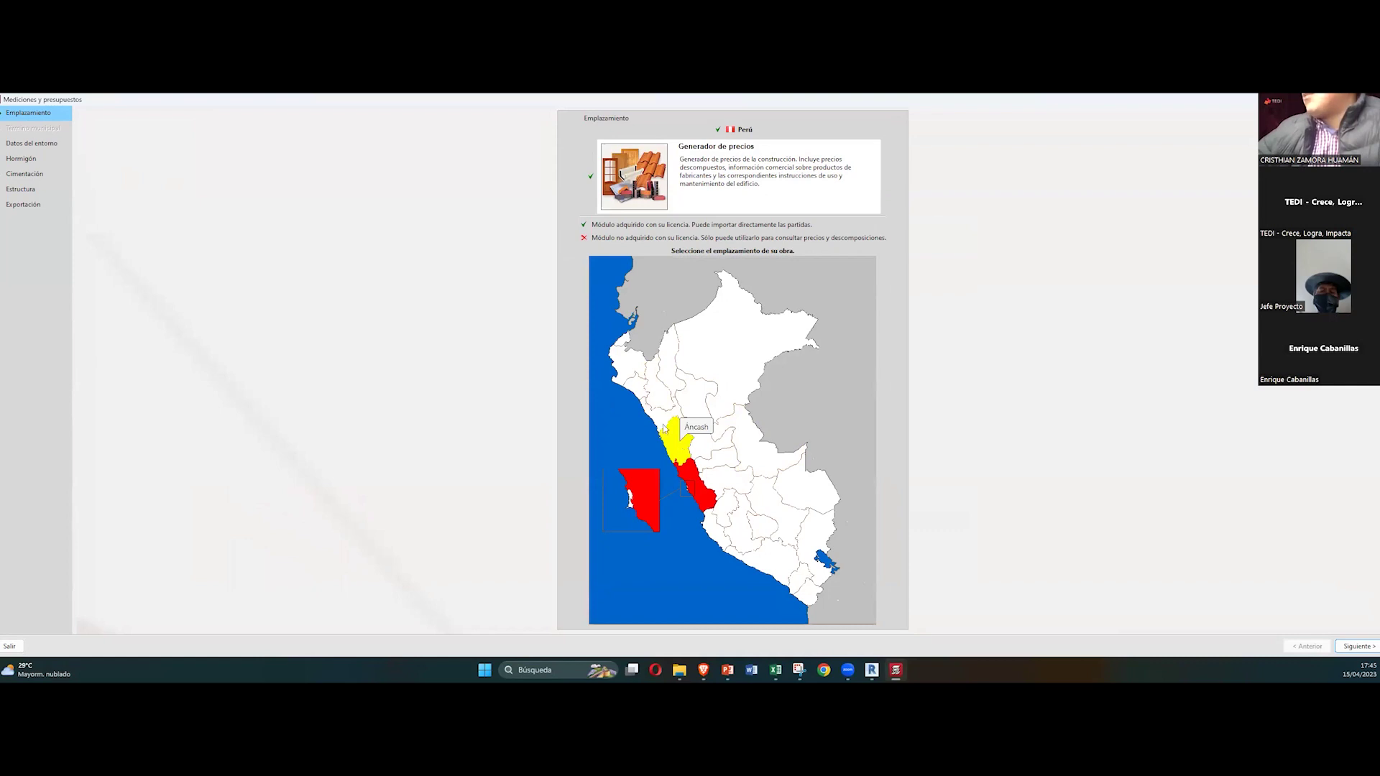
# Step: Select La Libertad as the site location on the map of Peru and continue to the surroundings data
pyautogui.click(659, 422)
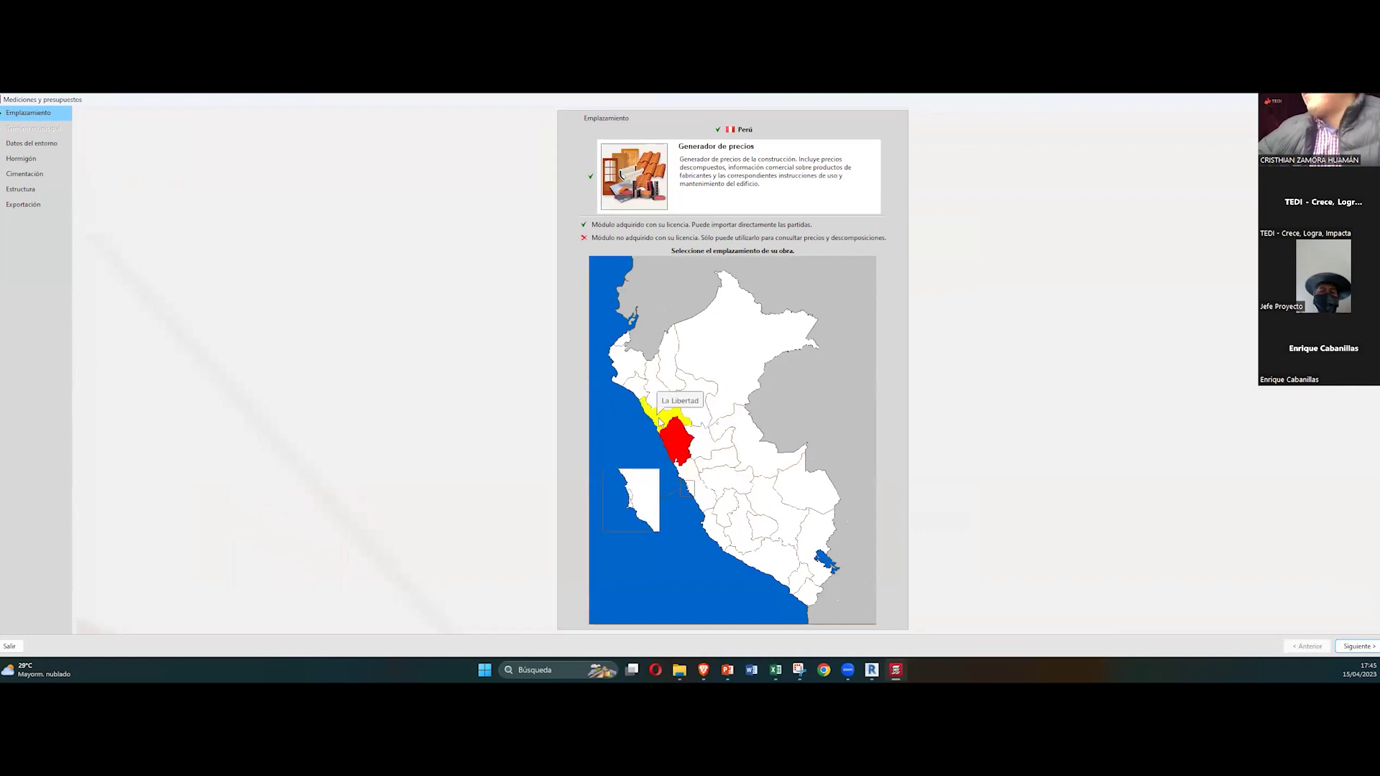
pyautogui.click(637, 393)
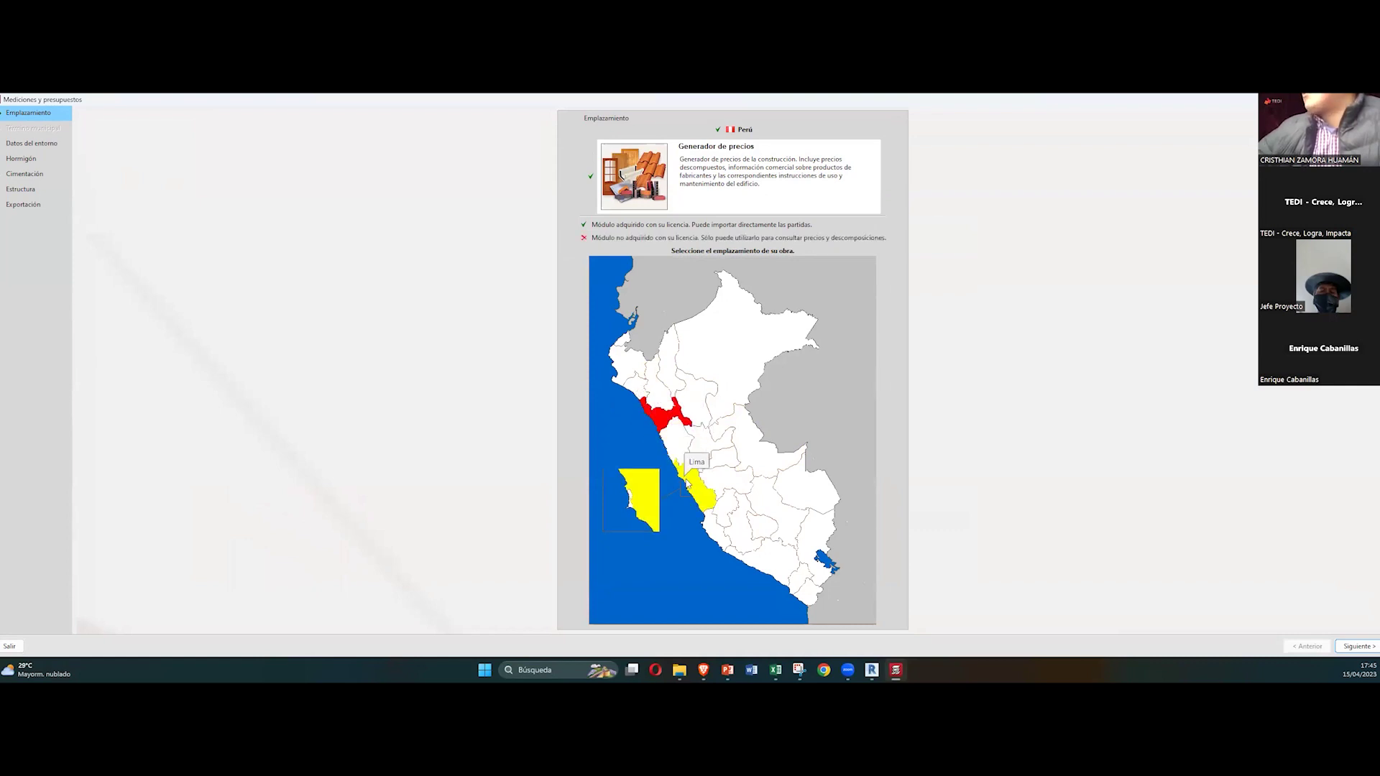
pyautogui.click(691, 466)
pyautogui.click(674, 440)
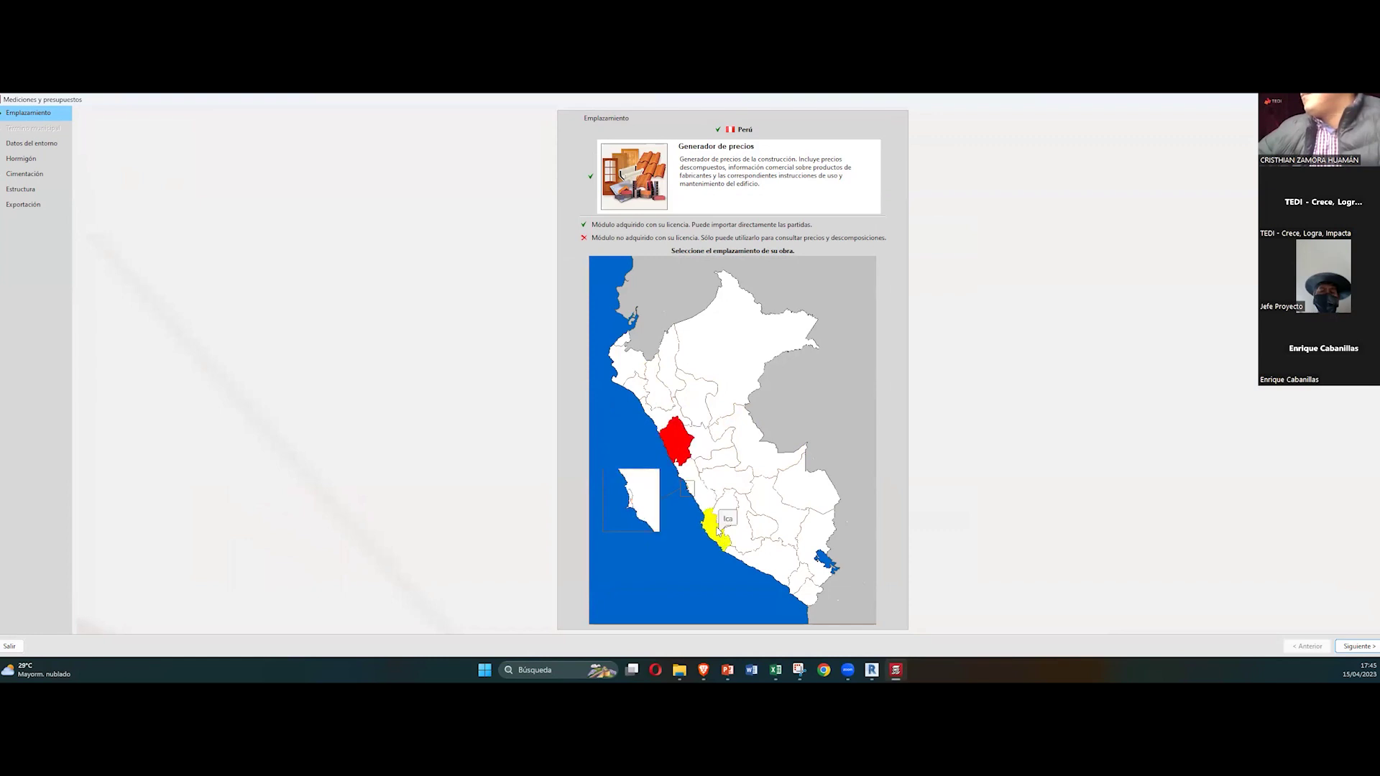
pyautogui.click(719, 530)
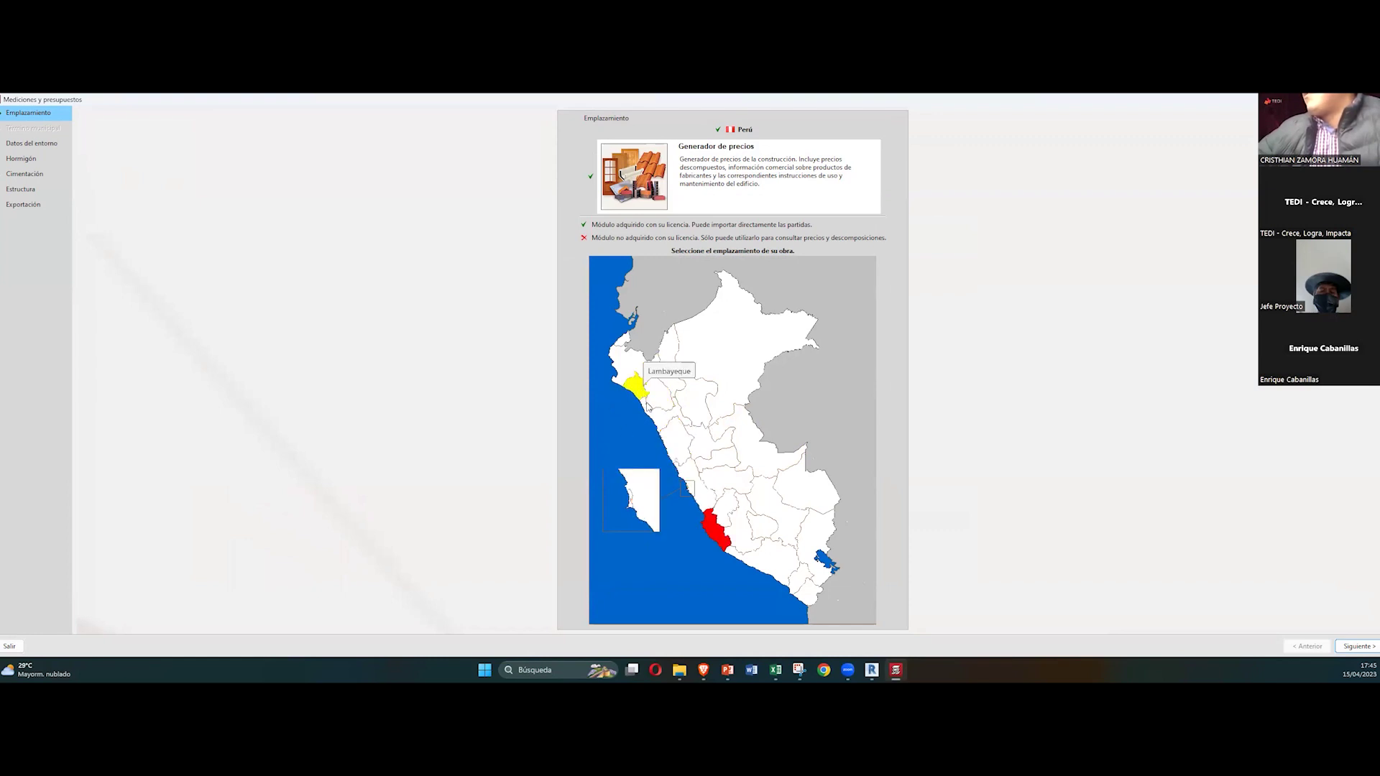
pyautogui.click(639, 386)
pyautogui.click(652, 382)
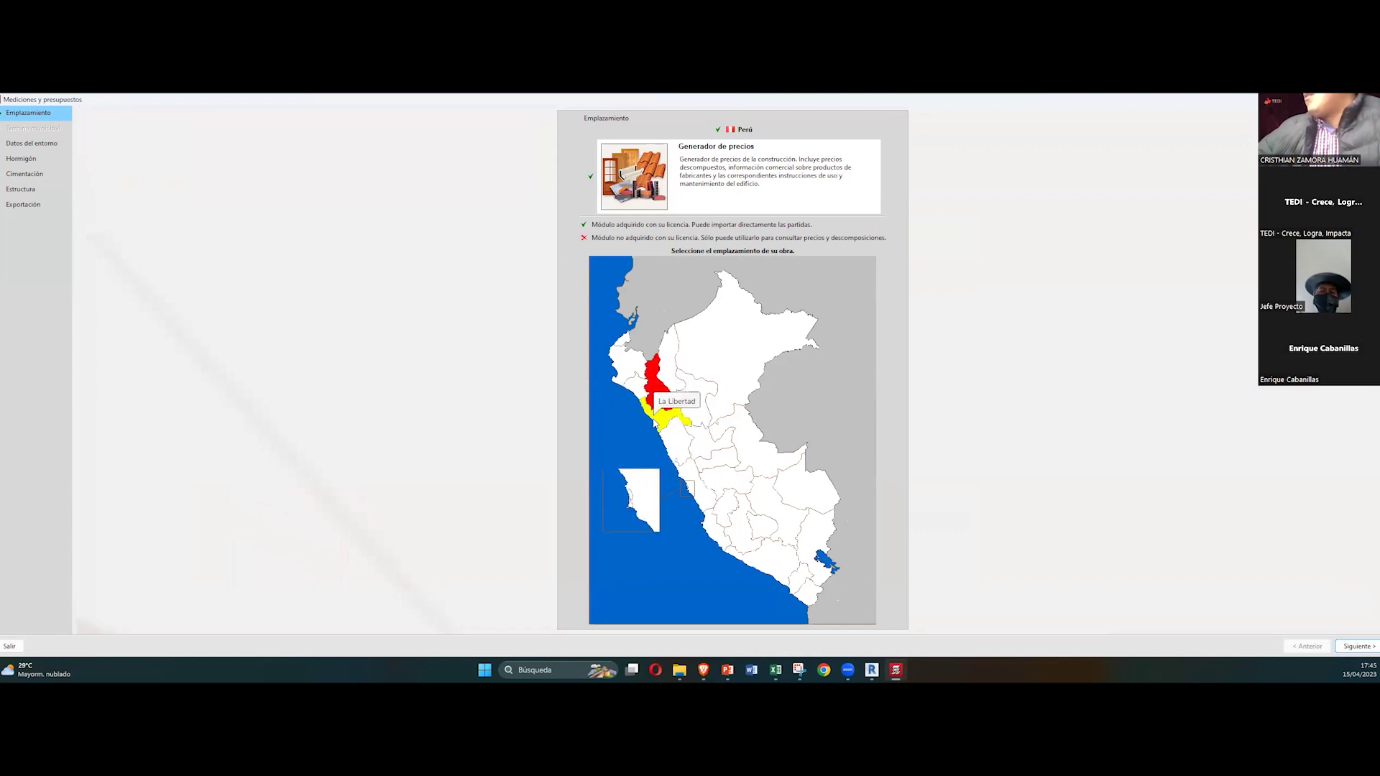
pyautogui.click(638, 392)
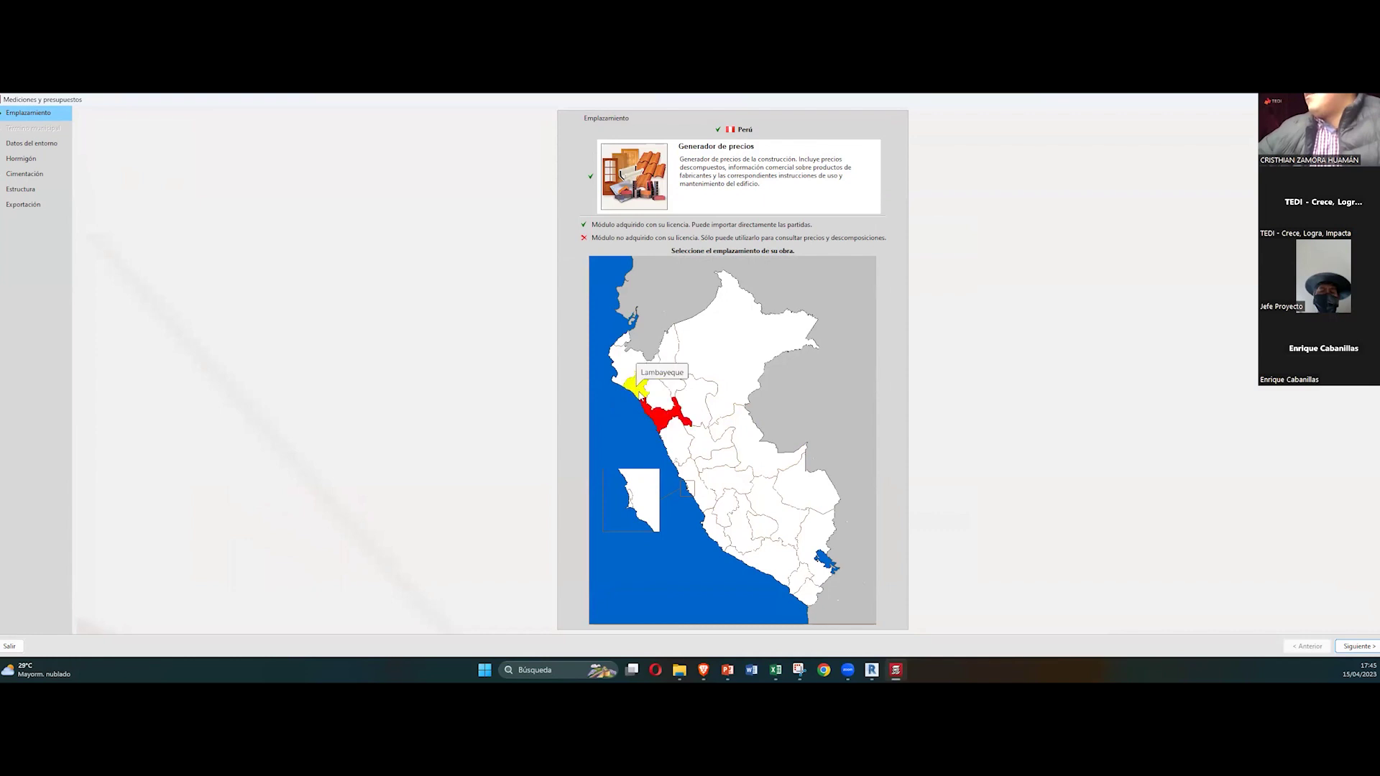
pyautogui.click(661, 421)
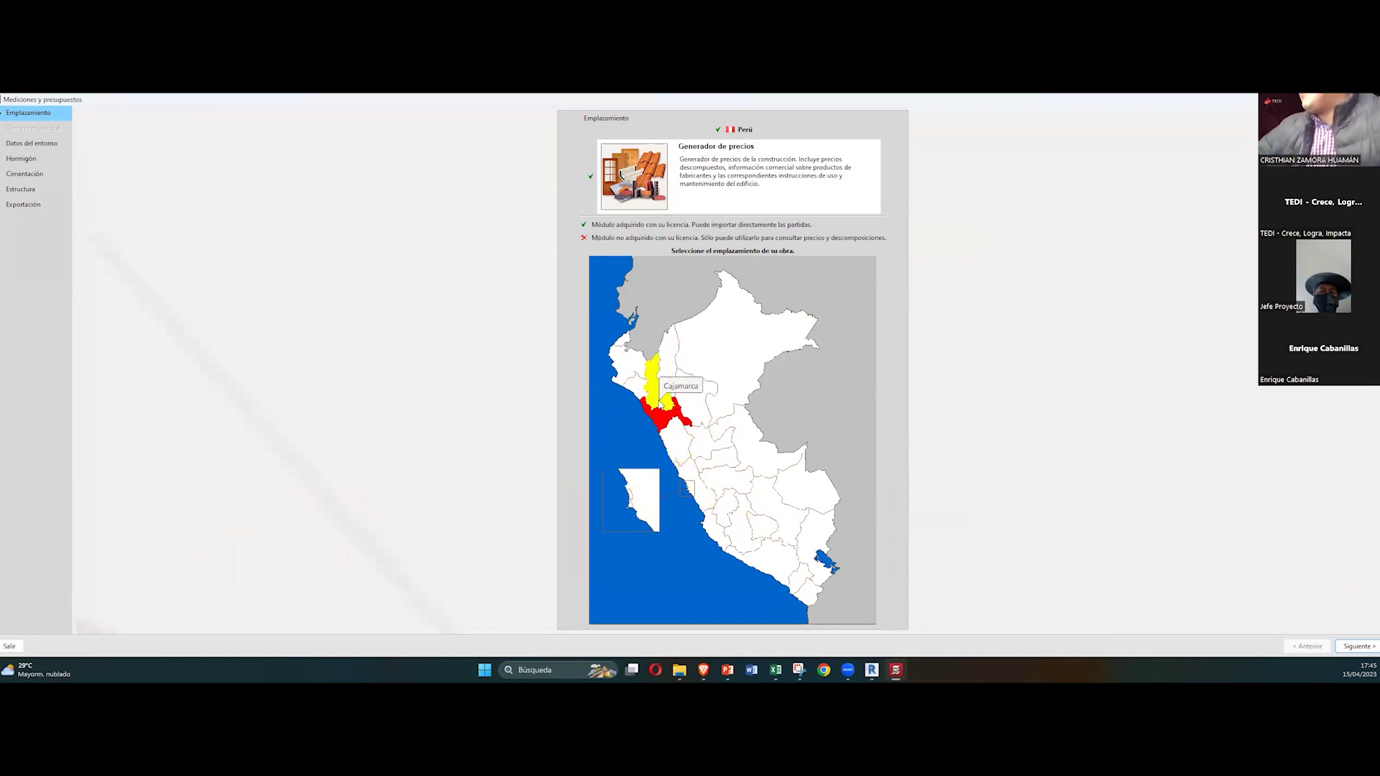
pyautogui.click(1350, 647)
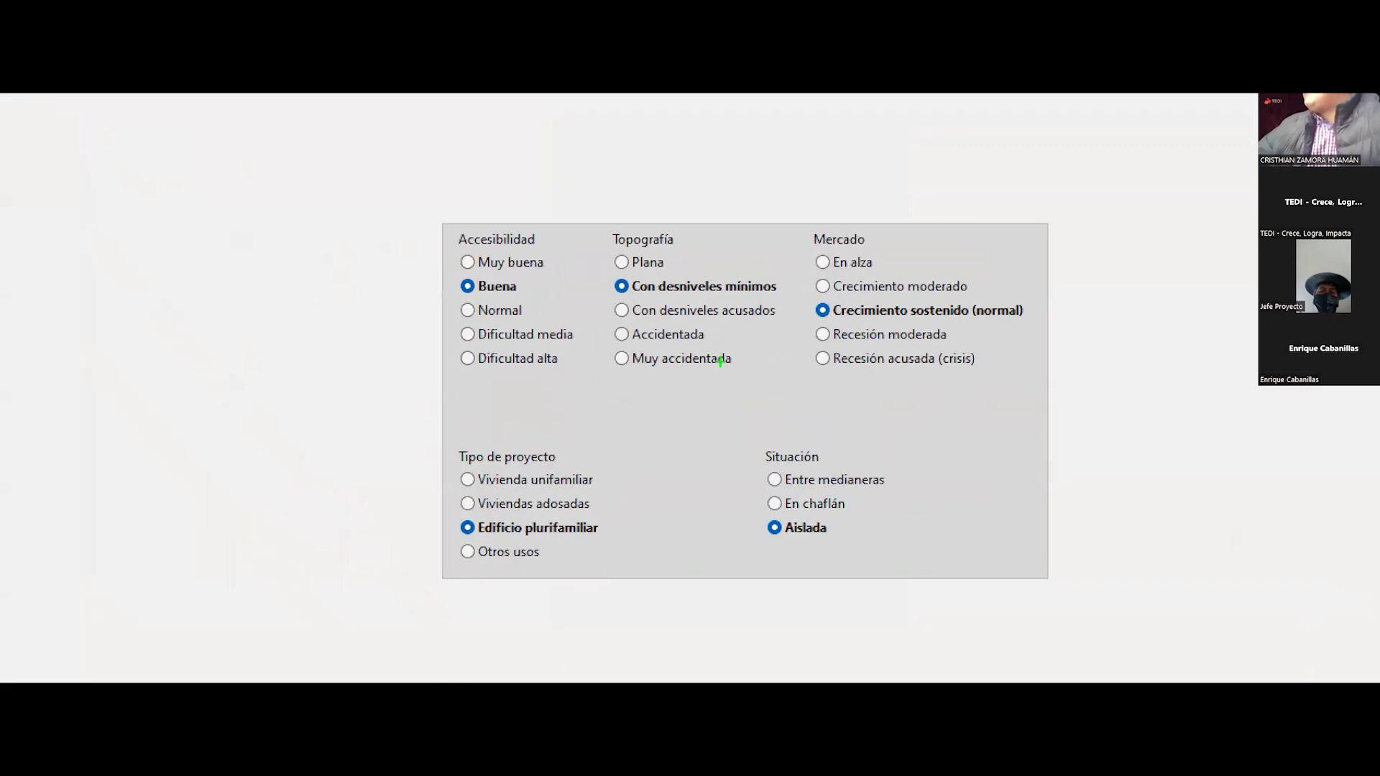
# Step: Keep the topography at Con desniveles mínimos and set the project type to Vivienda unifamiliar in the surroundings data
pyautogui.moveTo(451, 277); pyautogui.dragTo(541, 300)
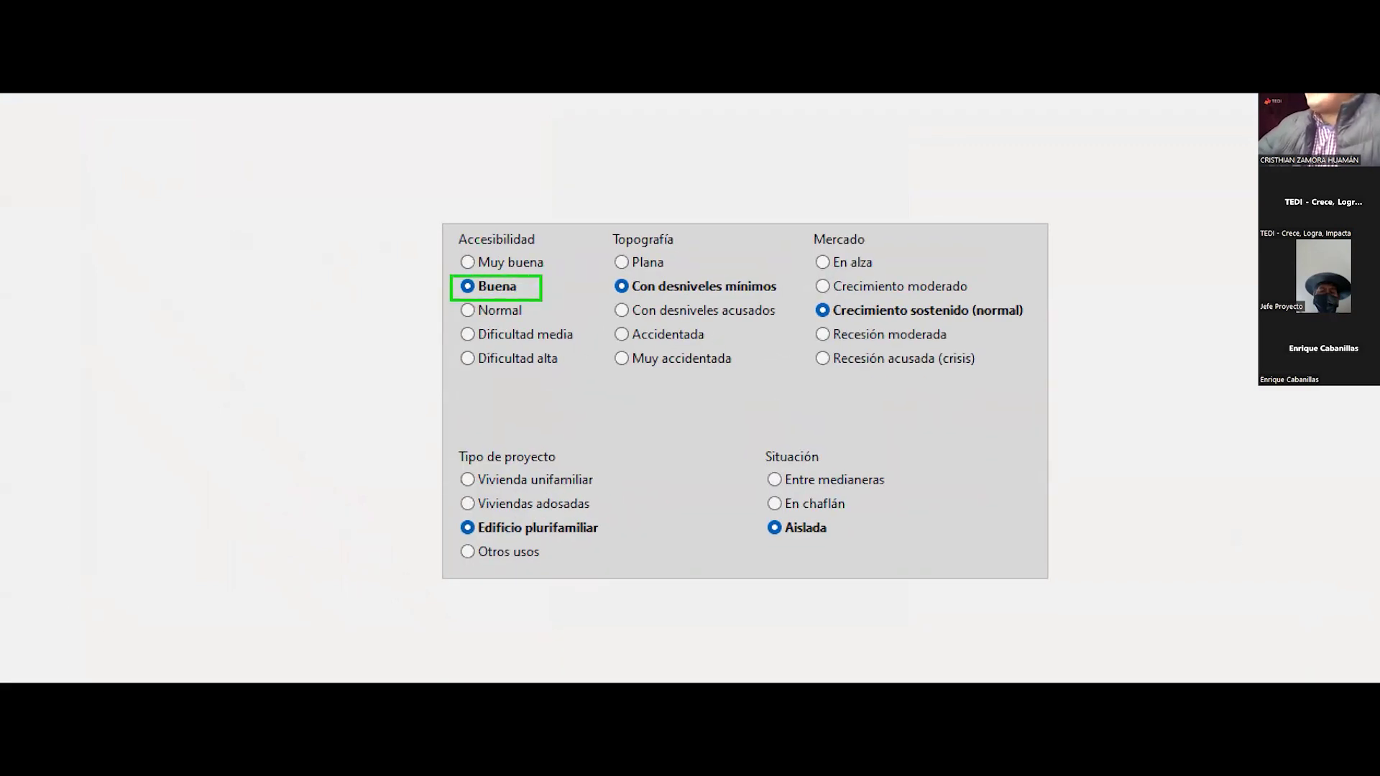
pyautogui.moveTo(324, 156)
pyautogui.mouseDown()
pyautogui.moveTo(838, 447)
pyautogui.moveTo(1132, 635)
pyautogui.mouseUp()
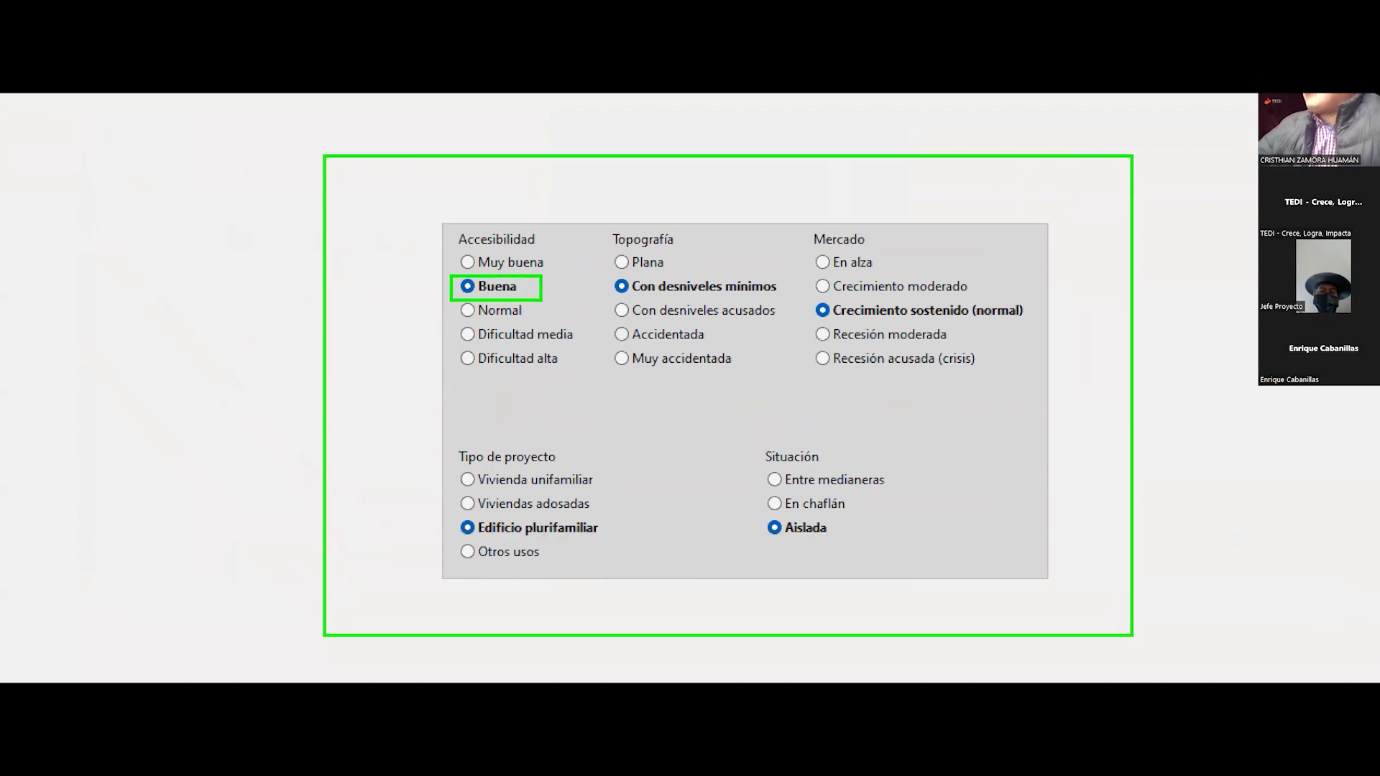
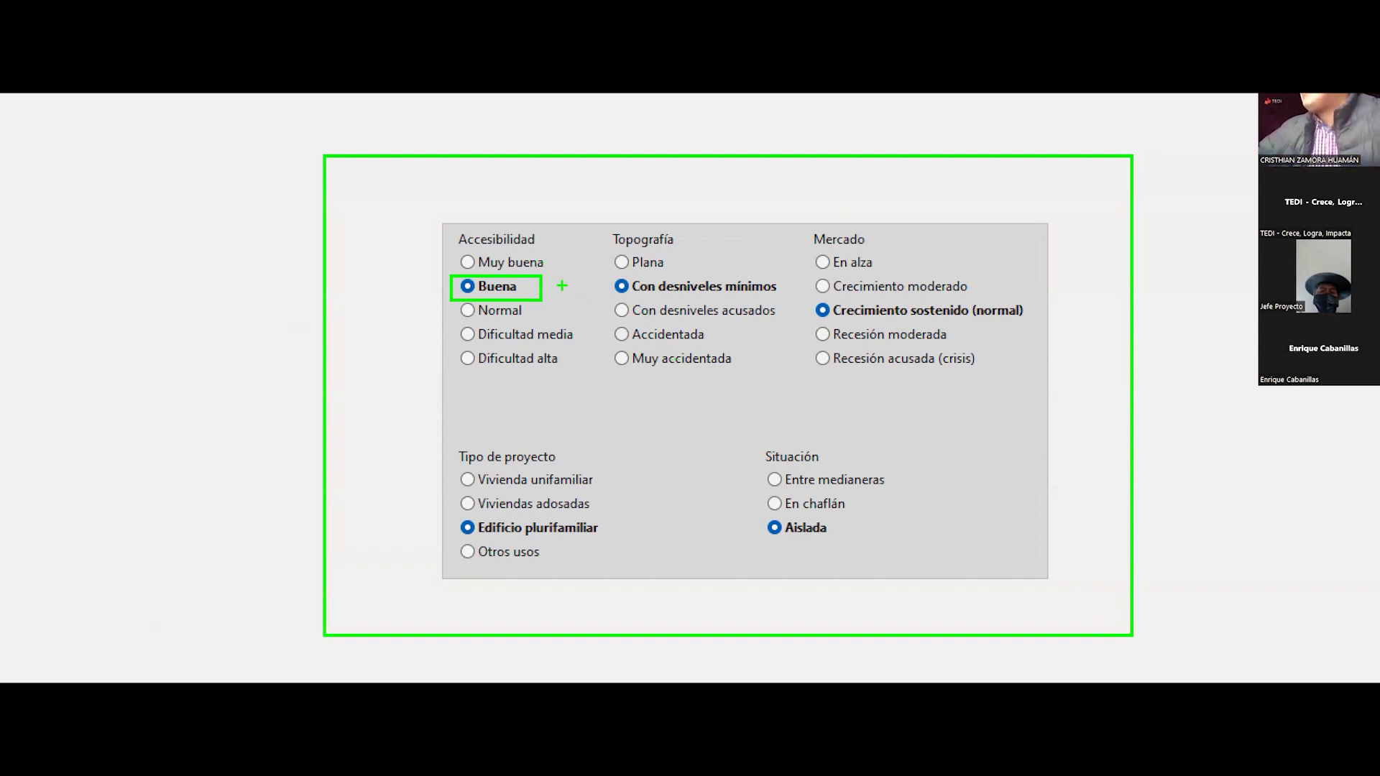
pyautogui.hotkey('ctrl', '1')
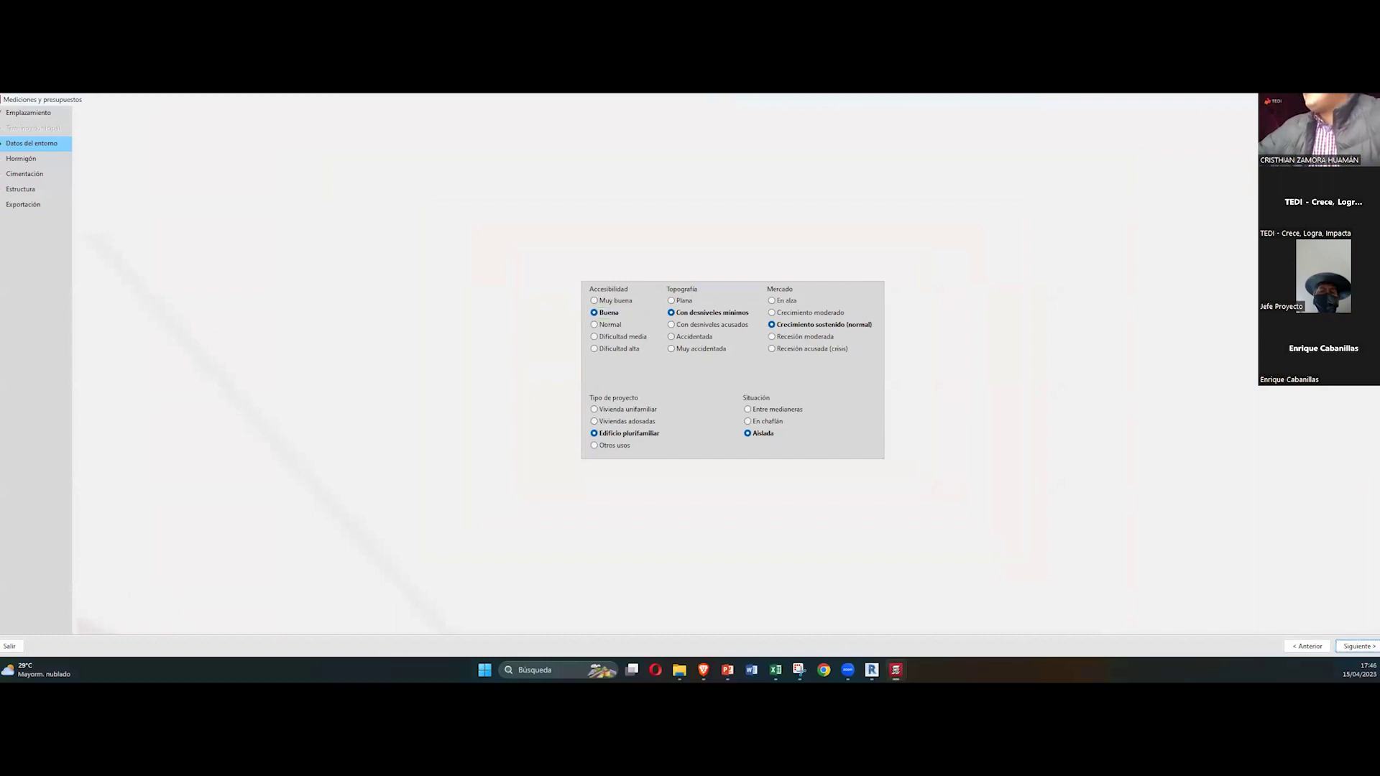
pyautogui.click(673, 314)
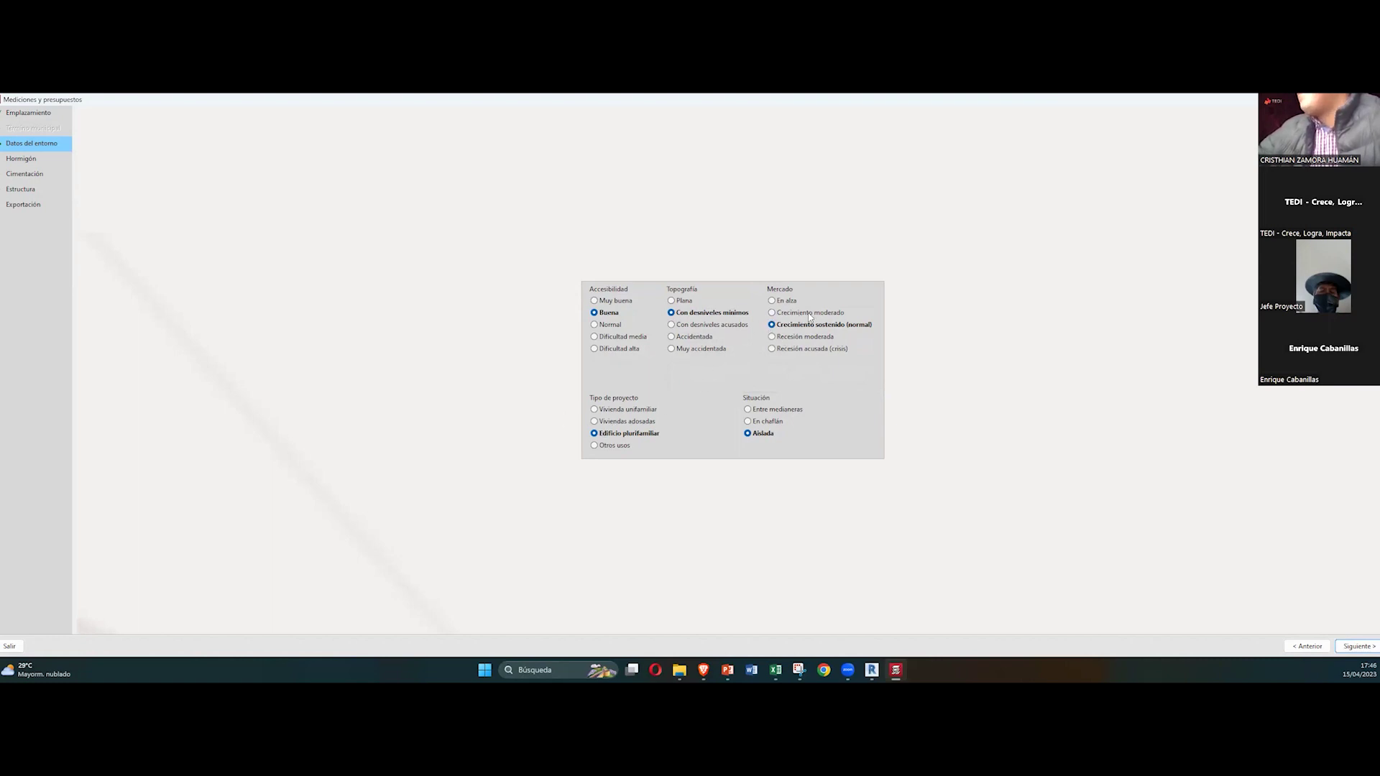
pyautogui.click(597, 409)
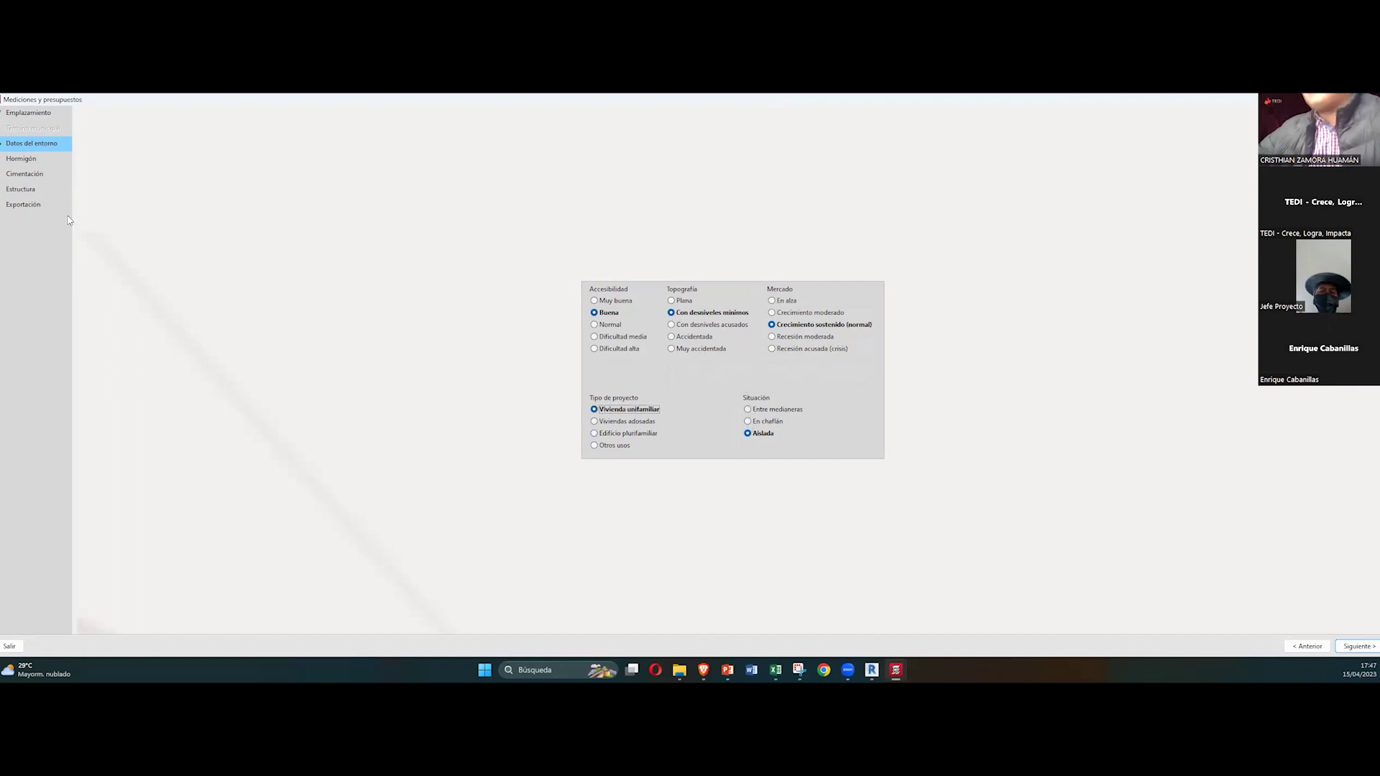
# Step: Set the concrete supply to Hormigón preparado en obra and proceed to the foundation settings
pyautogui.click(39, 161)
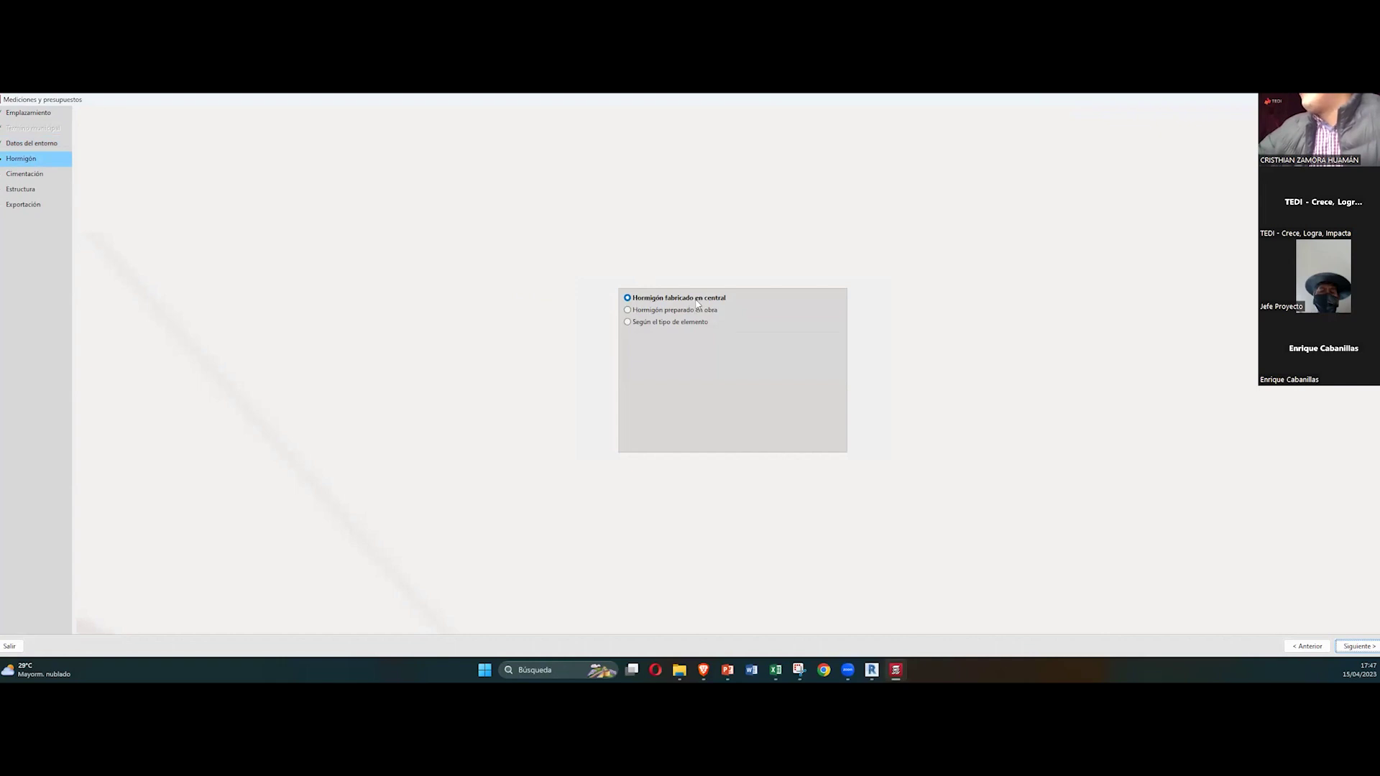
pyautogui.click(635, 311)
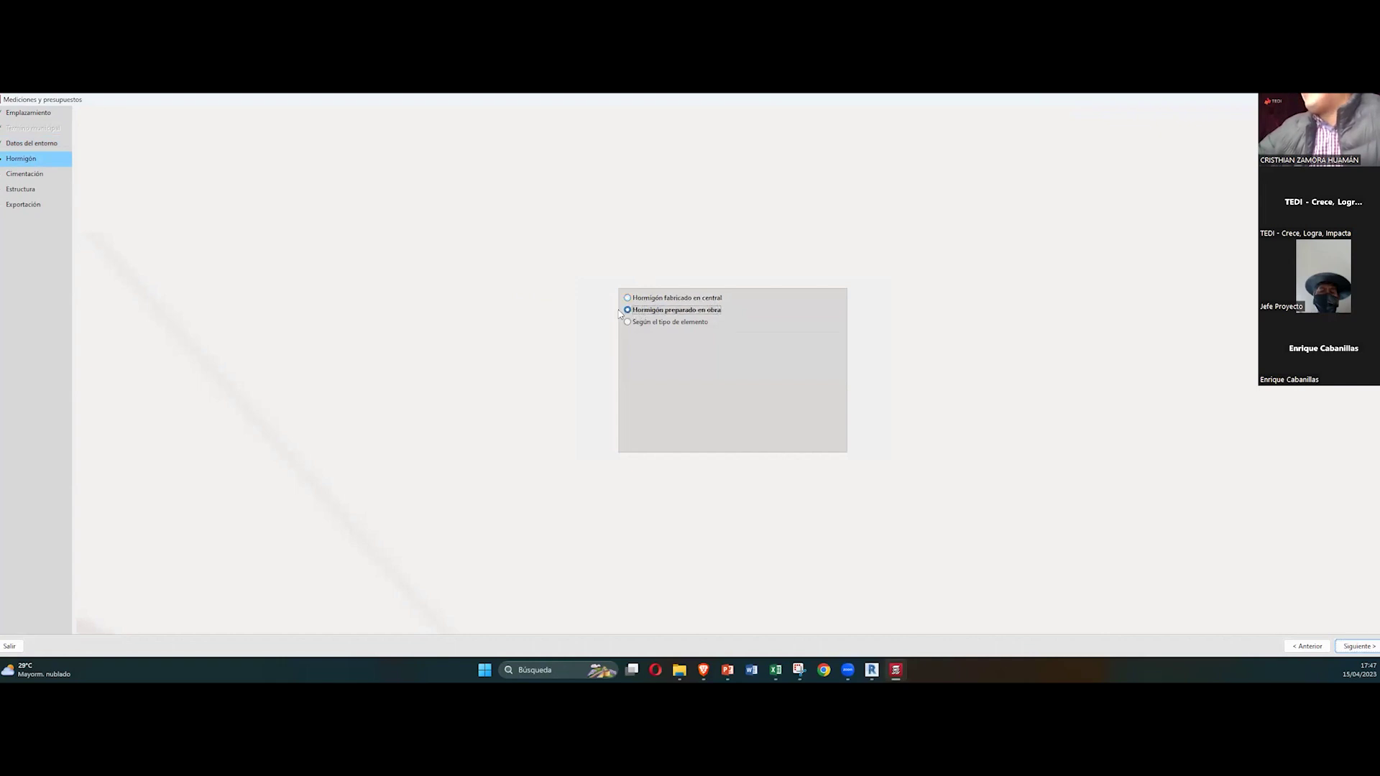
pyautogui.click(41, 176)
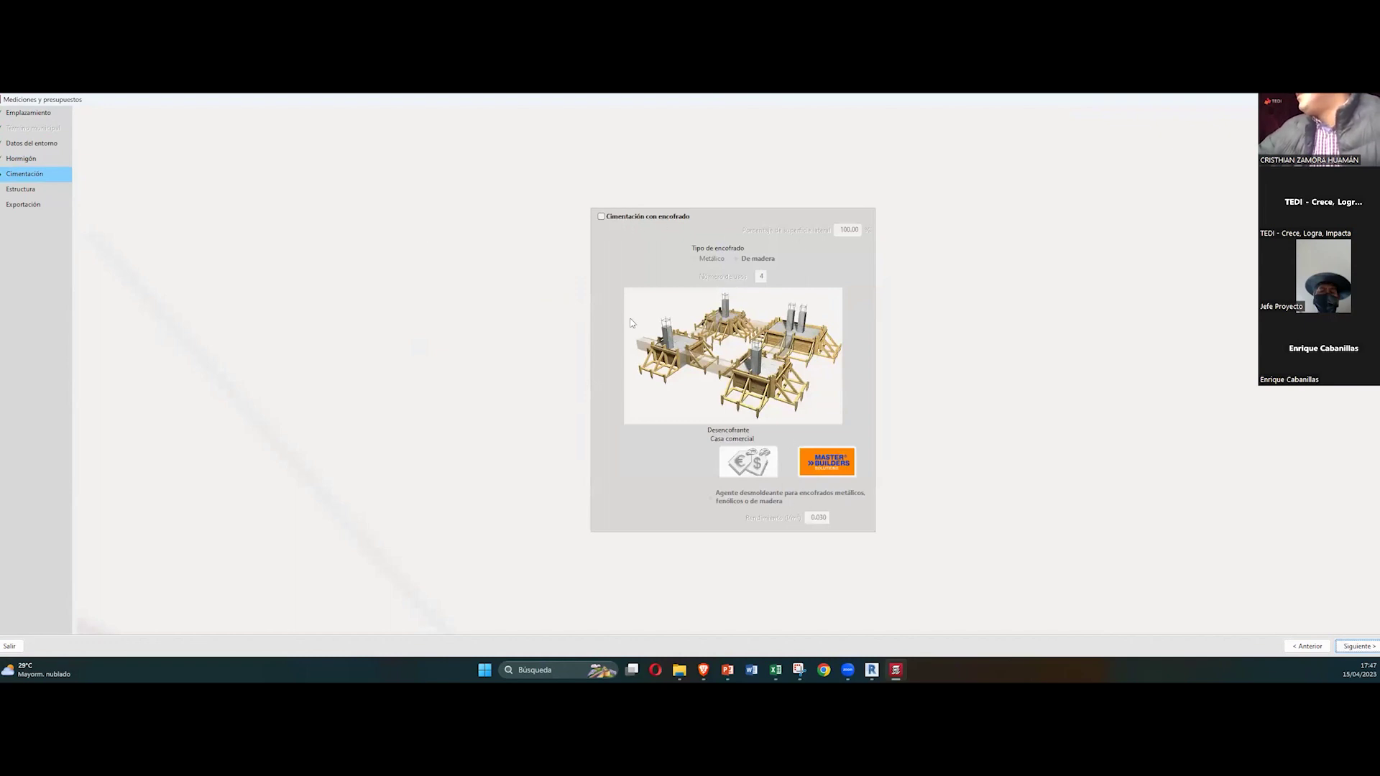
# Step: Accept the default foundation and structure formwork settings and dismiss the measurement incidents report
pyautogui.click(1359, 646)
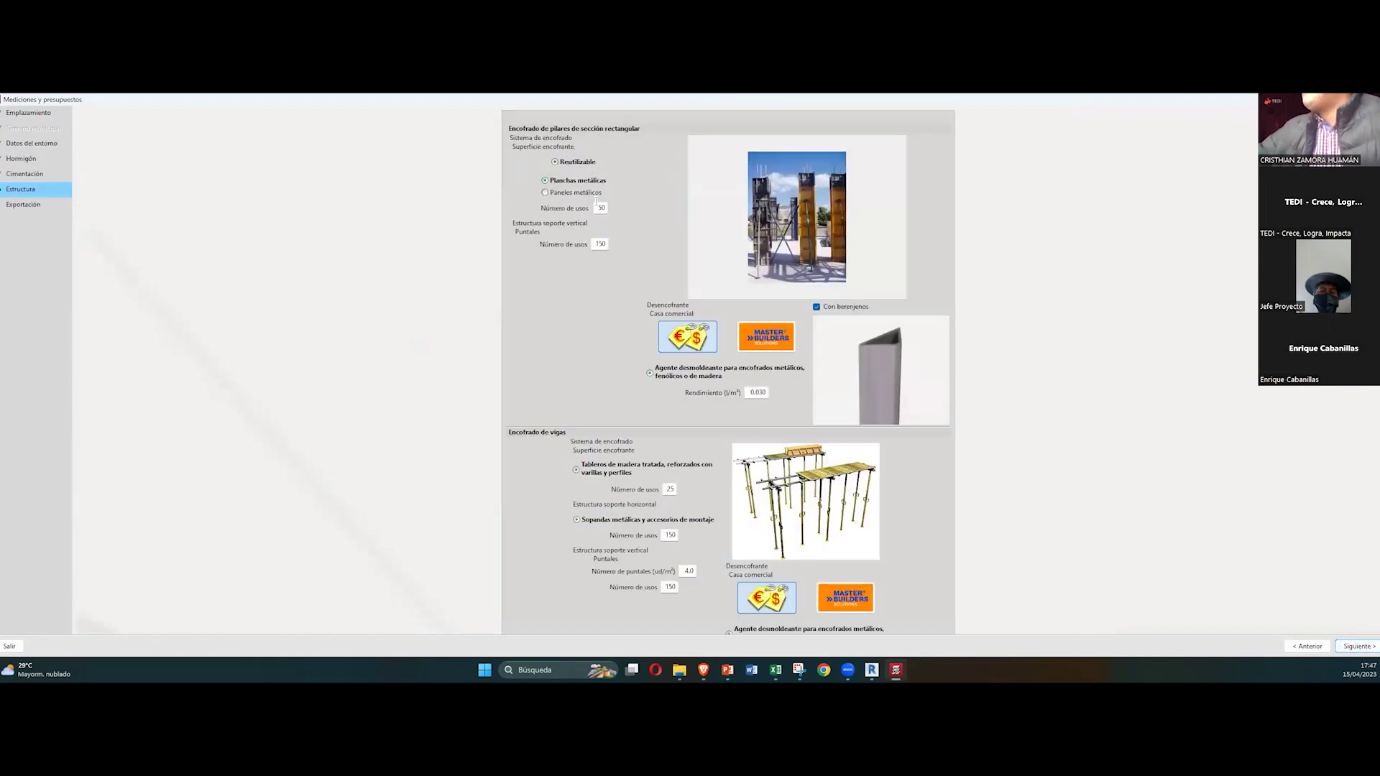
pyautogui.scroll(-1, 747, 335)
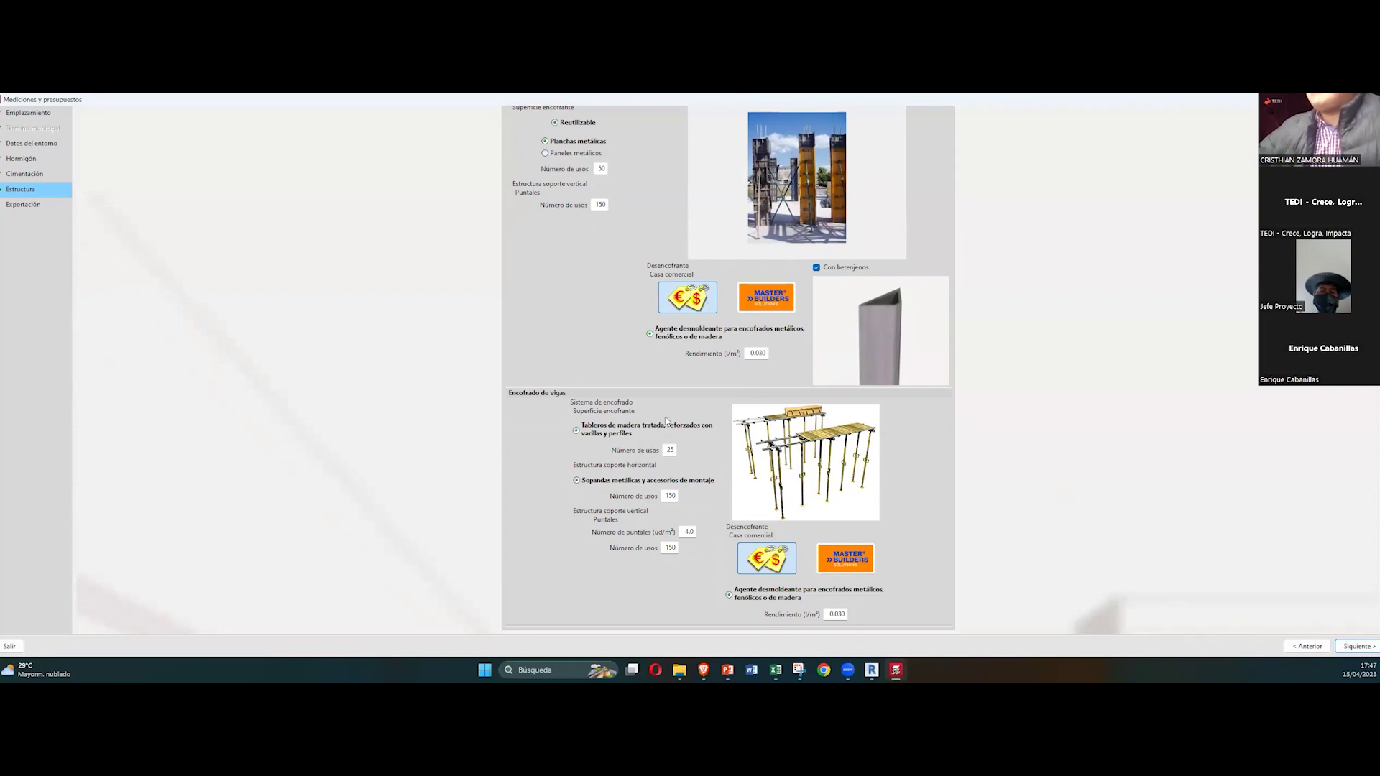
pyautogui.click(1359, 647)
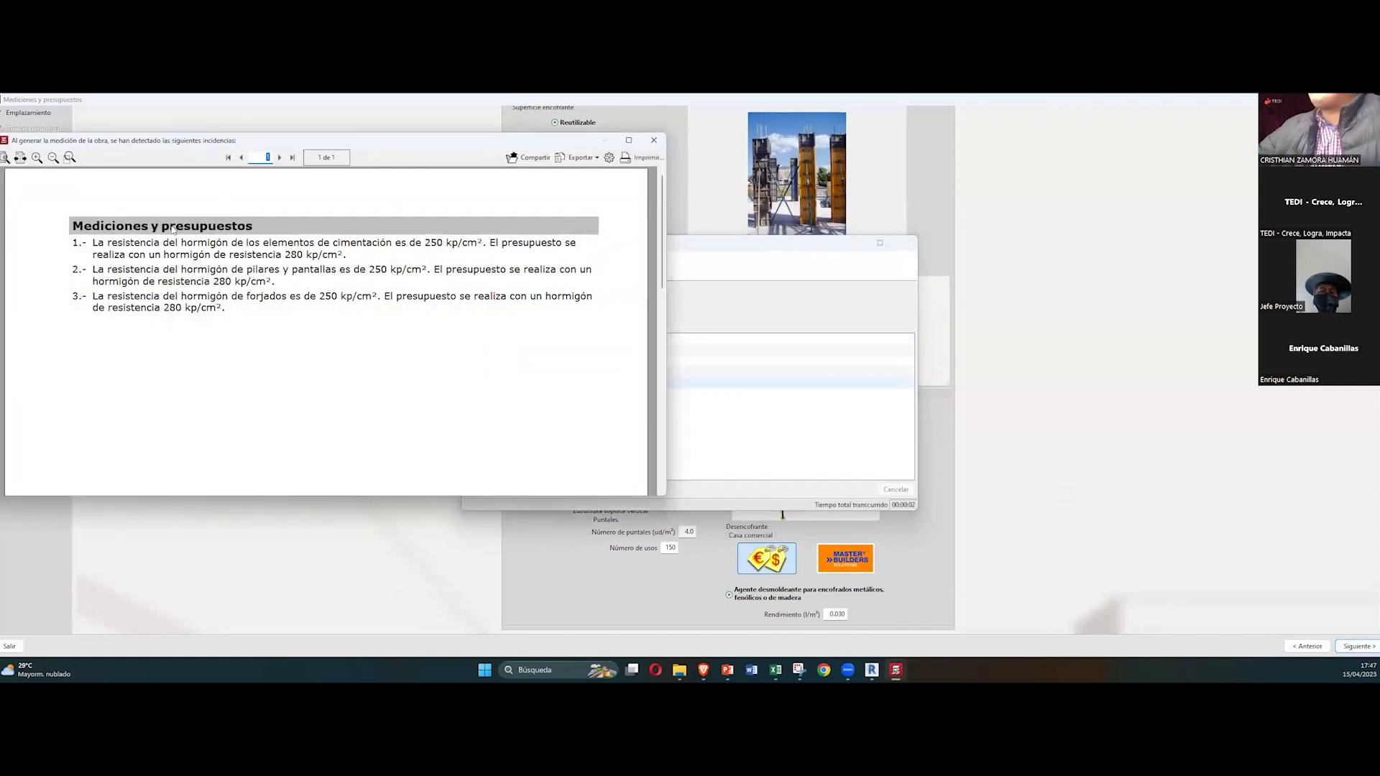
pyautogui.click(655, 147)
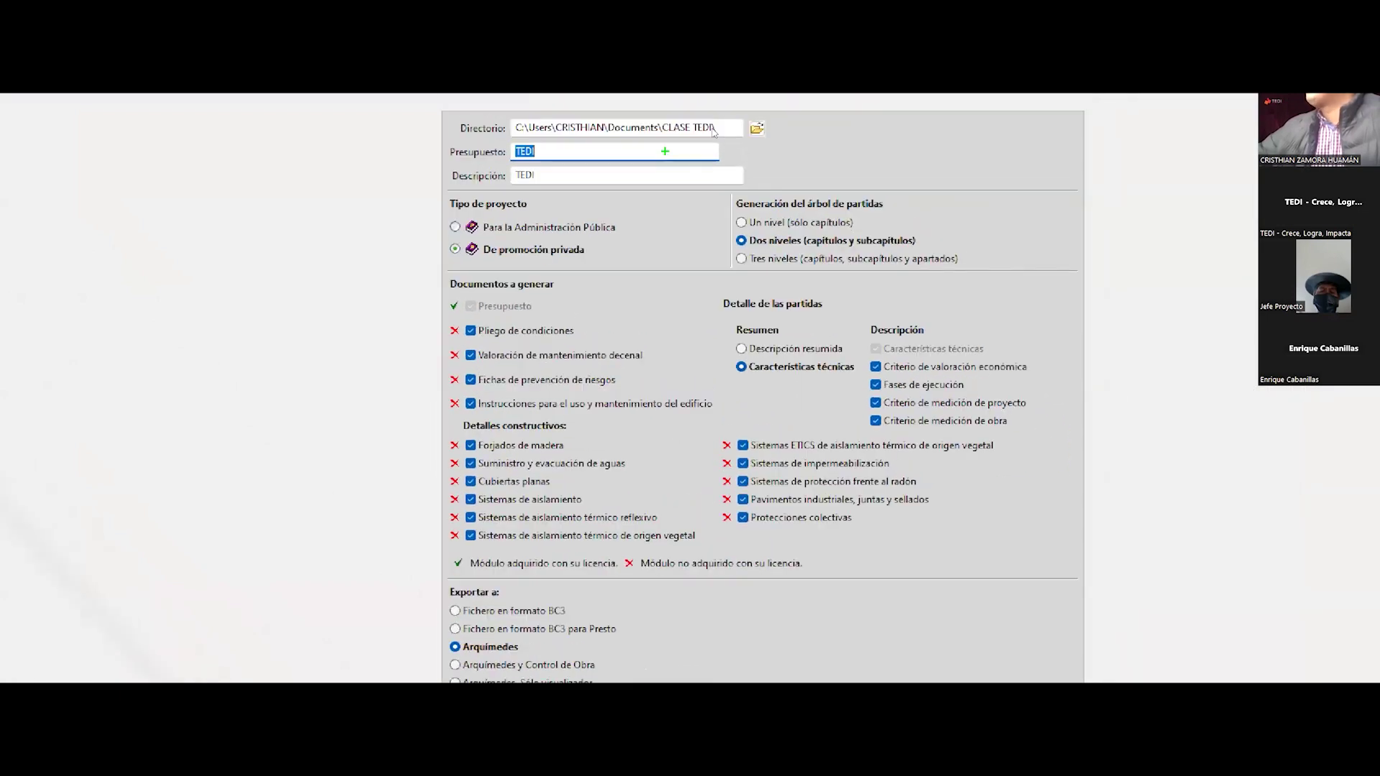
# Step: Create a CYPECAD folder inside CLASE TEDI and set it as the location of the budget database TEDI.dbd
pyautogui.click(666, 714)
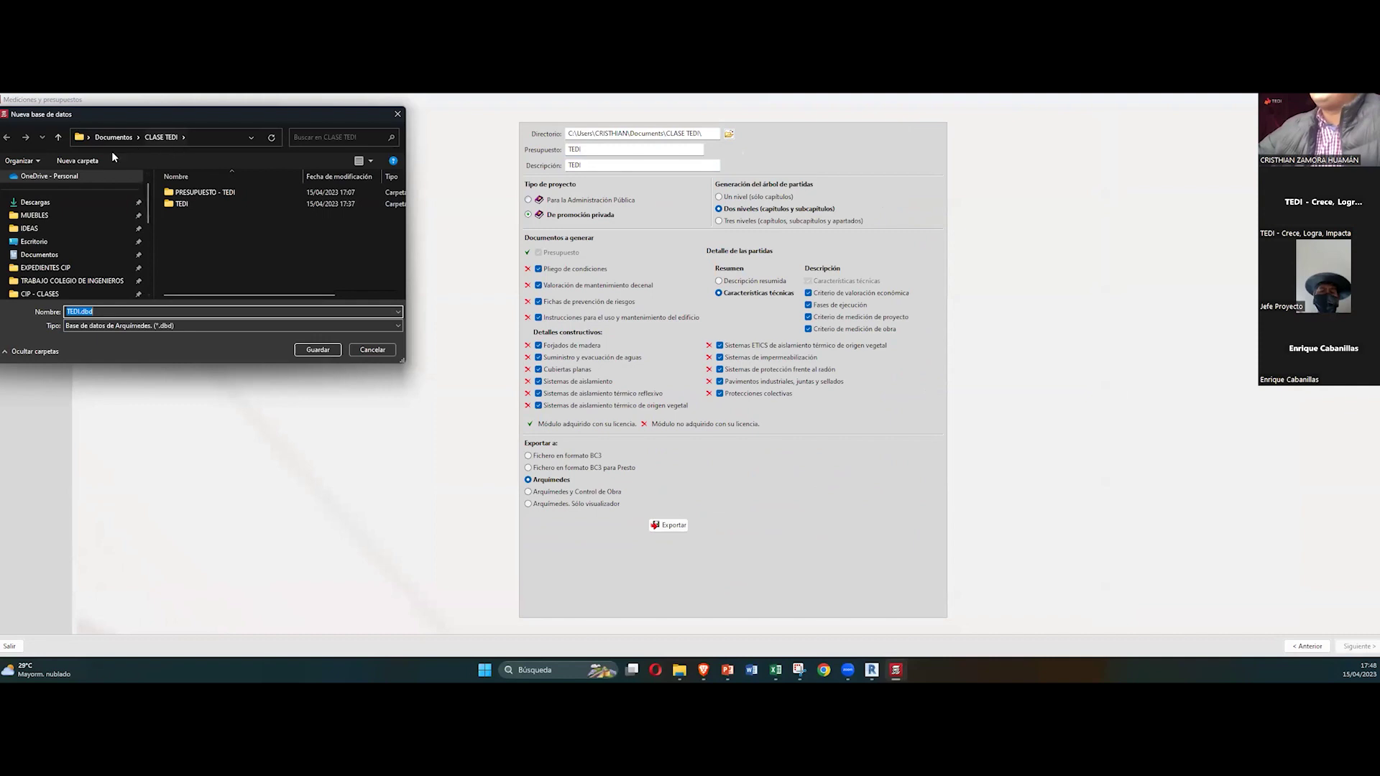
pyautogui.click(78, 160)
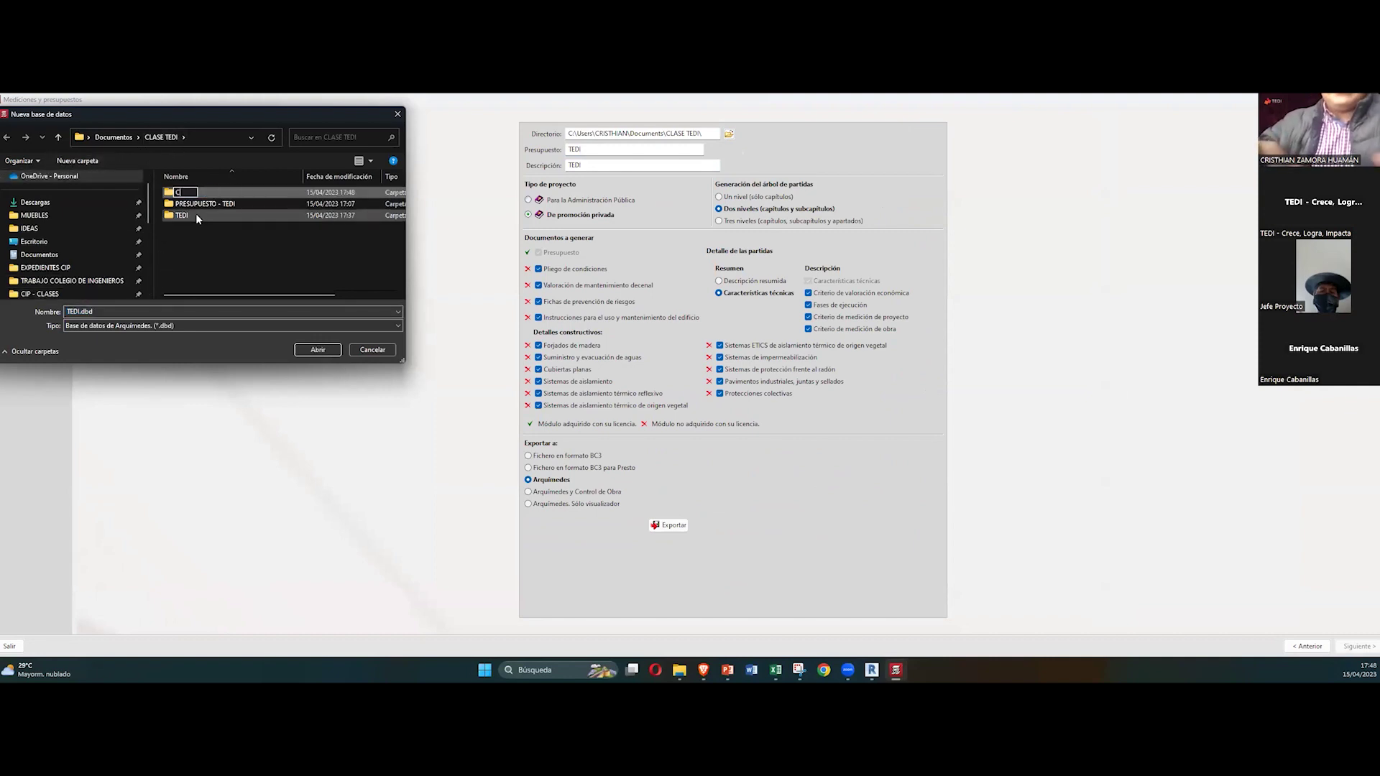
pyautogui.write('CYPECAD')
pyautogui.press('Return')
pyautogui.doubleClick(178, 193)
pyautogui.click(302, 350)
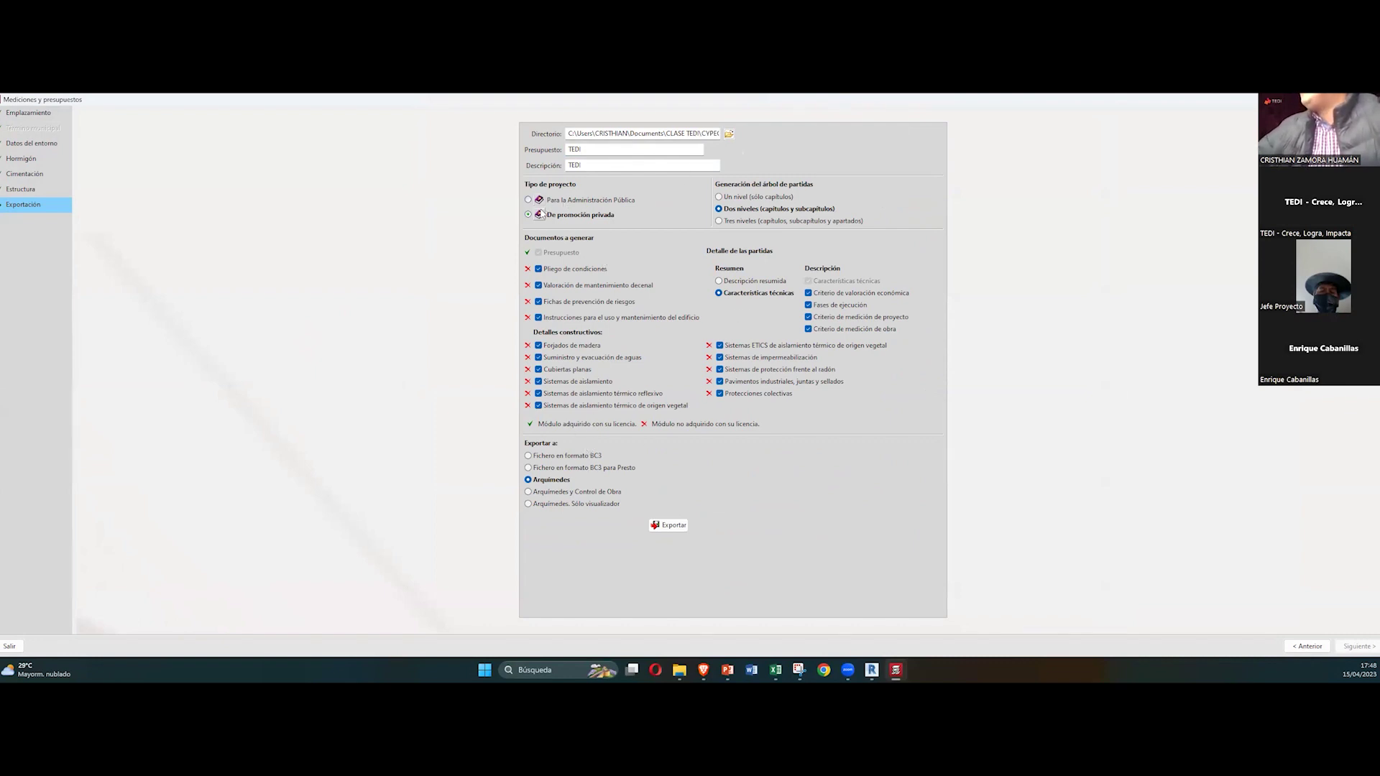
# Step: Set the item tree to Tres niveles (capítulos, subcapítulos y apartados) and export the TEDI budget to Arquímedes
pyautogui.click(719, 220)
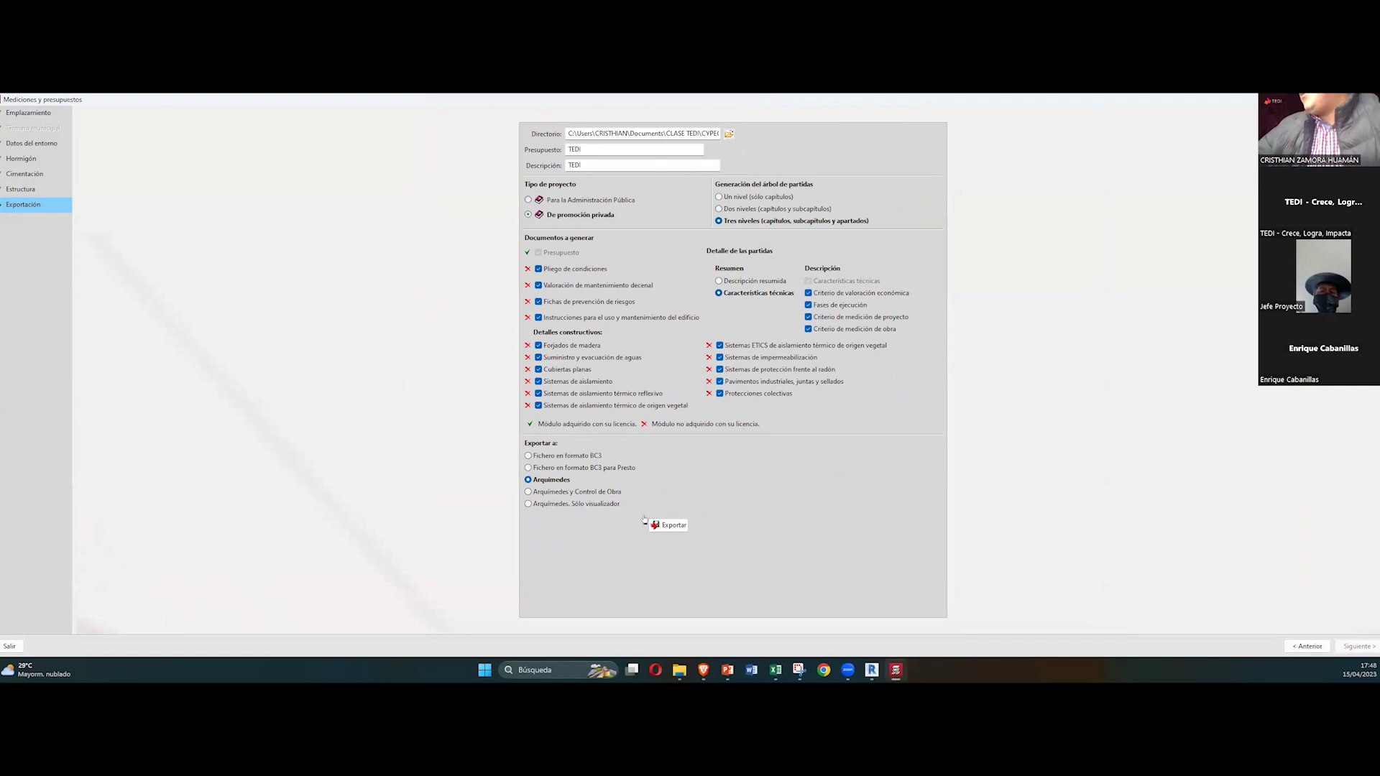
pyautogui.click(667, 527)
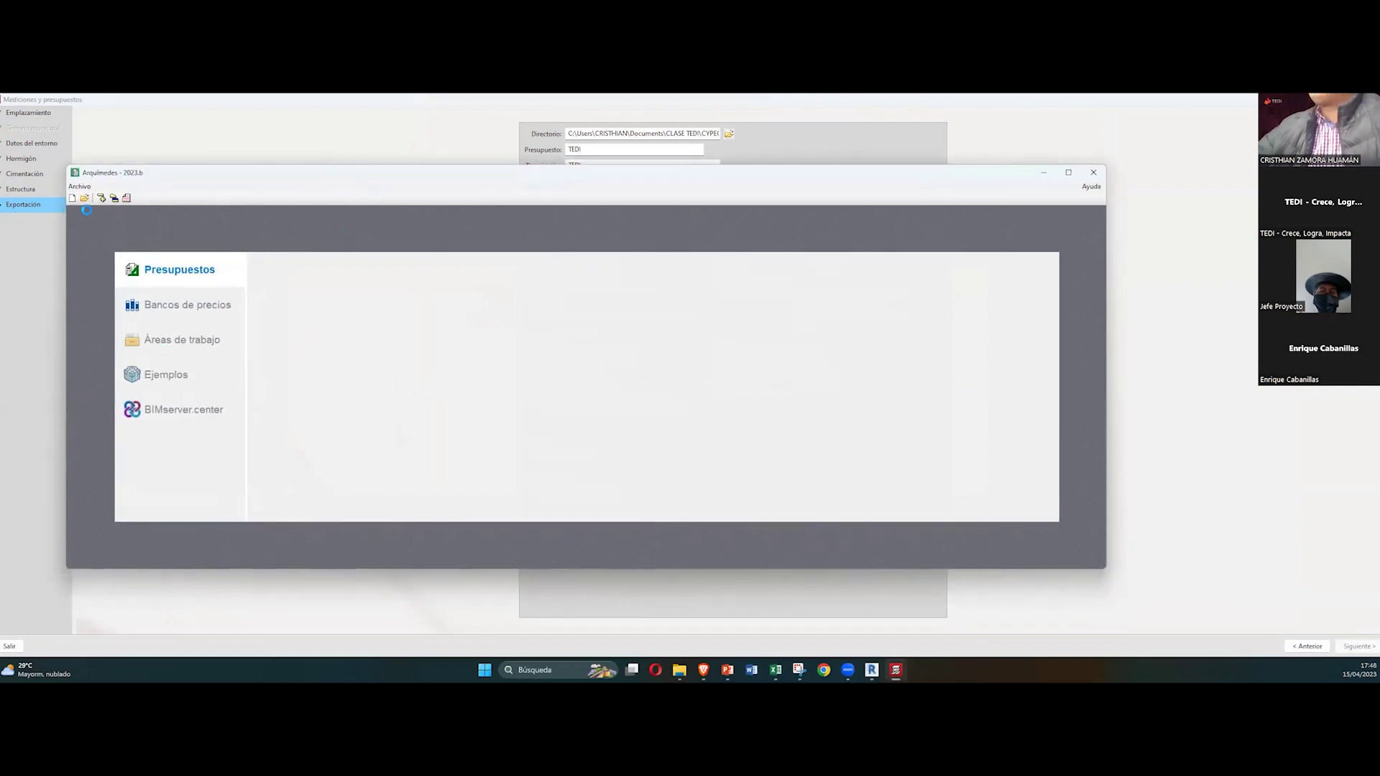
pyautogui.click(113, 199)
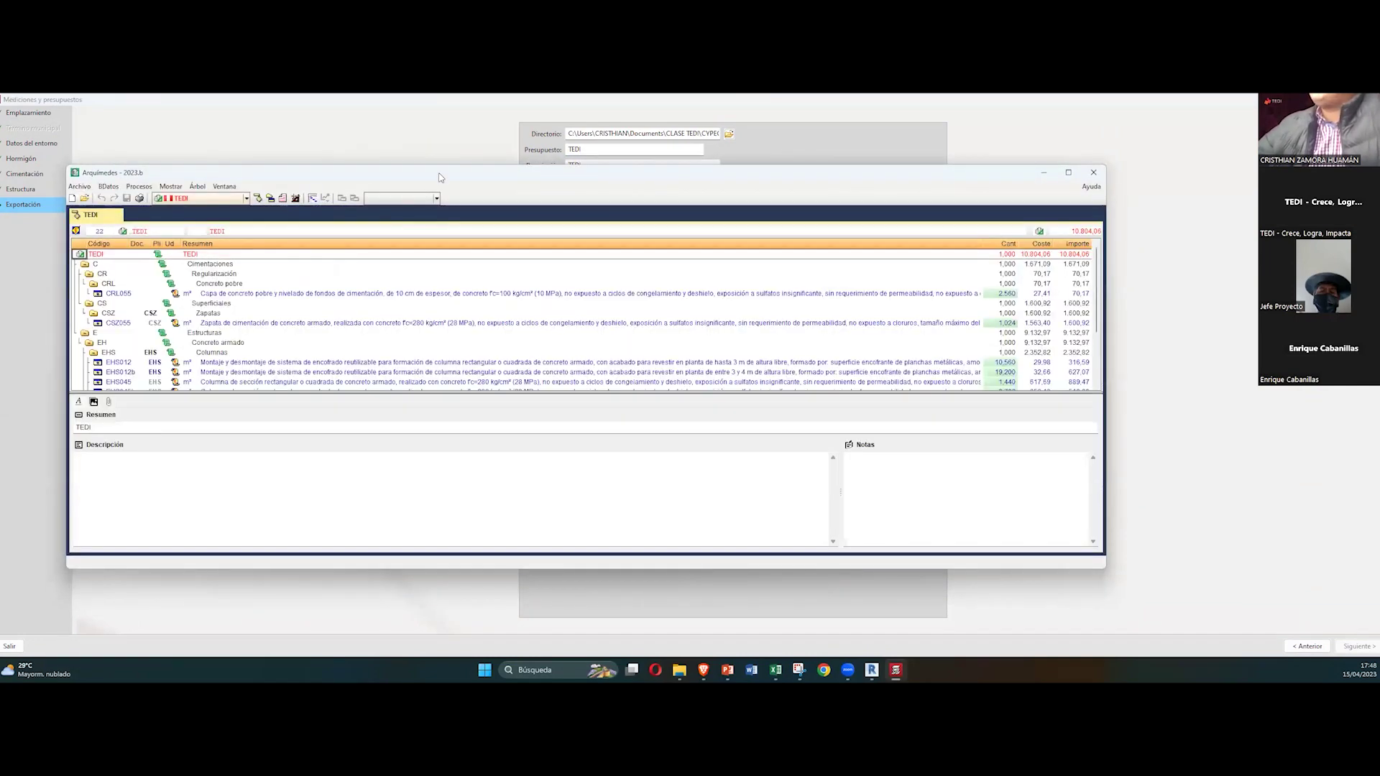
# Step: Maximize the Arquímedes window, view beam item EHV055 and resize the detail area below the TEDI budget tree
pyautogui.doubleClick(441, 177)
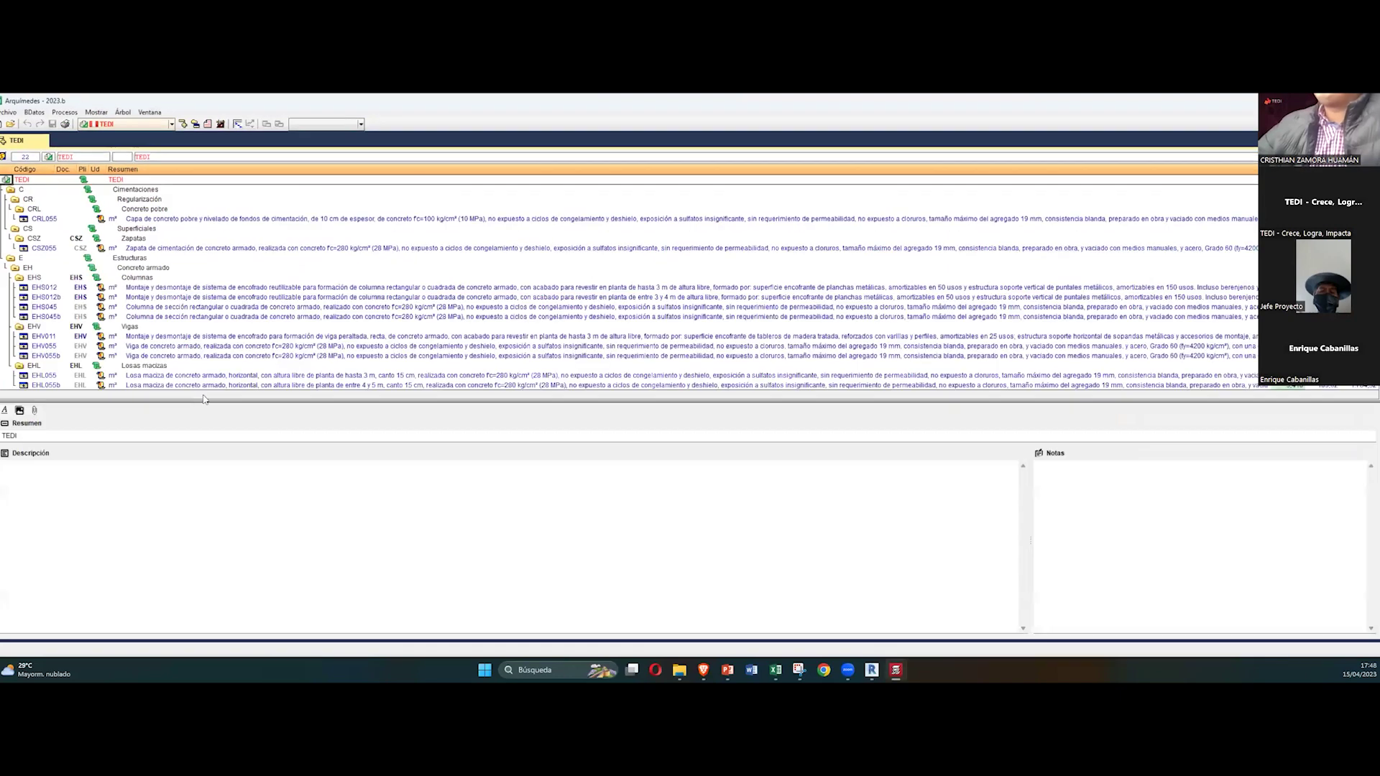
pyautogui.moveTo(208, 402); pyautogui.dragTo(216, 532)
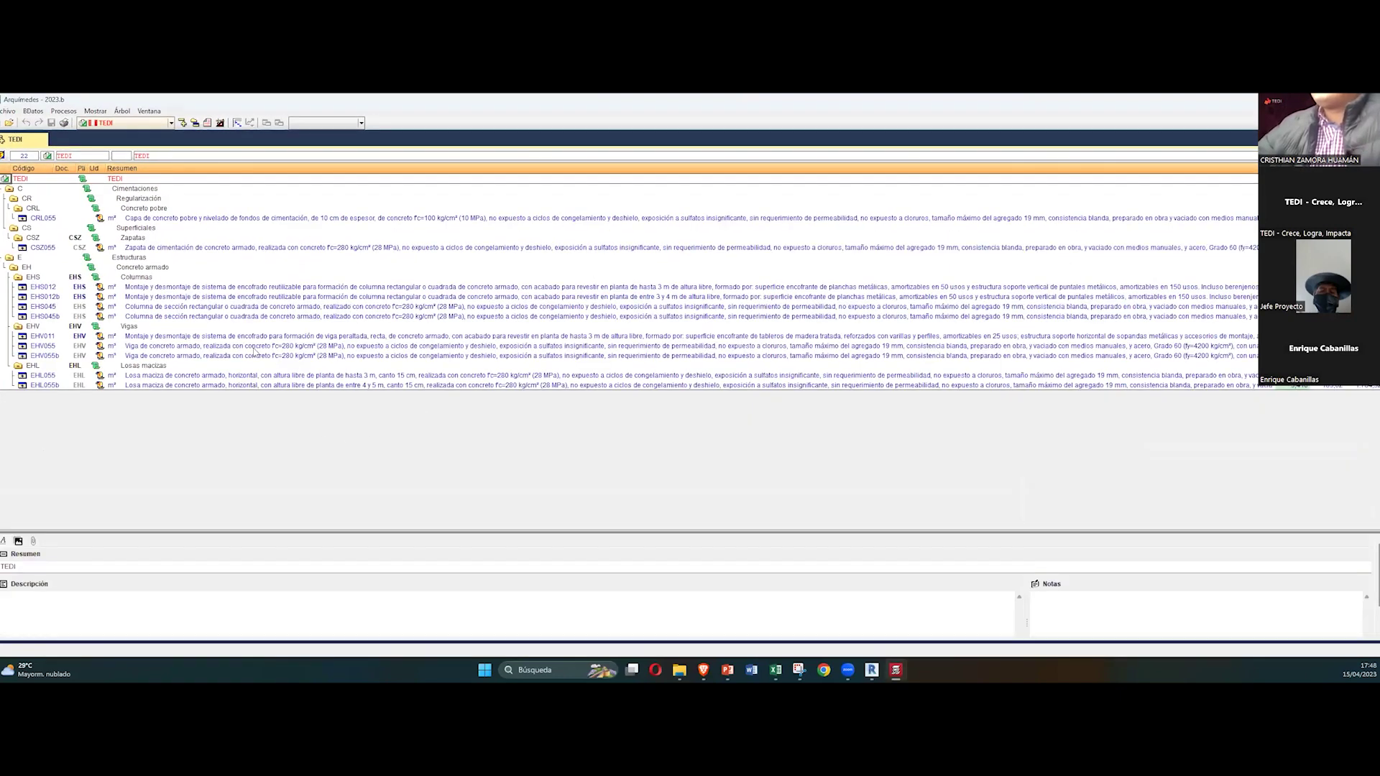
pyautogui.click(367, 349)
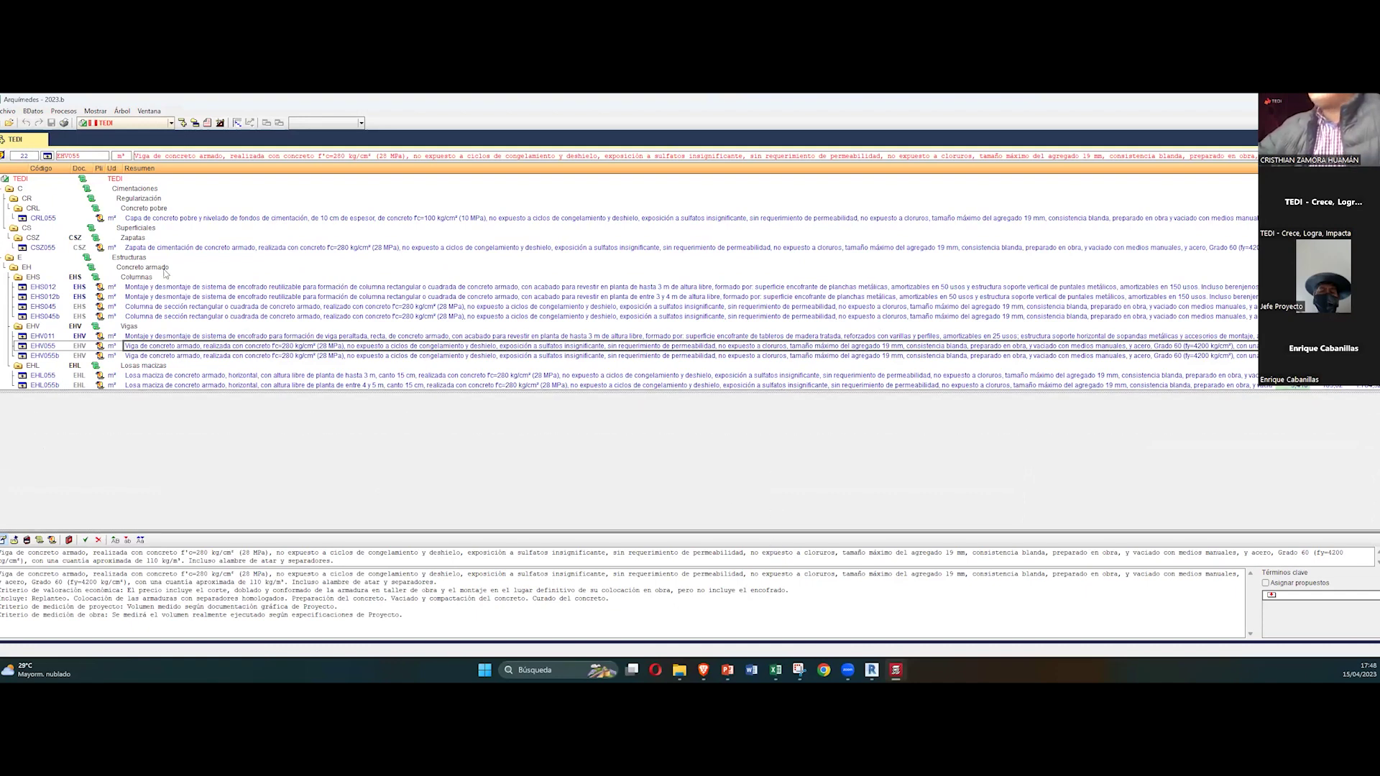
pyautogui.moveTo(165, 273); pyautogui.dragTo(165, 274)
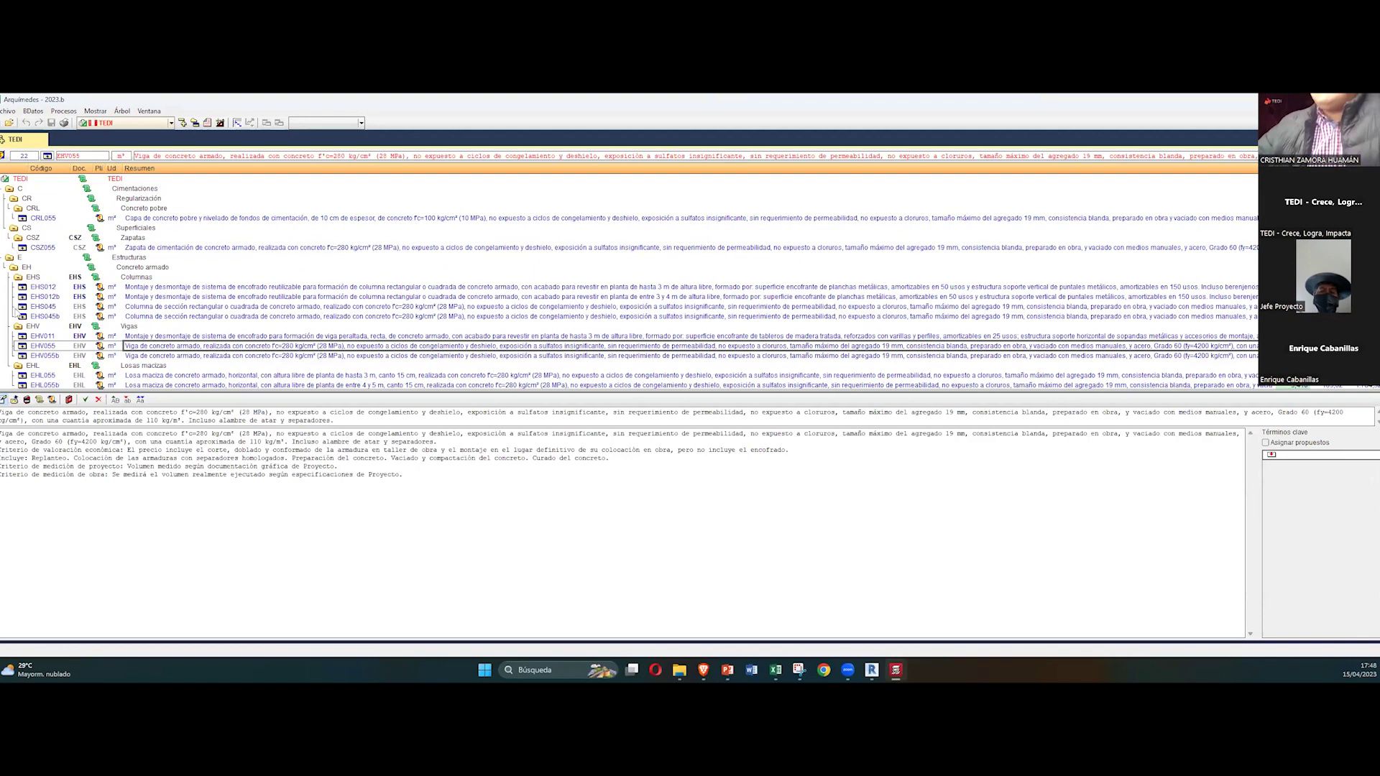
# Step: Review the foundation, footing, reinforced concrete, column, beam and solid slab chapters, plus the cost breakdown of column formwork item EHS012
pyautogui.click(145, 191)
pyautogui.click(132, 238)
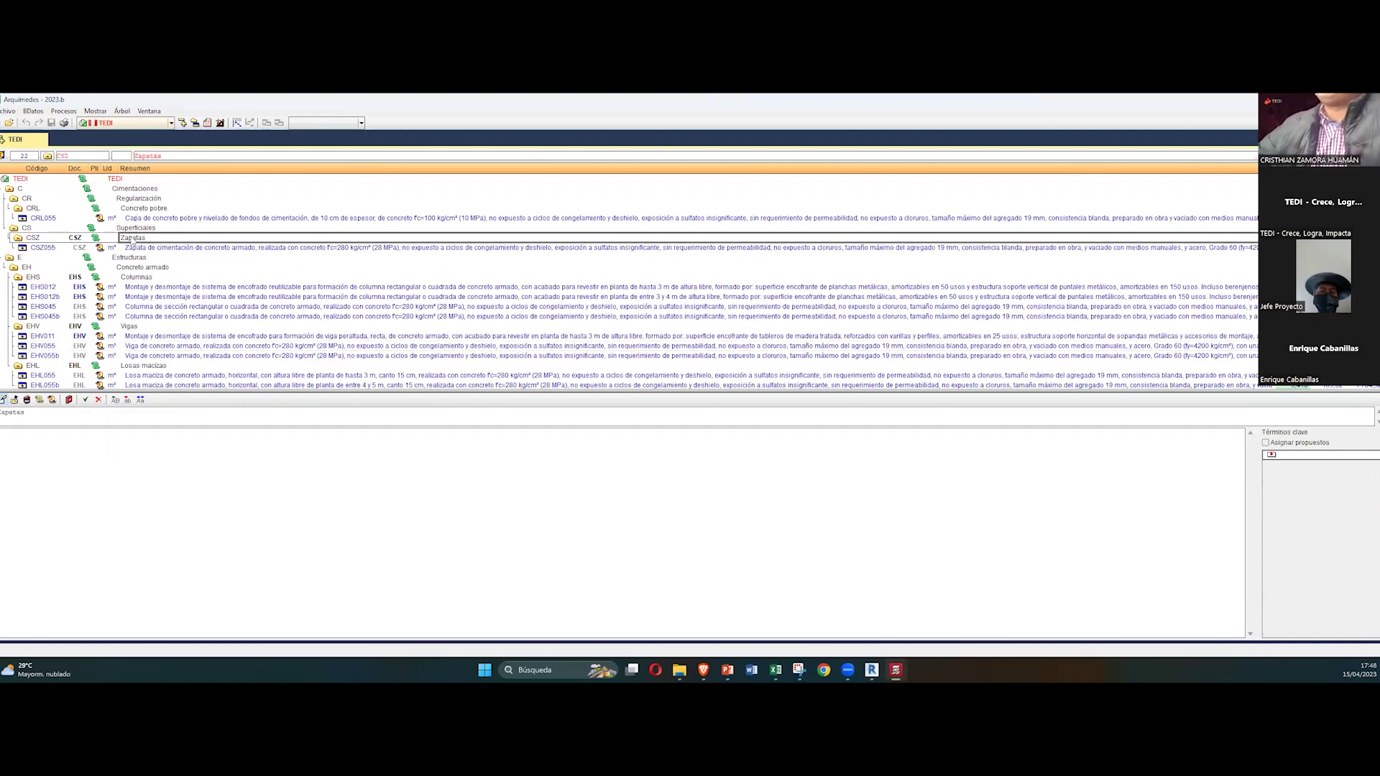
pyautogui.click(146, 268)
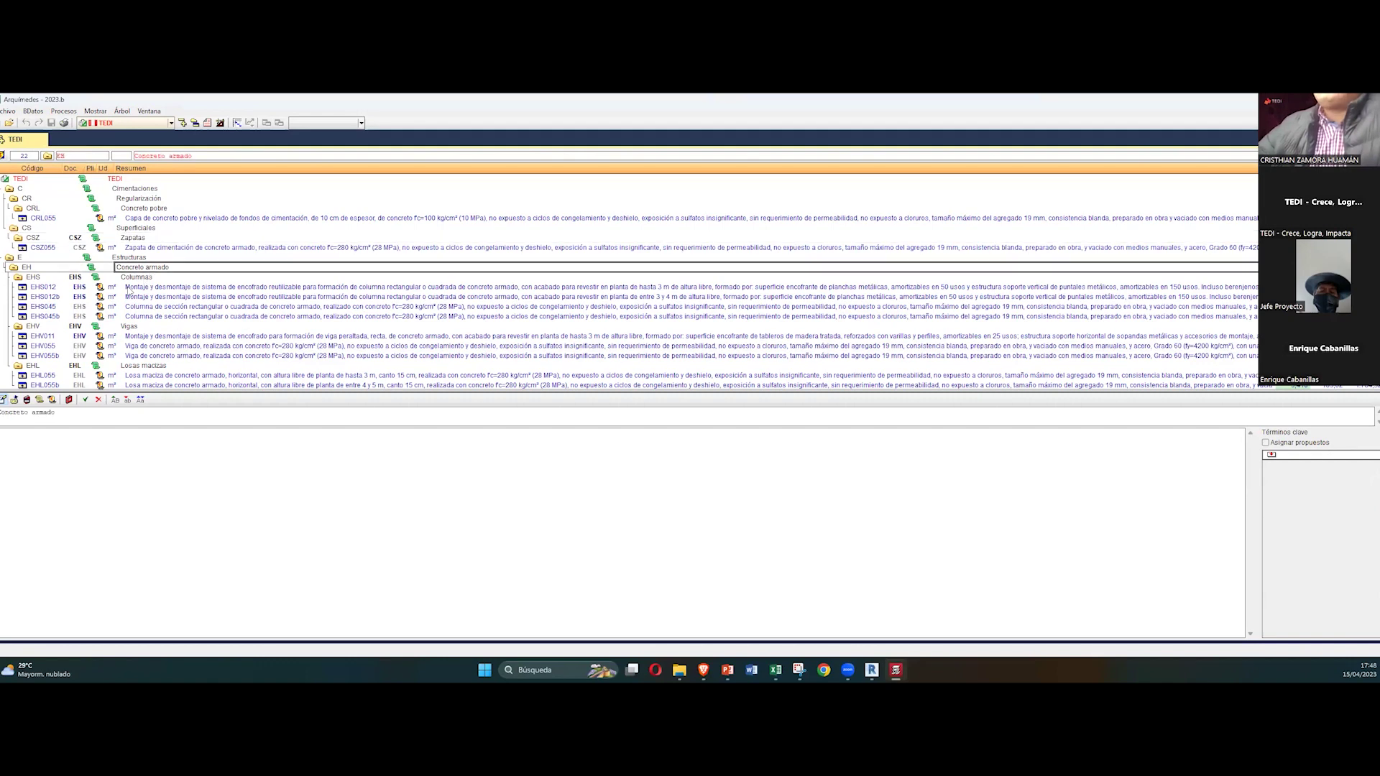
pyautogui.click(139, 280)
pyautogui.click(134, 328)
pyautogui.click(141, 368)
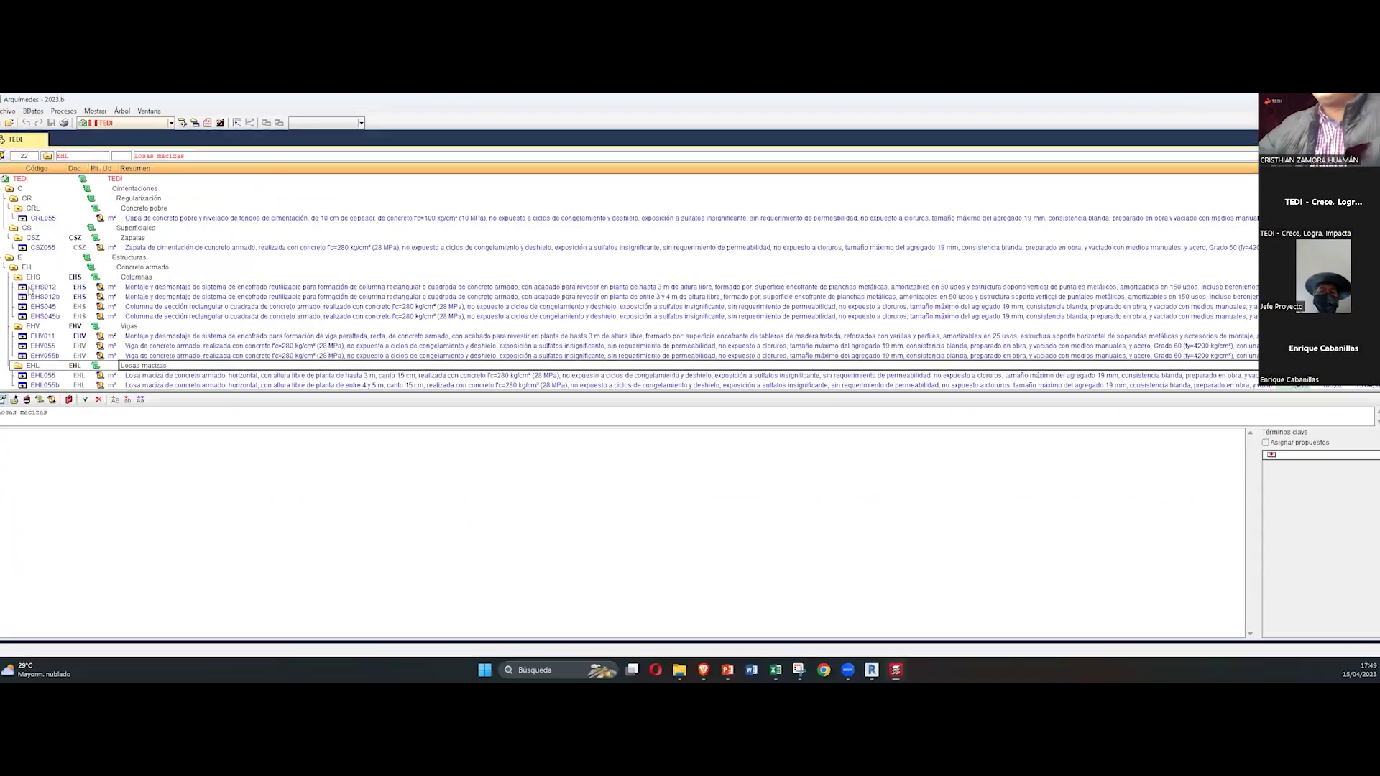
pyautogui.click(54, 370)
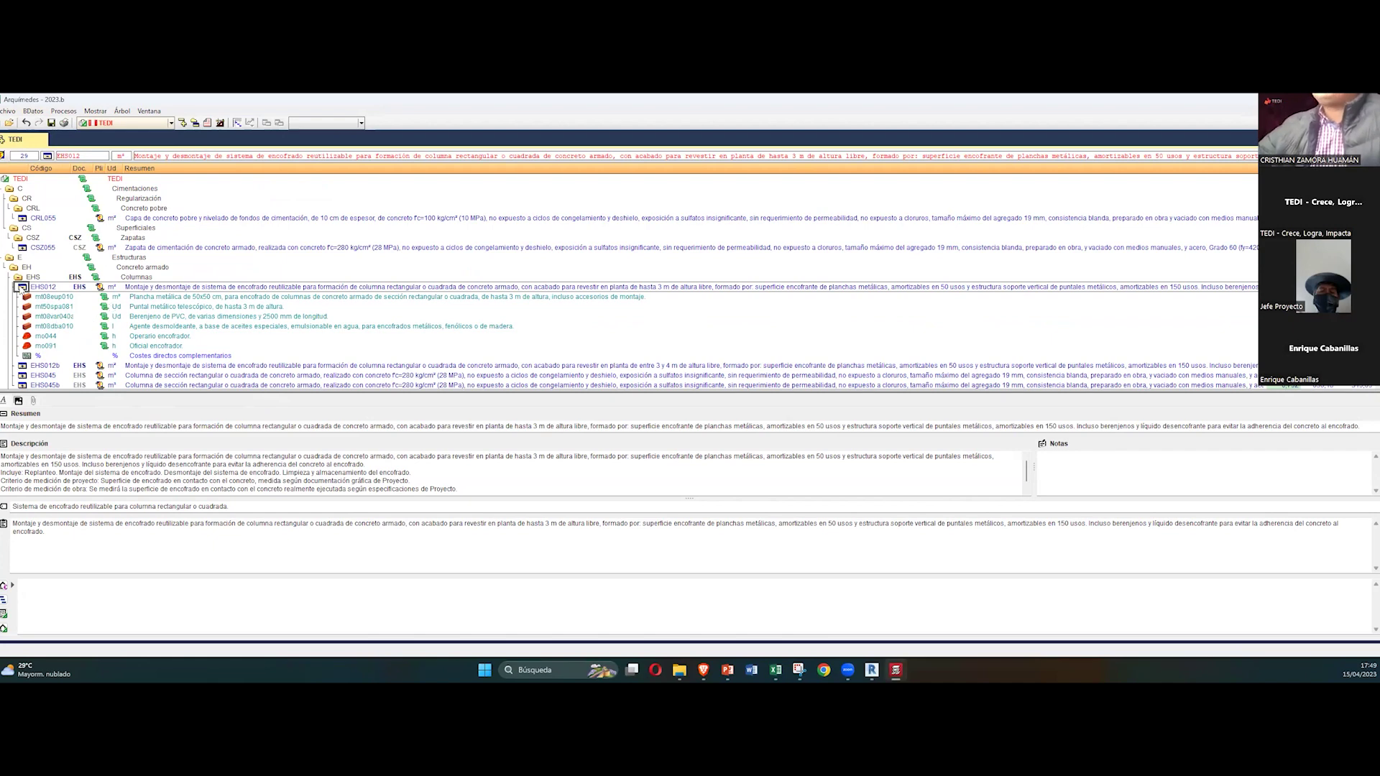
pyautogui.click(22, 286)
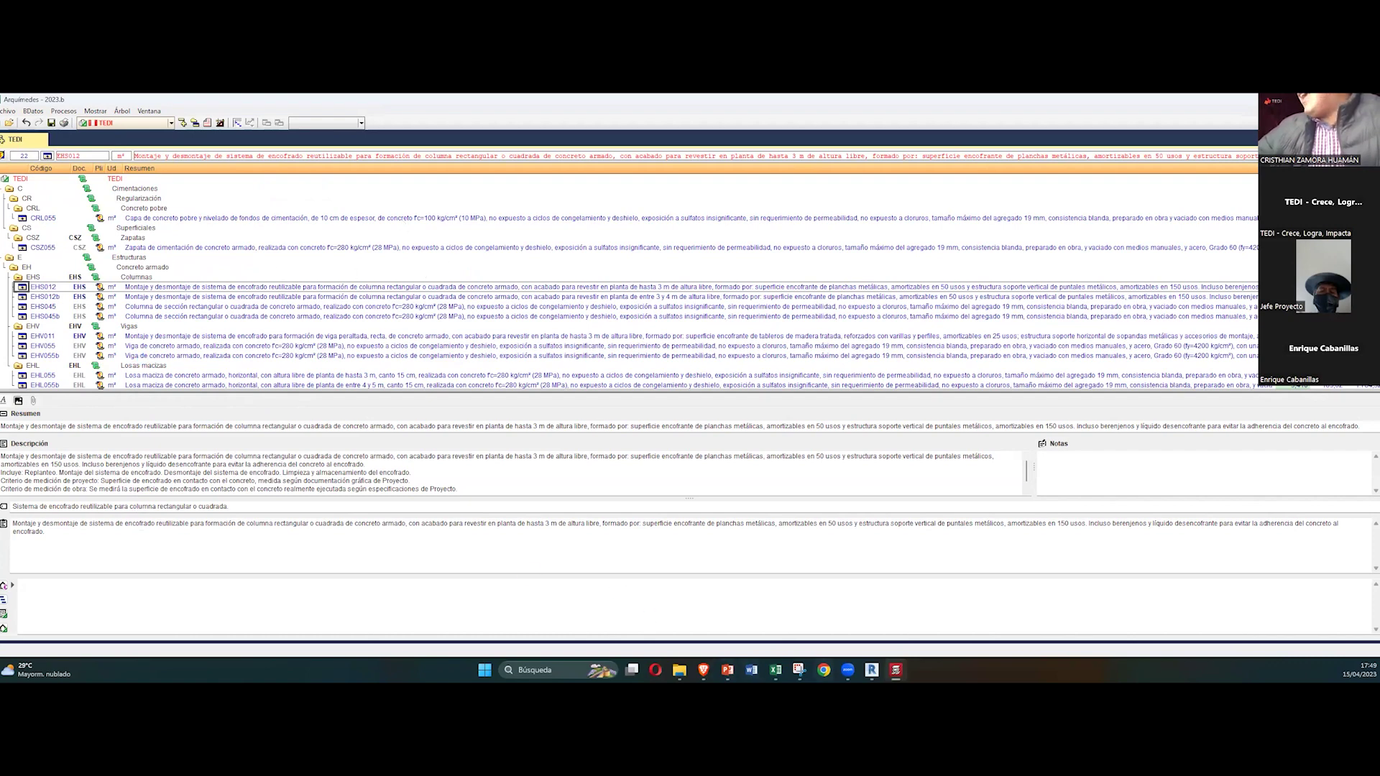
# Step: Switch to Excel, examine the item list and file information of the pres-analitico workbook, and close it without saving
pyautogui.click(776, 670)
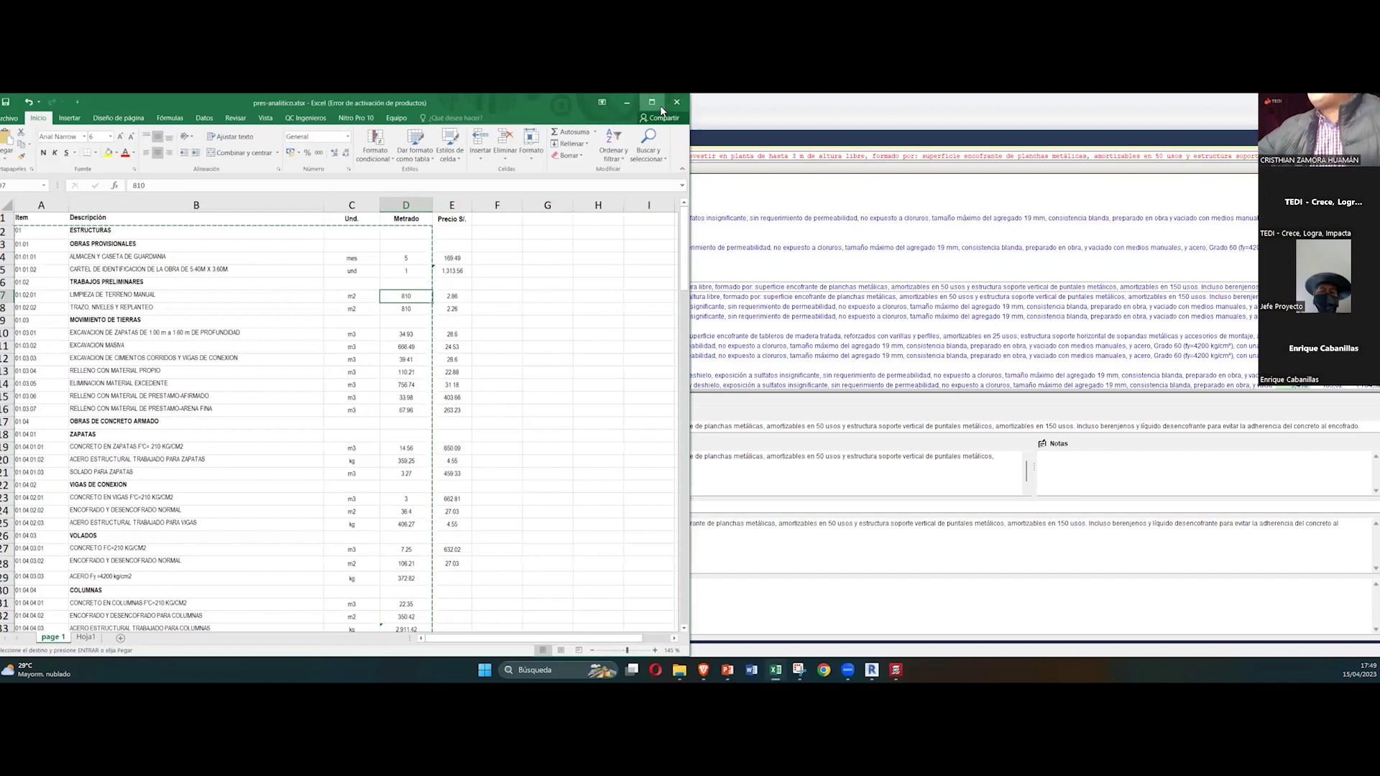
pyautogui.moveTo(660, 106)
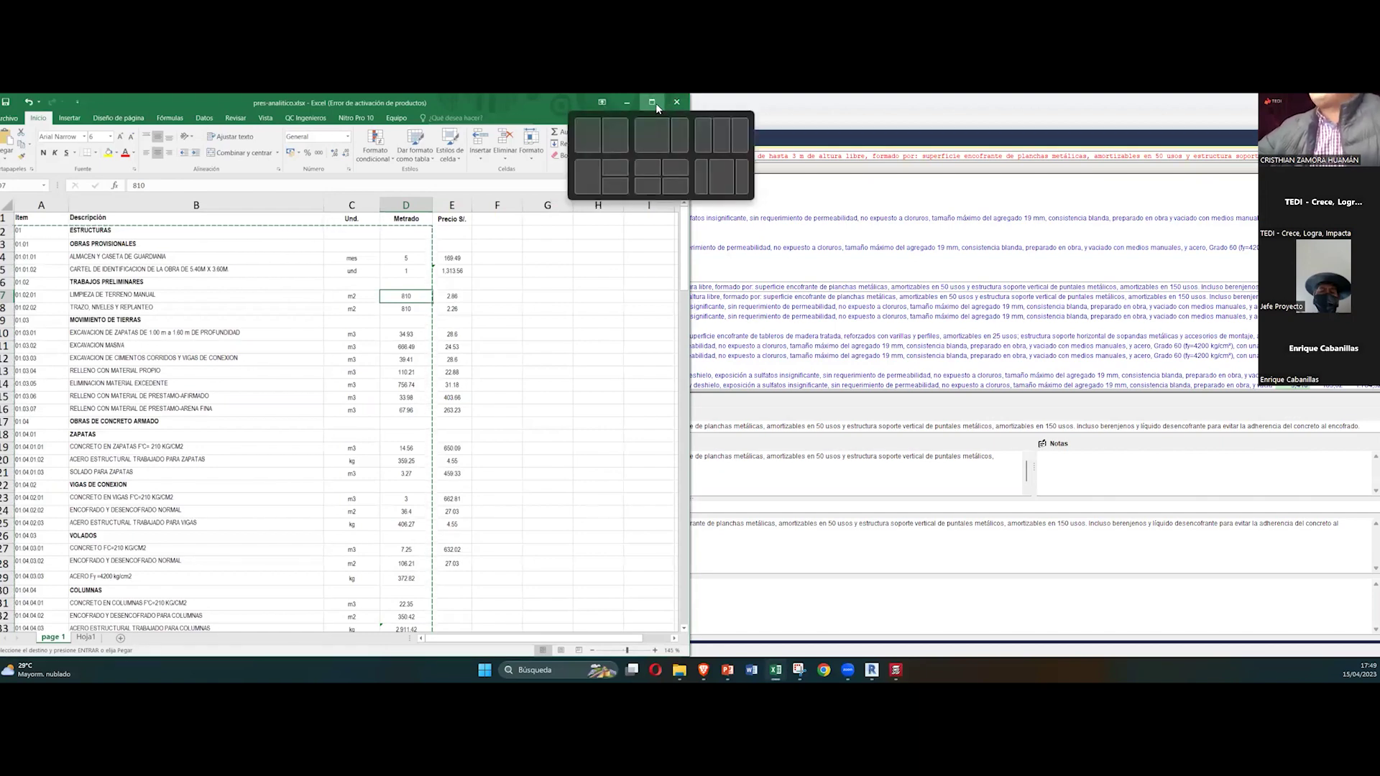
pyautogui.click(653, 121)
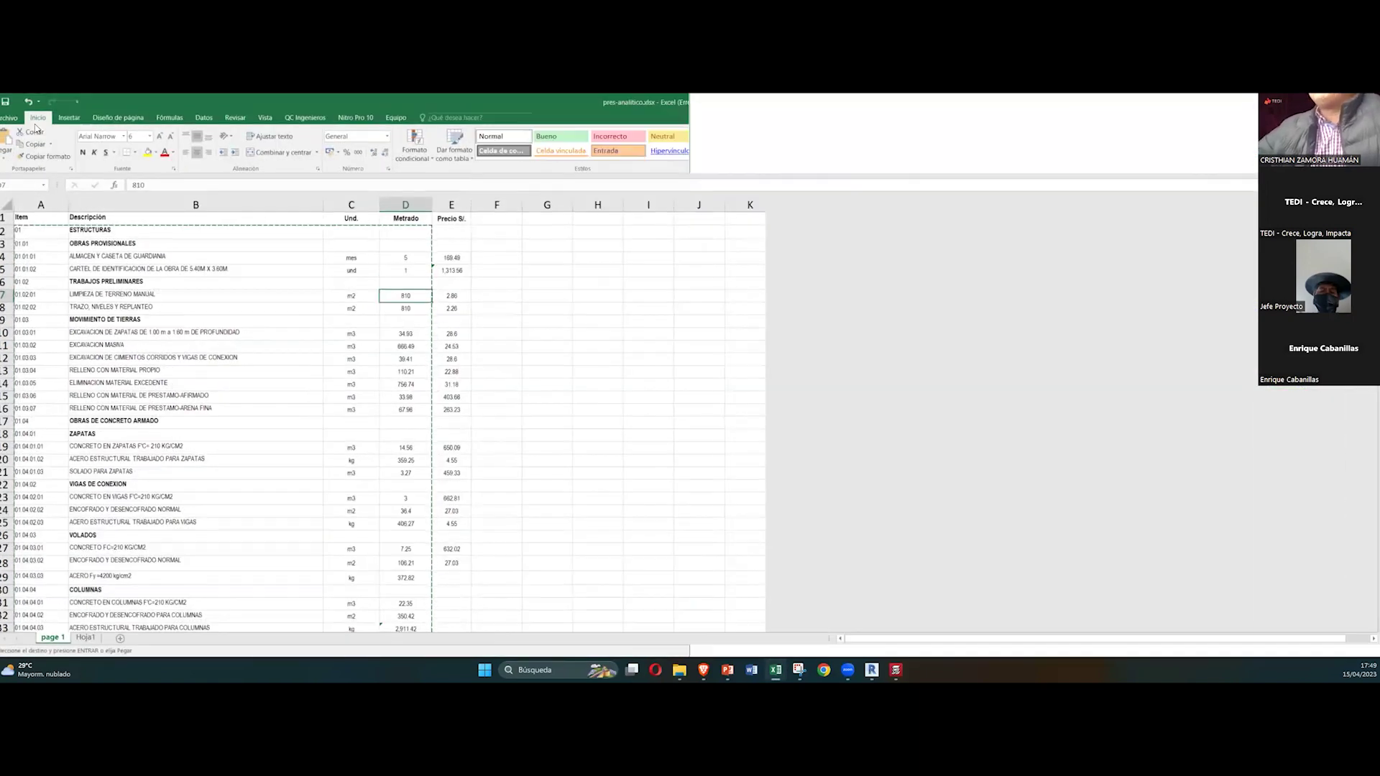
pyautogui.click(21, 126)
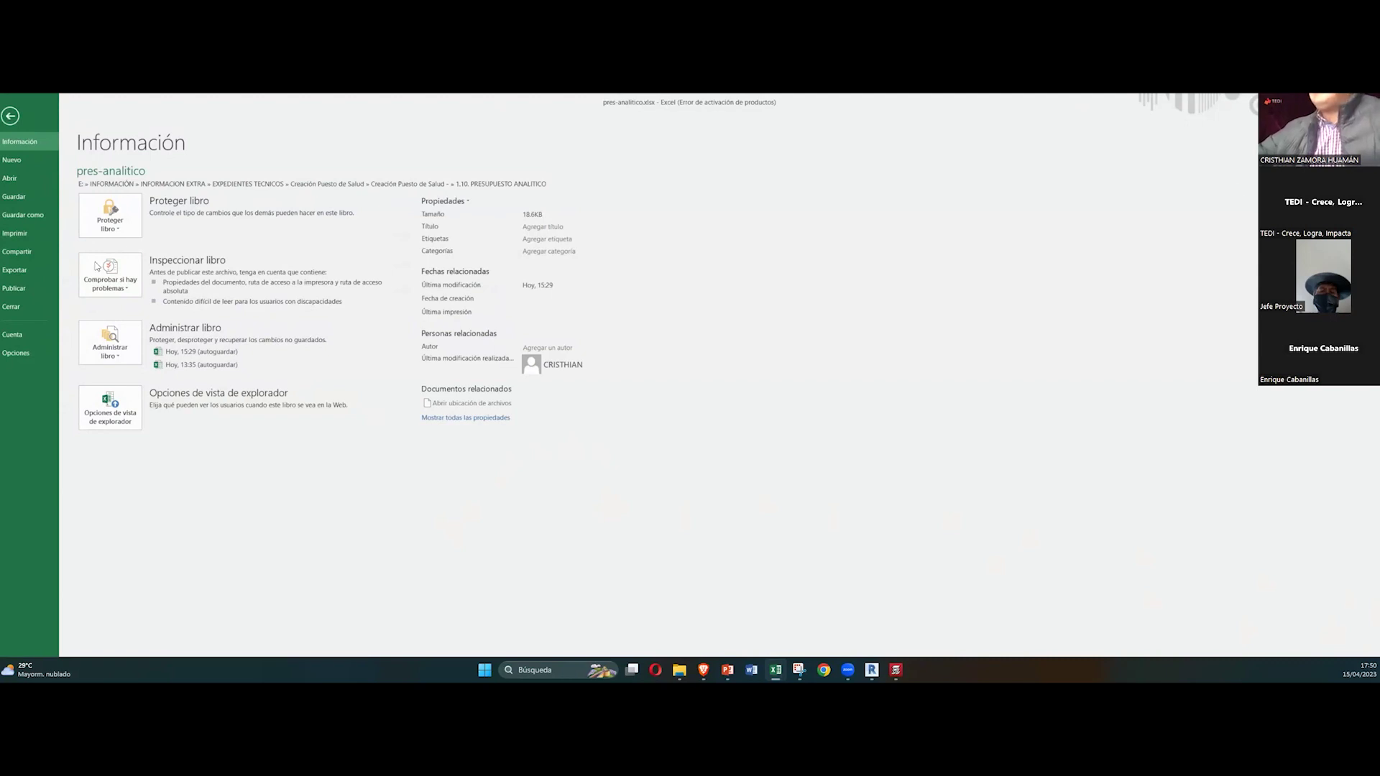
pyautogui.press('Escape')
pyautogui.hotkey('alt', 'F4')
pyautogui.press('Escape')
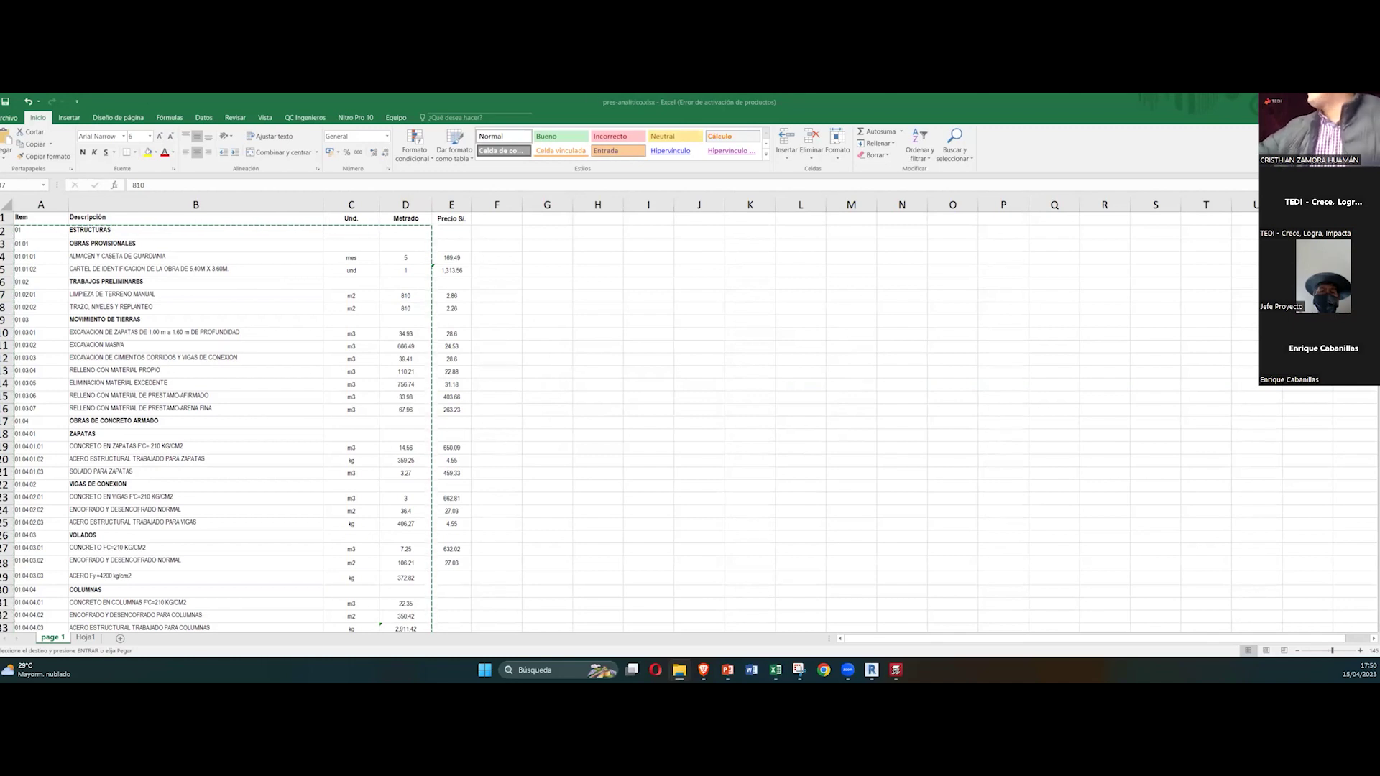
pyautogui.hotkey('alt', 'F4')
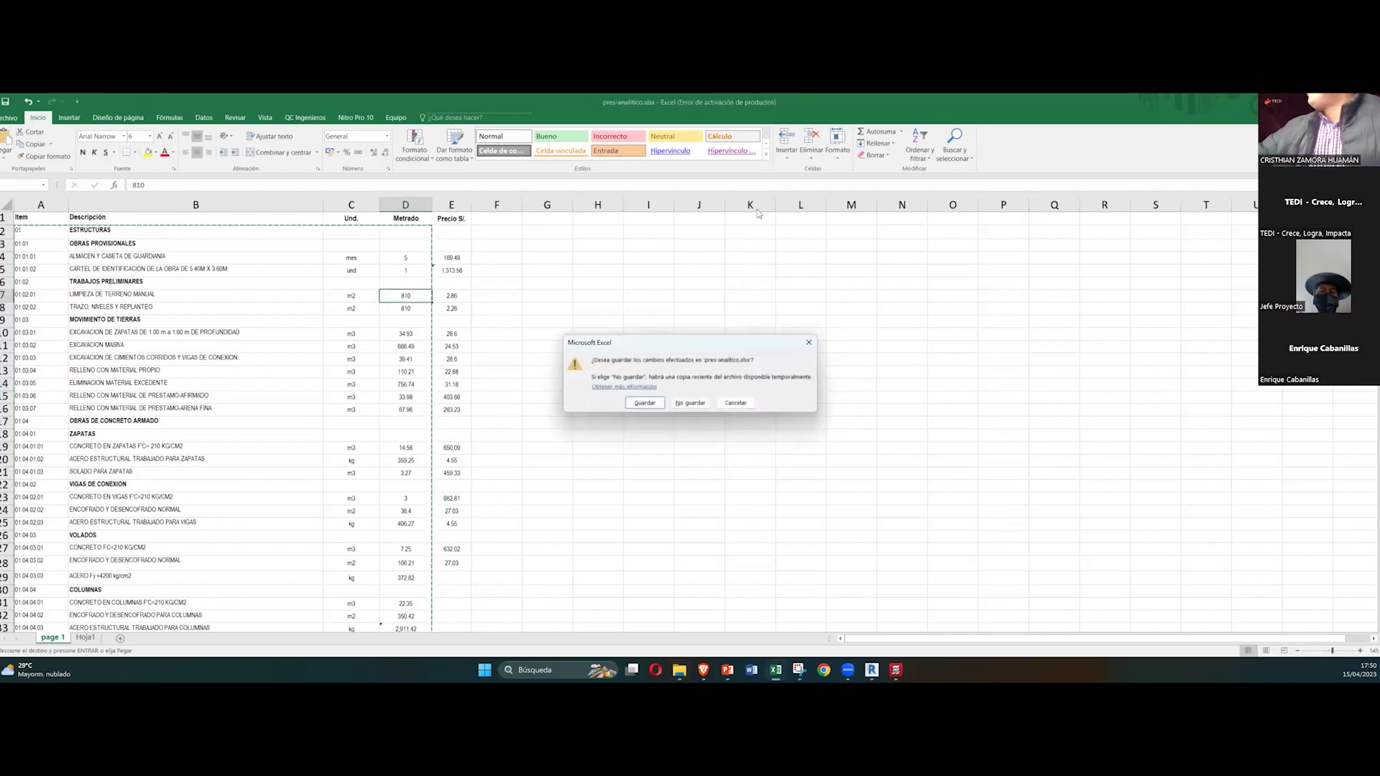
pyautogui.click(701, 418)
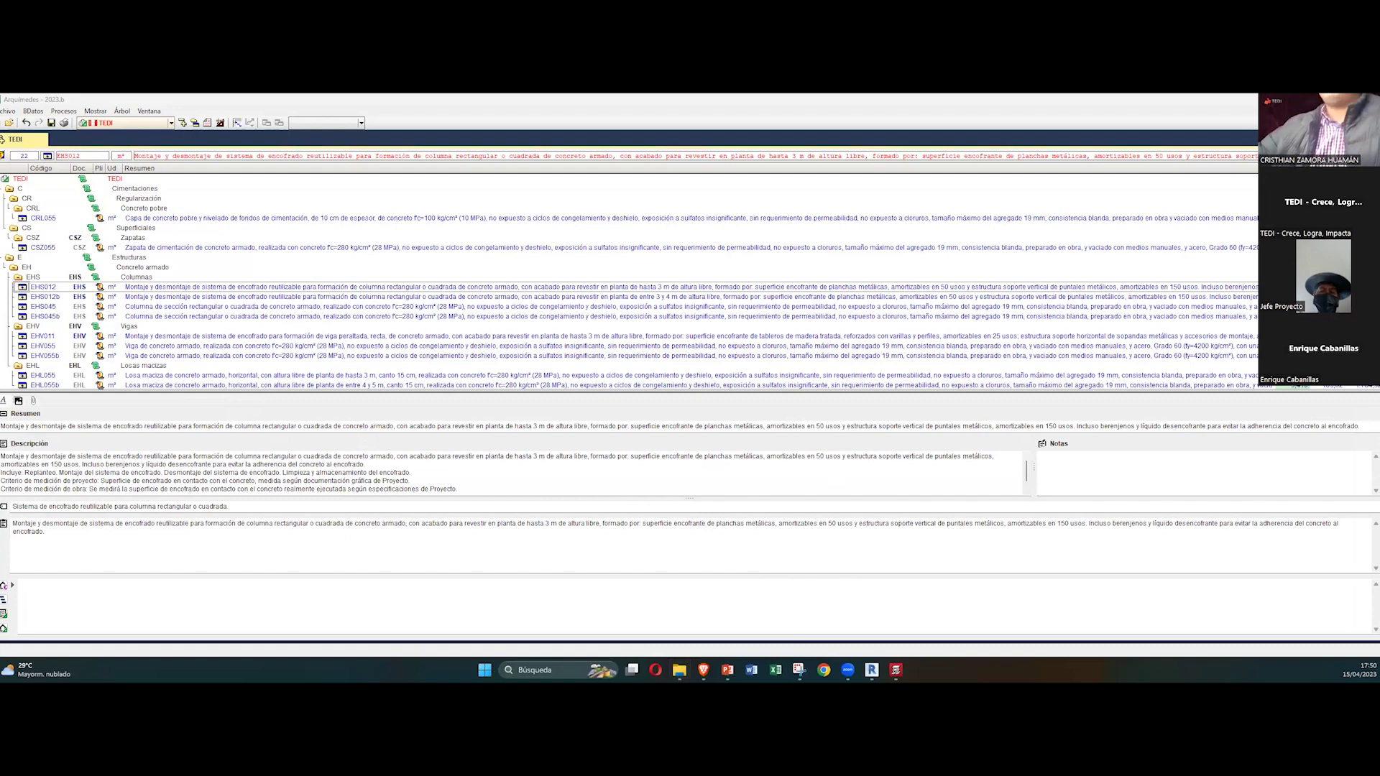
pyautogui.press('Insert')
pyautogui.press('Escape')
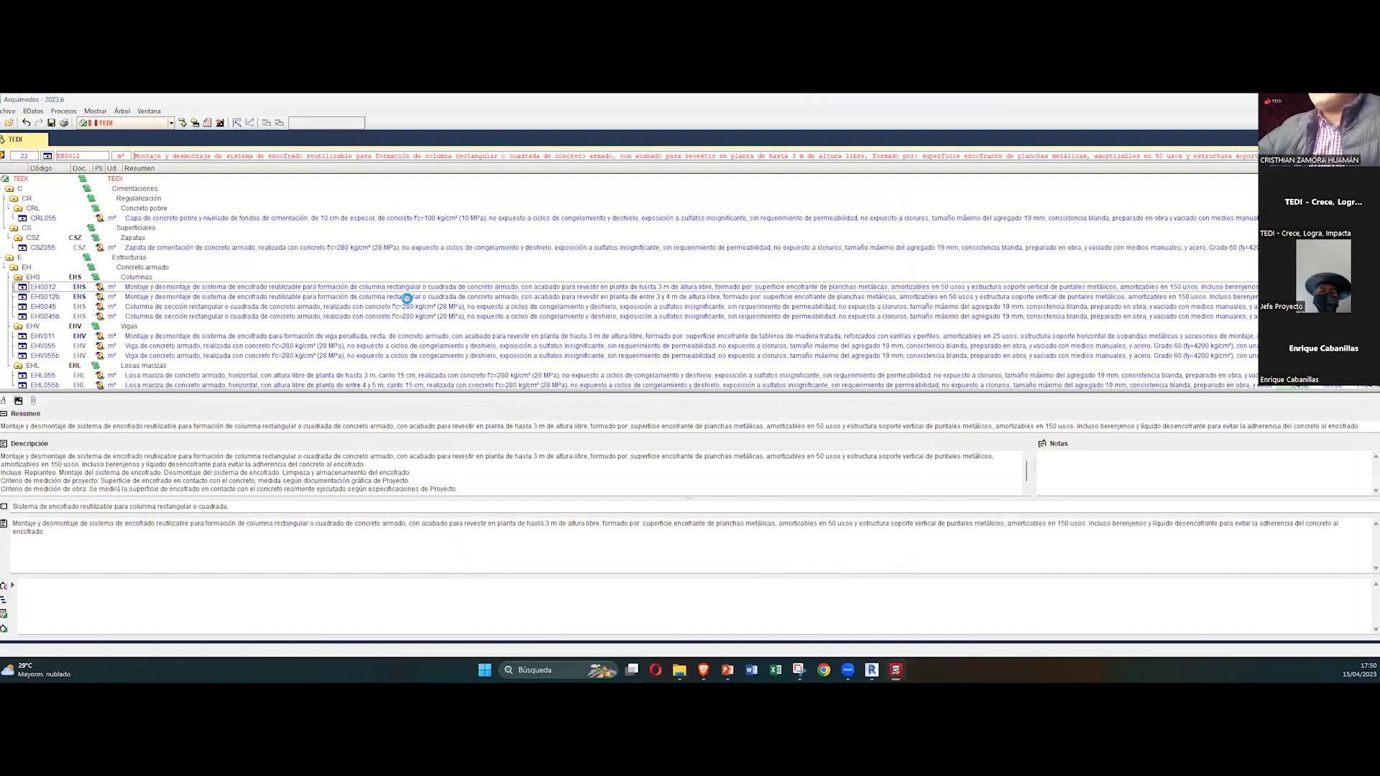
pyautogui.press('Insert')
pyautogui.press('Escape')
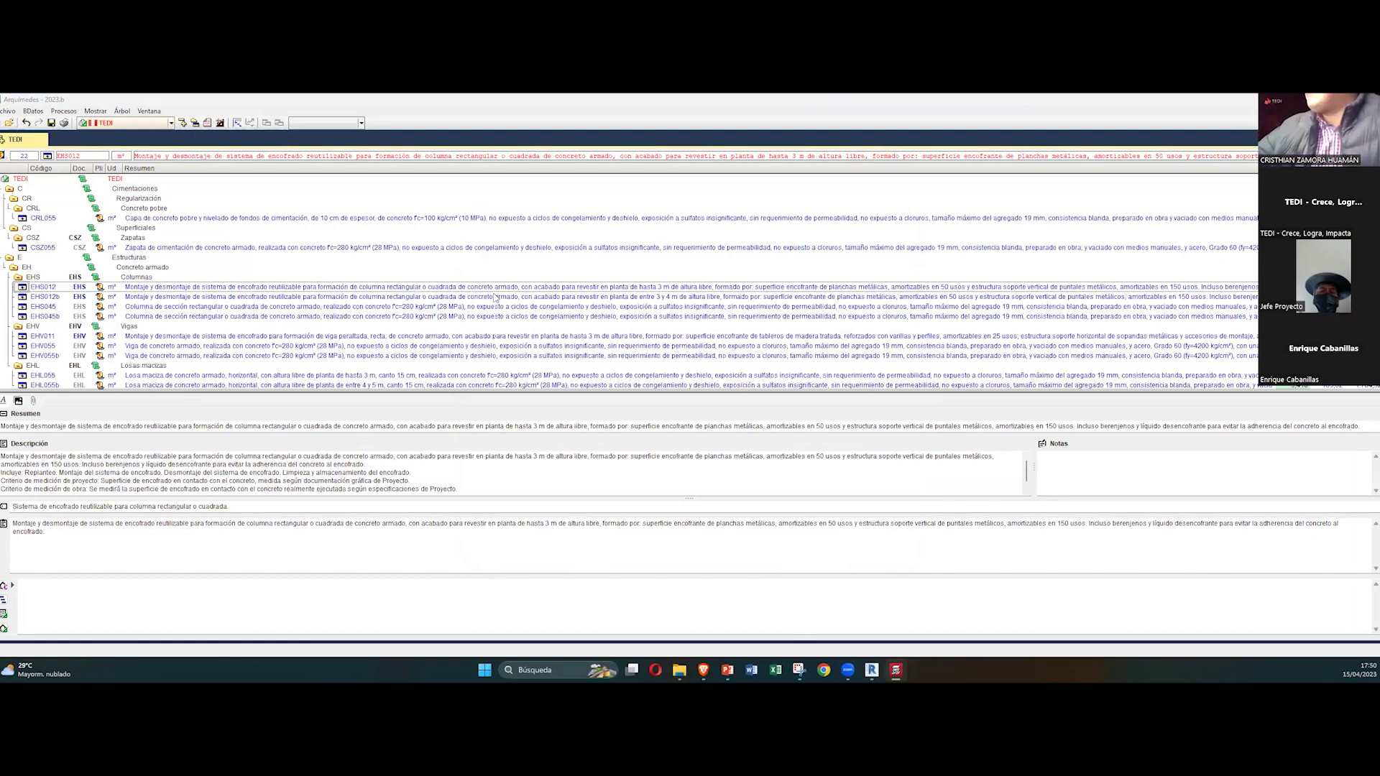
# Step: Expand column formwork item EHS012 and open the measurement detail of footing item CSZ055 to examine its C1 to C4 lines
pyautogui.click(30, 290)
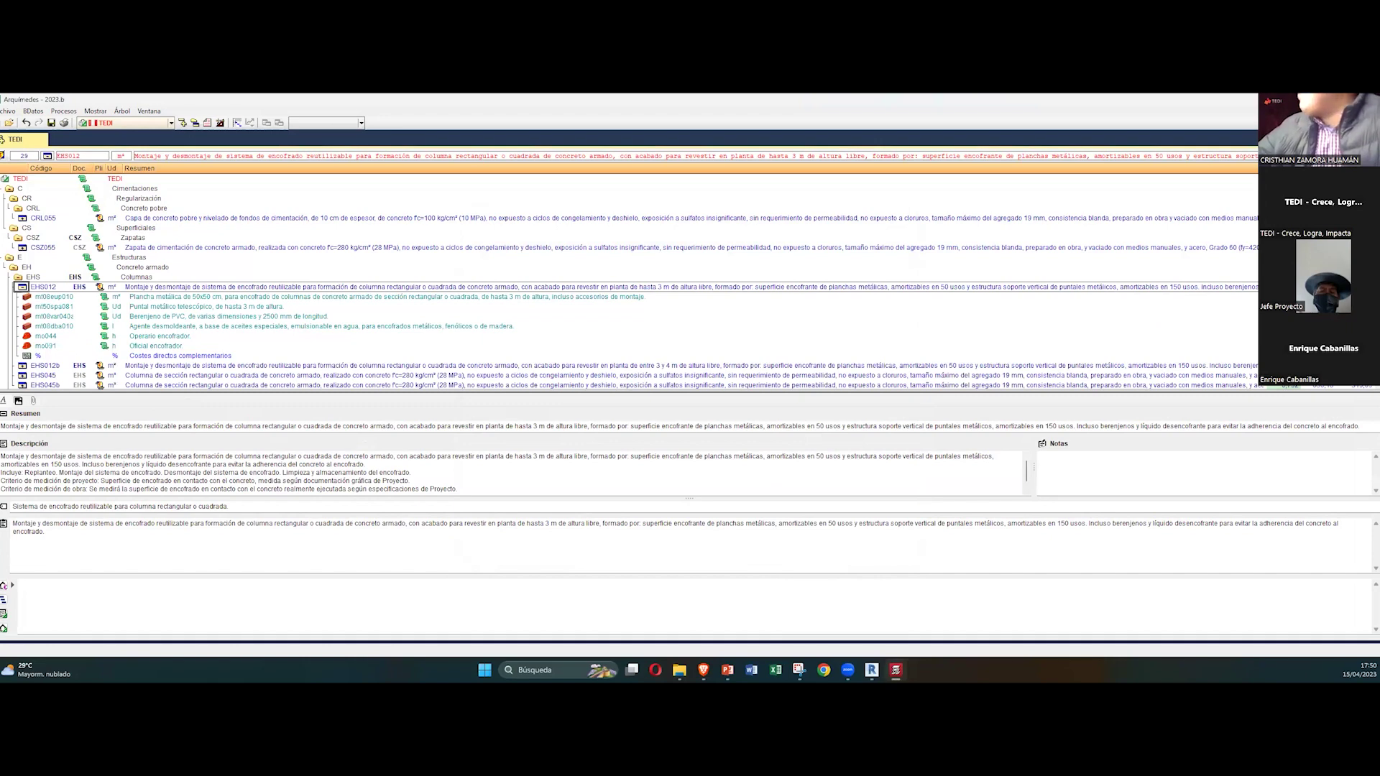
pyautogui.click(44, 247)
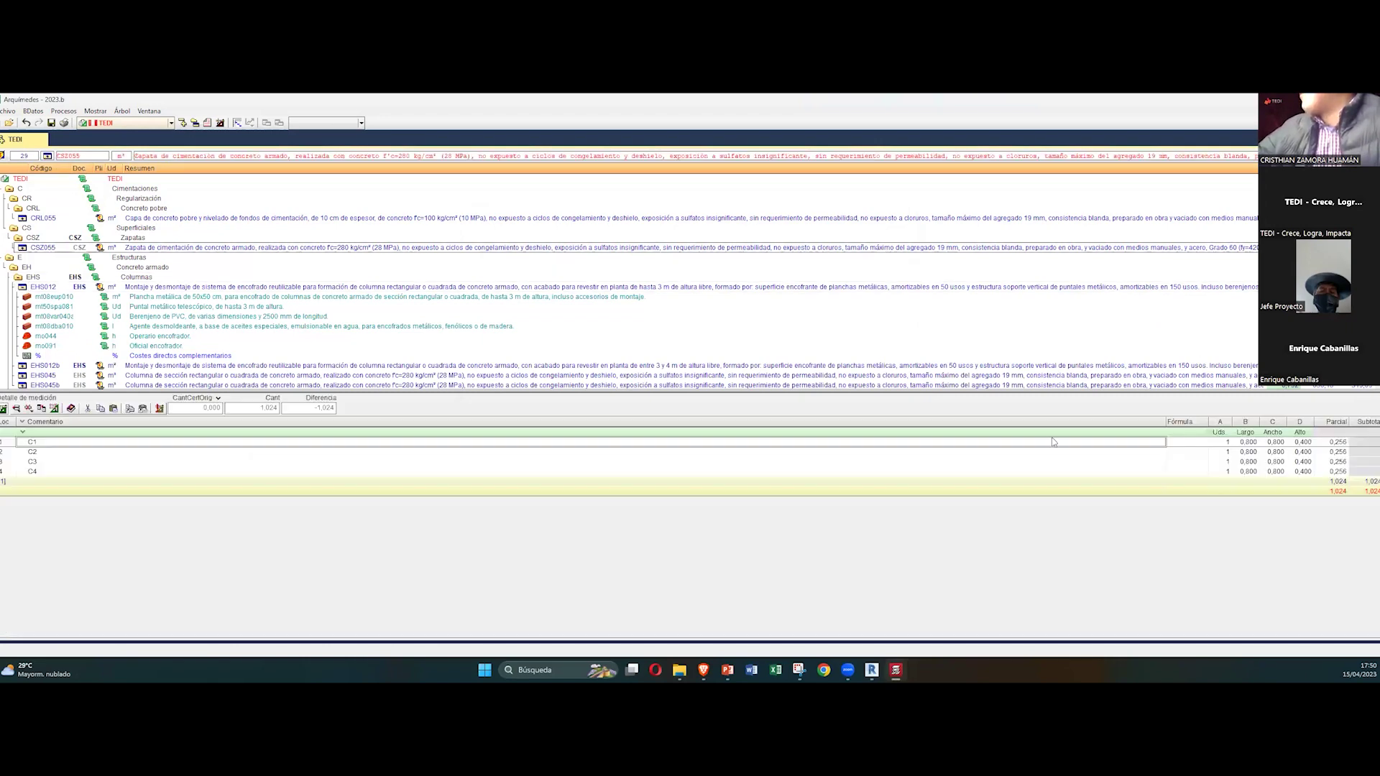
pyautogui.click(256, 471)
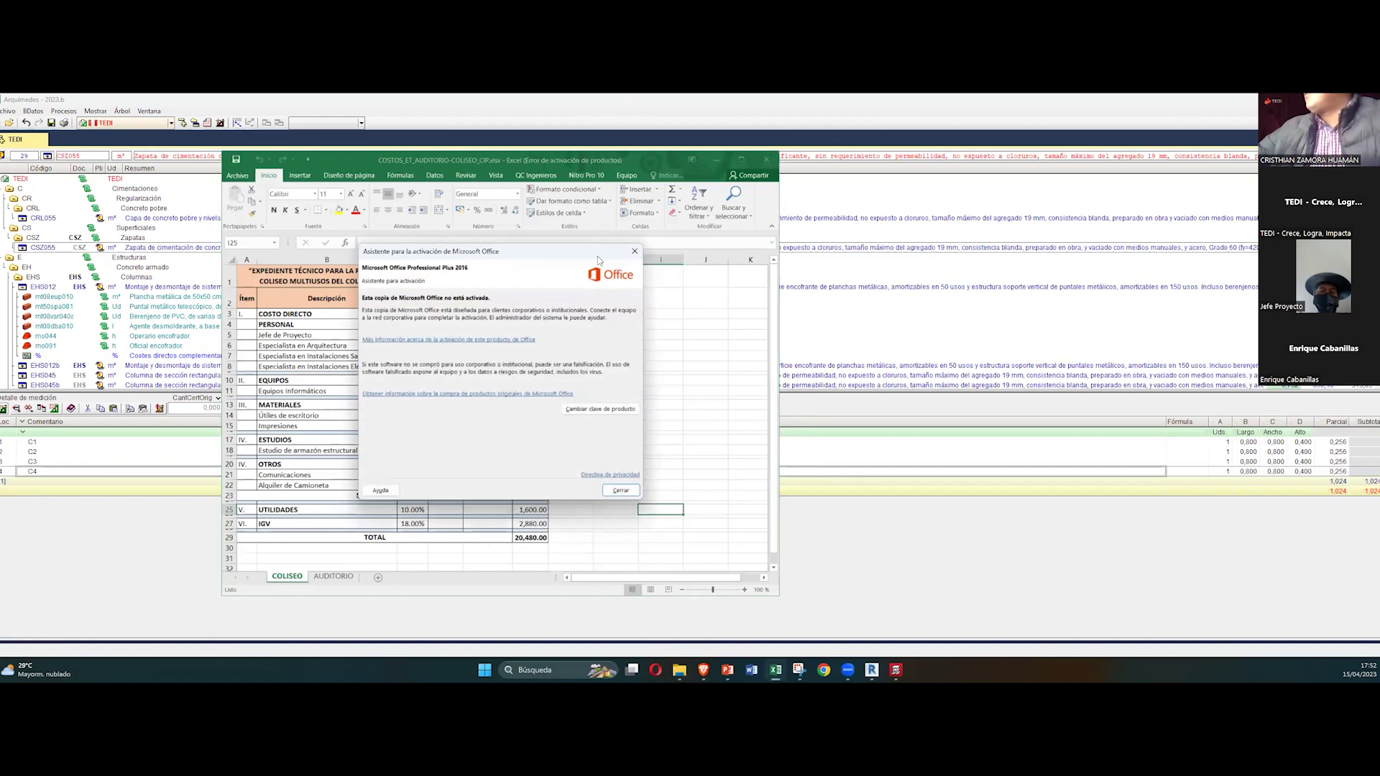
# Step: Dismiss the Office activation assistant and minimize the COSTOS_ET_AUDITORIO-COLISEO_CIP workbook
pyautogui.click(635, 251)
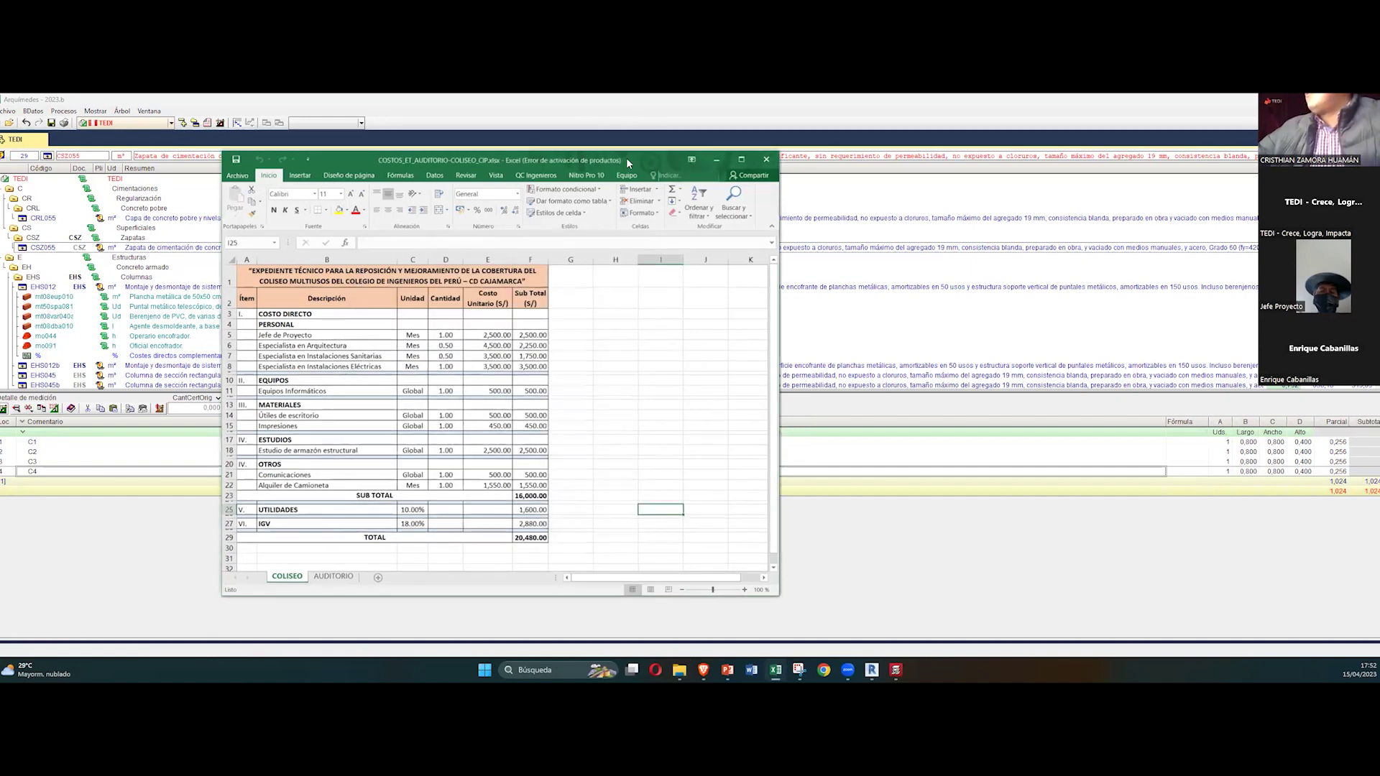
pyautogui.click(717, 159)
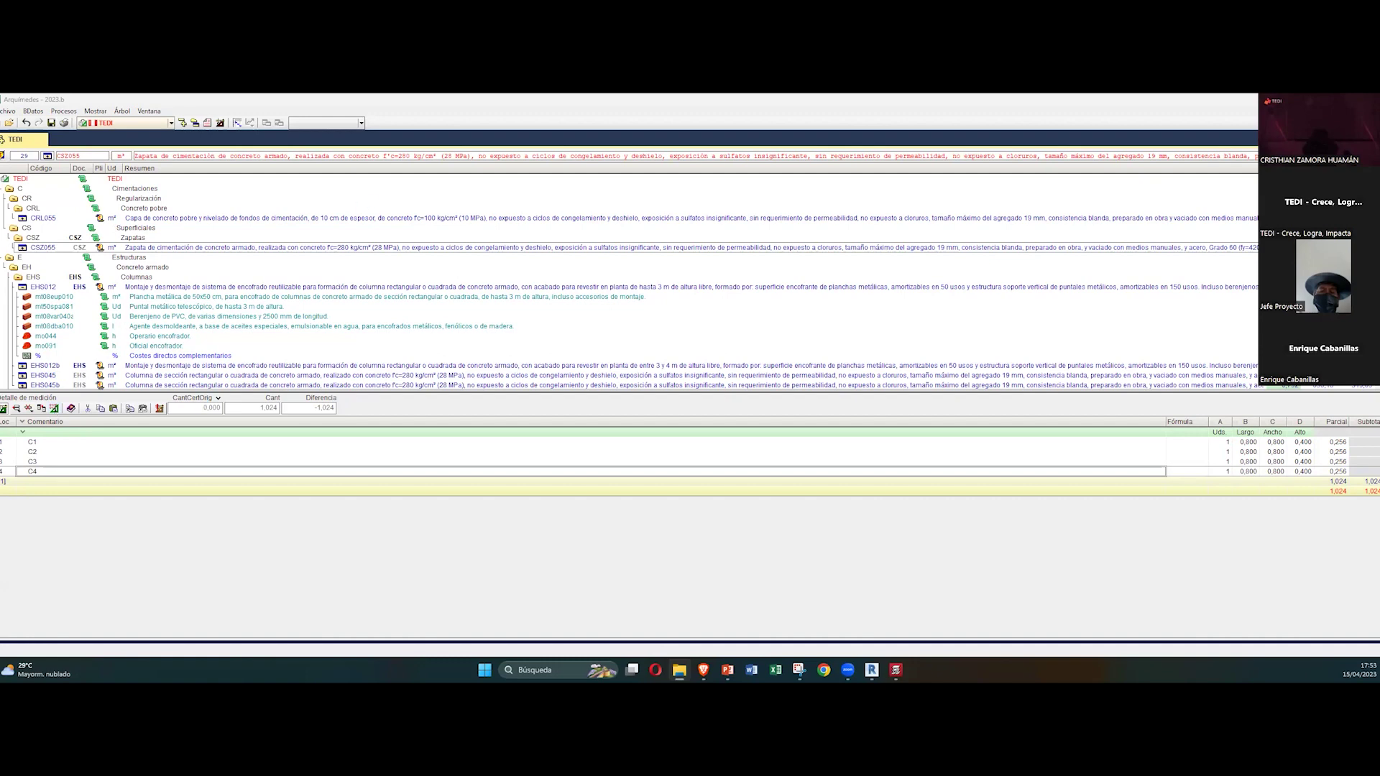
# Step: Try to take the measurements of footing item CSZ055 from a DXF or DWG drawing
pyautogui.click(55, 409)
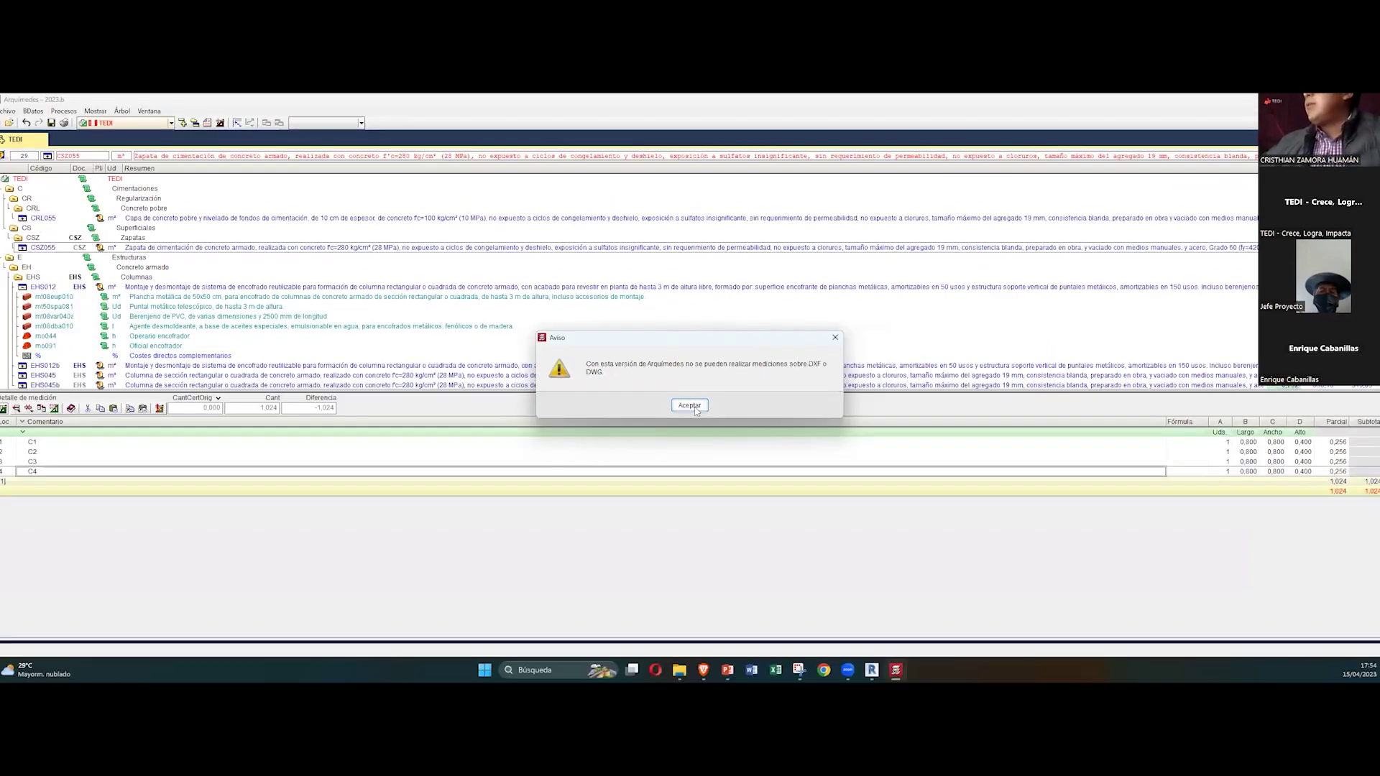
pyautogui.click(725, 422)
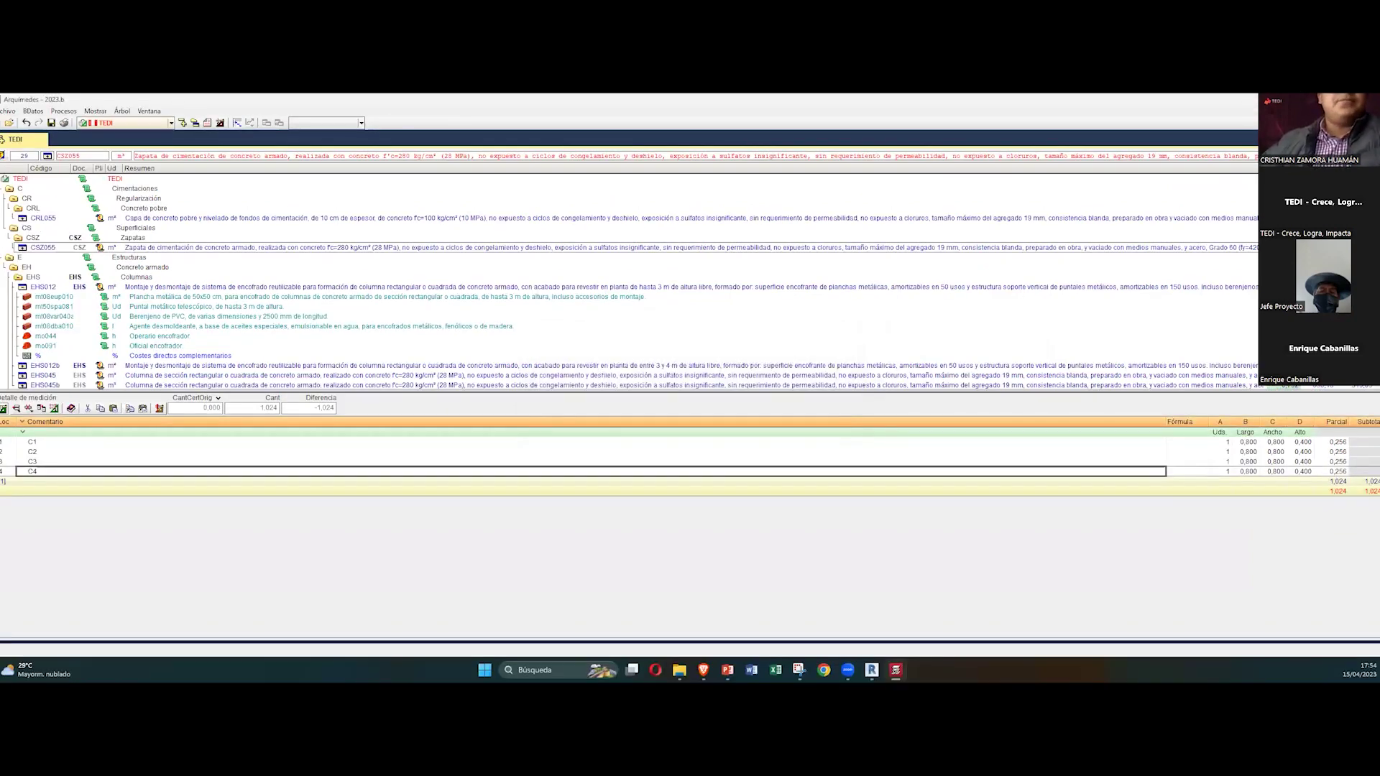
# Step: Switch to the COLEGIO DE INGENIEROS workbook in Excel and examine its measurements and prices for blinding, footings, foundation beams and columns
pyautogui.press('super+e')
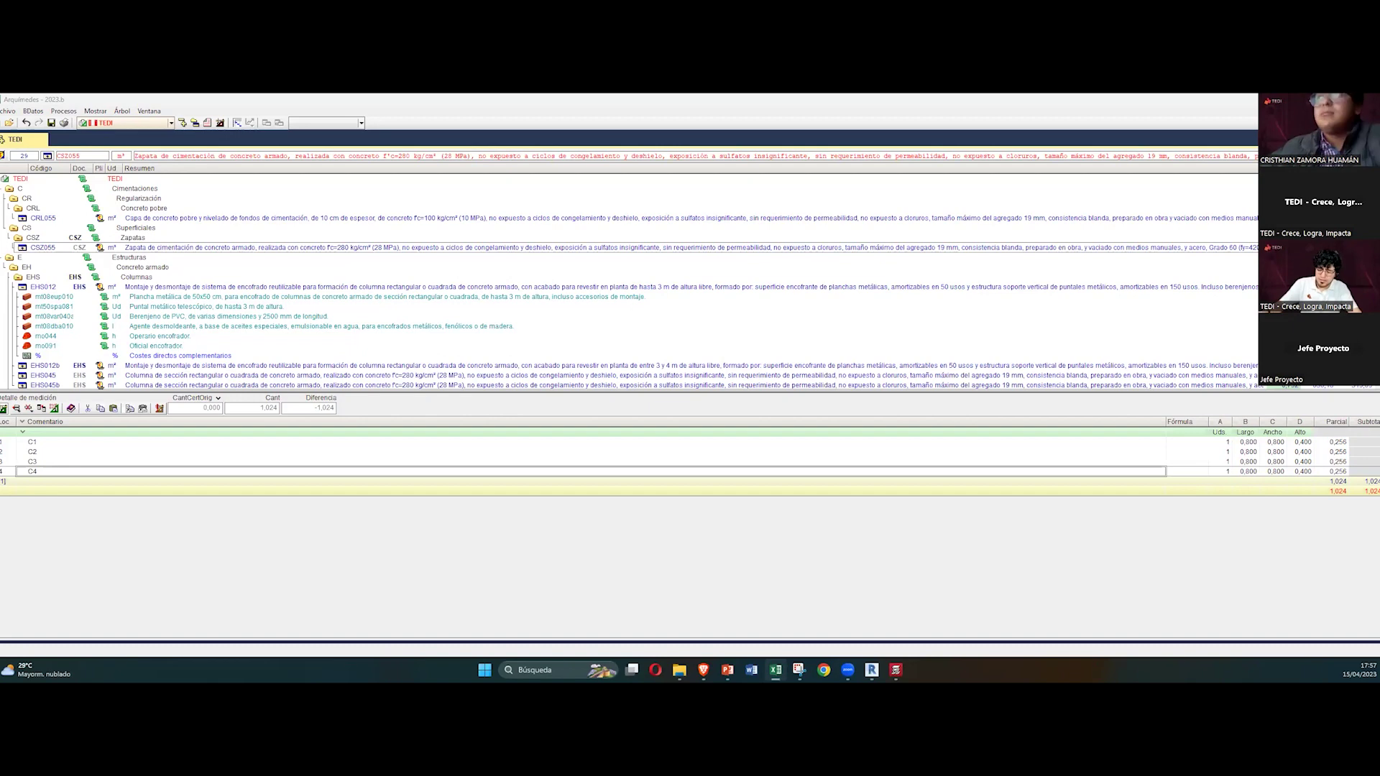
pyautogui.hotkey('alt', 'Tab')
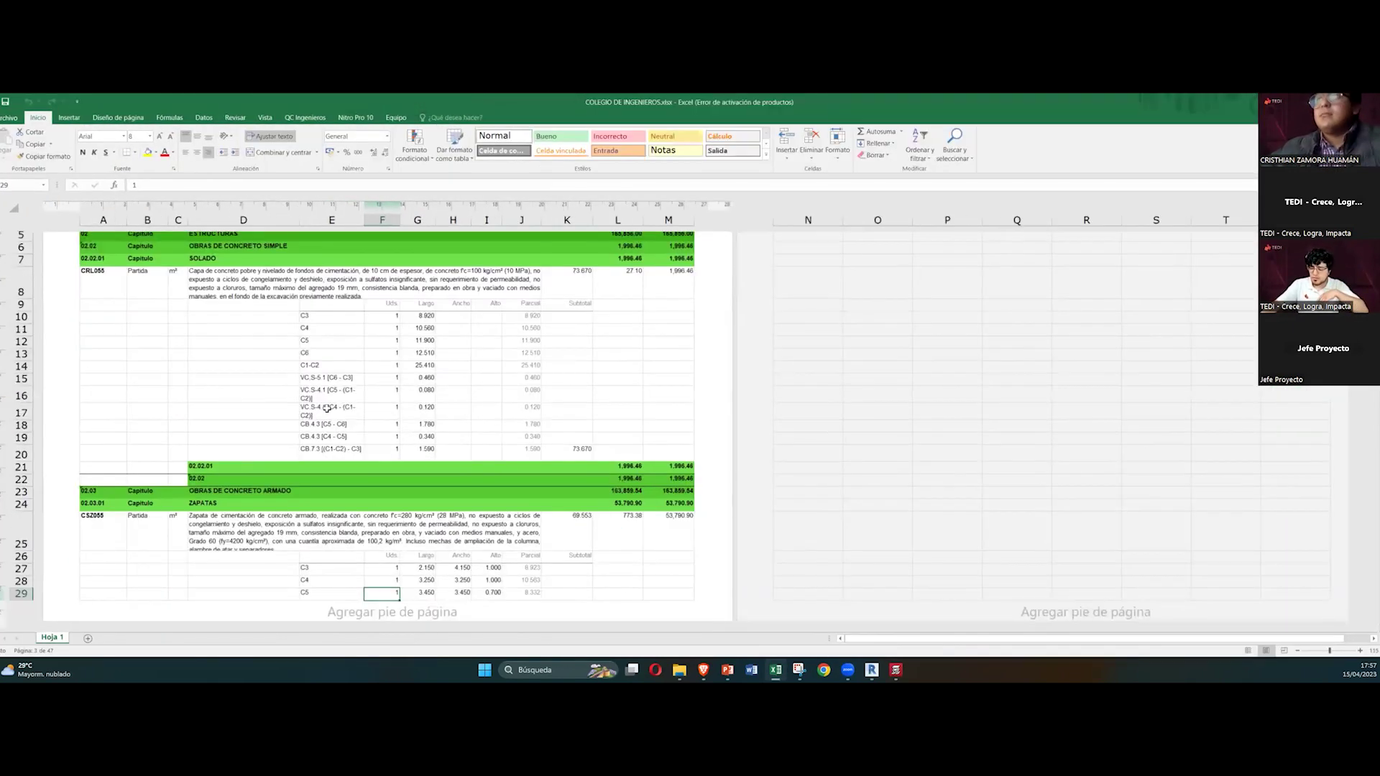
pyautogui.scroll(3, 199, 433)
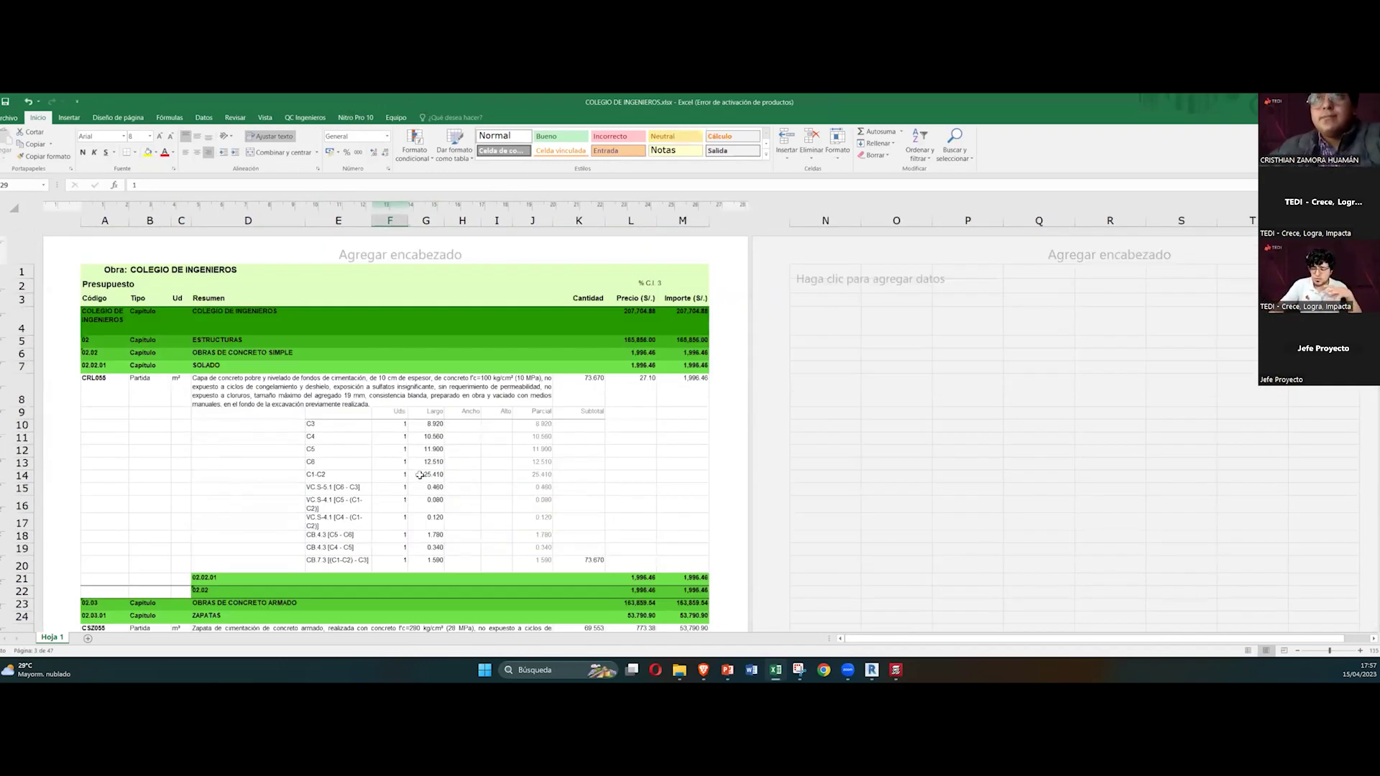
pyautogui.scroll(-5, 420, 475)
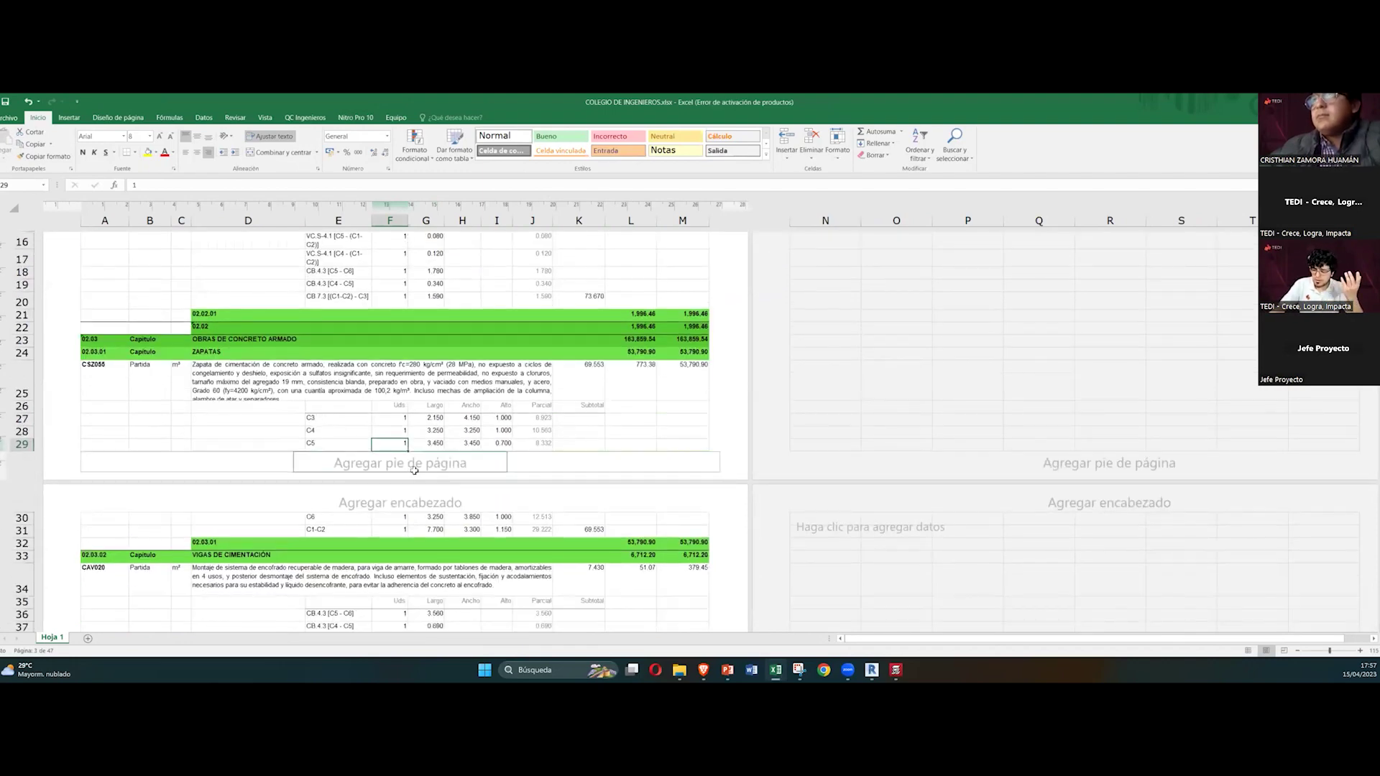
pyautogui.scroll(-4, 414, 471)
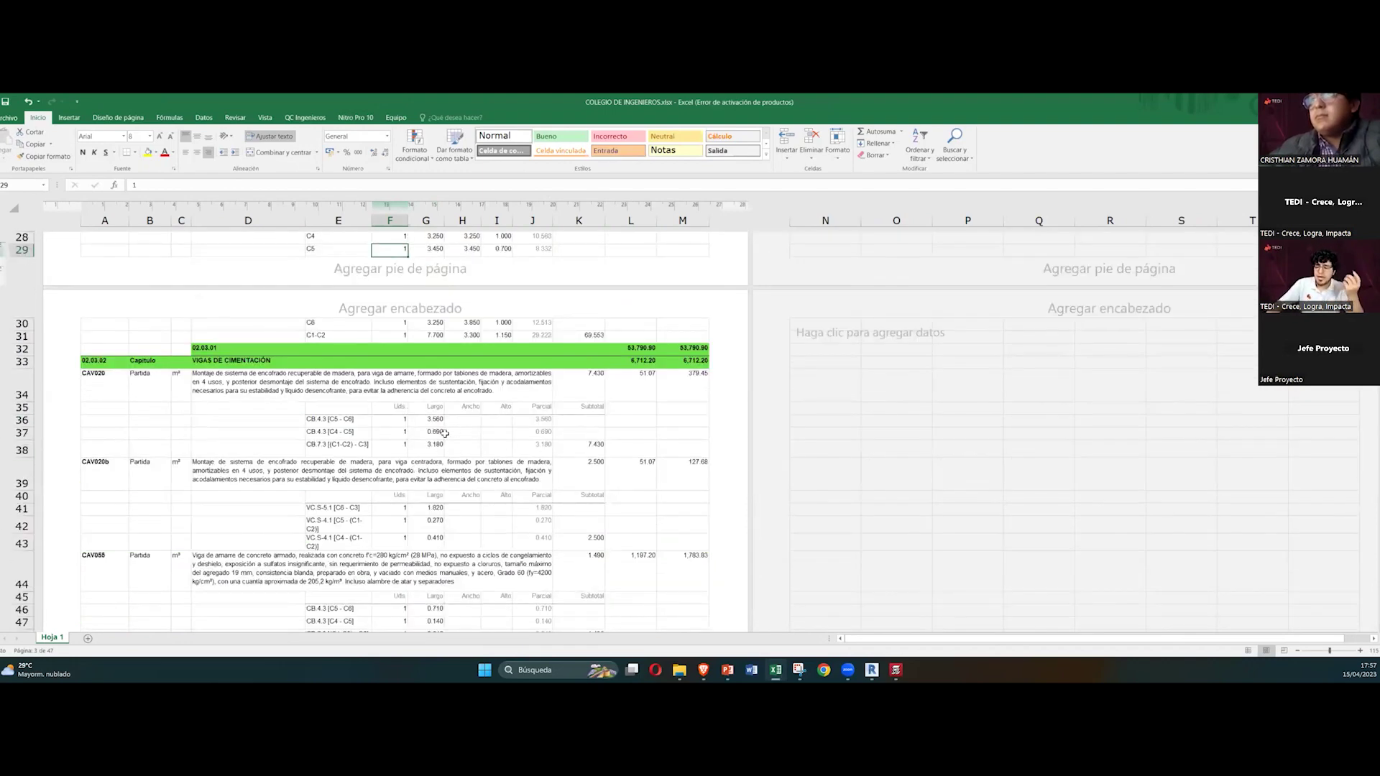
pyautogui.scroll(-3, 336, 471)
pyautogui.scroll(-8, 336, 471)
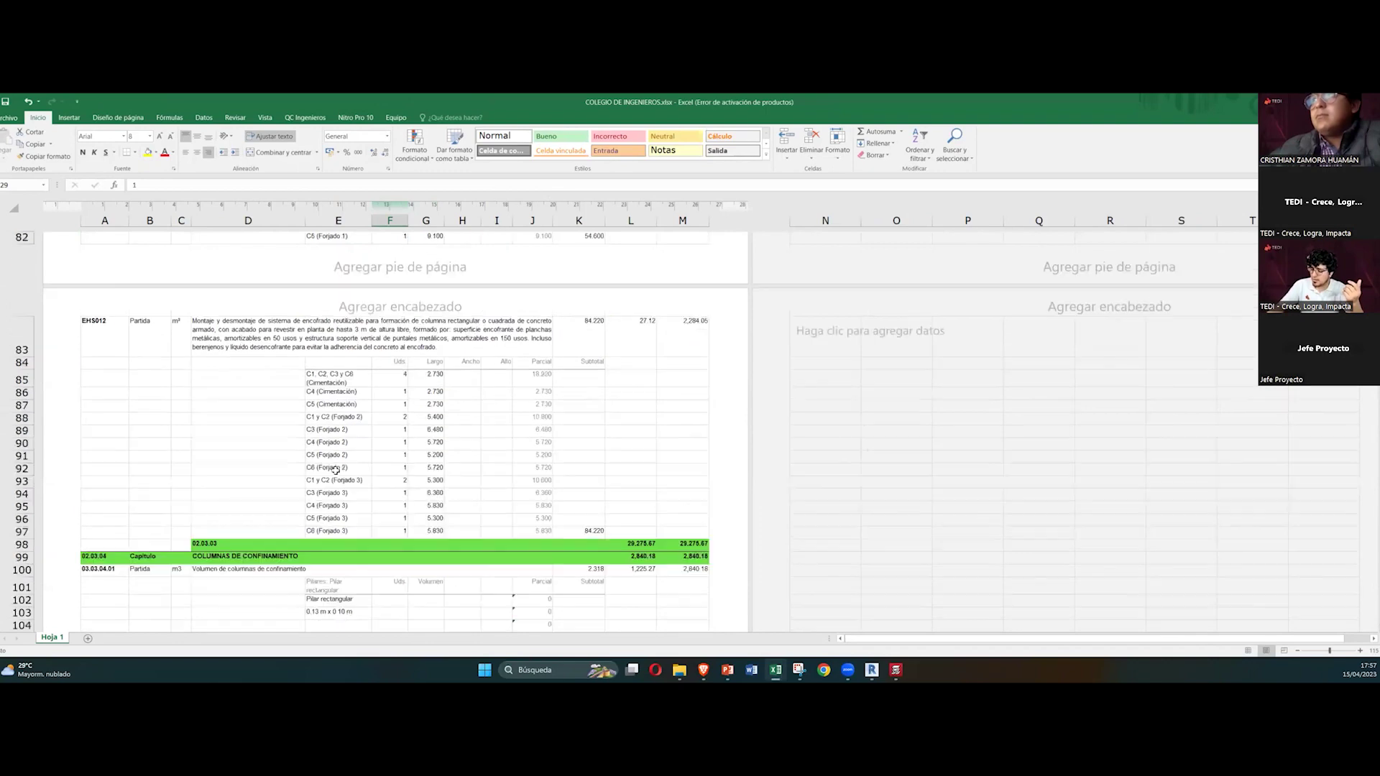
pyautogui.scroll(18, 351, 468)
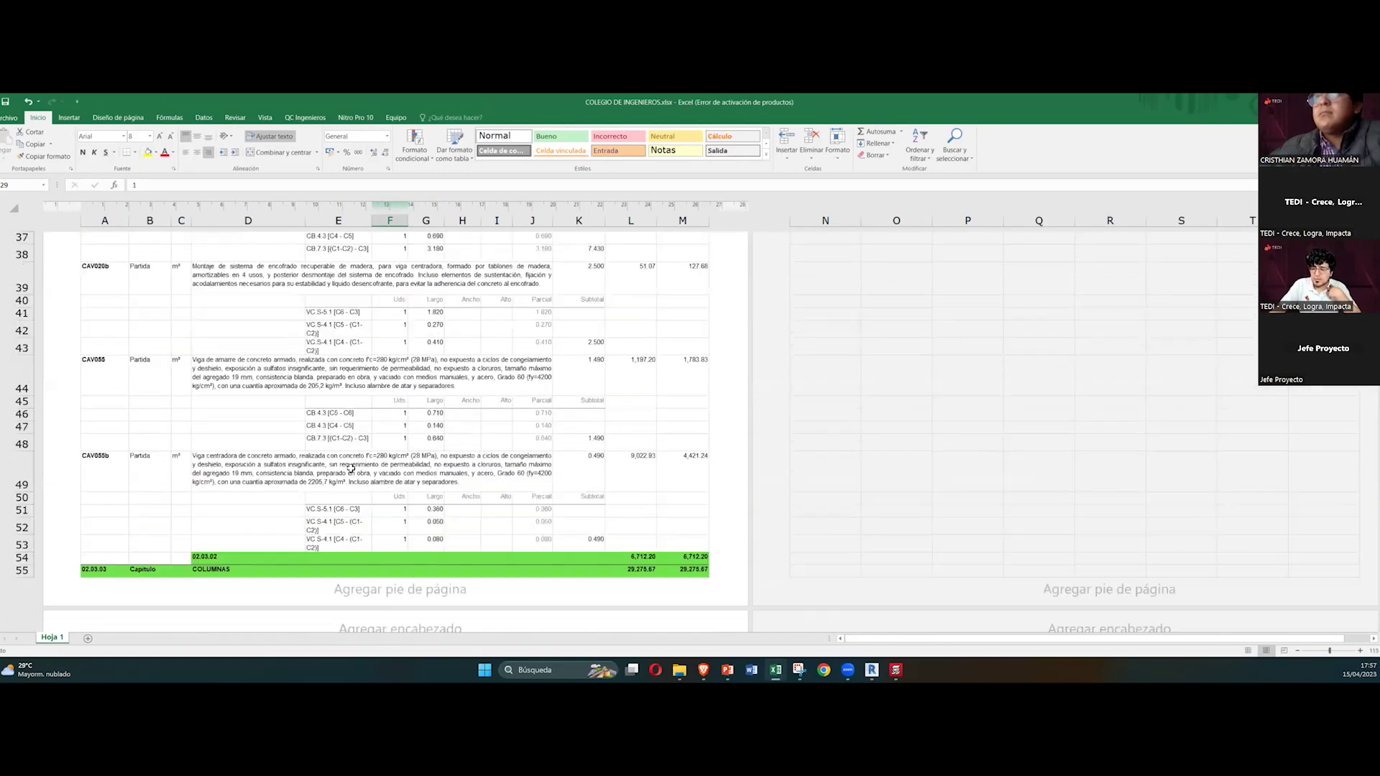
pyautogui.scroll(2, 539, 388)
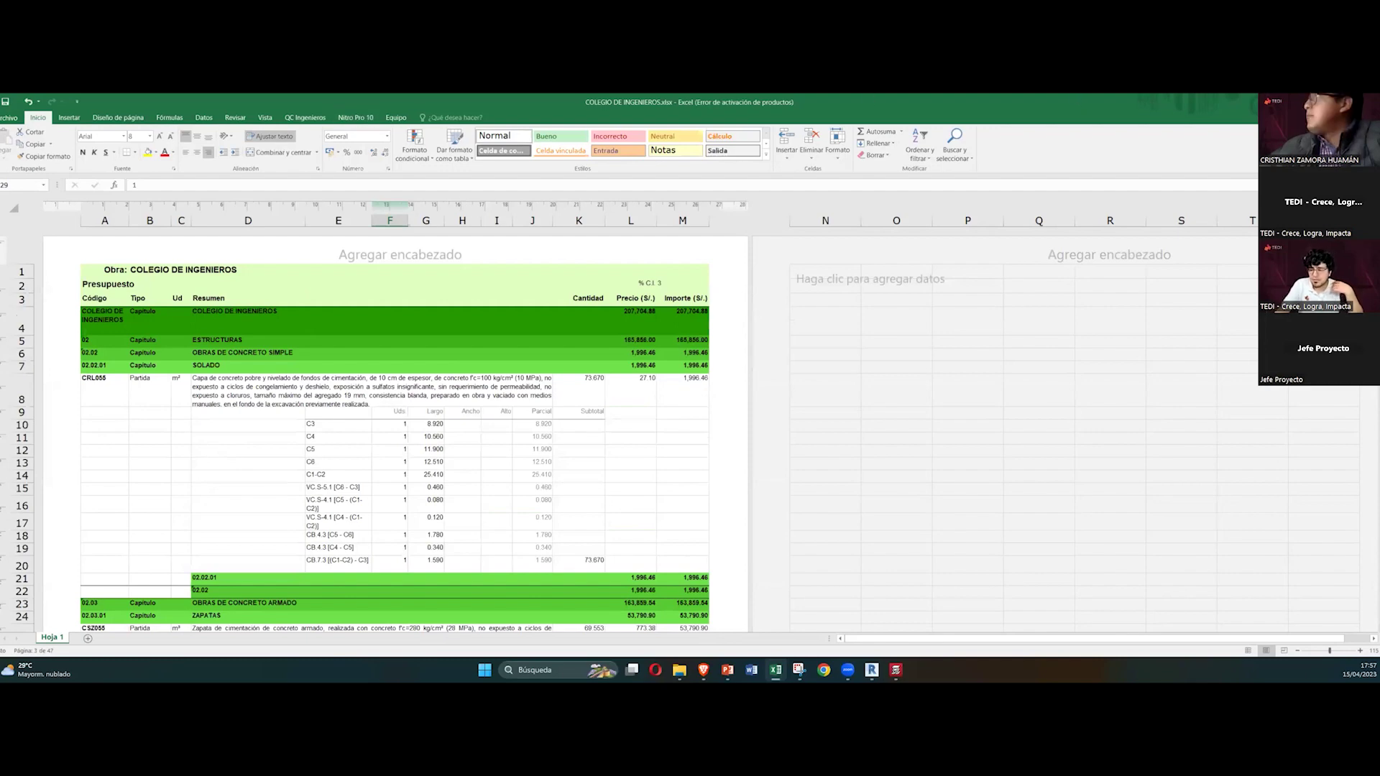
# Step: Return to Arquímedes and save the TEDI budget
pyautogui.hotkey('alt', 'Tab')
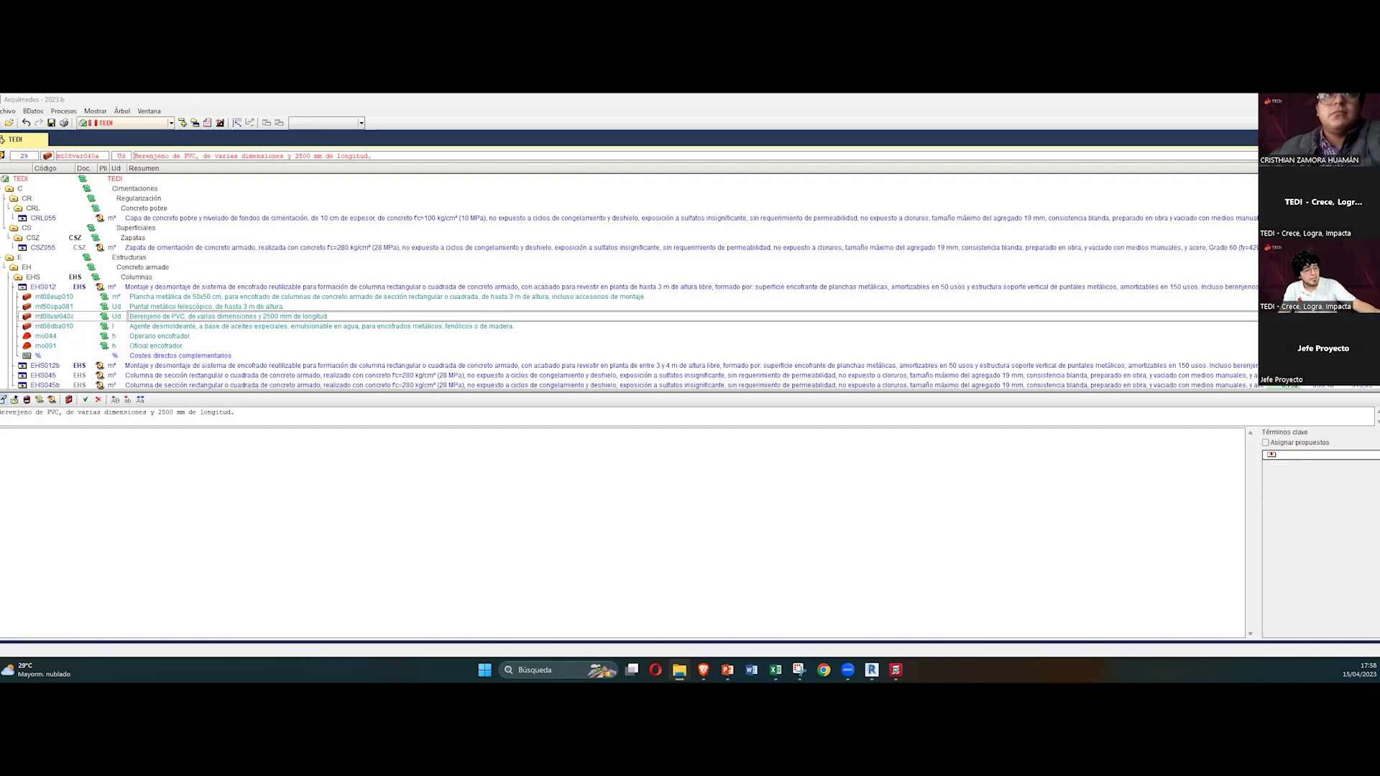
pyautogui.hotkey('ctrl', 's')
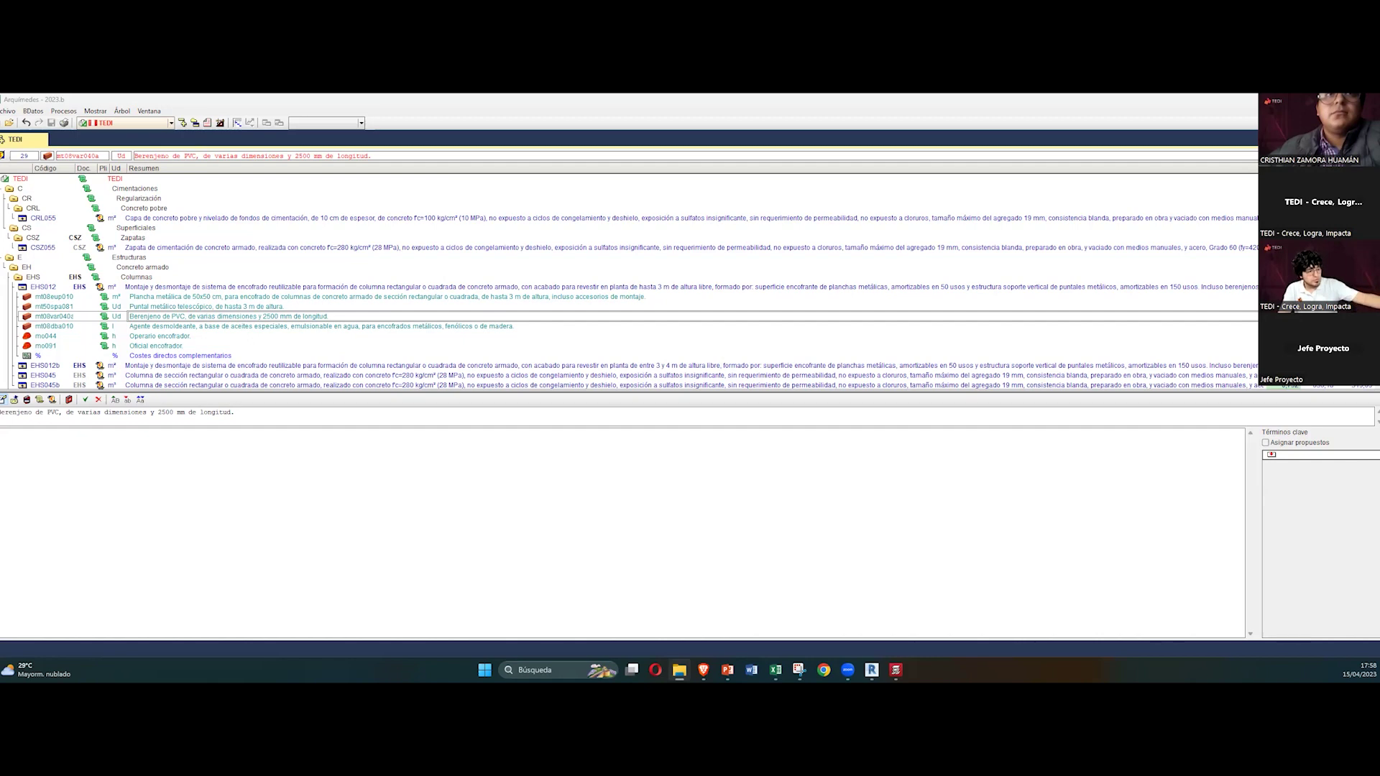